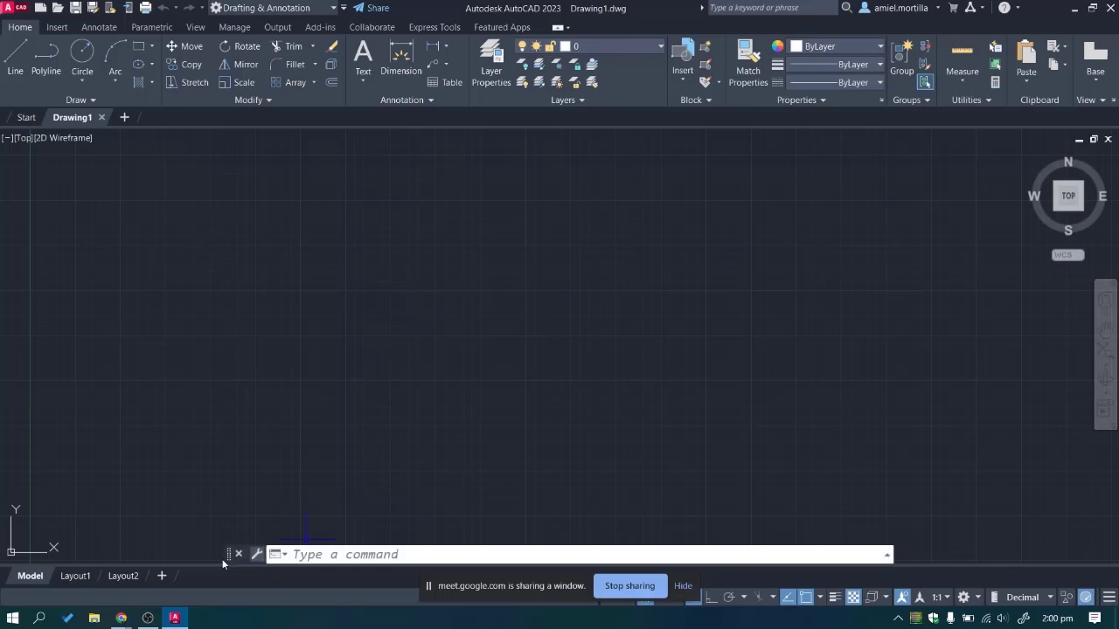
left_click(120, 618)
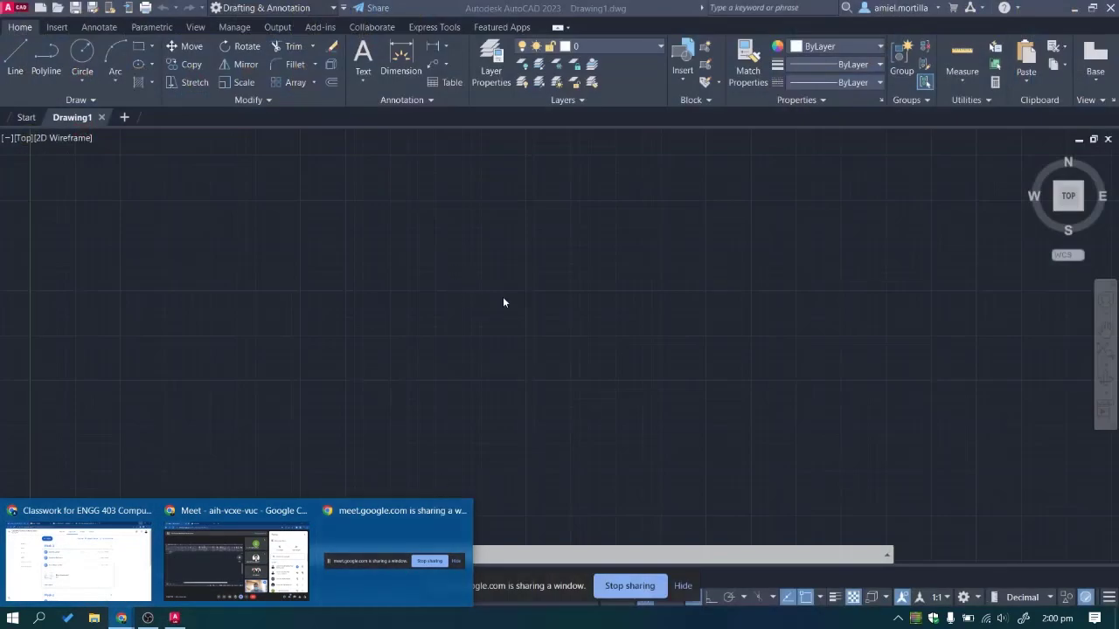
left_click(503, 299)
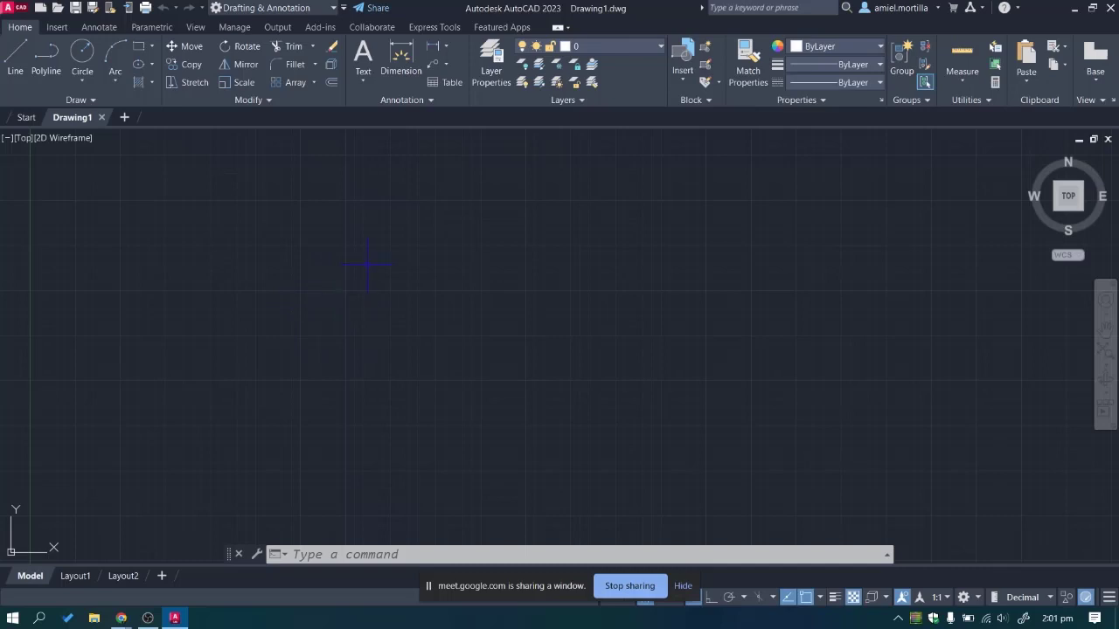
Draw a rectangle 500 units long and 200 units high, up and to the right of the origin.
mouse_move(353, 244)
middle_mouse_down()
mouse_move(510, 202)
mouse_move(392, 297)
mouse_move(402, 323)
mouse_move(457, 299)
mouse_move(393, 358)
middle_mouse_up()
middle_click_drag(411, 285, 391, 302)
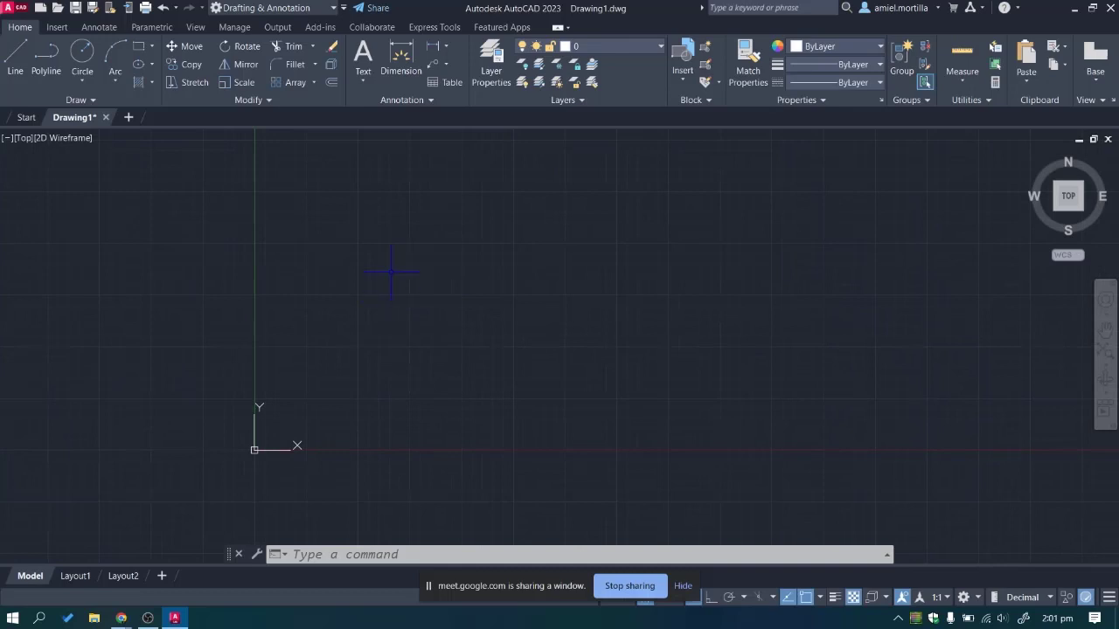
mouse_move(389, 277)
middle_mouse_down()
mouse_move(331, 296)
mouse_move(449, 256)
mouse_move(417, 283)
middle_mouse_up()
scroll(323, 302, "up", 2)
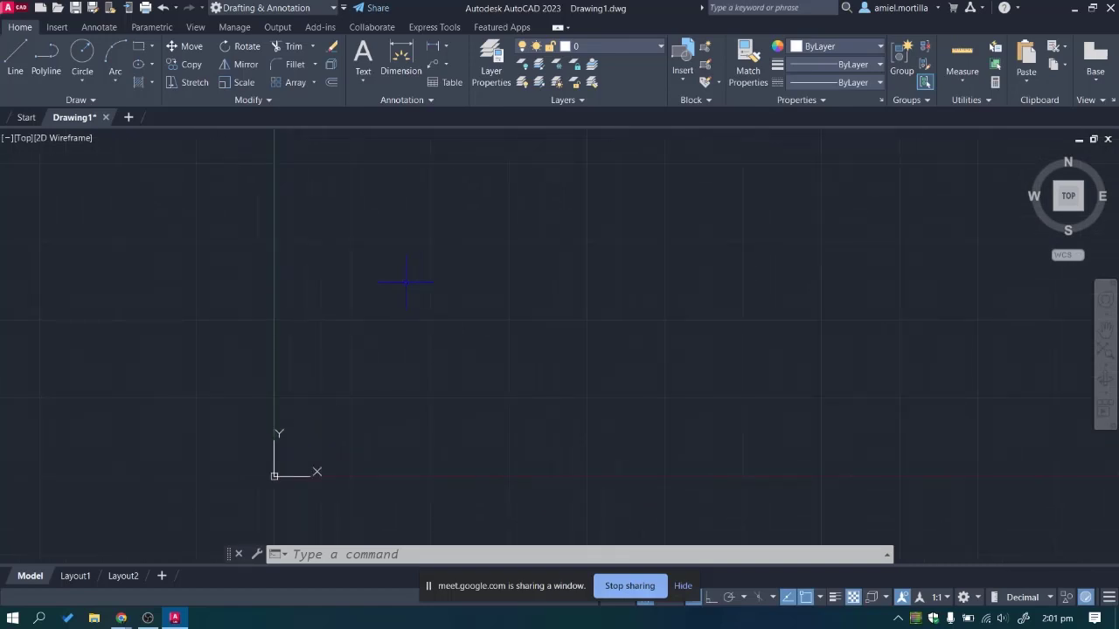
type("rec")
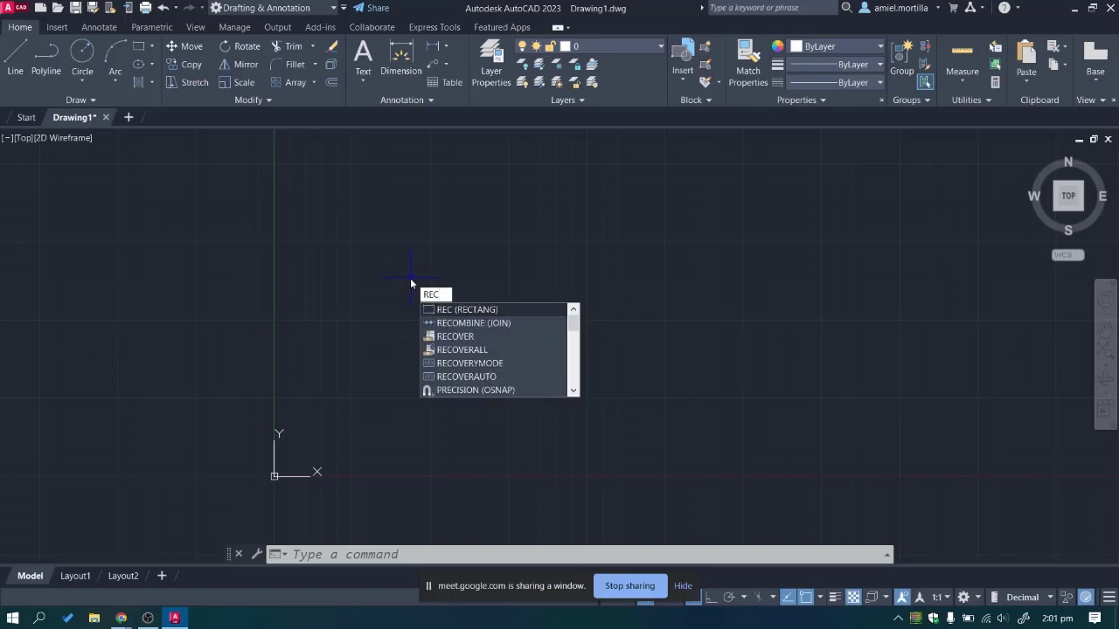
key("Return")
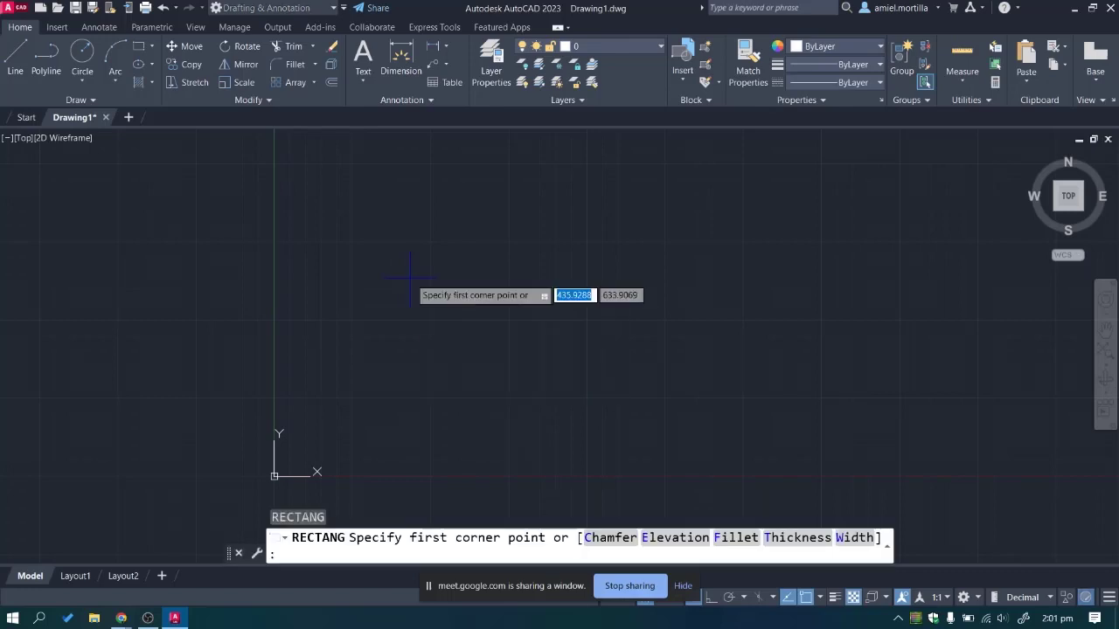
left_click(357, 269)
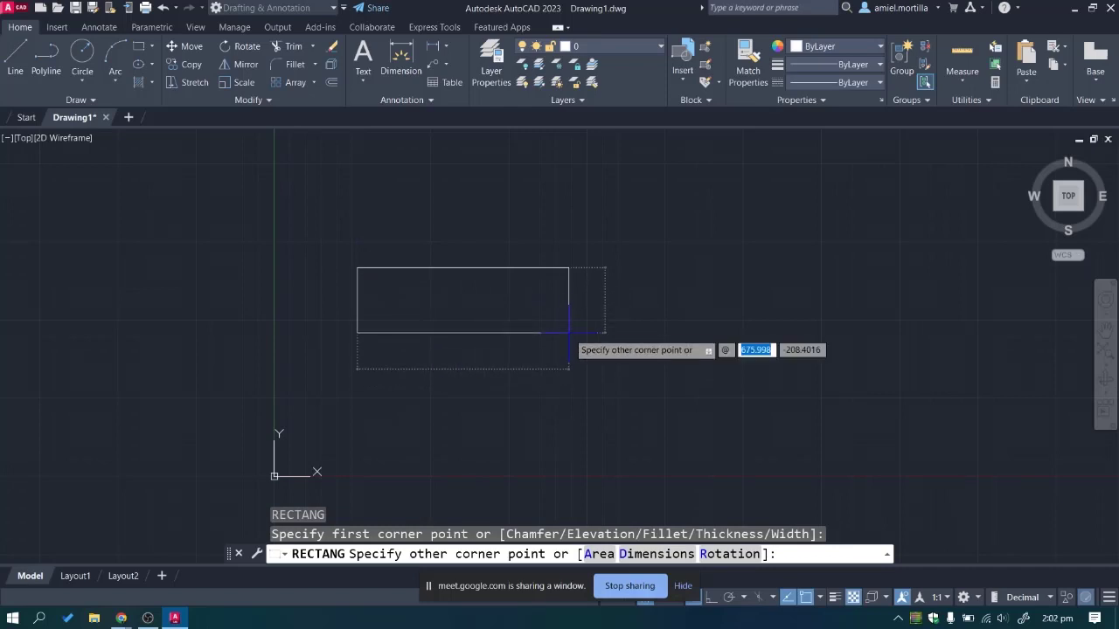
type("500")
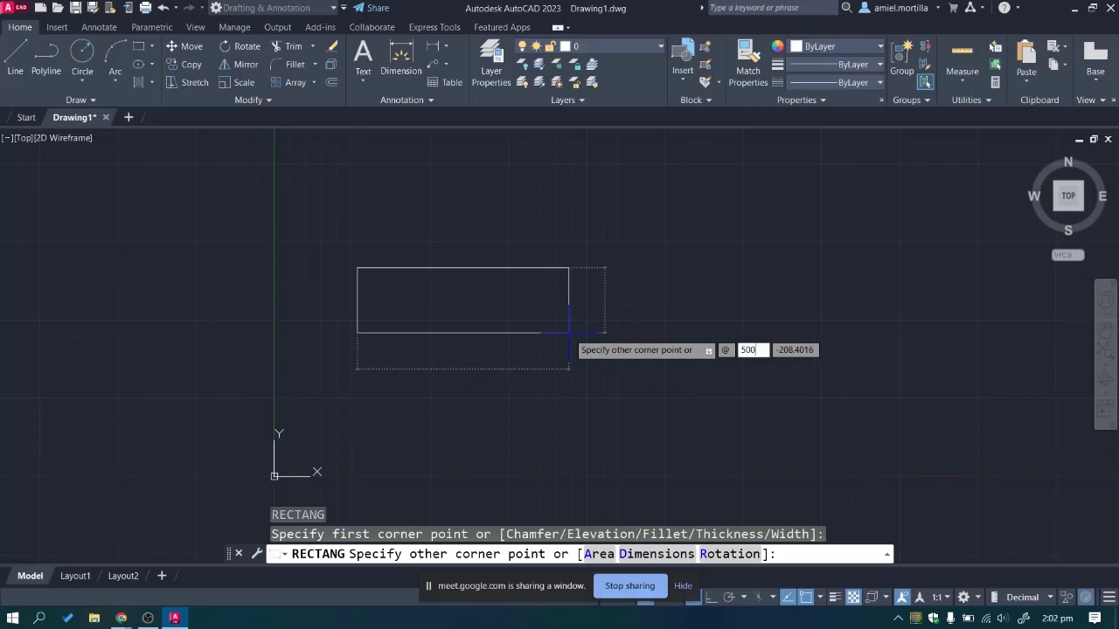
key("Tab")
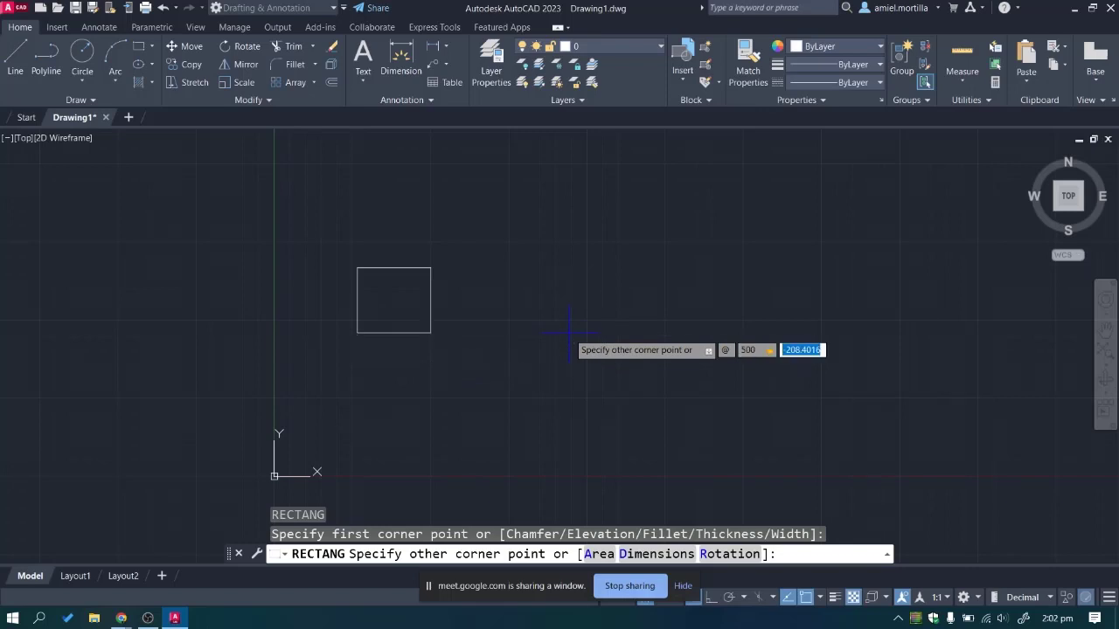
type("200")
key("Return")
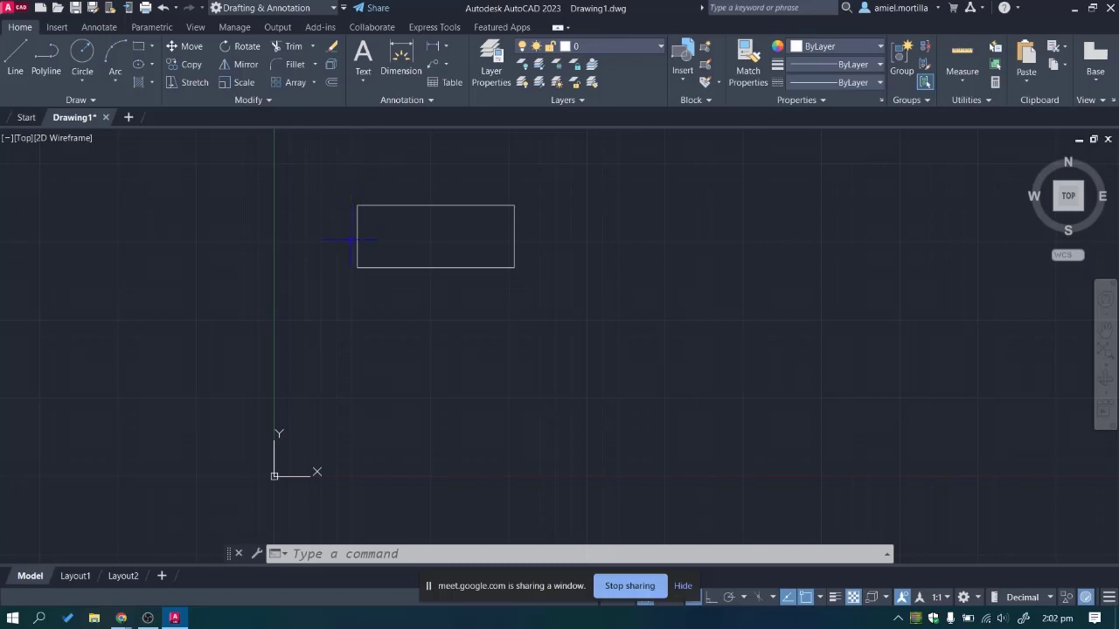
type("rec")
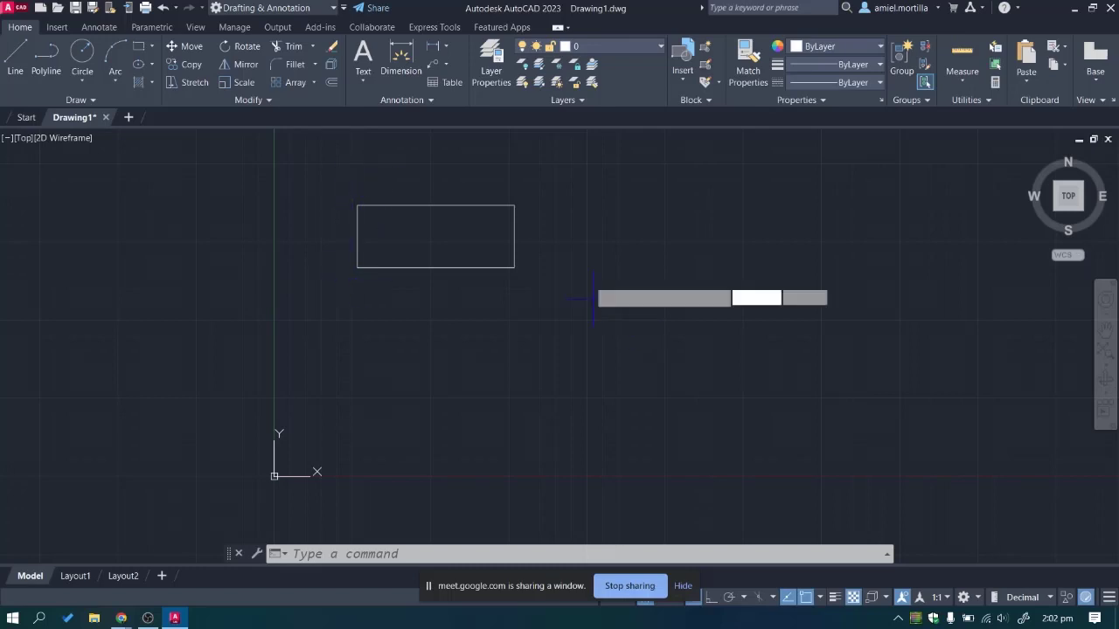
key("Return")
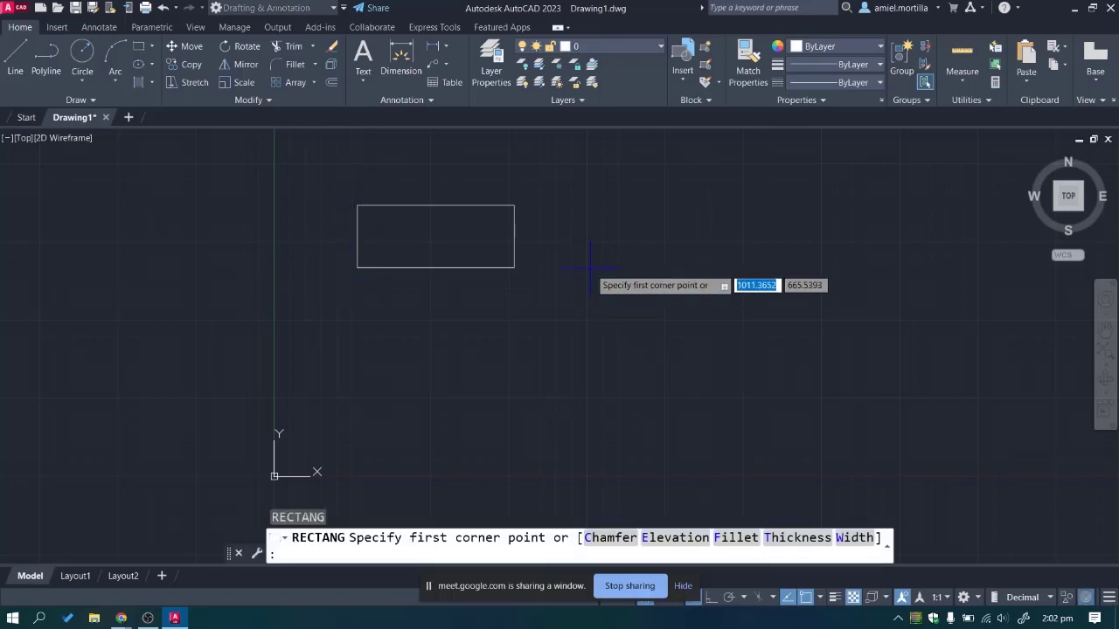
left_click(590, 269)
type("d")
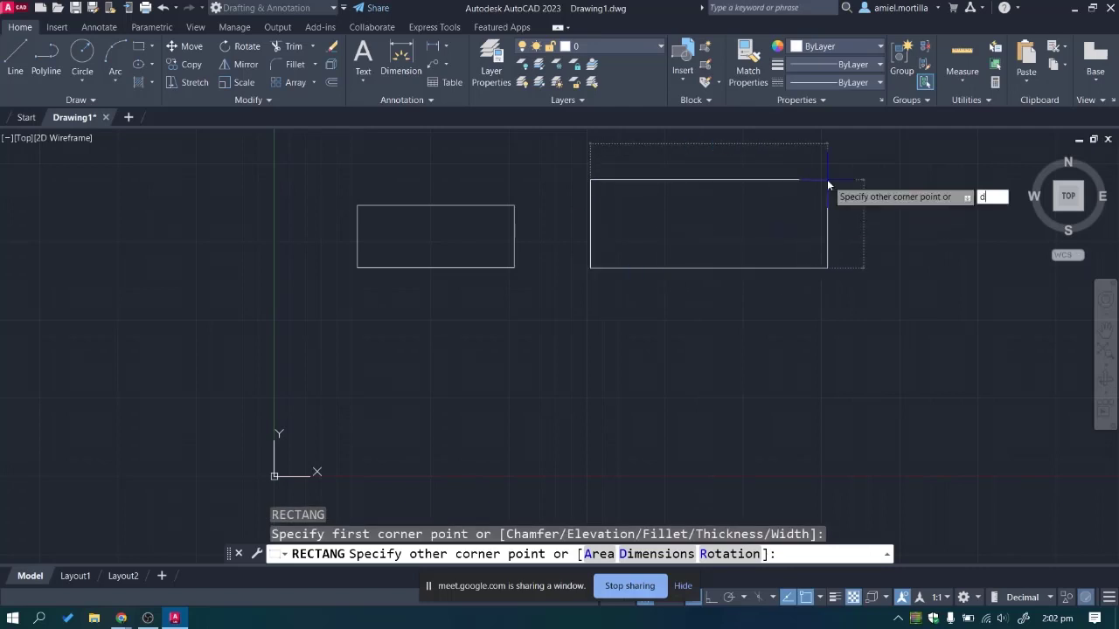
key("Return")
type("@500")
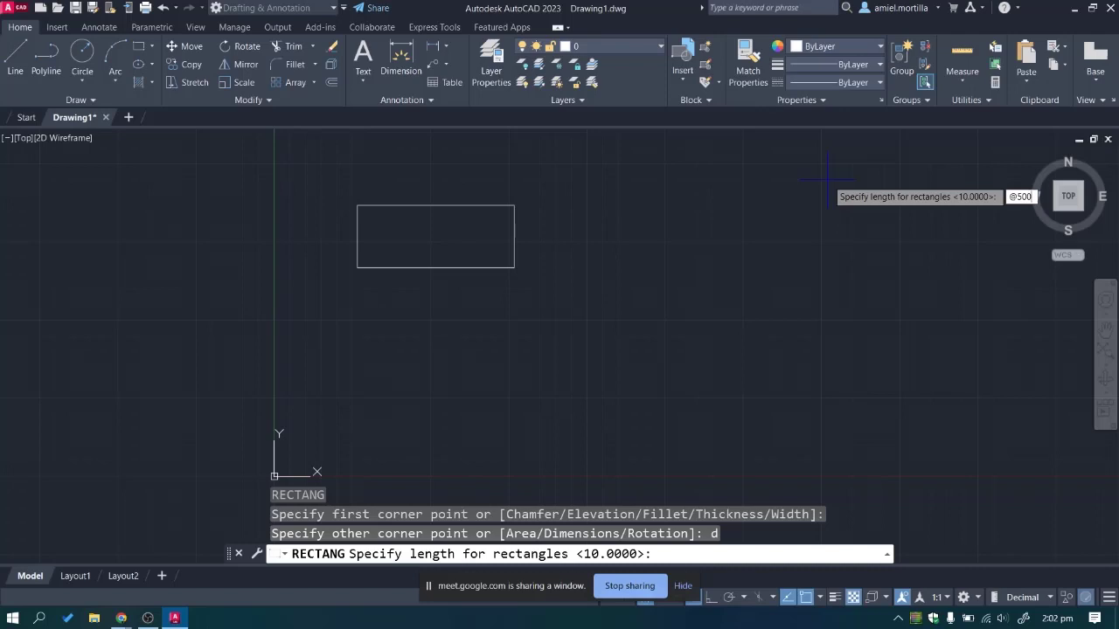
type("<22")
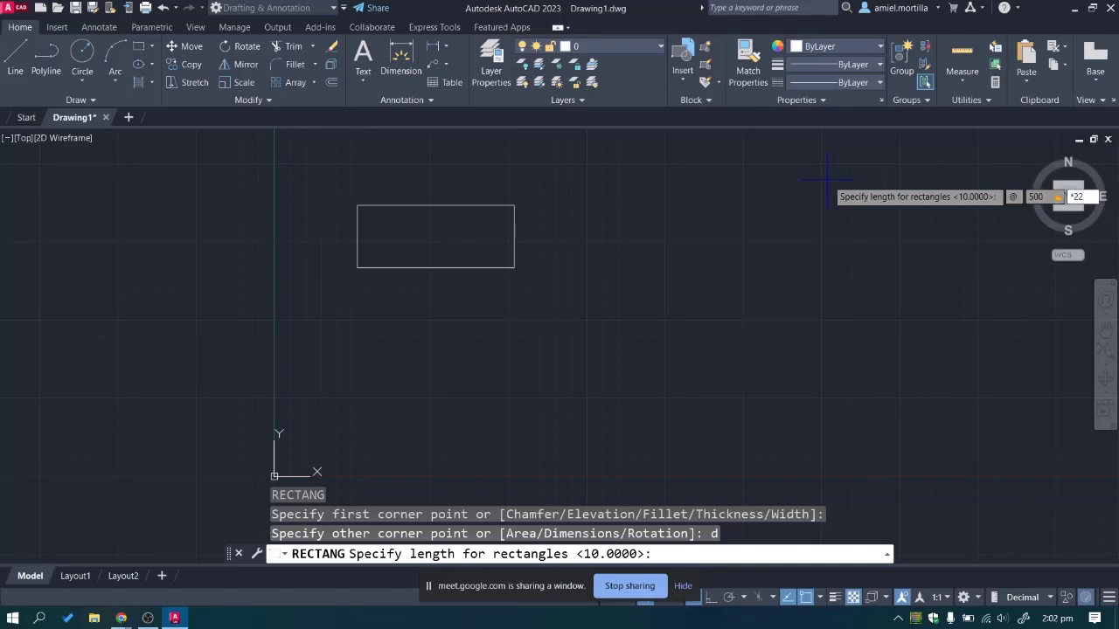
key("BackSpace")
key("BackSpace")
type("-200")
key("Return")
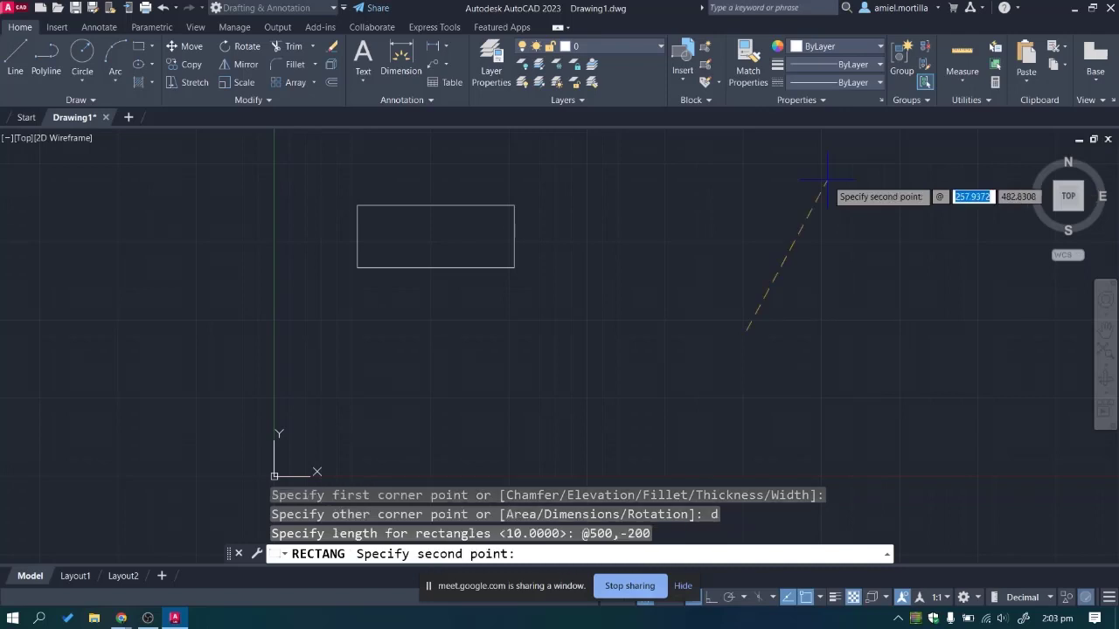
type("@")
key("Return")
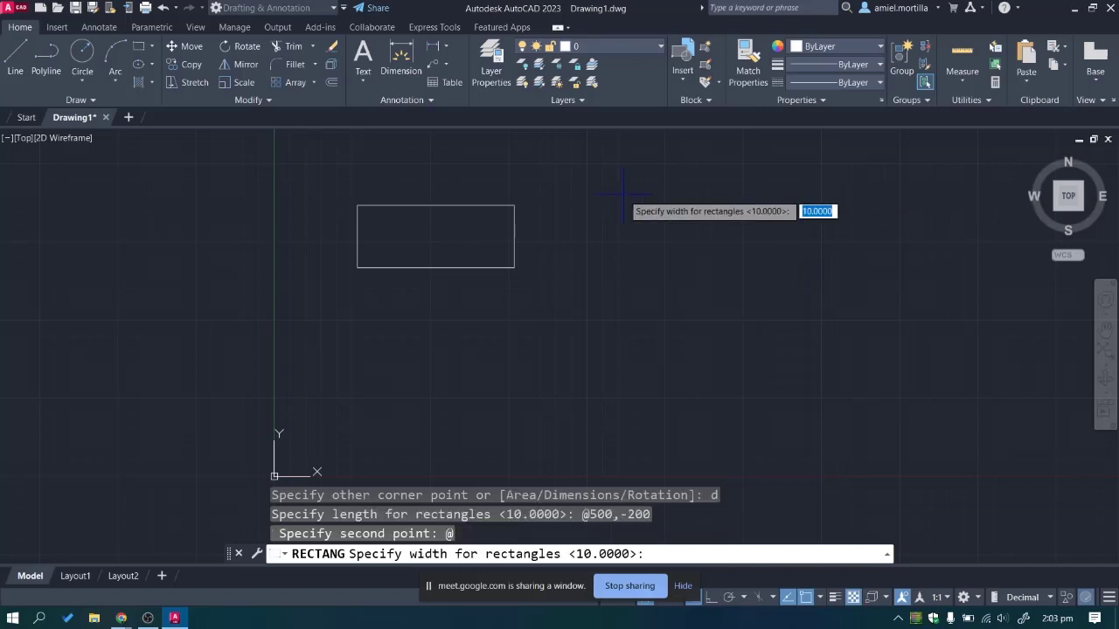
key("Escape")
Draw a second rectangle to the right of the first, placing its opposite corner at a relative offset of 500,-200.
key("Return")
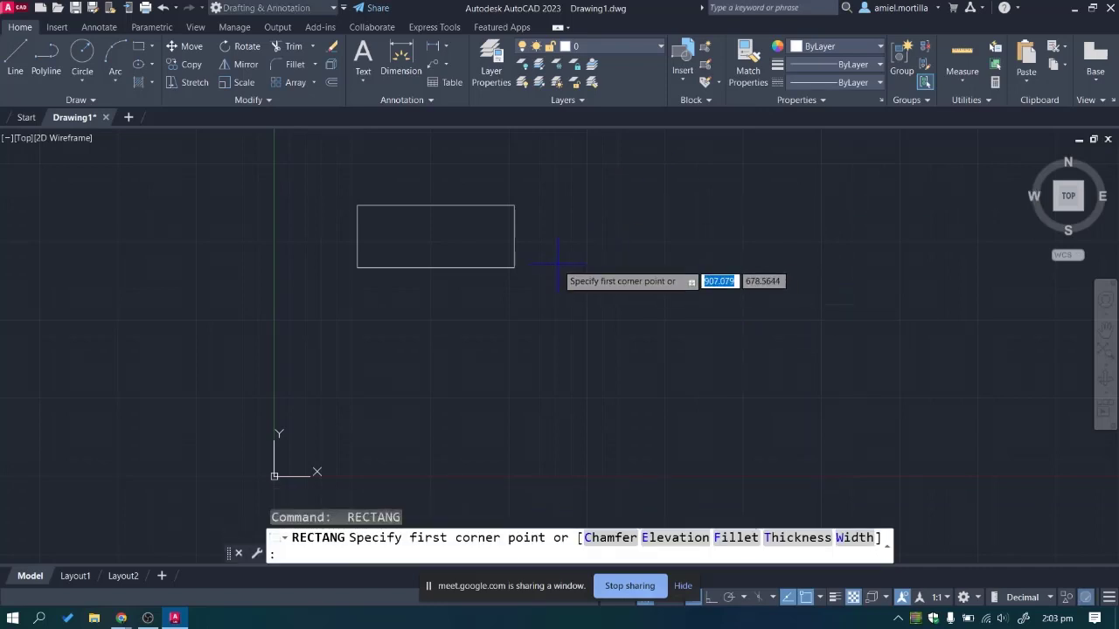
left_click(558, 263)
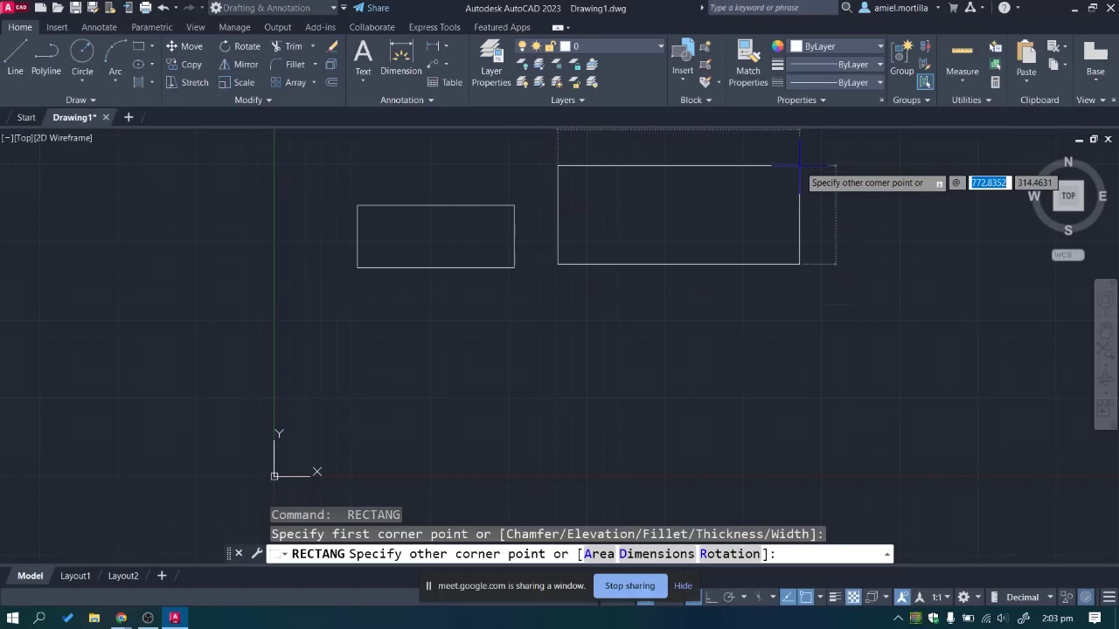
type("500")
key("Tab")
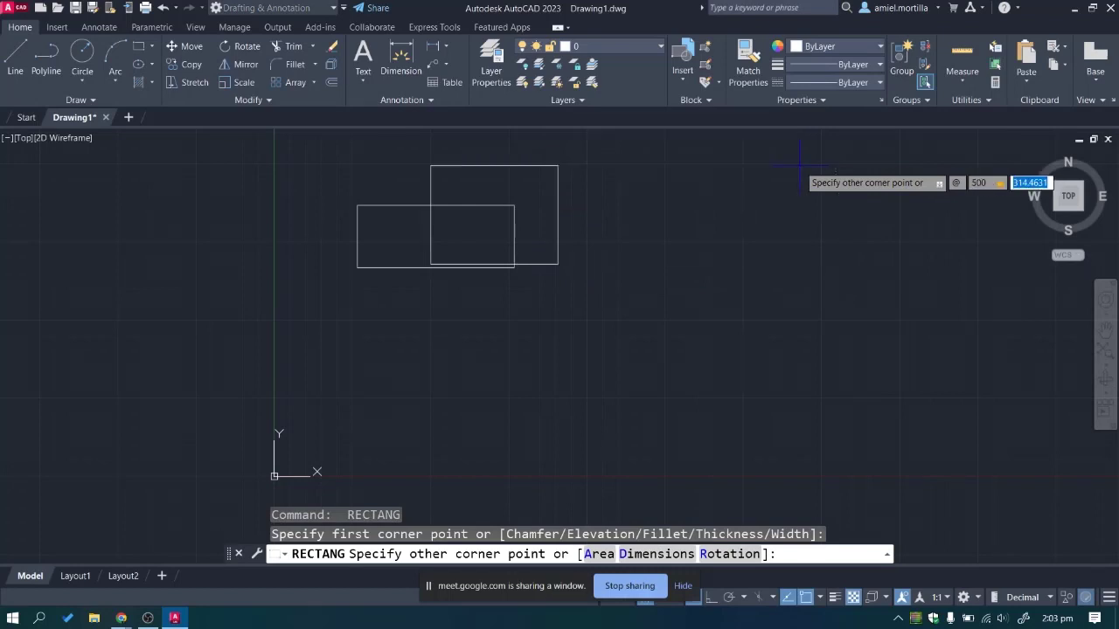
type("-200")
key("Return")
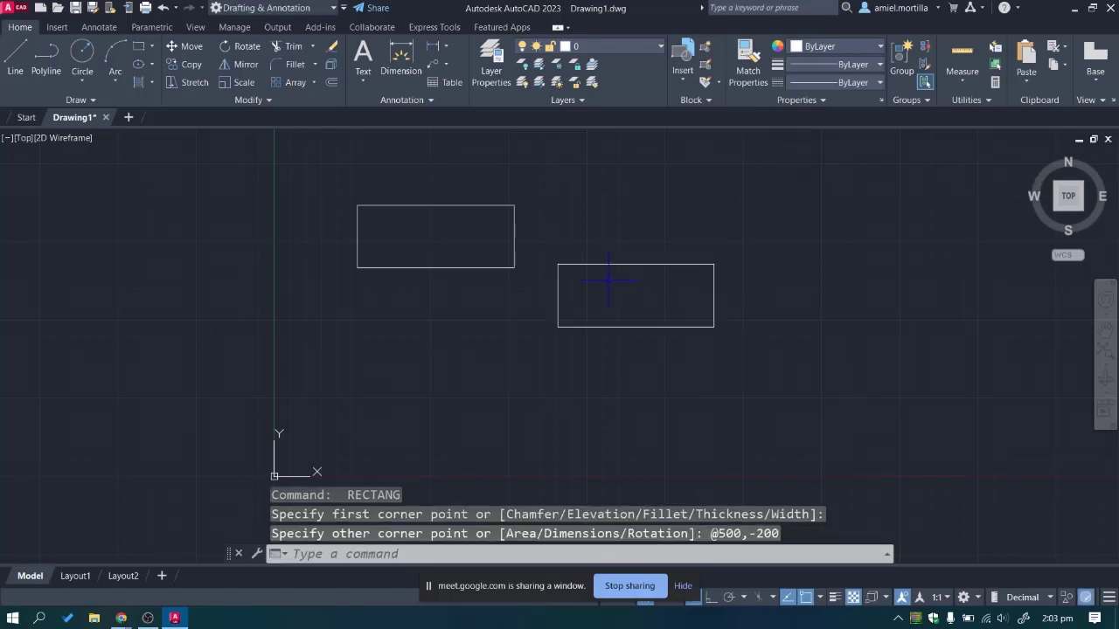
left_click(617, 282)
key("Escape")
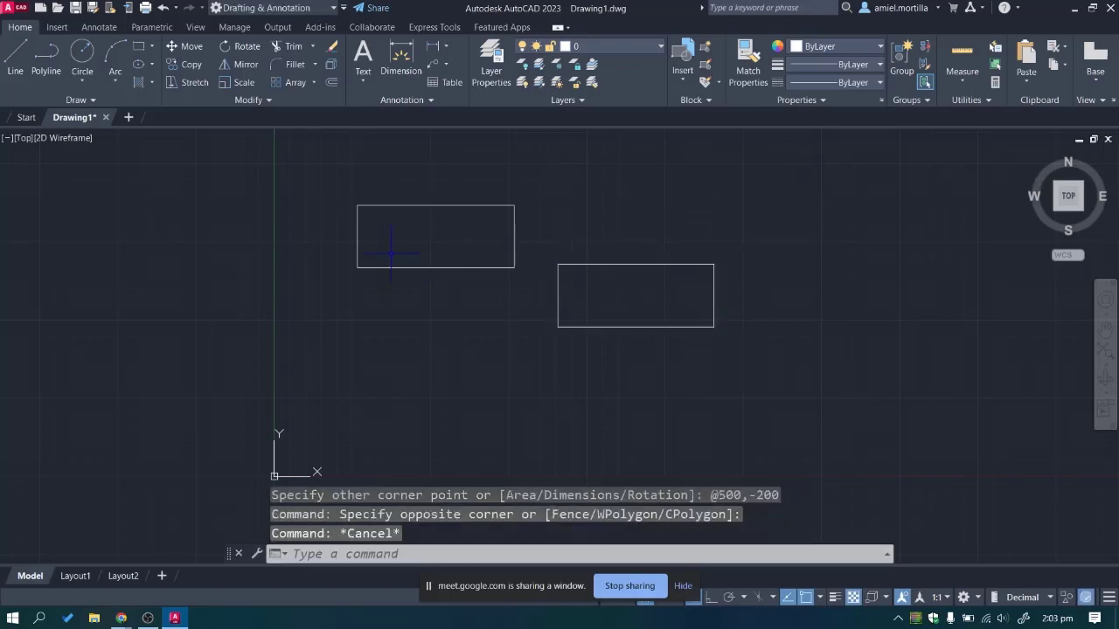
type("R")
key("Escape")
type("l")
key("Return")
left_click(324, 261)
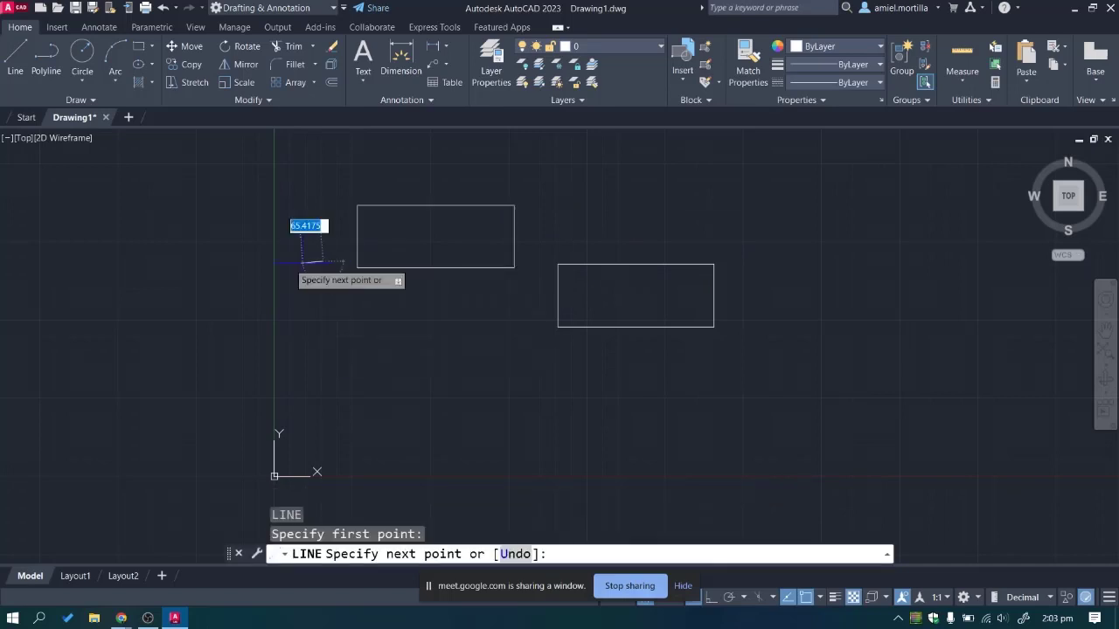
key("Escape")
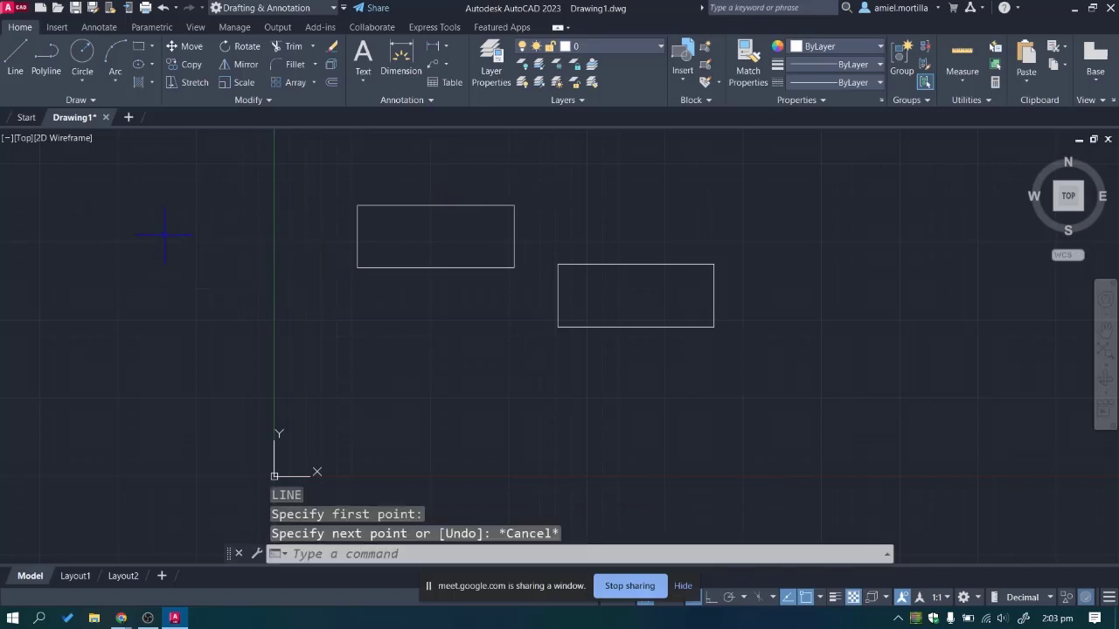
Delete the second rectangle that was drawn downward with the 500,-200 offset.
left_click(555, 231)
left_click(864, 391)
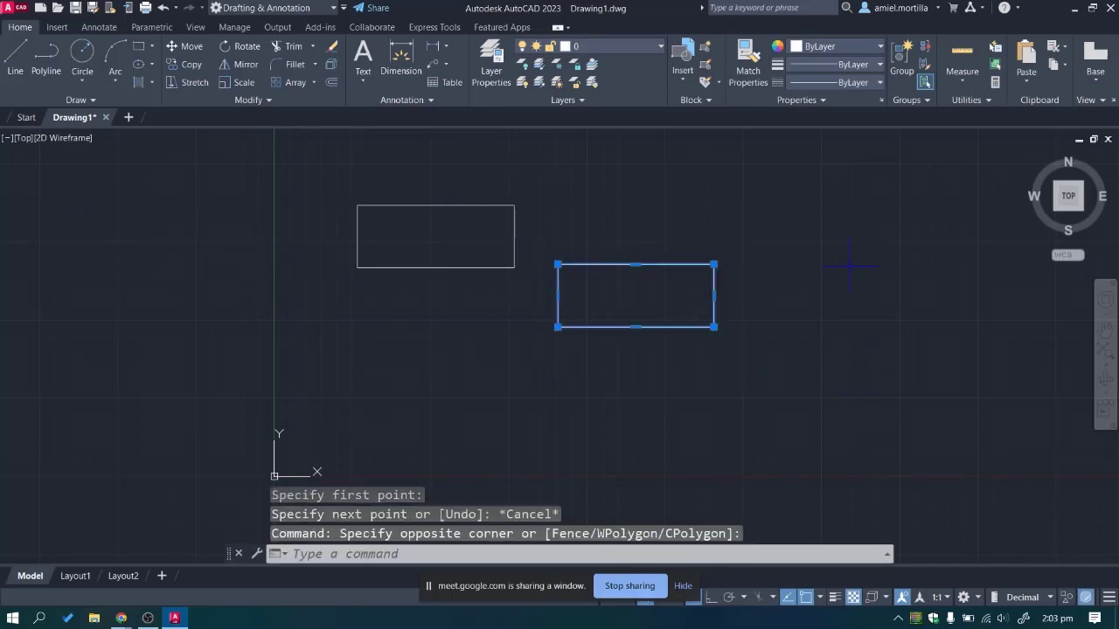
key("Delete")
Draw a rectangle beside the first one using the Dimensions option, with length 500 and width 200.
mouse_move(464, 342)
middle_mouse_down()
mouse_move(541, 368)
mouse_move(484, 388)
middle_mouse_up()
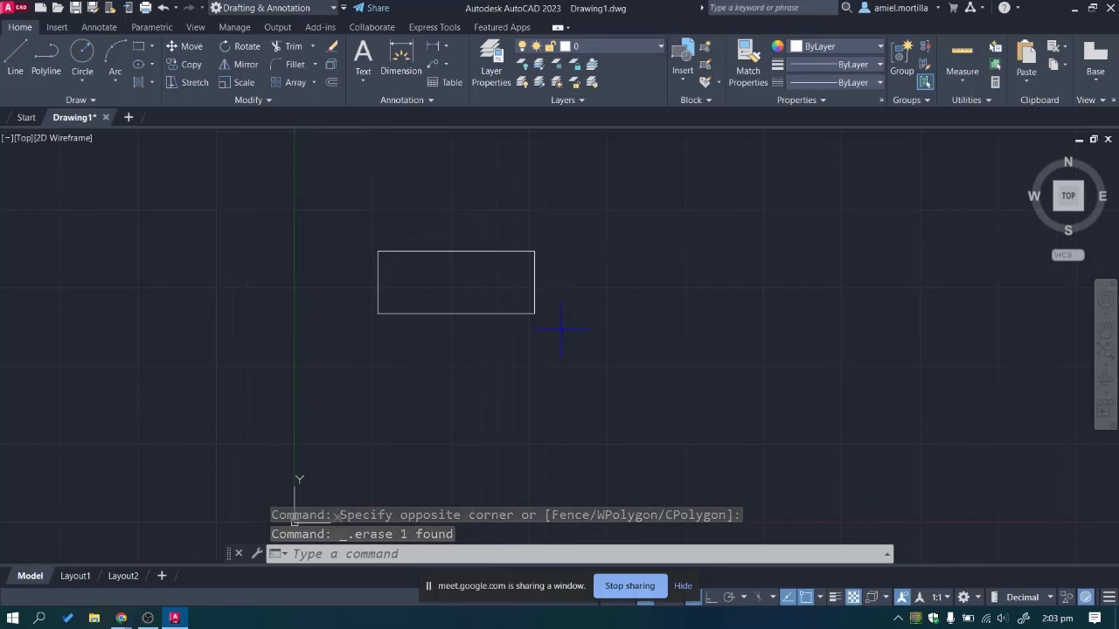
type("REC")
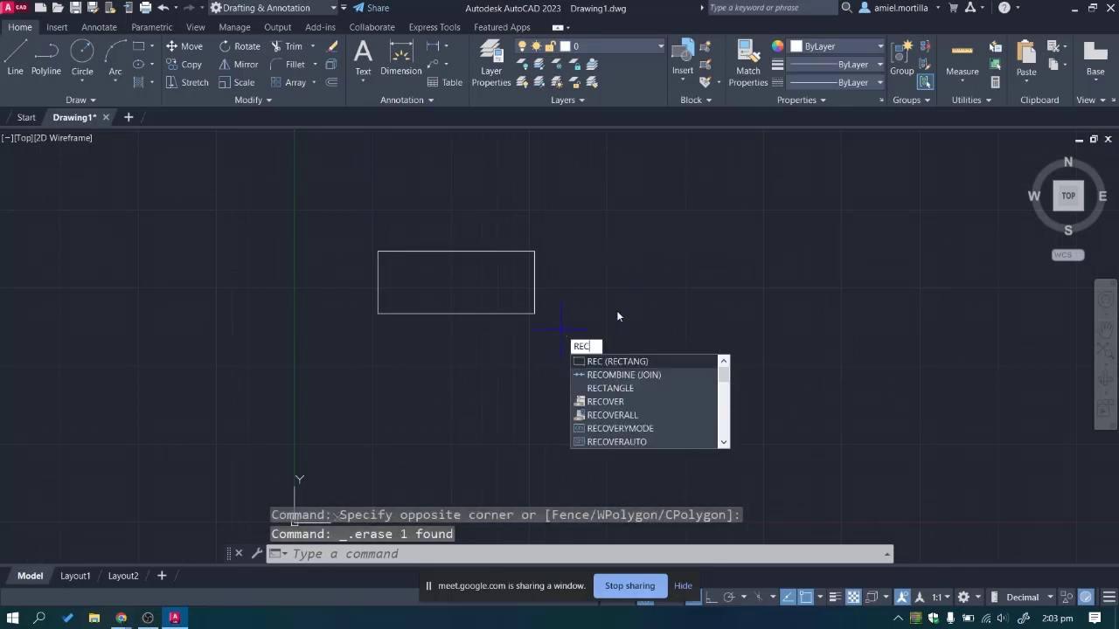
key("Return")
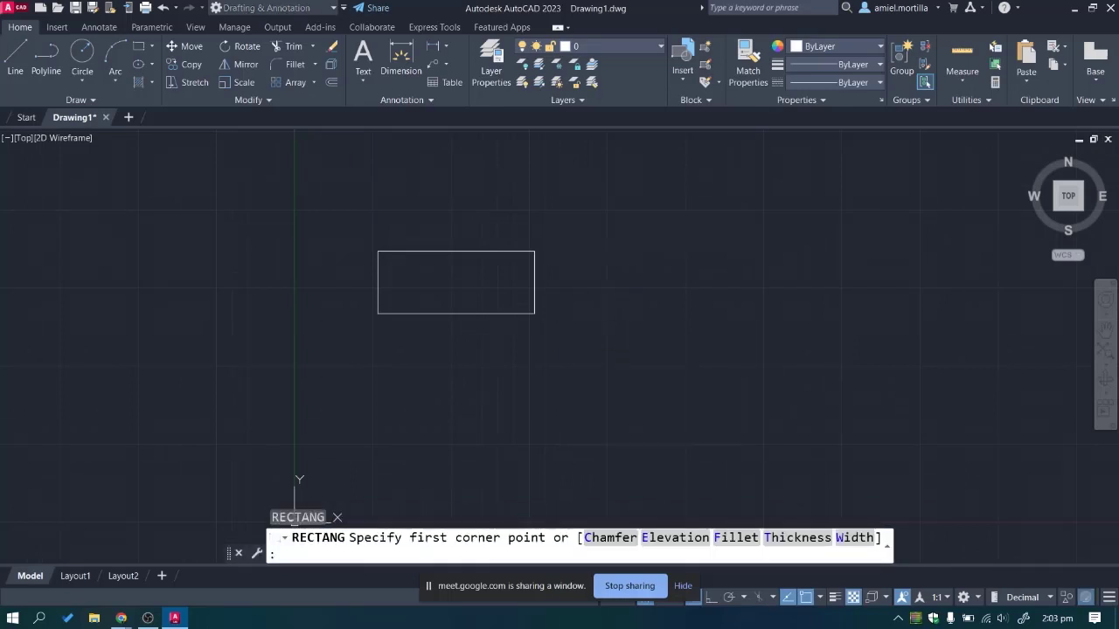
left_click(585, 319)
type("d")
key("Return")
type("500")
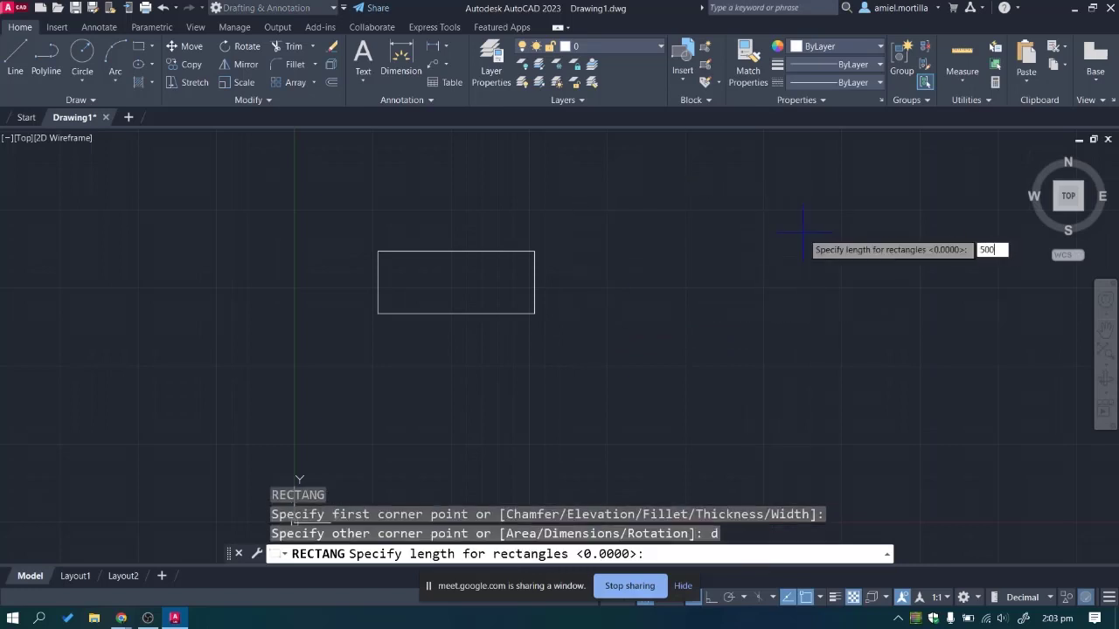
key("Return")
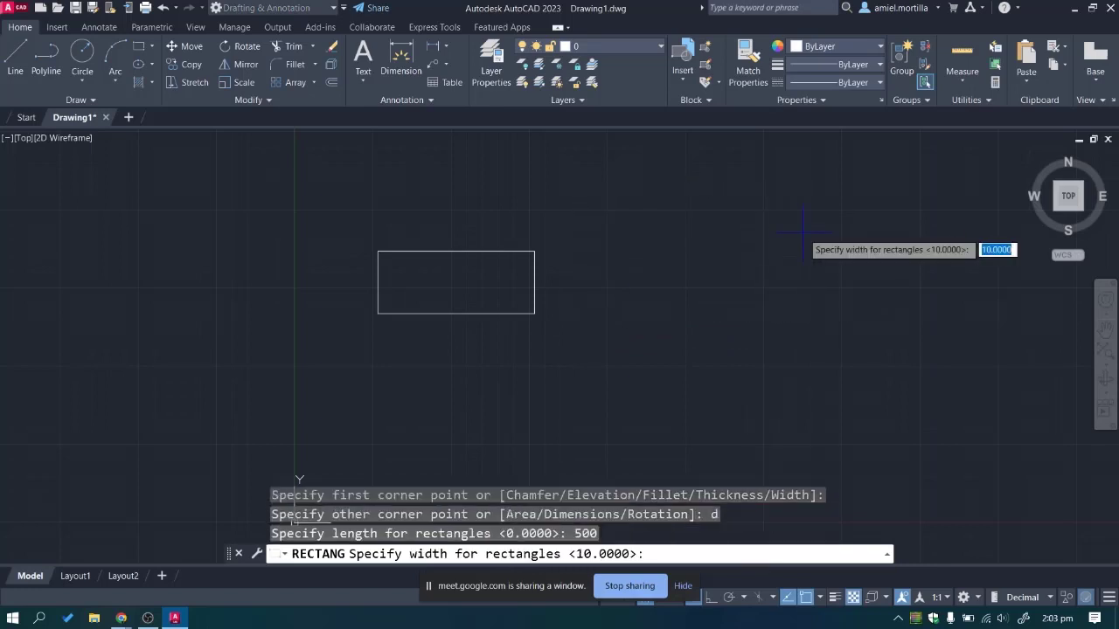
type("200")
key("Return")
left_click(802, 232)
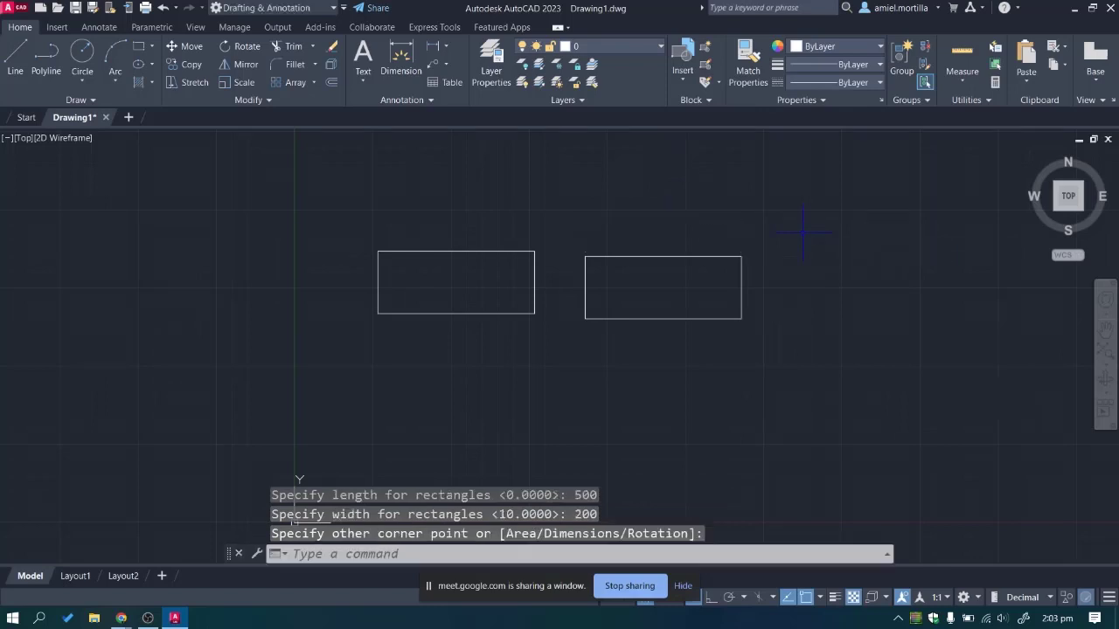
Delete the rectangle drawn with the Dimensions option, to the right of the first one.
left_click(966, 397)
left_click(626, 235)
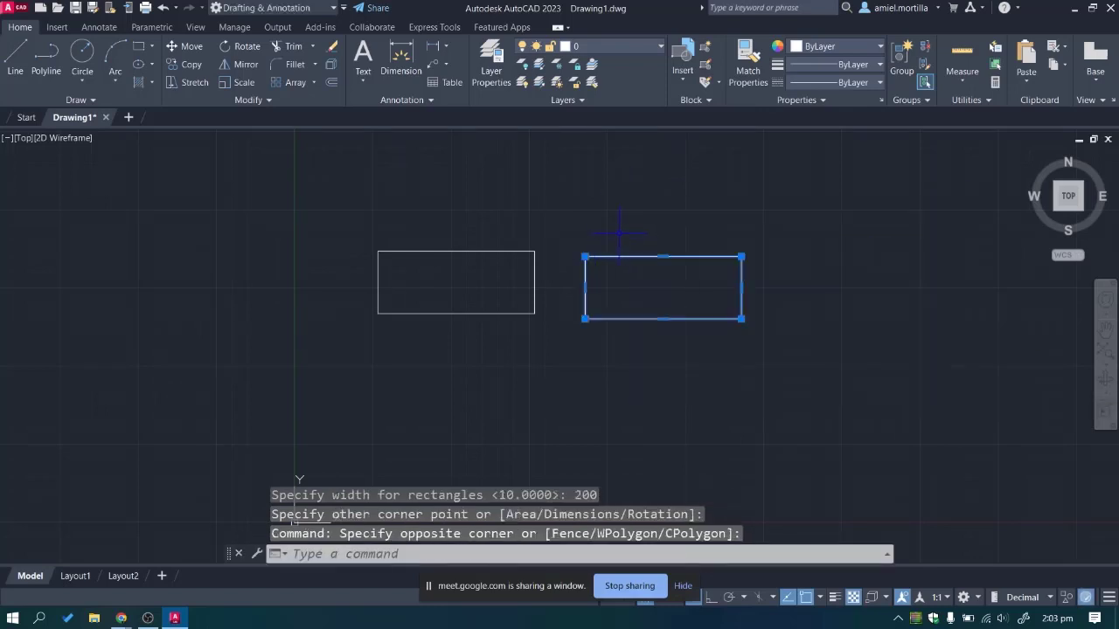
key("Delete")
Try drawing another rectangle to the right of the first one using the Dimensions option, with length 500 and width 200.
middle_click_drag(657, 301, 624, 280)
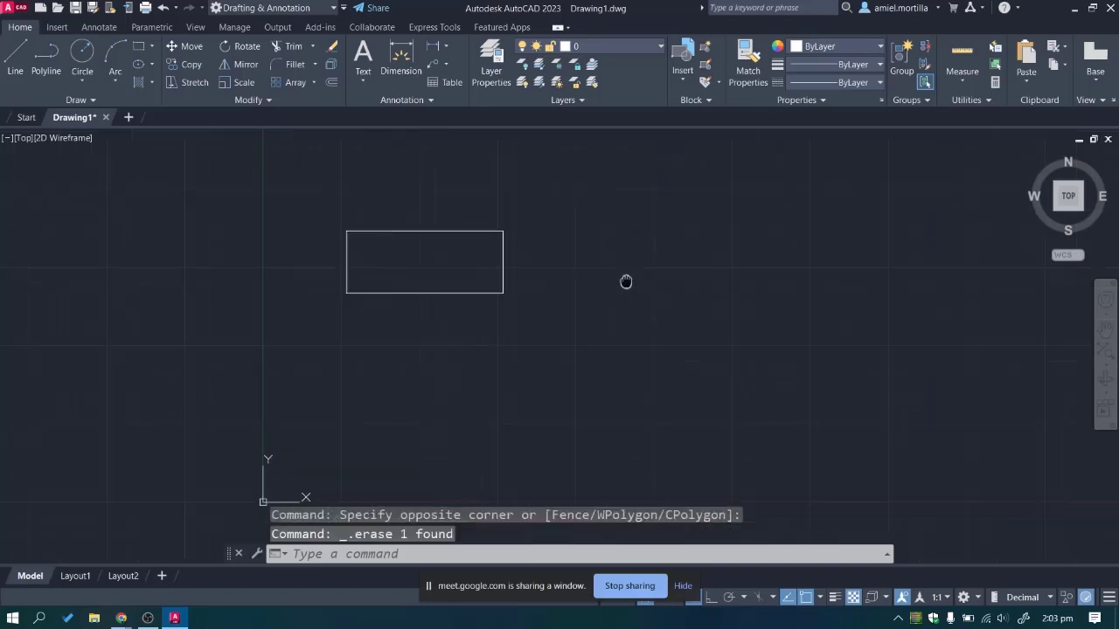
type("rec")
left_click(609, 307)
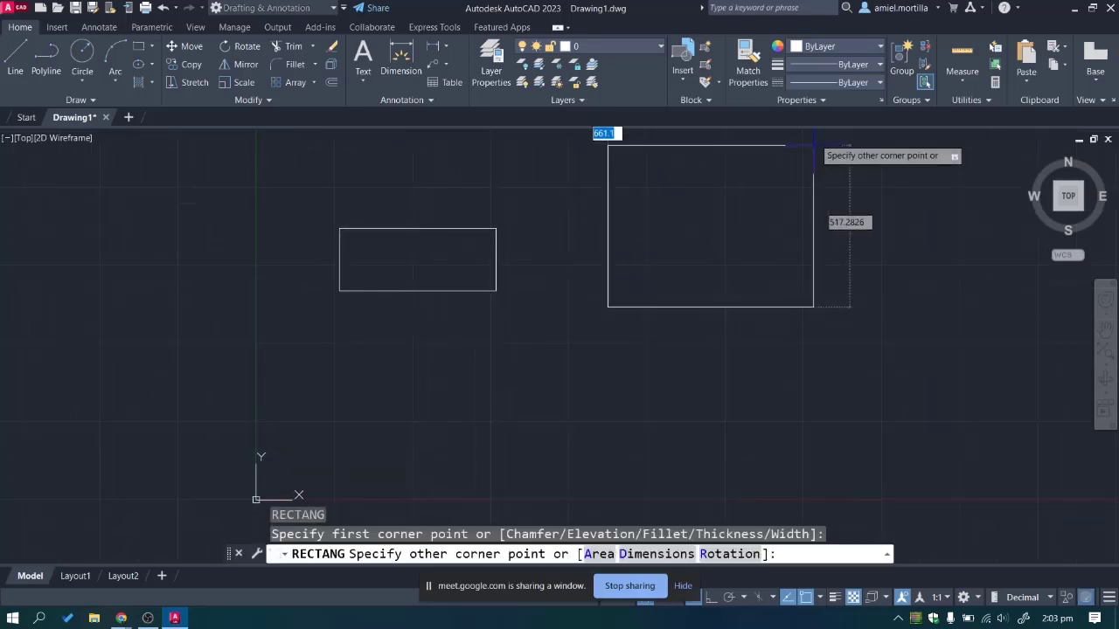
type("50")
key("BackSpace")
key("BackSpace")
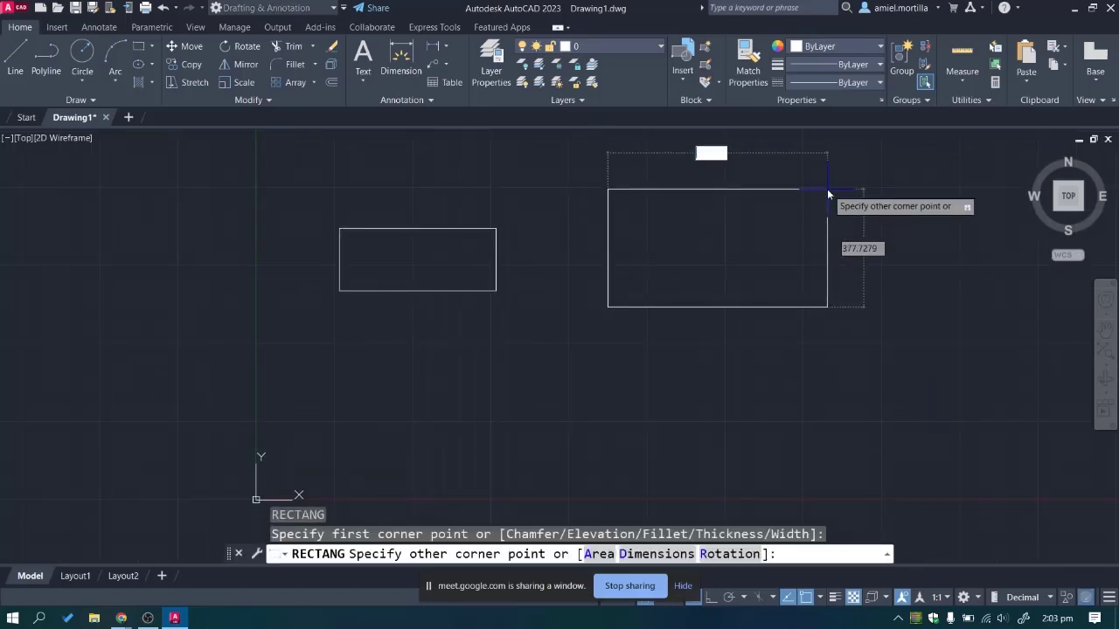
type("d")
key("Return")
type("500")
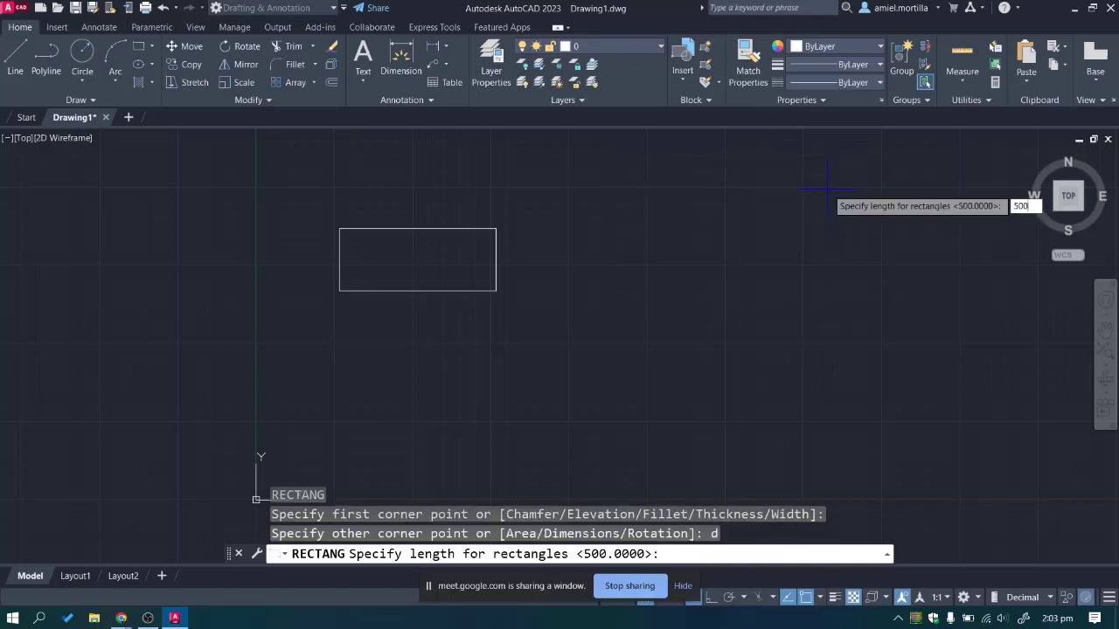
key("Return")
type("200")
key("Return")
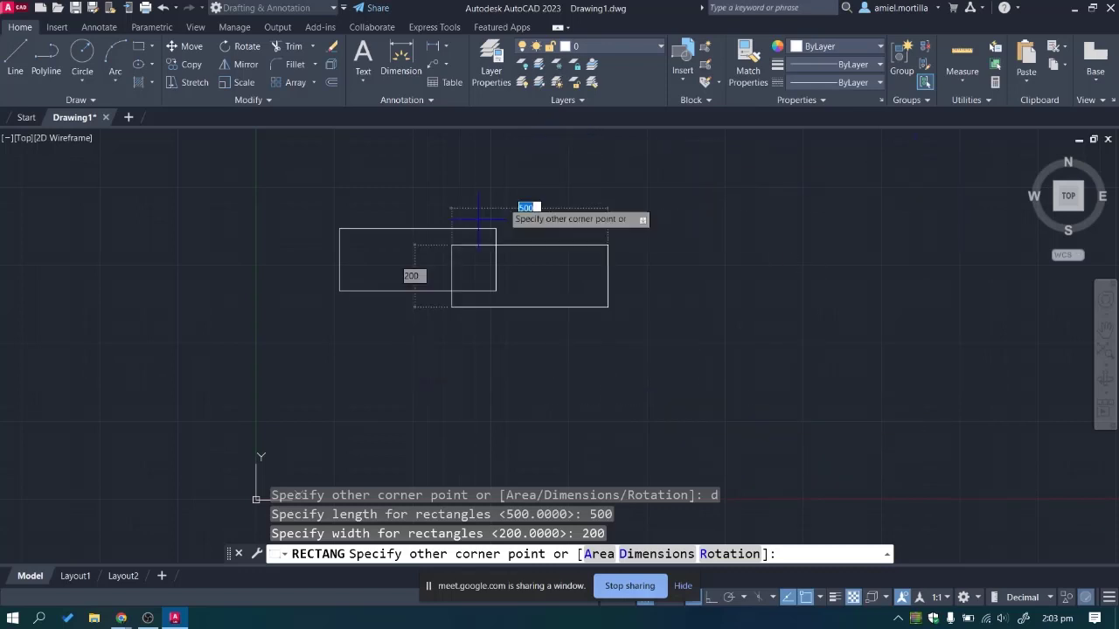
key("Escape")
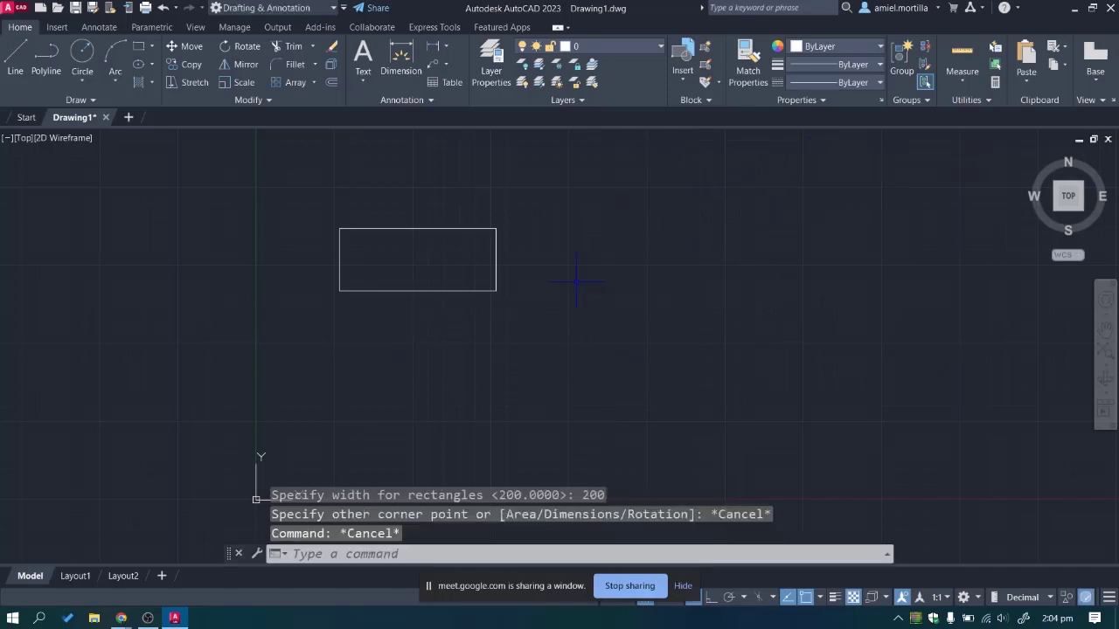
Draw an ellipse from the midpoint of the rectangle's lower edge, with its first axis 550 long at 270° and other-axis distance 200.
middle_click_drag(546, 241, 743, 238)
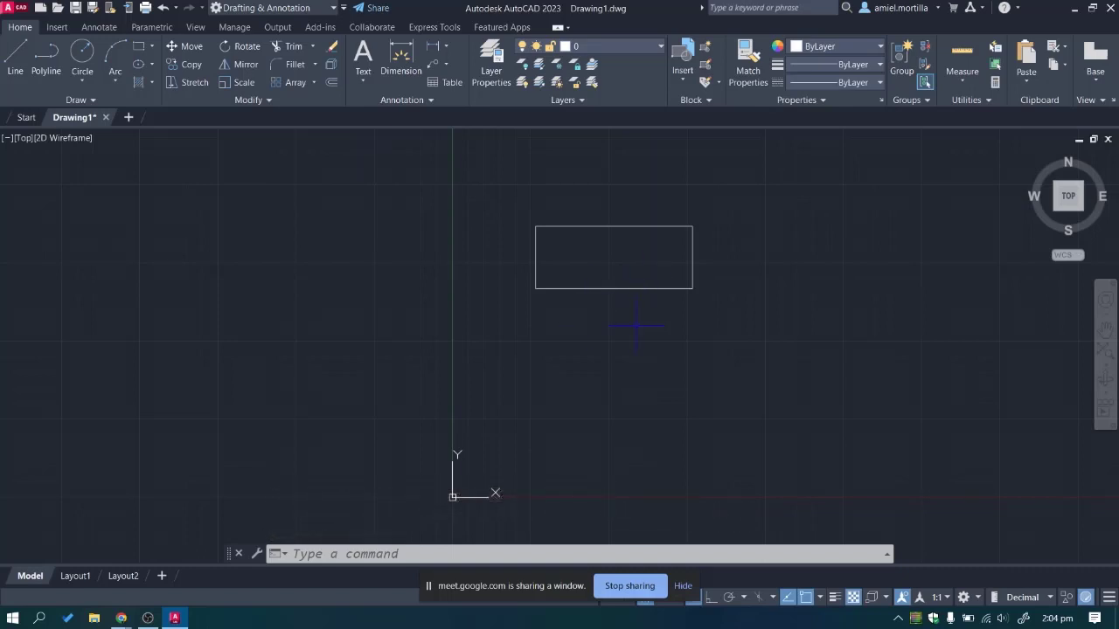
type("EL")
key("Return")
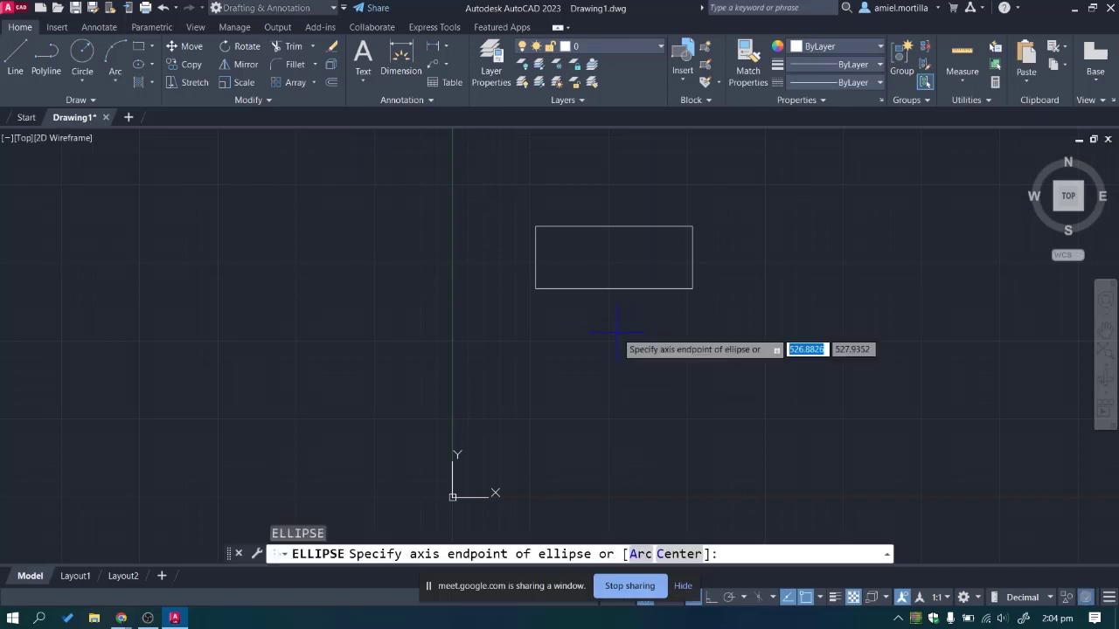
left_click(614, 288)
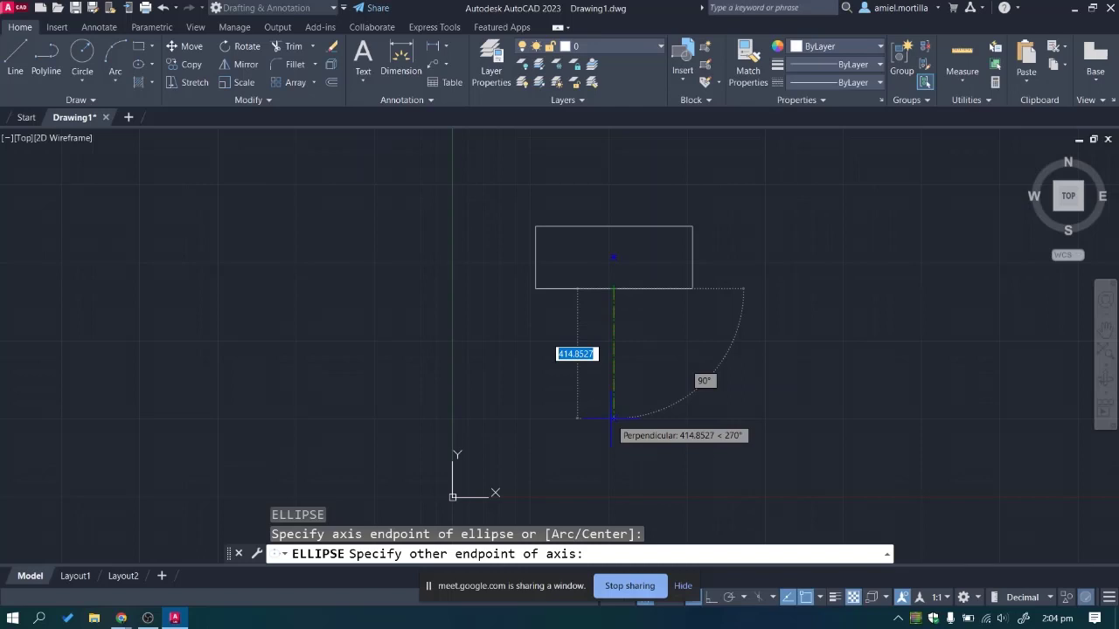
key("F8")
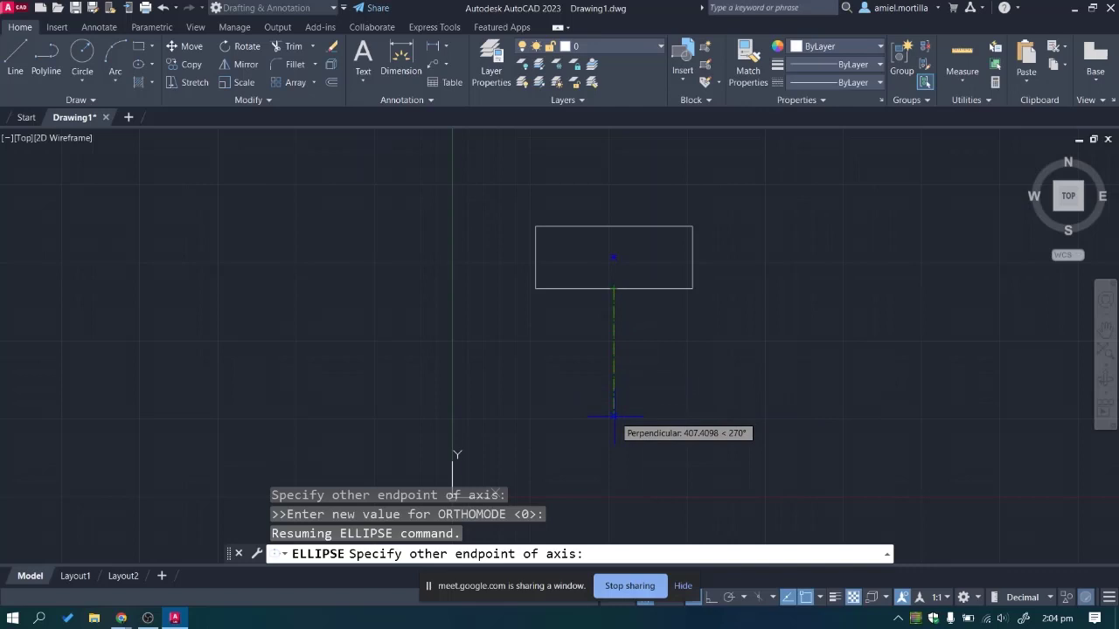
type("550")
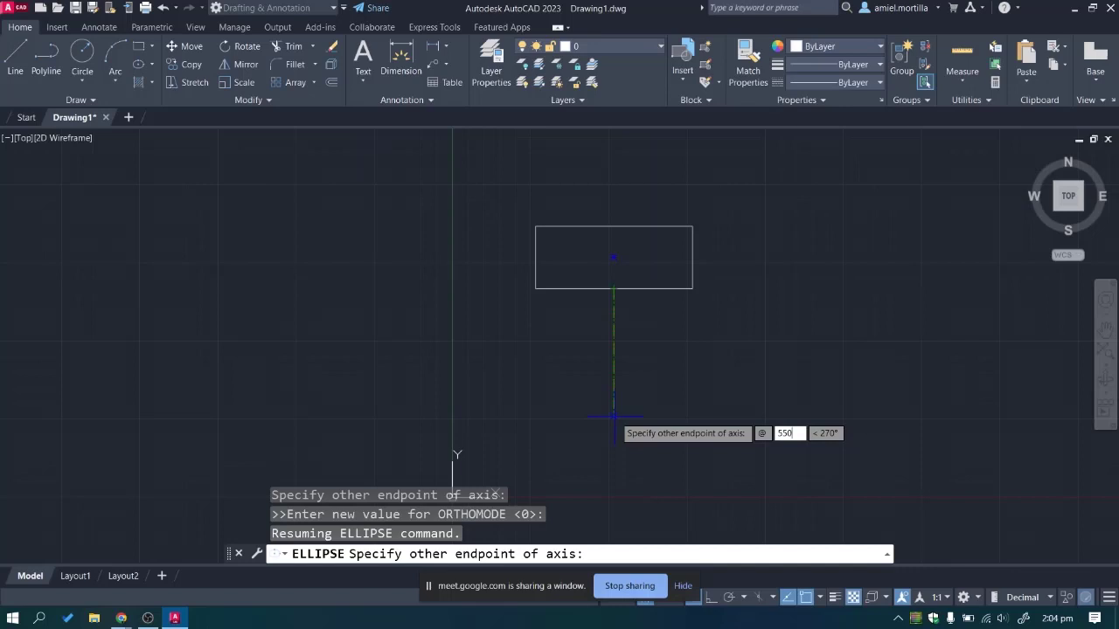
key("Tab")
type("270")
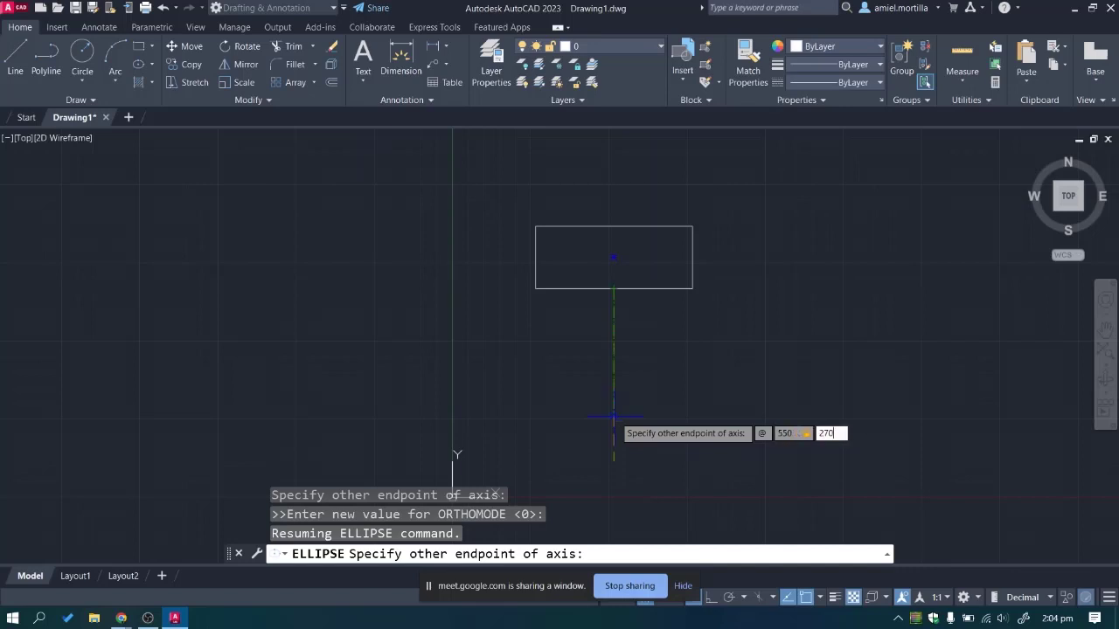
key("Return")
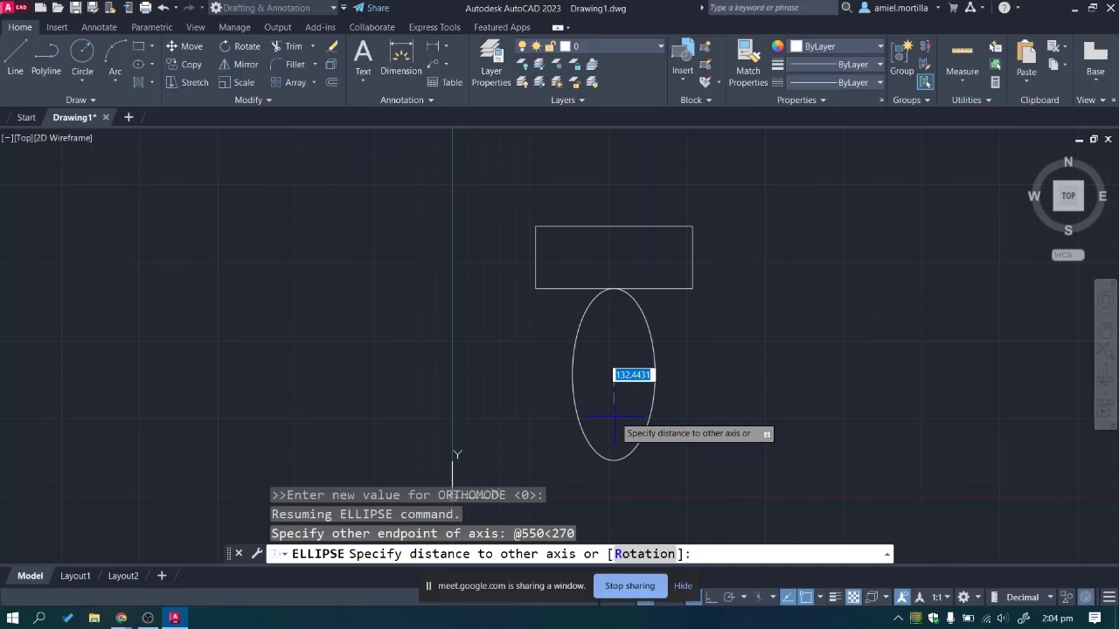
type("200")
key("Return")
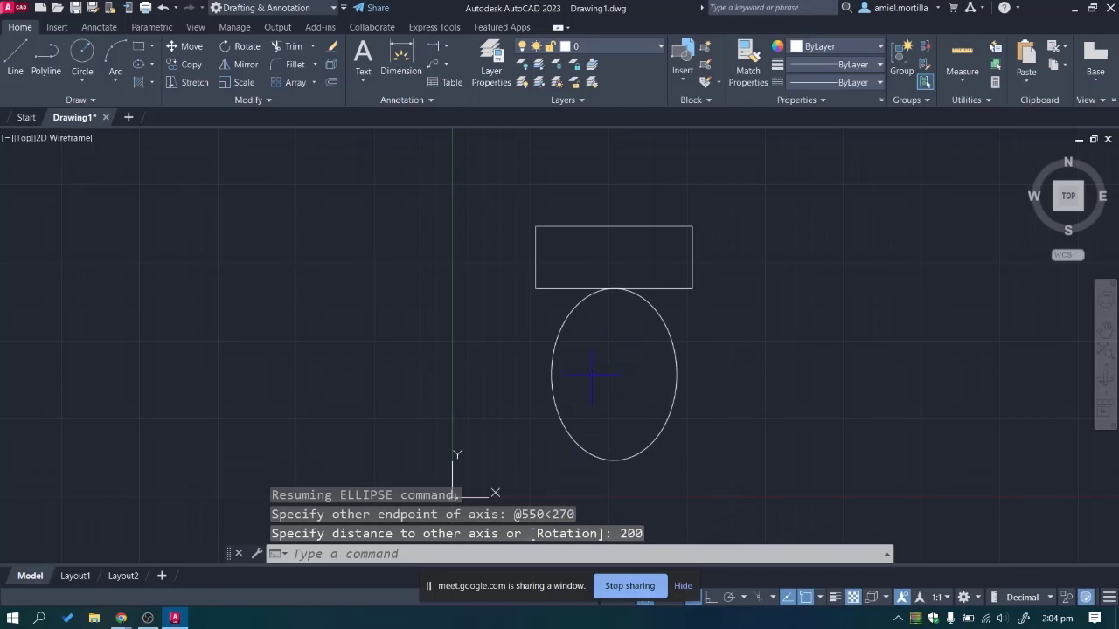
type("D")
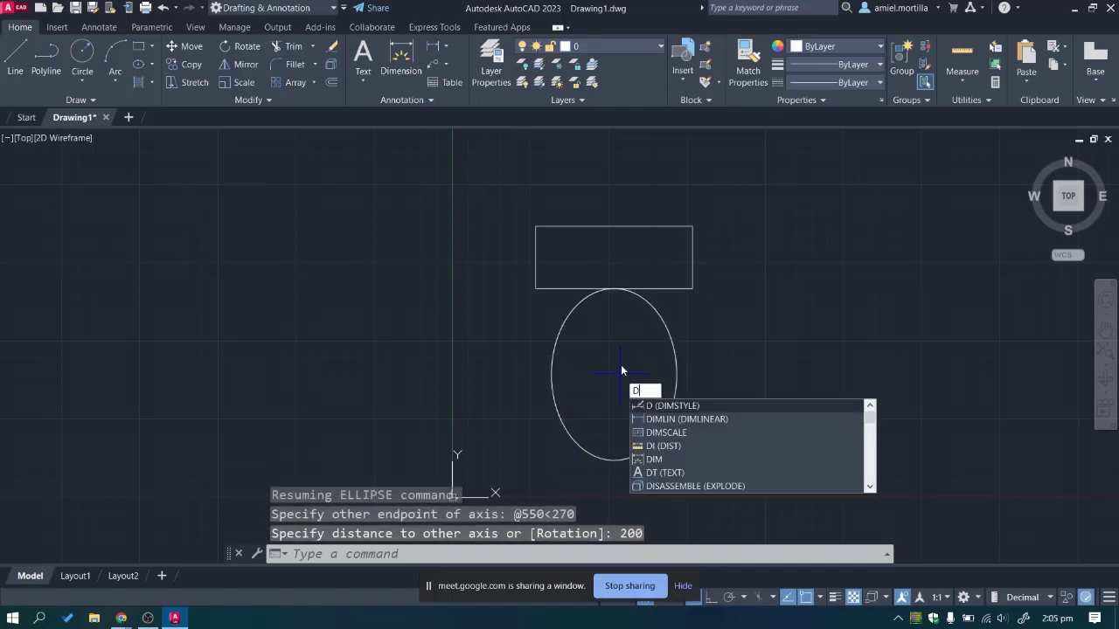
type("IMLI")
key("Return")
left_click(552, 375)
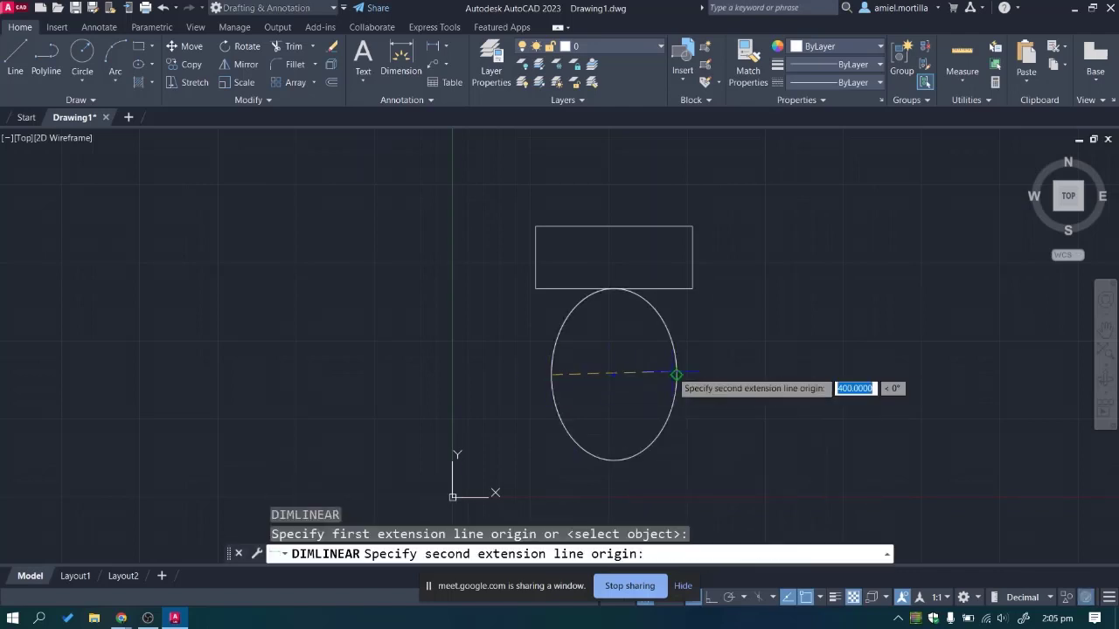
left_click(677, 375)
scroll(675, 411, "down", 1)
key("Escape")
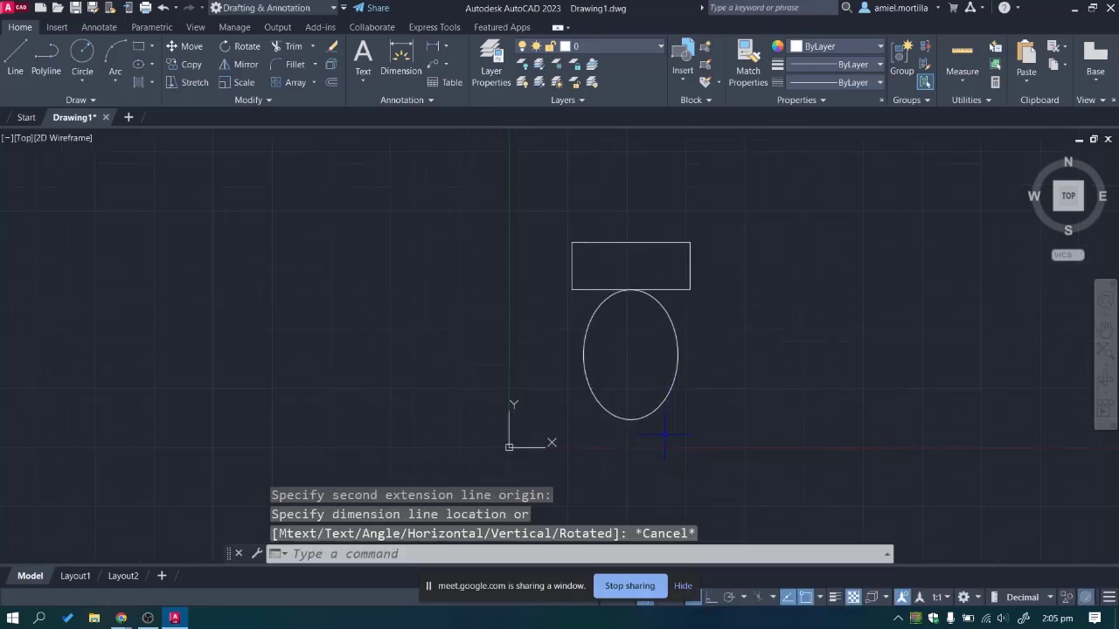
key("Escape")
Set the DIMSCALE dimension scale to 15.
type("d")
key("BackSpace")
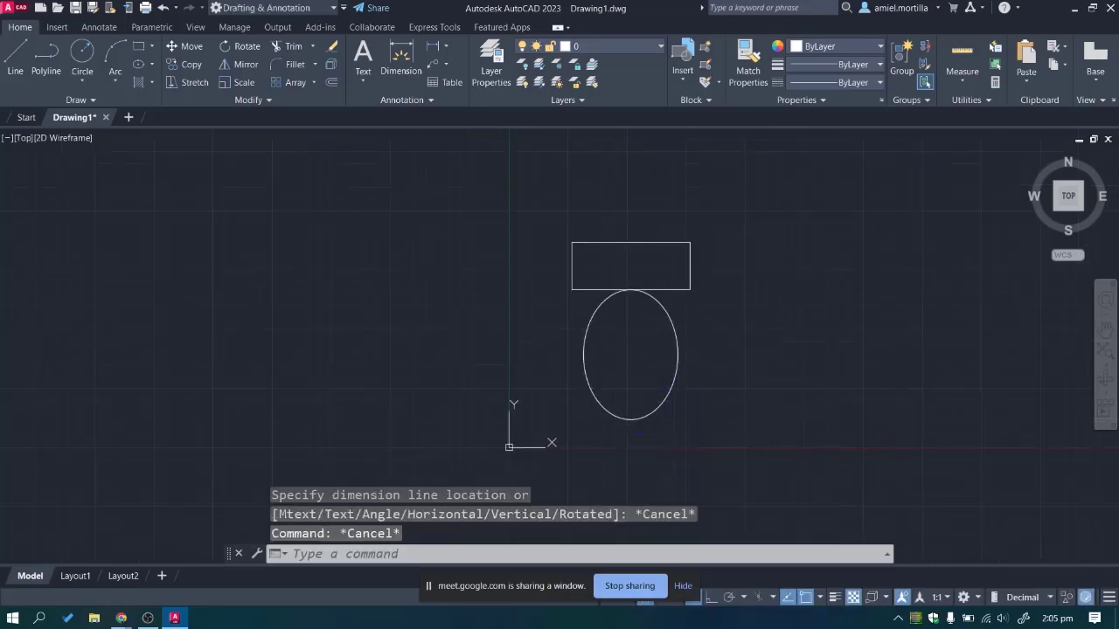
type("dimscale")
key("Return")
type("15")
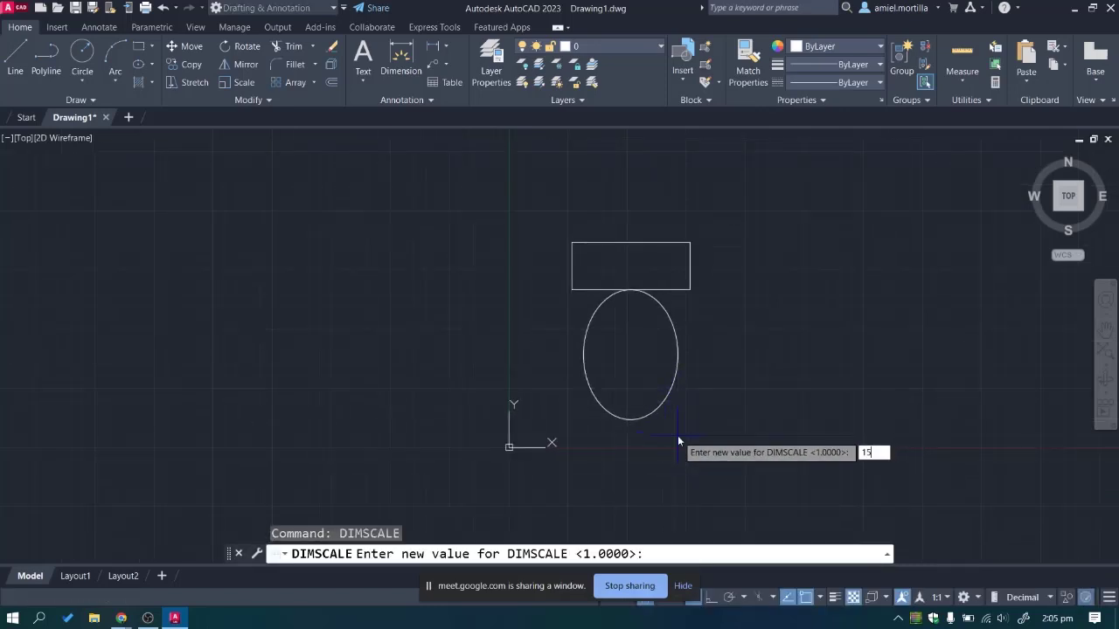
key("Return")
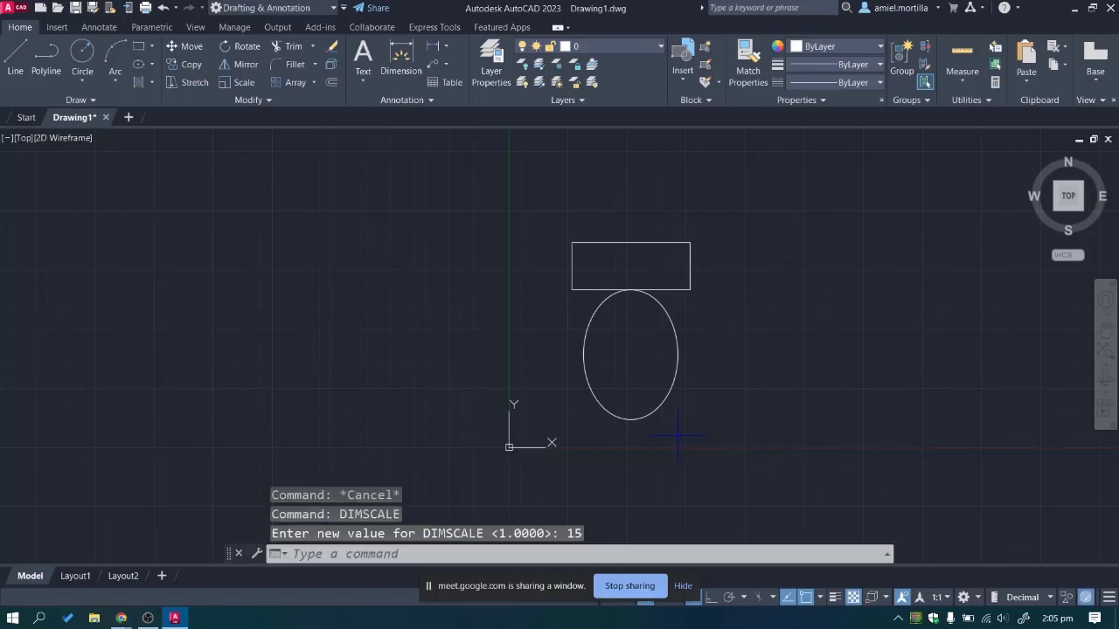
Add a horizontal linear dimension across the ellipse's width, placed below the ellipse.
type("dli")
key("Return")
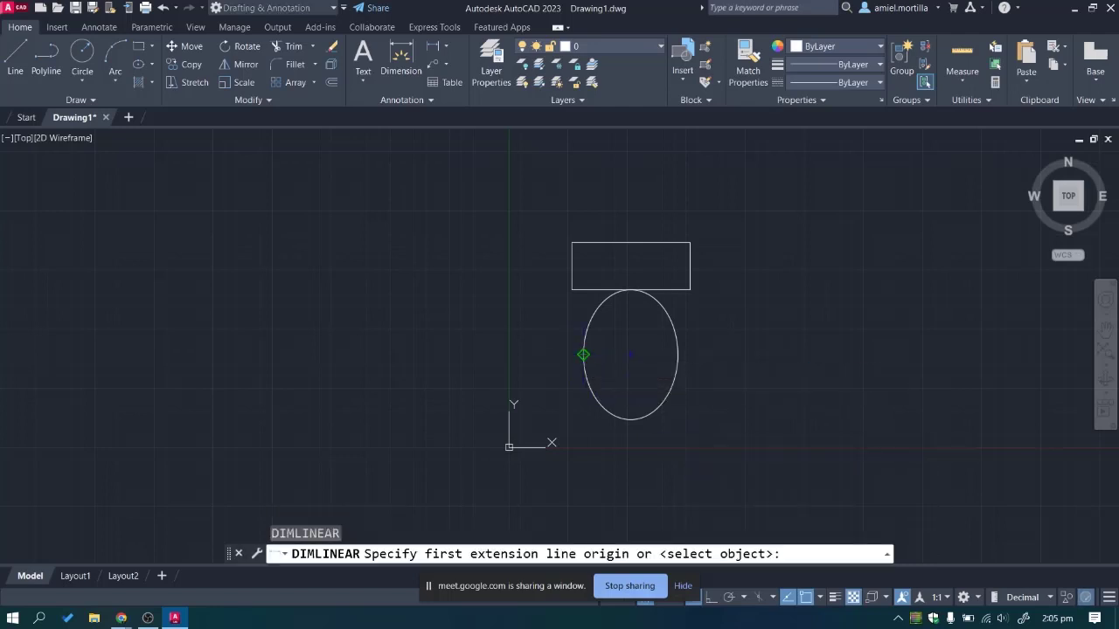
left_click(583, 354)
left_click(678, 355)
left_click(662, 456)
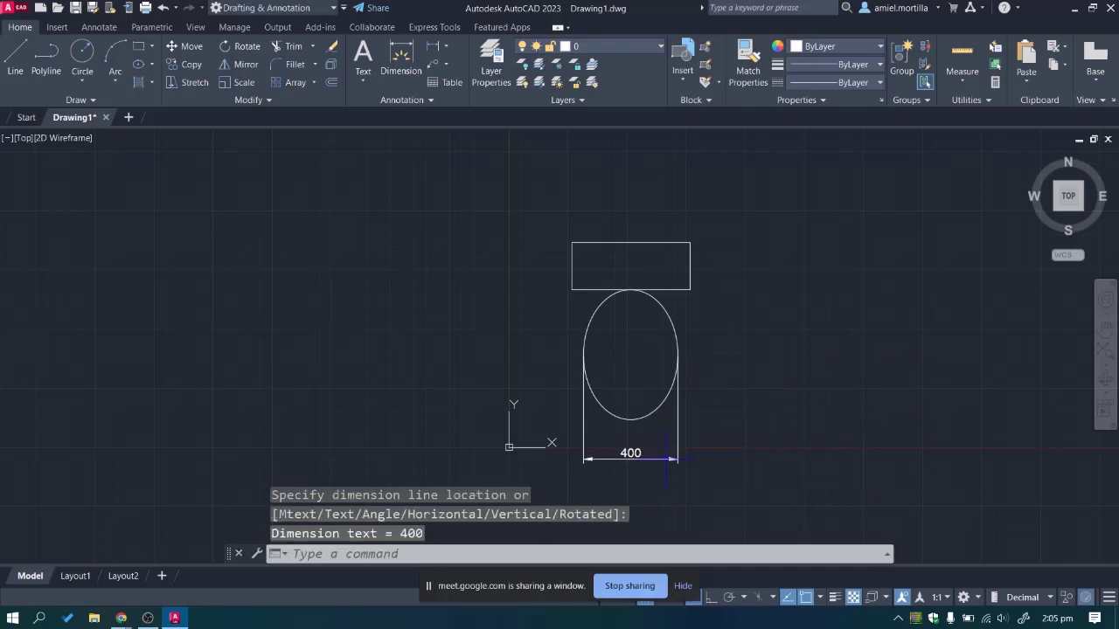
middle_click_drag(662, 455, 650, 470)
scroll(615, 367, "up", 1)
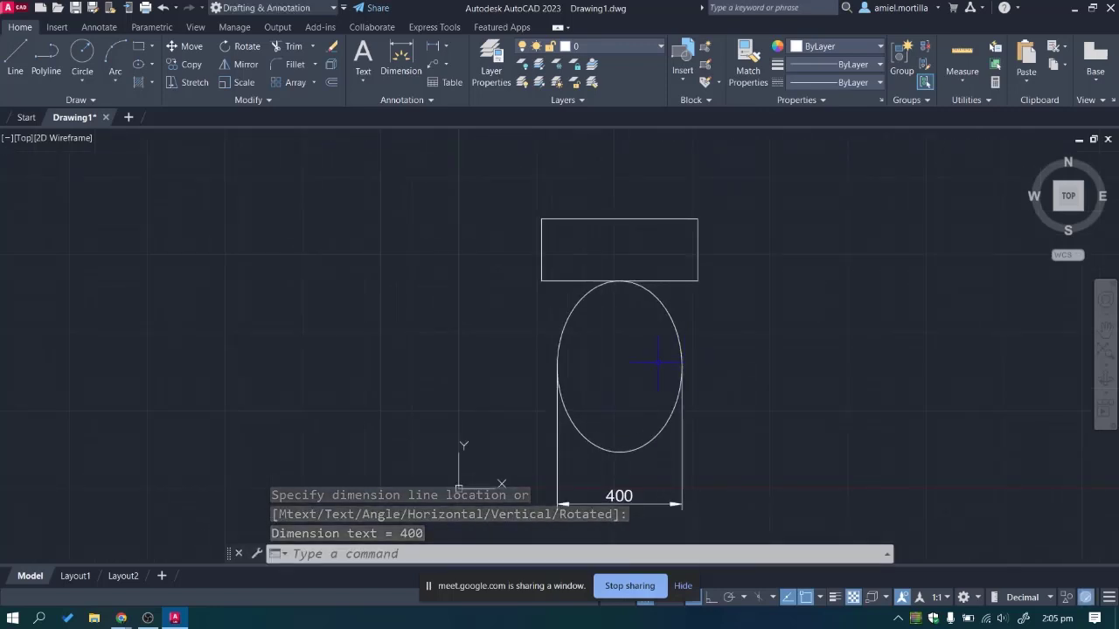
scroll(649, 365, "down", 1)
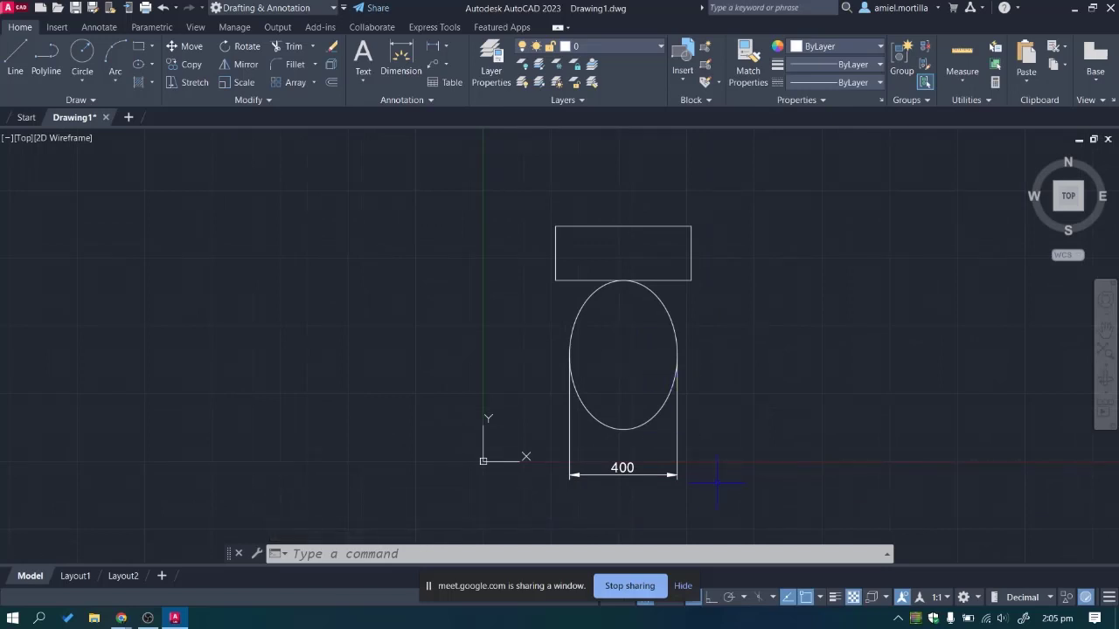
Delete the ellipse together with its width dimension.
left_click(717, 481)
left_click(569, 354)
key("Delete")
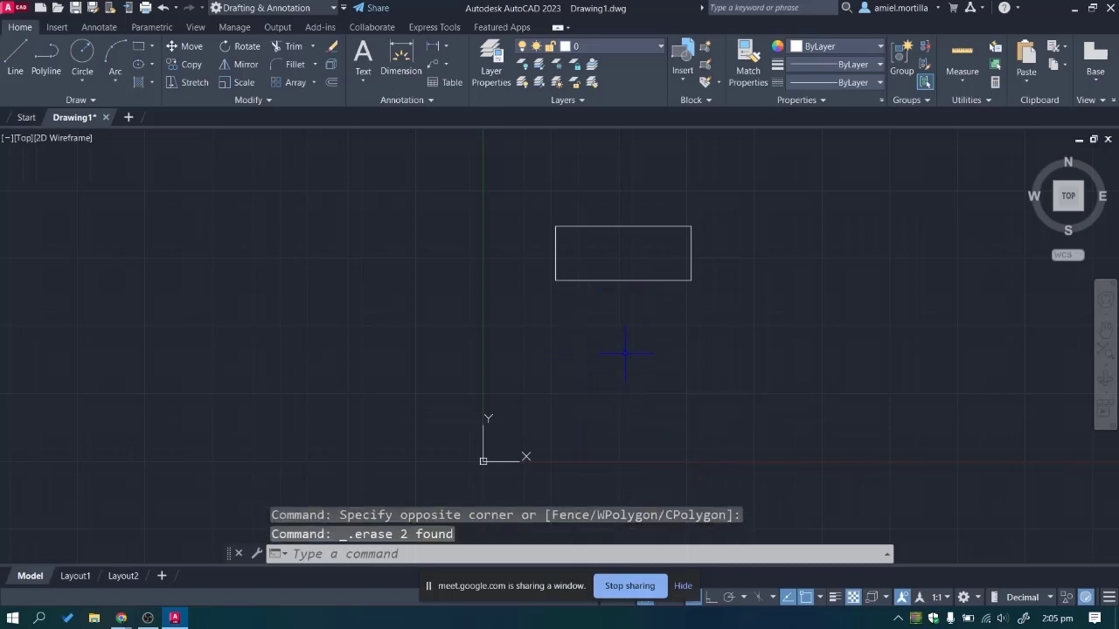
type("re")
key("Escape")
key("Escape")
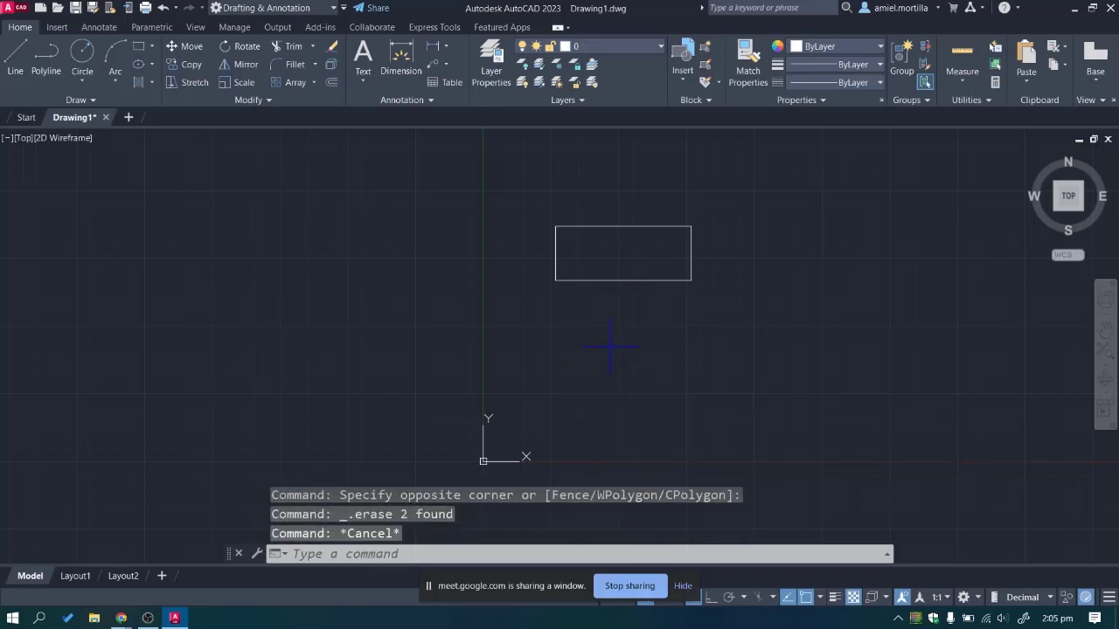
Draw an ellipse straight down from the midpoint of the rectangle's lower edge, with axis length 550 and other-axis distance 200.
type("el")
key("Return")
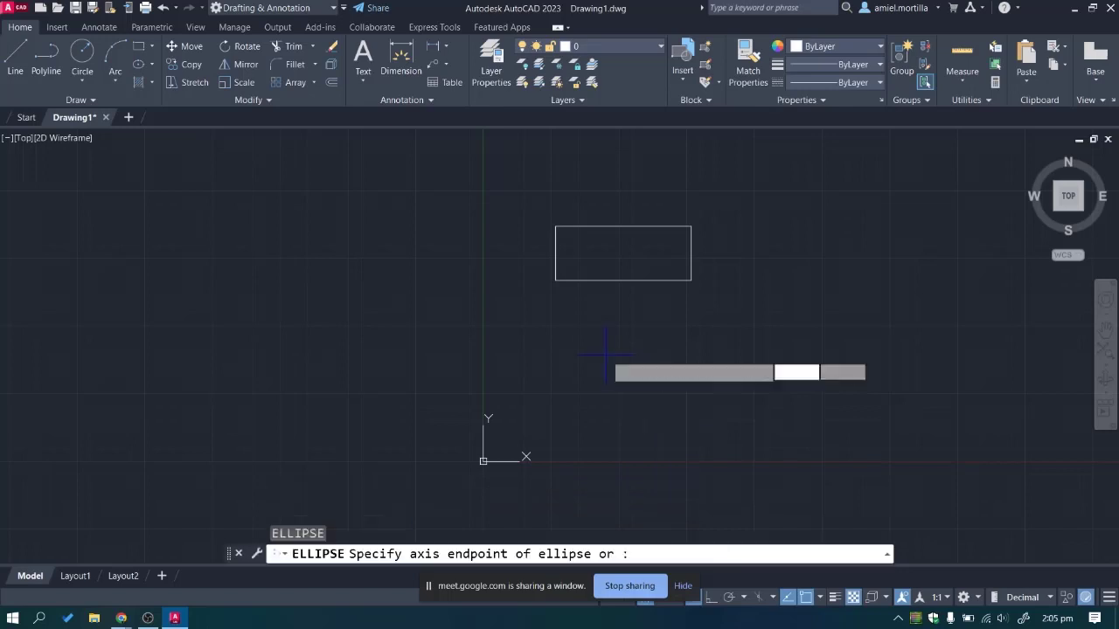
left_click(623, 279)
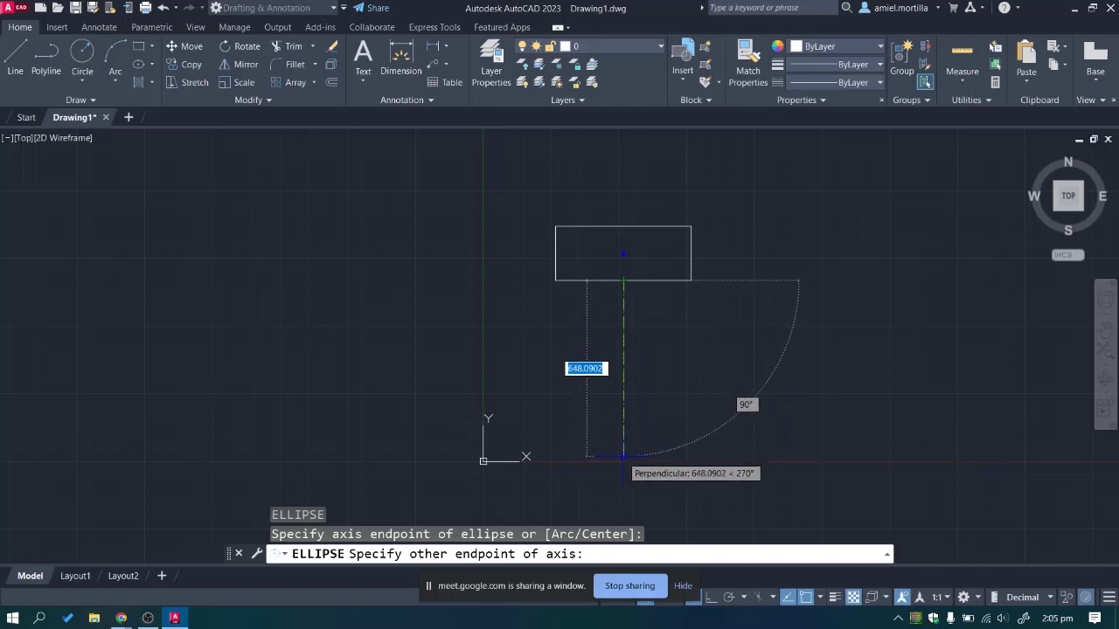
type("550")
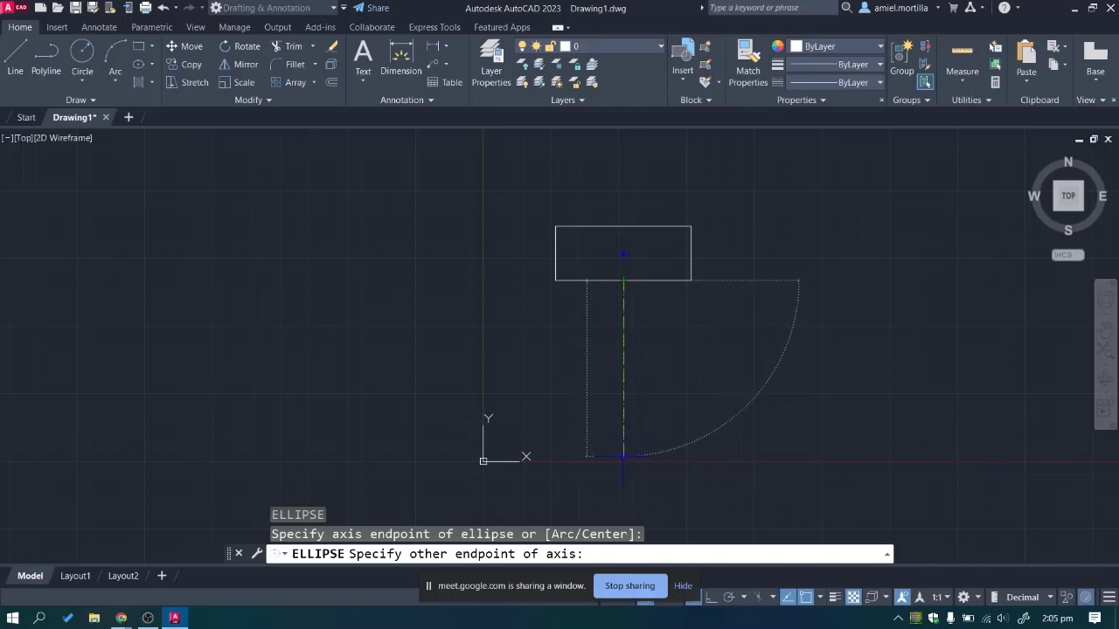
key("Return")
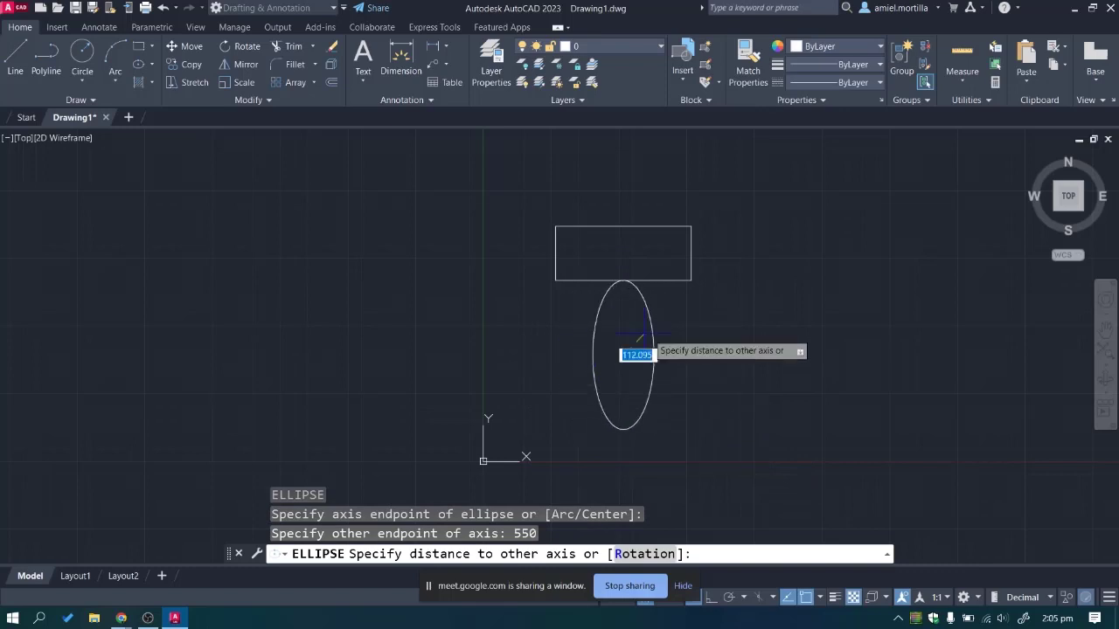
type("200")
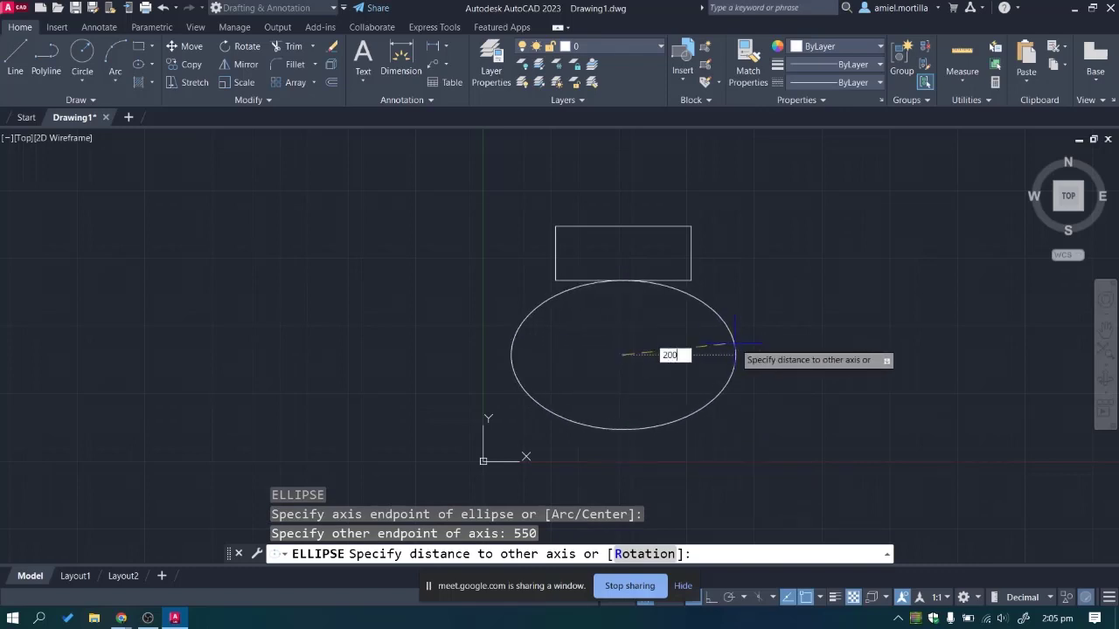
key("Return")
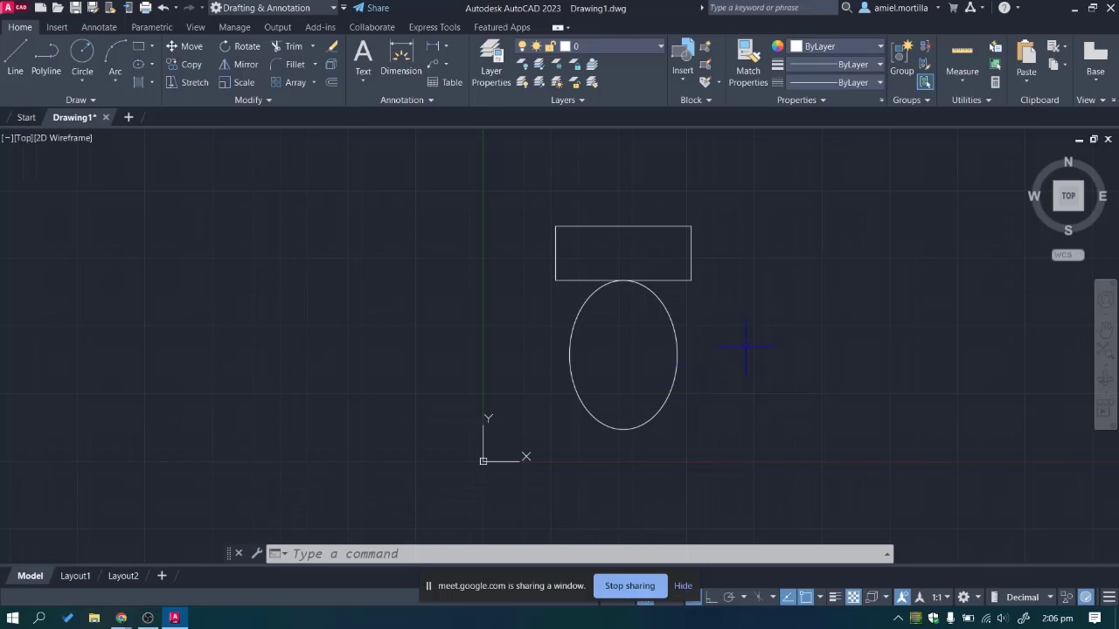
Draw a tilted ellipse to the right of the existing shapes, with axis length 550 at 40 degrees and other-axis distance 200.
middle_click_drag(756, 328, 655, 360)
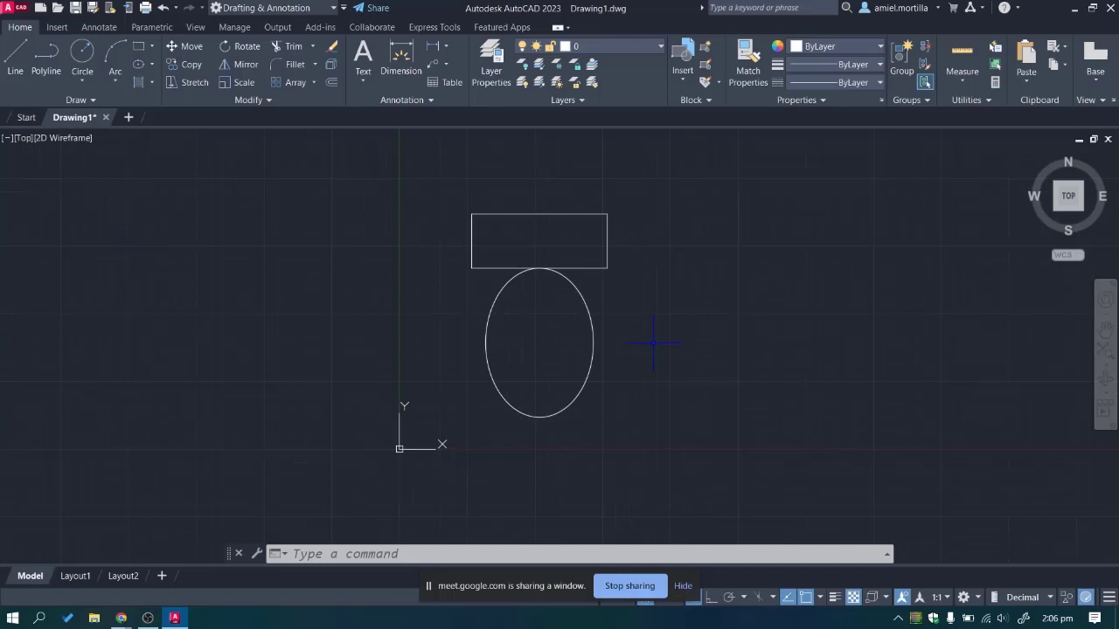
type("EL")
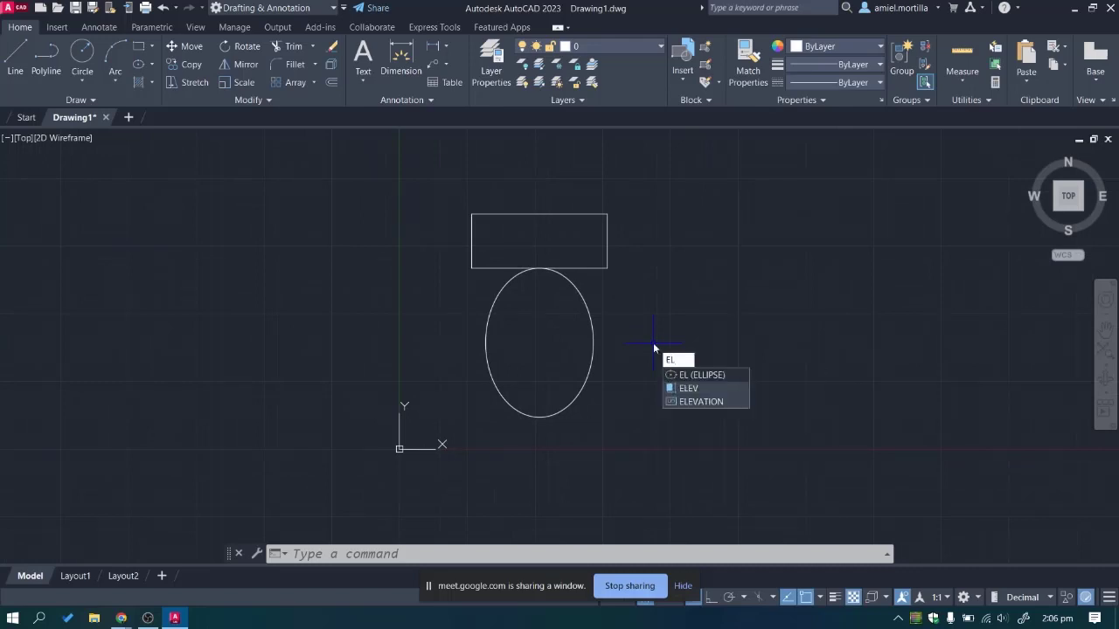
key("Return")
middle_click_drag(845, 292, 722, 285)
left_click(635, 254)
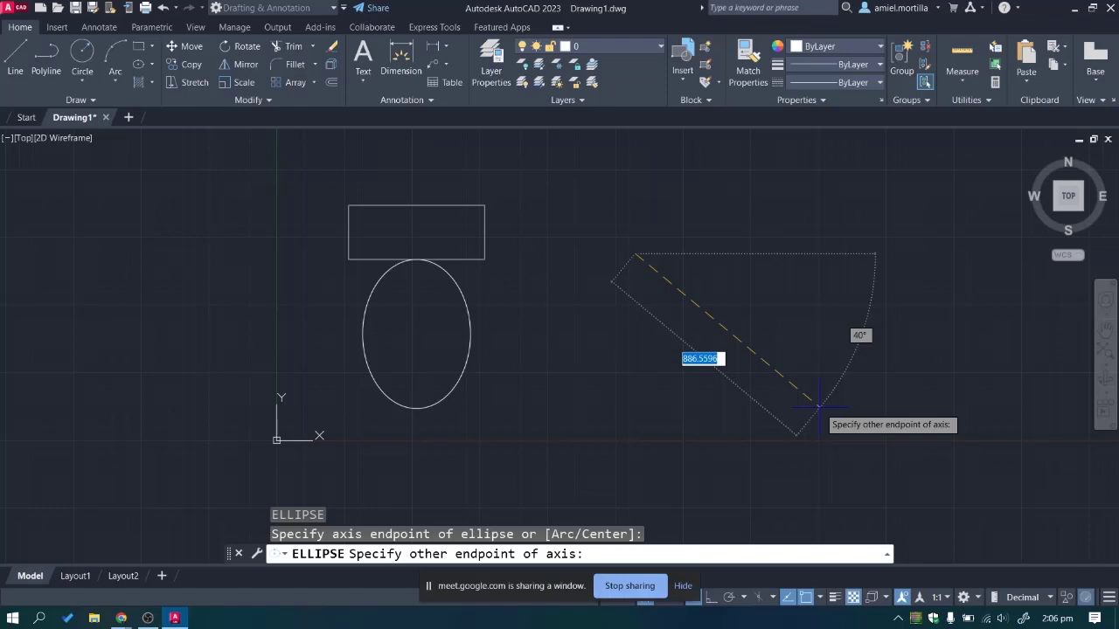
type("550")
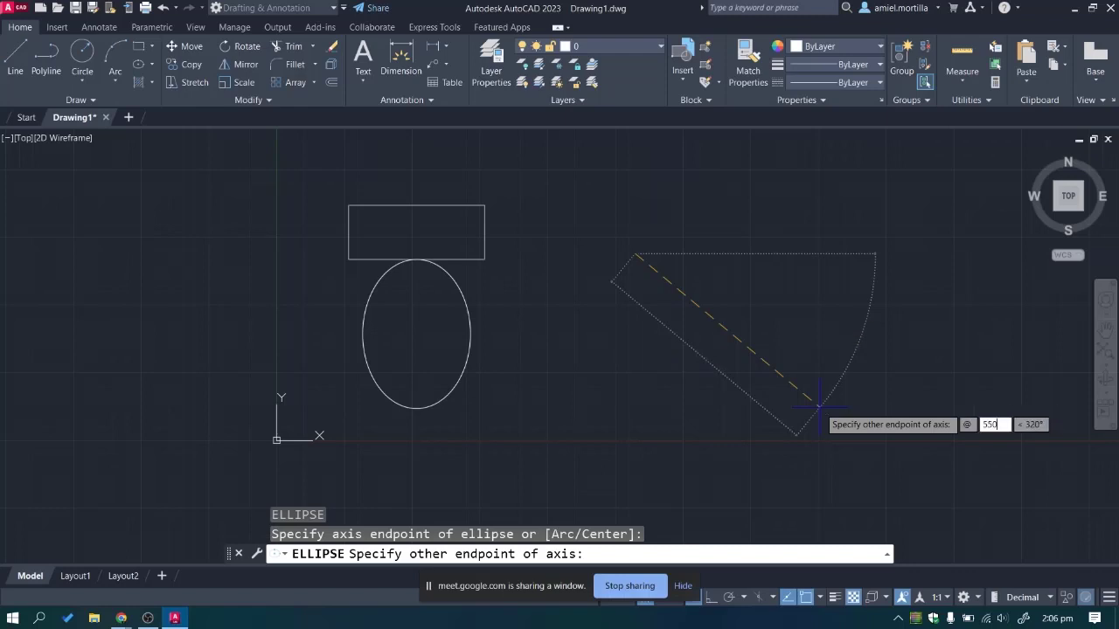
key("Tab")
type("40")
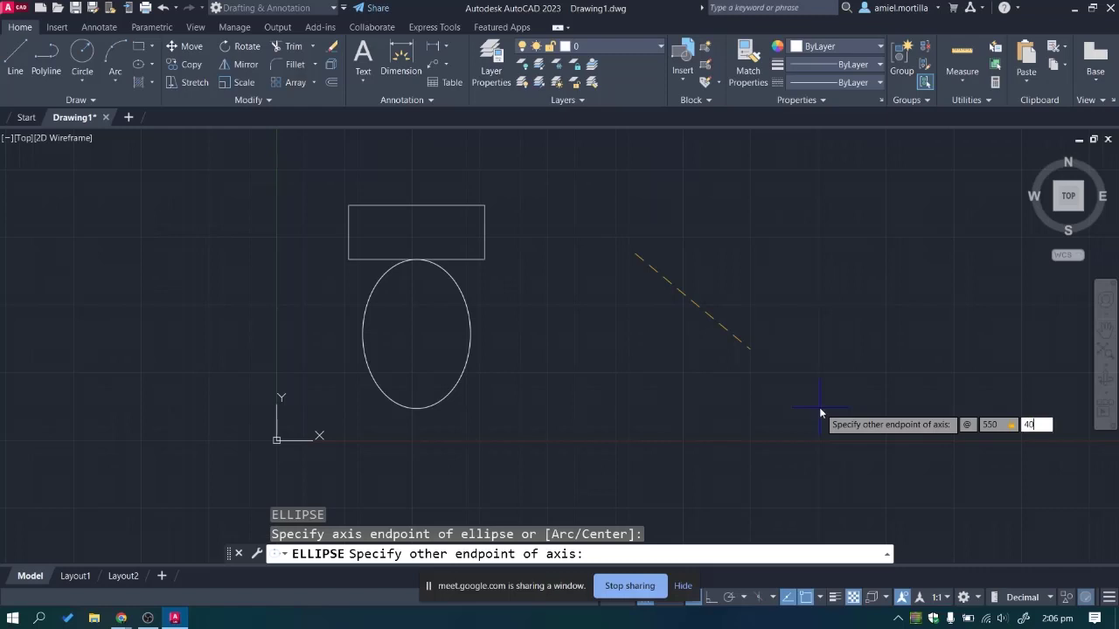
key("Return")
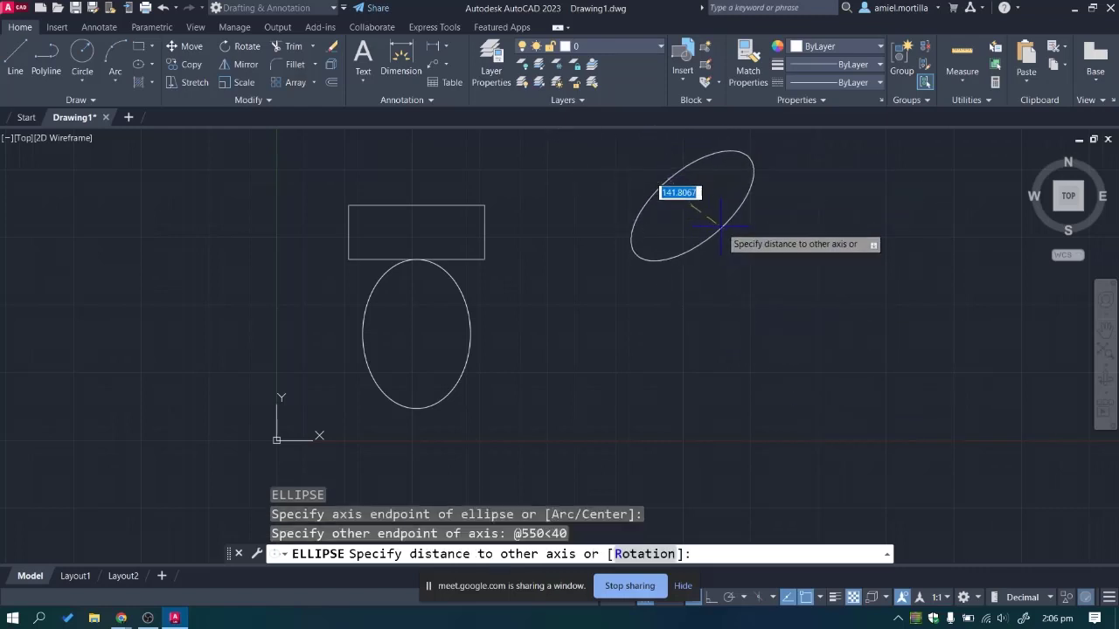
type("200")
key("Return")
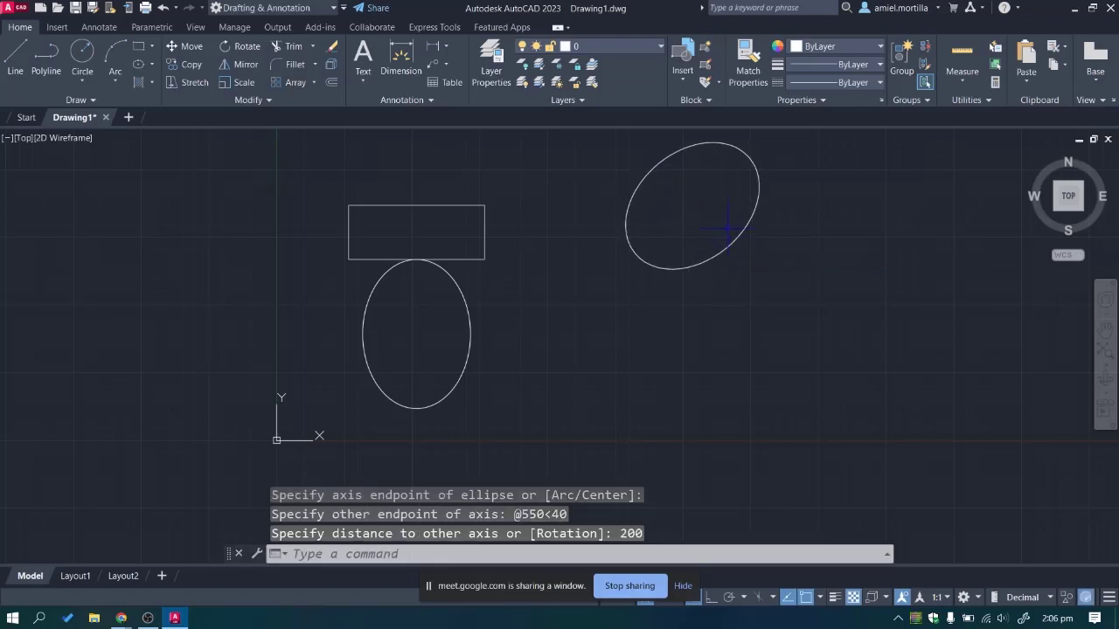
middle_click_drag(727, 236, 703, 295)
type("l")
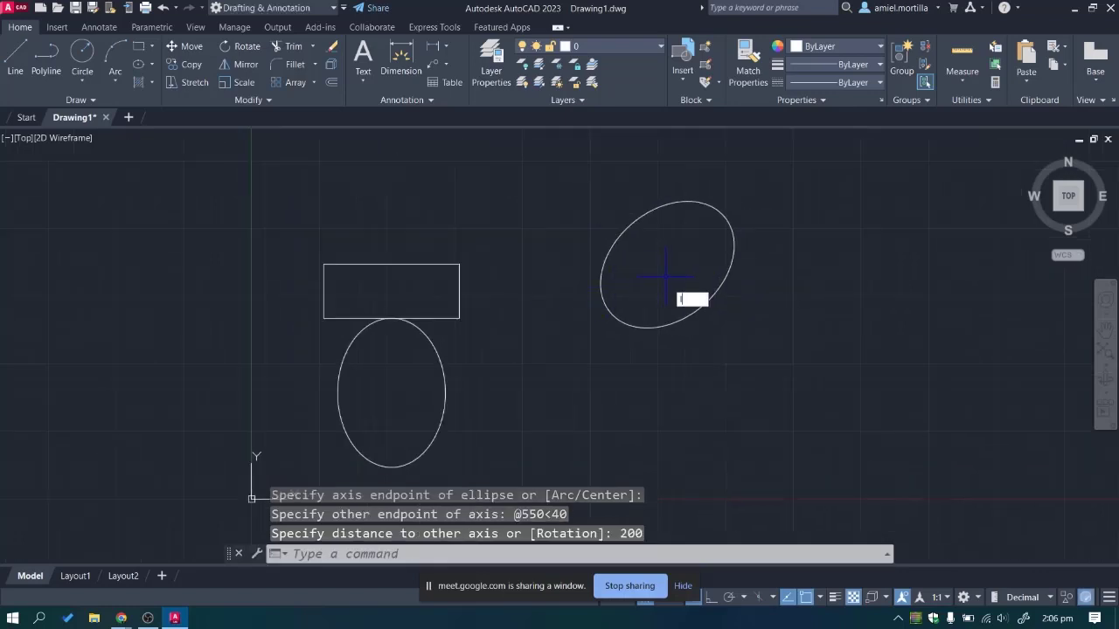
key("Return")
left_click(609, 312)
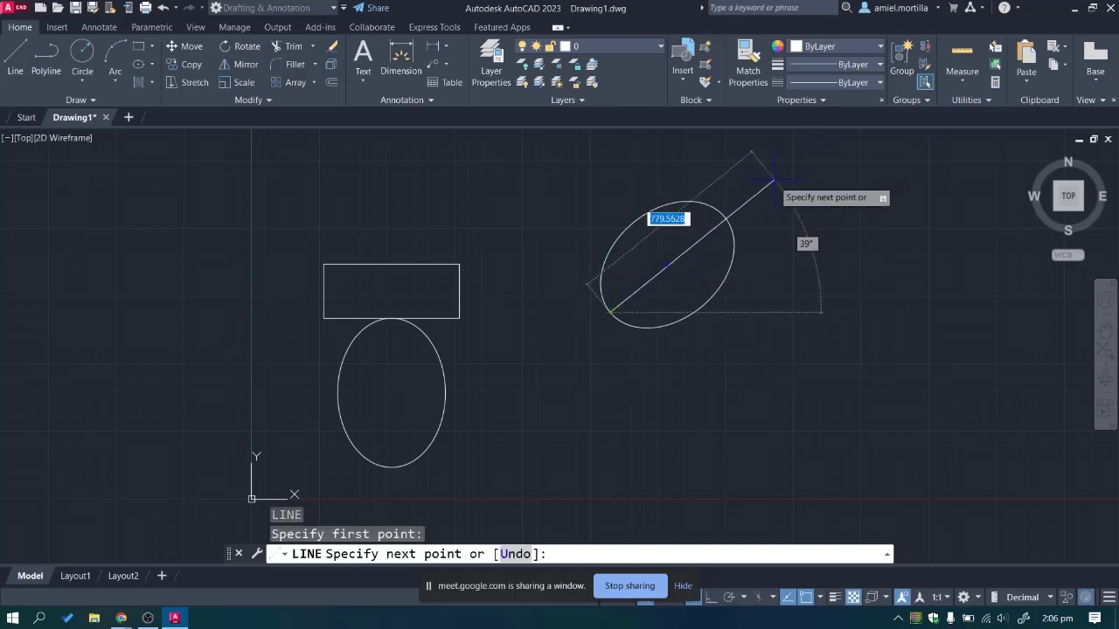
key("Escape")
Delete the tilted ellipse beside the rectangle.
left_click_drag(694, 387, 665, 262)
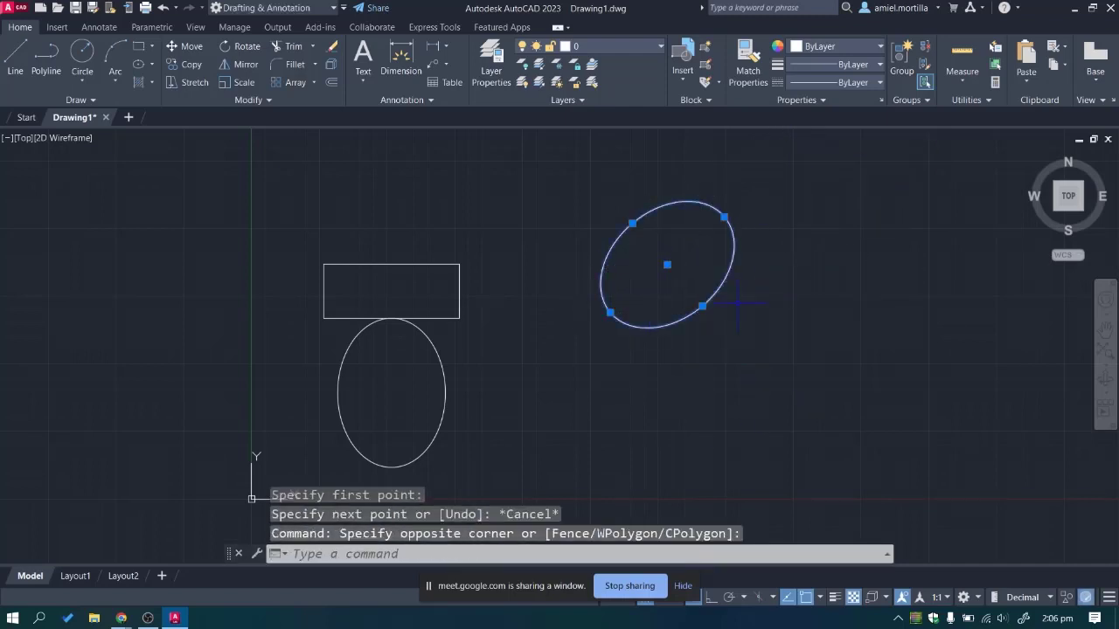
key("Delete")
scroll(737, 249, "down", 1)
mouse_move(644, 295)
middle_mouse_down()
mouse_move(737, 250)
mouse_move(677, 347)
mouse_move(681, 404)
middle_mouse_up()
left_click(680, 403)
left_click(570, 362)
key("Escape")
key("Escape")
key("Escape")
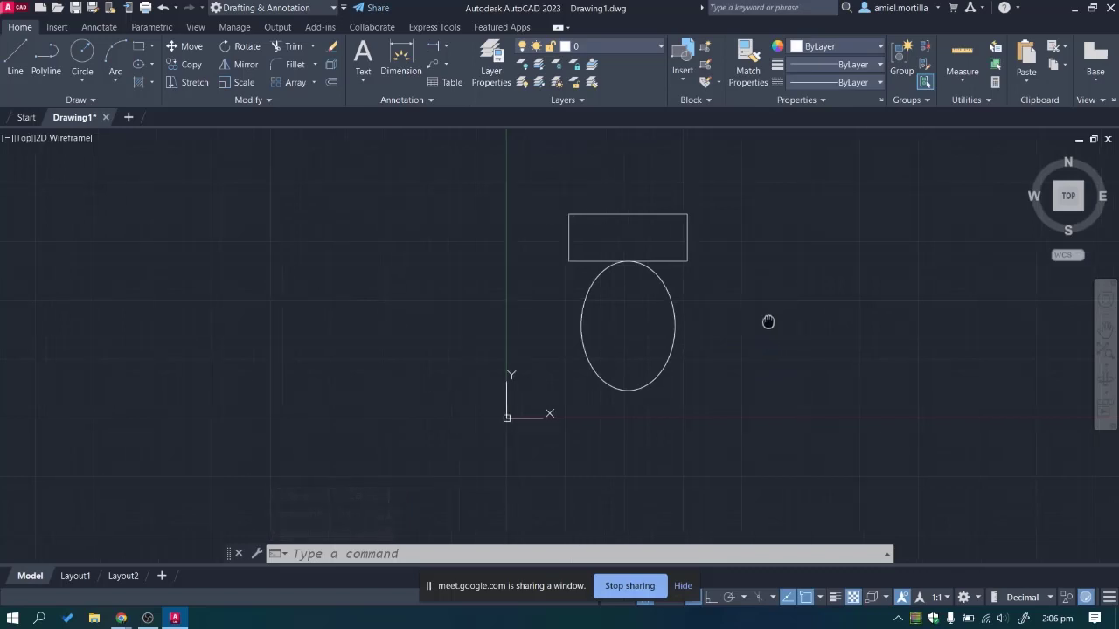
Draw a horizontal line 550 long to the right of the rectangle, with Ortho mode on.
middle_click_drag(769, 321, 585, 319)
type("l")
key("Return")
left_click(609, 256)
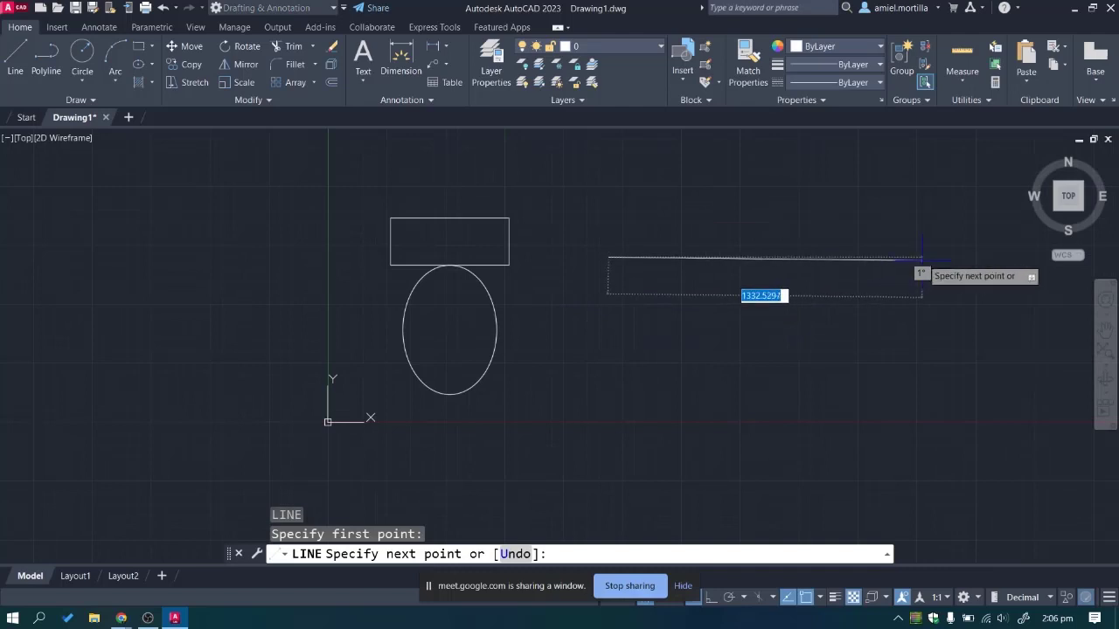
key("F8")
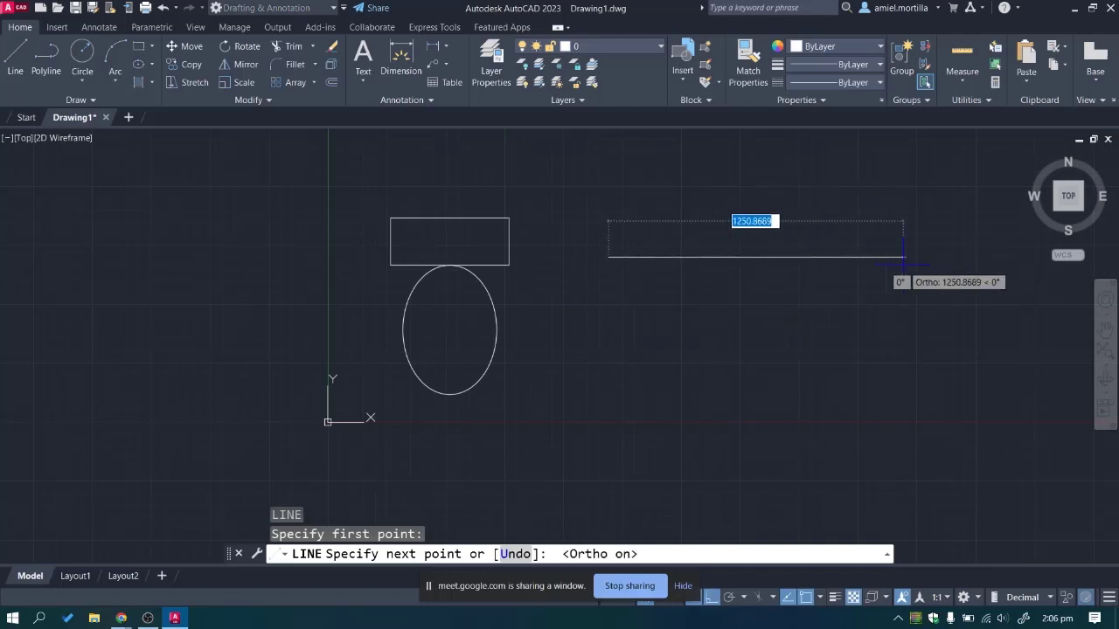
type("550")
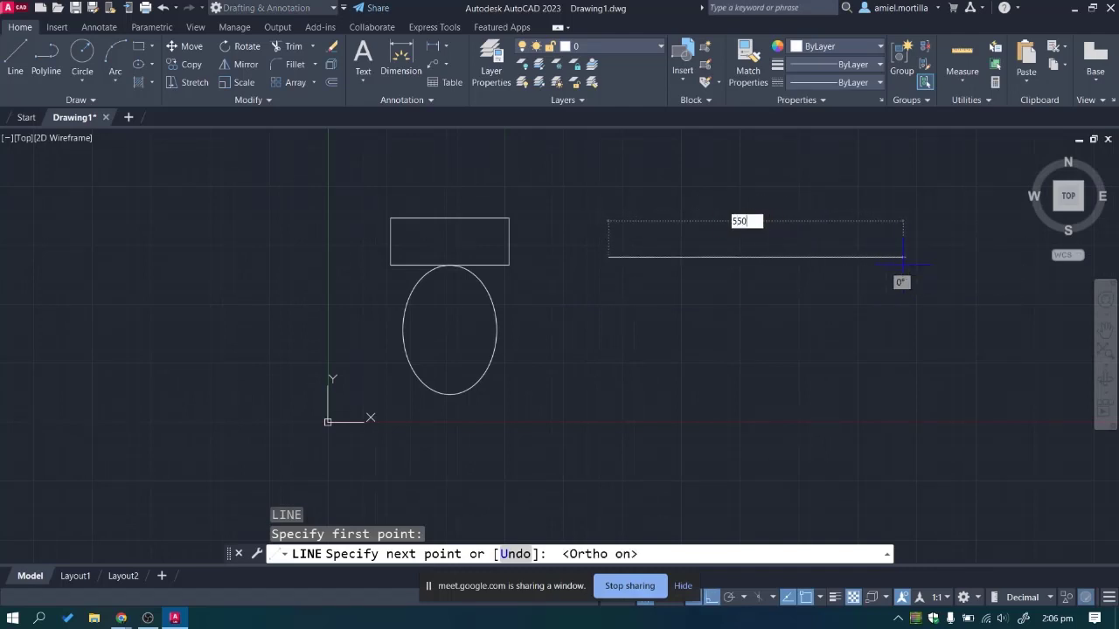
key("Return")
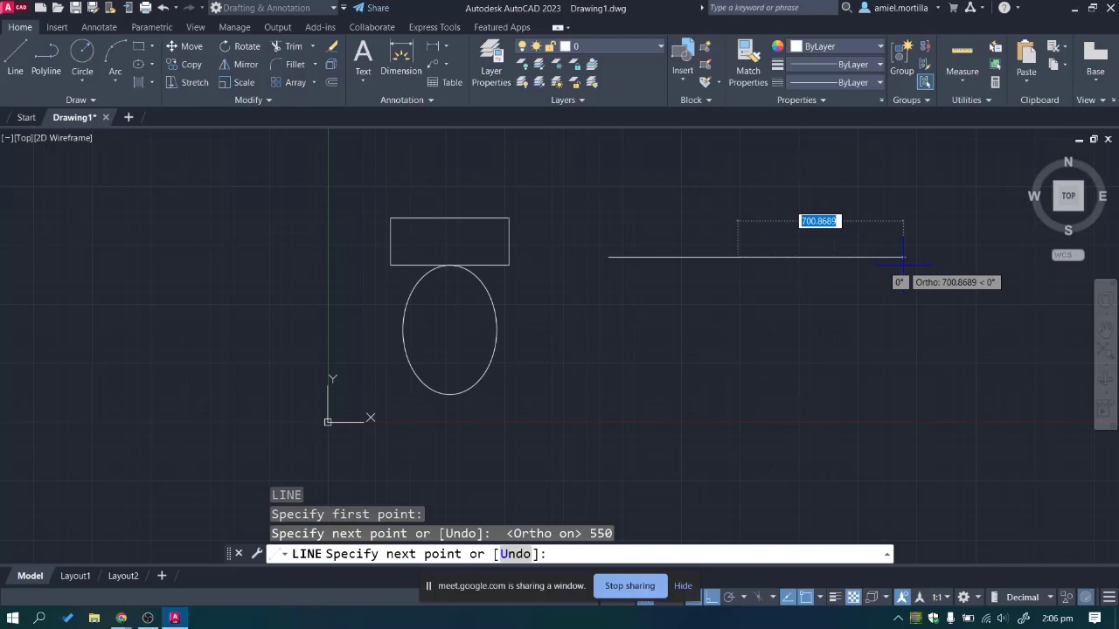
key("Escape")
Draw a line 550 long at an angle of 45 degrees, starting below the horizontal line.
type("l")
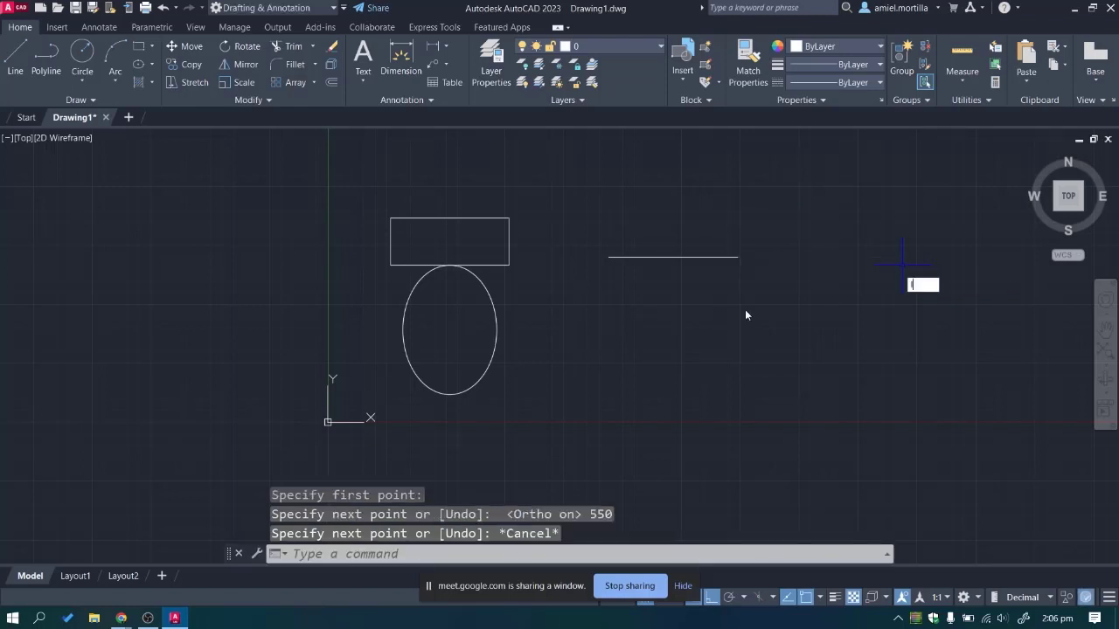
key("Return")
left_click(591, 361)
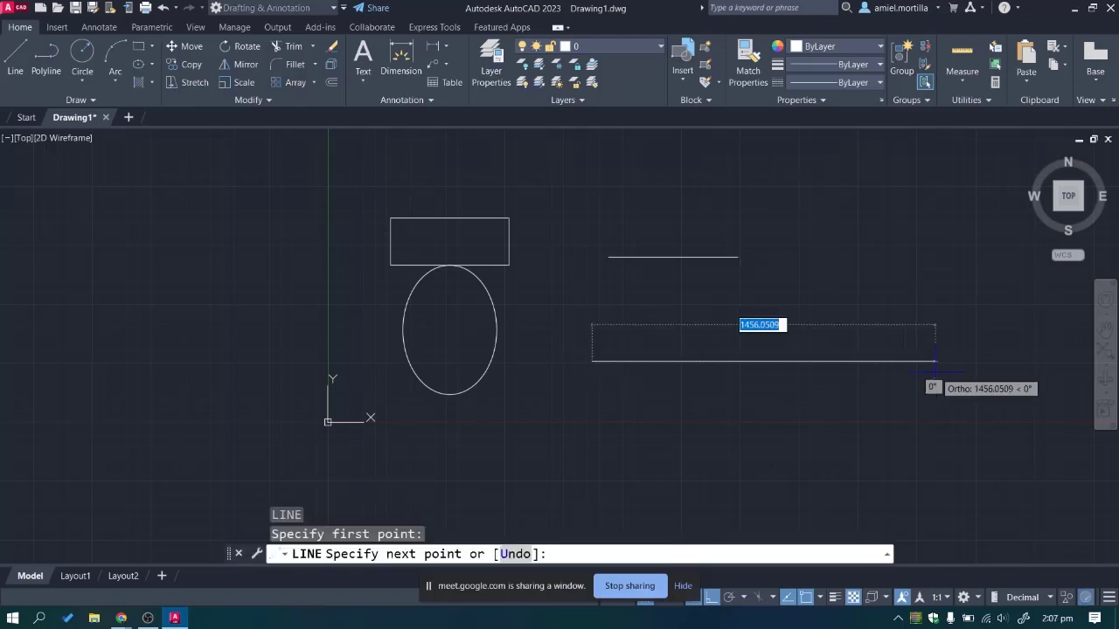
type("550")
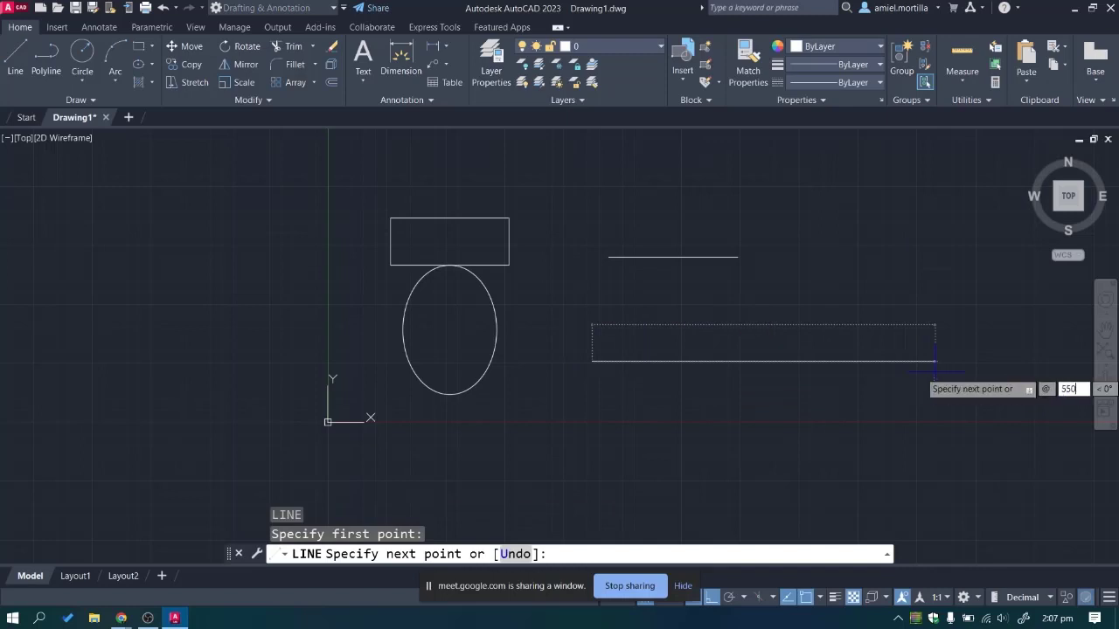
key("Tab")
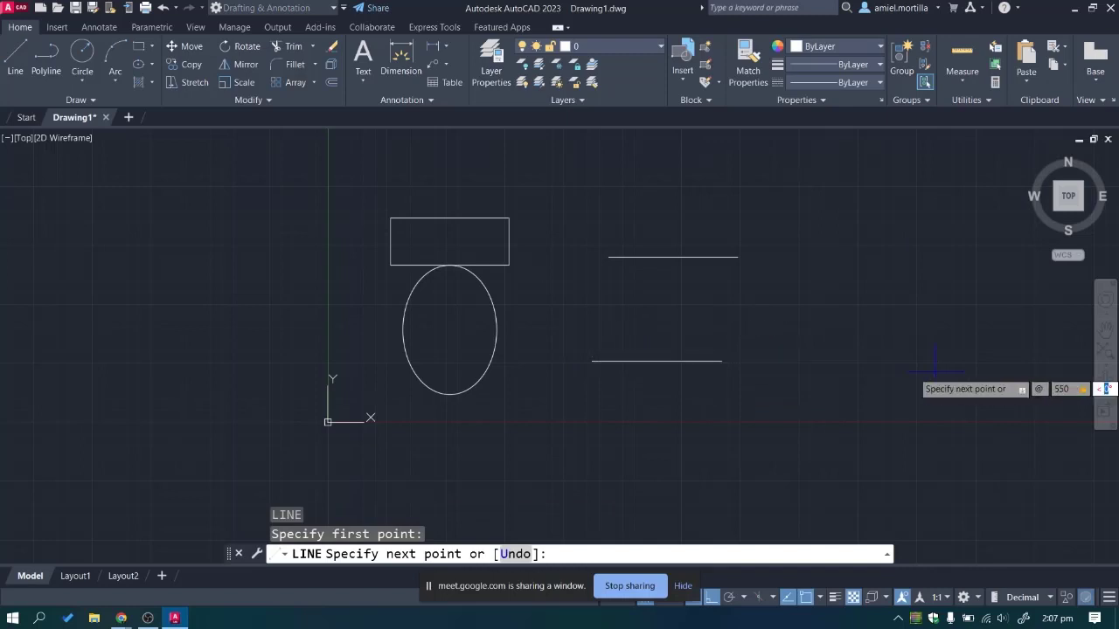
type("45")
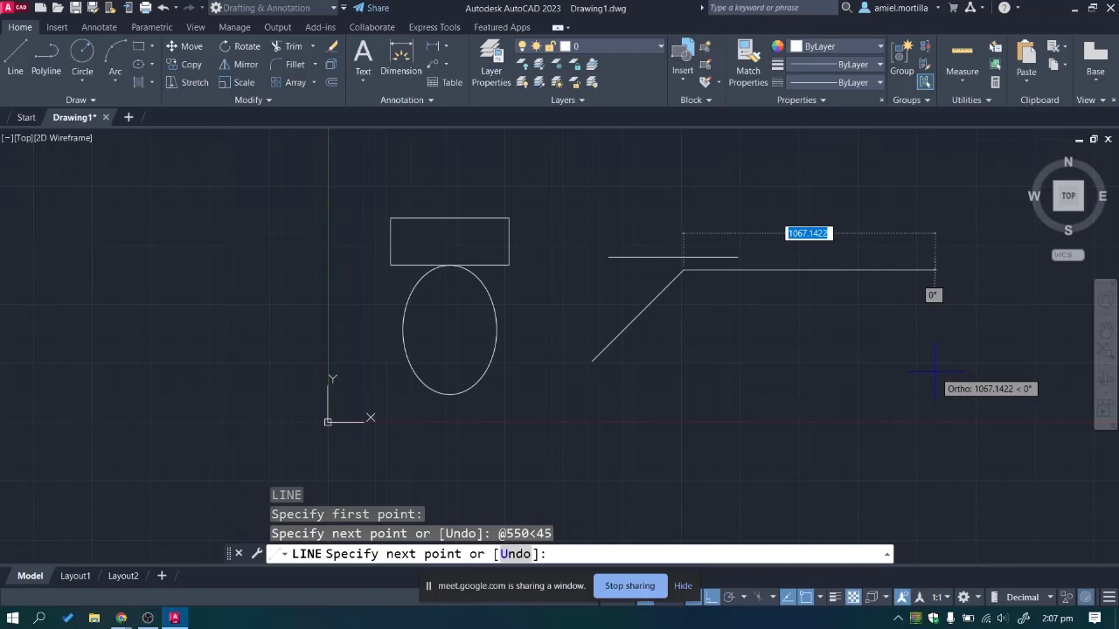
key("Return")
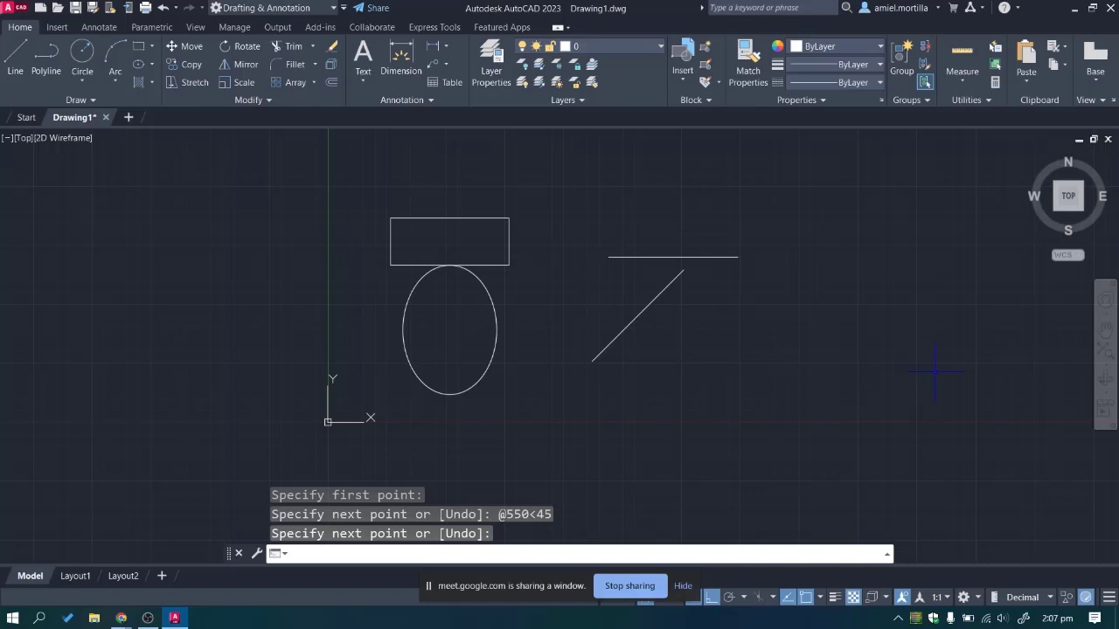
Delete both the angled line and the horizontal line beside the ellipse.
middle_click_drag(639, 340, 634, 378)
left_click_drag(634, 379, 573, 356)
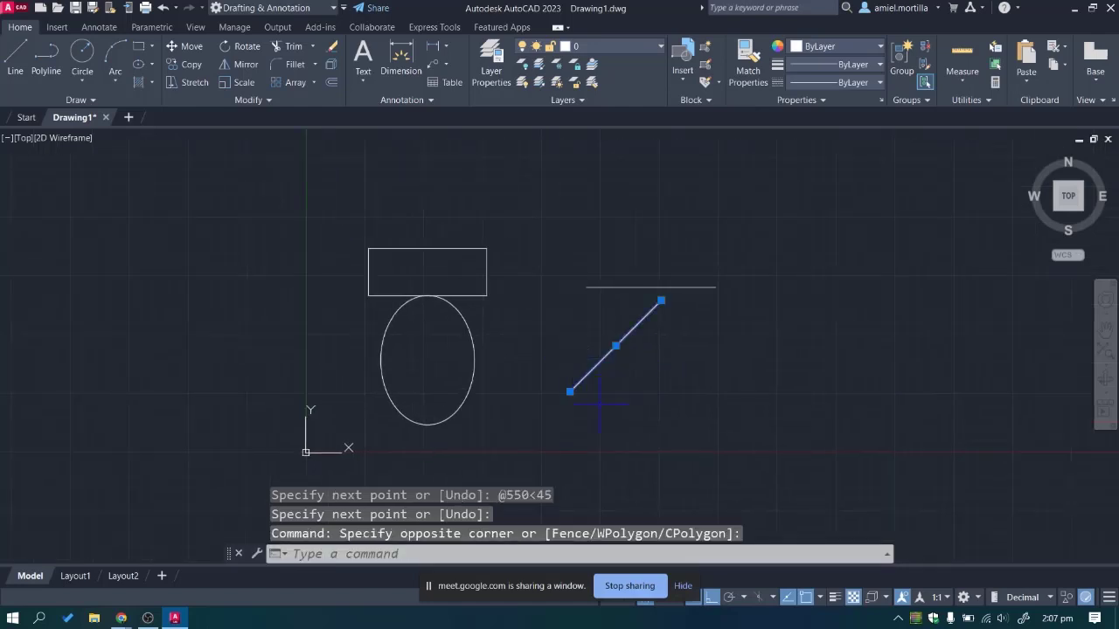
left_click_drag(588, 398, 565, 231)
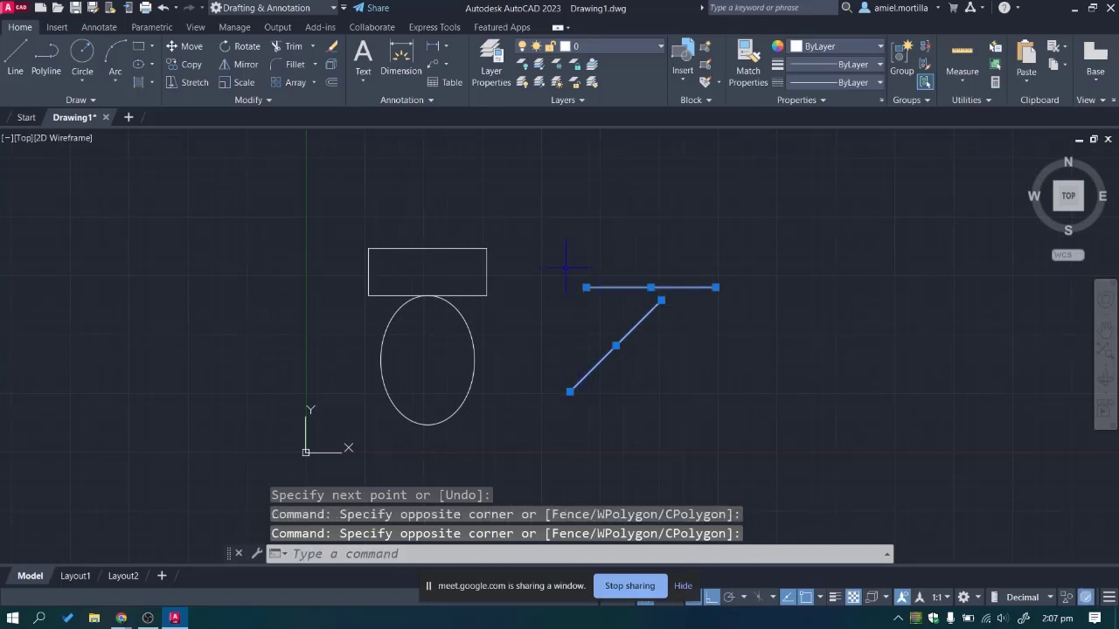
key("Delete")
middle_click_drag(490, 358, 667, 357)
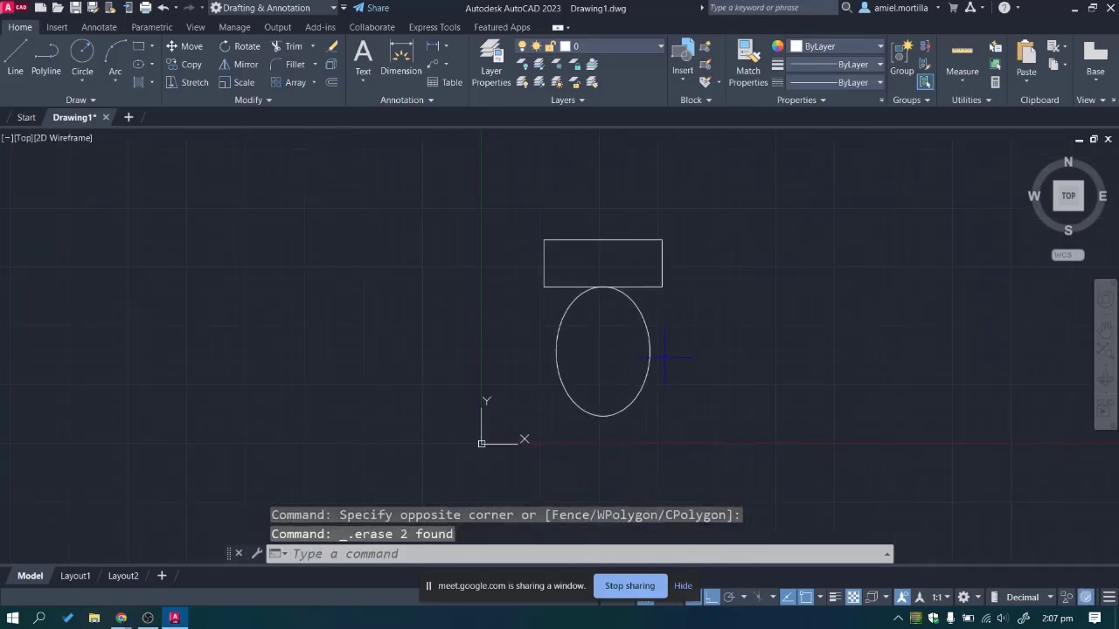
left_click_drag(690, 348, 584, 357)
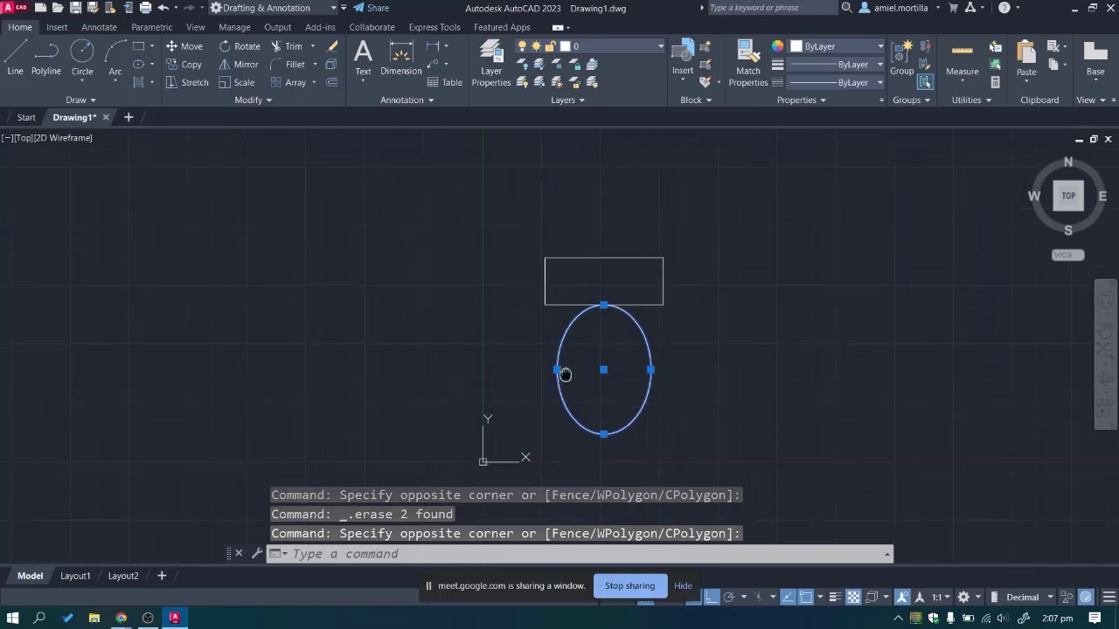
scroll(559, 263, "up", 2)
mouse_move(622, 272)
middle_mouse_down()
mouse_move(555, 272)
mouse_move(535, 300)
mouse_move(555, 234)
middle_mouse_up()
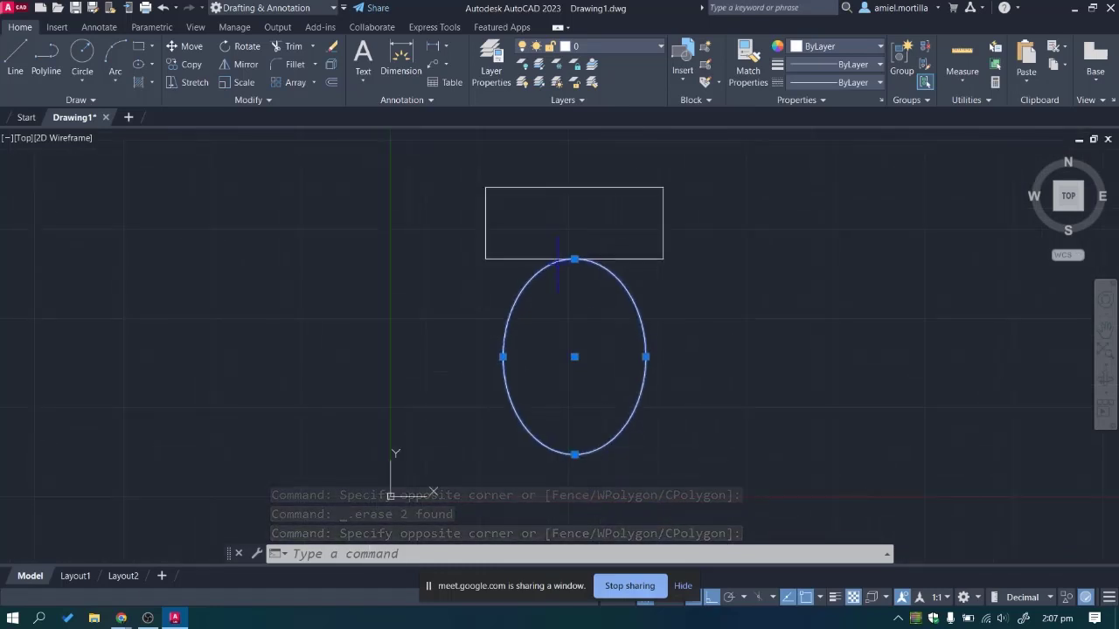
type("M")
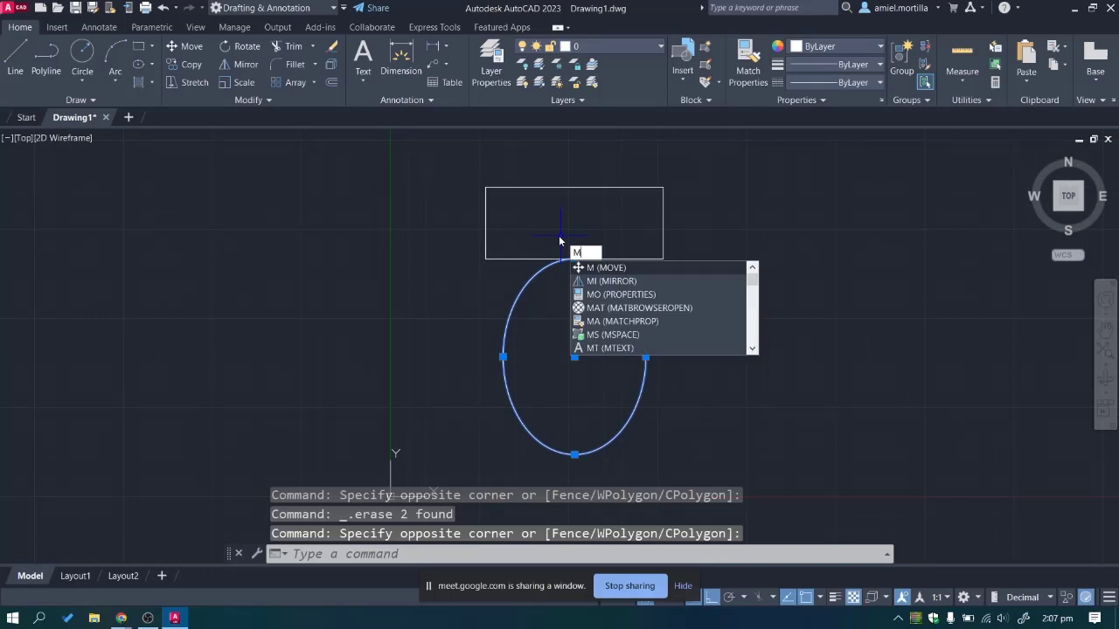
key("Escape")
key("Escape")
key("Escape")
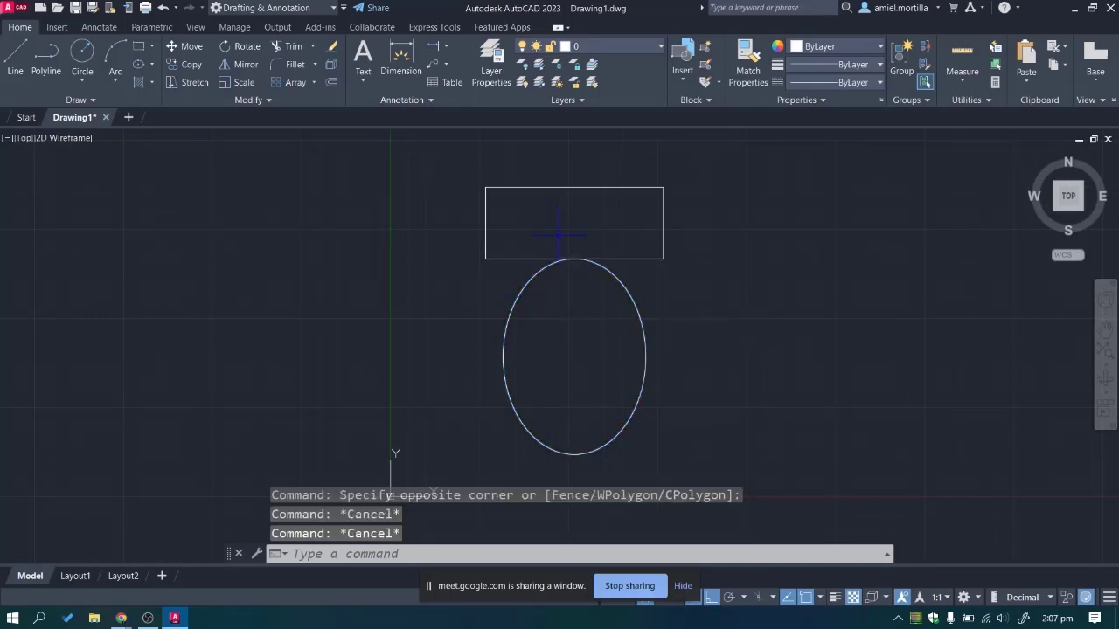
Move the ellipse 50 units at 90 degrees, using the midpoint of the rectangle's upper edge as base point.
type("m")
key("Return")
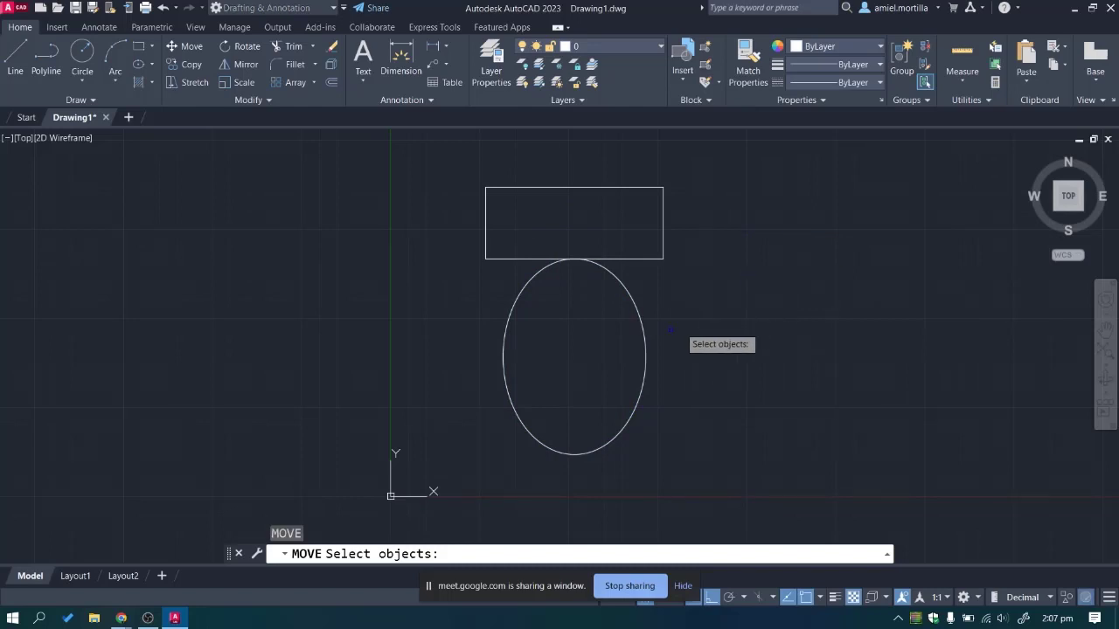
left_click(630, 295)
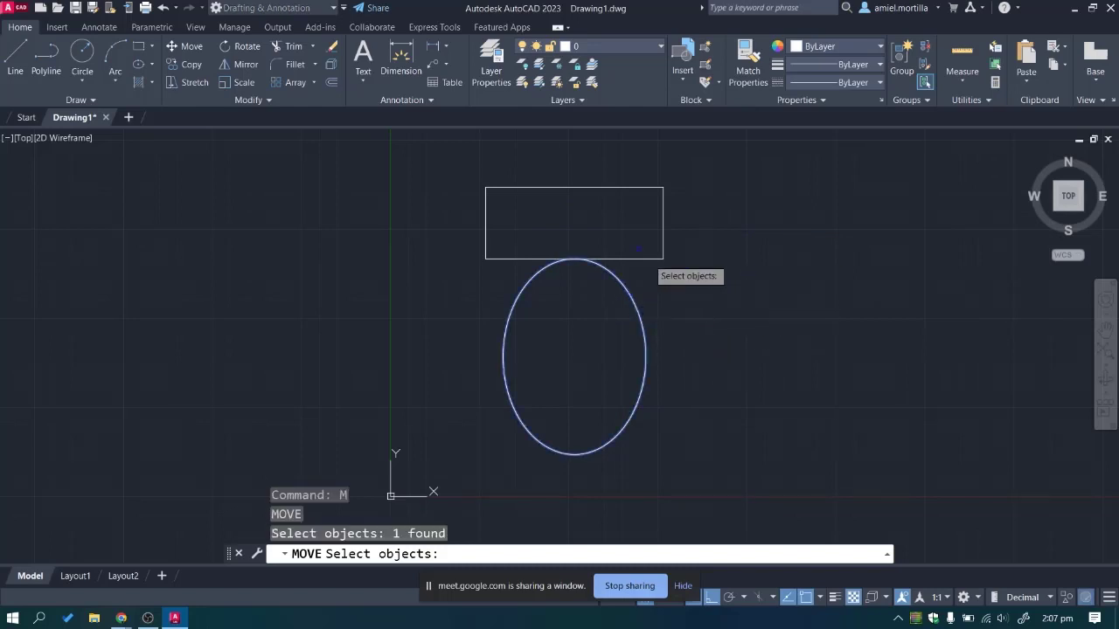
key("Return")
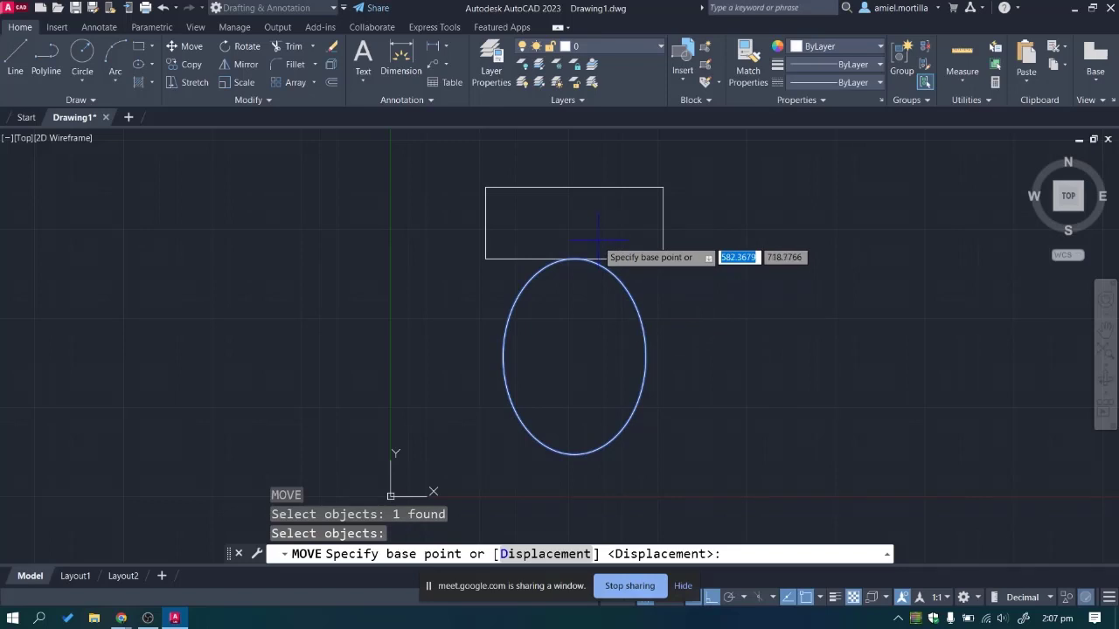
left_click(575, 186)
middle_click_drag(576, 137, 585, 166)
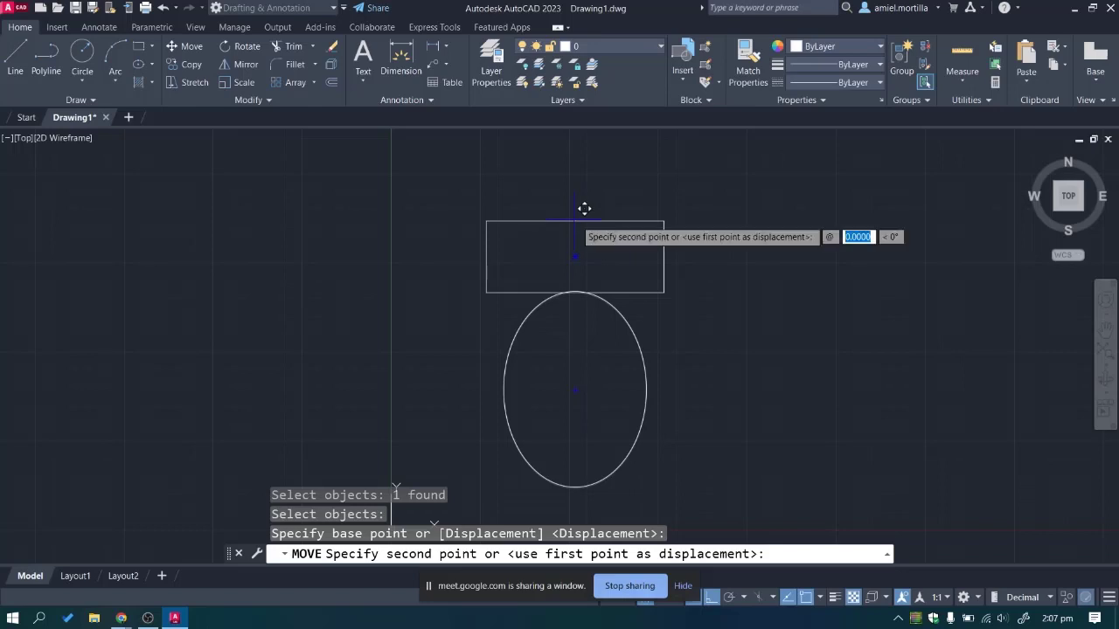
type("50")
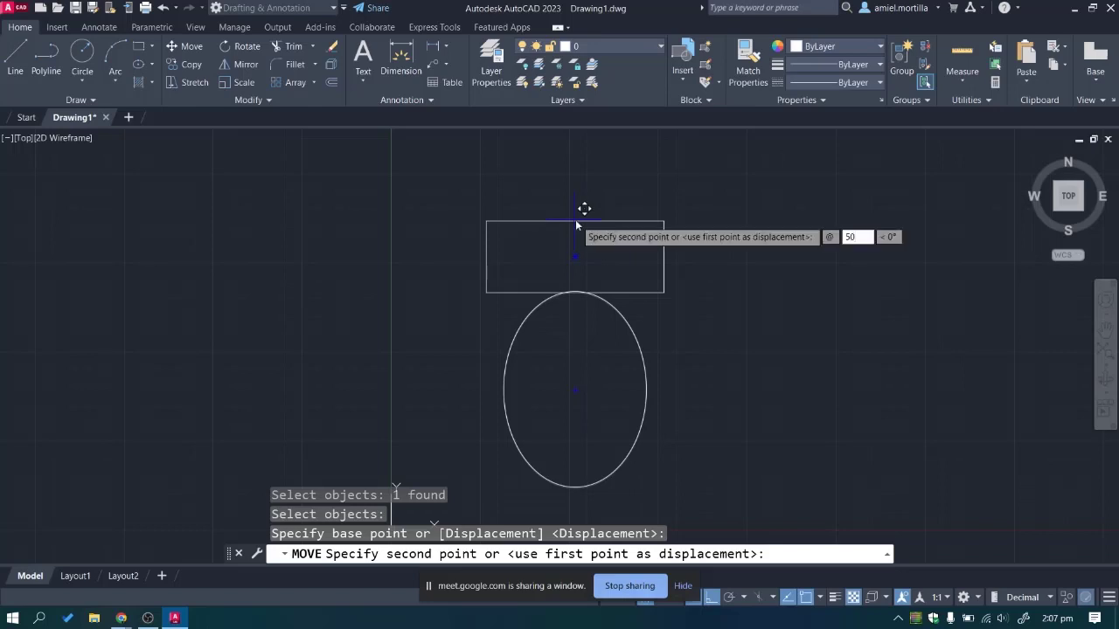
key("Tab")
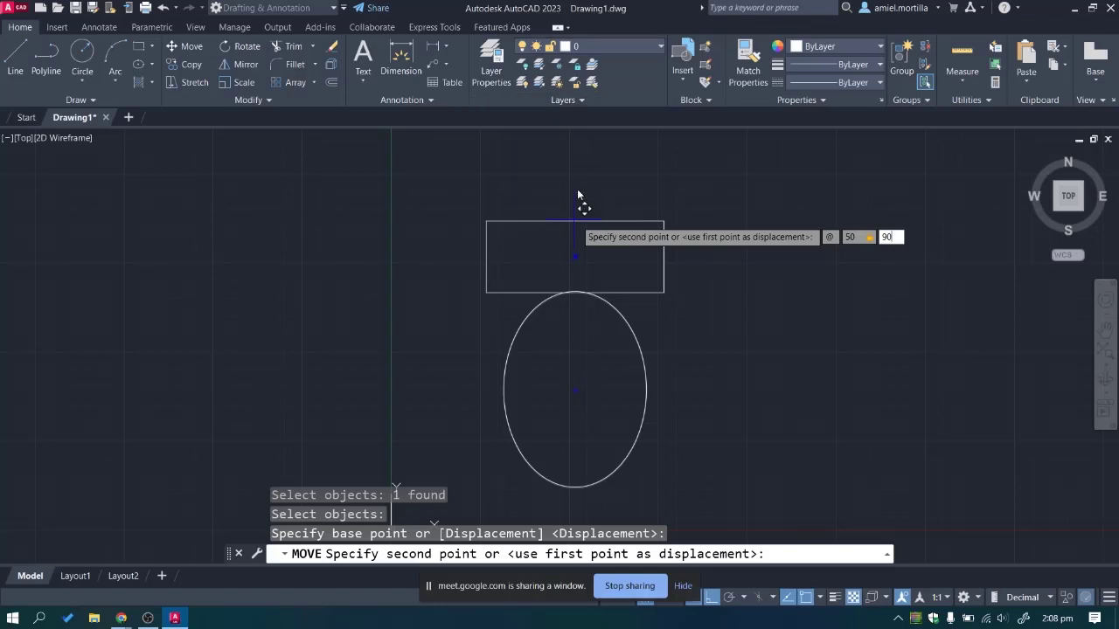
key("Return")
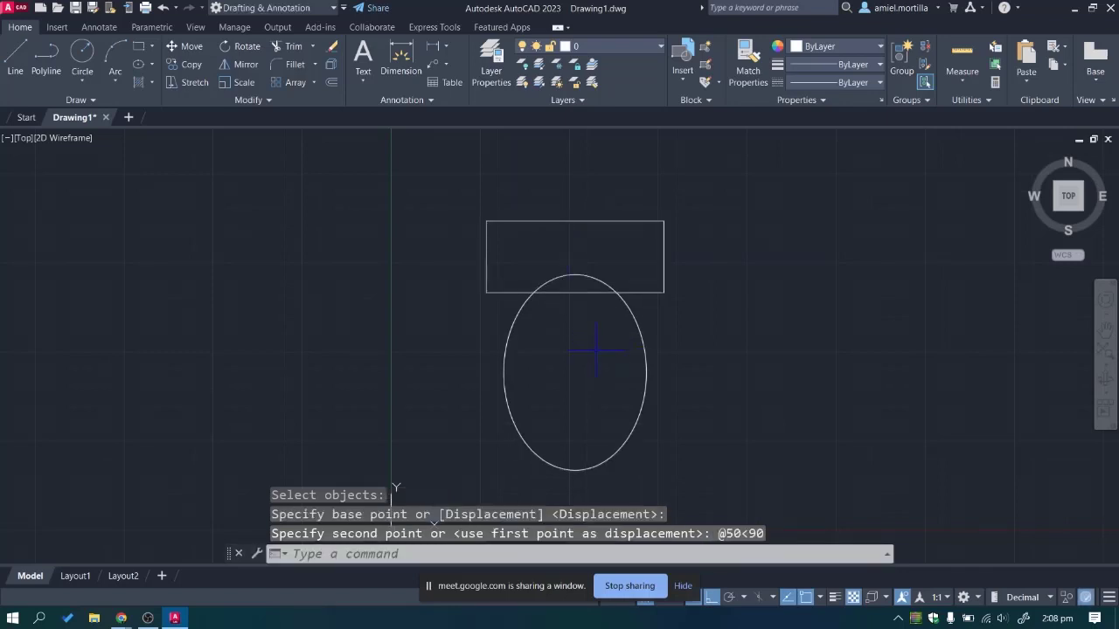
Undo the last move of the ellipse.
key("ctrl+z")
left_click_drag(604, 355, 587, 351)
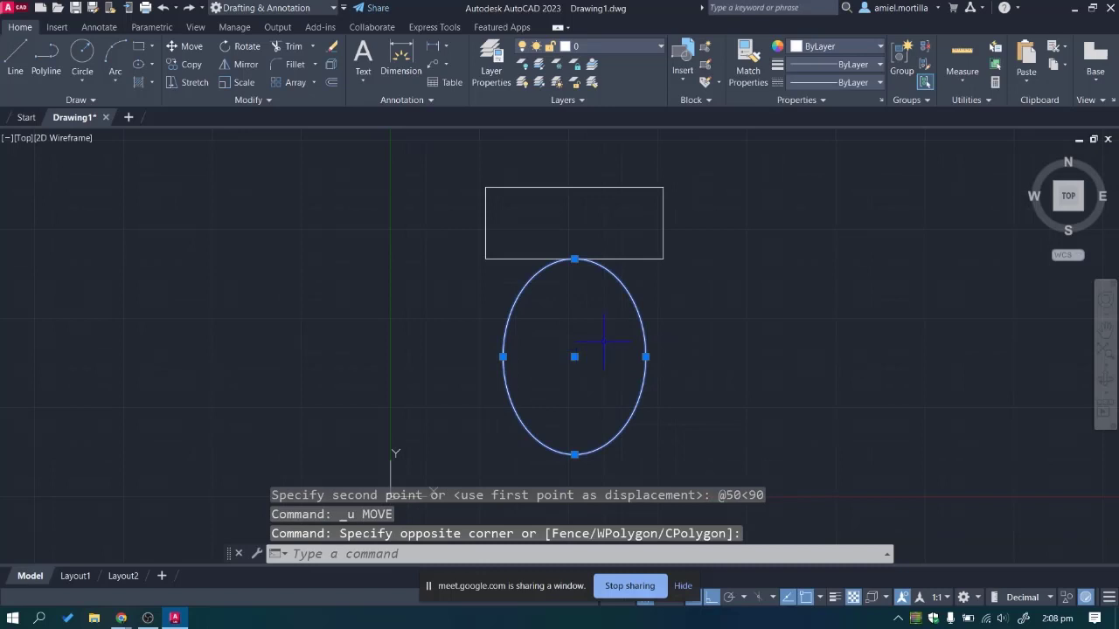
type("m")
key("Return")
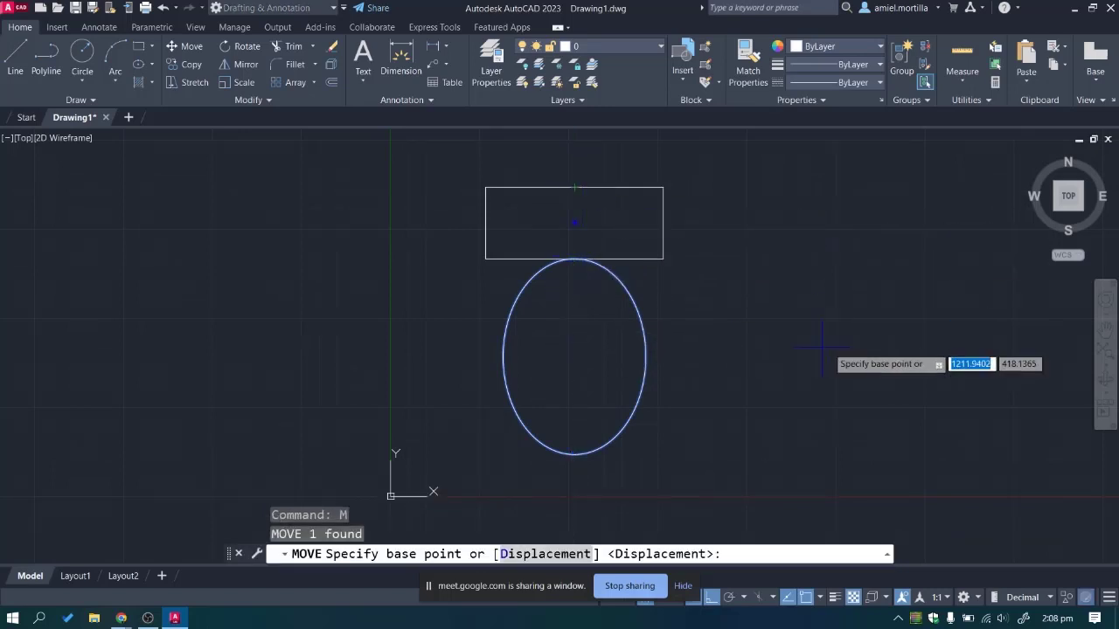
left_click(844, 324)
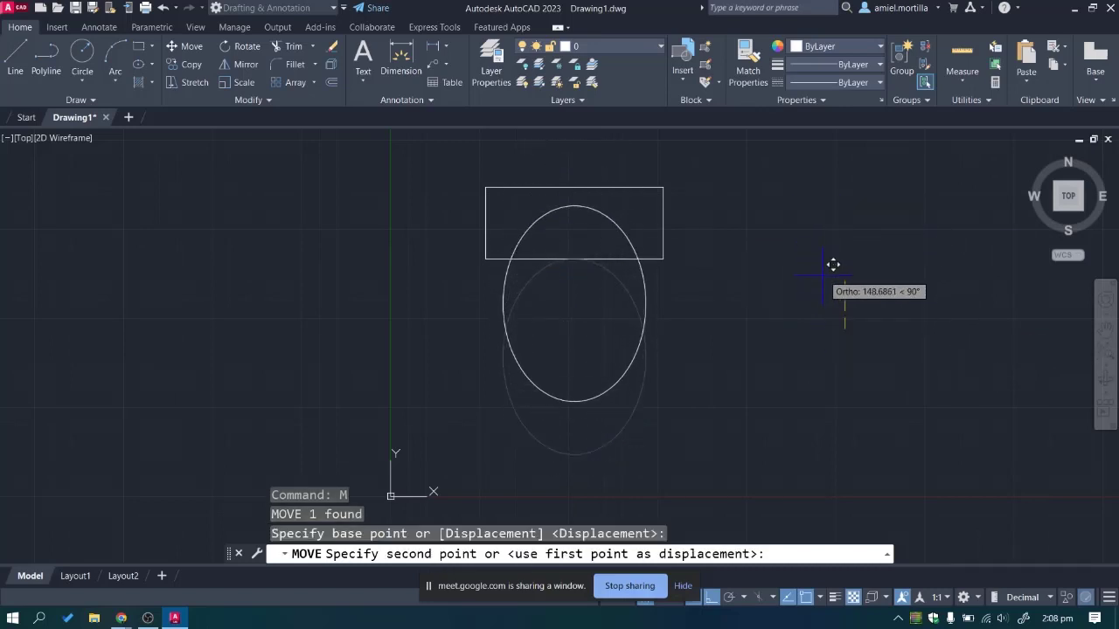
key("Escape")
left_click(737, 374)
left_click(611, 332)
type("m")
key("Return")
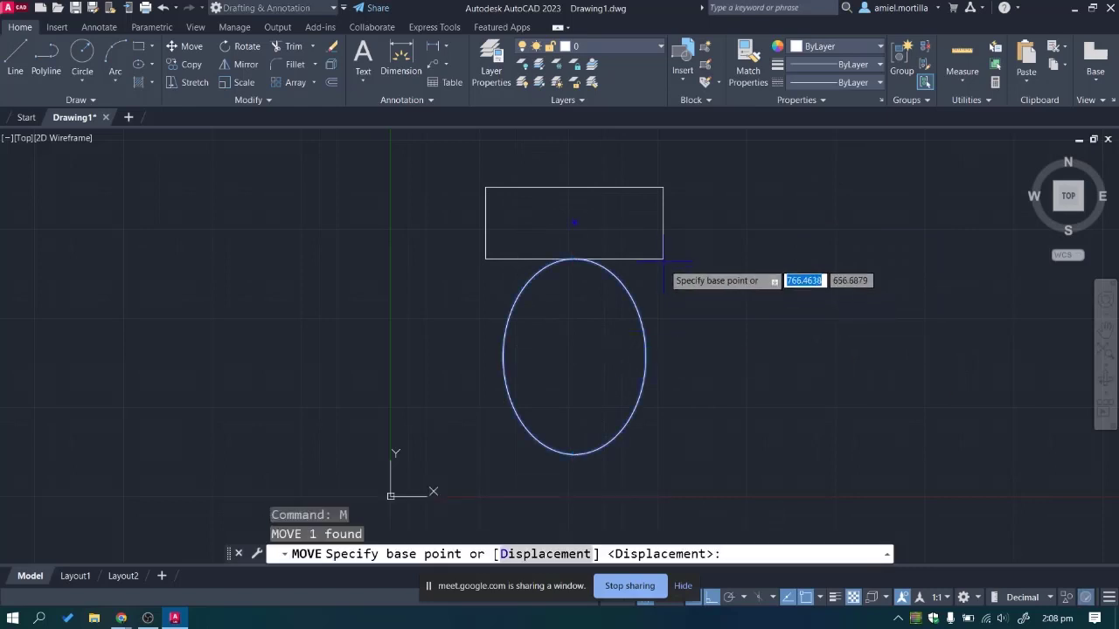
left_click(669, 250)
key("Escape")
Move the ellipse 50 units straight up from a free base point with Ortho mode on, and undo the move.
left_click(734, 350)
left_click(620, 350)
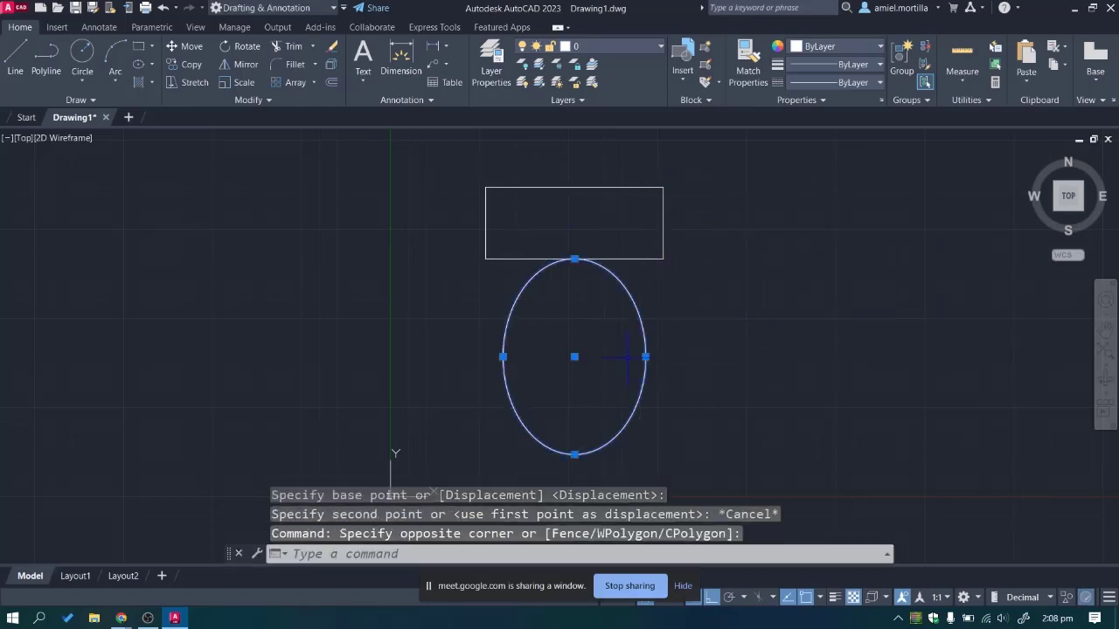
type("m")
key("Return")
left_click(909, 425)
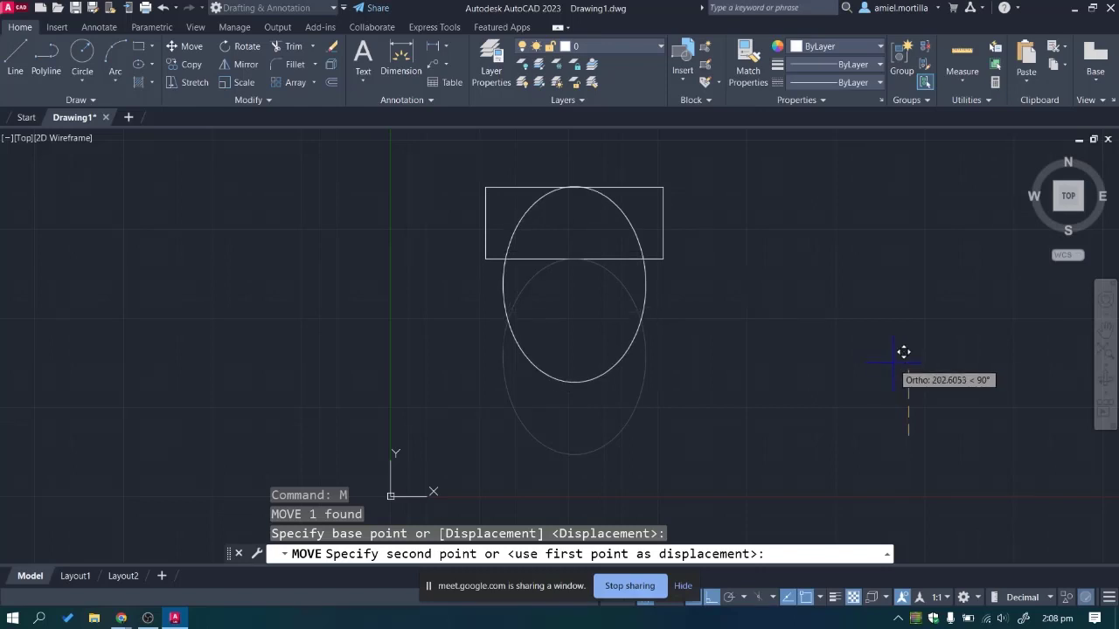
type("50")
key("Return")
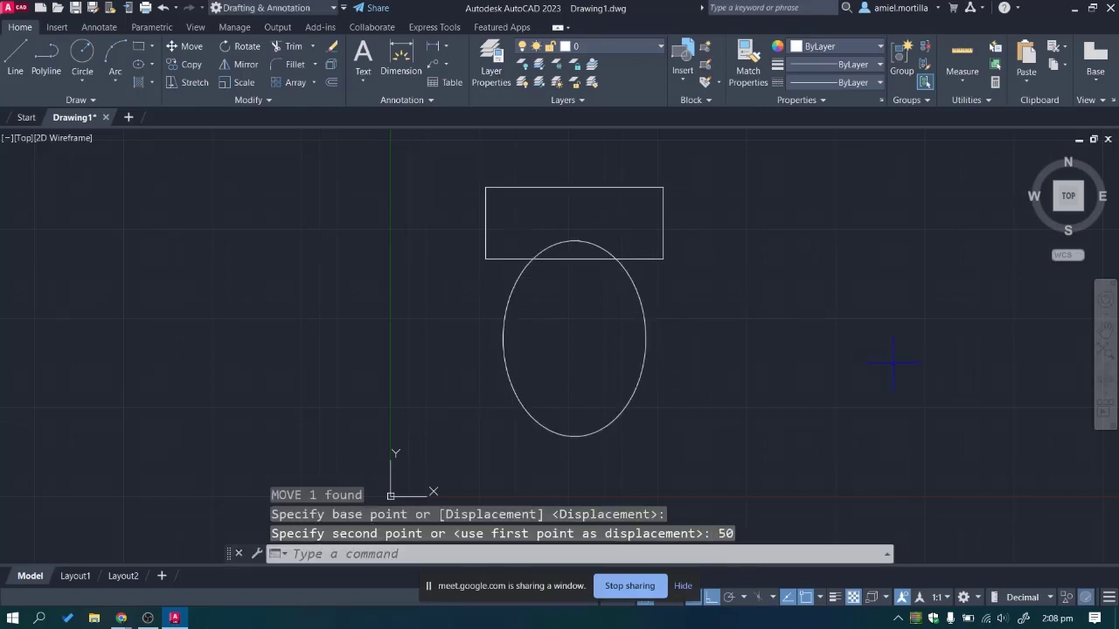
key("ctrl+z")
Turn Ortho mode off and move the ellipse 50 units roughly upward from a free base point beside the shapes.
left_click(687, 379)
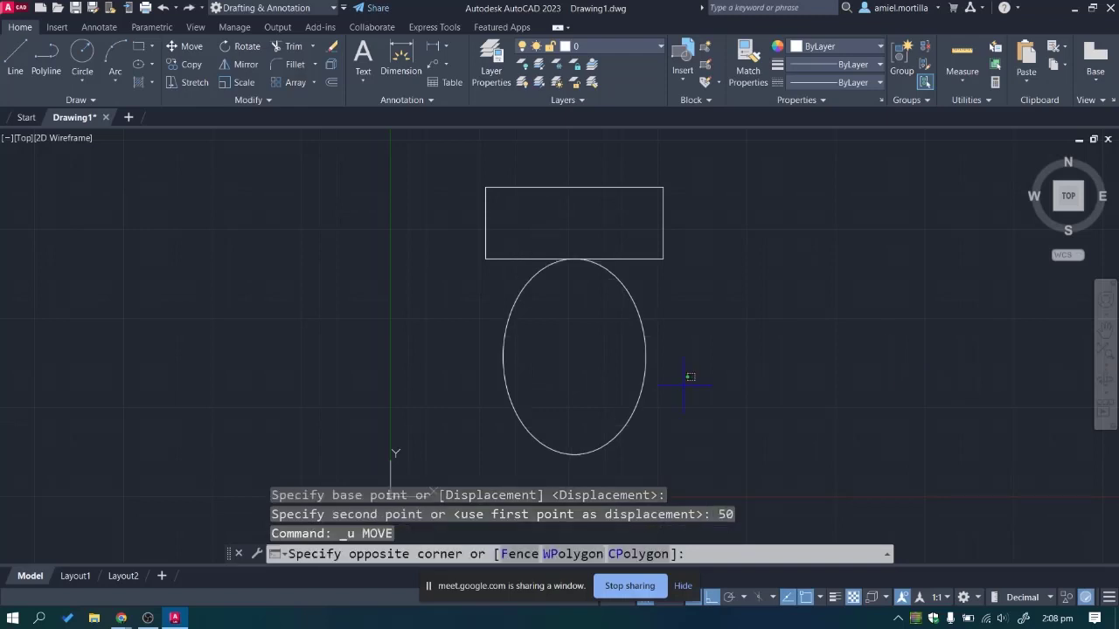
left_click(582, 363)
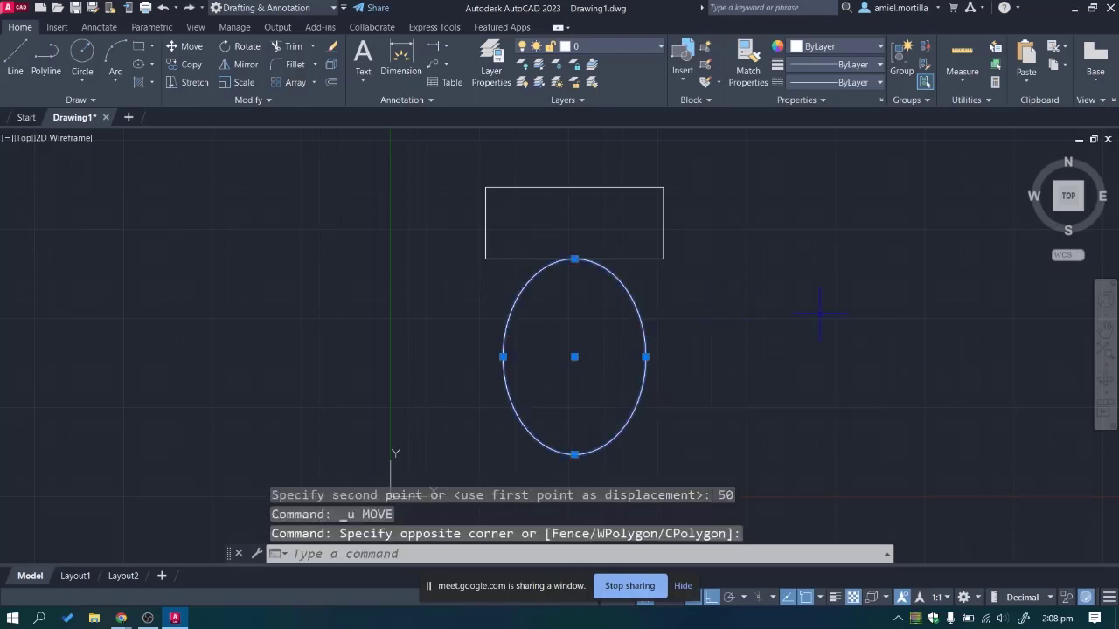
key("F8")
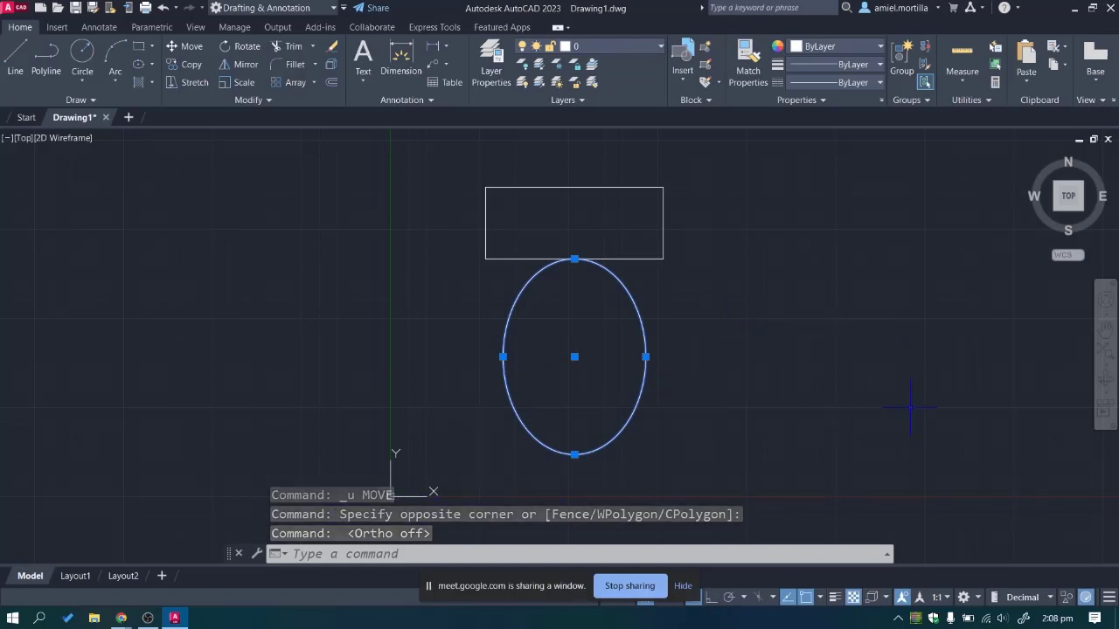
type("M")
key("Return")
left_click(834, 367)
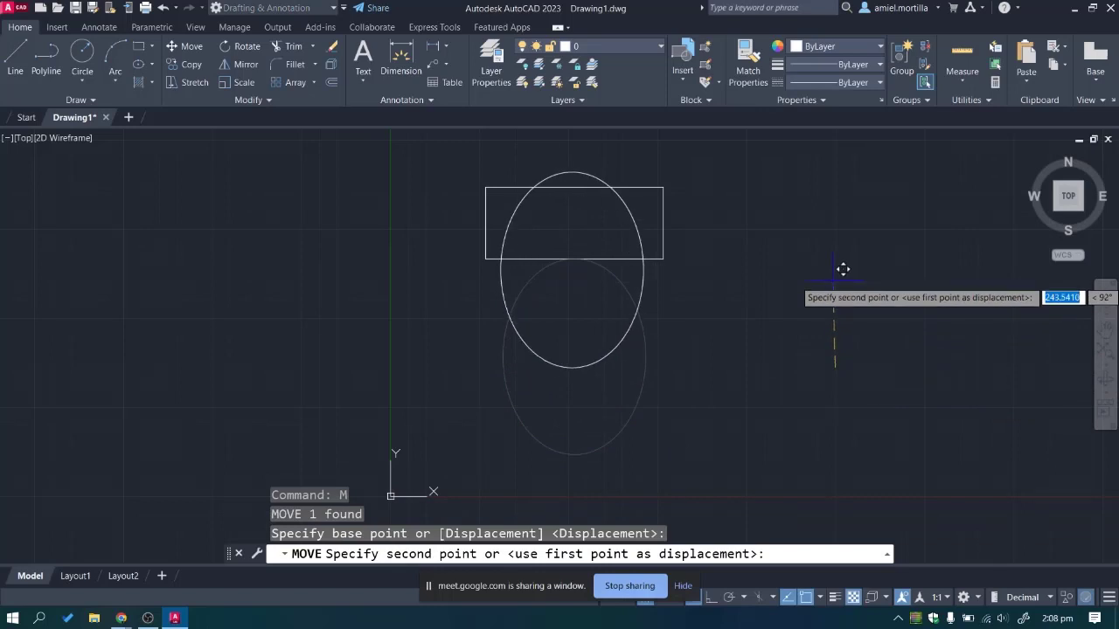
type("50")
key("Return")
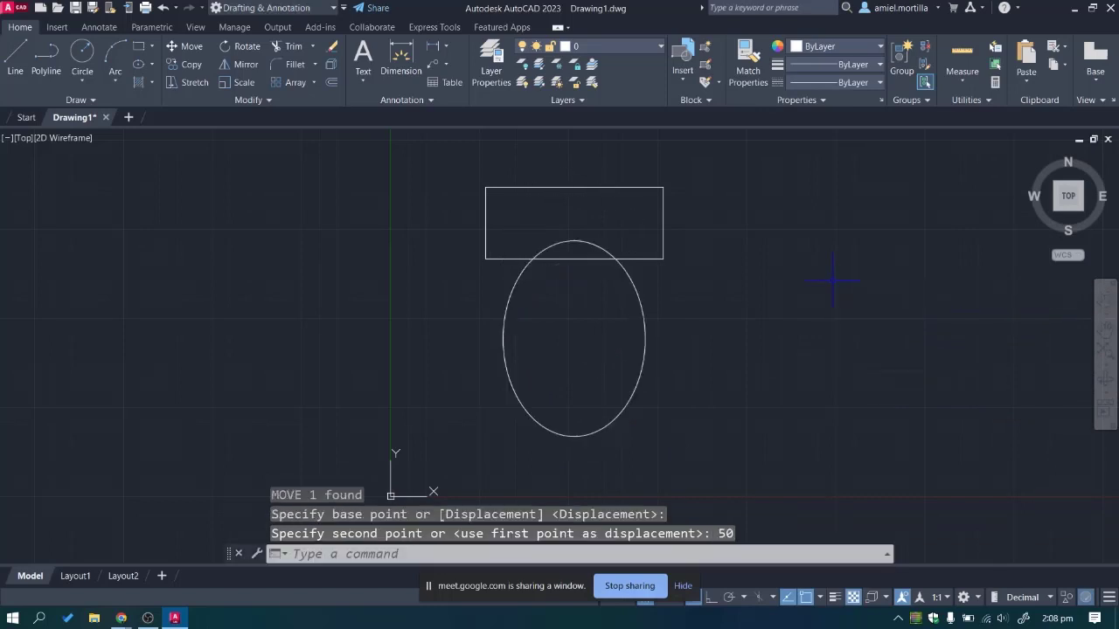
Draw a vertical line upward from the midpoint of the rectangle's lower edge, ending inside the rectangle.
scroll(612, 254, "up", 4)
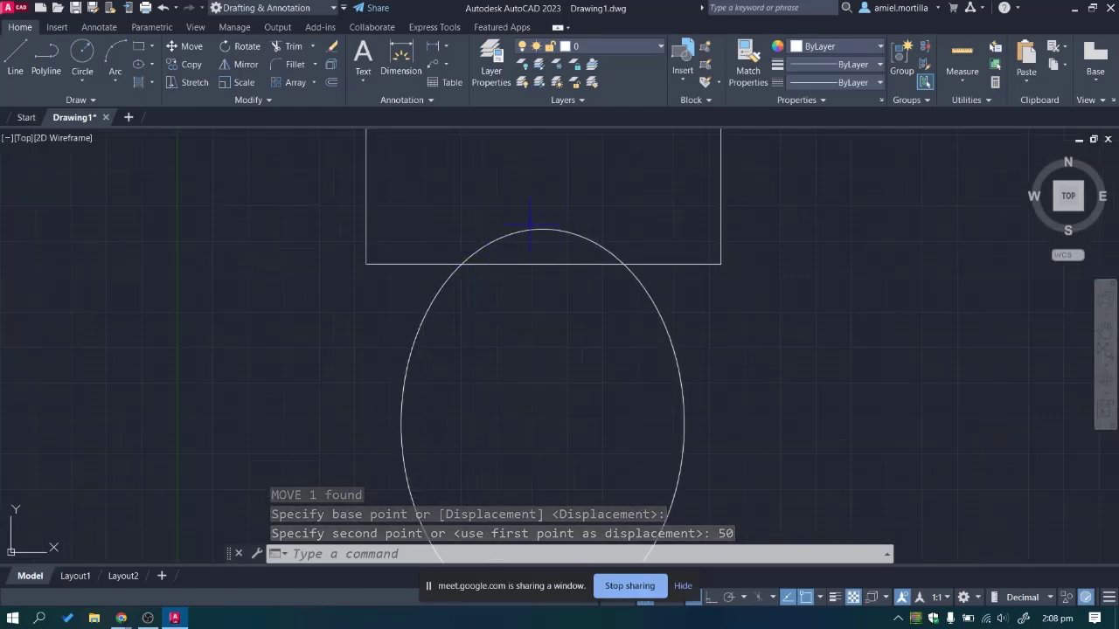
key("Return")
type("l")
key("Return")
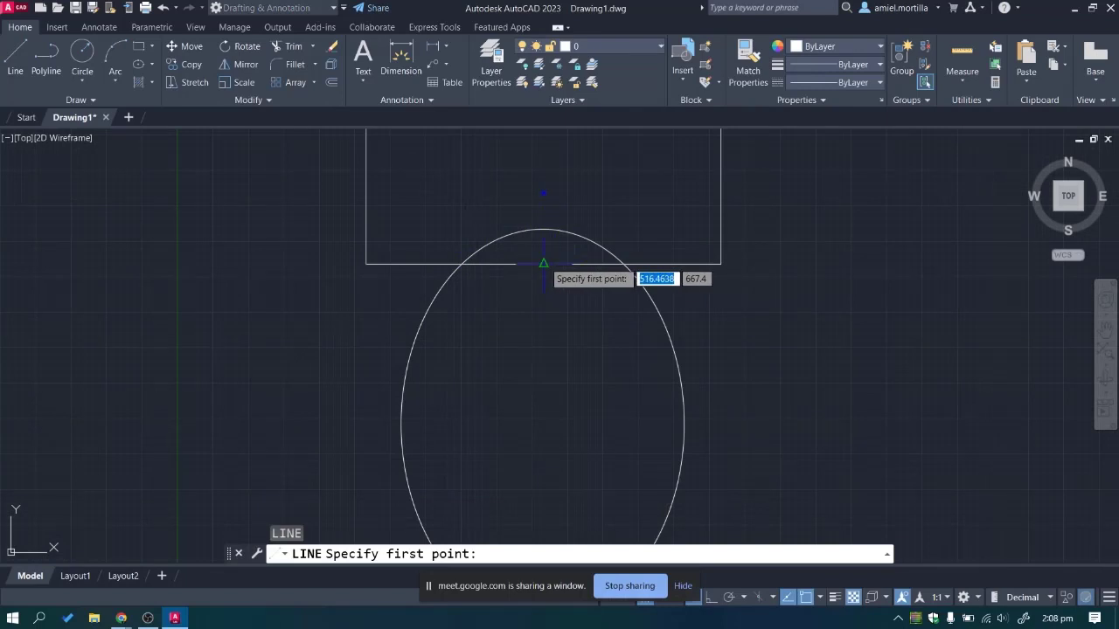
left_click(543, 261)
left_click(544, 141)
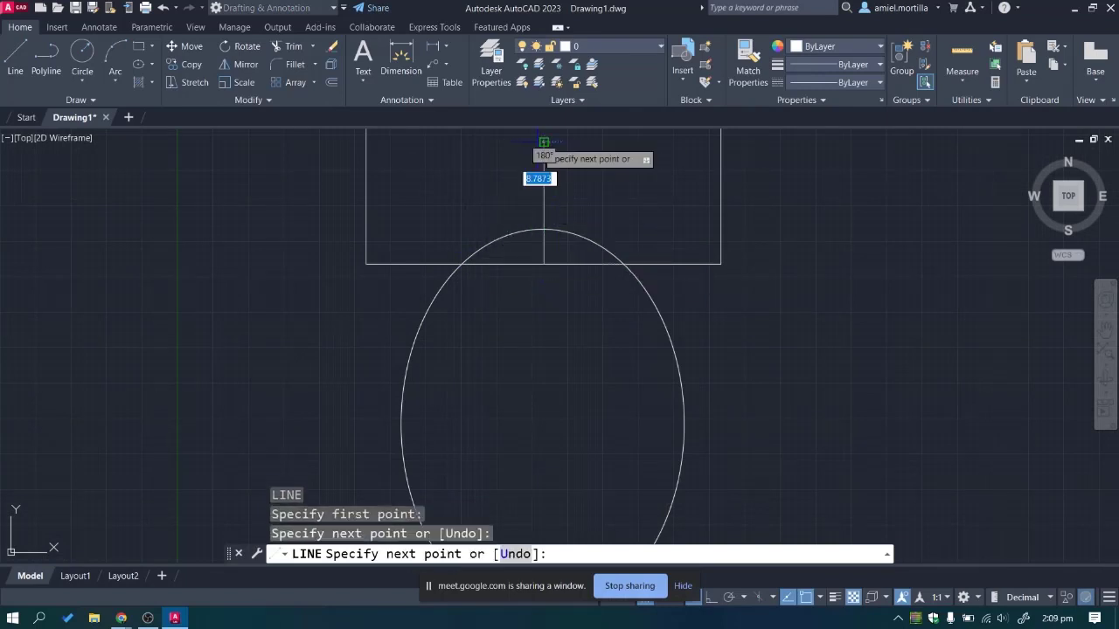
key("Escape")
Examine up close how the ellipse's top quadrant lines up with the vertical line.
left_click(533, 233)
left_click(547, 245)
scroll(547, 230, "up", 8)
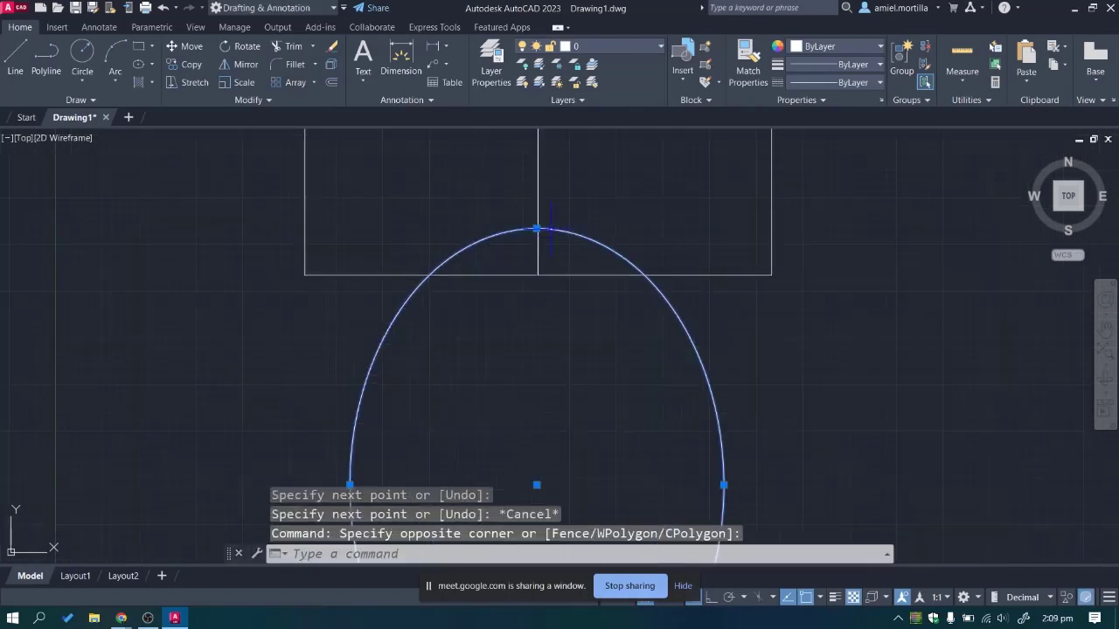
scroll(522, 229, "up", 5)
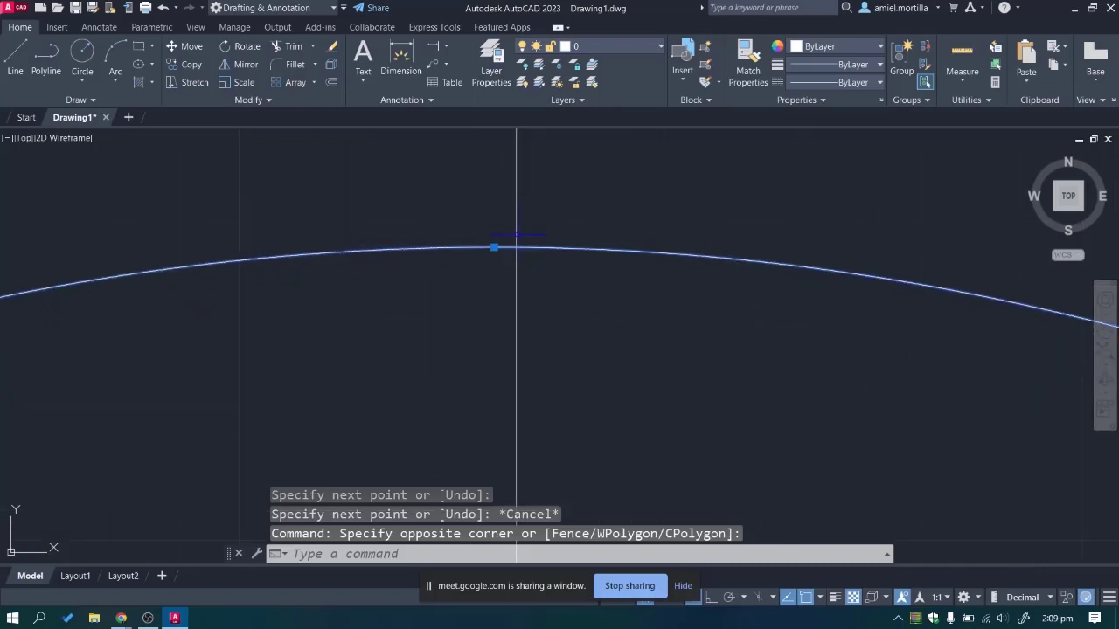
key("Escape")
key("Escape")
left_click(462, 278)
left_click(305, 262)
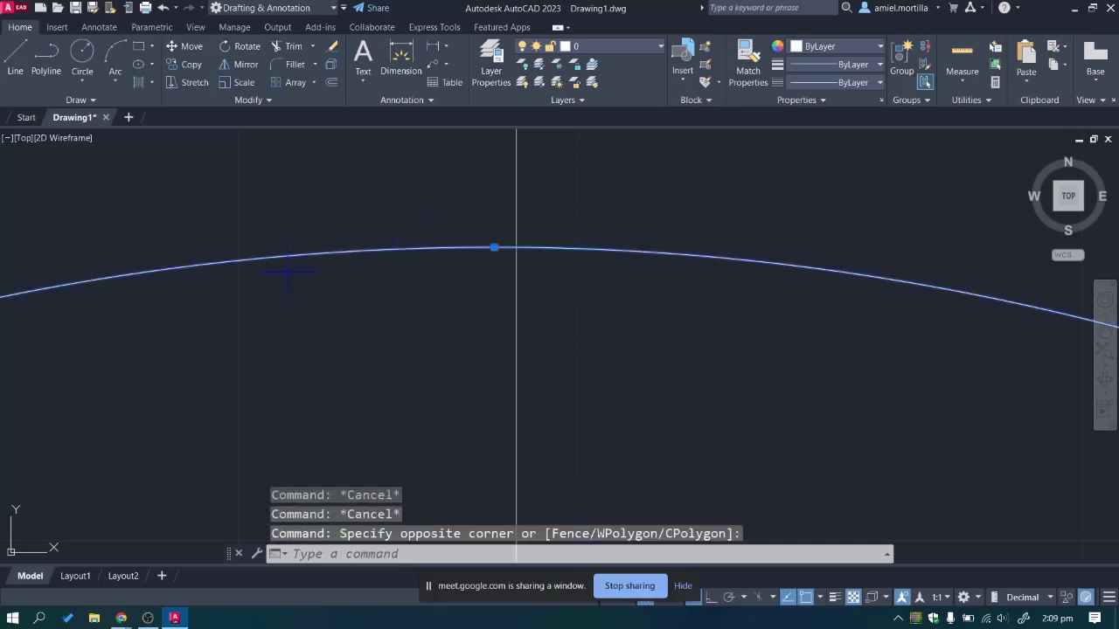
scroll(305, 261, "down", 1)
scroll(305, 262, "down", 3)
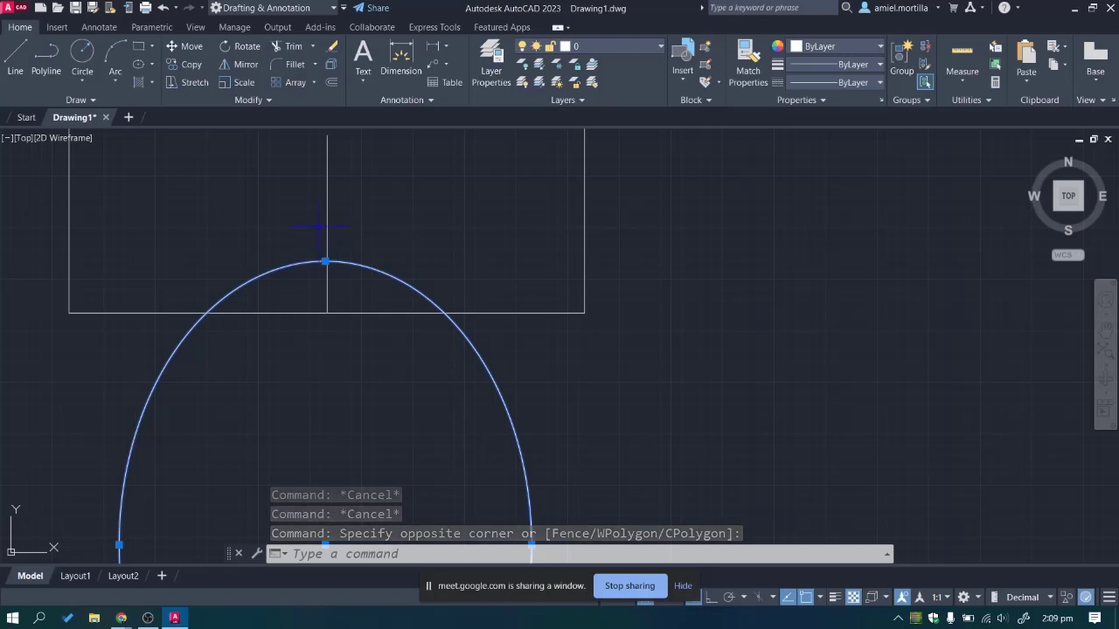
mouse_move(320, 235)
middle_mouse_down()
mouse_move(416, 249)
mouse_move(462, 273)
middle_mouse_up()
key("Escape")
key("Escape")
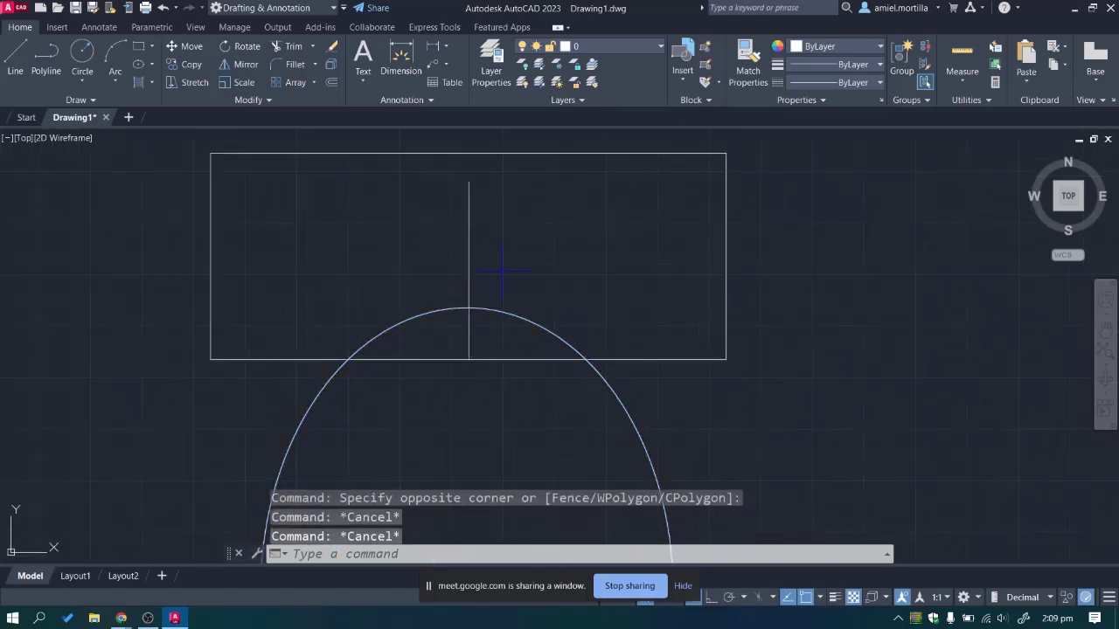
Delete the vertical line inside the rectangle.
left_click(502, 267)
left_click(364, 253)
key("Delete")
Move the ellipse by its top quadrant to the midpoint of the rectangle's lower edge.
scroll(358, 253, "down", 2)
mouse_move(400, 257)
middle_mouse_down()
mouse_move(531, 306)
mouse_move(488, 242)
middle_mouse_up()
left_click(574, 312)
type("m")
key("Return")
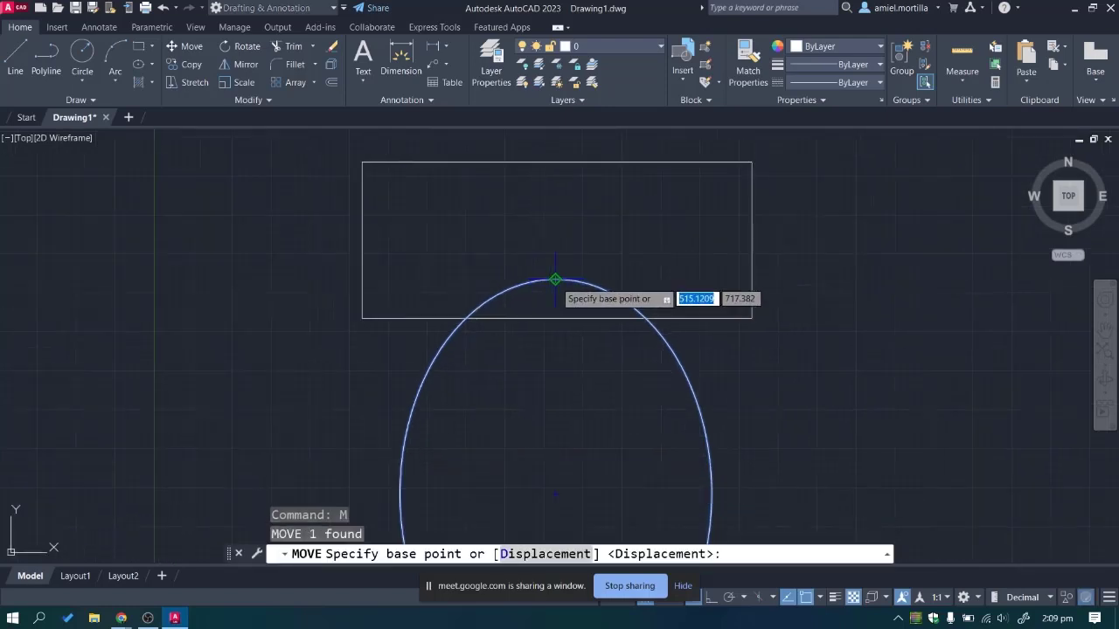
left_click(556, 280)
left_click(564, 306)
Undo the move of the ellipse to the rectangle's lower edge.
middle_click_drag(682, 367, 652, 325)
left_click(712, 358)
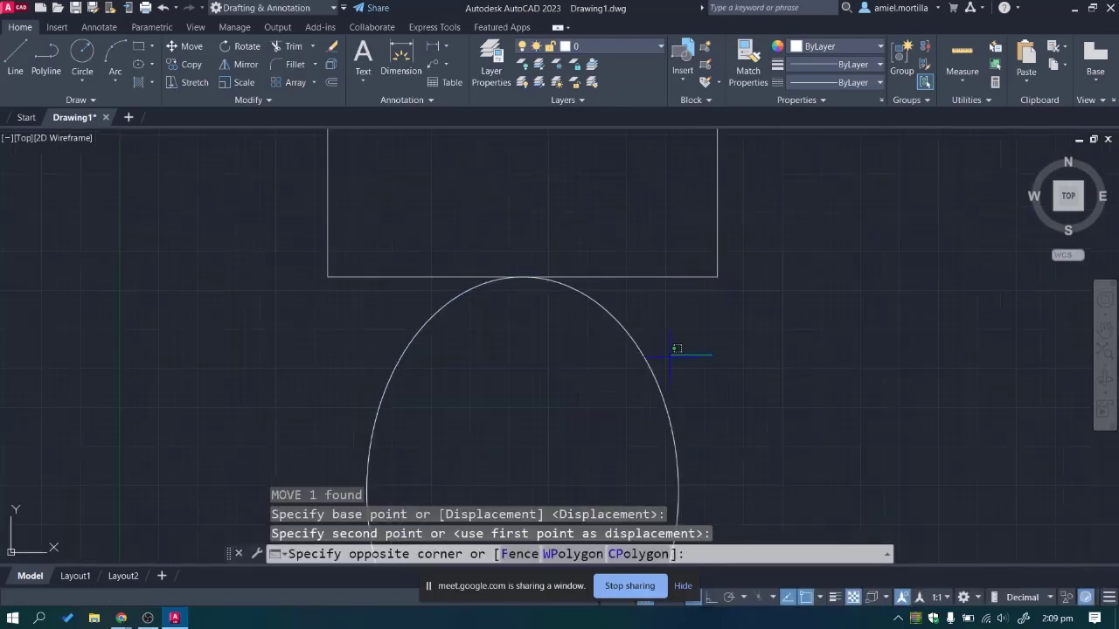
left_click(627, 280)
scroll(628, 274, "down", 2)
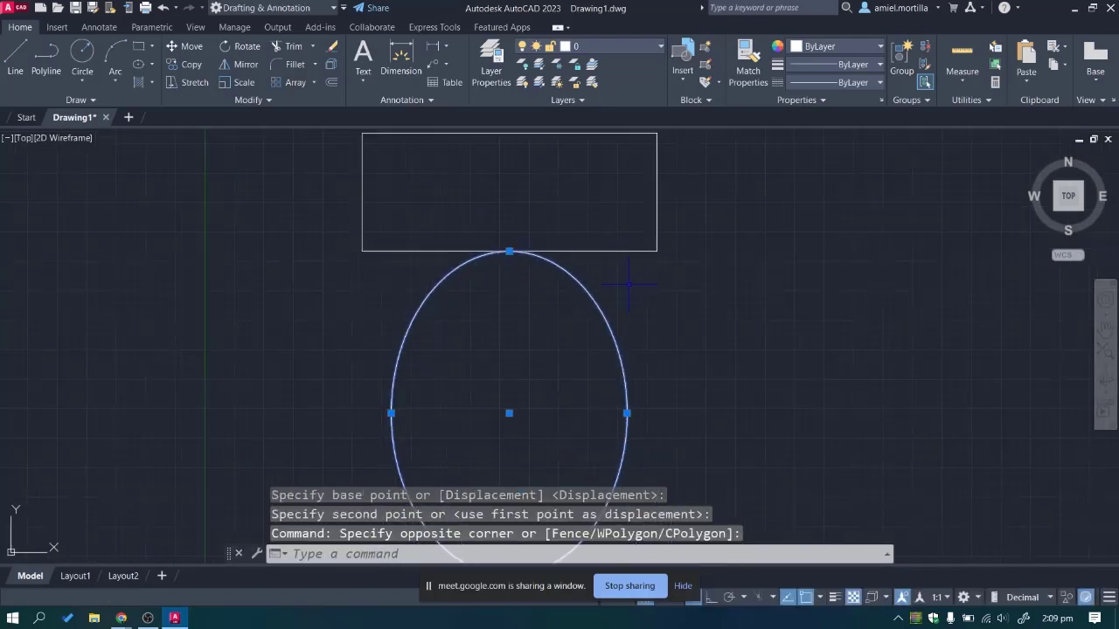
middle_click_drag(628, 282, 635, 312)
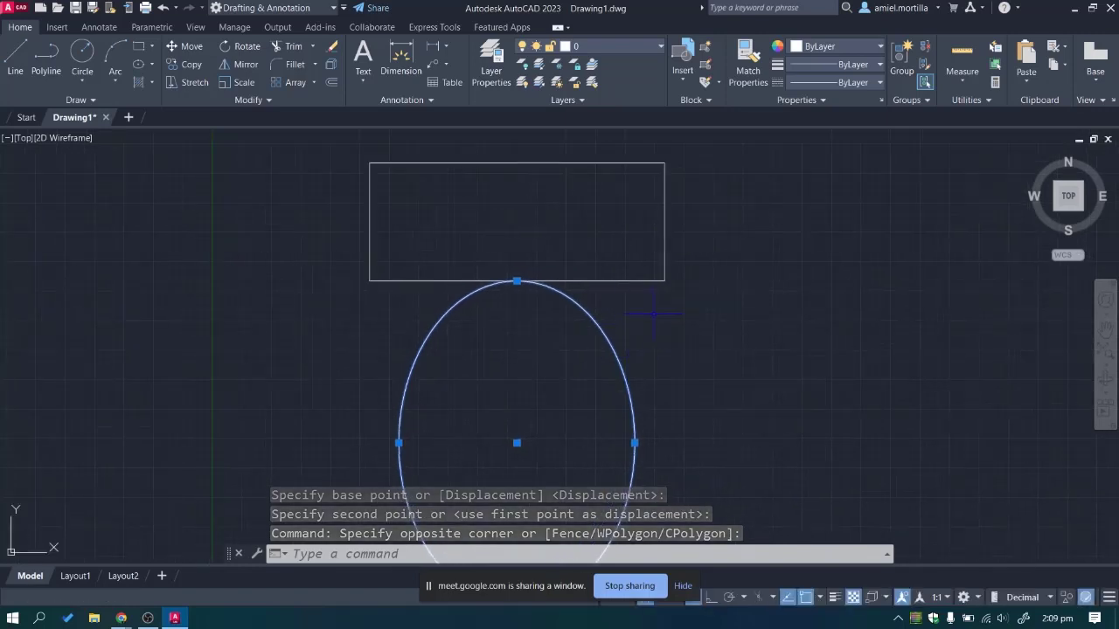
key("ctrl+z")
key("ctrl+z")
Move the ellipse by its top quadrant onto the rectangle's lower edge, near the lower-right corner.
left_click(664, 341)
left_click(595, 265)
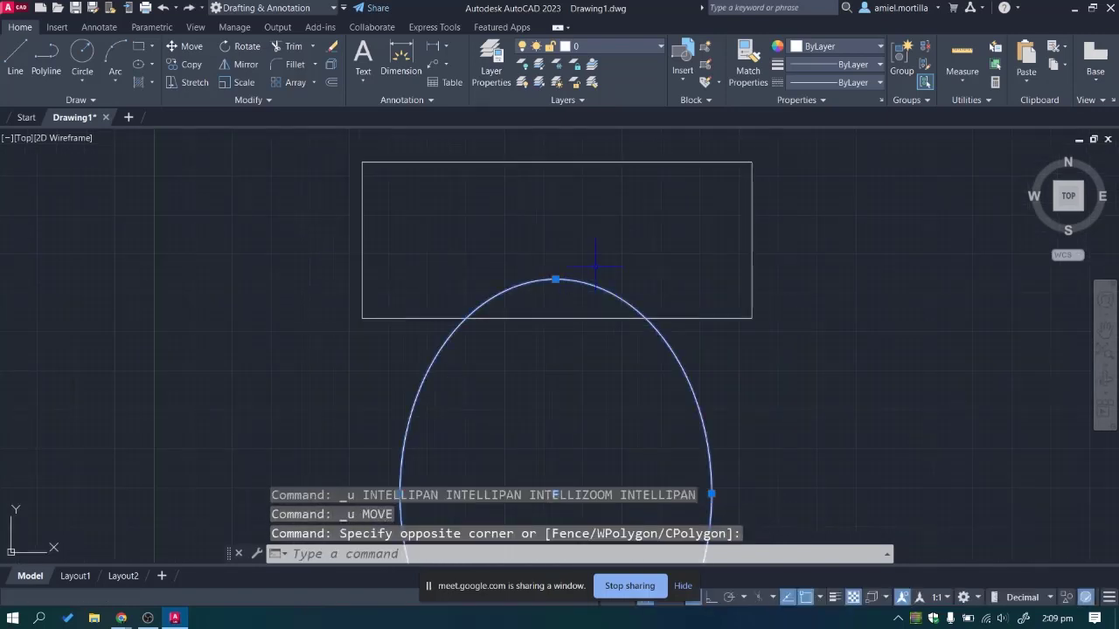
type("M")
key("Return")
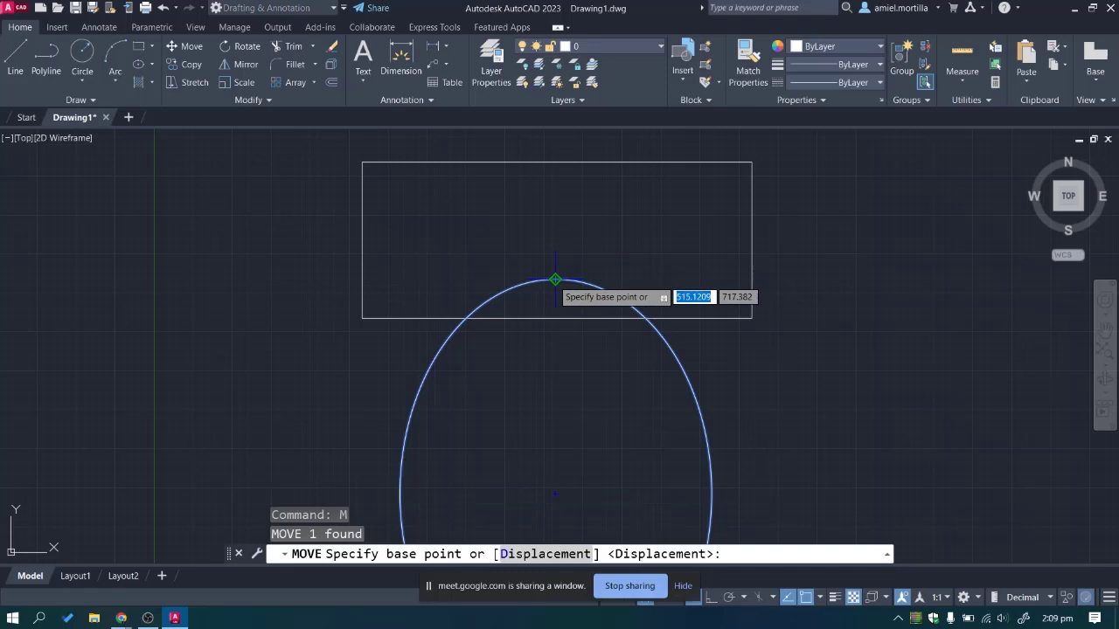
left_click(555, 280)
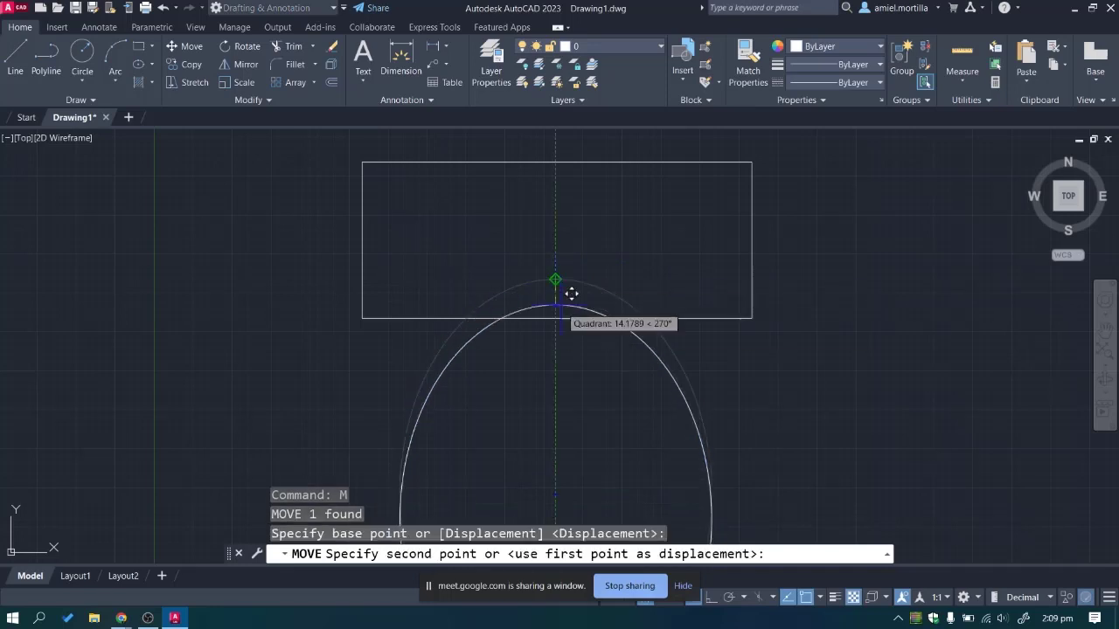
left_click(711, 303)
Move the ellipse from its top quadrant back to the midpoint of the rectangle's lower edge.
left_click(884, 382)
left_click(722, 416)
type("M")
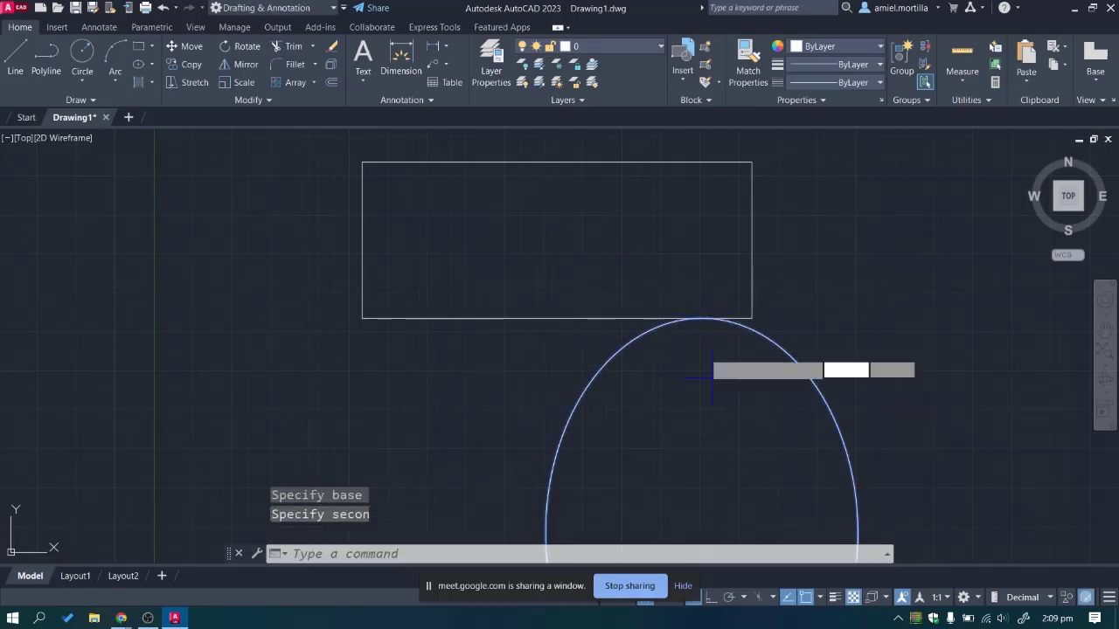
key("Return")
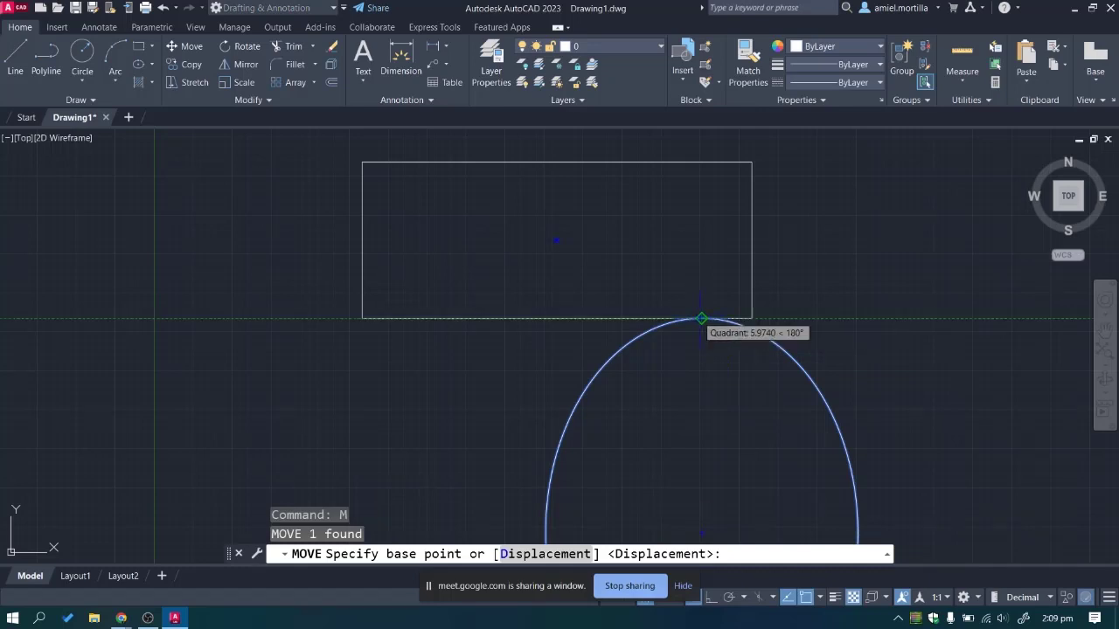
left_click(701, 319)
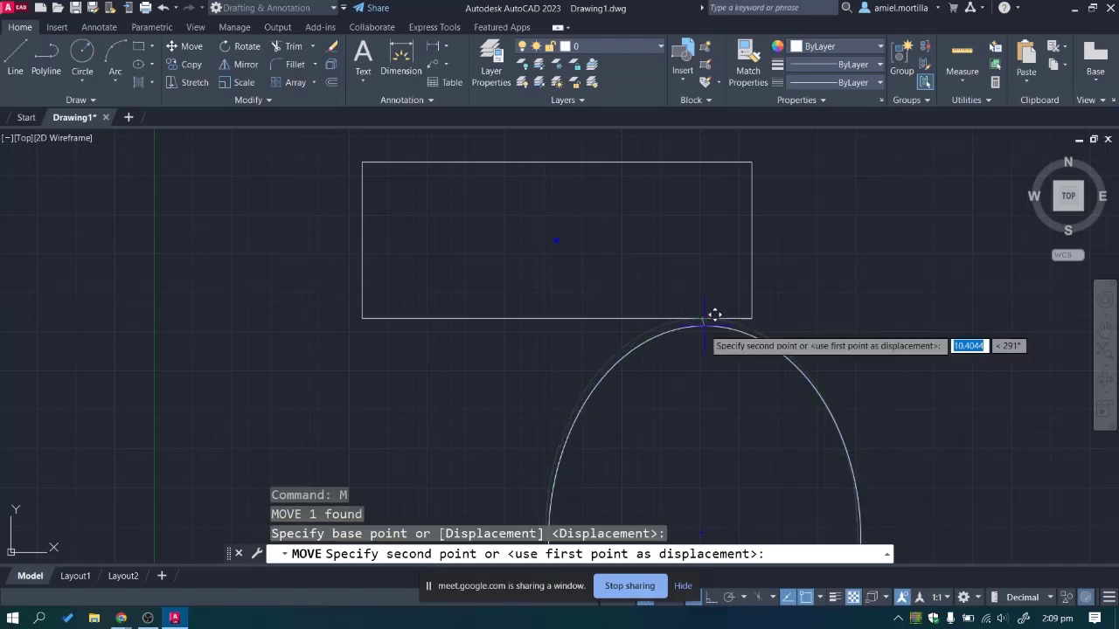
left_click(565, 318)
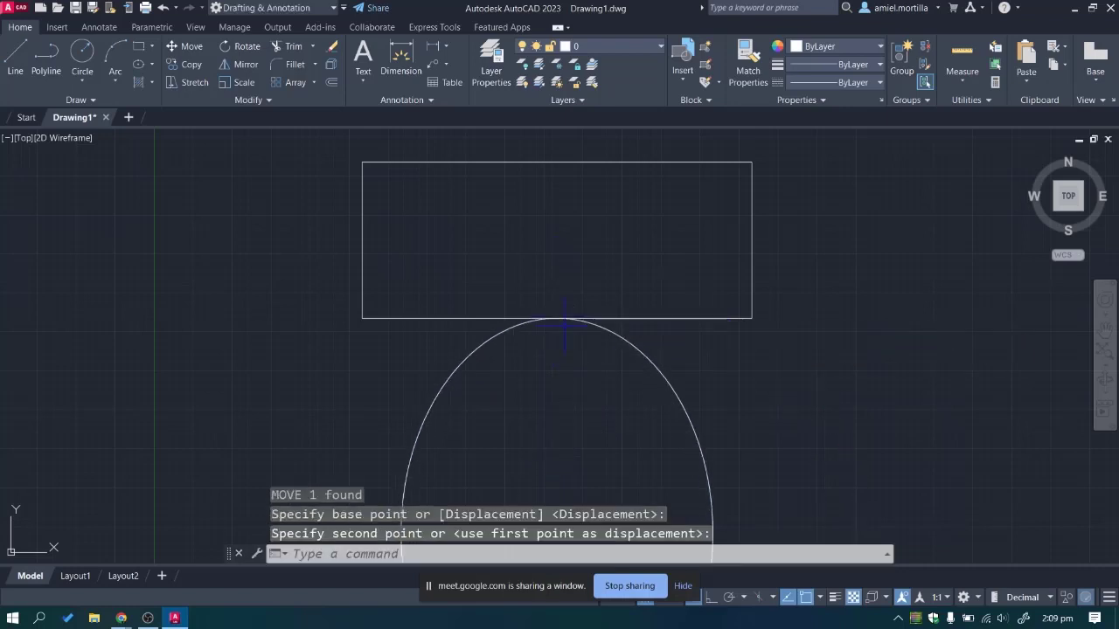
left_click(612, 320)
left_click(642, 320)
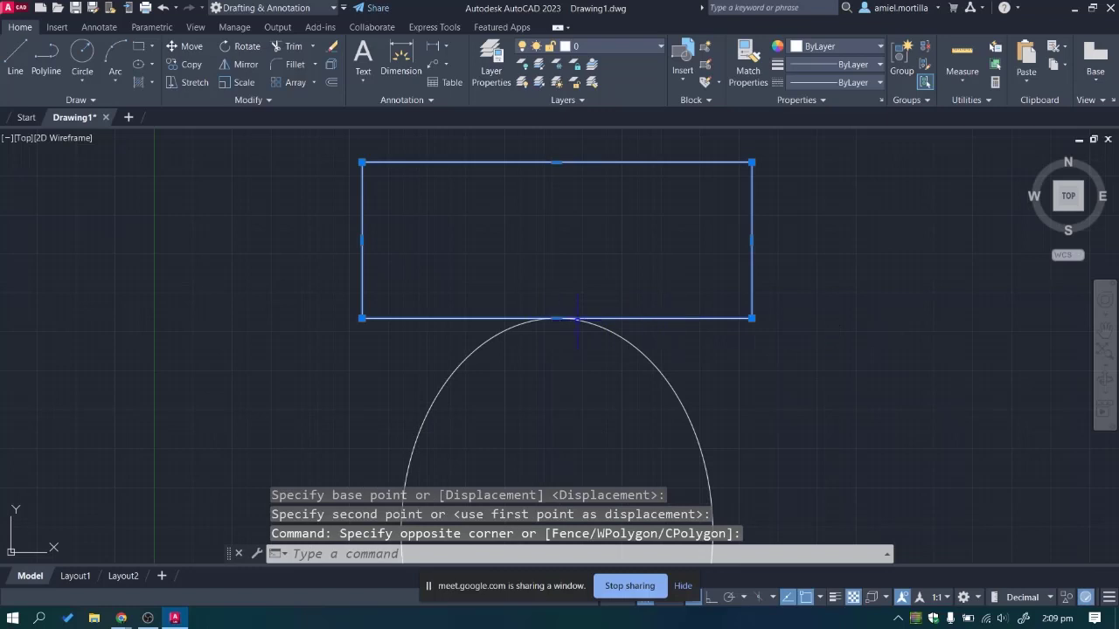
key("Escape")
Move the ellipse 50 units straight up into the rectangle, with Ortho mode turned on.
scroll(577, 319, "down", 2)
left_click(612, 262)
left_click(665, 279)
middle_click_drag(651, 271, 641, 332)
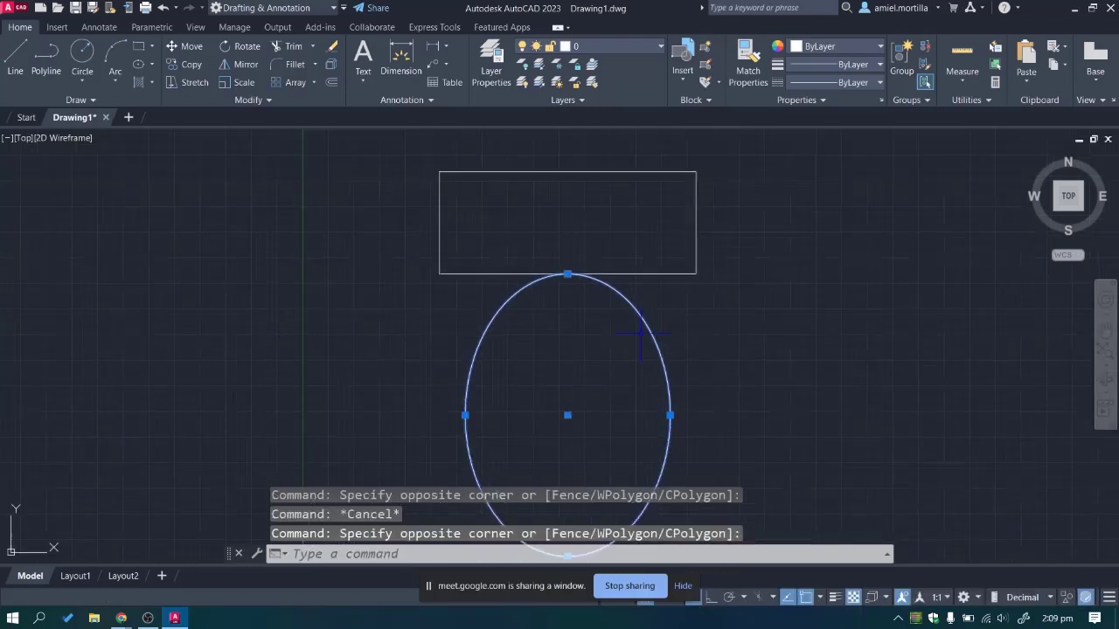
type("m")
key("Return")
left_click(789, 361)
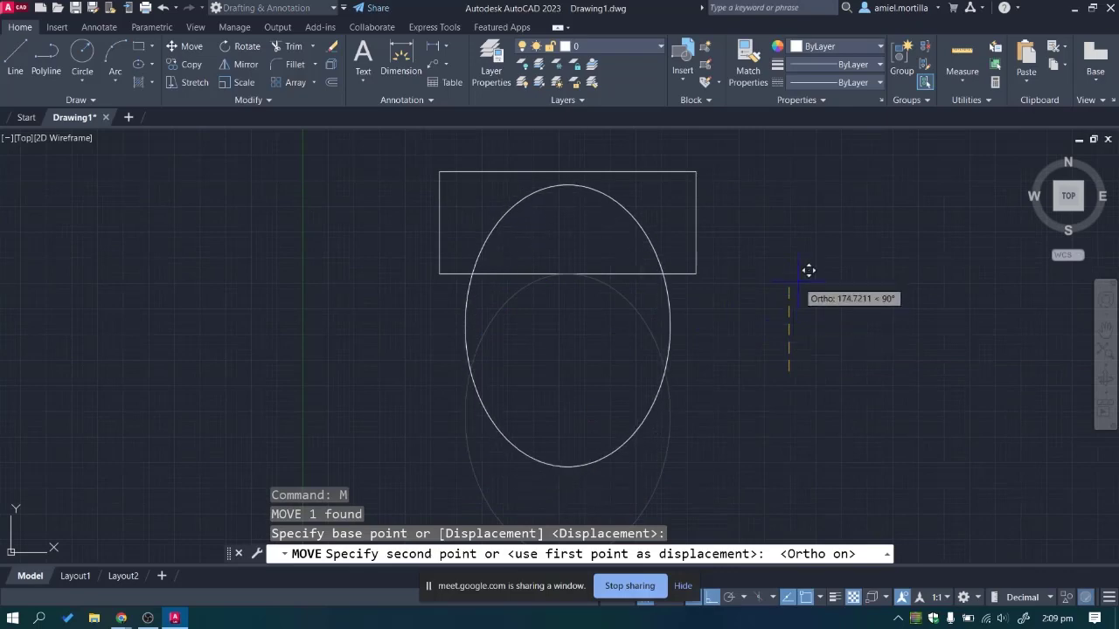
type("50")
key("Return")
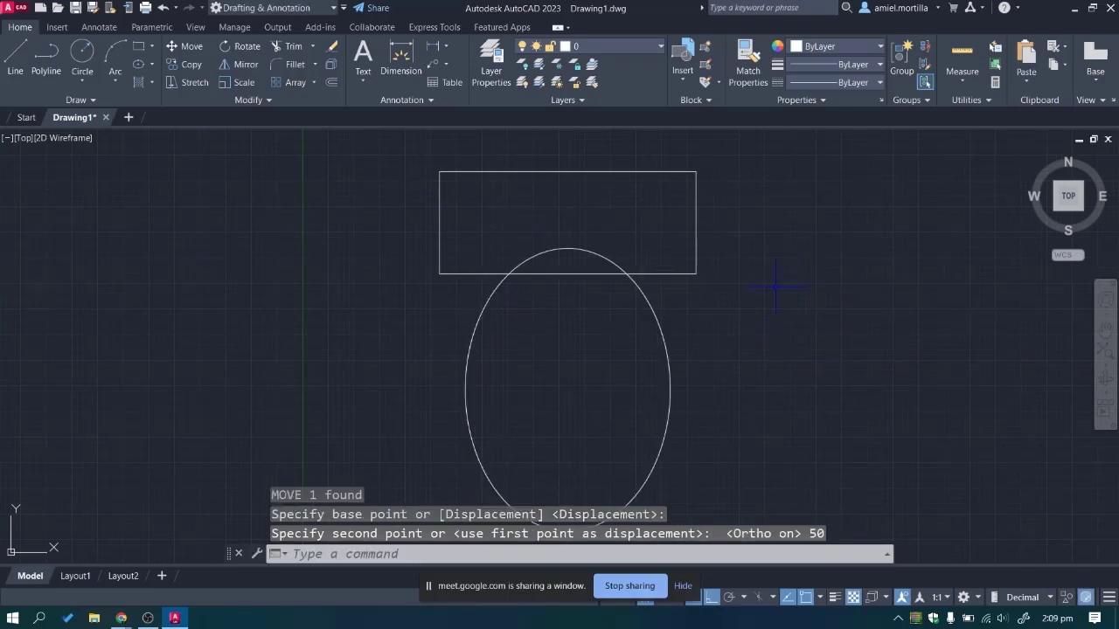
scroll(726, 318, "down", 2)
left_click(749, 327)
left_click(625, 333)
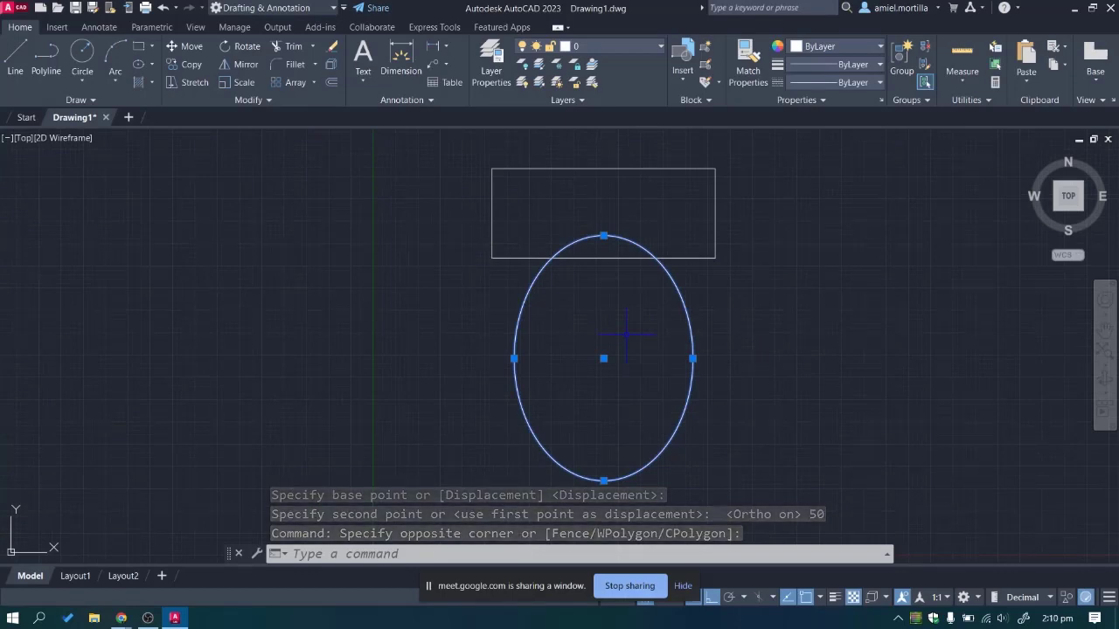
key("Escape")
key("Escape")
Trim away the top arc of the ellipse inside the rectangle, using the rectangle as the cutting edge.
middle_click_drag(653, 332, 604, 383)
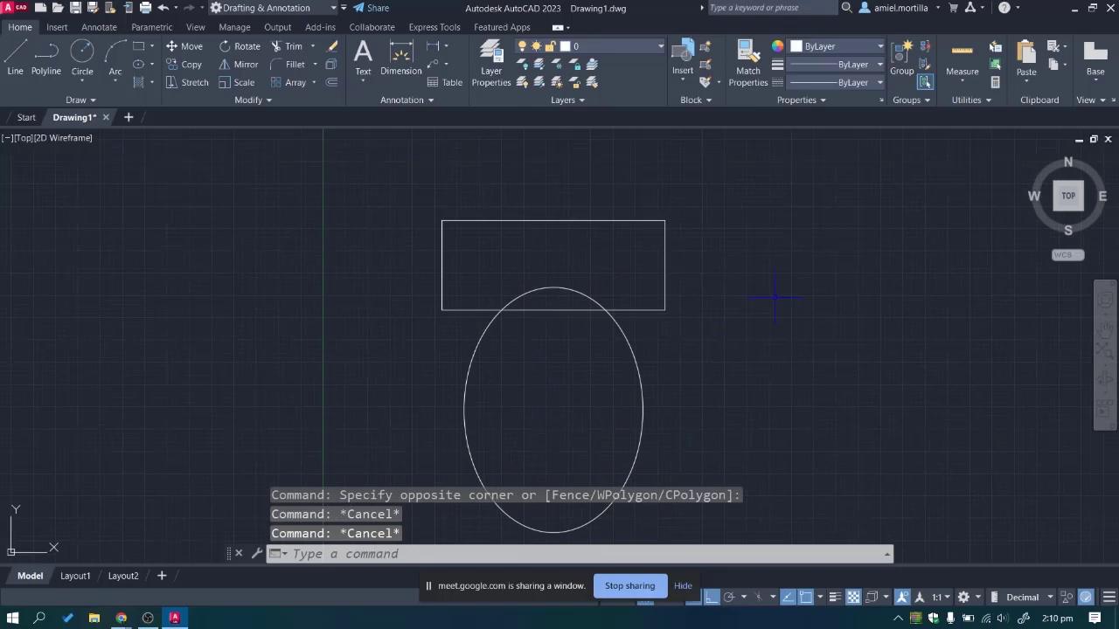
type("tr")
key("Return")
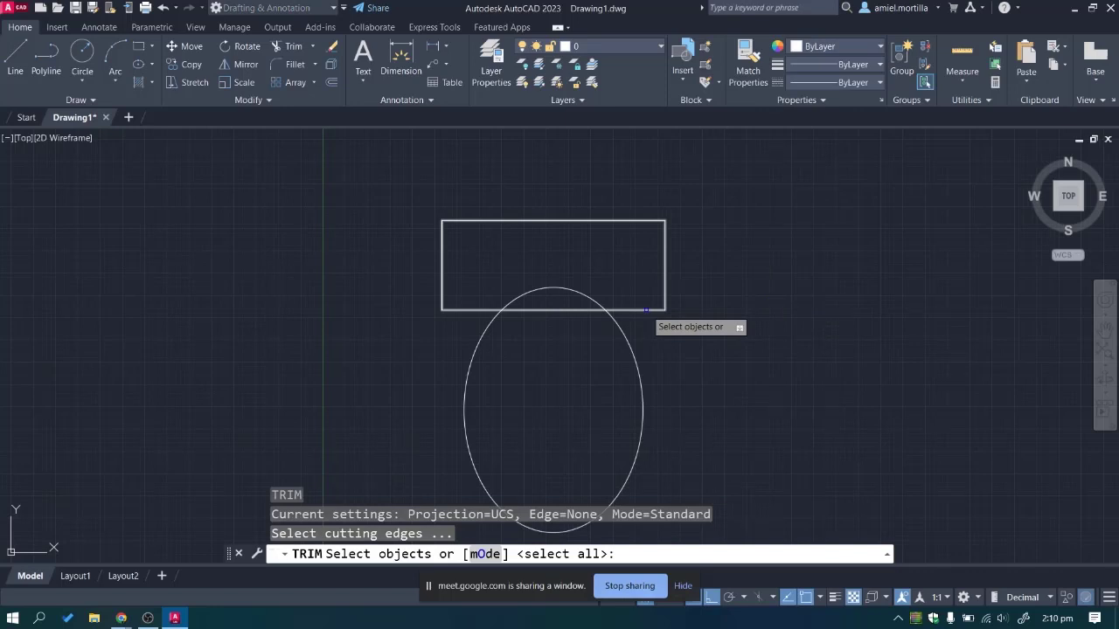
left_click(646, 310)
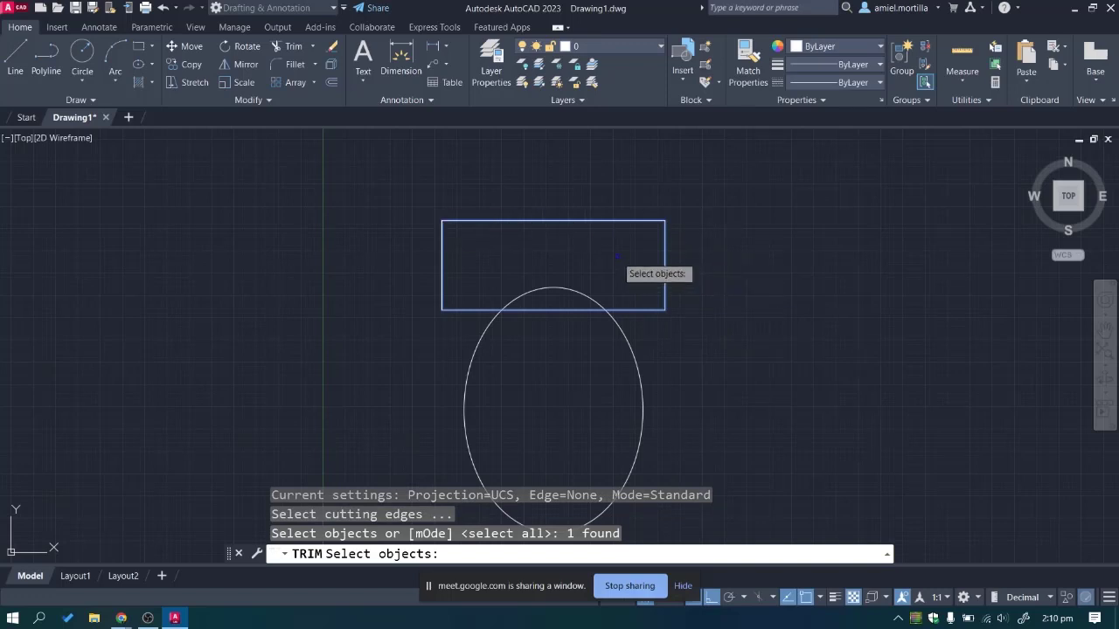
key("Return")
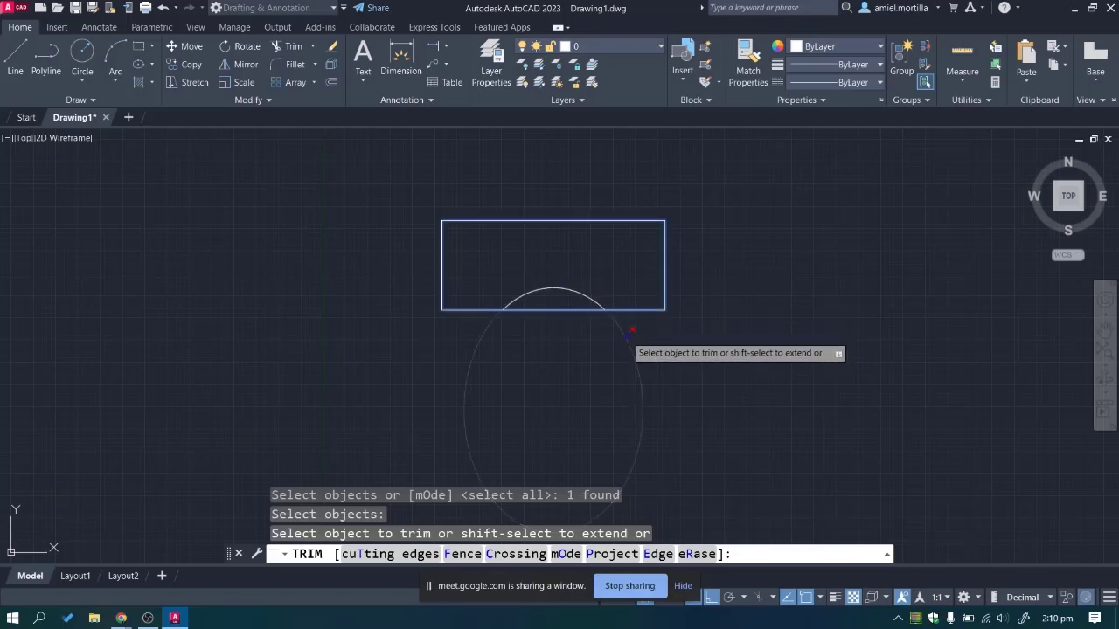
left_click(563, 282)
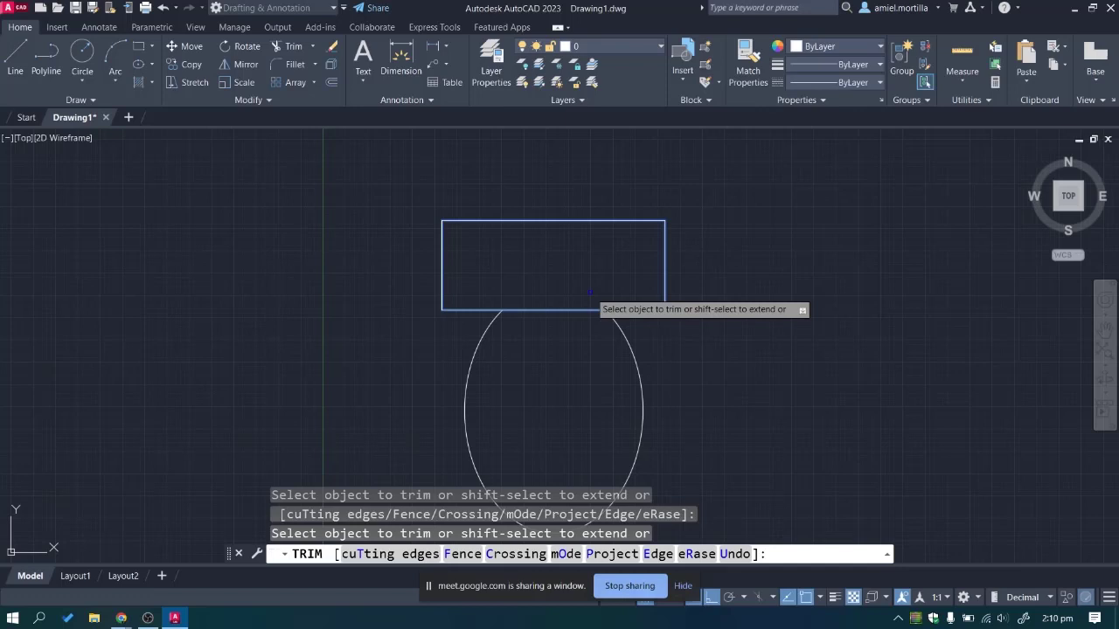
key("Return")
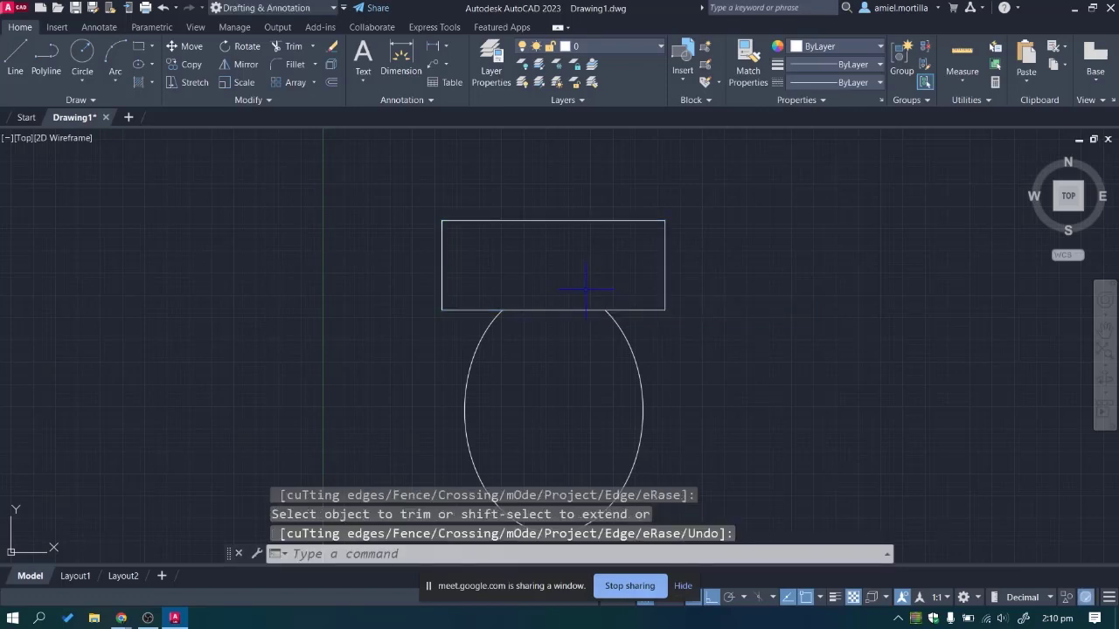
middle_click_drag(586, 288, 657, 230)
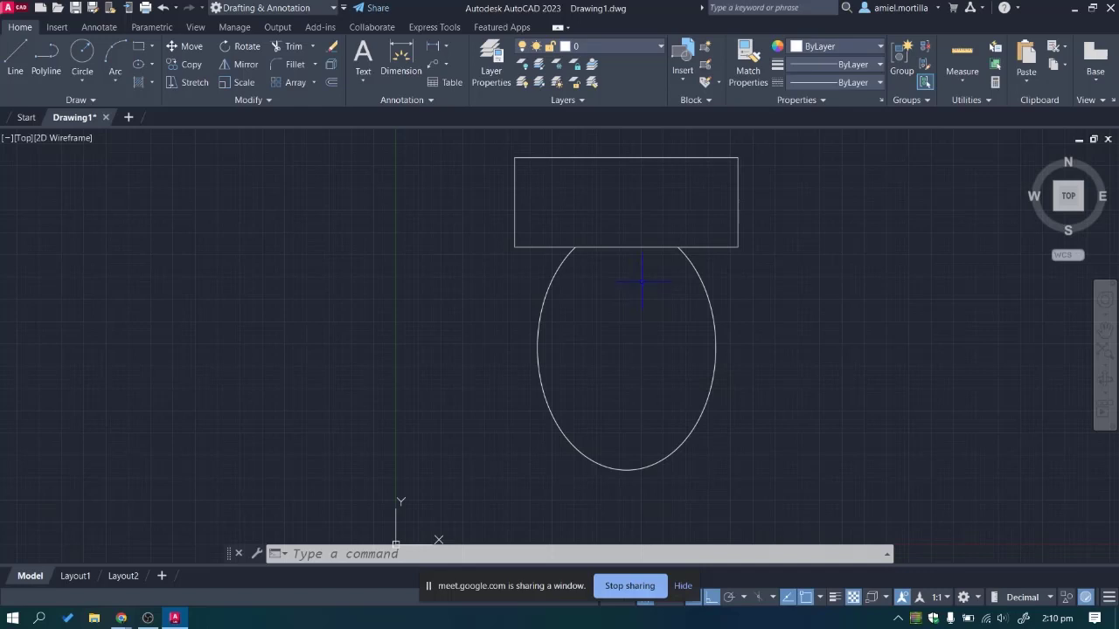
left_click(716, 331)
left_click(654, 364)
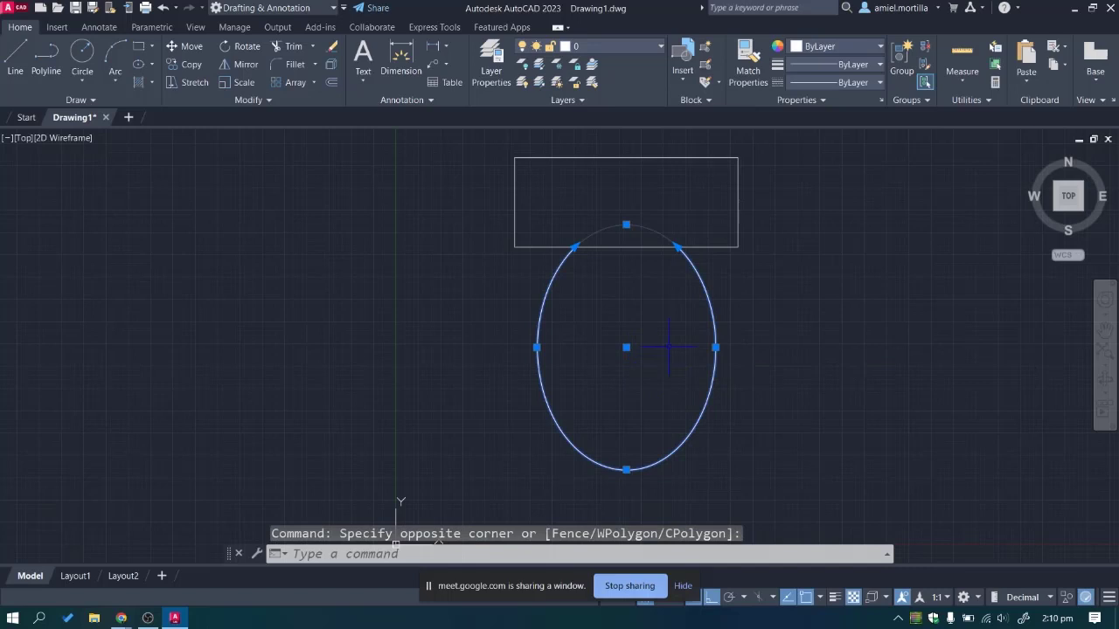
key("Escape")
key("Escape")
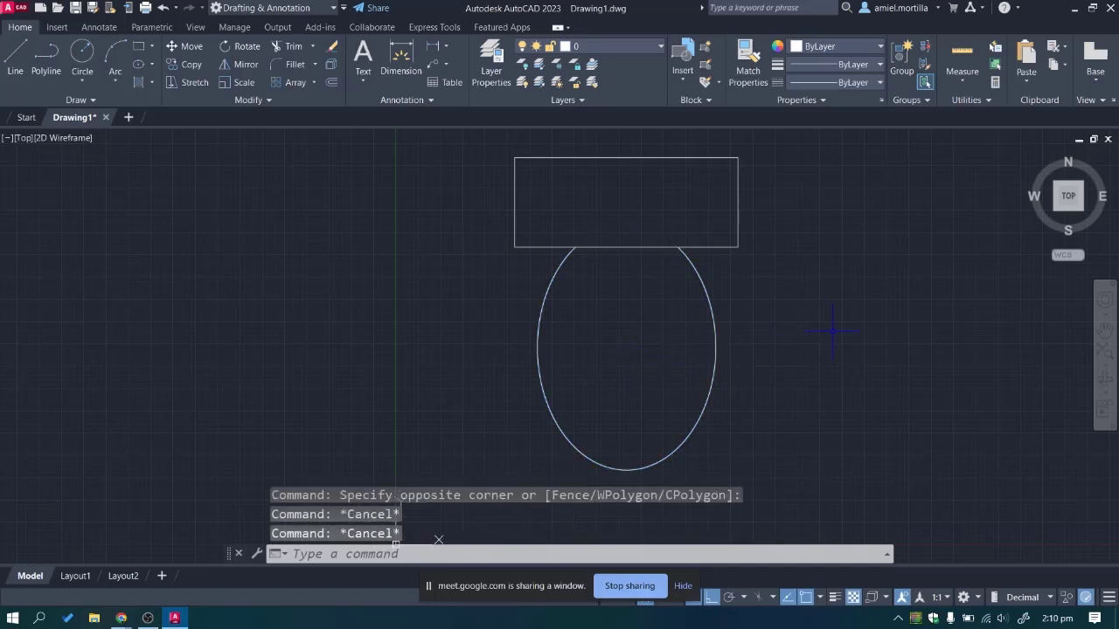
Offset the trimmed ellipse 30 units inward and end the command.
type("o")
key("Return")
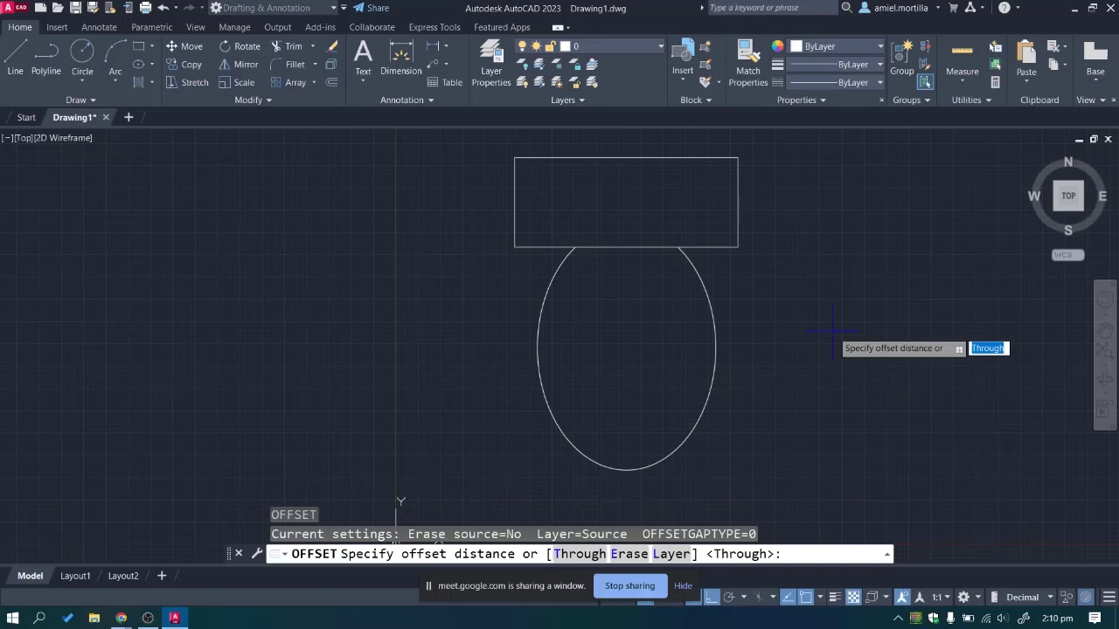
type("30")
key("Return")
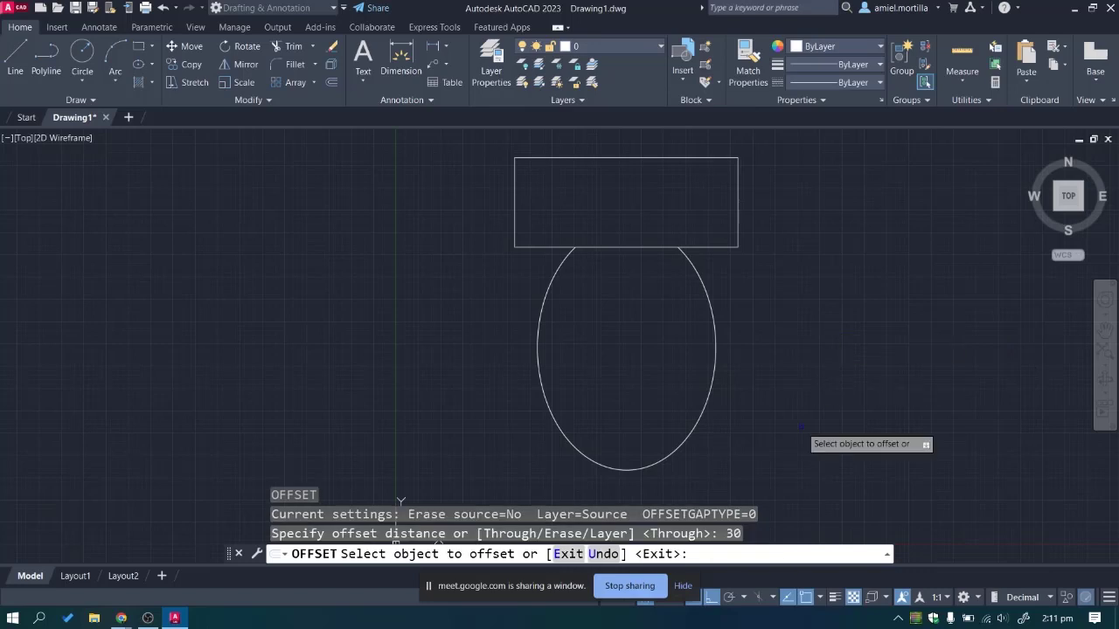
left_click(705, 285)
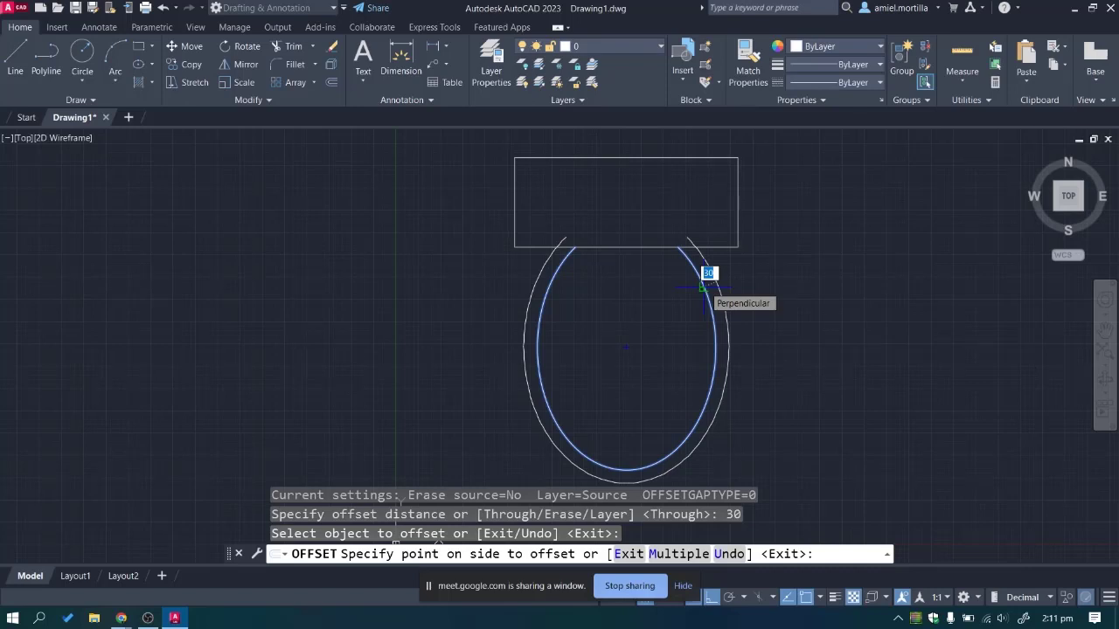
left_click(631, 319)
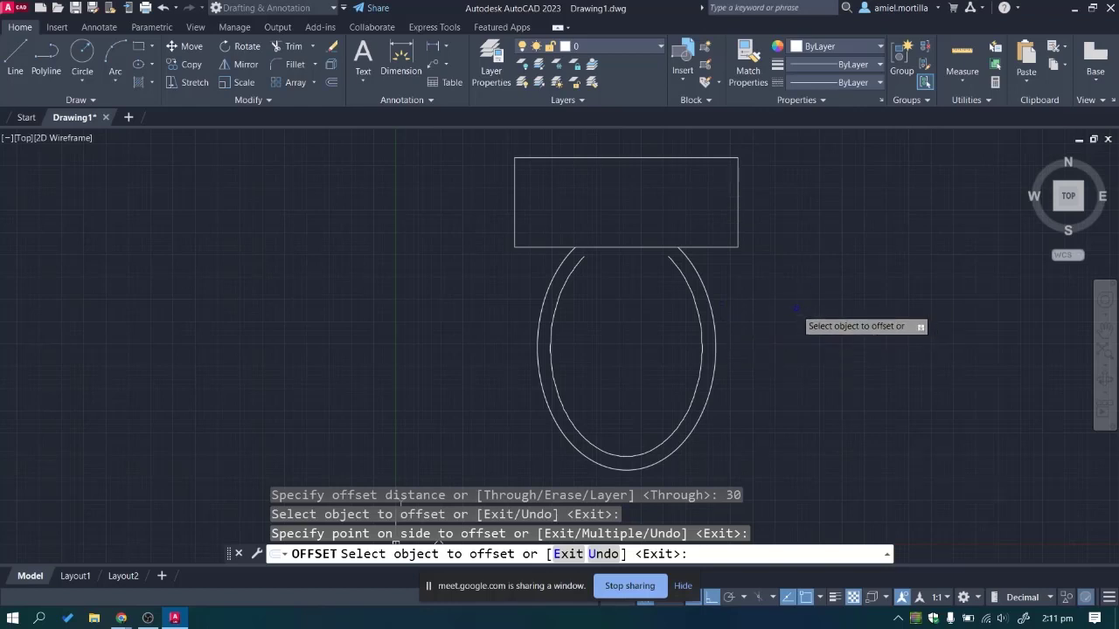
key("Escape")
key("Escape")
key("Escape")
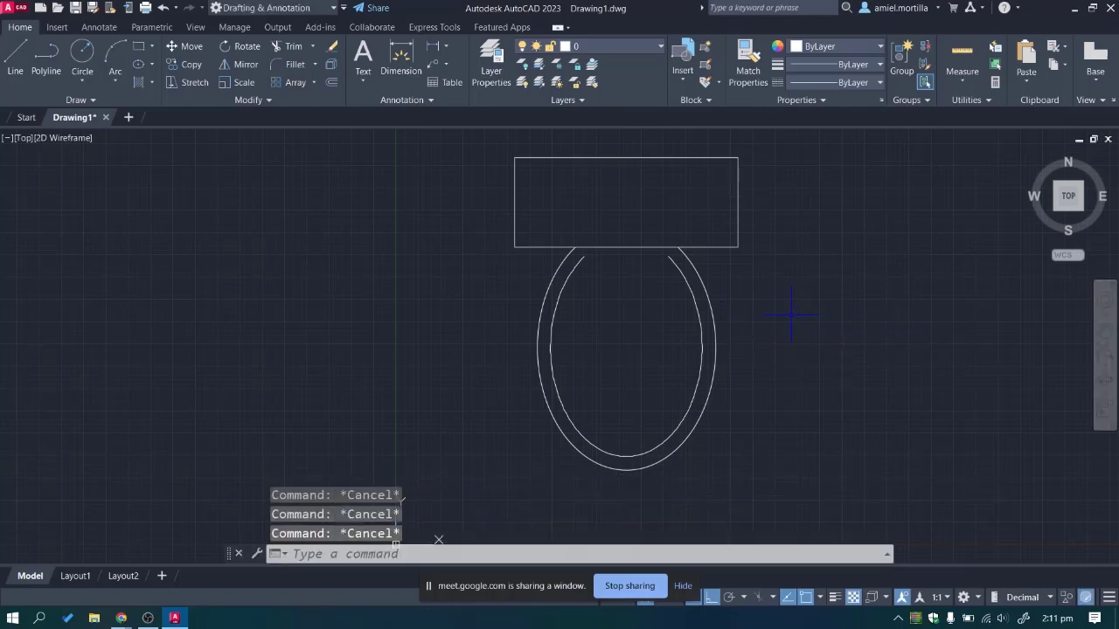
Select the rectangle to check whether its four edges form one object, and clear the selection.
scroll(731, 306, "up", 1)
mouse_move(726, 317)
middle_mouse_down()
mouse_move(690, 318)
mouse_move(677, 350)
mouse_move(674, 333)
middle_mouse_up()
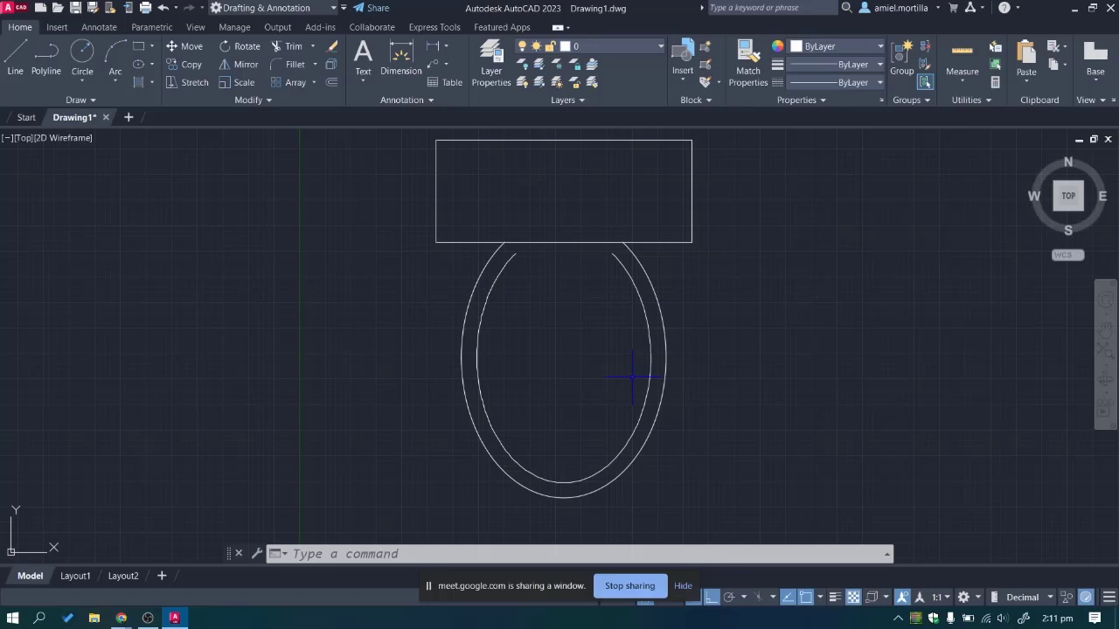
middle_click_drag(635, 342, 644, 380)
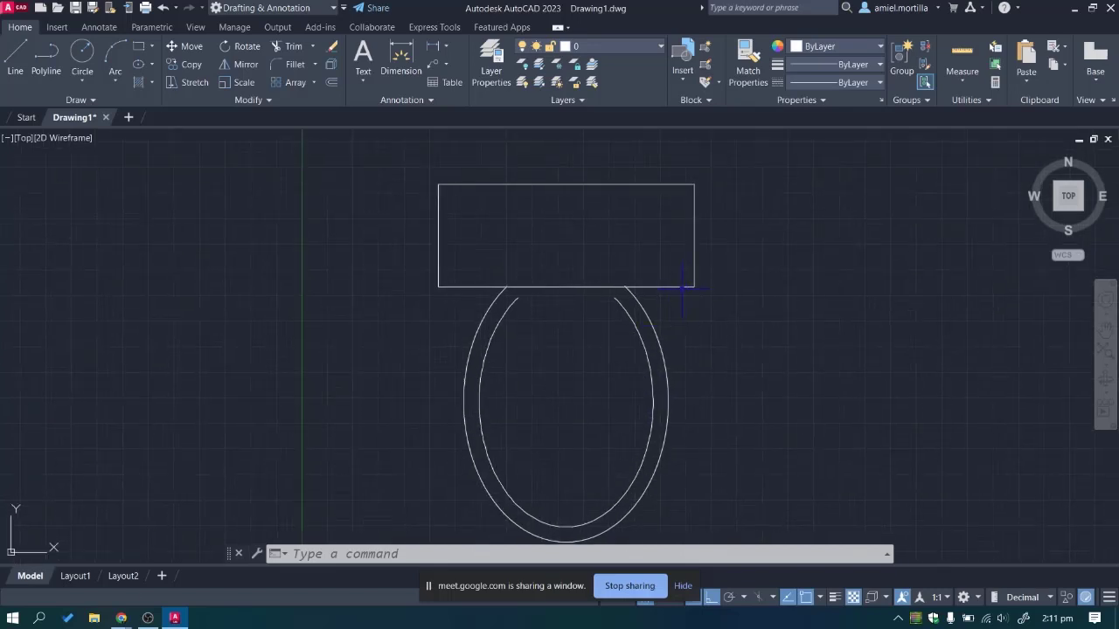
left_click(683, 285)
left_click(607, 224)
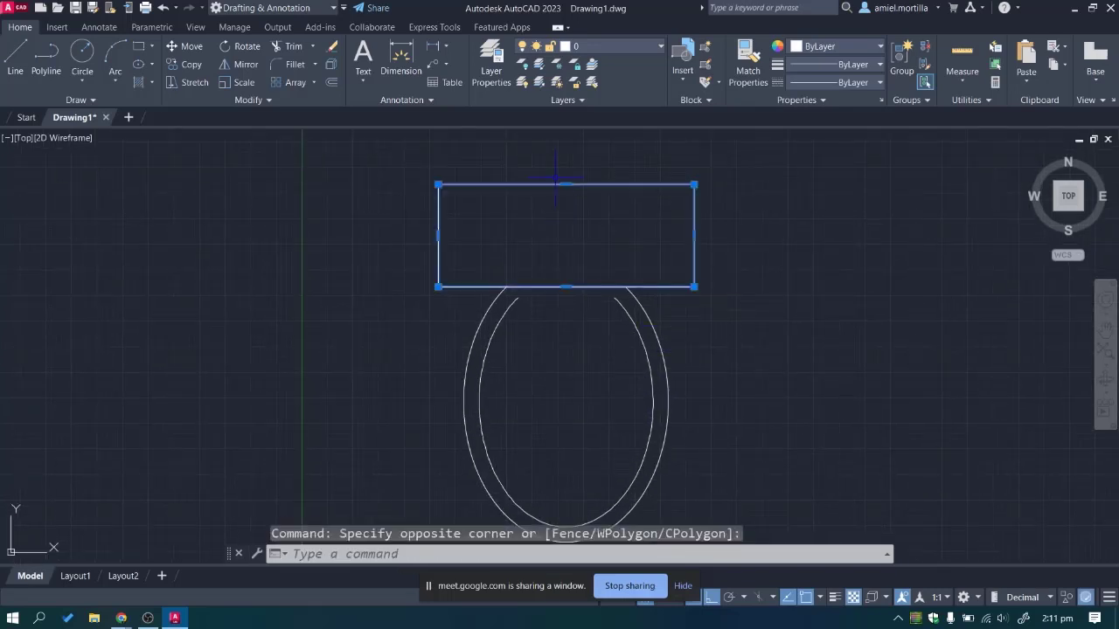
key("Escape")
key("Escape")
key("Escape")
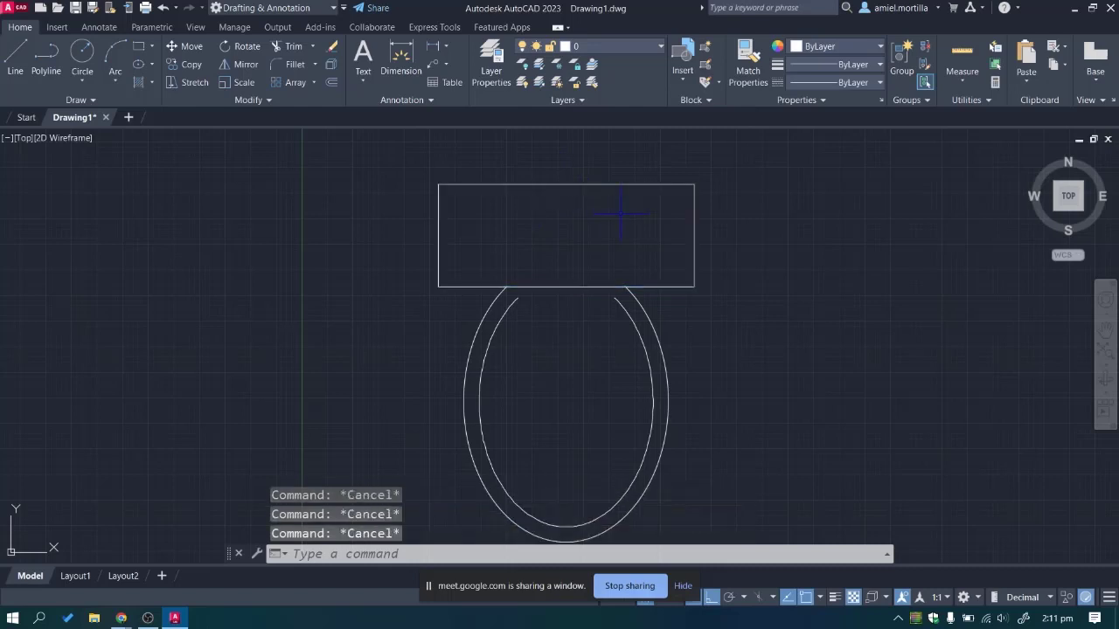
Explode the rectangle above the ellipse into separate lines.
type("x")
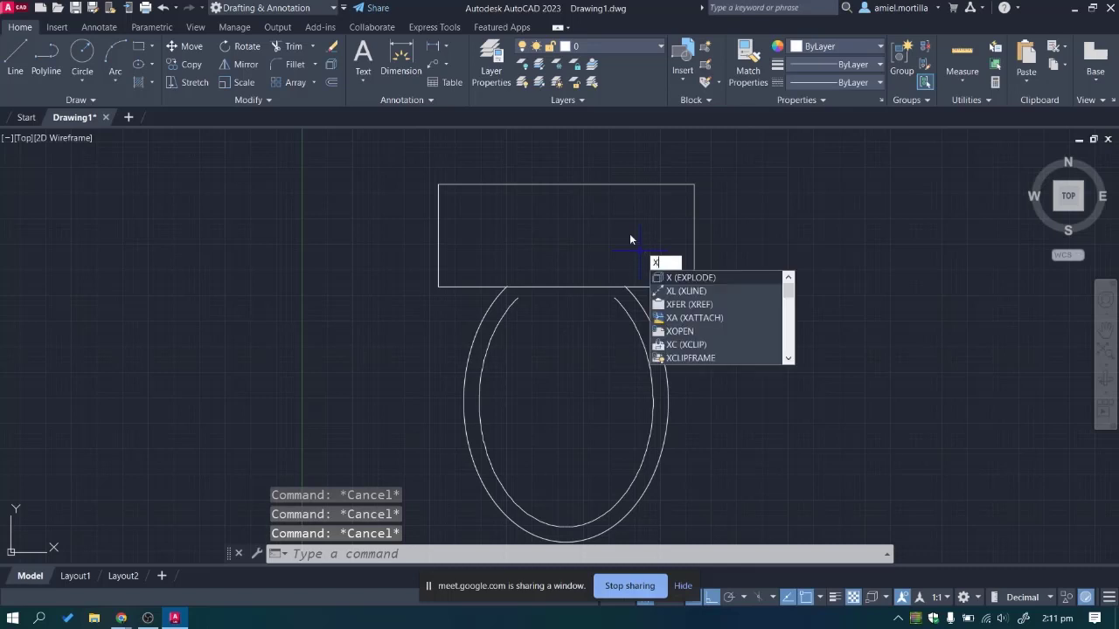
key("Return")
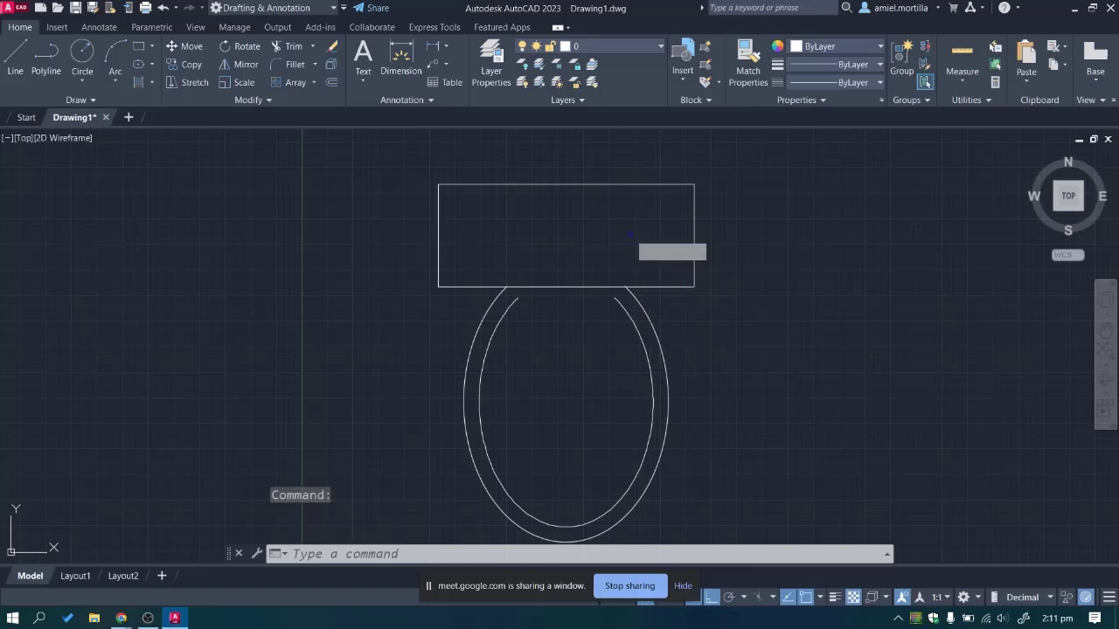
left_click(626, 184)
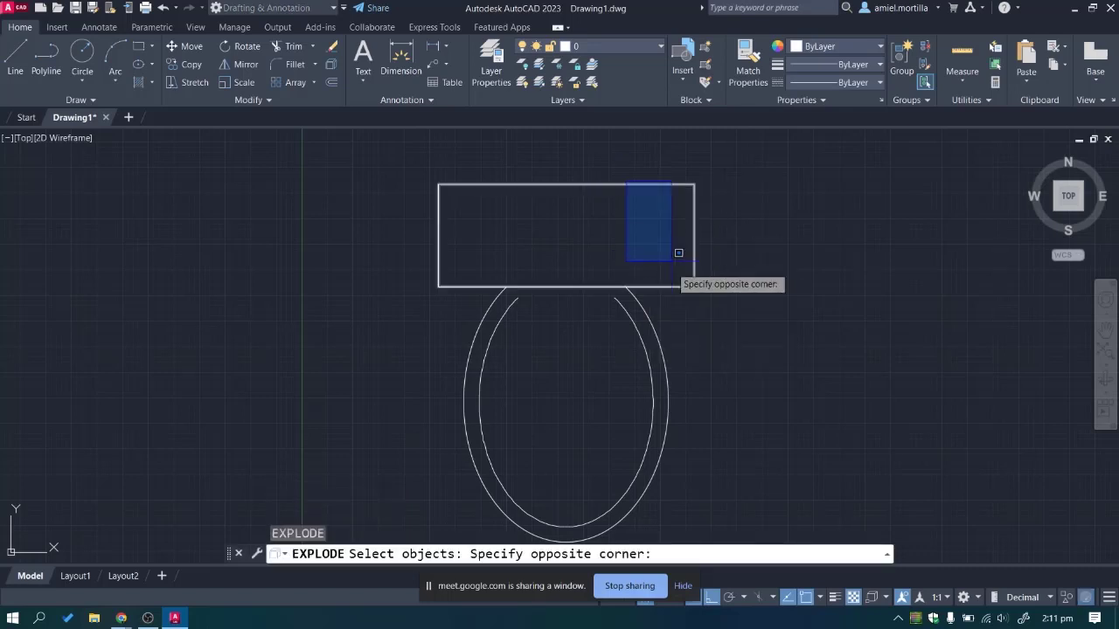
left_click(673, 259)
key("Return")
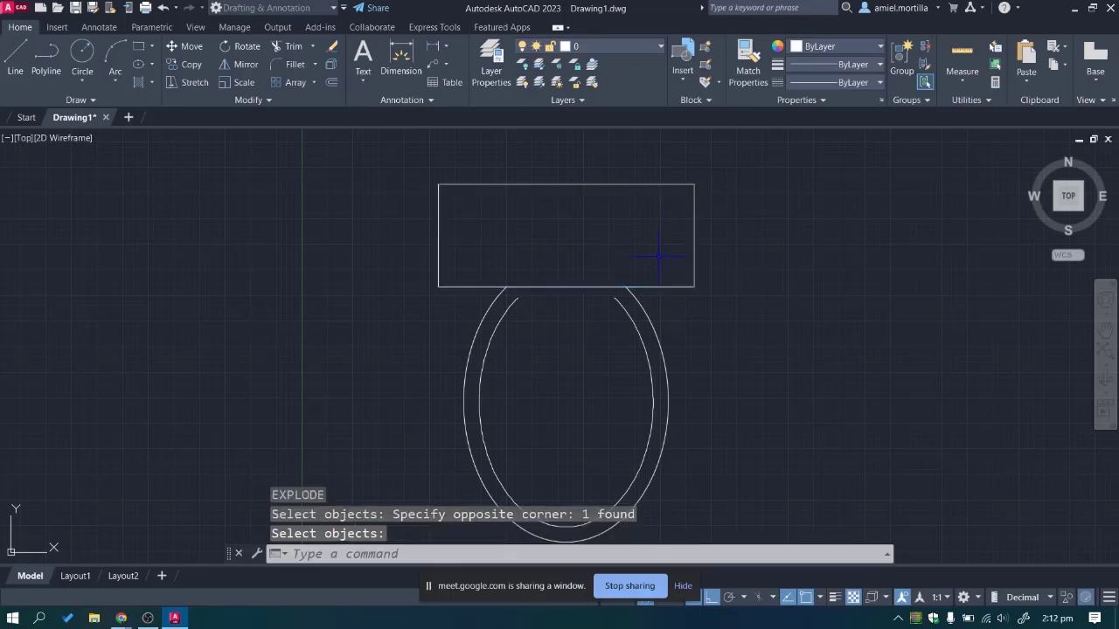
Select the exploded rectangle's edges one after another to check whether they are individual lines.
left_click(607, 185)
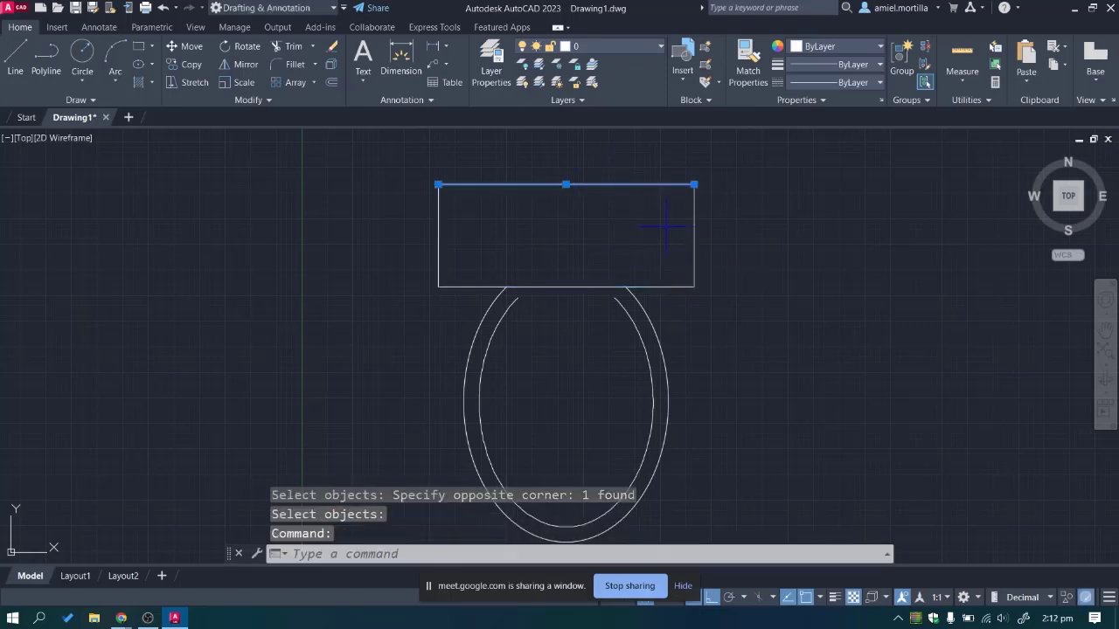
key("Escape")
left_click(693, 201)
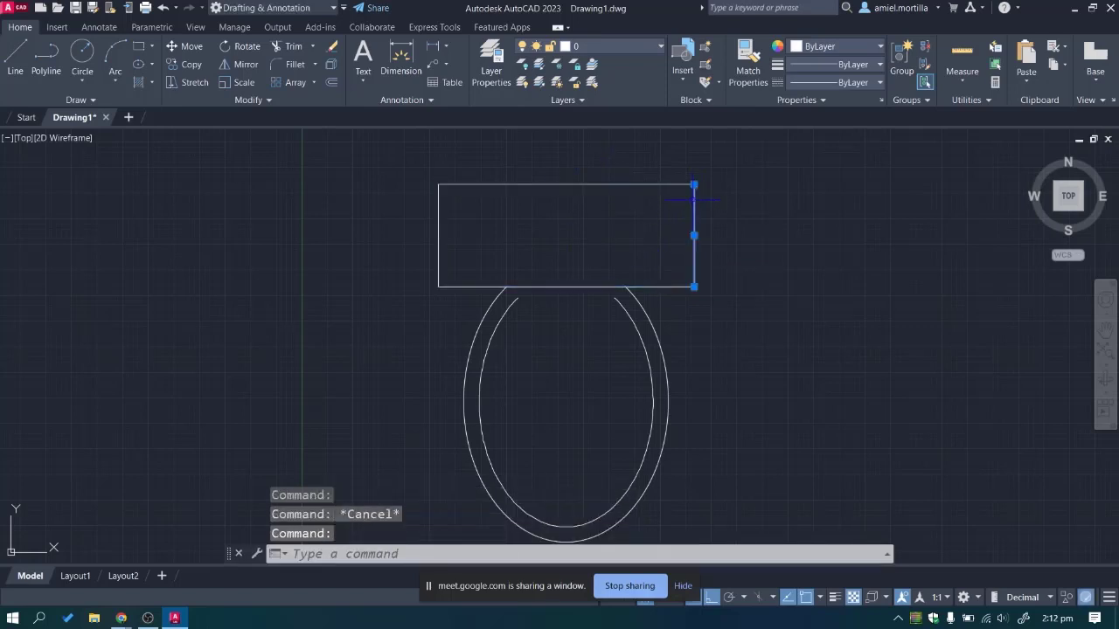
key("Escape")
left_click(669, 287)
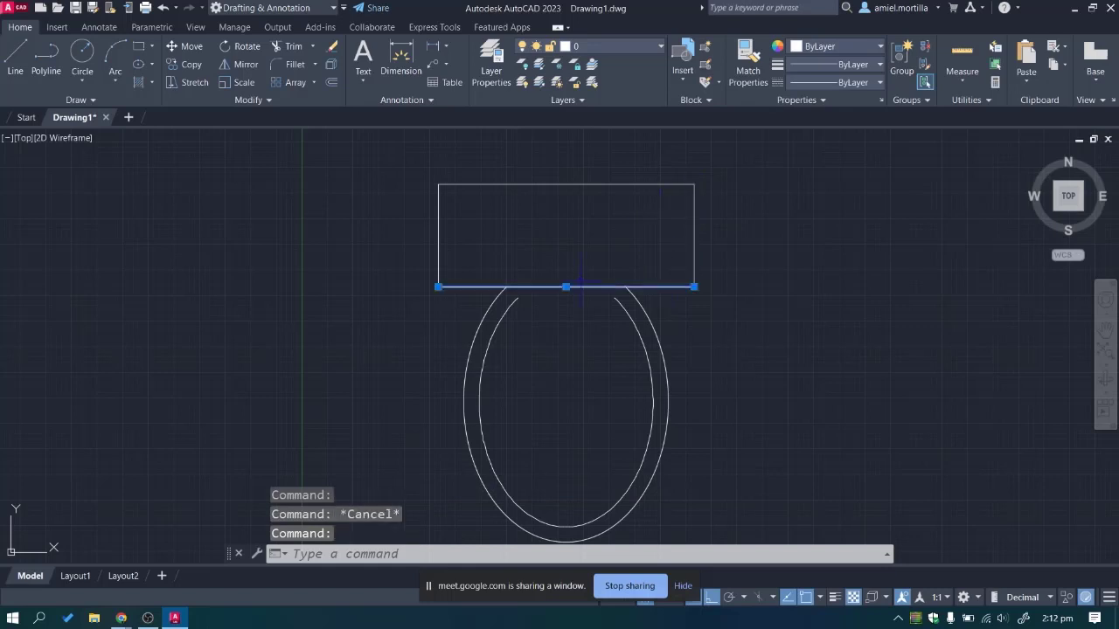
key("Escape")
left_click(438, 233)
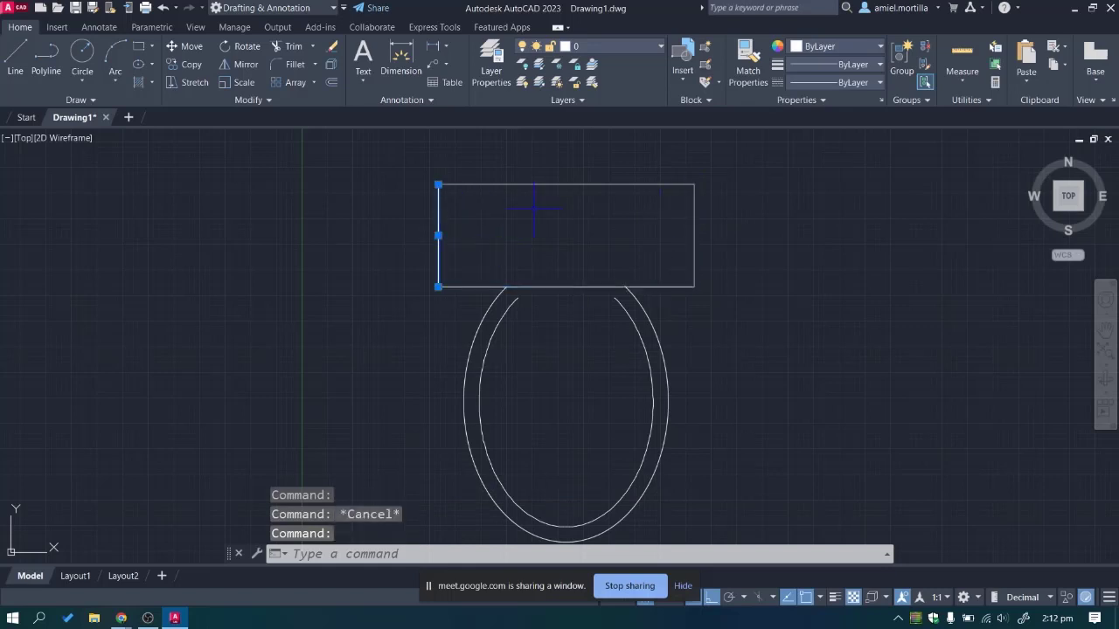
key("Escape")
left_click(549, 176)
left_click(574, 249)
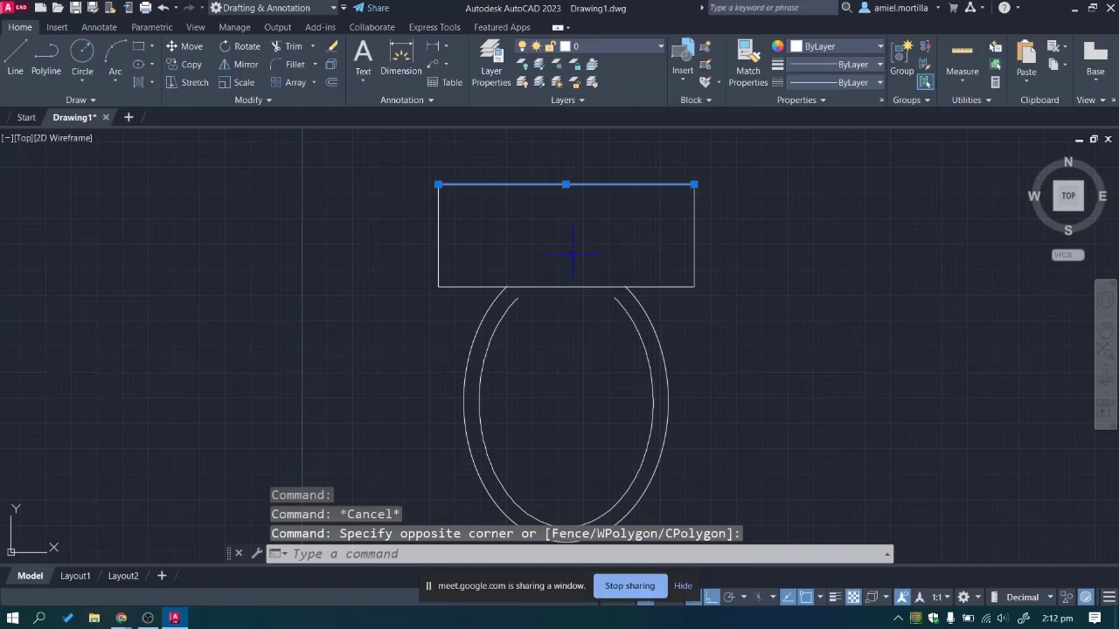
key("Escape")
Undo the explosion of the rectangle.
type("z")
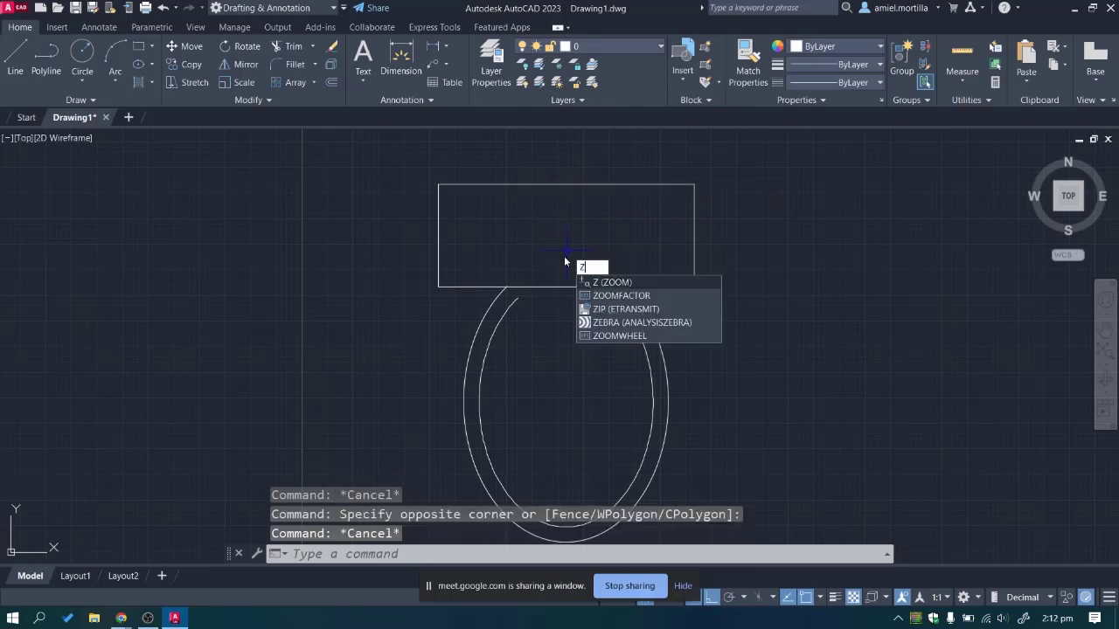
key("Escape")
key("ctrl+z")
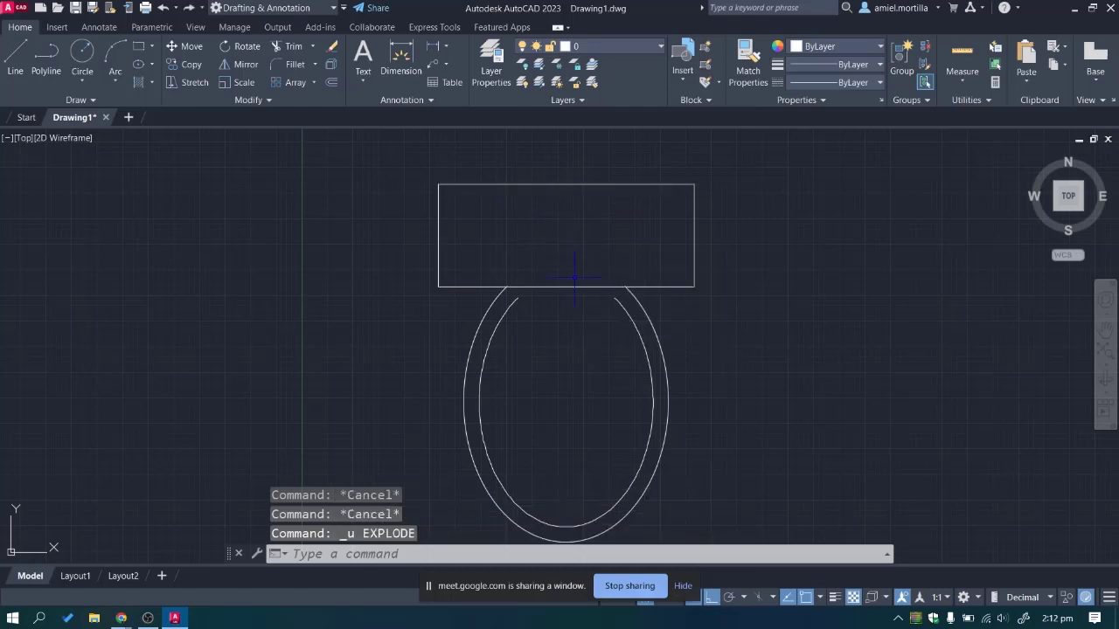
Check by selection whether the rectangle is one joined object again, and clear the selection.
left_click(575, 277)
left_click(527, 293)
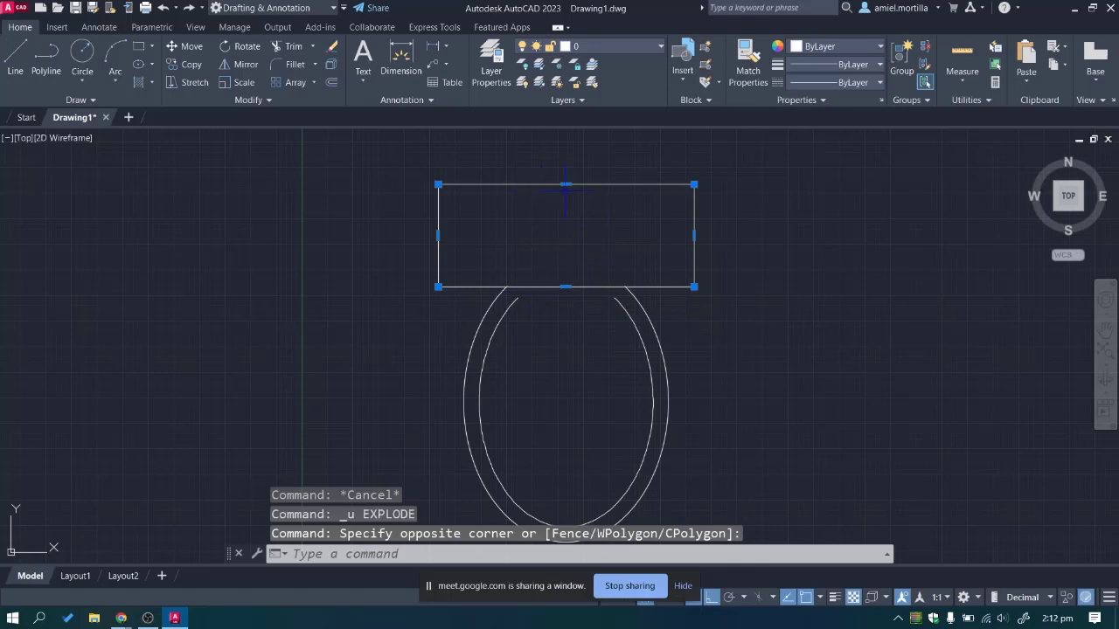
key("Escape")
right_click(571, 223)
key("Escape")
key("Escape")
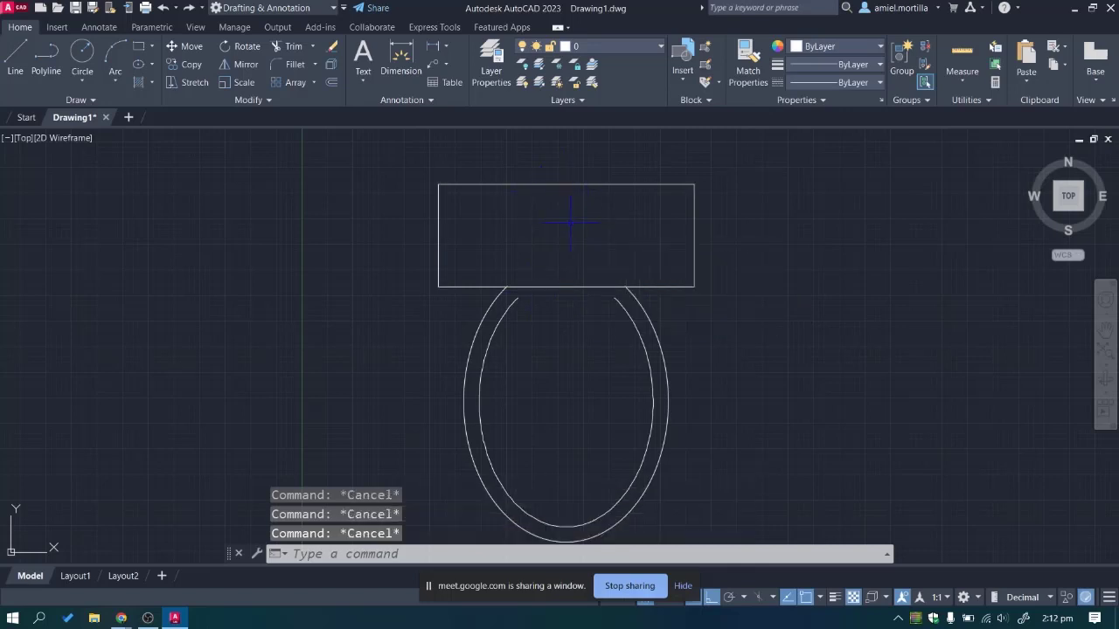
Offset the whole rectangle outward by 50 and undo that offset.
type("of")
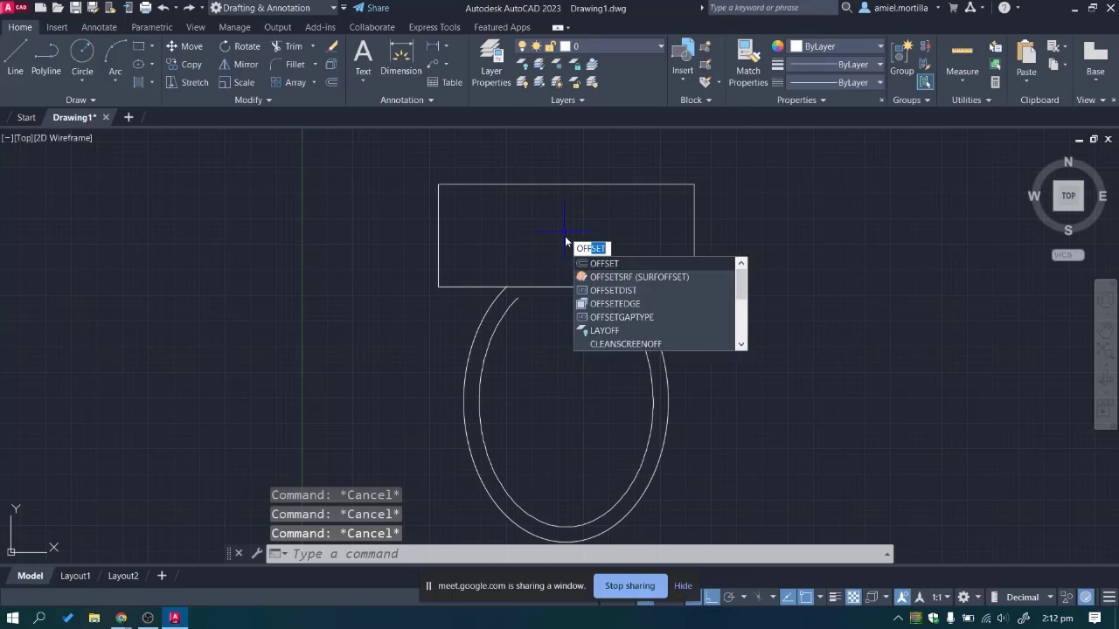
key("Return")
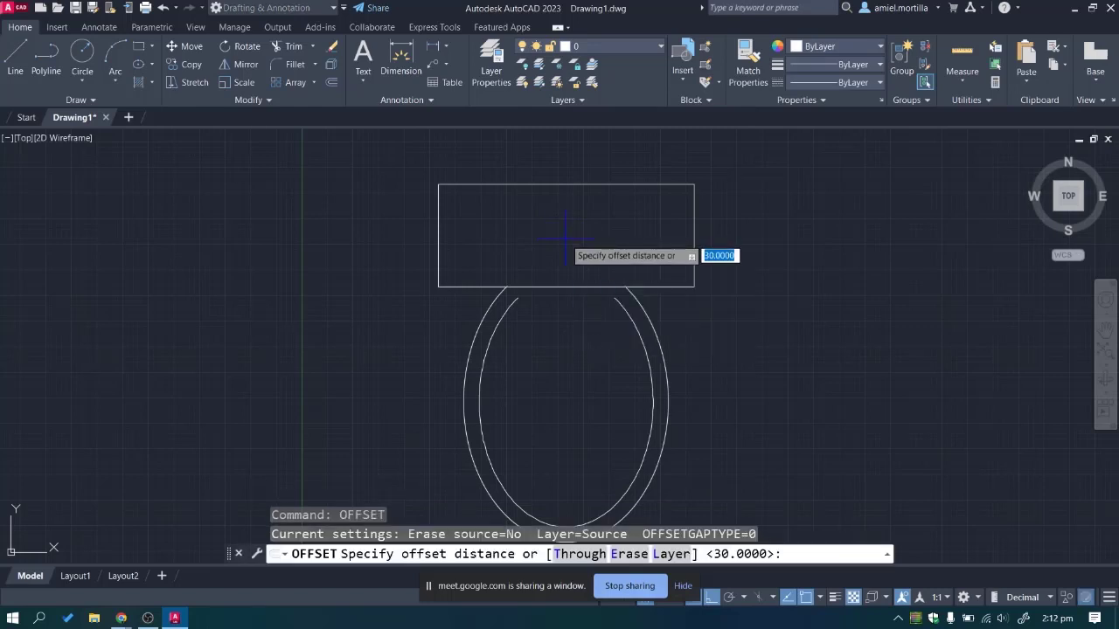
type("50")
key("Return")
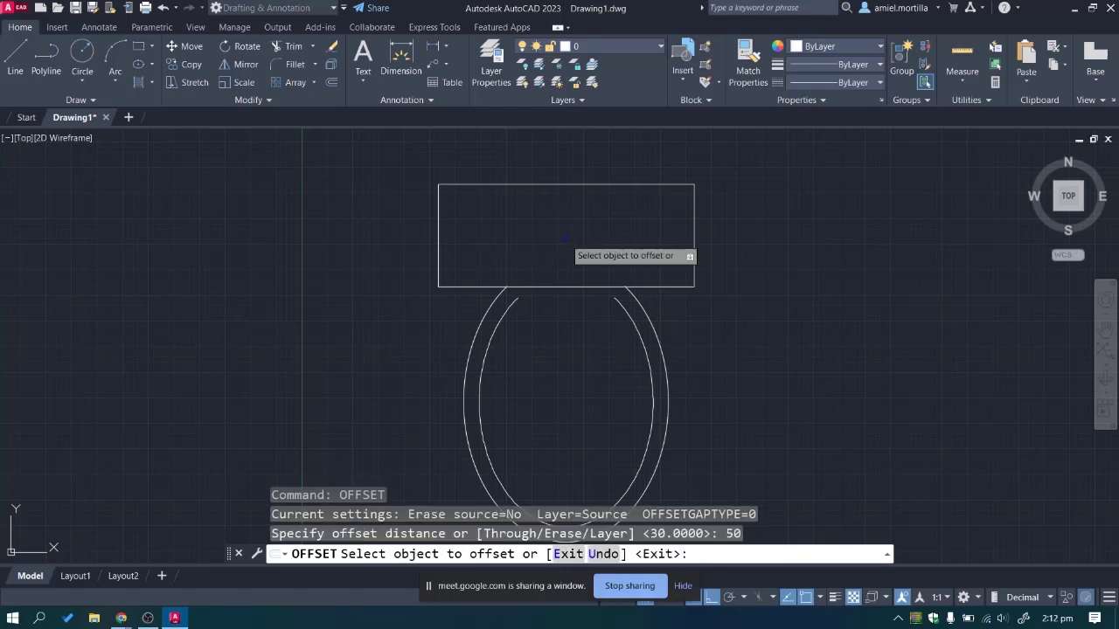
left_click(566, 285)
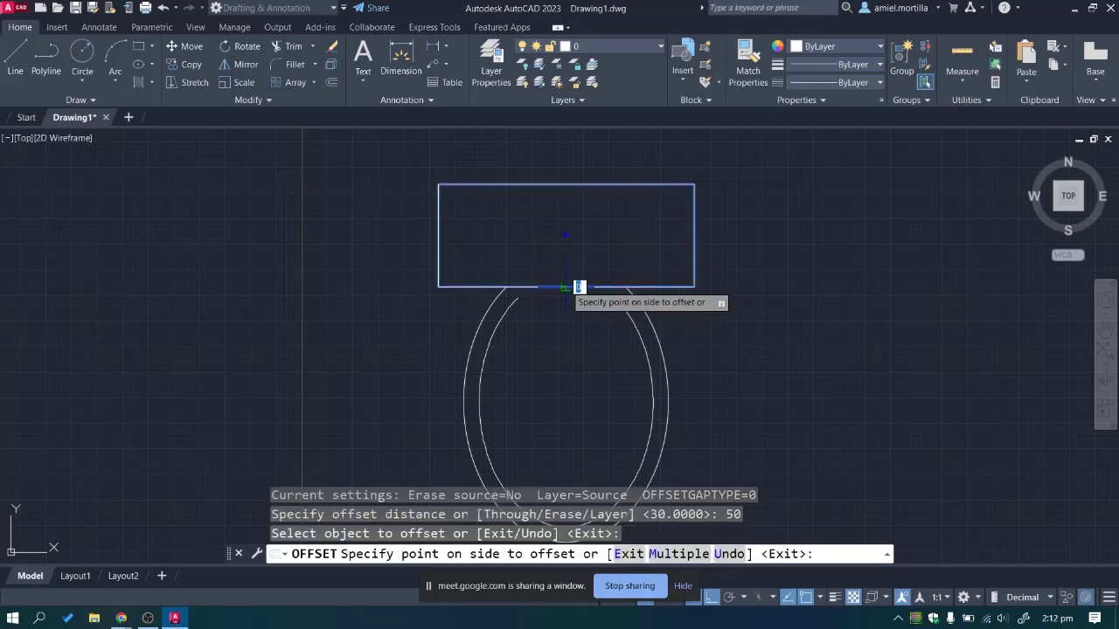
left_click(572, 369)
key("Escape")
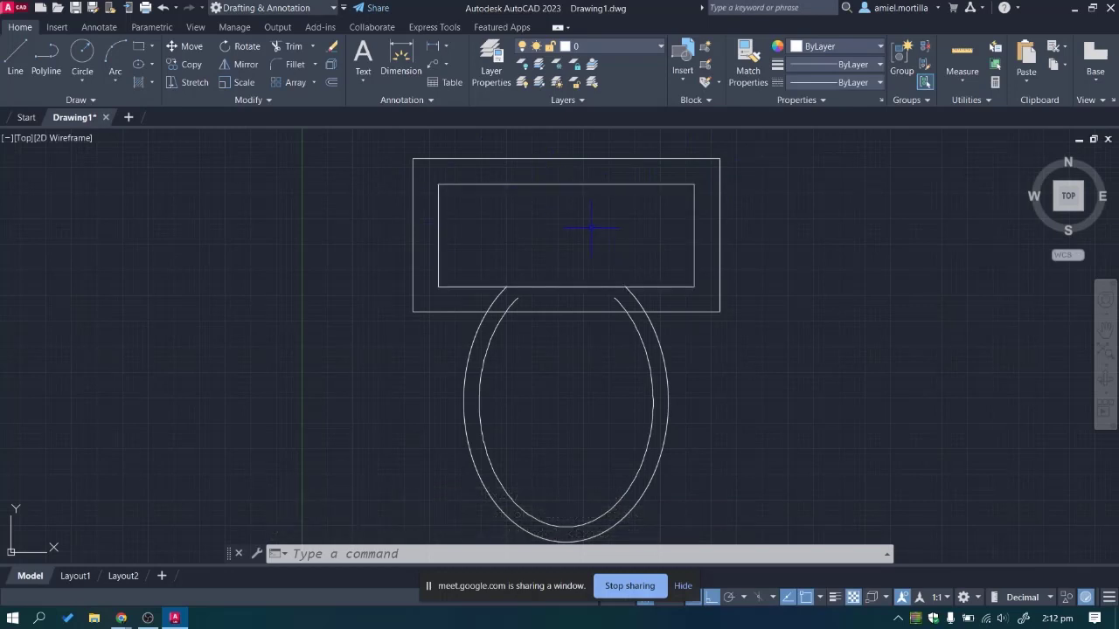
key("ctrl+z")
Explode the rectangle above the ellipse into individual lines.
left_click(571, 306)
left_click(540, 237)
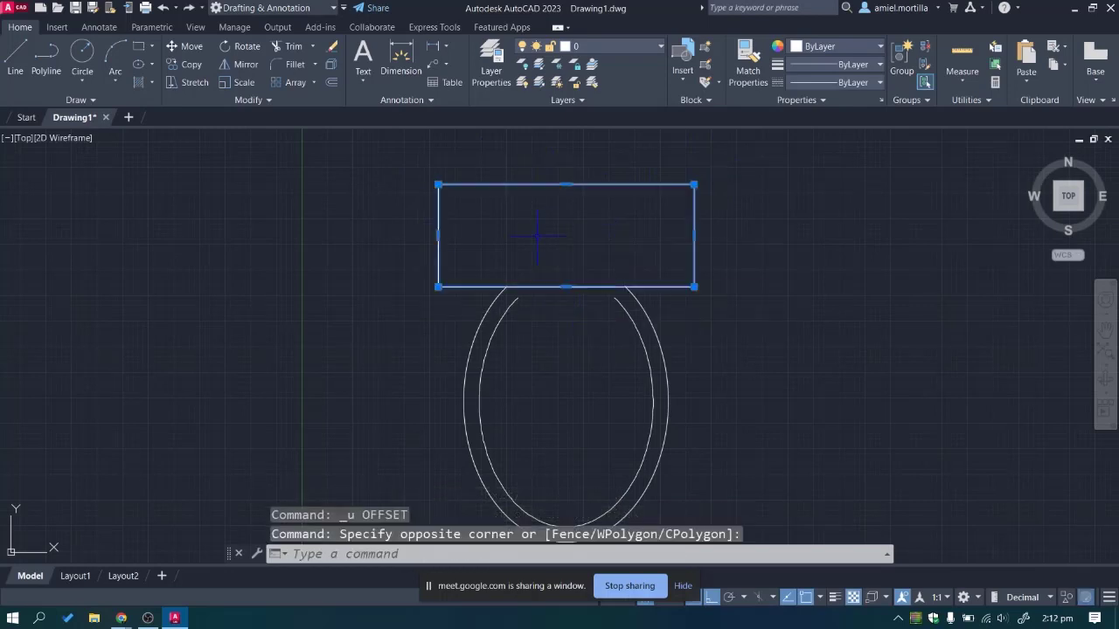
type("ex")
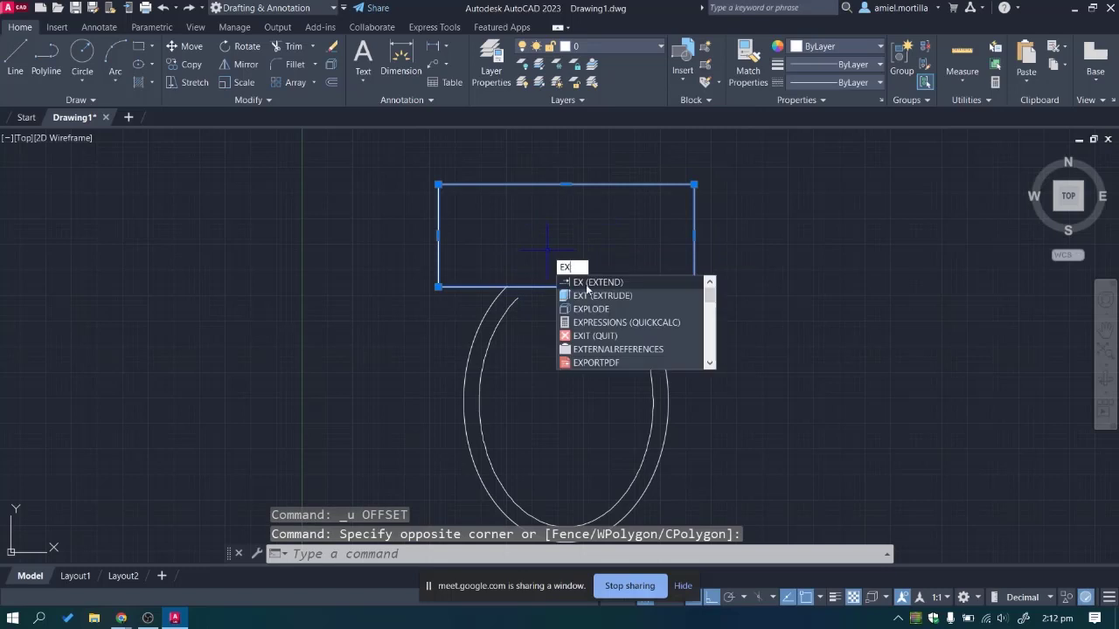
key("Return")
Offset only the exploded rectangle's lower edge by 50 downward, across the tops of the ellipse arcs.
left_click(583, 287)
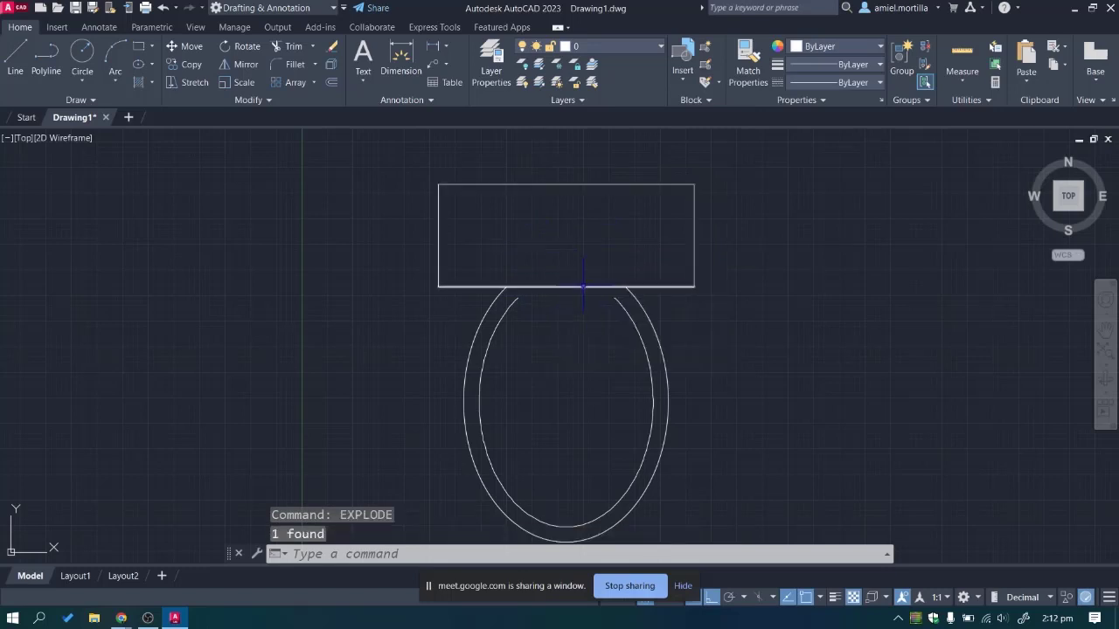
type("o")
key("Return")
key("Return")
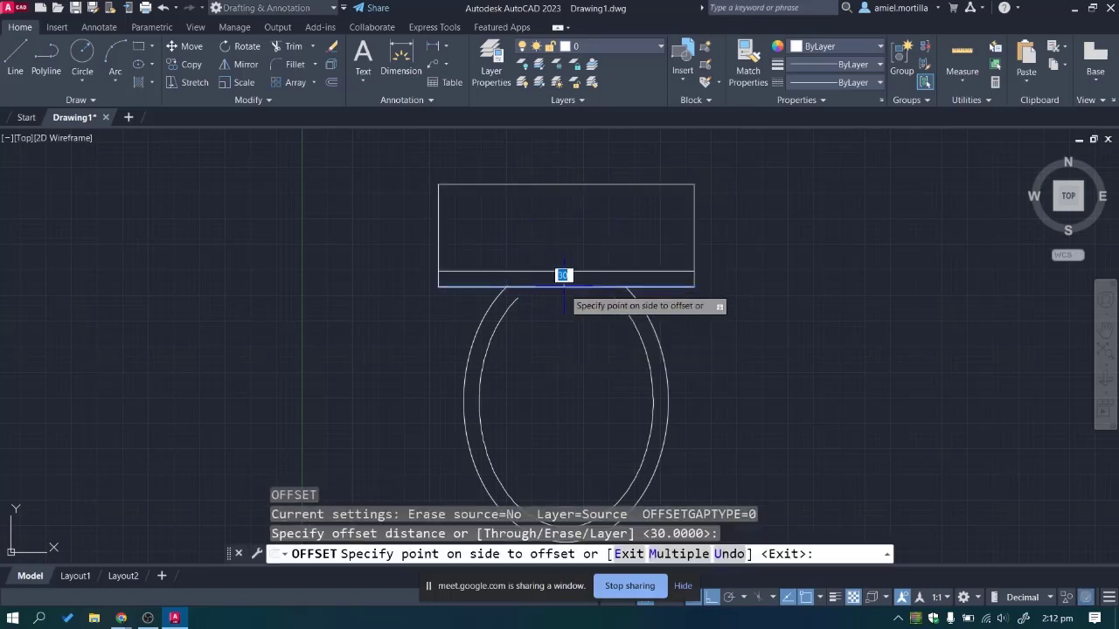
type("50")
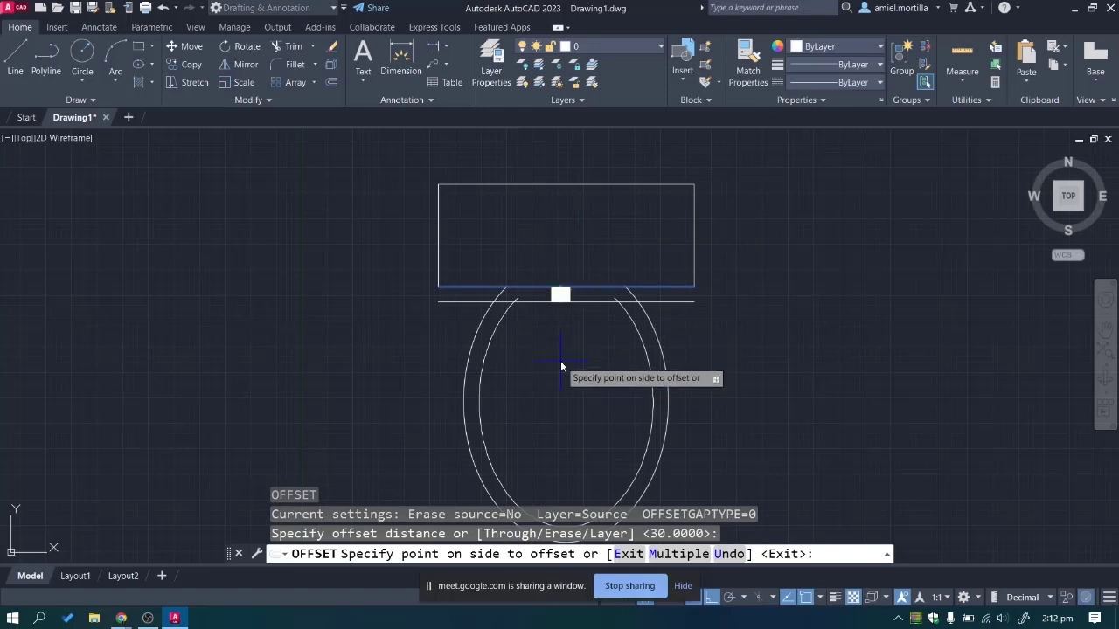
key("Return")
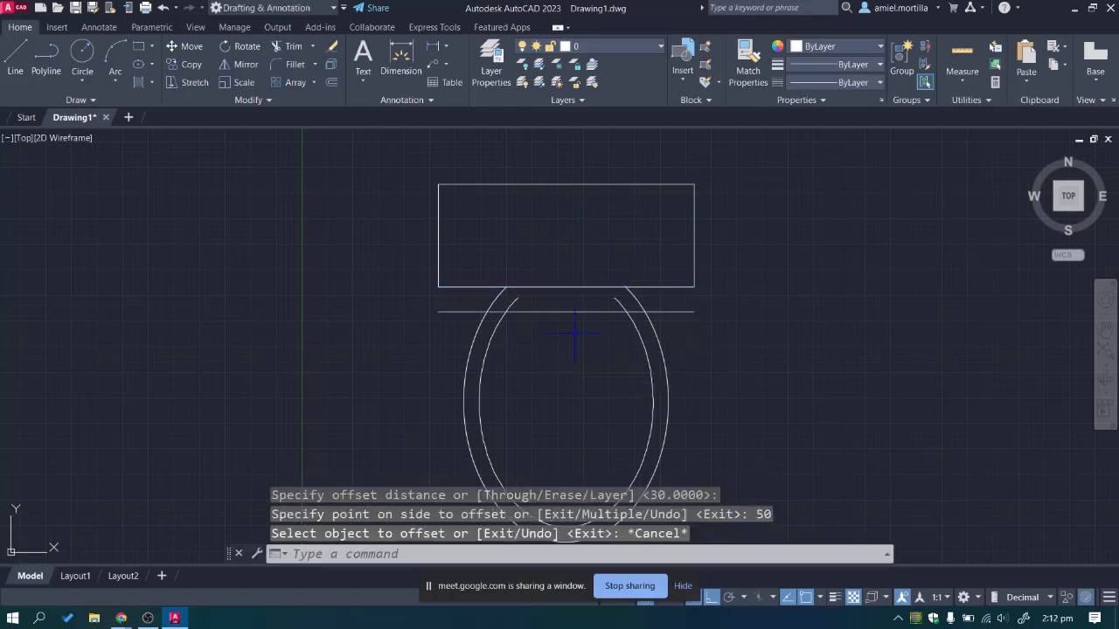
key("Escape")
Check by selection whether the rectangle's lower edge is a separate line, and clear the selection.
middle_click_drag(567, 350, 535, 354)
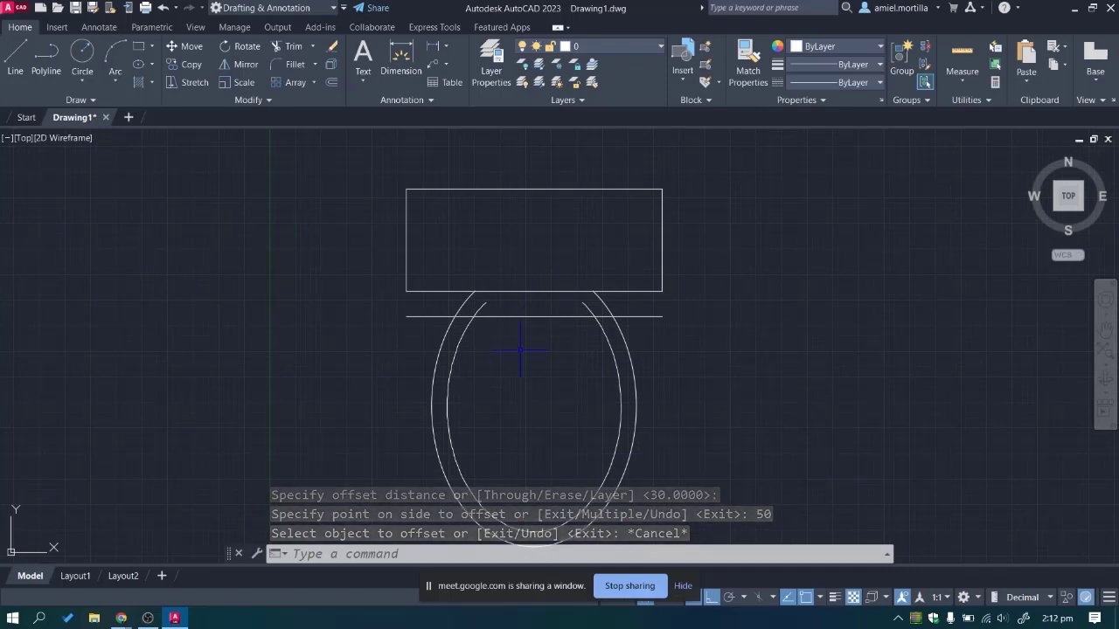
scroll(482, 305, "up", 1)
left_click(493, 289)
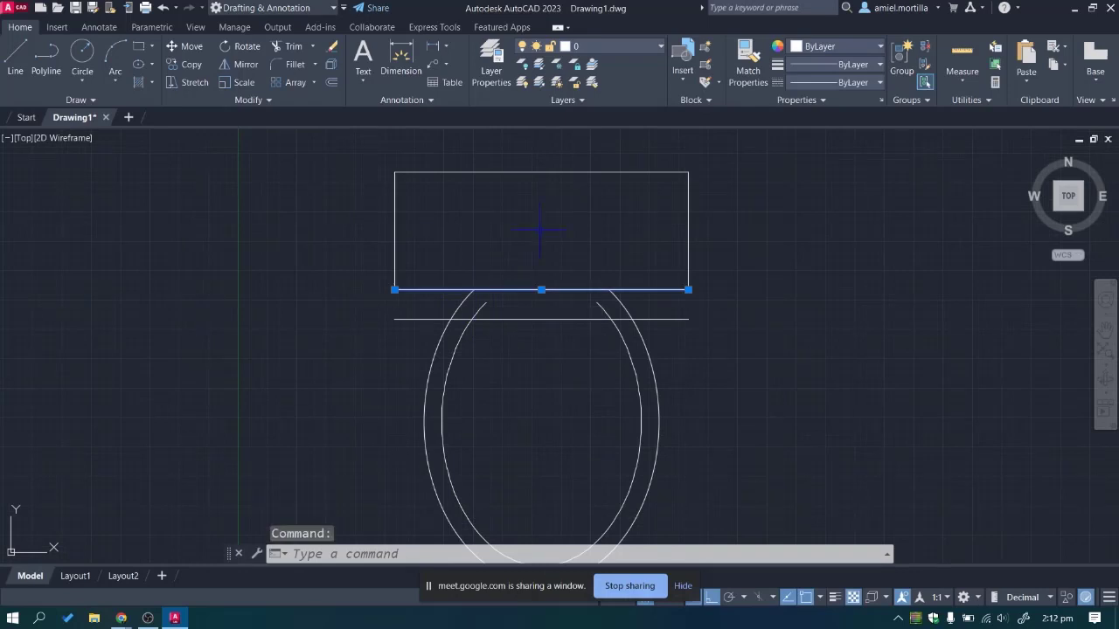
key("Escape")
Join the rectangle's four edges into a single polyline and check the result by selecting it.
left_click(375, 153)
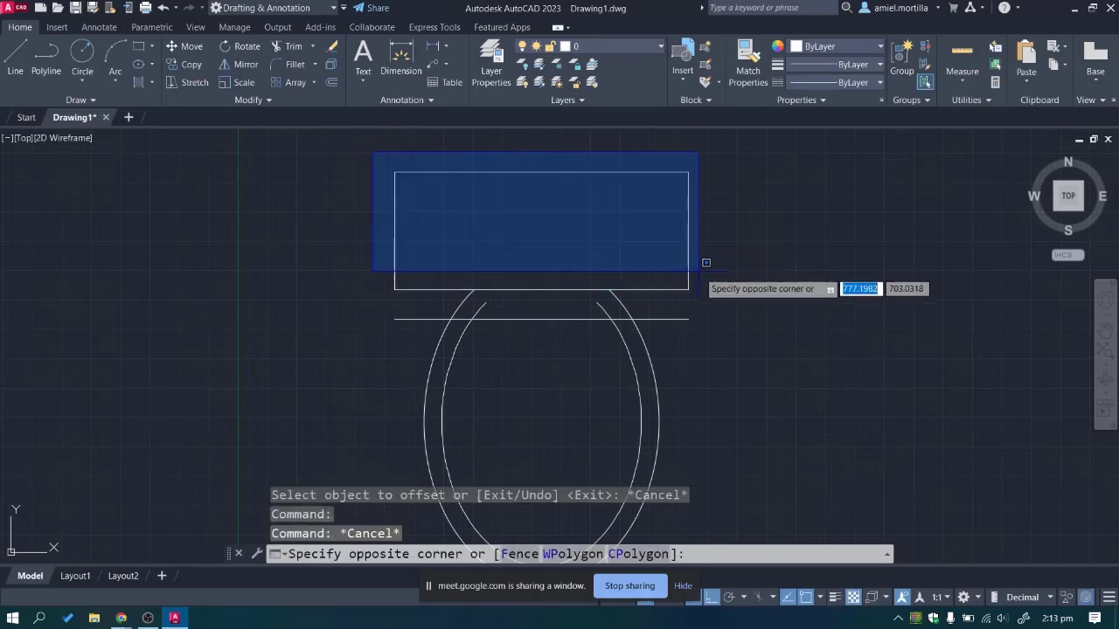
left_click(708, 298)
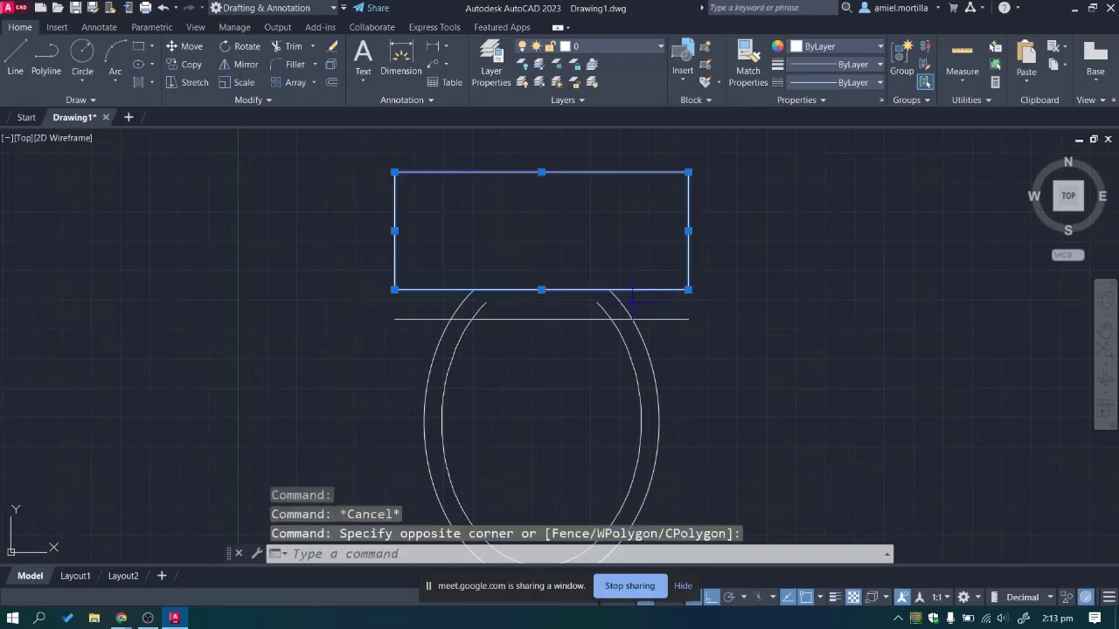
type("j")
key("Return")
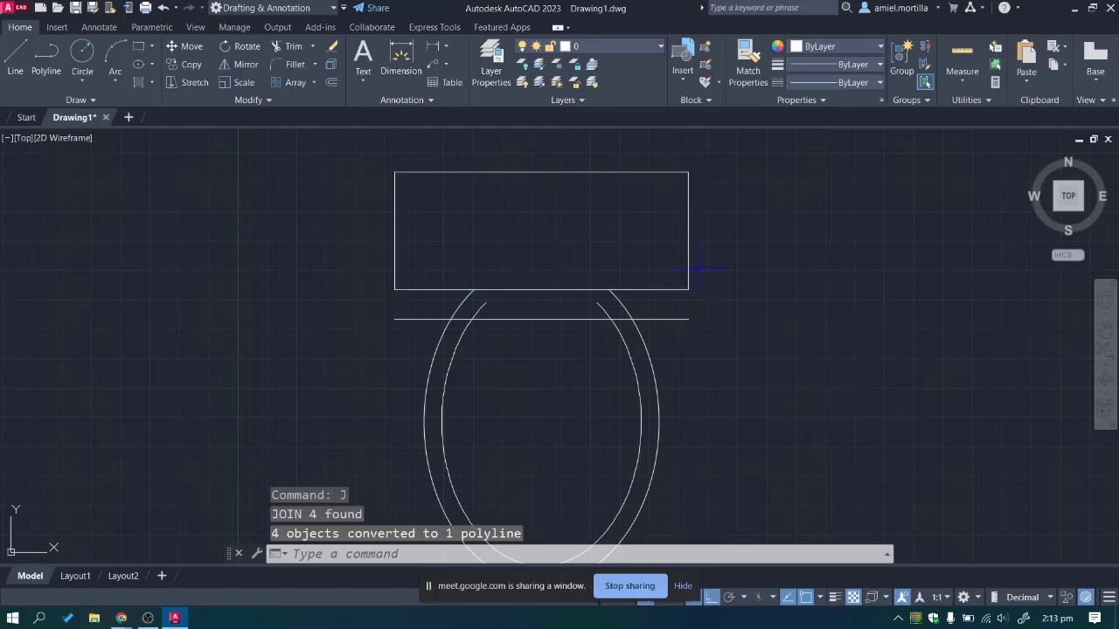
left_click(688, 251)
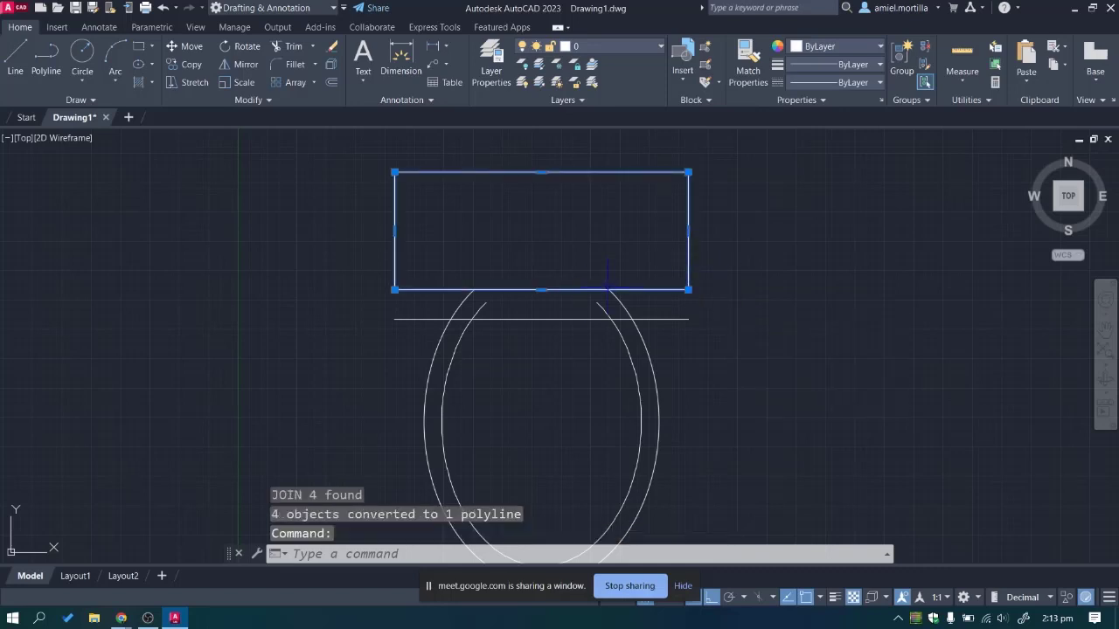
key("Escape")
key("Escape")
key("Escape")
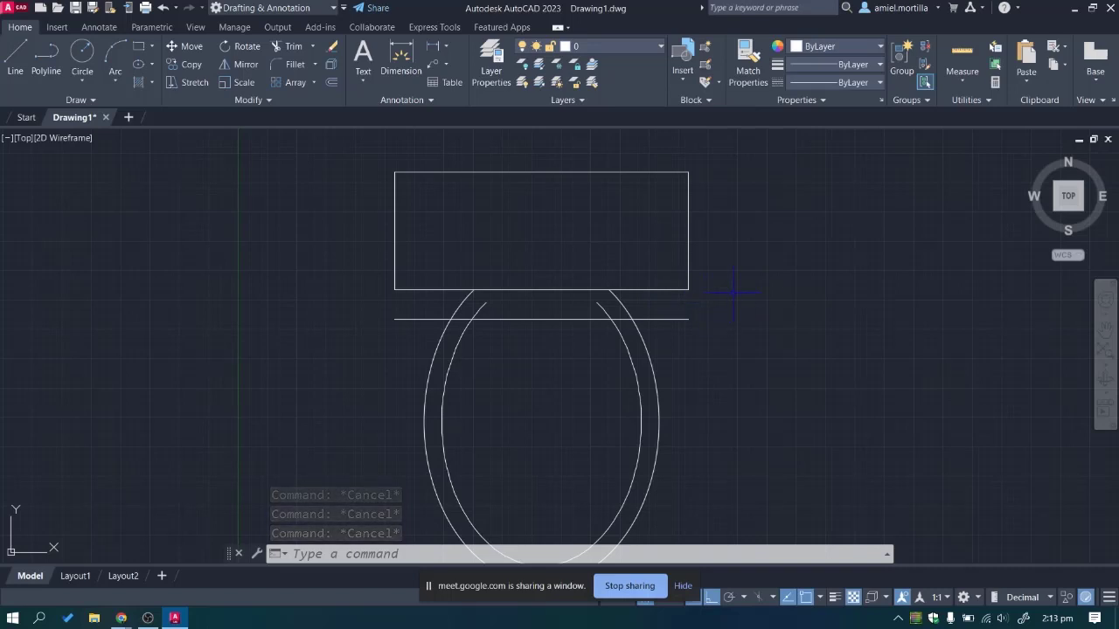
Fillet the left corner between the inner ellipse arc and the offset line with a radius of 50.
type("F")
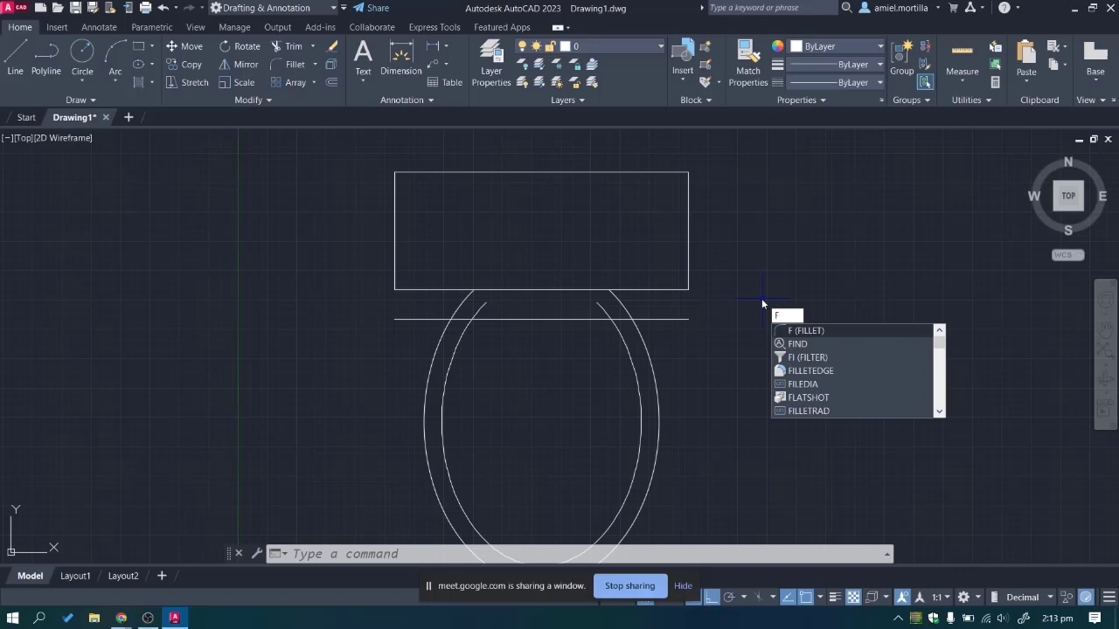
key("Return")
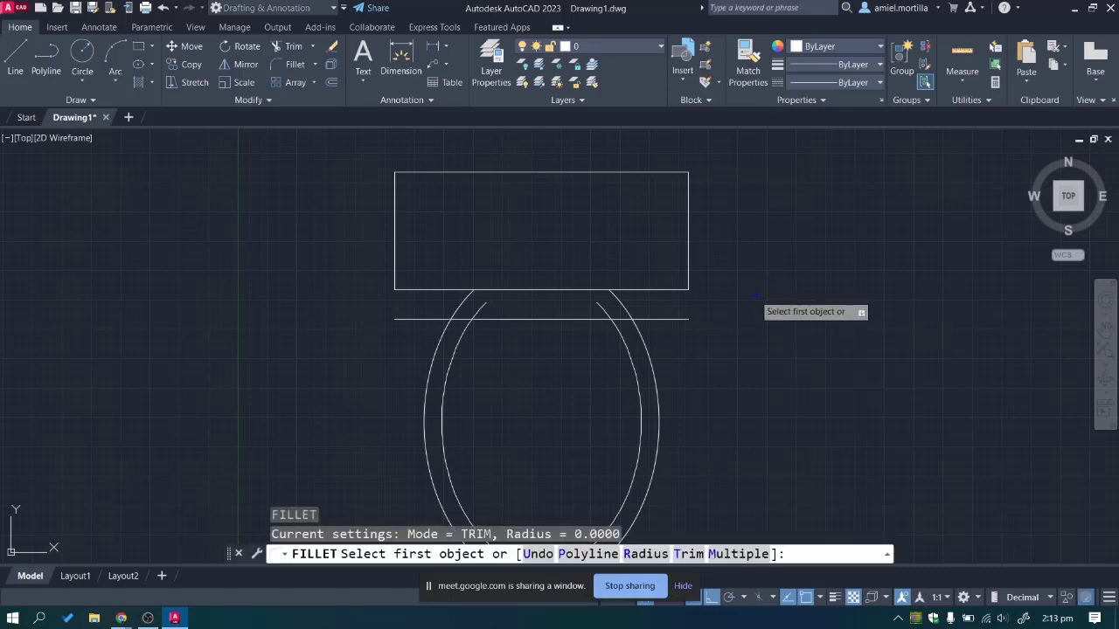
scroll(636, 329, "up", 5)
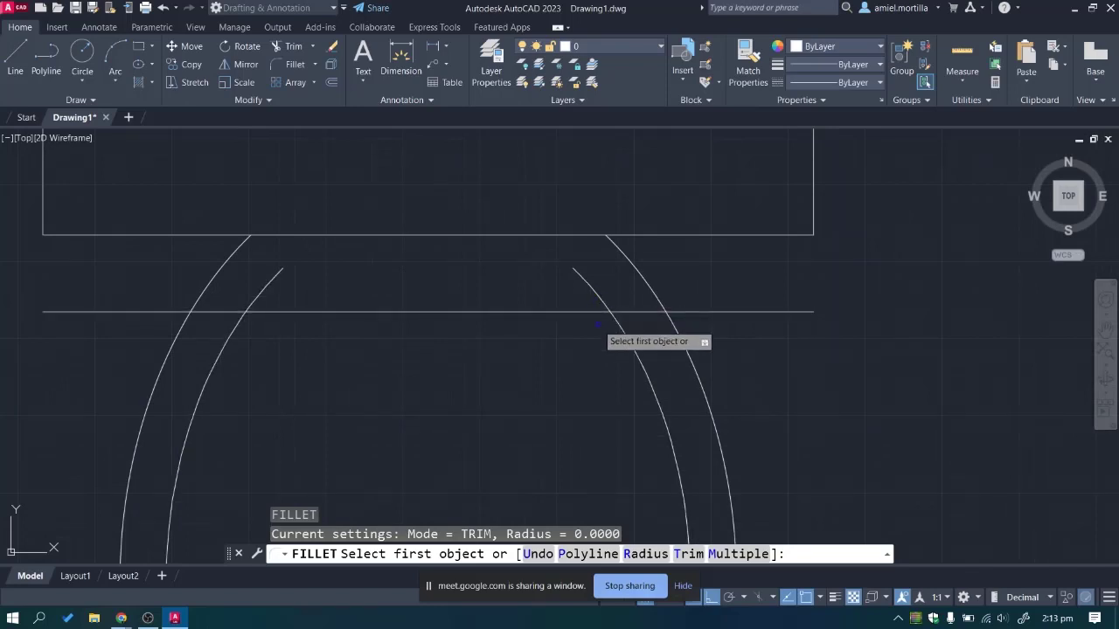
type("r")
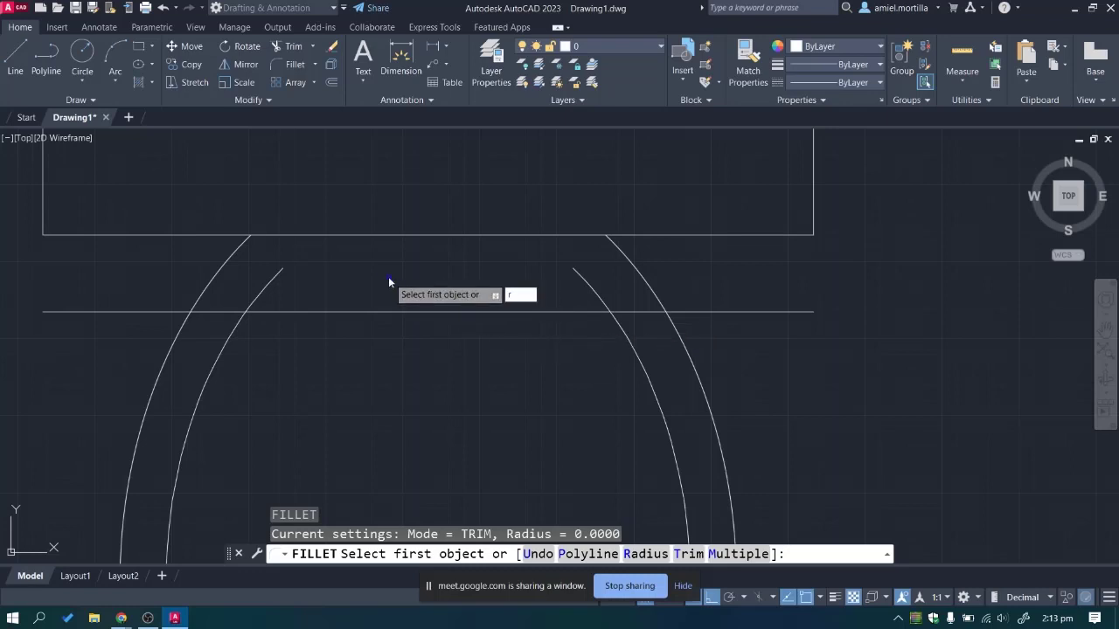
key("Return")
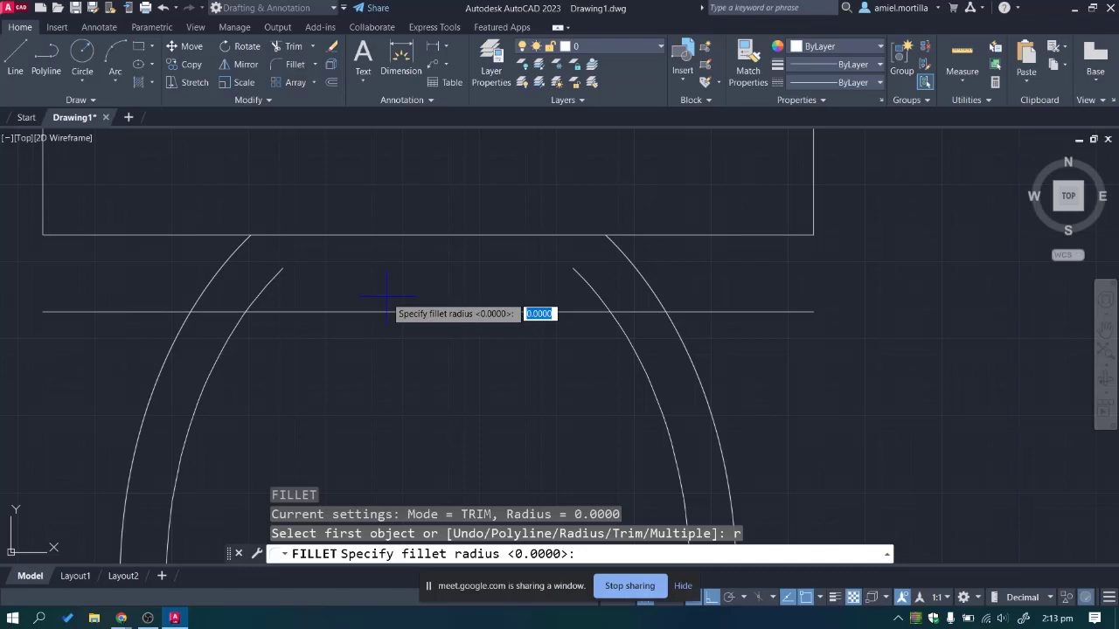
type("50")
key("Return")
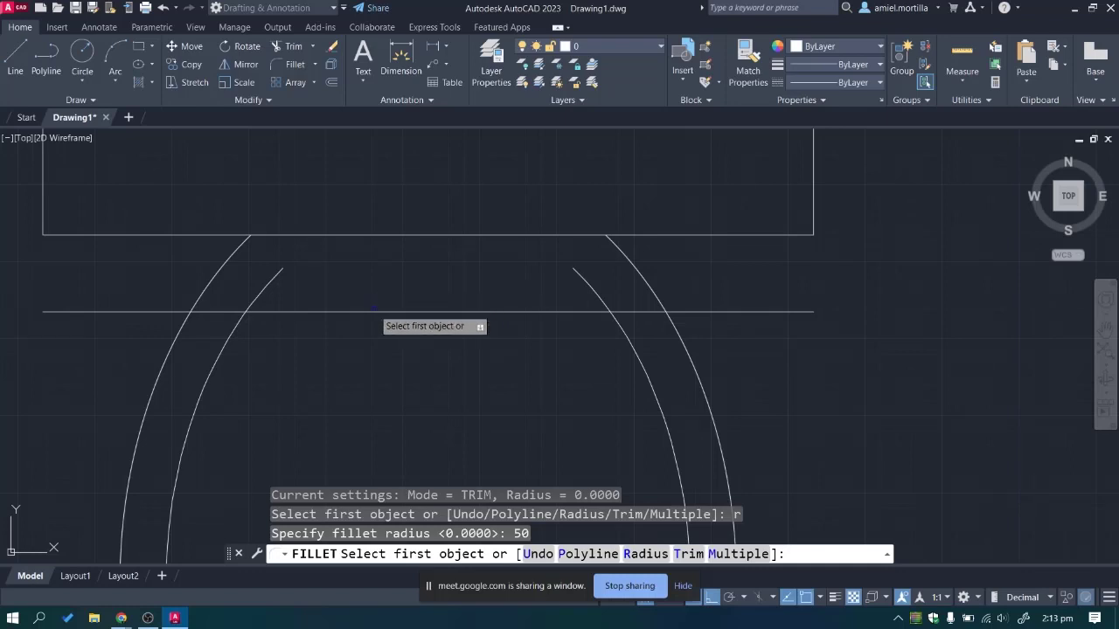
left_click(260, 315)
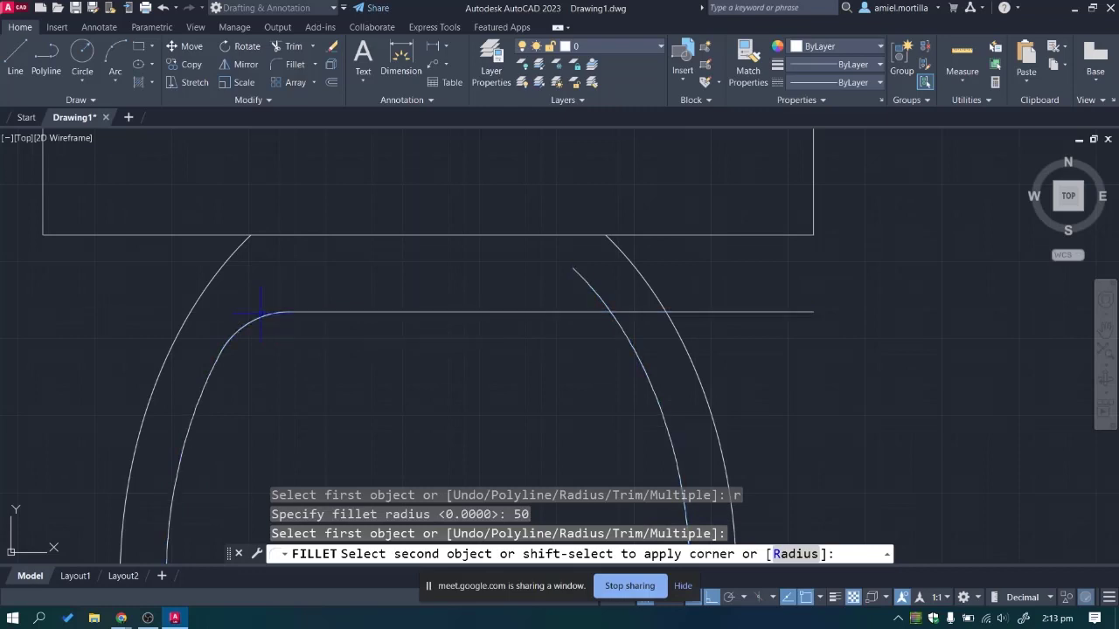
Fillet the right corner between the offset line and the inner ellipse arc with the same 50 radius.
key("Return")
left_click(582, 311)
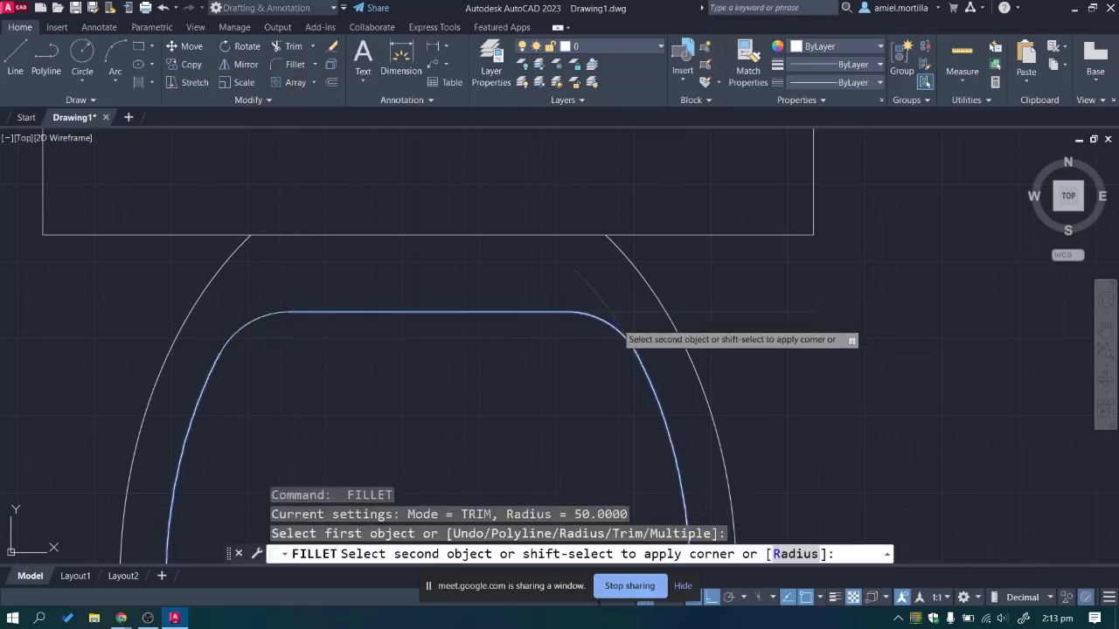
left_click(621, 325)
Undo both corner fillets between the offset line and the inner ellipse arc.
scroll(403, 278, "down", 3)
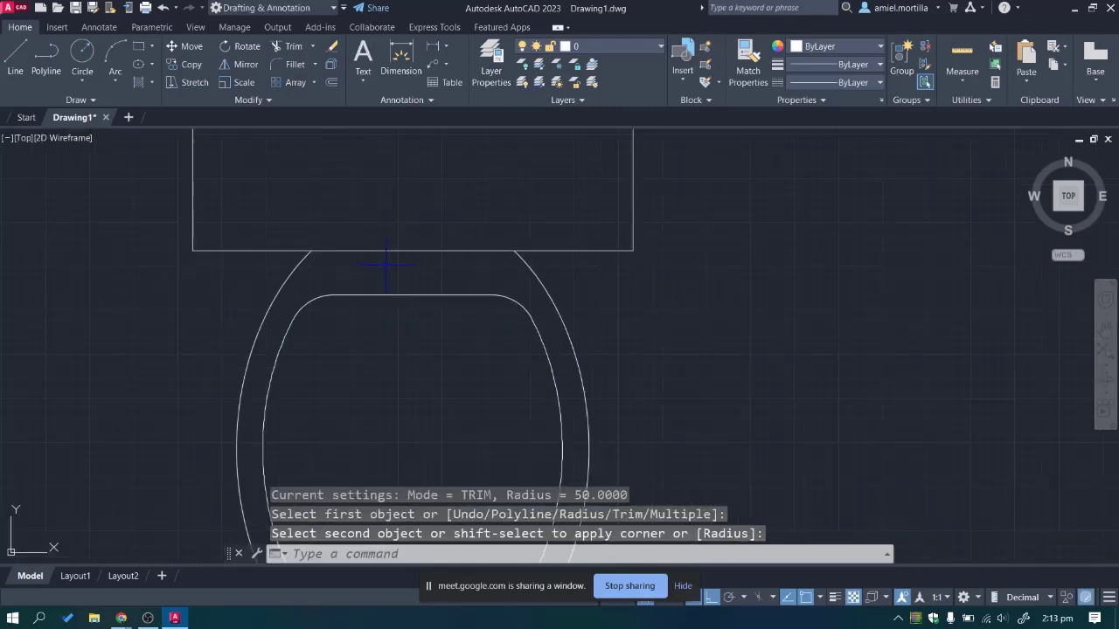
middle_click_drag(382, 262, 501, 261)
key("ctrl+z")
key("ctrl+z")
key("ctrl+z")
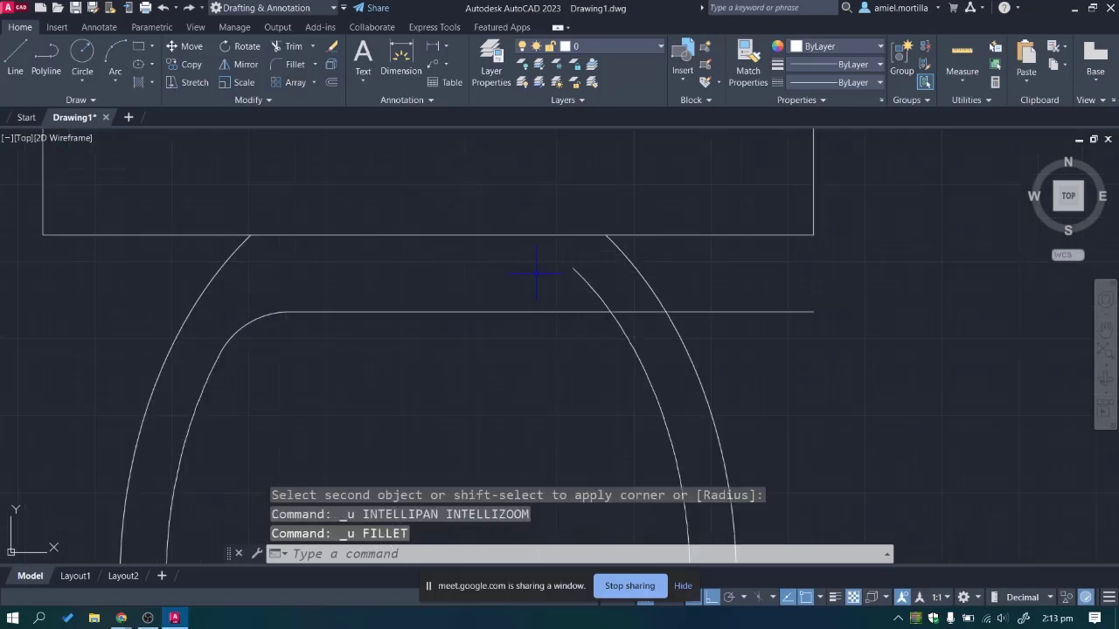
scroll(536, 277, "up", 5)
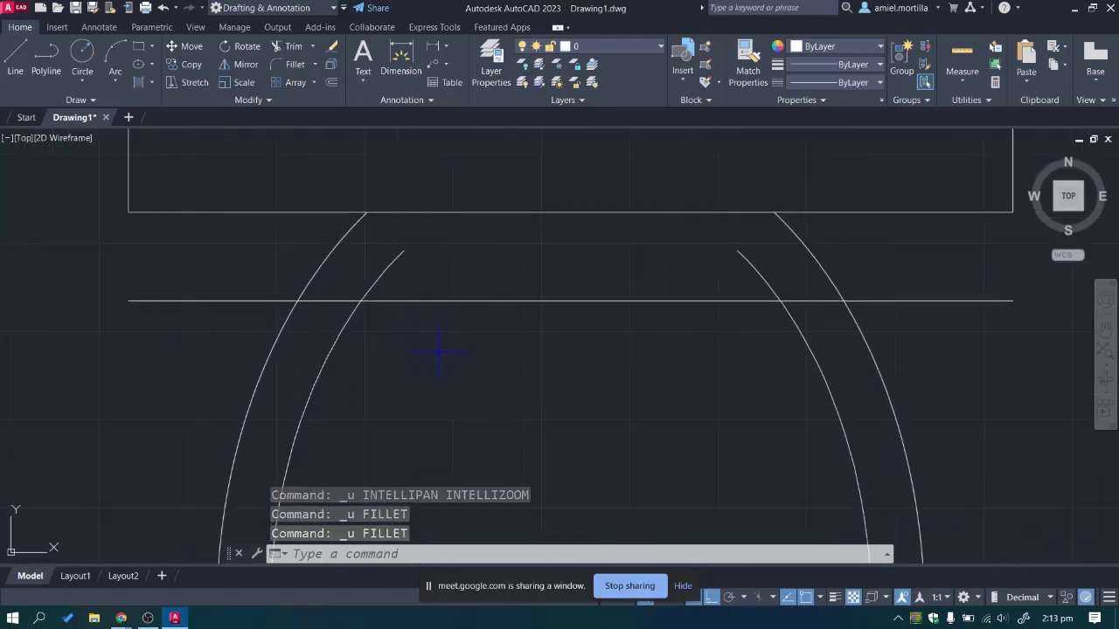
type("u")
key("Return")
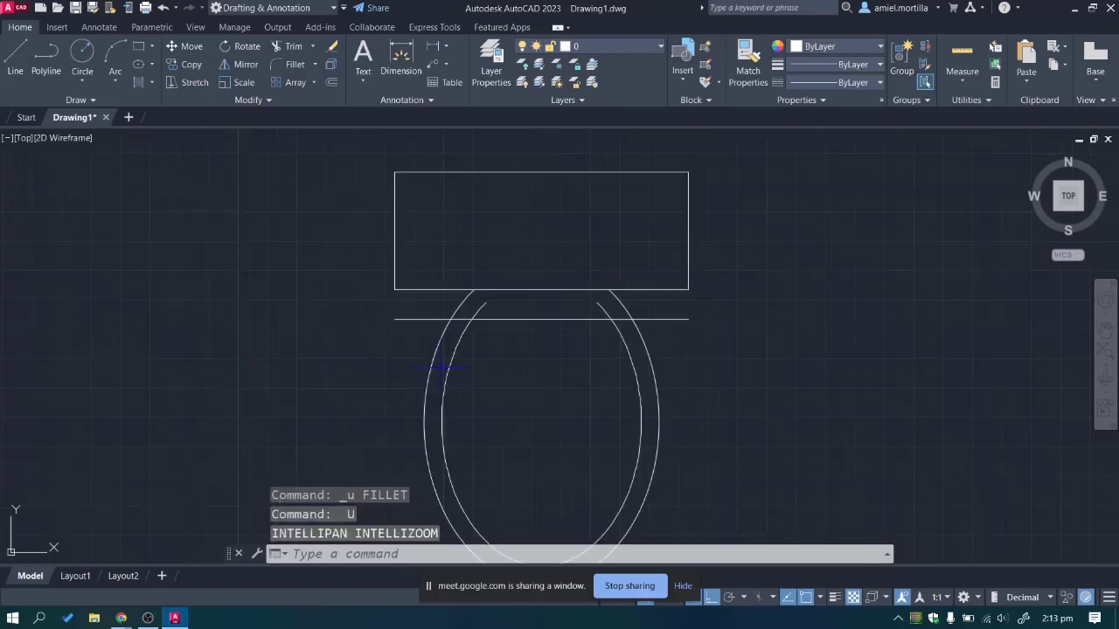
scroll(507, 348, "up", 4)
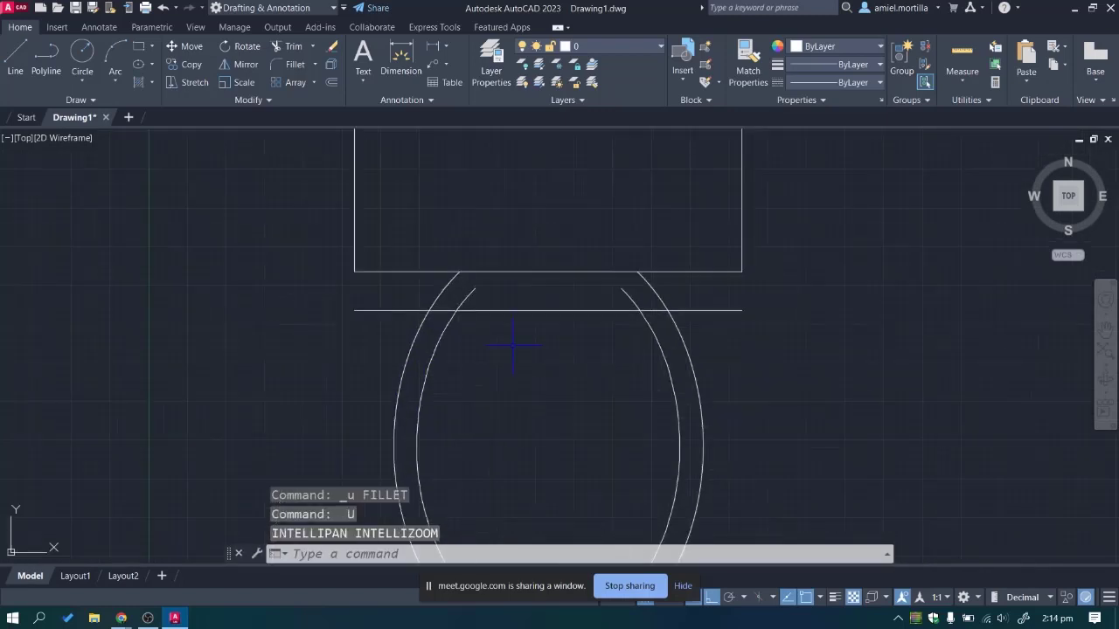
middle_click_drag(450, 346, 437, 346)
type("f")
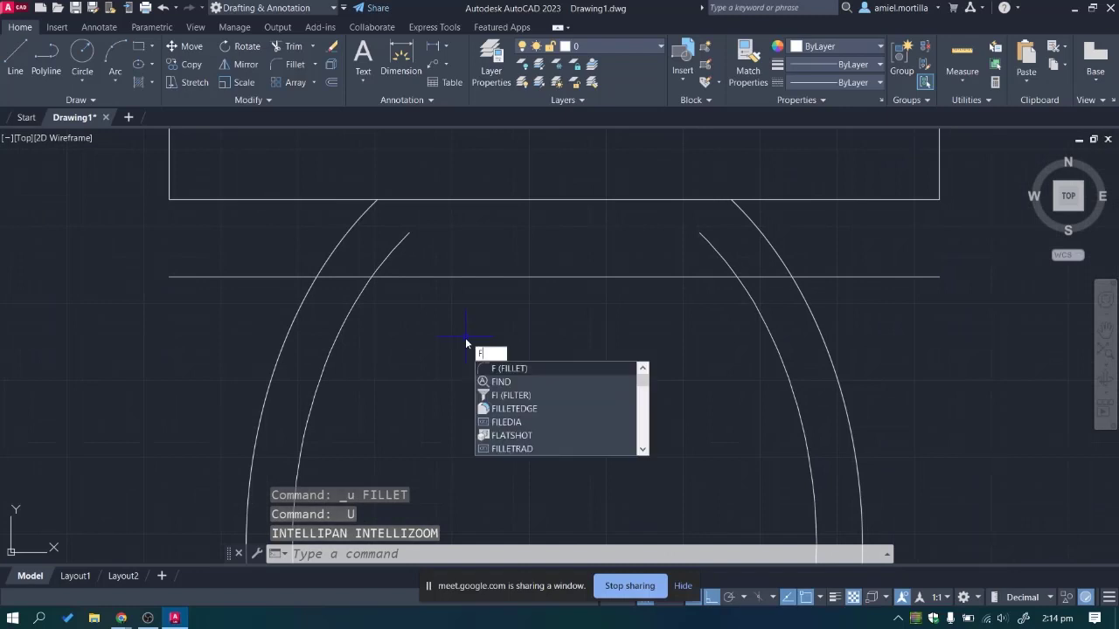
key("Return")
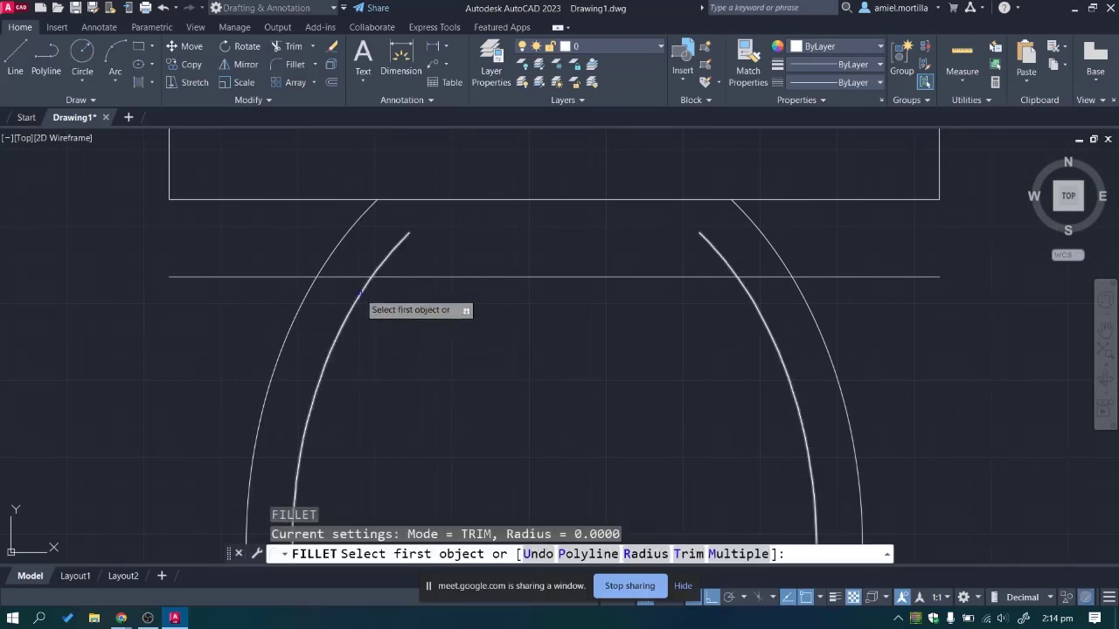
left_click(365, 298)
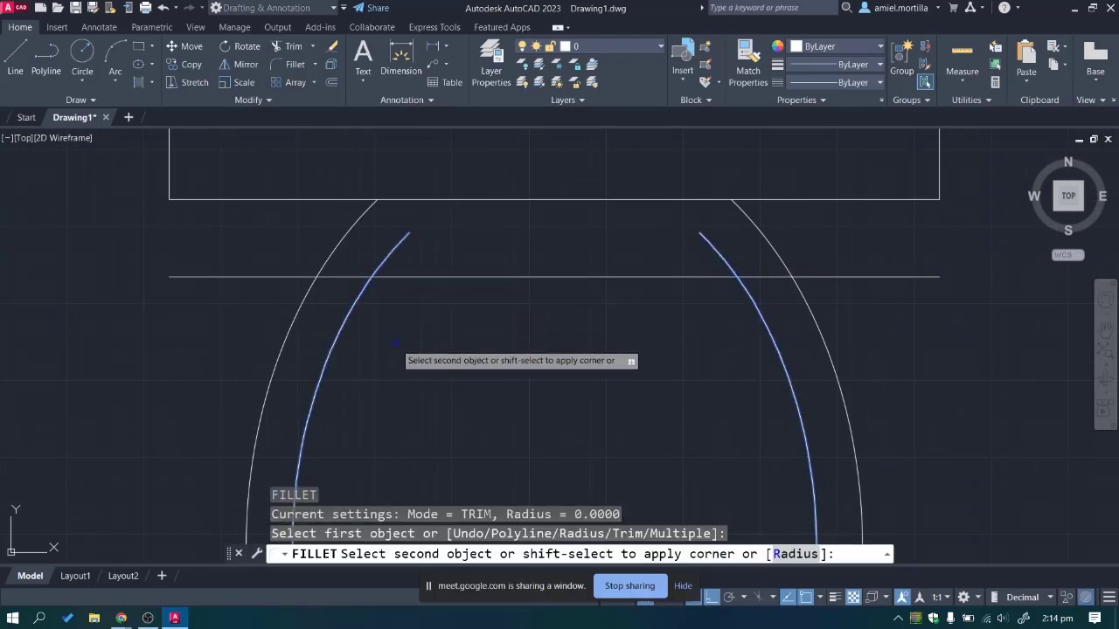
key("Escape")
Fillet the upper-left corner between the inner ellipse arc and the offset line with a radius of 50.
type("f")
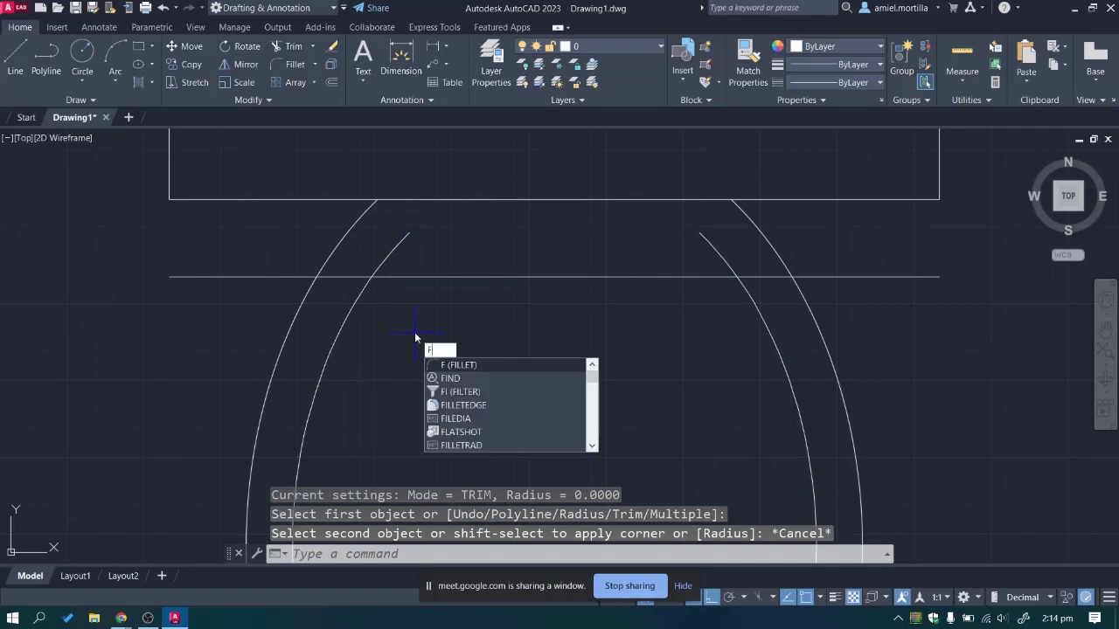
key("Return")
type("r")
key("Return")
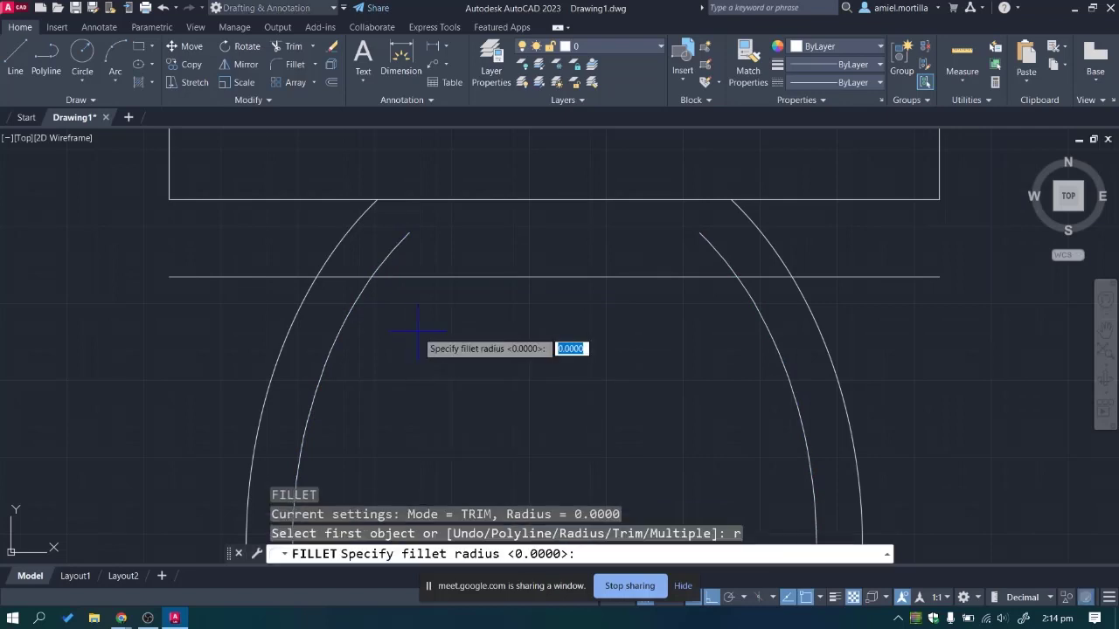
type("50")
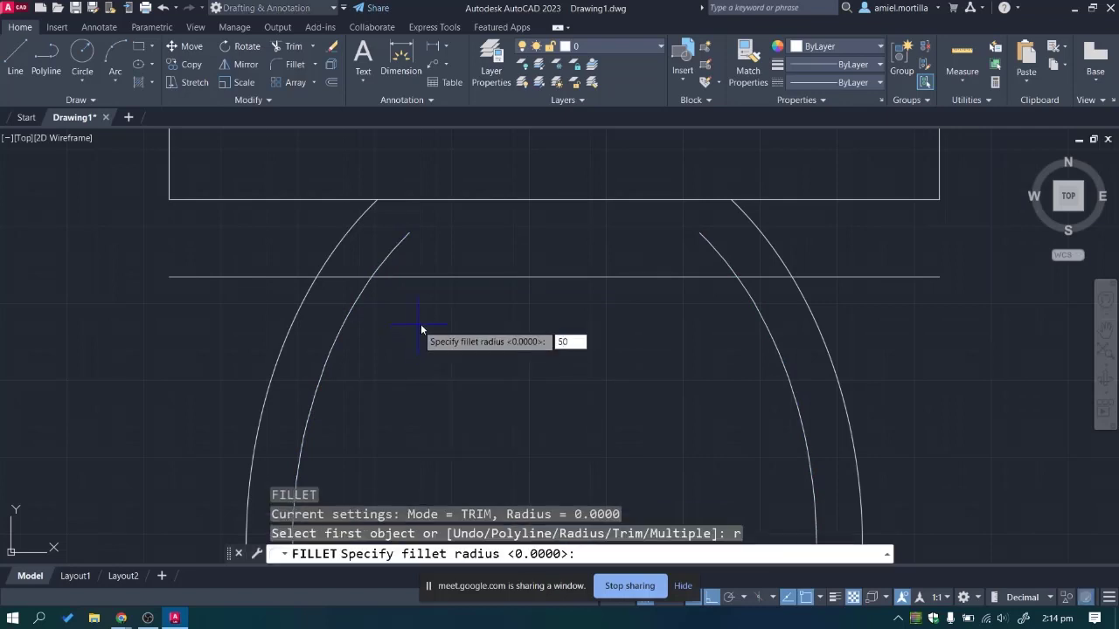
key("Return")
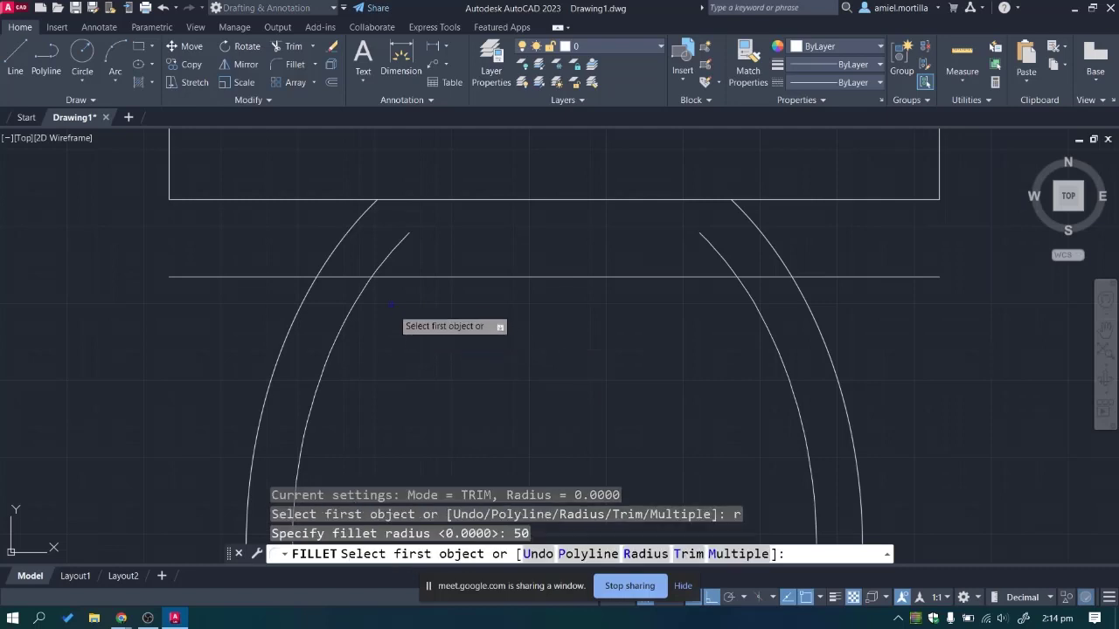
left_click(361, 294)
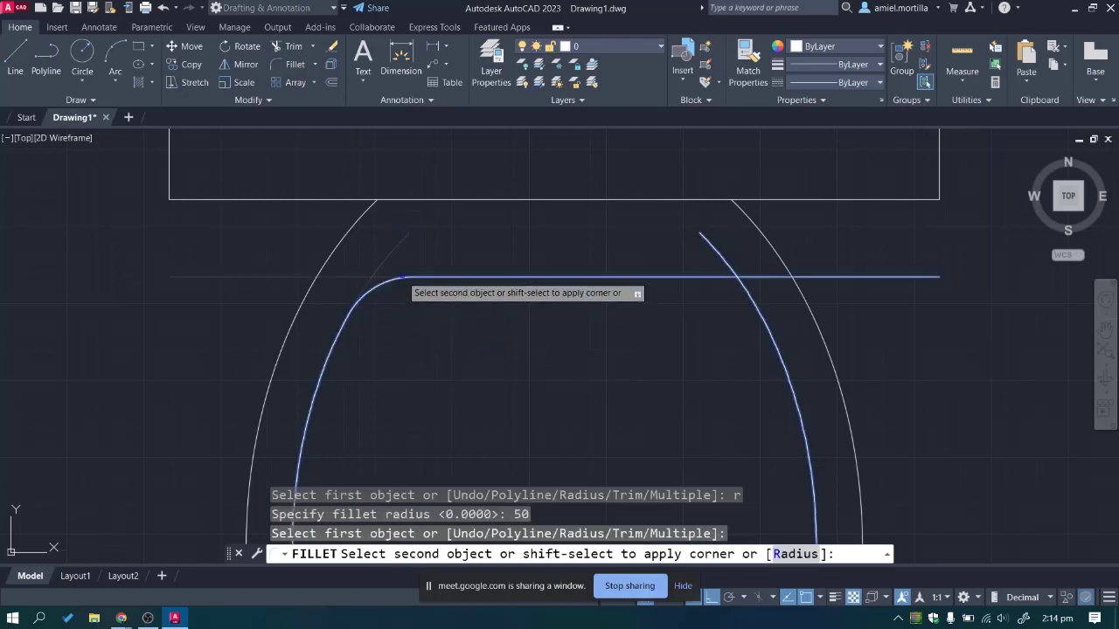
left_click(406, 277)
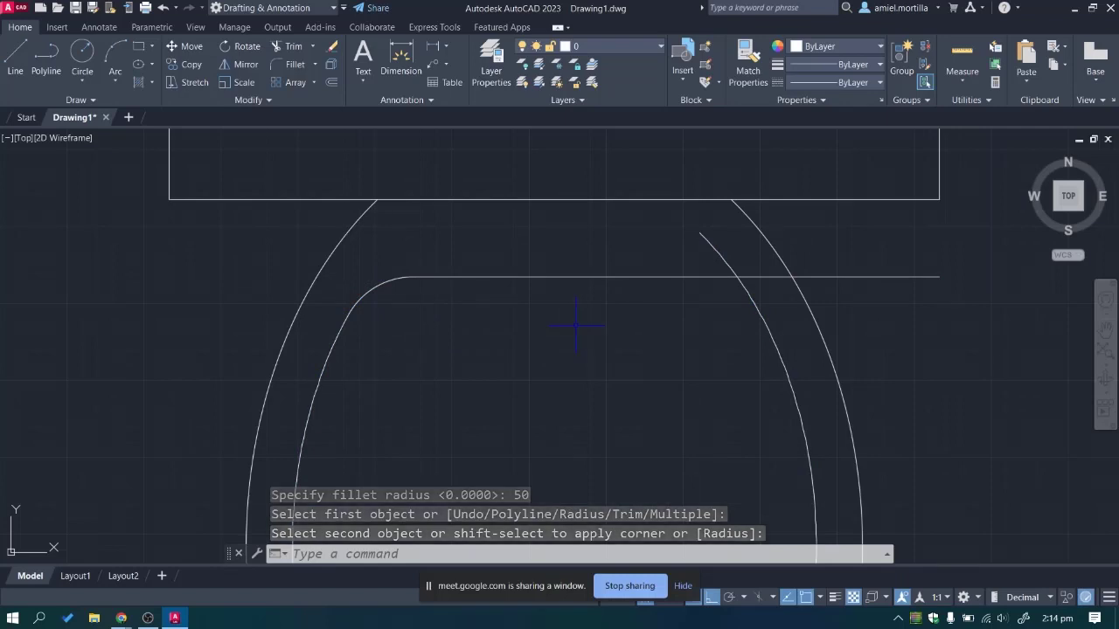
Fillet the upper-right corner between the offset line and the inner ellipse arc with the same radius of 50.
key("Return")
left_click(704, 277)
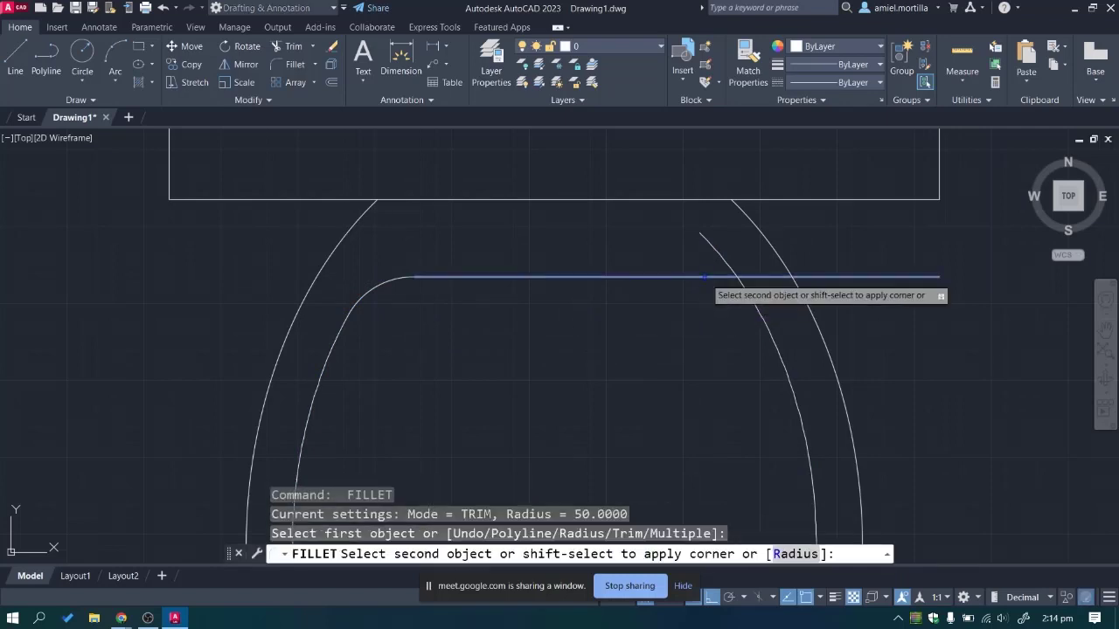
left_click(759, 306)
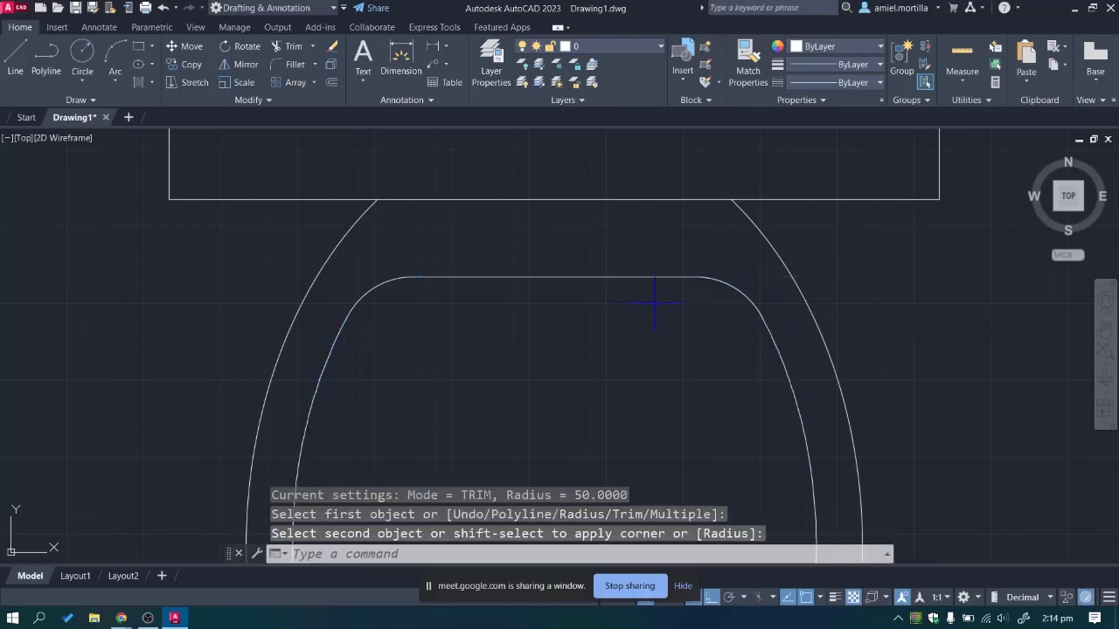
scroll(322, 302, "down", 6)
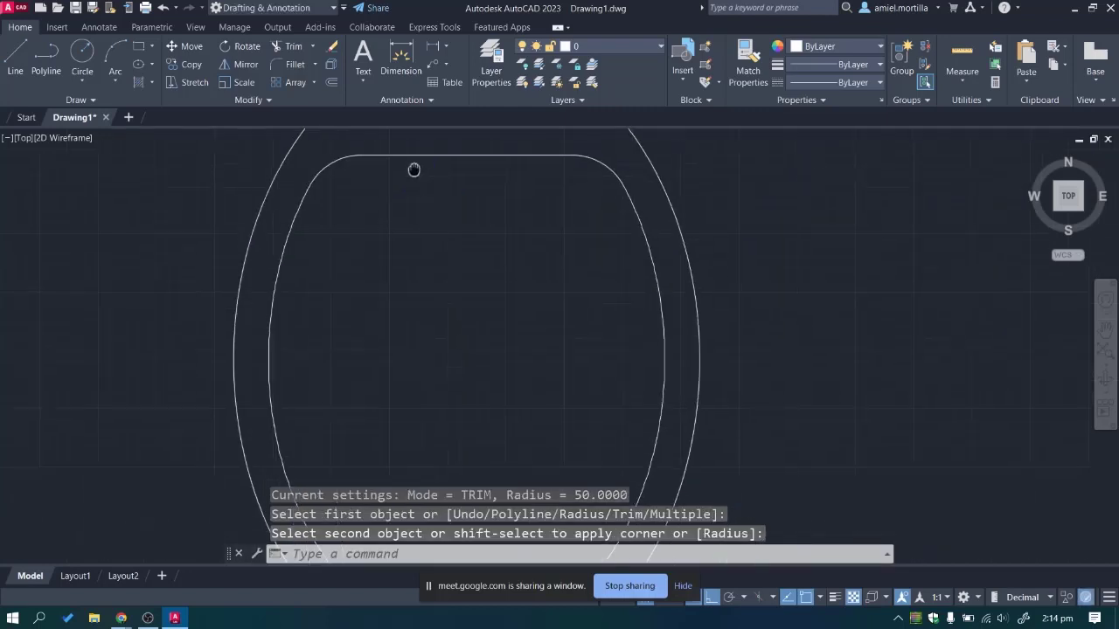
mouse_move(525, 248)
middle_mouse_down()
mouse_move(551, 218)
mouse_move(527, 212)
mouse_move(564, 242)
middle_mouse_up()
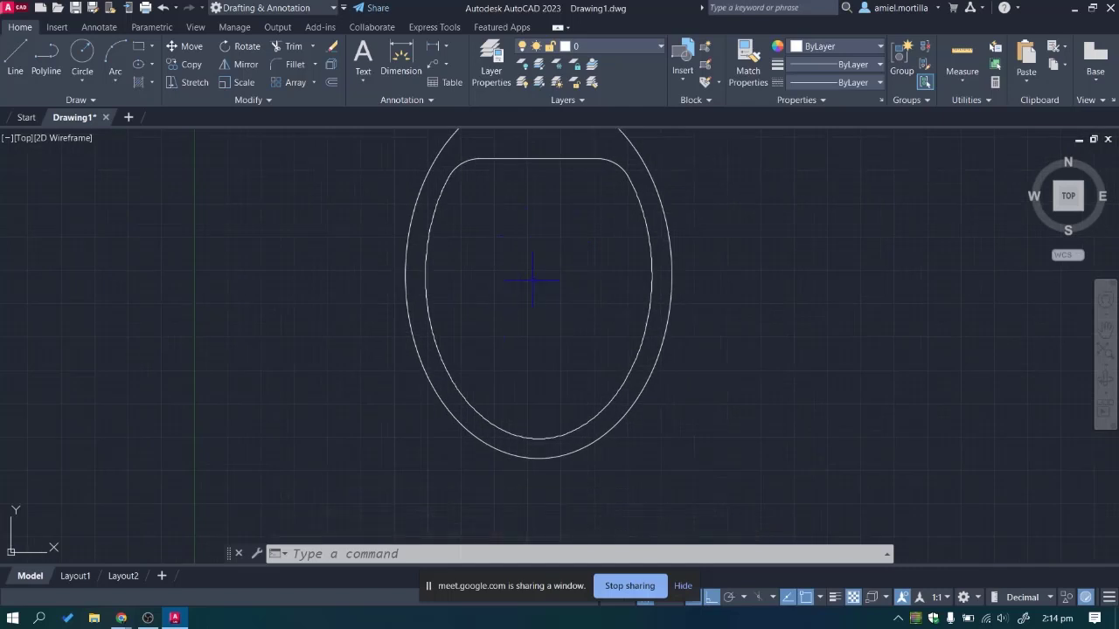
scroll(537, 279, "down", 2)
mouse_move(536, 280)
middle_mouse_down()
mouse_move(656, 354)
mouse_move(676, 329)
mouse_move(594, 325)
middle_mouse_up()
scroll(642, 317, "up", 1)
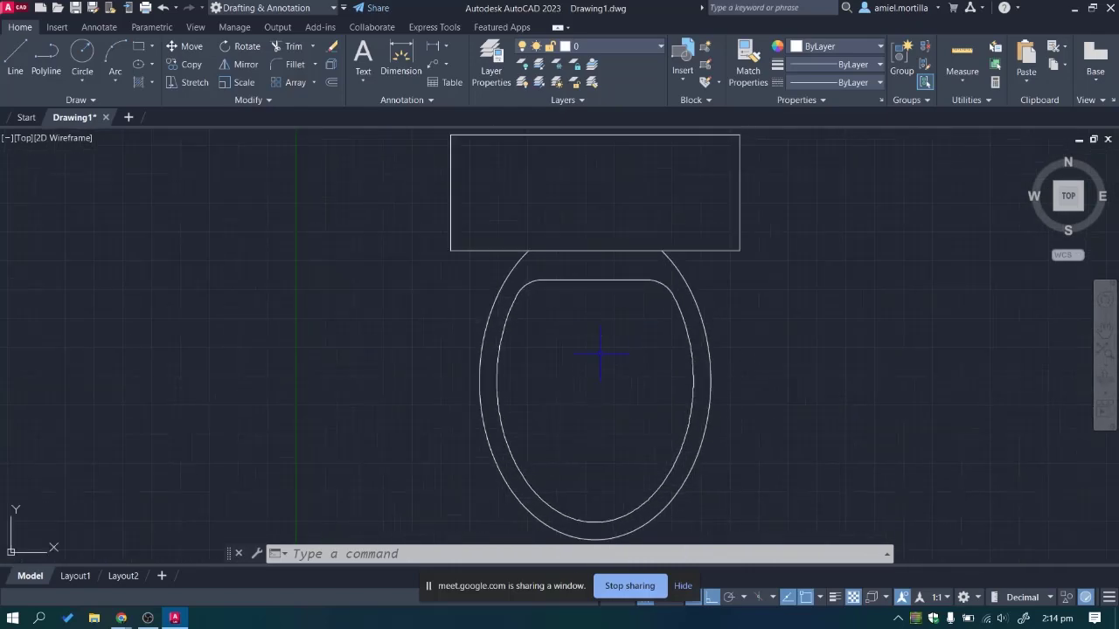
left_click(683, 586)
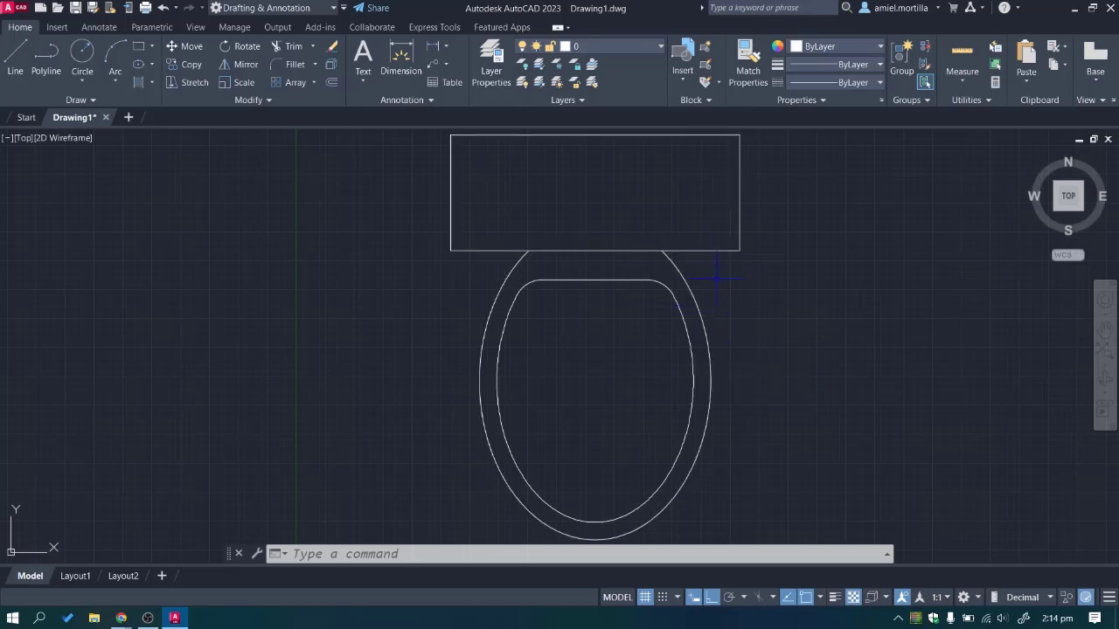
Draw a 500 by 400 rectangle in the empty area right of the figure by giving its opposite corner as relative values.
middle_click_drag(839, 289, 570, 303)
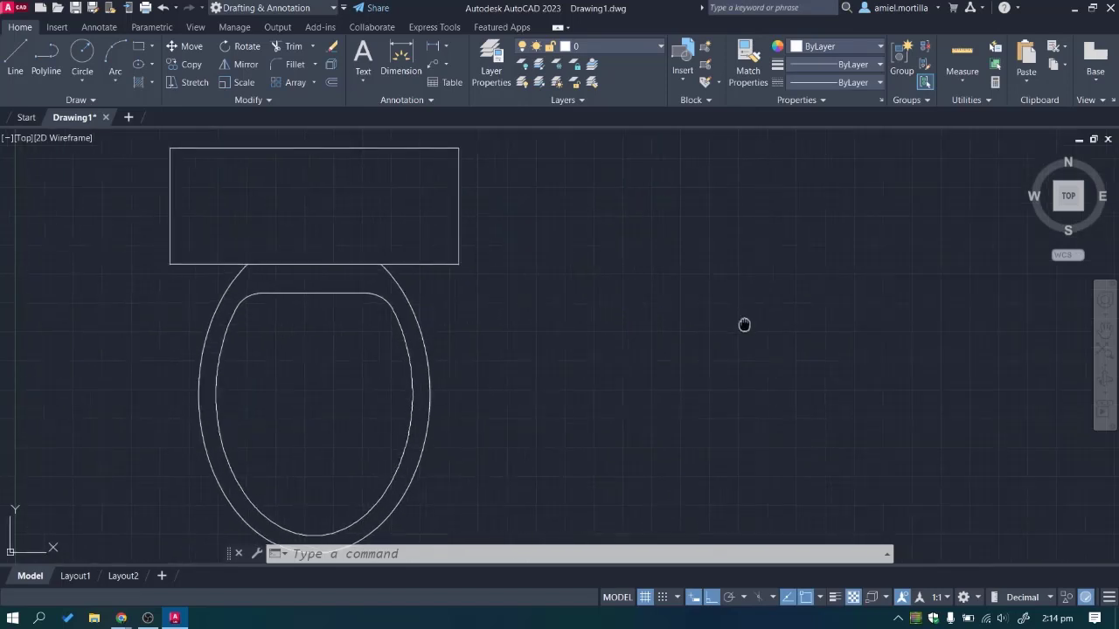
middle_click_drag(744, 322, 421, 323)
scroll(632, 301, "down", 2)
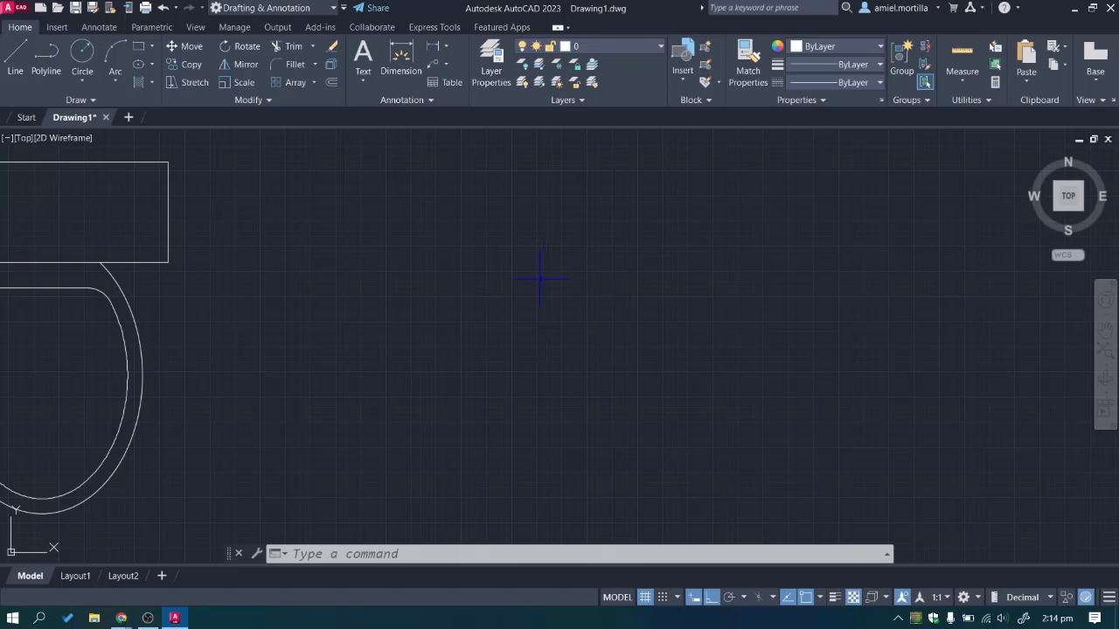
scroll(390, 307, "down", 2)
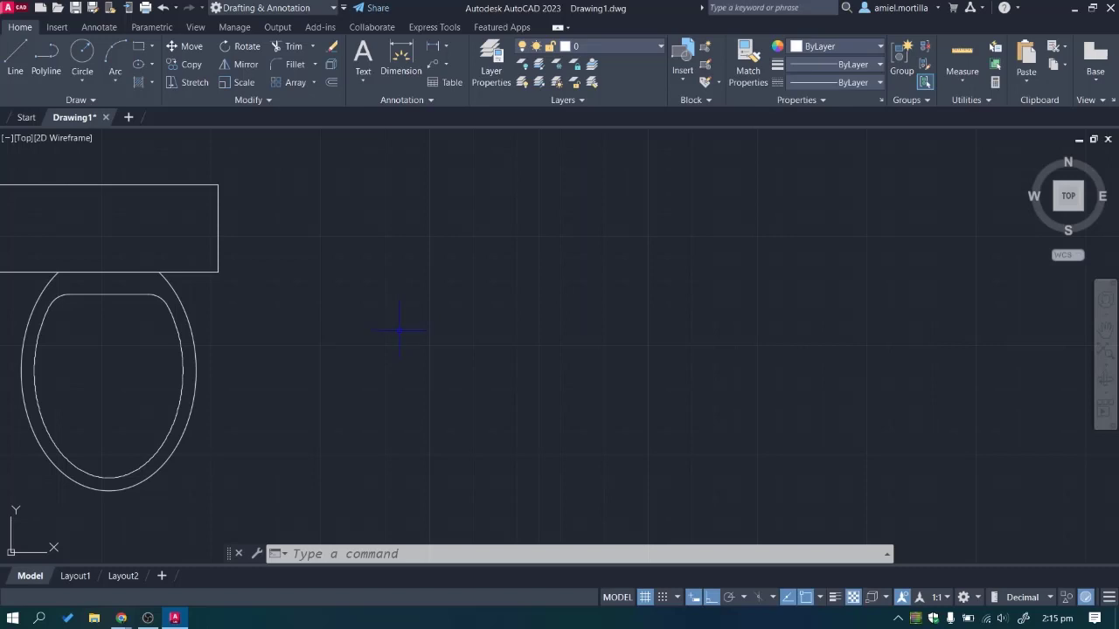
type("Re")
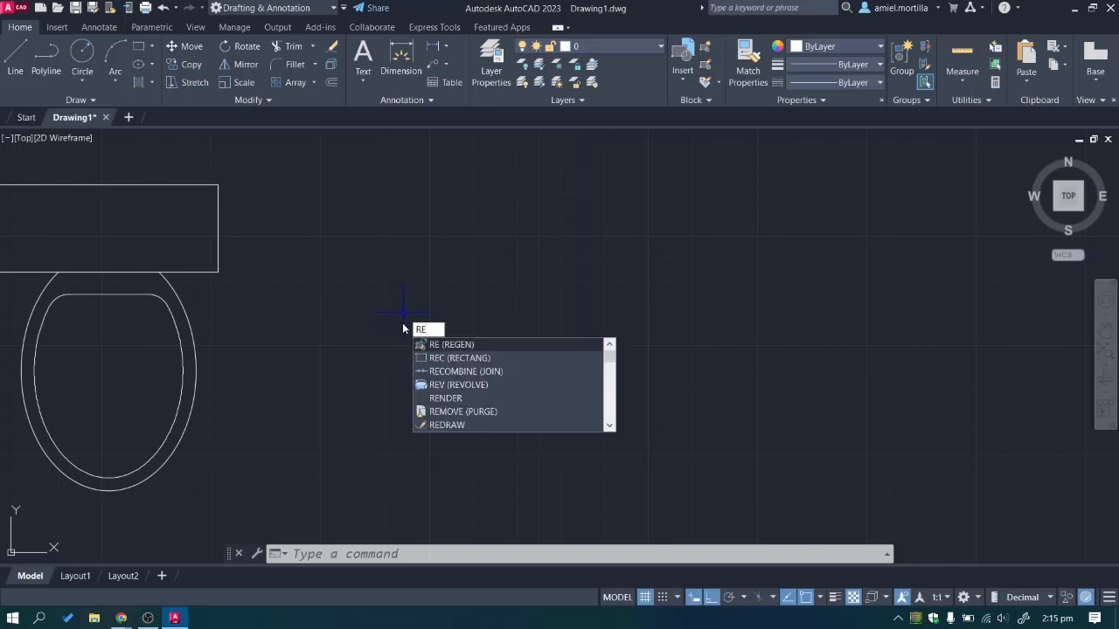
type("c")
key("Return")
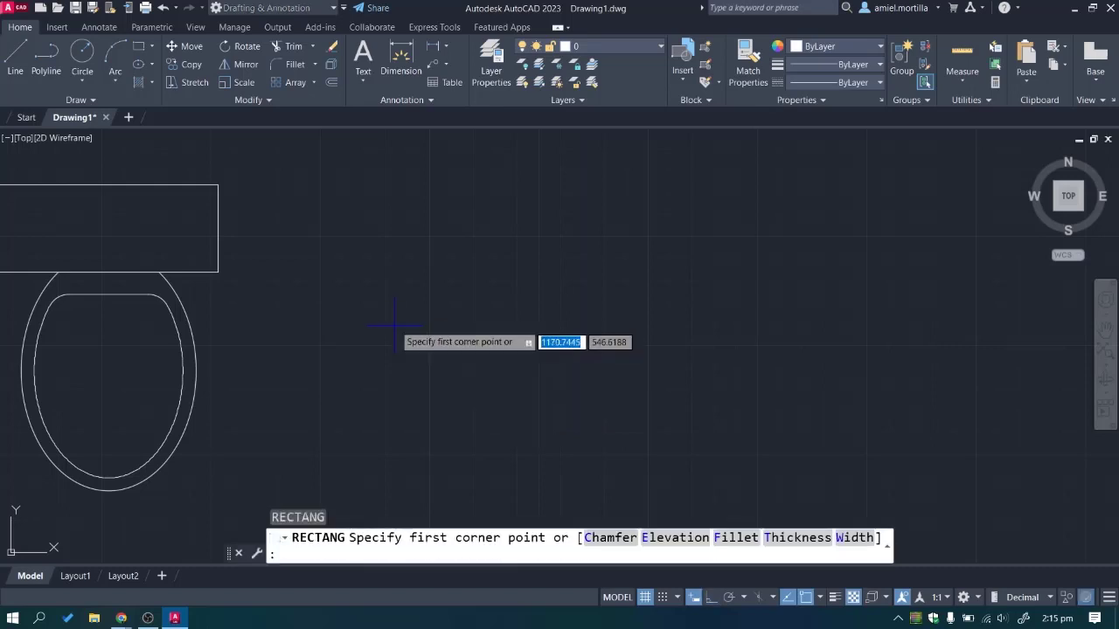
left_click(324, 187)
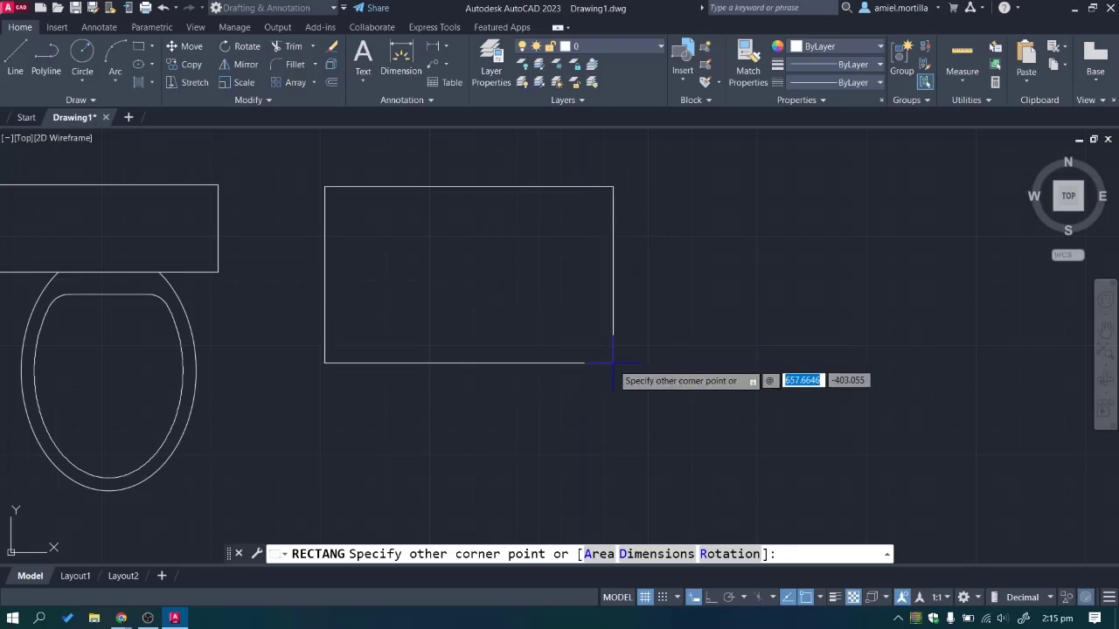
type("500")
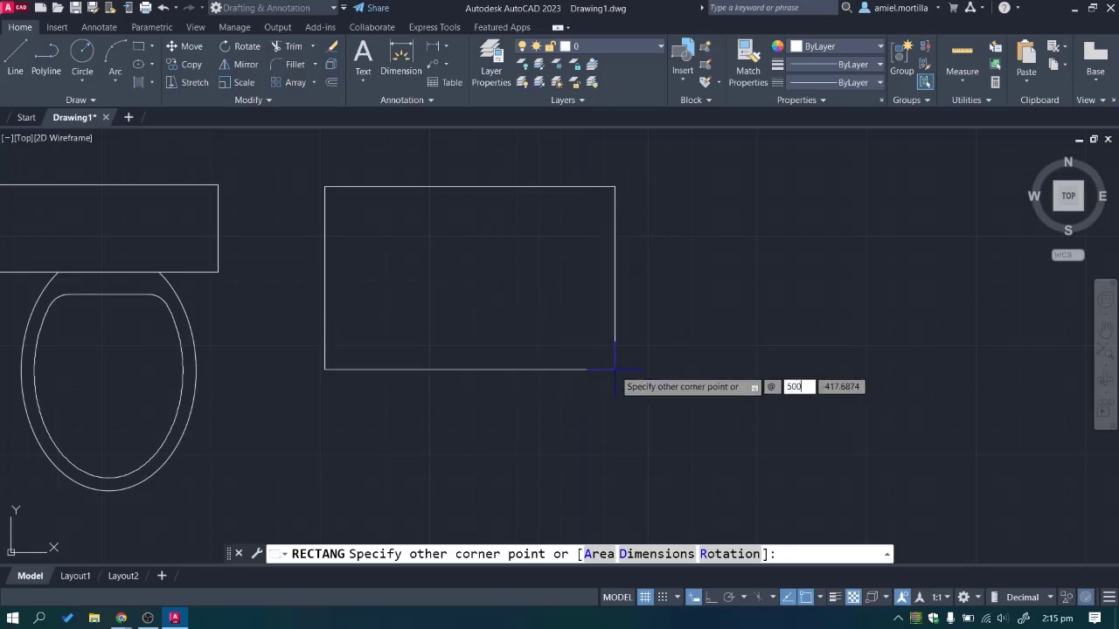
key("Tab")
type("400")
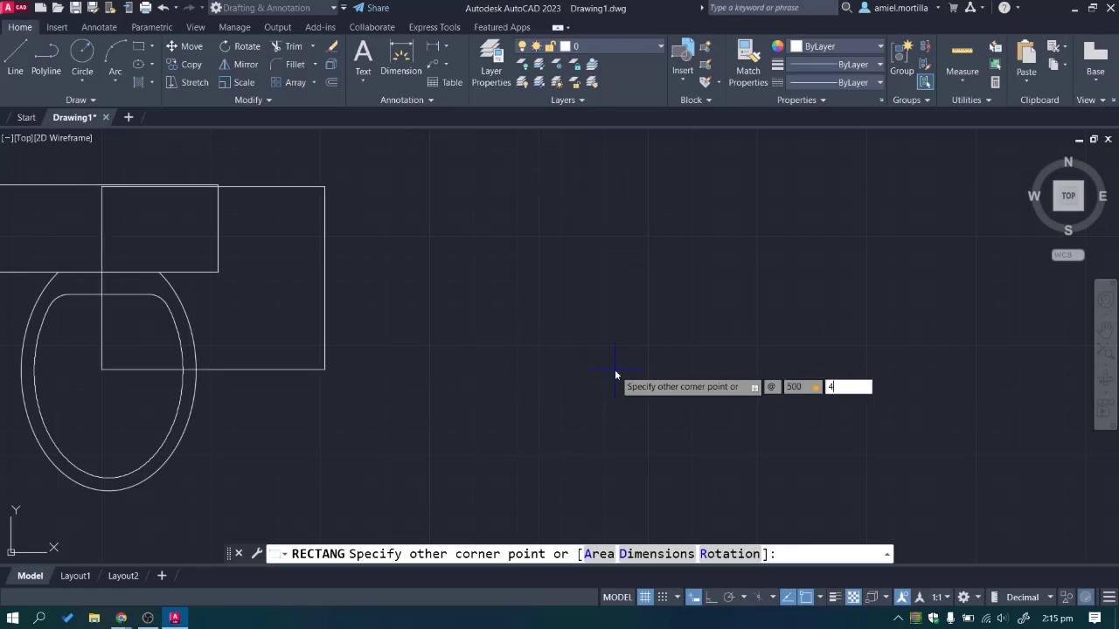
key("Return")
Move the new rectangle straight down by its upper-left corner until it sits beside the finished figure.
middle_click_drag(419, 113, 428, 263)
left_click(477, 242)
left_click(428, 262)
type("m")
key("Return")
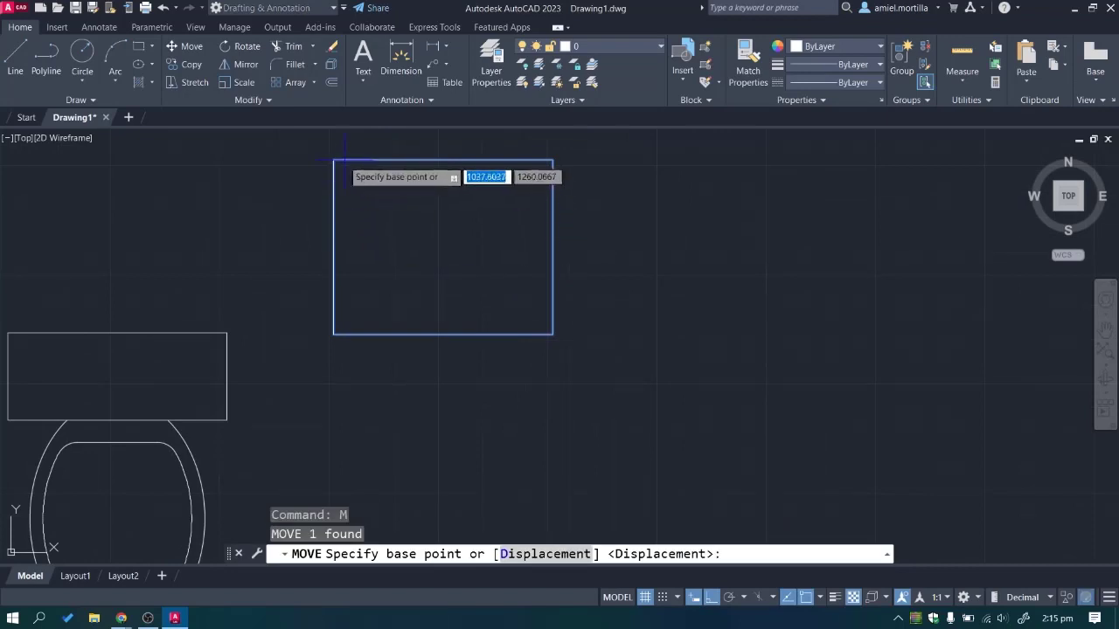
left_click(333, 161)
left_click(338, 325)
middle_click_drag(562, 311, 567, 206)
left_click(566, 207)
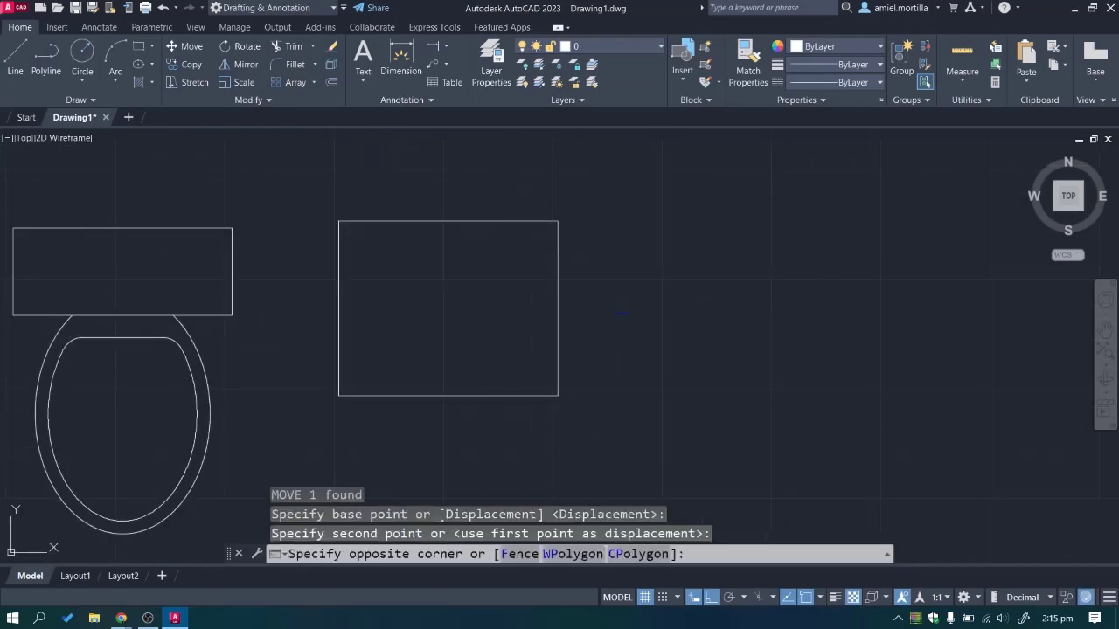
left_click(370, 295)
key("Escape")
key("Escape")
Draw a second rectangle right of the first, using the Dimensions option with length 500 and width 400.
type("rec")
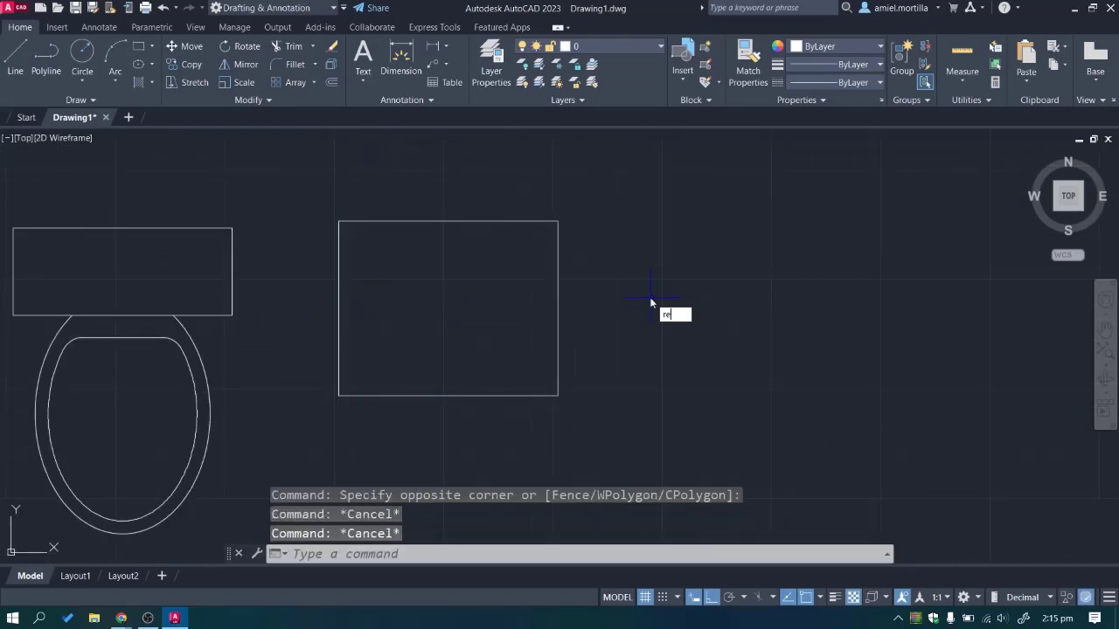
key("Return")
left_click(630, 227)
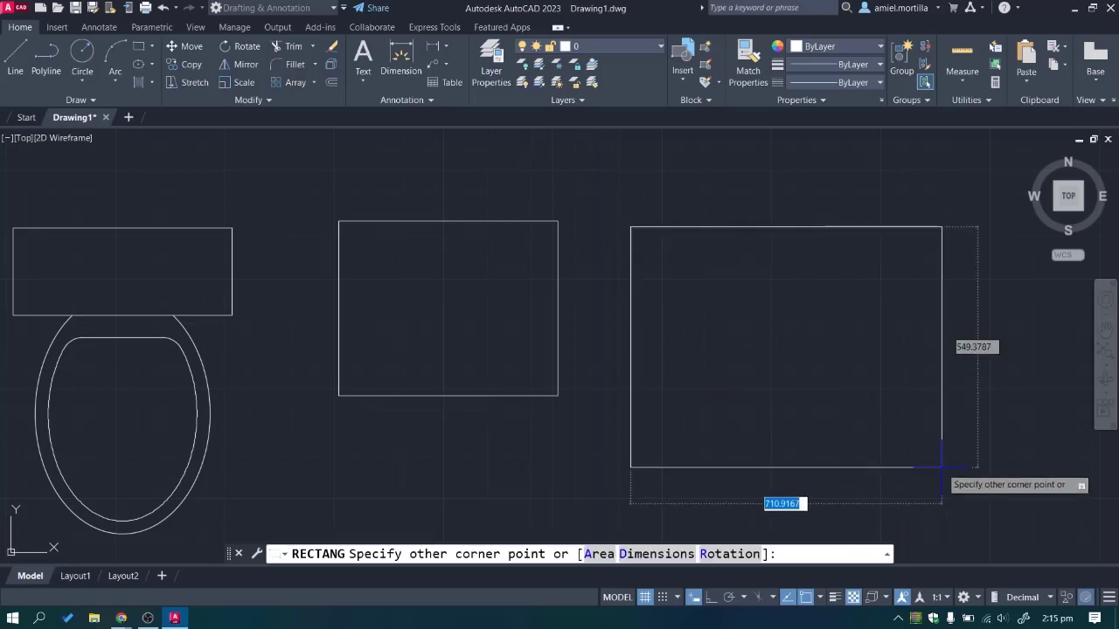
type("d")
key("Return")
type("500")
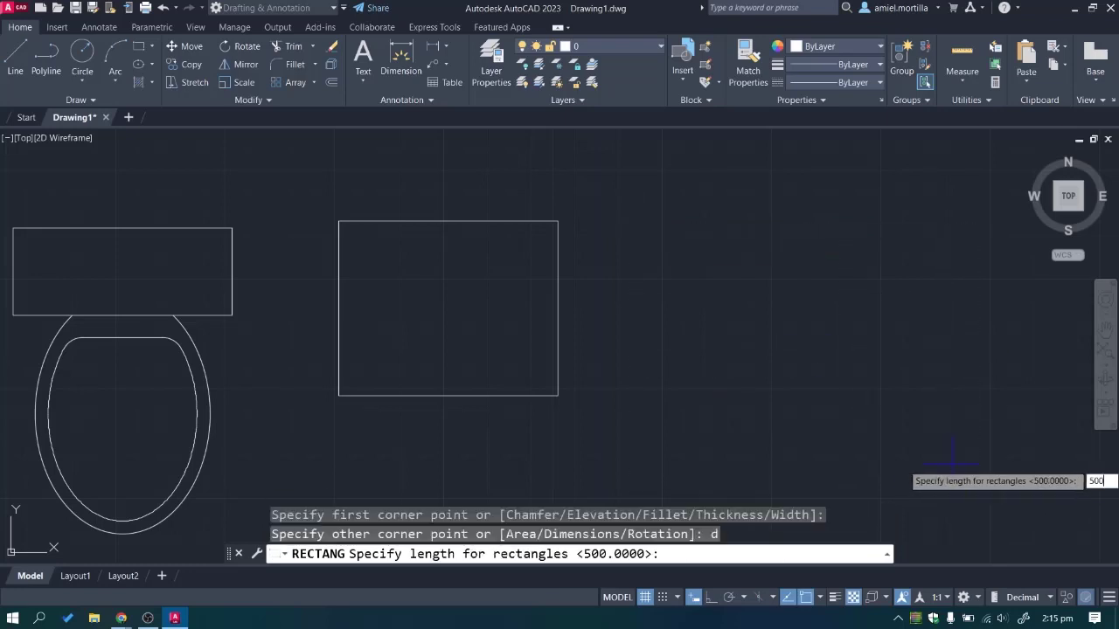
key("Return")
type("40")
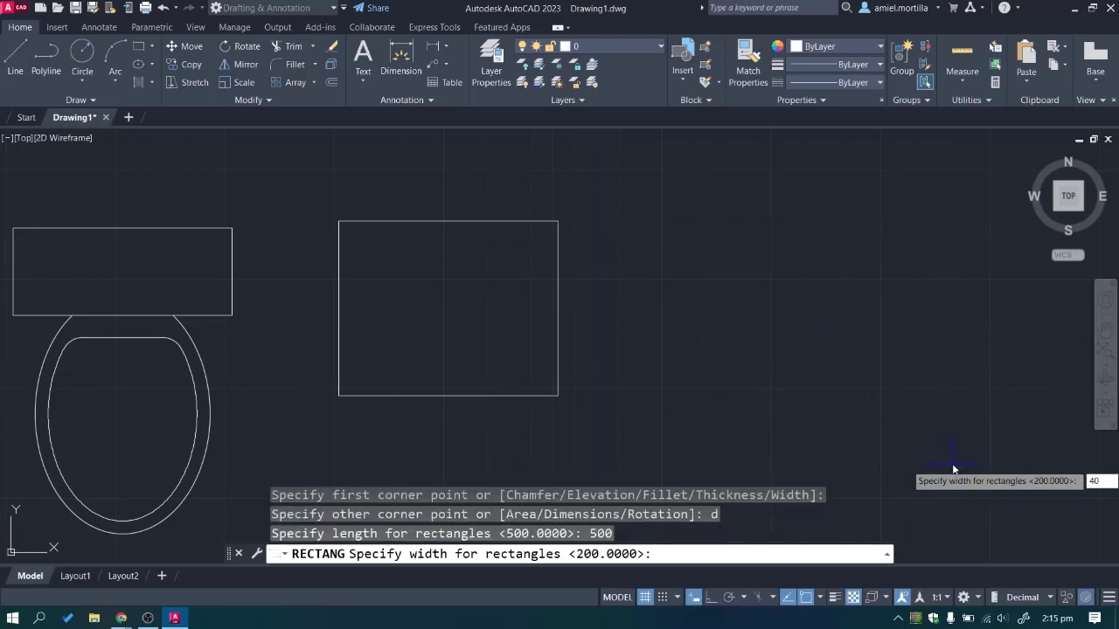
type("0")
key("Return")
left_click(950, 472)
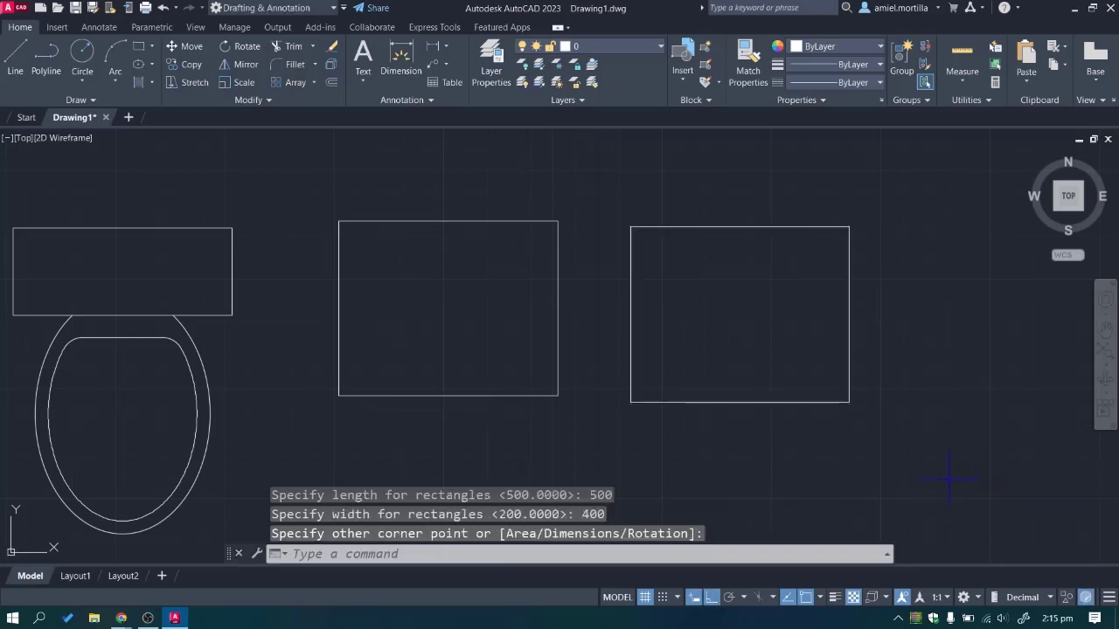
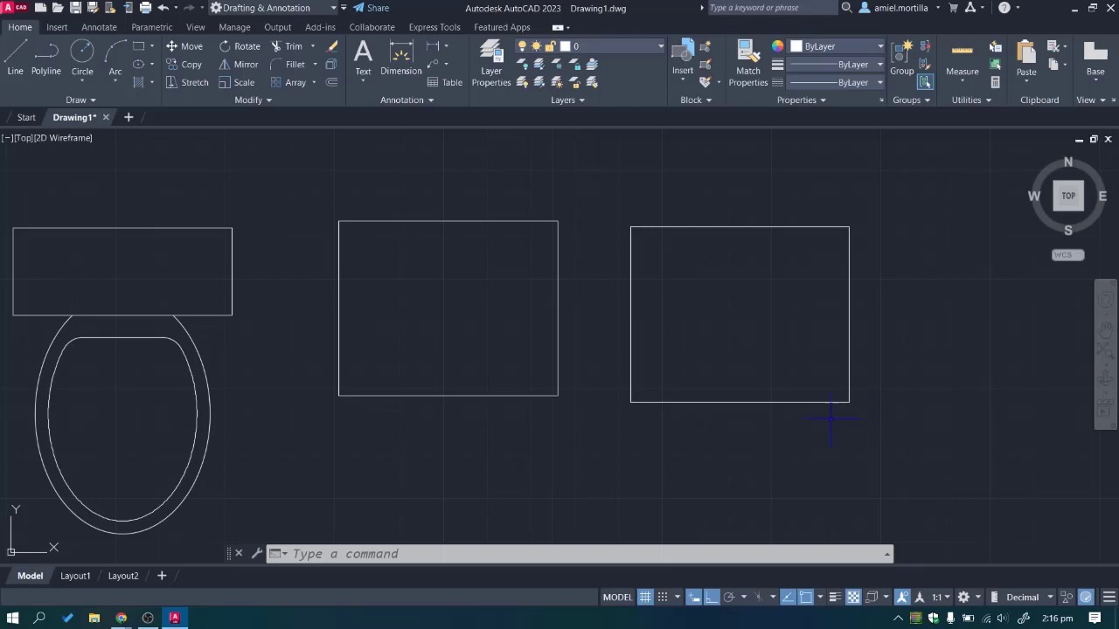
Erase the second rectangle, highlight the first one, and undo the erasure.
left_click(831, 419)
left_click(749, 341)
key("Delete")
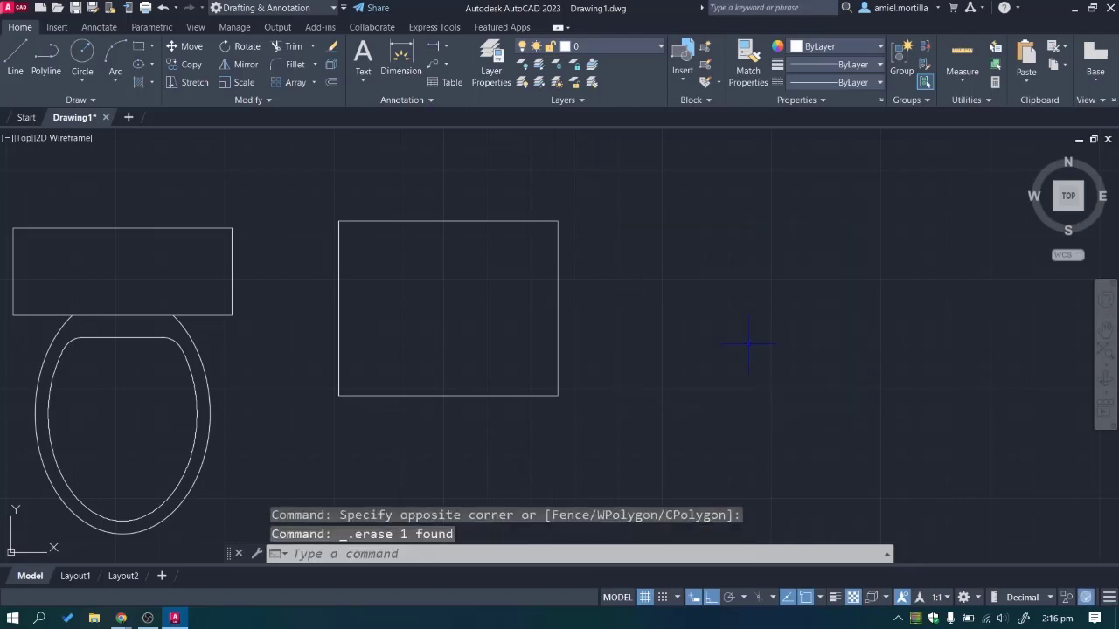
left_click(577, 427)
left_click(494, 380)
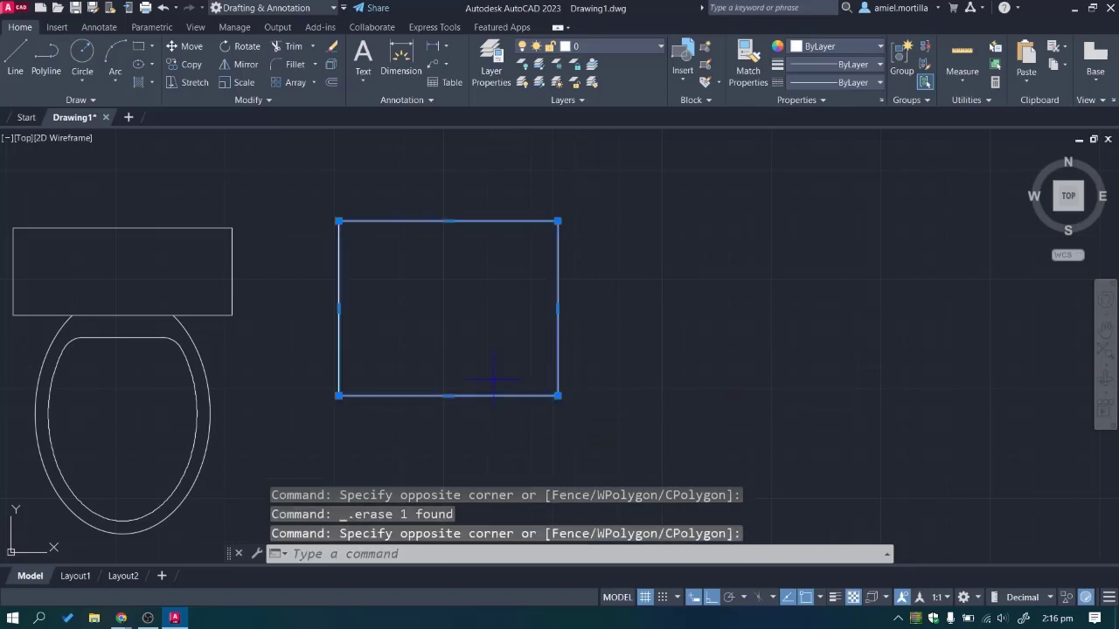
key("Escape")
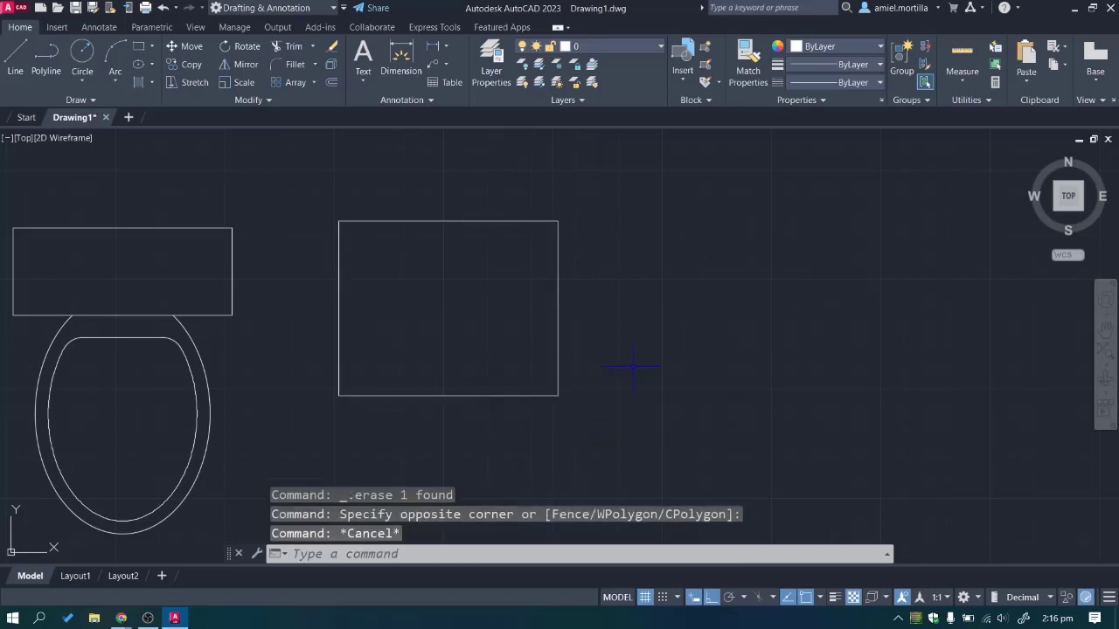
key("ctrl+z")
Select the two 500 by 400 rectangles alternately to compare the results of the two drawing methods.
left_click(576, 287)
left_click(483, 277)
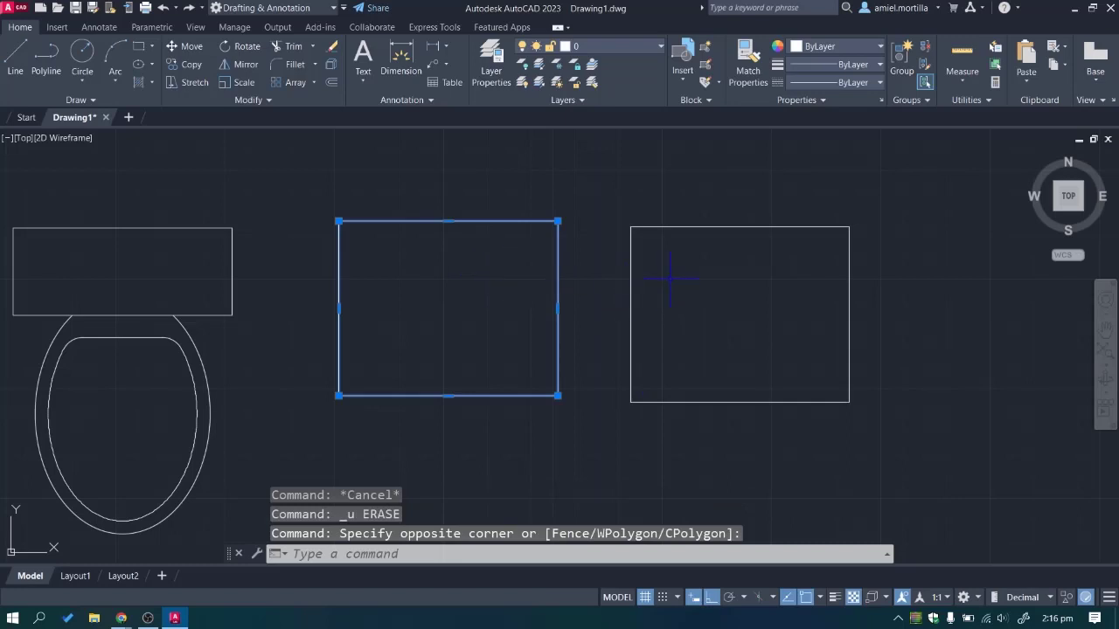
key("Escape")
left_click(909, 404)
left_click(681, 196)
key("Escape")
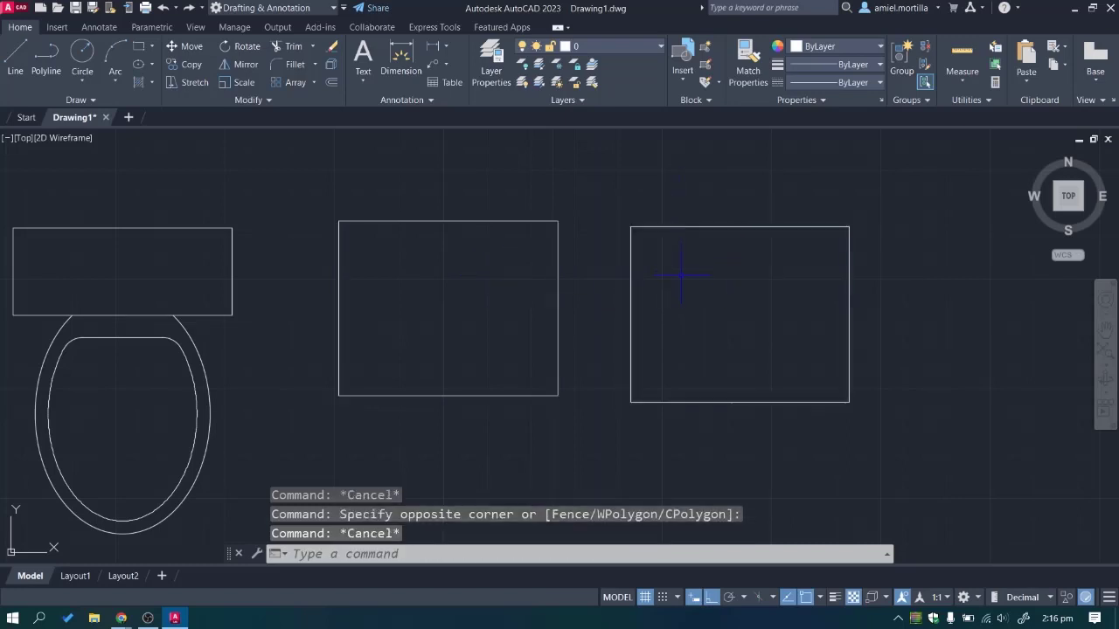
left_click(637, 258)
left_click(612, 253)
key("Escape")
left_click(597, 260)
left_click(554, 285)
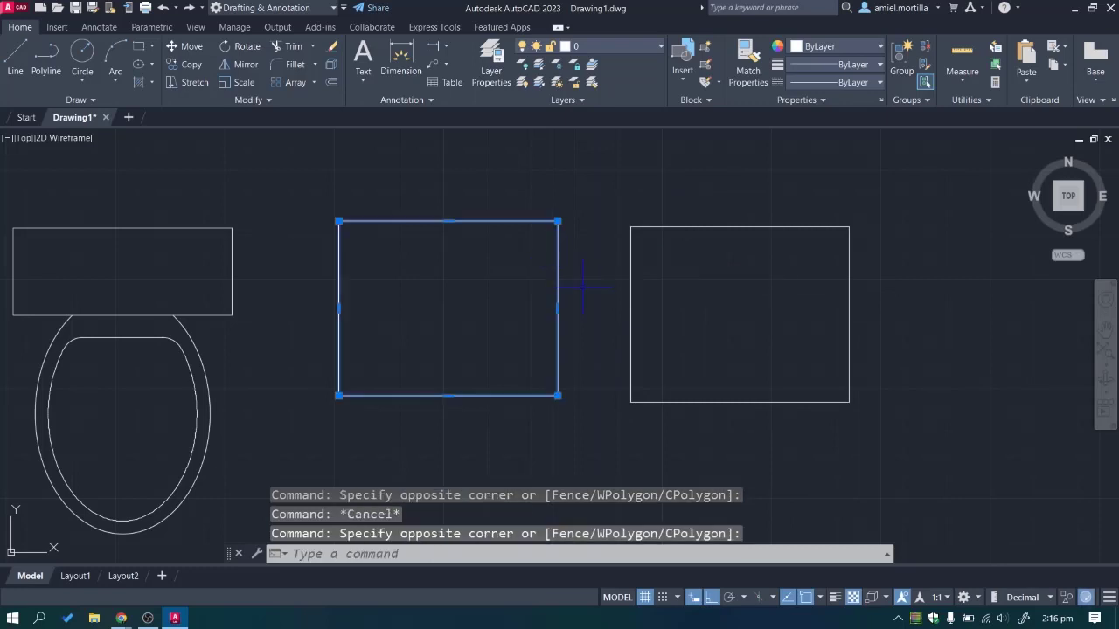
key("Escape")
left_click(686, 306)
left_click(603, 253)
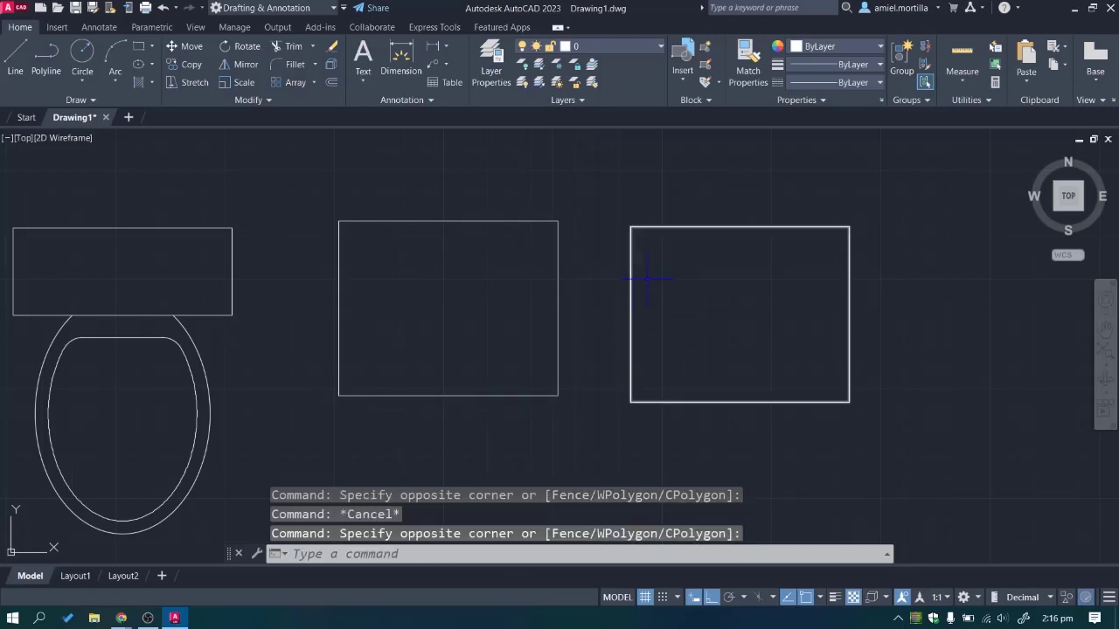
Erase the second 500 by 400 rectangle, the one farthest from the finished figure.
key("Escape")
left_click(807, 314)
left_click(574, 196)
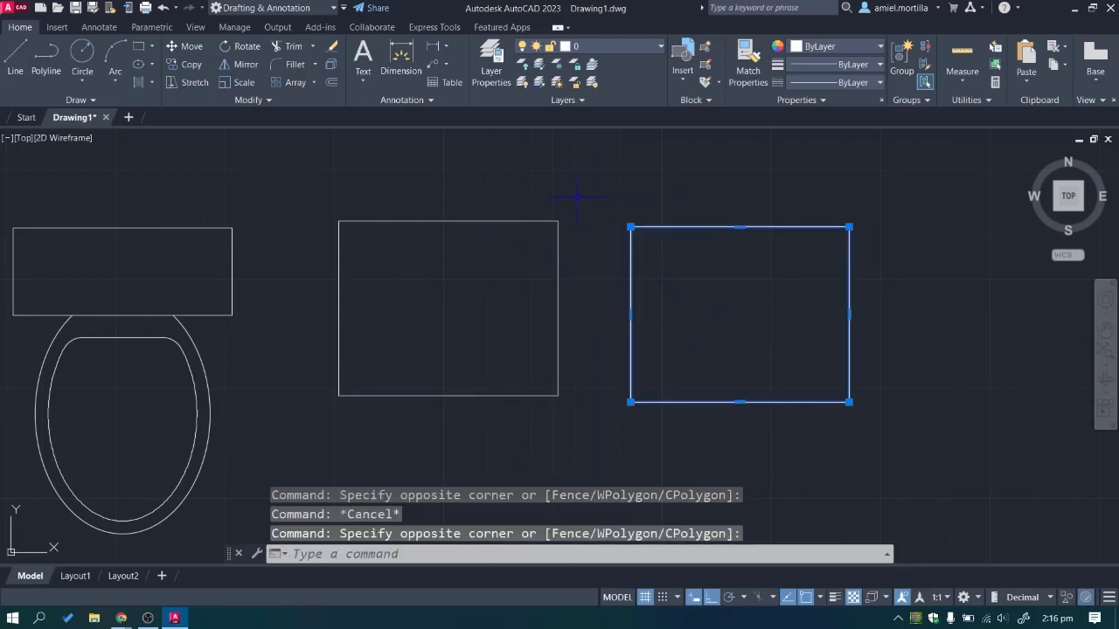
key("Delete")
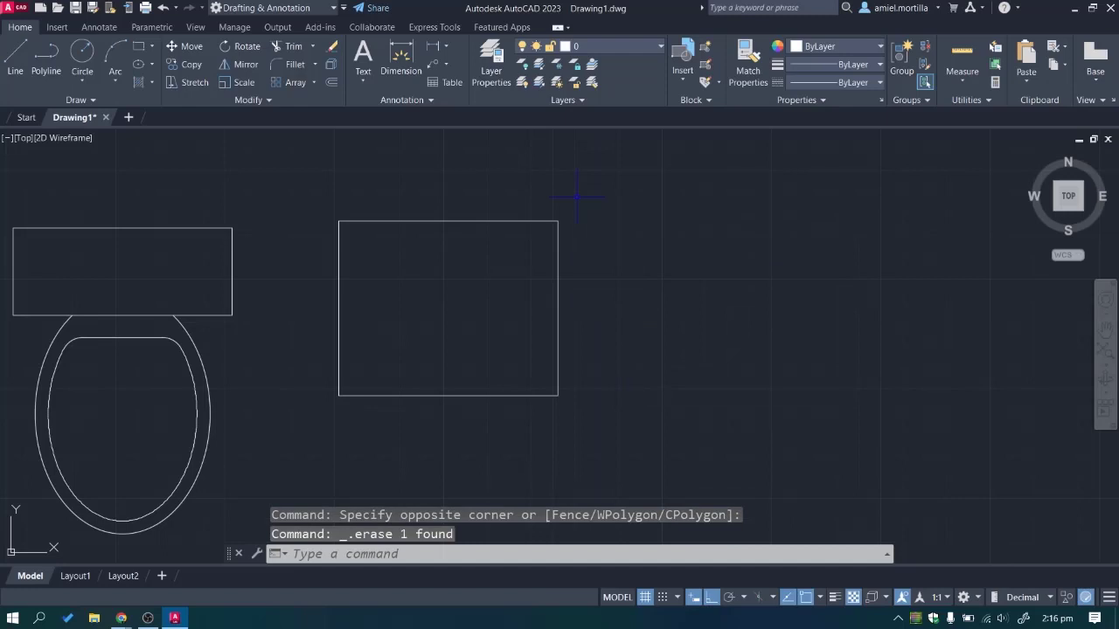
Offset the remaining 500 by 400 rectangle inward by 30.
left_click(577, 277)
left_click(417, 282)
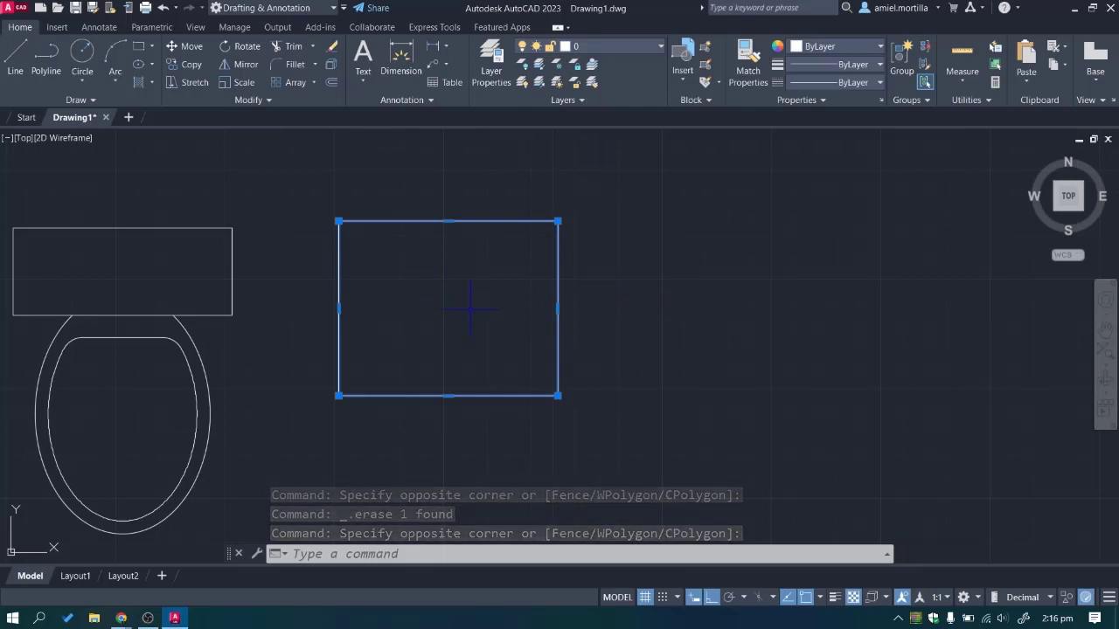
type("o")
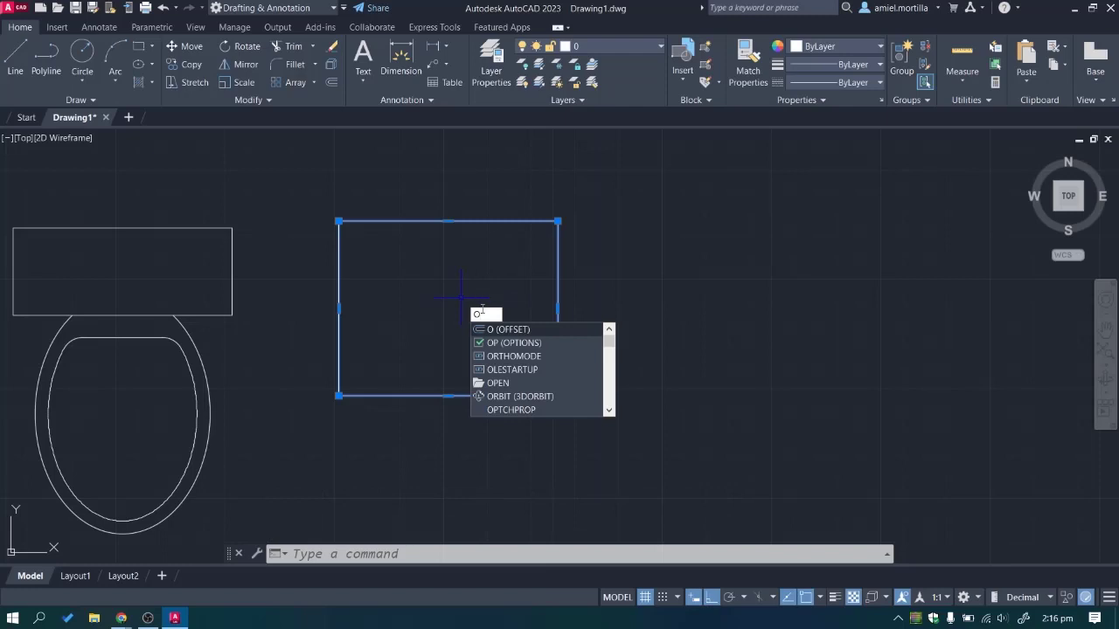
key("Return")
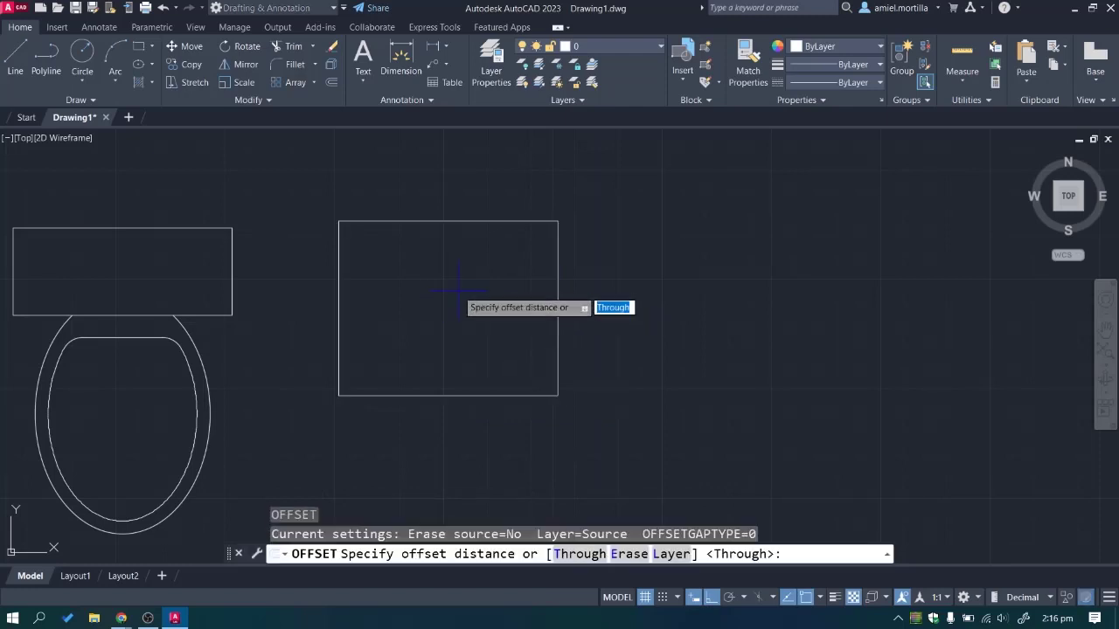
type("30")
key("Return")
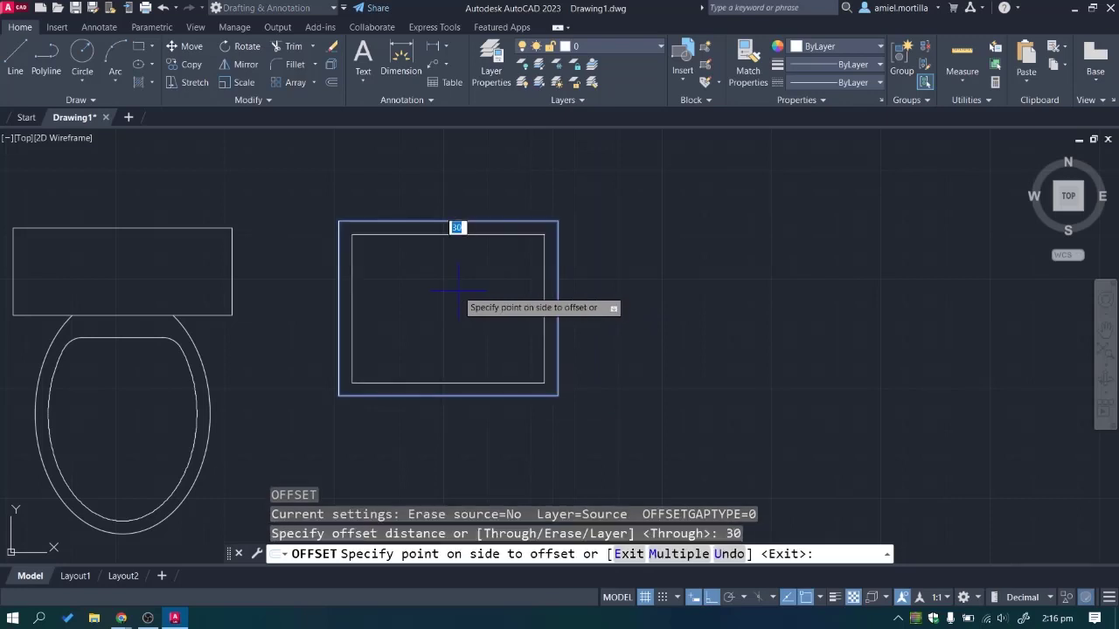
left_click(469, 306)
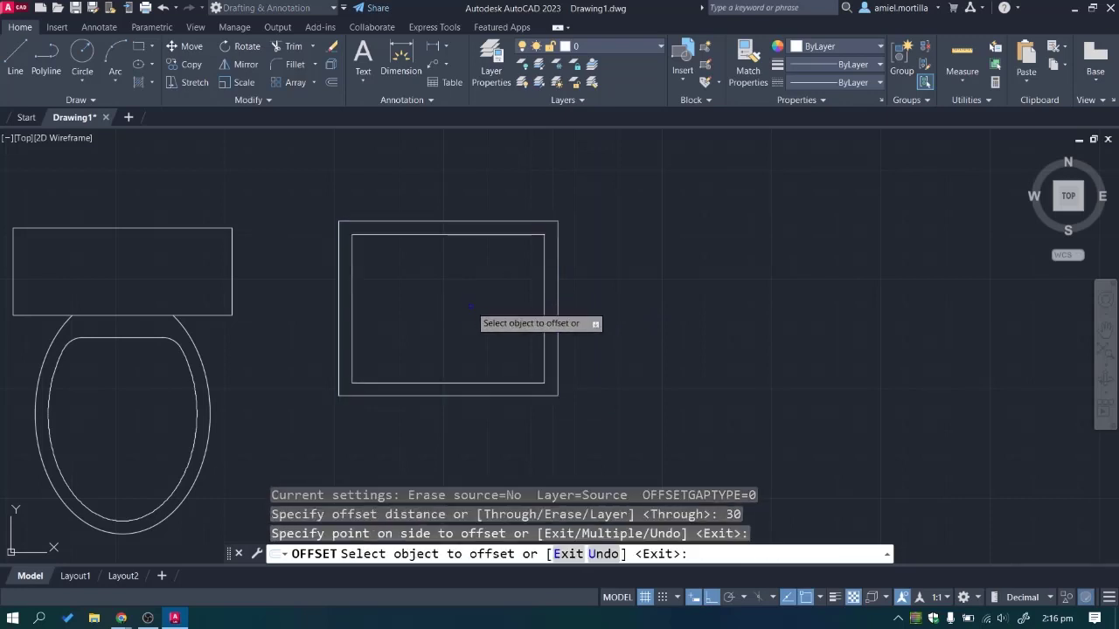
key("Return")
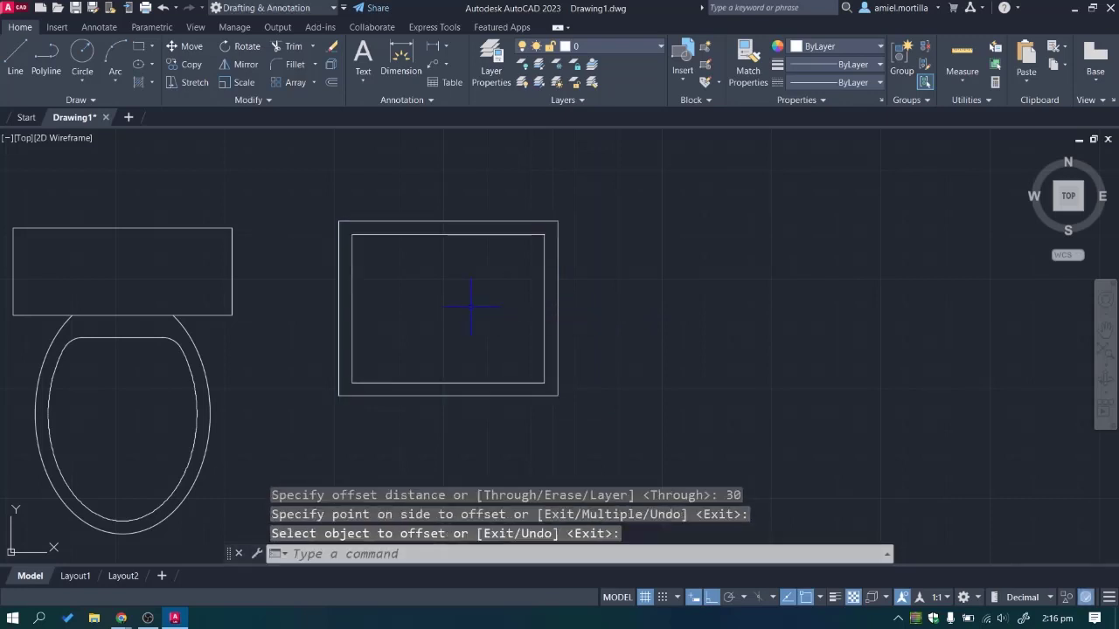
Select the inner offset rectangle for grip editing.
left_click(464, 235)
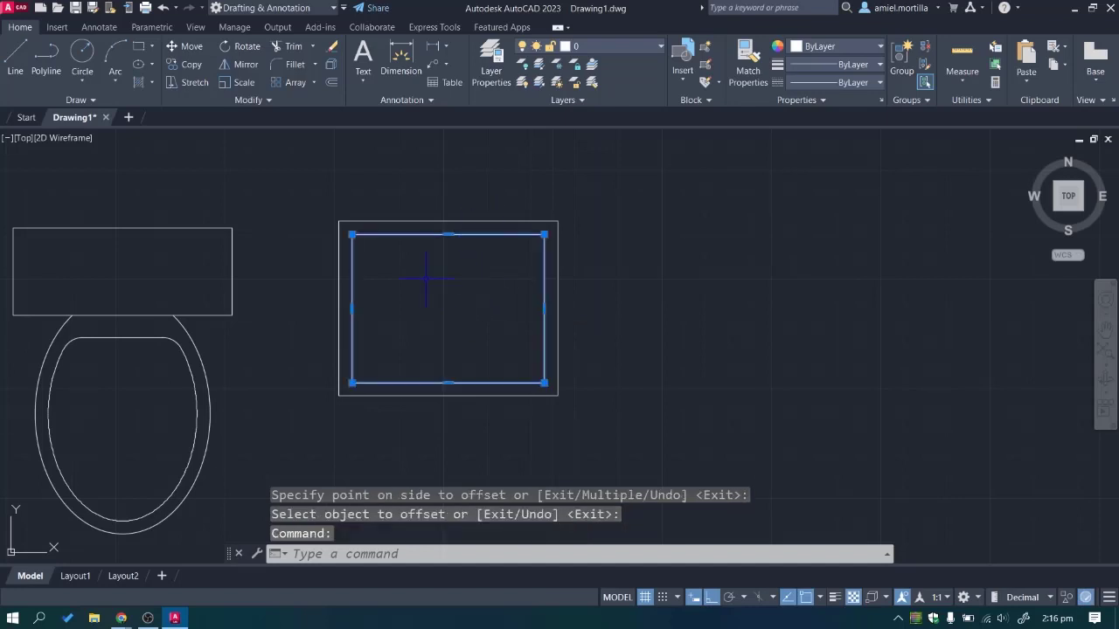
scroll(429, 270, "up", 2)
mouse_move(452, 277)
middle_mouse_down()
mouse_move(565, 295)
mouse_move(546, 317)
mouse_move(592, 287)
mouse_move(633, 295)
middle_mouse_up()
scroll(664, 292, "up", 1)
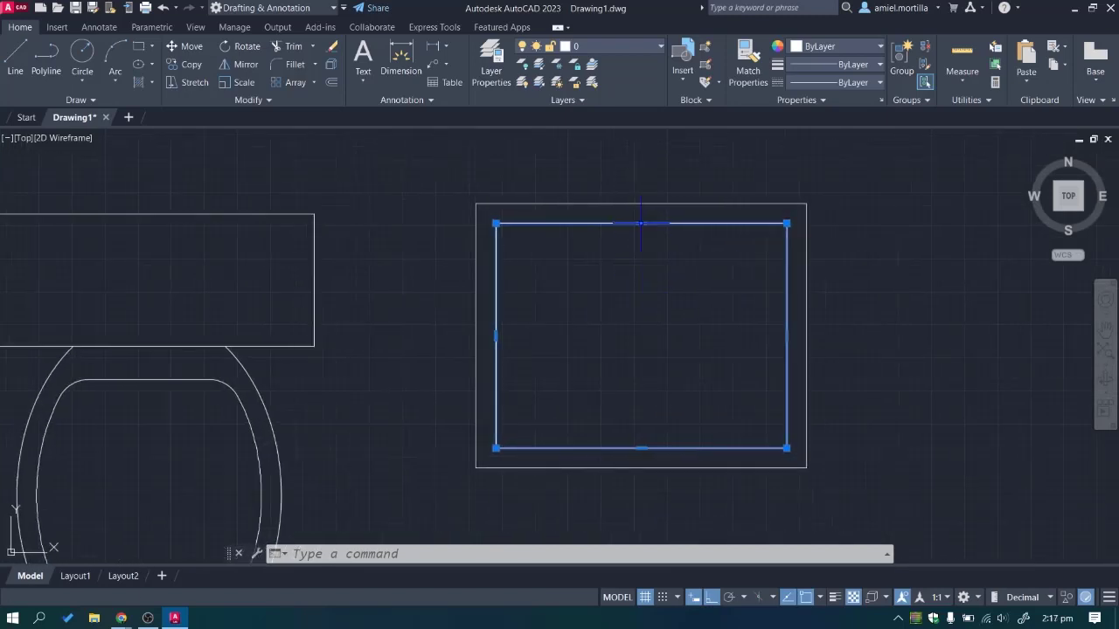
mouse_move(643, 224)
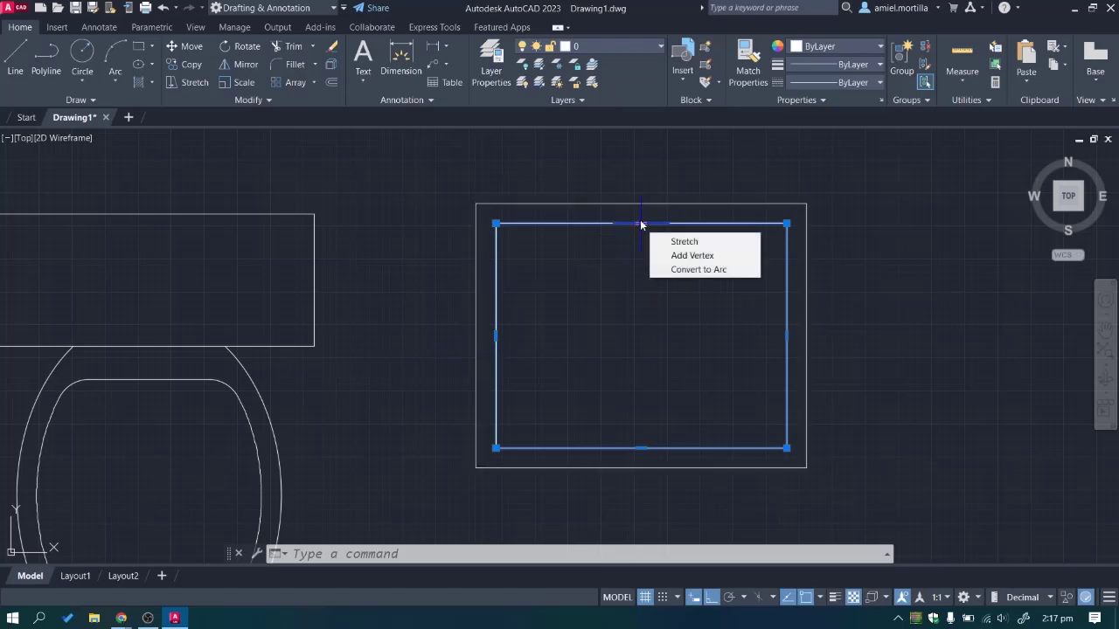
left_click(641, 224)
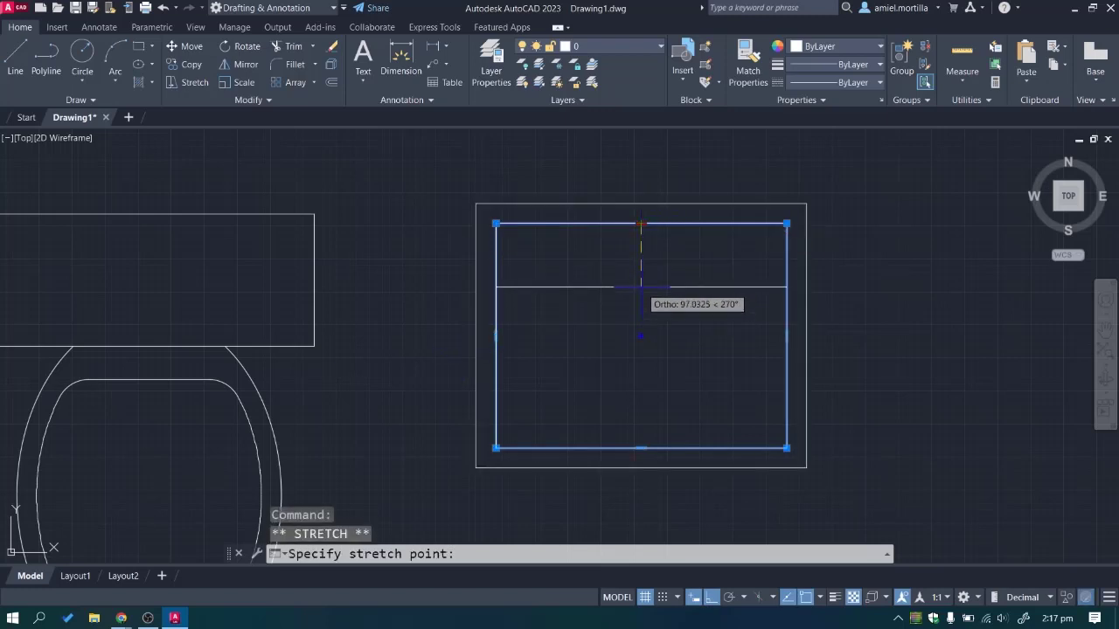
key("Escape")
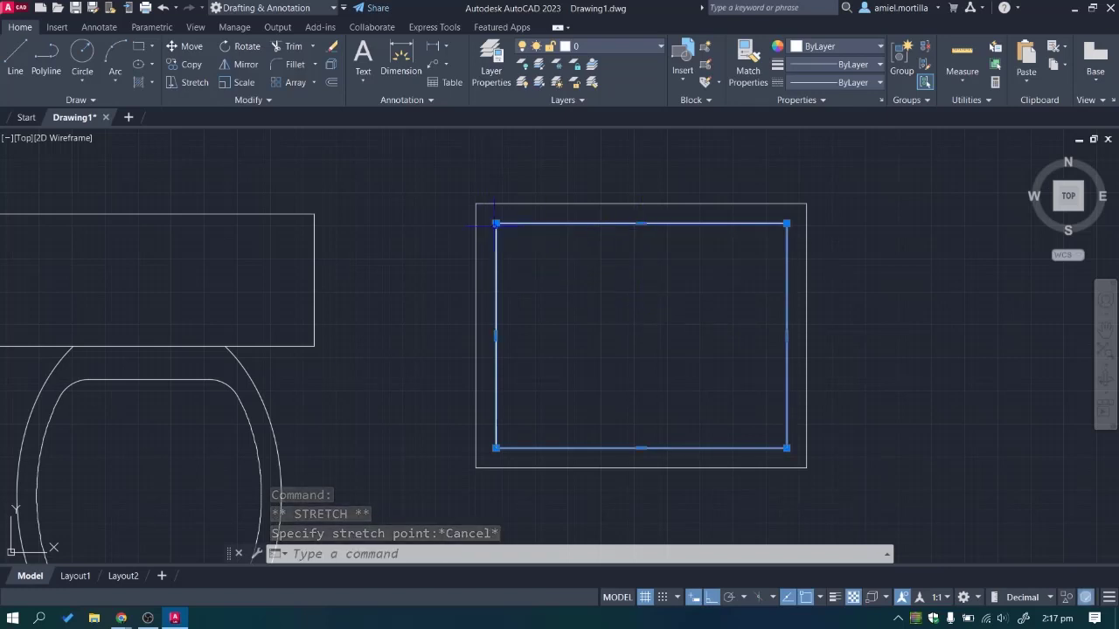
Stretch the inner rectangle's top edge straight down by 40, then clear the selection.
left_click(641, 223)
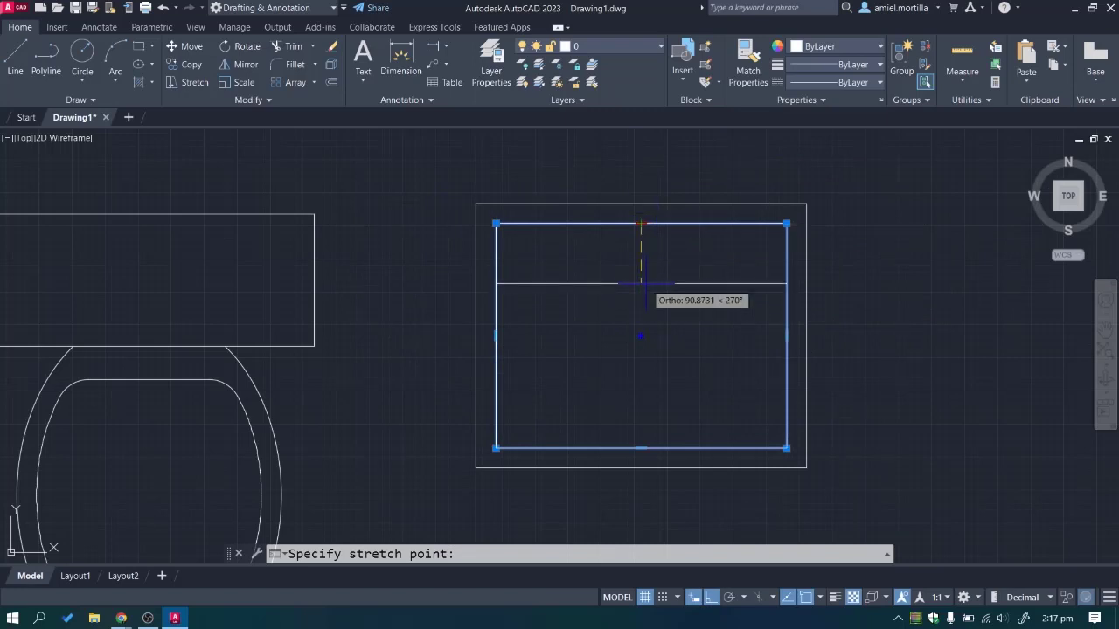
type("40")
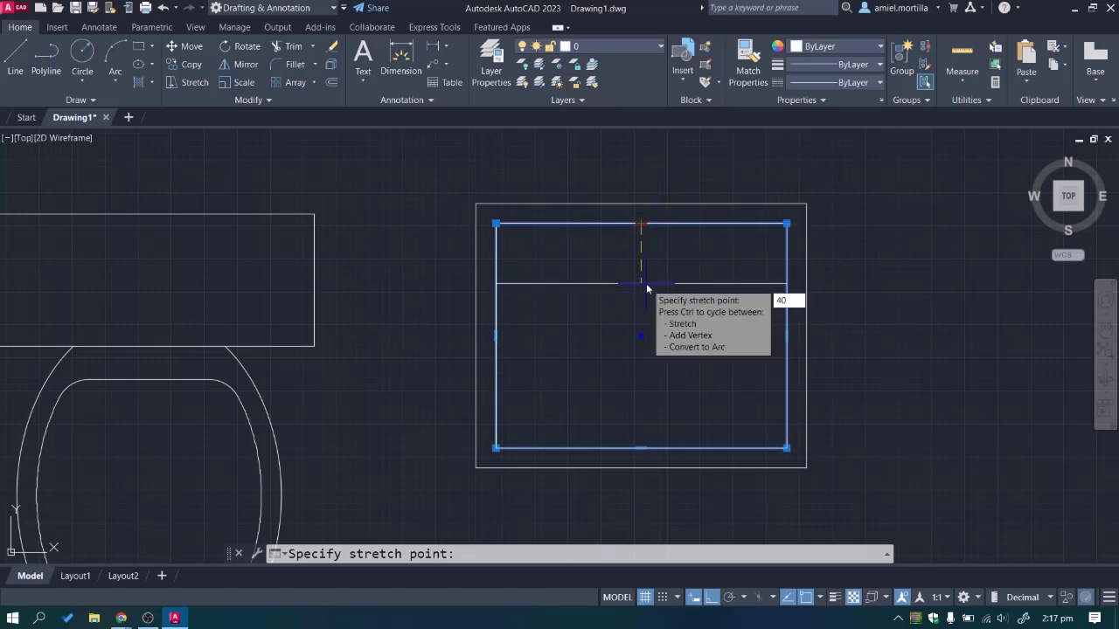
key("Return")
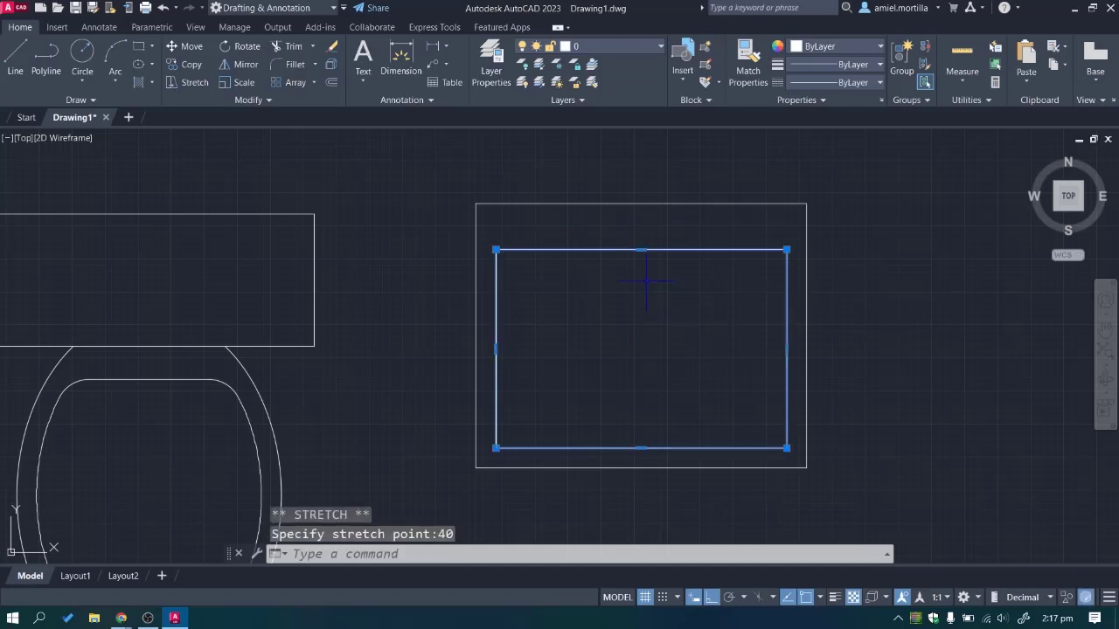
key("Escape")
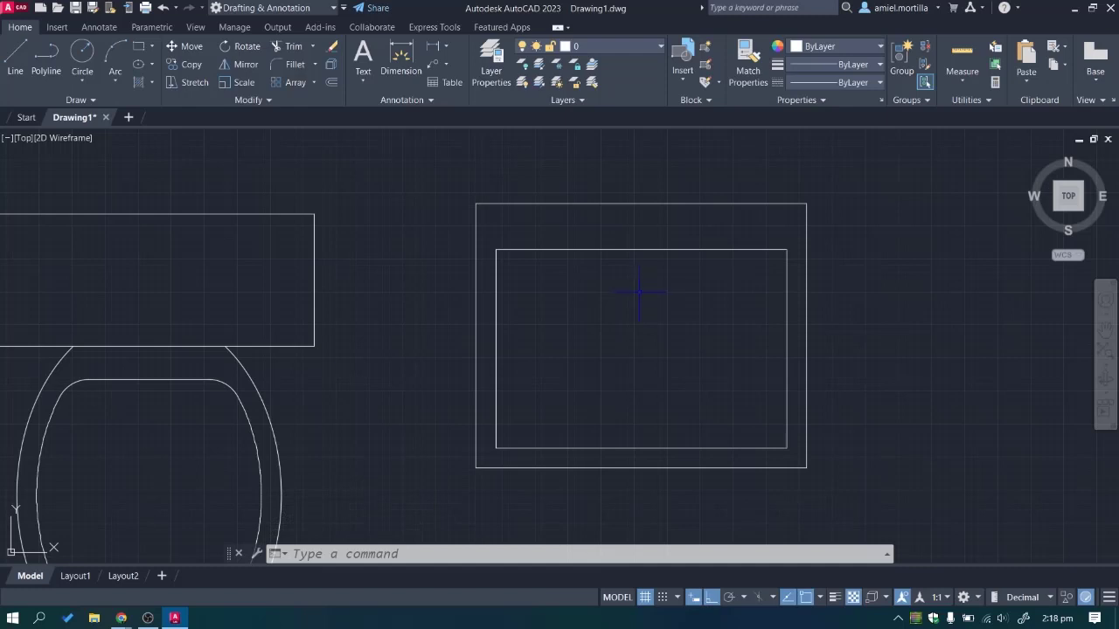
Fillet all four corners of the inner rectangle at once with radius 30, using the Polyline option.
scroll(621, 291, "up", 2)
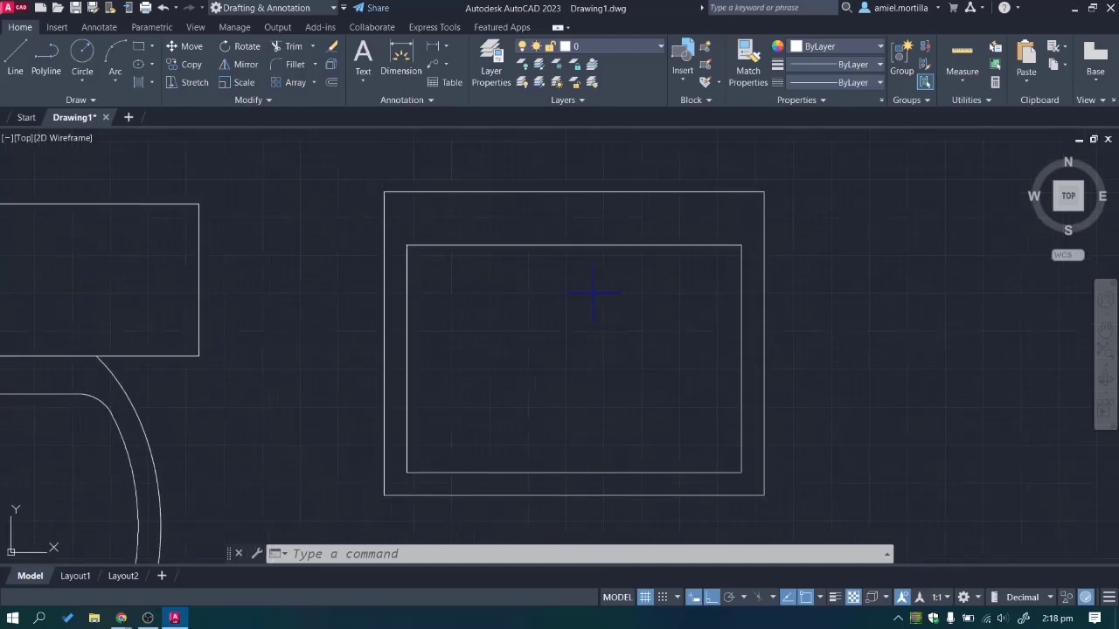
type("f")
key("Return")
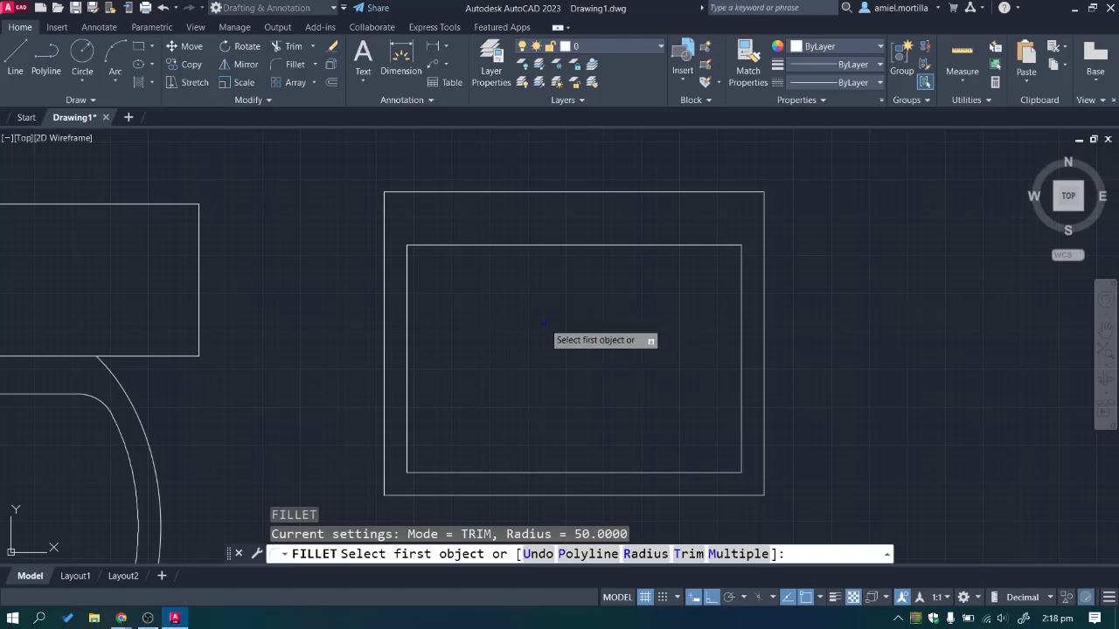
type("r")
key("Return")
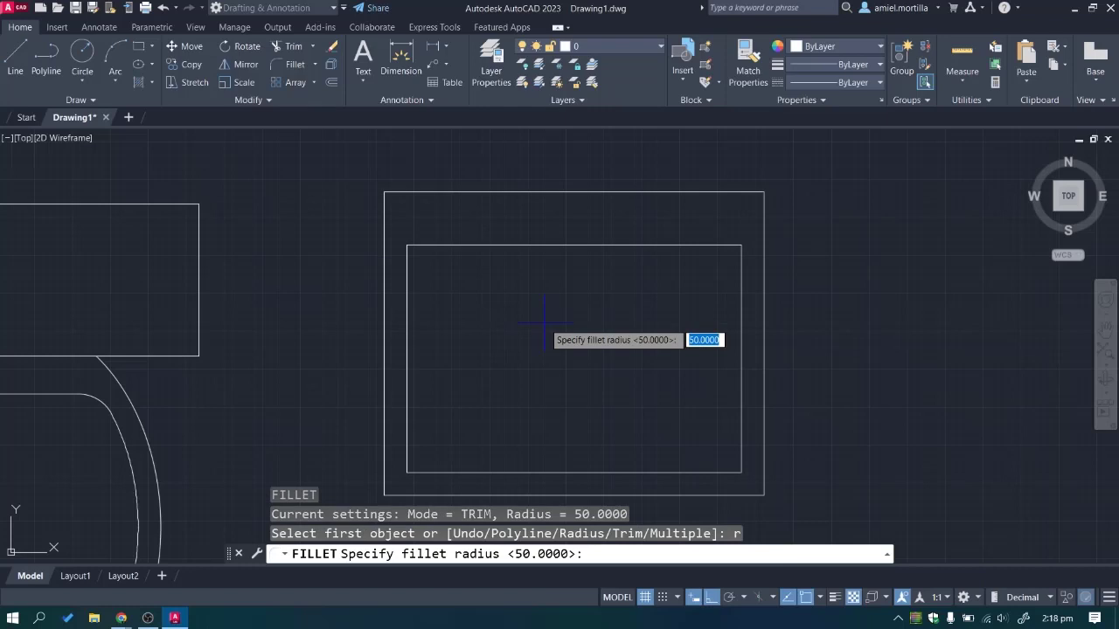
type("30")
key("Return")
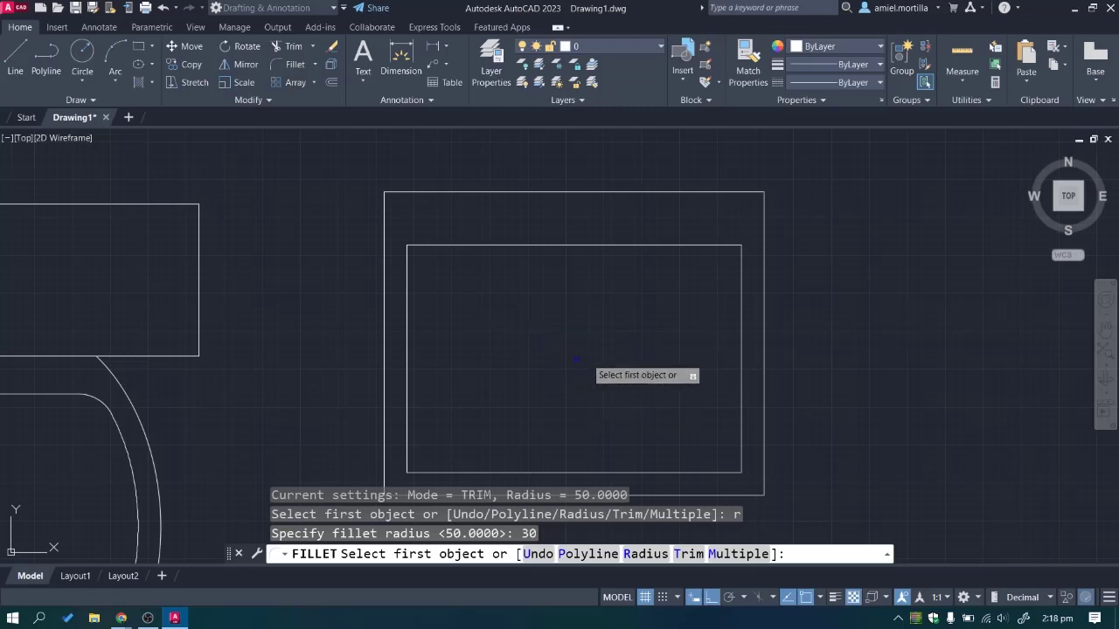
left_click(596, 554)
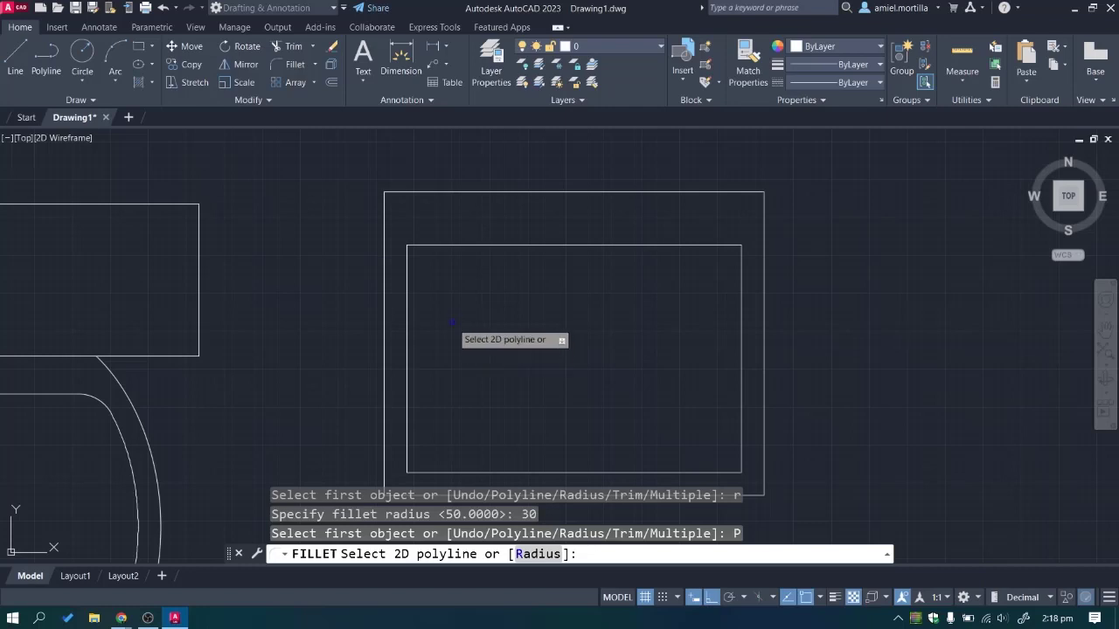
left_click(406, 283)
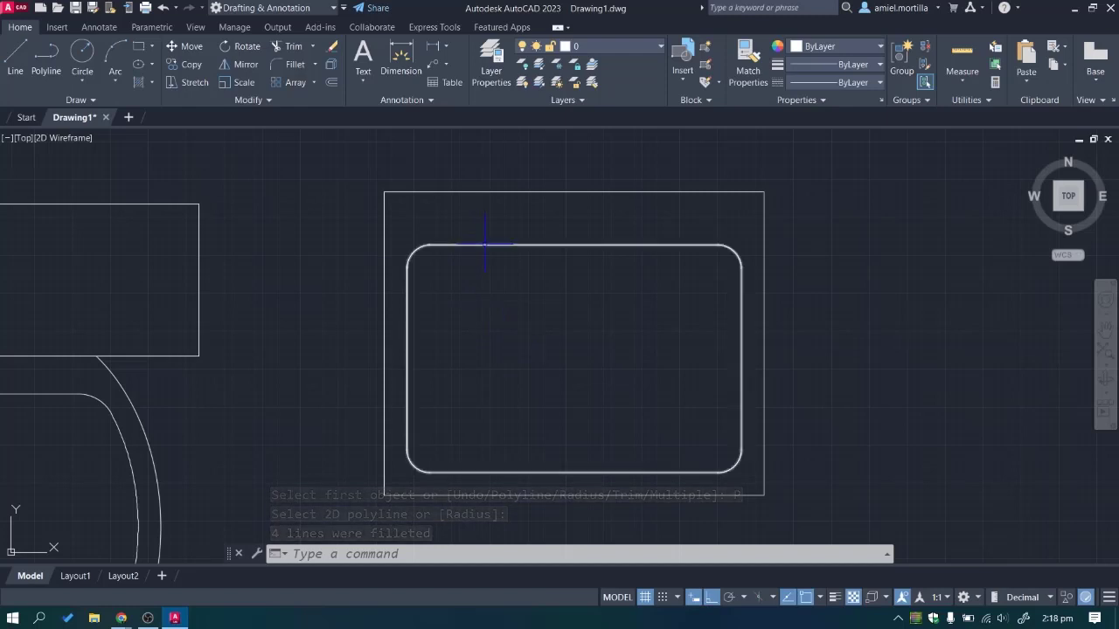
left_click(472, 294)
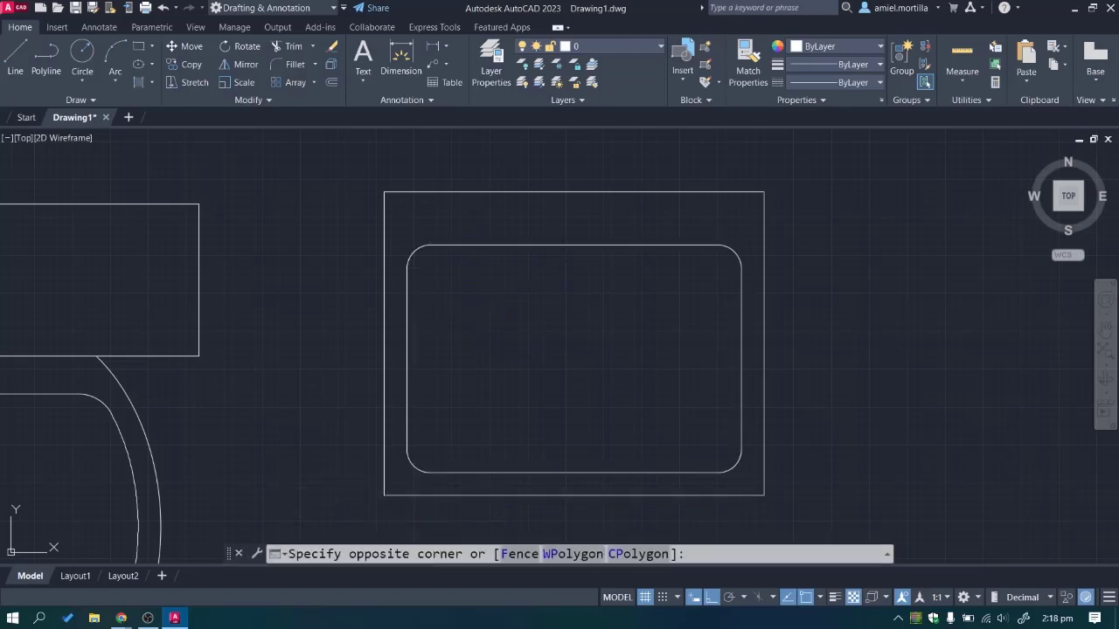
left_click(499, 248)
key("Escape")
Fillet the outer rectangle's lower-left corner with radius 60, using the Multiple option.
mouse_move(503, 374)
middle_mouse_down()
mouse_move(498, 341)
mouse_move(527, 338)
mouse_move(524, 299)
middle_mouse_up()
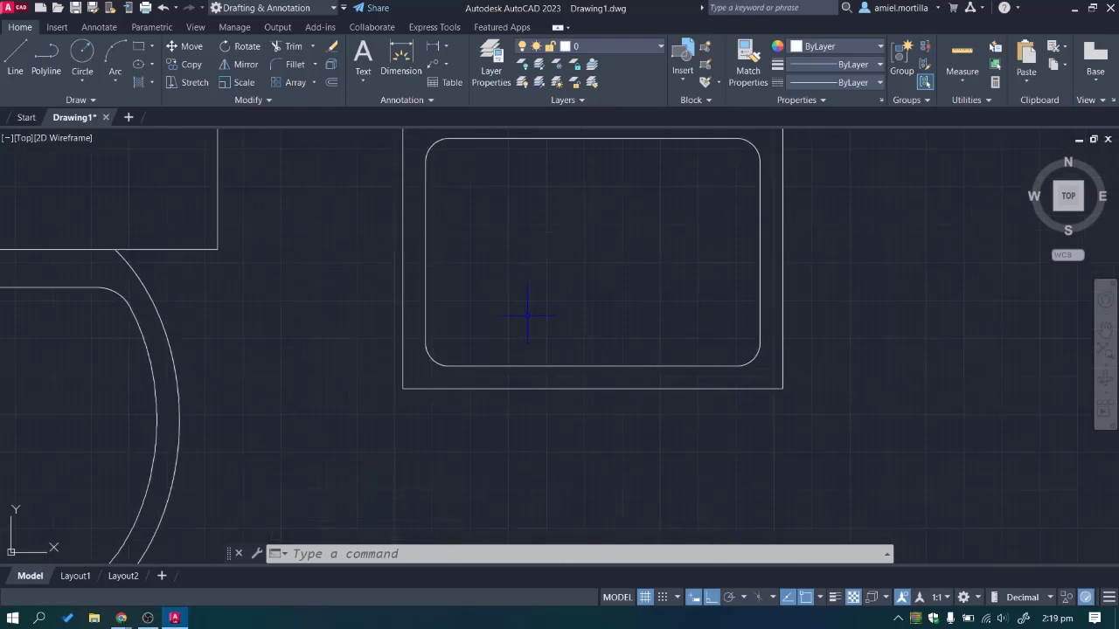
middle_click_drag(526, 308, 535, 366)
type("f")
key("Return")
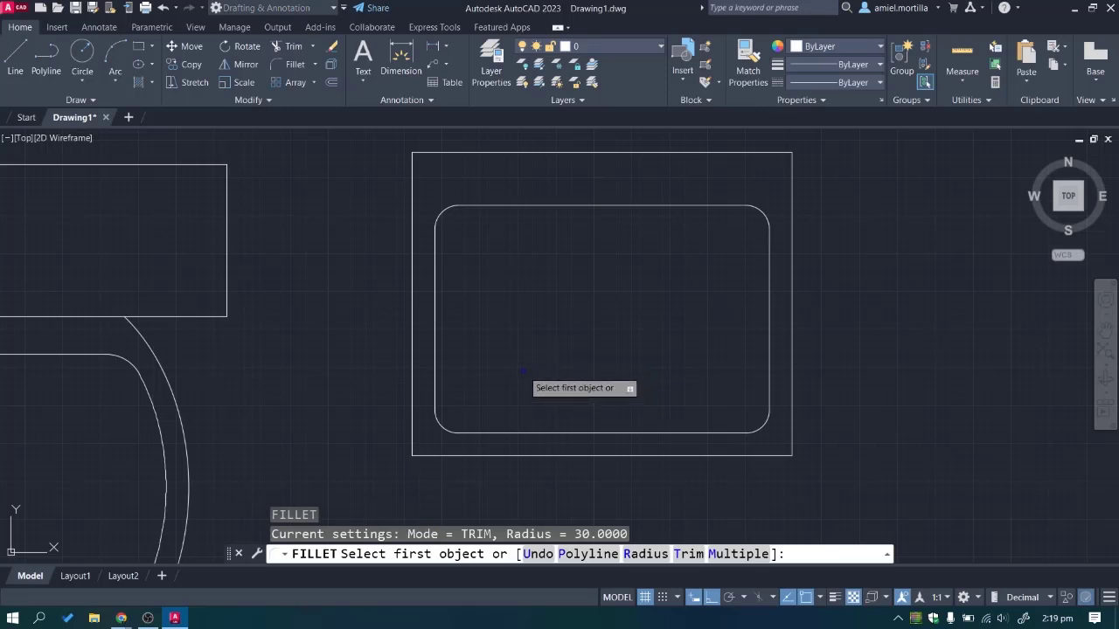
type("r")
key("Return")
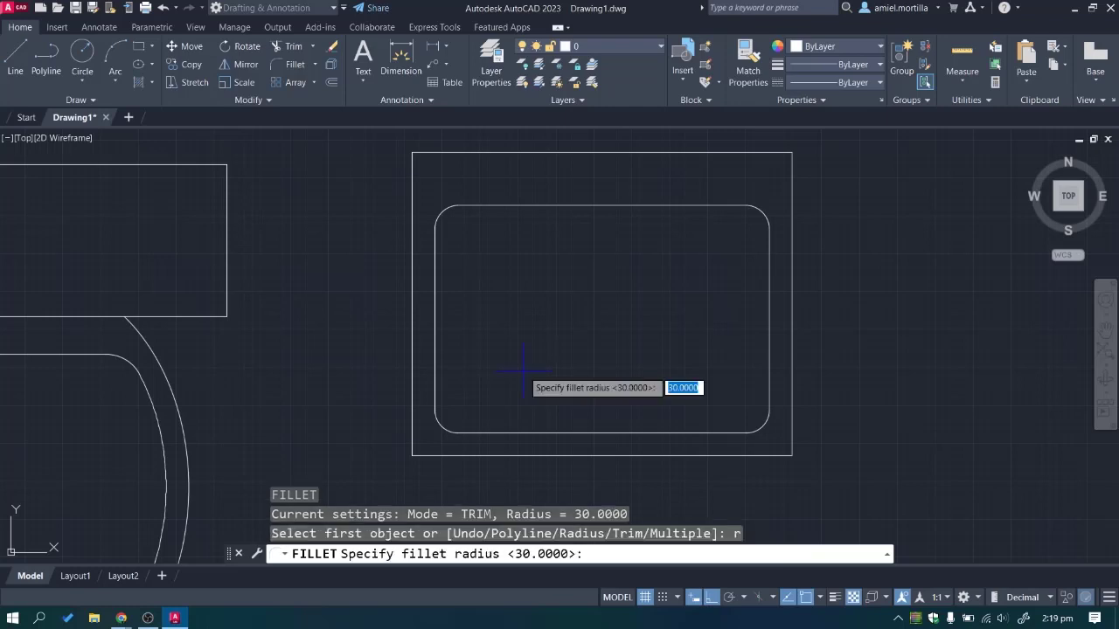
type("60")
key("Return")
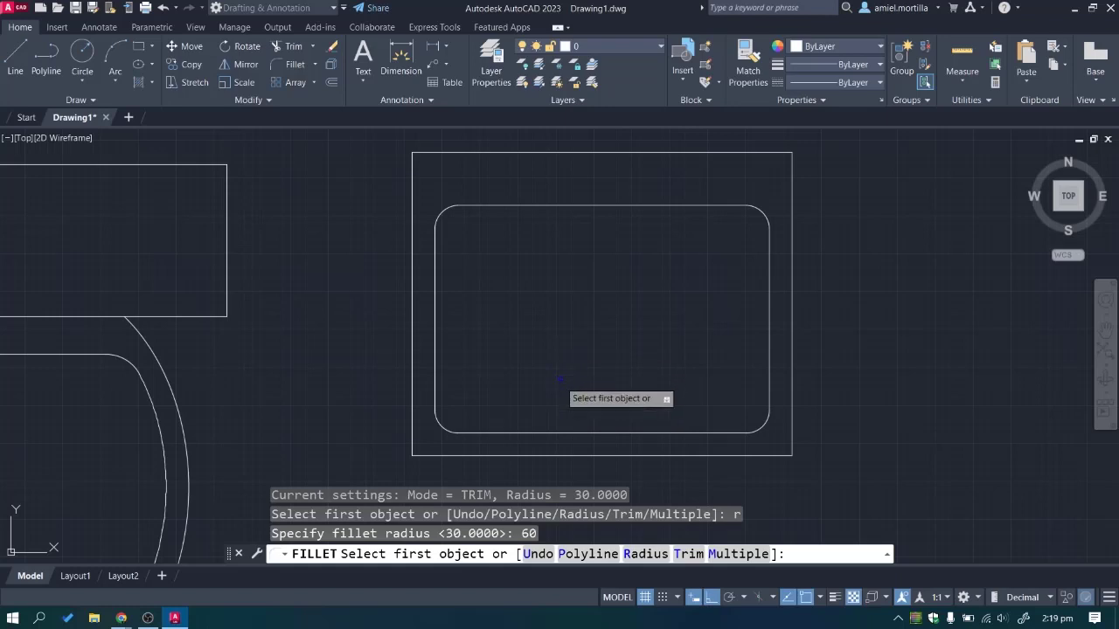
type("m")
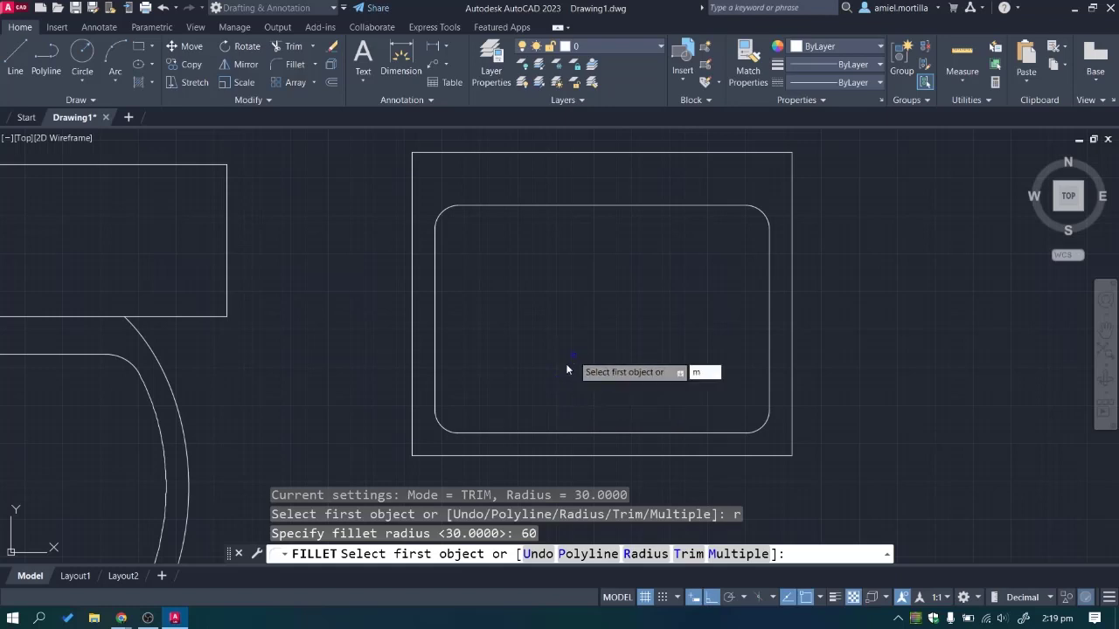
key("Return")
scroll(568, 385, "up", 2)
middle_click_drag(629, 242, 500, 308)
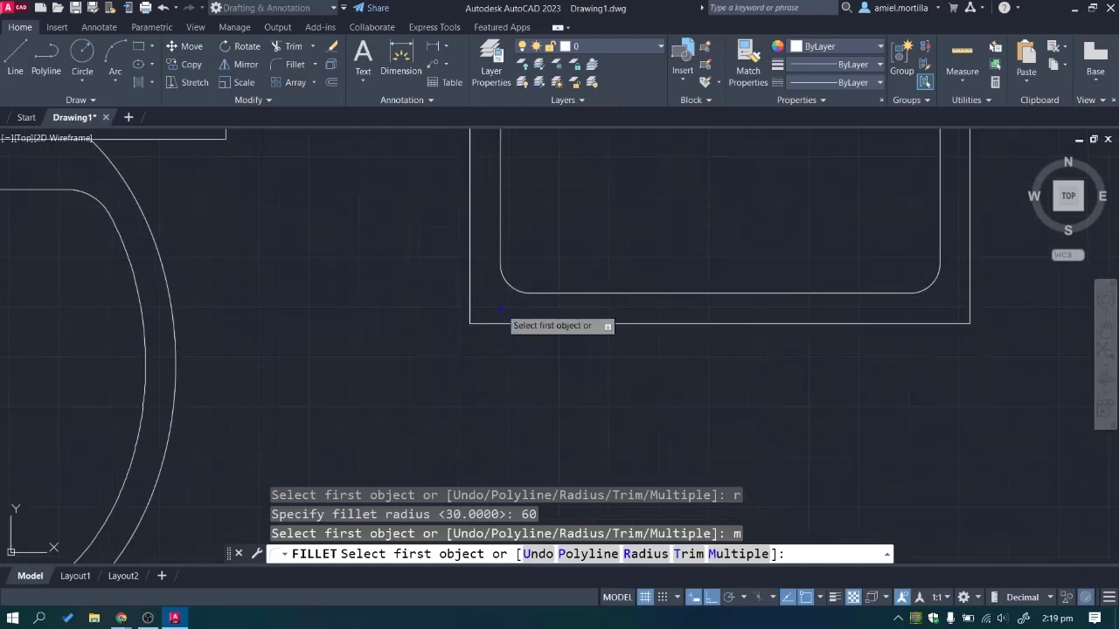
scroll(499, 308, "up", 1)
scroll(485, 316, "up", 1)
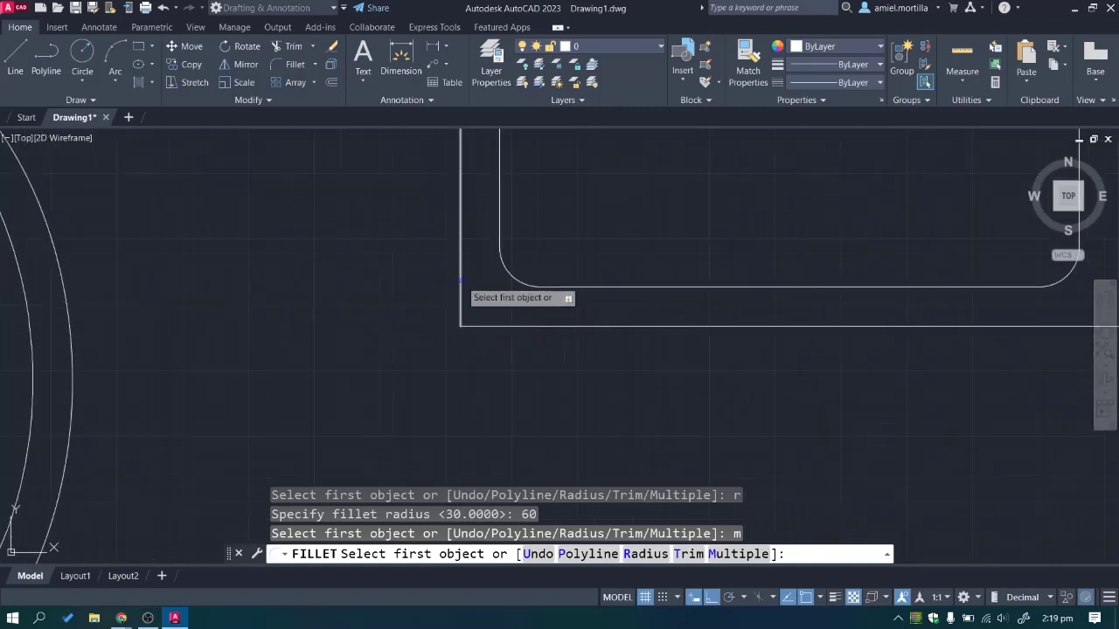
left_click(460, 281)
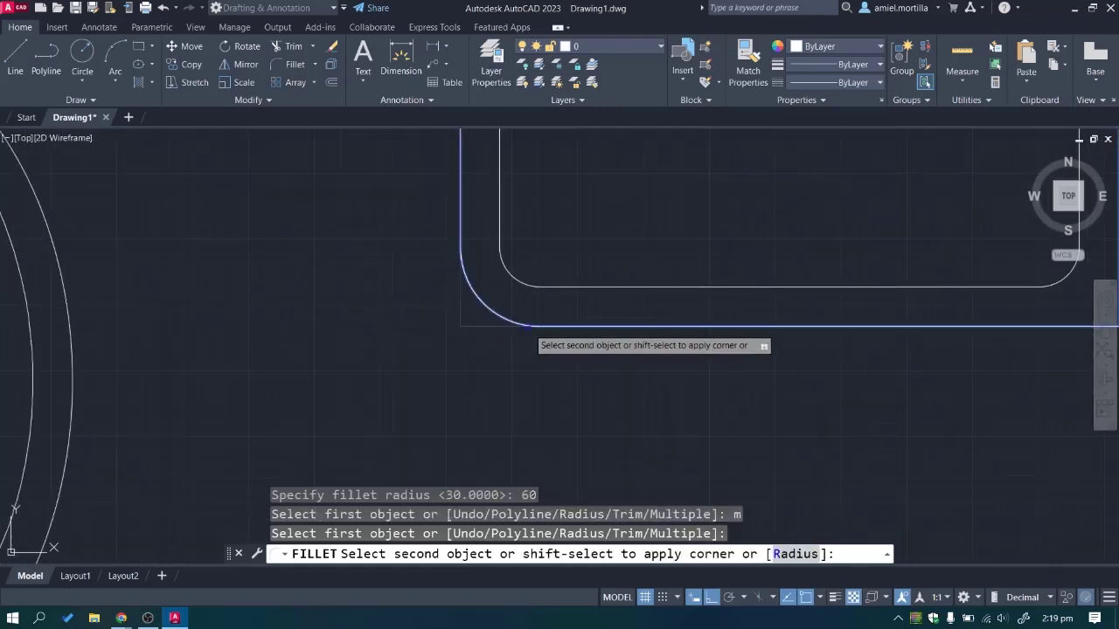
left_click(526, 328)
Fillet the outer rectangle's lower-right corner with the same radius of 60.
scroll(280, 306, "down", 1)
scroll(279, 306, "down", 1)
mouse_move(293, 262)
middle_mouse_down()
mouse_move(238, 251)
mouse_move(389, 261)
middle_mouse_up()
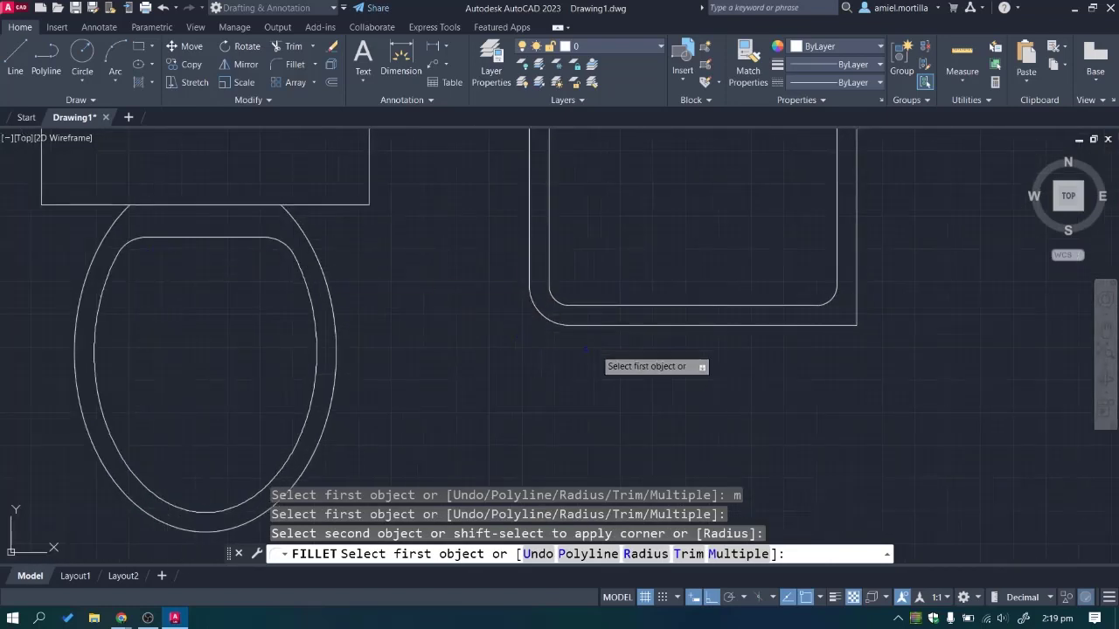
scroll(585, 348, "up", 3)
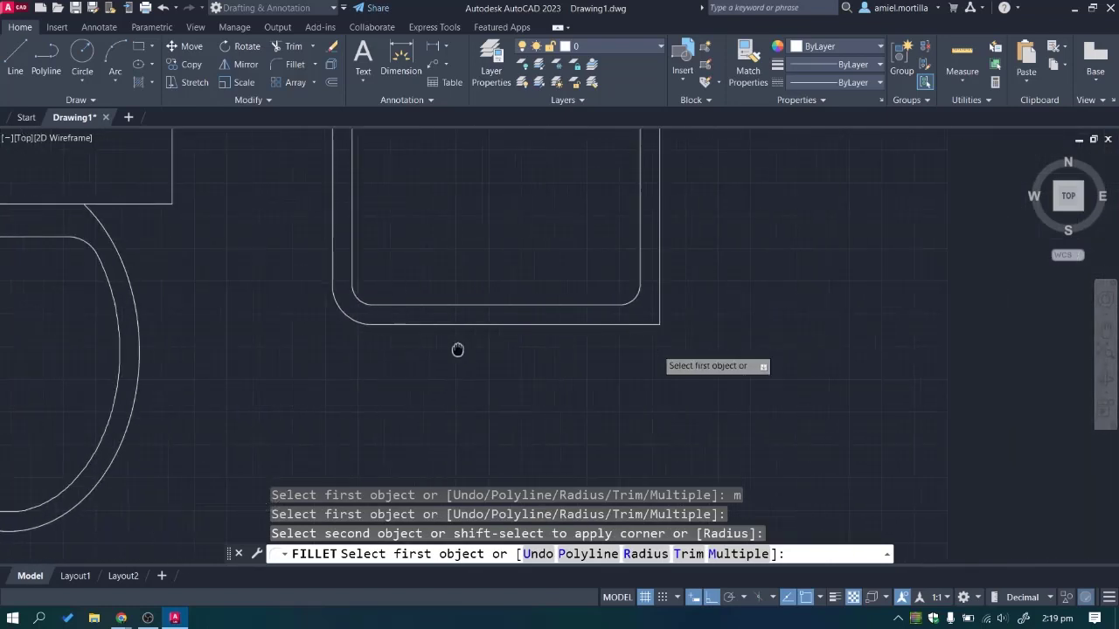
left_click(609, 333)
left_click(662, 296)
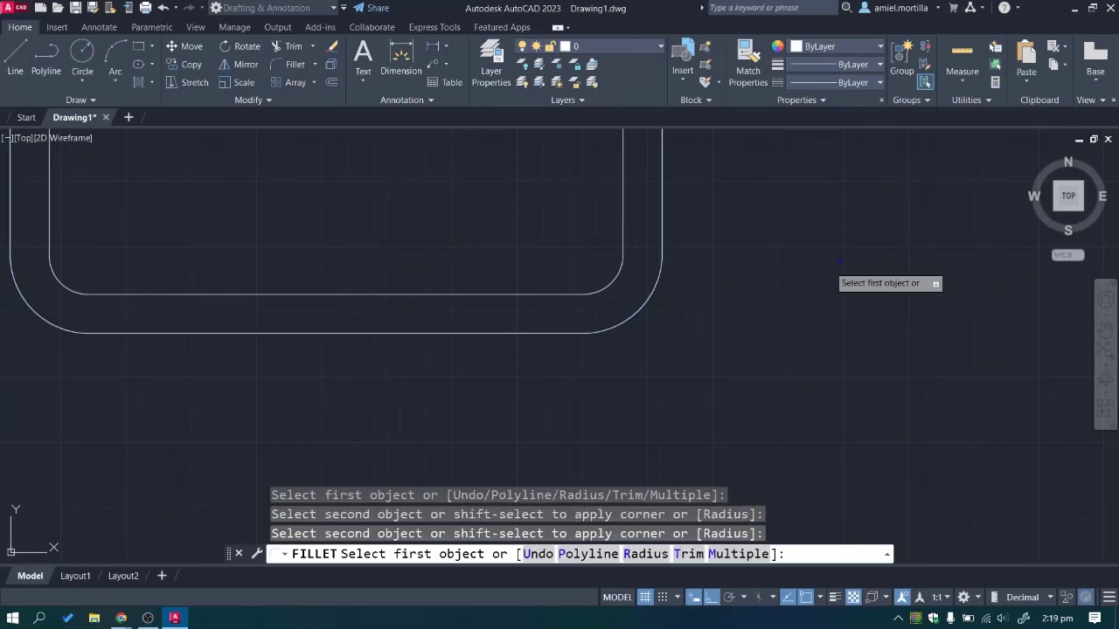
End the multiple-corner fillet on the outer rectangle.
scroll(724, 259, "down", 2)
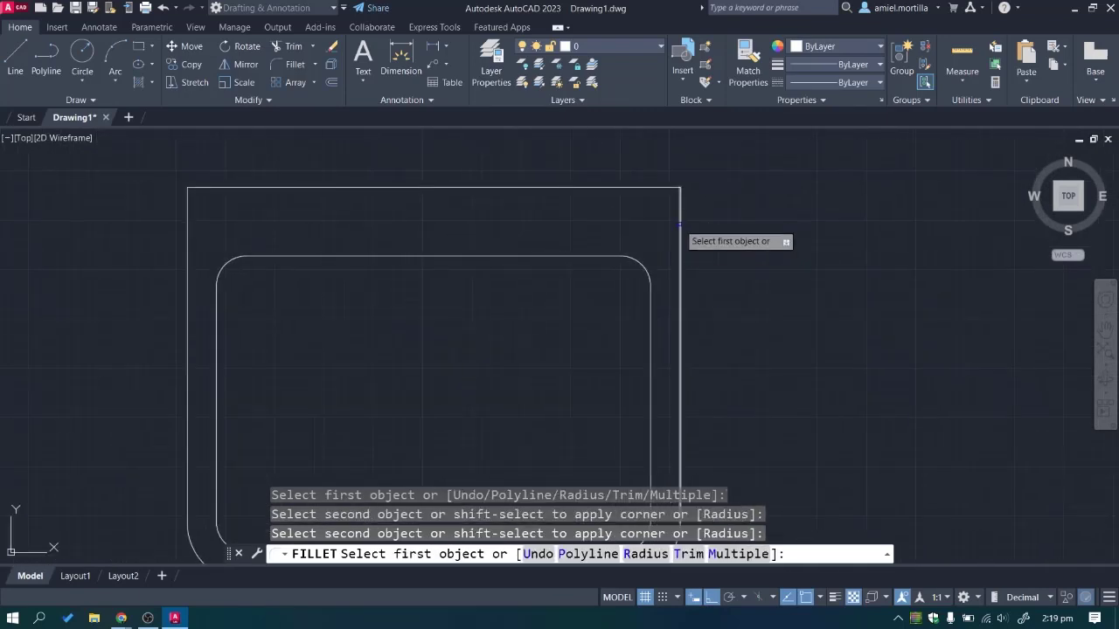
key("Escape")
scroll(99, 487, "down", 1)
mouse_move(99, 487)
middle_mouse_down()
mouse_move(938, 255)
mouse_move(341, 243)
middle_mouse_up()
middle_click_drag(804, 298, 577, 331)
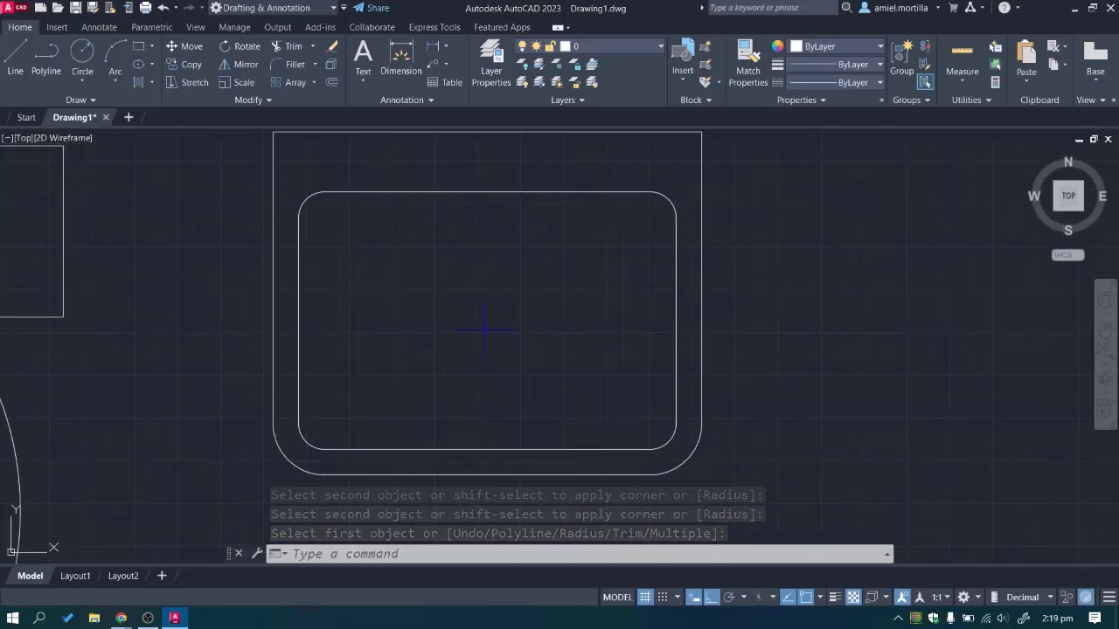
scroll(494, 306, "down", 2)
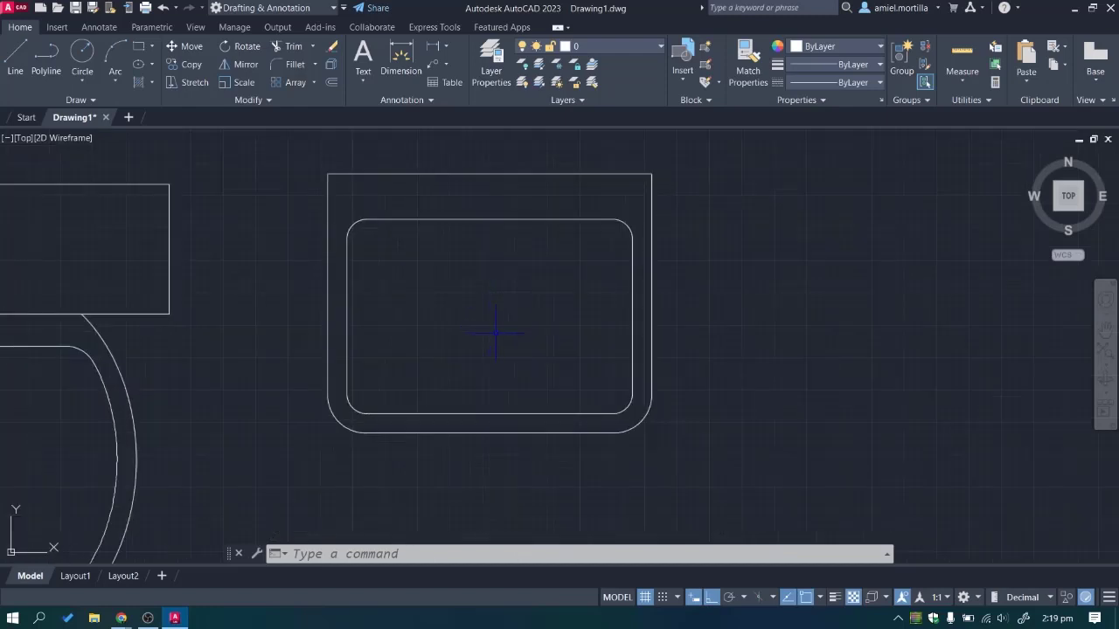
middle_click_drag(505, 285, 552, 300)
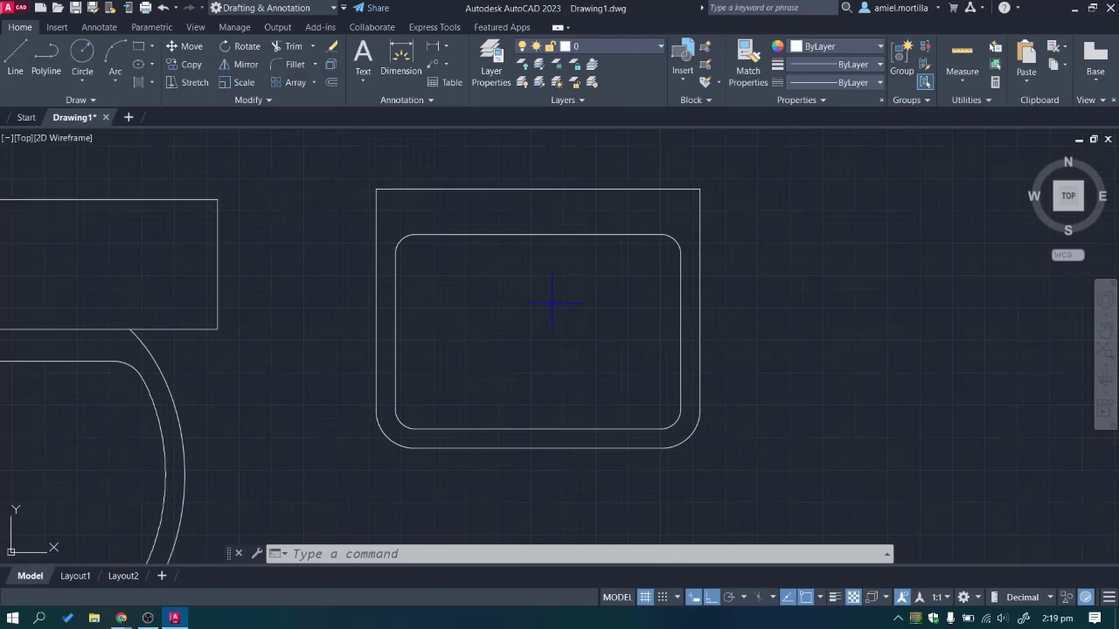
type("c")
key("Return")
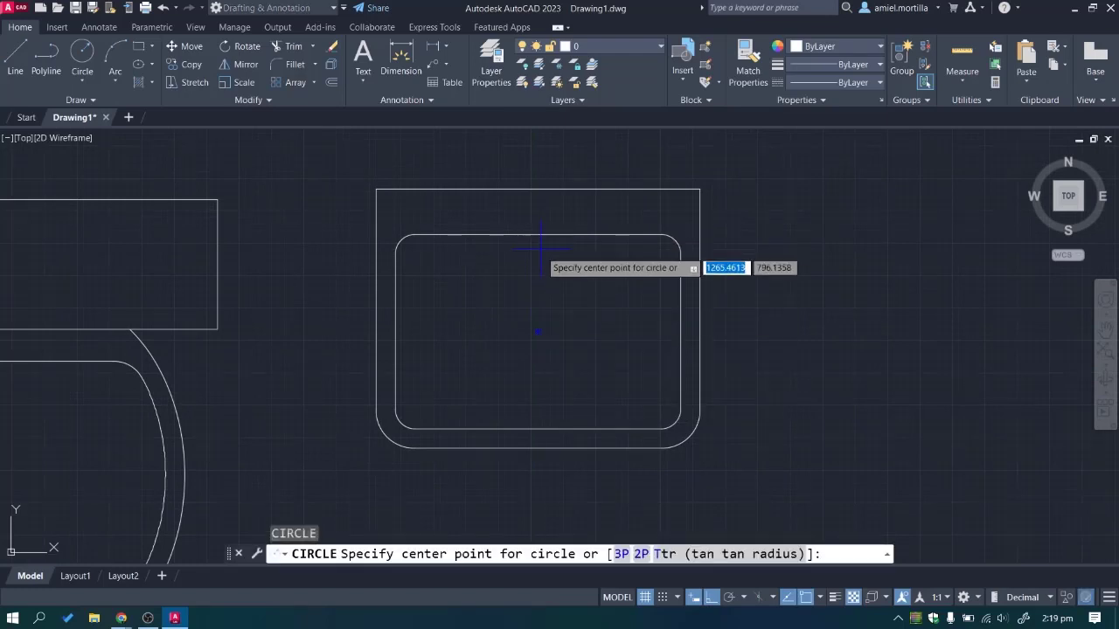
key("Escape")
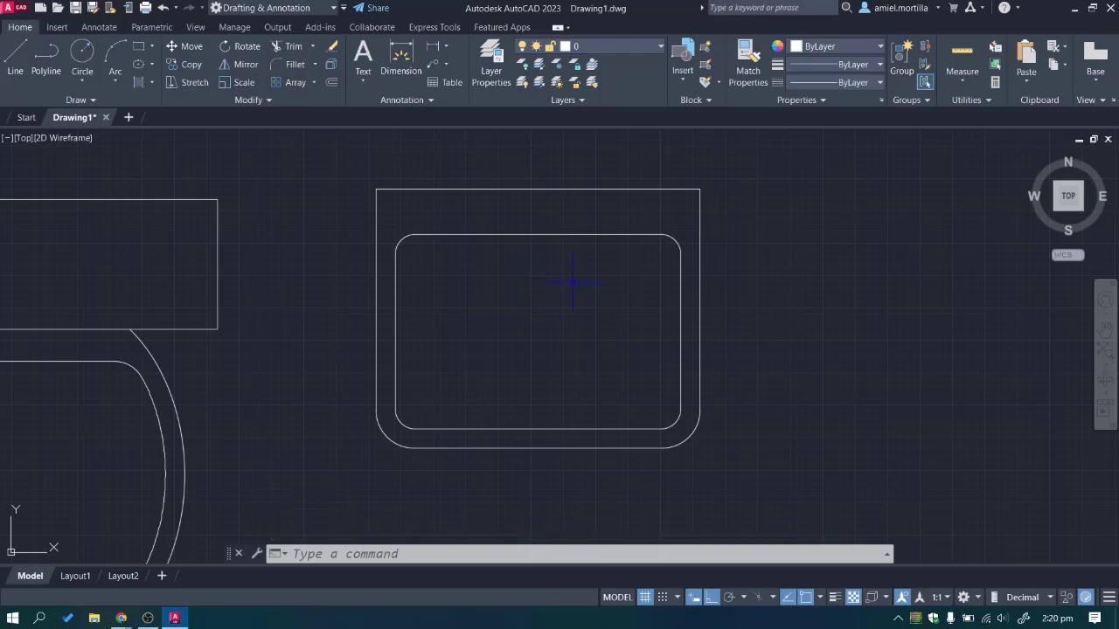
Draw a 15-diameter circle centred 50 below the midpoint of the inner rectangle's top edge, using a temporary track point.
type("c")
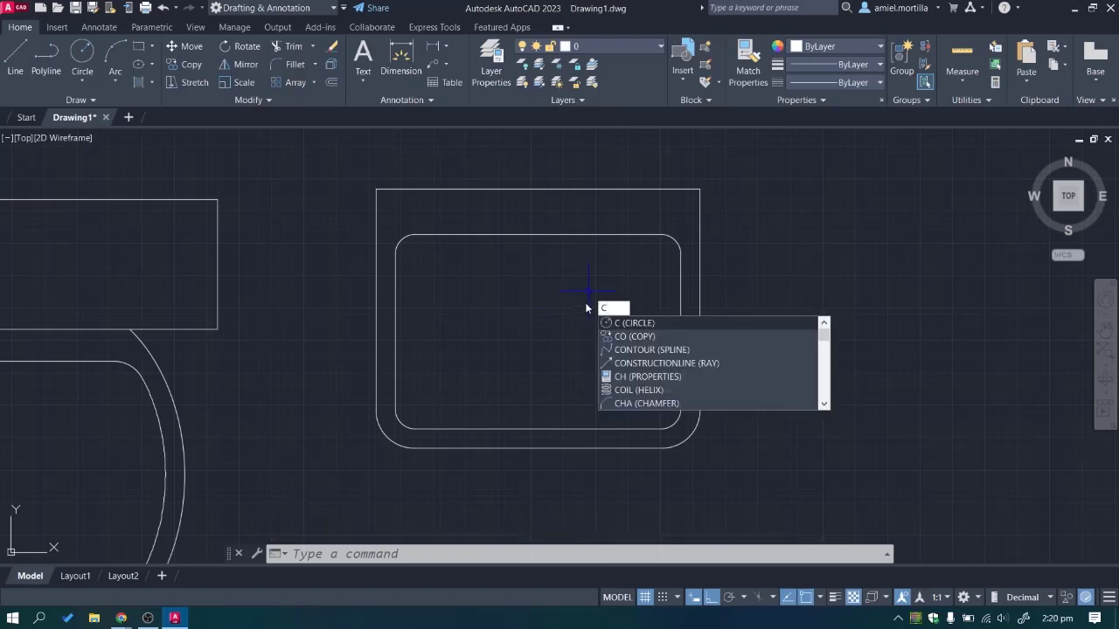
key("Return")
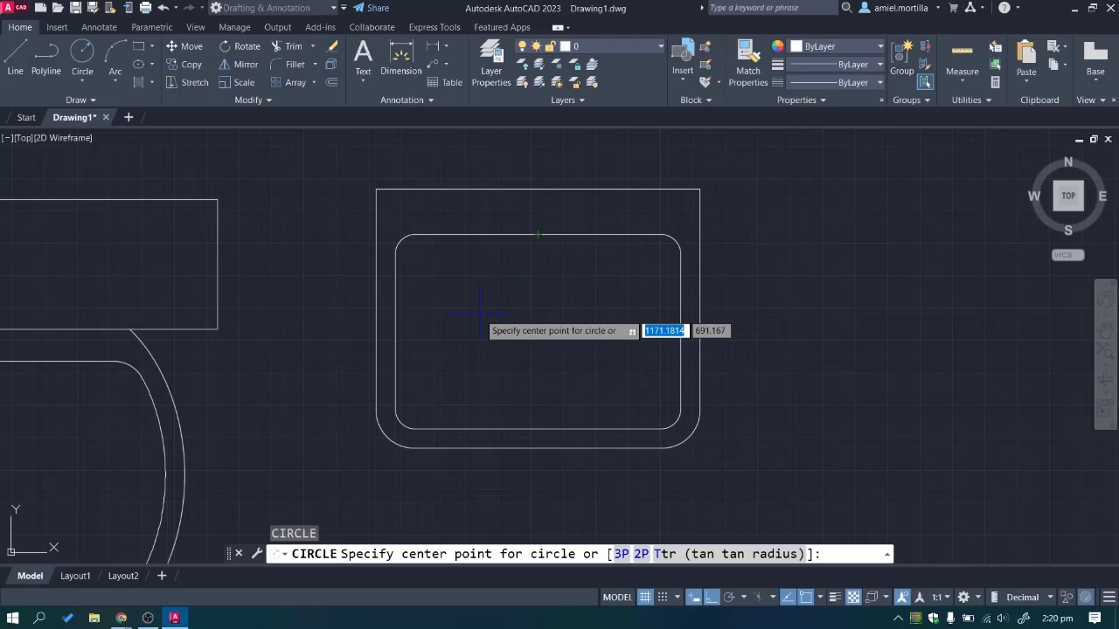
type("tt")
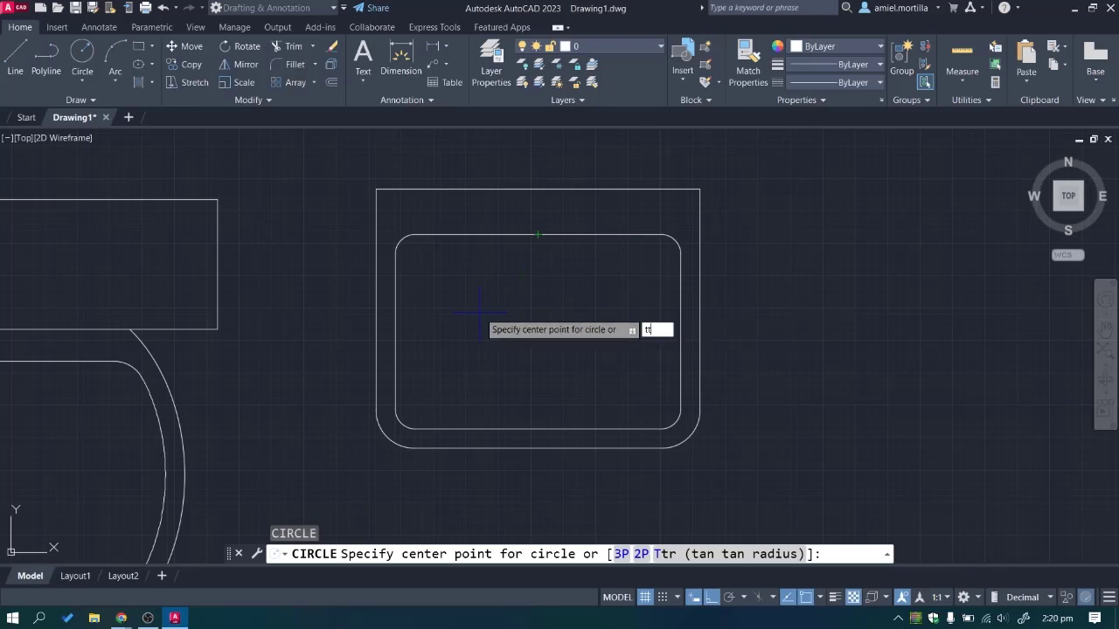
key("Return")
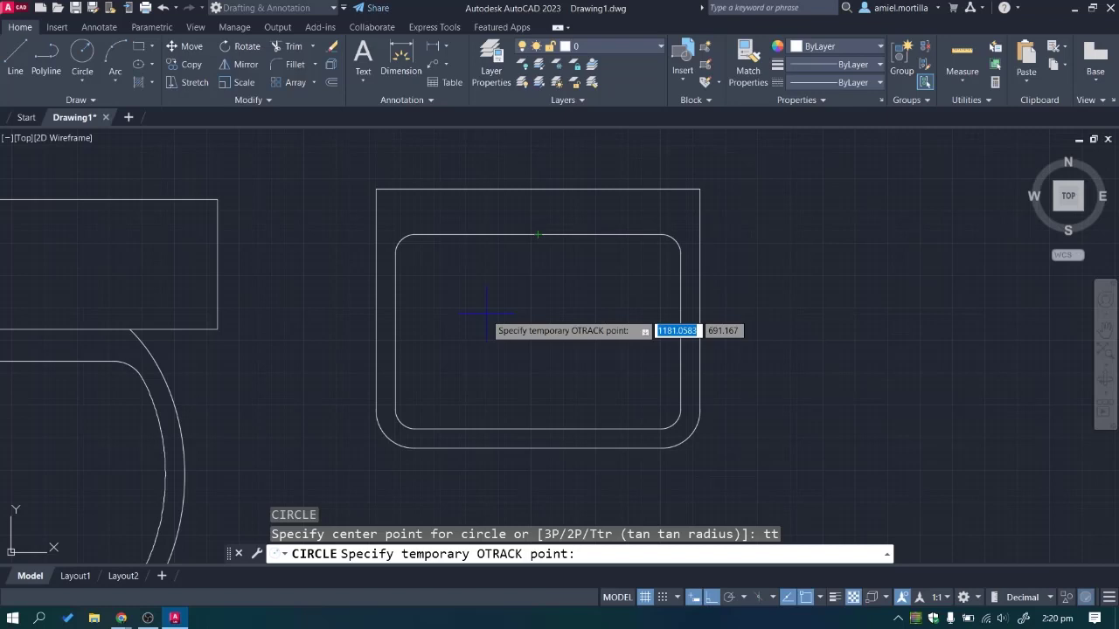
left_click(537, 235)
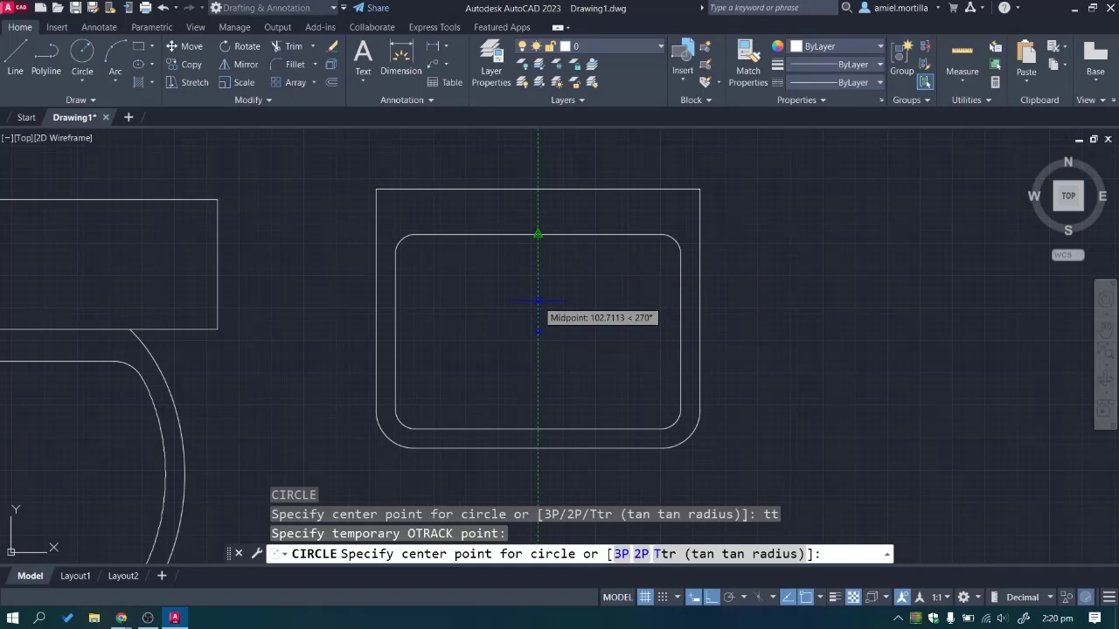
type("50")
key("Return")
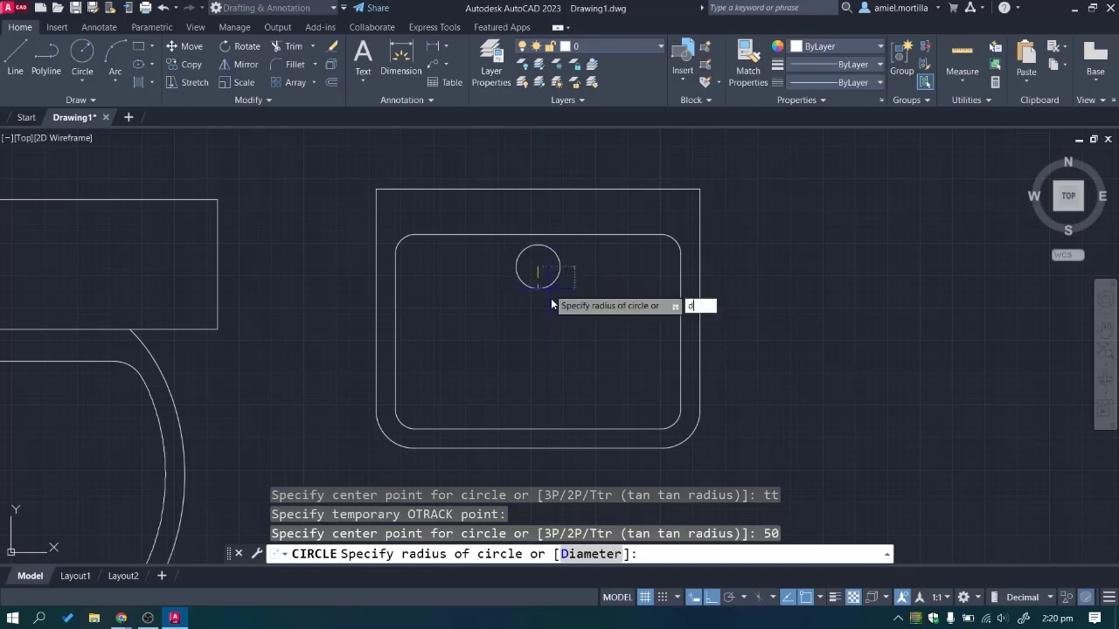
type("d")
key("Return")
type("15")
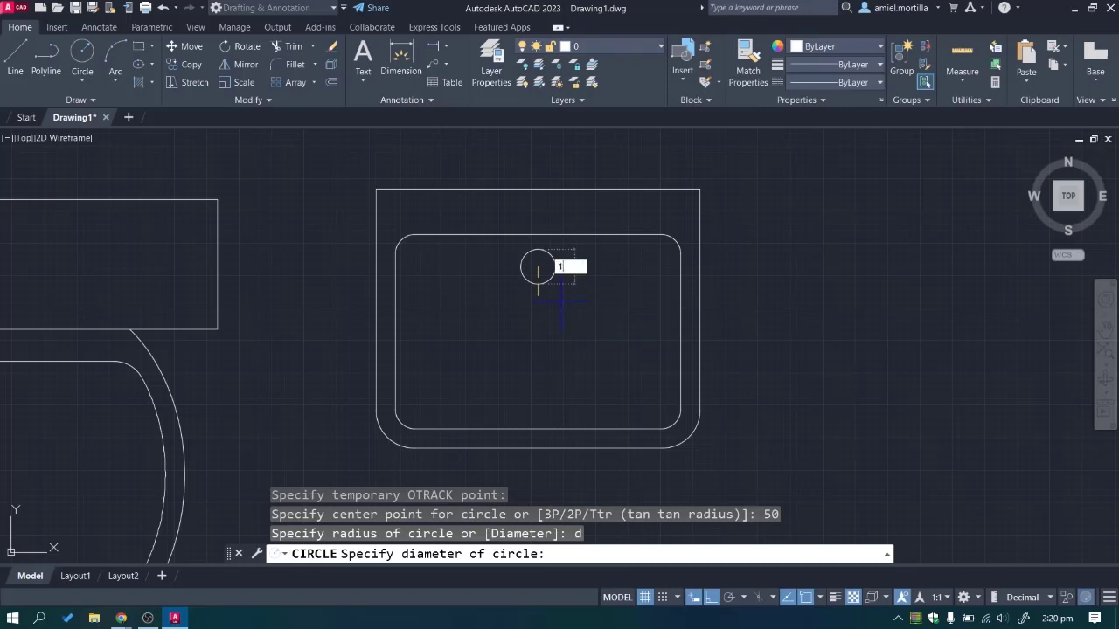
key("Return")
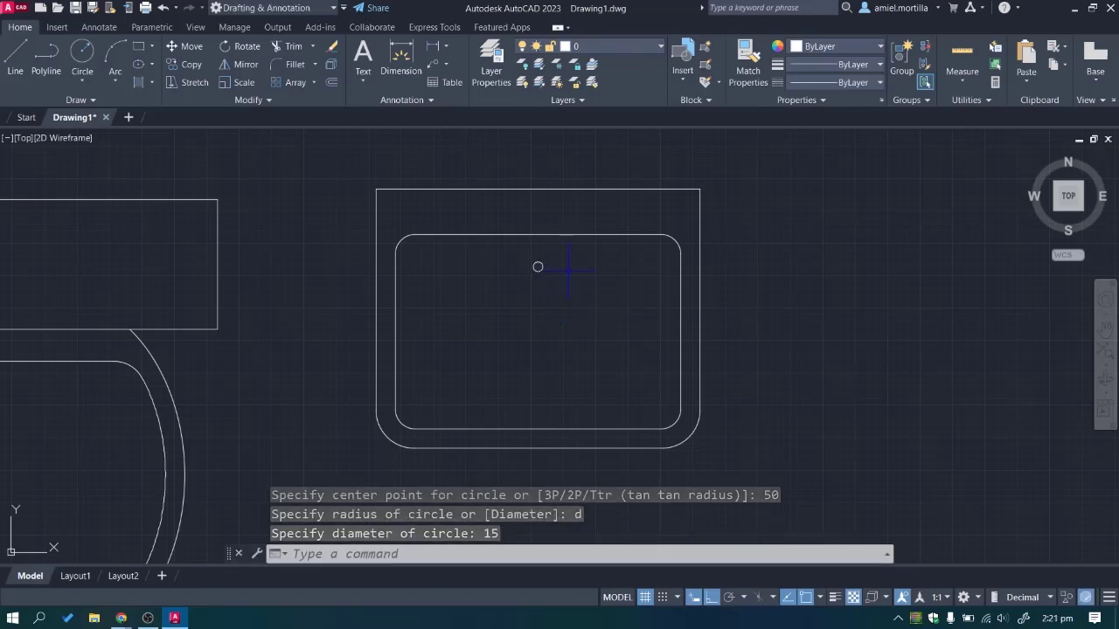
Delete the small circle placed with the temporary track point.
scroll(569, 269, "up", 2)
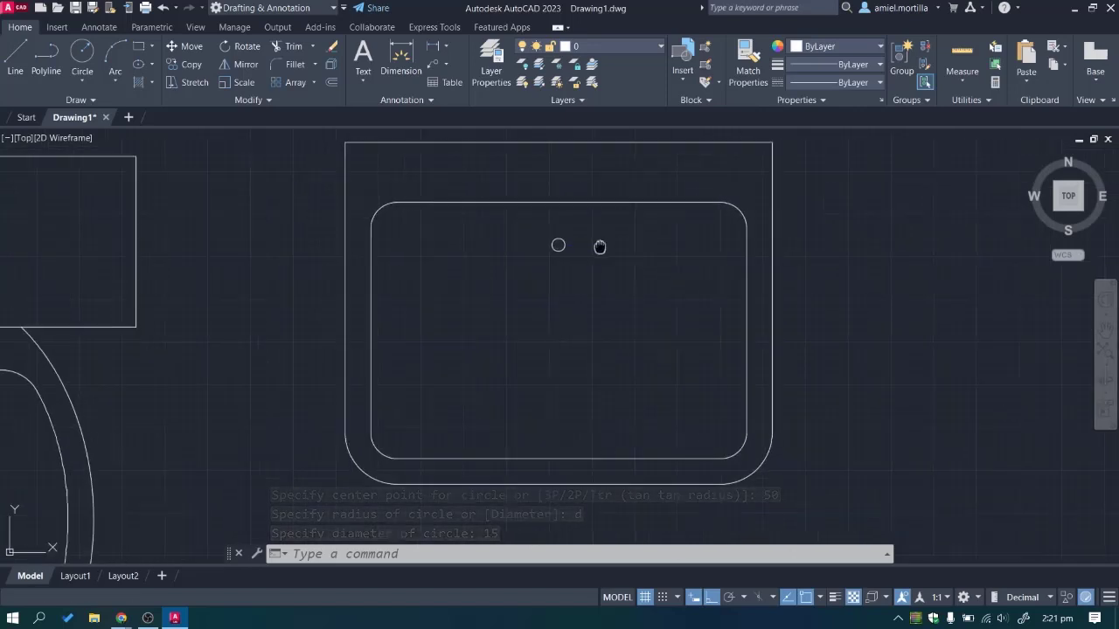
left_click(525, 234)
left_click(581, 271)
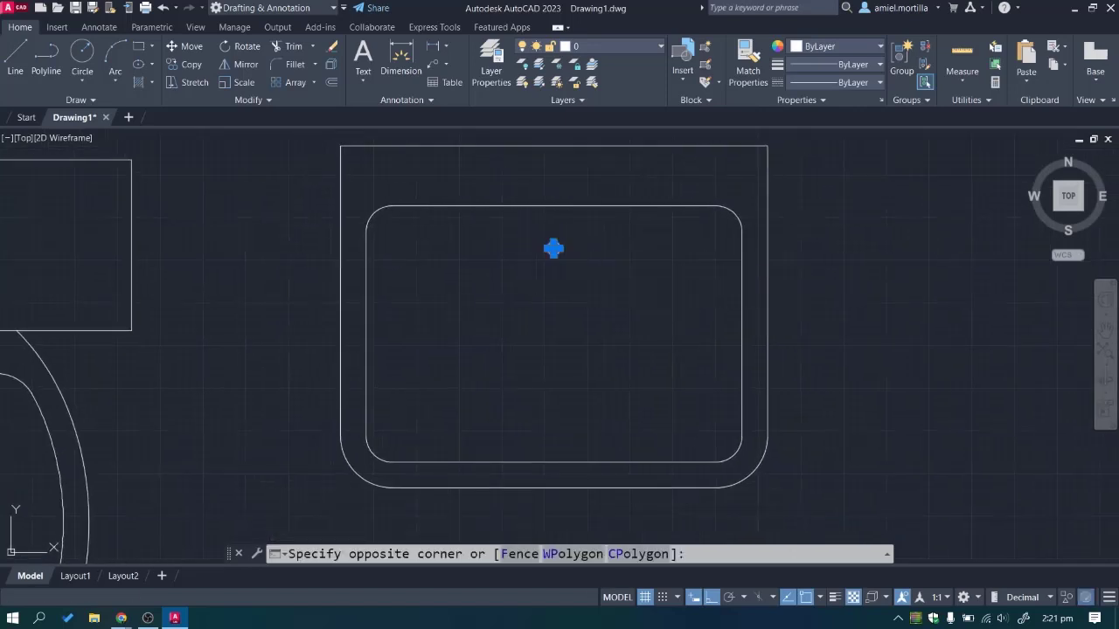
key("Delete")
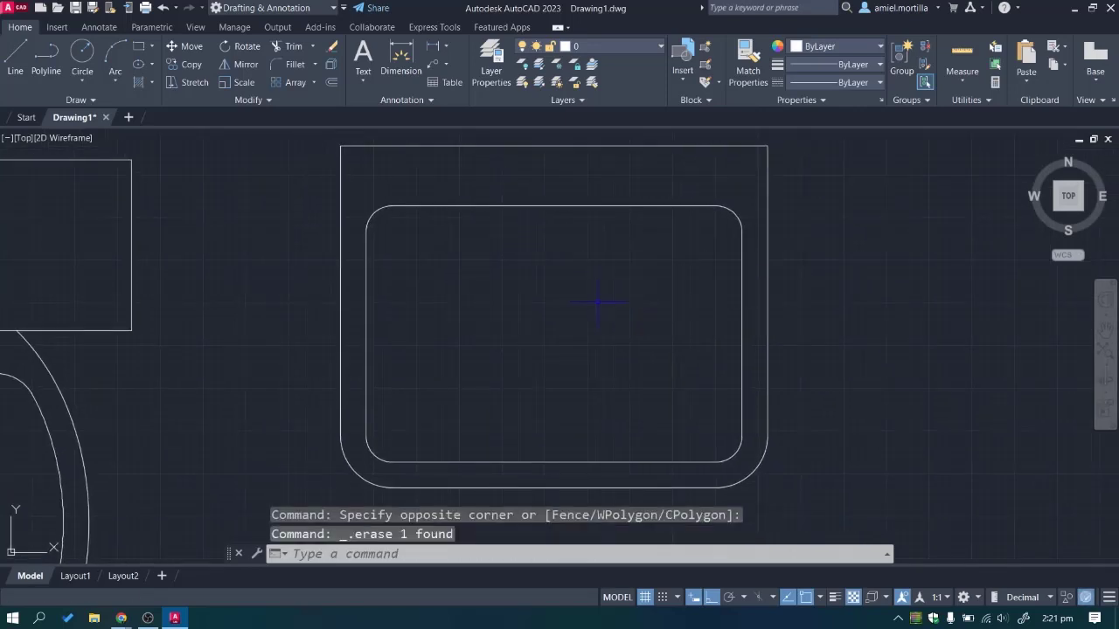
Draw a circle of diameter 15 centred on the midpoint of the inner rectangle's top edge.
type("c")
key("Return")
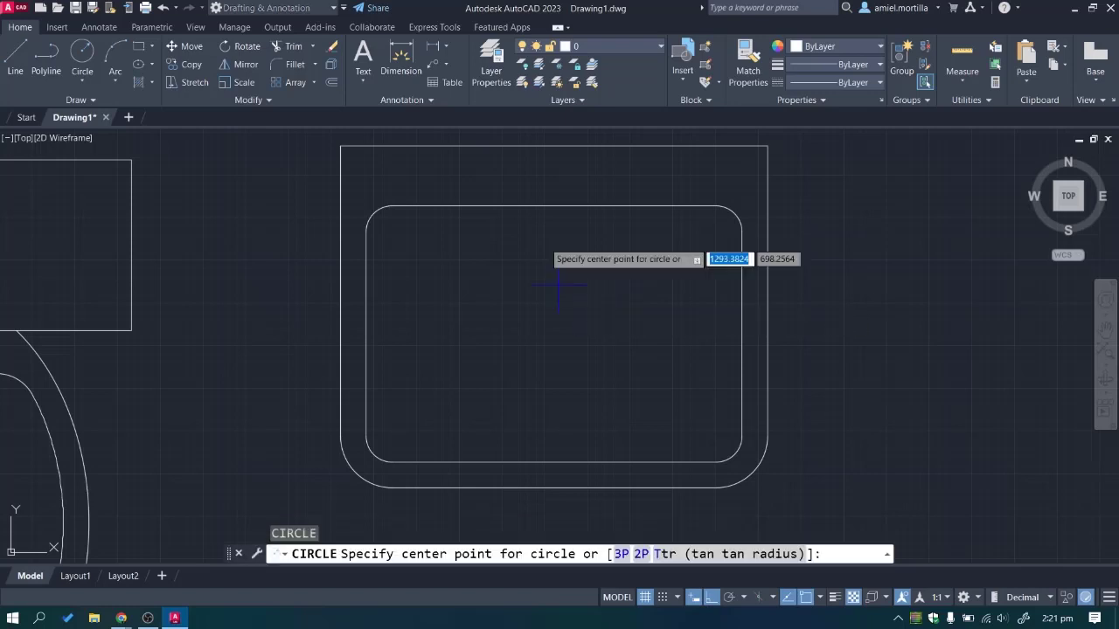
left_click(553, 204)
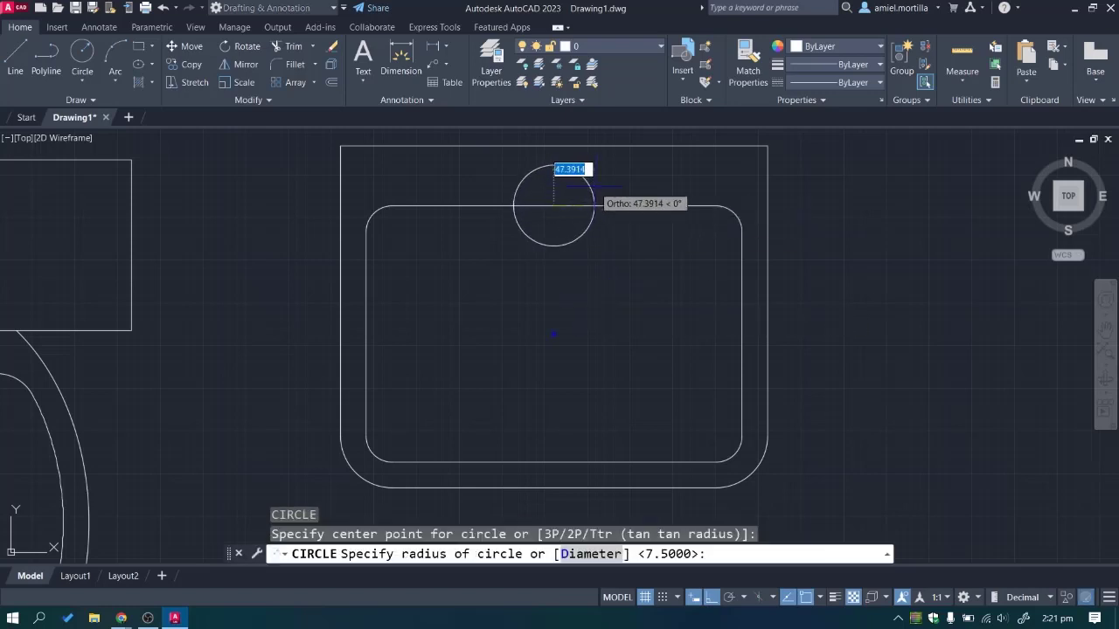
type("d")
key("Return")
type("15")
key("Return")
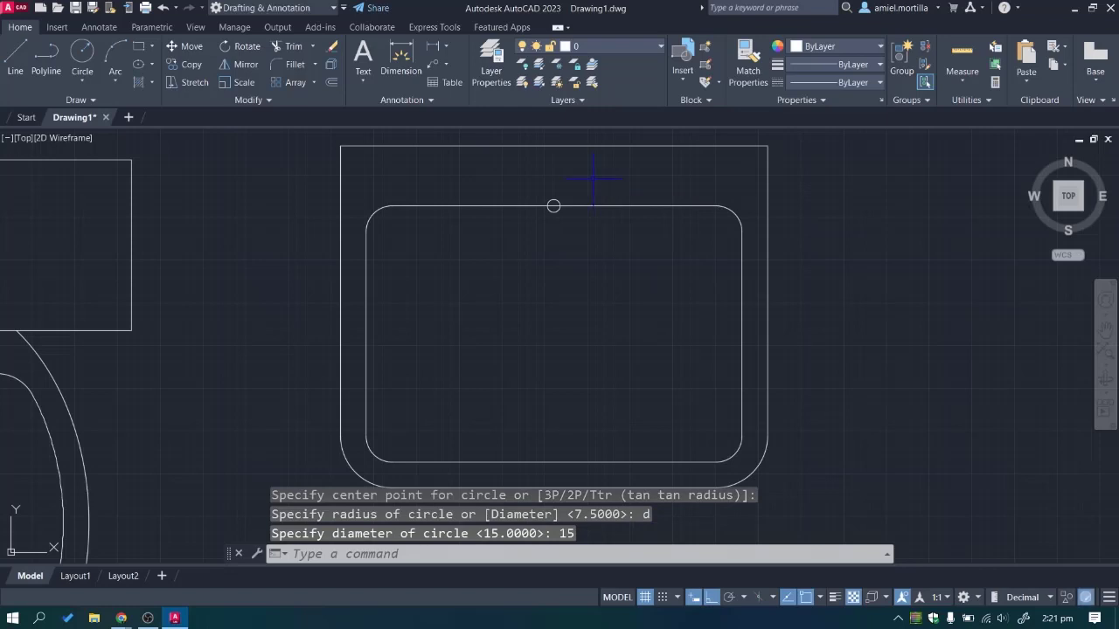
Move the small circle straight down by 50 from the inner rectangle's top edge.
left_click(590, 181)
left_click(506, 188)
left_click(502, 185)
left_click(594, 257)
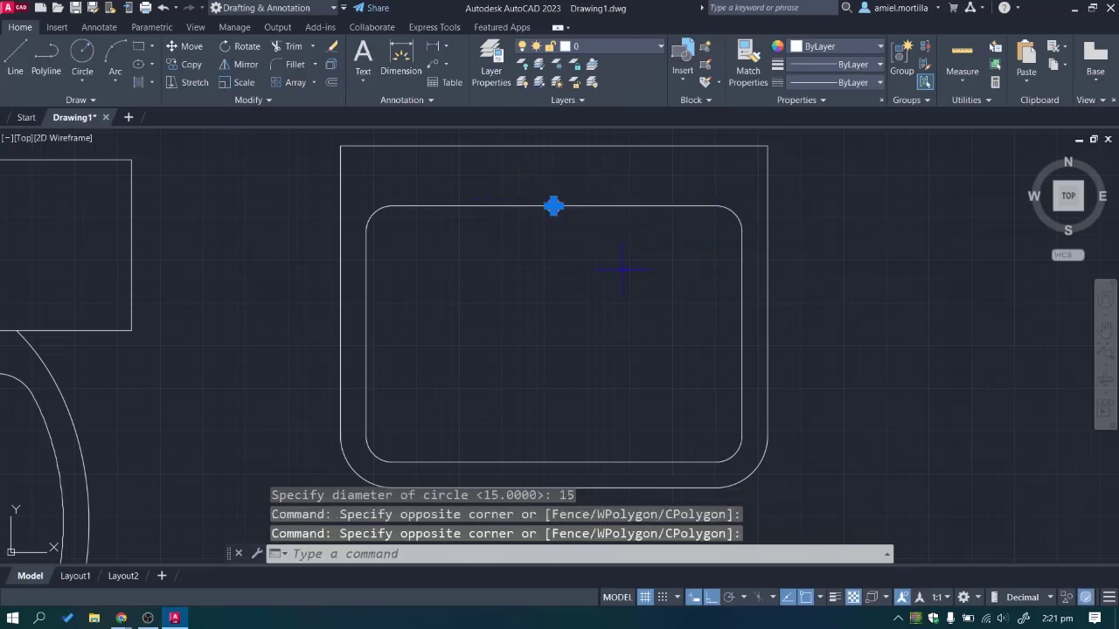
type("m")
key("Return")
left_click(682, 253)
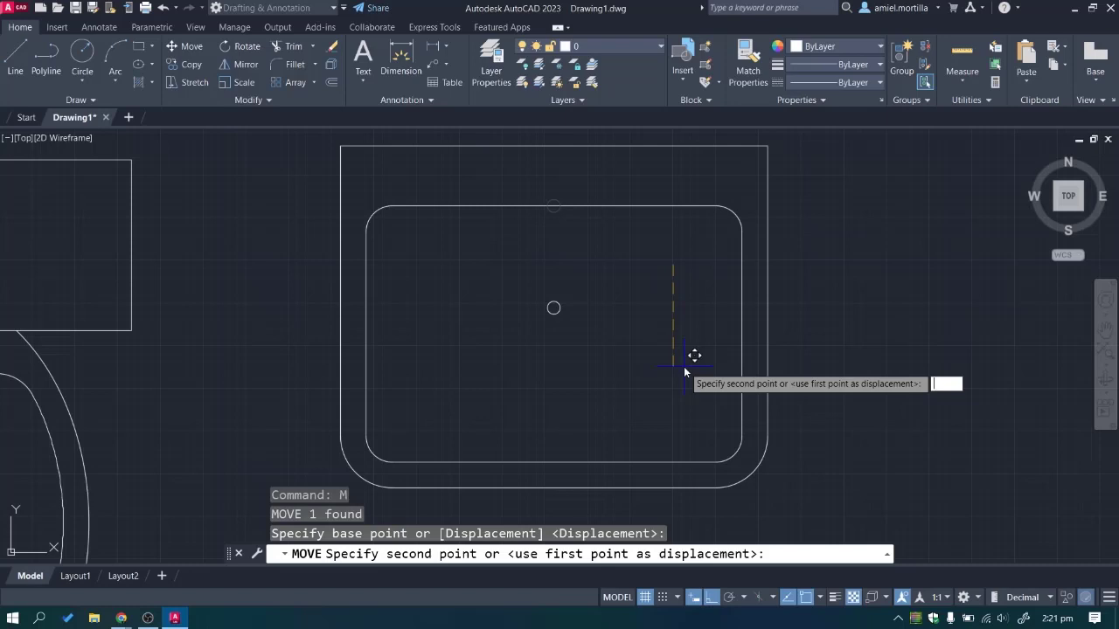
type("50")
key("Return")
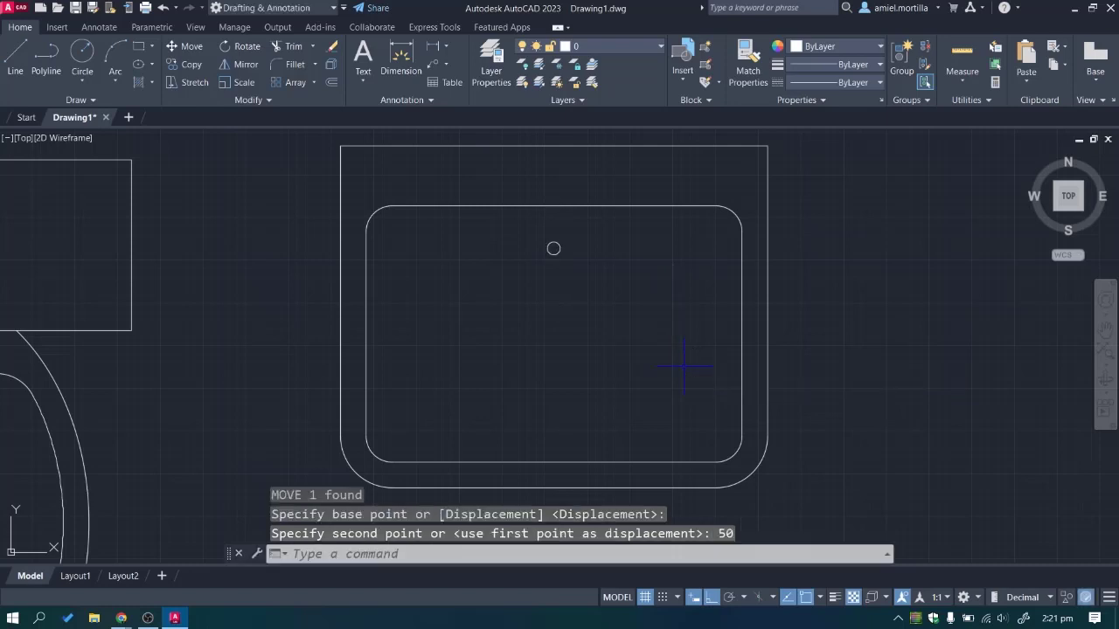
Delete the moved circle inside the inner rectangle.
left_click(486, 218)
left_click(620, 289)
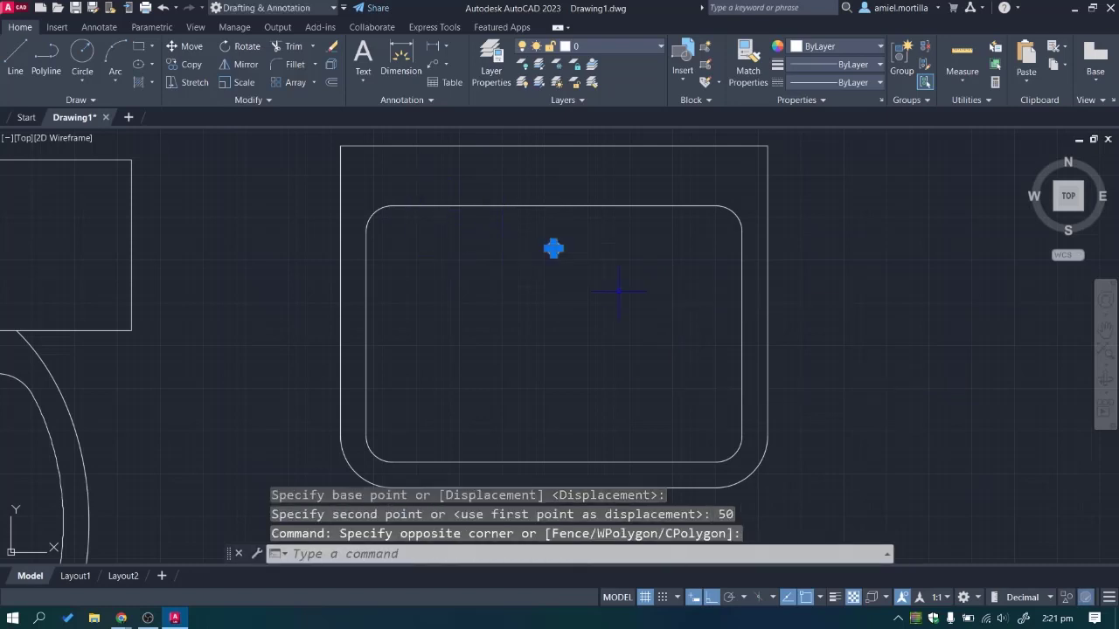
key("Delete")
Draw a 15-diameter circle centred 50 below the midpoint of the inner rectangle's top edge, using object snap tracking.
type("circle")
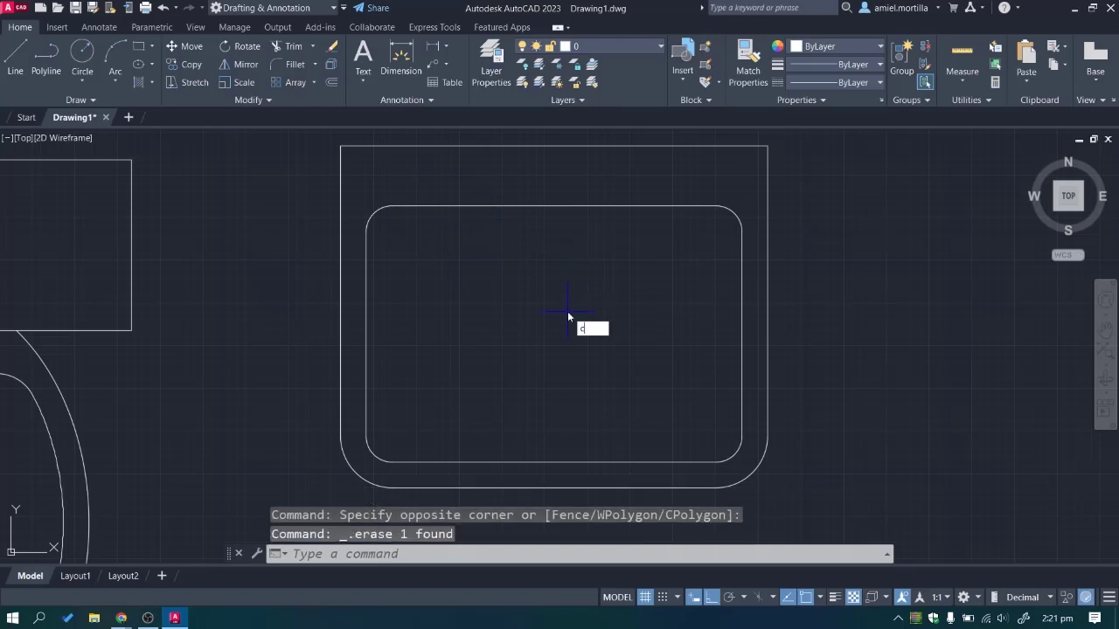
key("Return")
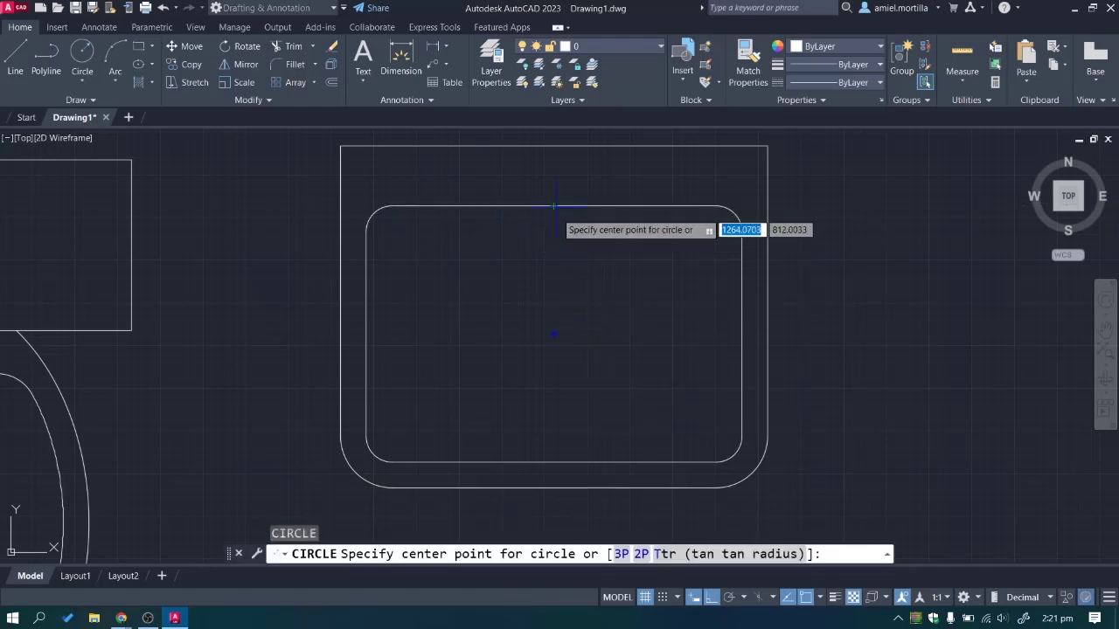
type("50")
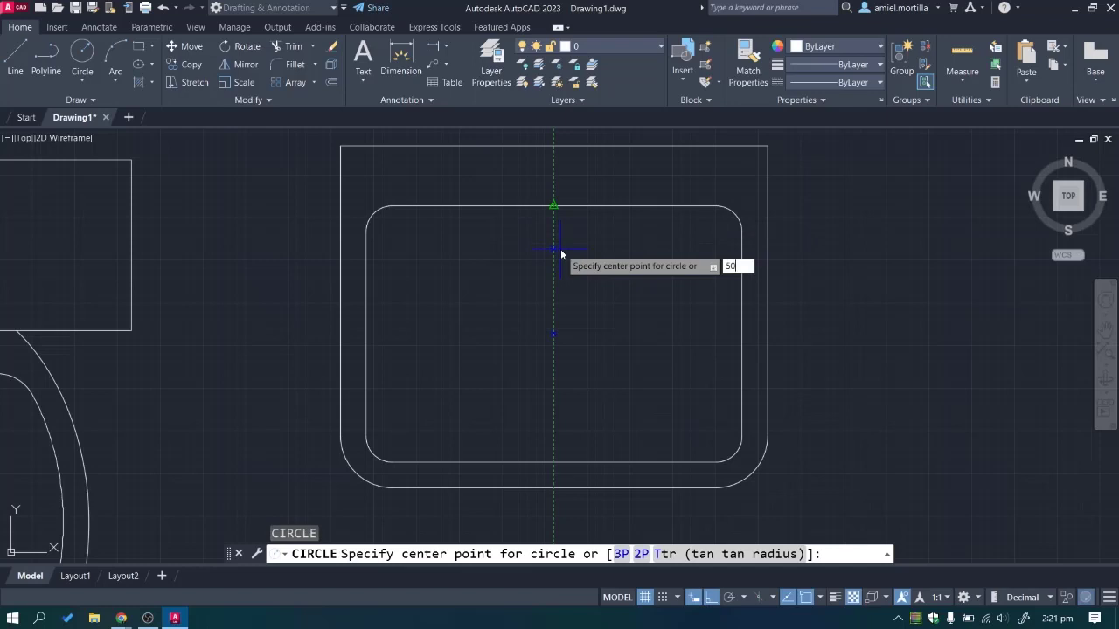
key("Return")
type("d")
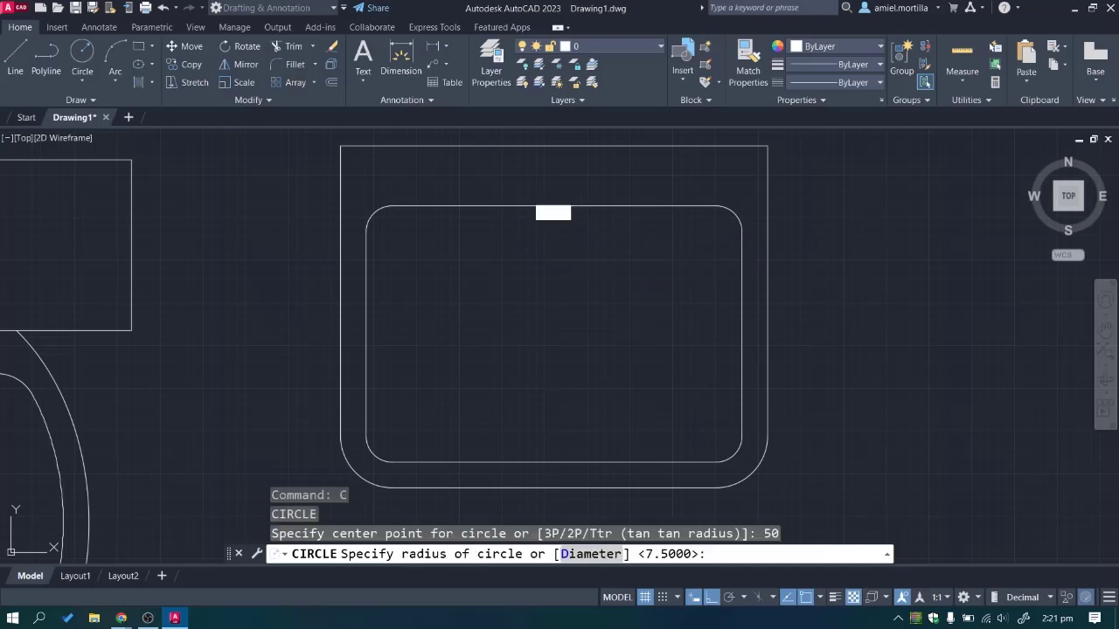
key("Return")
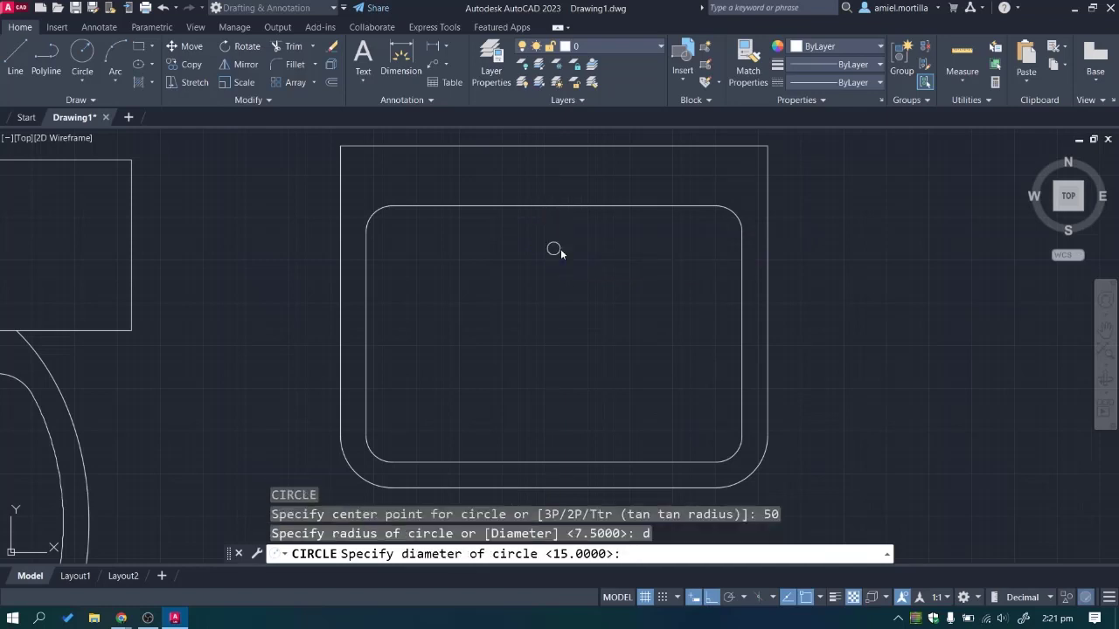
type("15")
key("Return")
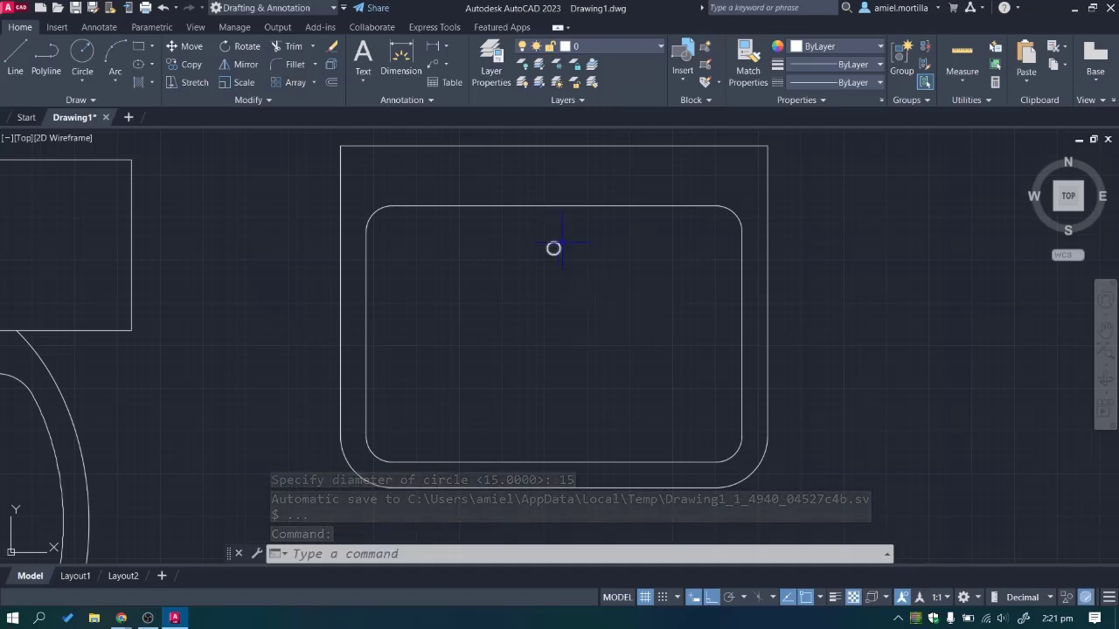
Draw a 600 by 600 rectangle in the empty space to the right of the basin figure.
scroll(592, 282, "down", 2)
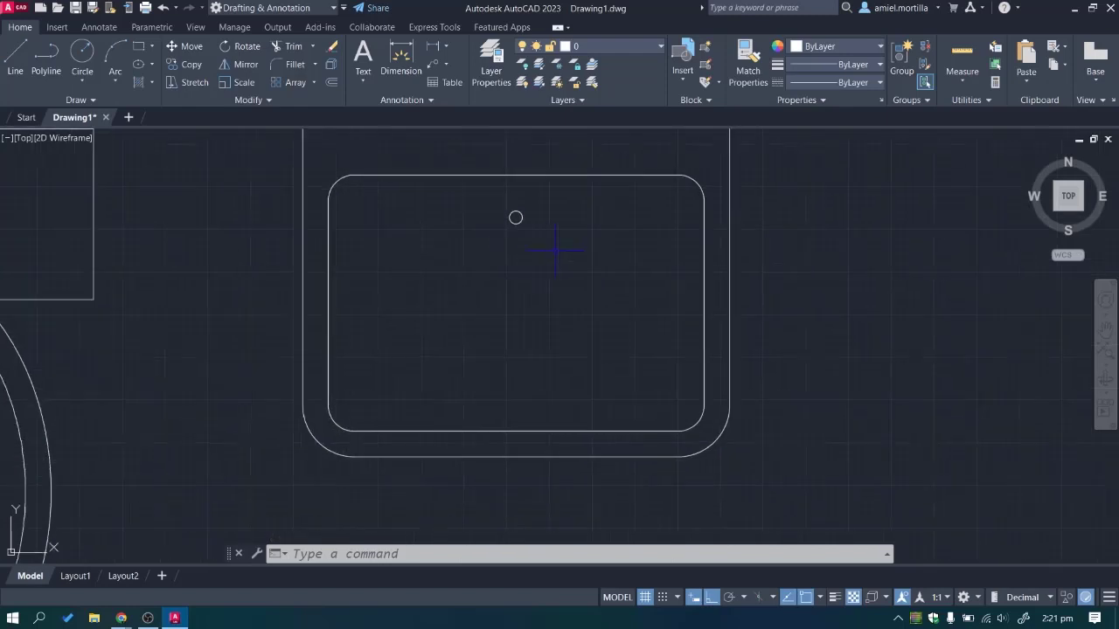
middle_click_drag(541, 250, 480, 281)
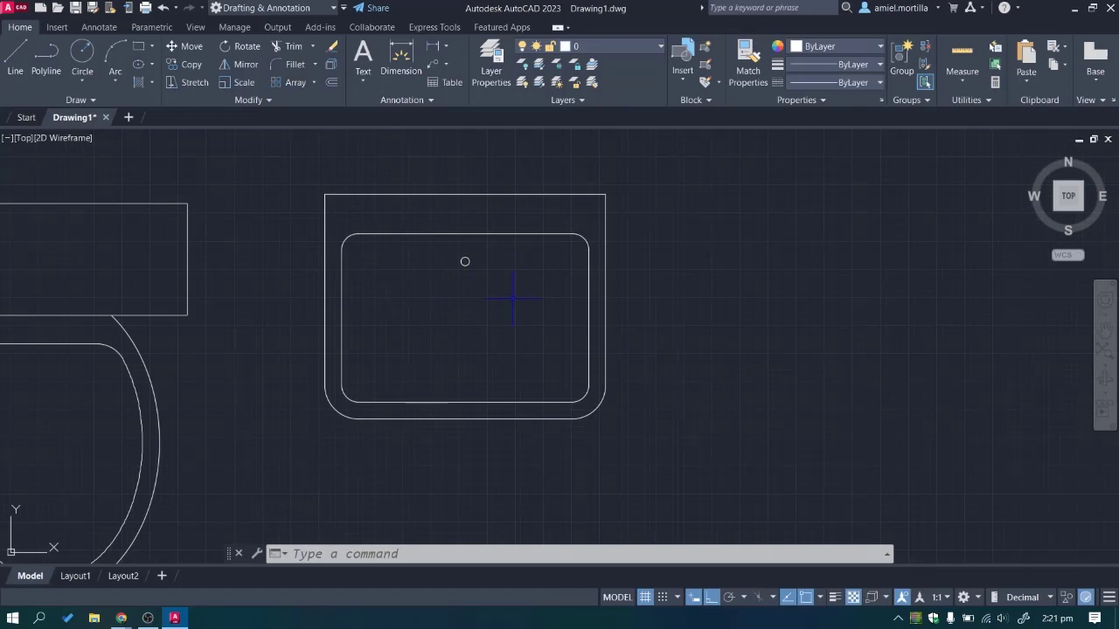
scroll(527, 289, "right", 5)
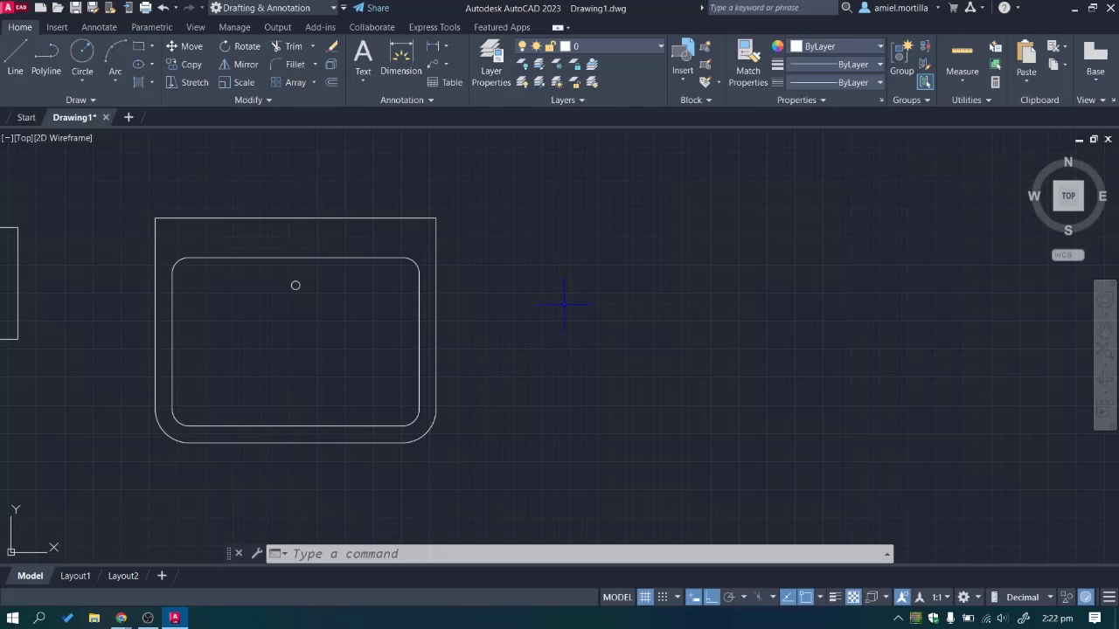
middle_click_drag(563, 305, 481, 292)
type("re")
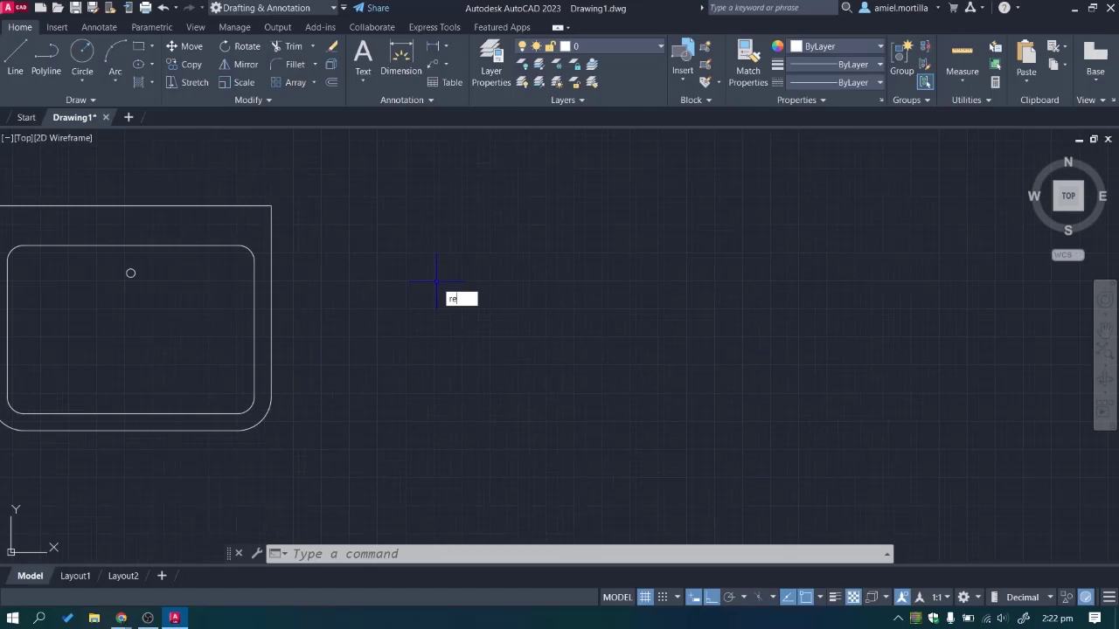
type("c")
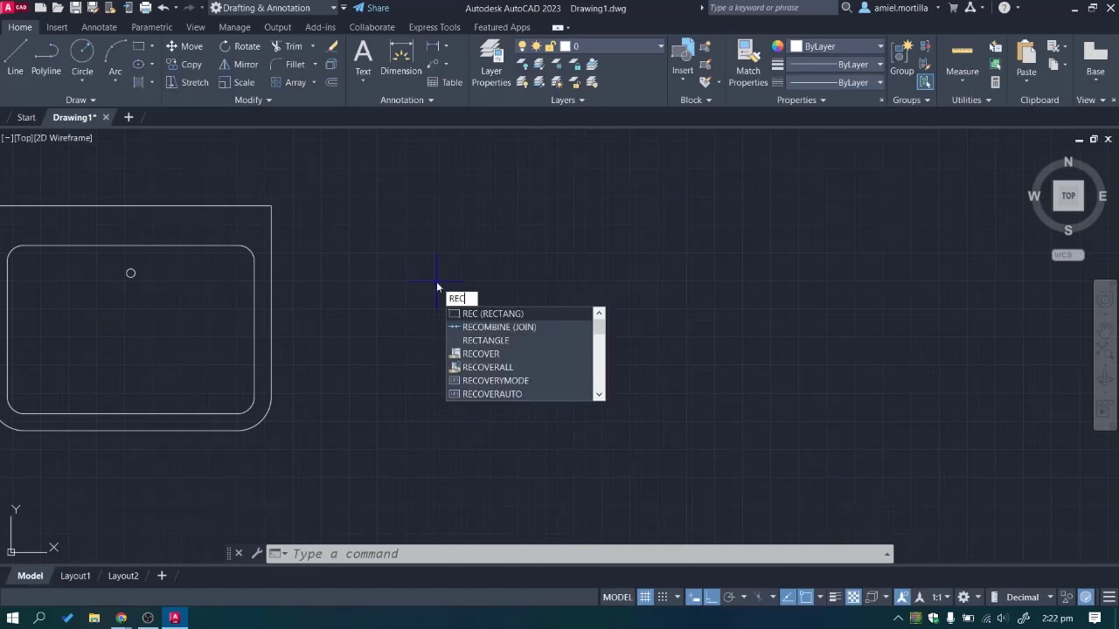
key("Return")
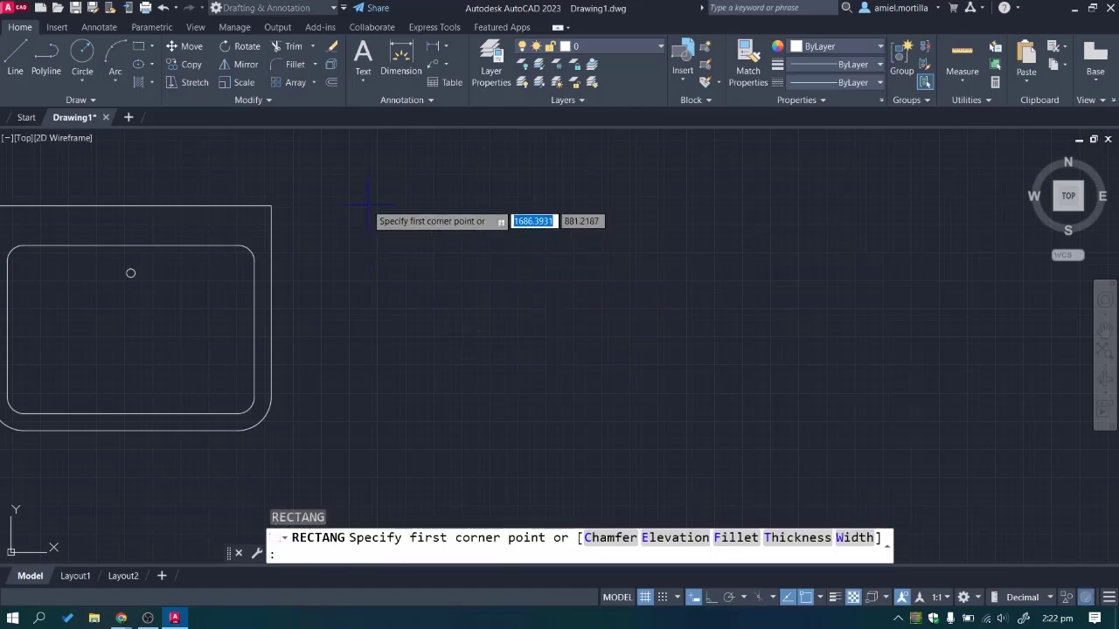
left_click(368, 204)
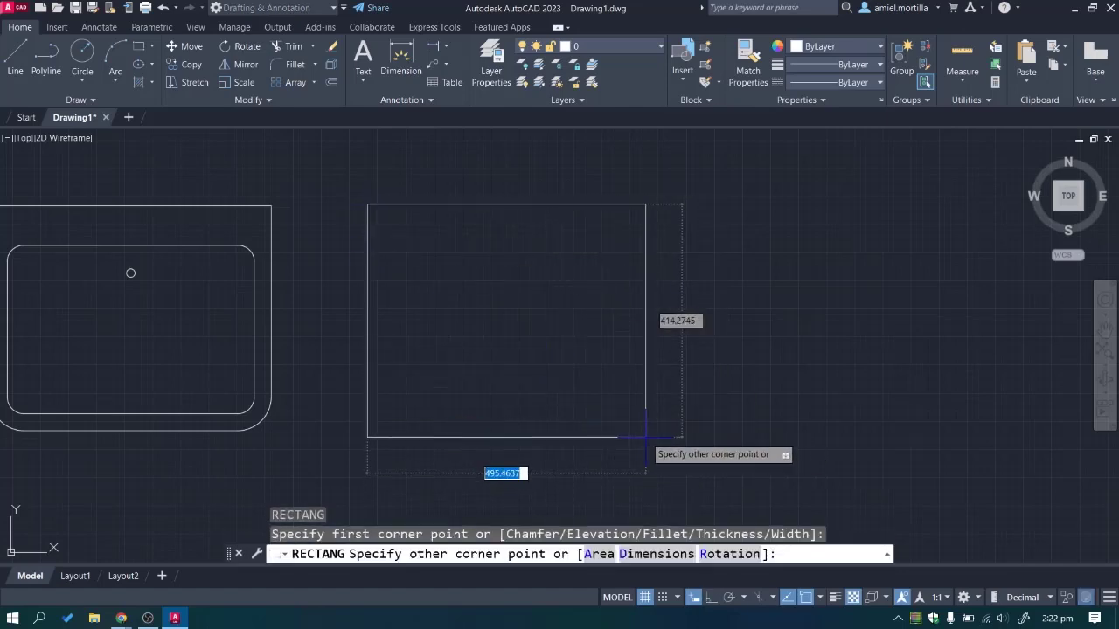
type("@")
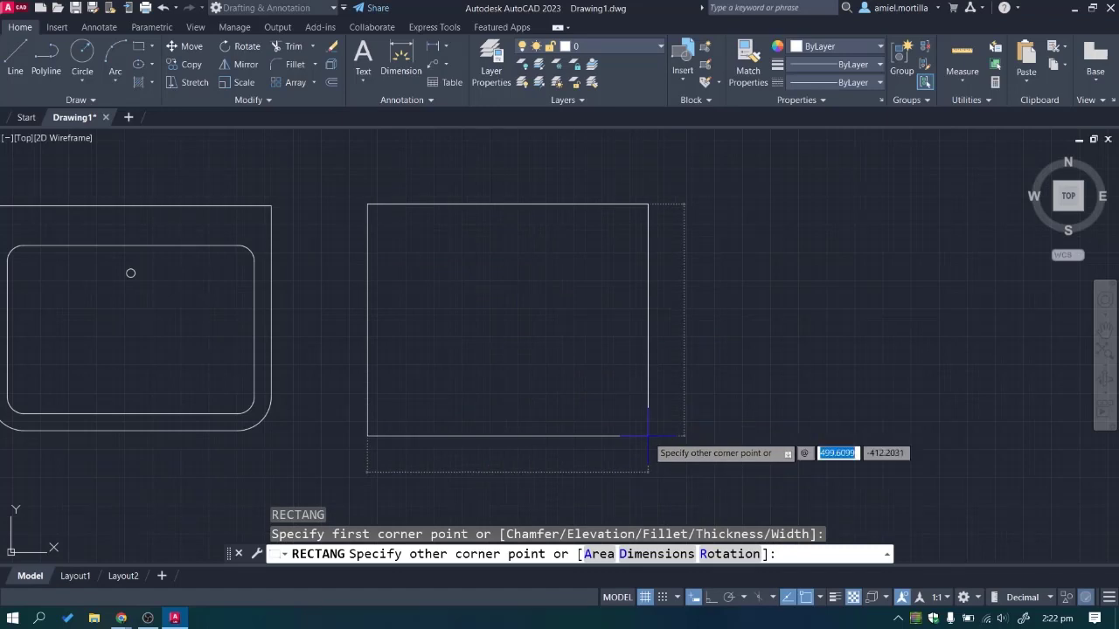
type("600,66")
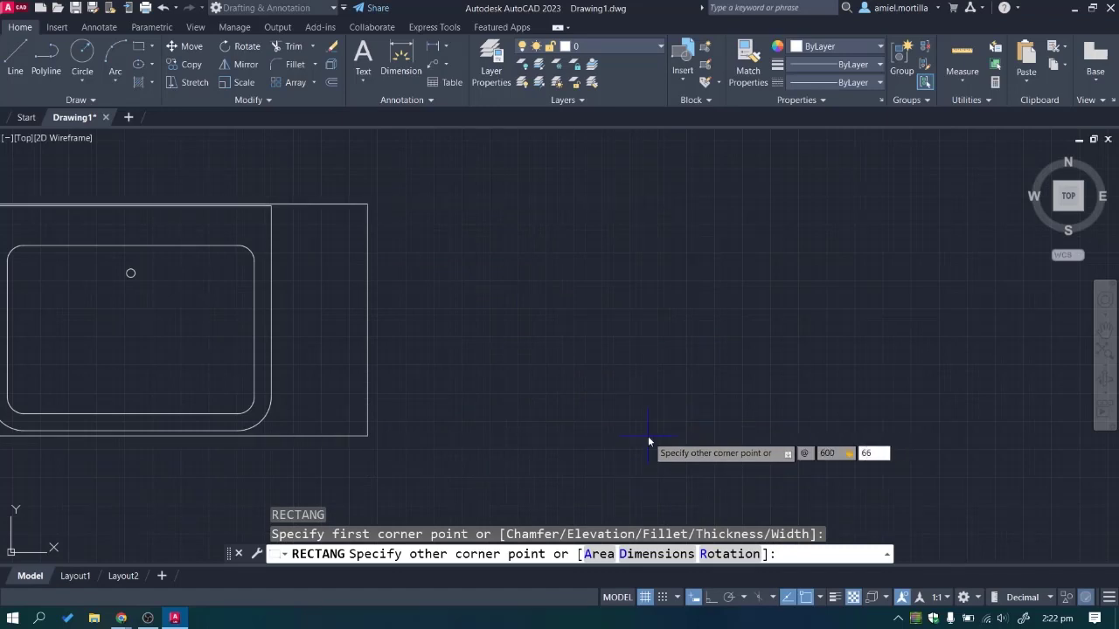
type("00")
key("Return")
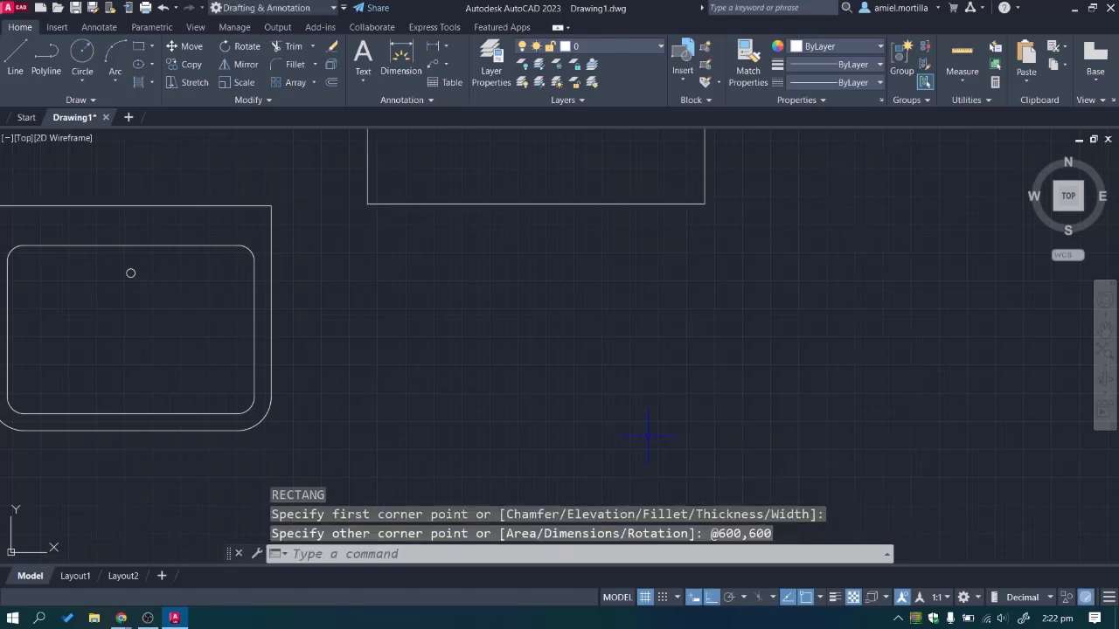
Rotate the 600 by 600 square by 270° about its lower-left corner.
left_click(586, 324)
left_click(447, 159)
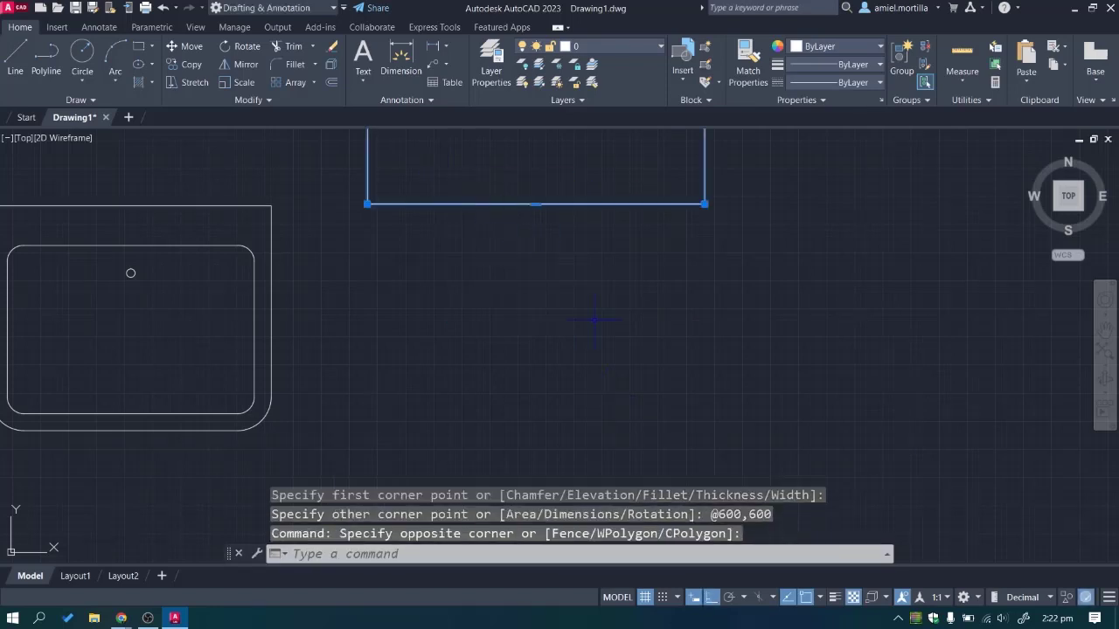
type("ro")
key("Return")
left_click(367, 206)
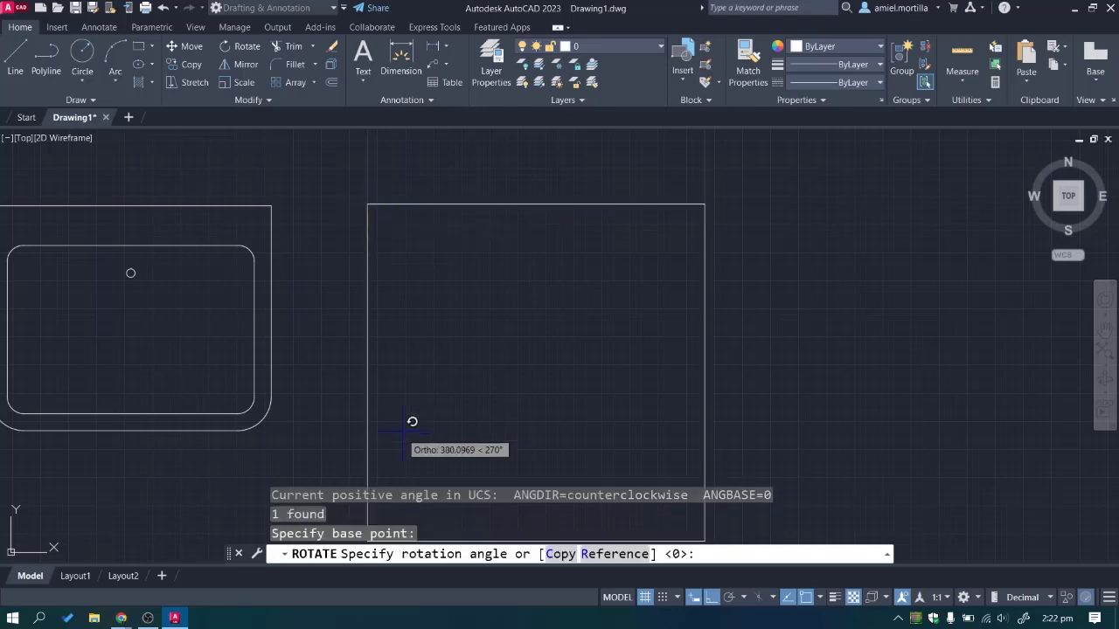
left_click(412, 422)
scroll(224, 212, "down", 2)
Offset the 600 by 600 square inward by 100.
left_click(224, 212)
left_click(602, 312)
scroll(603, 313, "down", 1)
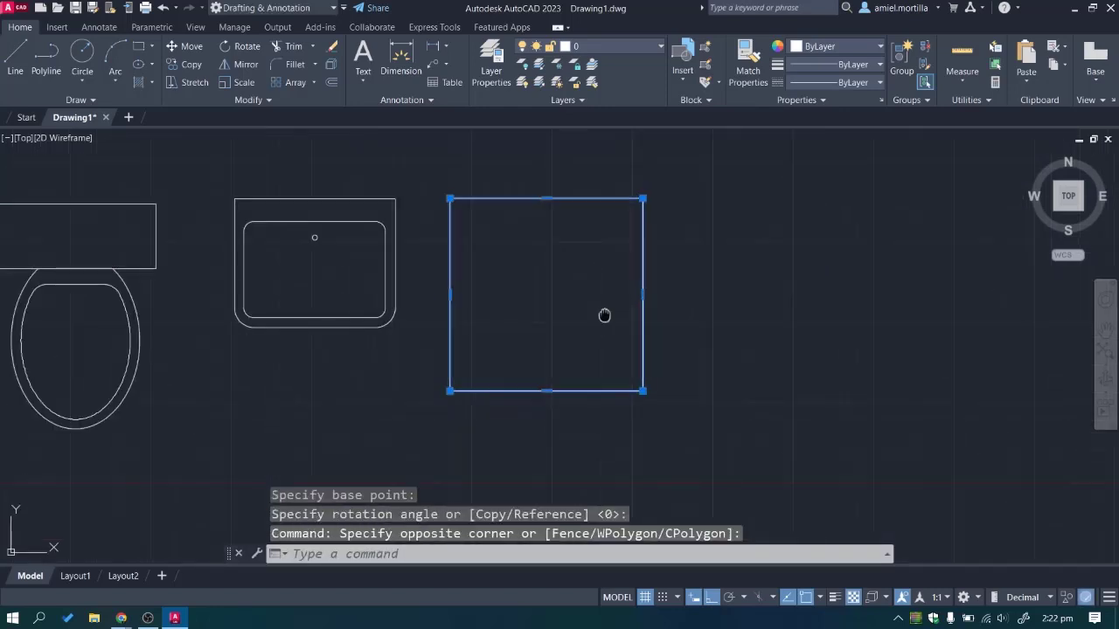
middle_click_drag(602, 315, 602, 354)
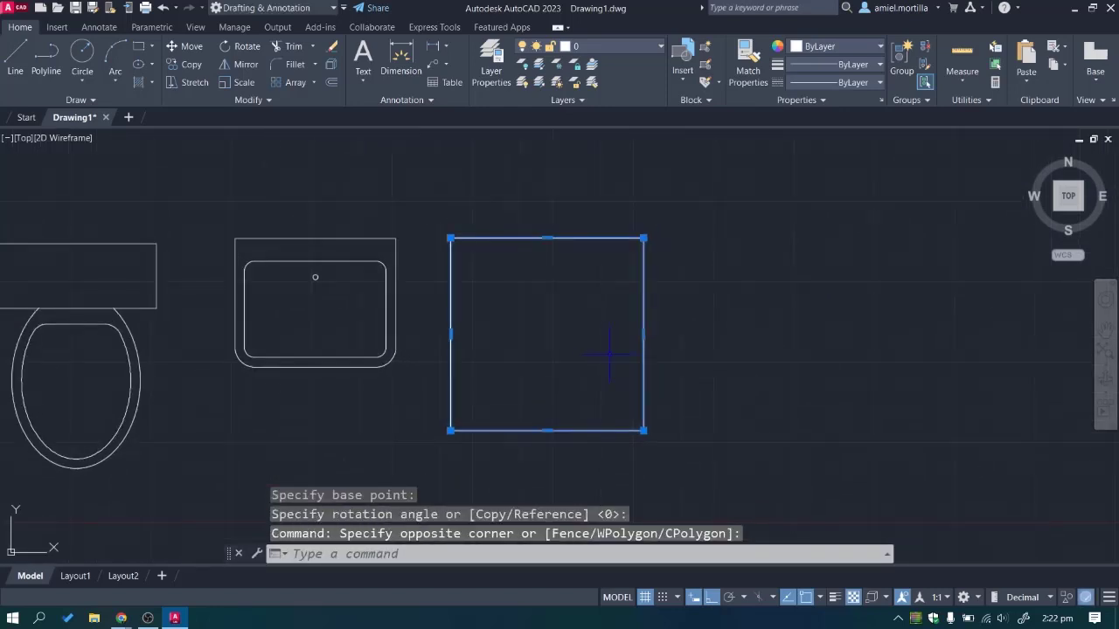
type("o")
key("Return")
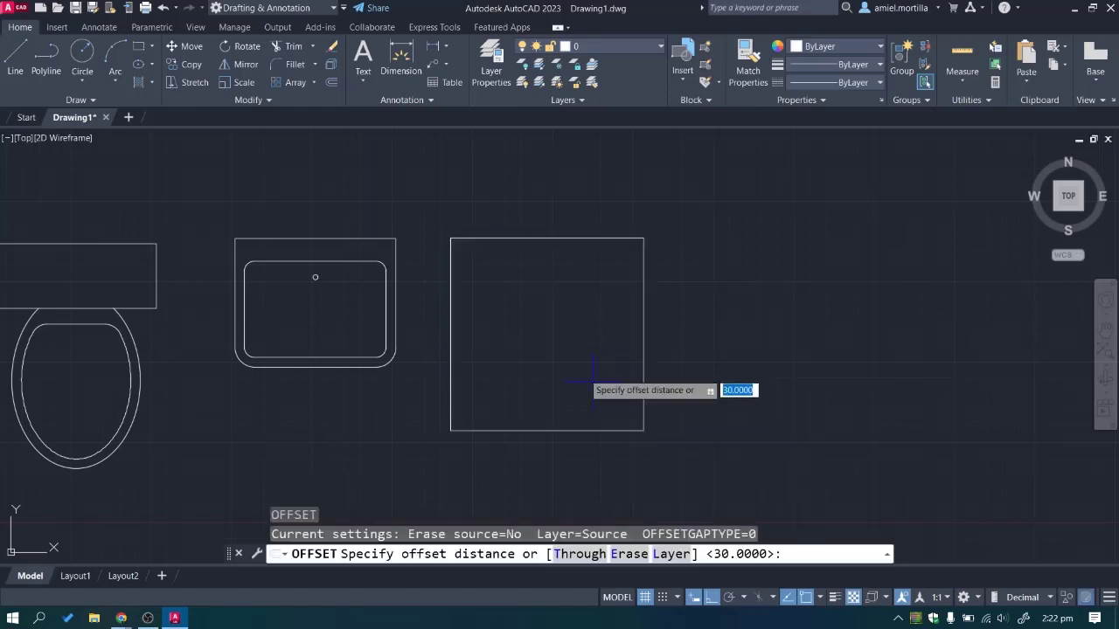
type("100")
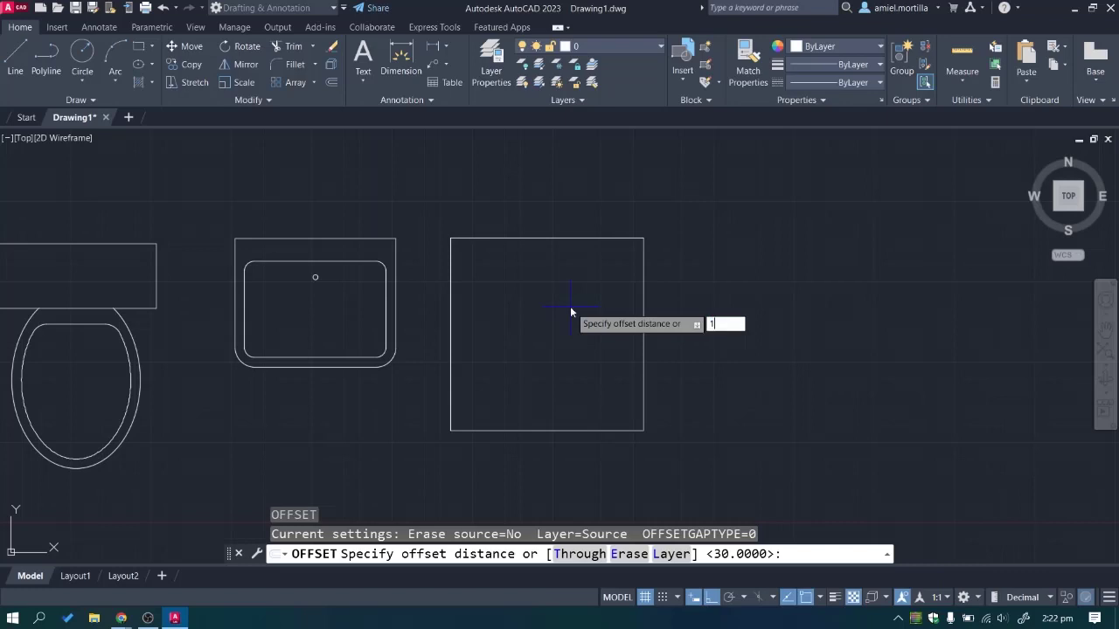
key("Return")
left_click(571, 239)
left_click(570, 307)
key("Escape")
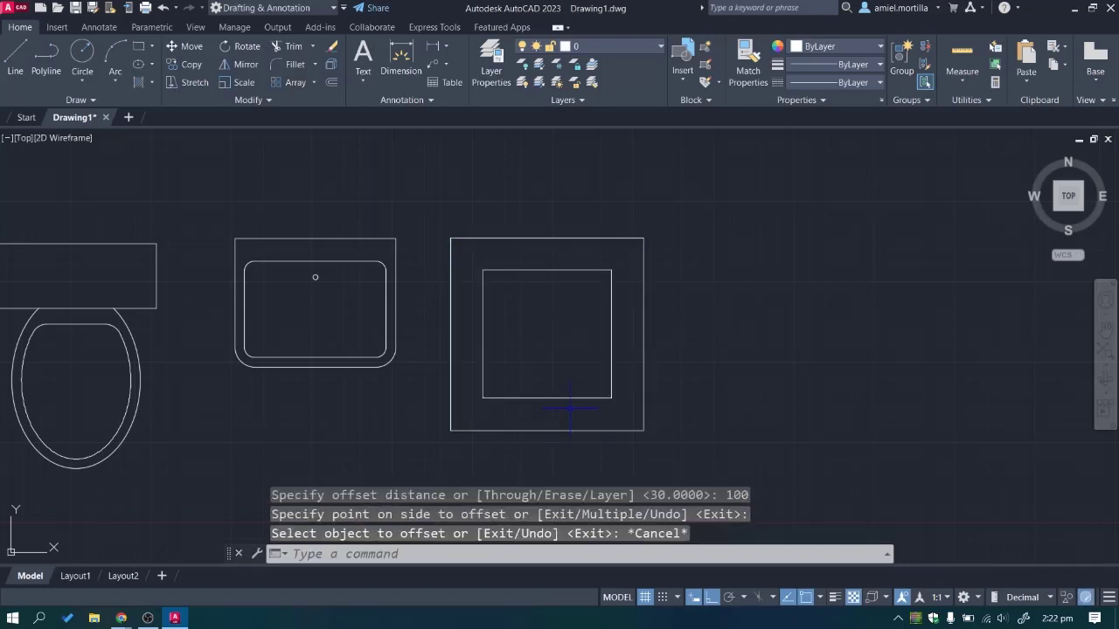
Start a polyline to the right of the nested squares, running 895 horizontally to the right and 650 straight down.
scroll(570, 407, "down", 2)
mouse_move(576, 407)
middle_mouse_down()
mouse_move(545, 367)
mouse_move(495, 367)
middle_mouse_up()
scroll(615, 393, "up", 1)
scroll(578, 407, "down", 1)
scroll(508, 353, "up", 1)
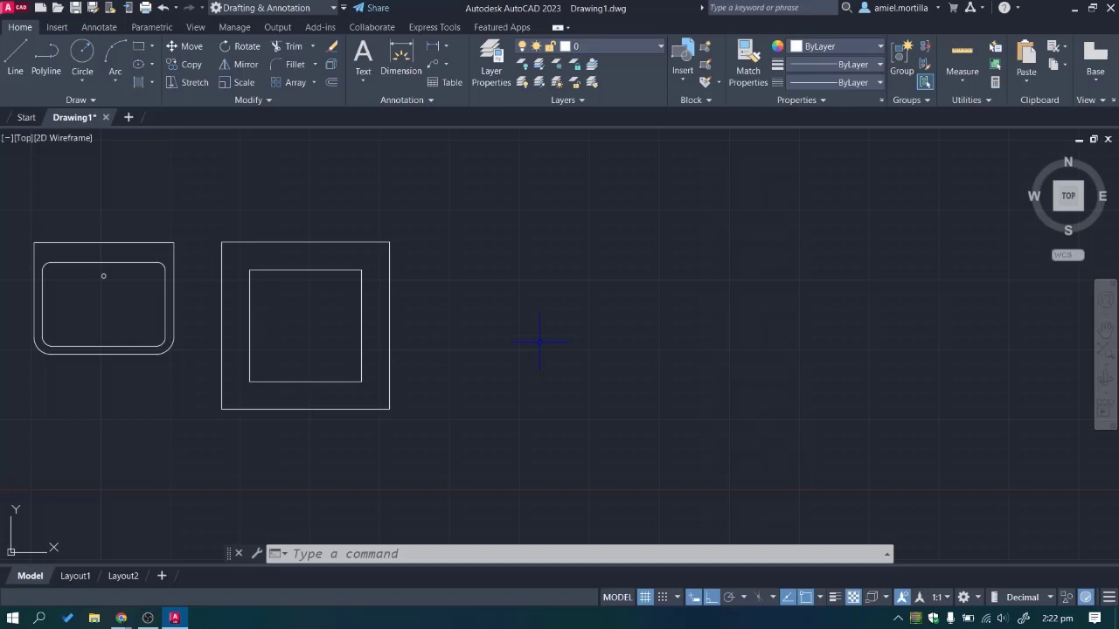
type("pl")
key("Escape")
key("Return")
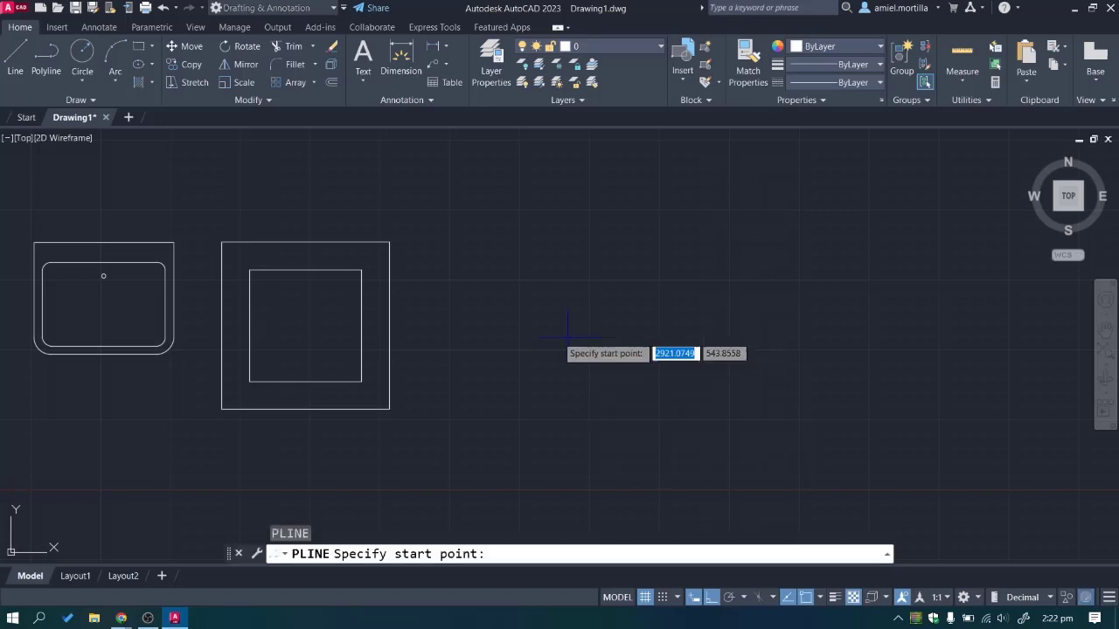
middle_click_drag(591, 282, 515, 294)
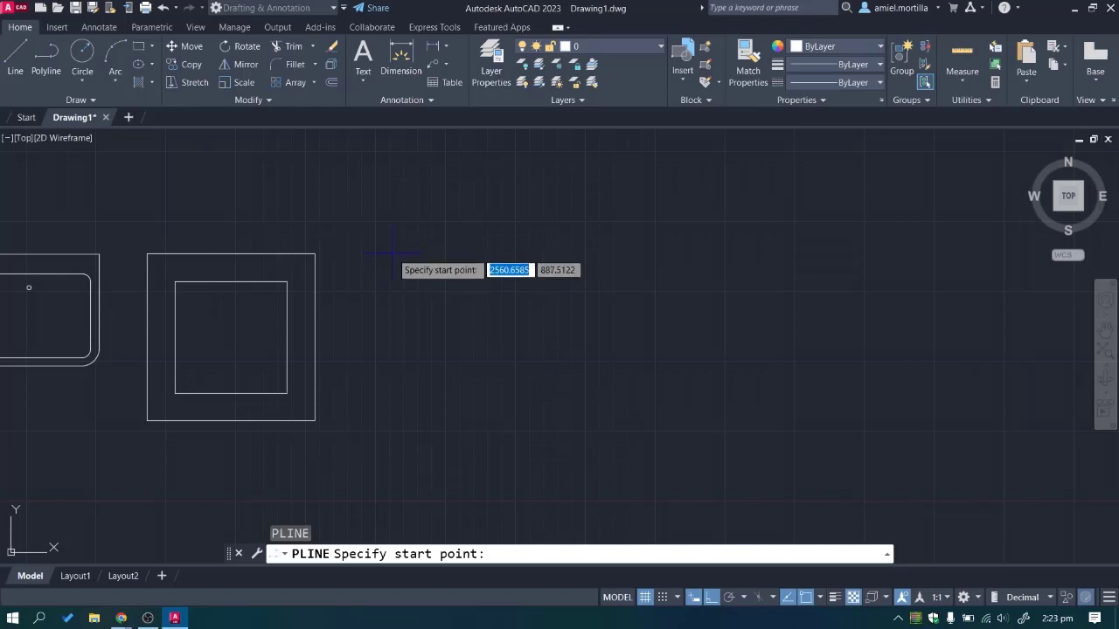
left_click(391, 253)
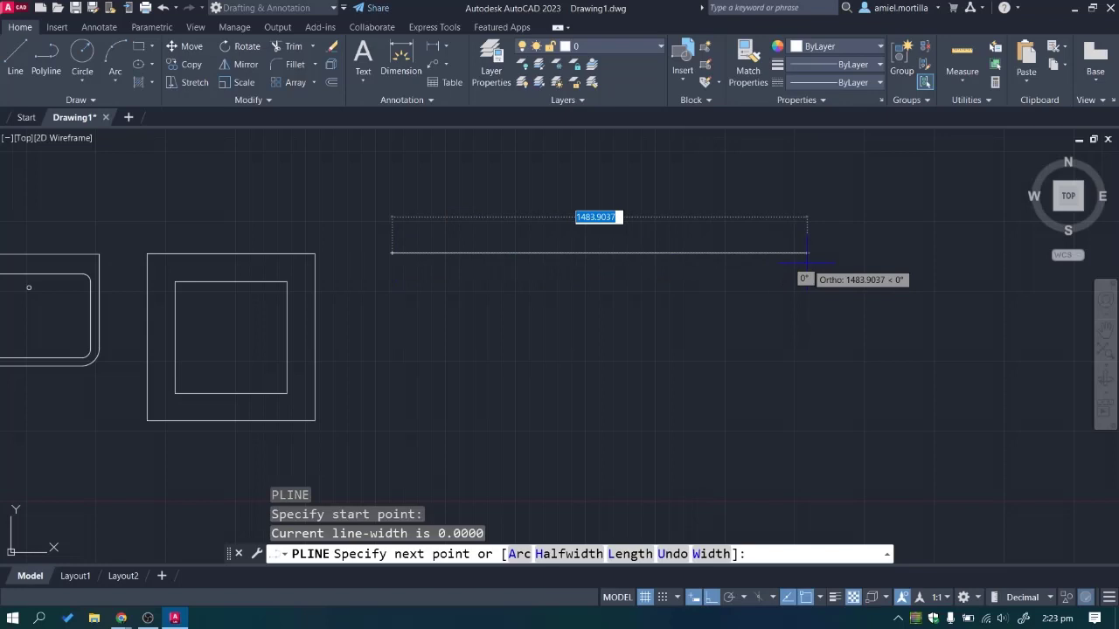
type("895")
key("Return")
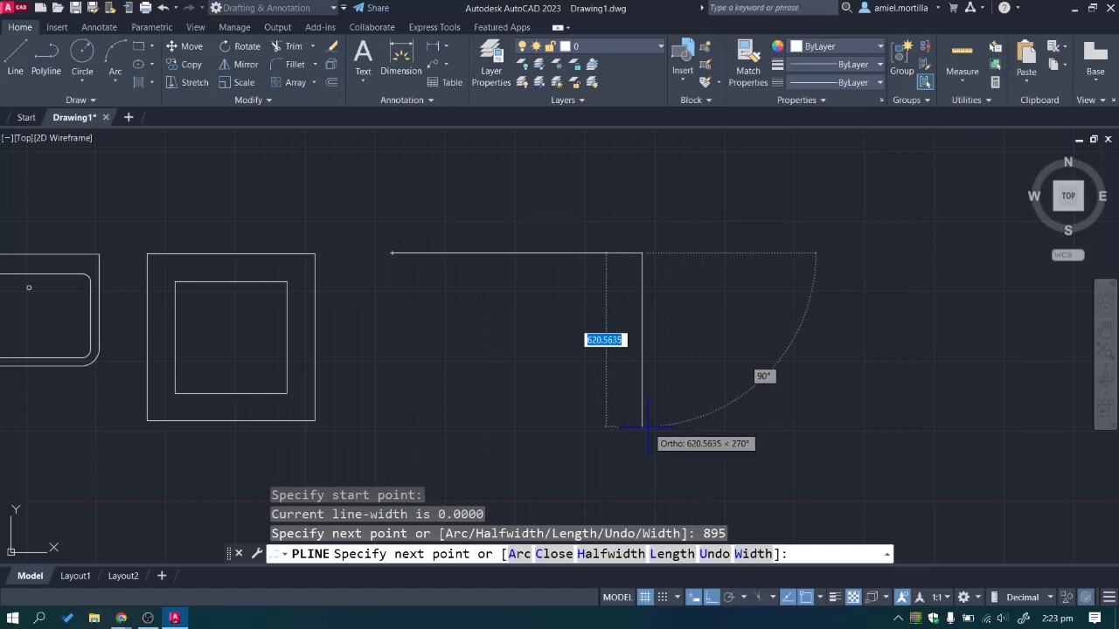
type("650")
key("Return")
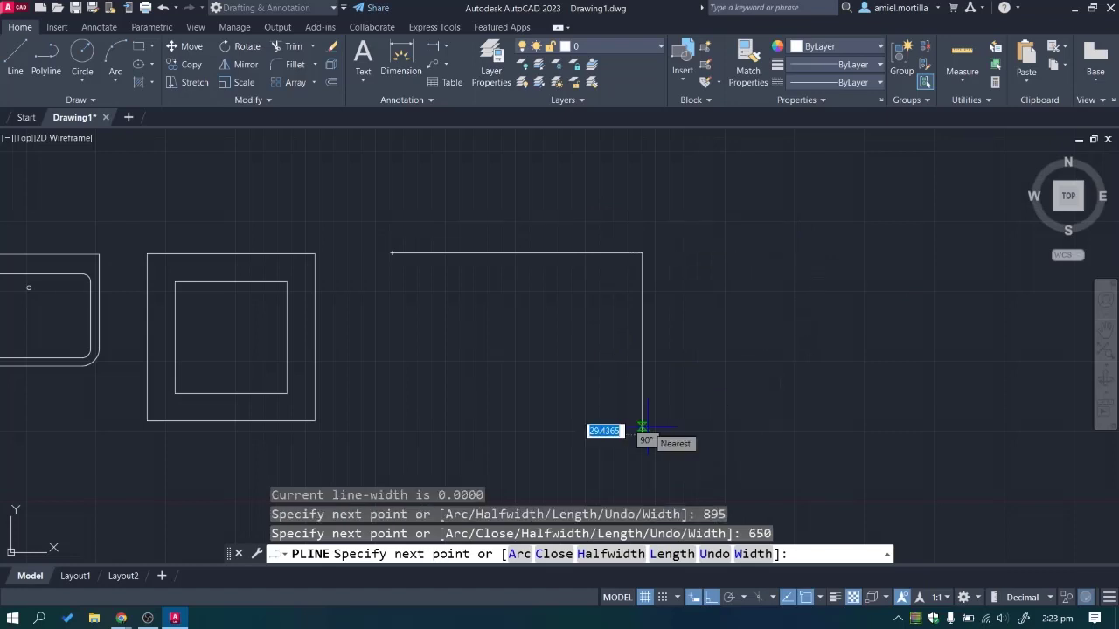
Continue the polyline 120 to the left and 525 straight up.
type("120")
key("Return")
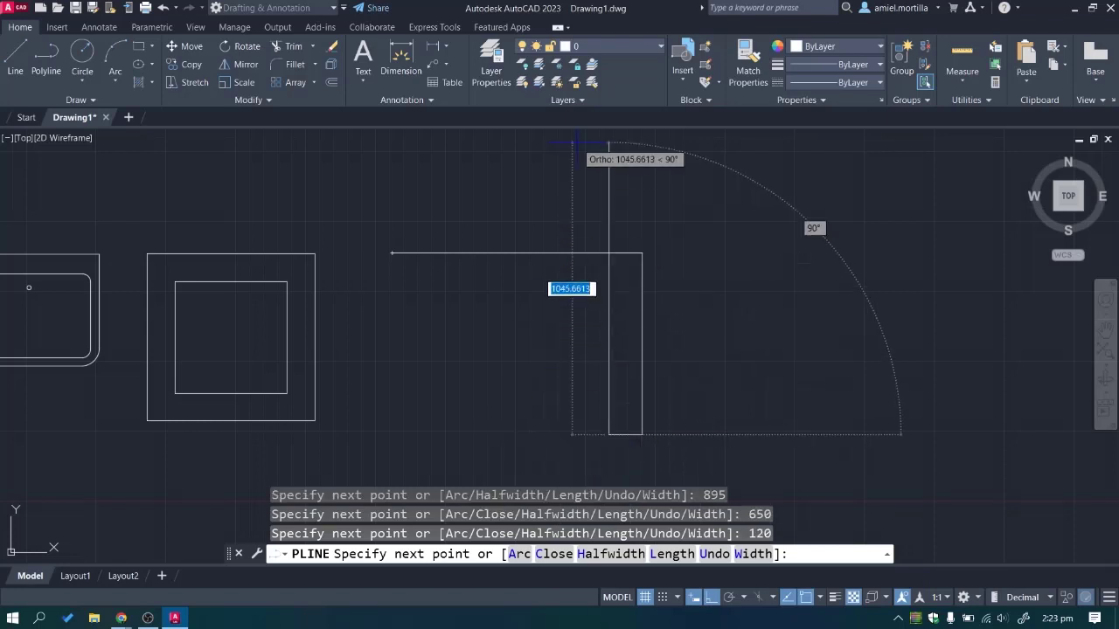
type("525")
key("Return")
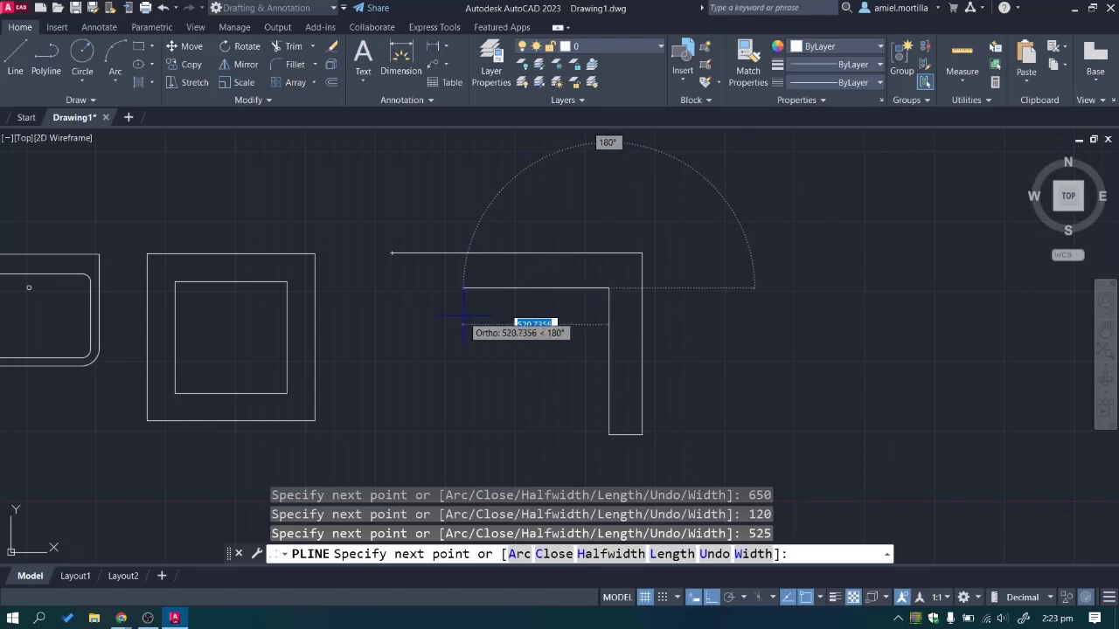
Continue the armchair polyline 655 to the left along the inner back and 525 down the inner side of the left arm.
type("655")
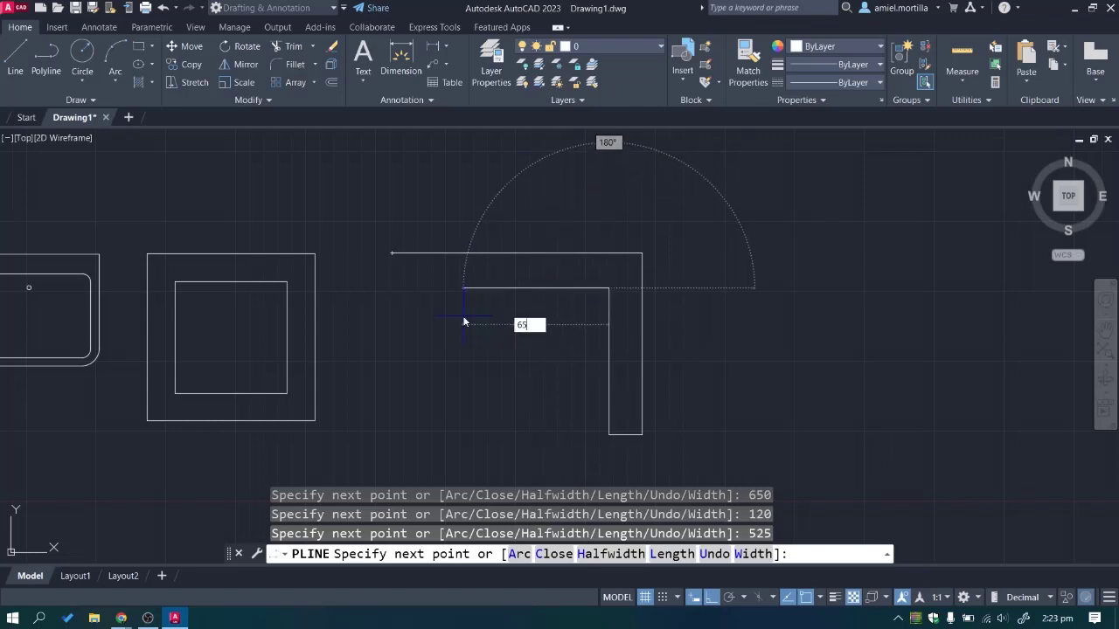
key("Return")
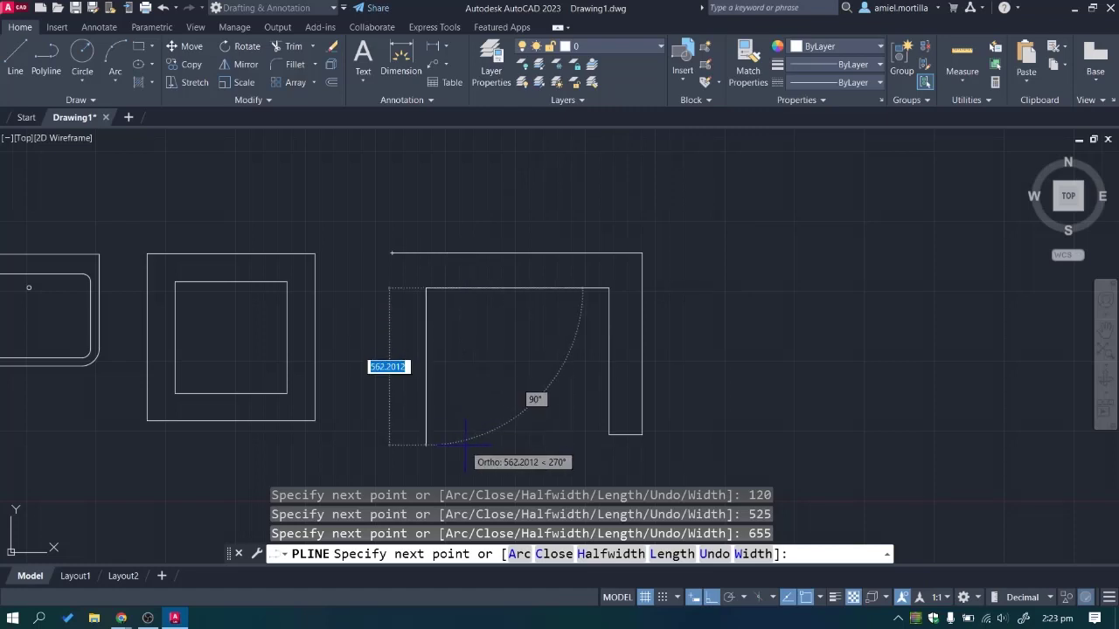
type("6")
key("BackSpace")
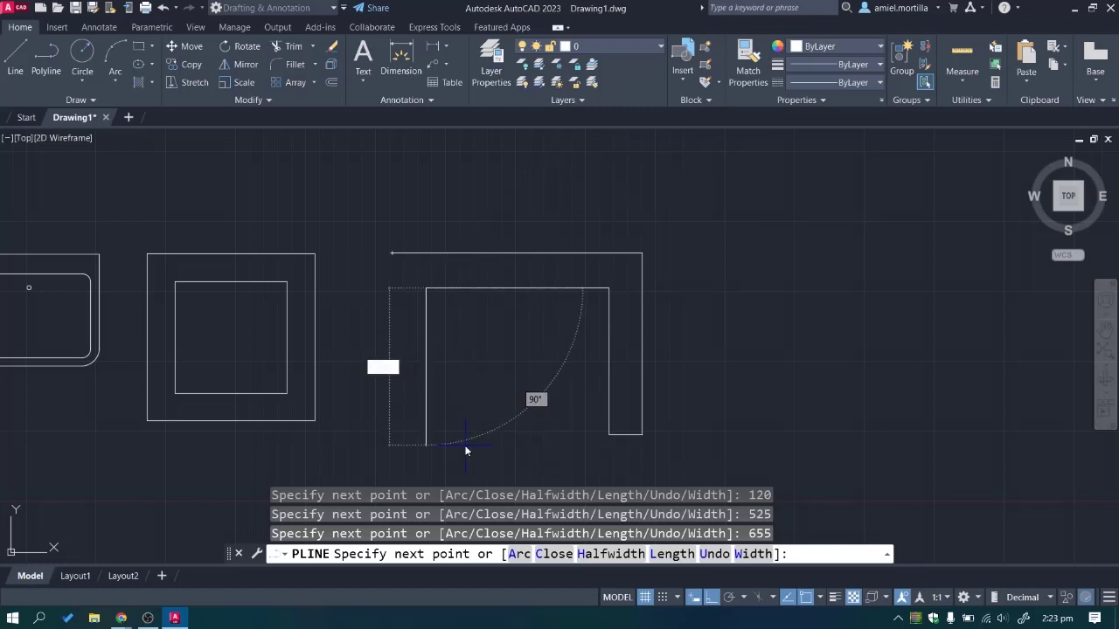
type("525")
key("Return")
Add a 120 segment to the left across the left arm's front end and close the U-shaped polyline.
type("120")
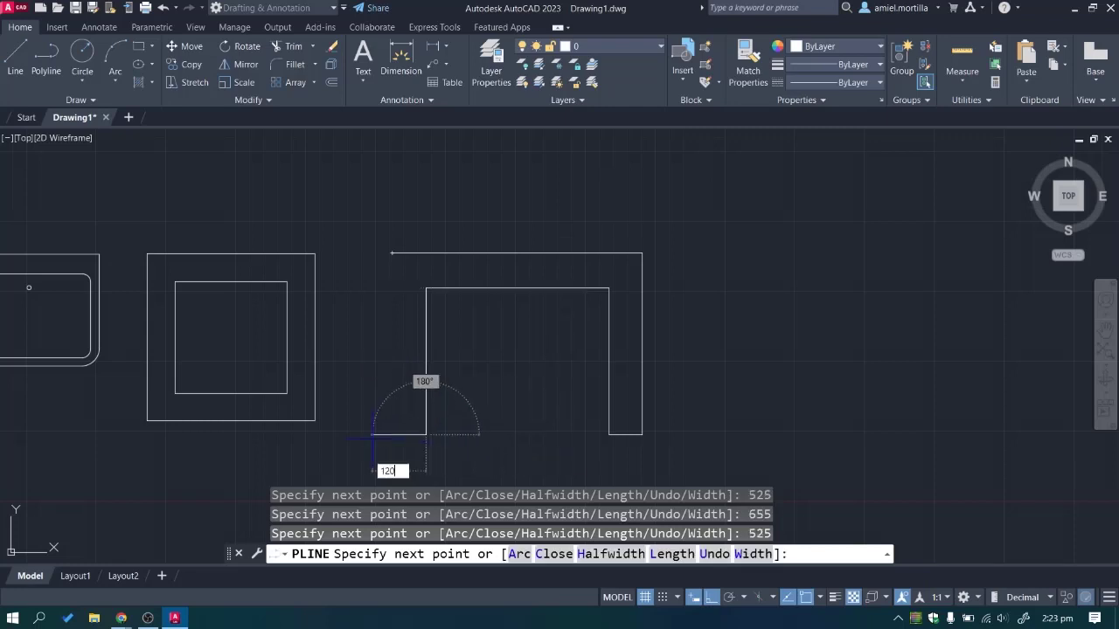
key("Return")
type("c")
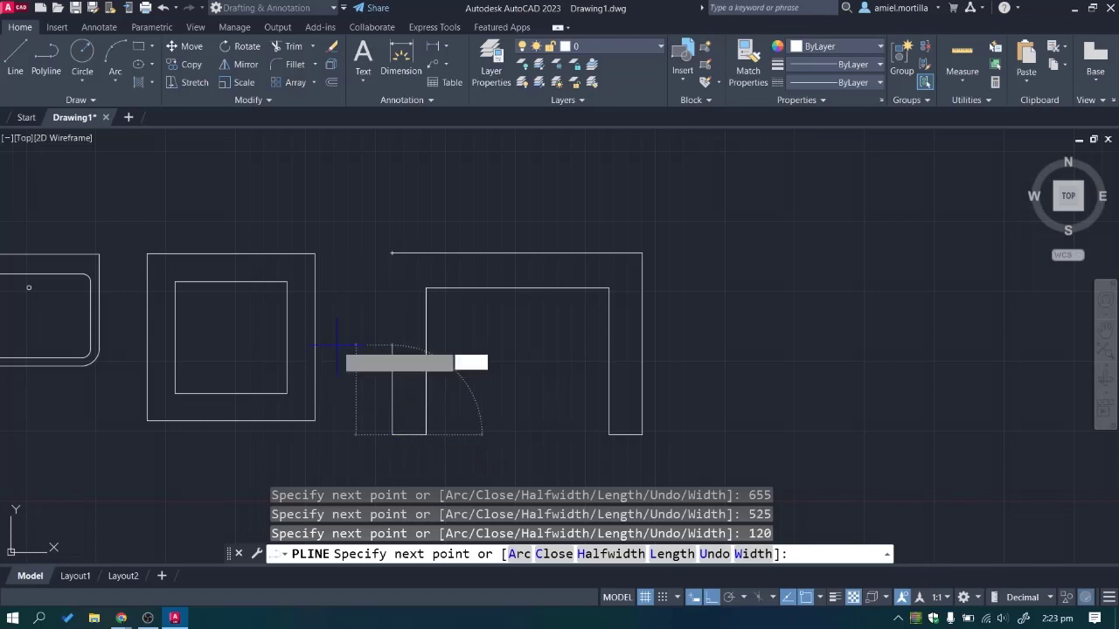
key("Return")
left_click(617, 360)
left_click(601, 360)
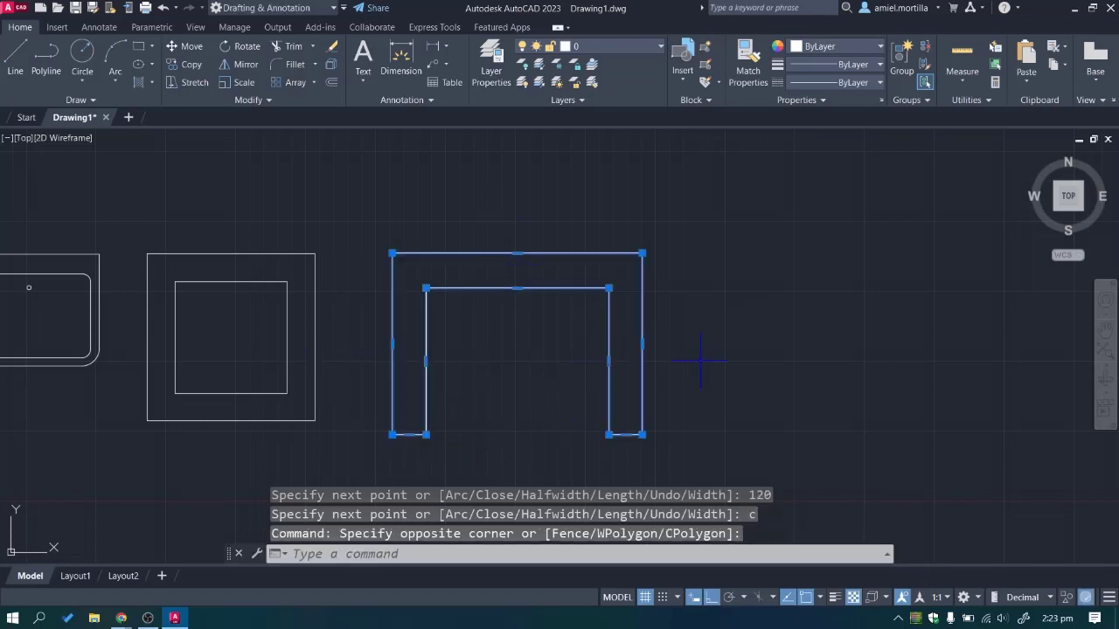
key("Escape")
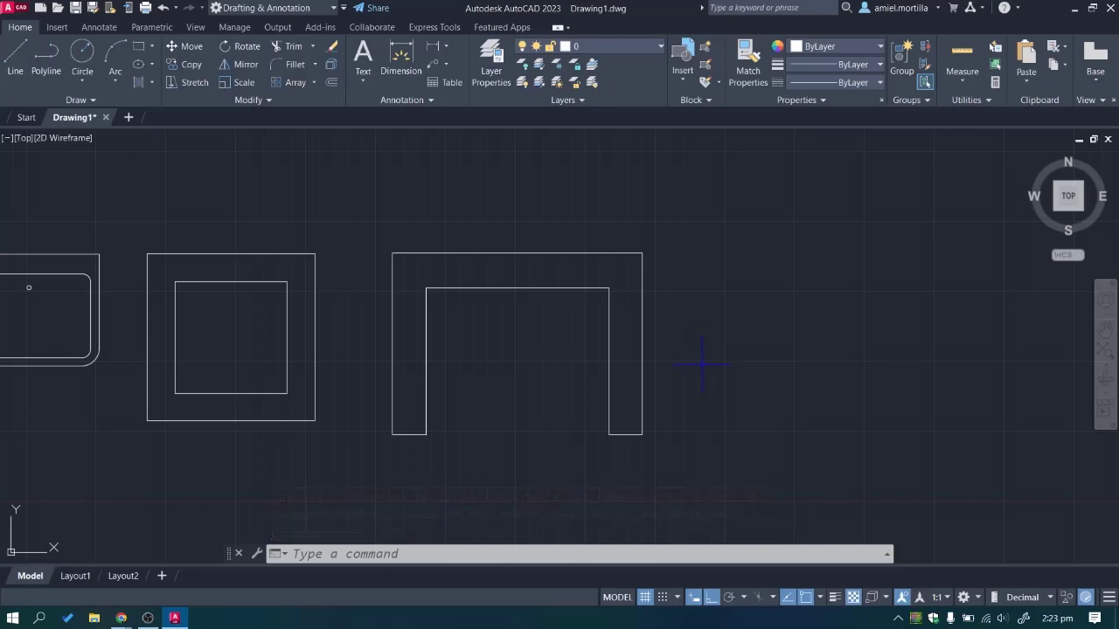
Draw a 655 by 500 seat rectangle down and right from the upper-left inner corner of the U-shaped frame.
middle_click_drag(747, 369, 771, 354)
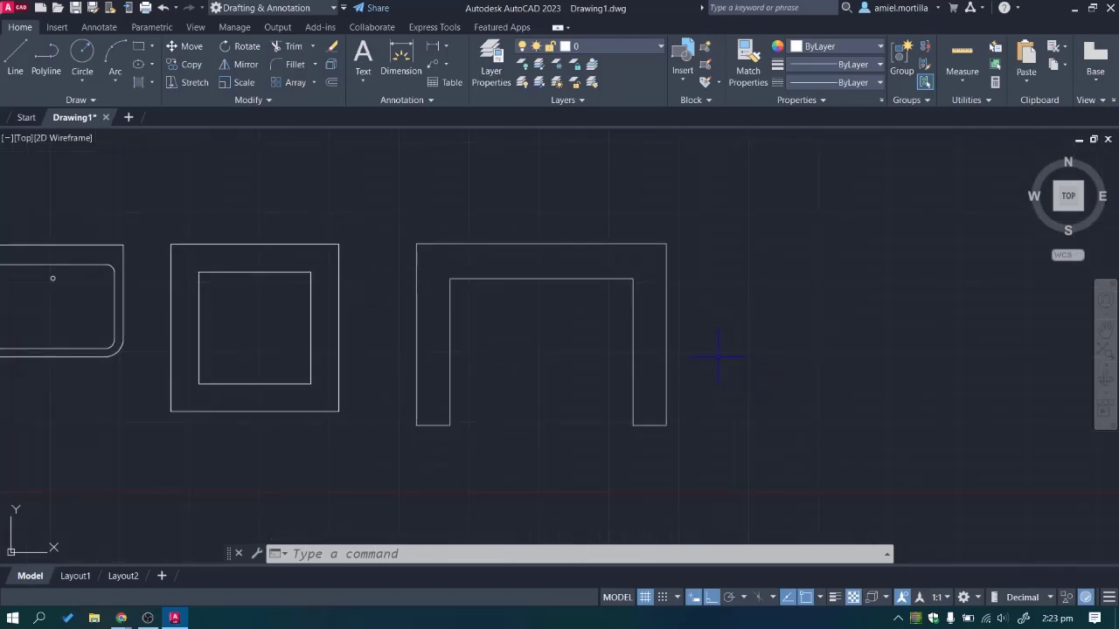
type("REC")
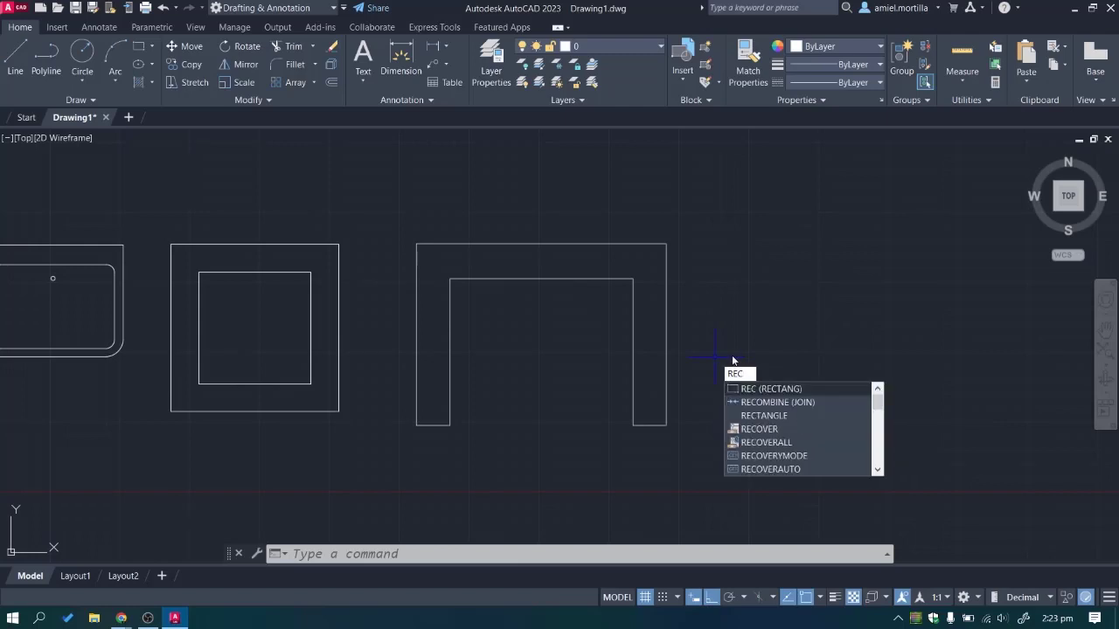
key("Return")
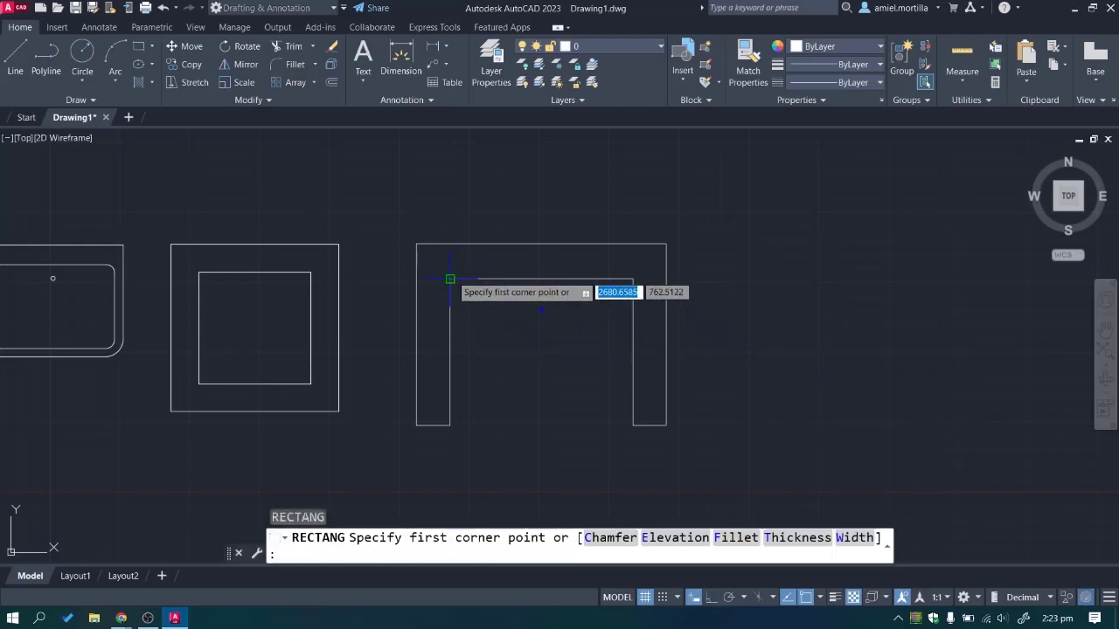
left_click(451, 279)
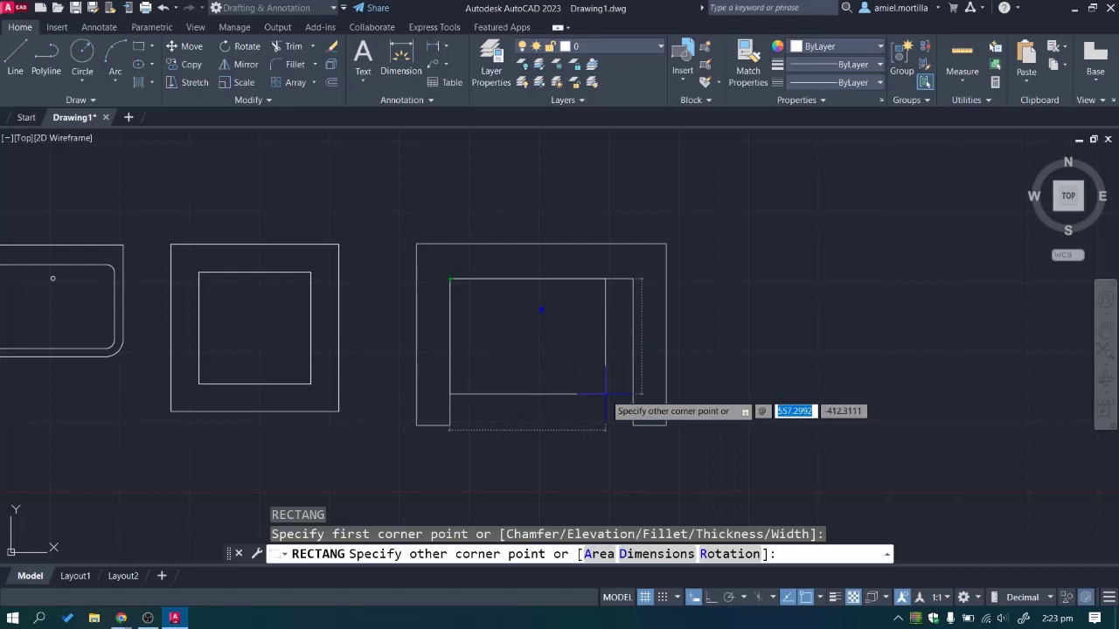
type("655")
key("Tab")
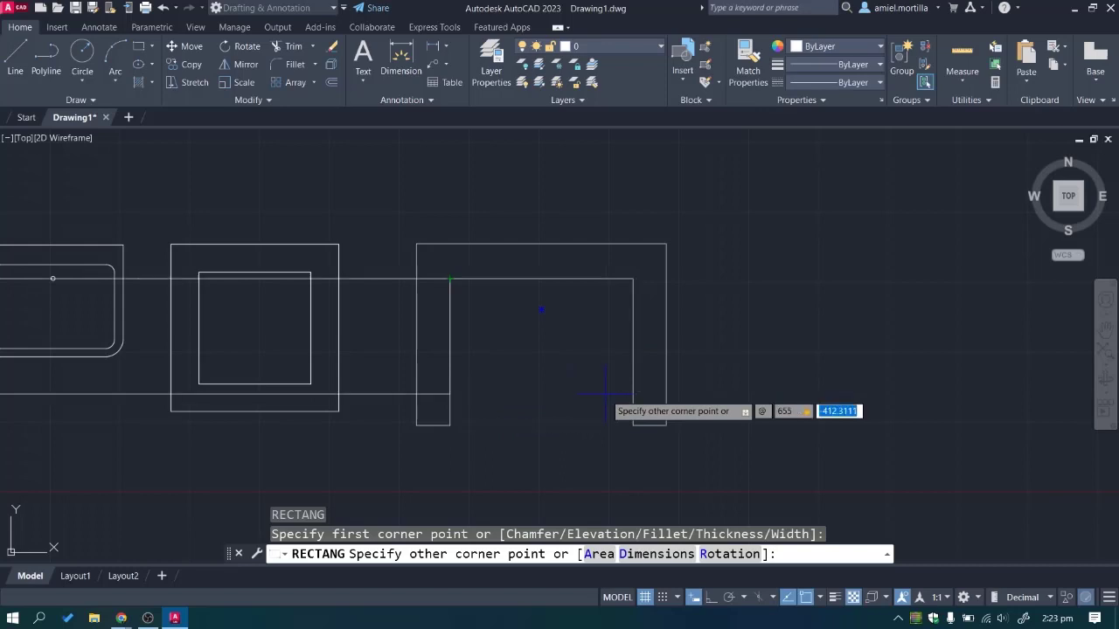
type("-")
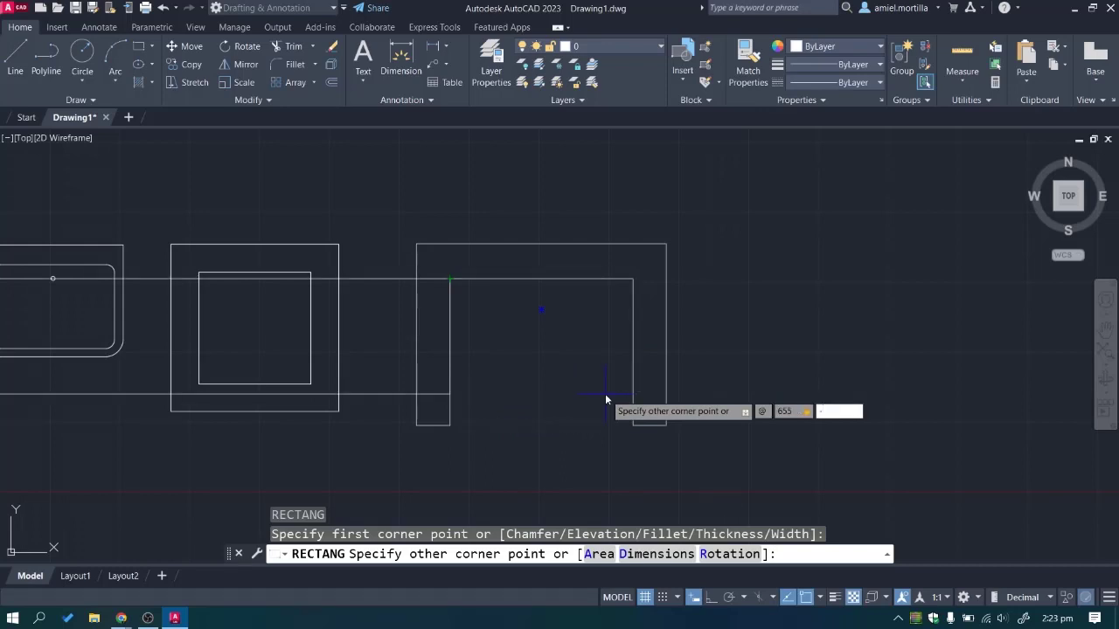
type("500")
key("Return")
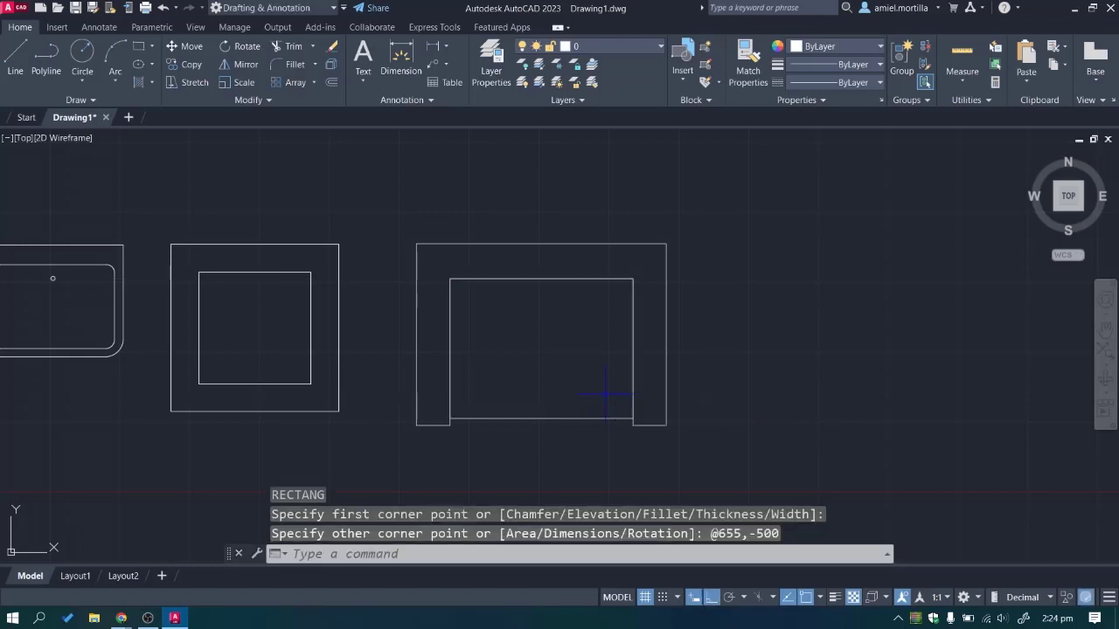
Draw a rectangle 895 long and 655 wide to the right of the armchair, aligned near its top edge.
scroll(604, 394, "down", 3)
scroll(676, 342, "up", 2)
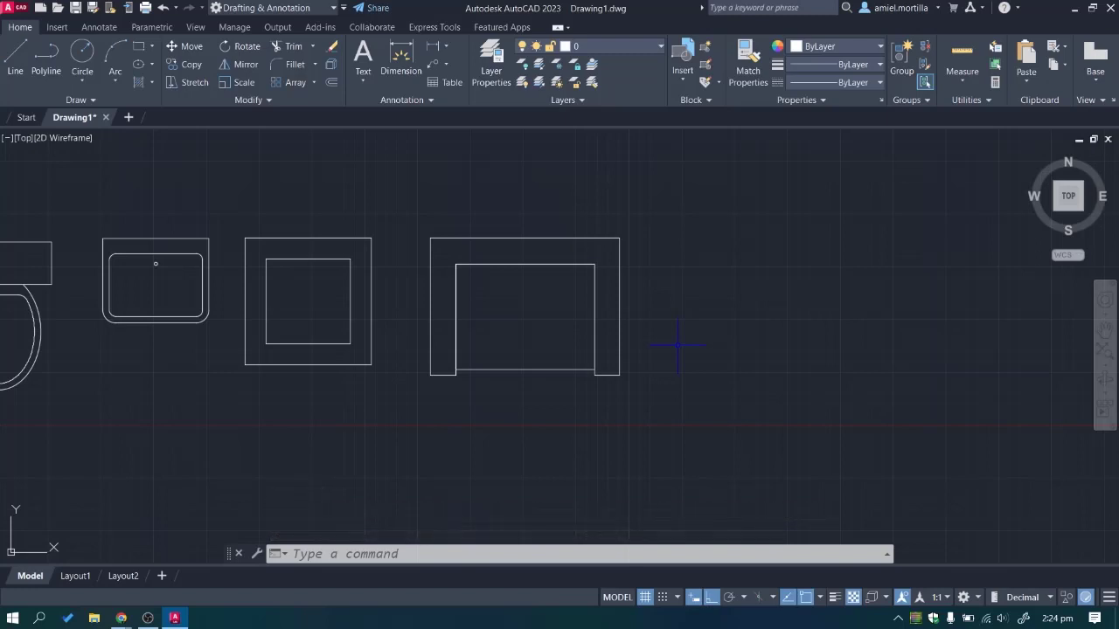
type("rec")
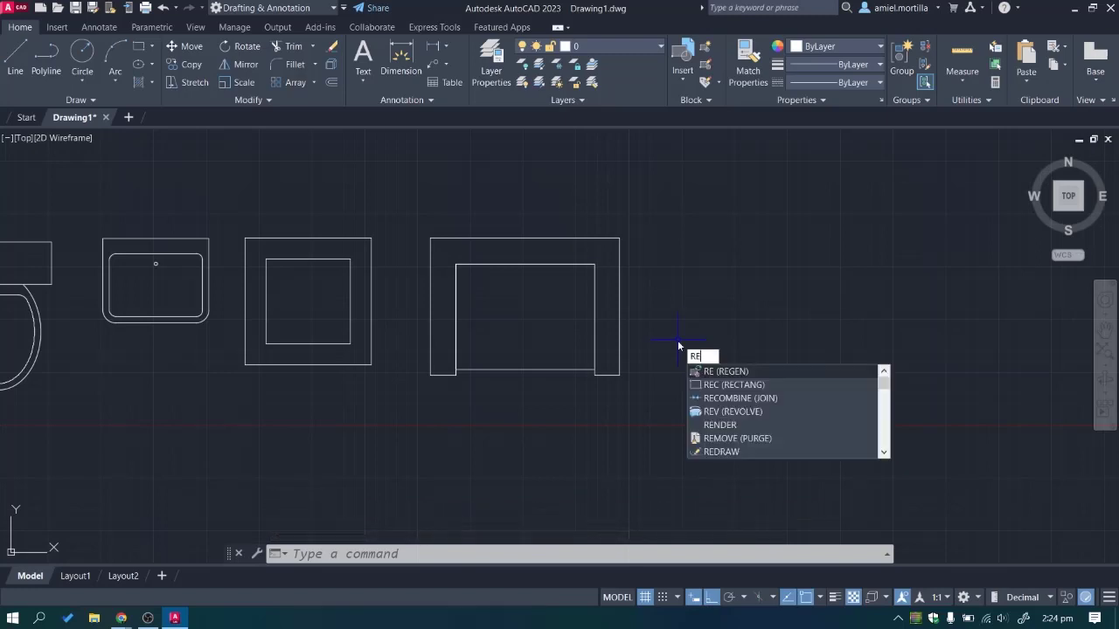
key("Return")
left_click(667, 239)
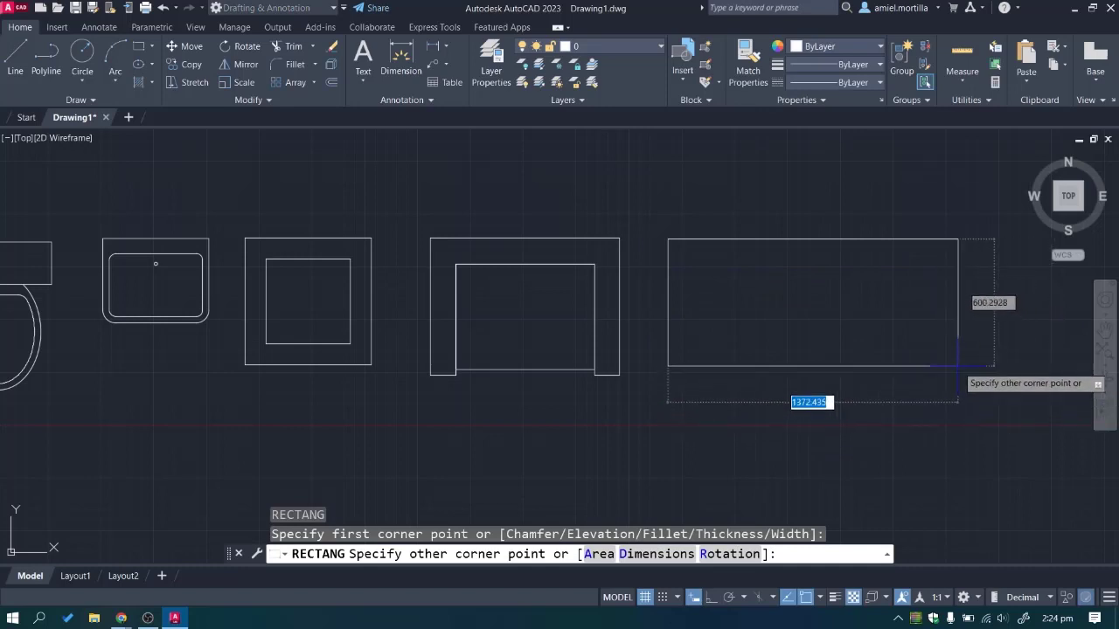
type("d")
key("Return")
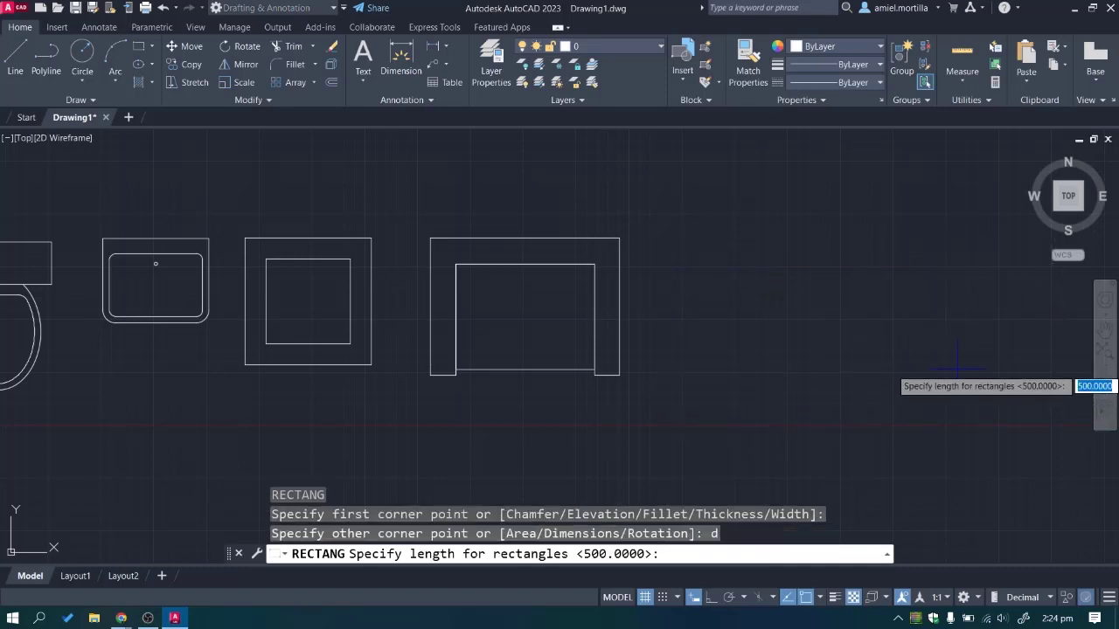
type("895")
key("Return")
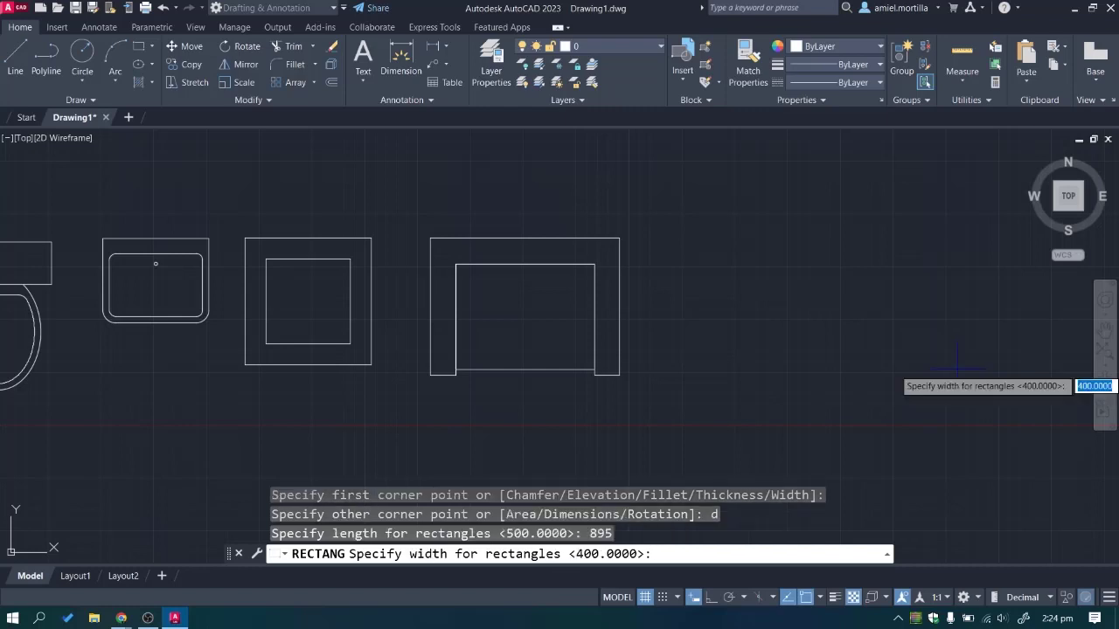
type("655")
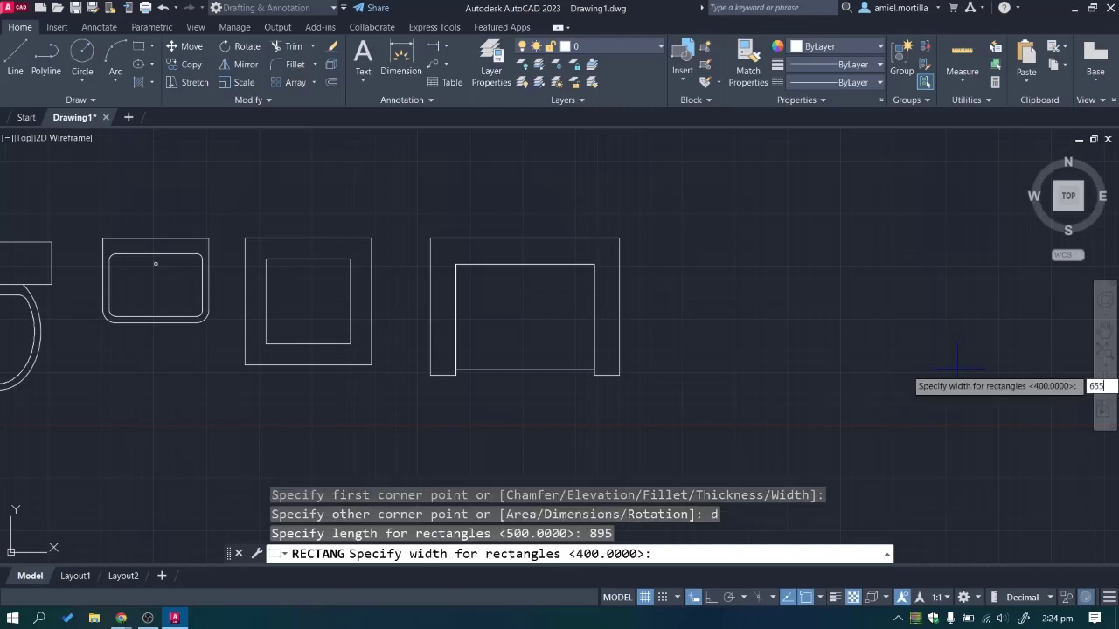
key("Return")
left_click(959, 368)
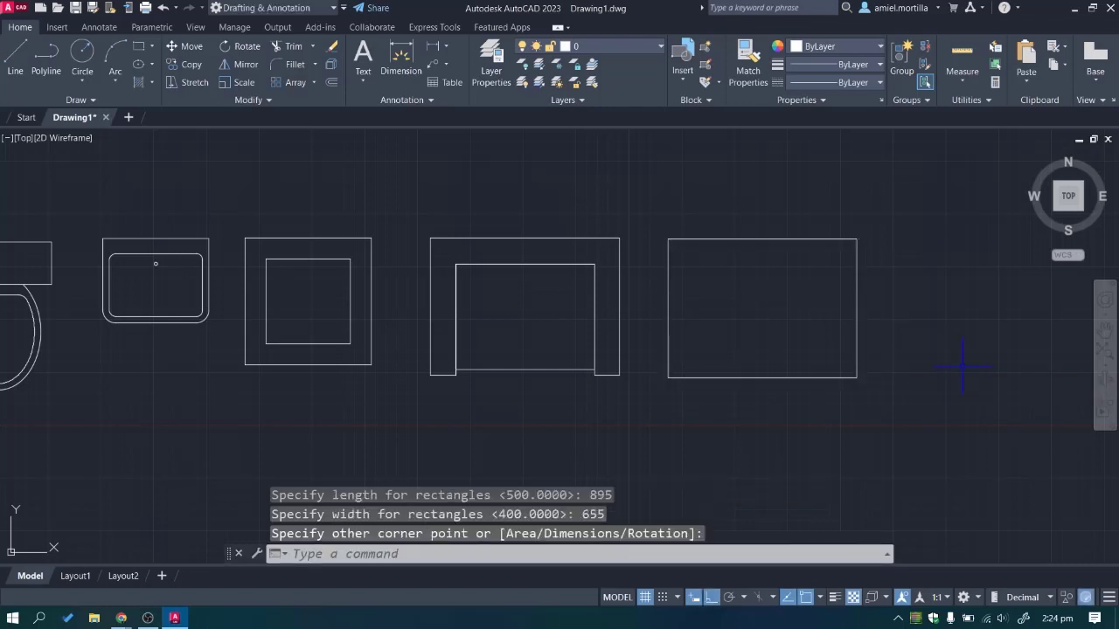
Offset the new 895 by 655 rectangle 120 inward.
scroll(874, 345, "up", 1)
left_click_drag(891, 342, 795, 375)
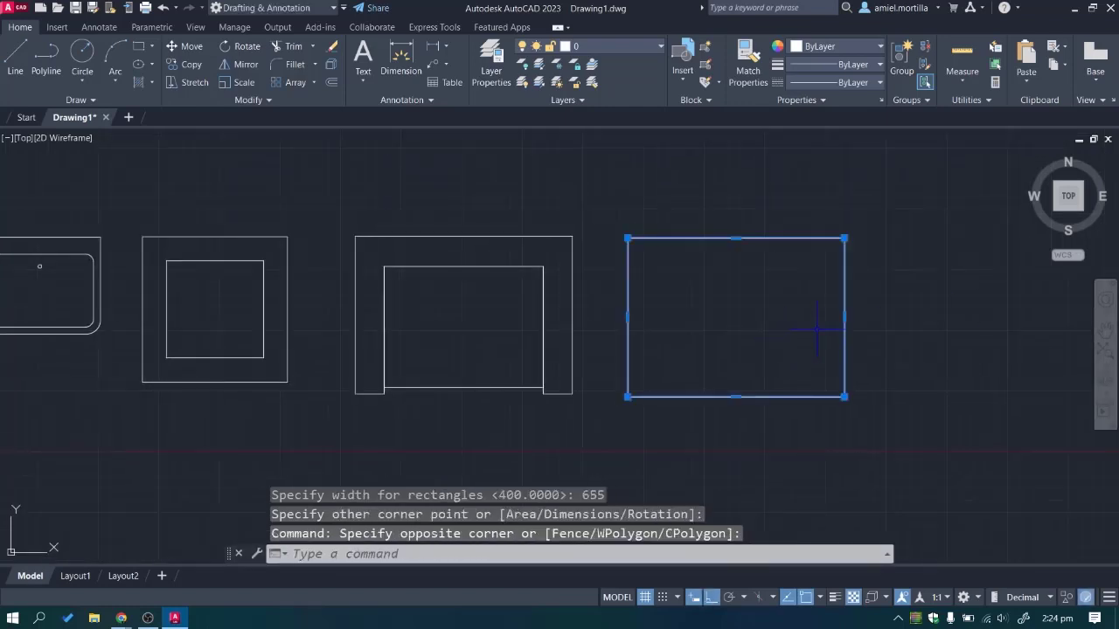
type("o")
key("Return")
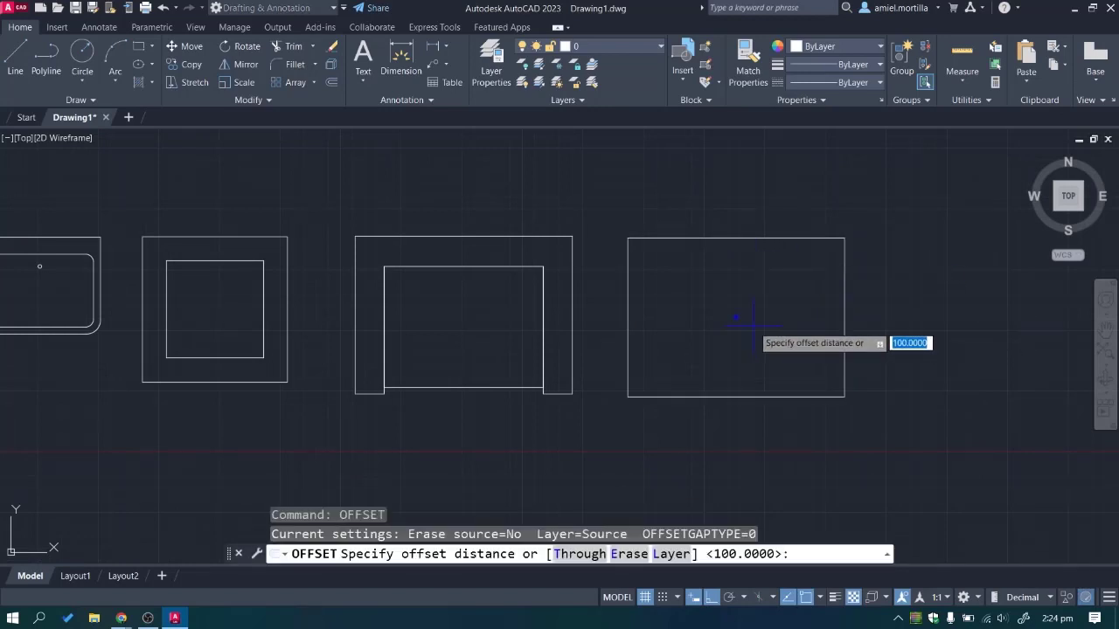
type("120")
key("Return")
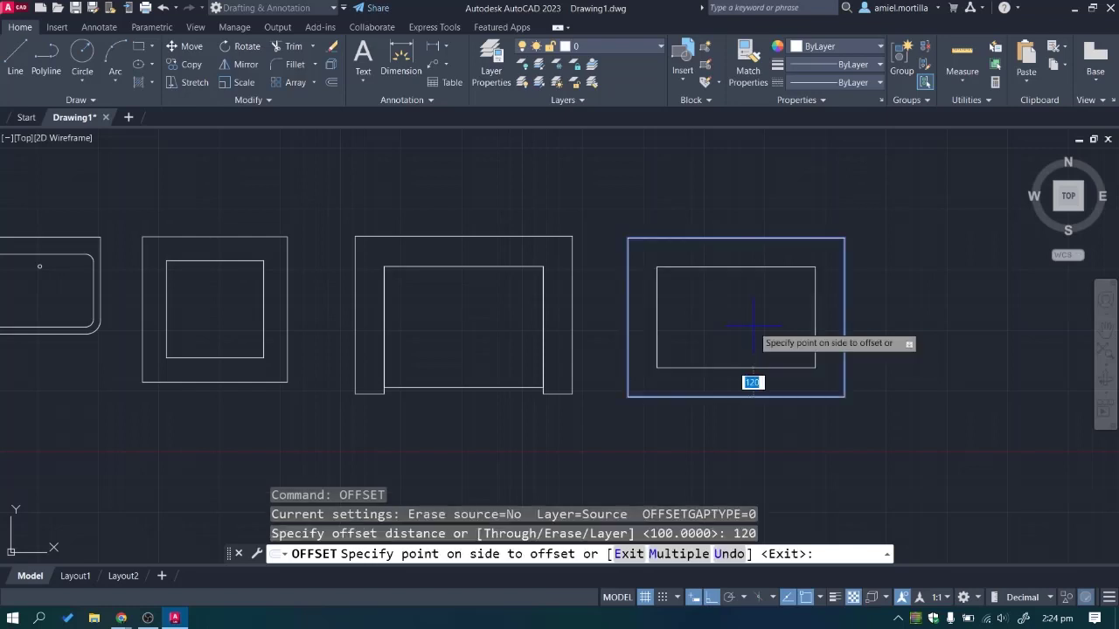
left_click(752, 326)
key("Return")
Stretch the inner rectangle's top edge downward by 5.
scroll(735, 306, "up", 3)
left_click(744, 229)
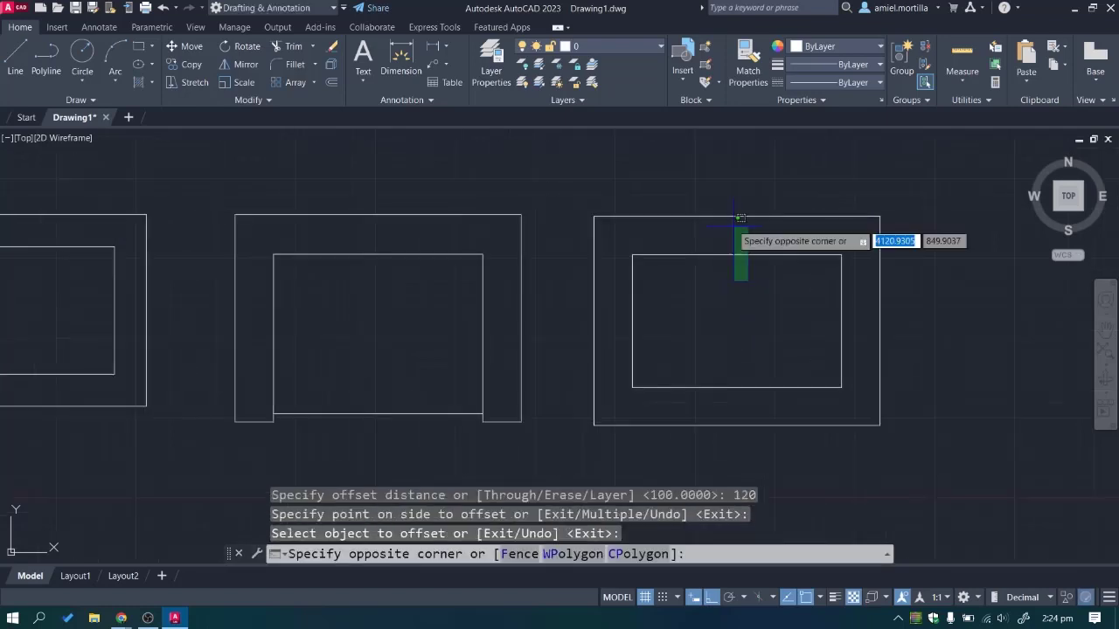
left_click(734, 256)
left_click(736, 256)
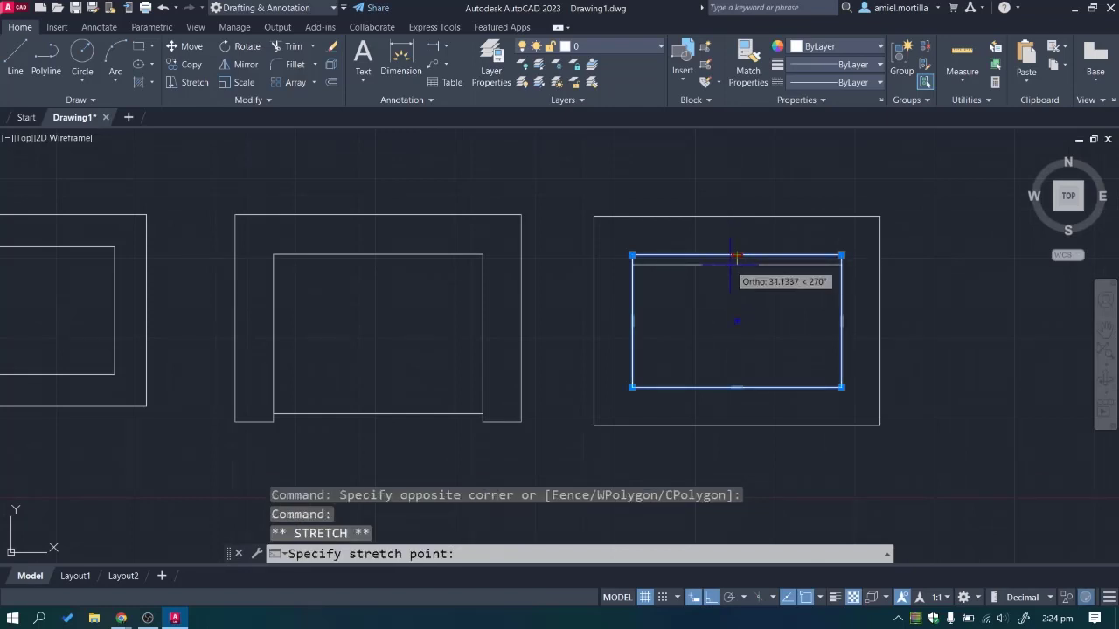
type("5")
key("Return")
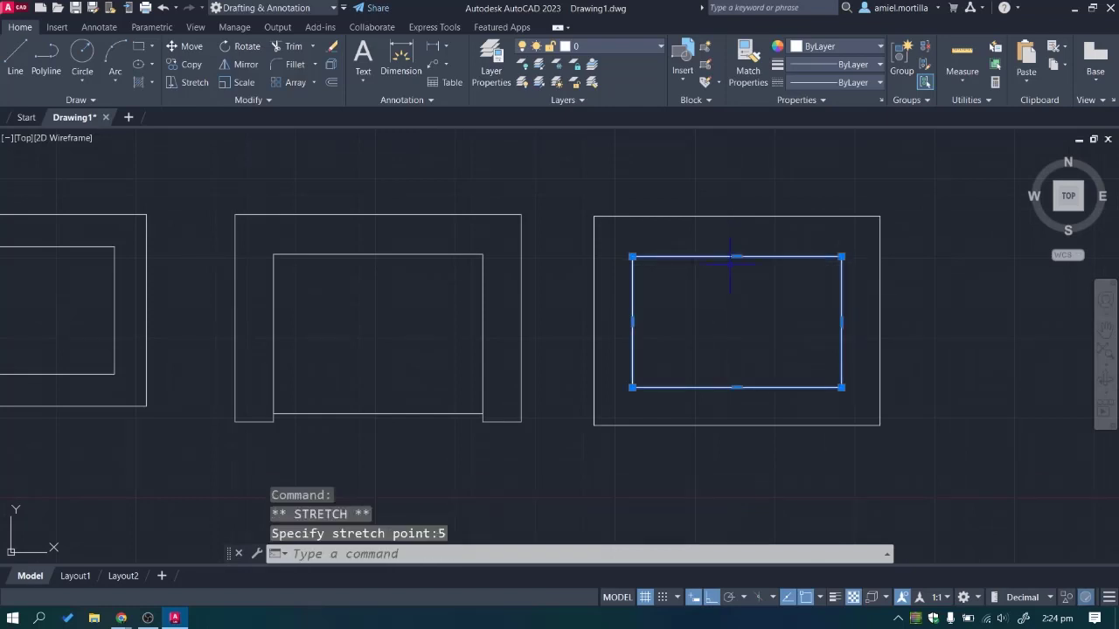
Stretch the inner rectangle's bottom edge downward past the outer rectangle's bottom edge.
left_click(737, 386)
left_click(737, 486)
key("Escape")
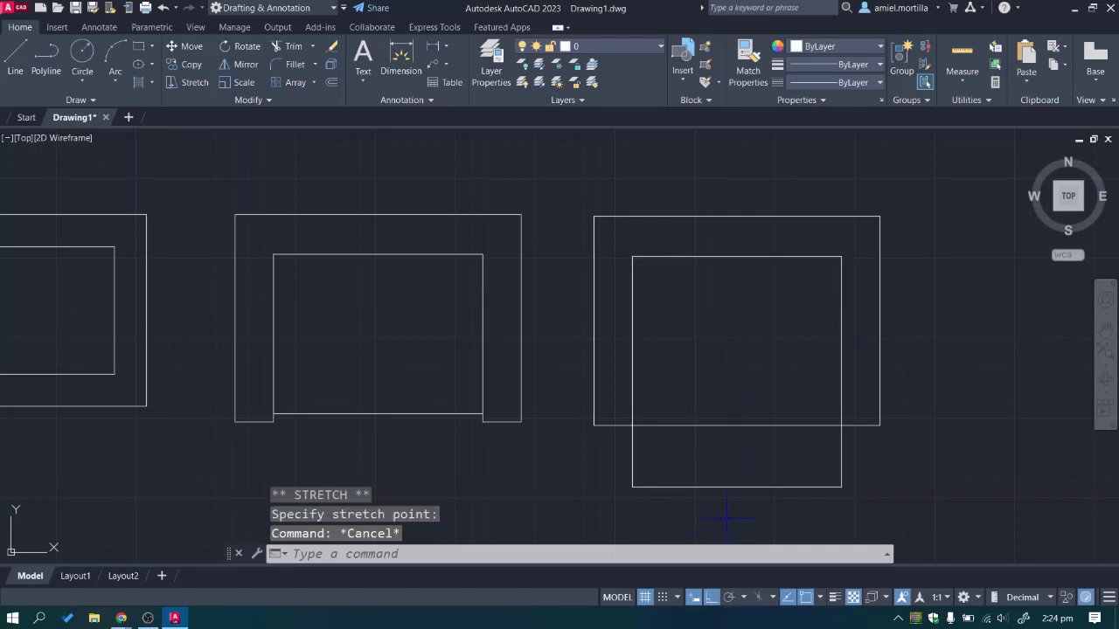
Trim the outer rectangle's bottom edge between the arms and the inner rectangle's overhang to leave a U-shaped frame.
type("tr")
key("Return")
left_click(799, 454)
left_click(719, 417)
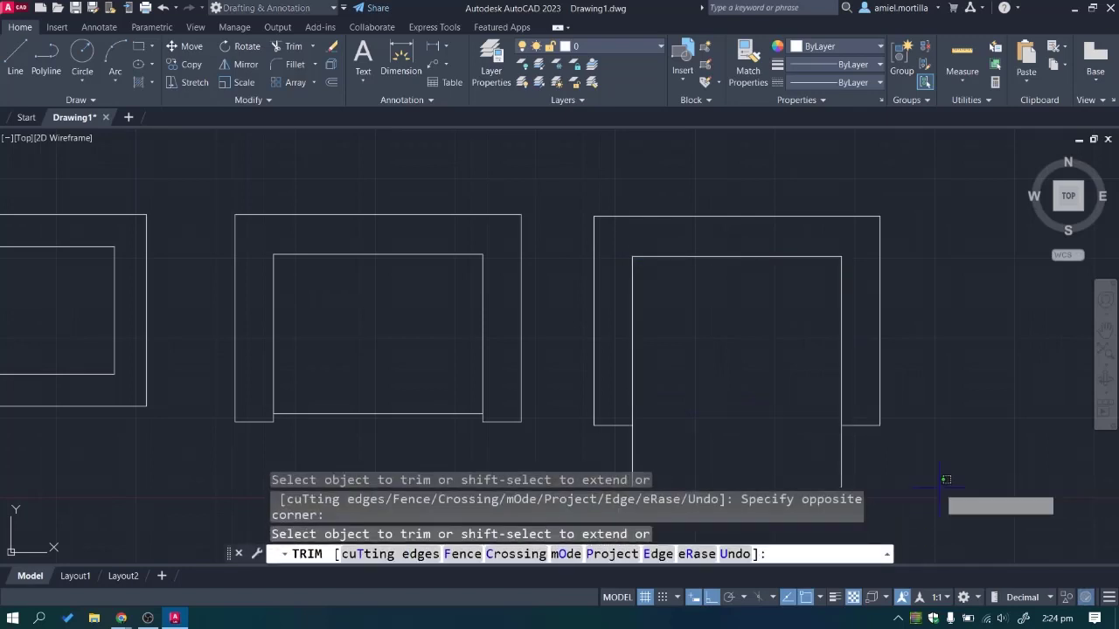
left_click(938, 487)
left_click(526, 453)
key("Escape")
Join the trimmed outer and inner outlines of the right-hand frame into one polyline.
scroll(683, 255, "down", 1)
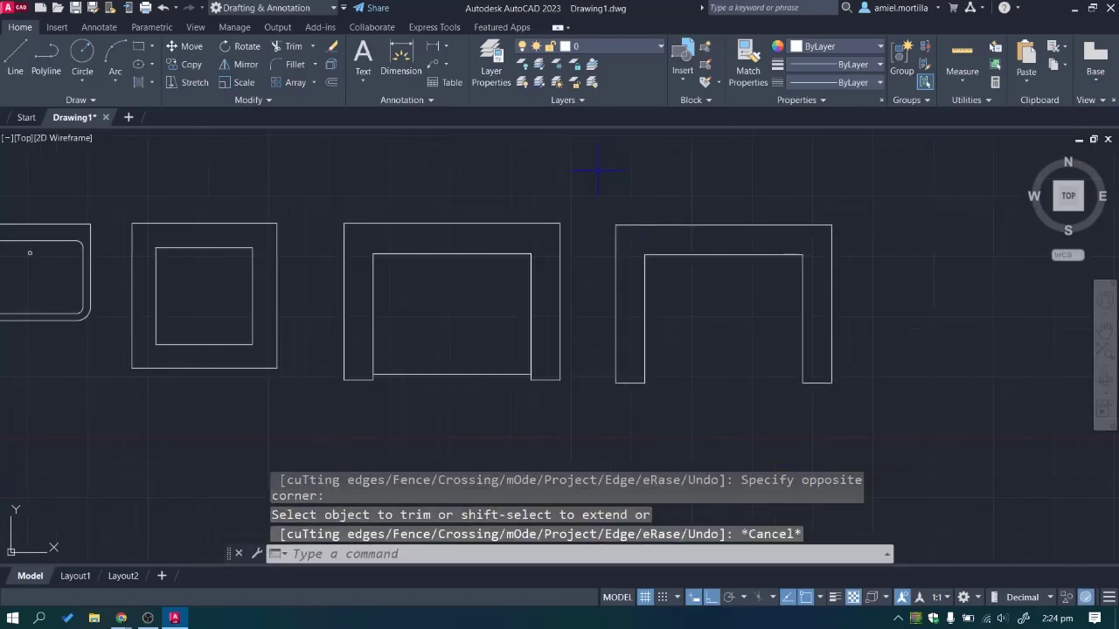
left_click(578, 180)
left_click(932, 434)
type("j")
key("Return")
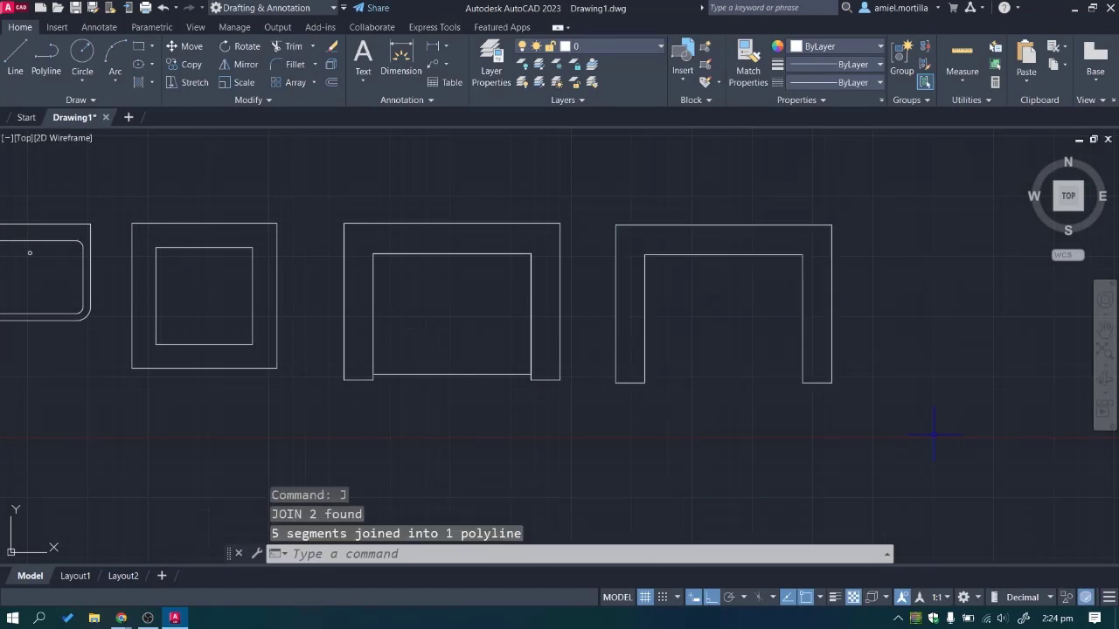
Undo the join of the right-hand frame's outlines.
key("Return")
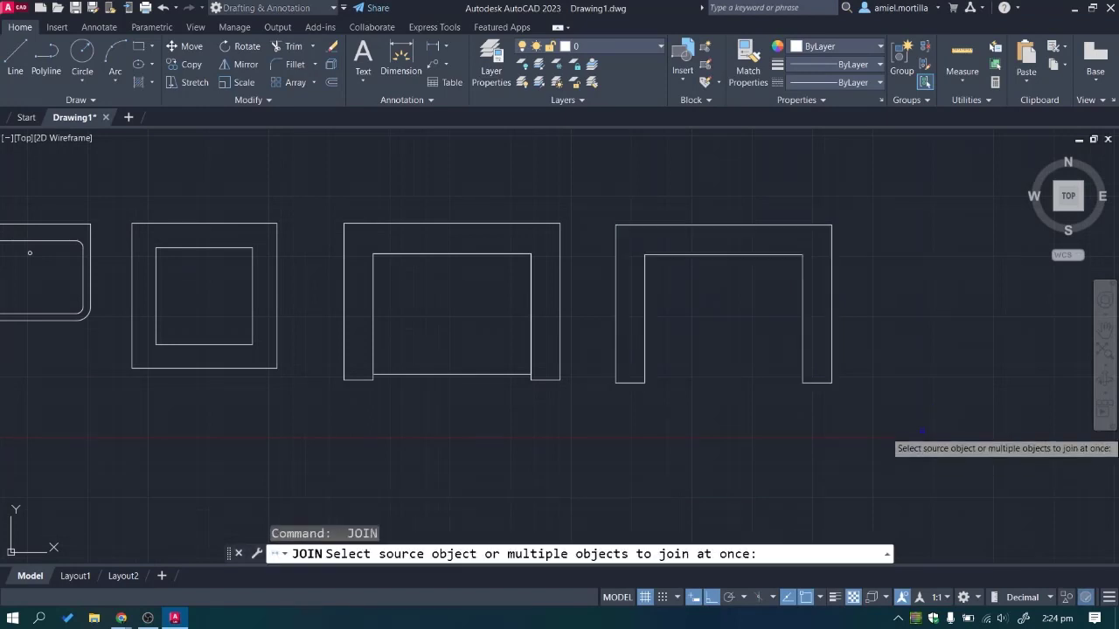
key("Escape")
key("ctrl+z")
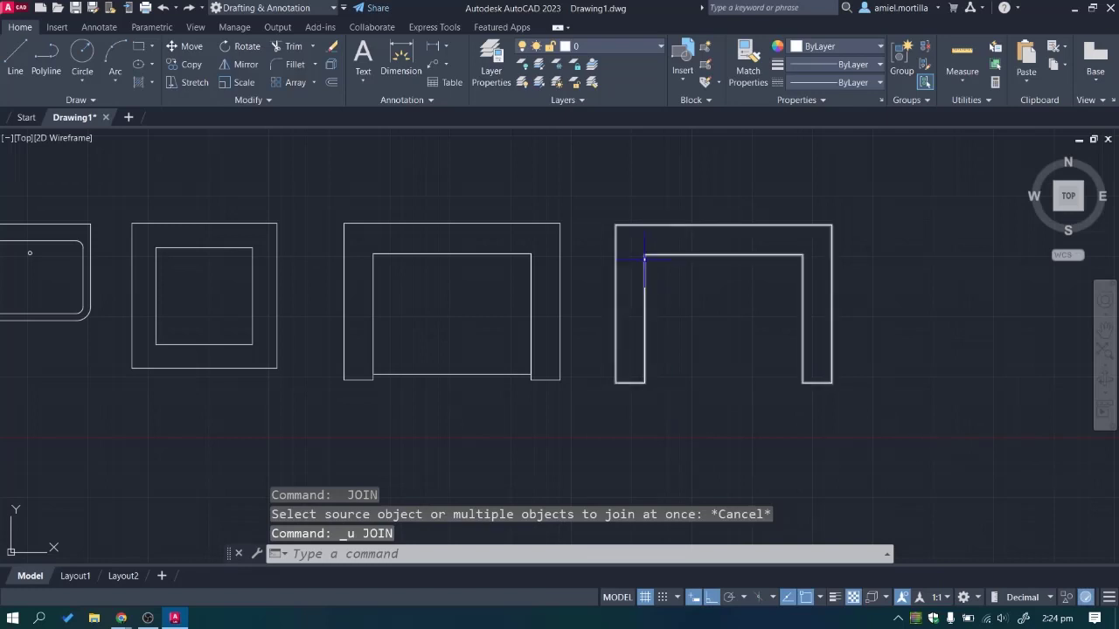
key("ctrl+z")
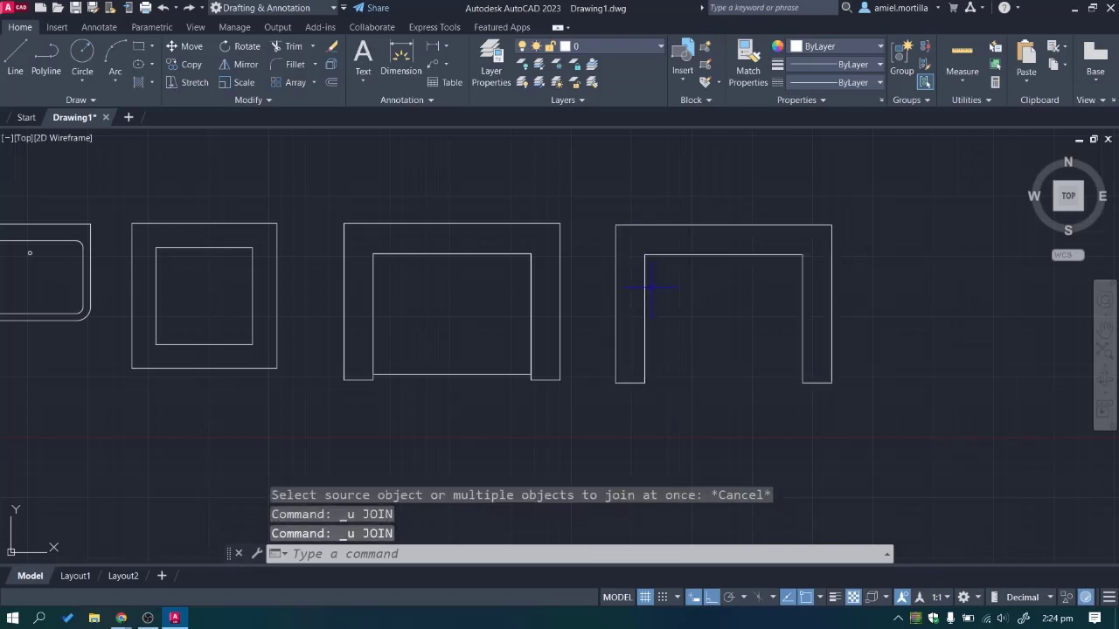
left_click(616, 257)
key("Escape")
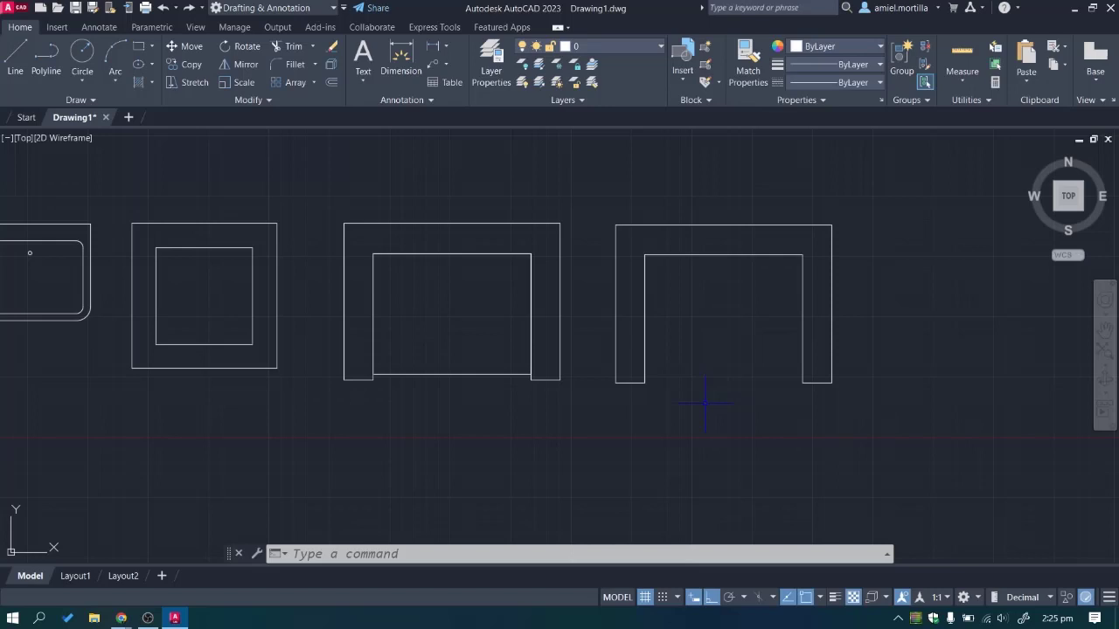
Select the middle armchair's frame and the right-hand frame's outer and inner outlines in turn to compare how they are joined.
left_click(434, 224)
key("Escape")
key("Escape")
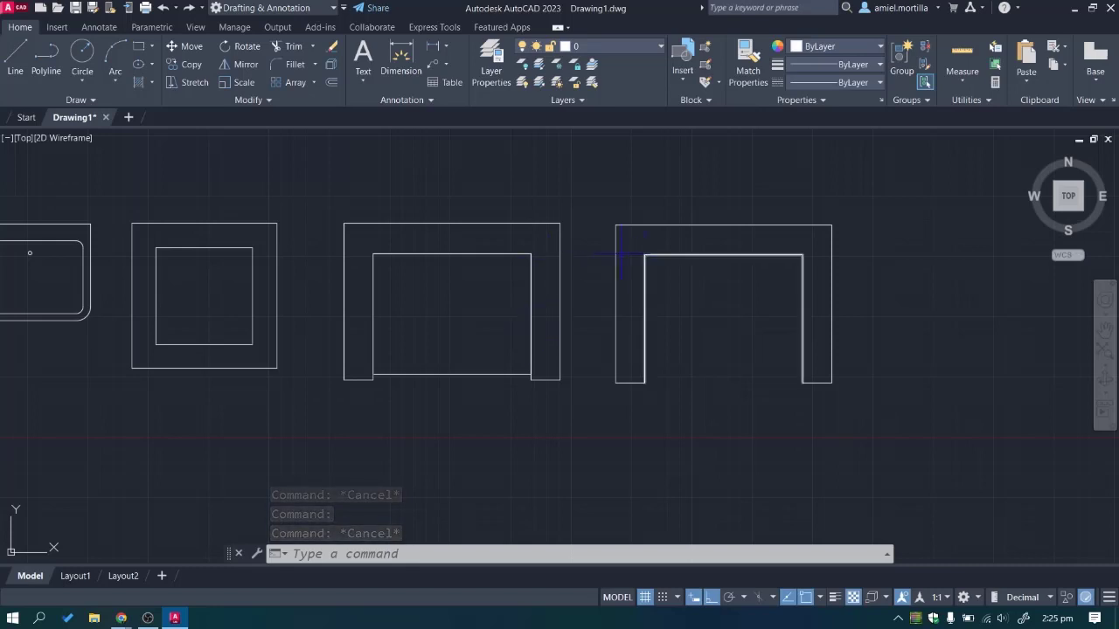
left_click(559, 257)
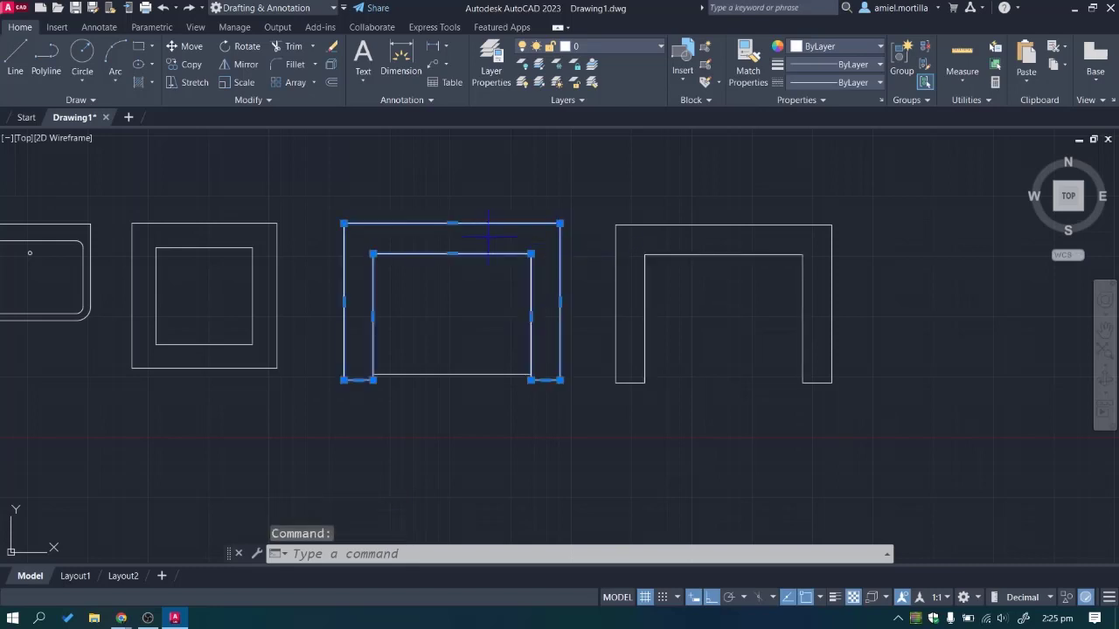
key("Escape")
left_click(673, 226)
key("Escape")
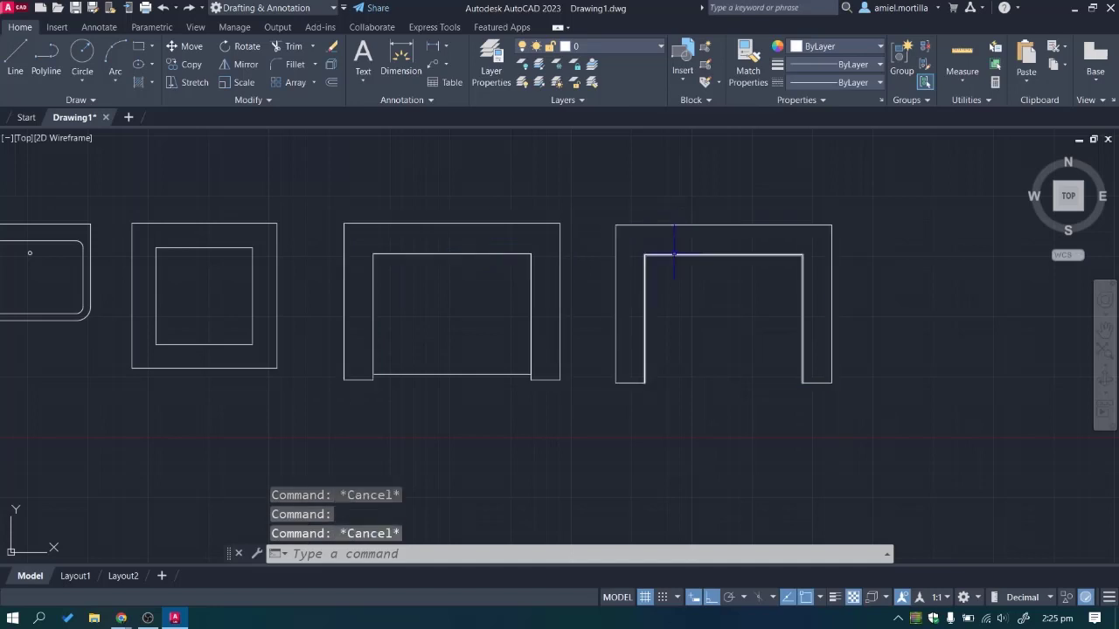
left_click(673, 254)
key("Escape")
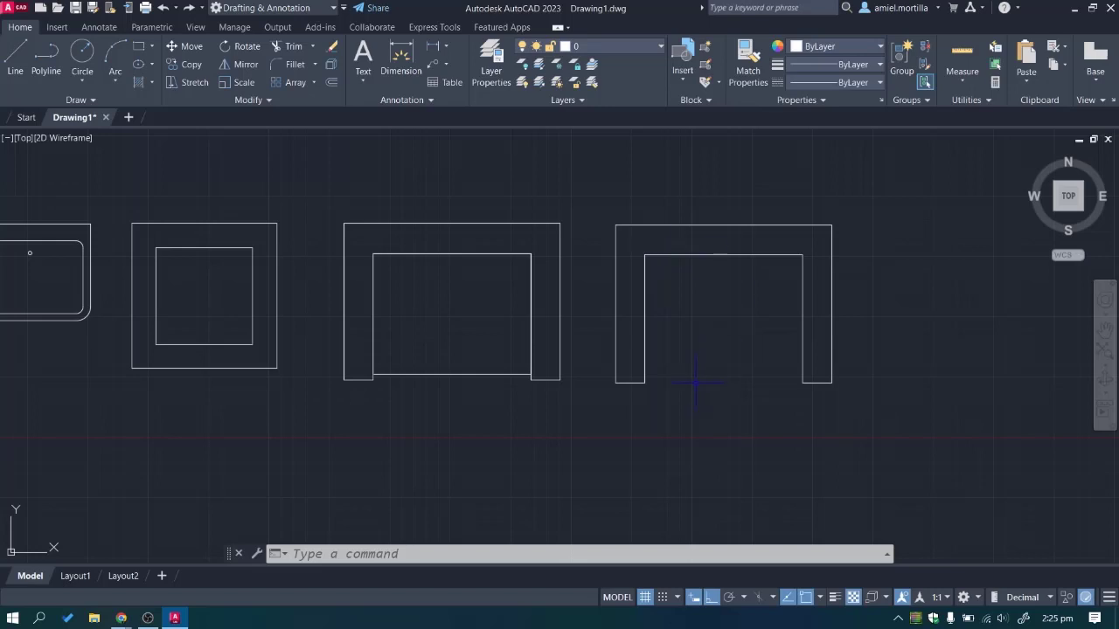
Create a polyline boundary from a point inside the right-hand U-shaped frame.
type("BO")
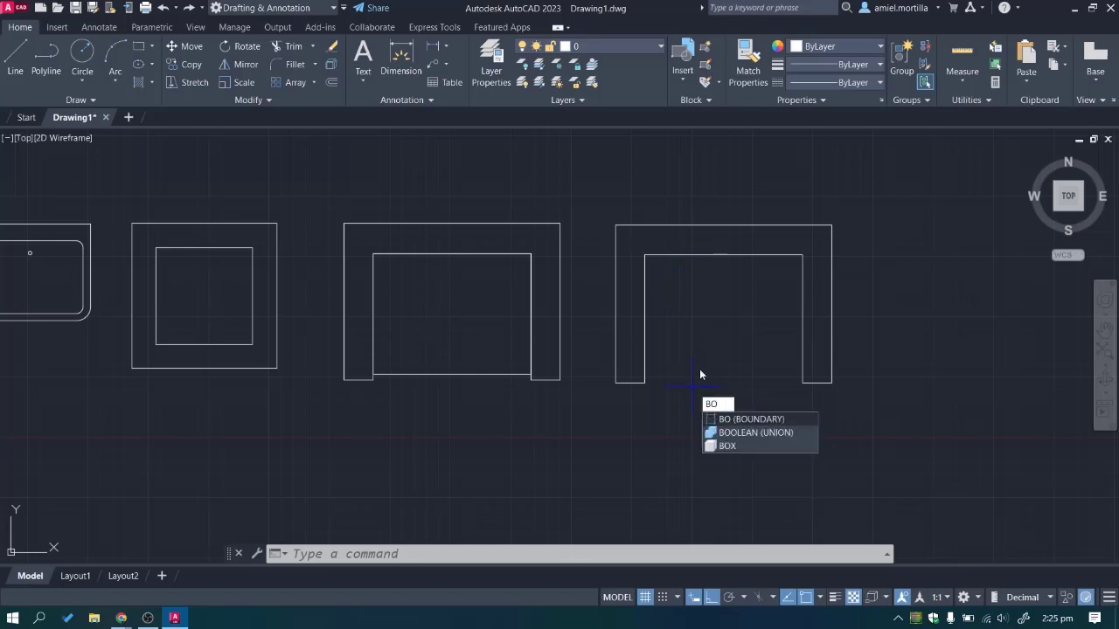
key("Return")
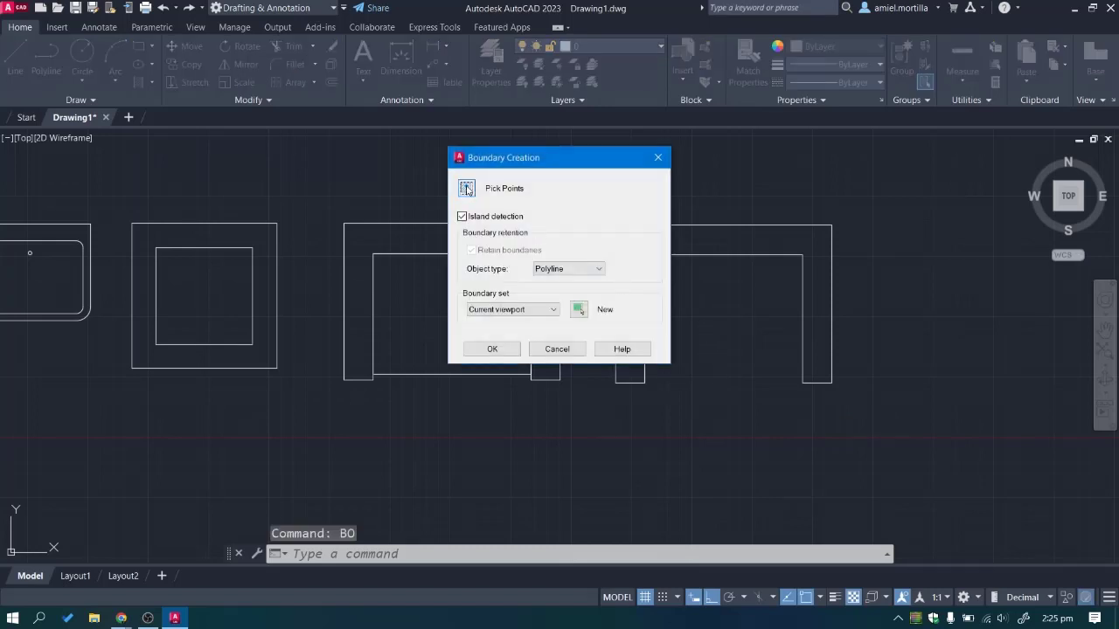
left_click(466, 190)
left_click(736, 244)
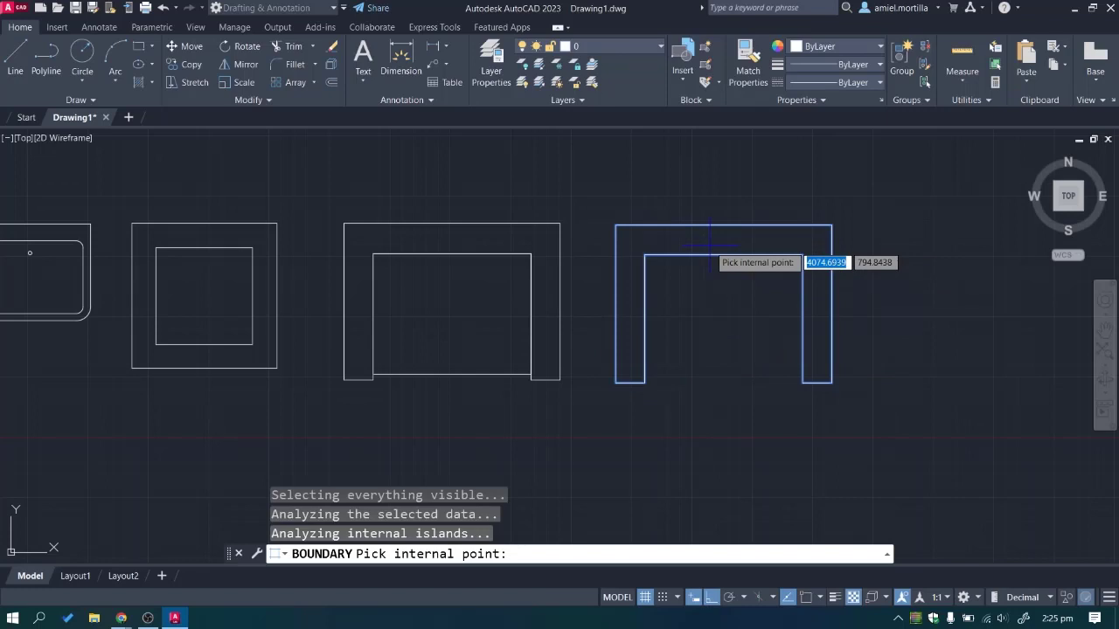
key("Return")
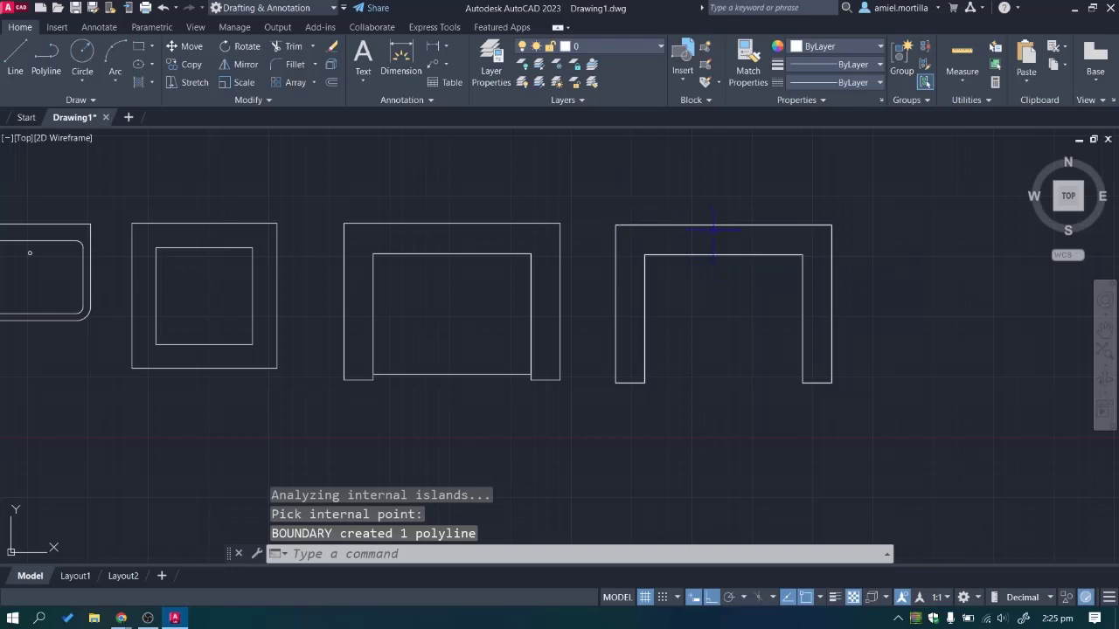
Move the new boundary polyline to the right, clear of the original frame outlines.
left_click(741, 262)
type("m")
key("Return")
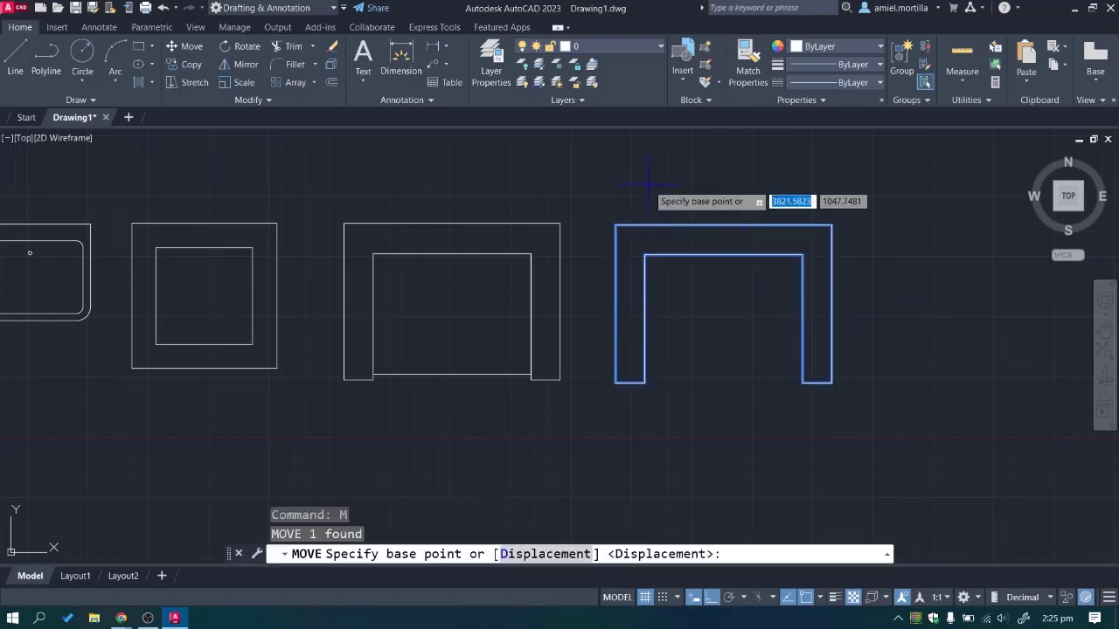
left_click(644, 255)
middle_click_drag(874, 306, 844, 301)
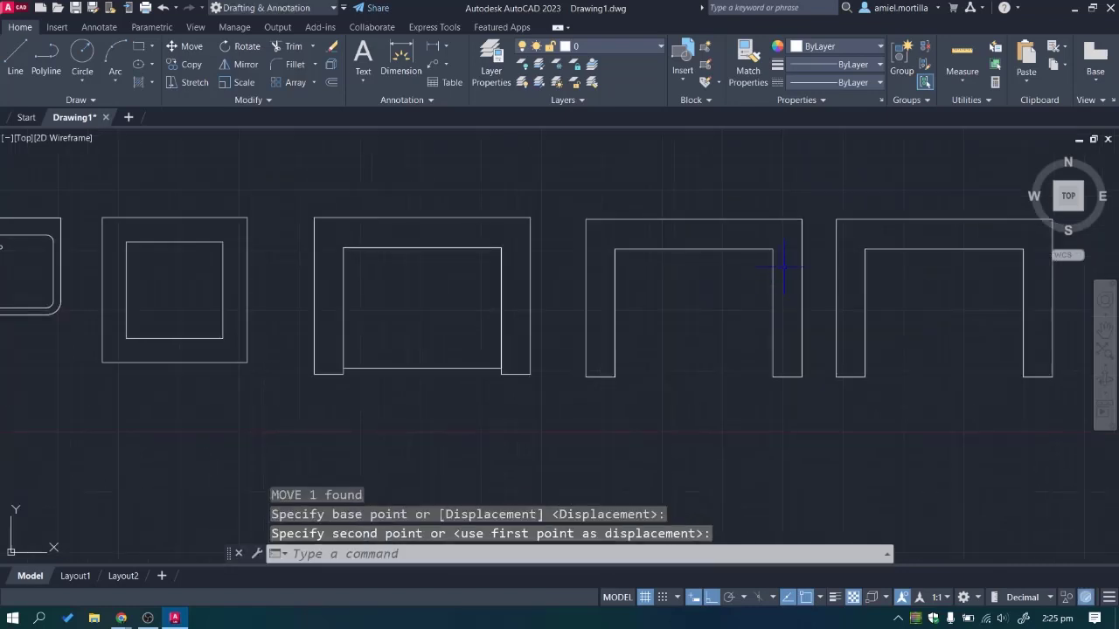
Select the original frame's outlines and the moved boundary polyline in turn to compare them.
left_click(771, 250)
key("Escape")
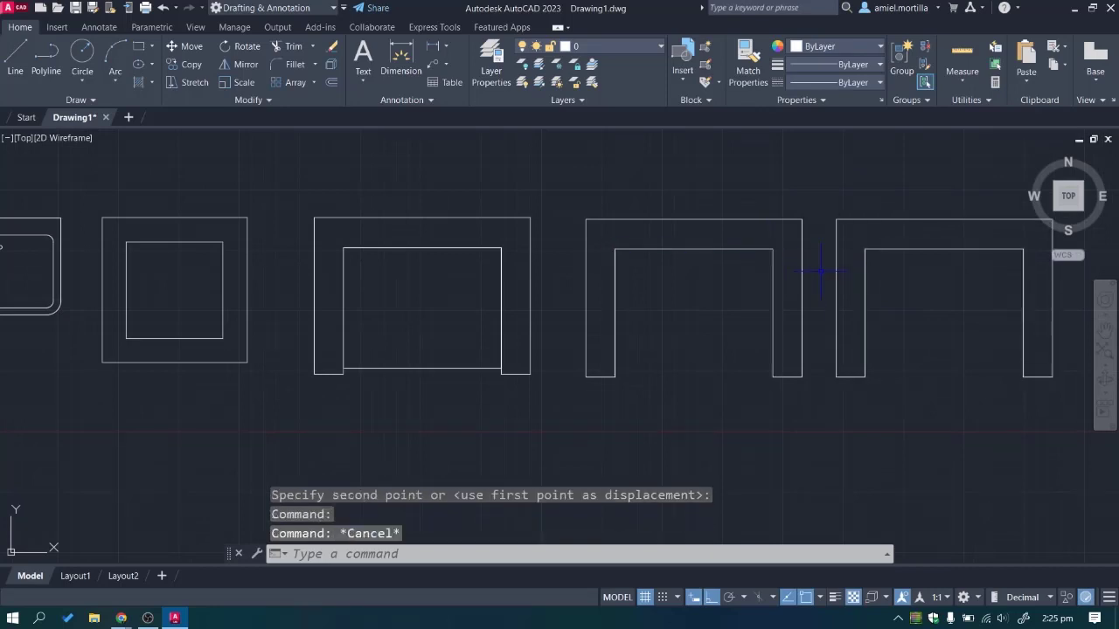
left_click(736, 182)
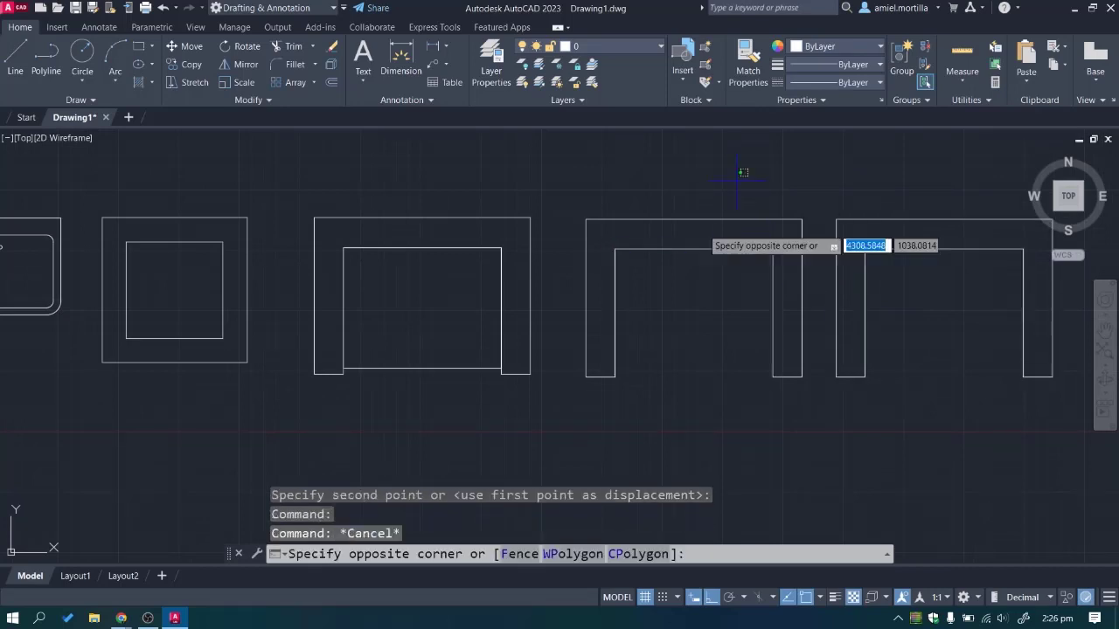
left_click(661, 320)
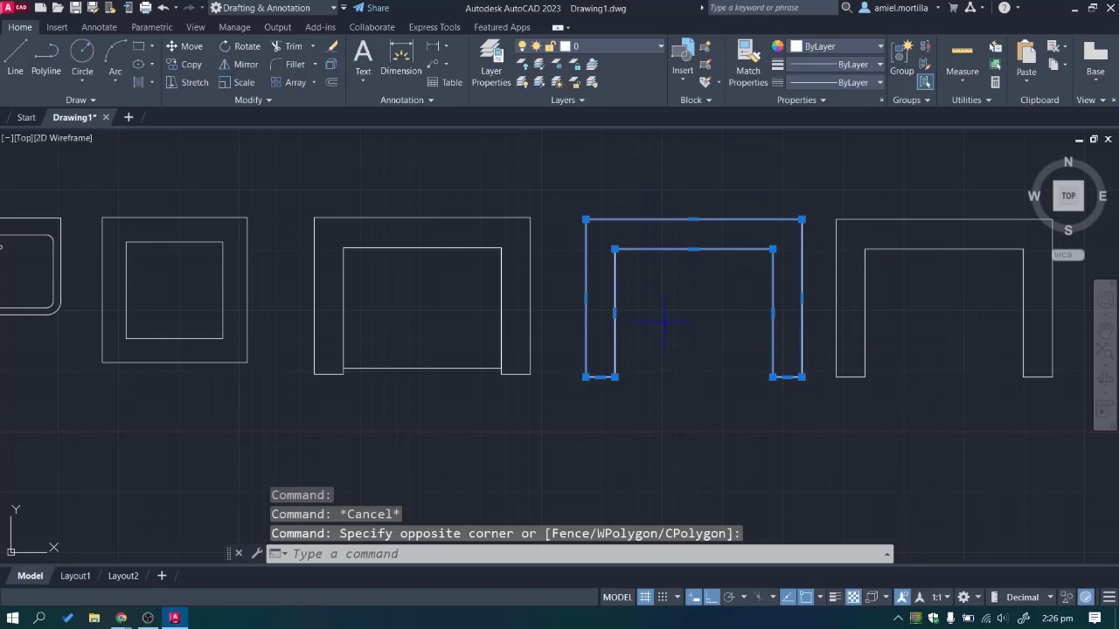
key("Escape")
left_click(903, 275)
left_click(842, 197)
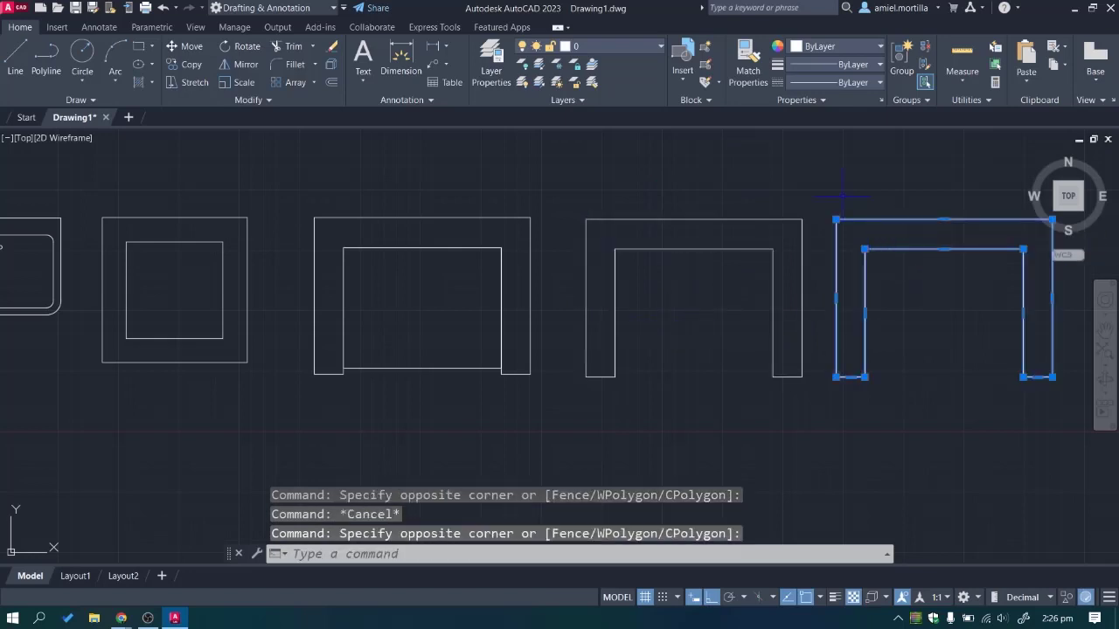
key("Escape")
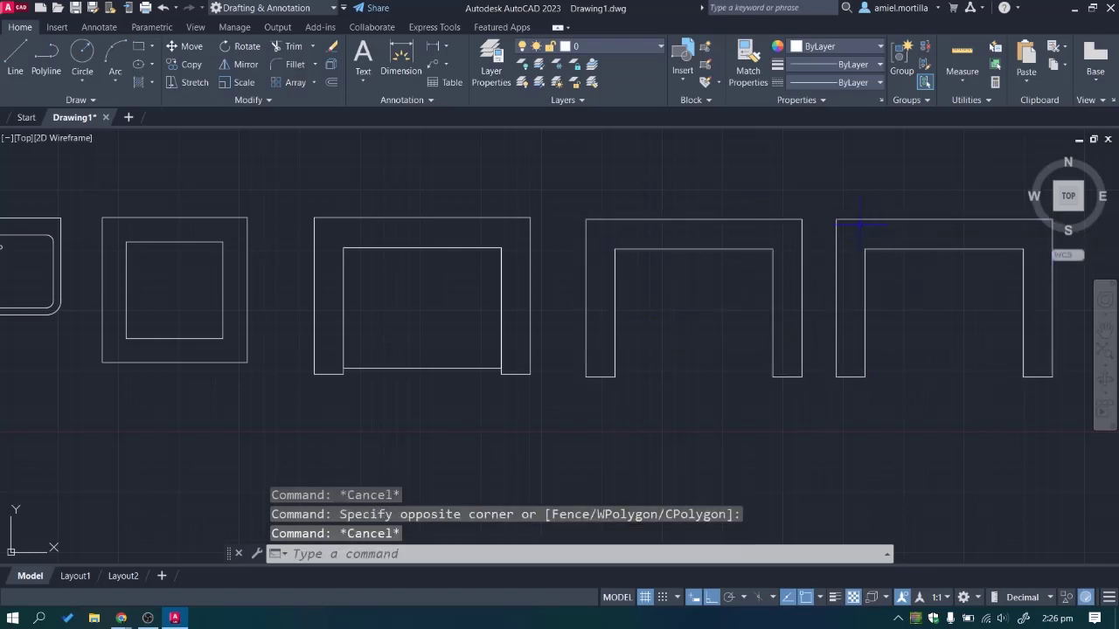
Delete the boundary polyline placed to the right of the original frame.
left_click(930, 281)
left_click(866, 190)
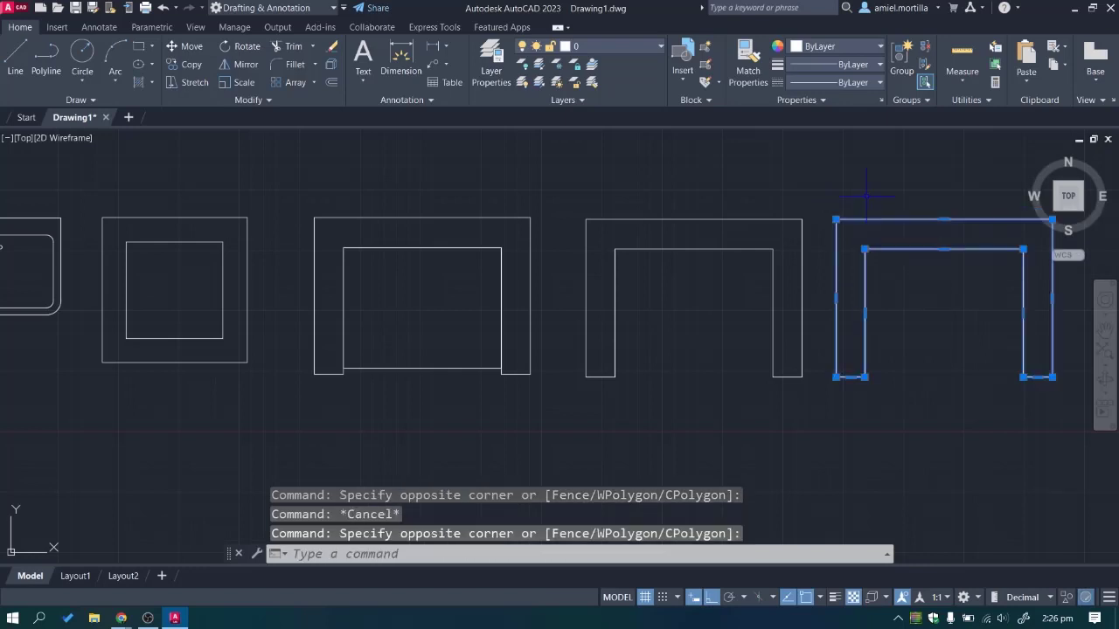
key("Delete")
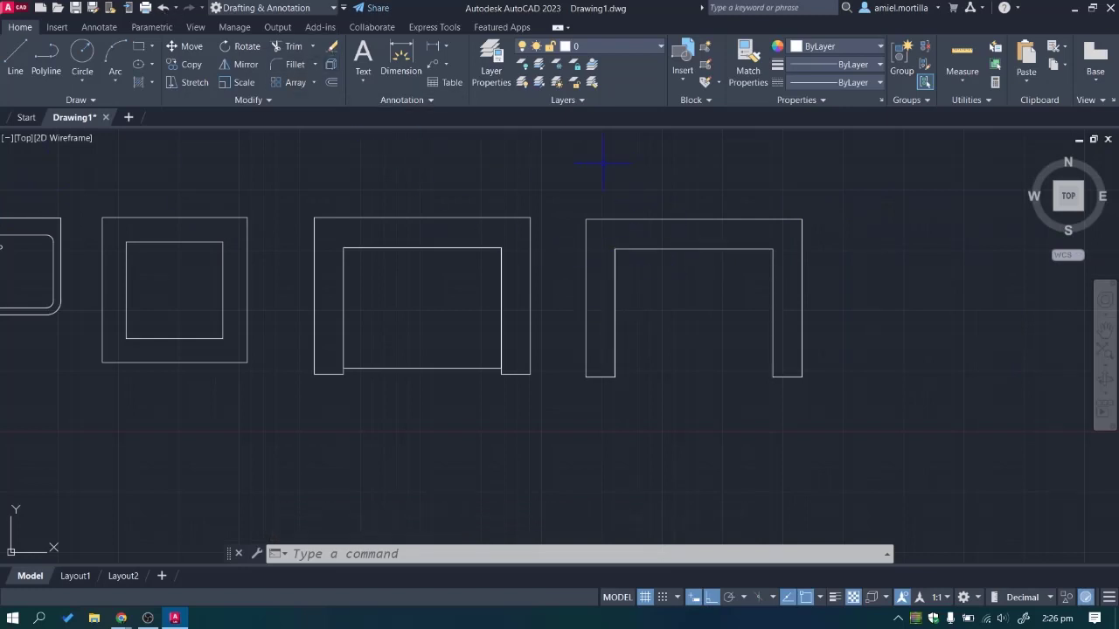
type("hatch")
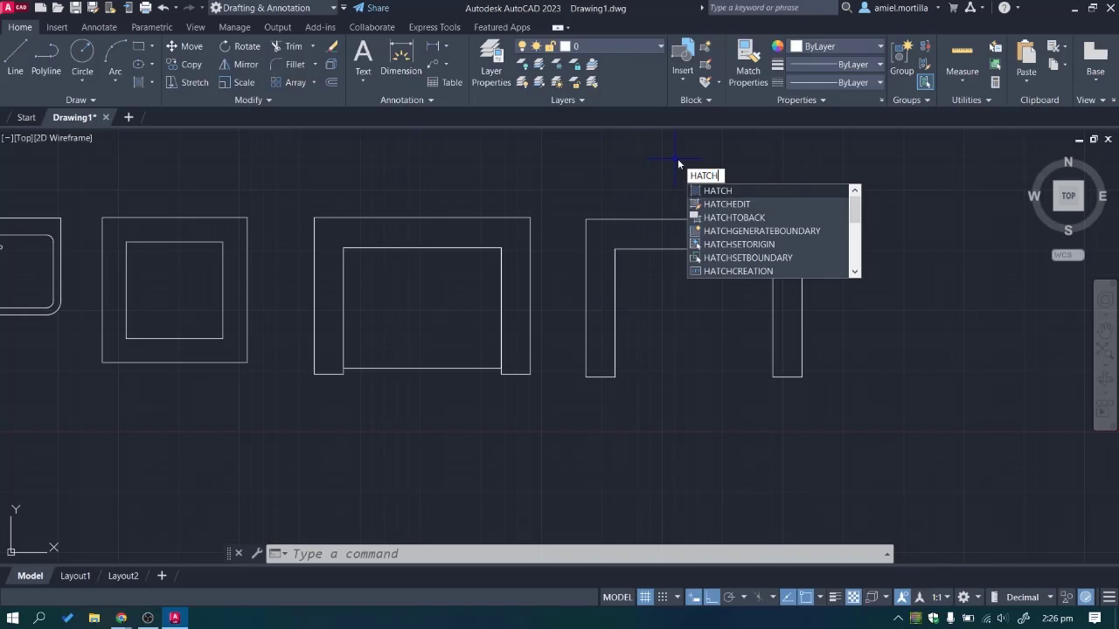
key("Return")
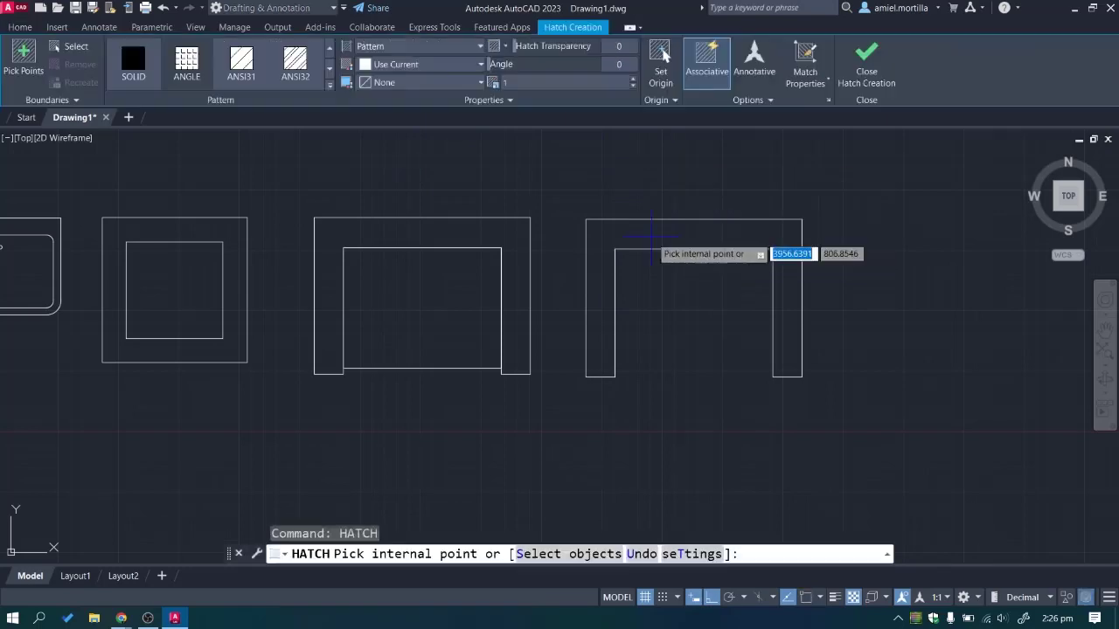
left_click(651, 236)
scroll(654, 236, "up", 4)
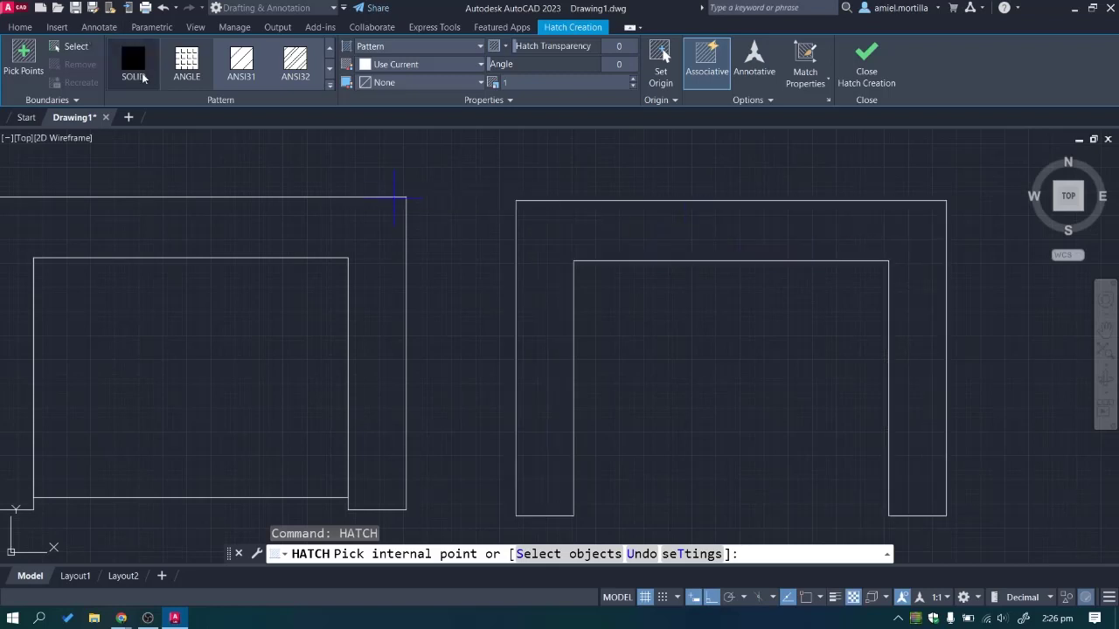
left_click(134, 68)
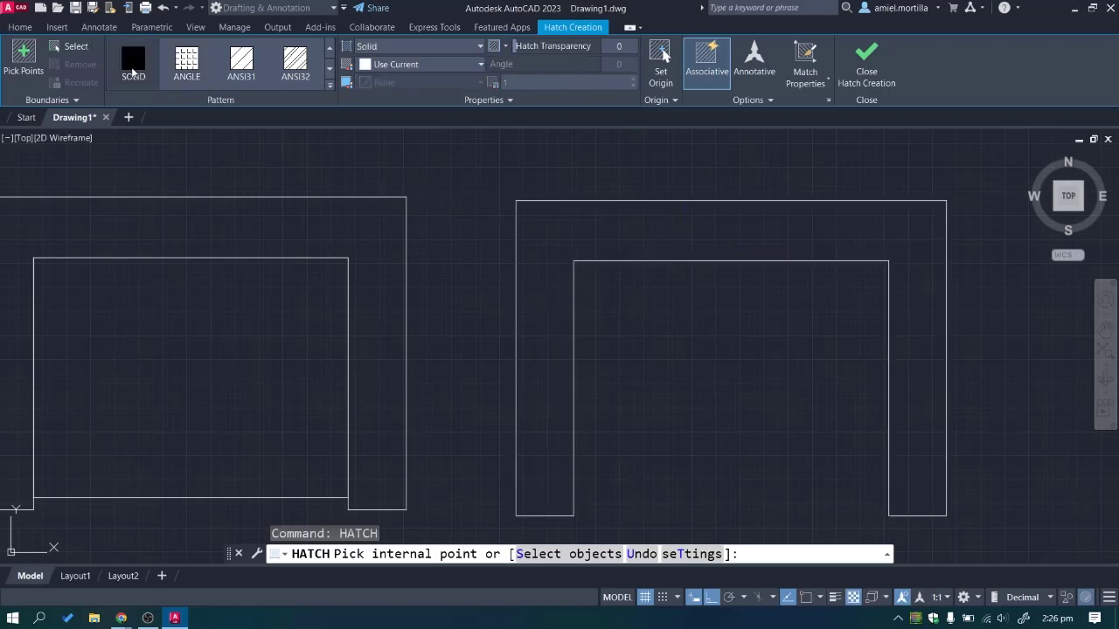
left_click(481, 64)
left_click(377, 146)
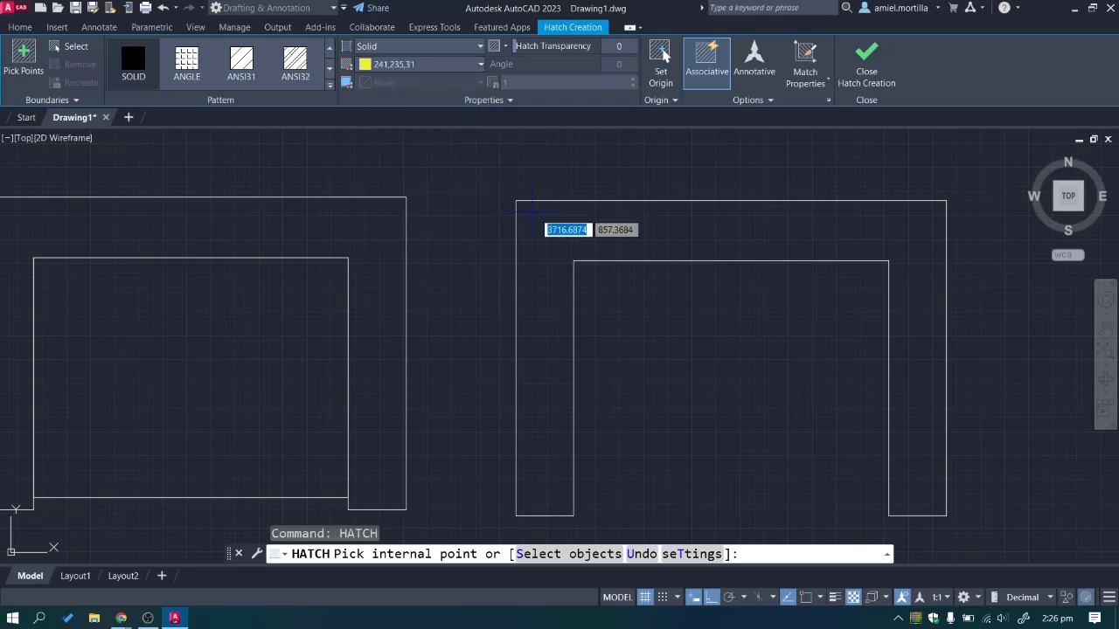
key("Escape")
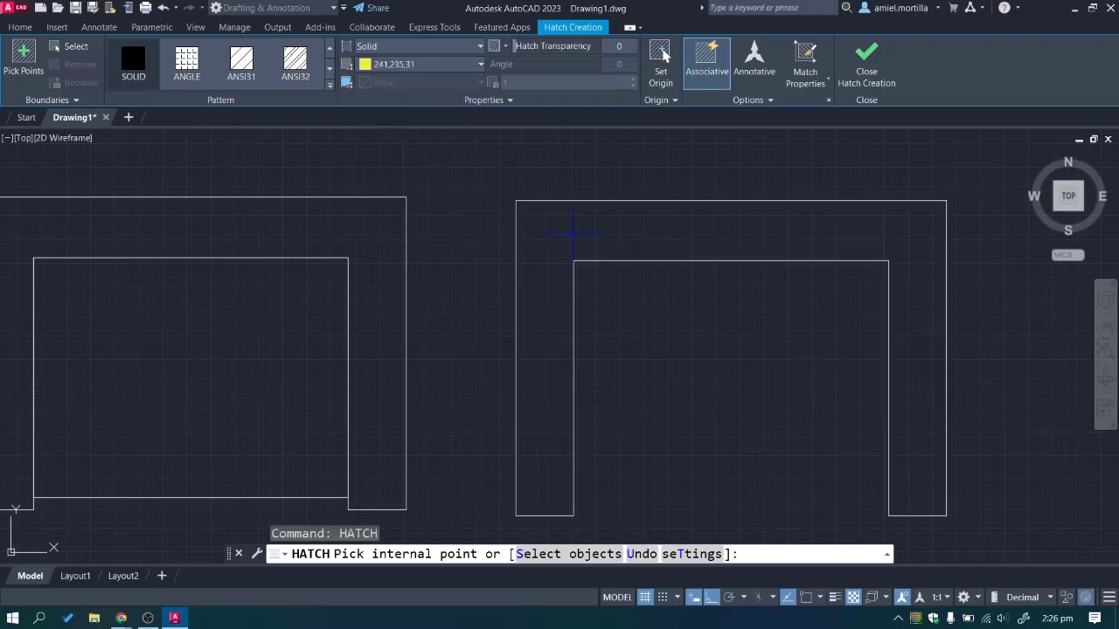
Stretch the lower-left endpoint of the right-hand frame's inner outline about 34 units to the right, opening a gap.
scroll(637, 234, "down", 2)
left_click(605, 281)
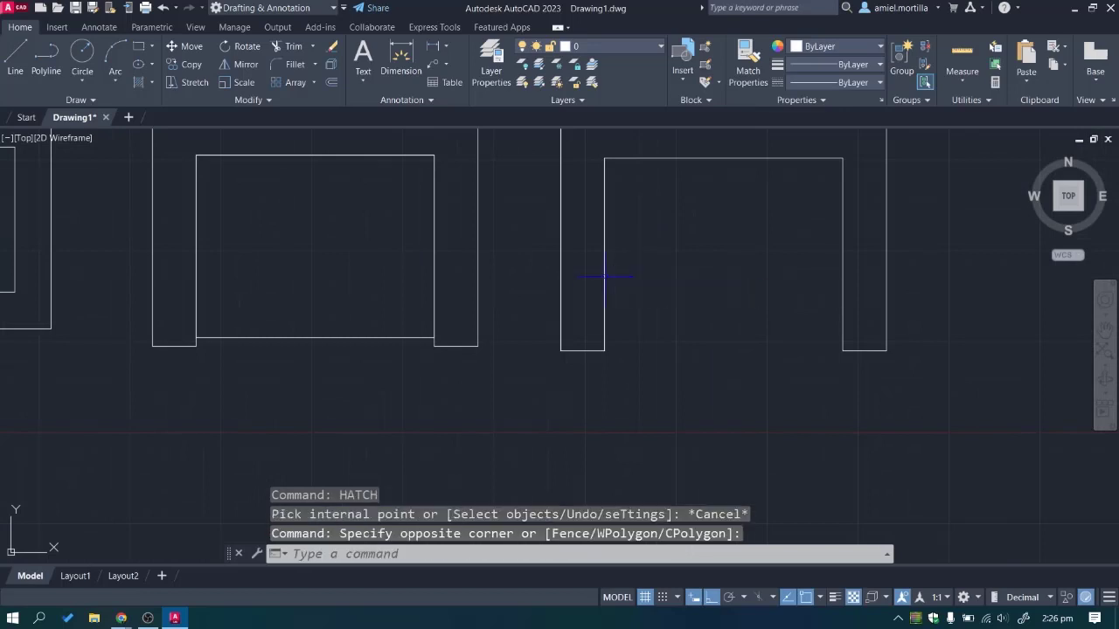
left_click(605, 285)
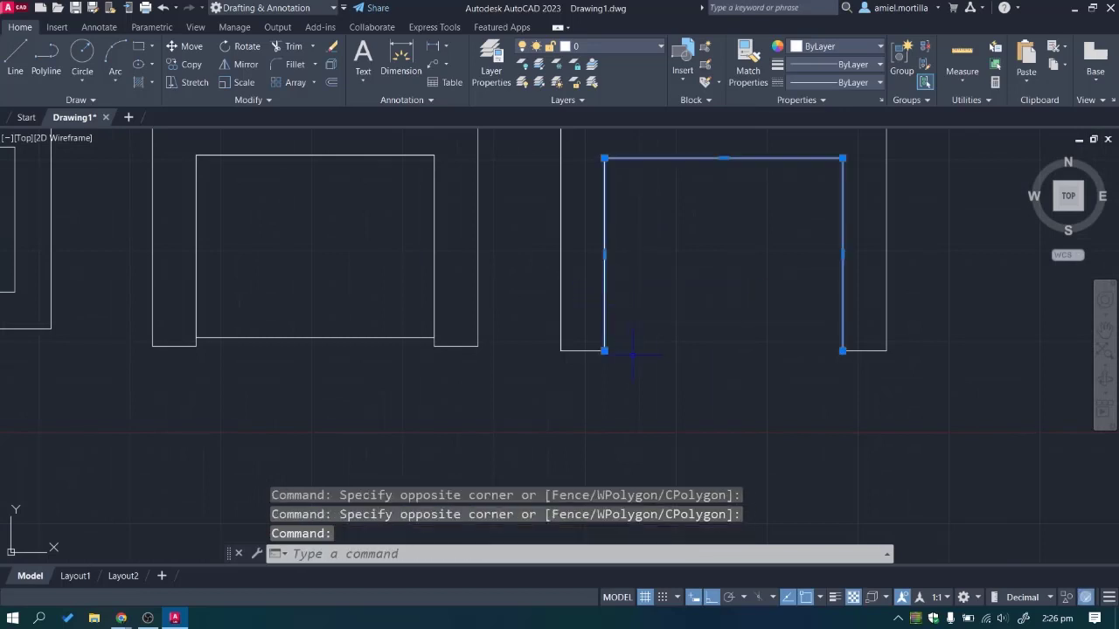
scroll(568, 345, "up", 3)
left_click(568, 347)
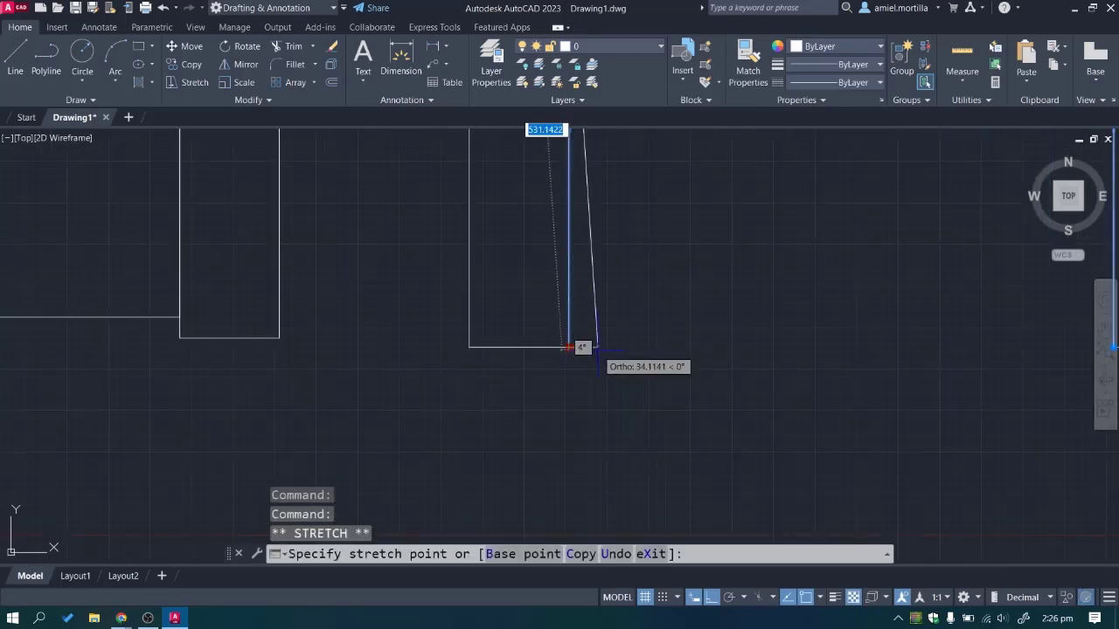
left_click(597, 347)
key("Escape")
scroll(680, 342, "down", 3)
scroll(680, 343, "down", 3)
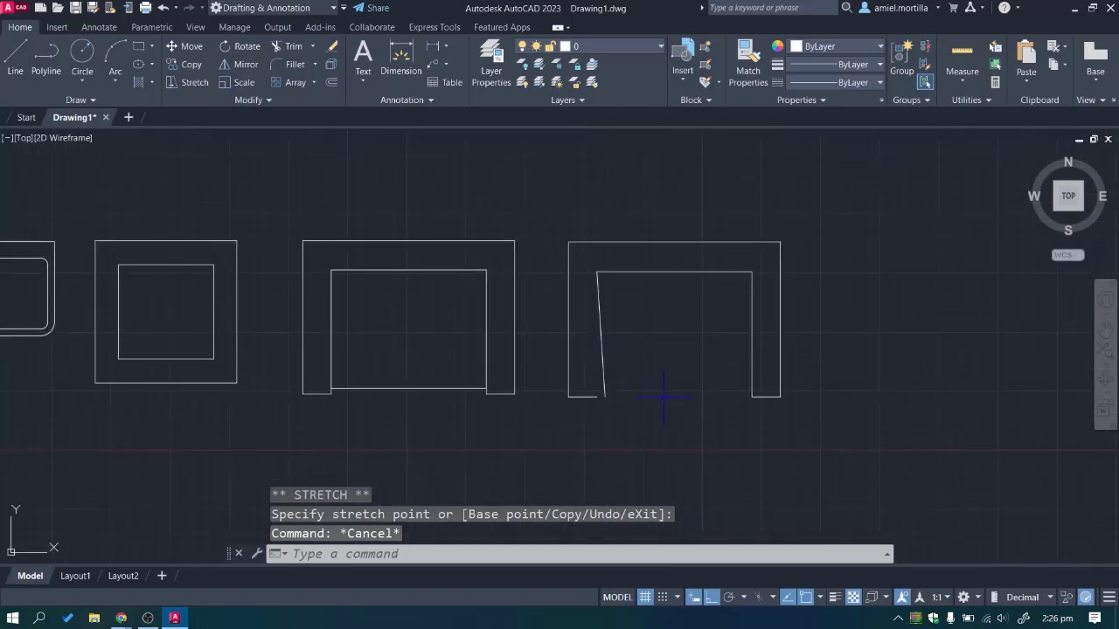
Try to create a polyline boundary from a point inside the right-hand frame with the gap.
type("BO")
key("Return")
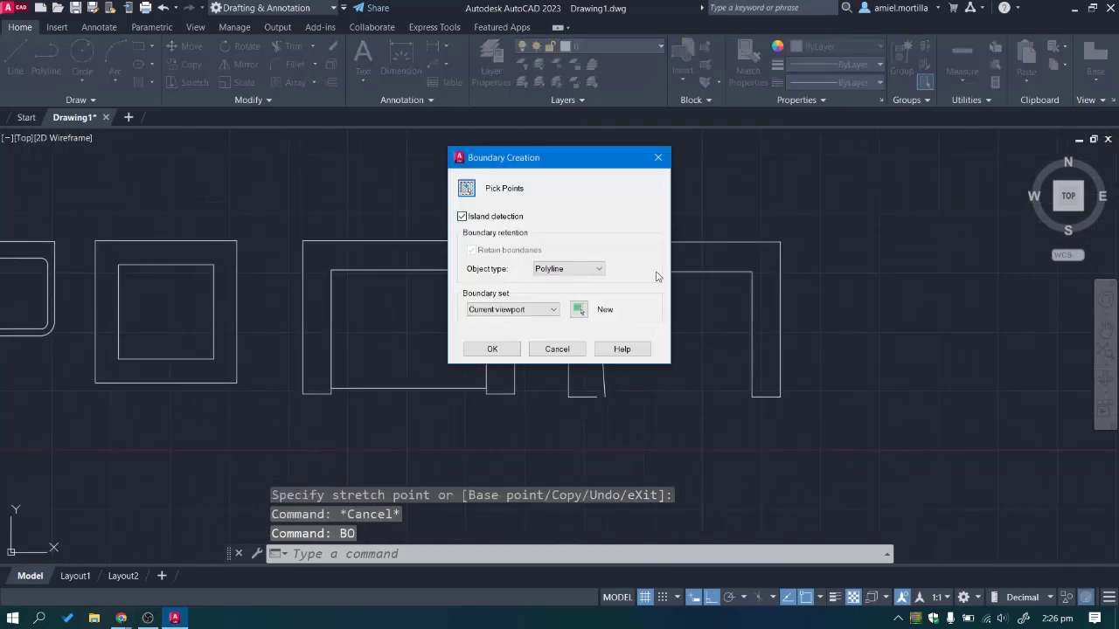
left_click(466, 190)
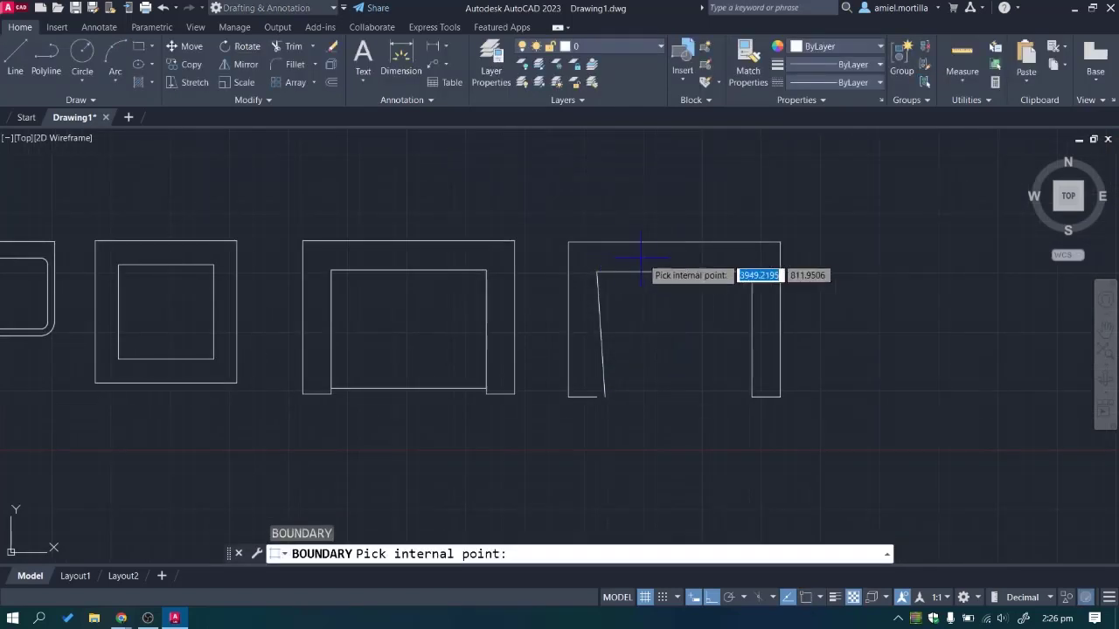
left_click(652, 262)
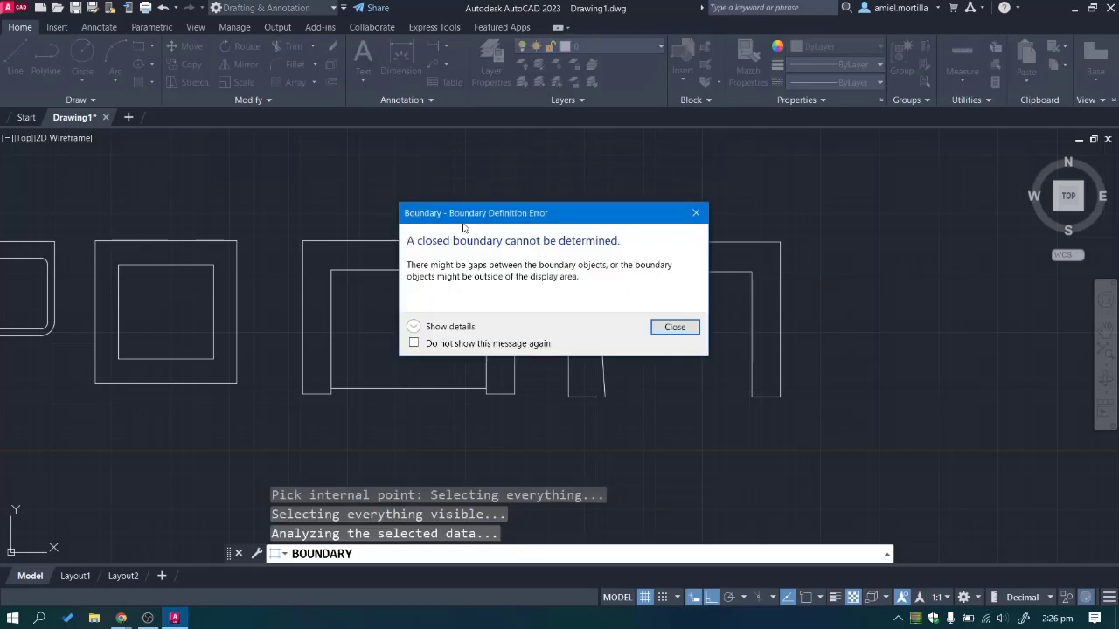
left_click_drag(479, 214, 650, 218)
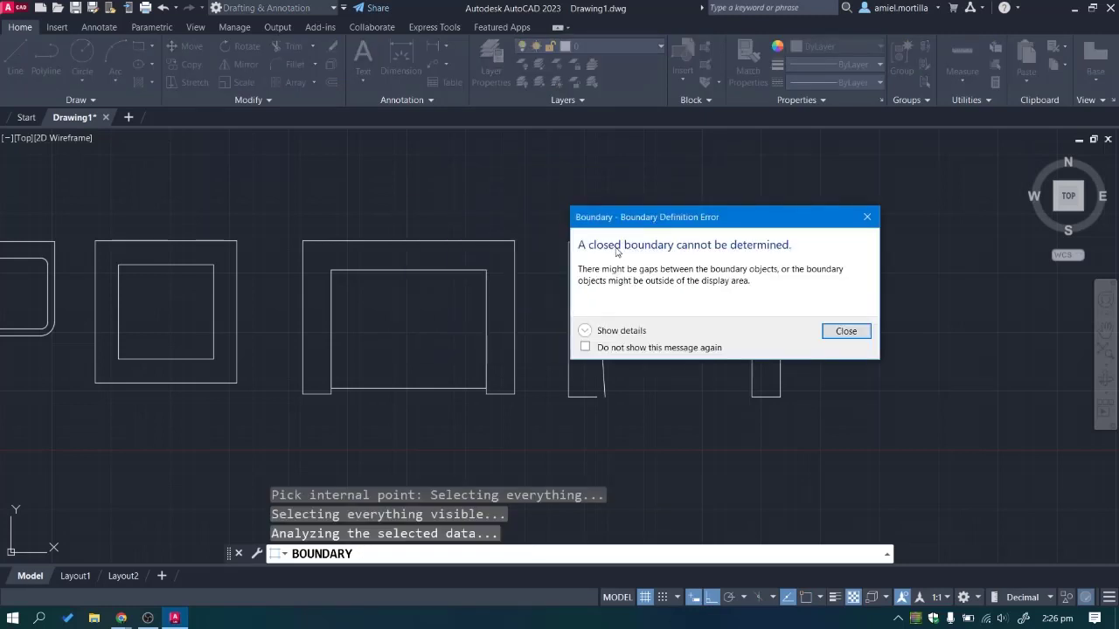
left_click(843, 332)
key("Escape")
Stretch the inner outline's displaced endpoint back to the left arm's bottom corner to close the gap.
left_click_drag(609, 384, 594, 371)
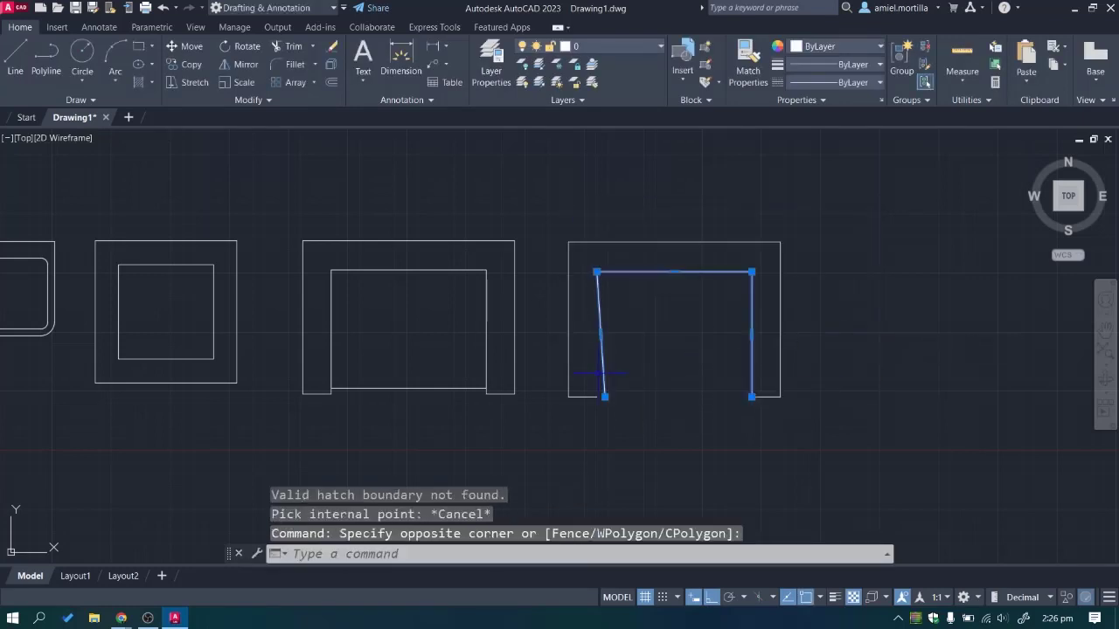
left_click(603, 397)
key("Escape")
key("Escape")
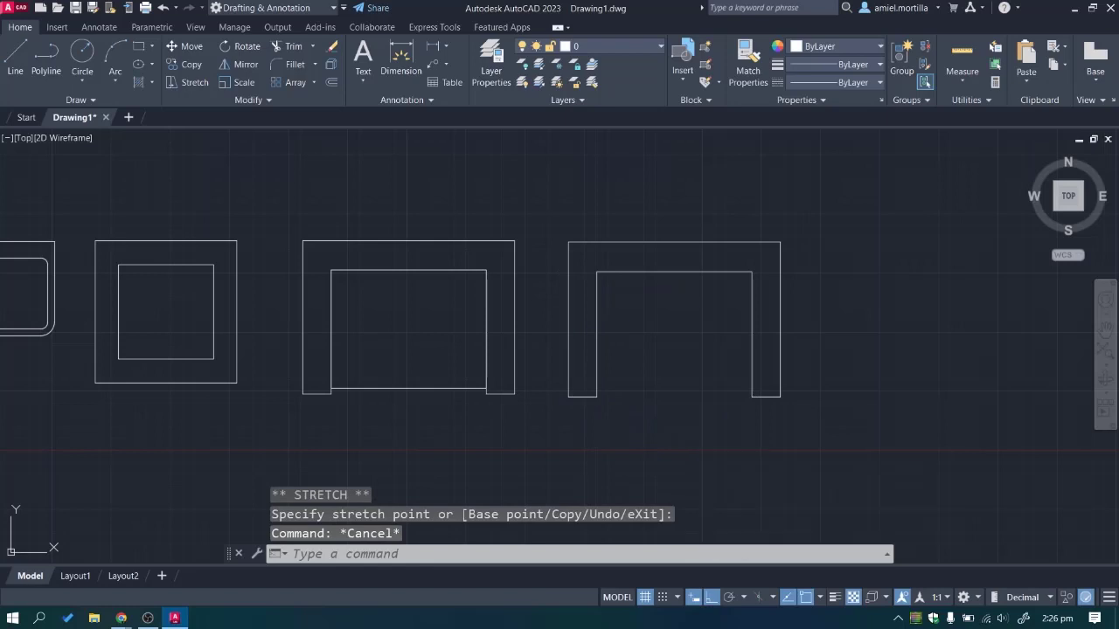
Inspect the properties of the original armchair frame's outline, including whether the polyline is closed.
key("ctrl+1")
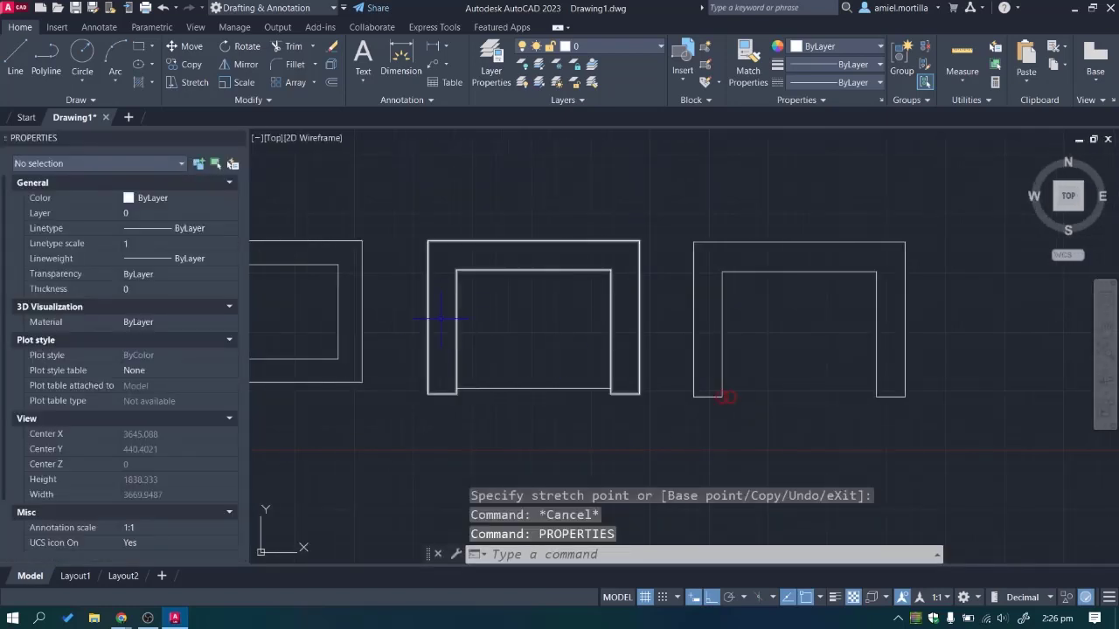
left_click(731, 397)
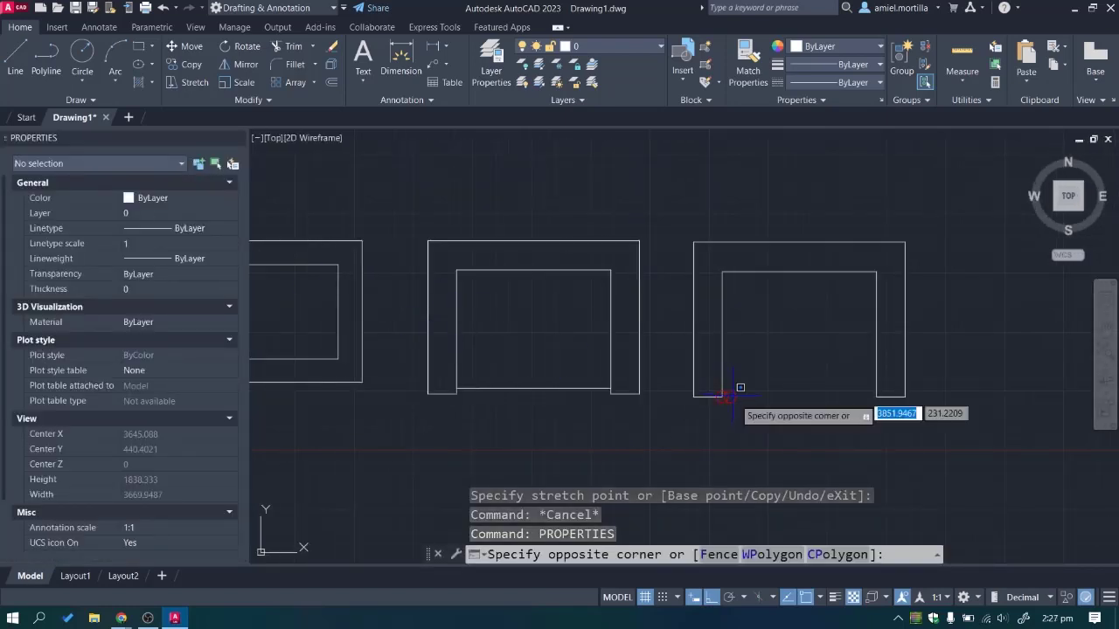
middle_click_drag(766, 413, 759, 413)
scroll(758, 413, "up", 1)
left_click(759, 412)
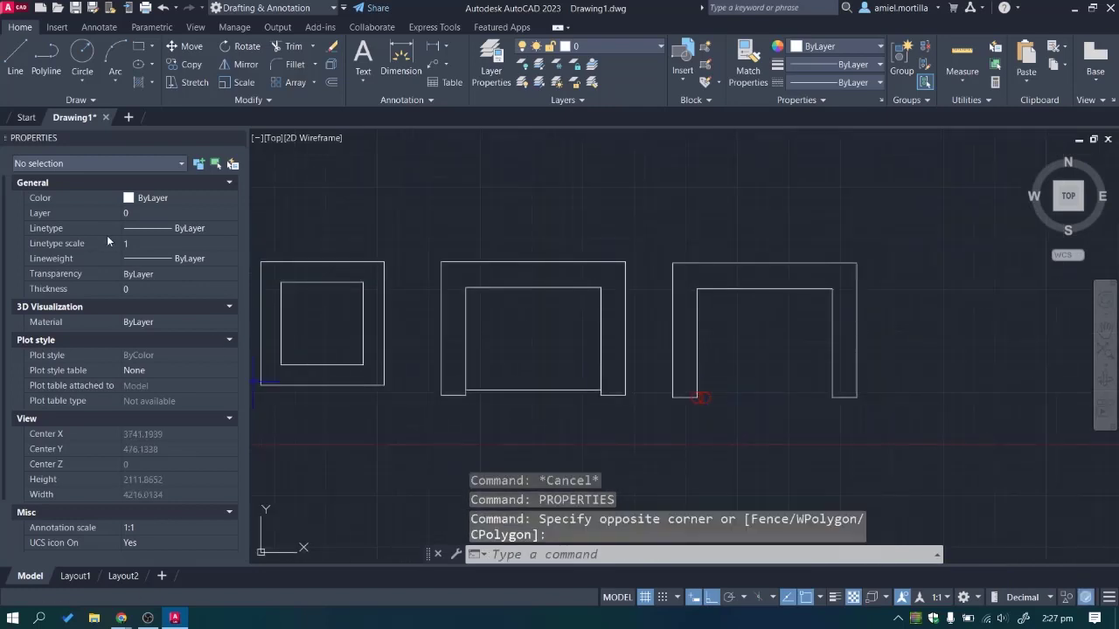
scroll(107, 235, "down", 2)
scroll(104, 297, "up", 2)
scroll(104, 313, "down", 2)
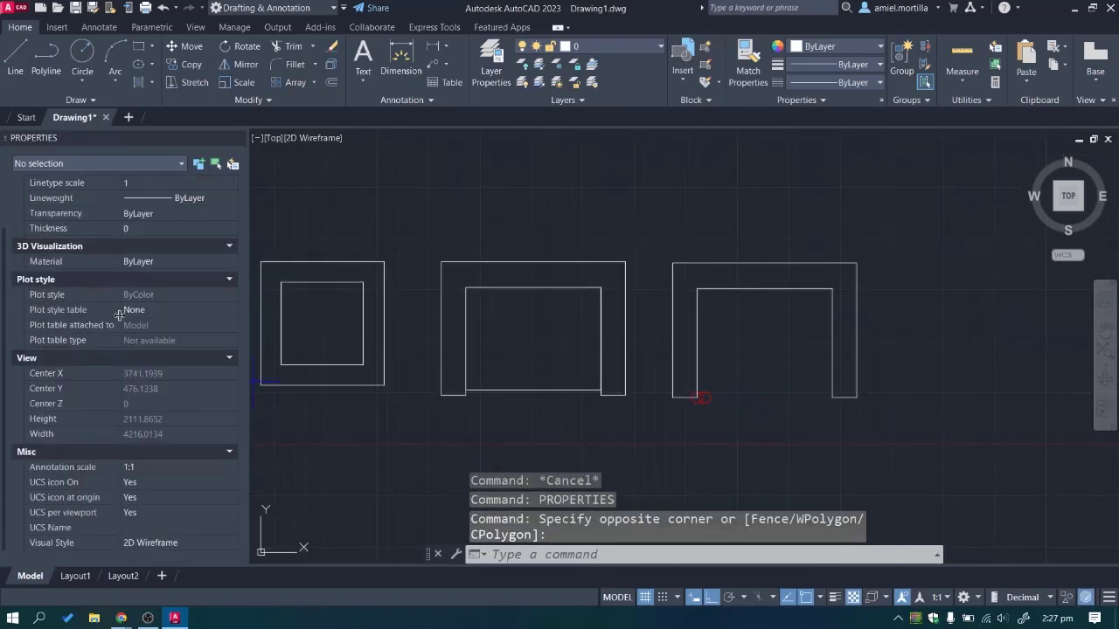
scroll(145, 292, "up", 2)
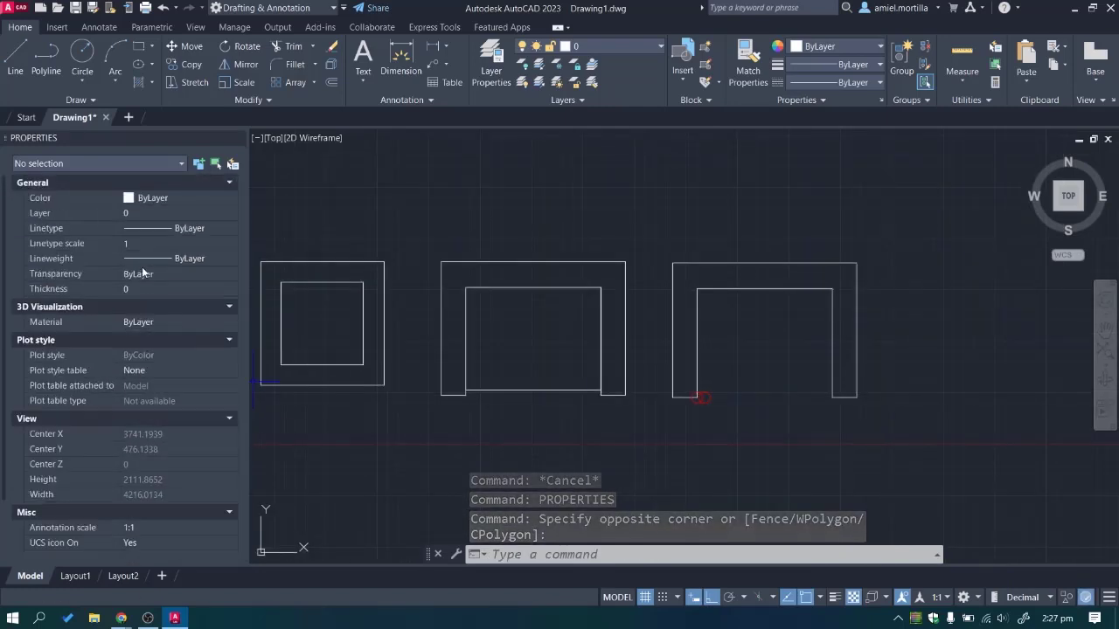
left_click(565, 261)
scroll(147, 268, "down", 1)
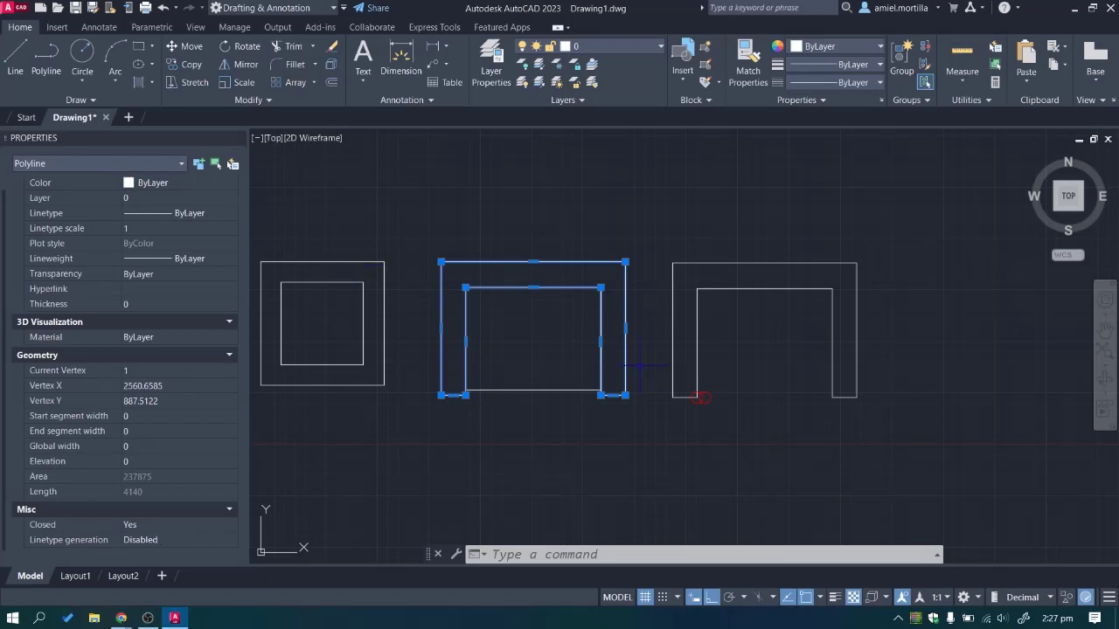
key("Escape")
Join the right-hand frame's inner and outer outlines into a single polyline.
left_click(786, 235)
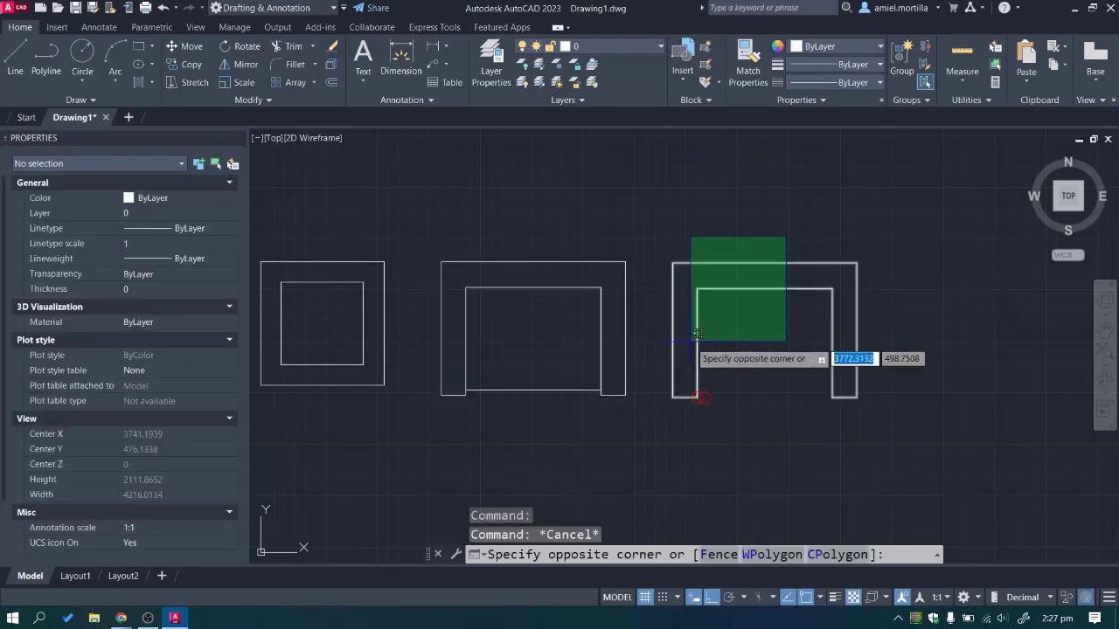
left_click(692, 376)
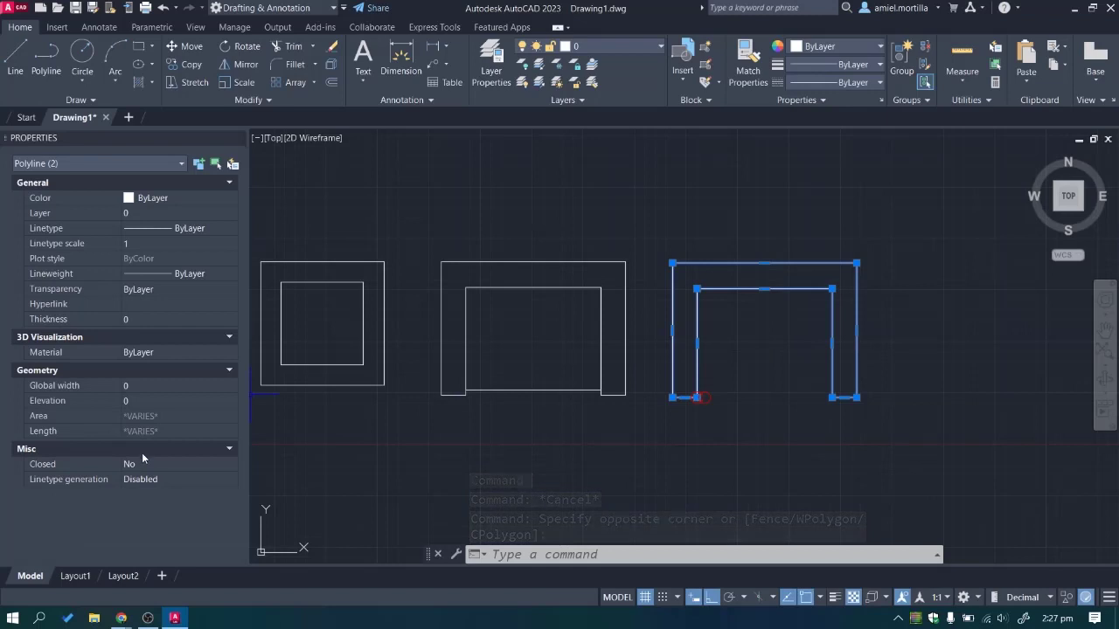
type("jn")
key("Return")
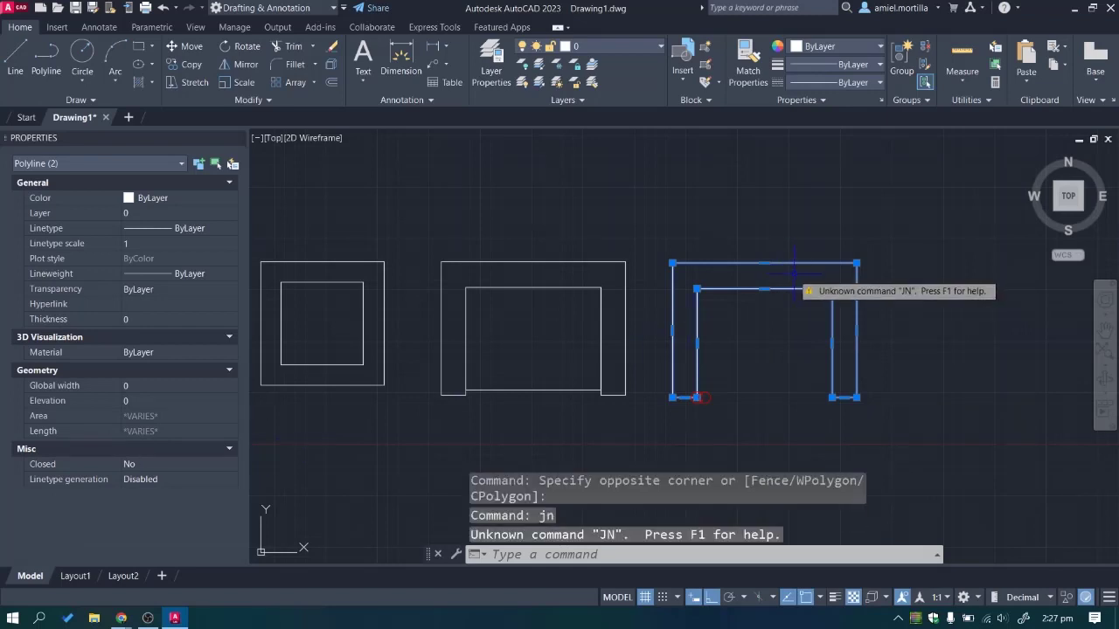
left_click(778, 329)
key("Escape")
key("Escape")
left_click(787, 363)
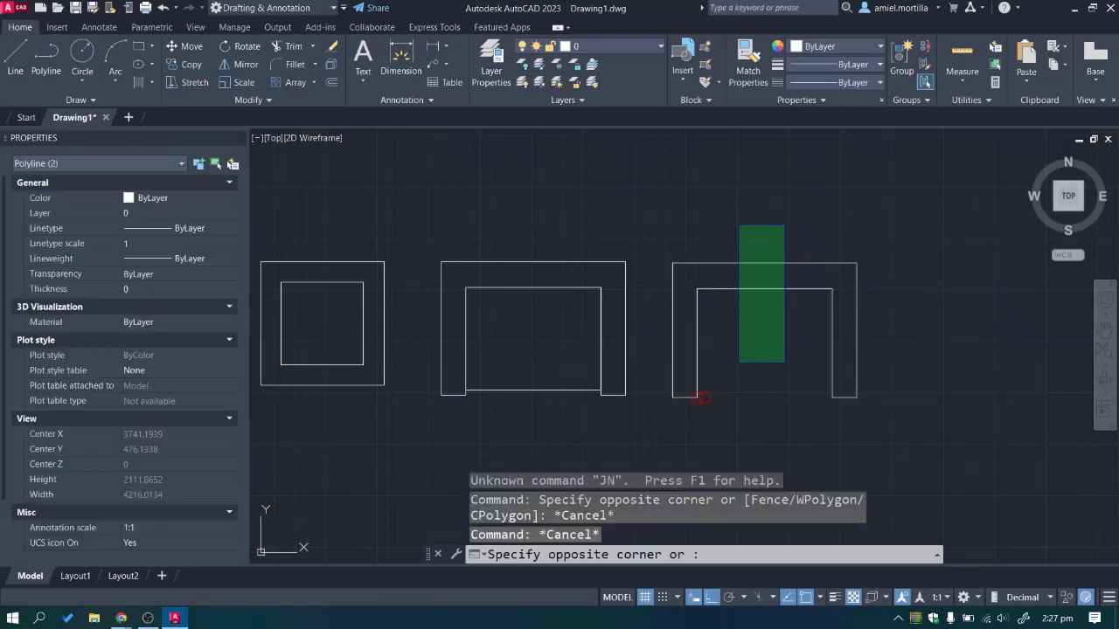
left_click(747, 248)
type("j")
key("Return")
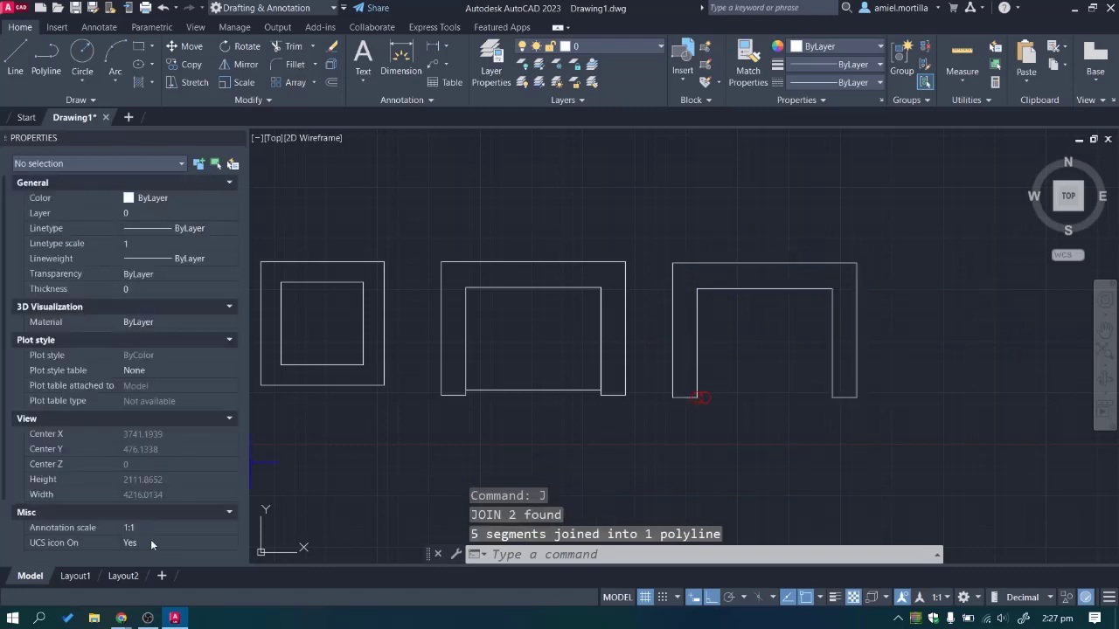
Check the closed property of the right-hand frame's joined outline.
left_click(787, 363)
left_click(760, 229)
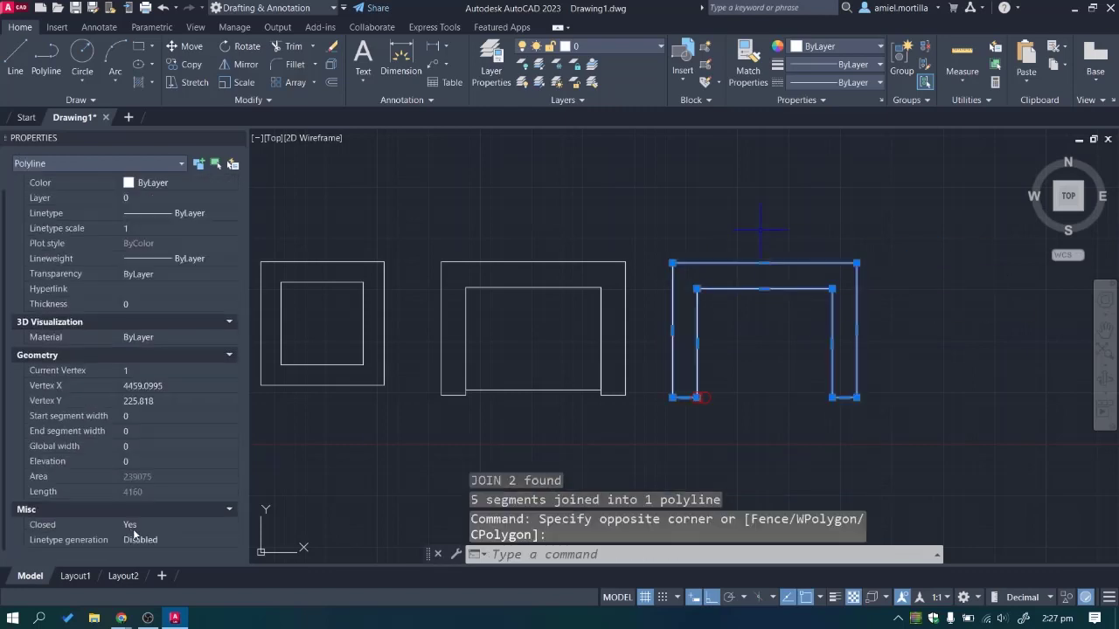
key("Escape")
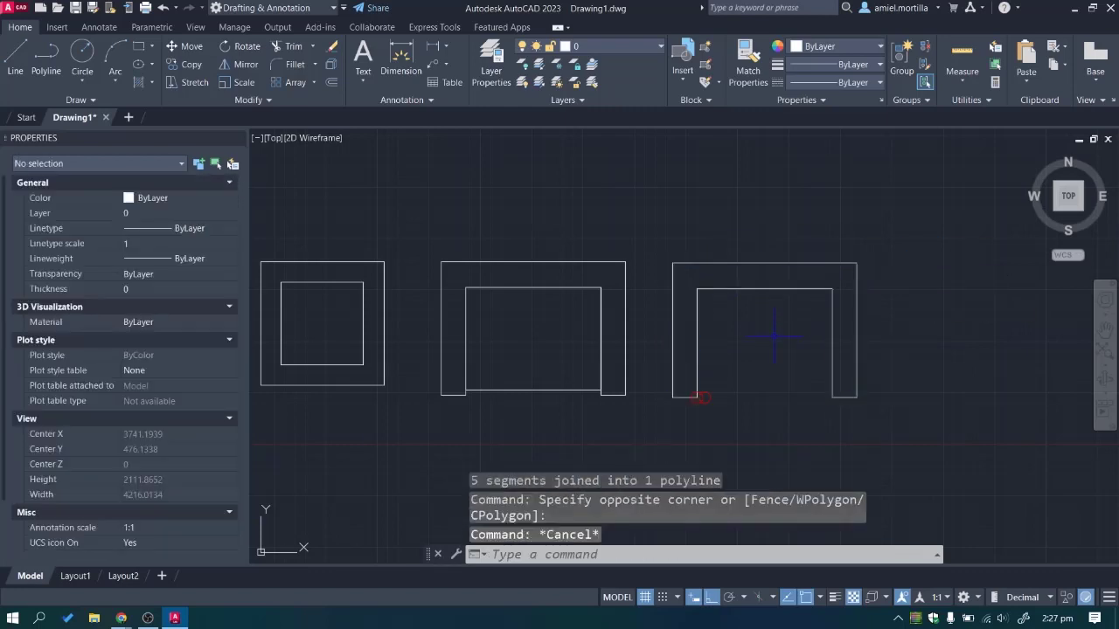
Undo the join of the right-hand frame's outlines and inspect the inner outline's properties.
key("ctrl+z")
left_click(760, 335)
left_click(686, 349)
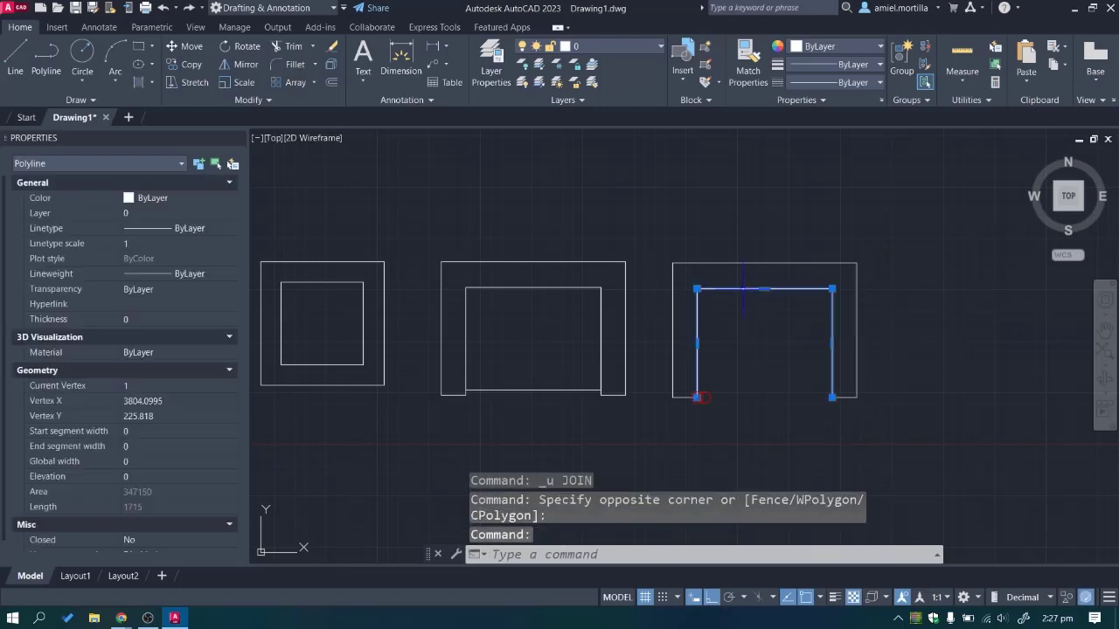
key("Escape")
key("Escape")
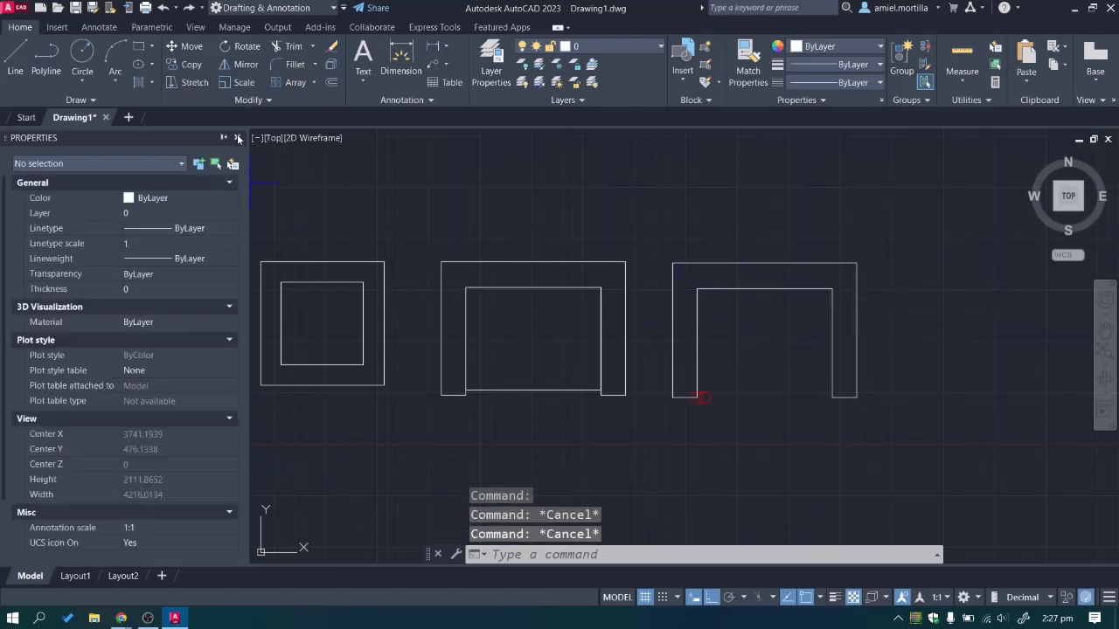
Hide the object properties and delete both outlines of the right-hand frame.
left_click(237, 137)
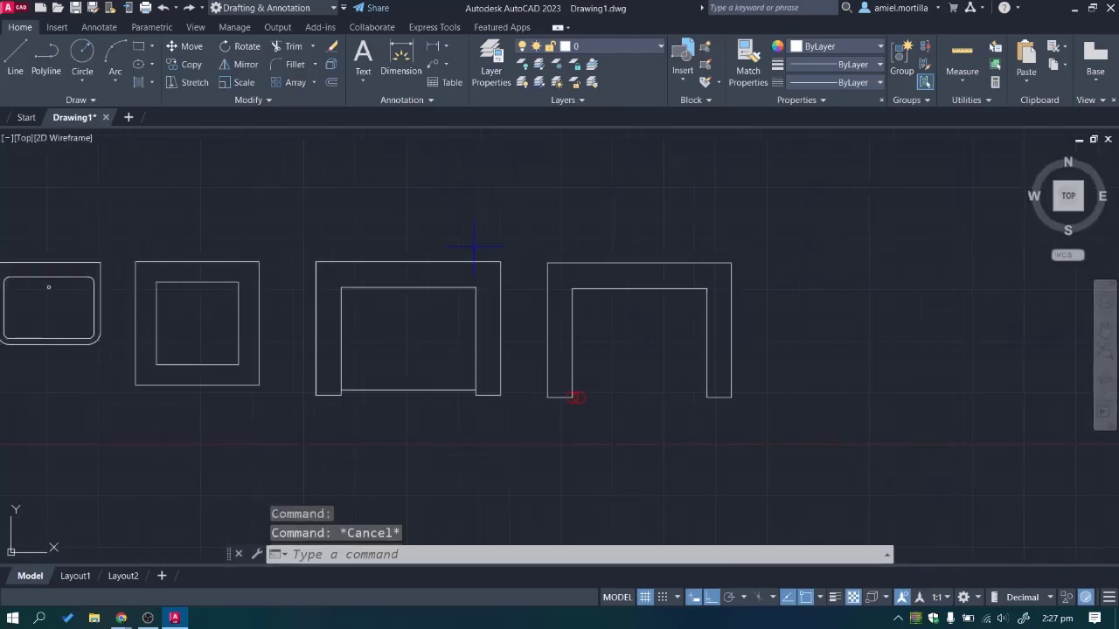
left_click(576, 211)
left_click(813, 416)
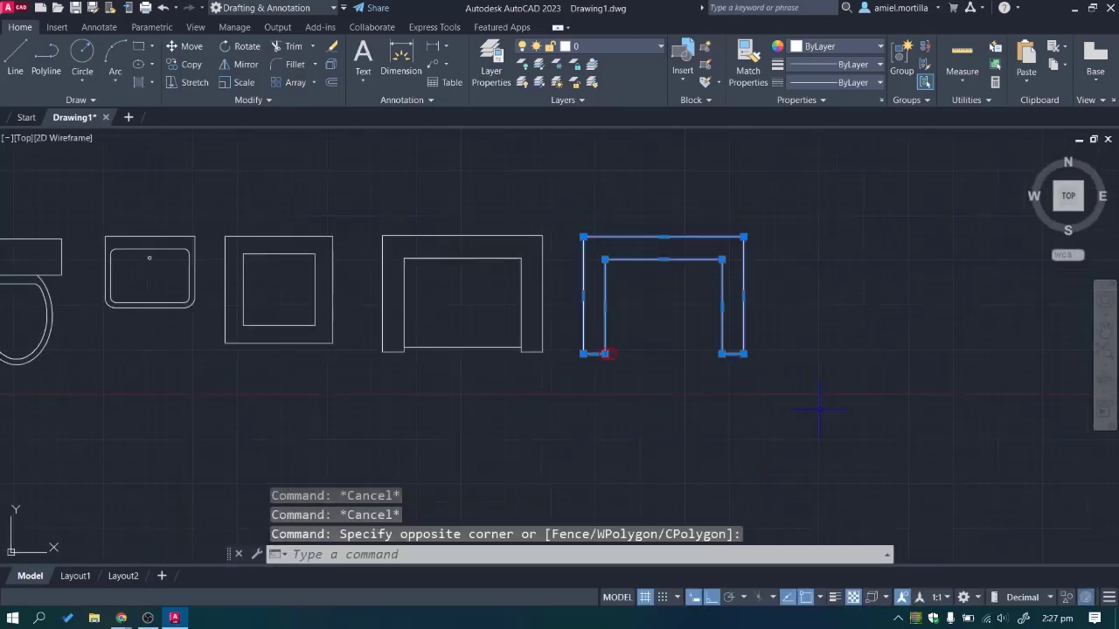
key("Delete")
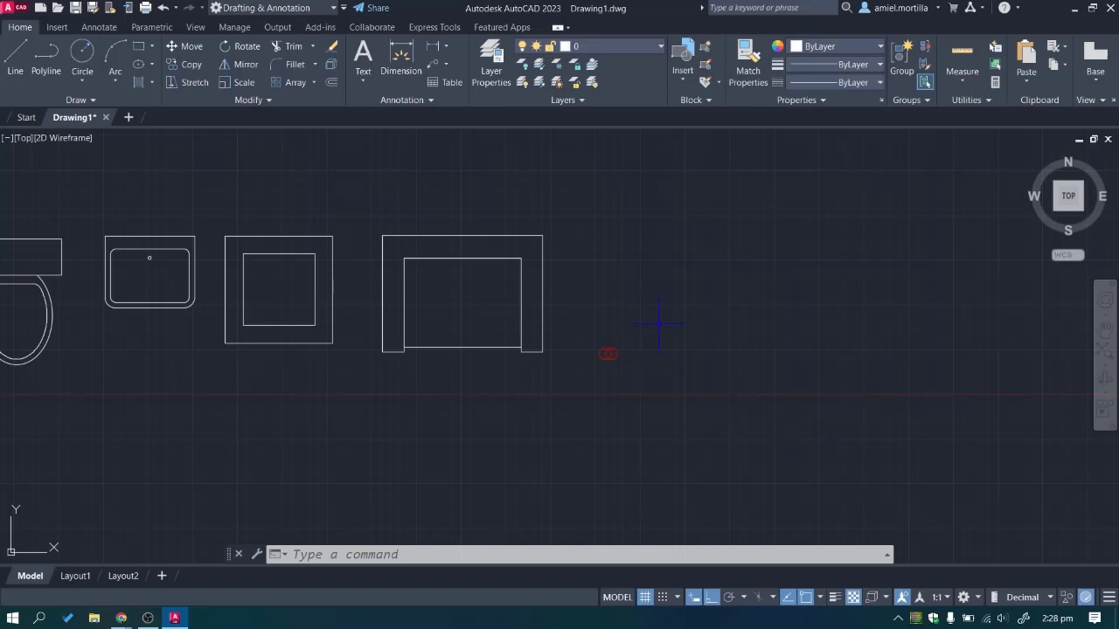
Draw a rectangle 50 units wide and 100 units high in the empty space right of the armchair.
type("rec")
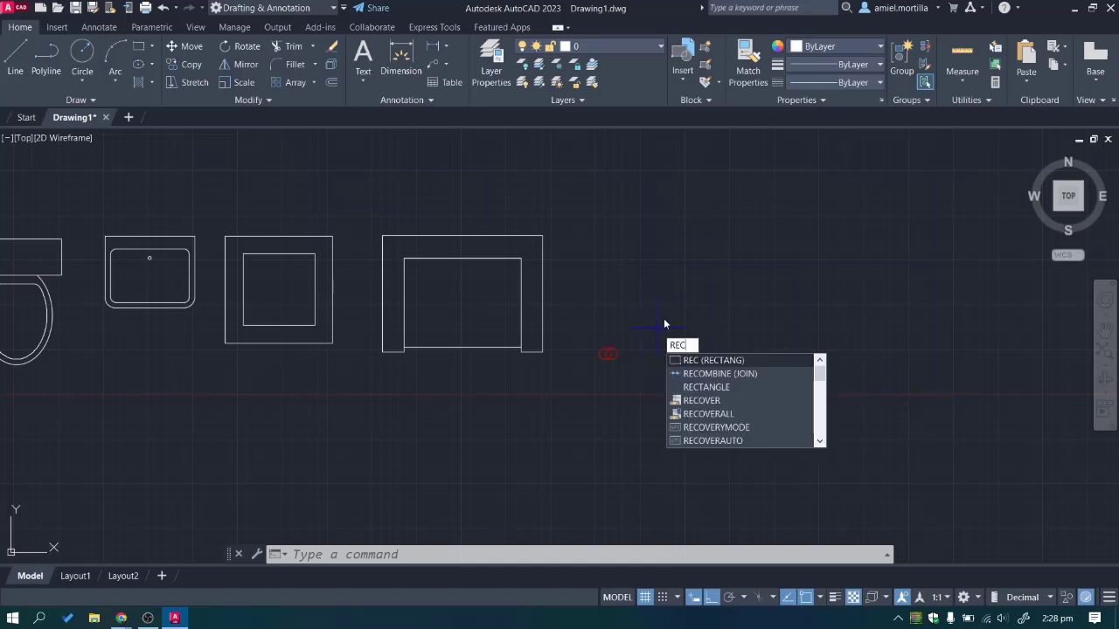
key("Return")
left_click(681, 349)
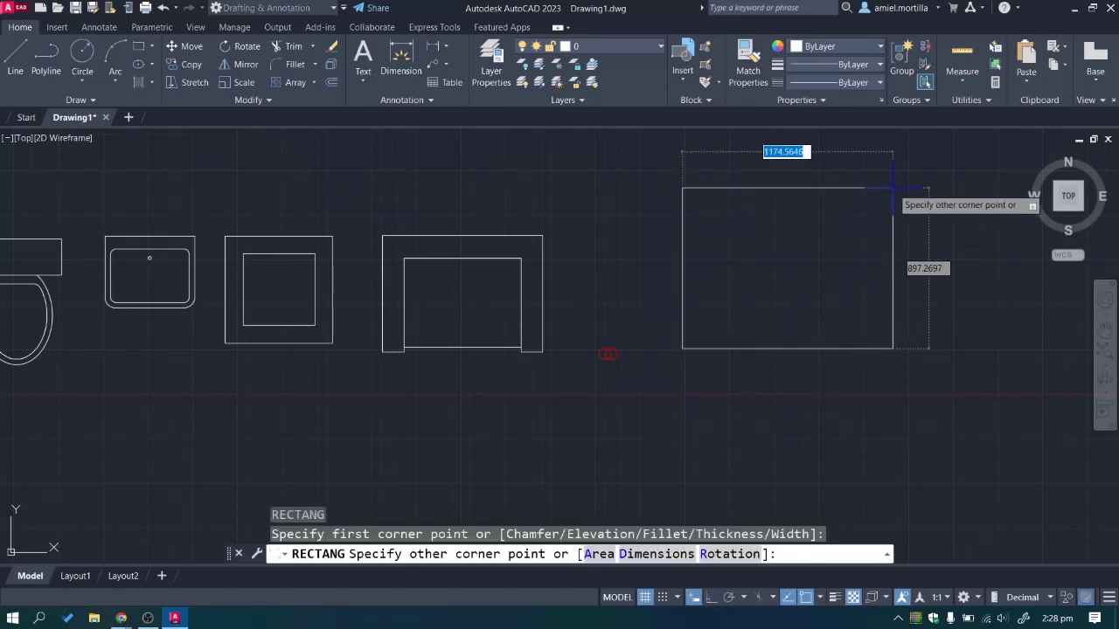
type("@")
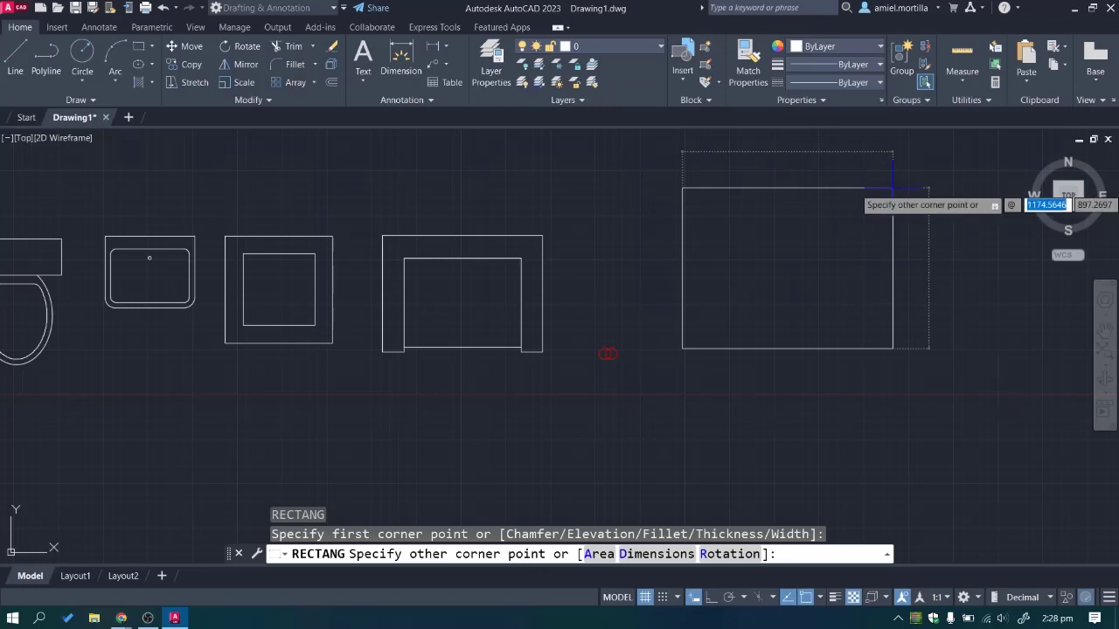
type("50")
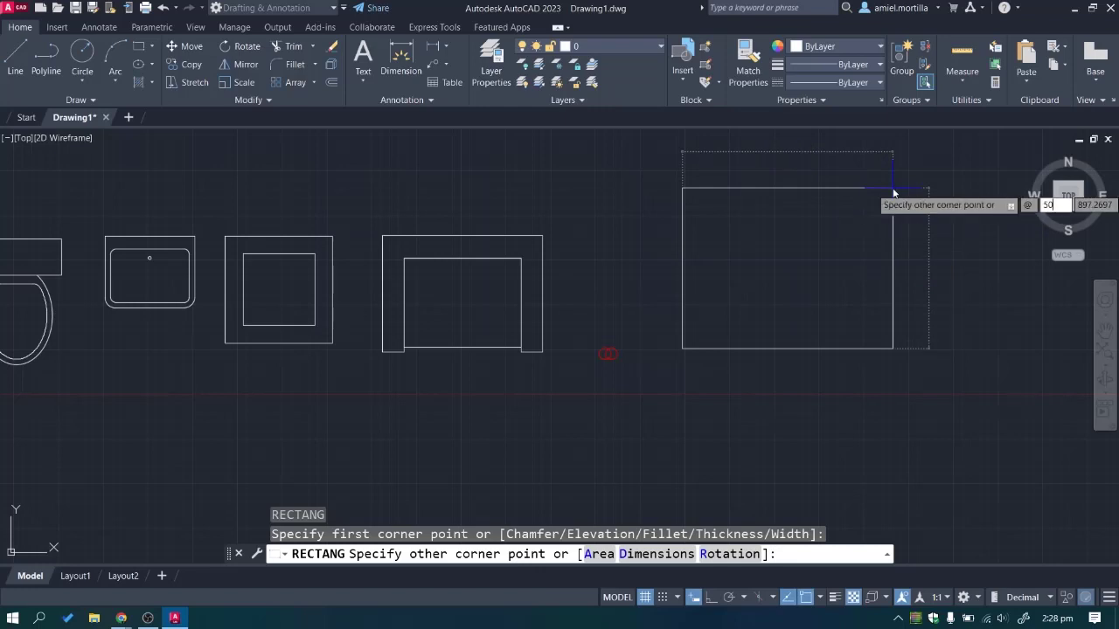
key("Tab")
type("100")
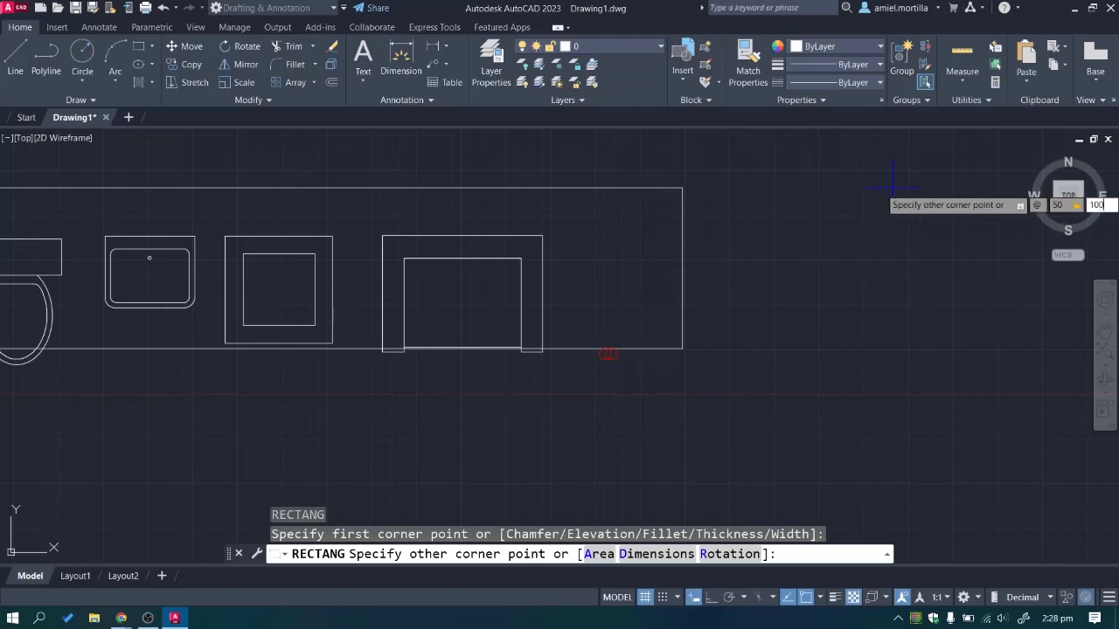
key("Return")
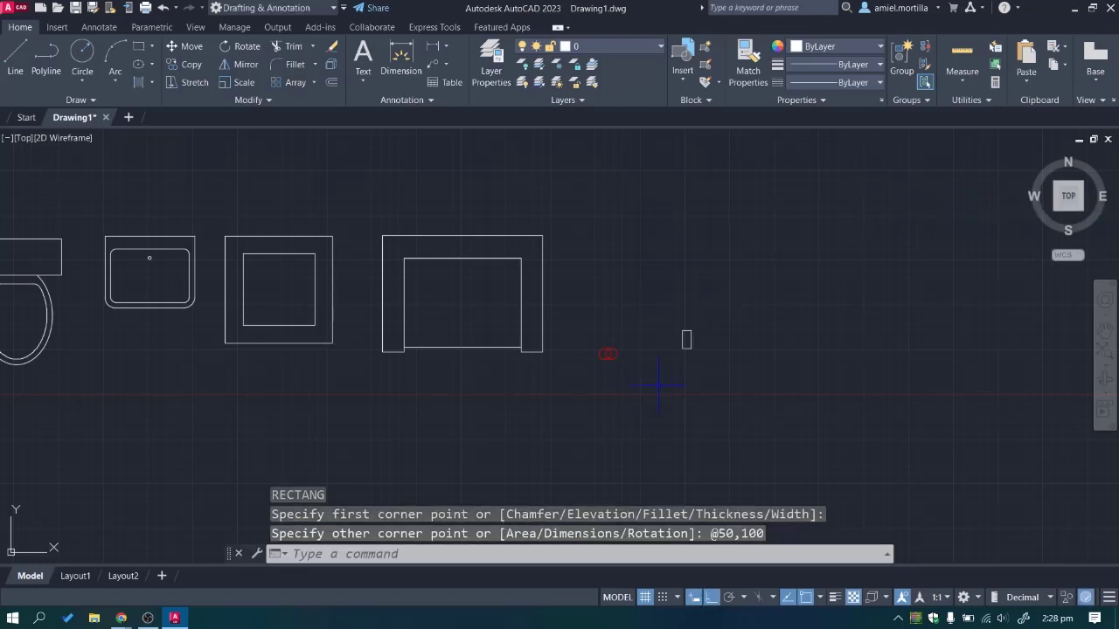
Stretch the small rectangle's top edge upward by 900 units with Ortho on.
scroll(699, 302, "up", 5)
left_click(680, 308)
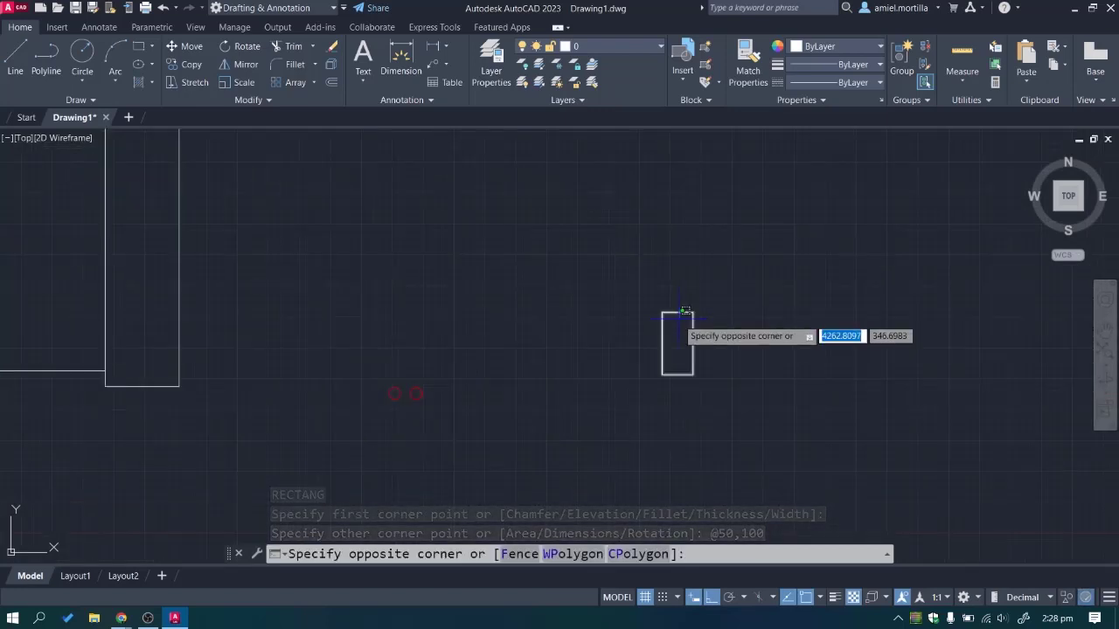
left_click(677, 328)
left_click(677, 312)
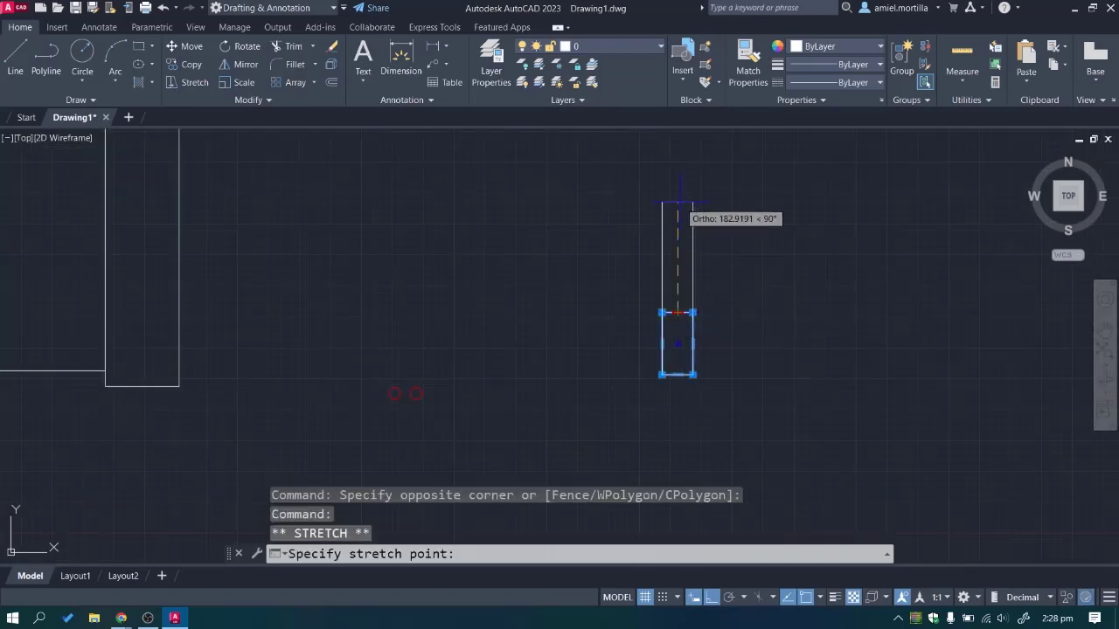
scroll(678, 165, "down", 2)
scroll(677, 173, "down", 2)
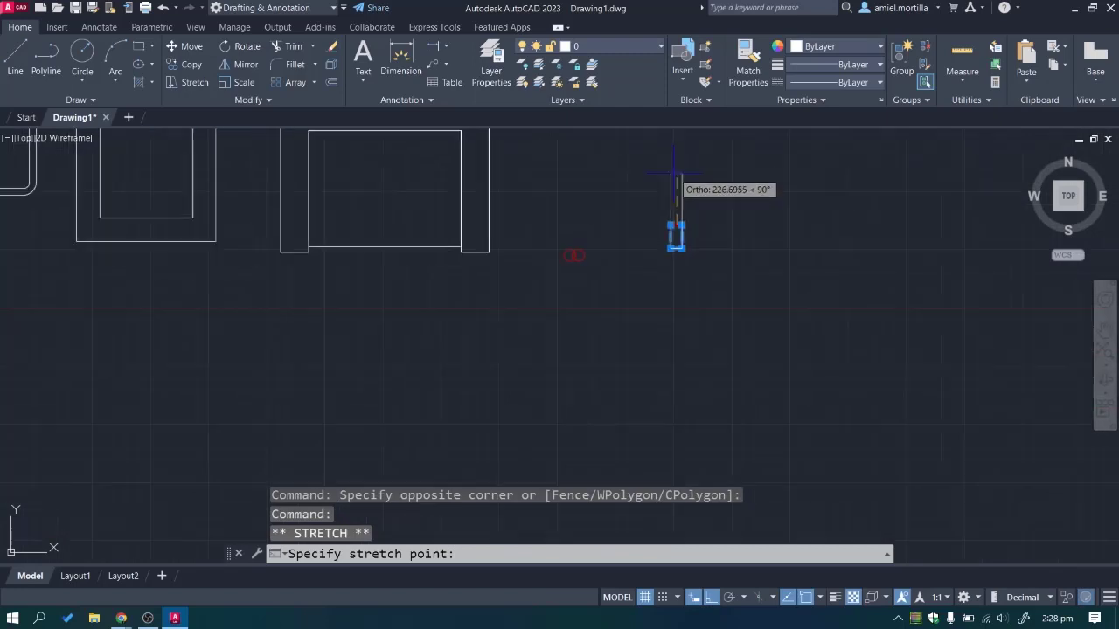
scroll(674, 364, "down", 1)
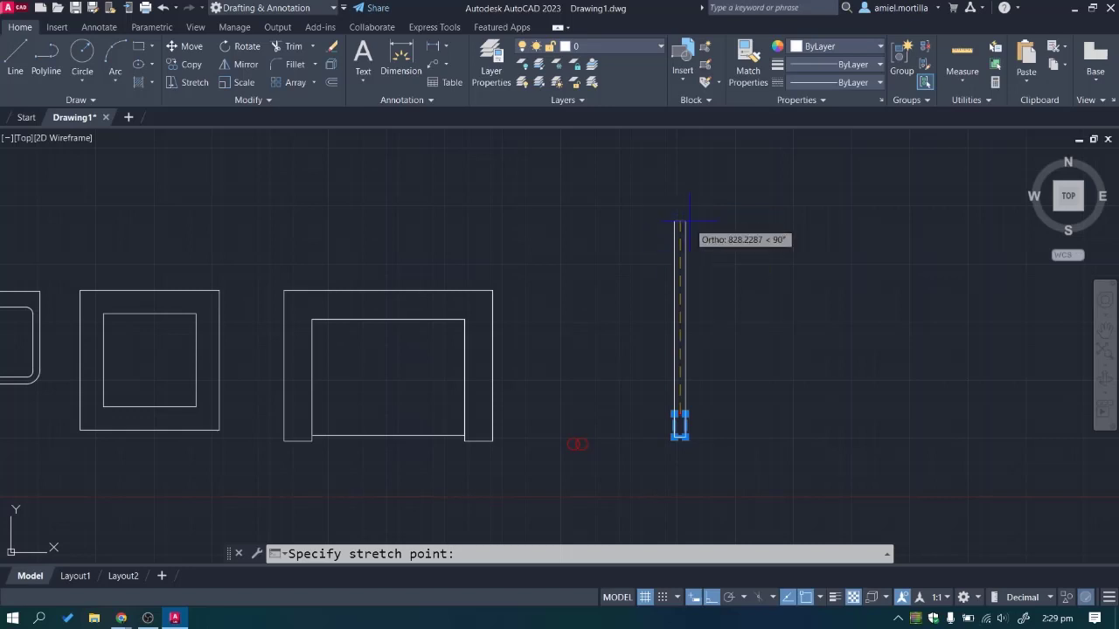
type("900")
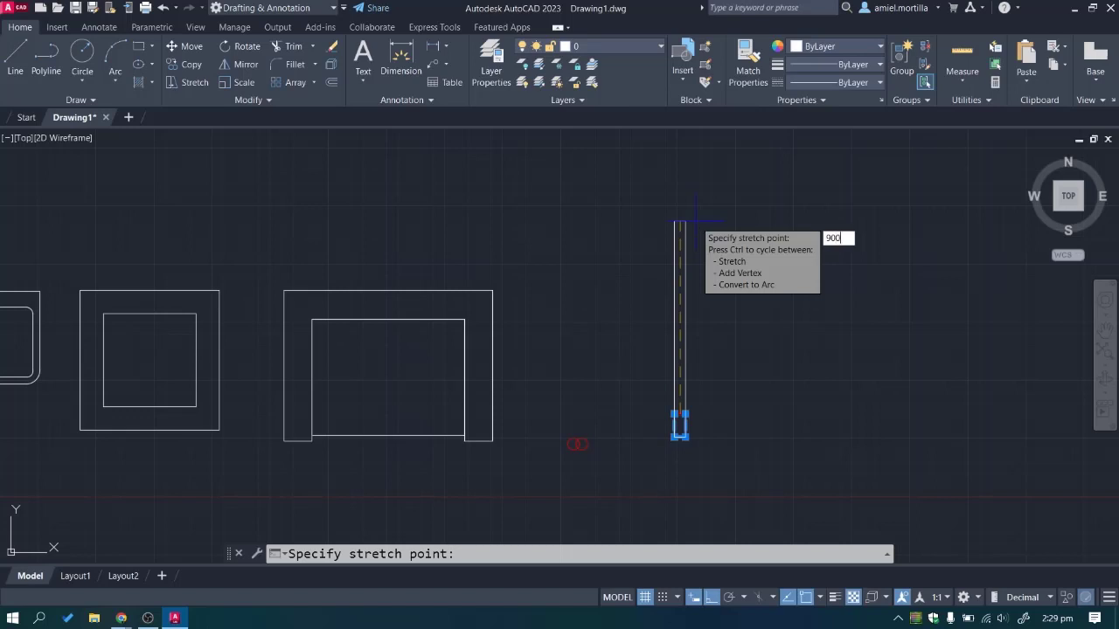
key("Return")
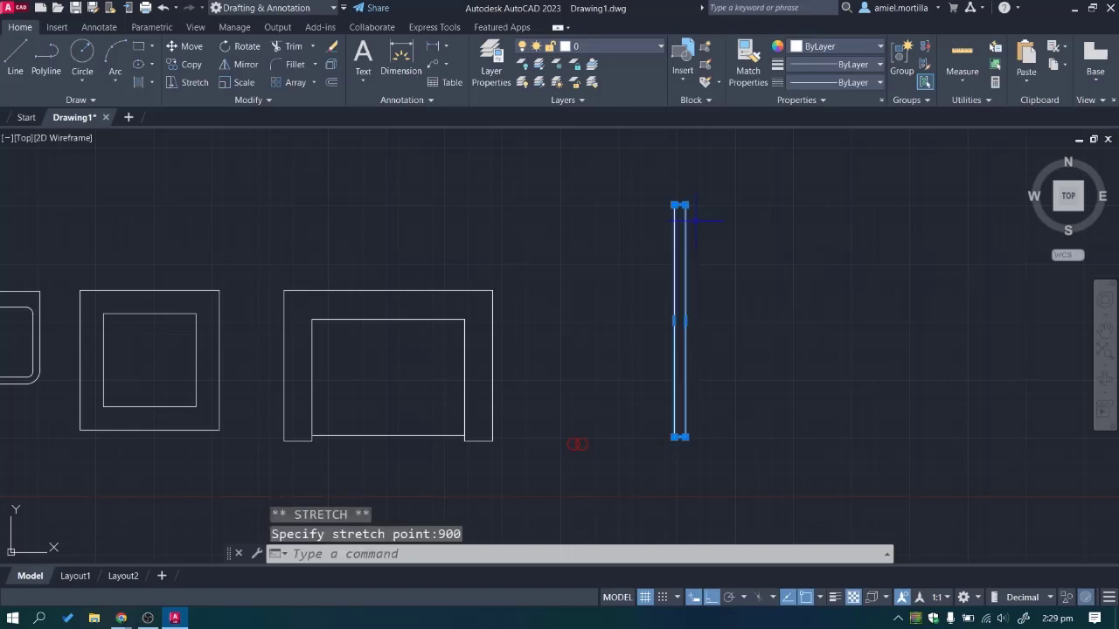
key("Escape")
Add a vertical linear dimension along the left side of the tall, narrow rectangle.
type("s")
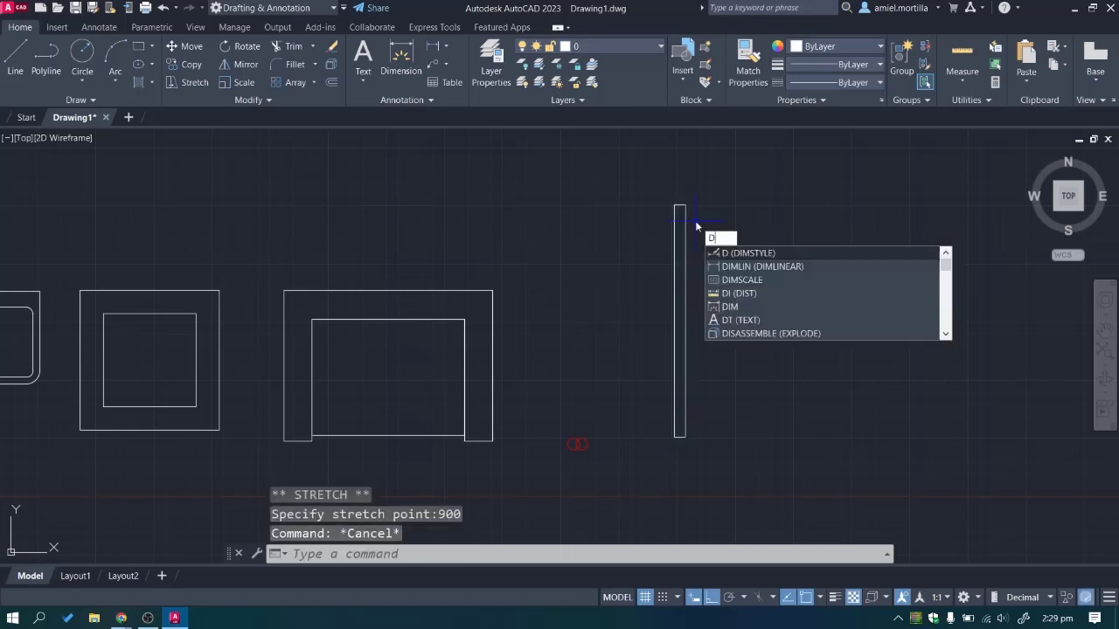
key("Return")
type("dli")
key("Return")
left_click(674, 436)
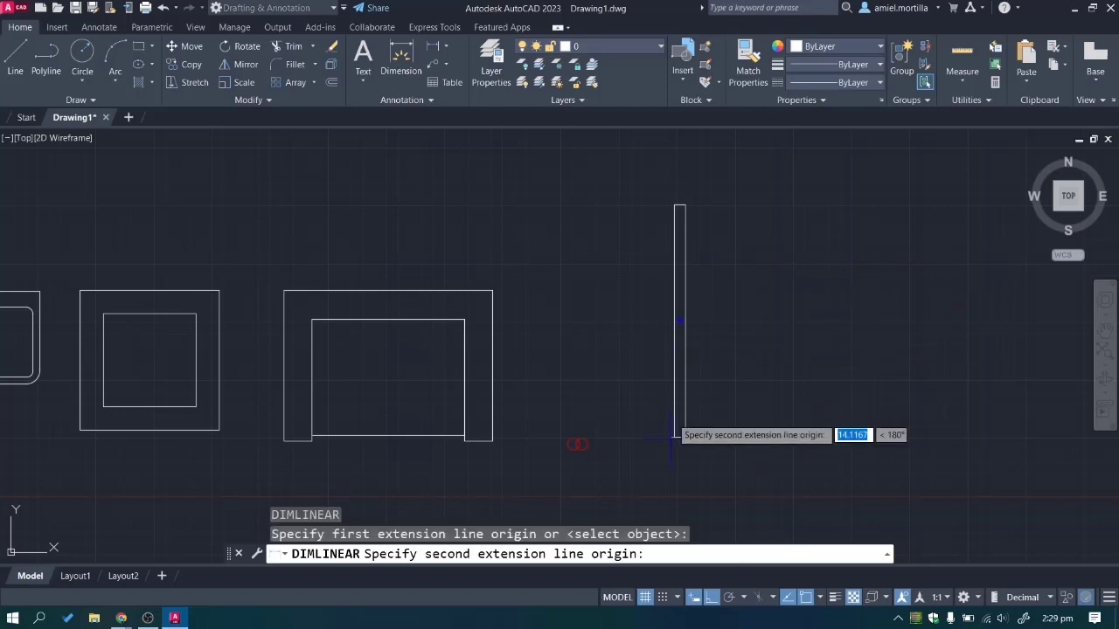
left_click(674, 204)
left_click(649, 210)
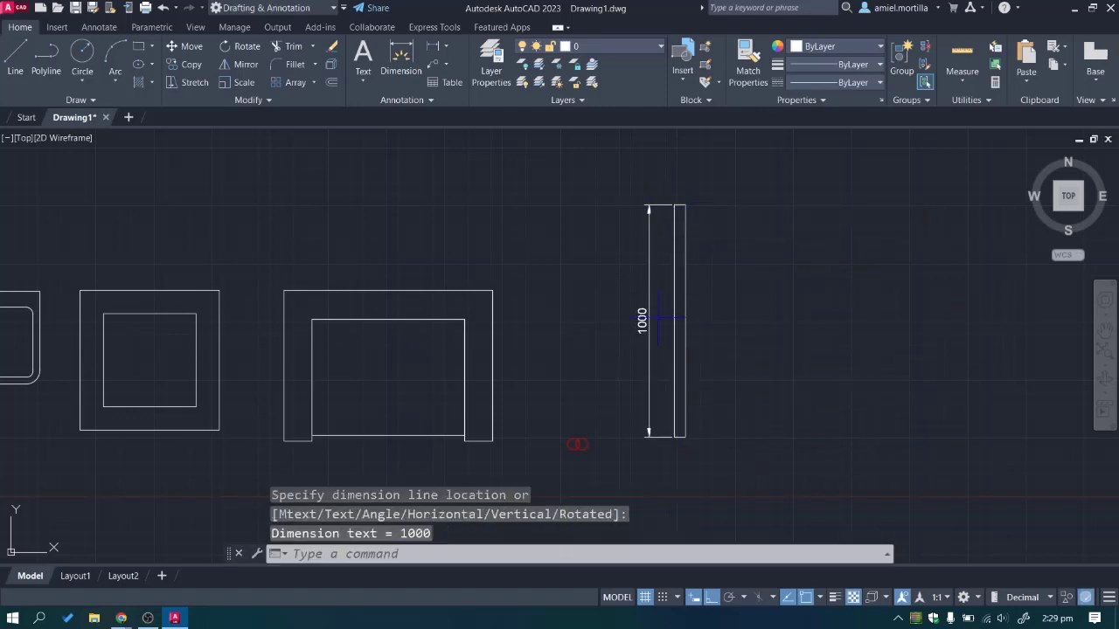
Stretch the tall rectangle's top edge downward by 900 units.
scroll(695, 207, "up", 1)
left_click(674, 193)
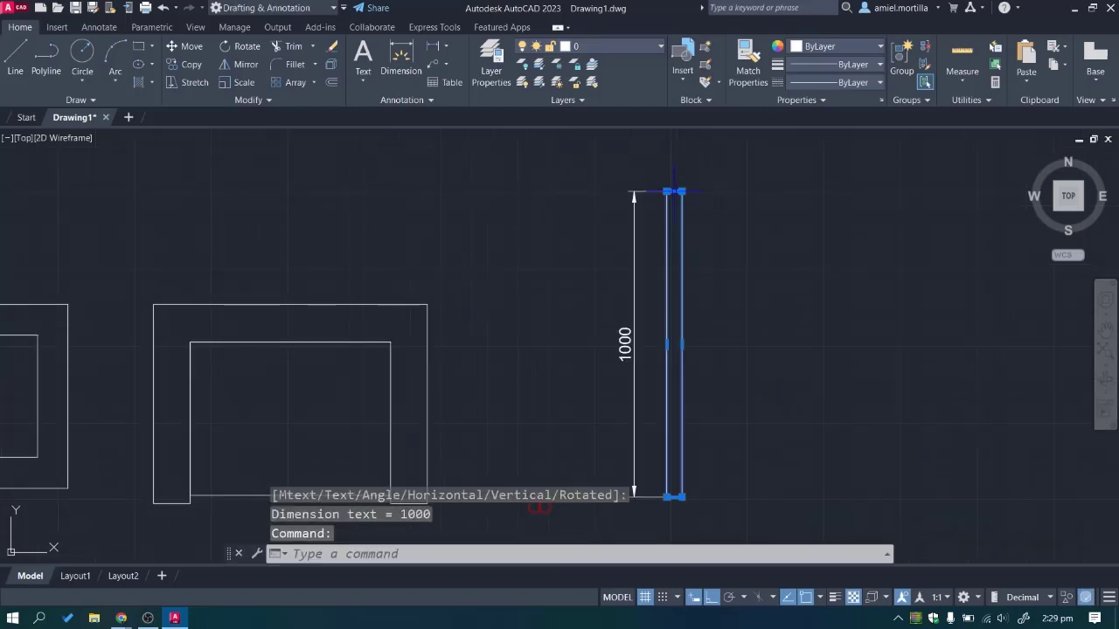
left_click(674, 191)
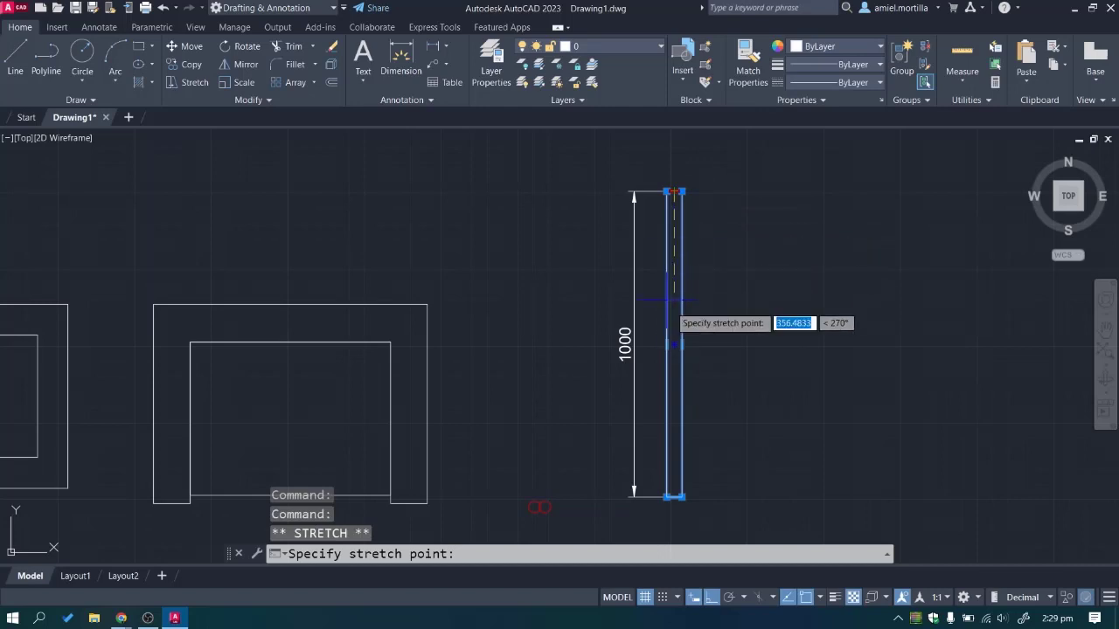
scroll(679, 317, "up", 3)
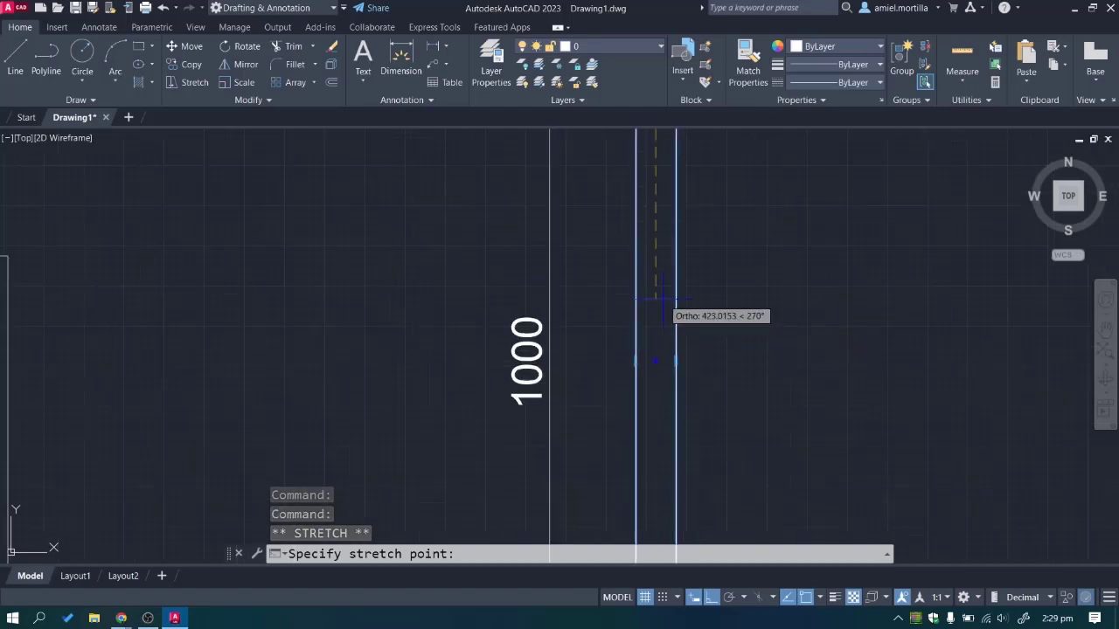
type("900")
key("Return")
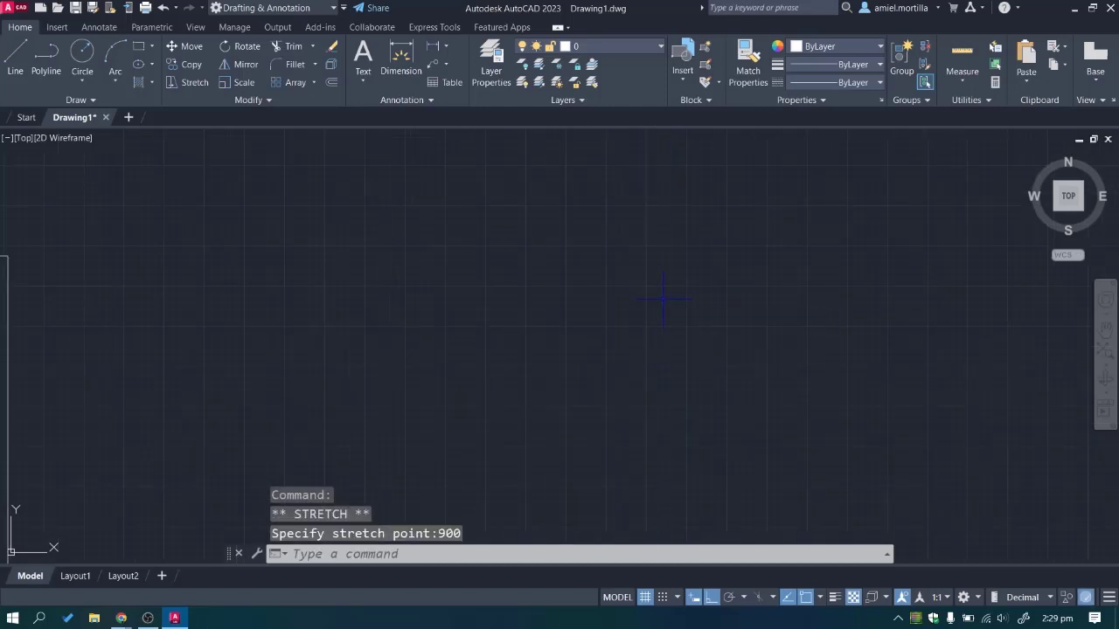
Stretch the short rectangle's top edge back upward by 900 units and clear the selection.
scroll(669, 309, "down", 5)
scroll(669, 419, "up", 3)
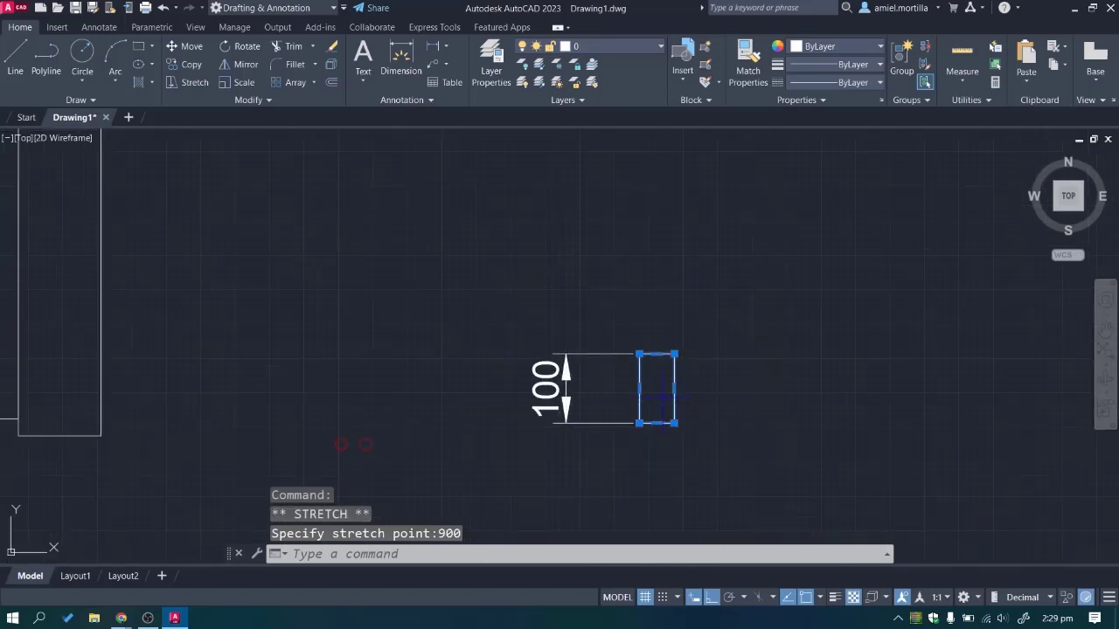
left_click(657, 354)
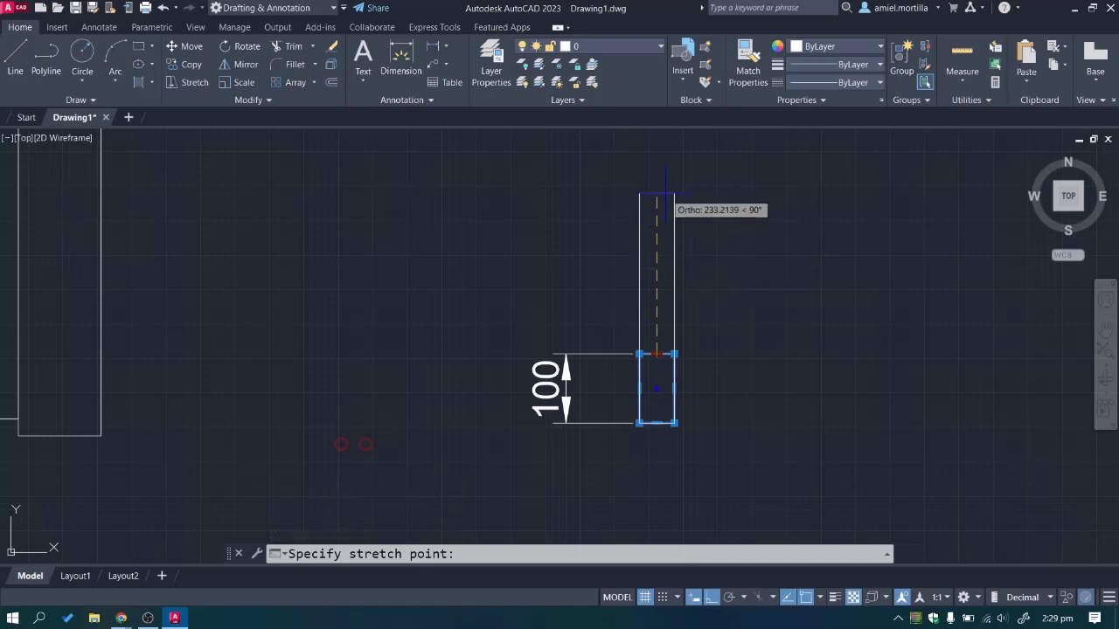
type("900")
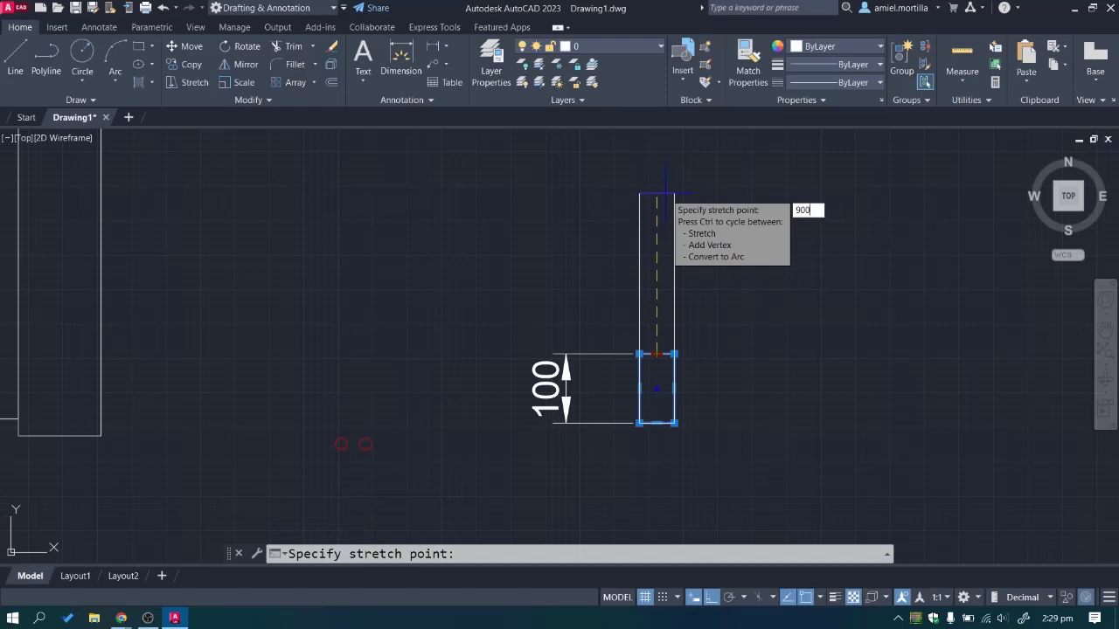
key("Return")
scroll(664, 349, "down", 2)
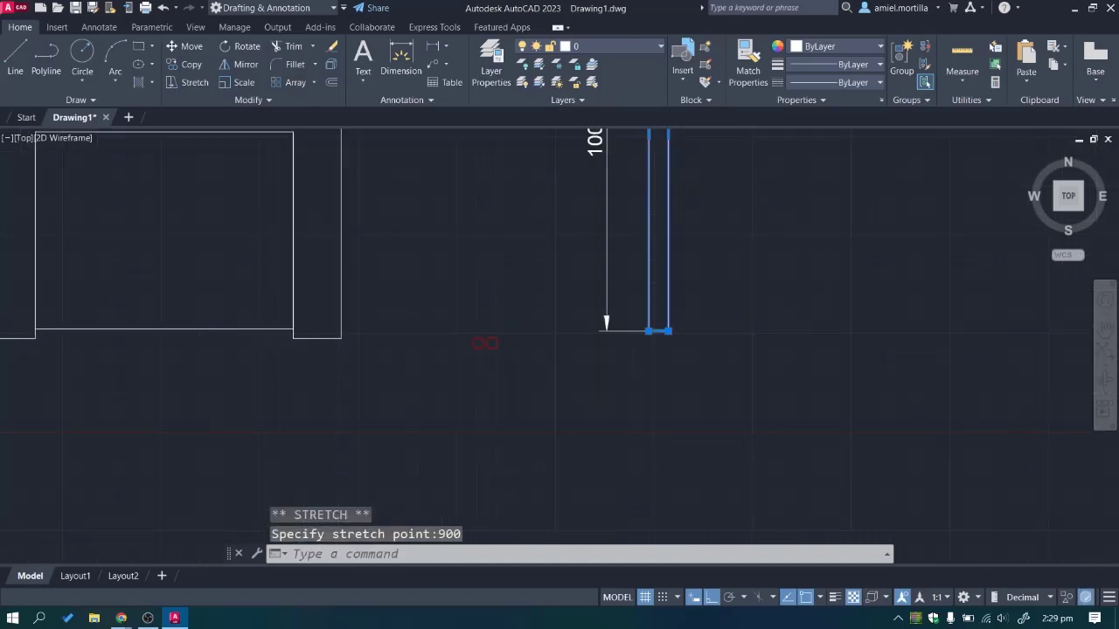
mouse_move(674, 328)
middle_mouse_down()
mouse_move(664, 356)
mouse_move(725, 283)
middle_mouse_up()
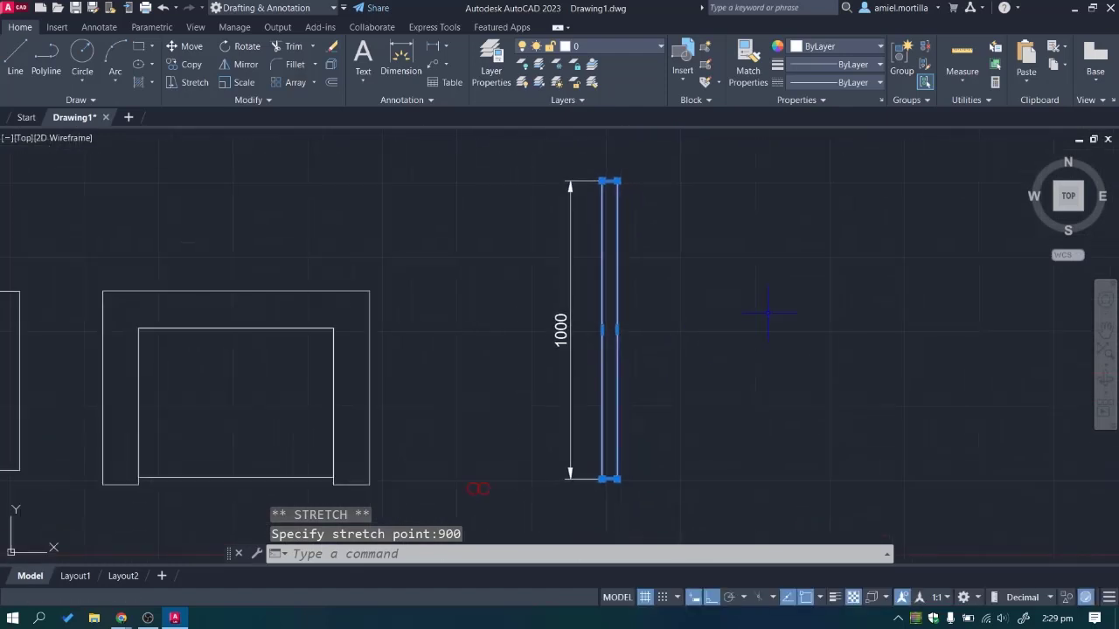
key("Escape")
key("Escape")
key("Escape")
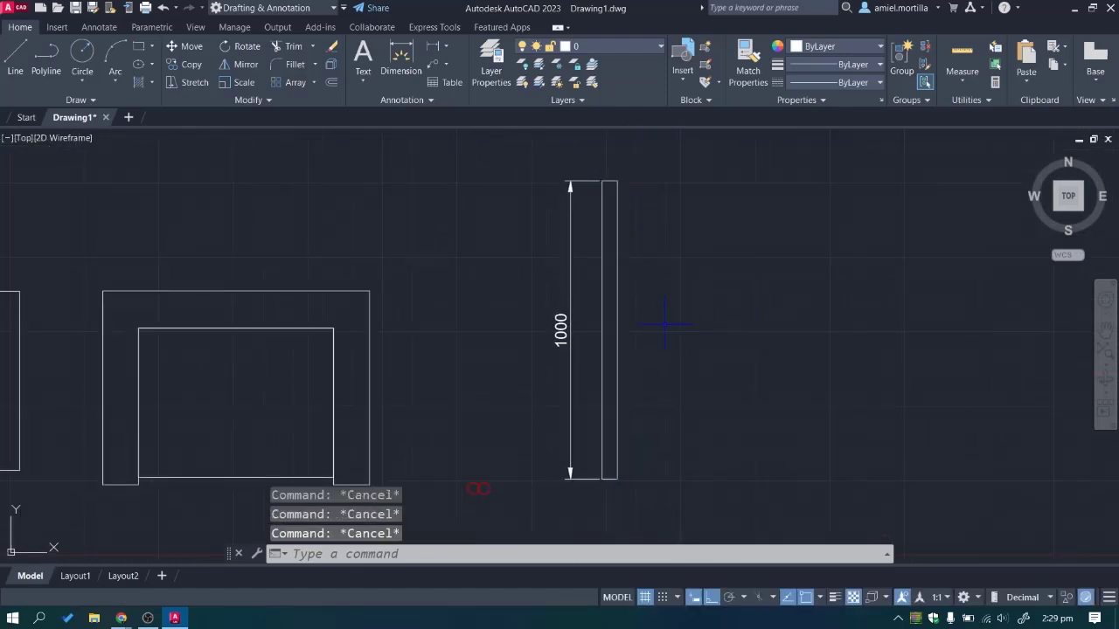
Delete the vertical dimension beside the tall rectangle.
left_click(556, 330)
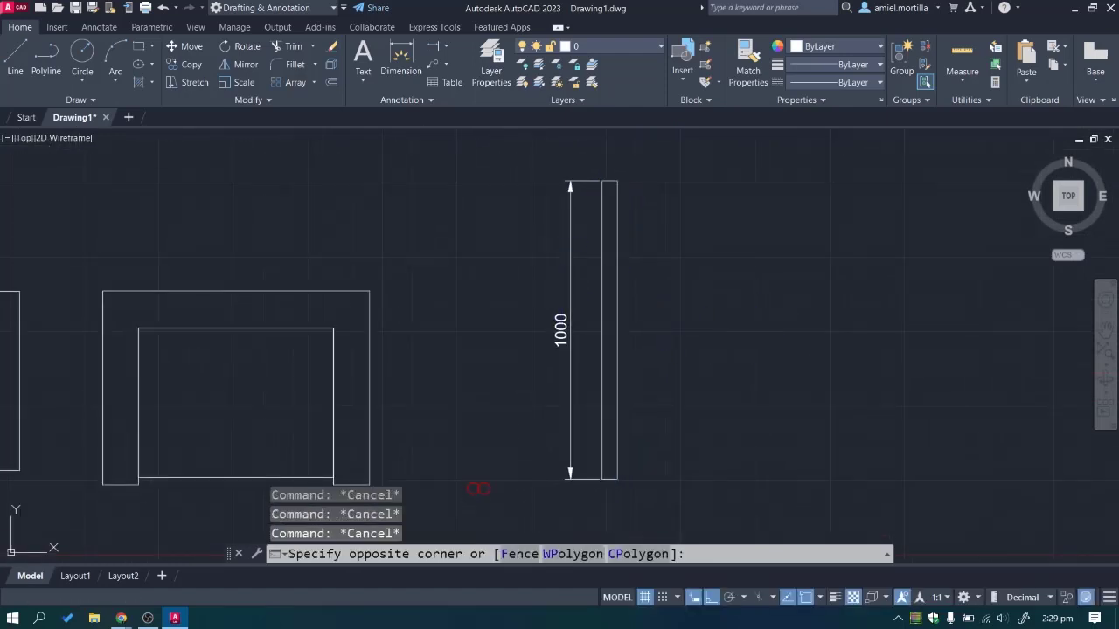
left_click(559, 331)
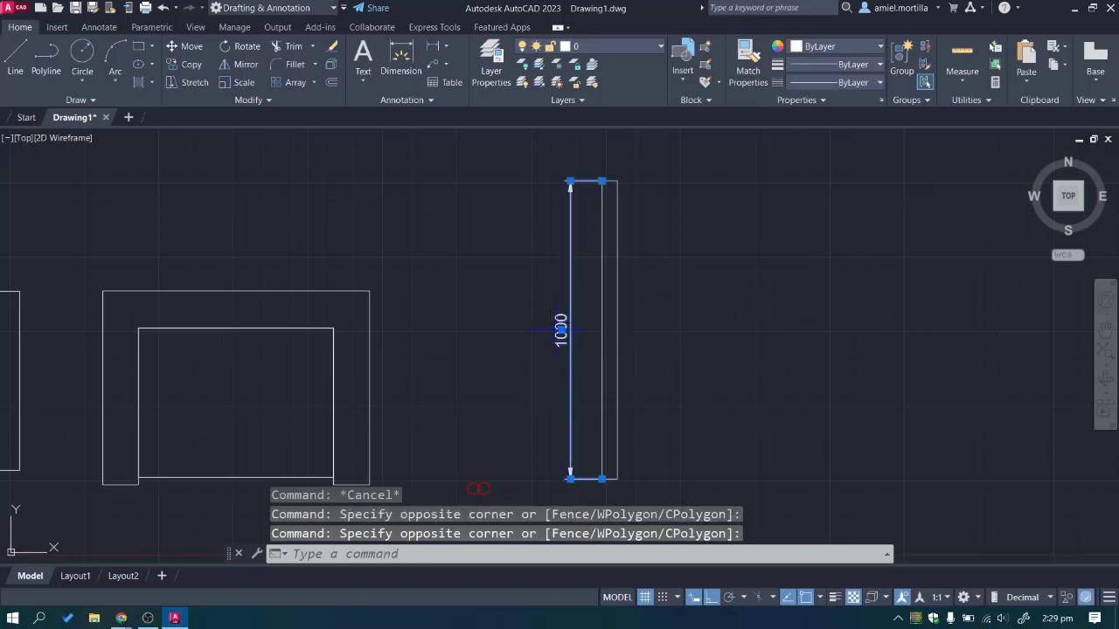
key("Delete")
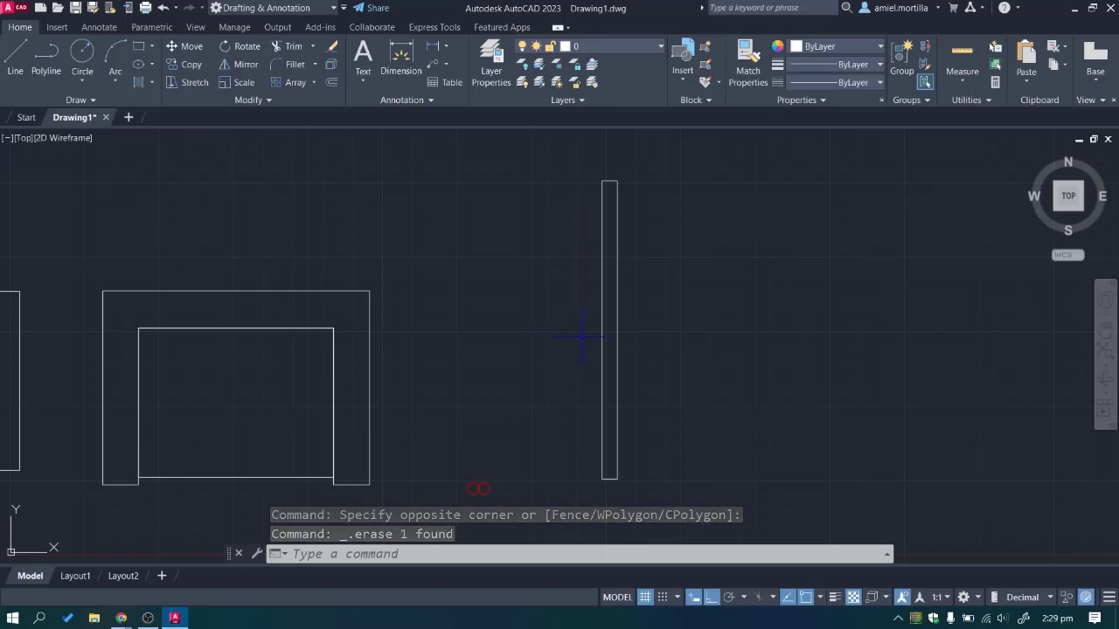
left_click(118, 80)
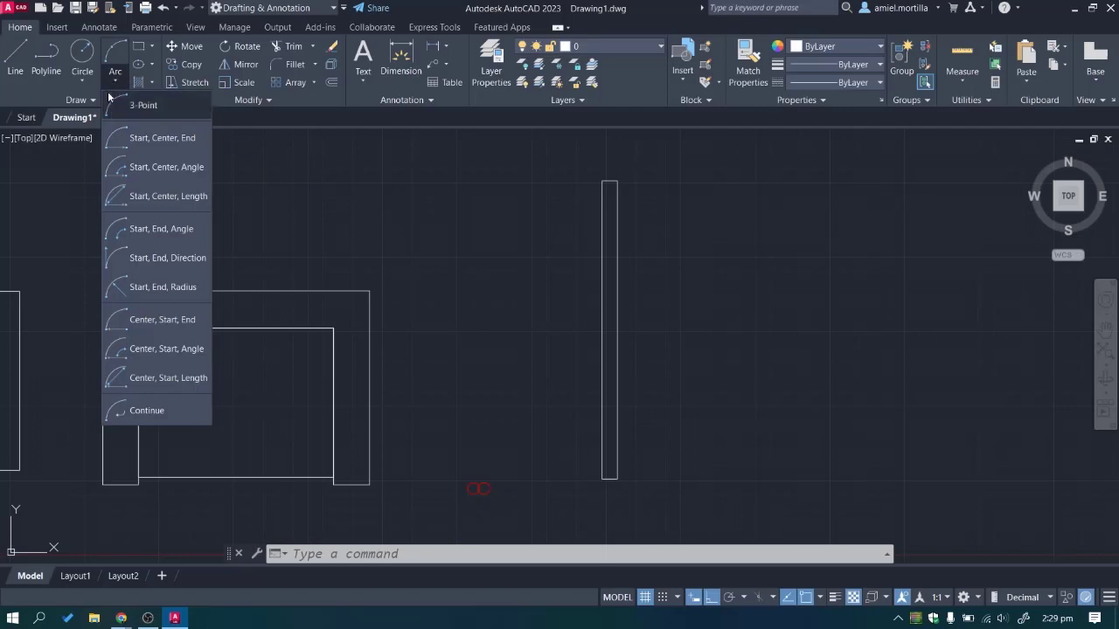
left_click(150, 320)
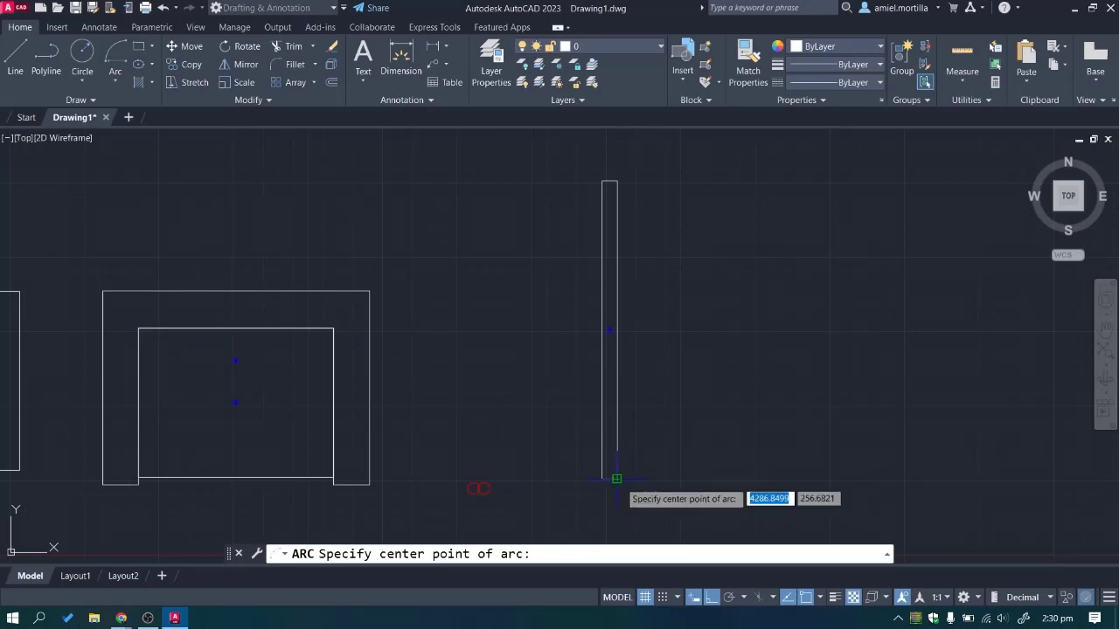
left_click(601, 479)
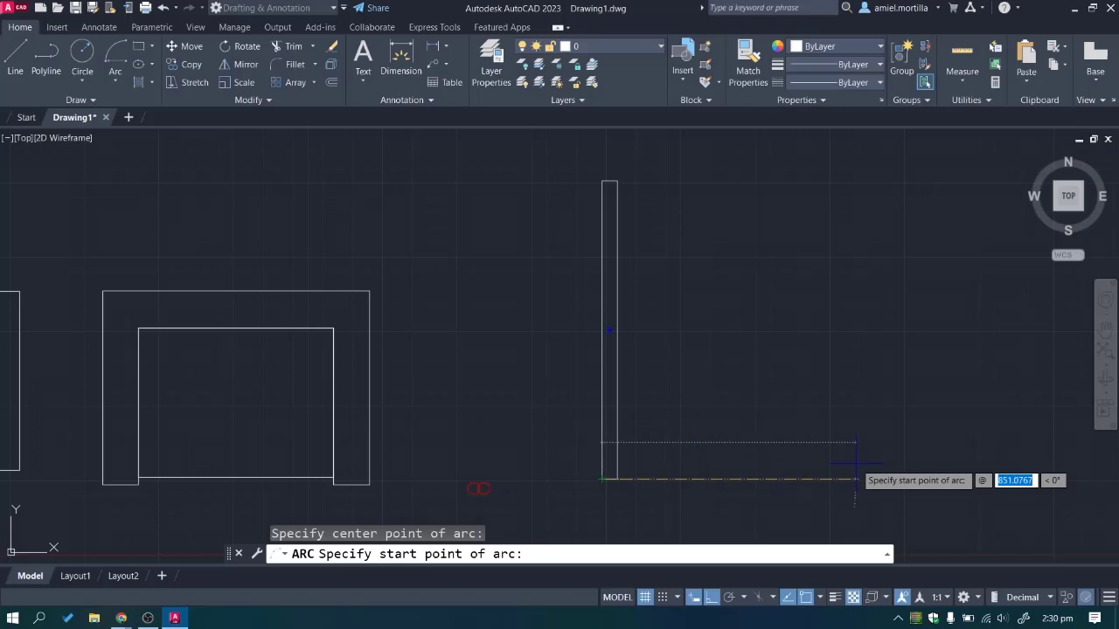
key("Escape")
key("Return")
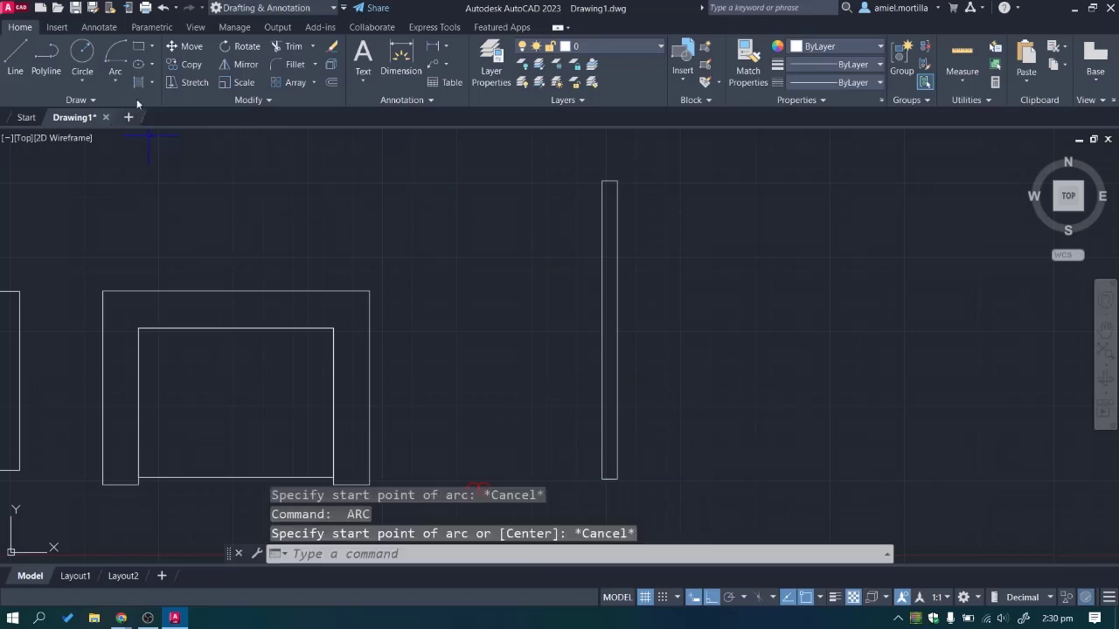
key("Escape")
Draw a Center, Start, End arc centred on the tall rectangle's lower-left corner, starting 1000 units to the right and ending at its upper-right corner.
left_click(116, 82)
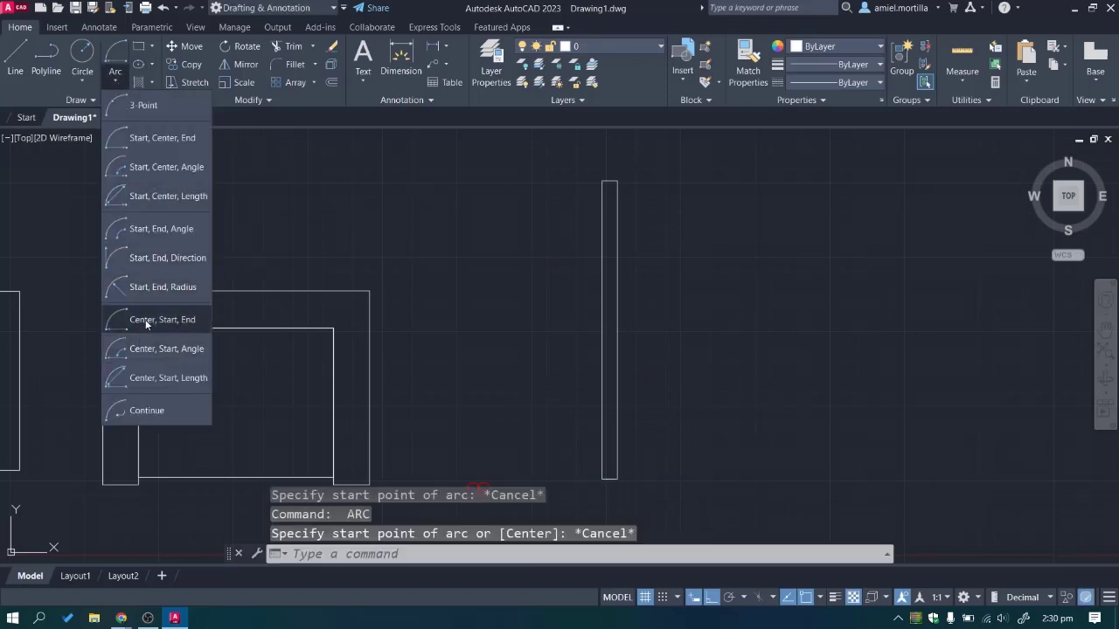
left_click(146, 320)
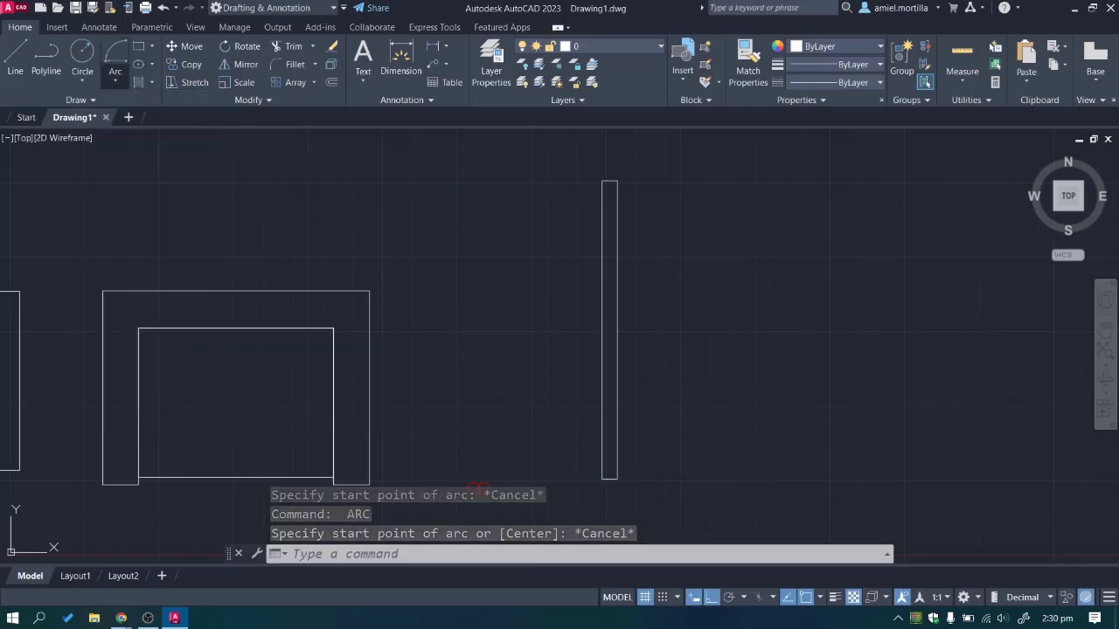
left_click(602, 479)
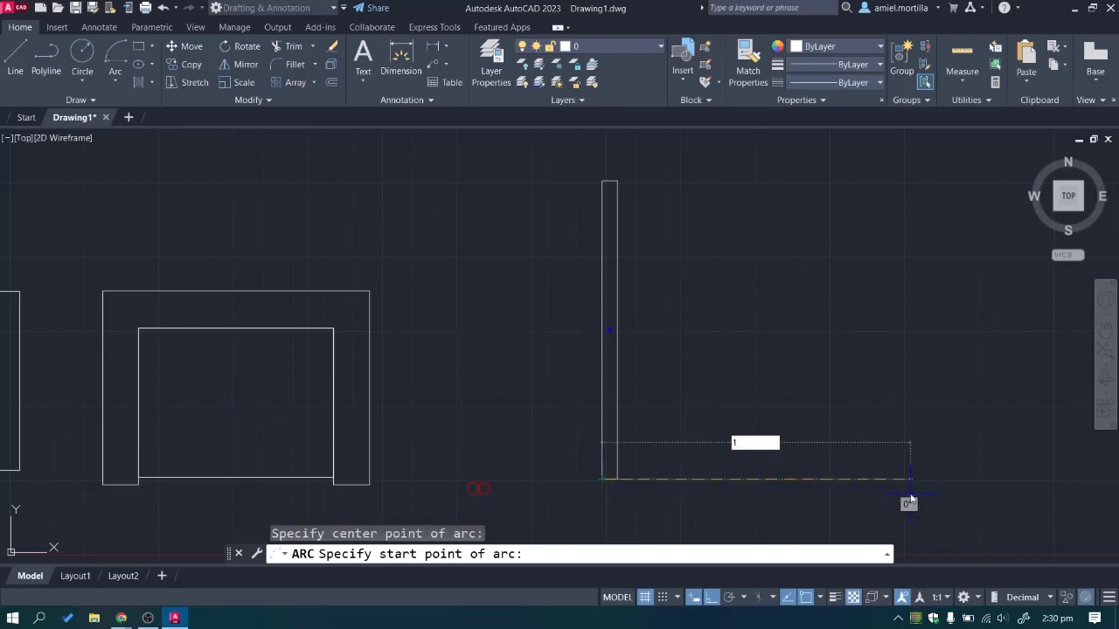
type("000")
key("Return")
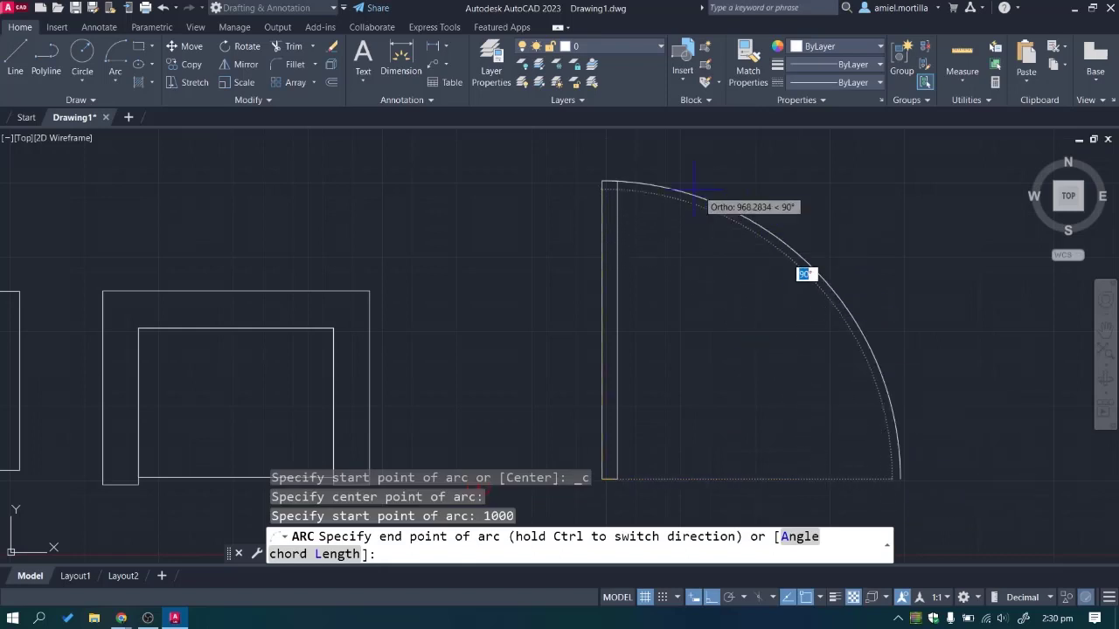
left_click(616, 181)
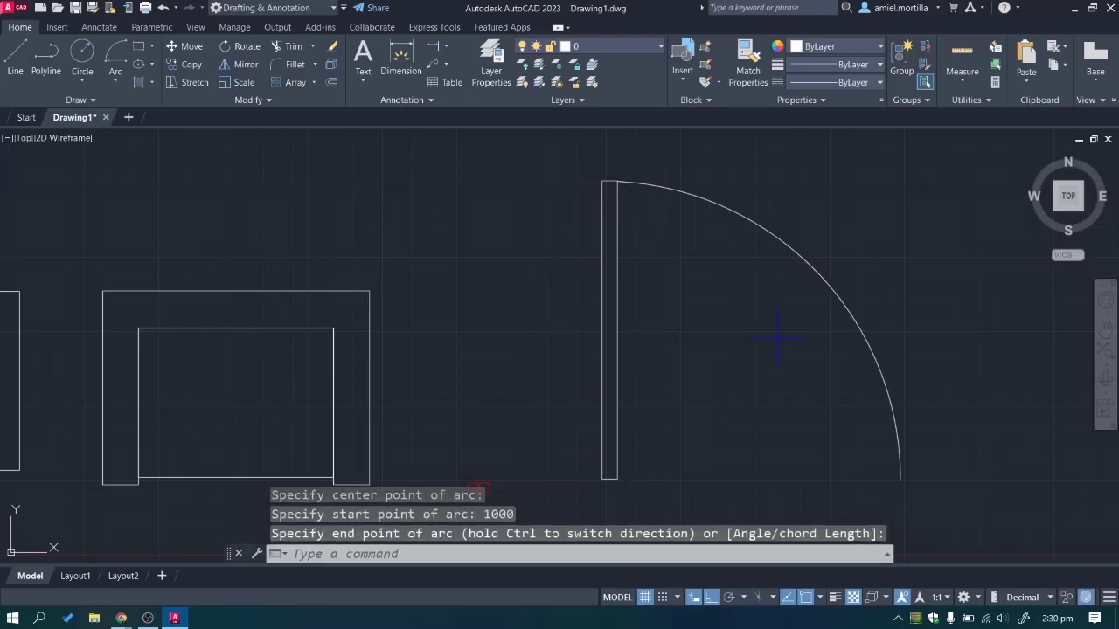
Draw a horizontal line 500 units long in the empty space right of the door symbol.
scroll(964, 306, "down", 2)
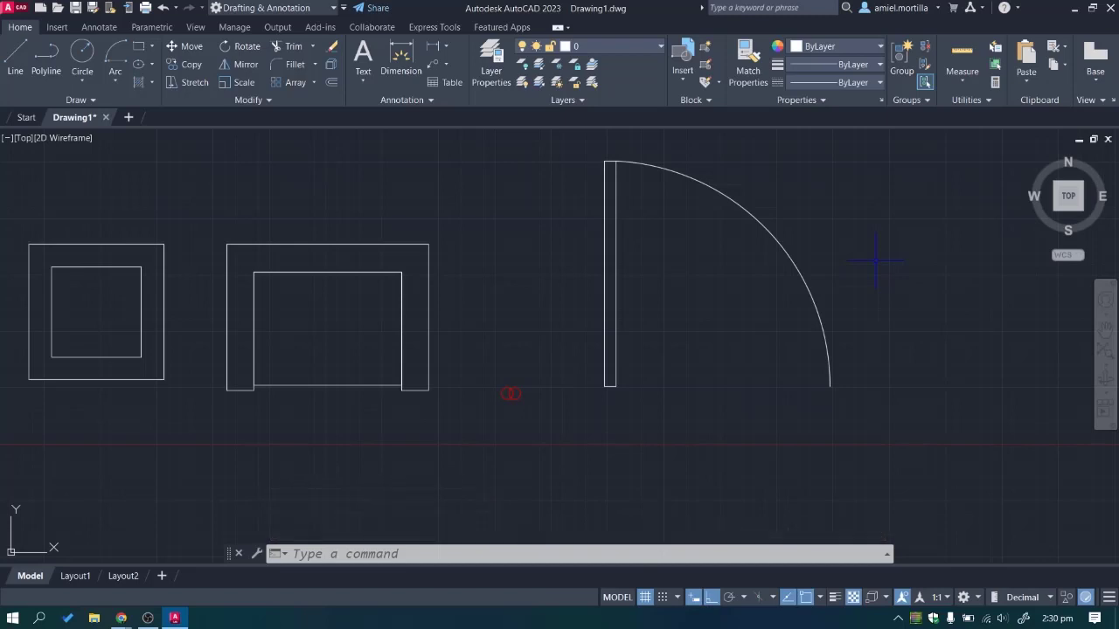
scroll(874, 262, "down", 4)
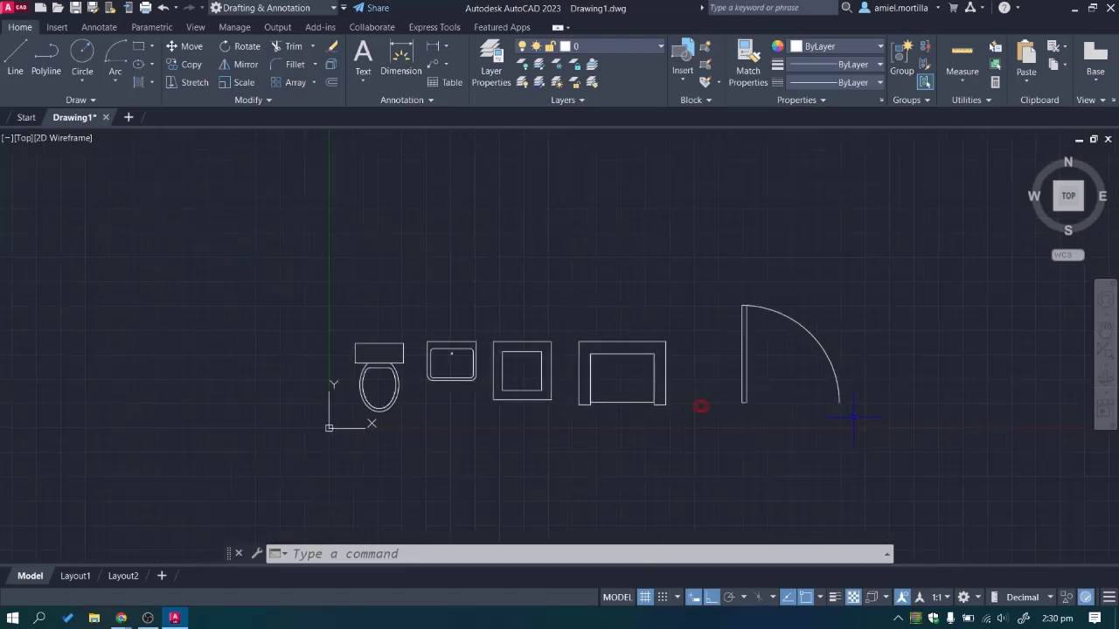
middle_click_drag(849, 411, 571, 396)
mouse_move(716, 388)
middle_mouse_down()
mouse_move(660, 389)
mouse_move(664, 405)
middle_mouse_up()
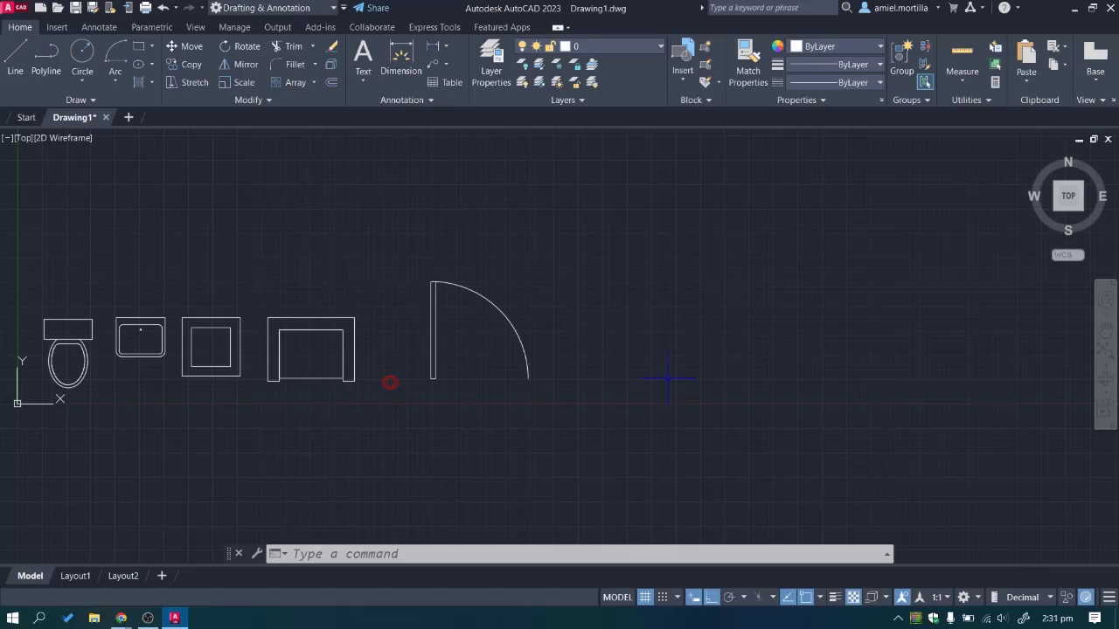
type("l")
key("Return")
scroll(654, 365, "up", 3)
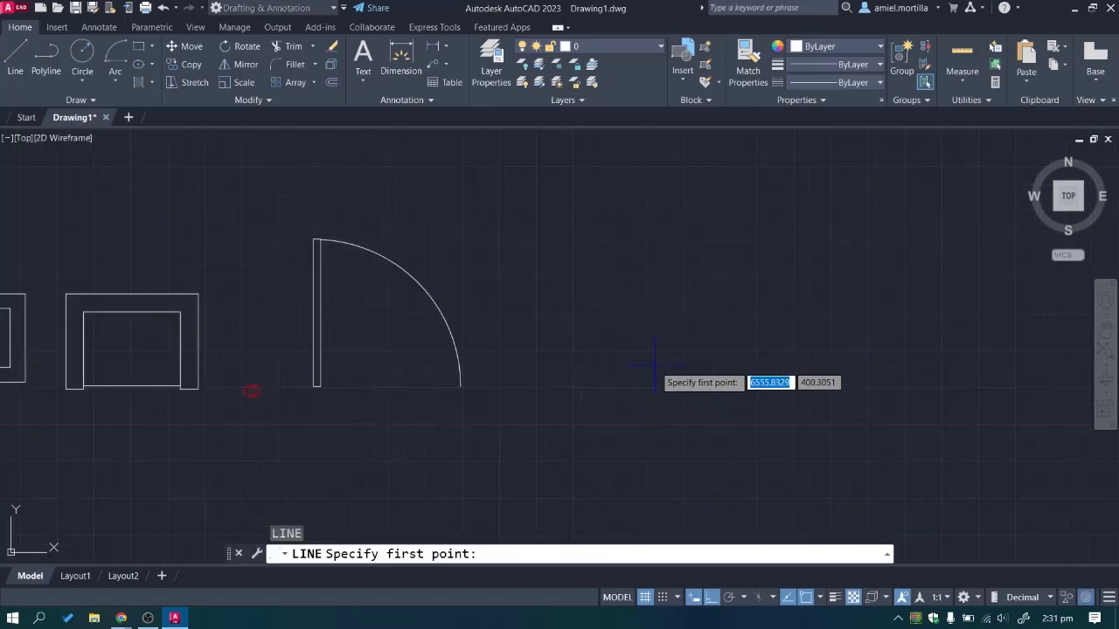
left_click(541, 322)
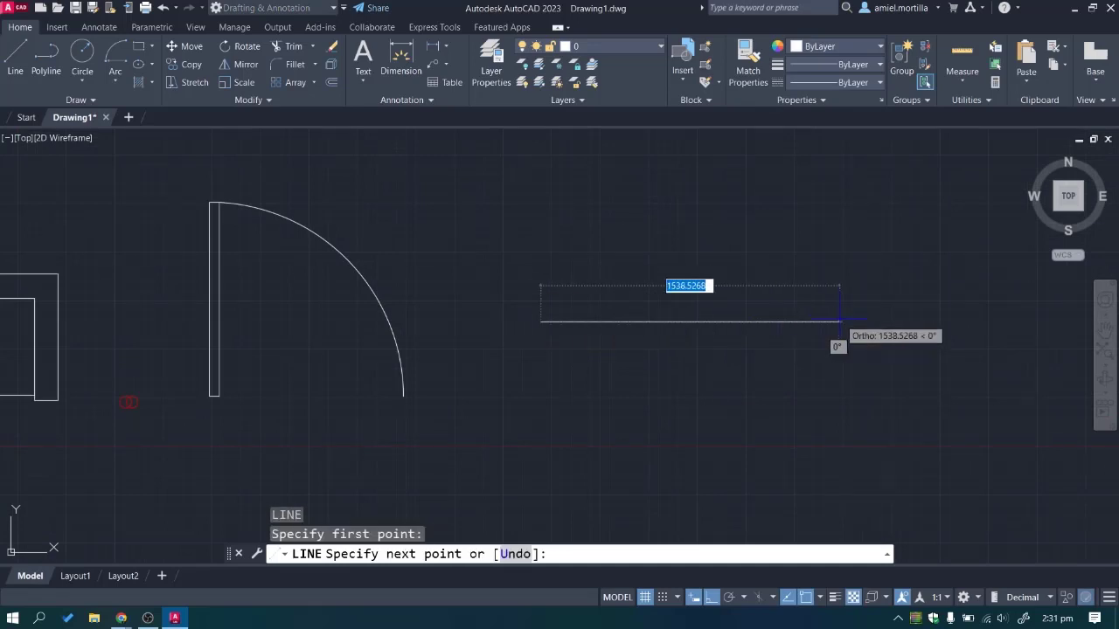
type("55")
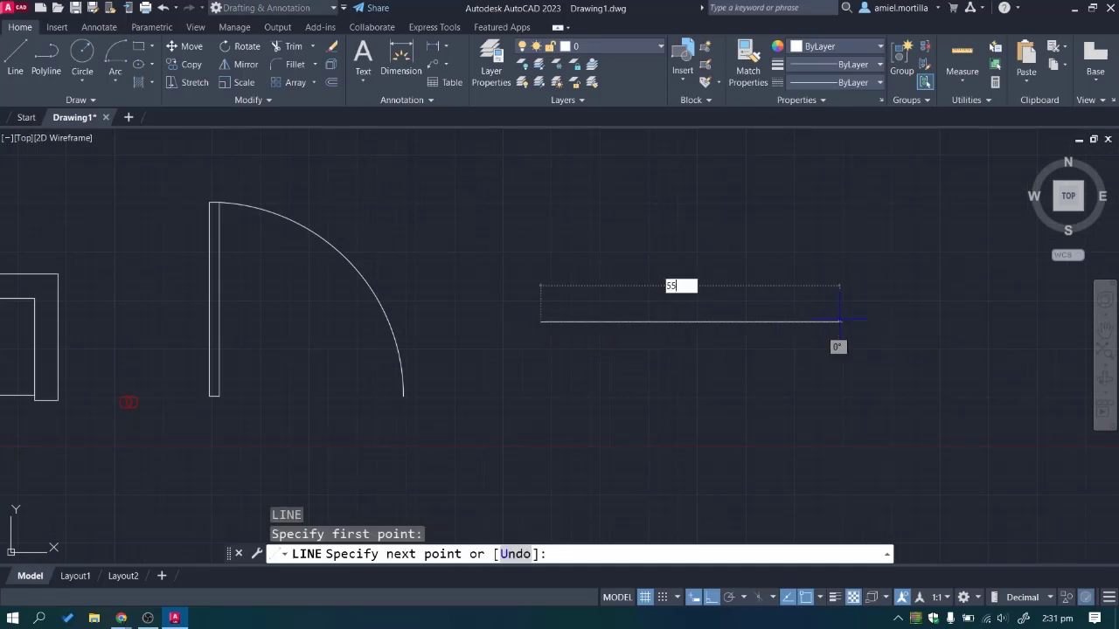
type("00")
key("Return")
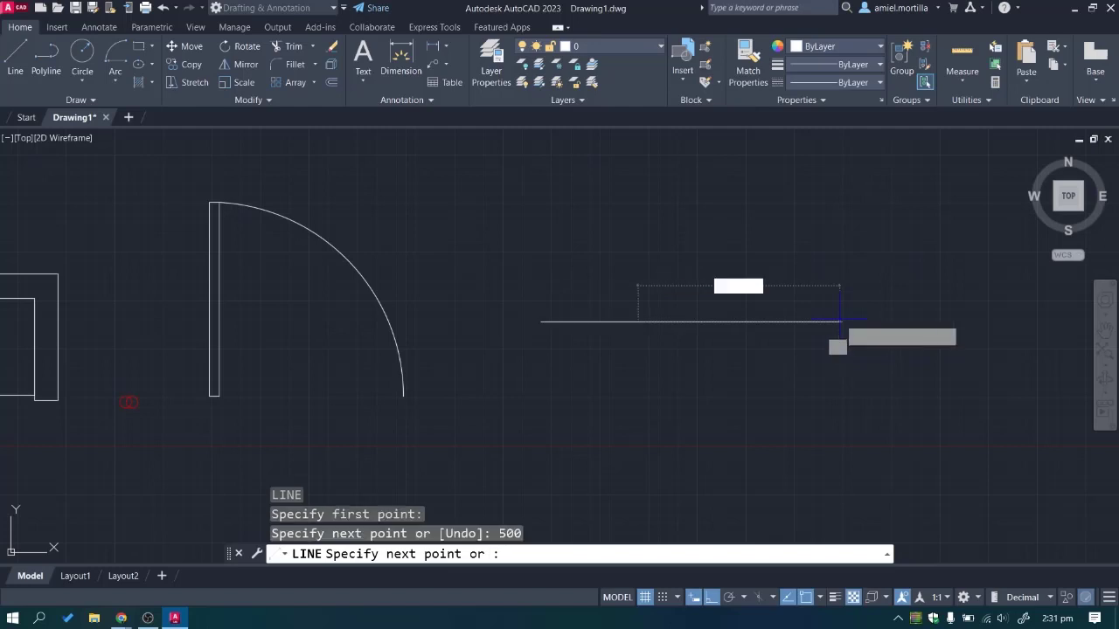
key("Return")
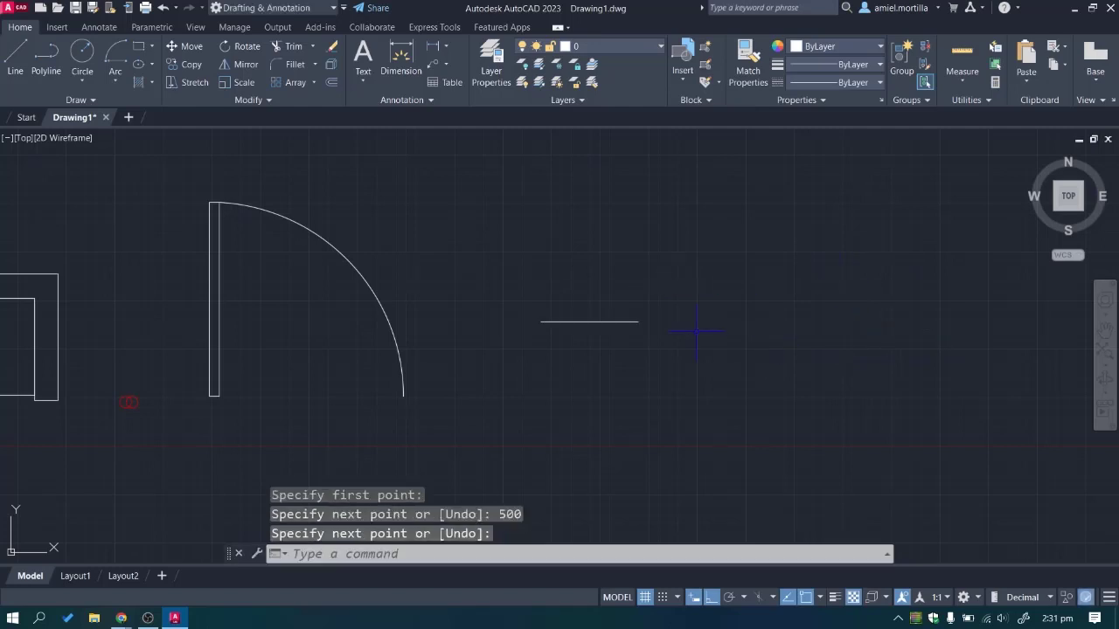
Draw a vertical line 100 units upward from the midpoint of the horizontal line.
scroll(636, 337, "up", 3)
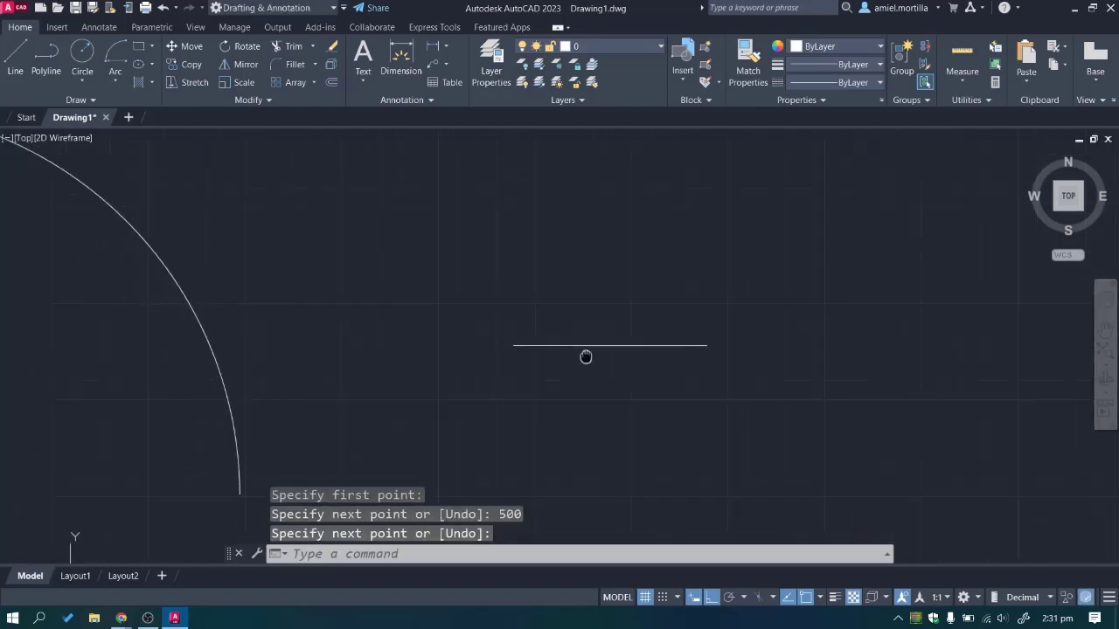
key("Return")
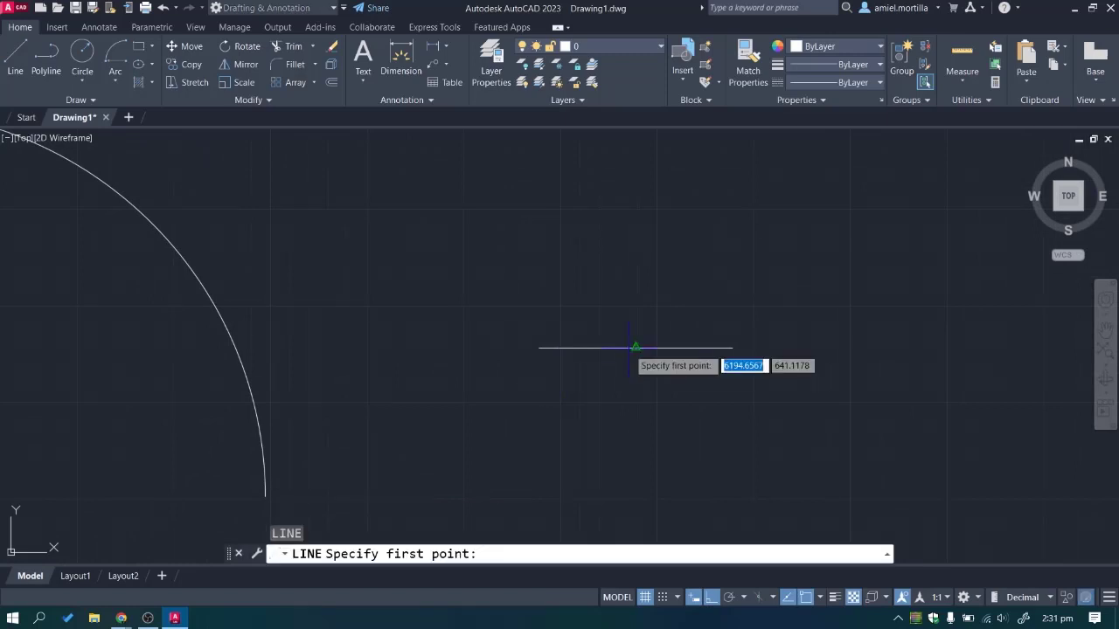
left_click(635, 348)
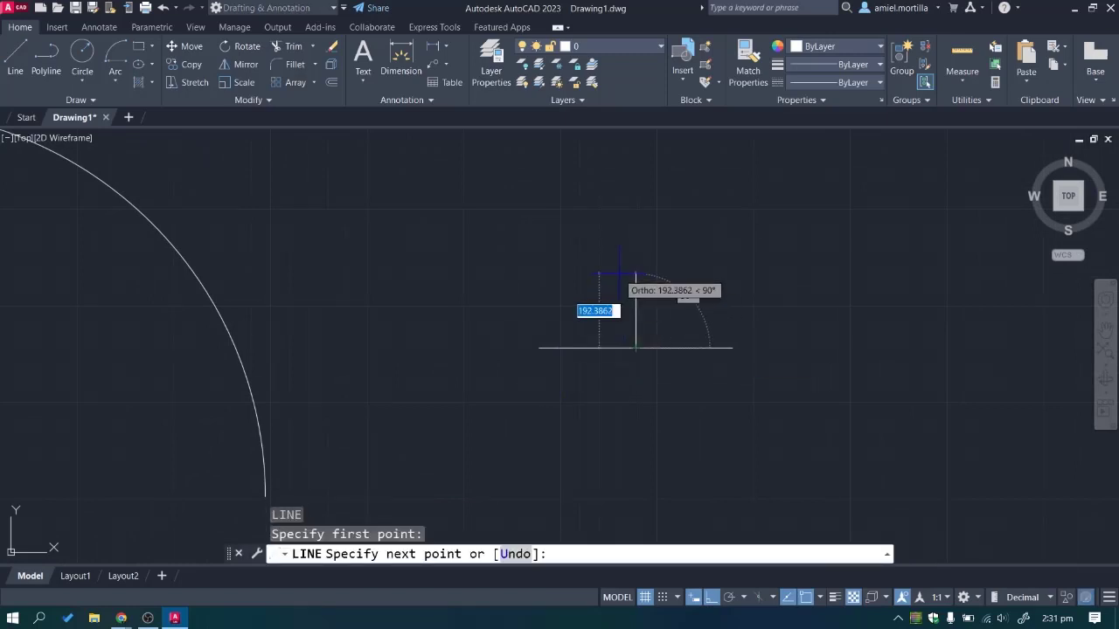
type("100")
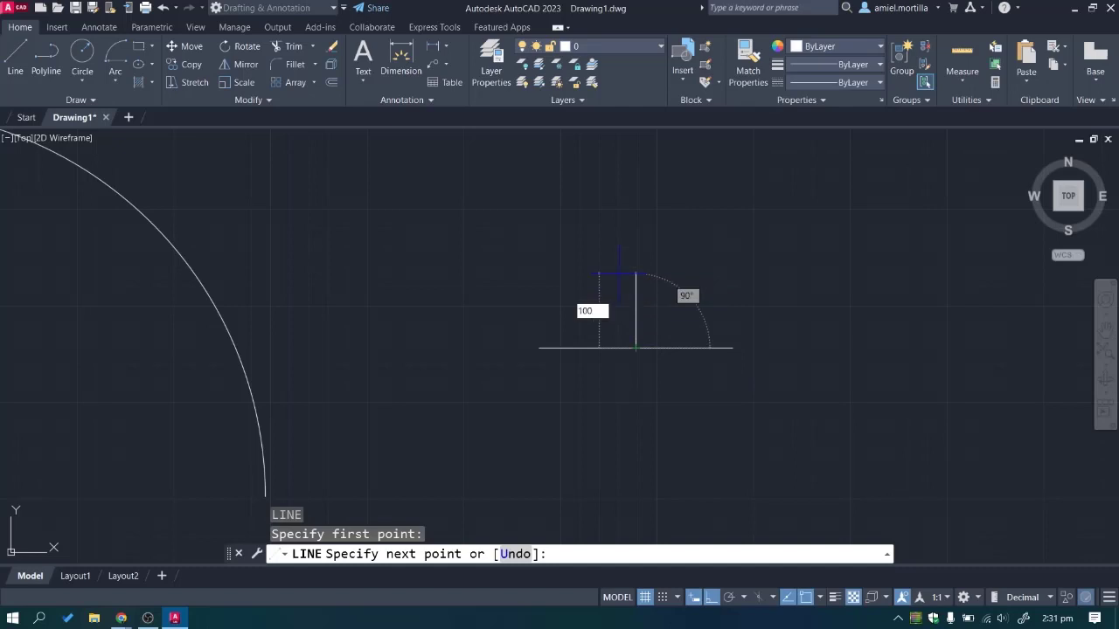
key("Return")
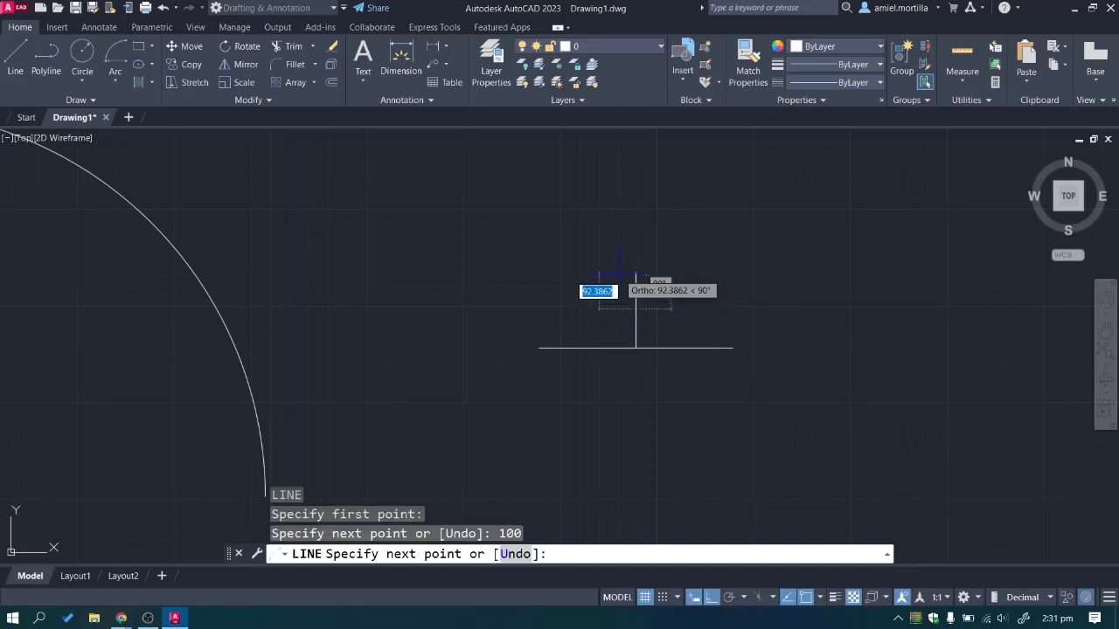
Draw a three-point arc from the horizontal line's left end through the top of the short vertical line to its right end.
type("ar")
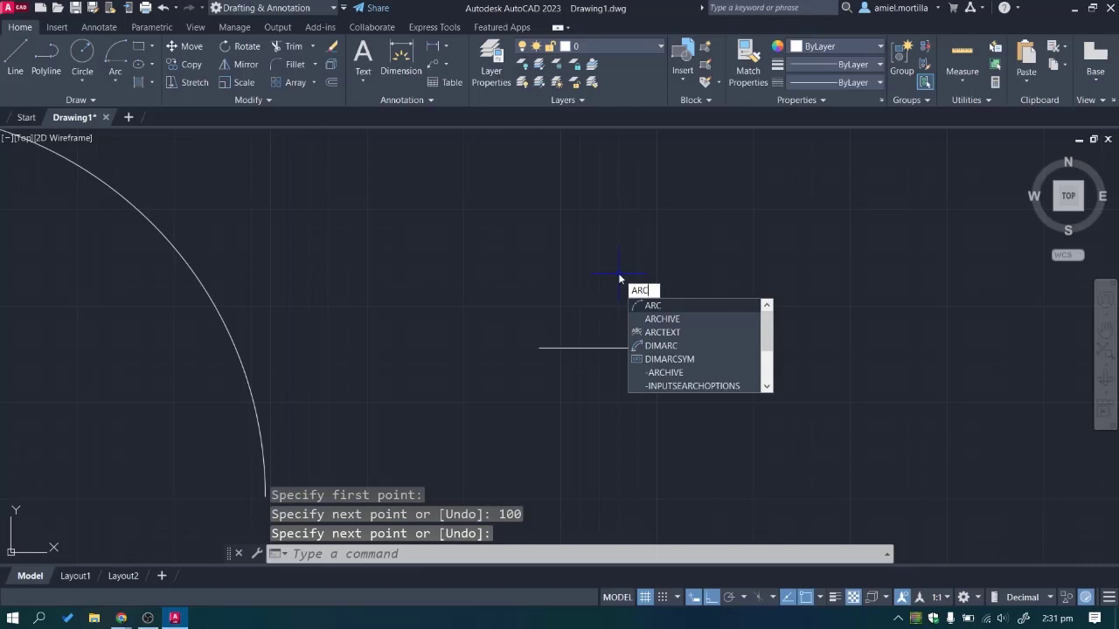
type("c")
key("Return")
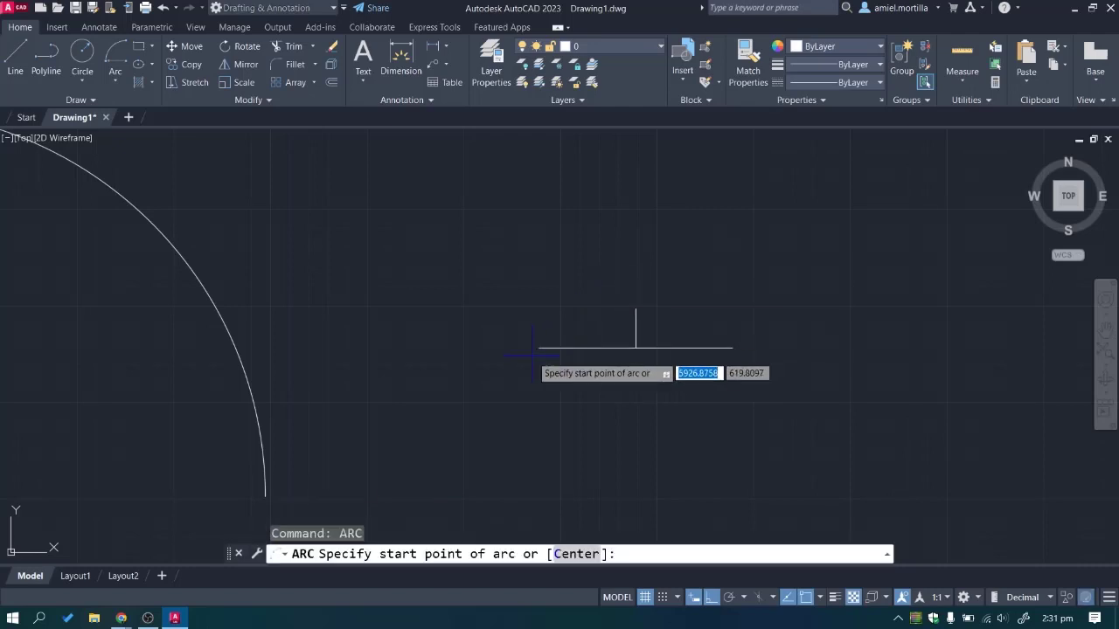
left_click(539, 347)
left_click(635, 309)
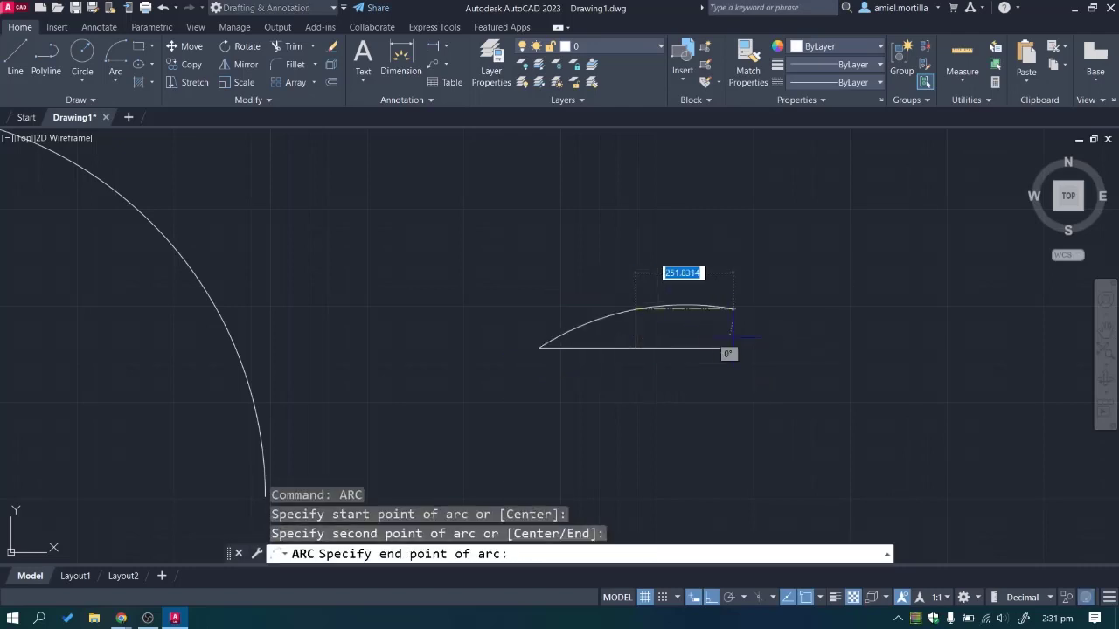
left_click(731, 348)
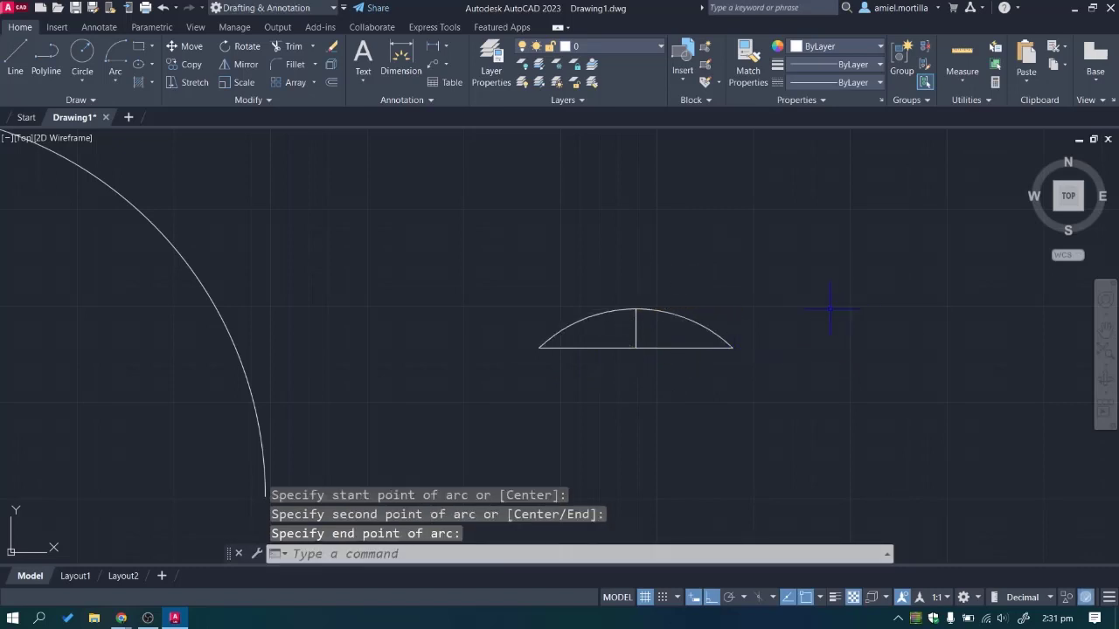
Draw a line 200 units long at 45° up from the left end of the horizontal line.
middle_click_drag(763, 281, 833, 283)
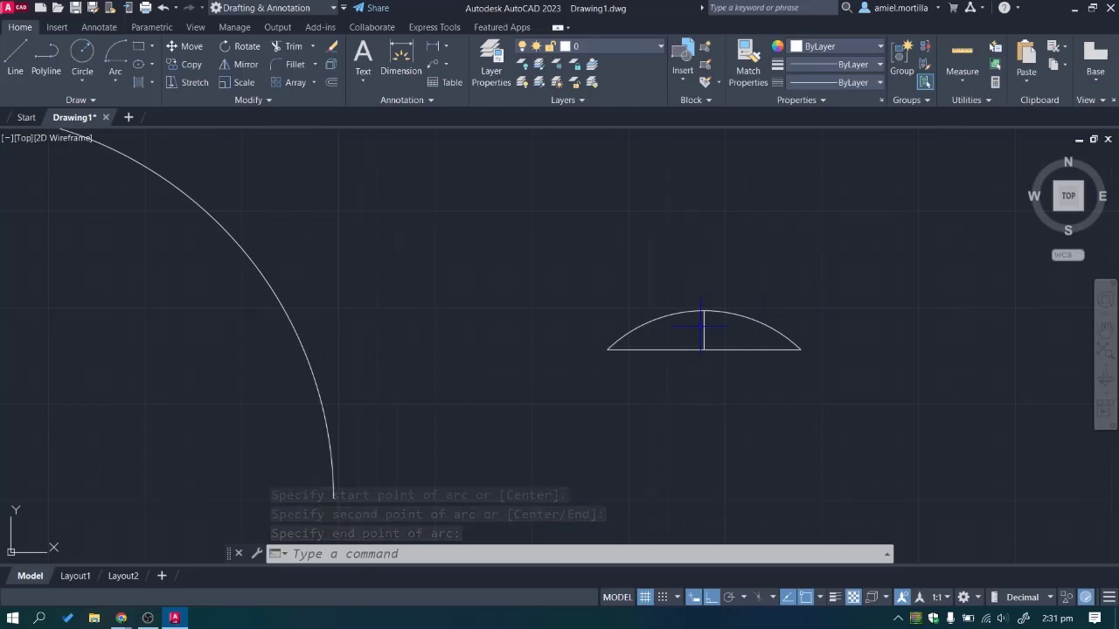
middle_click_drag(696, 369, 682, 378)
key("l")
key("Return")
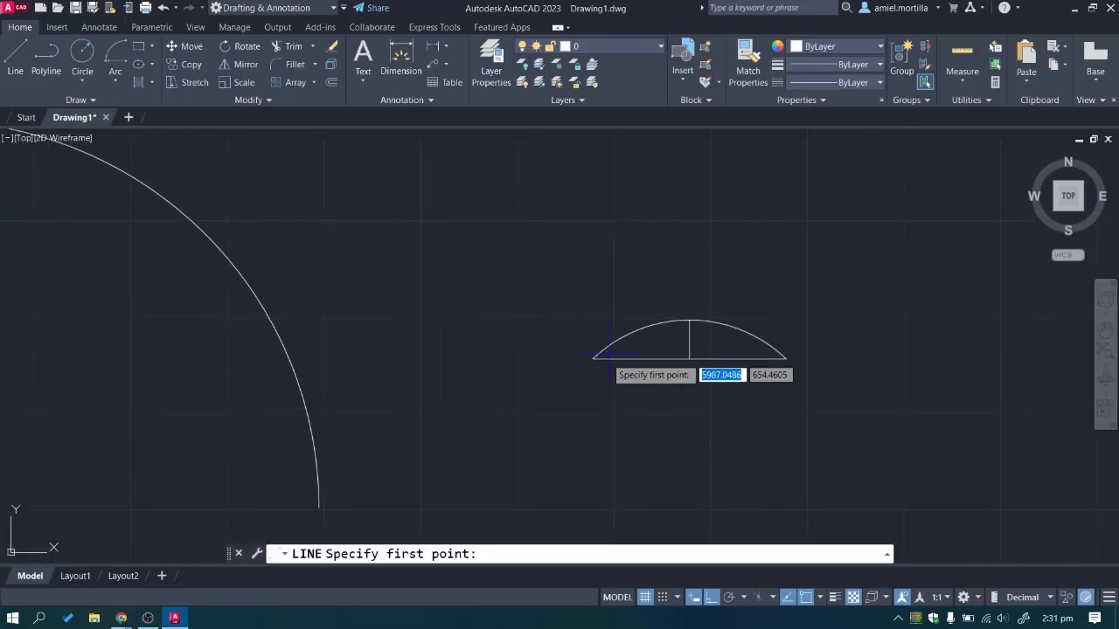
left_click(593, 359)
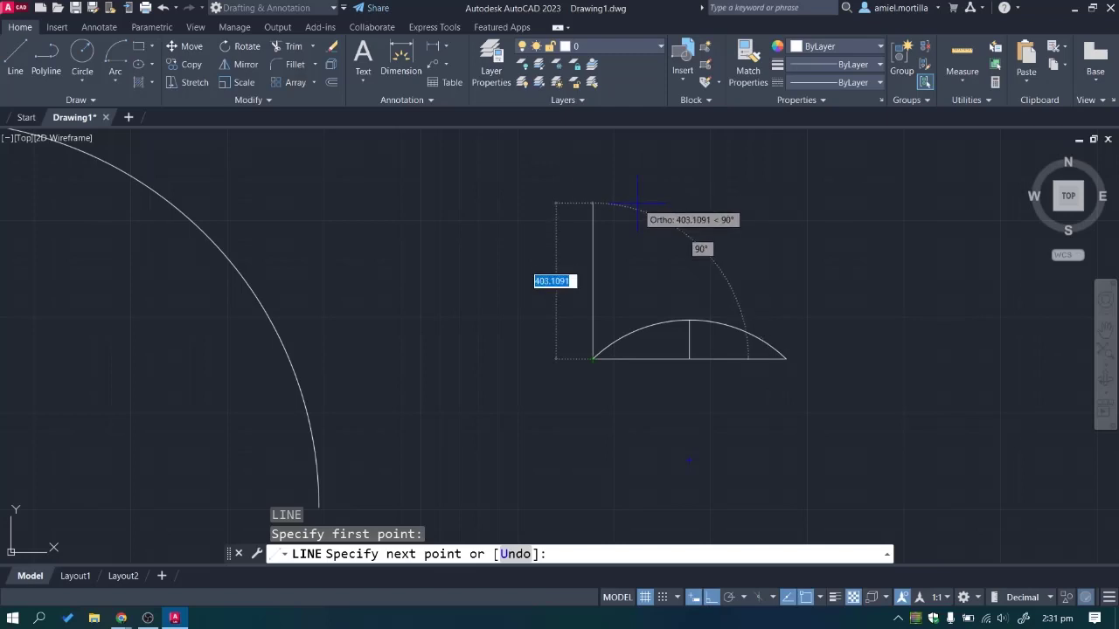
type("200")
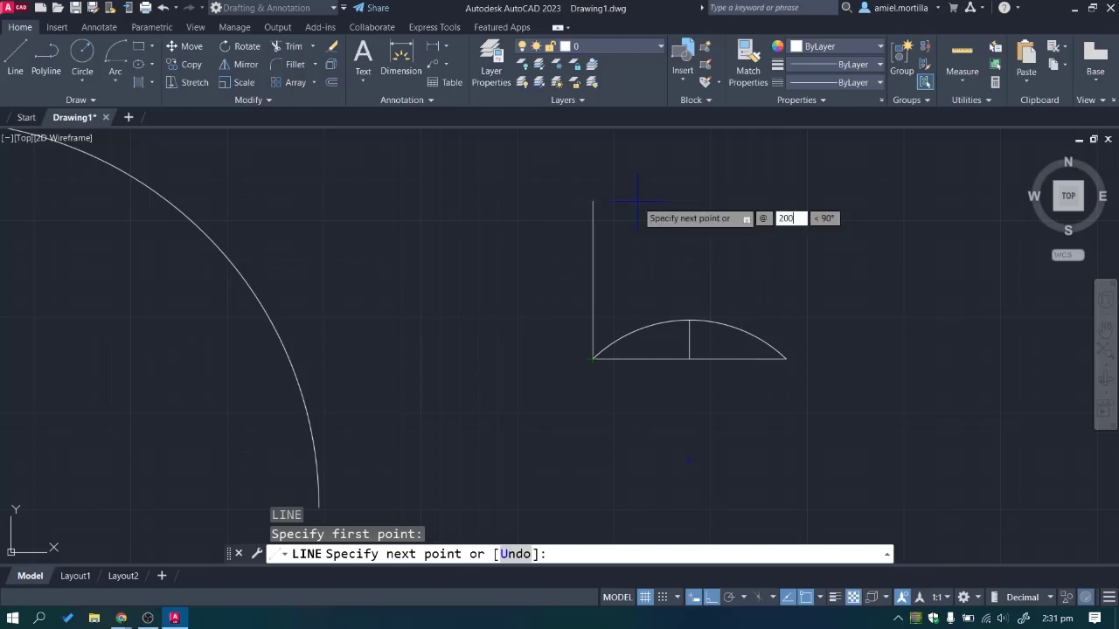
key("Tab")
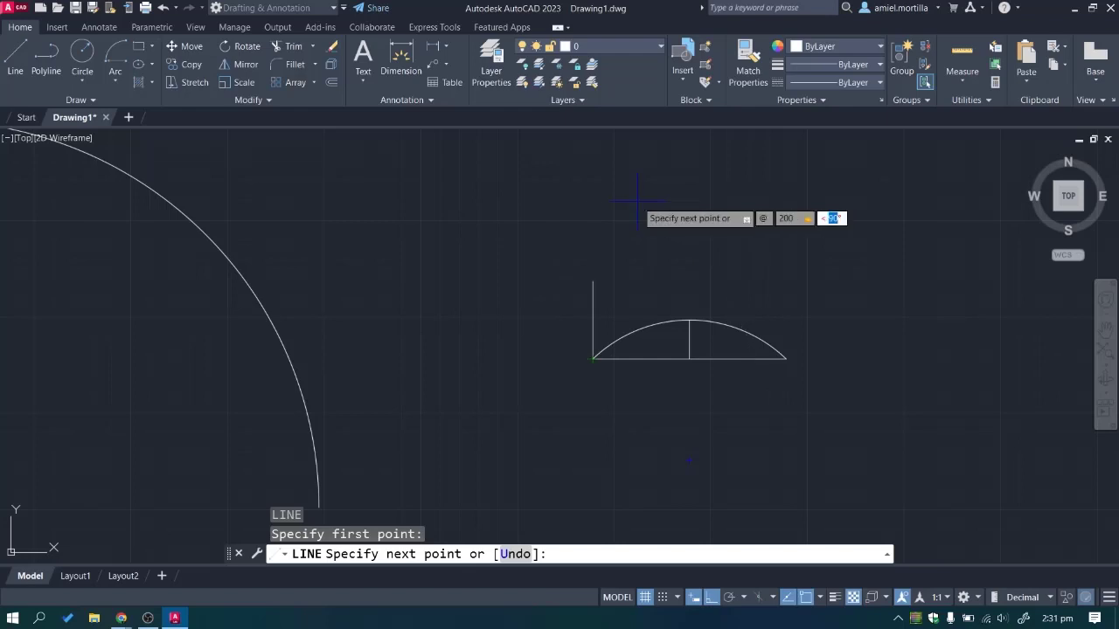
type("45")
key("Return")
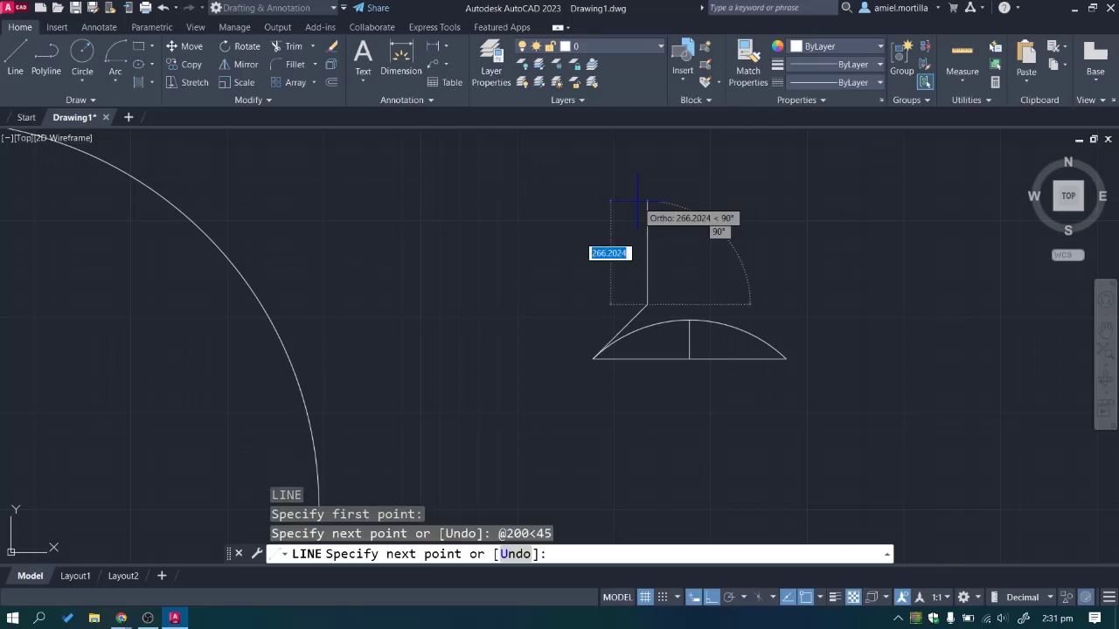
key("Return")
key("Escape")
Delete the diagonal line at the left end of the arc.
left_click(645, 318)
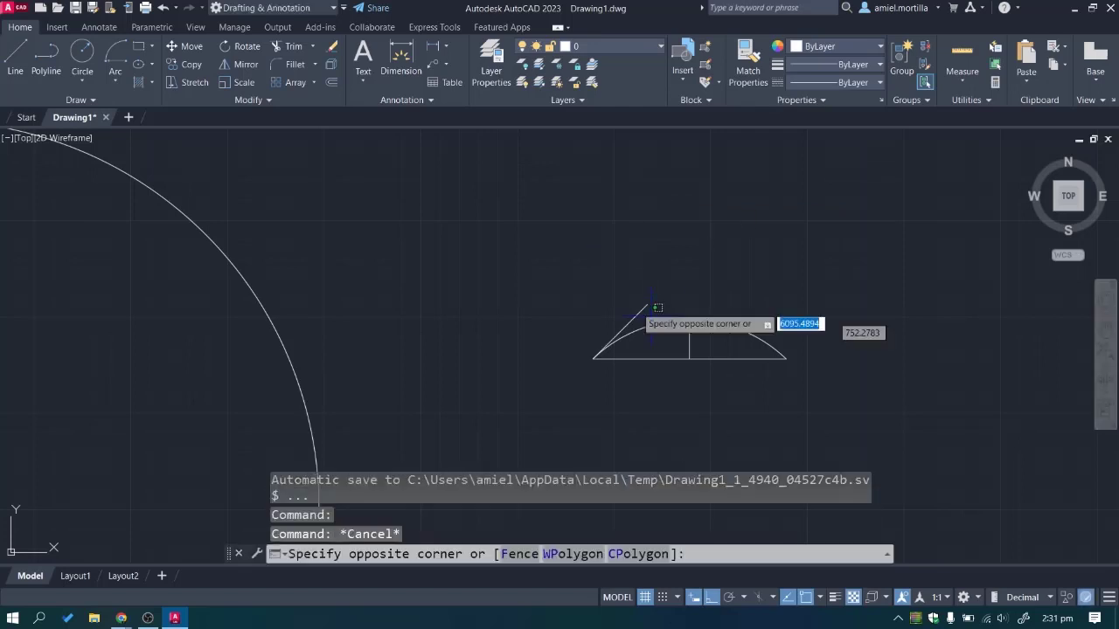
left_click(565, 324)
key("Delete")
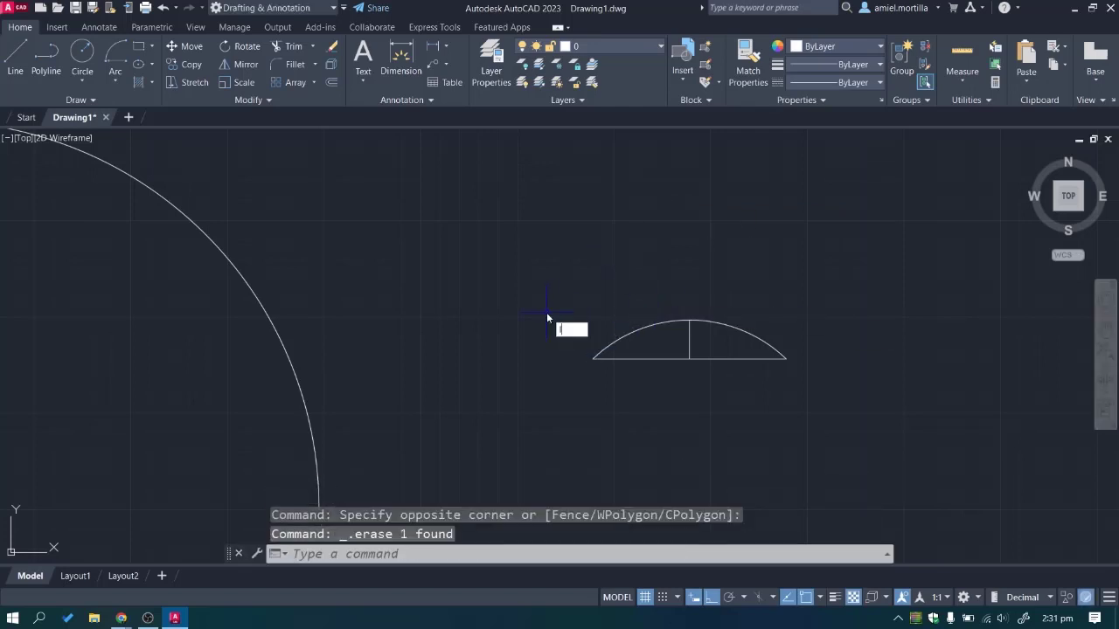
Start a line at the horizontal line's left end, with Ortho off and polar tracking on at 45° increments.
type("l")
key("Return")
left_click(592, 358)
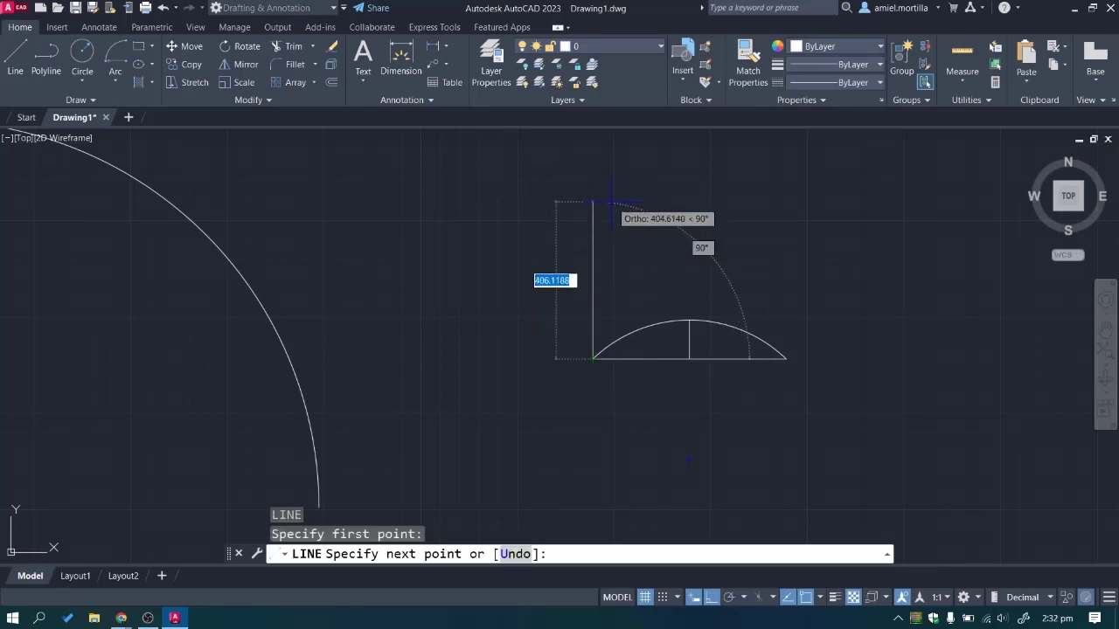
key("F8")
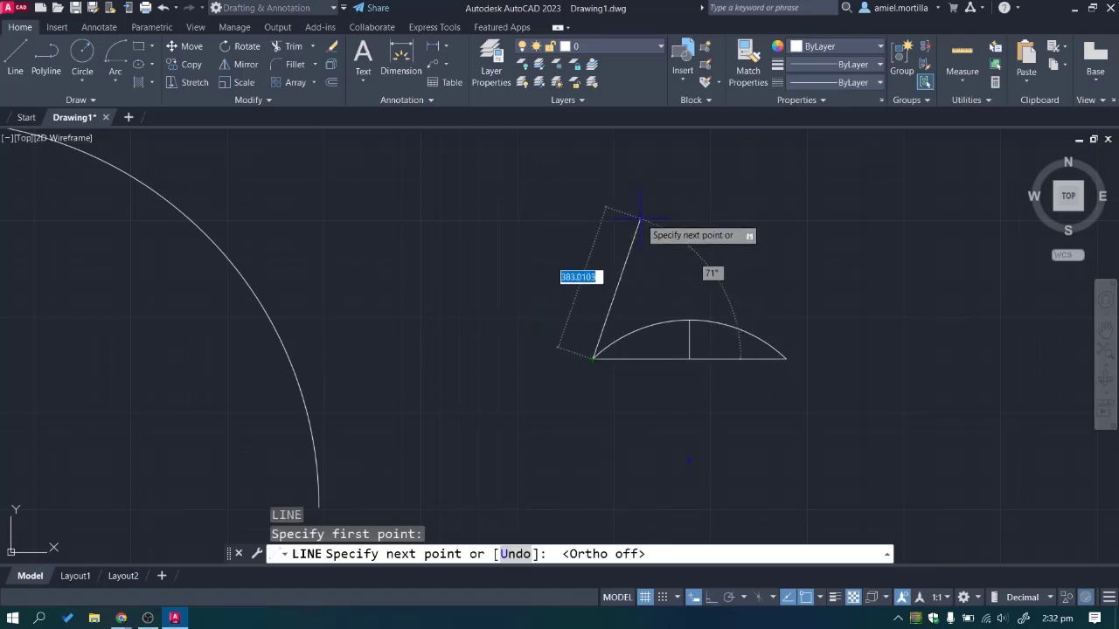
key("F10")
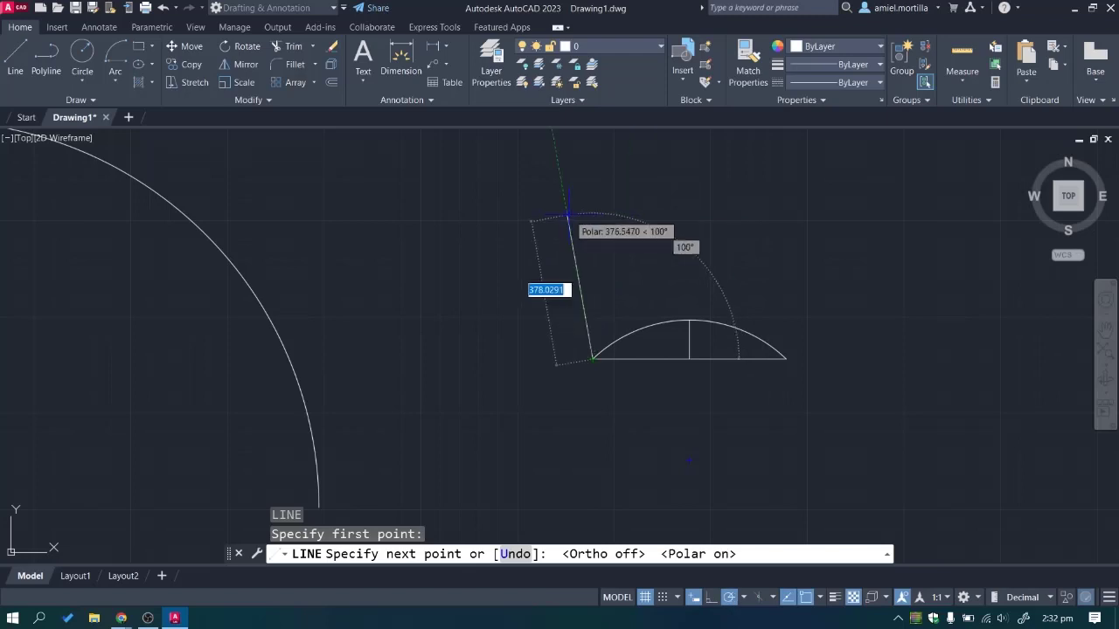
left_click(743, 596)
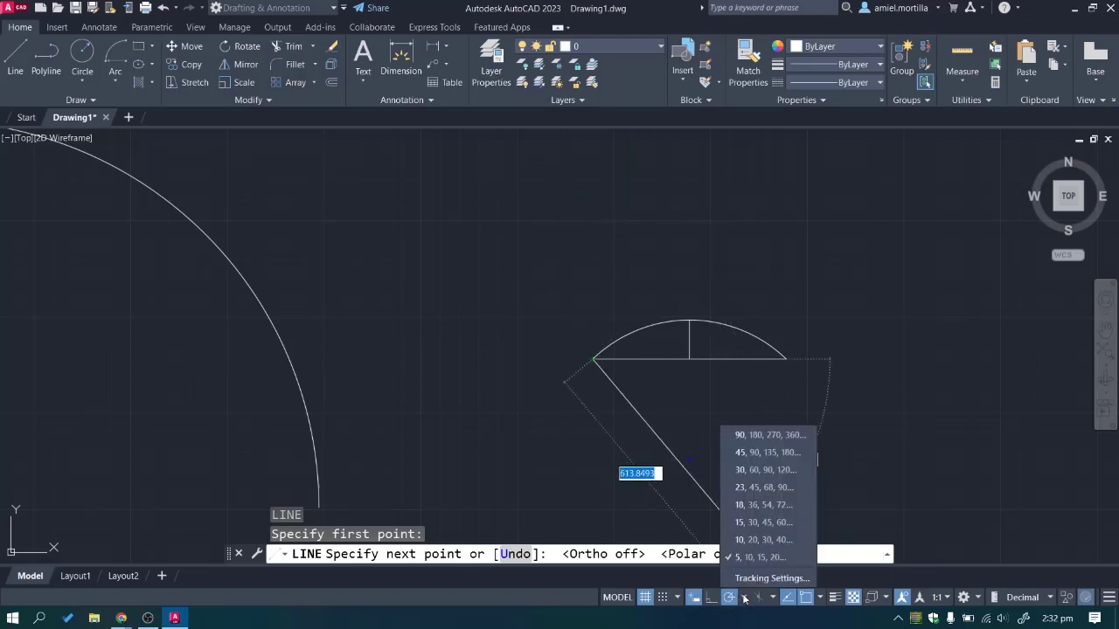
left_click(755, 452)
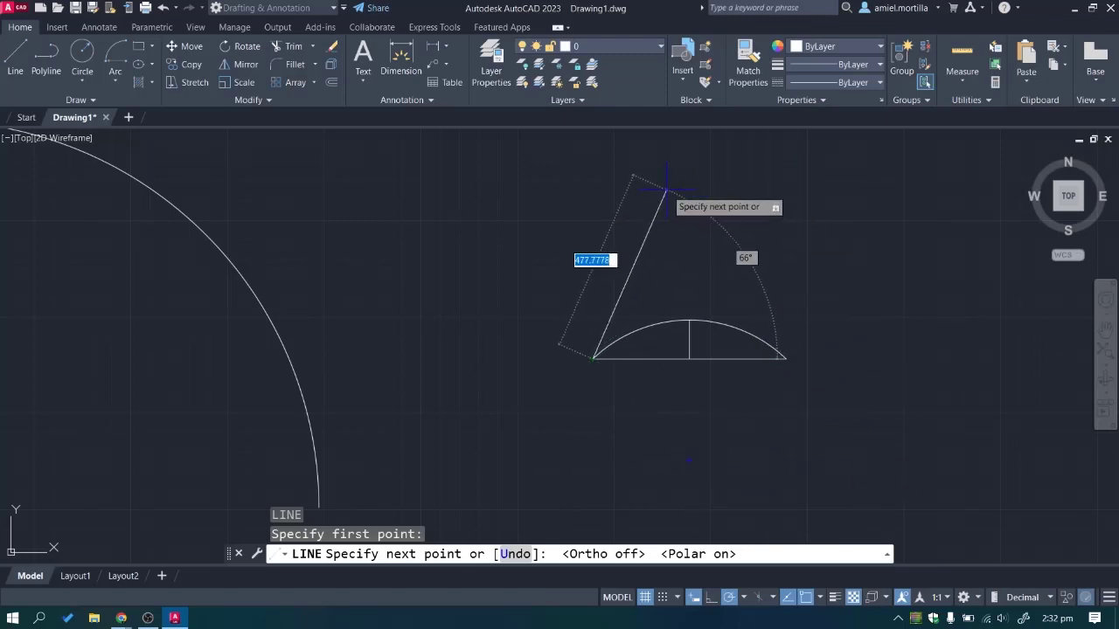
left_click(730, 220)
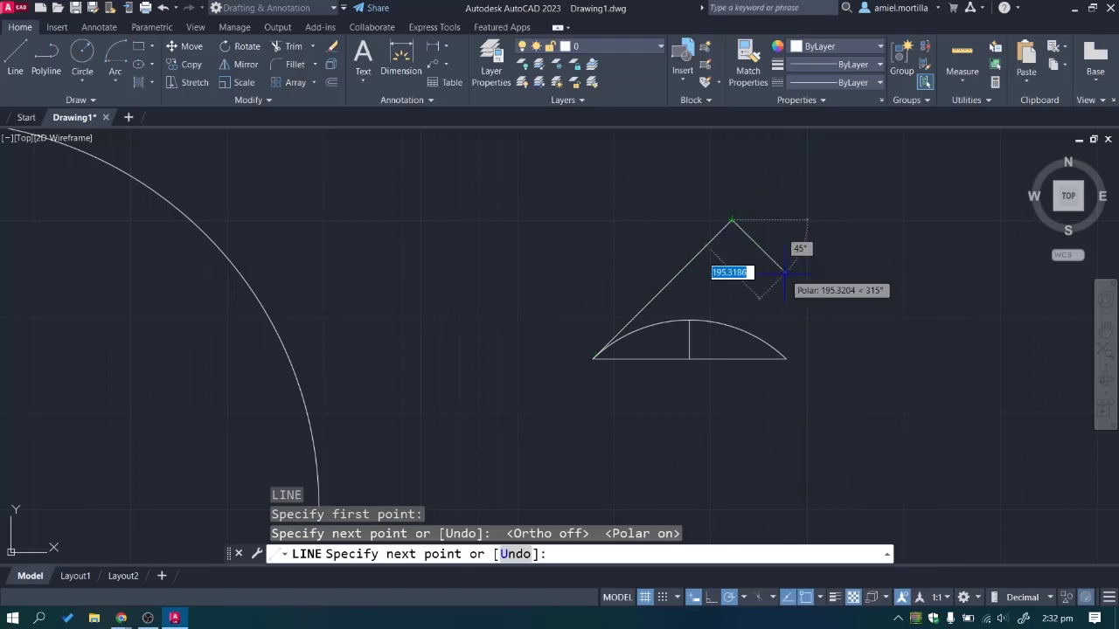
type("u")
key("Return")
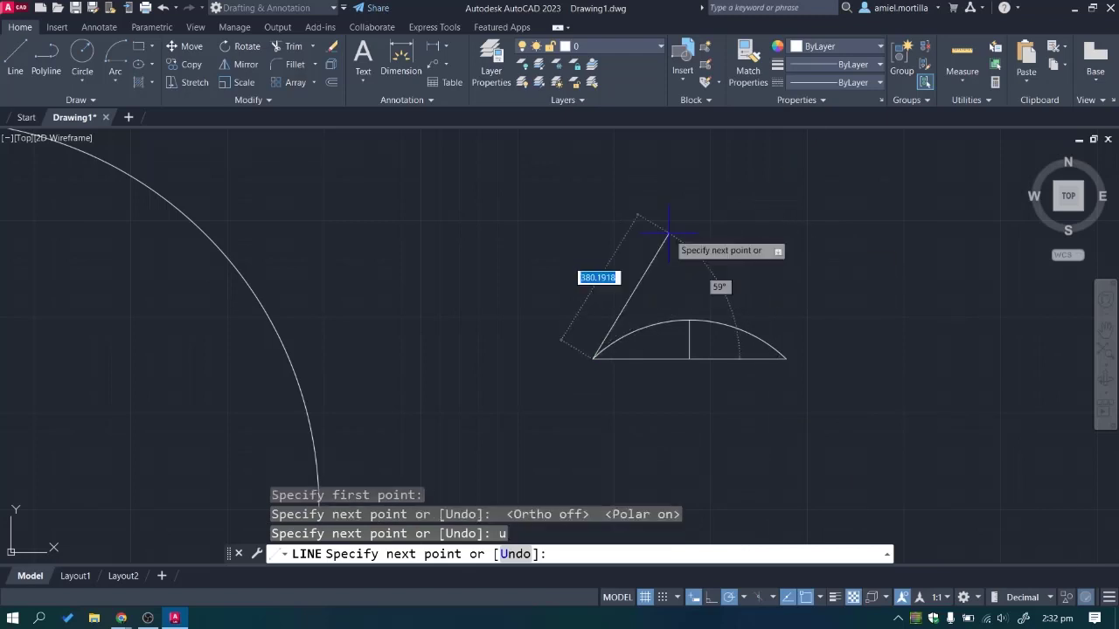
Finish the line at a length of 200 units along the 45° polar tracking direction.
type("200")
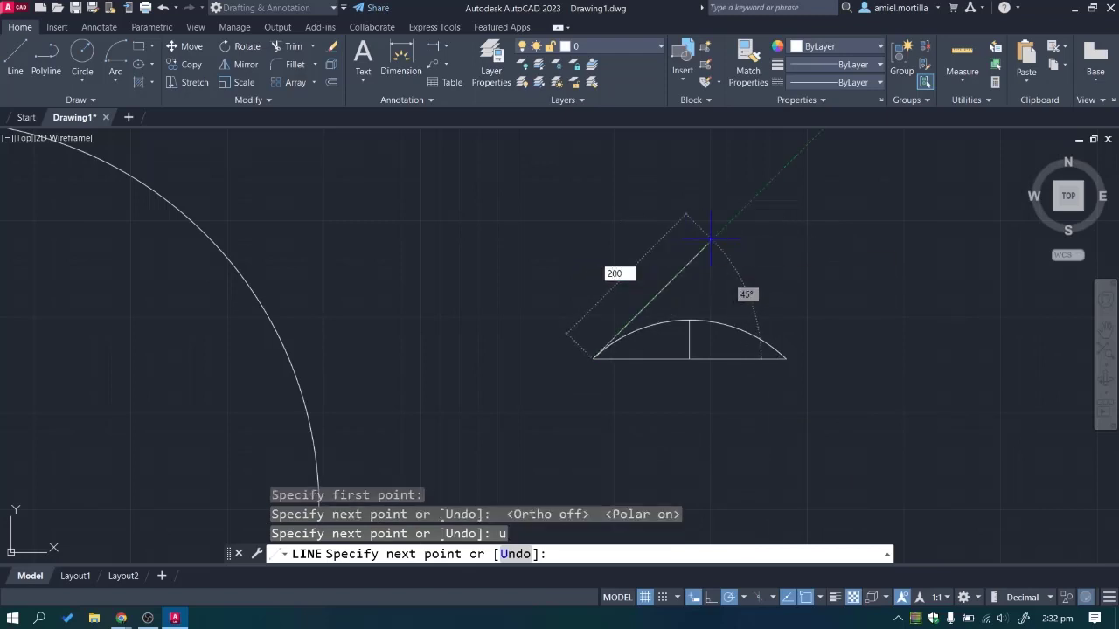
key("Return")
key("Escape")
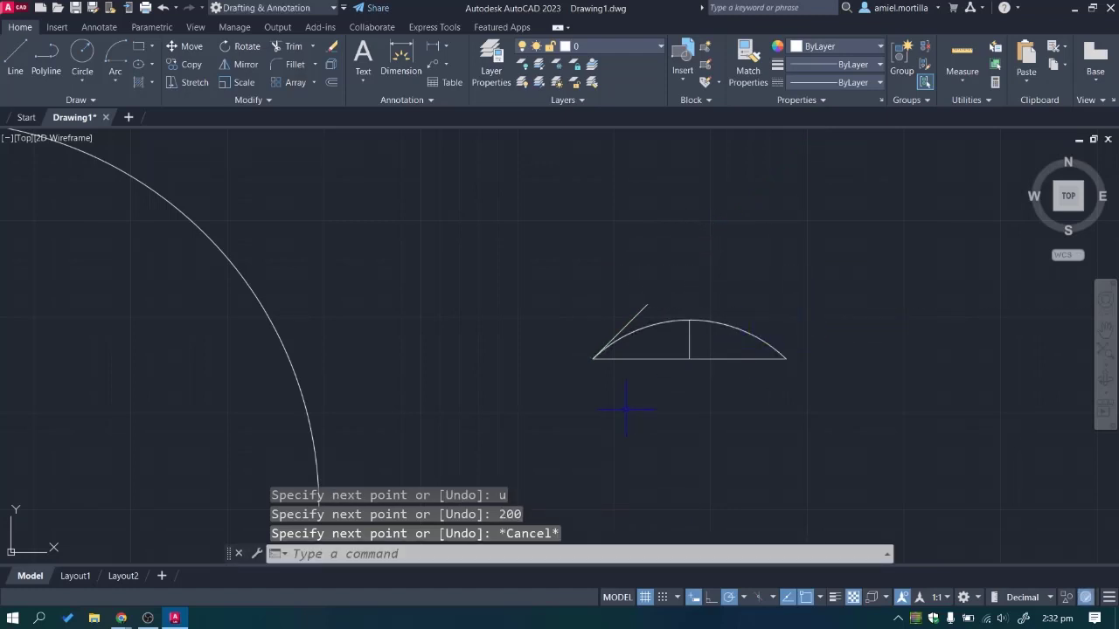
Copy the diagonal line from its lower end to three spots further left, level with the horizontal line.
left_click(618, 330)
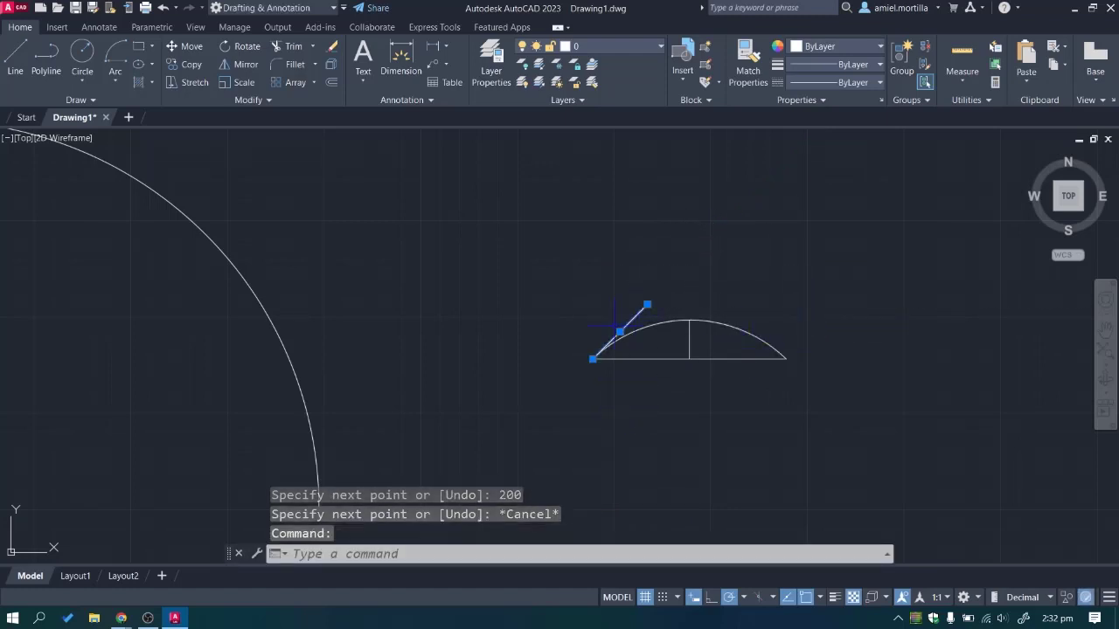
middle_click_drag(587, 312, 417, 327)
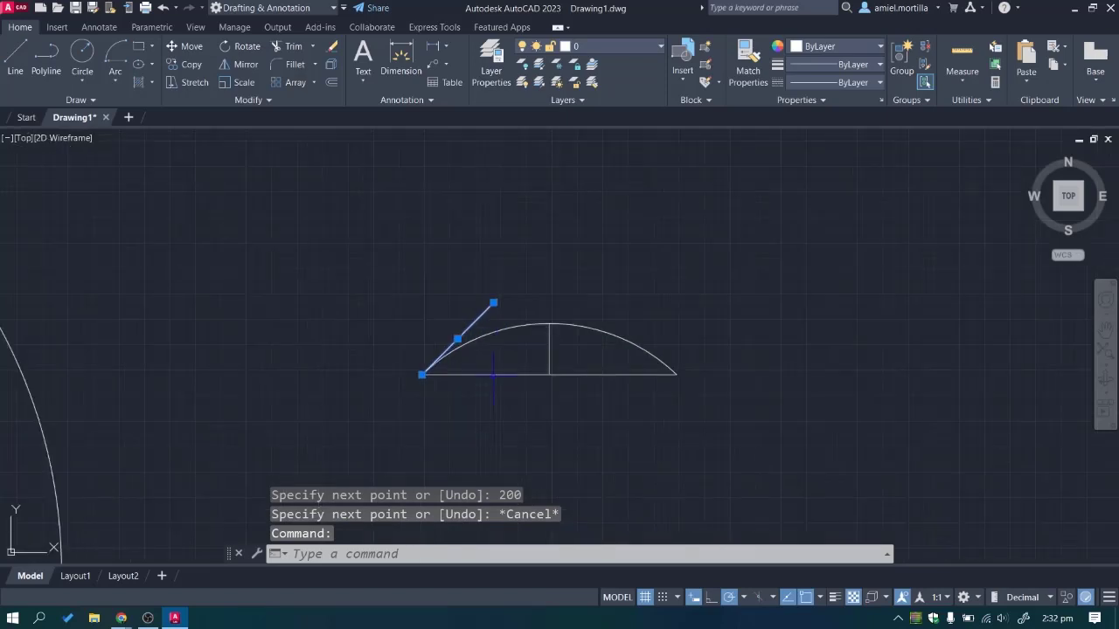
type("co")
key("Return")
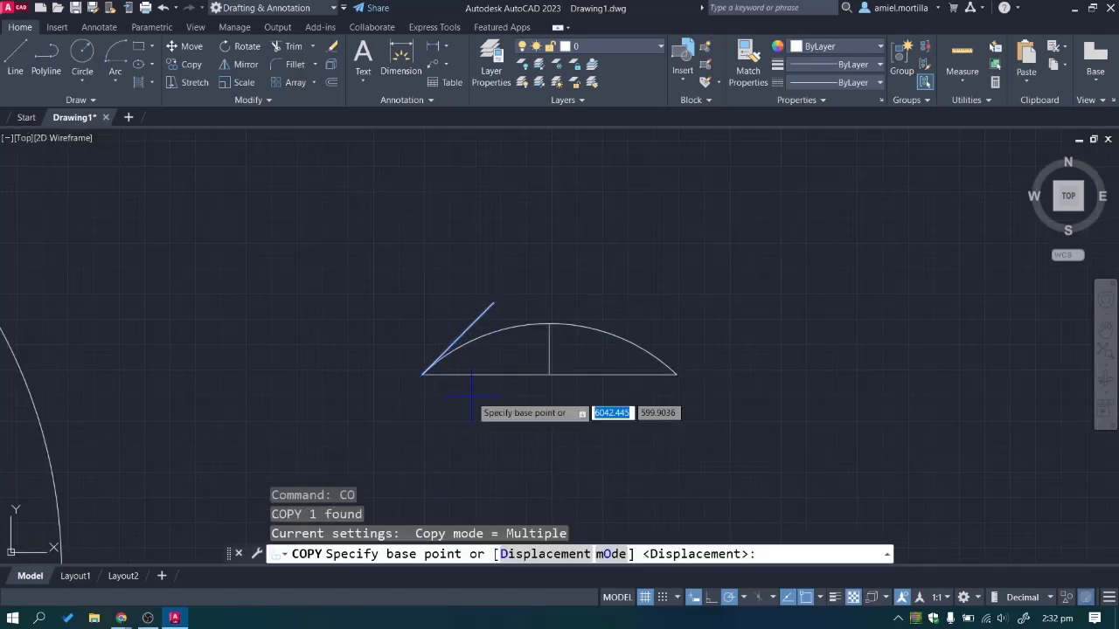
left_click(422, 374)
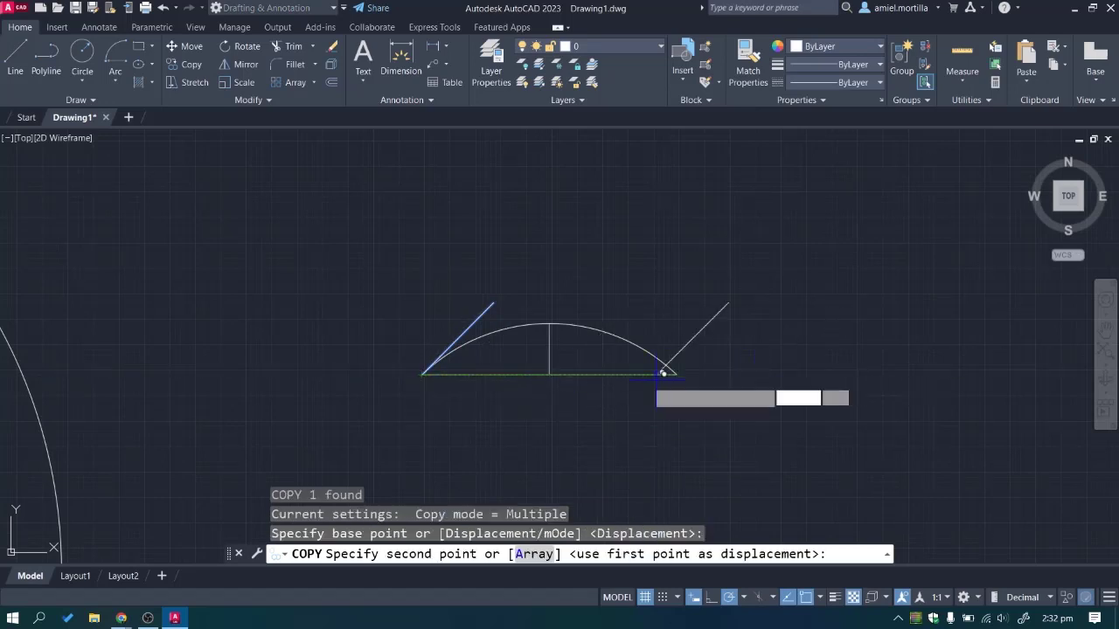
left_click(287, 374)
left_click(214, 374)
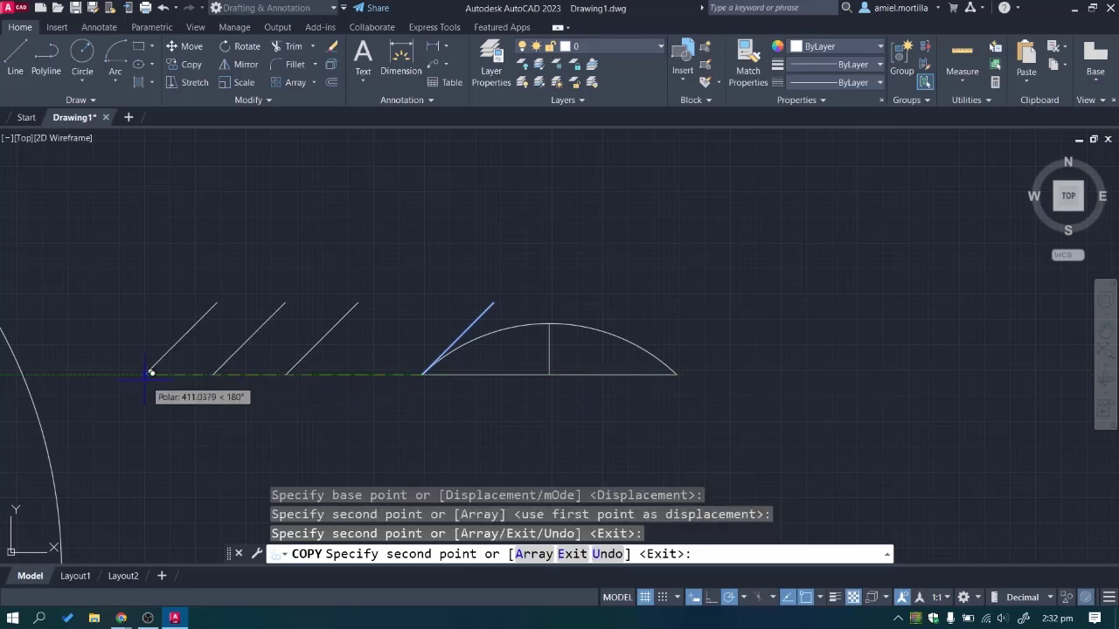
left_click(143, 374)
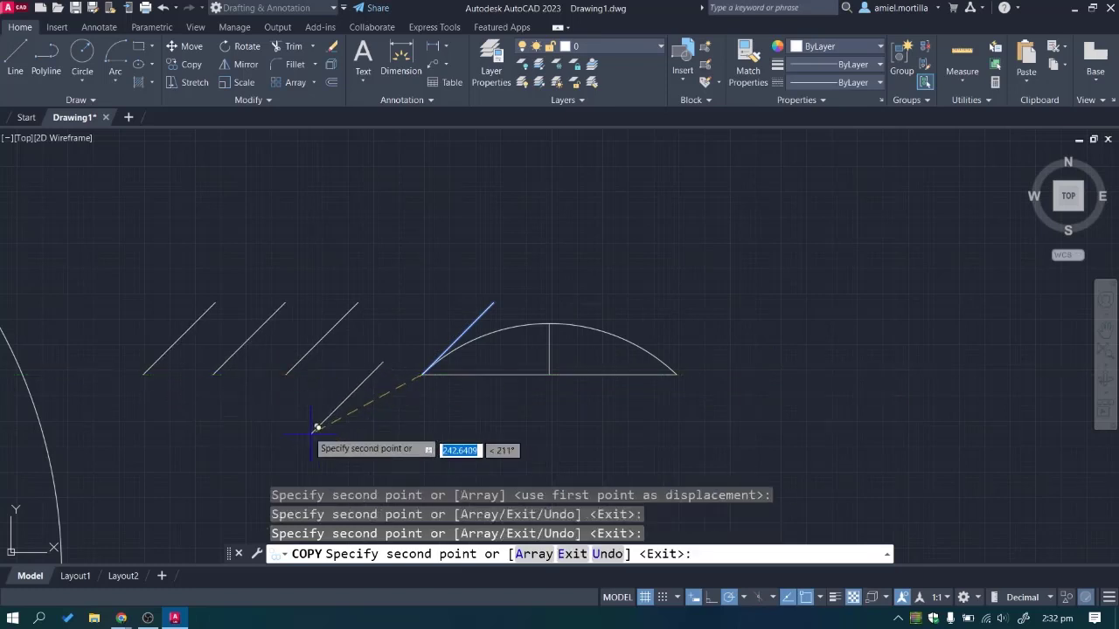
key("Escape")
Delete the three diagonal copies left of the arc symbol.
left_click(340, 379)
left_click(160, 366)
key("Delete")
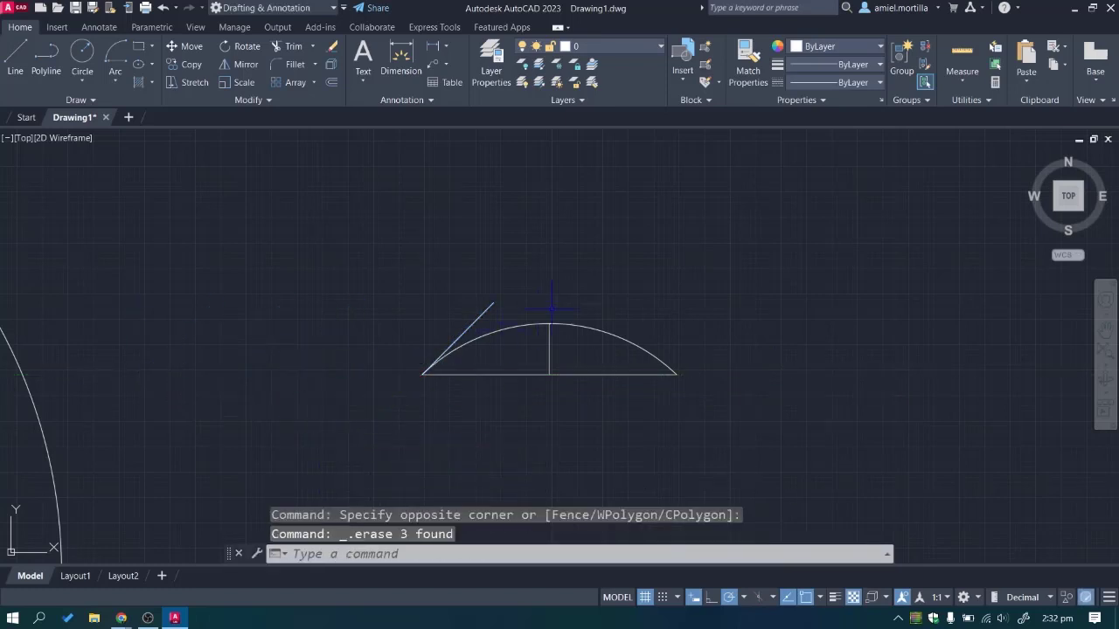
Start copying the diagonal line from its lower end, using the Array option with 25 items.
left_click(476, 350)
left_click(442, 306)
type("co")
key("Return")
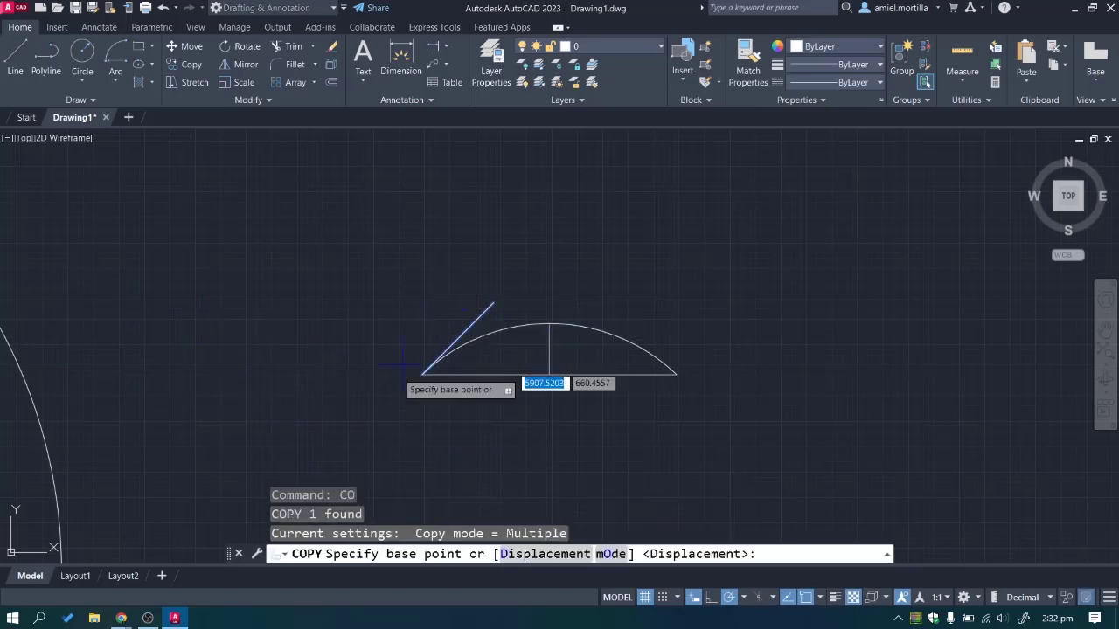
left_click(422, 375)
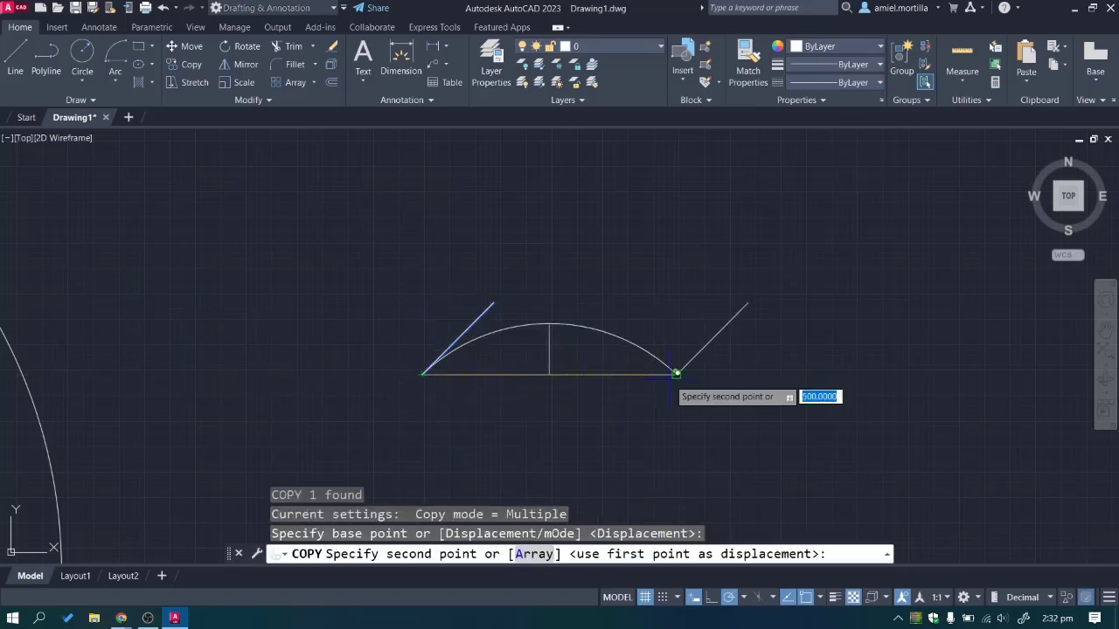
type("a")
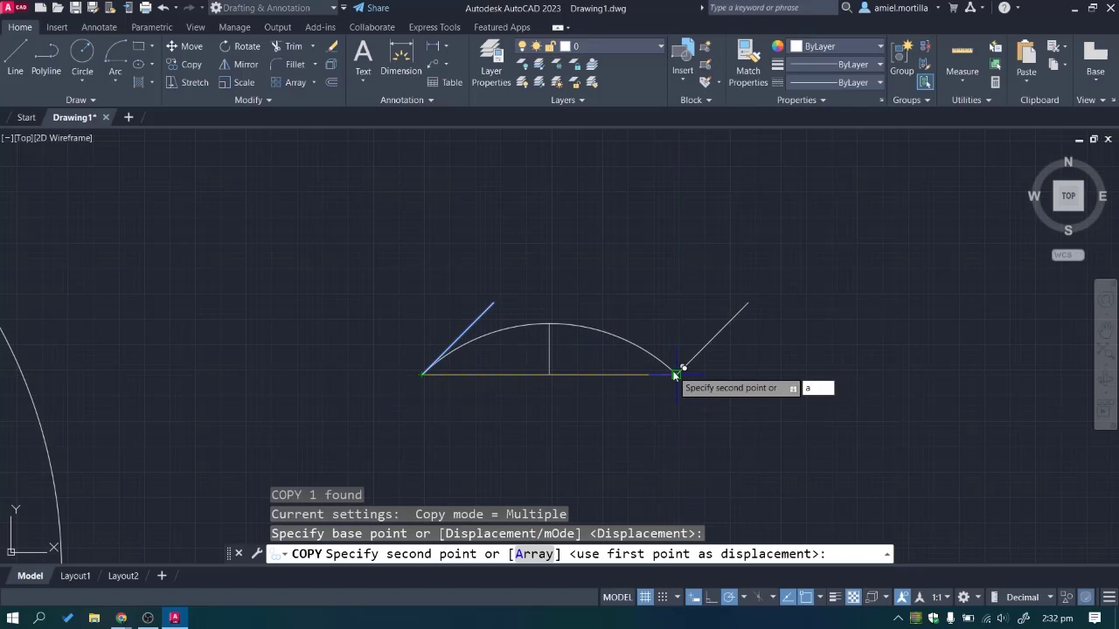
key("Return")
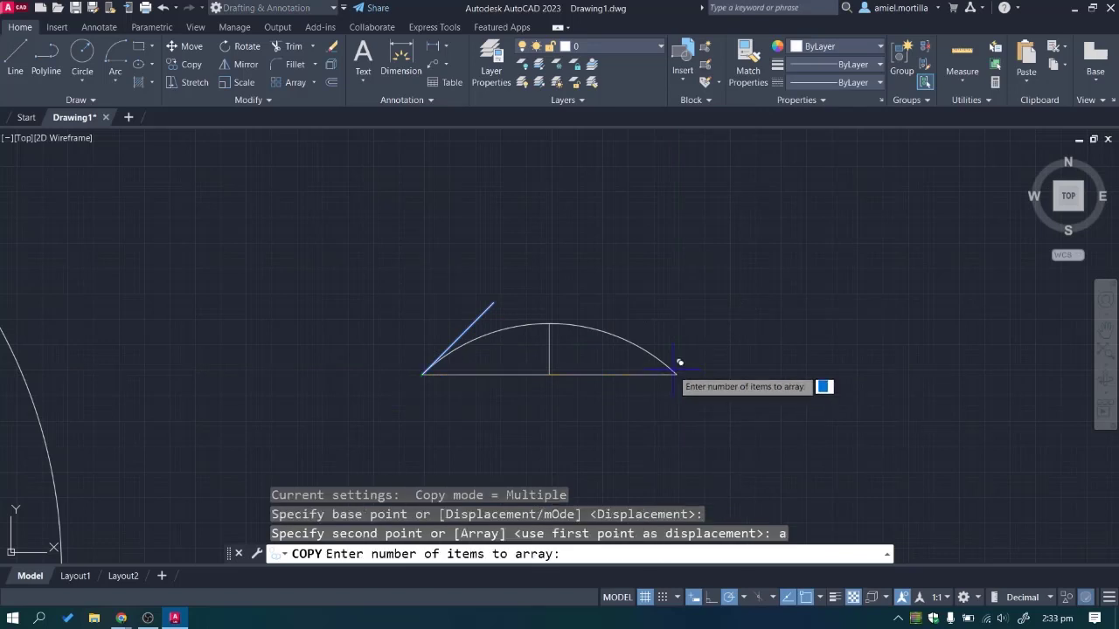
type("25")
key("Return")
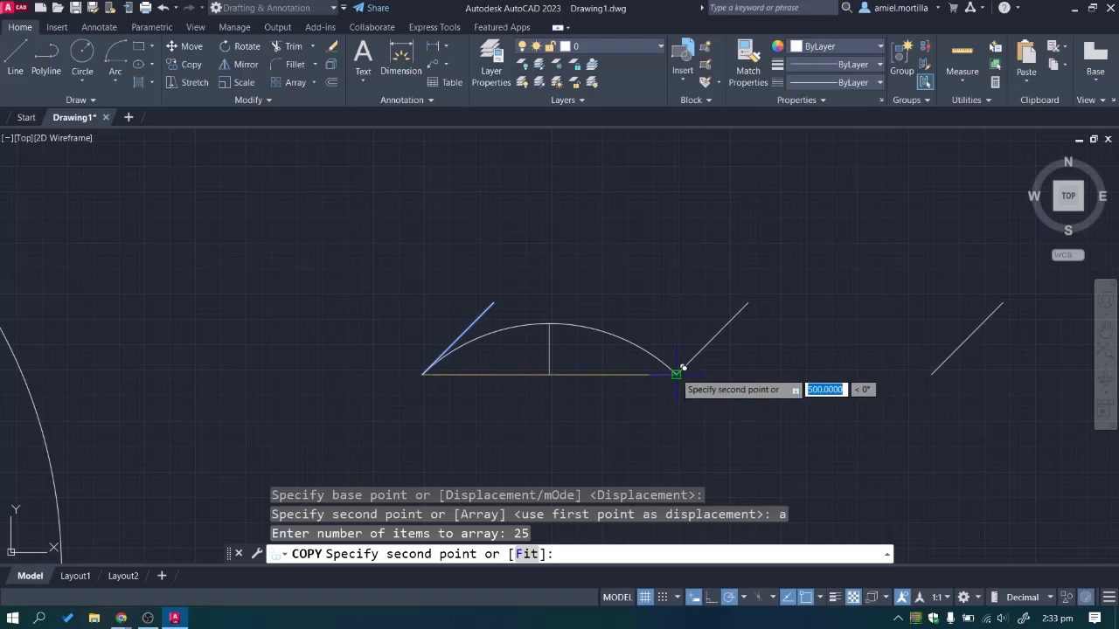
Fit the arrayed diagonal copies along the horizontal line up to its right end.
scroll(677, 374, "down", 6)
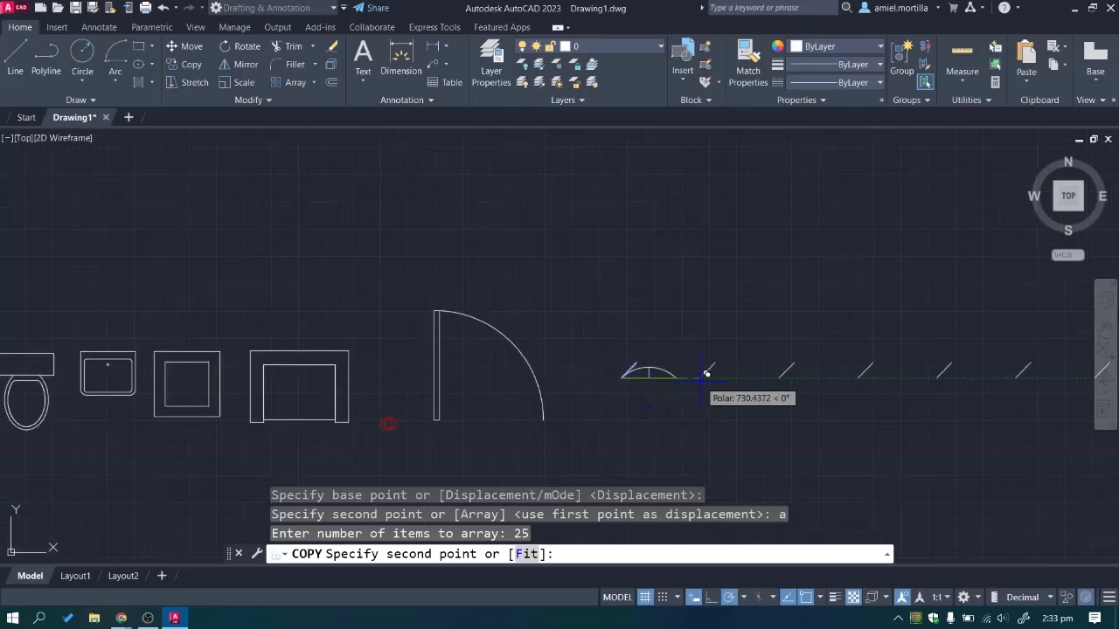
scroll(682, 374, "up", 8)
scroll(662, 368, "up", 1)
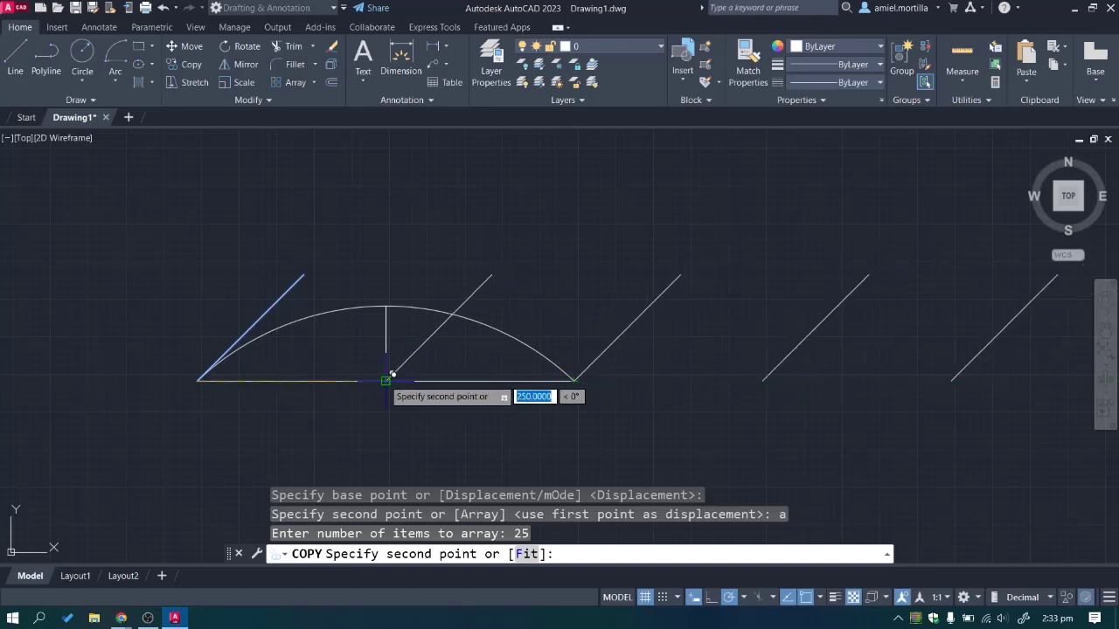
type("f")
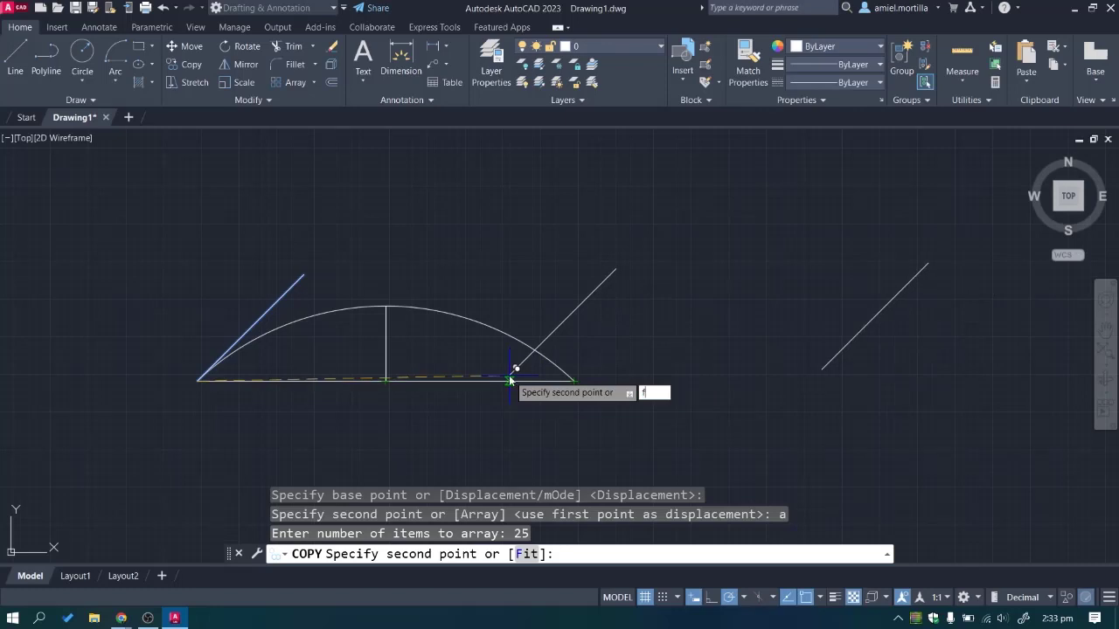
key("Return")
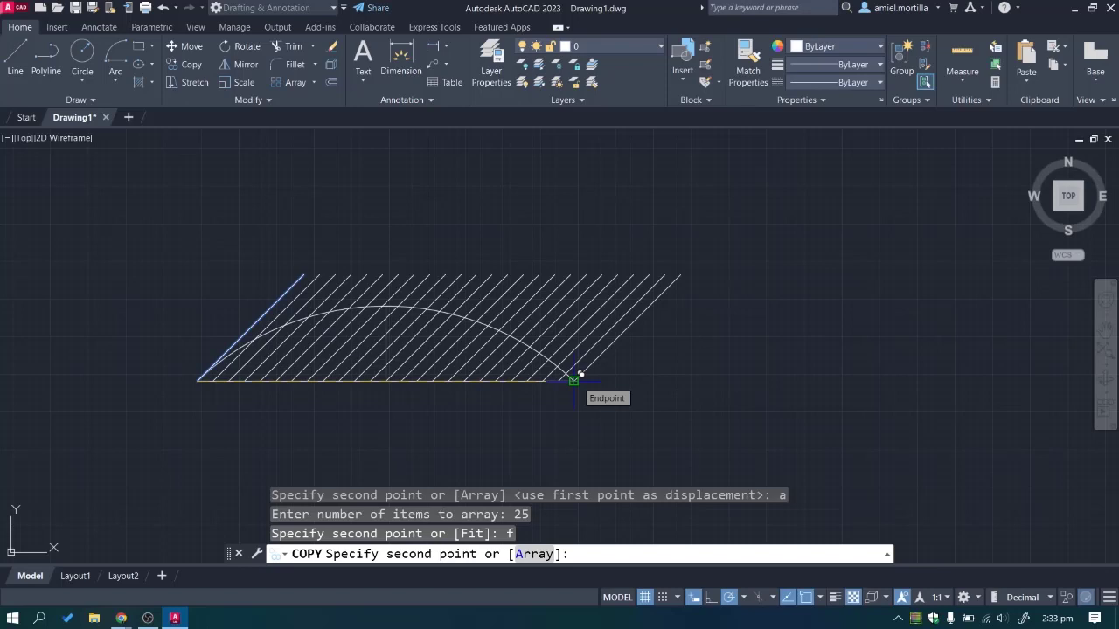
left_click(574, 380)
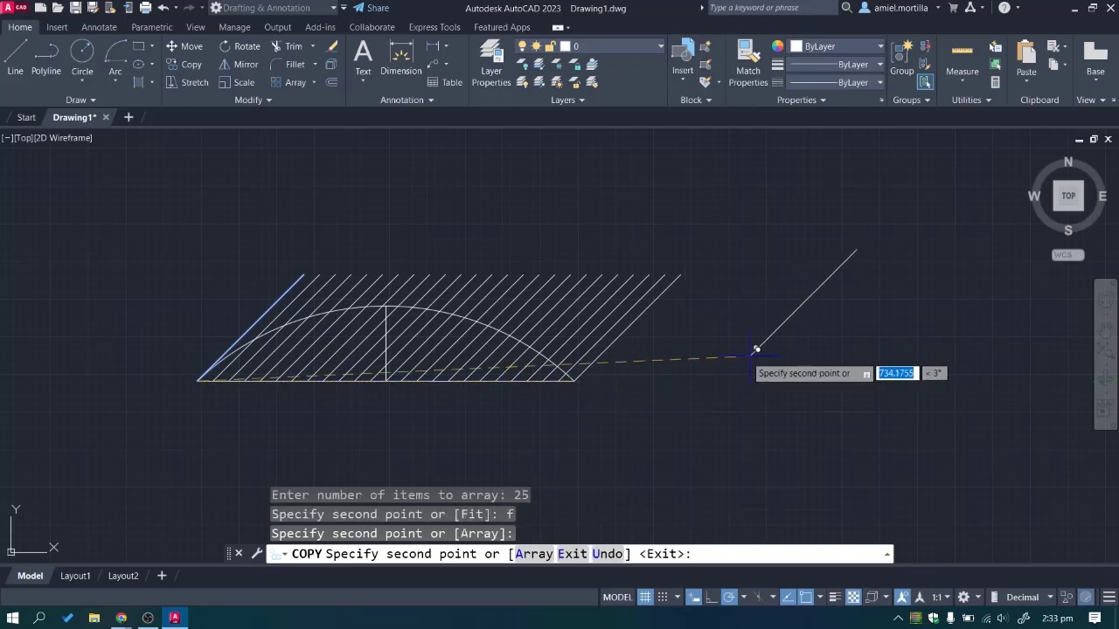
key("Return")
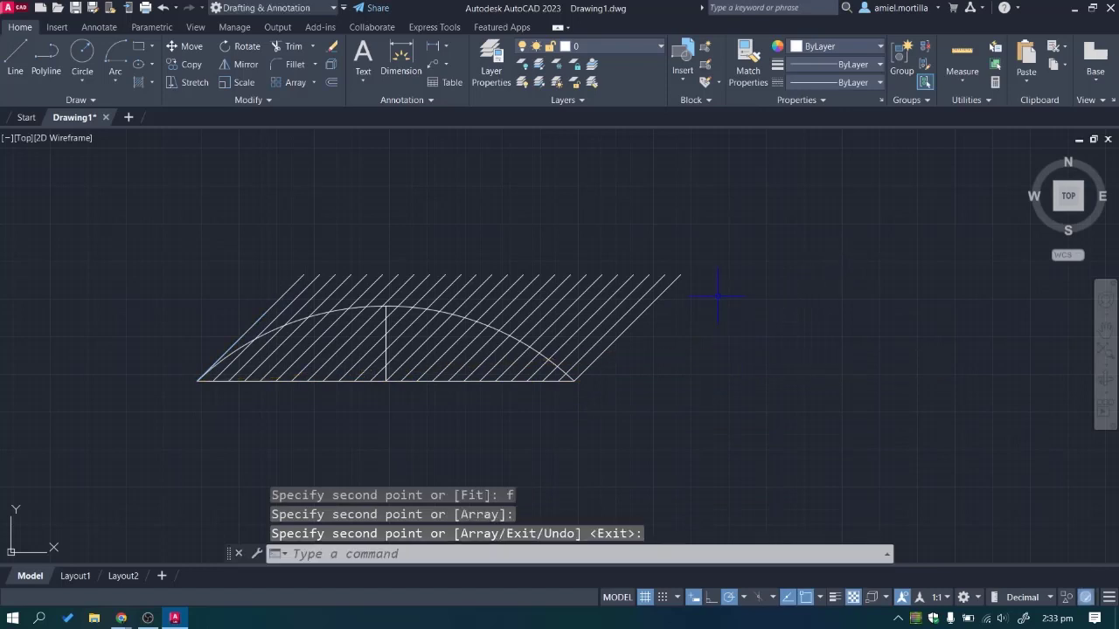
Trim off the parts of the arrayed diagonals that extend above the arc.
type("tr")
key("Return")
key("Return")
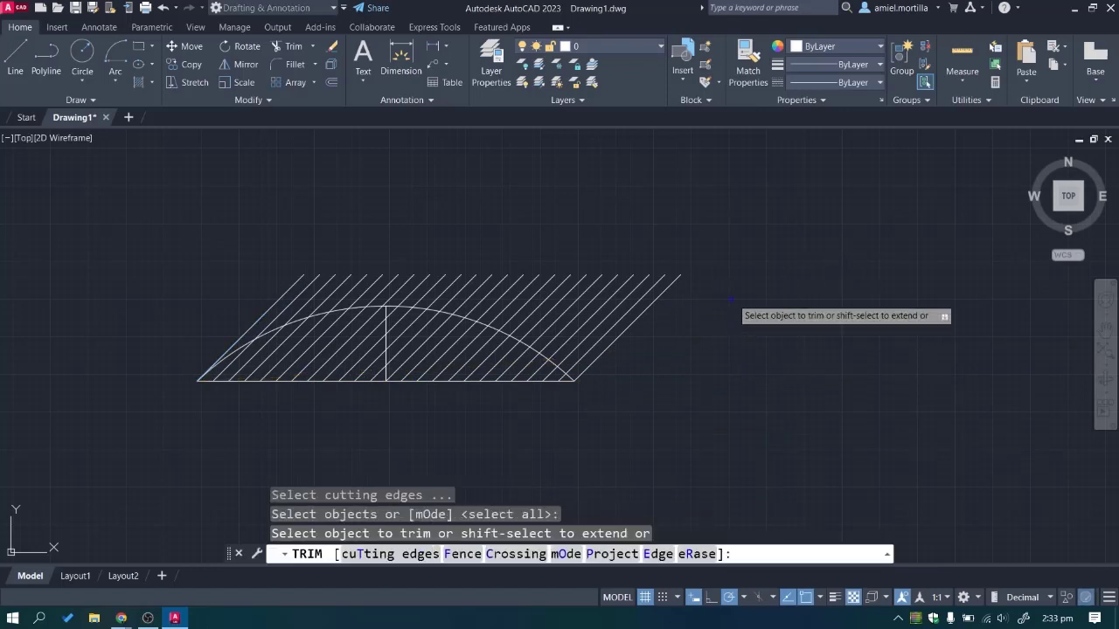
left_click(737, 294)
left_click(281, 237)
key("Escape")
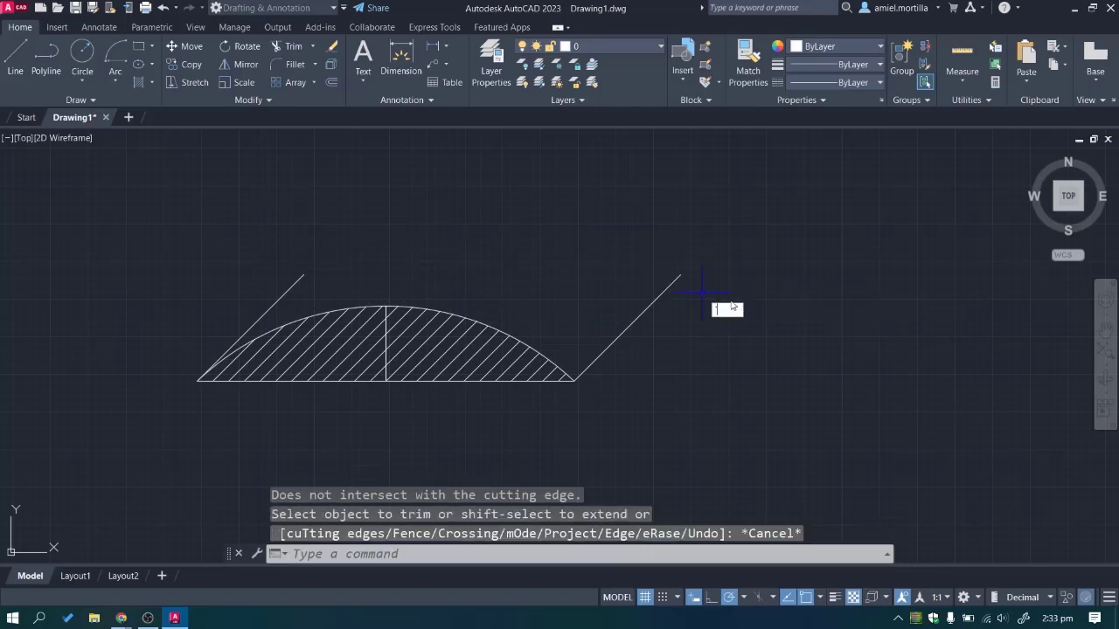
left_click(736, 299)
key("Escape")
key("Escape")
Delete the two untrimmed outer diagonals, the arc and the vertical centre line.
left_click(740, 280)
left_click(631, 264)
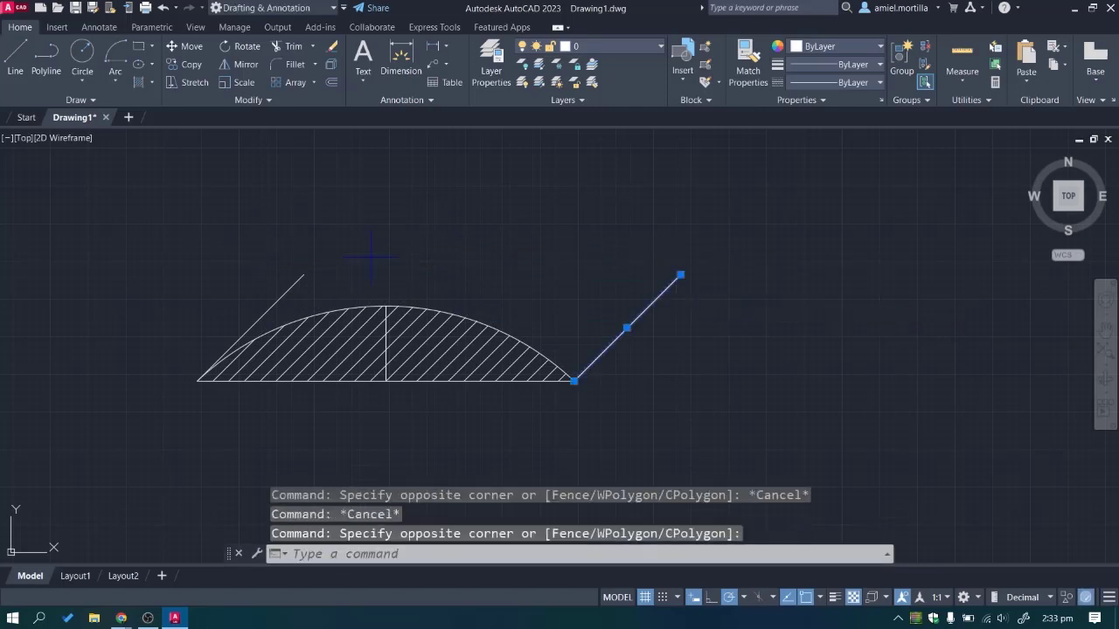
left_click(288, 259)
left_click(274, 280)
left_click(288, 290)
scroll(313, 290, "up", 3)
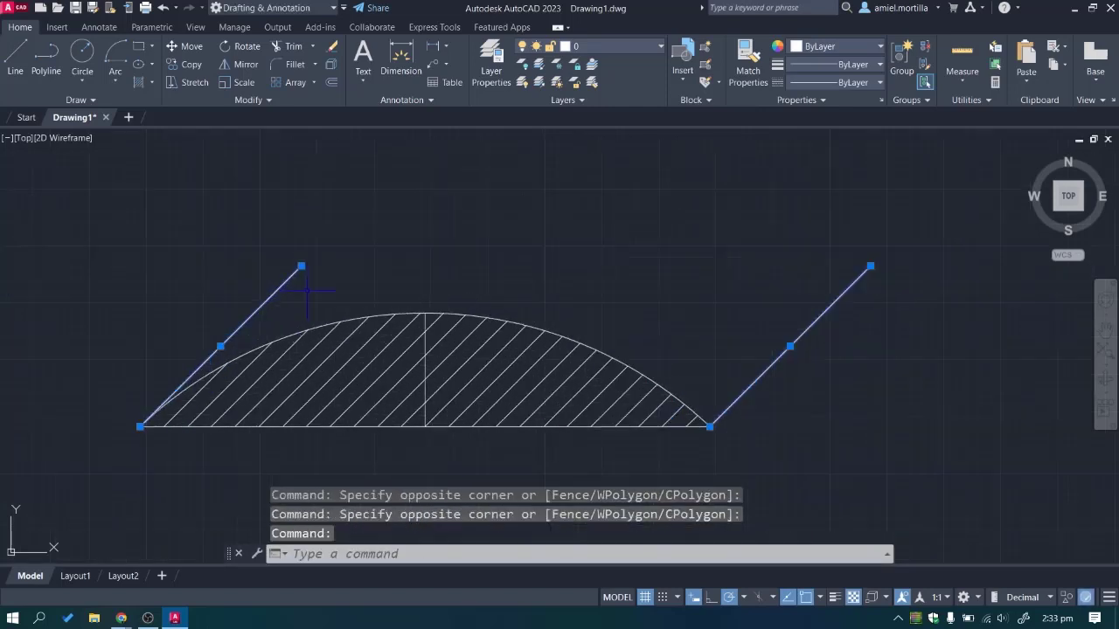
left_click(350, 321)
left_click(441, 330)
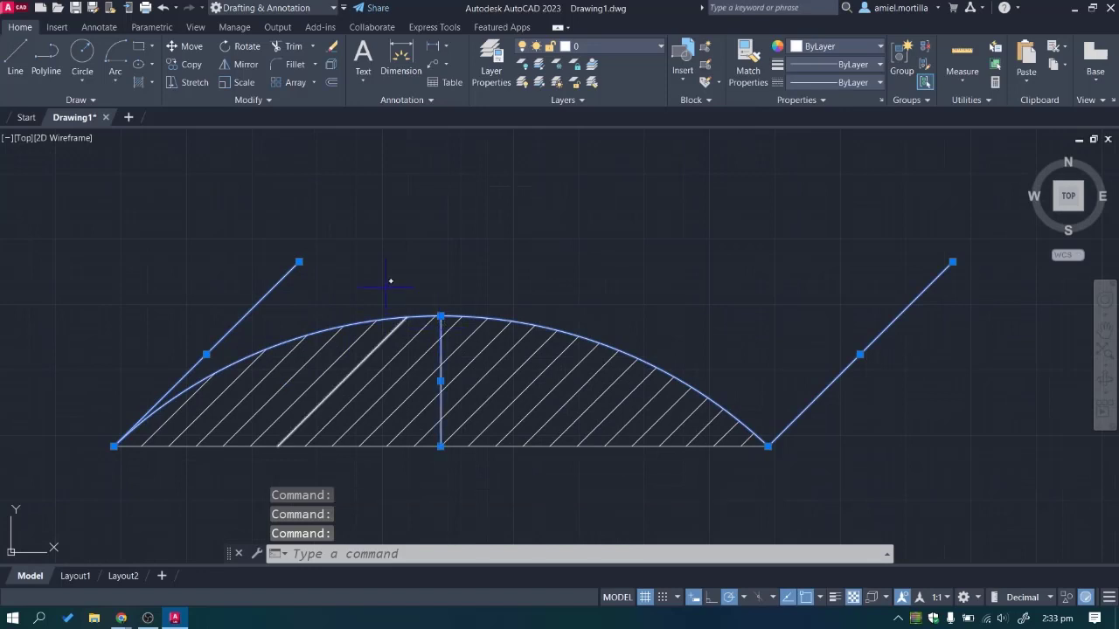
key("Delete")
Mirror all the trimmed diagonals across the horizontal line, keeping the source objects.
scroll(383, 301, "down", 2)
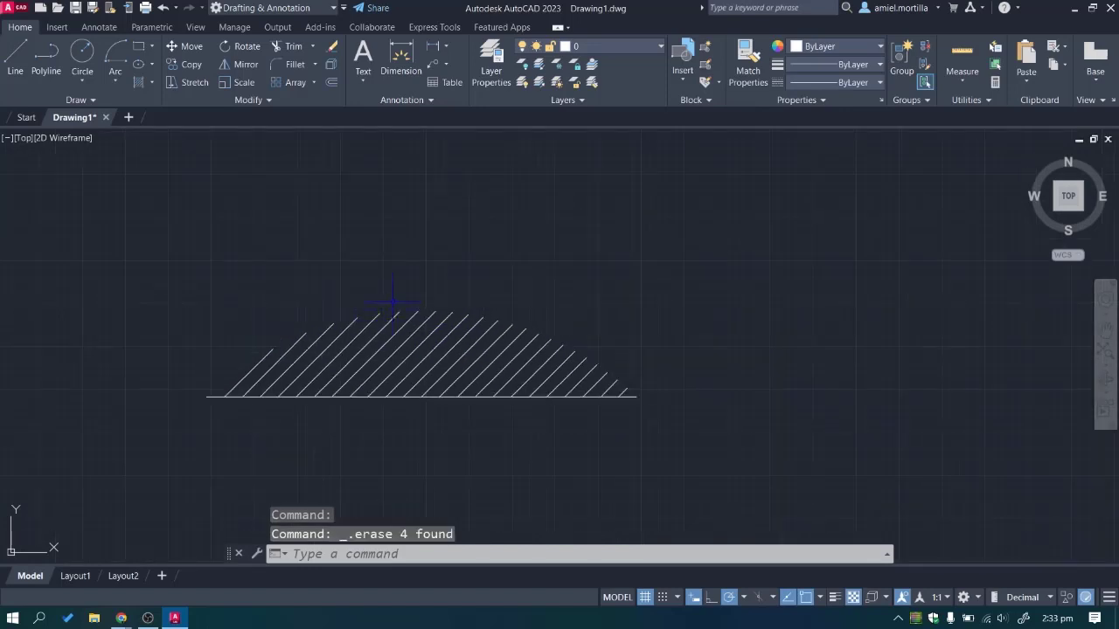
scroll(411, 325, "down", 2)
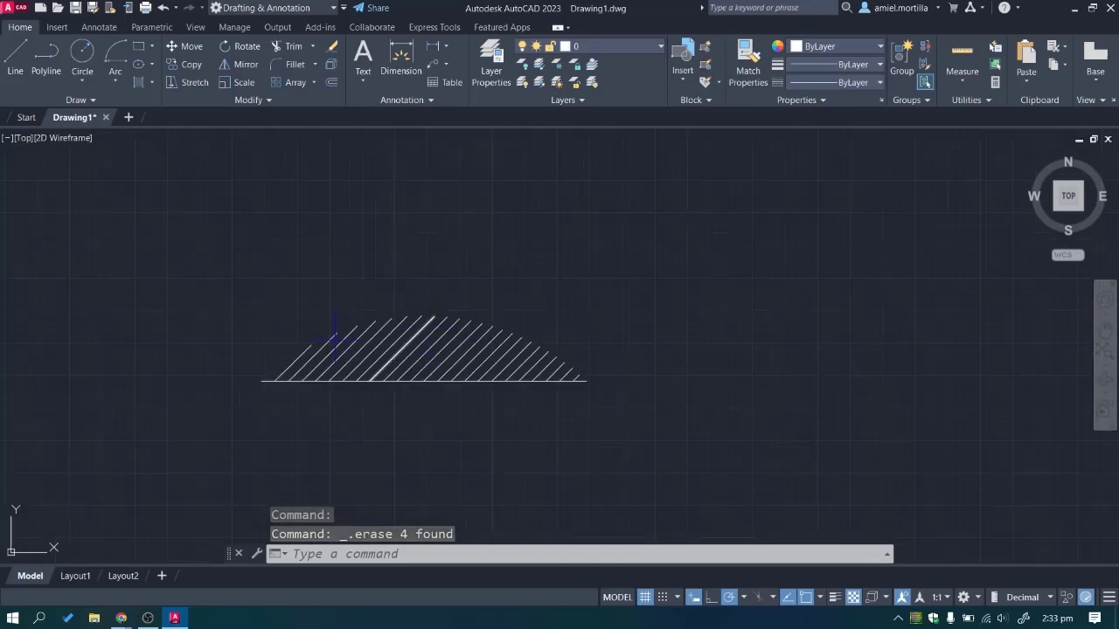
left_click(270, 310)
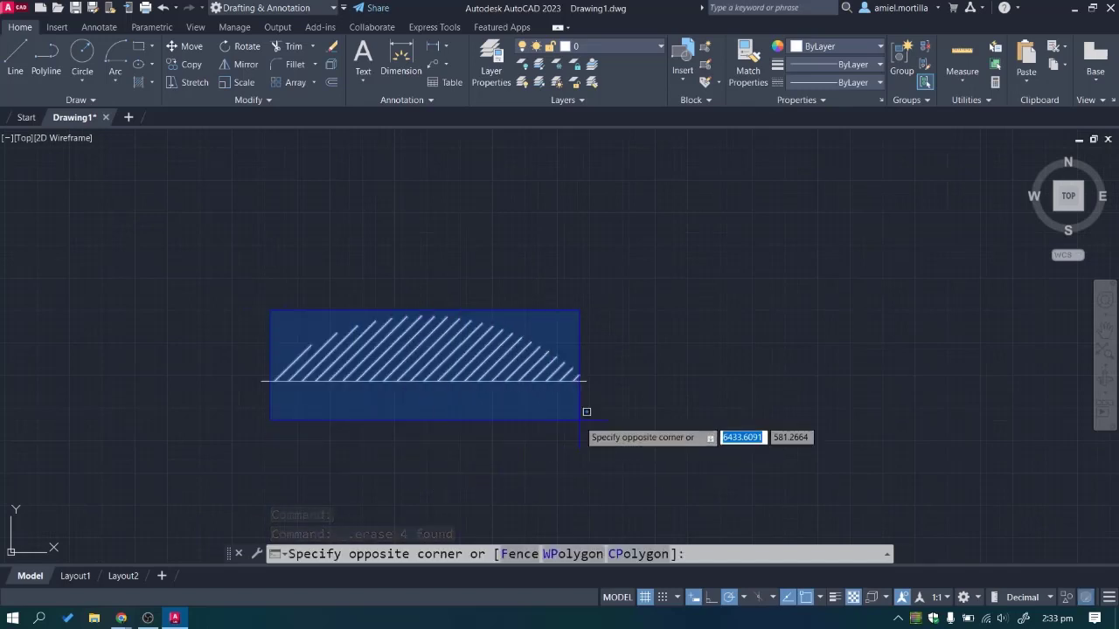
left_click(579, 421)
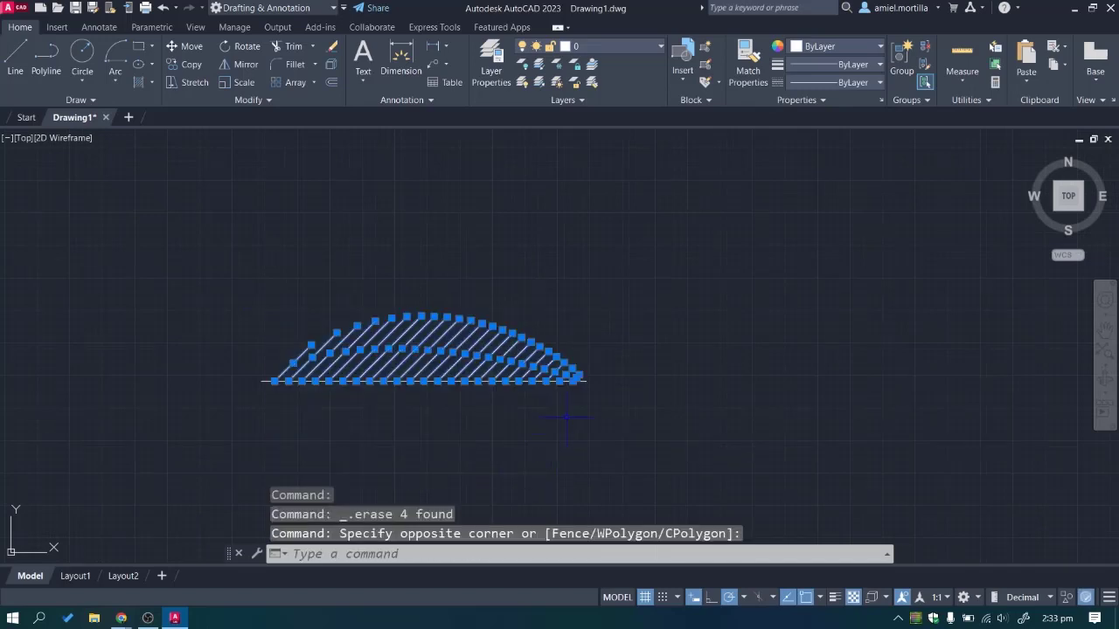
type("mirror line:")
scroll(580, 398, "up", 1)
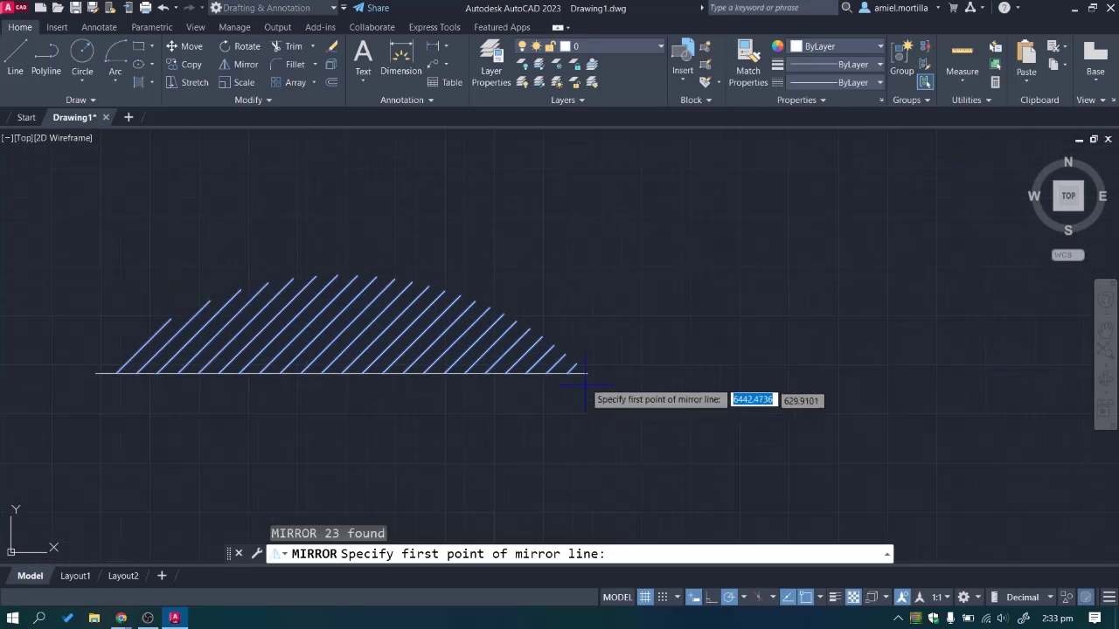
left_click(587, 374)
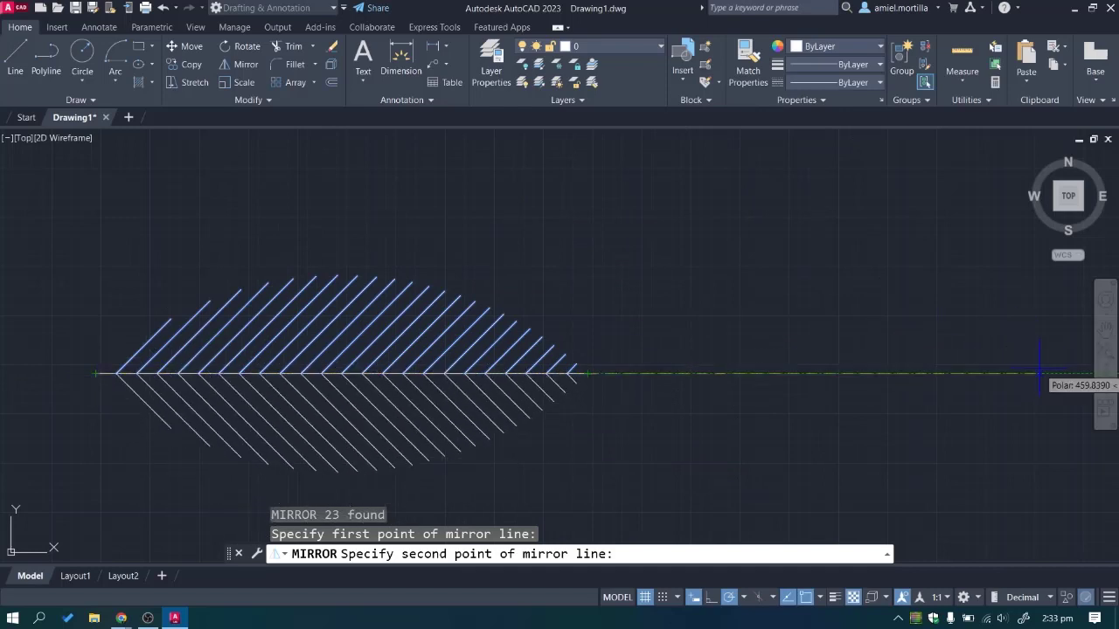
left_click(970, 373)
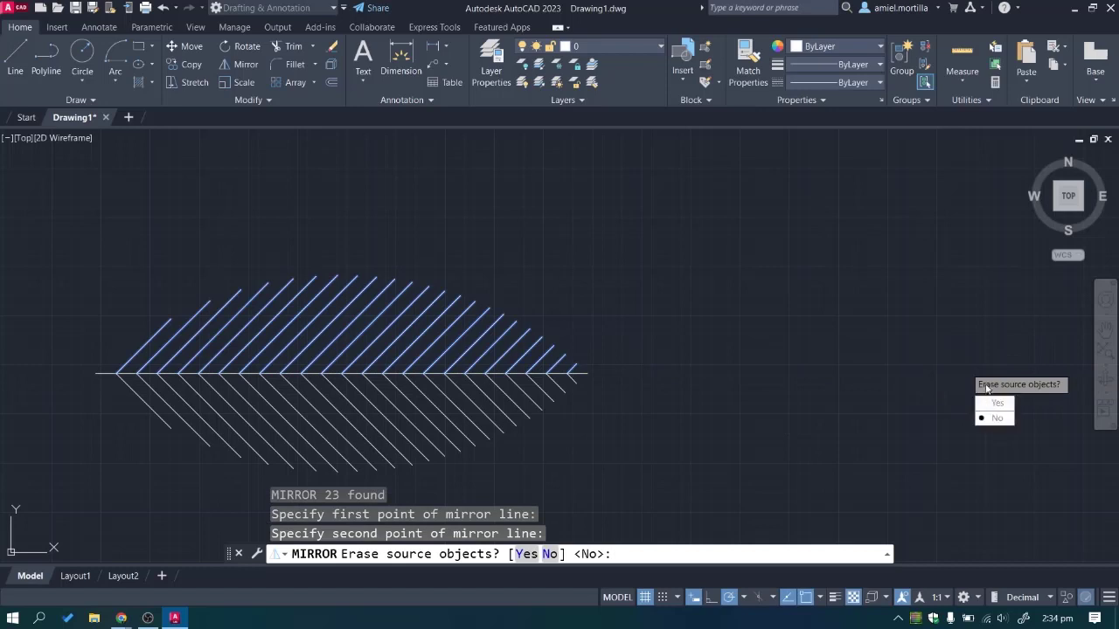
left_click(995, 418)
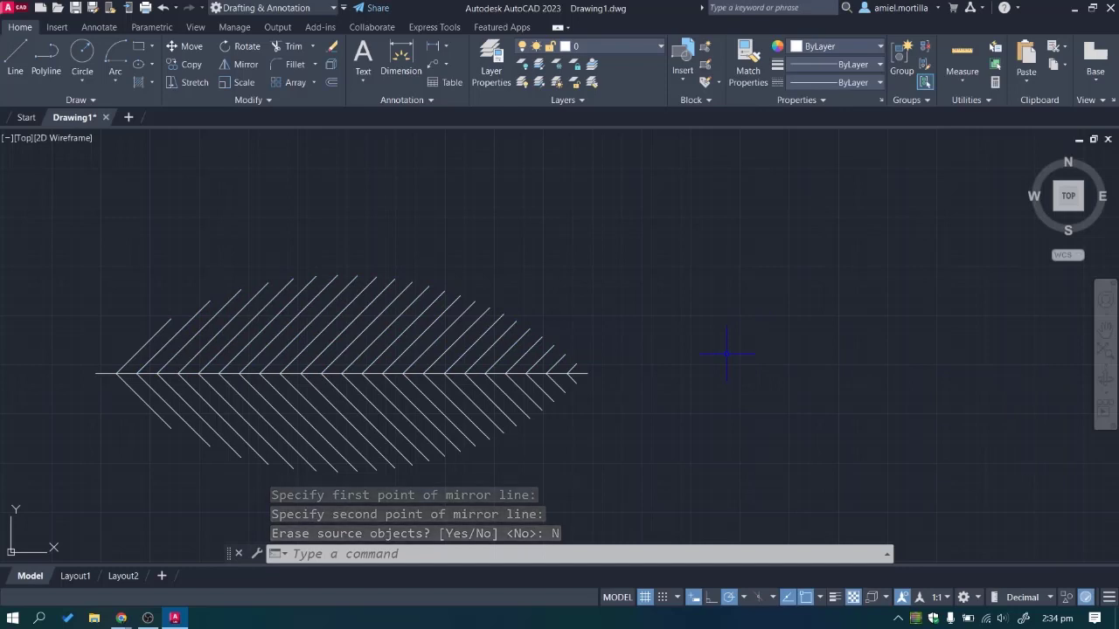
Move the complete leaf shape horizontally to the right, away from the door symbol.
scroll(618, 327, "down", 2)
middle_click_drag(618, 328, 682, 316)
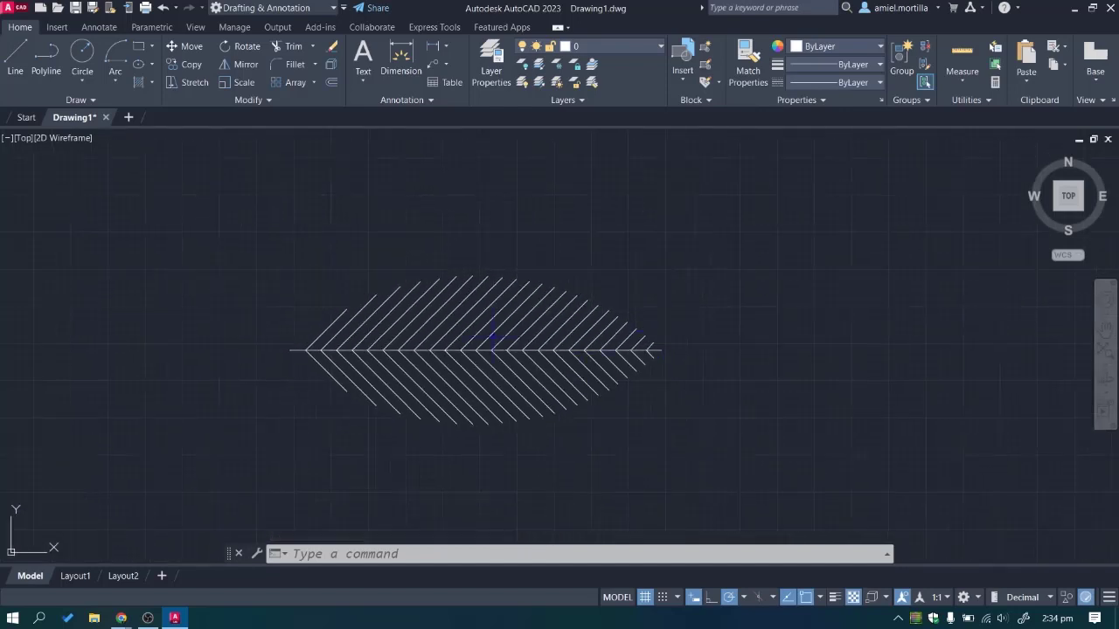
left_click(248, 250)
left_click(690, 457)
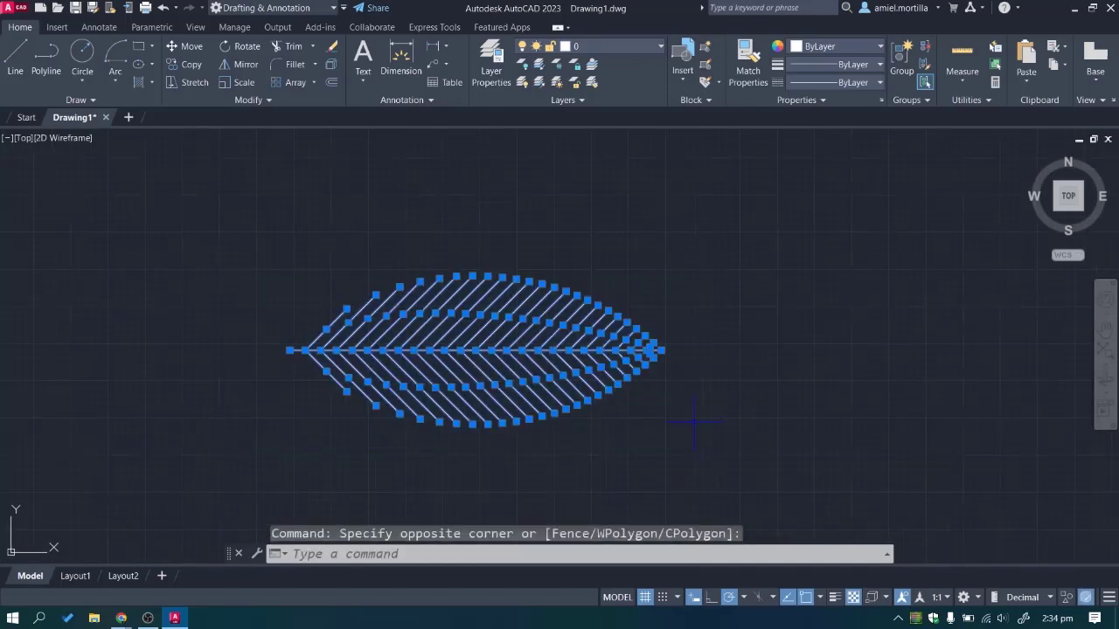
type("m")
key("Return")
left_click(548, 461)
left_click(756, 459)
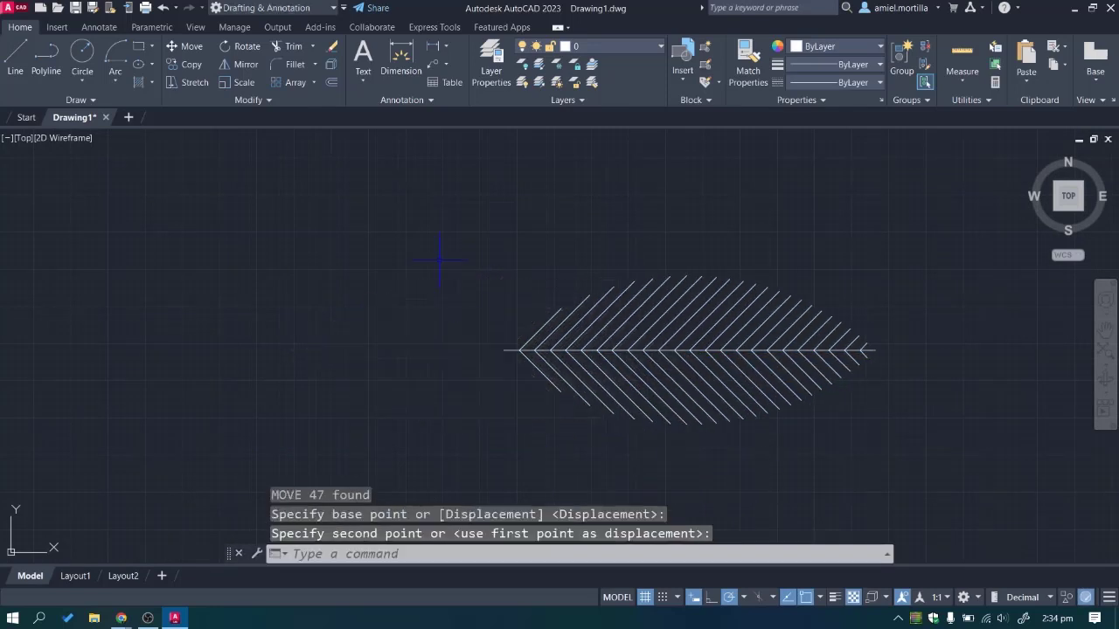
Create a polar array of the complete leaf, centred on the left end of its horizontal midline.
left_click(421, 235)
left_click(874, 452)
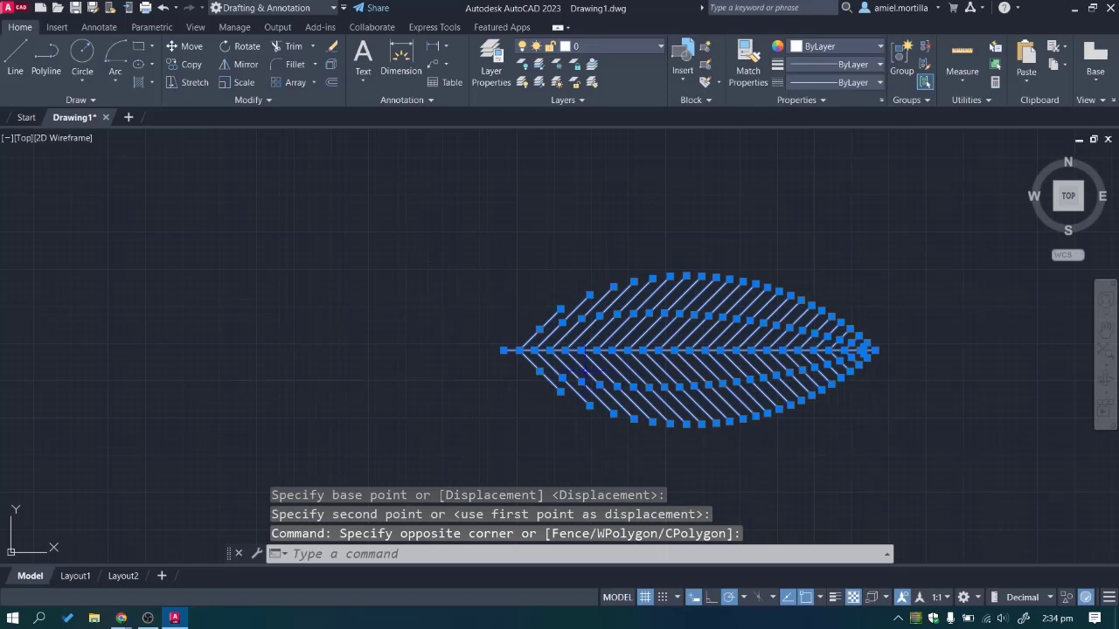
scroll(489, 315, "down", 2)
type("ar")
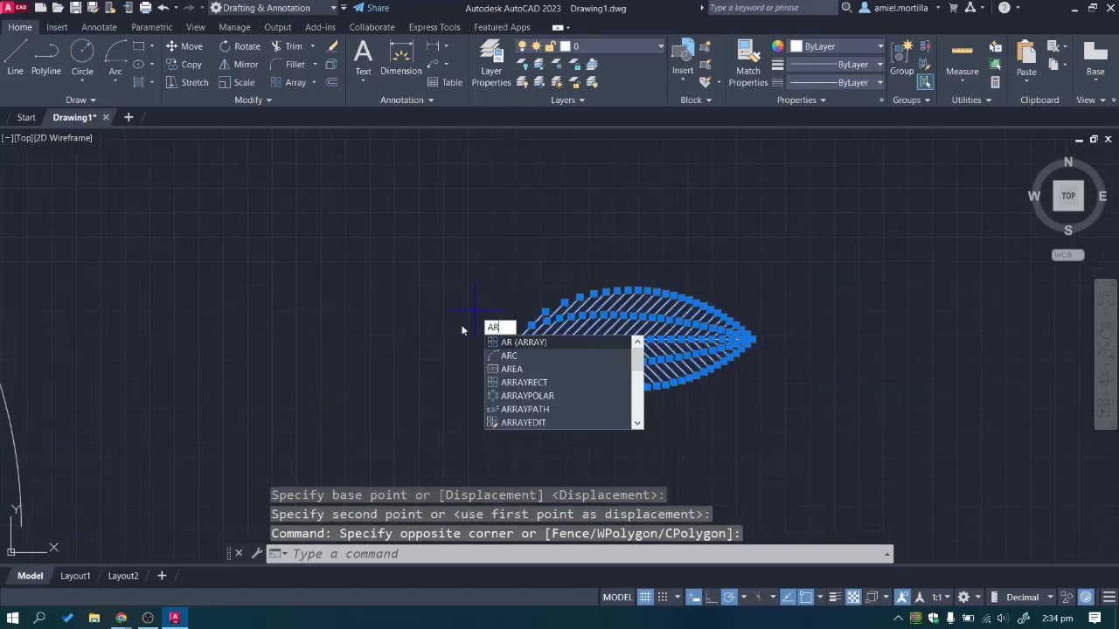
key("Return")
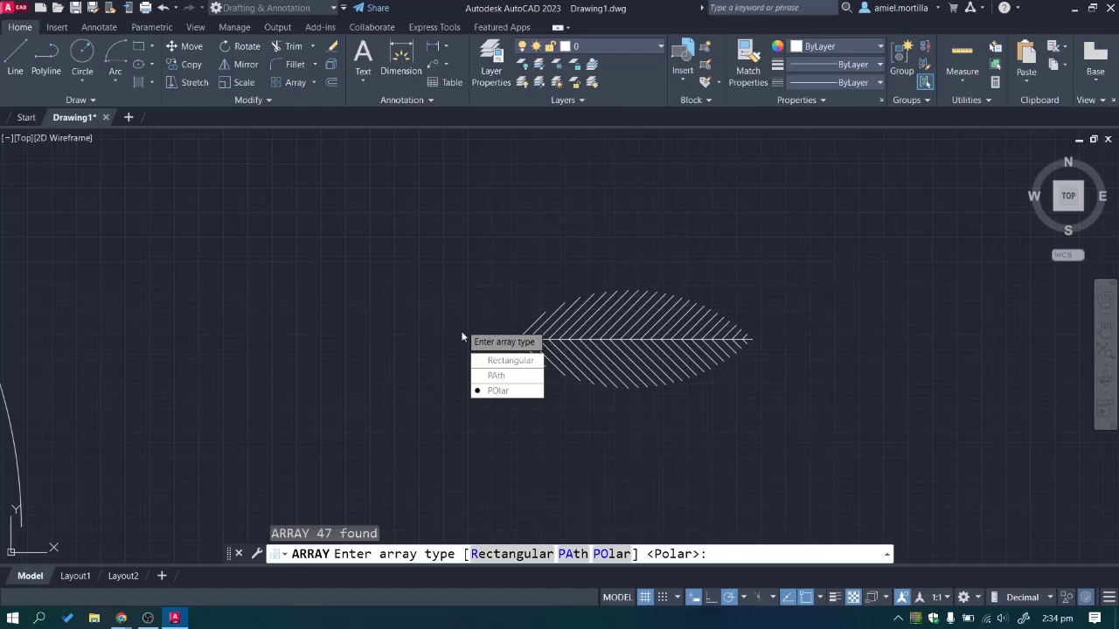
left_click(489, 391)
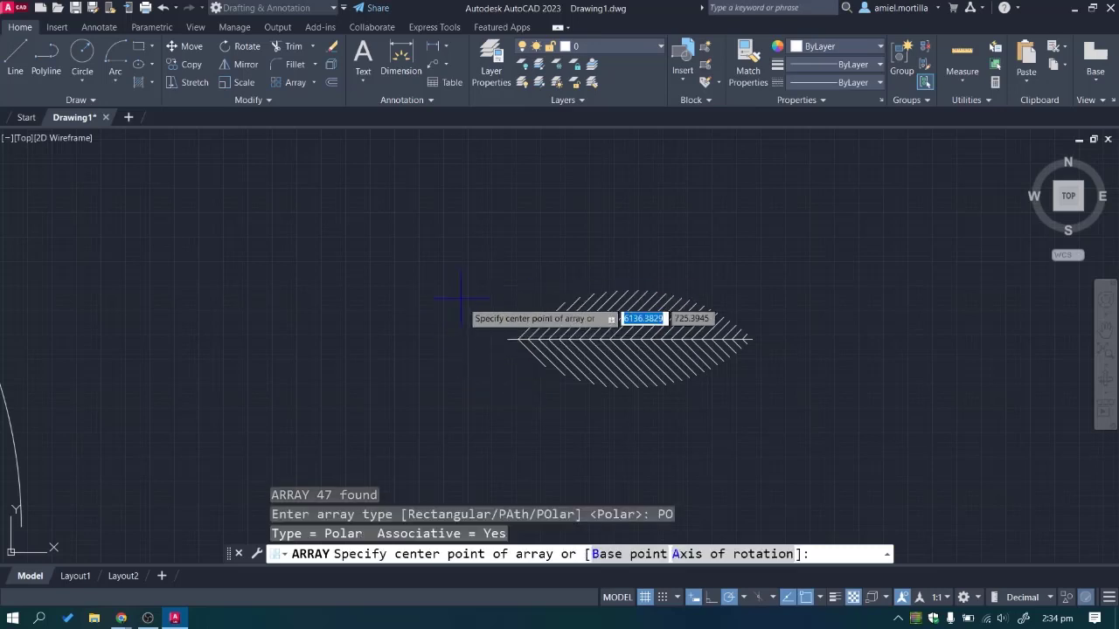
scroll(507, 338, "up", 1)
scroll(507, 338, "up", 1)
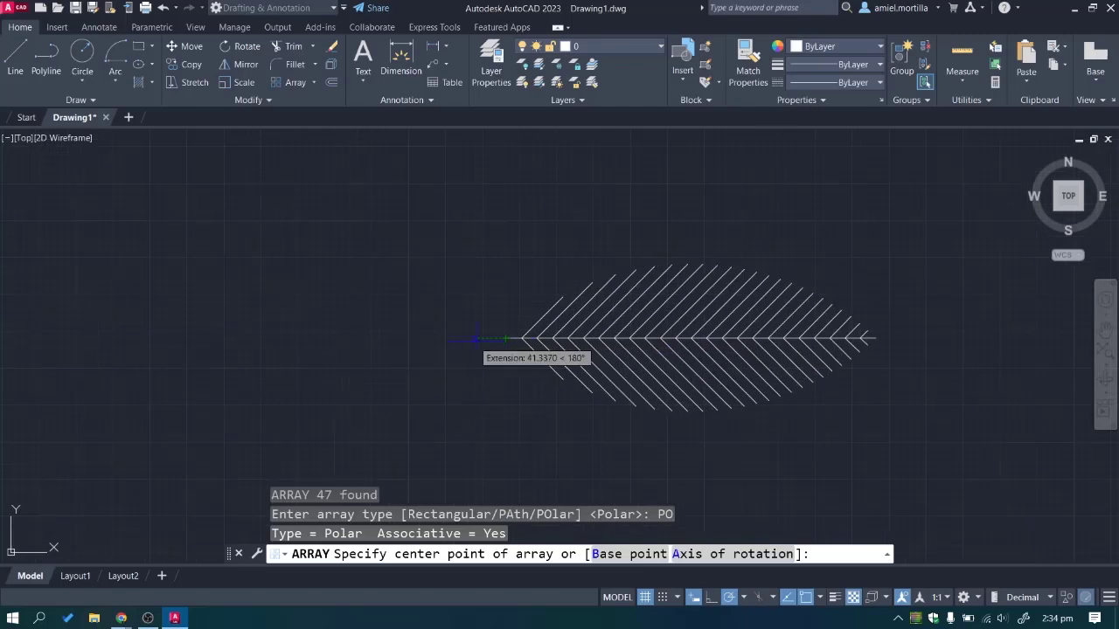
left_click(506, 339)
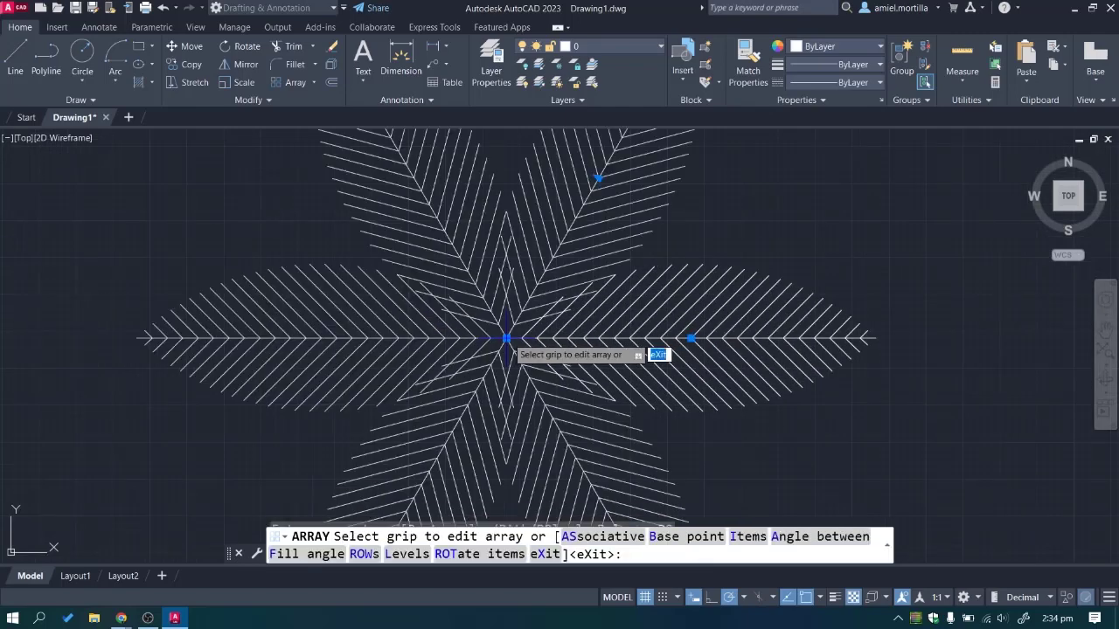
scroll(522, 360, "down", 2)
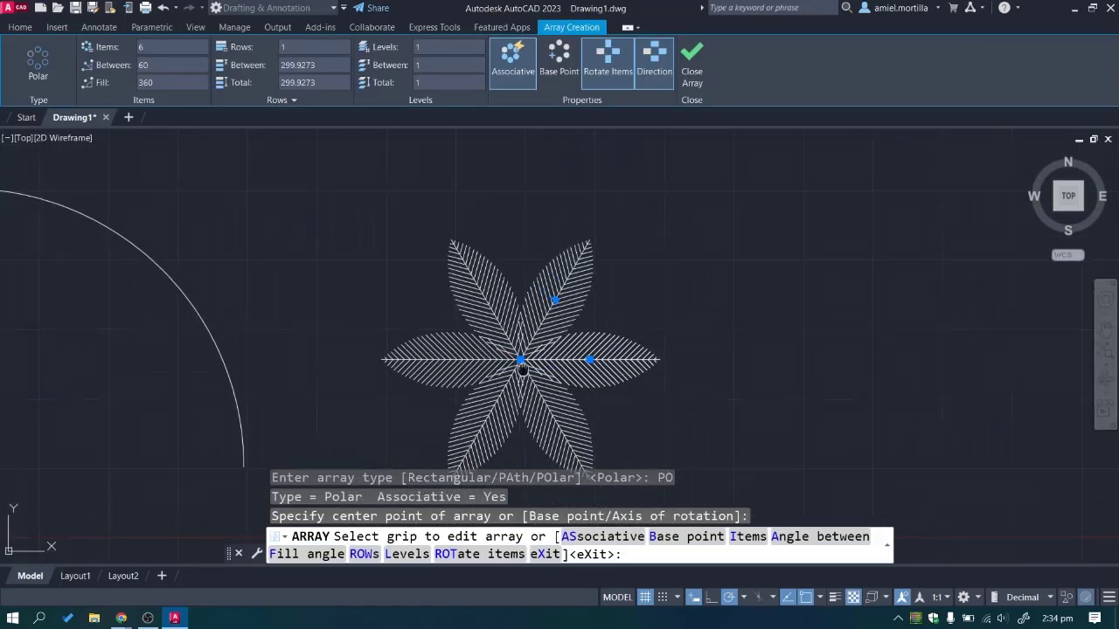
middle_click_drag(523, 360, 567, 322)
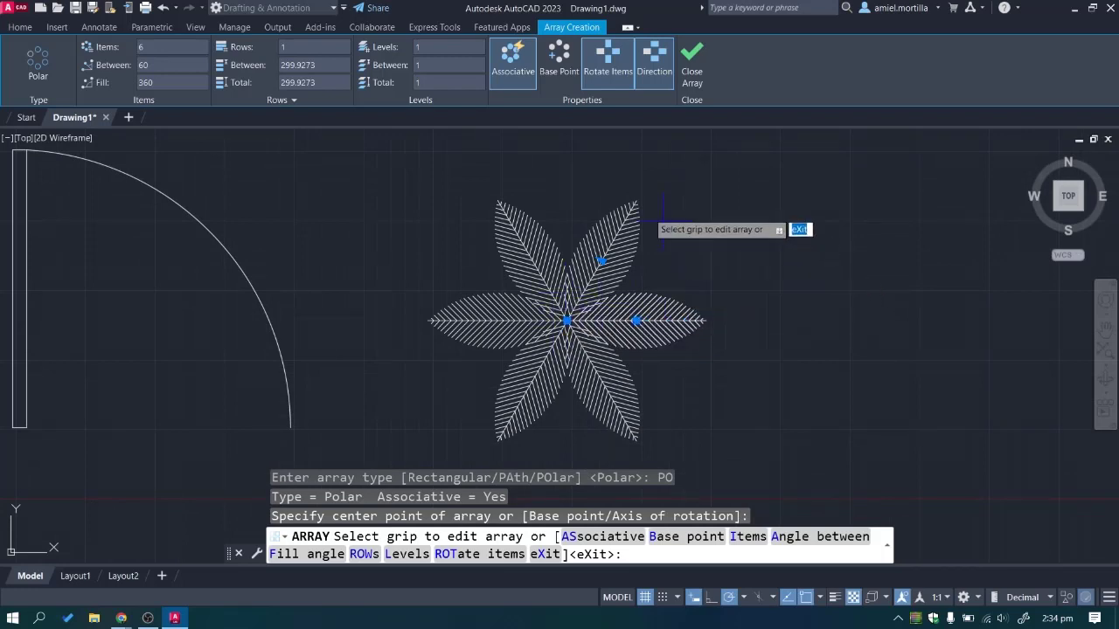
Try item counts of 8 and 9 on the polar leaf array, and set the count back to 6.
left_click(180, 46)
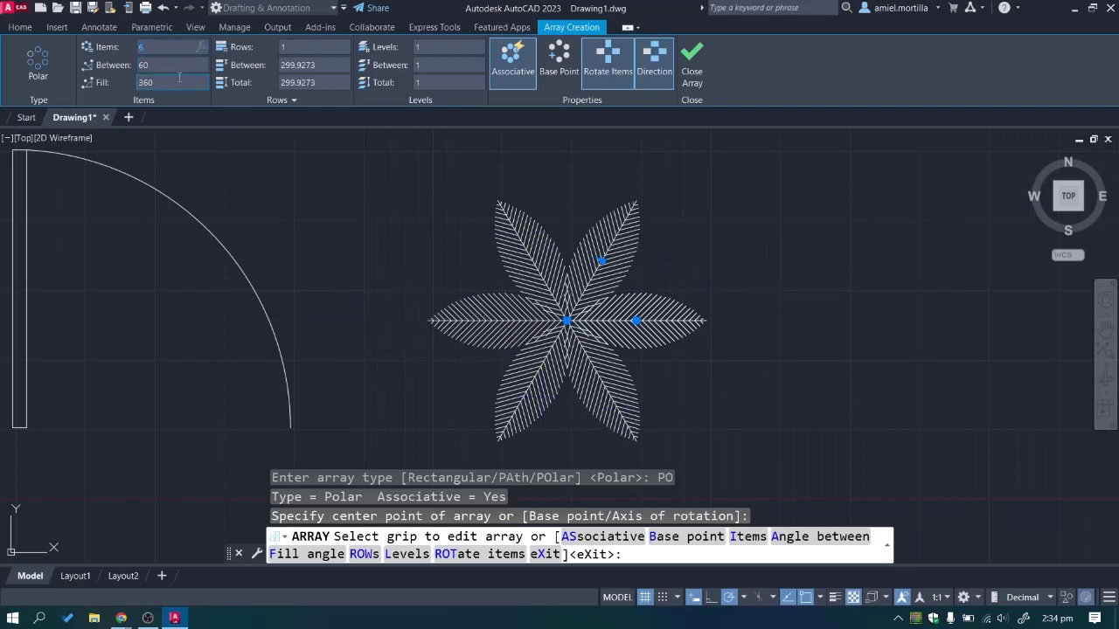
type("8")
left_click(193, 71)
key("Return")
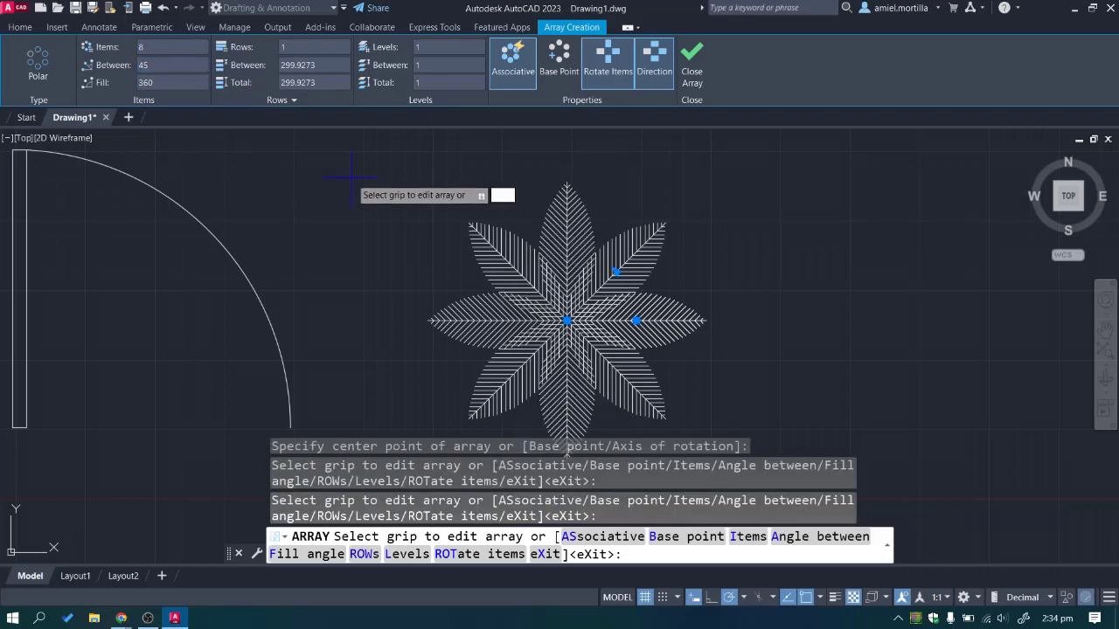
left_click(175, 46)
type("9")
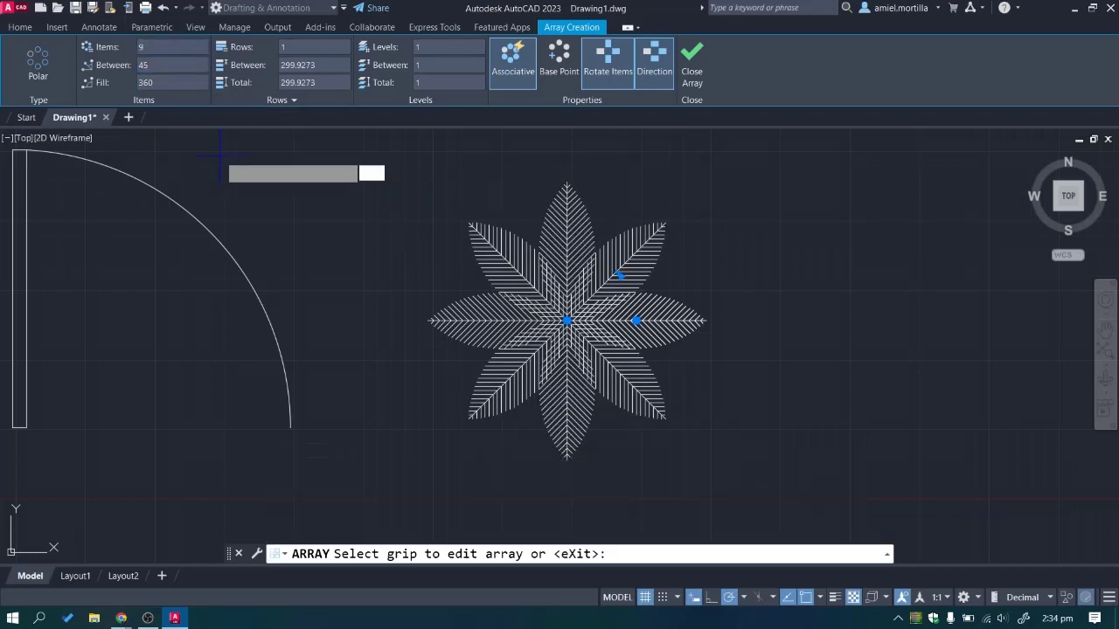
key("Return")
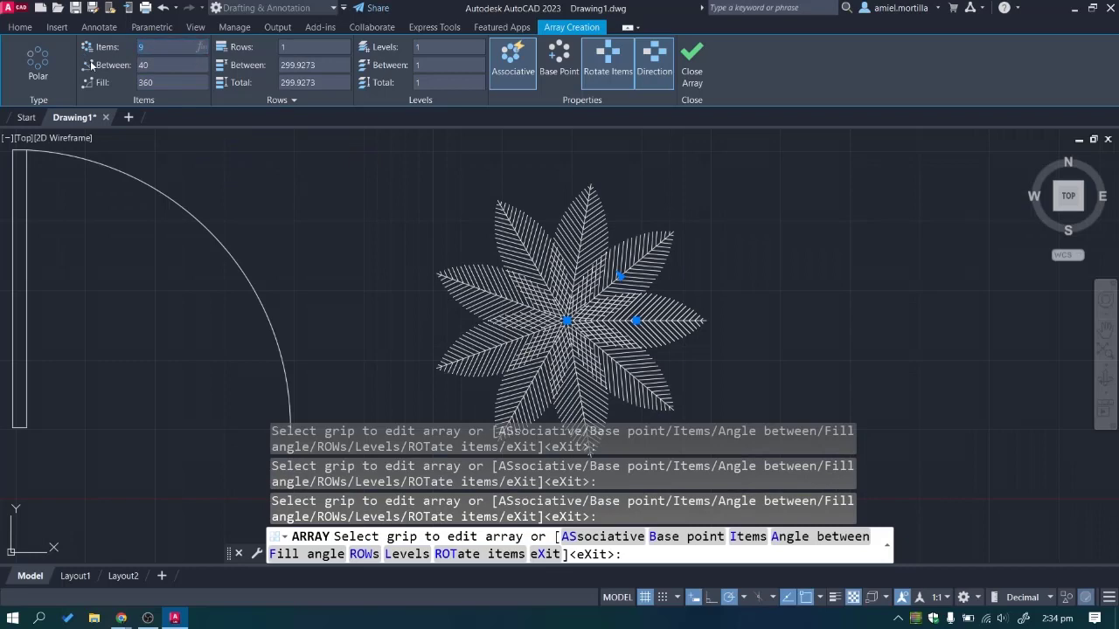
type("6")
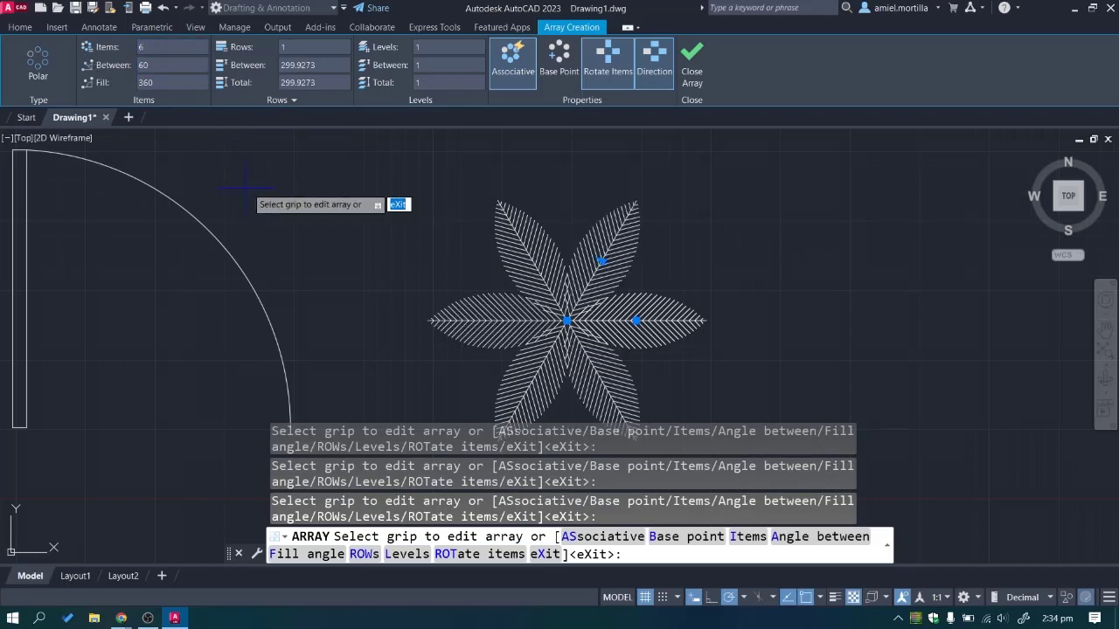
Try a 180-degree fill angle on the polar leaf array, and set it back to 360 degrees.
middle_click_drag(358, 214, 310, 149)
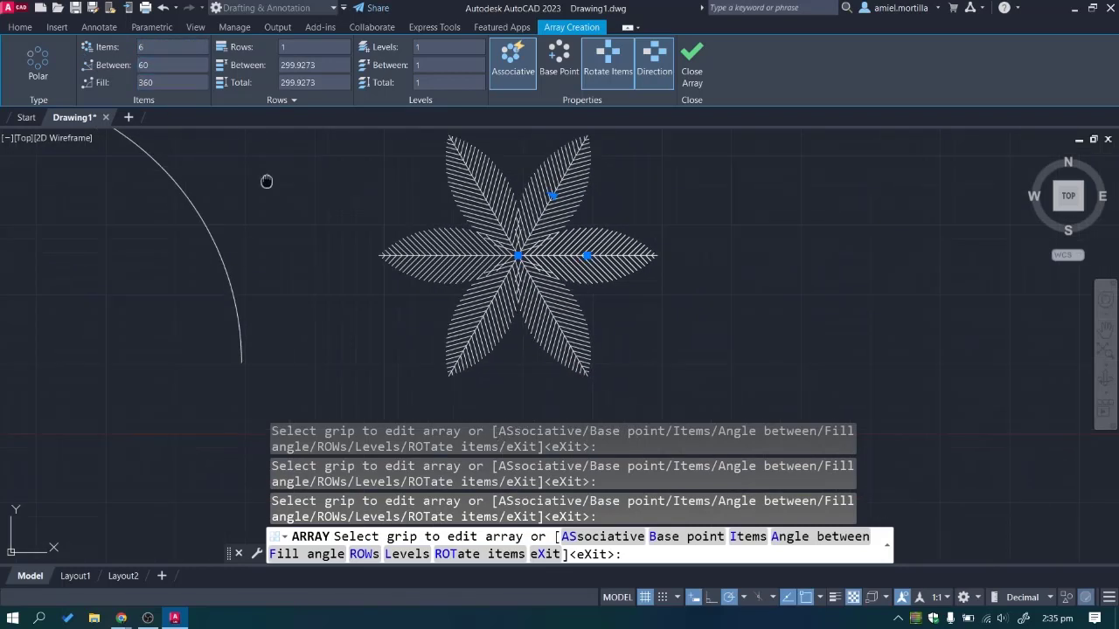
middle_click_drag(267, 180, 258, 188)
left_click(154, 83)
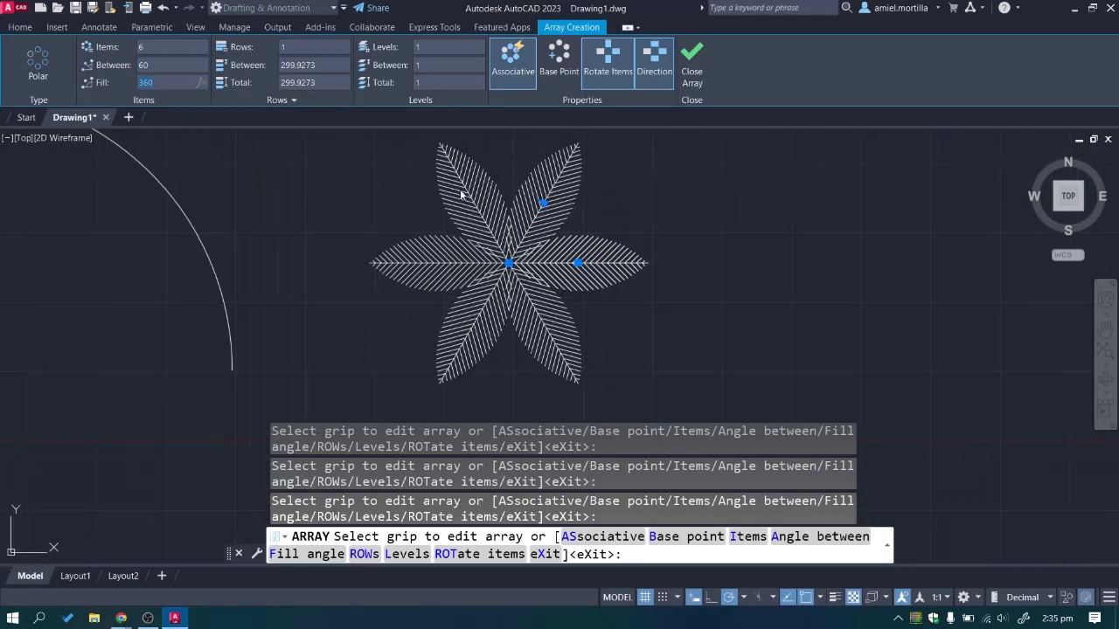
type("180")
key("Return")
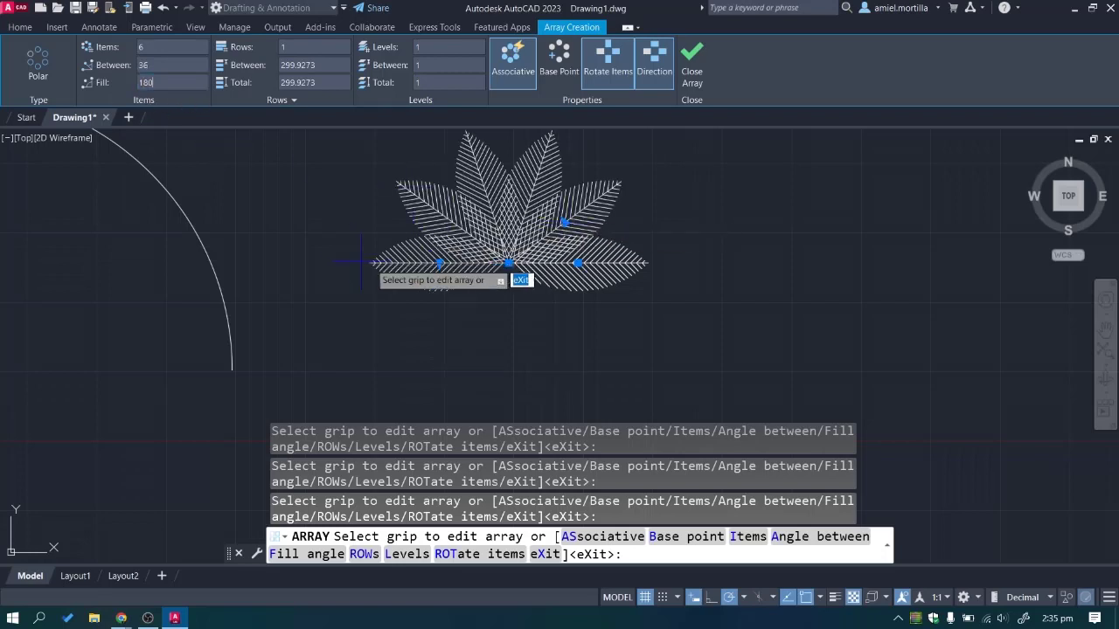
left_click(168, 82)
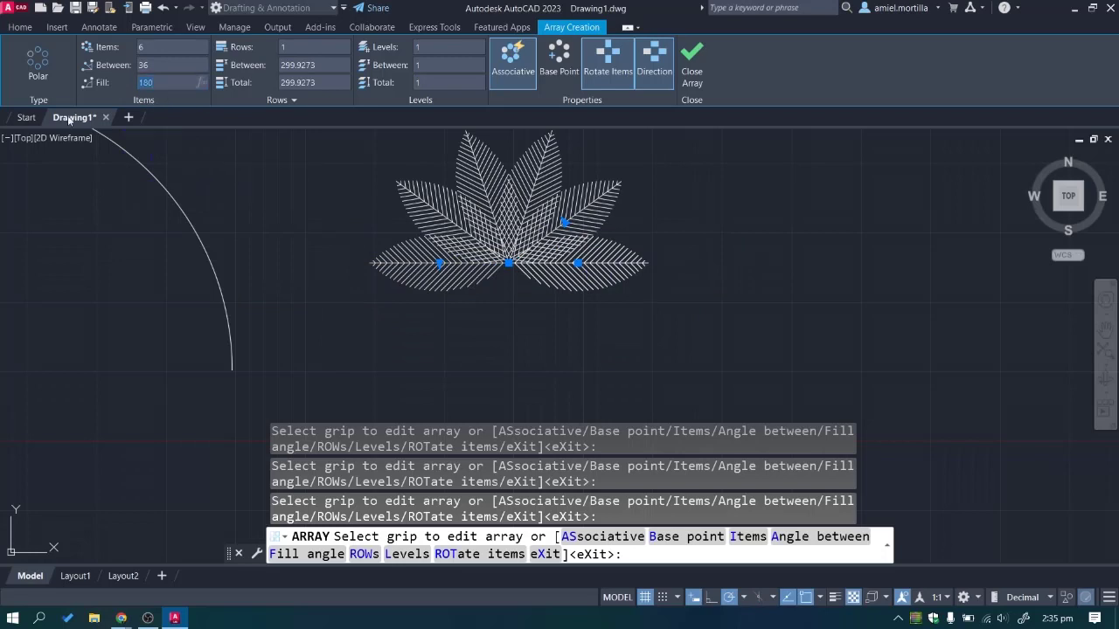
type("36")
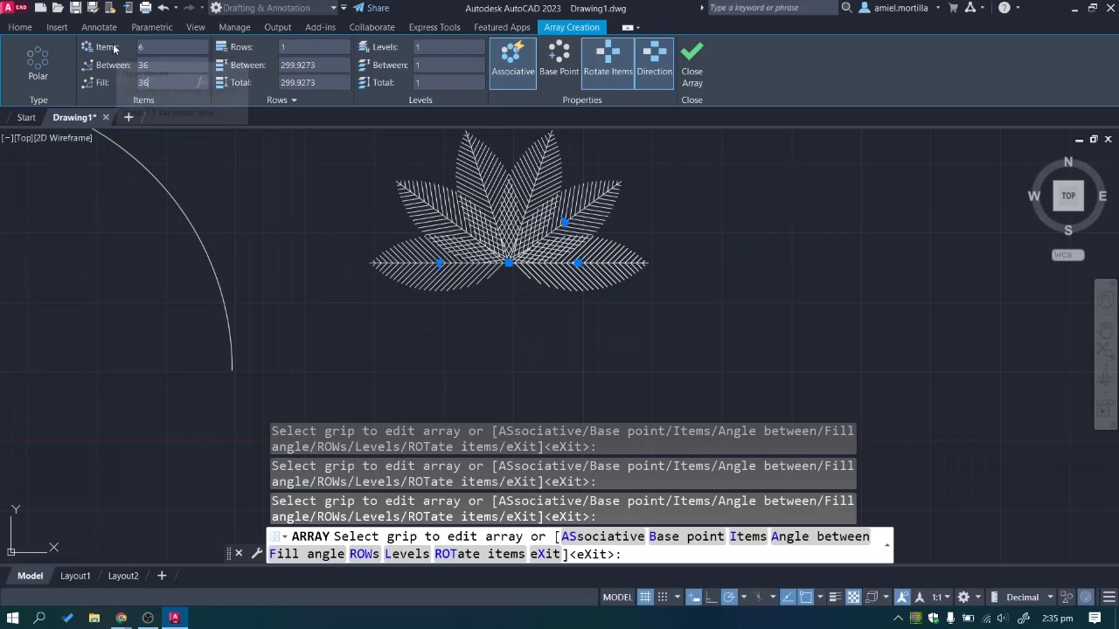
type("0")
key("Return")
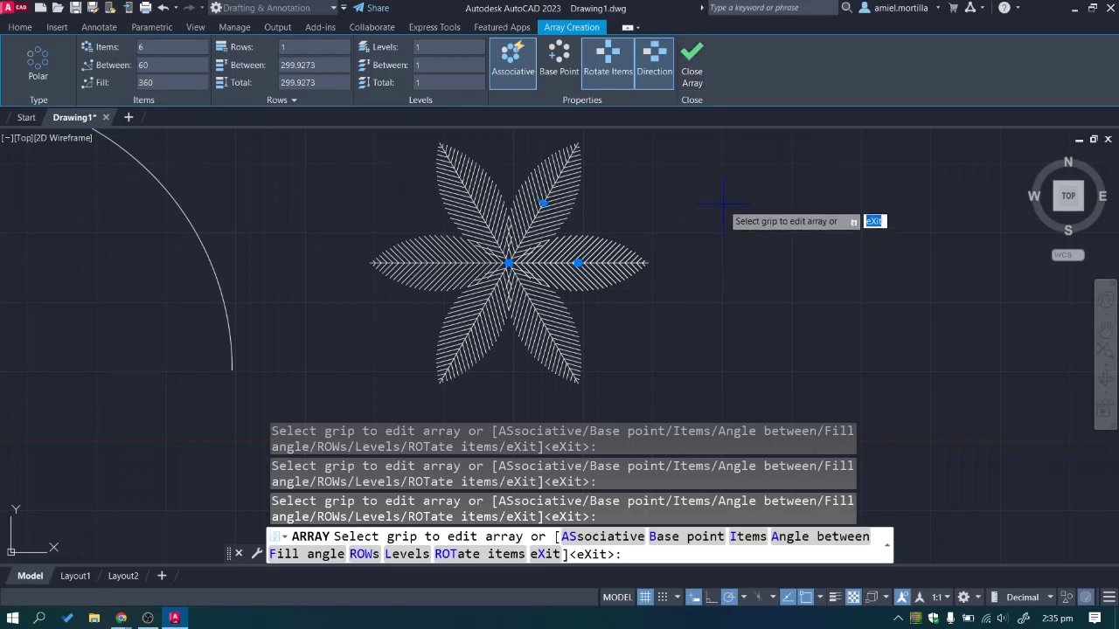
Finish the polar leaf array with 6 items over a 360-degree fill.
key("Return")
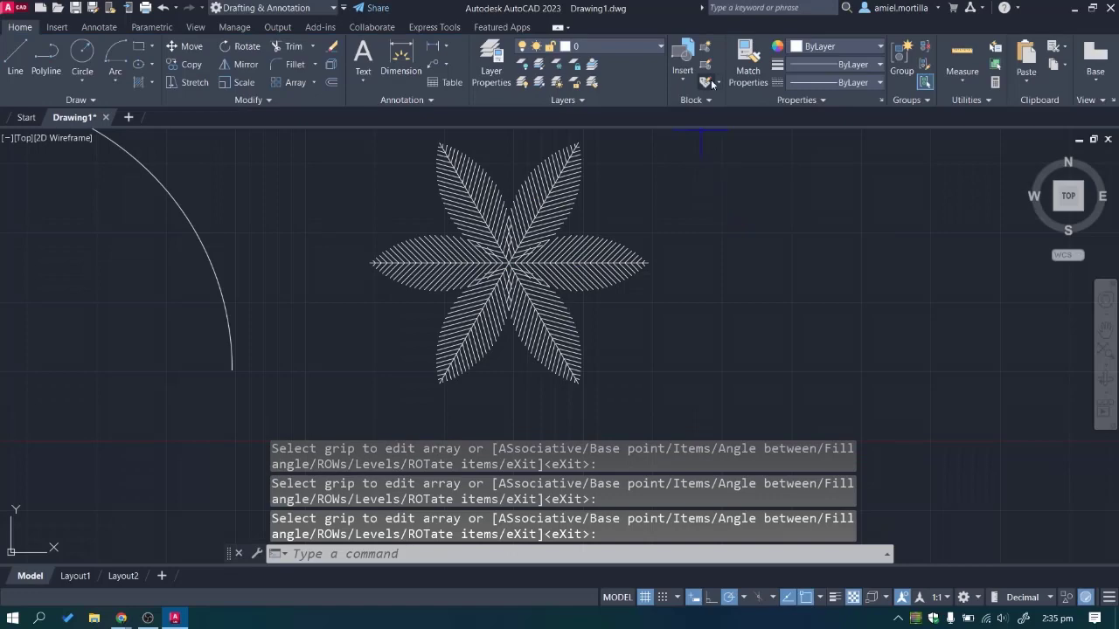
scroll(690, 229, "down", 3)
middle_click_drag(694, 210, 569, 206)
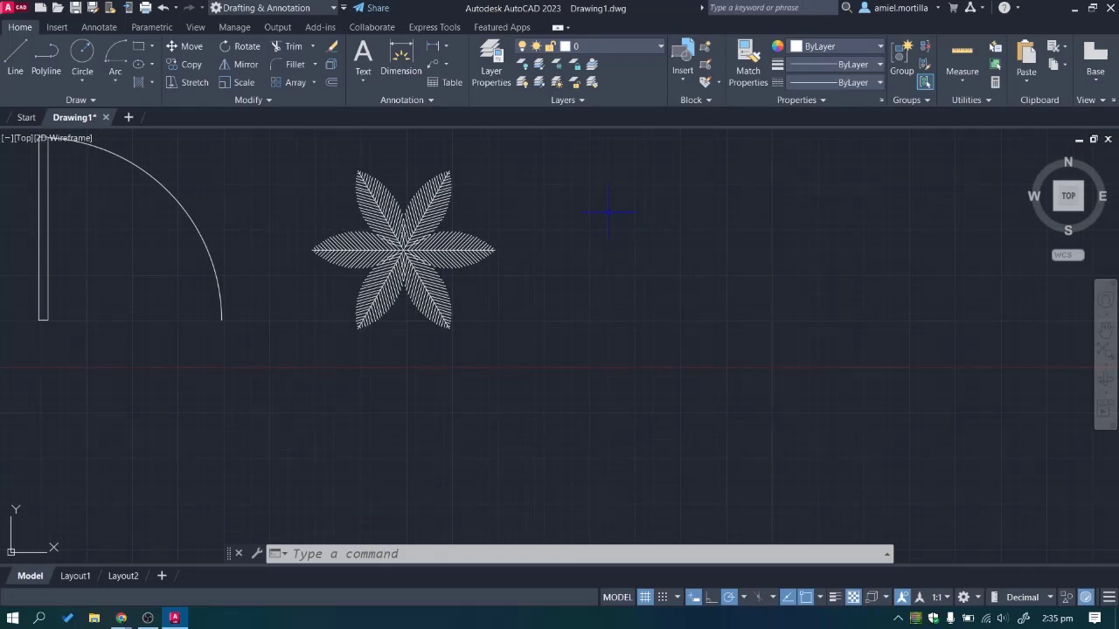
scroll(609, 211, "down", 1)
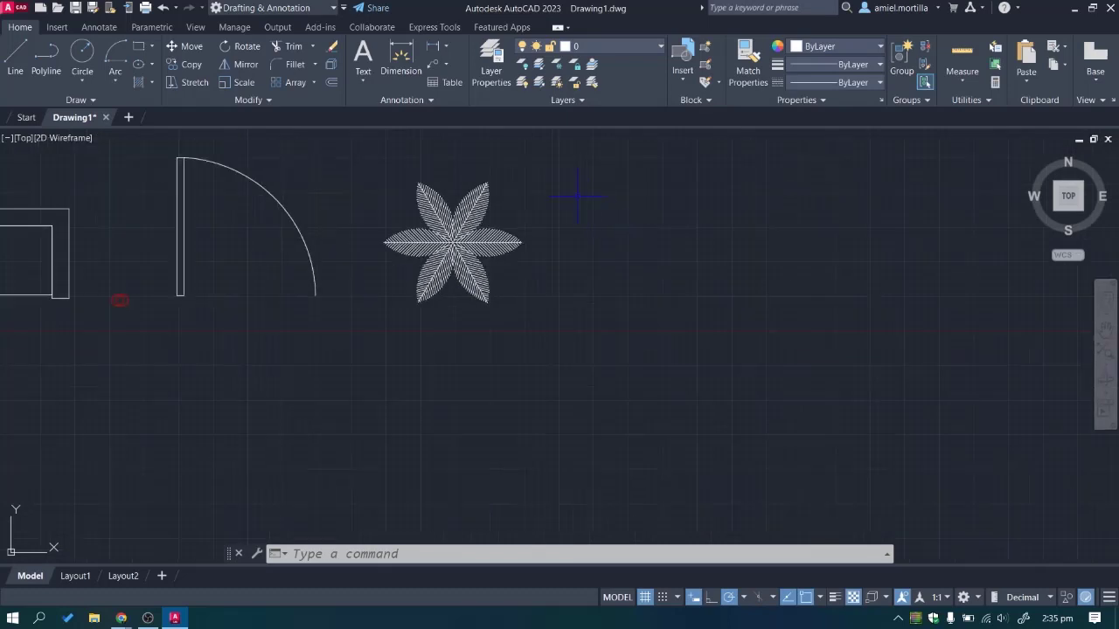
scroll(577, 197, "down", 1)
mouse_move(577, 196)
middle_mouse_down()
mouse_move(682, 214)
mouse_move(619, 236)
middle_mouse_up()
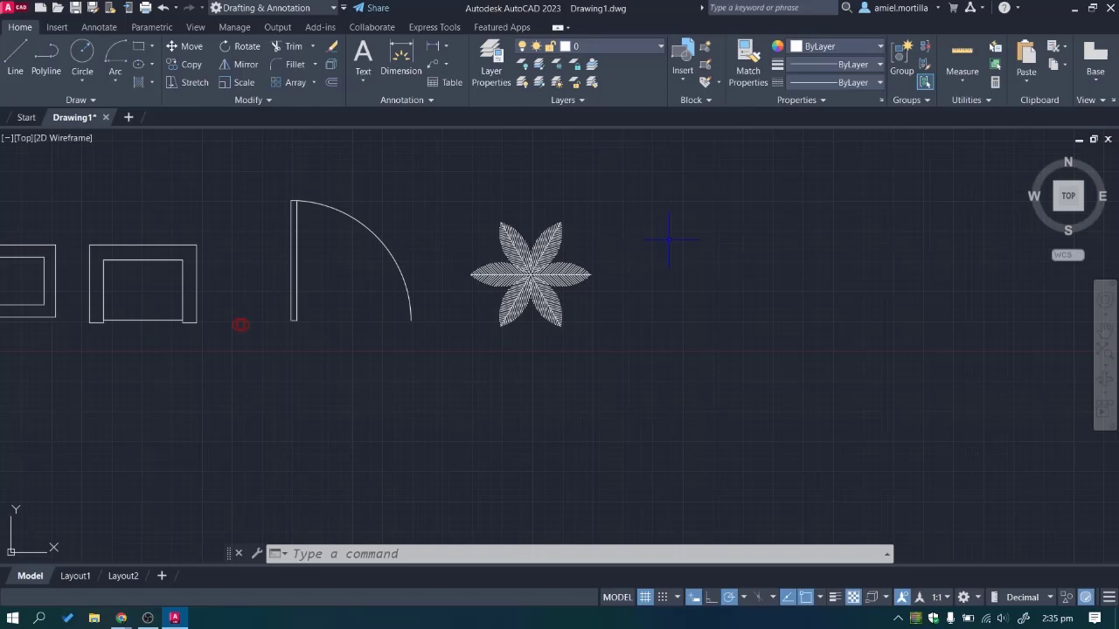
Start a polyline in the empty area right of the plant symbol, running 3265 units right and 315 units down.
type("pl")
key("Return")
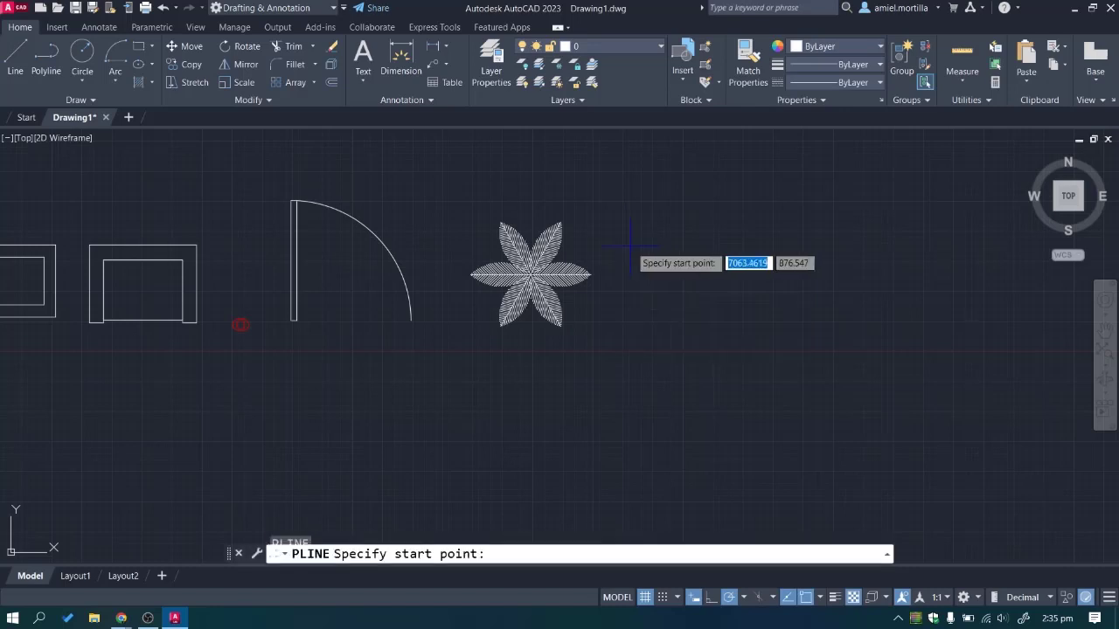
mouse_move(684, 240)
middle_mouse_down()
mouse_move(542, 254)
mouse_move(481, 280)
mouse_move(460, 267)
middle_mouse_up()
left_click(458, 236)
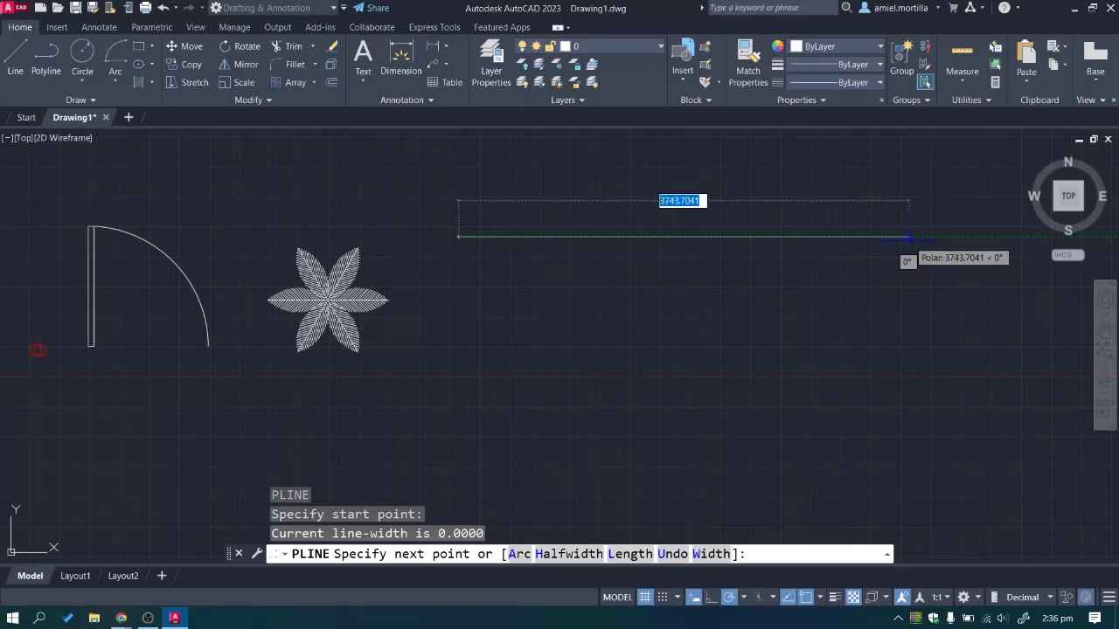
type("3265")
key("Return")
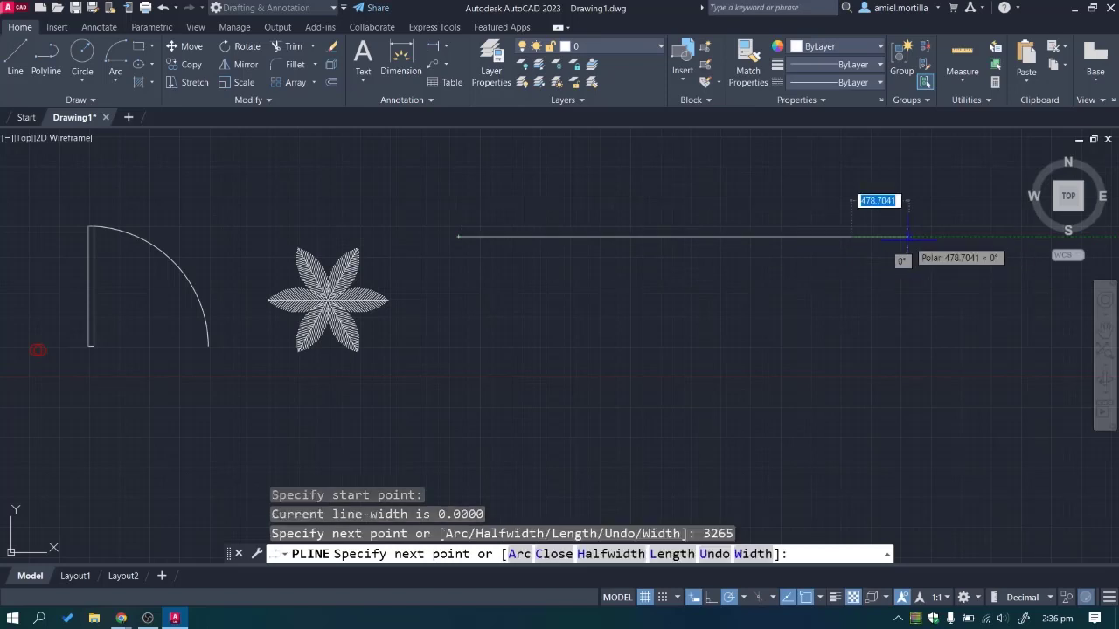
type("315")
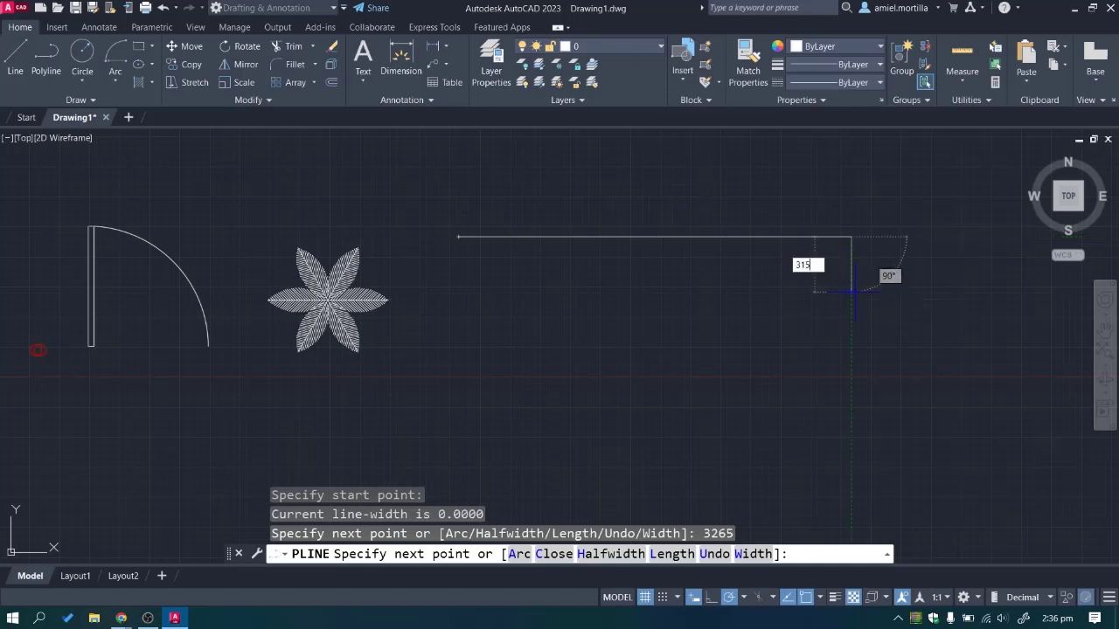
key("Return")
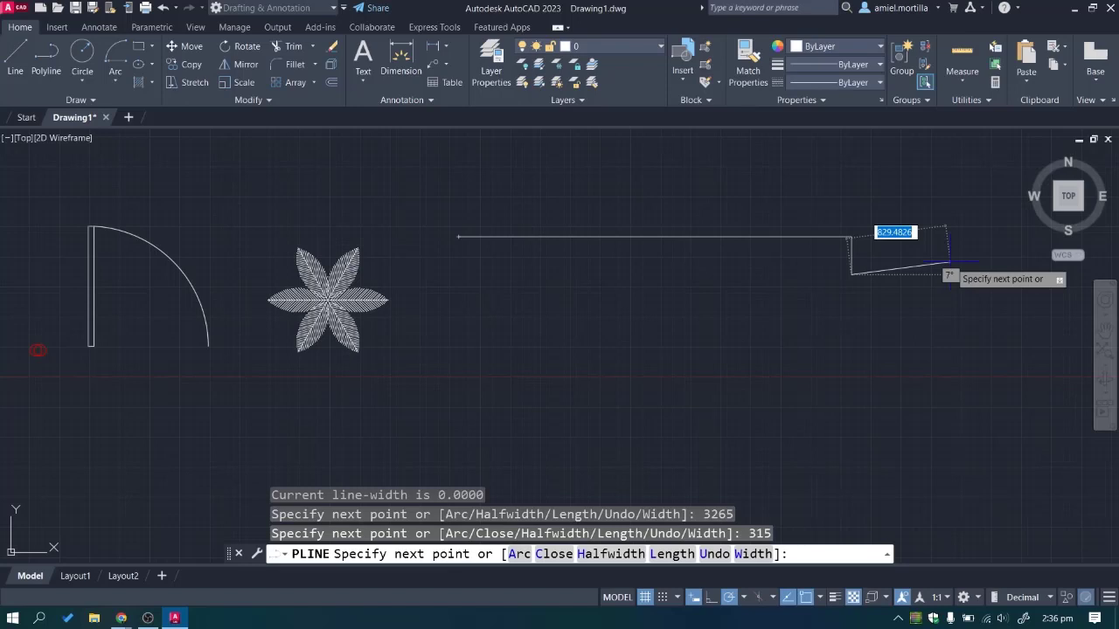
Turn on Ortho and continue the polyline 100 units to the right and 950 units down.
key("F8")
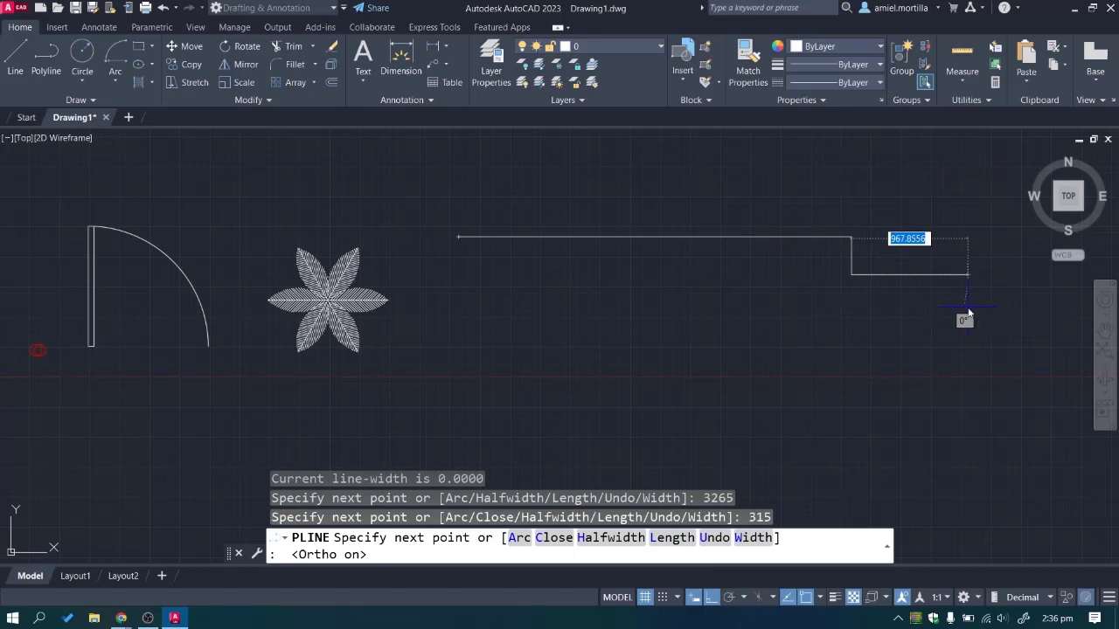
type("100")
key("Return")
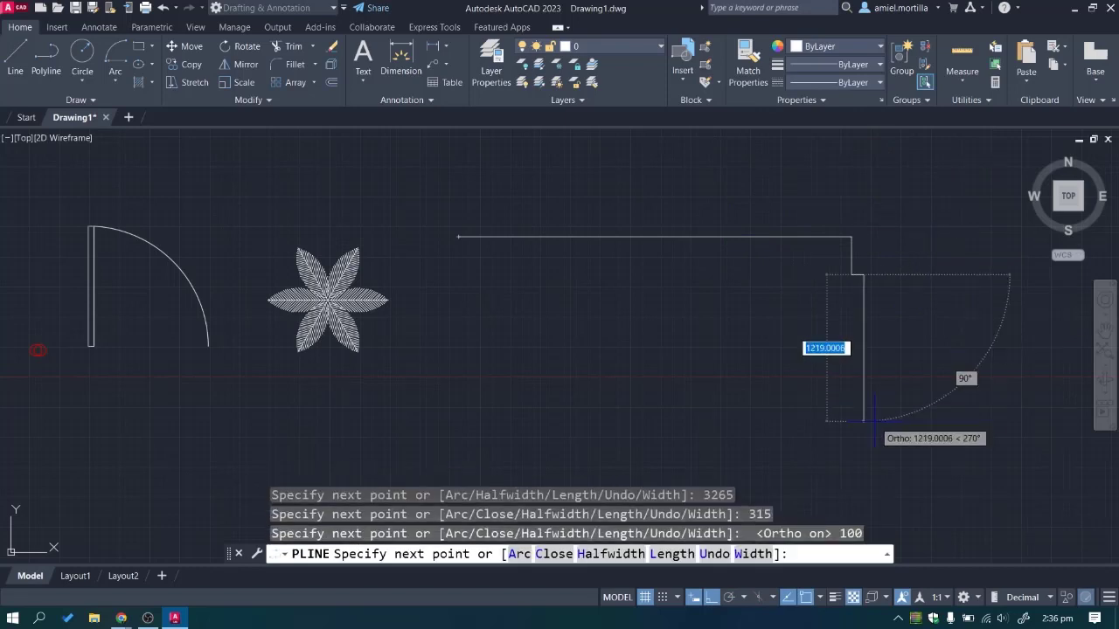
type("950")
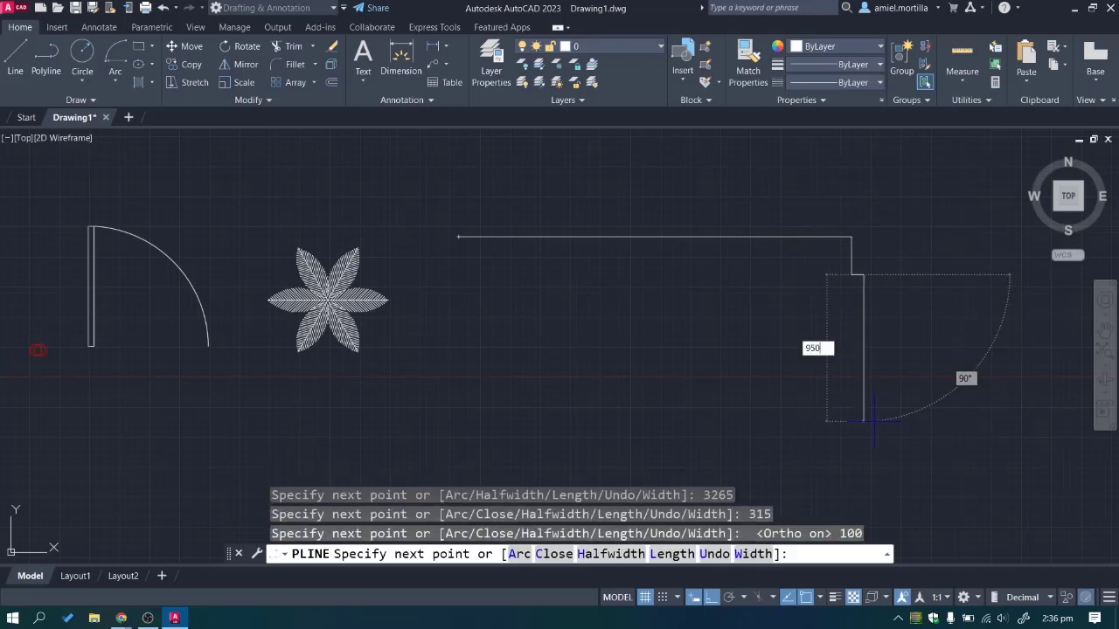
key("Return")
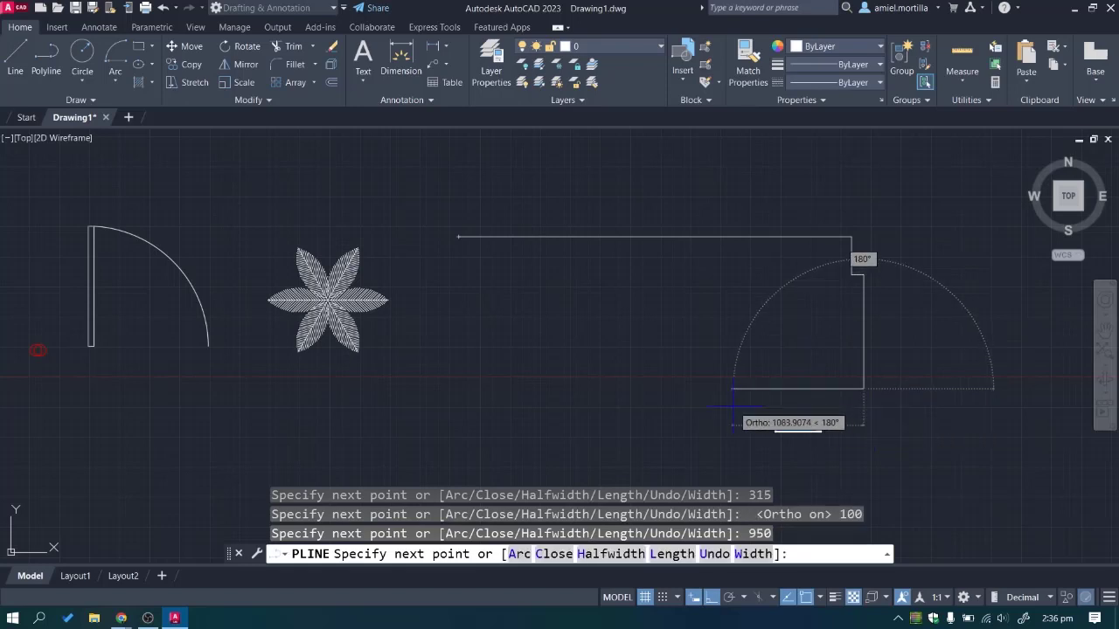
Continue the polyline 100 units to the left and 580 units down.
type("100")
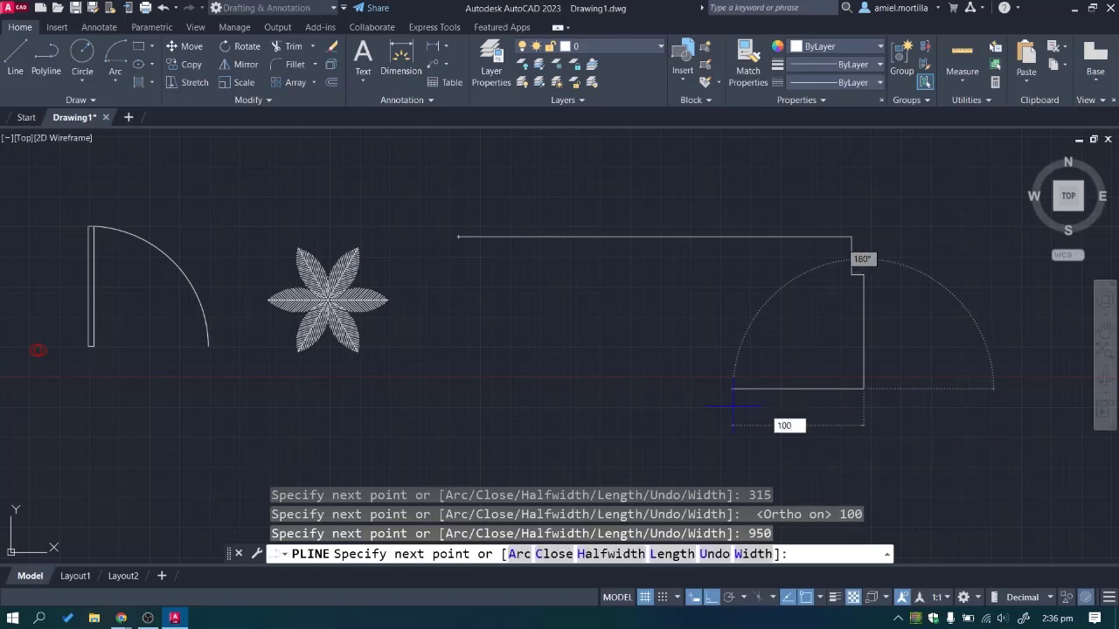
key("Return")
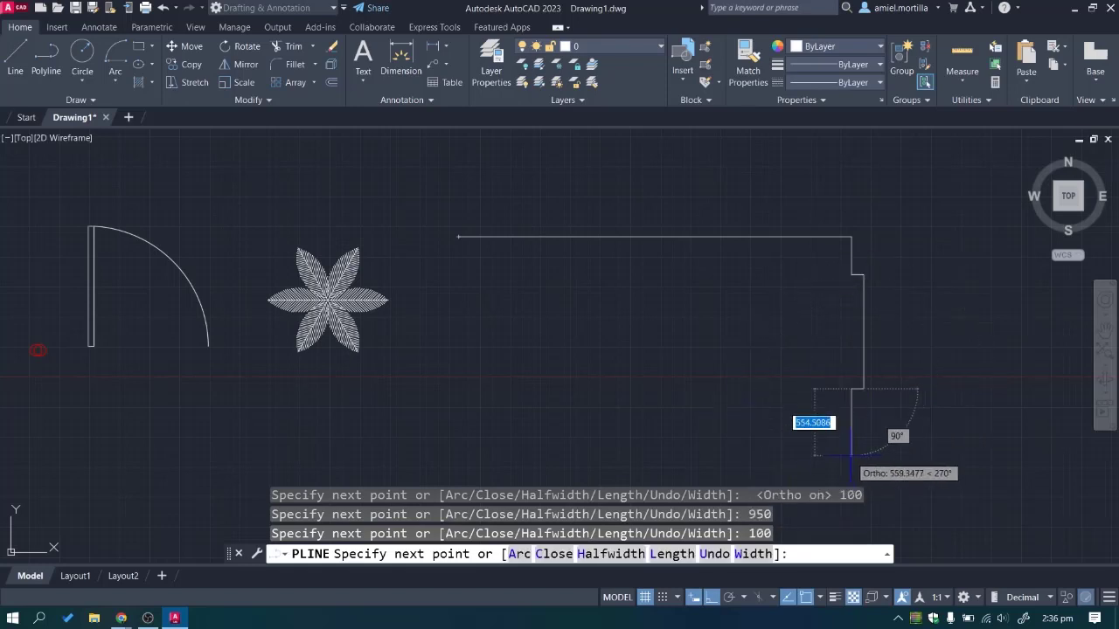
type("580")
key("Return")
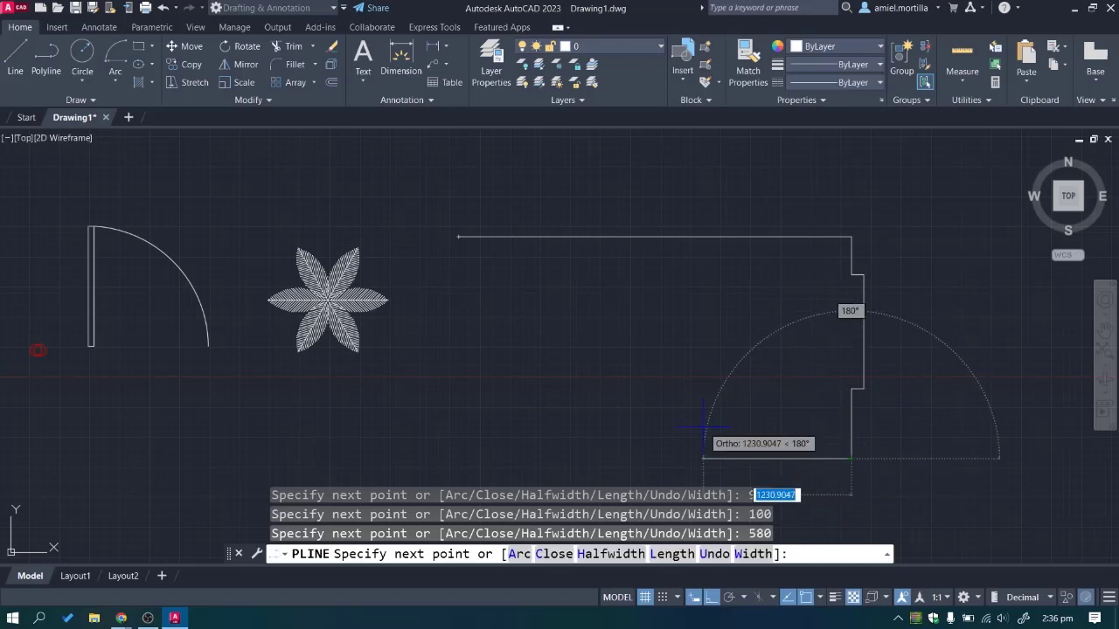
Continue the polyline 920 units to the left and 900 units up.
type("920")
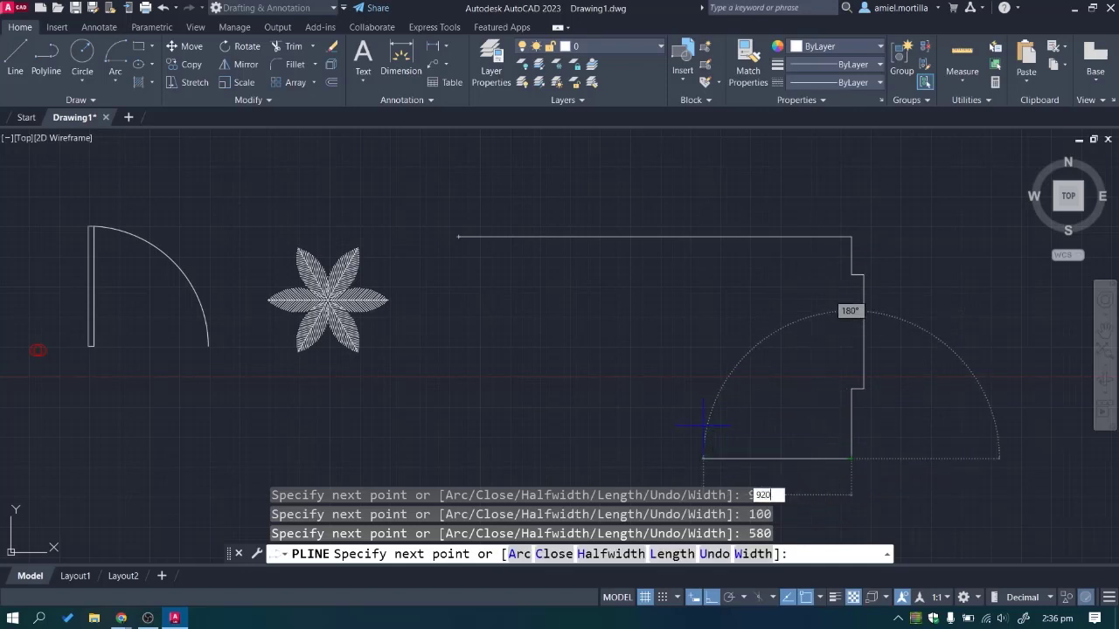
key("Return")
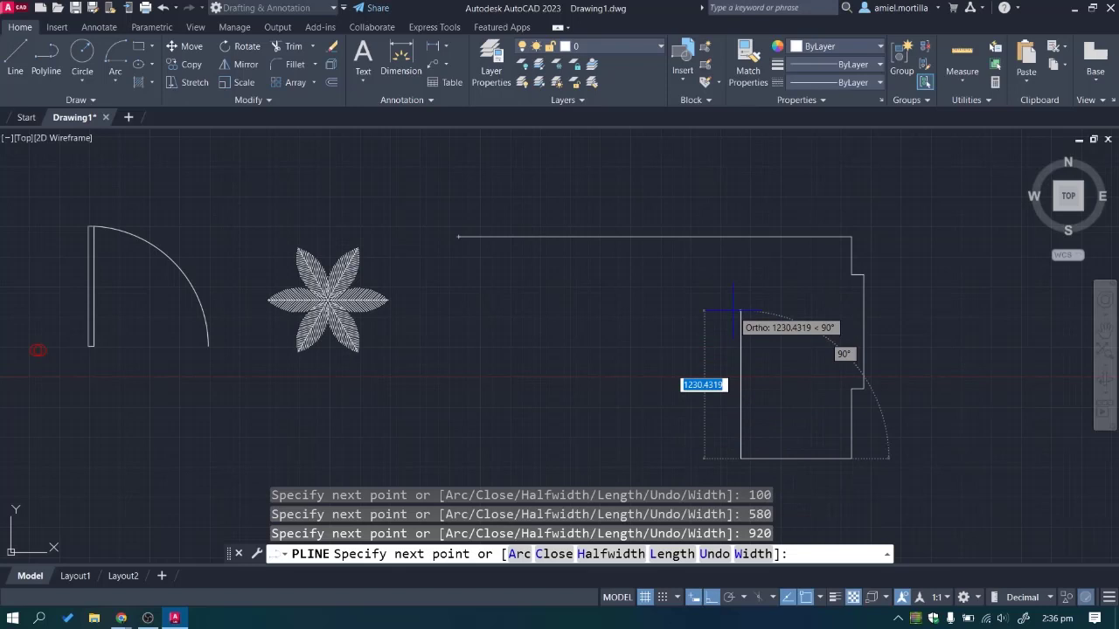
type("900")
key("Return")
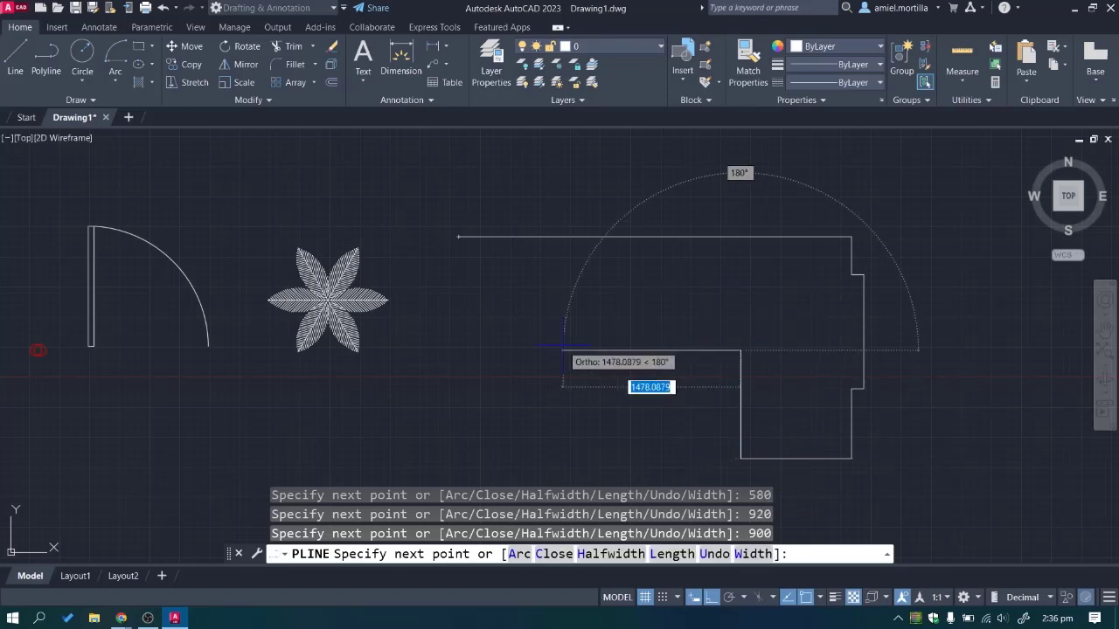
Continue the polyline 2000 units to the left and 200 units up.
type("200")
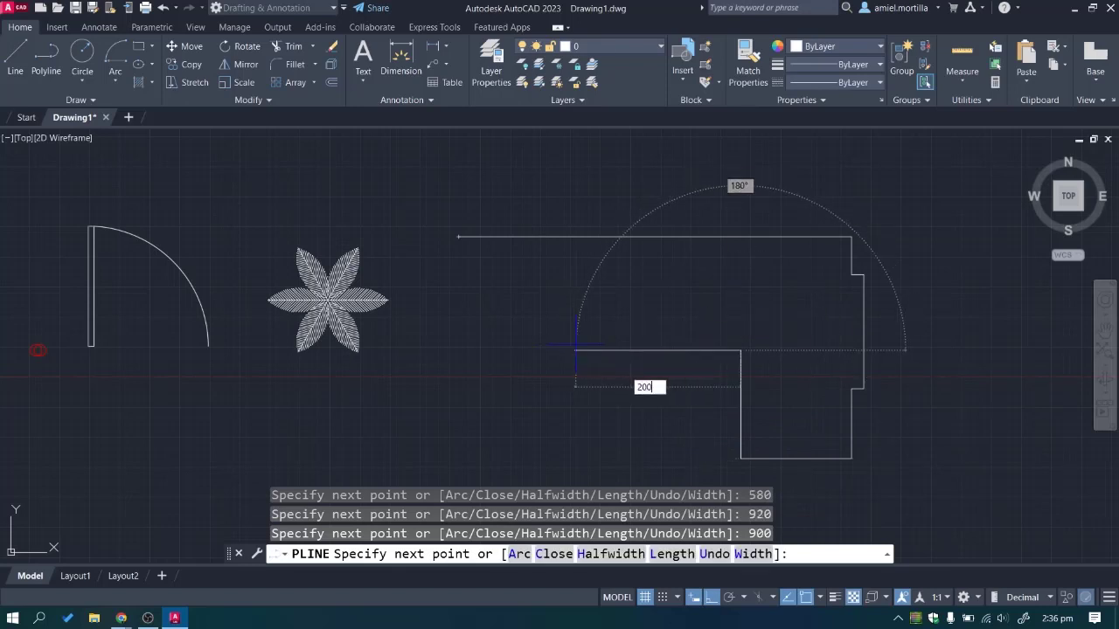
type("0")
key("Return")
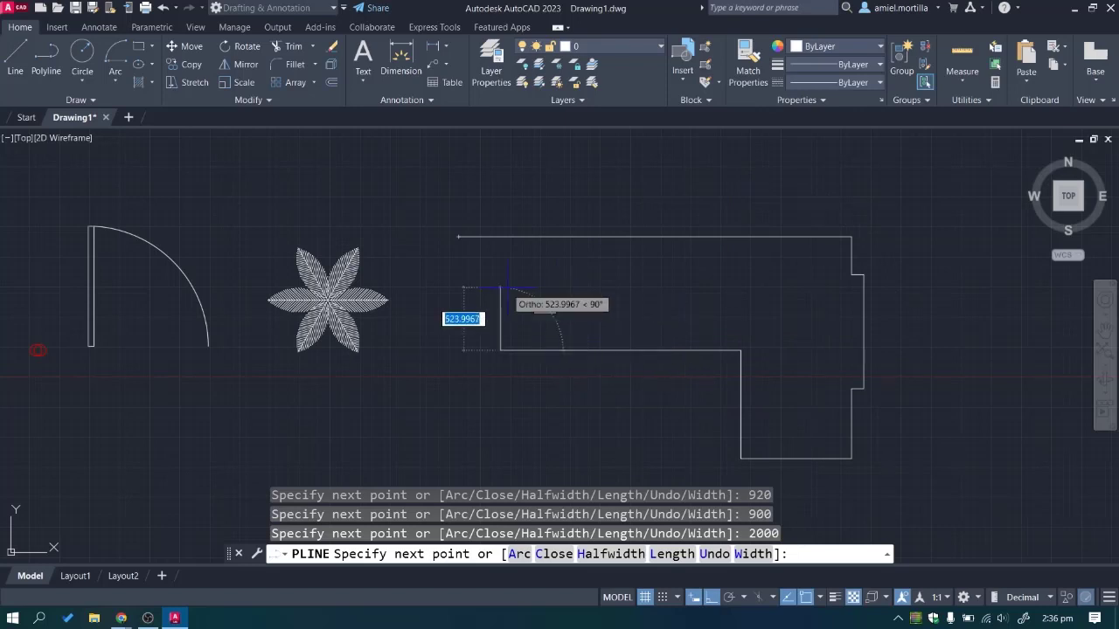
type("200")
key("Return")
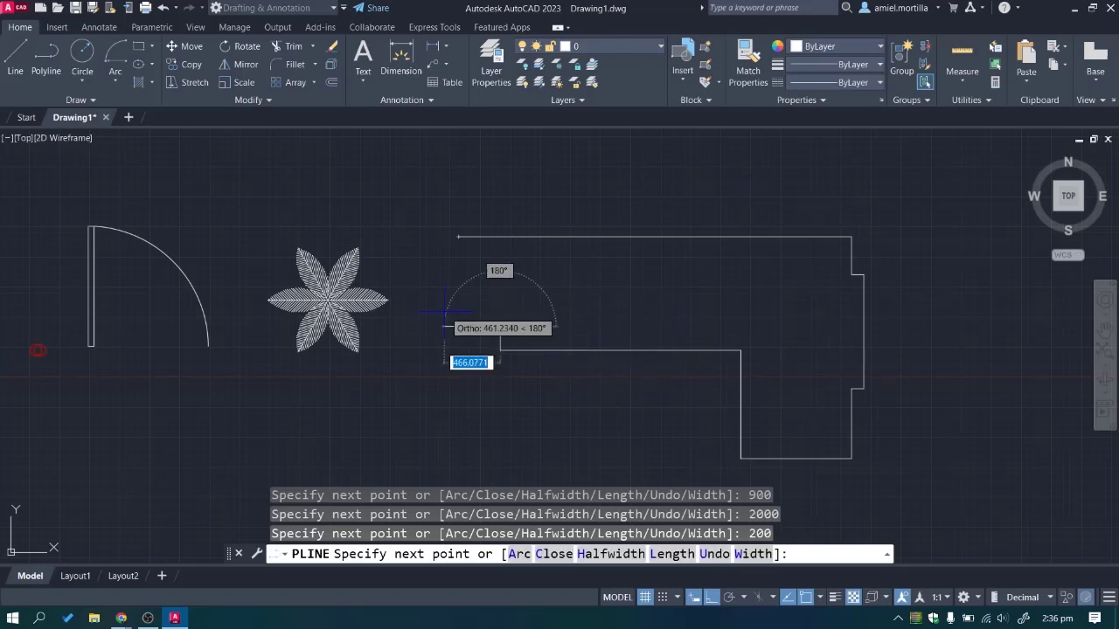
type("3445")
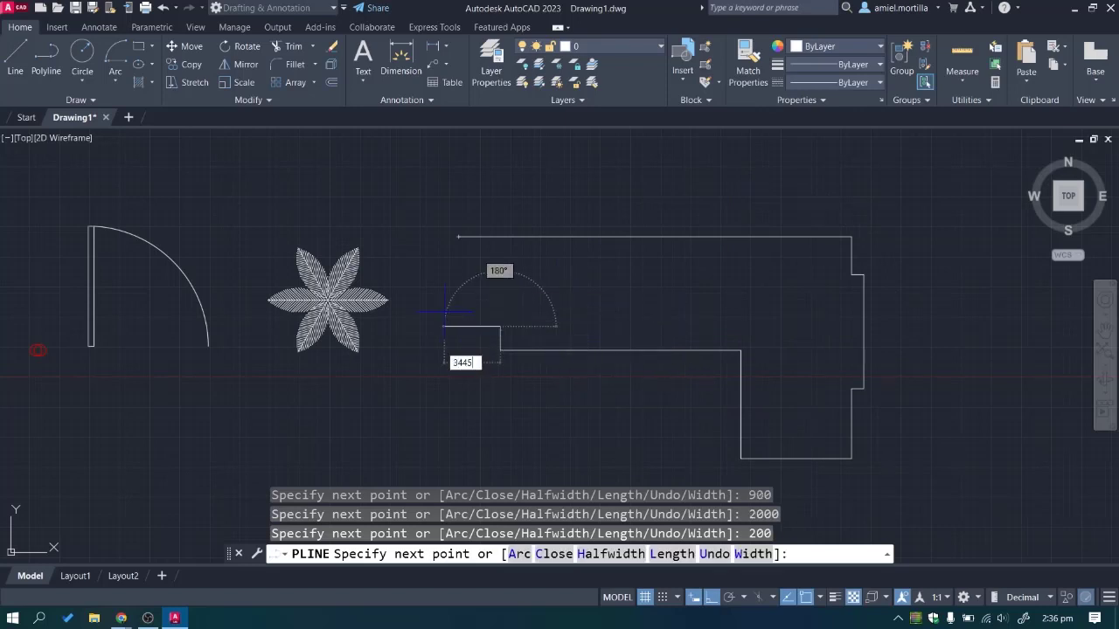
key("Return")
type("u")
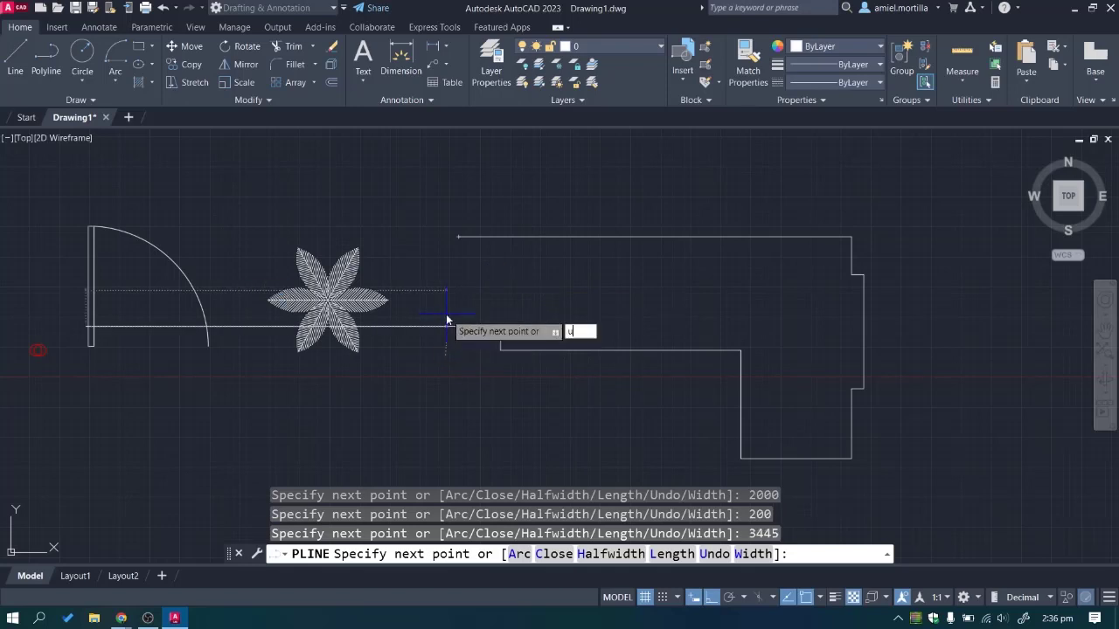
key("Return")
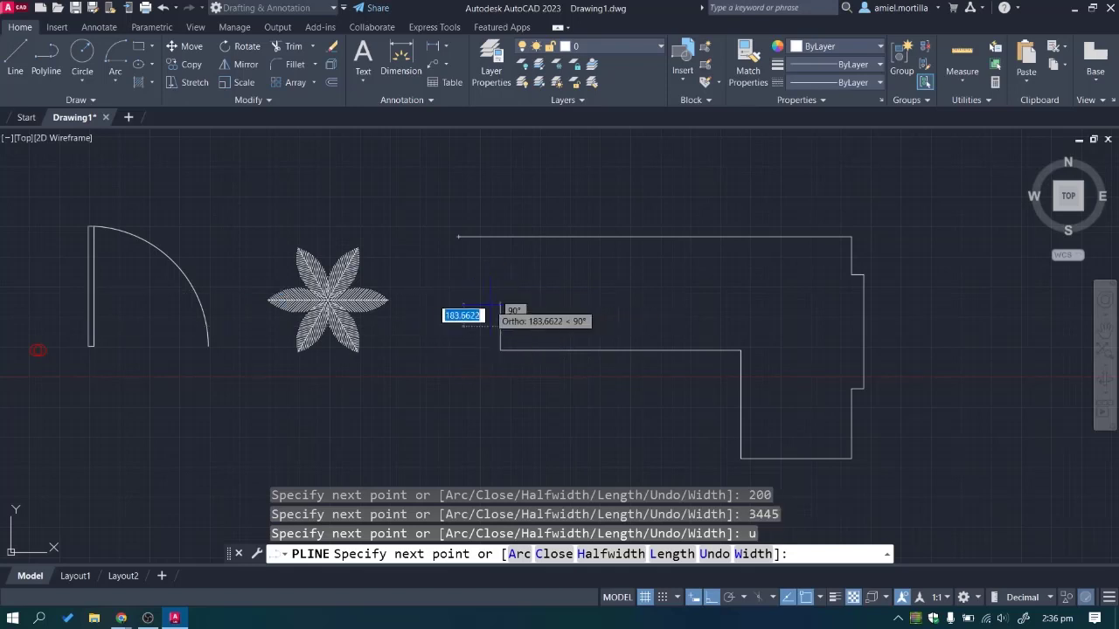
type("345")
key("Return")
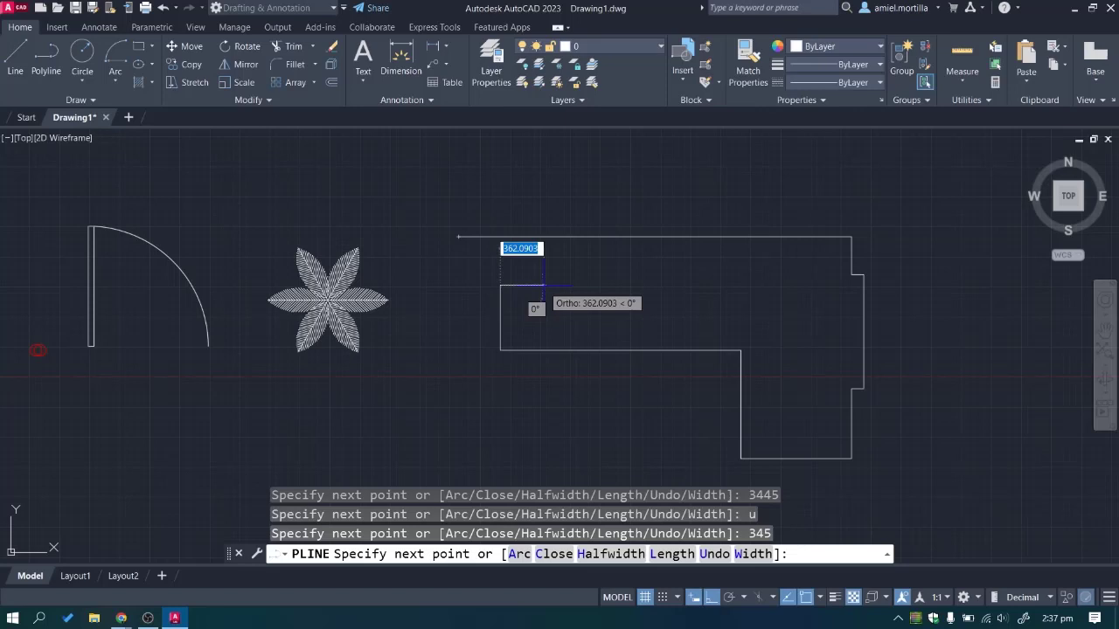
type("u")
key("Return")
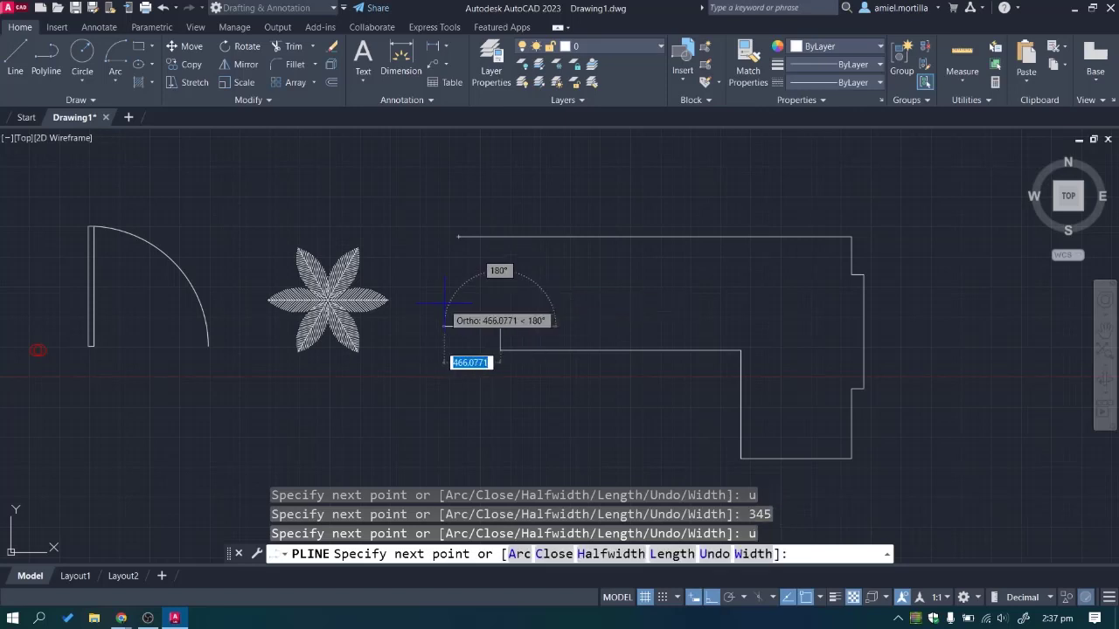
Continue the polyline 345 units to the left and close it back to its starting point.
type("345")
key("Return")
type("c")
key("Return")
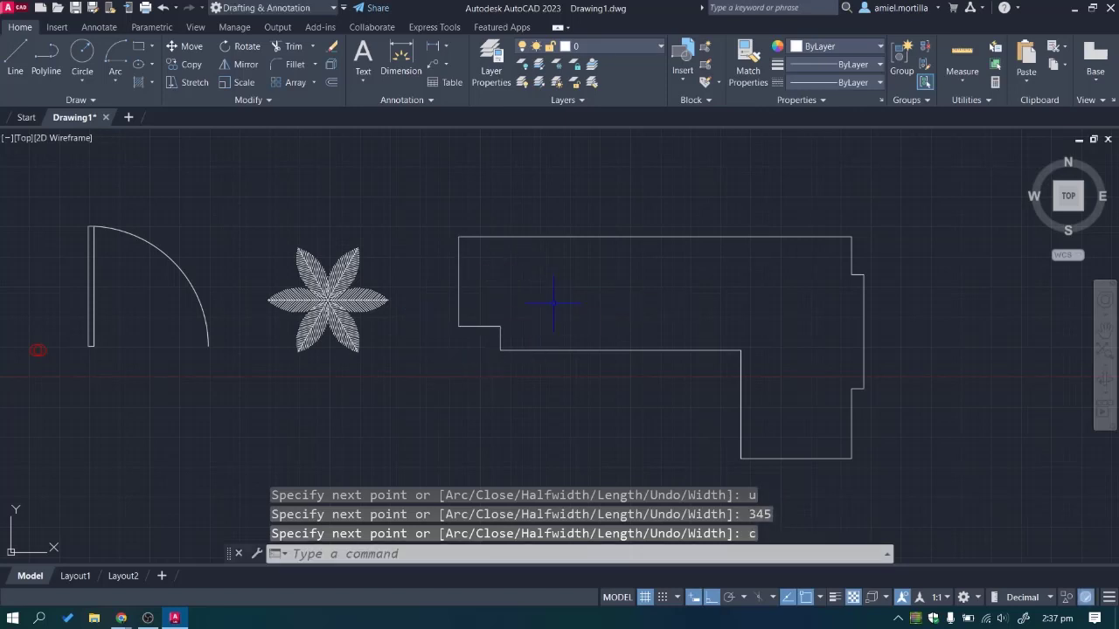
left_click(550, 307)
left_click(586, 131)
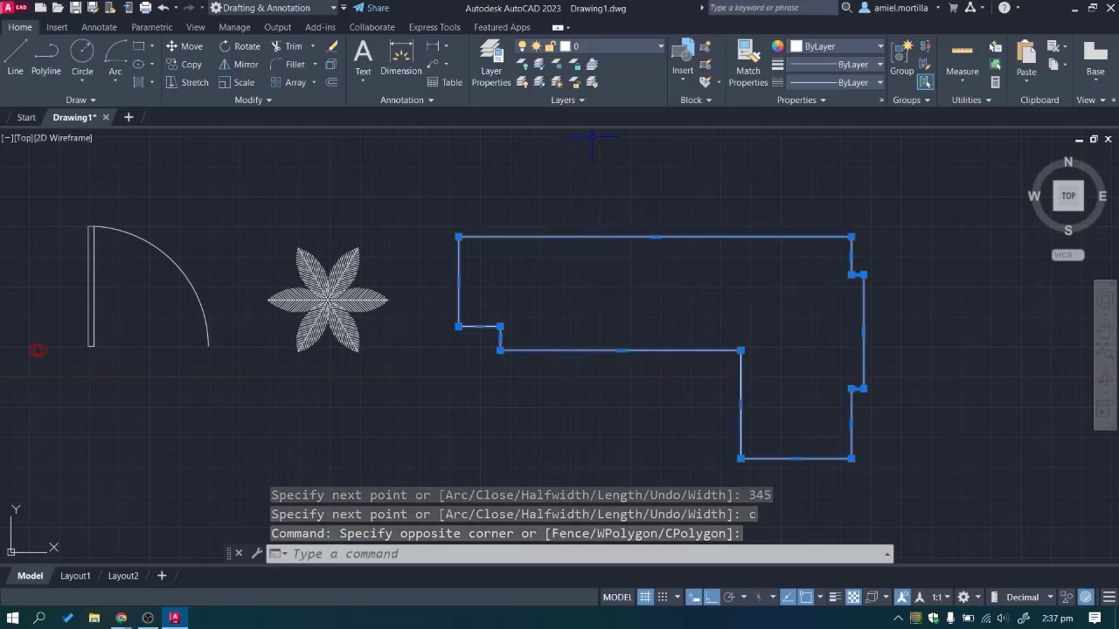
key("Escape")
key("Escape")
Draw a rectangle inside the outline's left end, from the inner notch corner to the outline's upper-left corner.
type("rec")
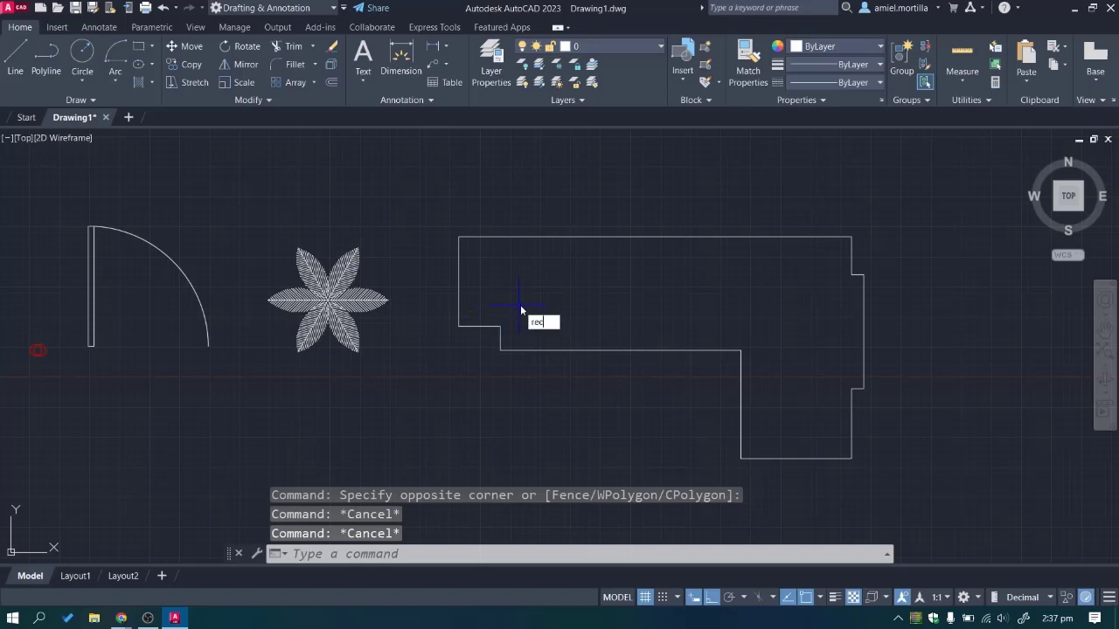
key("Return")
left_click(500, 326)
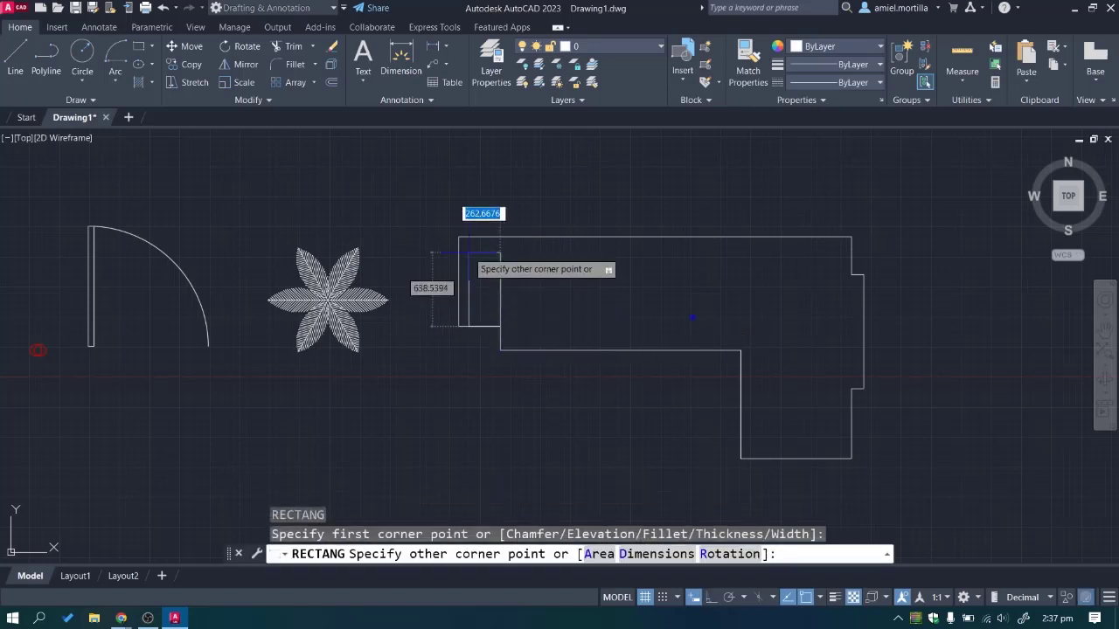
left_click(459, 237)
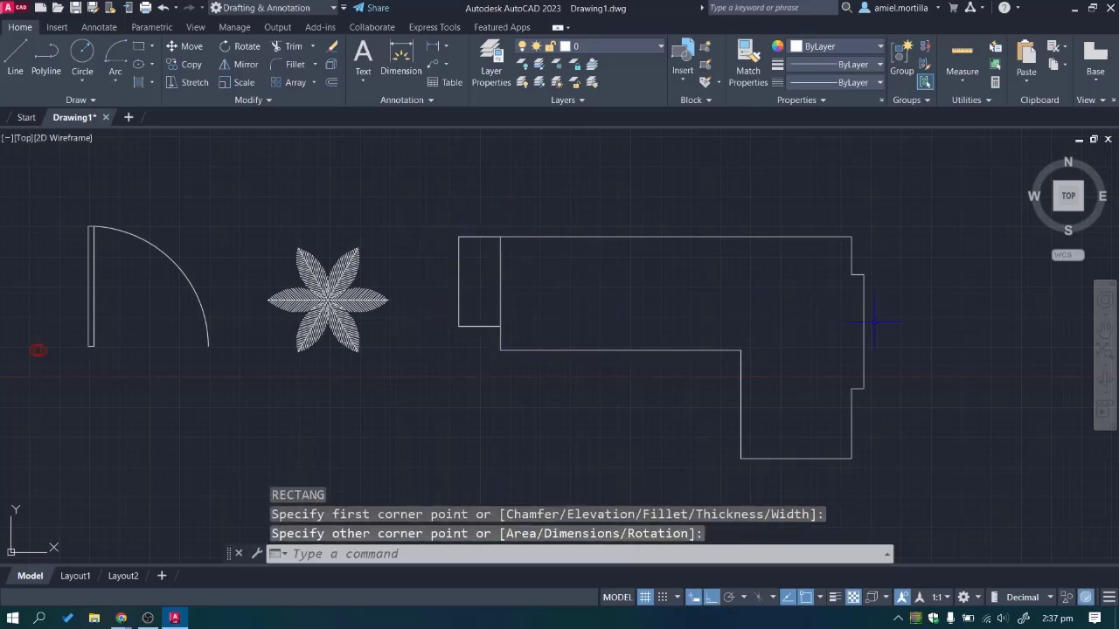
Draw a rectangle 345 wide and 950 high extending inward from the projecting right edge of the outline.
key("Return")
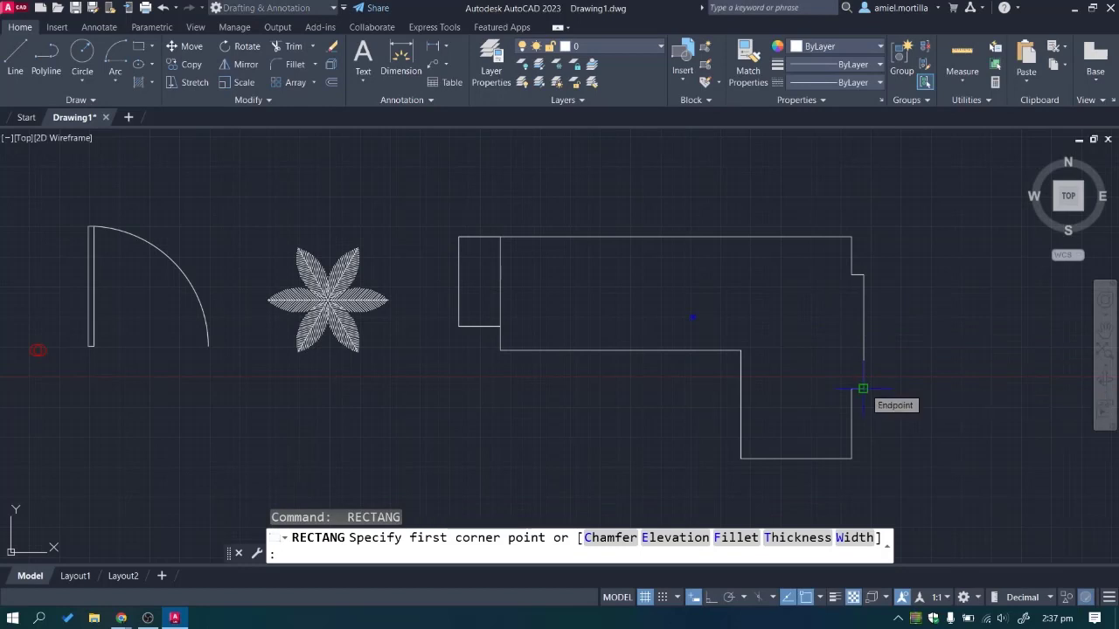
left_click(863, 276)
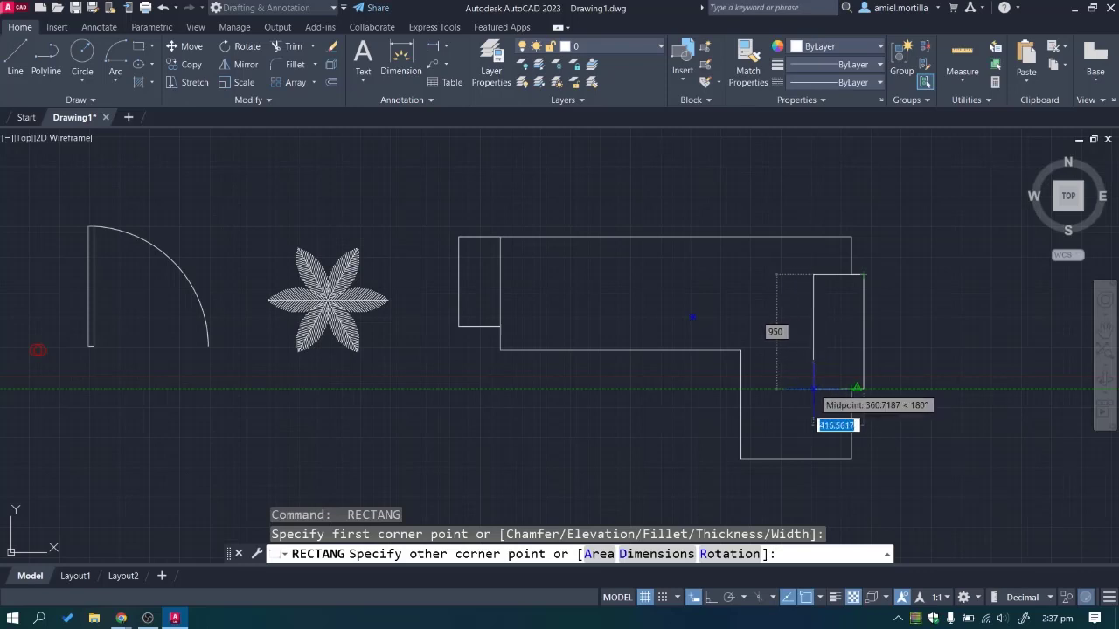
type("345")
key("Return")
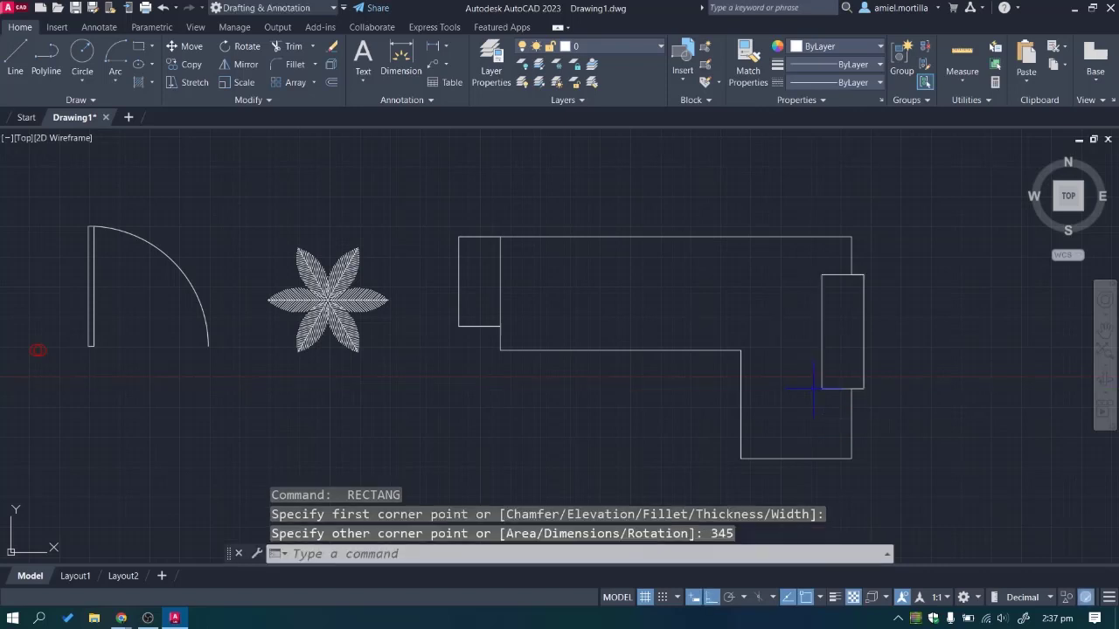
Draw a rectangle along the outline's upper edge, from the left end rectangle's upper-right corner to the inner corner of the right-hand projection.
key("Return")
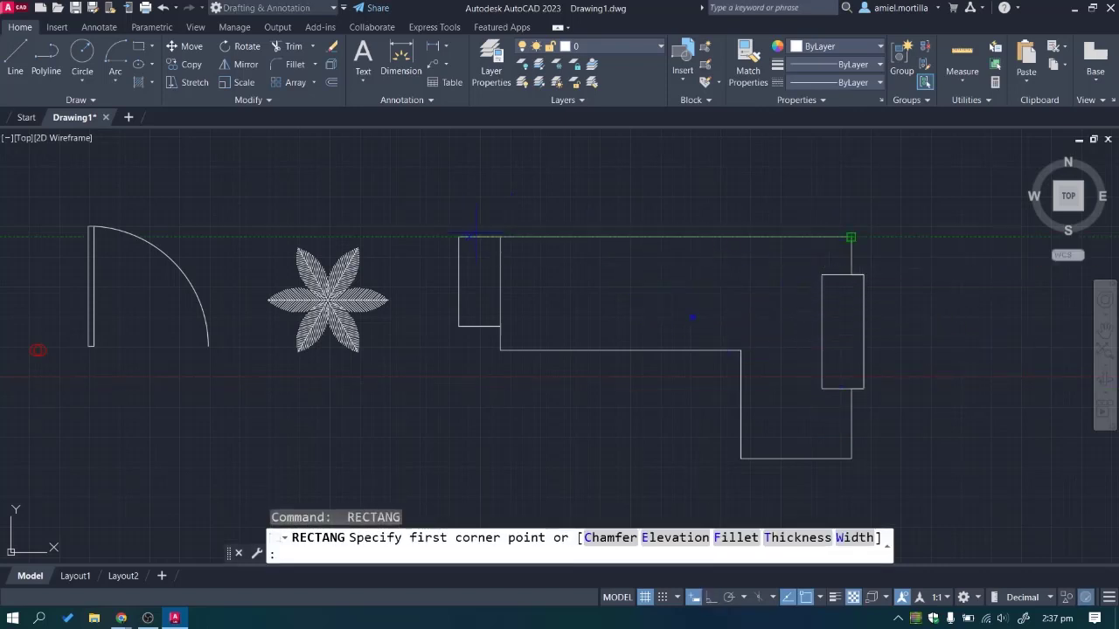
left_click(500, 237)
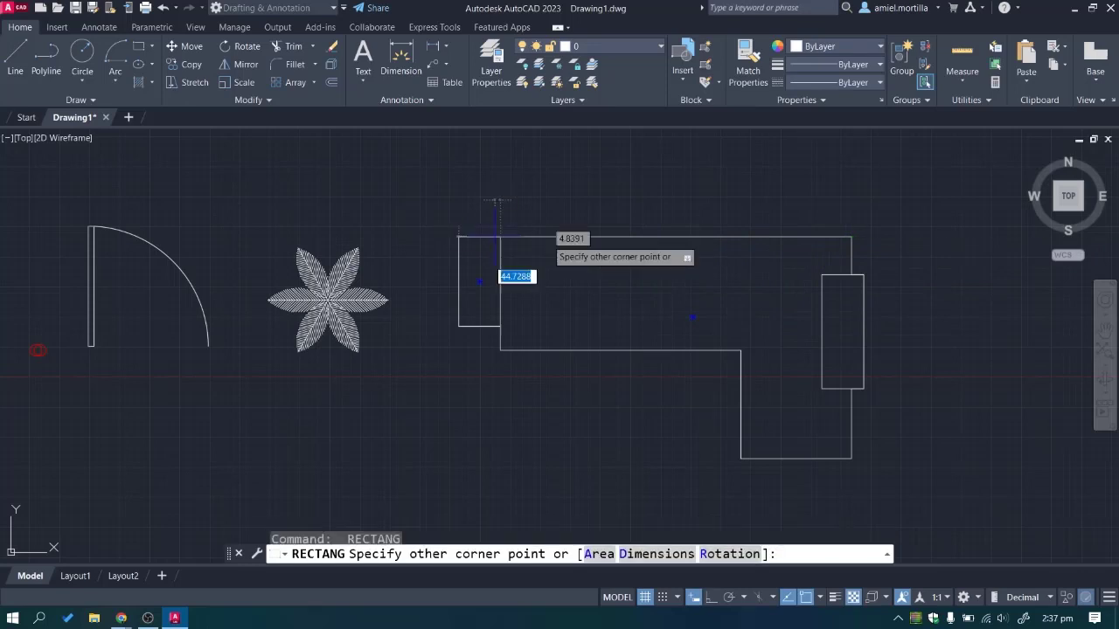
left_click(850, 275)
scroll(774, 382, "down", 2)
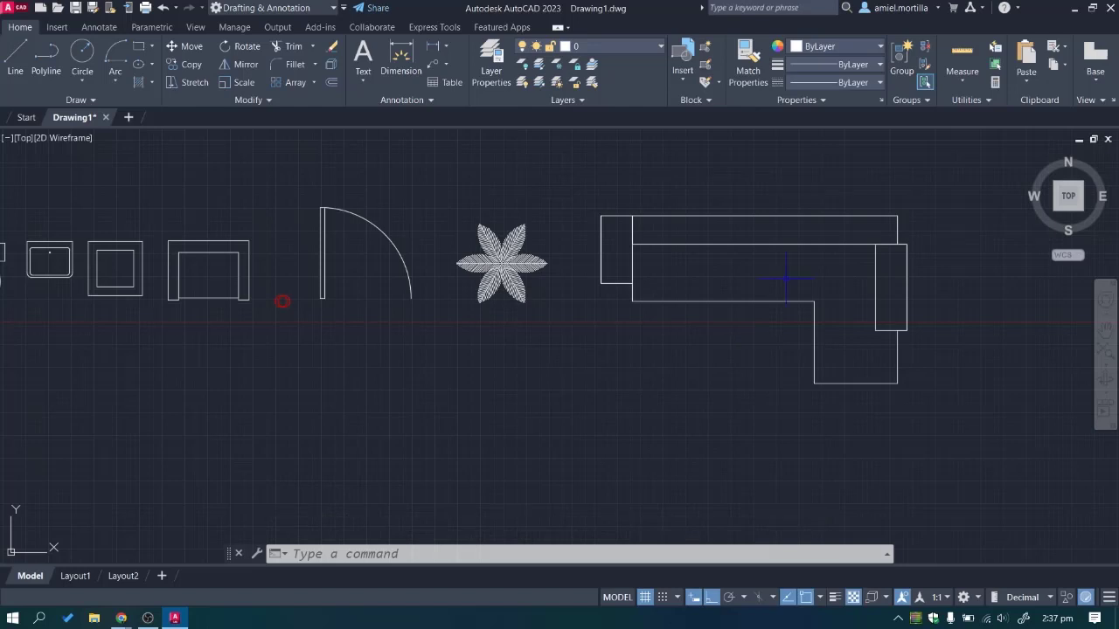
Copy the whole toilet symbol from the centre of its tank straight down into the empty area below.
middle_click_drag(510, 340, 610, 375)
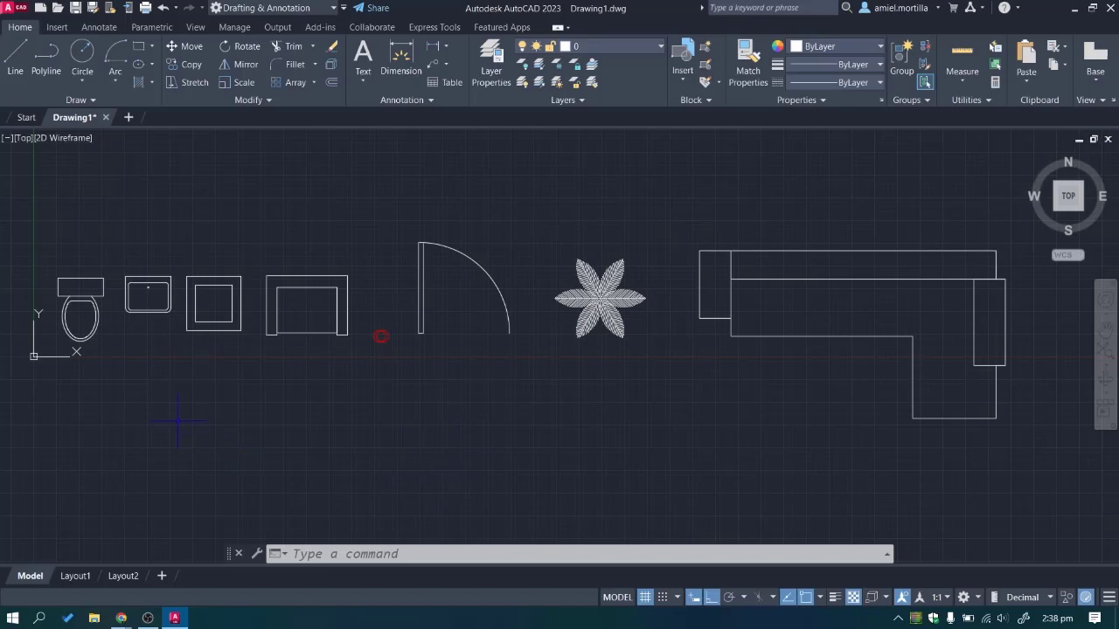
mouse_move(177, 421)
middle_mouse_down()
mouse_move(250, 429)
mouse_move(182, 430)
middle_mouse_up()
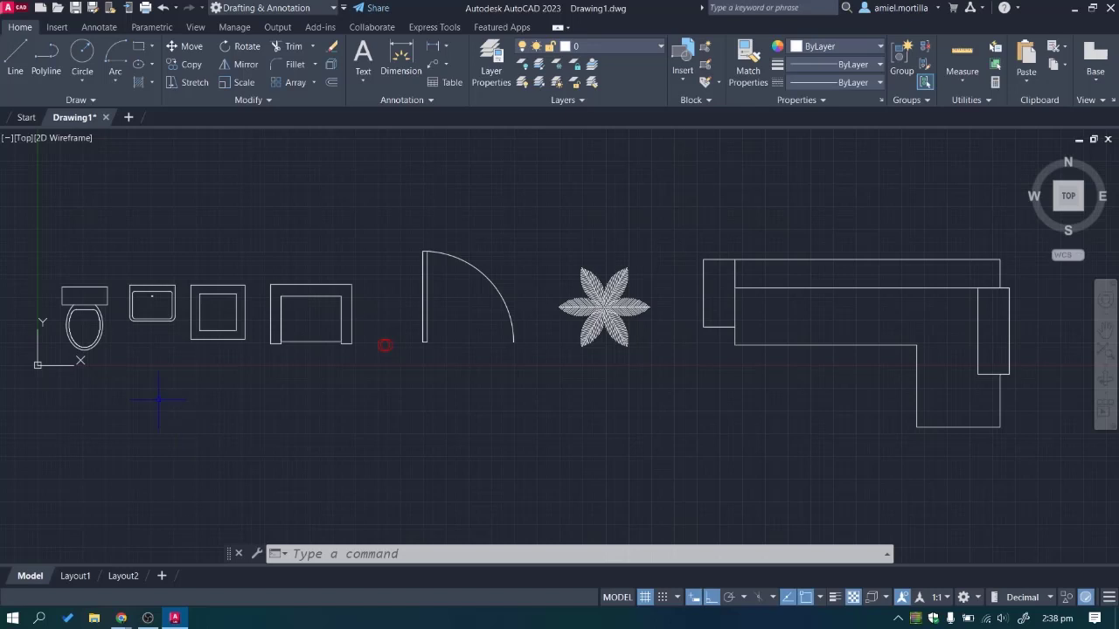
middle_click_drag(158, 400, 519, 392)
scroll(472, 361, "up", 4)
left_click(393, 180)
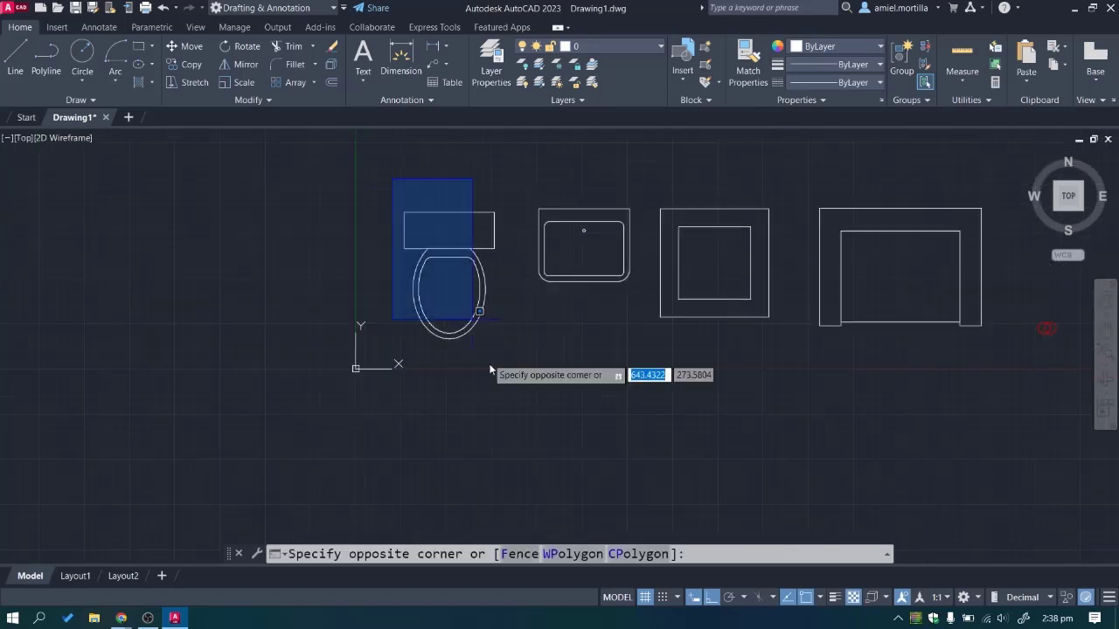
left_click(516, 382)
type("c")
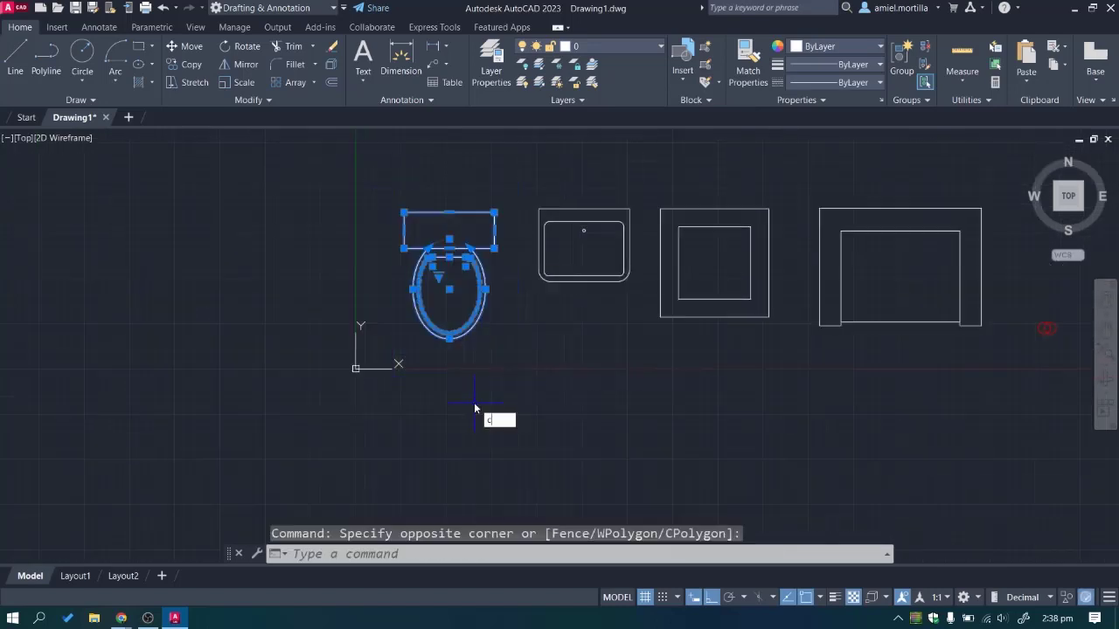
type("o")
key("Return")
left_click(449, 229)
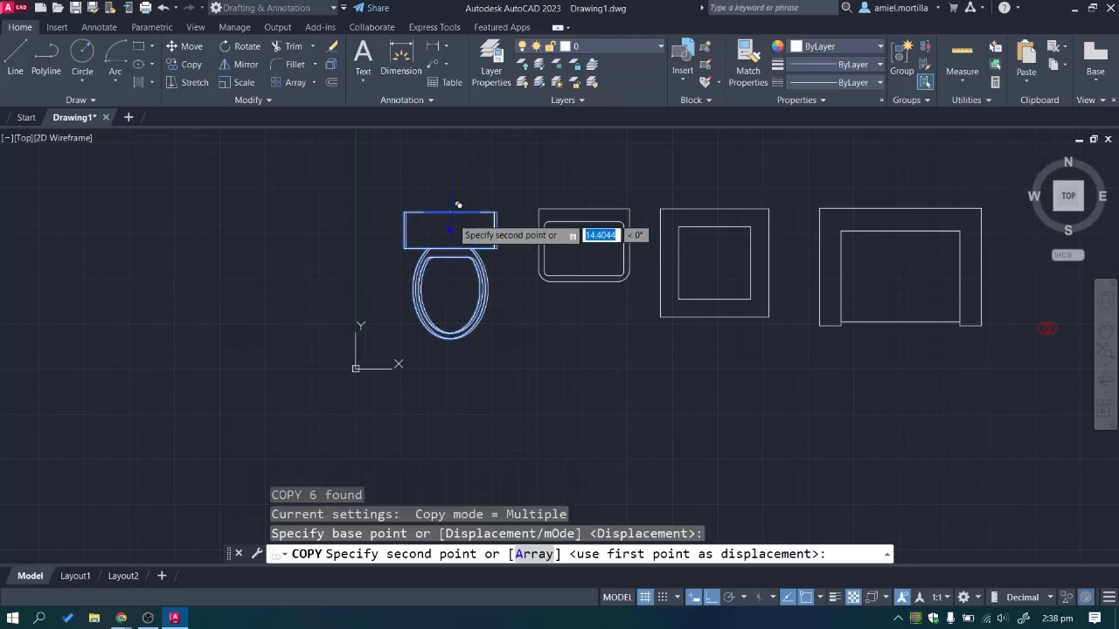
scroll(519, 357, "down", 1)
middle_click_drag(519, 357, 530, 180)
left_click(464, 338)
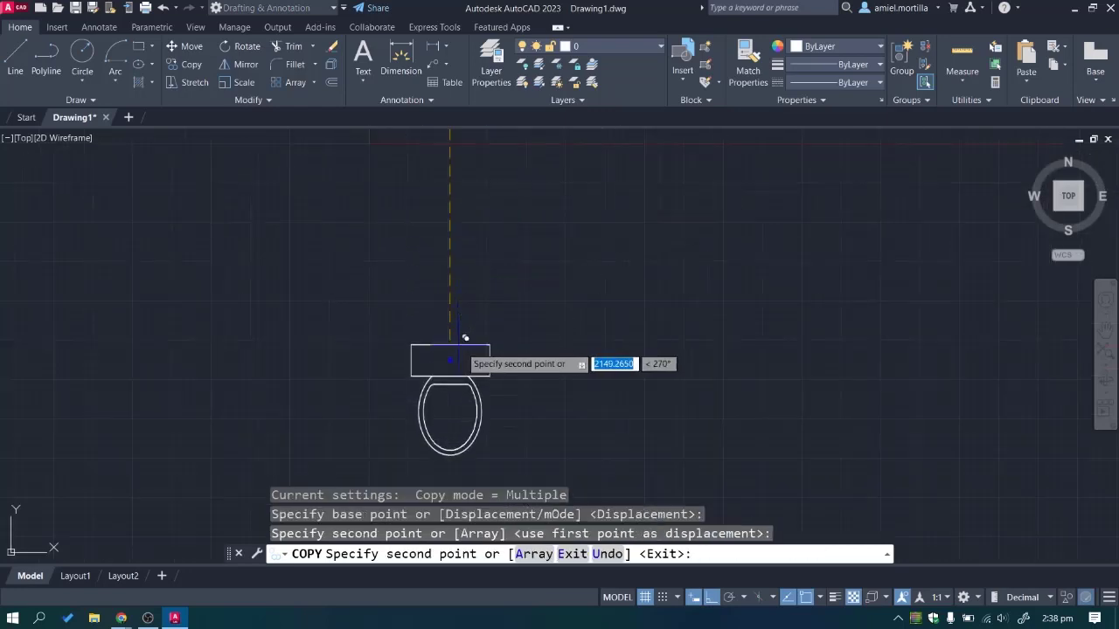
Turn Ortho off, place two more toilet copies in a row to the right of the first copy, and turn Ortho back on.
key("F8")
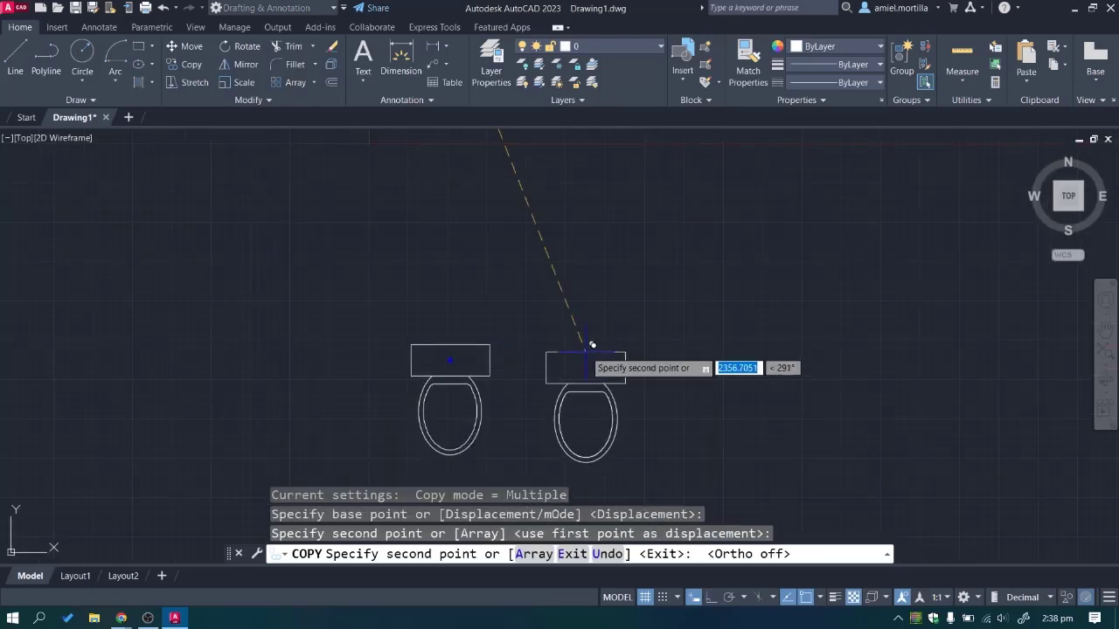
left_click(595, 346)
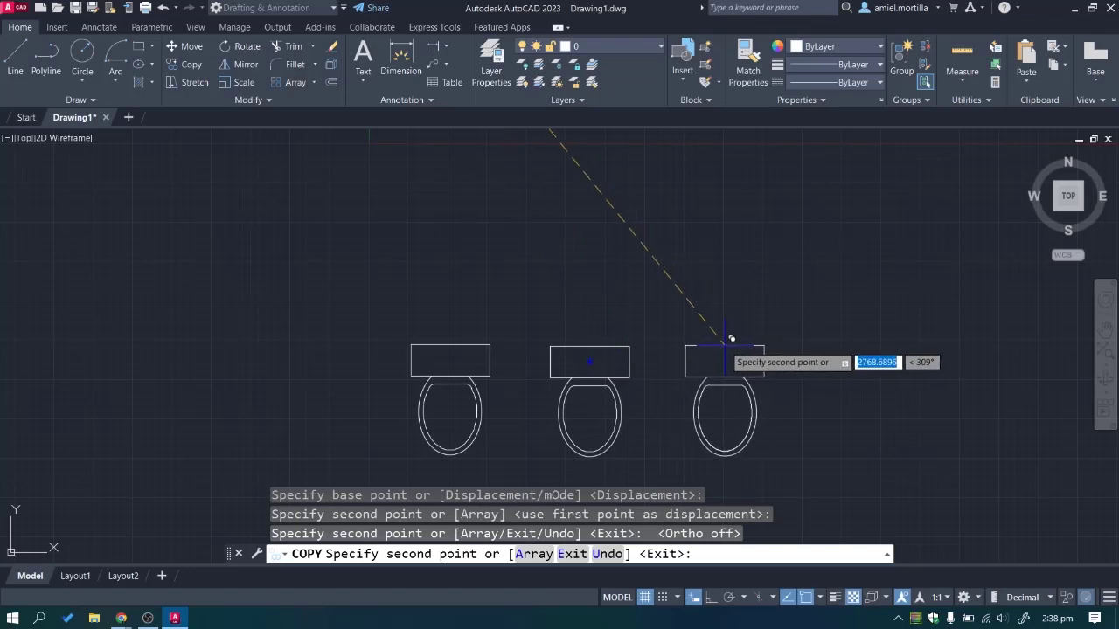
left_click(724, 346)
key("F8")
scroll(822, 323, "down", 2)
scroll(810, 319, "up", 1)
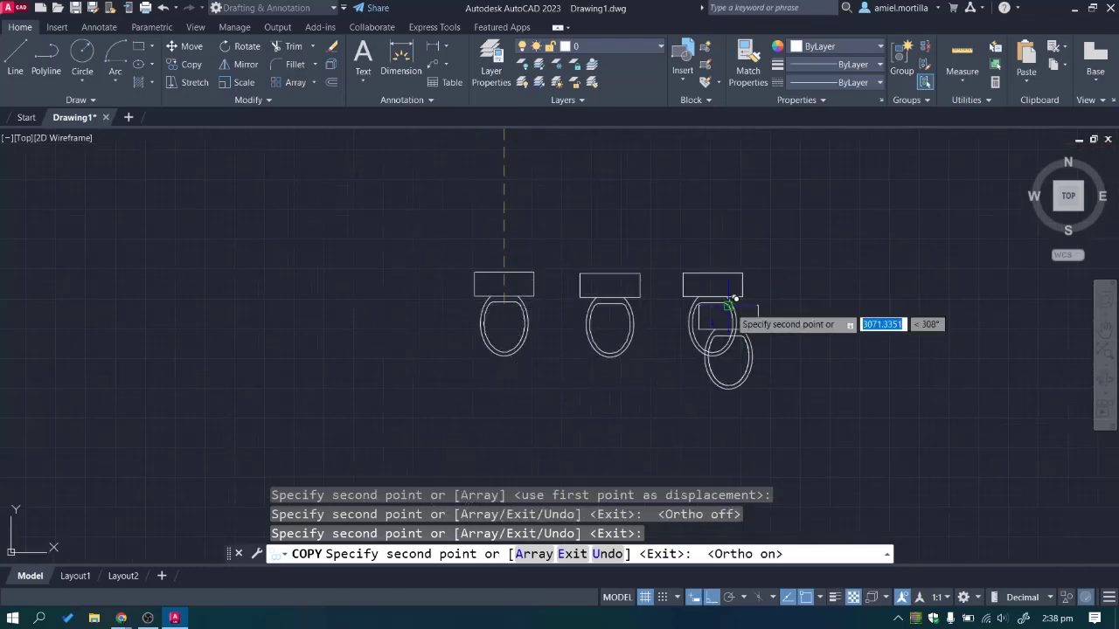
key("Escape")
key("Escape")
scroll(583, 293, "up", 1)
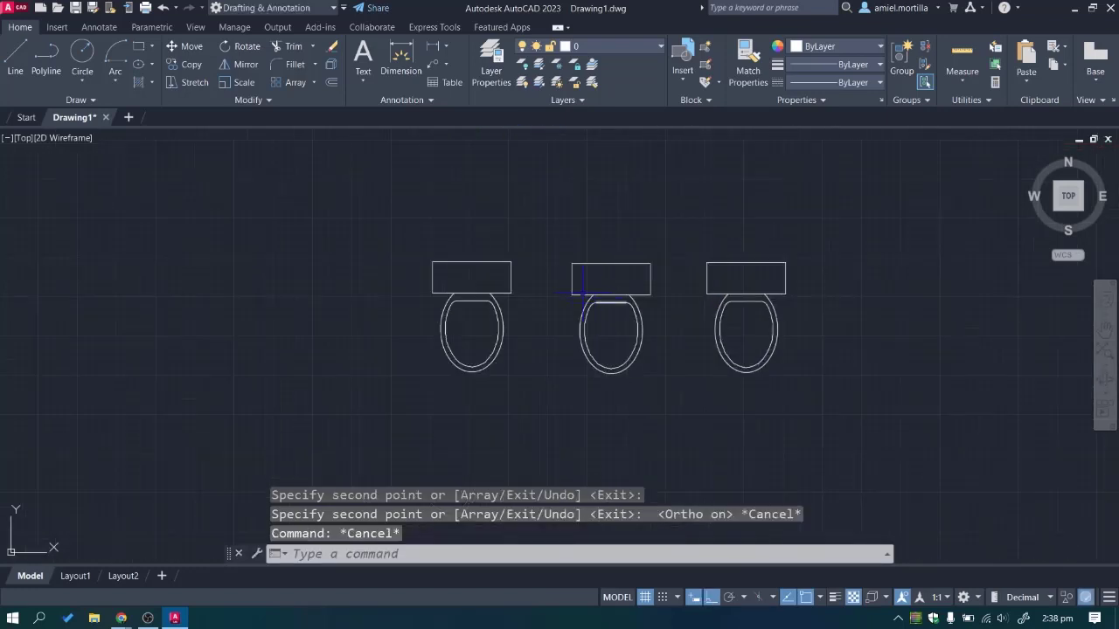
Examine how the middle toilet copy is selected by picking its tank and seat outlines individually, clearing the selection each time.
scroll(463, 393, "up", 2)
left_click(653, 242)
left_click(623, 207)
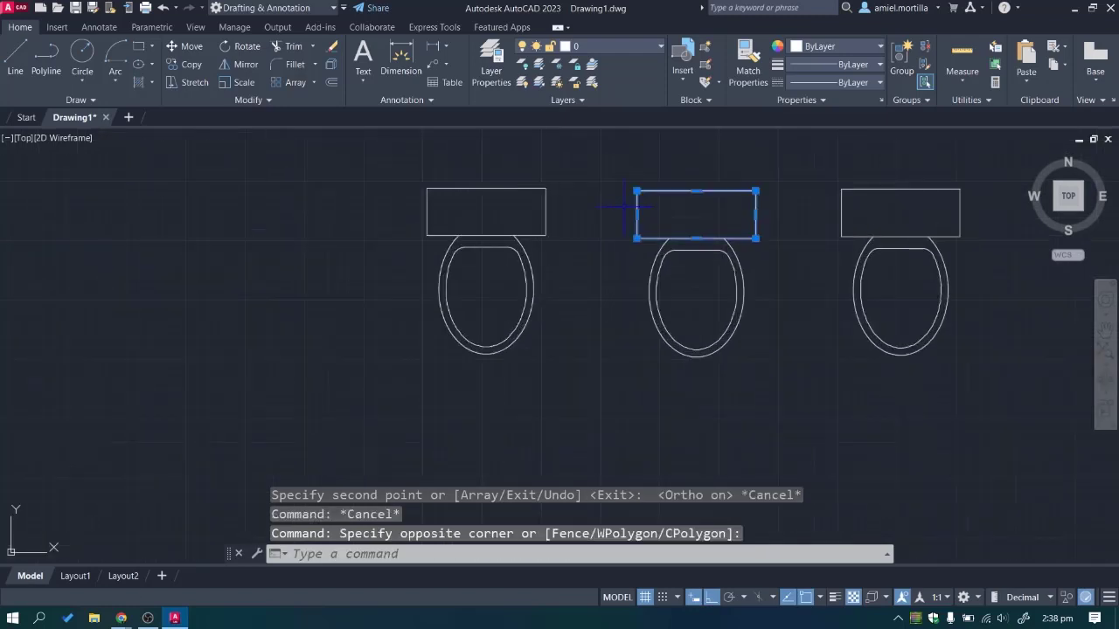
key("Escape")
left_click(654, 250)
left_click(670, 260)
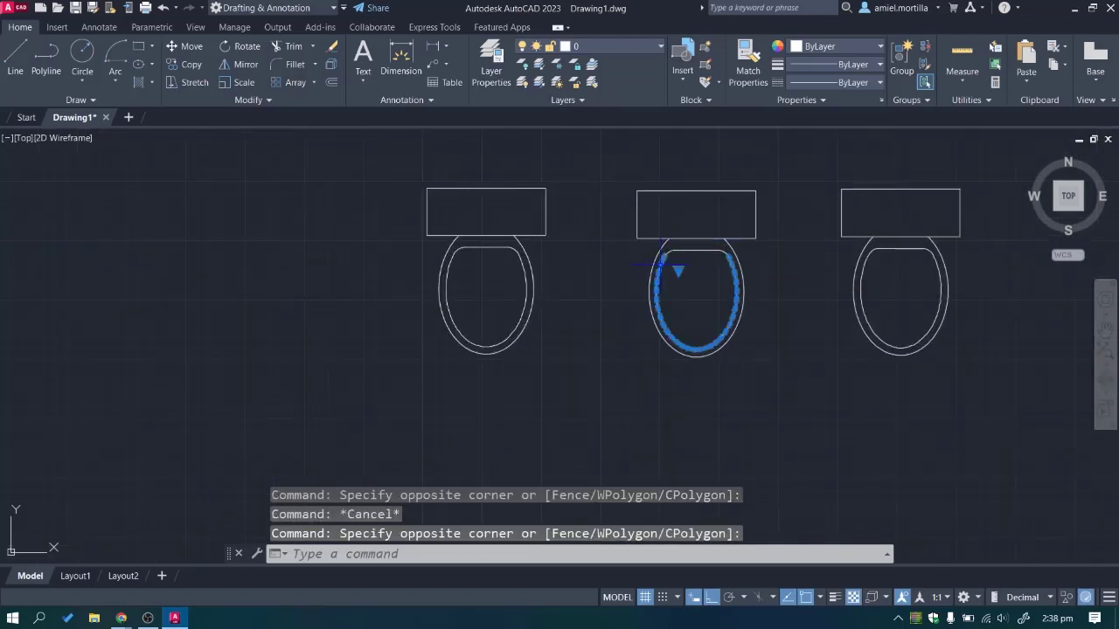
key("Escape")
left_click(687, 256)
left_click(666, 247)
key("Escape")
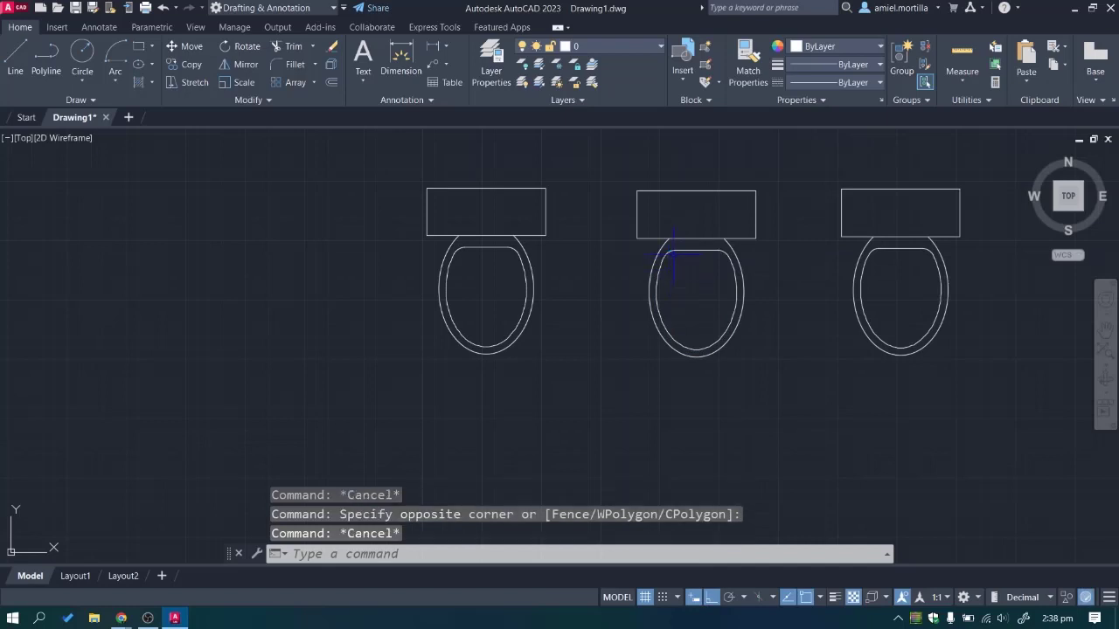
left_click(666, 237)
key("Escape")
scroll(579, 262, "down", 3)
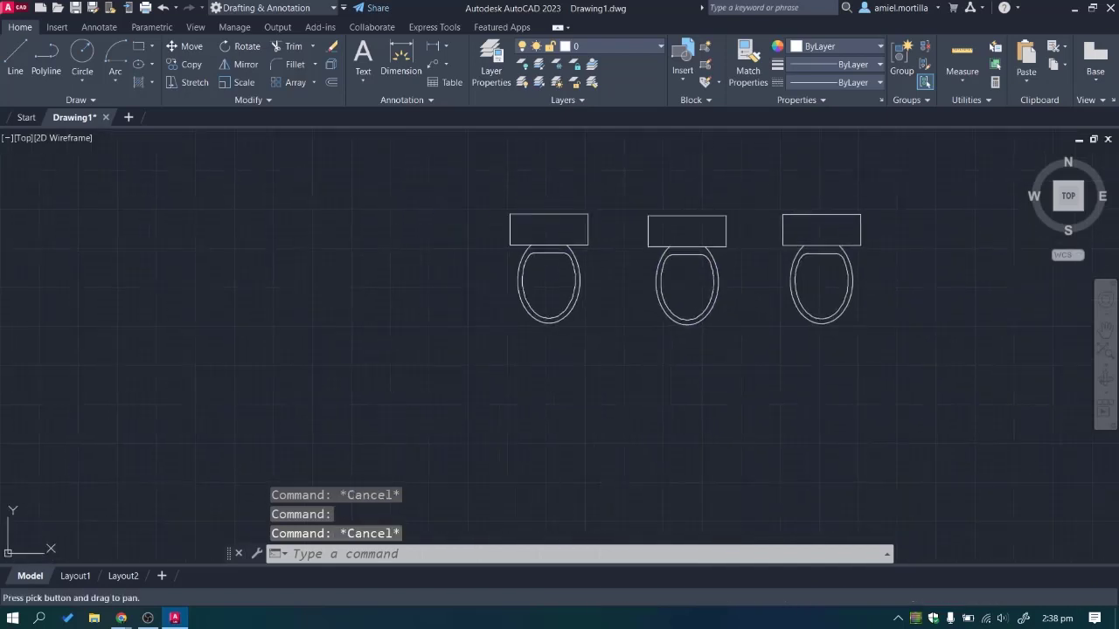
left_click(572, 336)
left_click(477, 188)
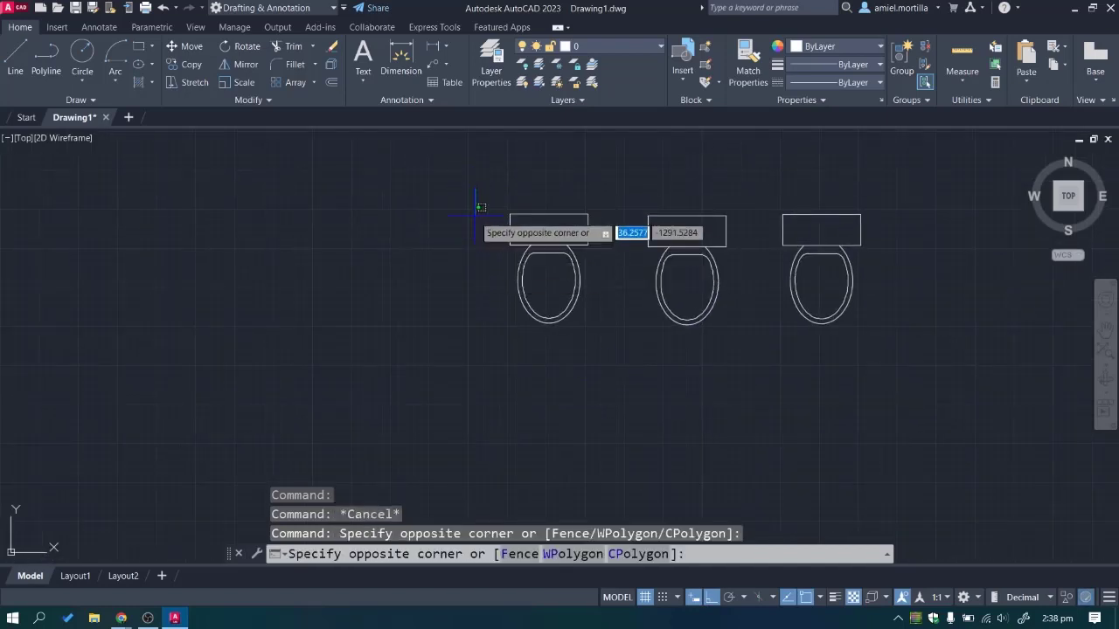
left_click(616, 361)
Start a new block definition and select all outlines of the leftmost toilet copy as its objects.
type("b")
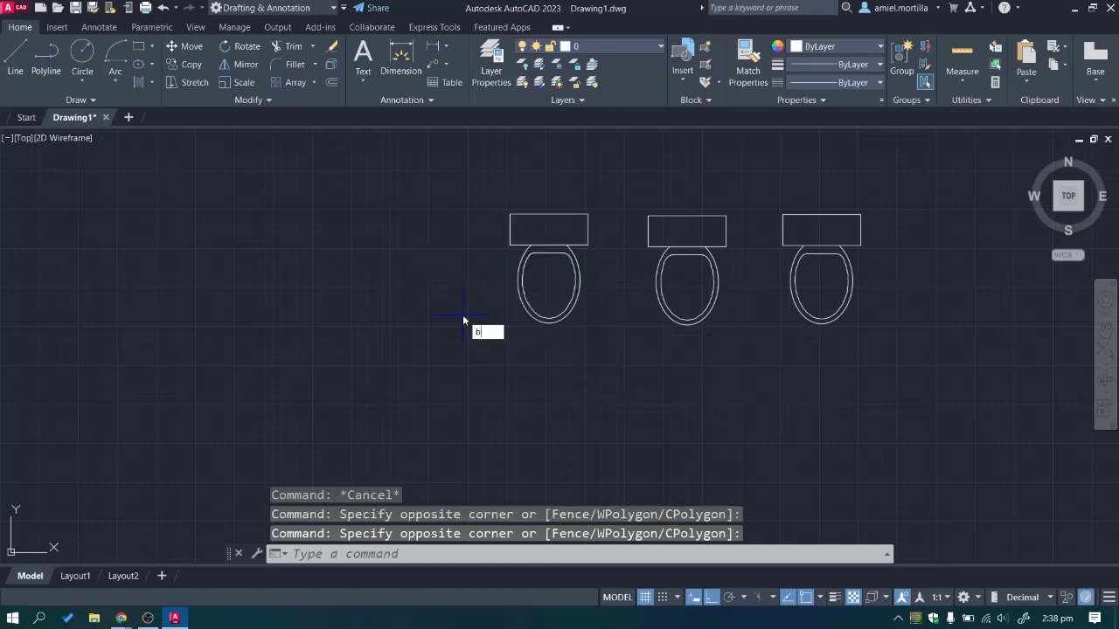
key("BackSpace")
type("b")
key("Return")
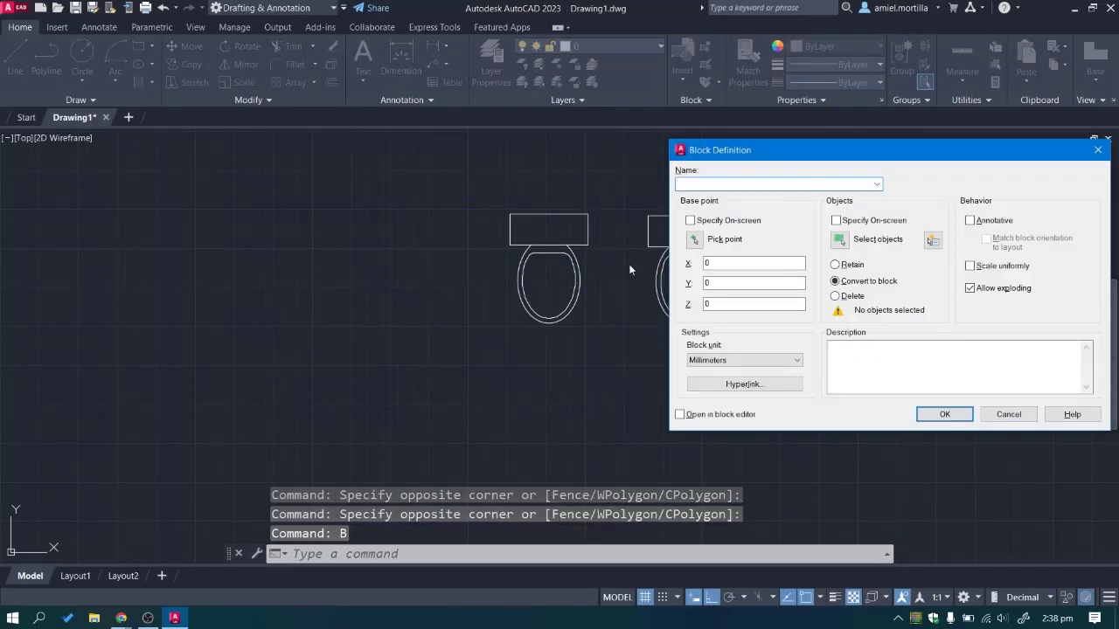
left_click_drag(836, 151, 431, 159)
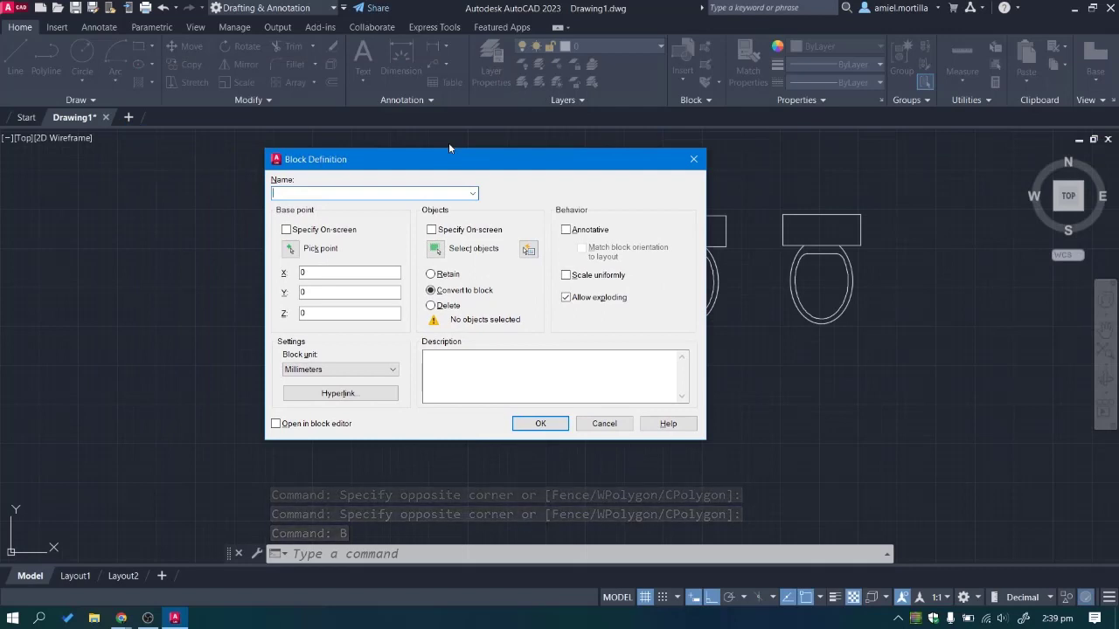
left_click(472, 193)
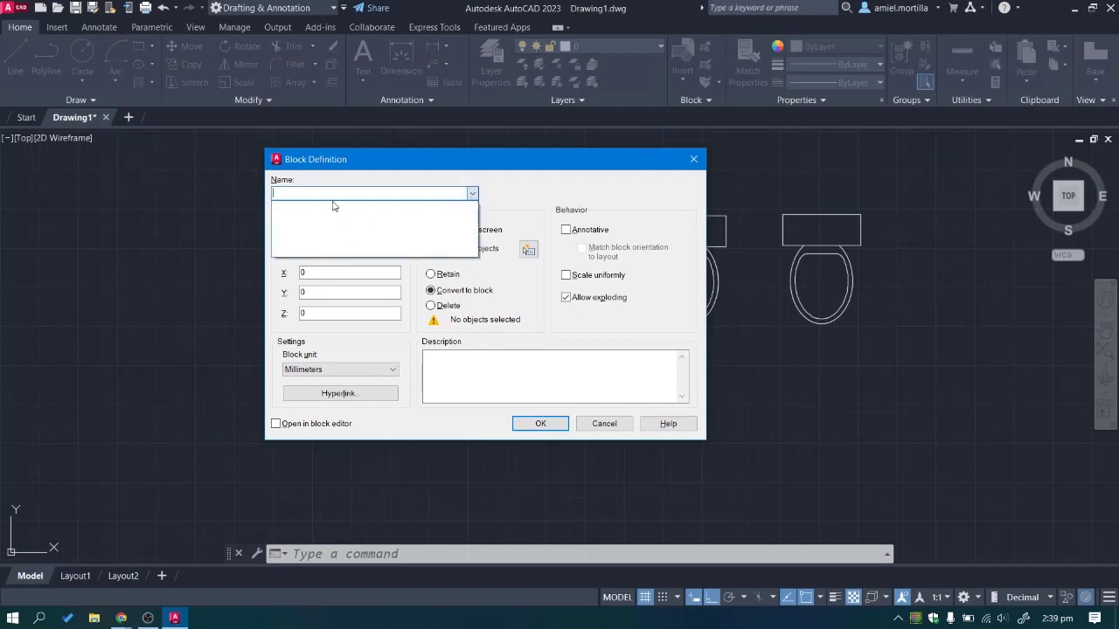
left_click(532, 198)
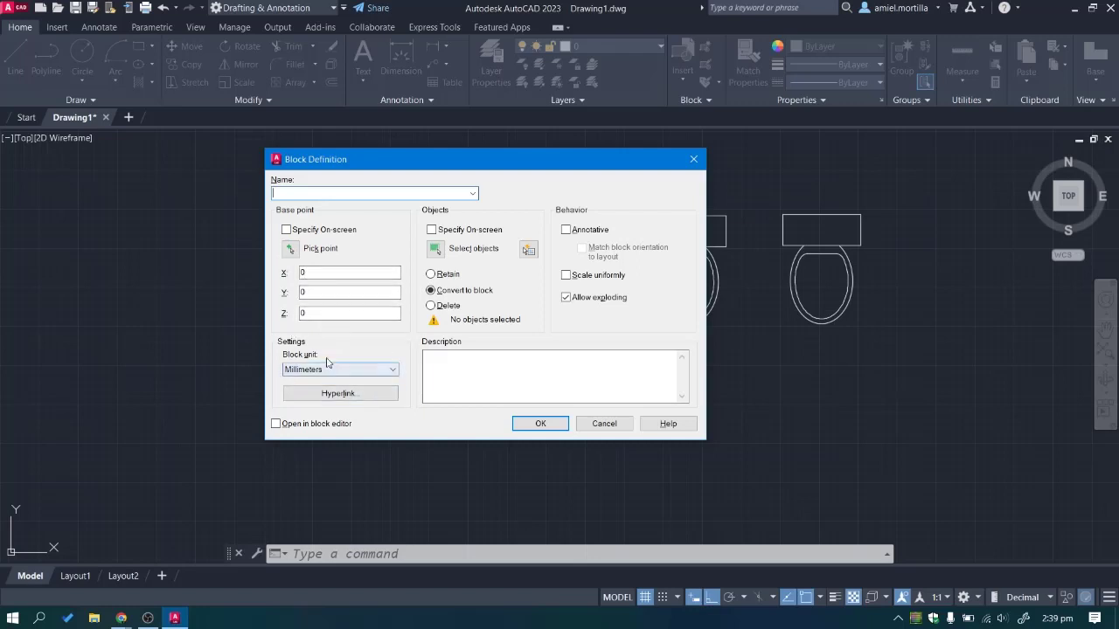
left_click(436, 250)
left_click(491, 186)
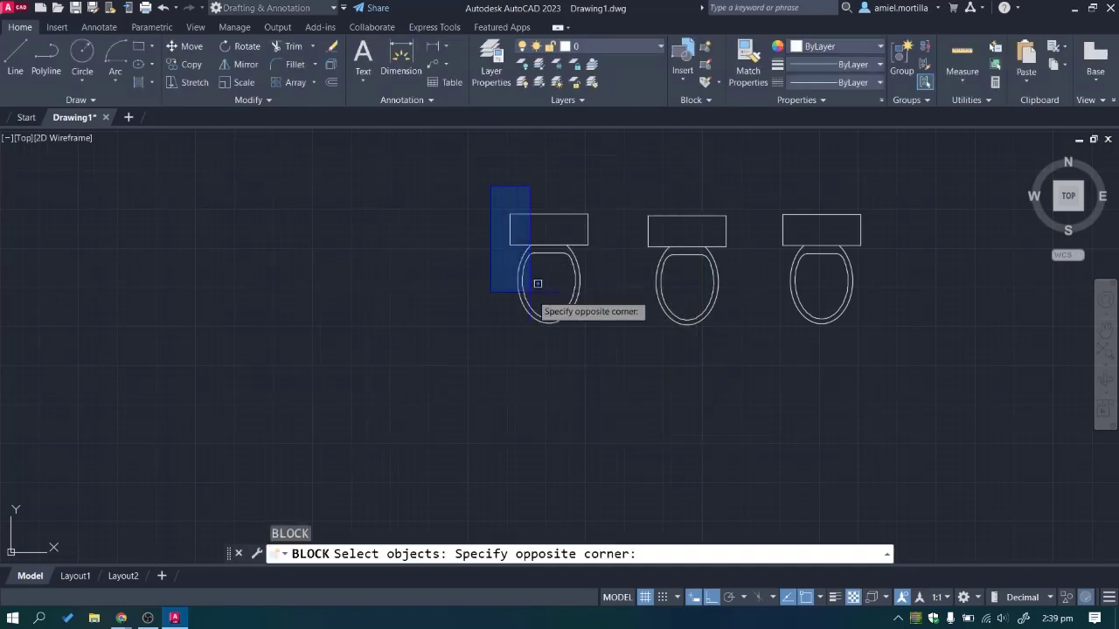
left_click(604, 360)
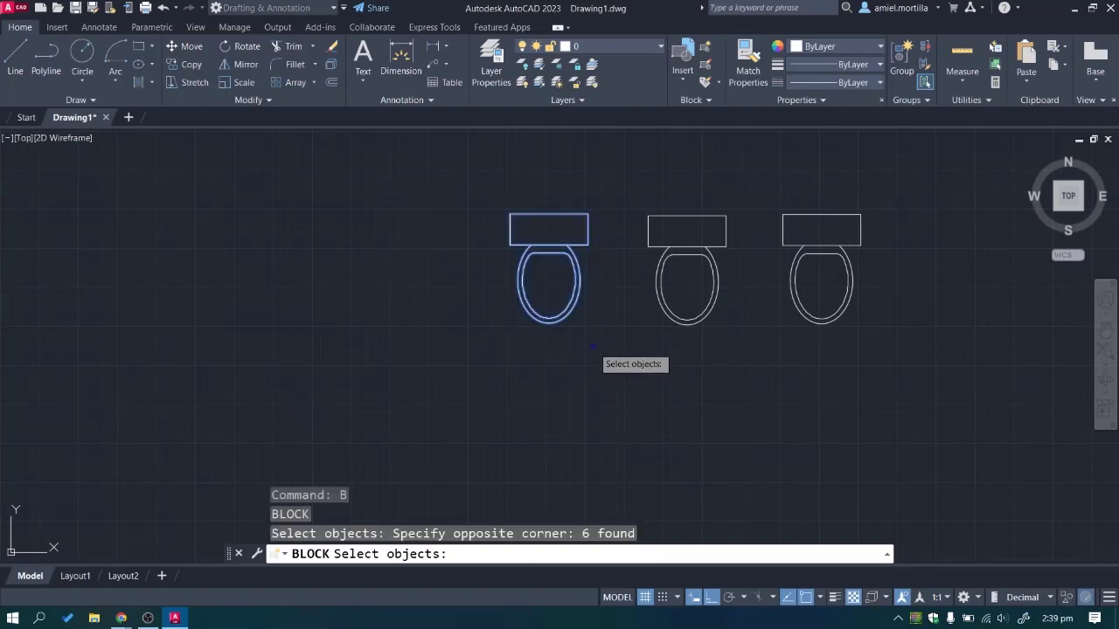
key("Return")
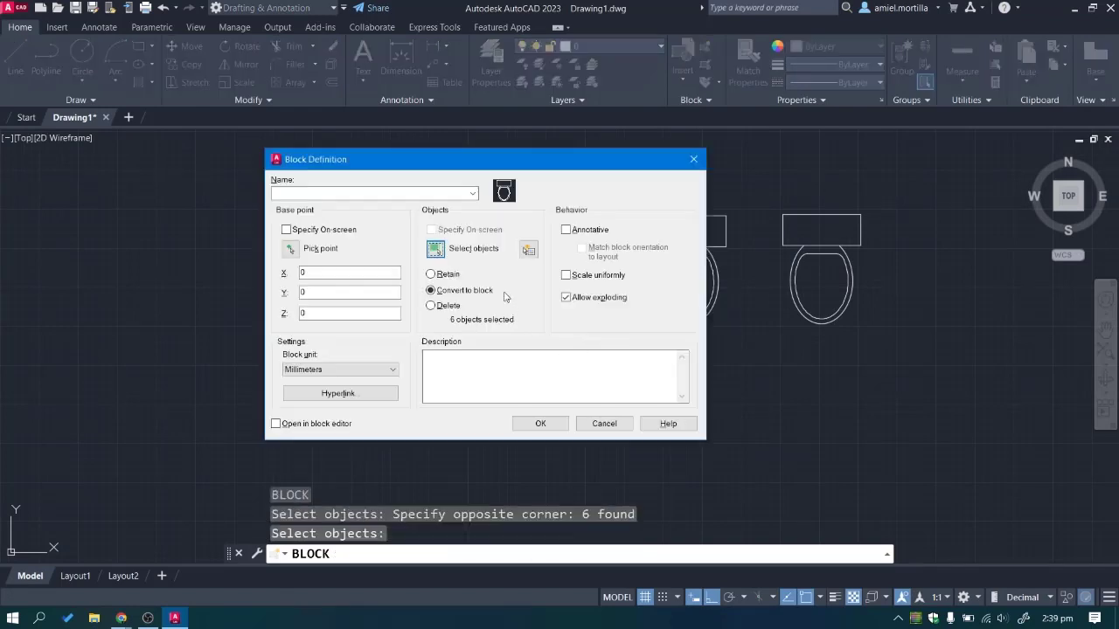
Try the Retain and Delete options for the block's source objects and return to Convert to block.
left_click(431, 274)
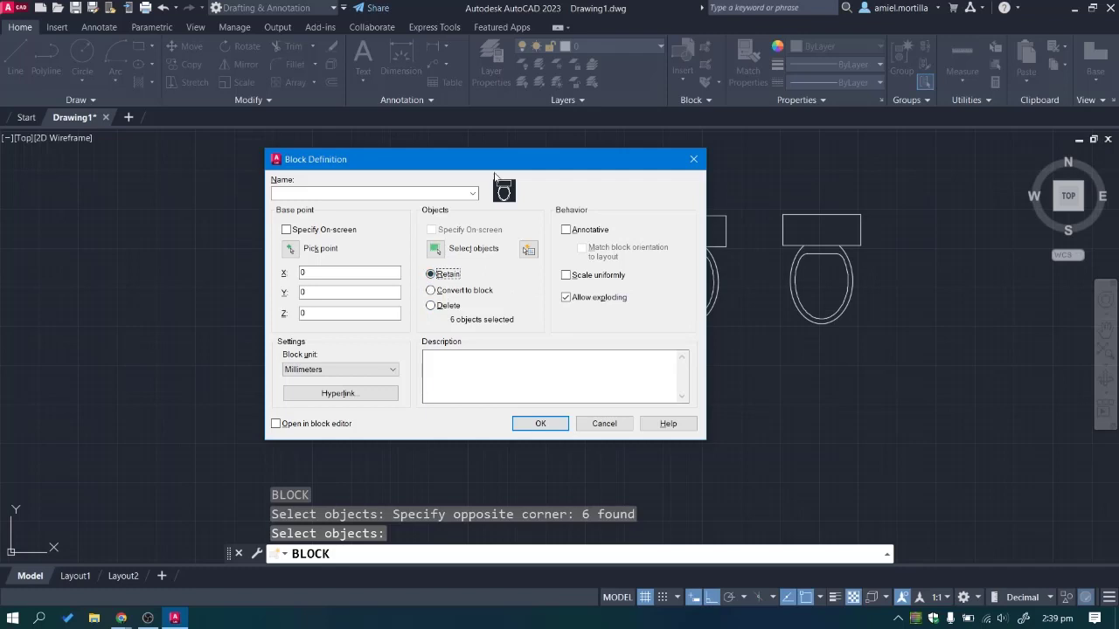
left_click_drag(498, 170, 269, 150)
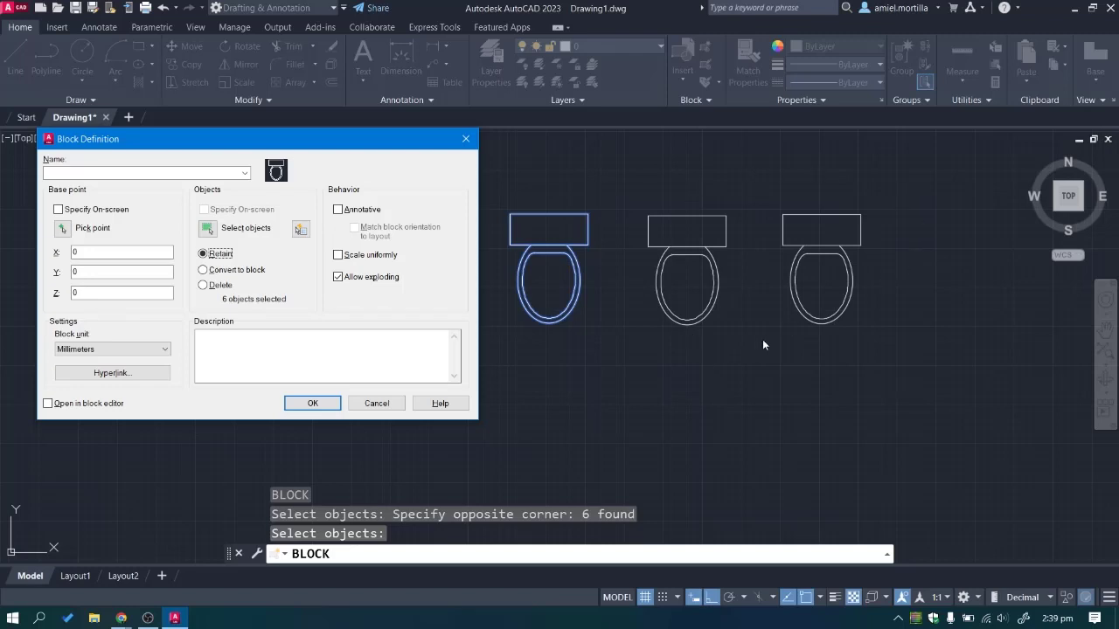
left_click(259, 271)
left_click(219, 286)
left_click(222, 273)
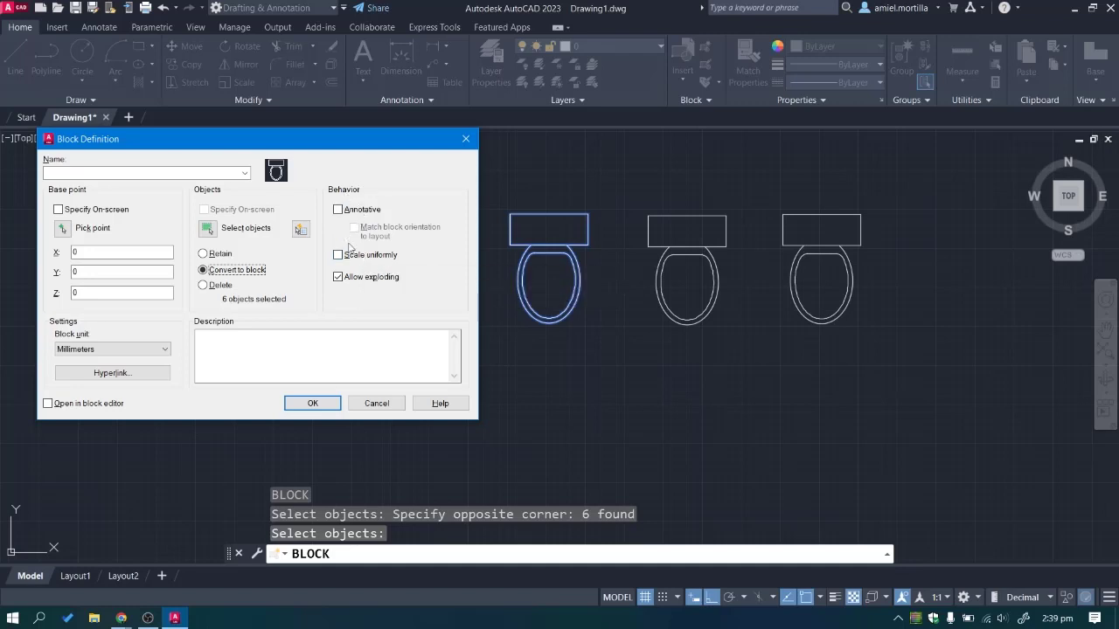
Set the base point at the midpoint of the tank's upper edge, name the block WC and create it.
left_click(63, 229)
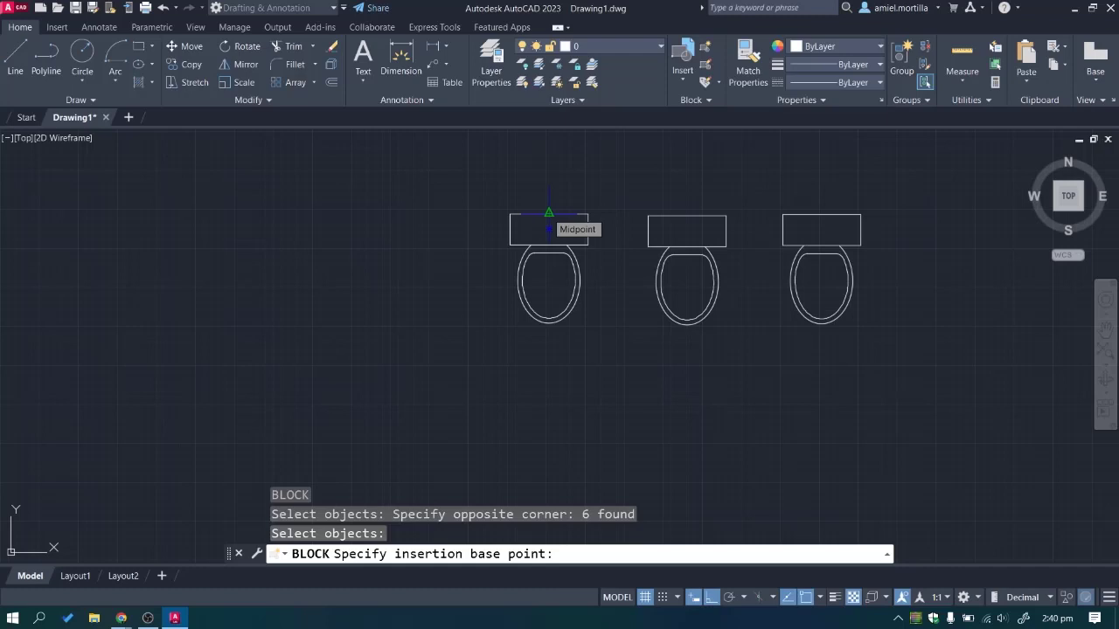
left_click(548, 214)
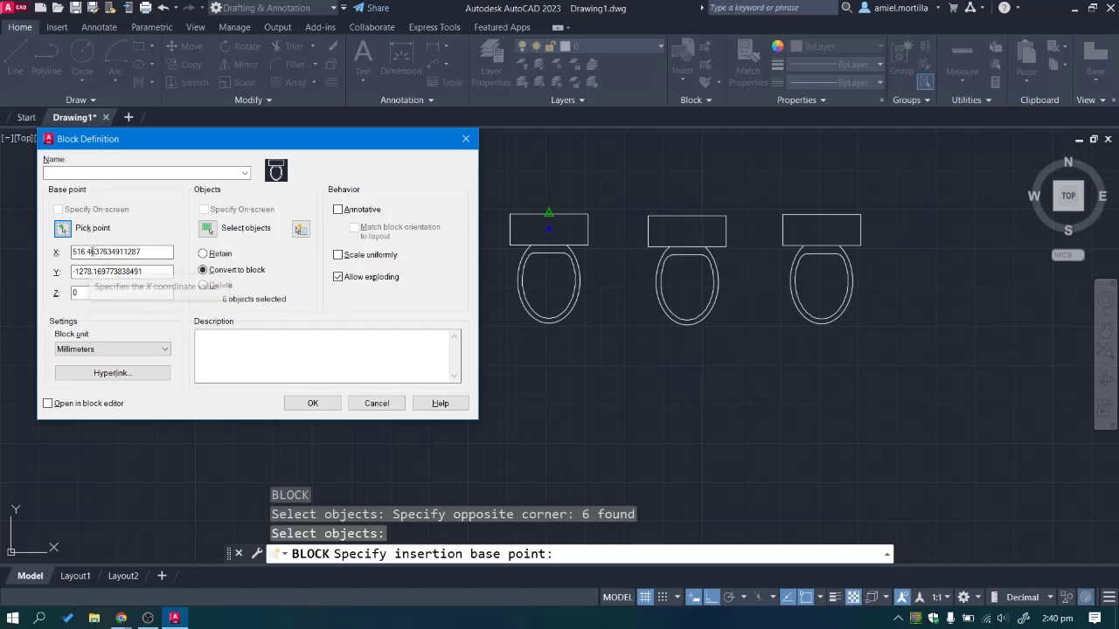
left_click(155, 173)
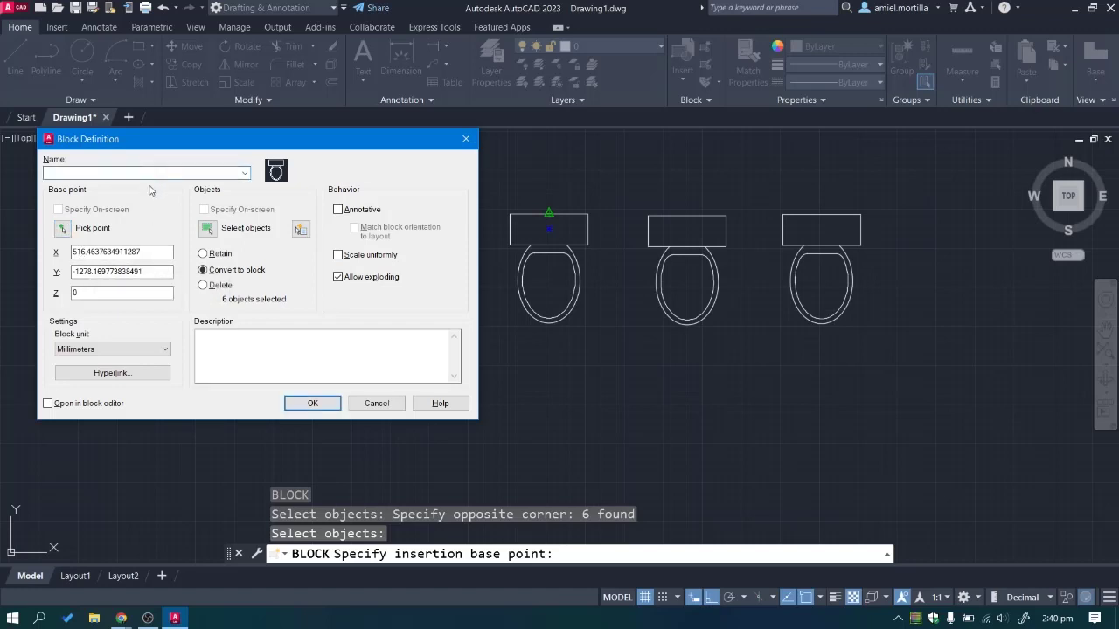
type("WC")
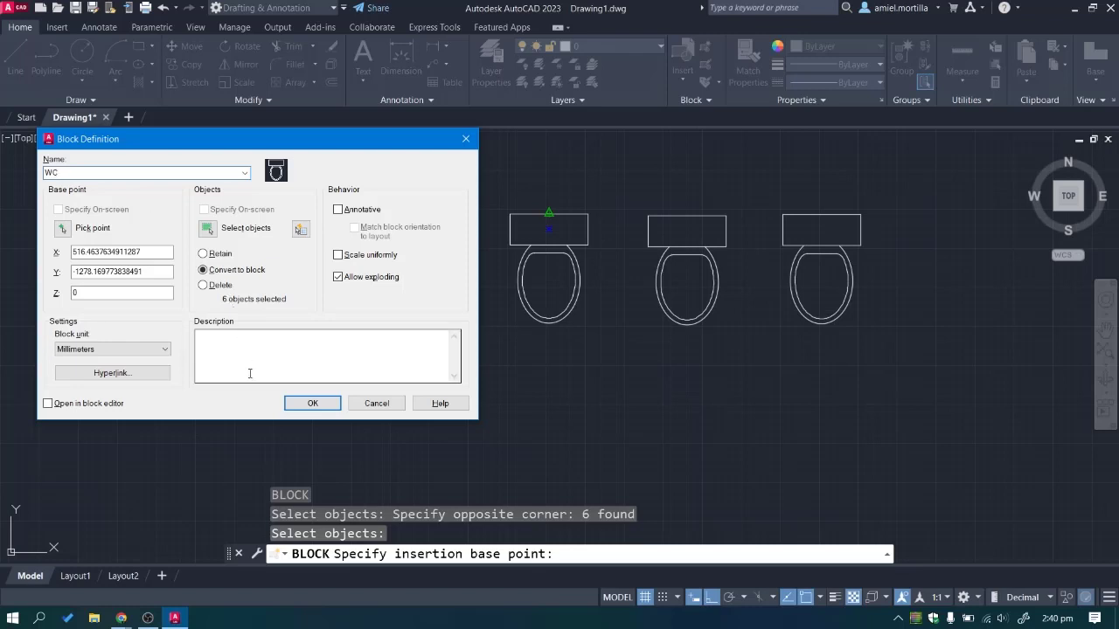
left_click(298, 403)
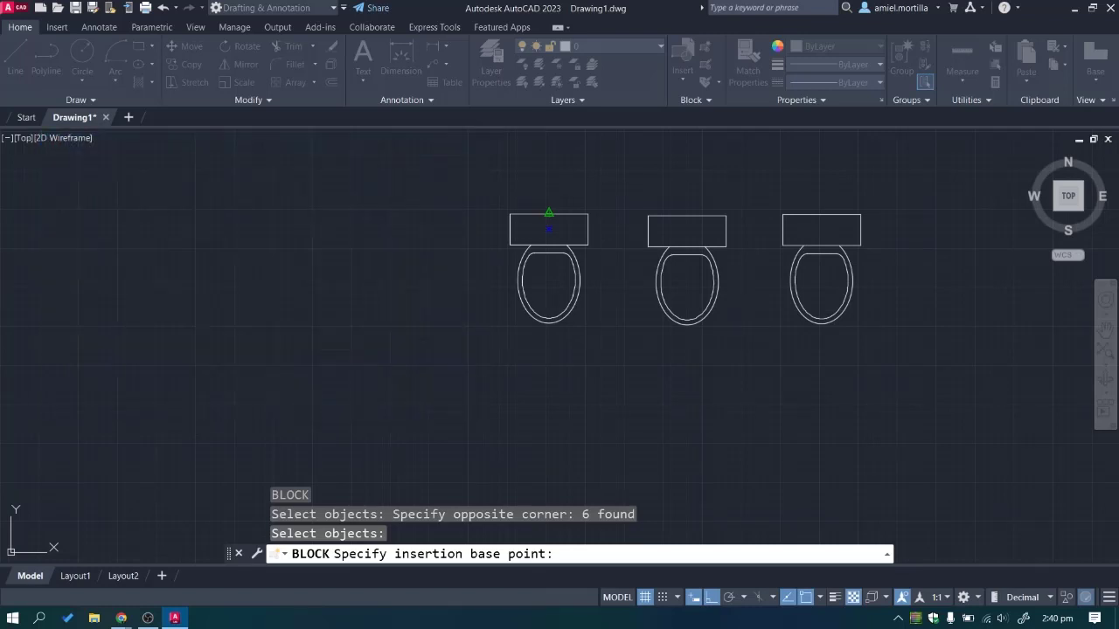
Turn Ortho off and move the WC block farther left by its base-point grip.
middle_click_drag(414, 266, 287, 300)
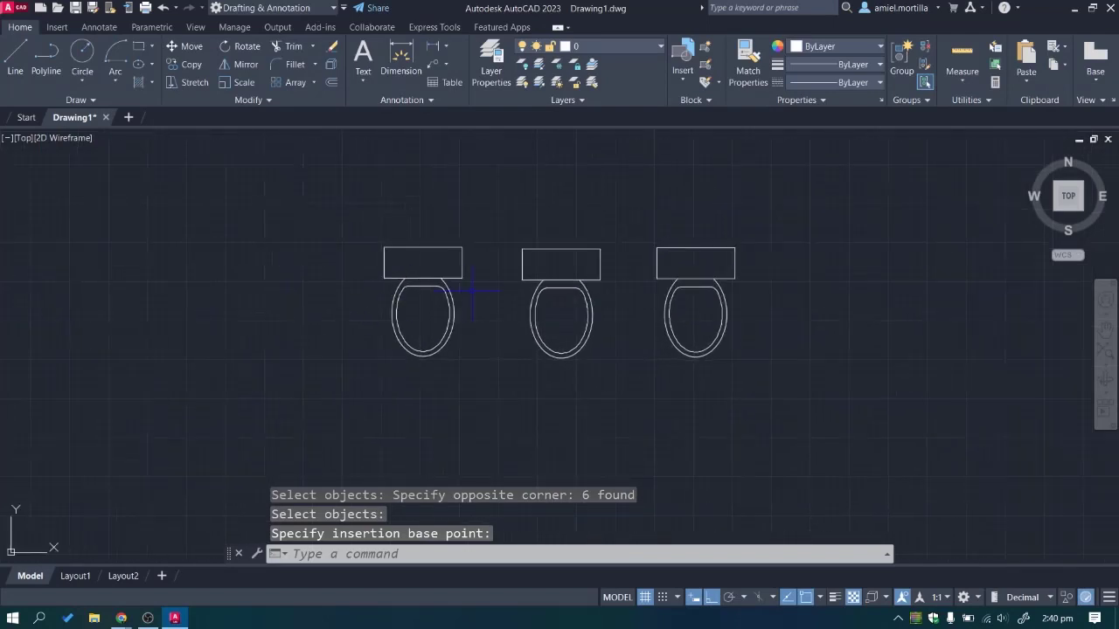
scroll(476, 291, "up", 1)
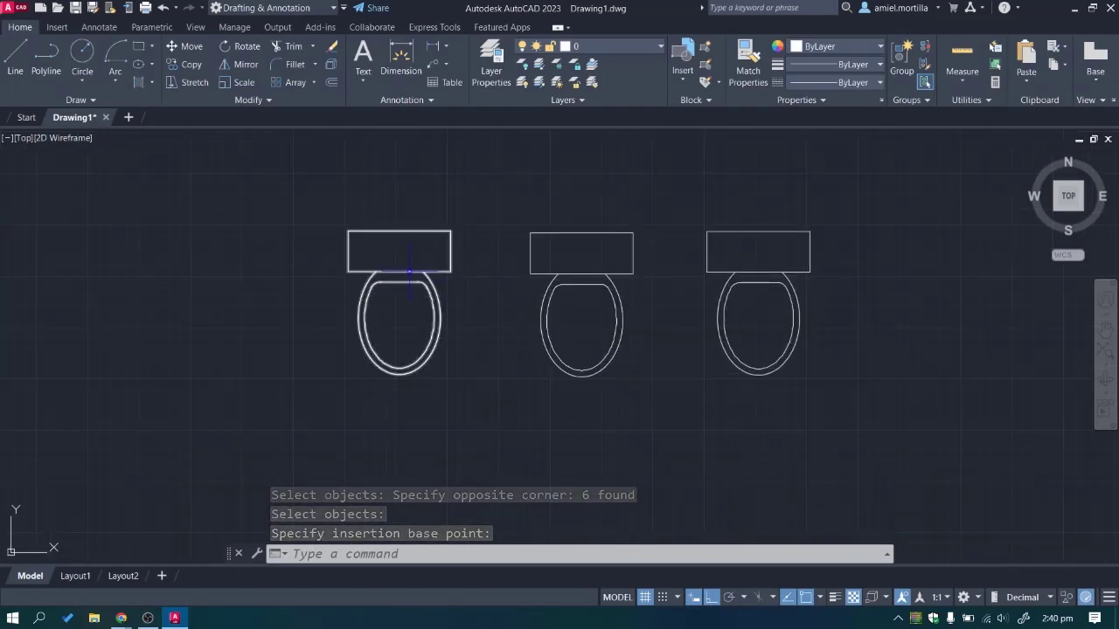
left_click(434, 293)
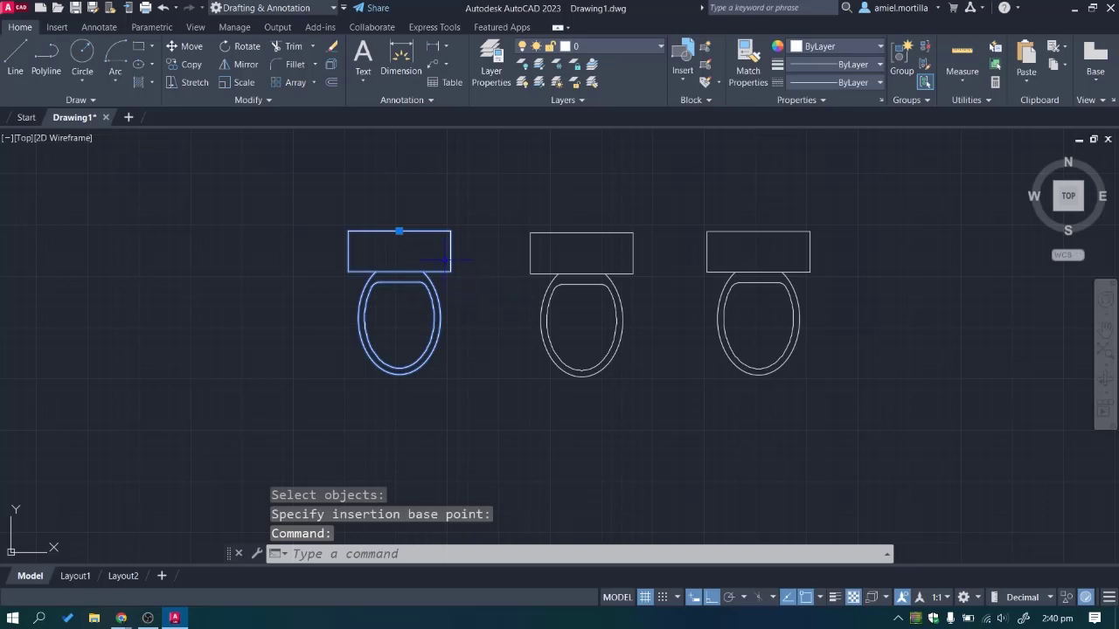
left_click(399, 232)
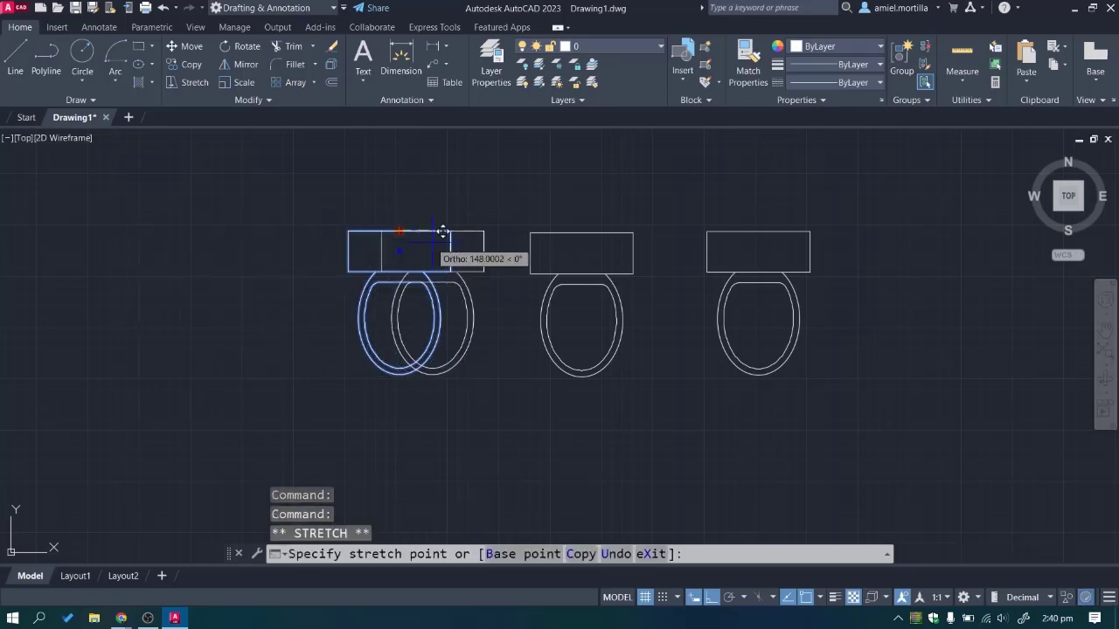
key("F8")
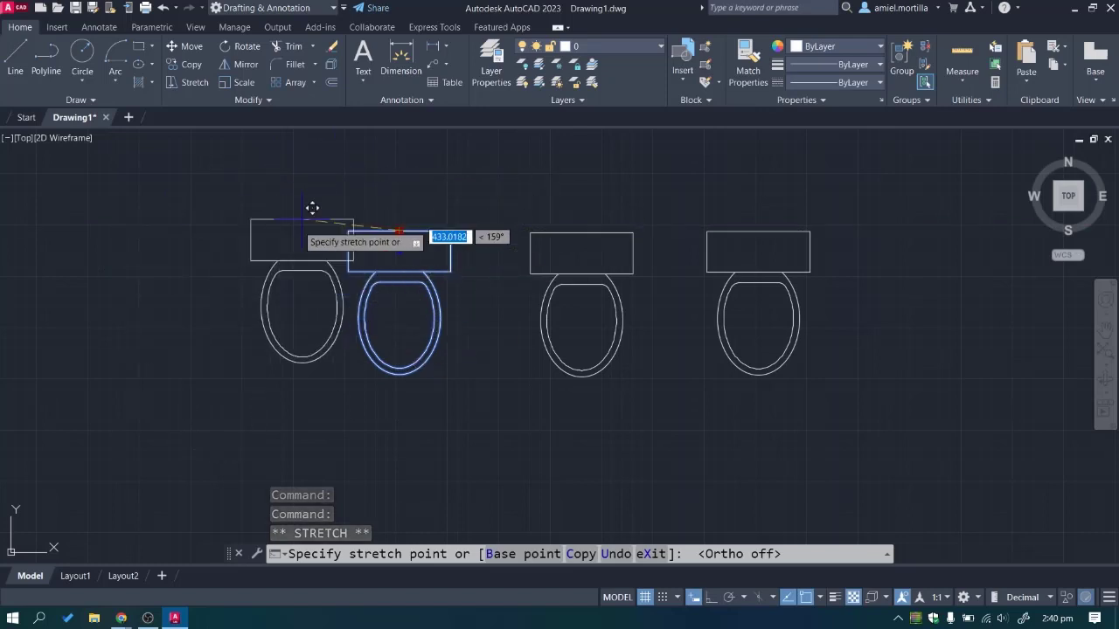
left_click(281, 232)
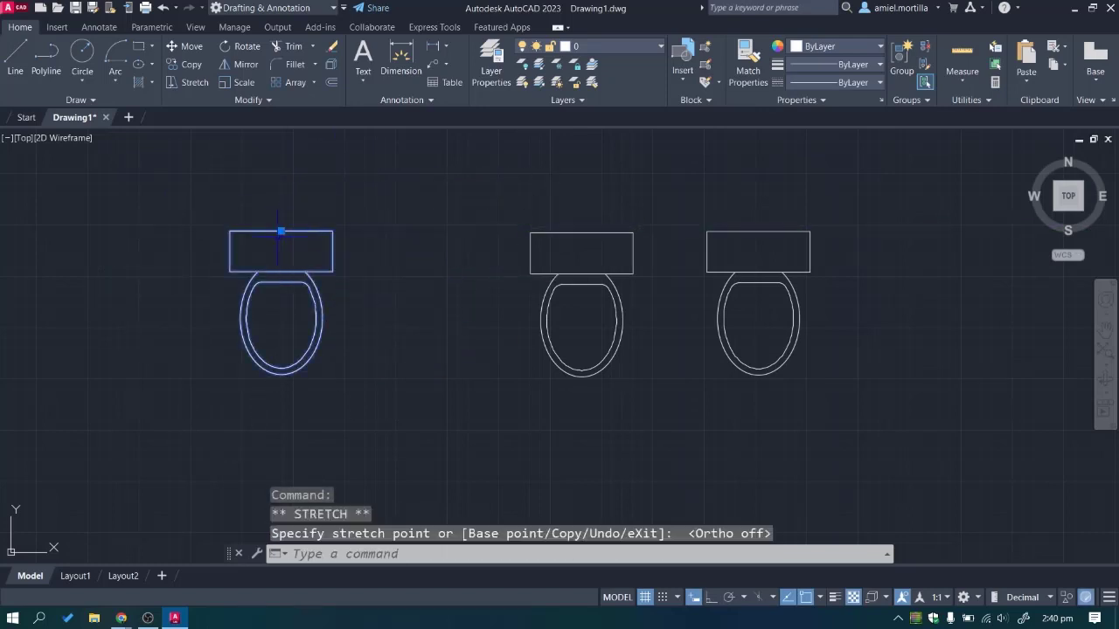
Move the WC block by its grip upward, to the right and back into the row beside the middle toilet, and deselect it.
left_click(280, 232)
left_click(282, 229)
left_click(281, 231)
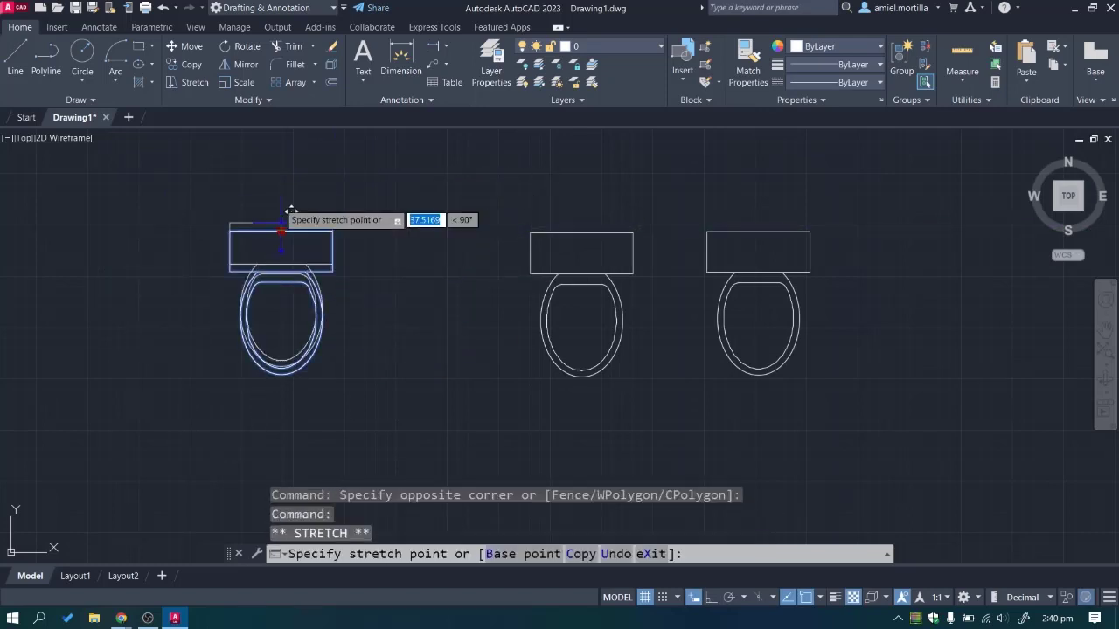
left_click(280, 157)
left_click(280, 158)
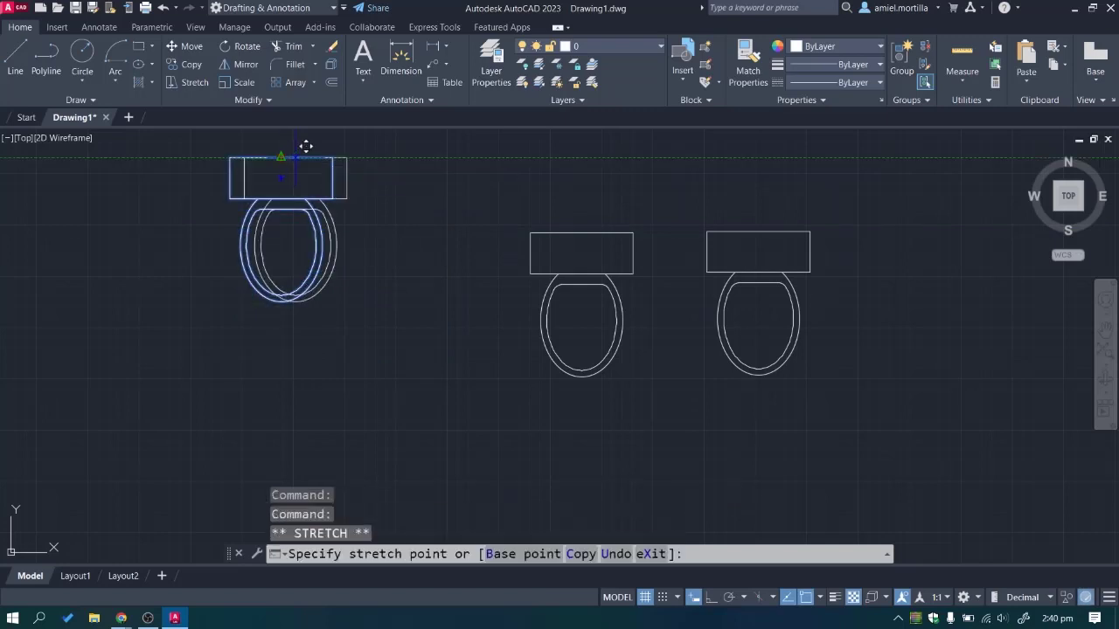
left_click(432, 157)
left_click(432, 158)
left_click(421, 230)
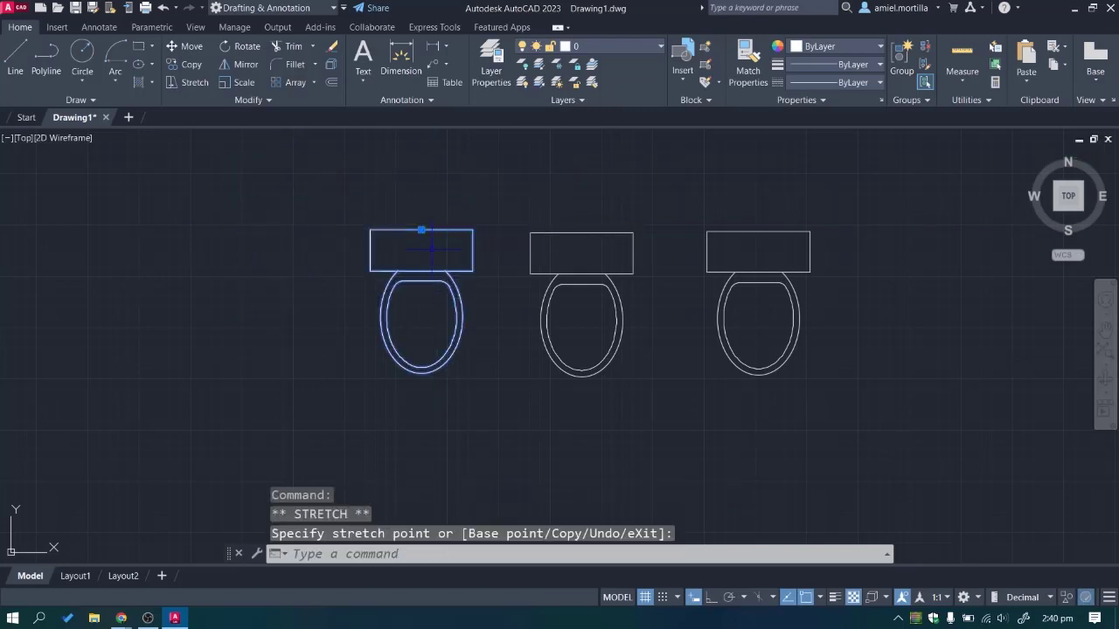
key("Escape")
Try to move the middle toilet's separate outlines together by the midpoint grip on the tank's upper edge.
left_click(511, 208)
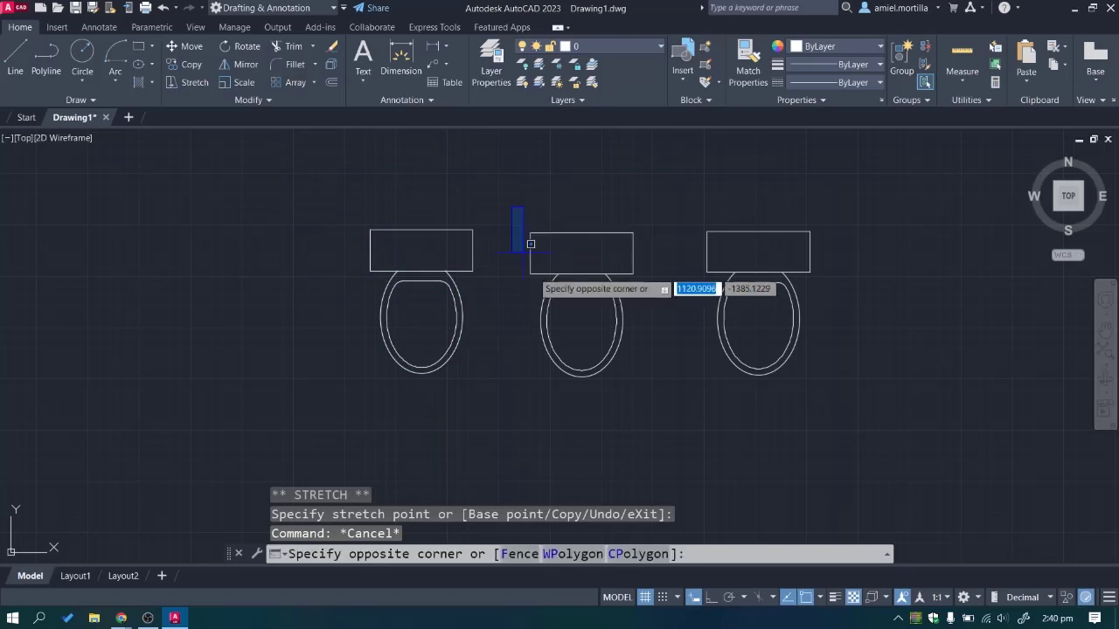
left_click(647, 437)
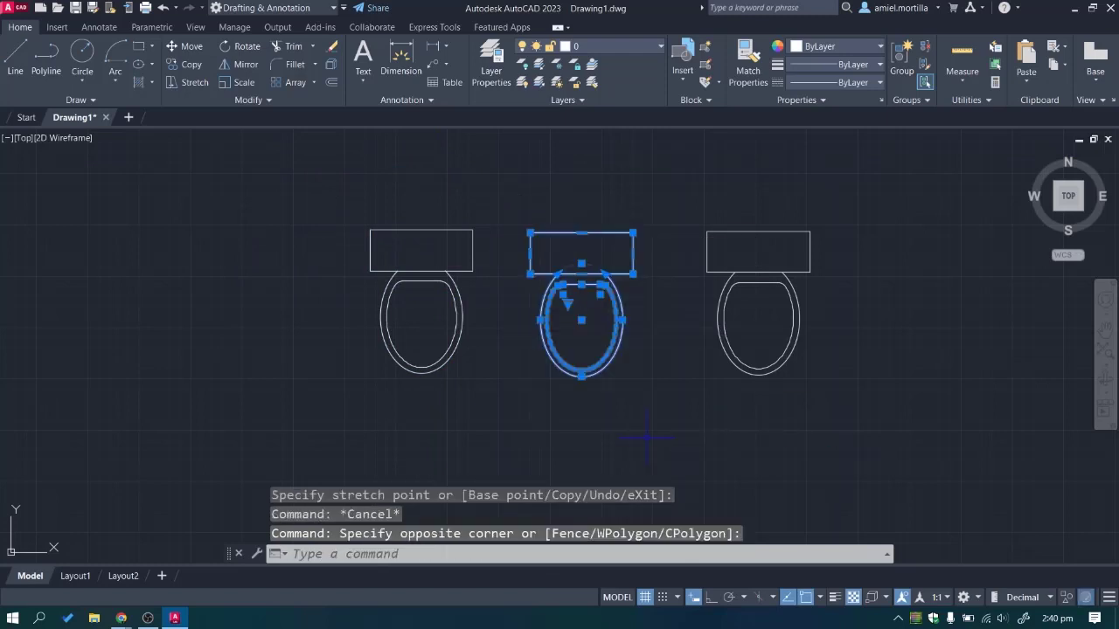
left_click(581, 233)
key("Escape")
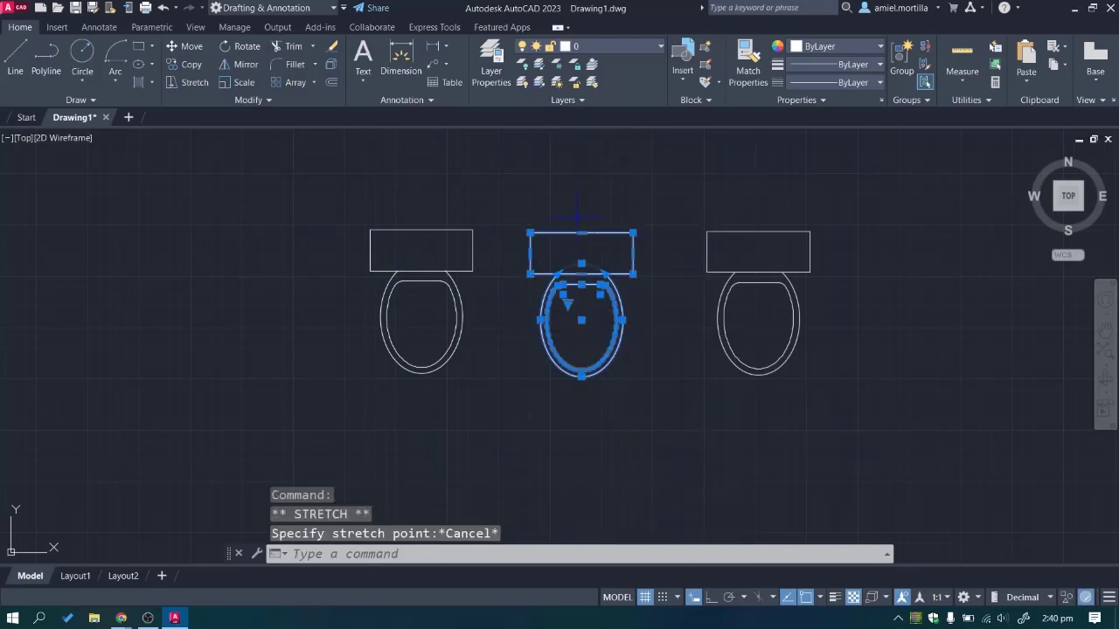
left_click(581, 232)
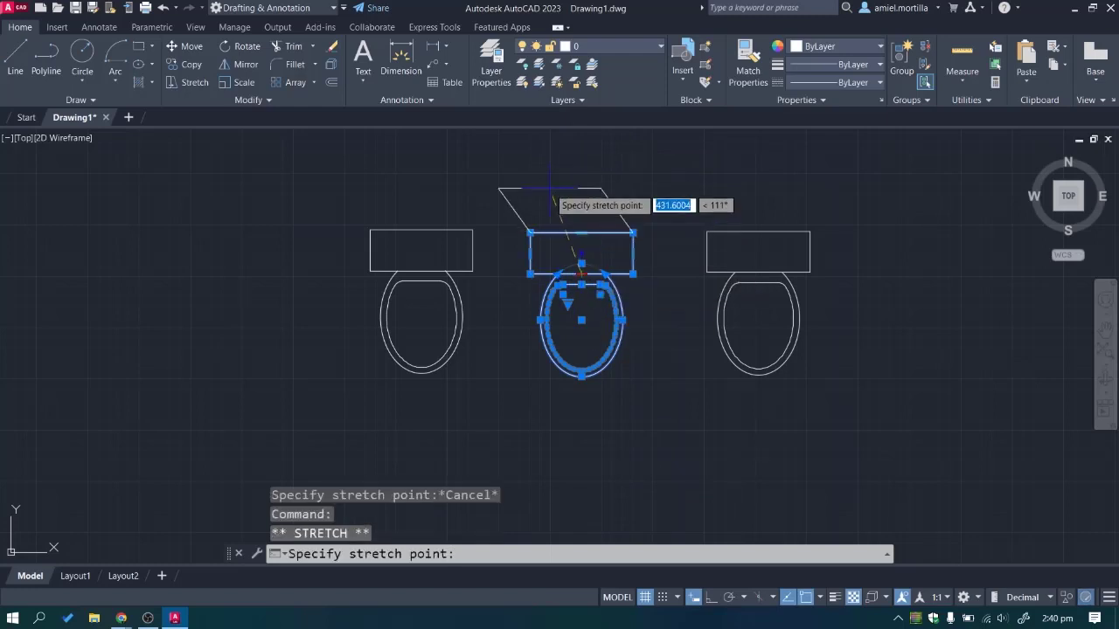
key("Escape")
Try the Move command on the middle toilet's outlines from a base point below it, cancel the move and clear the selection.
type("M")
key("Return")
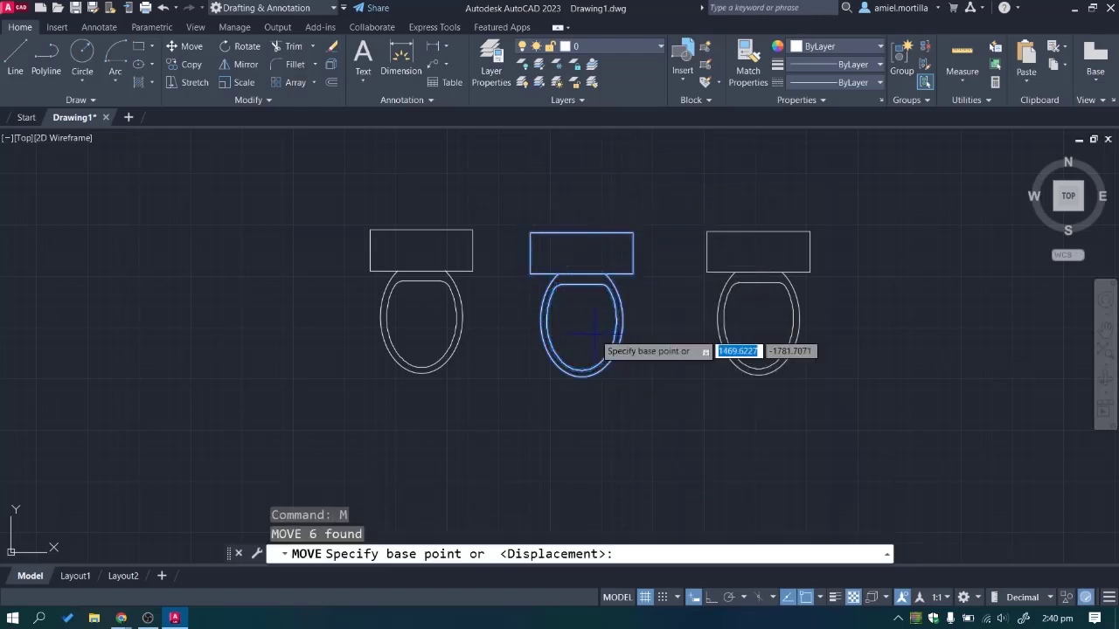
left_click(669, 410)
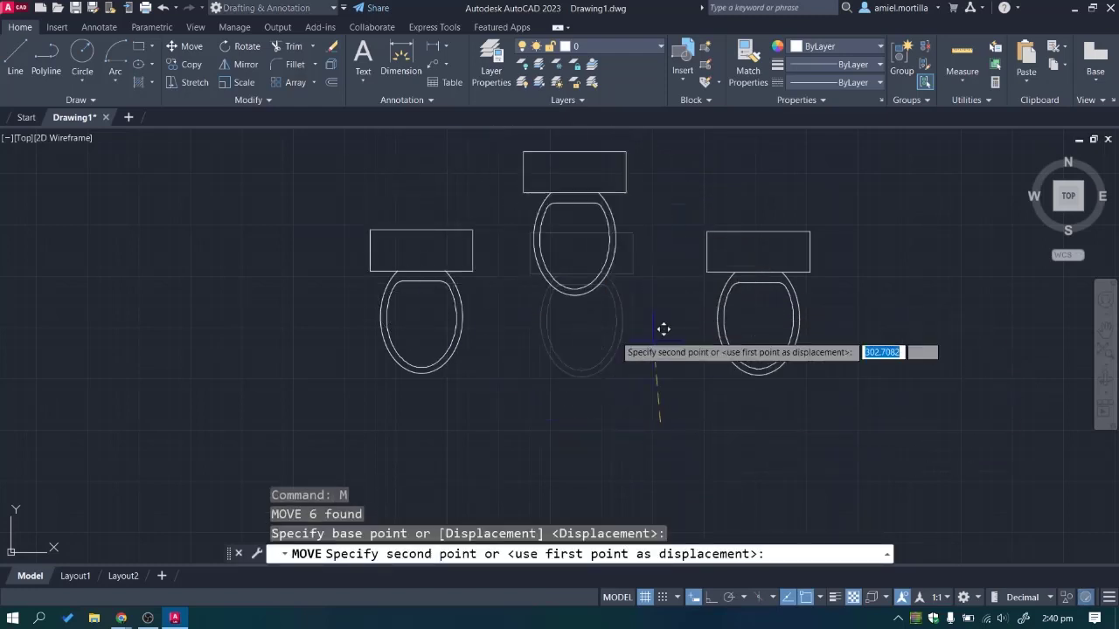
key("Escape")
key("Escape")
key("Escape")
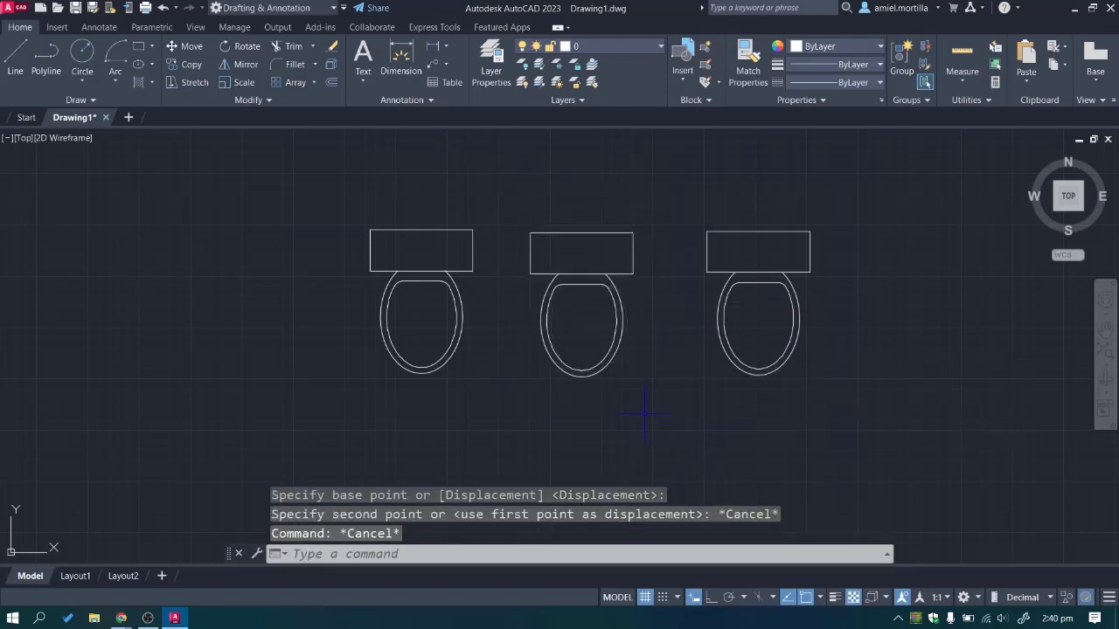
left_click(469, 347)
key("Escape")
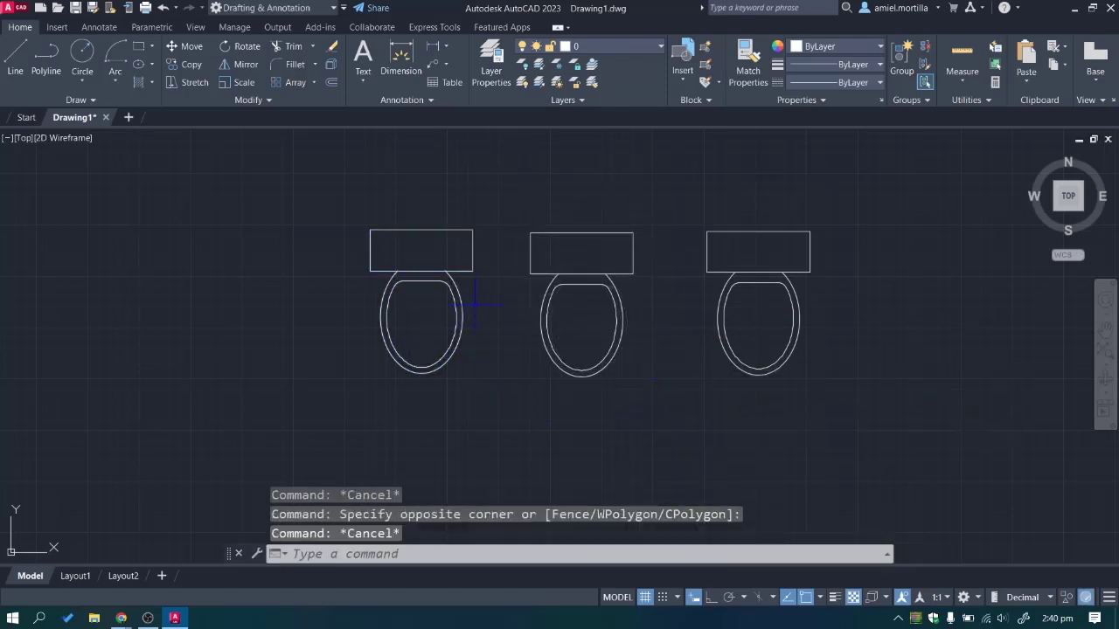
Examine the WC block's single base-point grip at the middle of the tank's upper edge, and clear the selection.
left_click(435, 280)
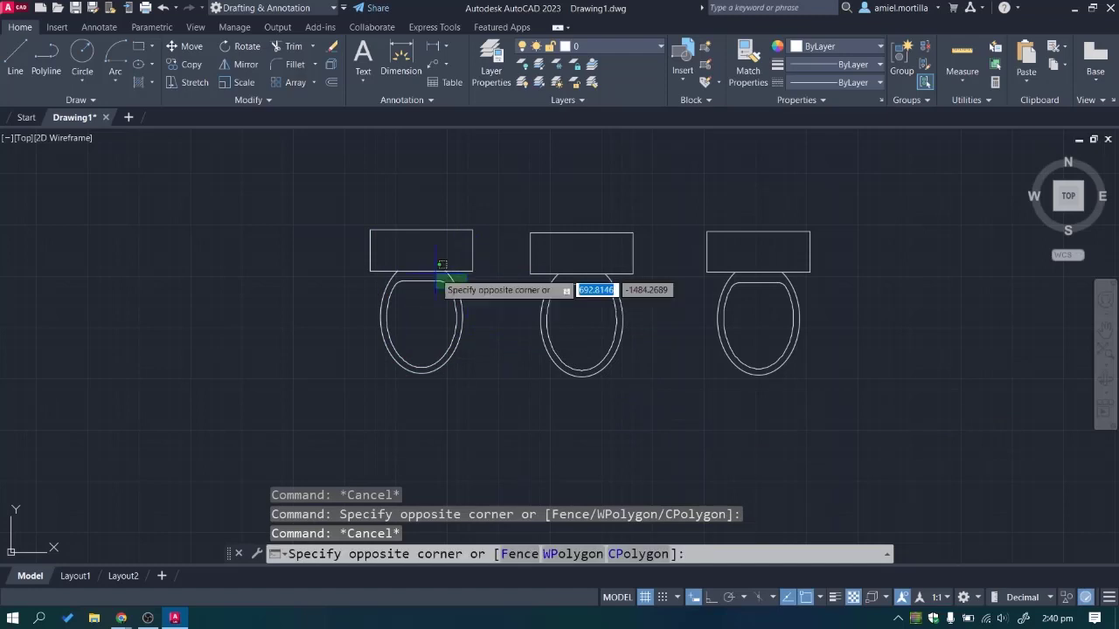
left_click(431, 281)
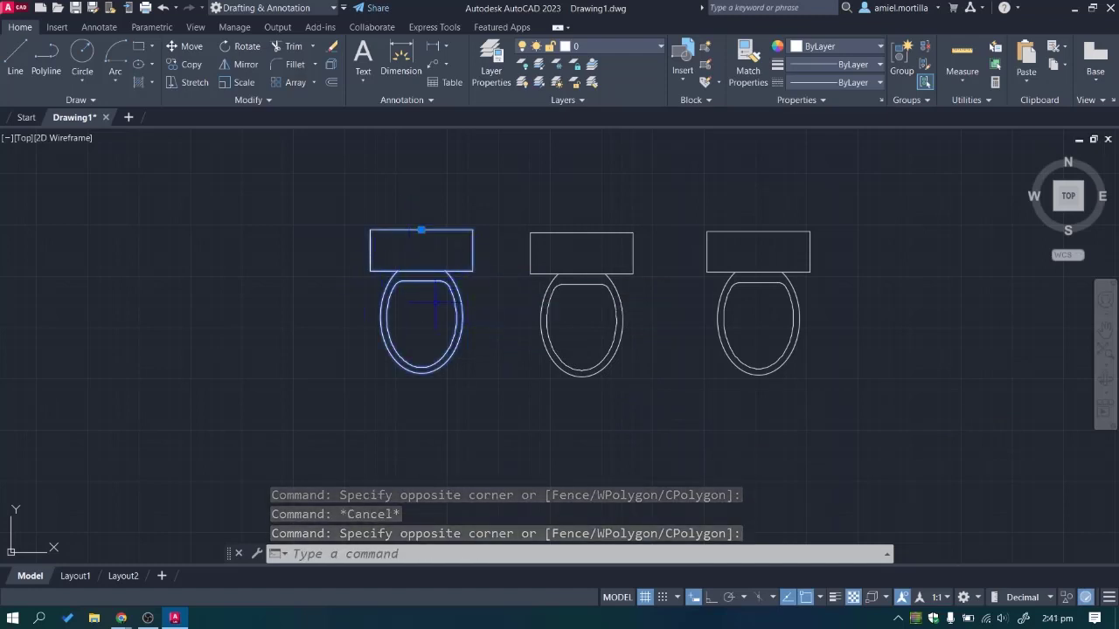
key("Escape")
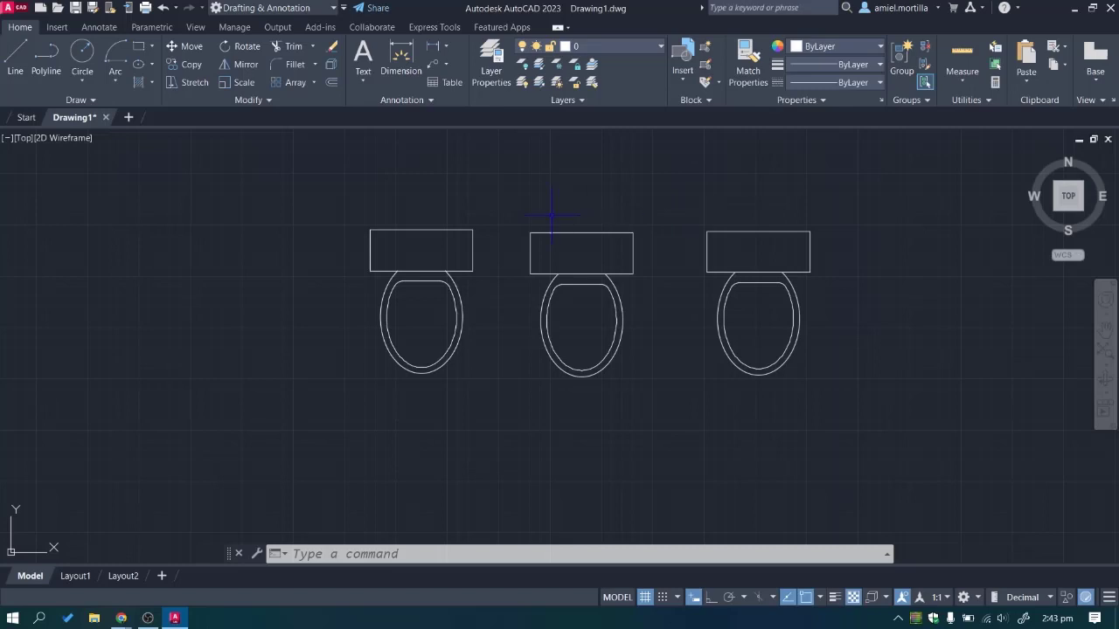
left_click(472, 232)
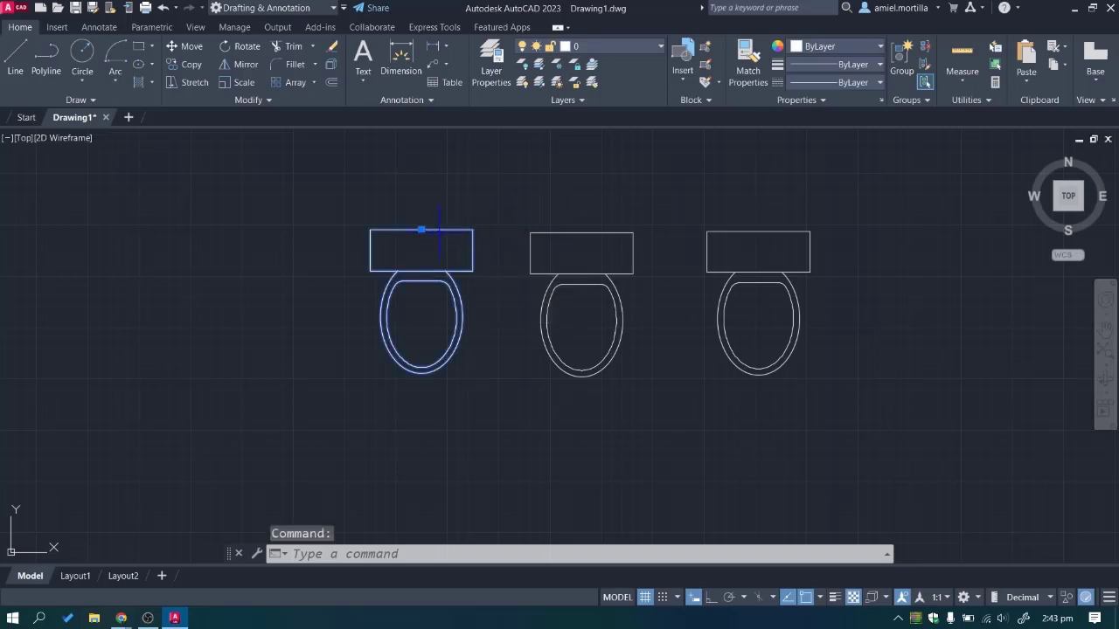
left_click(427, 228)
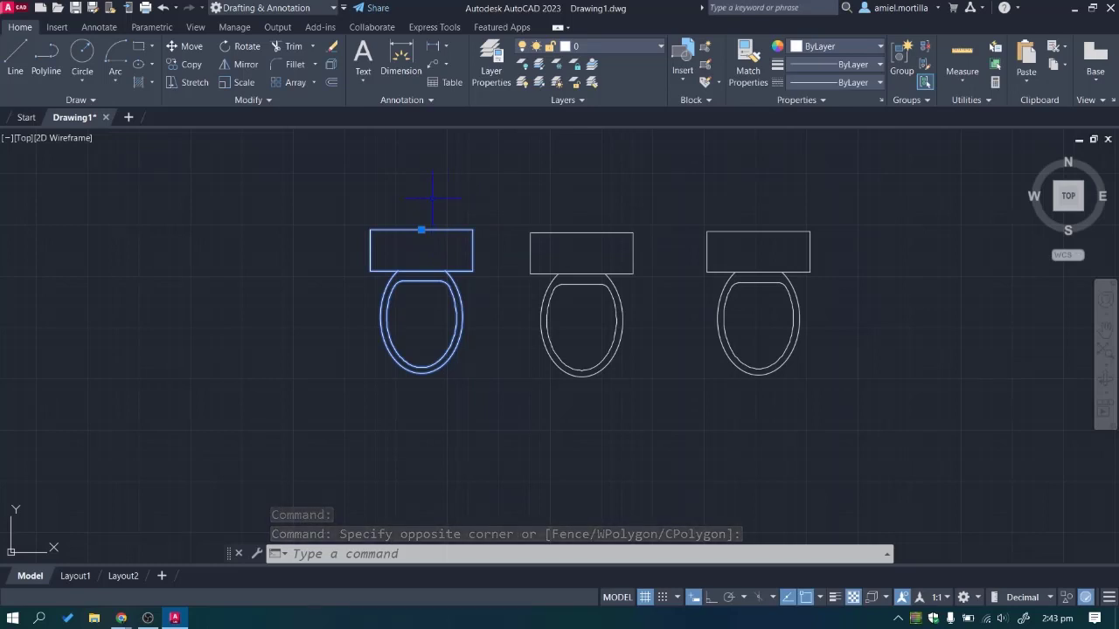
key("Escape")
key("Escape")
scroll(382, 180, "down", 1)
left_click(377, 299)
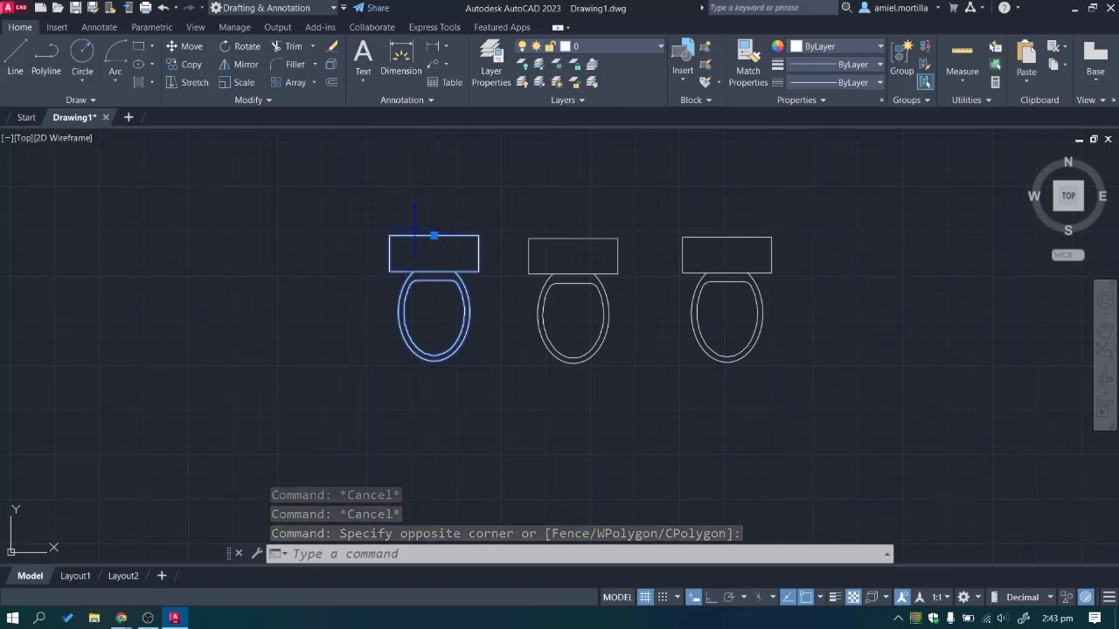
key("Escape")
middle_click_drag(393, 236, 577, 220)
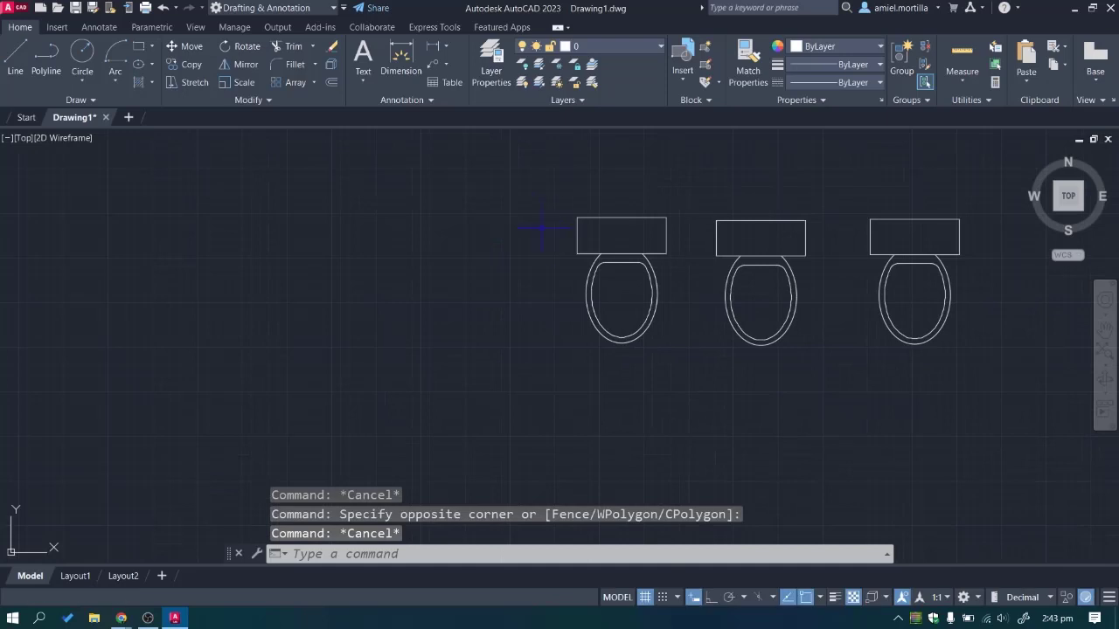
type("l")
key("Return")
middle_click_drag(494, 212, 537, 306)
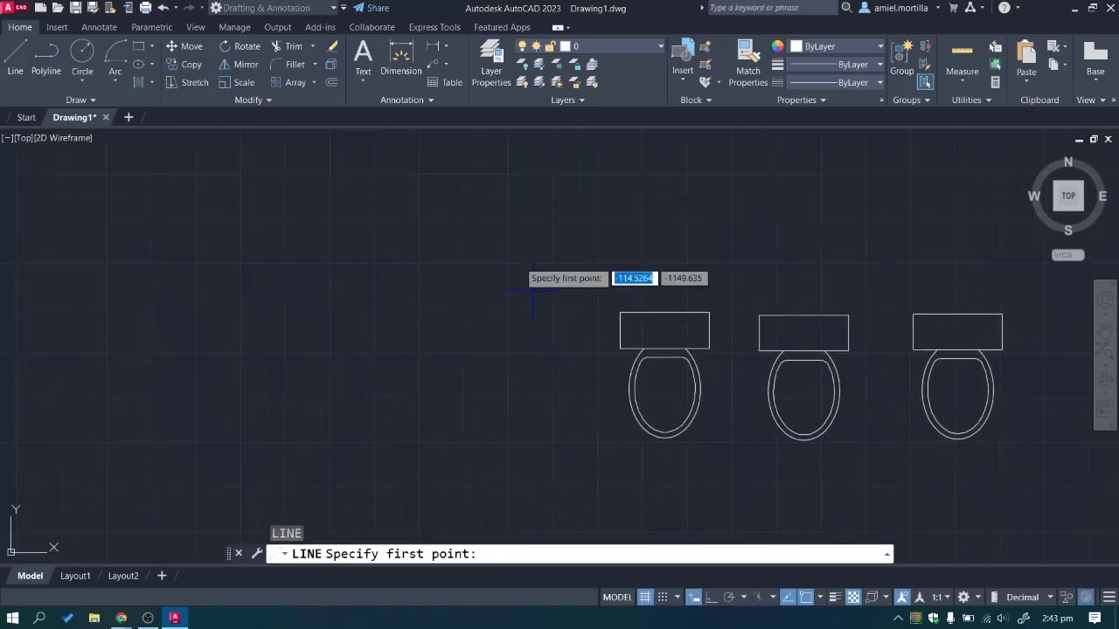
left_click(476, 160)
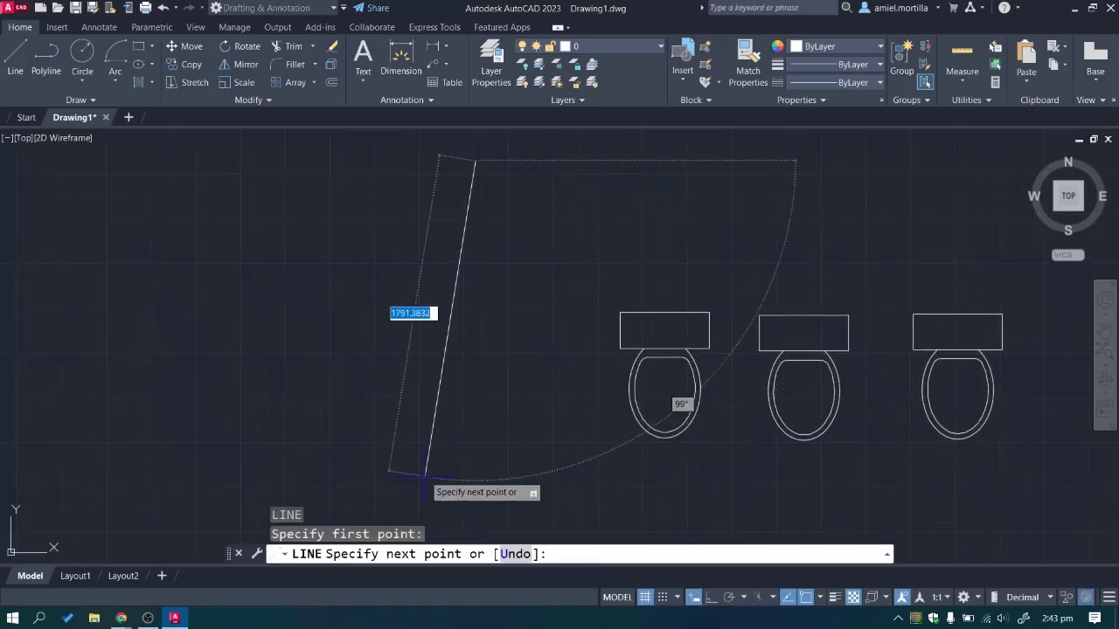
key("Escape")
type("l")
key("Return")
left_click(343, 152)
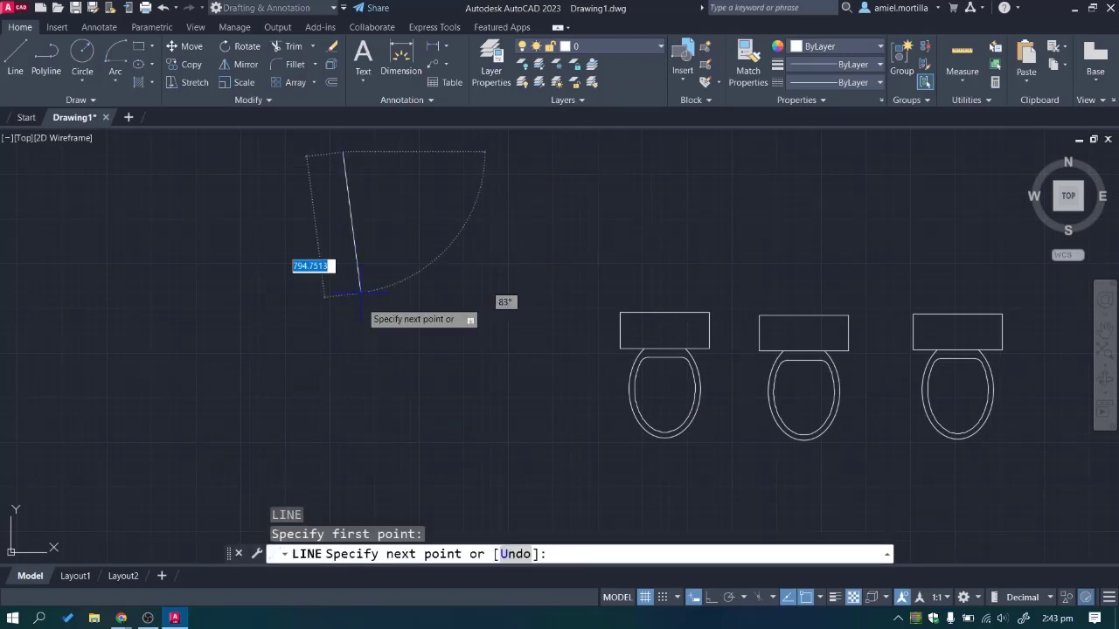
type("7")
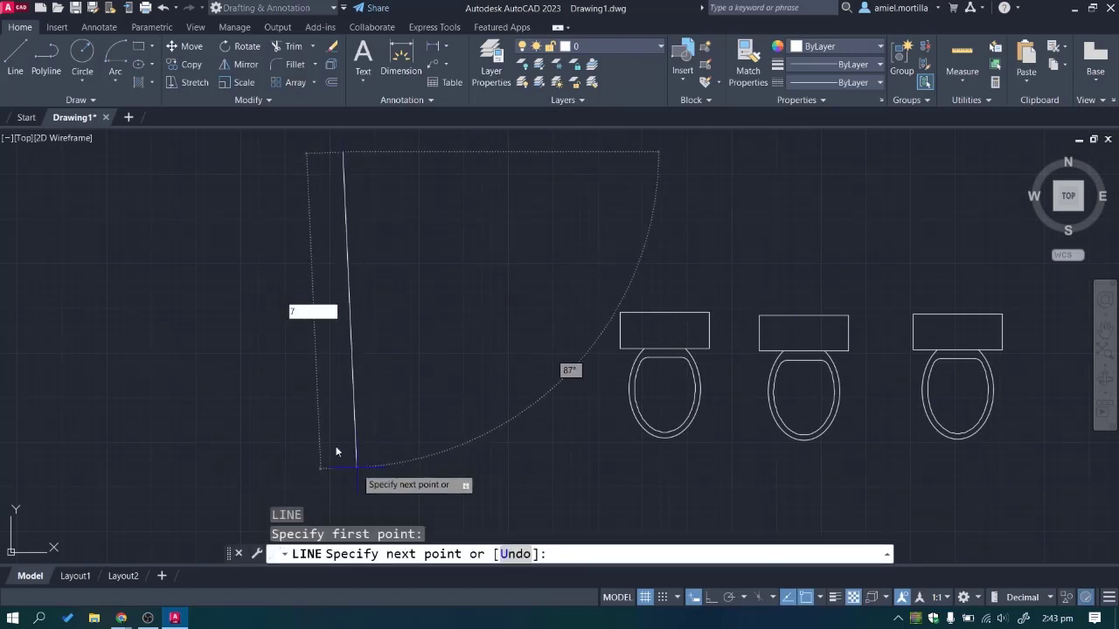
key("BackSpace")
key("Escape")
key("Escape")
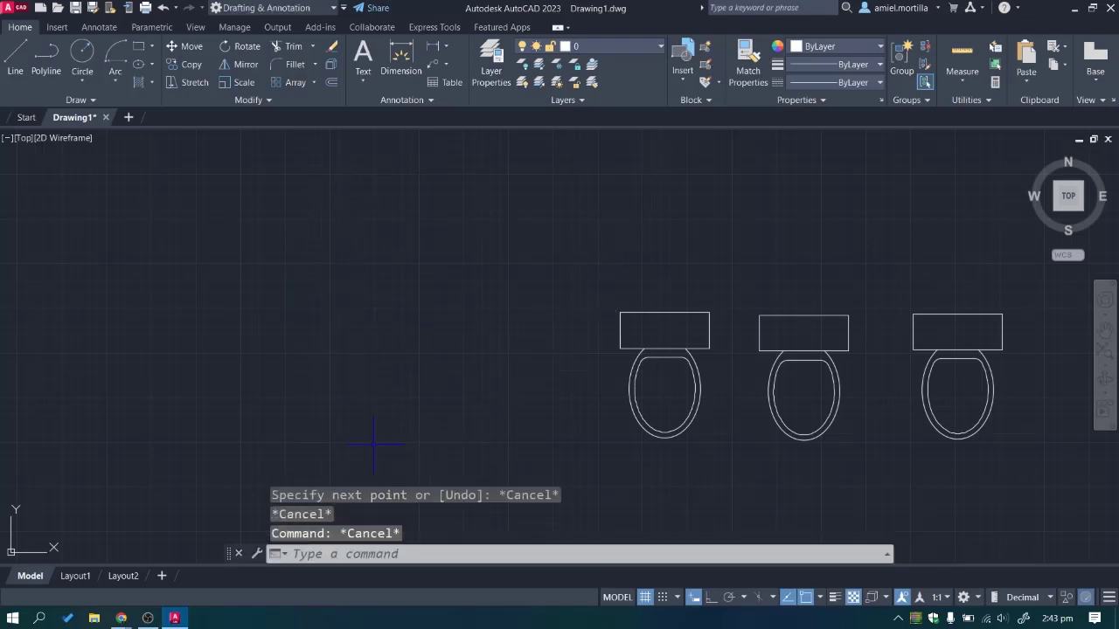
Turn Ortho on and draw a long vertical line in the empty area to the left of the toilets.
key("F8")
type("l")
key("Return")
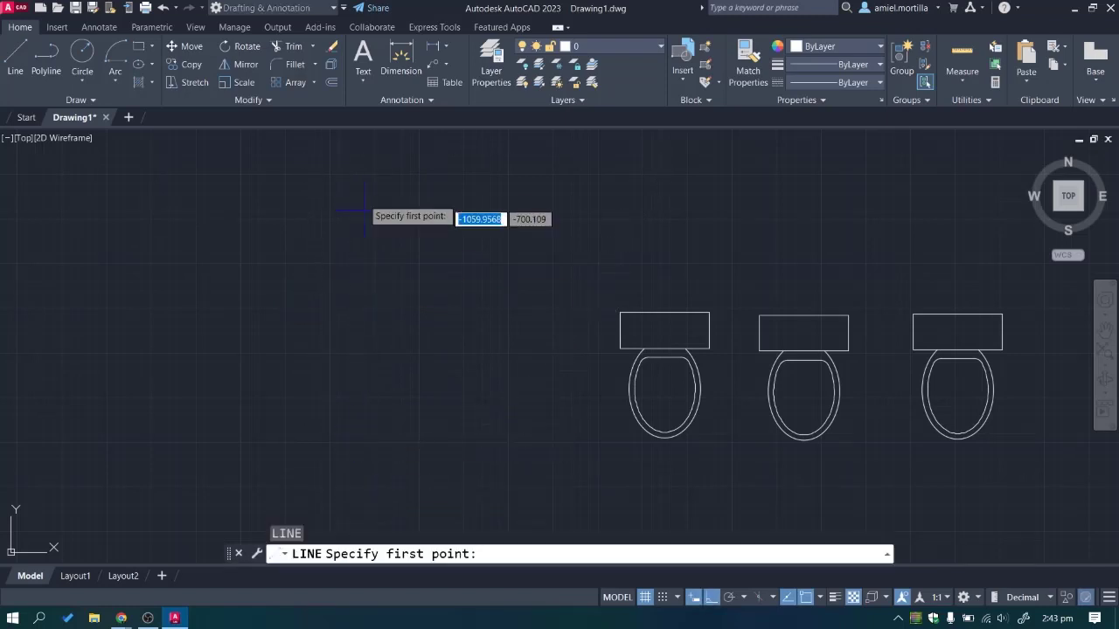
left_click(362, 177)
left_click(363, 486)
key("Escape")
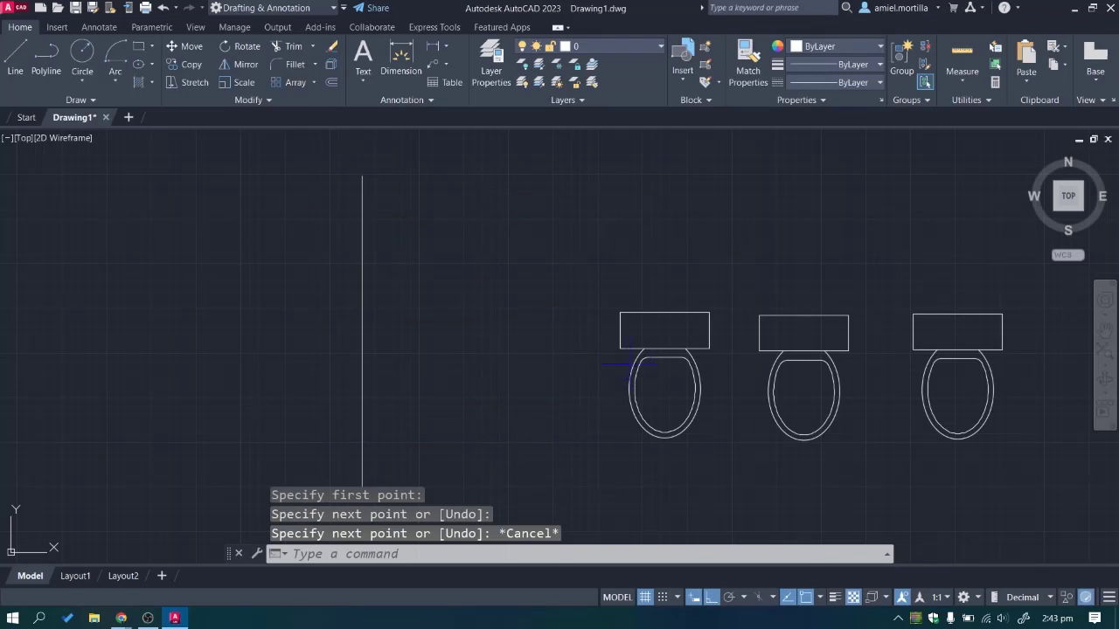
Move the WC block by its base-point grip onto the lower part of the vertical line.
middle_click_drag(612, 331, 556, 250)
middle_click_drag(533, 184, 537, 230)
left_click(544, 232)
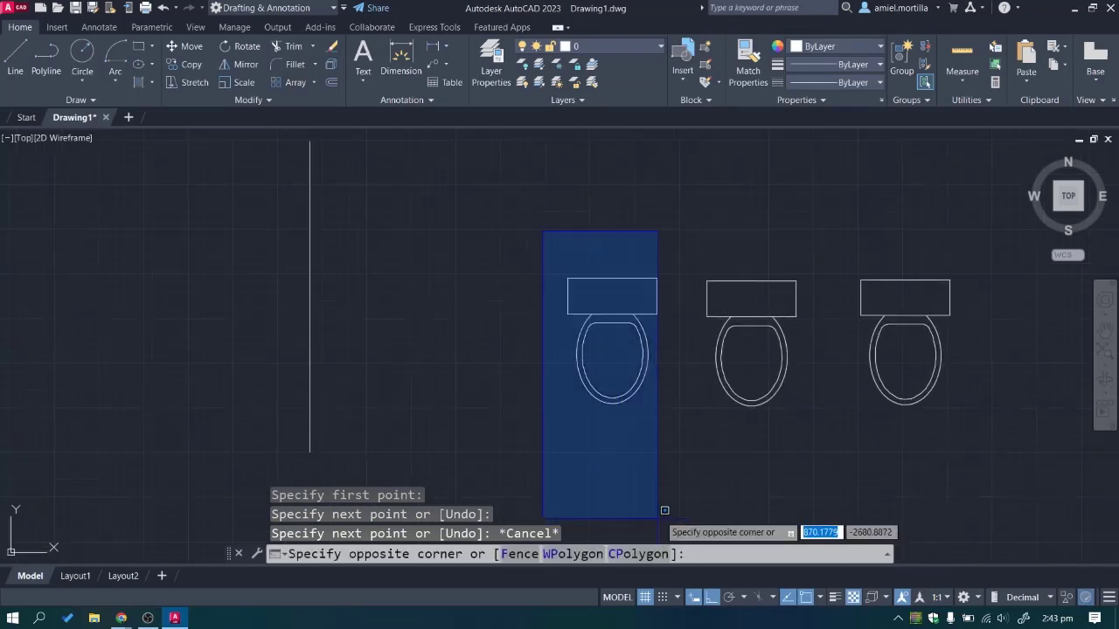
left_click(681, 455)
middle_click_drag(681, 455, 725, 478)
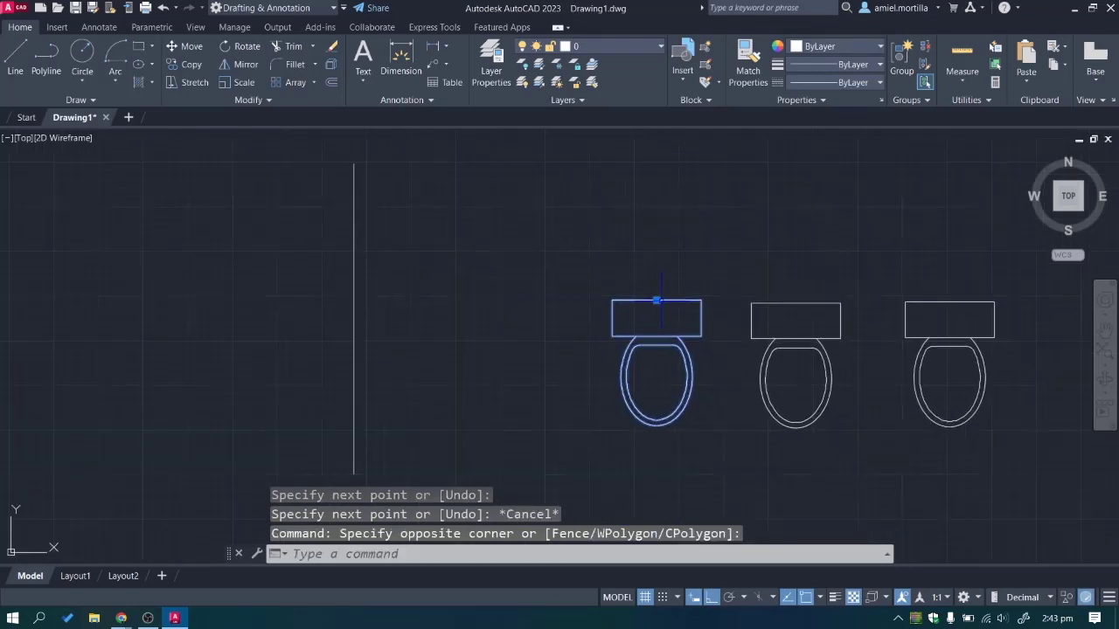
left_click(656, 300)
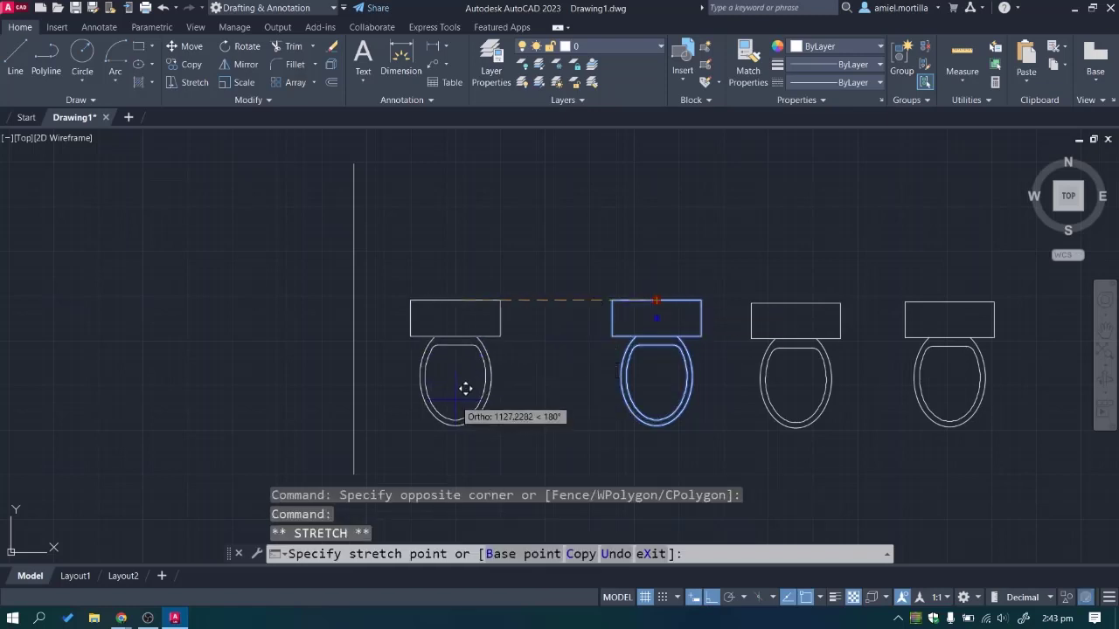
left_click(354, 398)
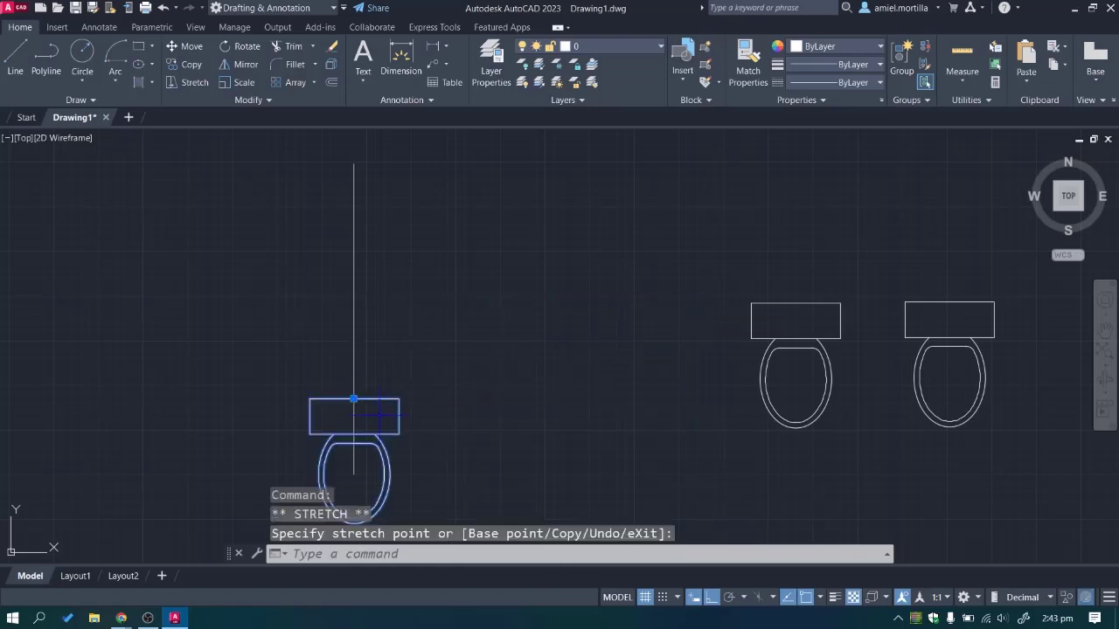
Rotate the WC block 90° about its base point so the tank's back lies against the vertical line.
type("ro")
key("Return")
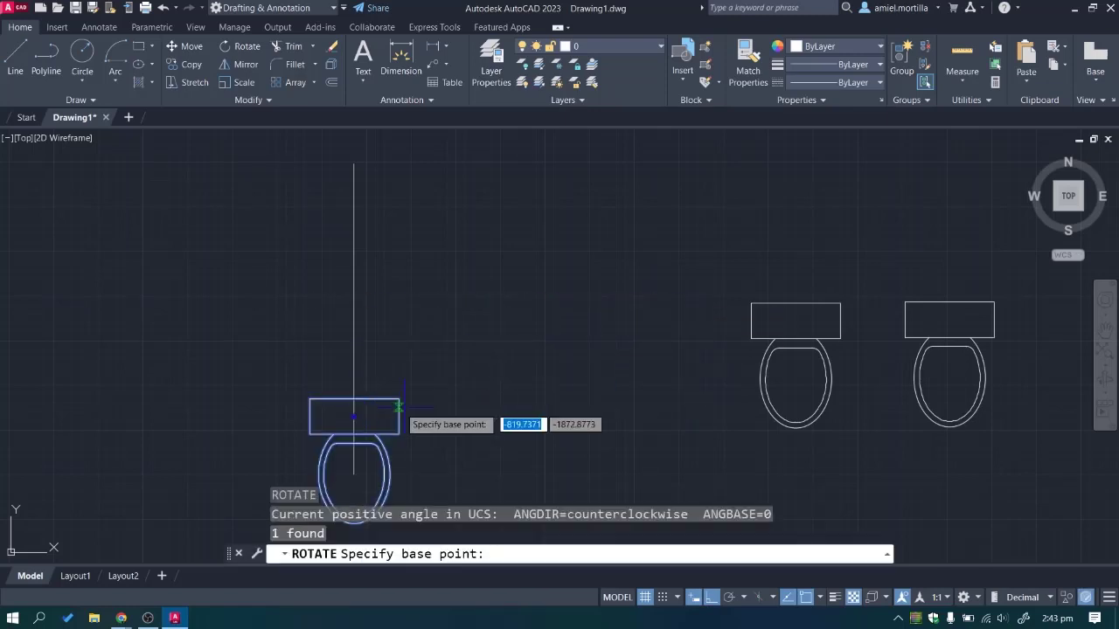
left_click(354, 398)
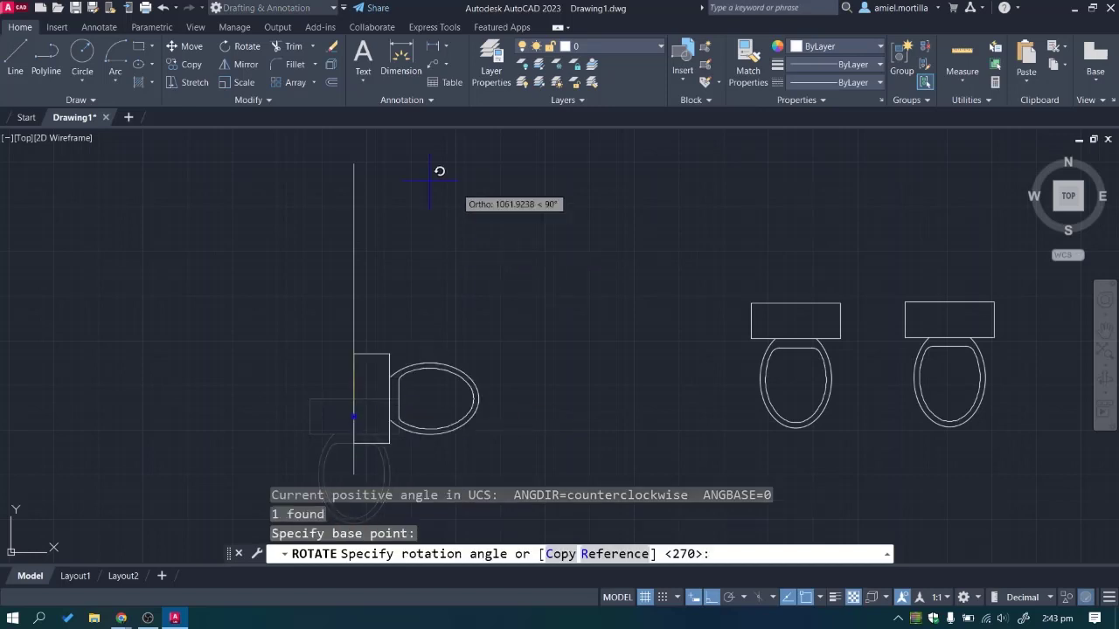
left_click(342, 160)
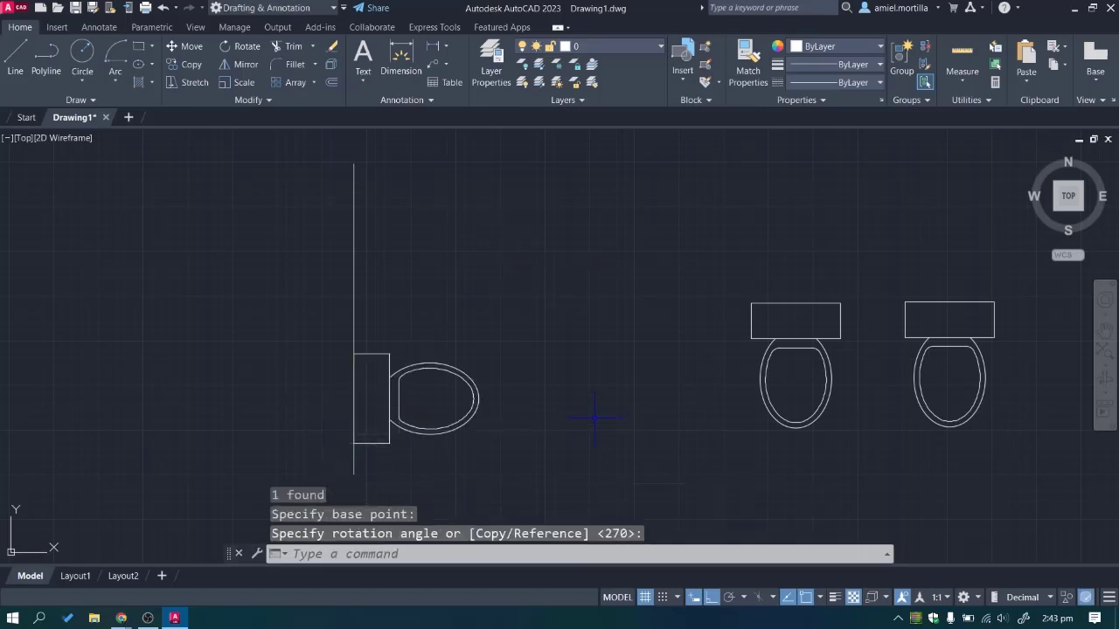
Move the middle toilet's loose outlines from the tank's upper-edge midpoint onto the vertical line above the rotated WC block.
left_click(722, 259)
left_click(853, 467)
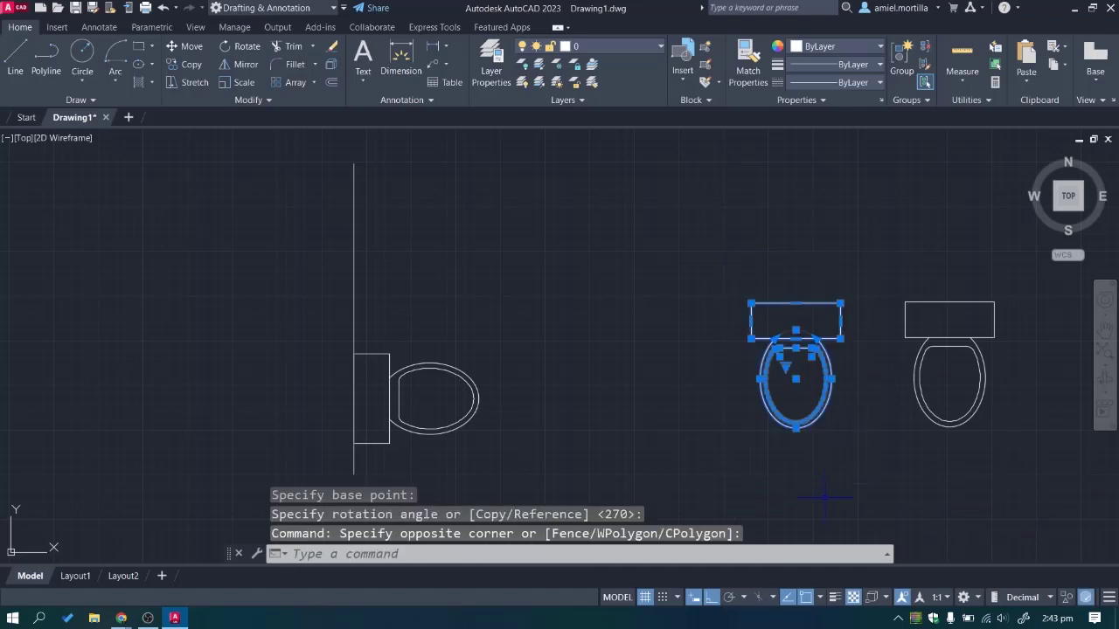
key("Return")
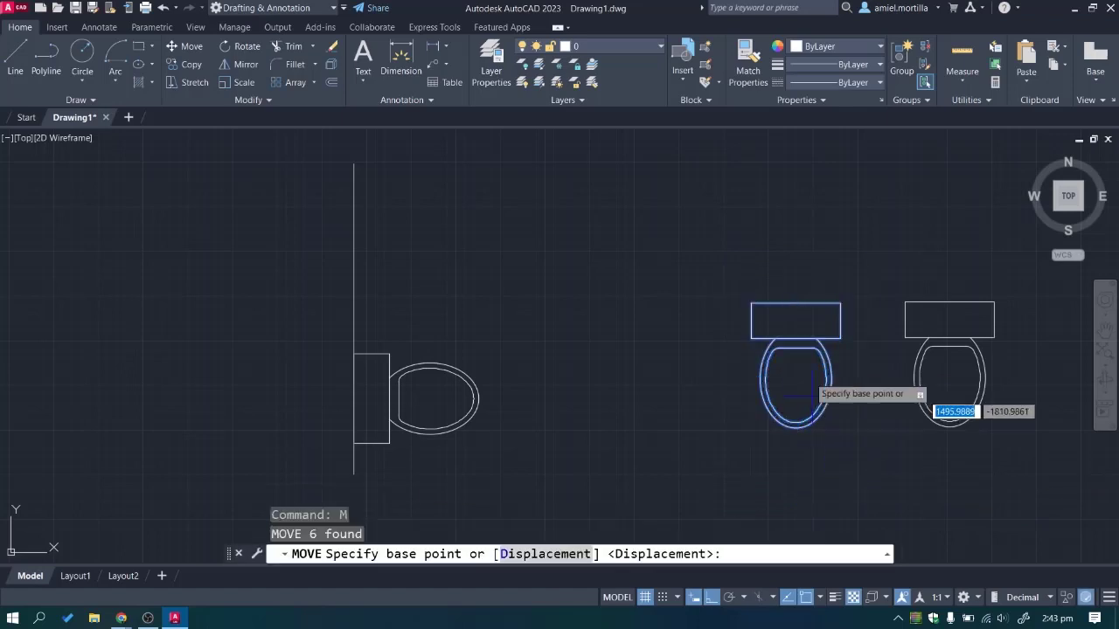
left_click(796, 304)
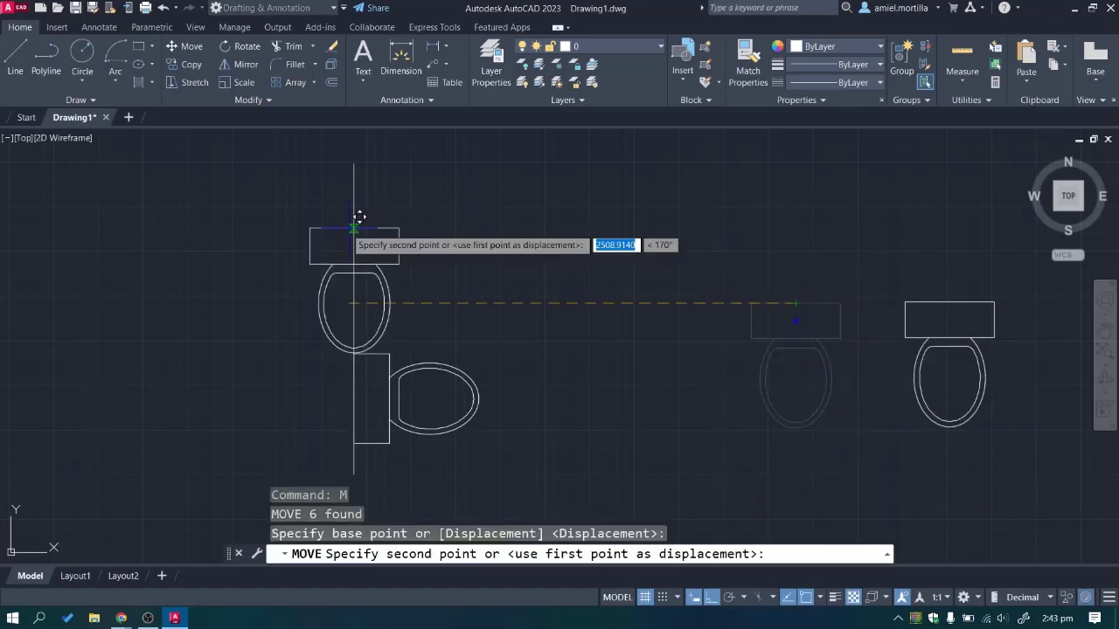
left_click(354, 231)
left_click(477, 229)
left_click(466, 244)
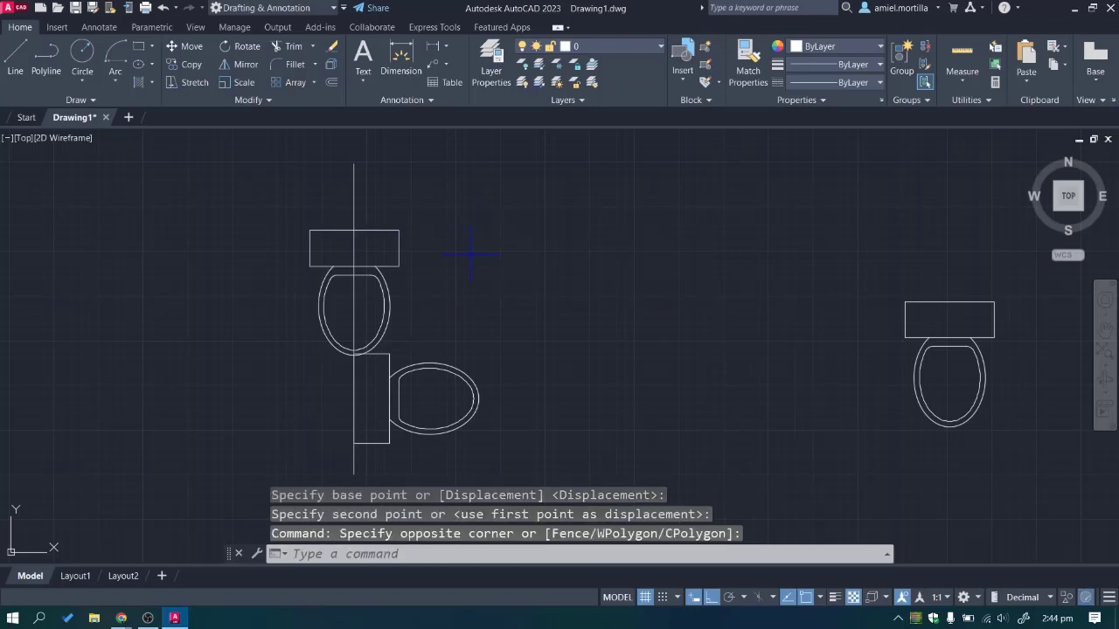
Move the loose toilet outlines slightly upward along the vertical line, clear of the WC block.
left_click(275, 205)
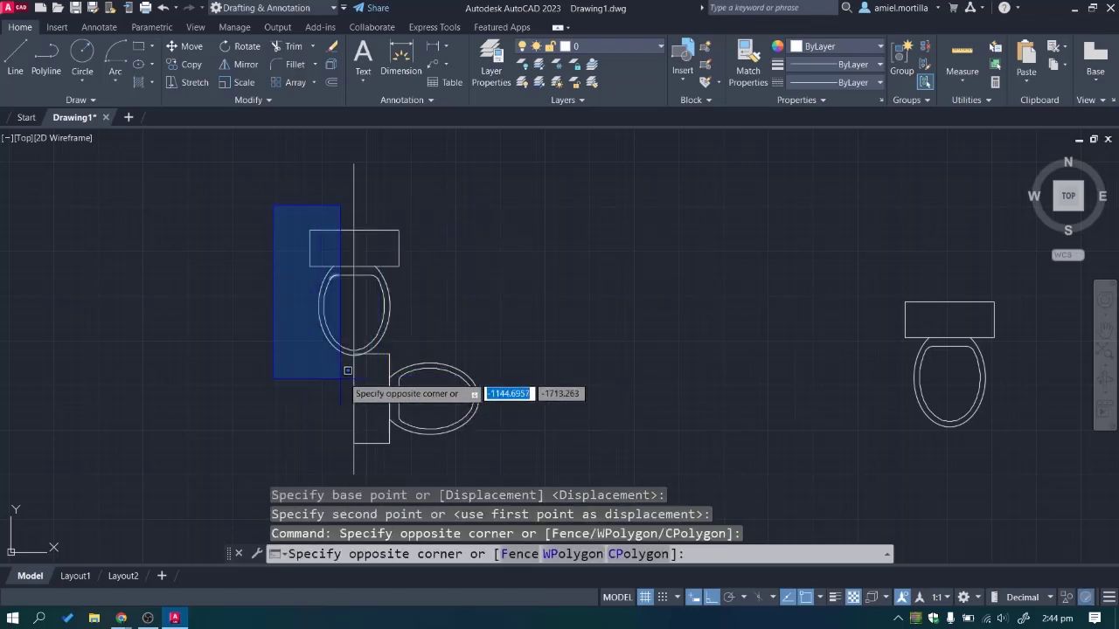
left_click(425, 367)
type("m")
key("Return")
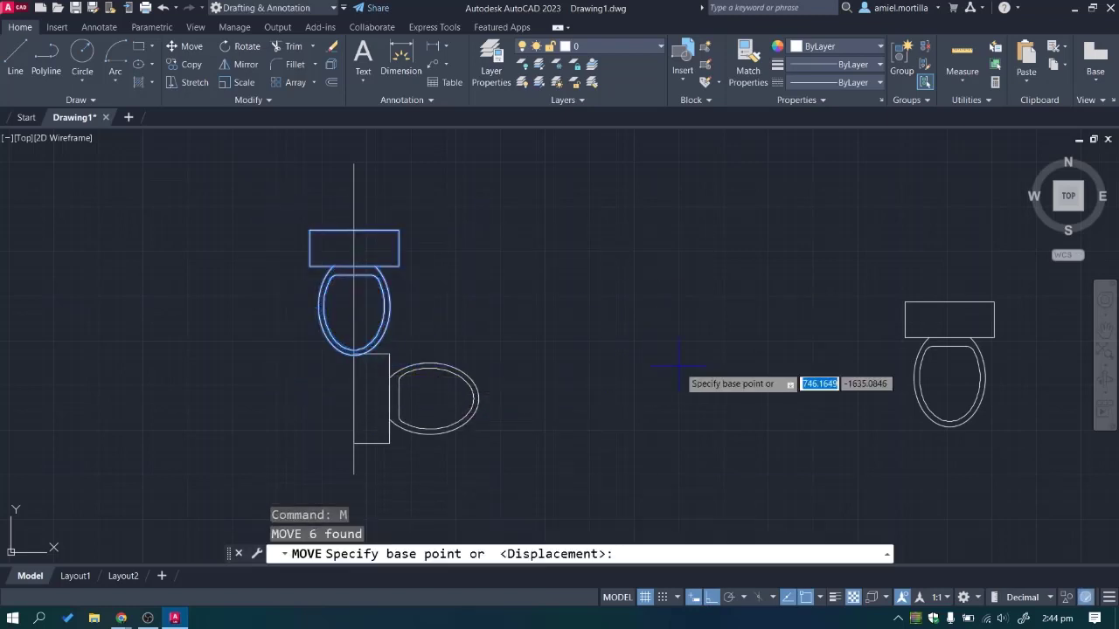
left_click(706, 376)
left_click(705, 344)
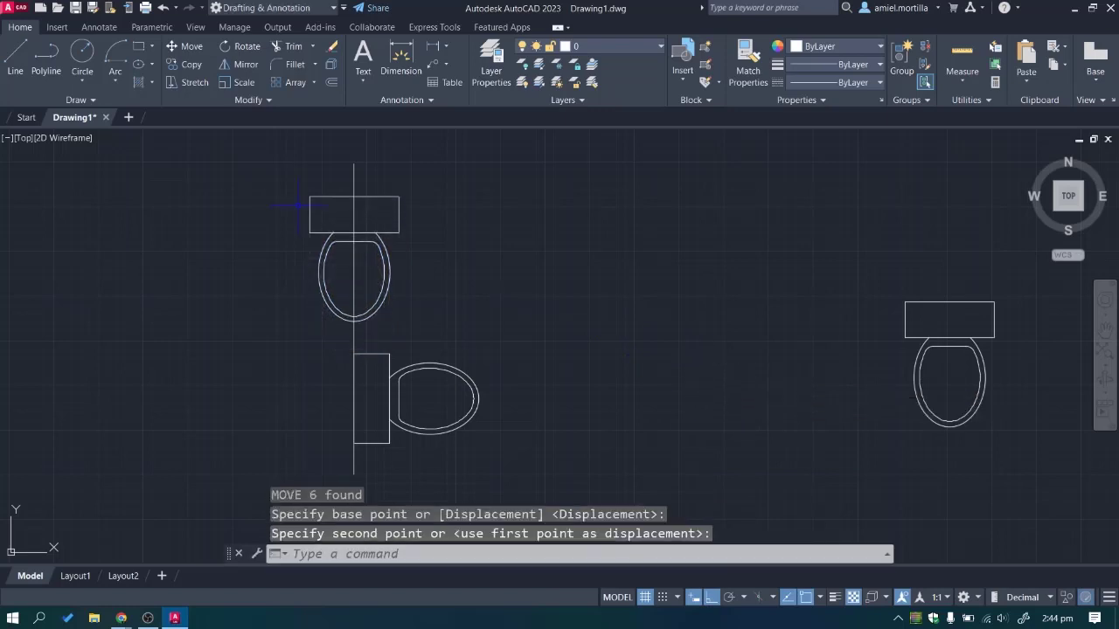
Select all the loose toilet outlines on the vertical line without the line itself.
left_click(253, 177)
left_click(502, 327)
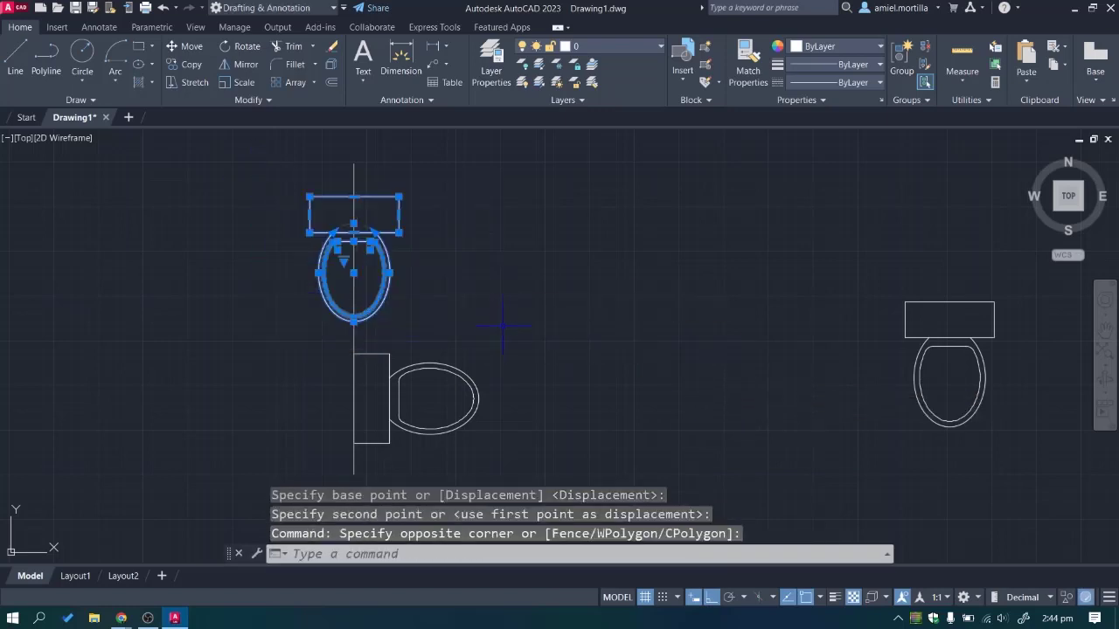
Rotate the upper toilet 90° about the midpoint of its tank's back edge so the bowl faces away from the vertical line.
key("Return")
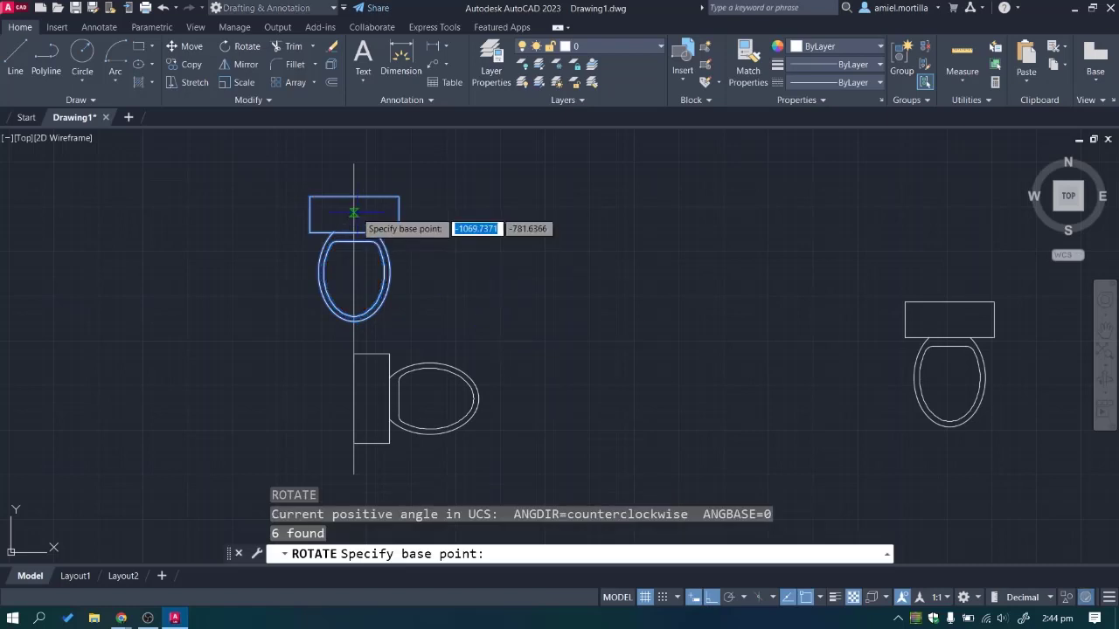
left_click(354, 197)
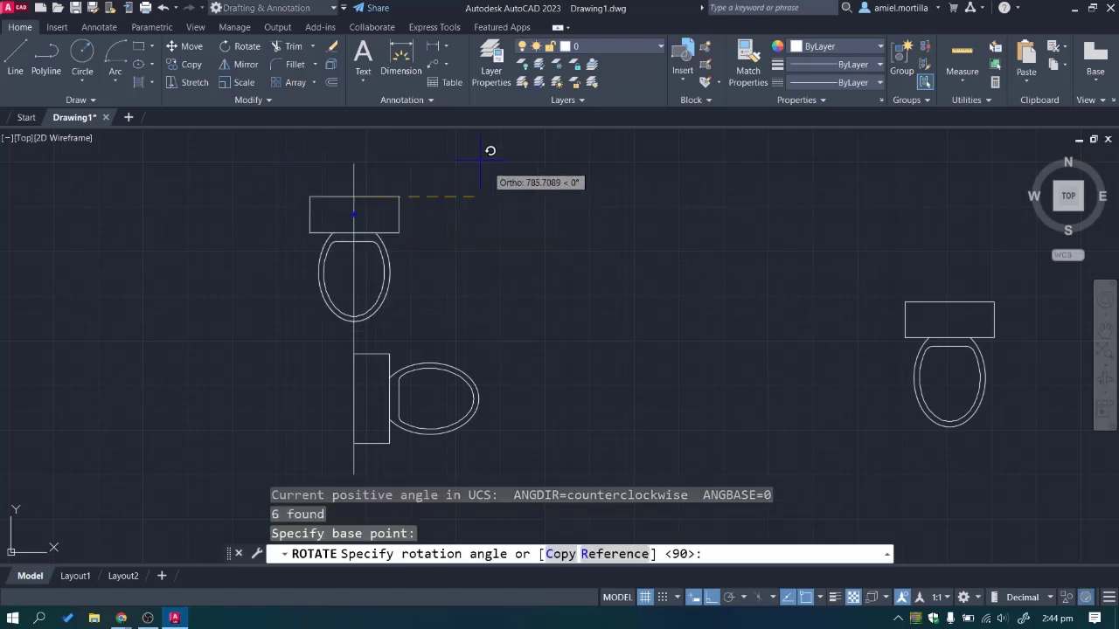
left_click(341, 161)
Move the rotated upper toilet slightly down along the vertical line, keeping its tank against the line.
left_click(325, 135)
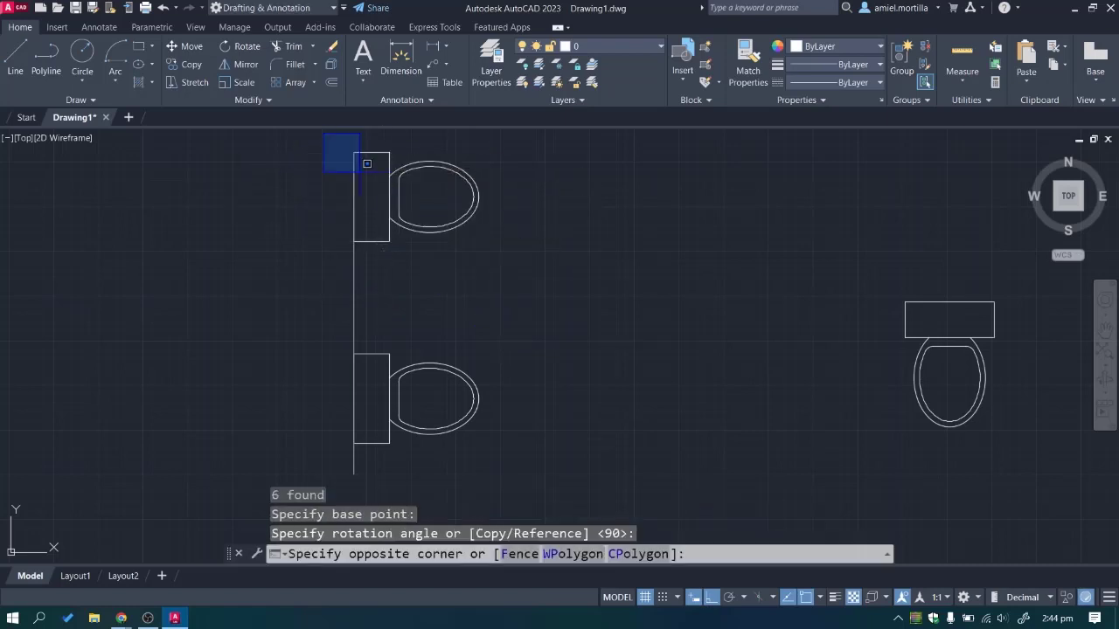
left_click(580, 278)
key("Return")
left_click(616, 214)
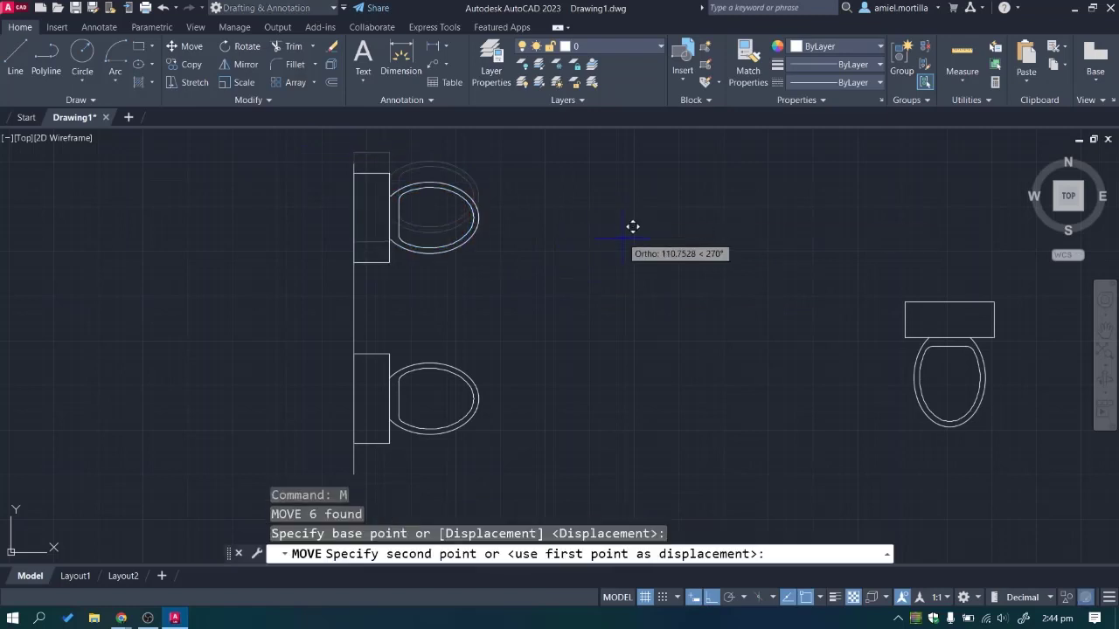
left_click(616, 249)
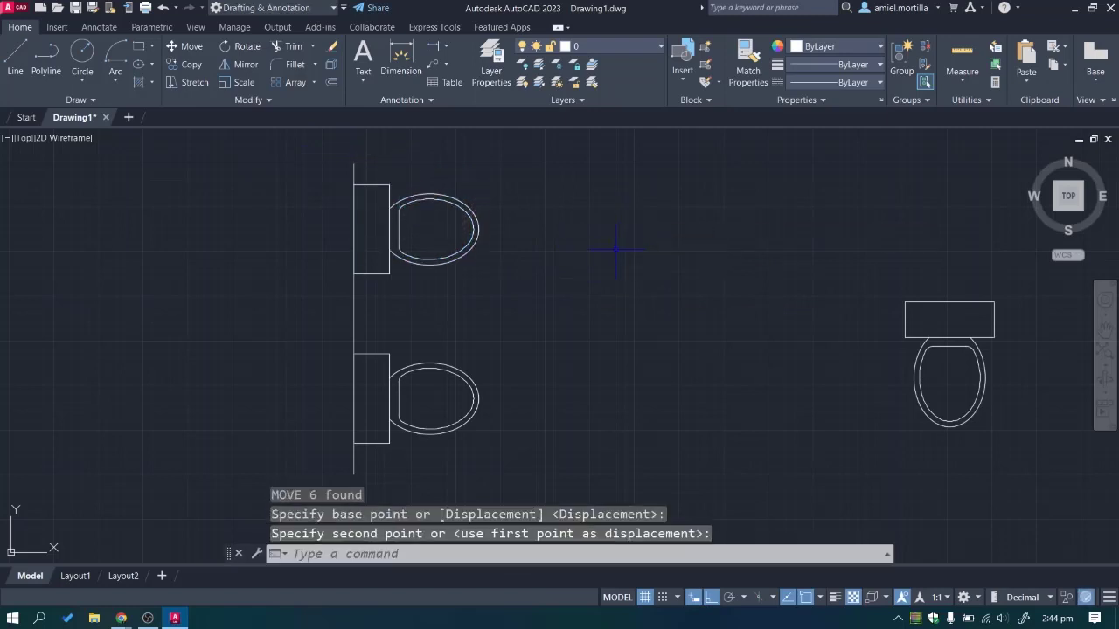
Slide the lower toilet block up along the vertical line by its single grip, leaving a small gap below the upper toilet.
left_click(309, 329)
left_click(643, 470)
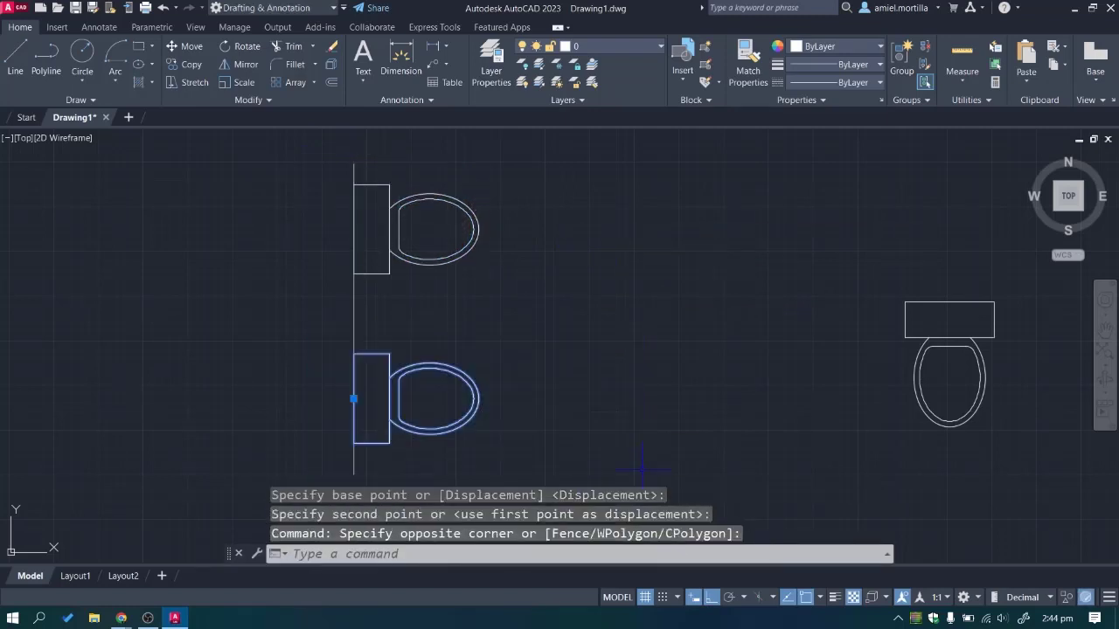
left_click(354, 399)
key("Escape")
left_click(381, 367)
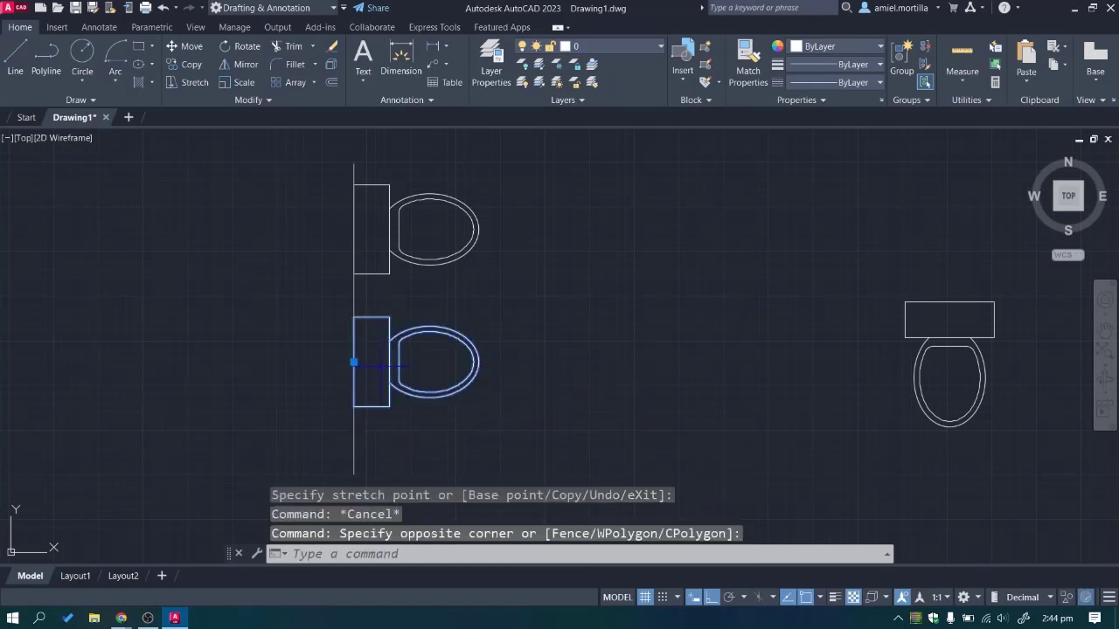
left_click(354, 362)
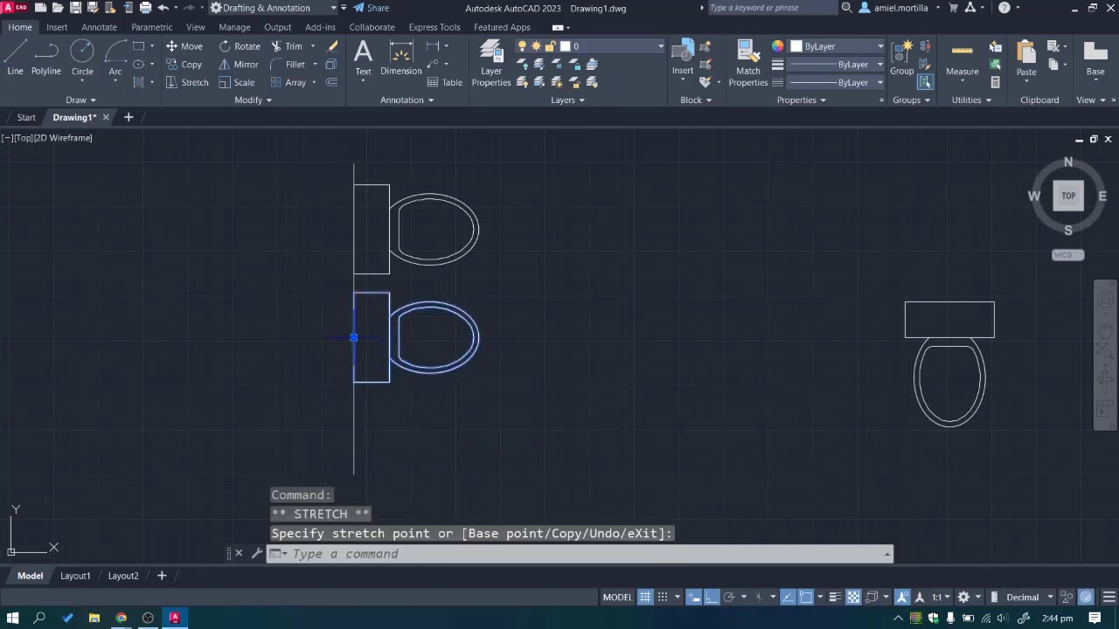
left_click(354, 382)
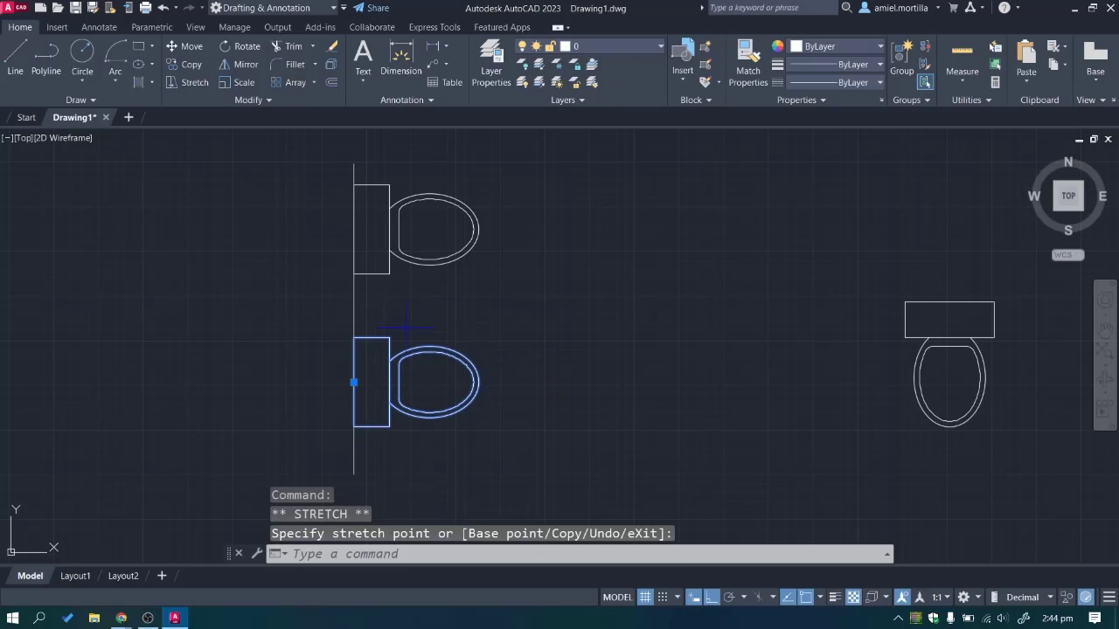
key("Escape")
middle_click_drag(362, 375, 378, 471)
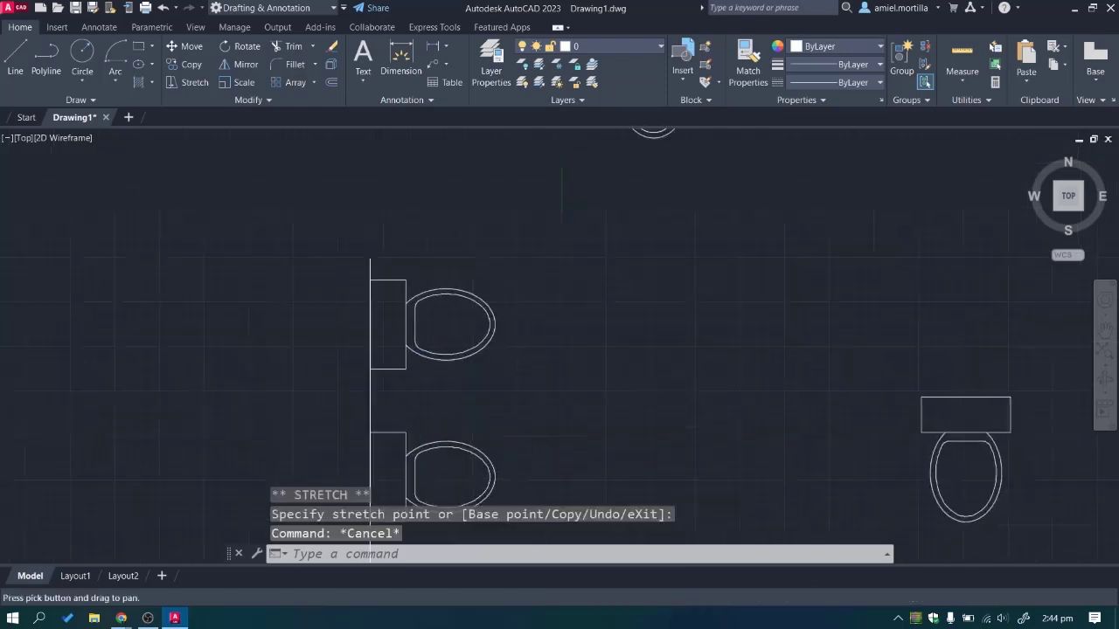
left_click(348, 279)
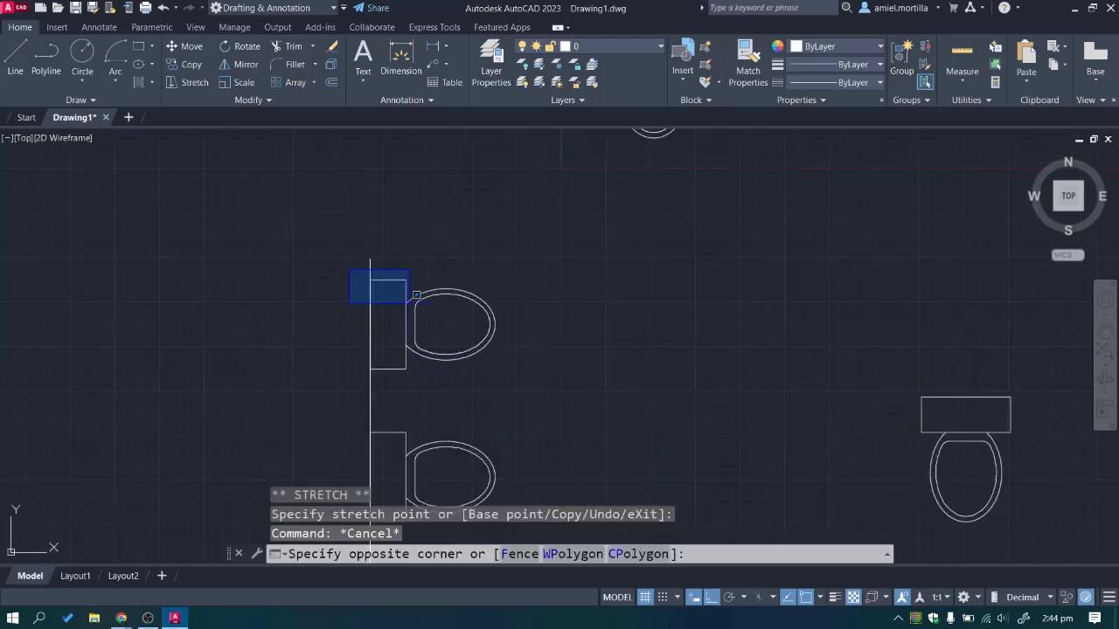
left_click(563, 389)
key("Escape")
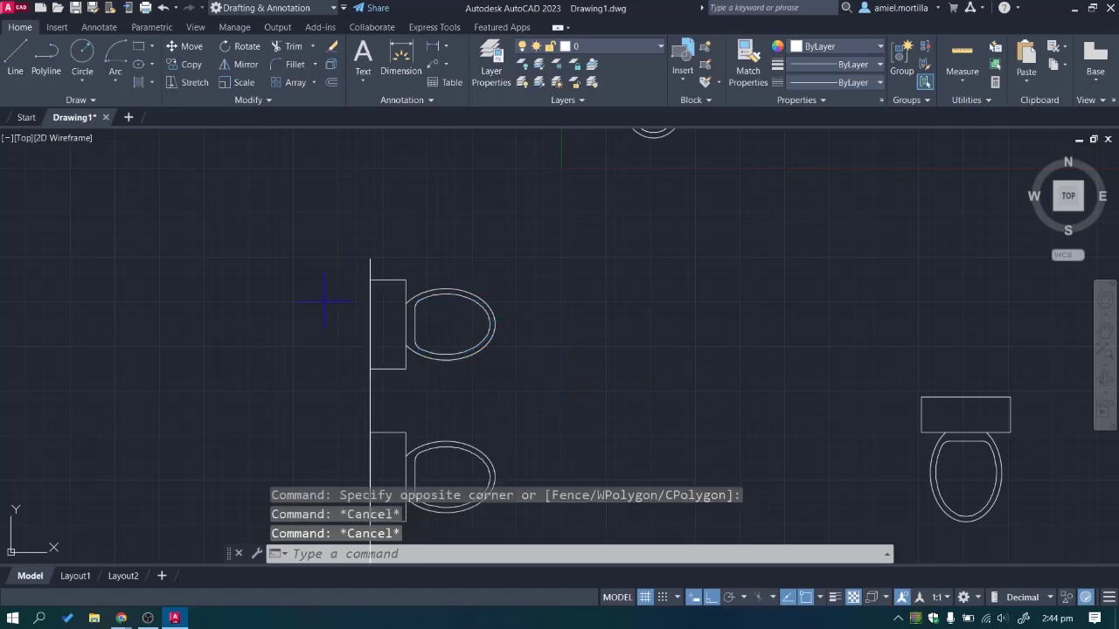
left_click(348, 279)
left_click(551, 382)
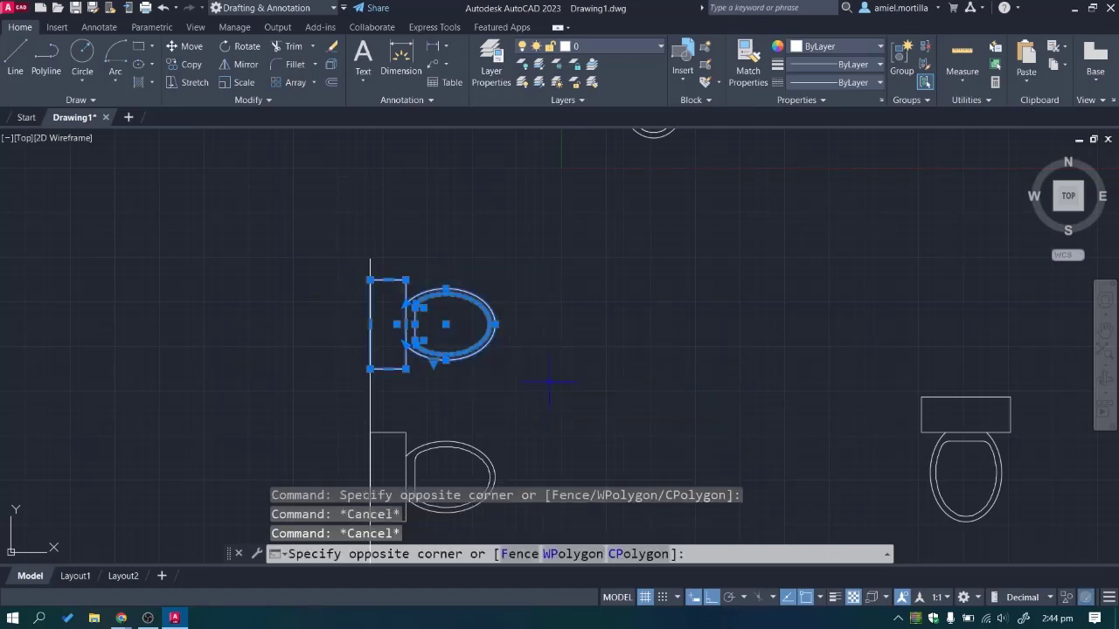
type("m")
key("Return")
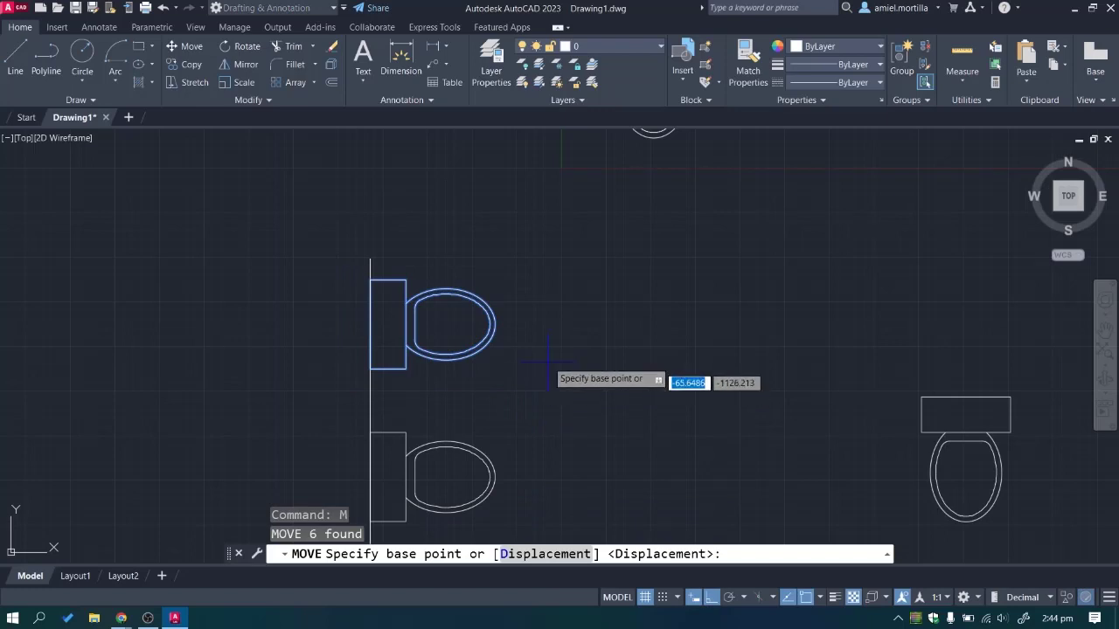
key("Escape")
key("Escape")
Move the separate upright toilet by its bowl centre, with Ortho off, to a spot beside the upper wall toilet.
scroll(542, 348, "down", 2)
scroll(528, 320, "down", 1)
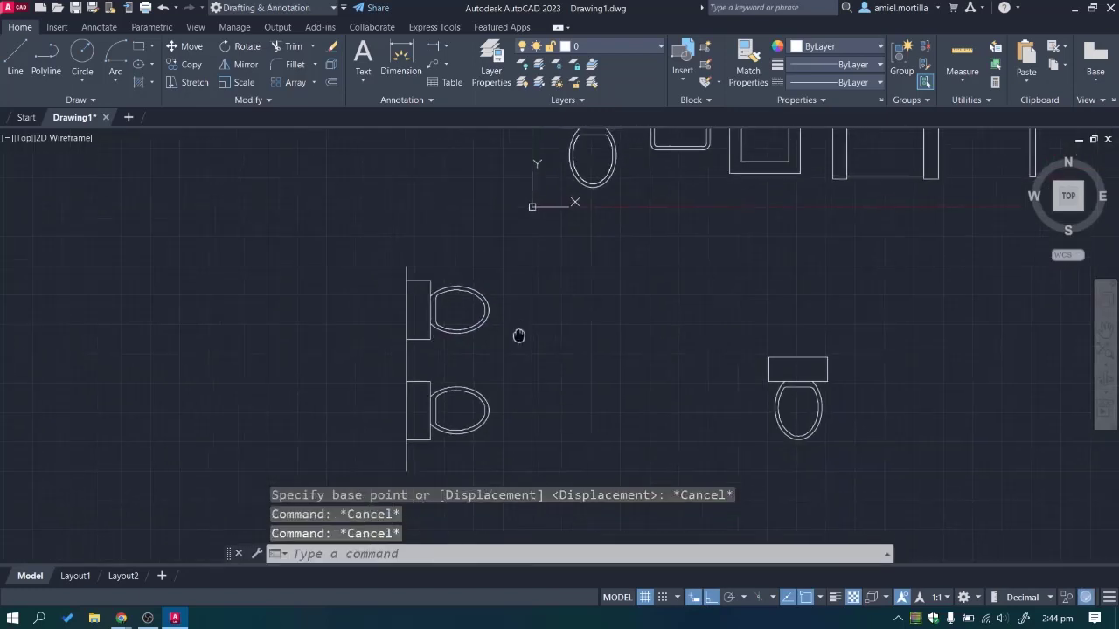
mouse_move(516, 335)
middle_mouse_down()
mouse_move(489, 406)
mouse_move(478, 332)
middle_mouse_up()
left_click(674, 339)
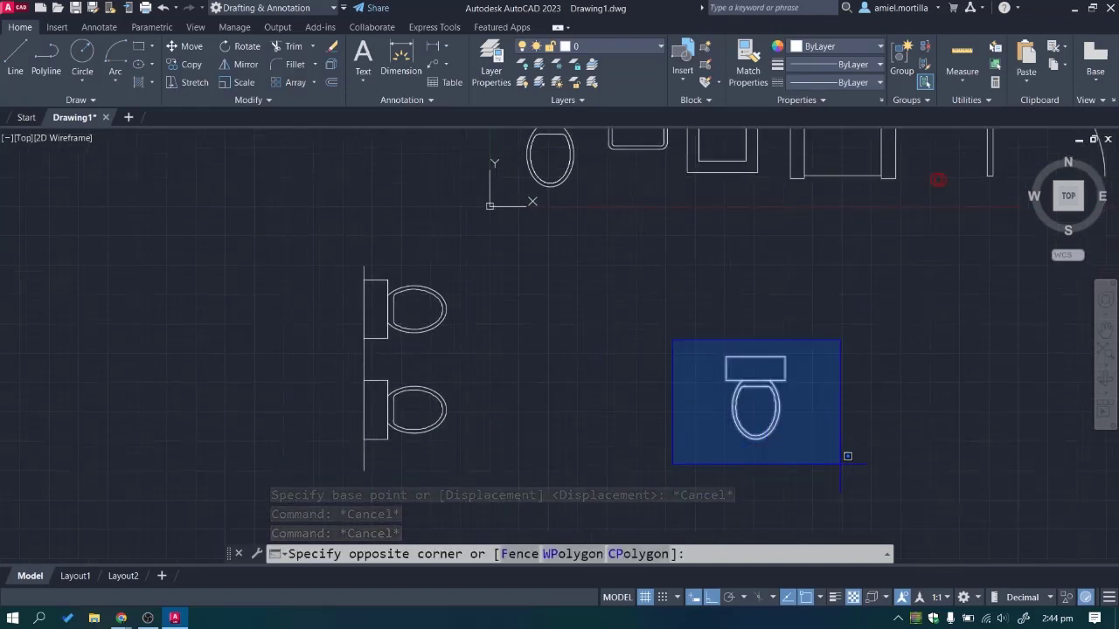
left_click(844, 456)
type("m")
key("Return")
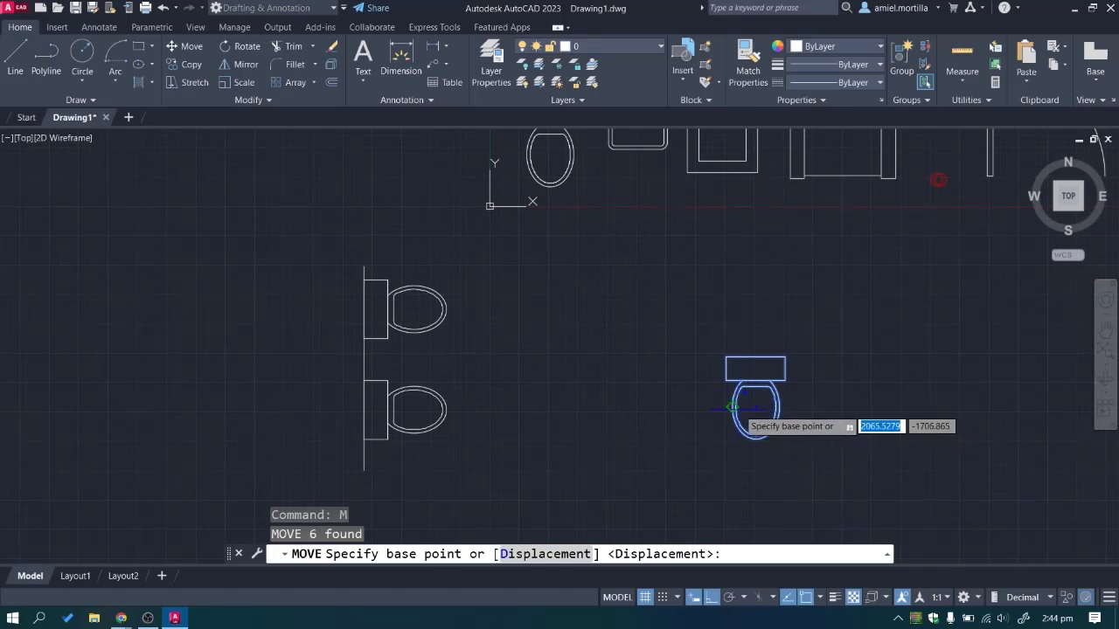
left_click(755, 407)
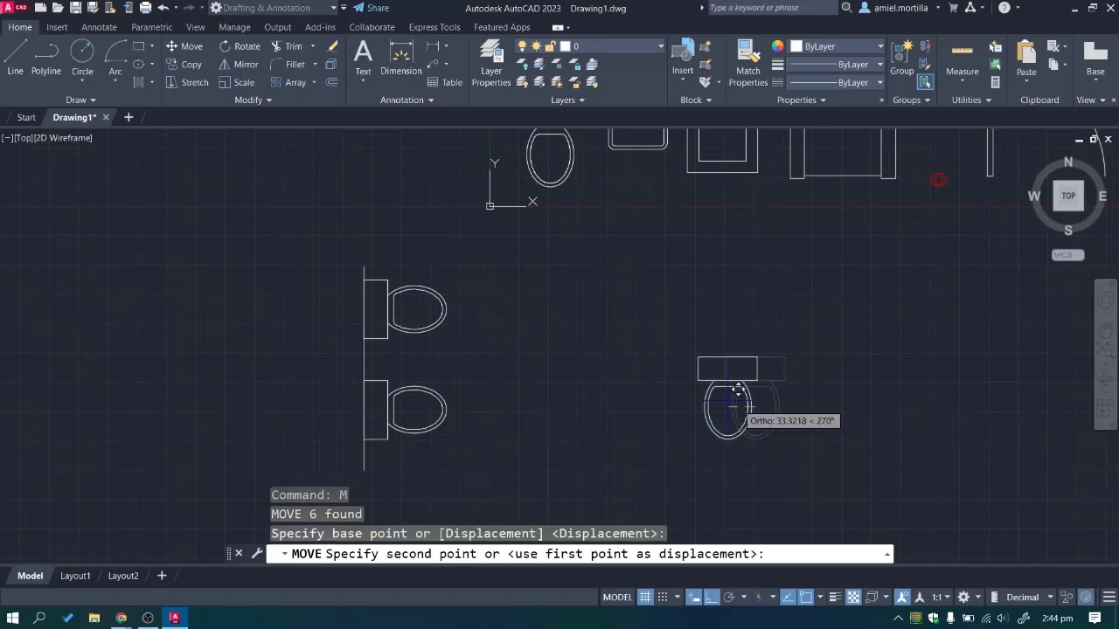
key("F8")
left_click(515, 319)
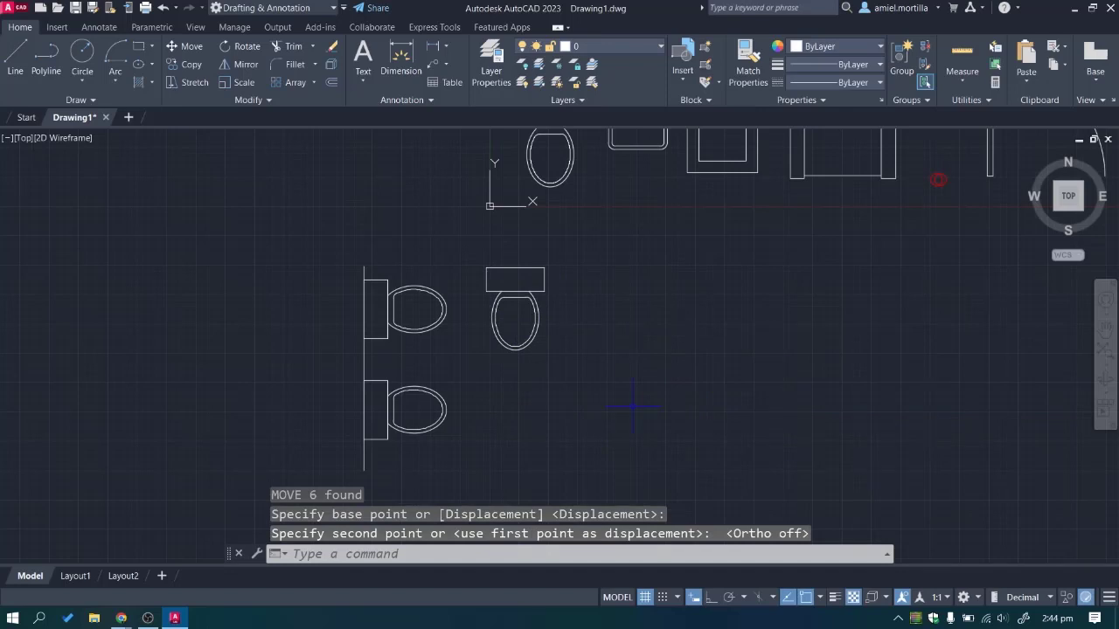
Combine all objects of the upright toilet into a group with the GROUP command.
scroll(464, 297, "up", 2)
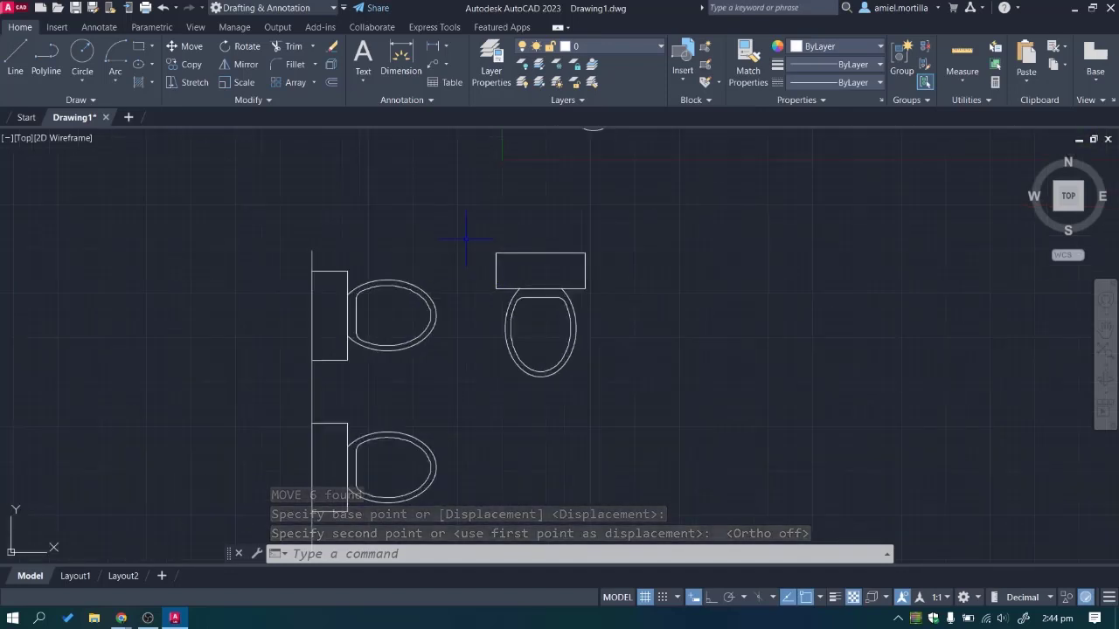
left_click(463, 217)
left_click(664, 419)
type("g")
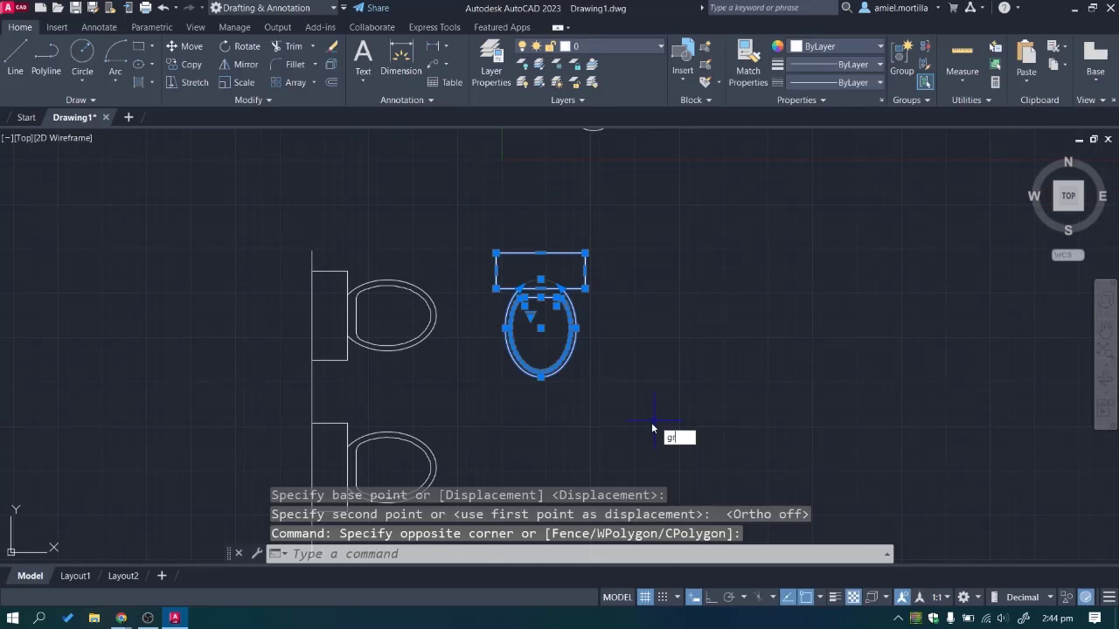
type("r")
left_click(708, 465)
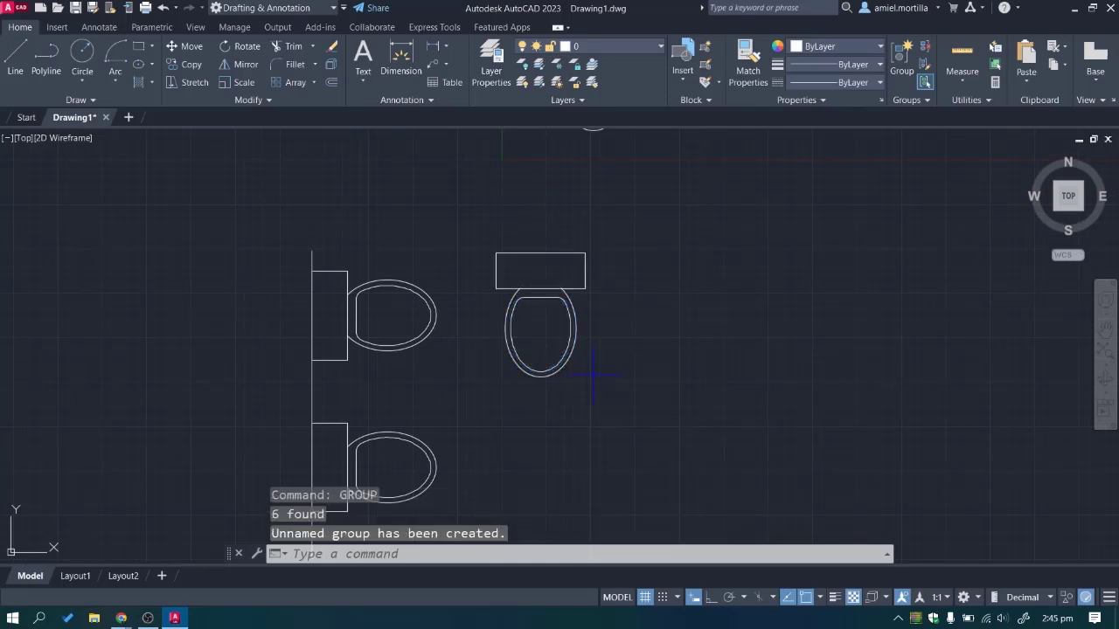
Move the grouped toilet by its central grip away from the wall toilets and back to about its original place.
left_click(520, 336)
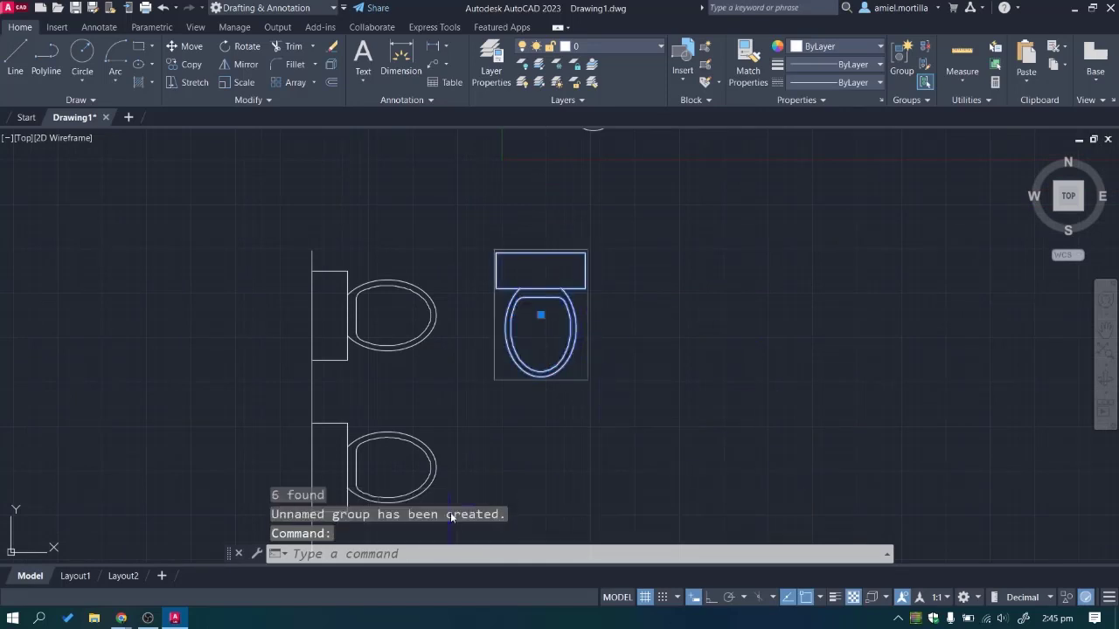
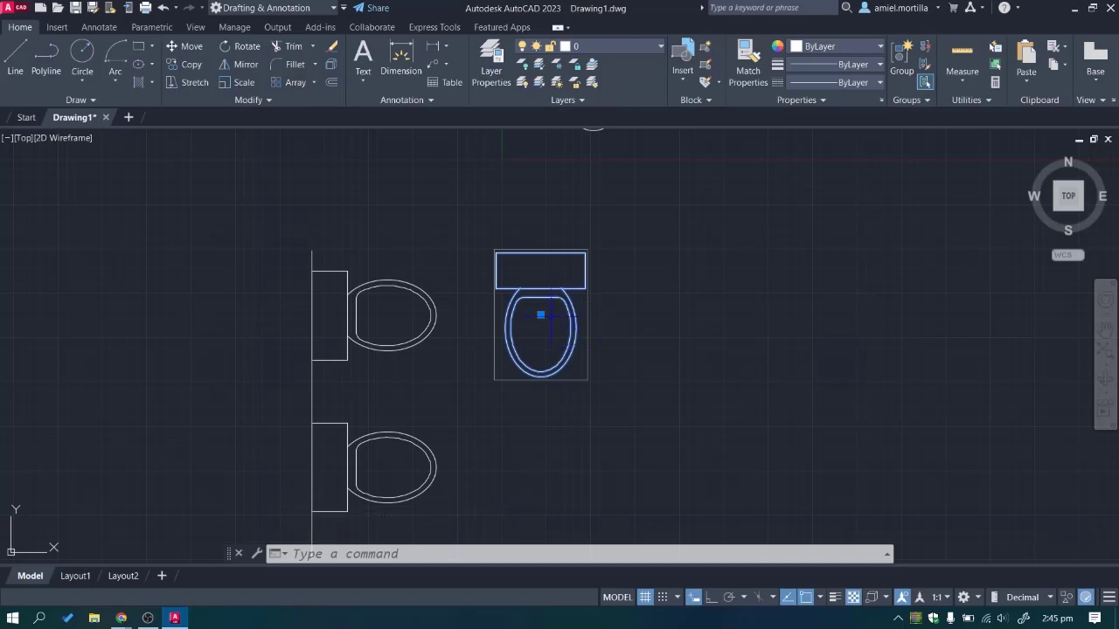
left_click(551, 315)
left_click(541, 314)
left_click(540, 315)
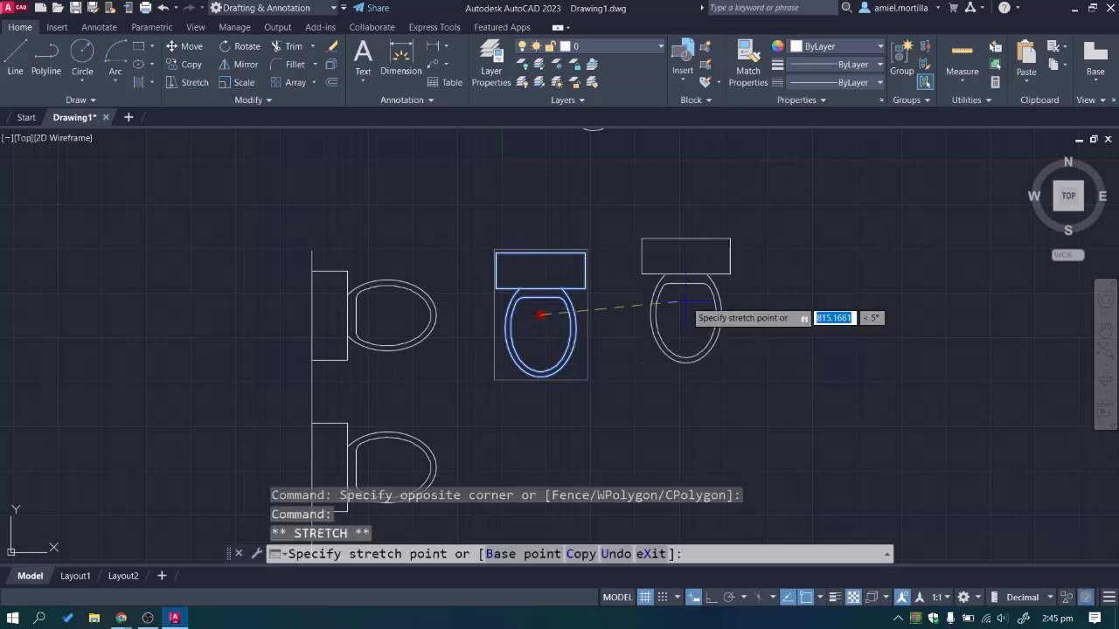
left_click(686, 302)
left_click(685, 301)
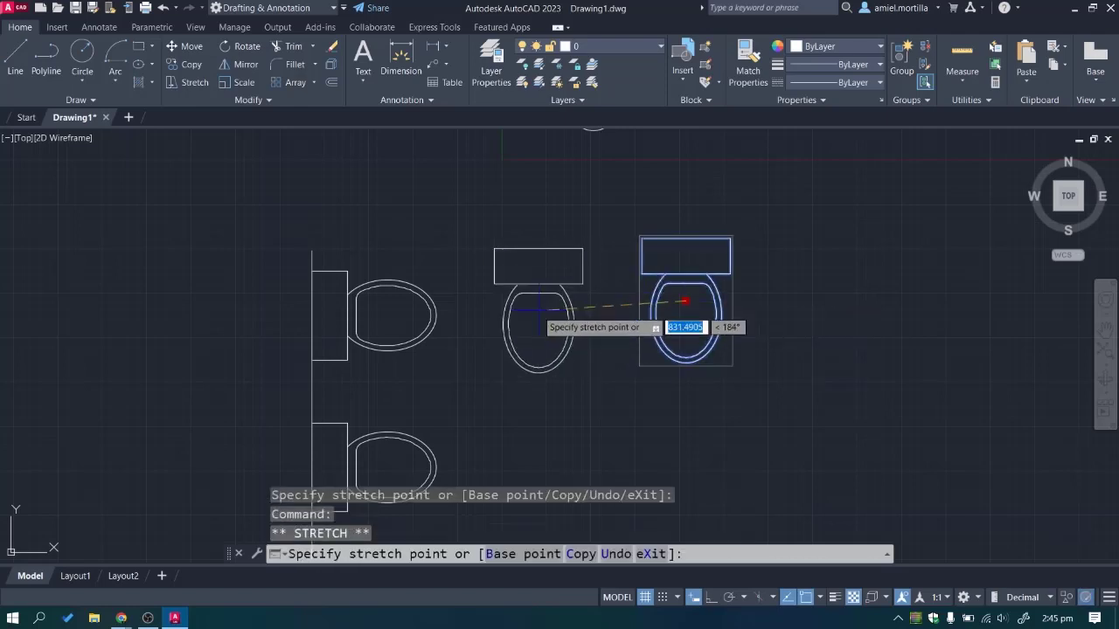
left_click(537, 310)
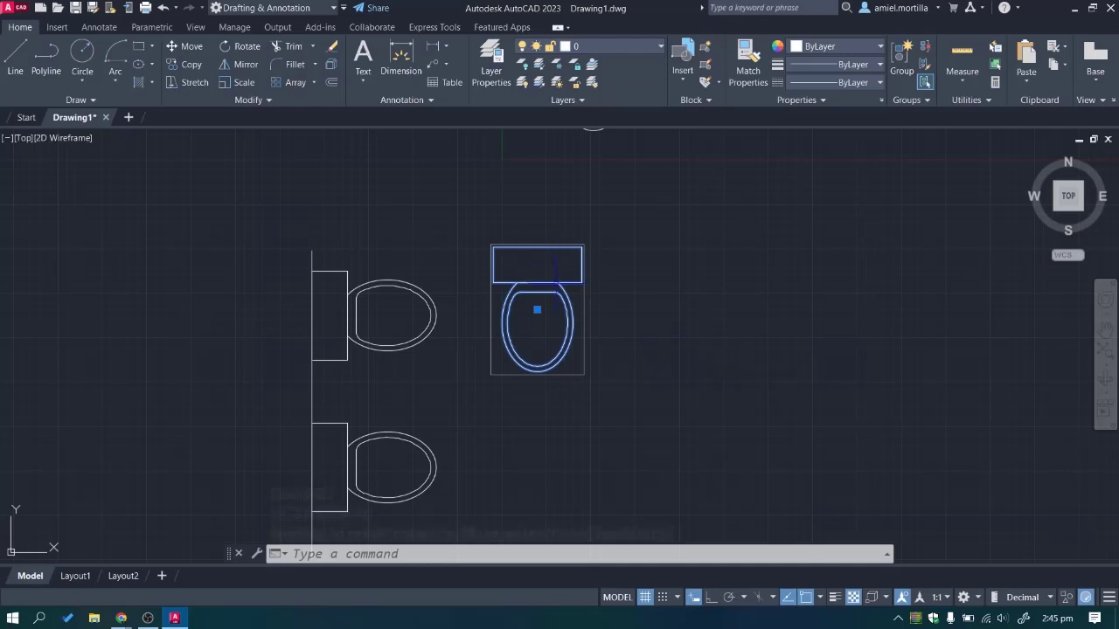
Ungroup the upright toilet with UNGROUP and check that a corner piece of the seat selects on its own.
left_click(559, 293)
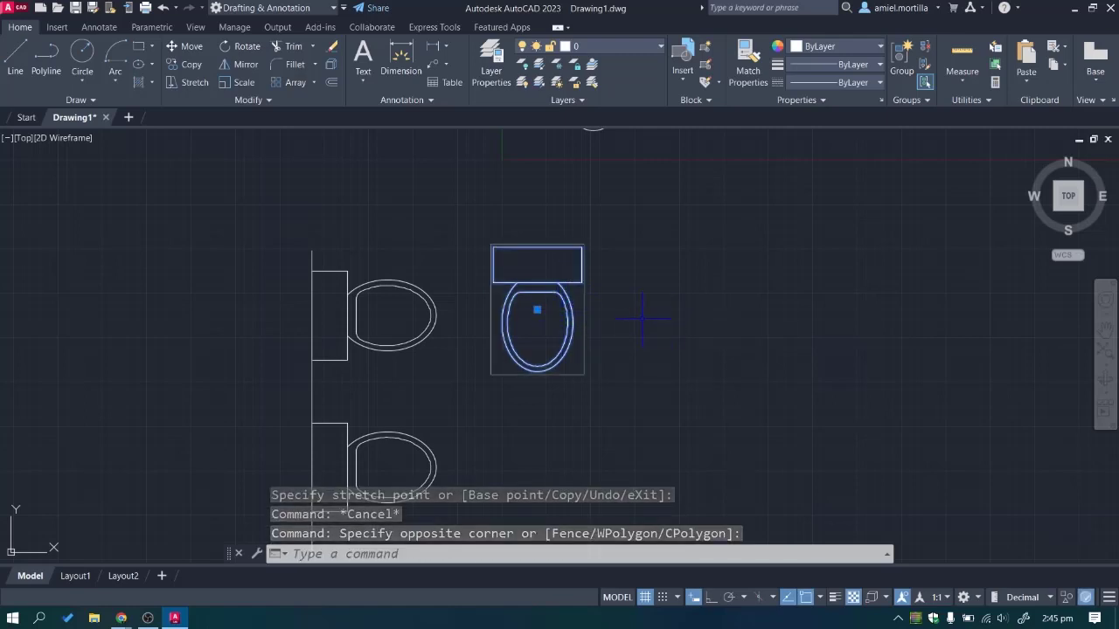
type("ung")
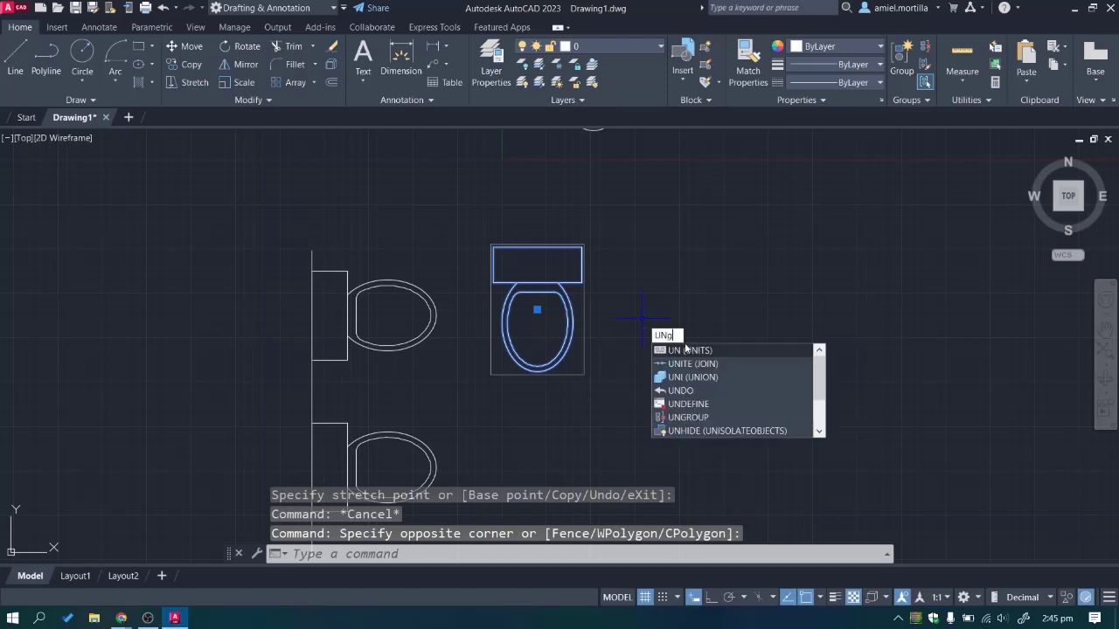
key("Return")
left_click(560, 300)
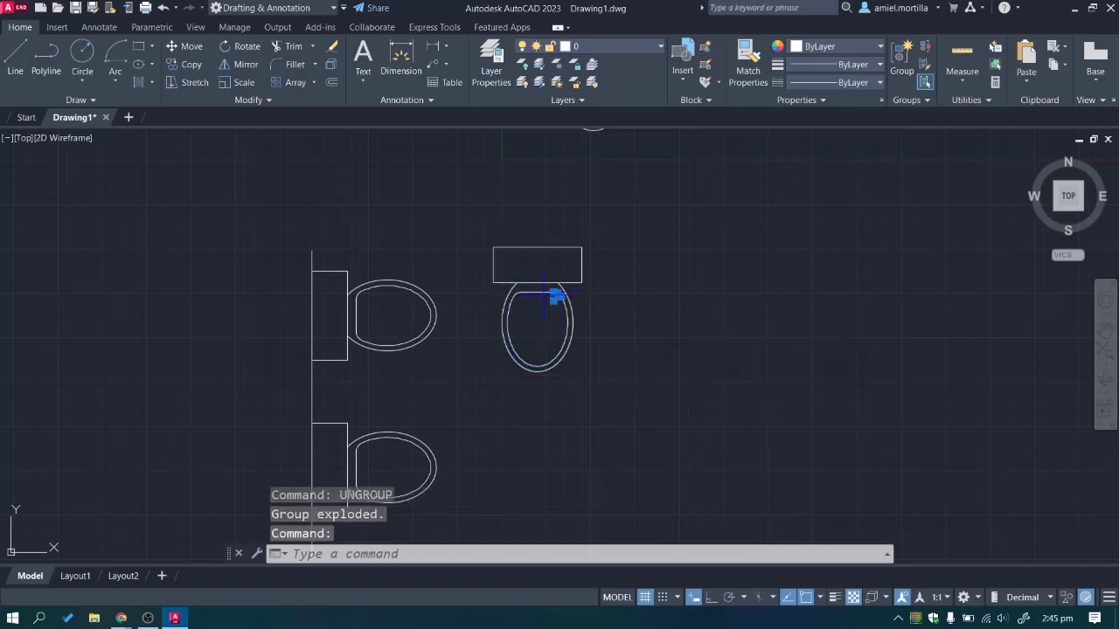
key("Escape")
key("Escape")
key("Escape")
Select all parts of the upright toilet and group them again.
left_click(479, 203)
left_click(661, 402)
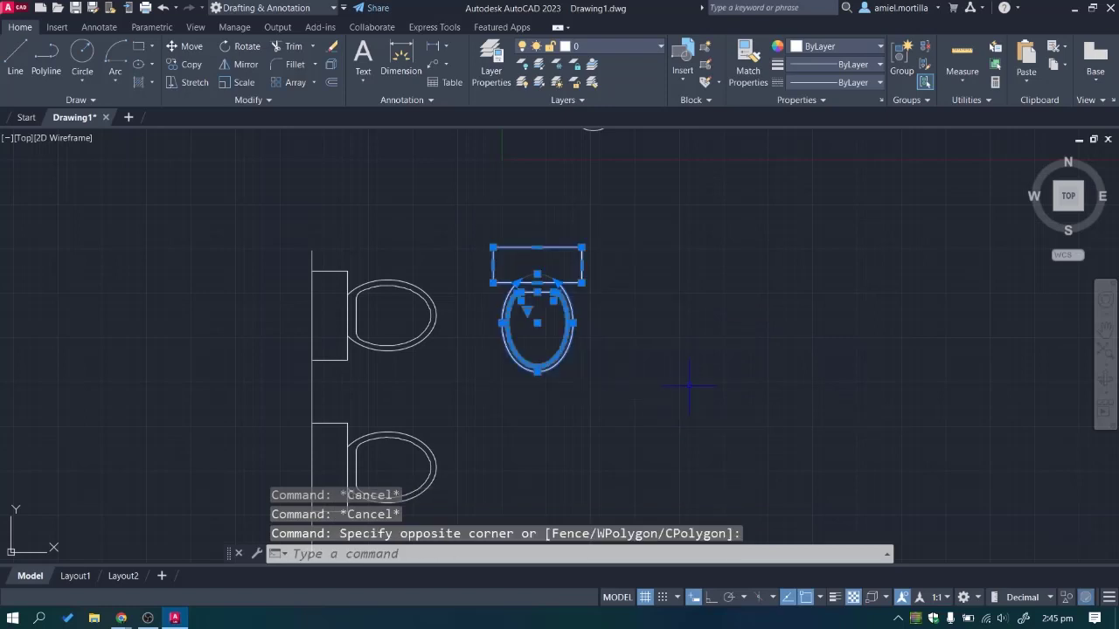
type("g")
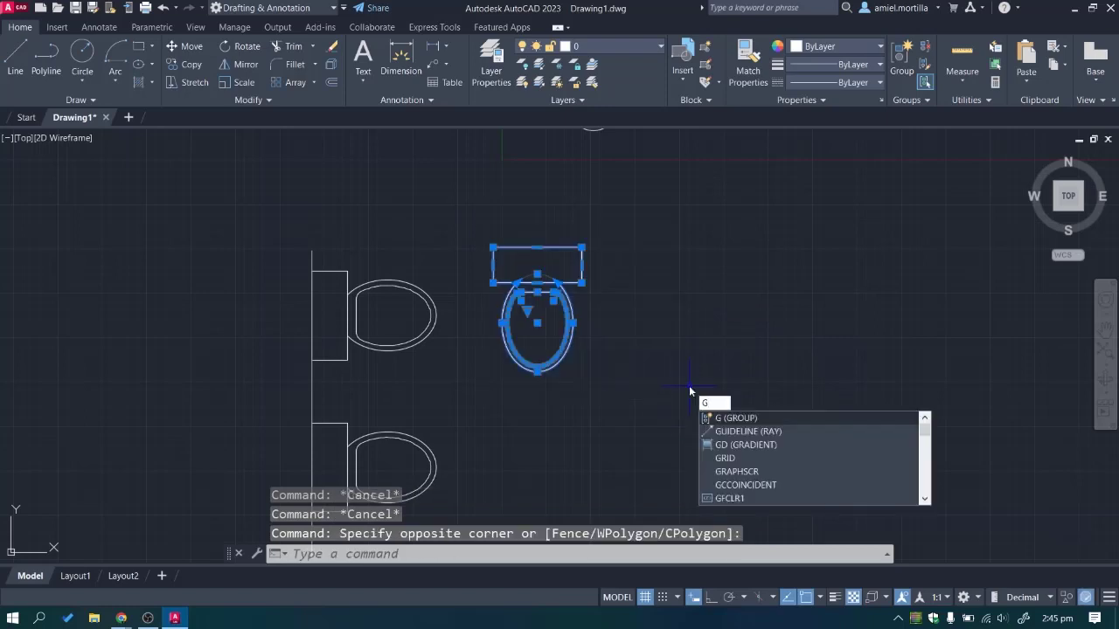
key("Return")
Apply the EXPLODE command to the grouped upright toilet.
left_click(564, 293)
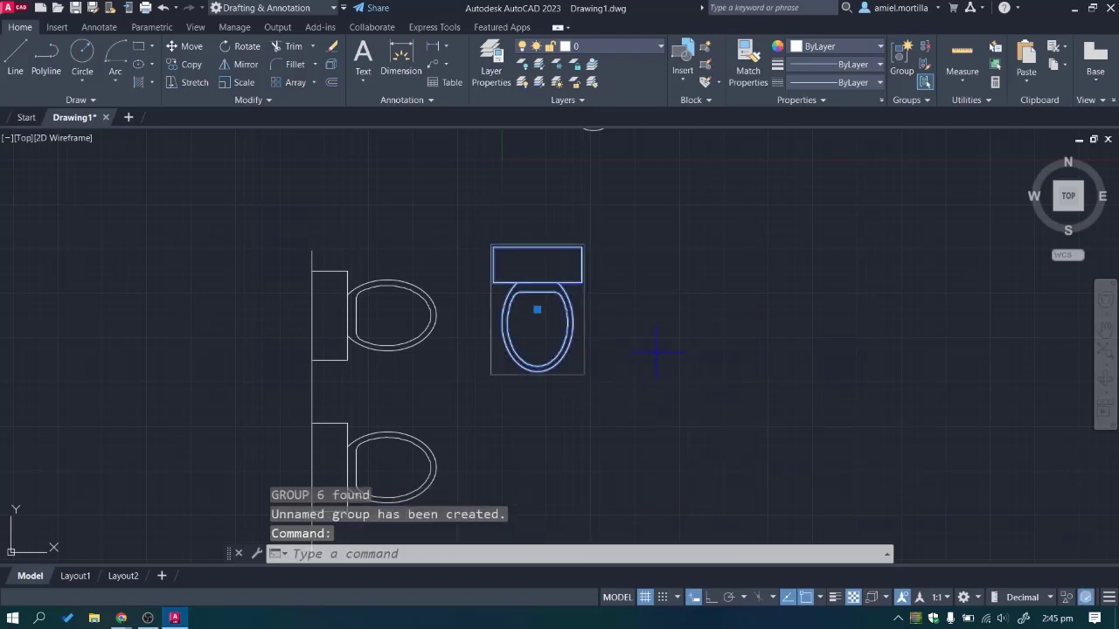
type("ex")
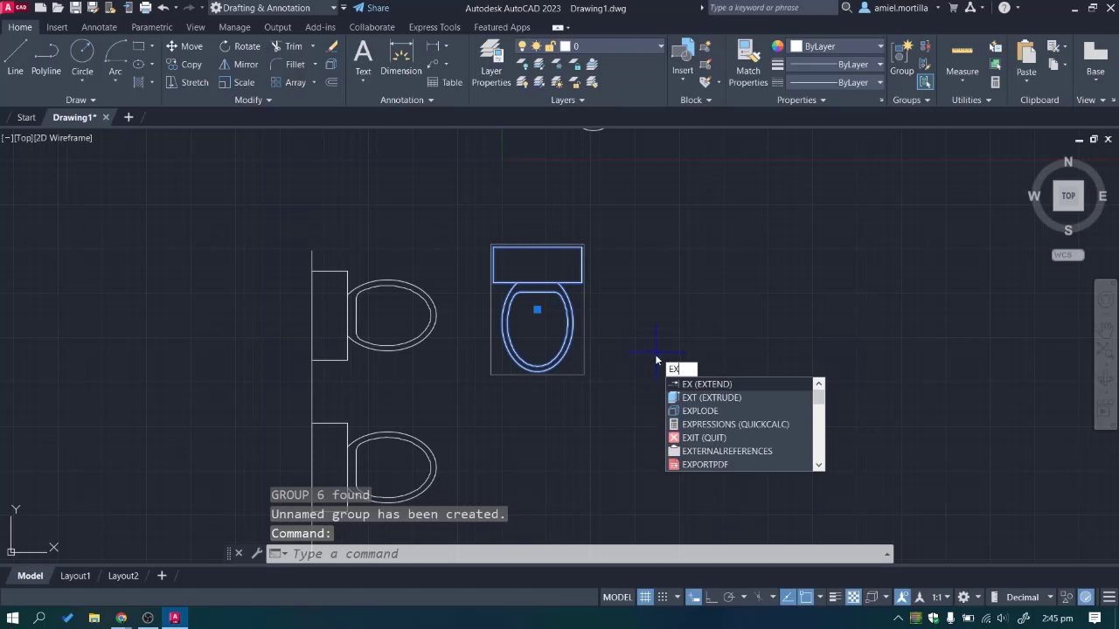
left_click(704, 411)
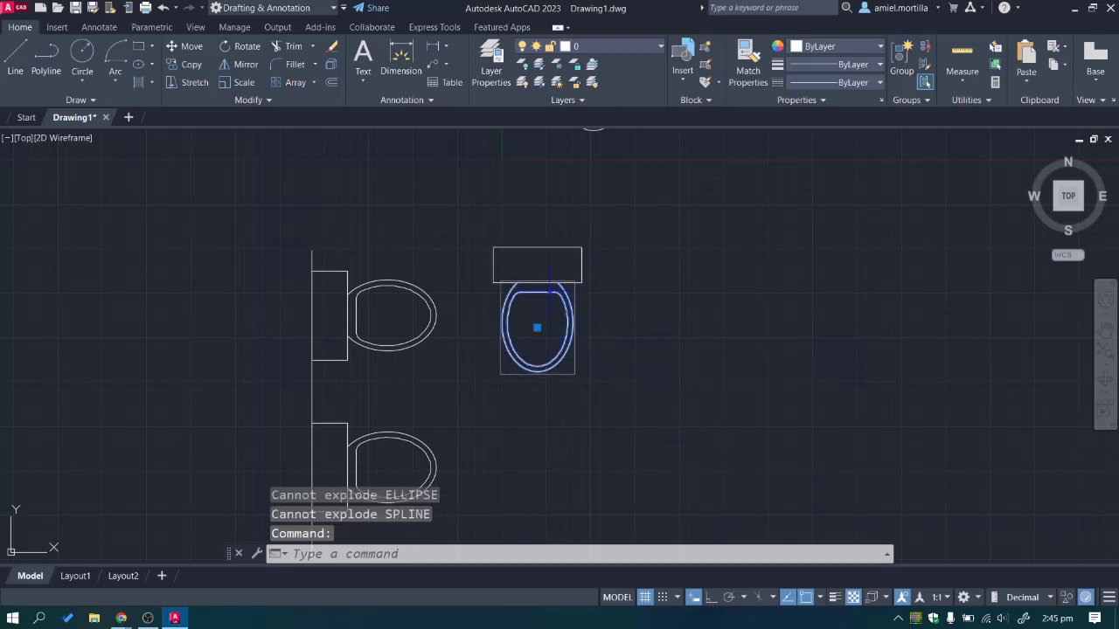
Select different areas of the upright toilet to check how its tank and seat respond after exploding.
left_click(582, 259)
key("Escape")
key("Escape")
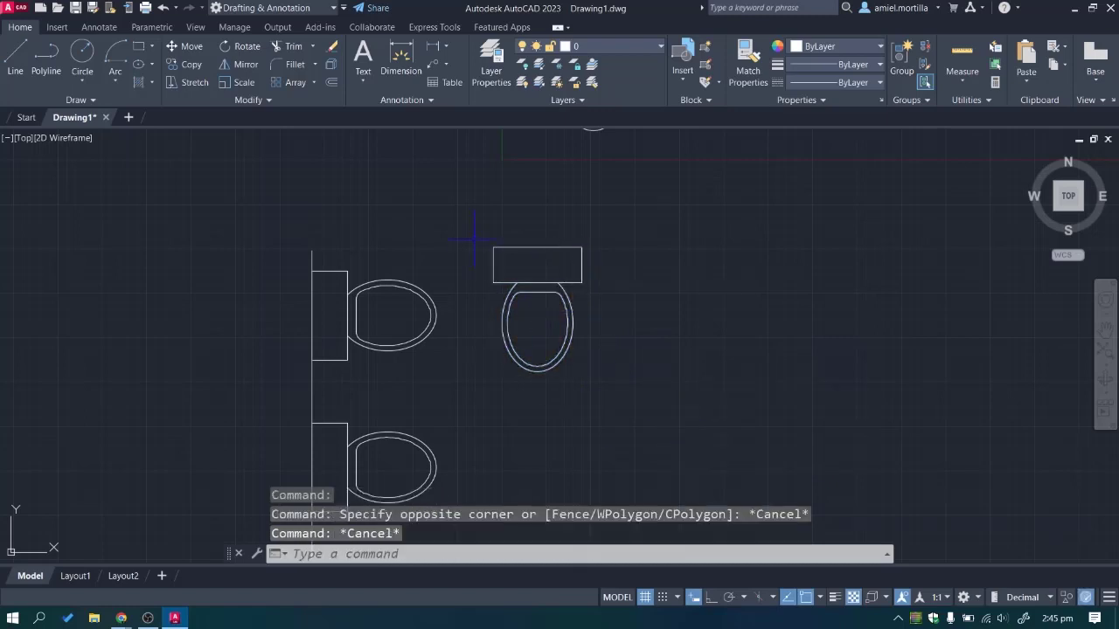
left_click(488, 230)
left_click(604, 337)
key("Escape")
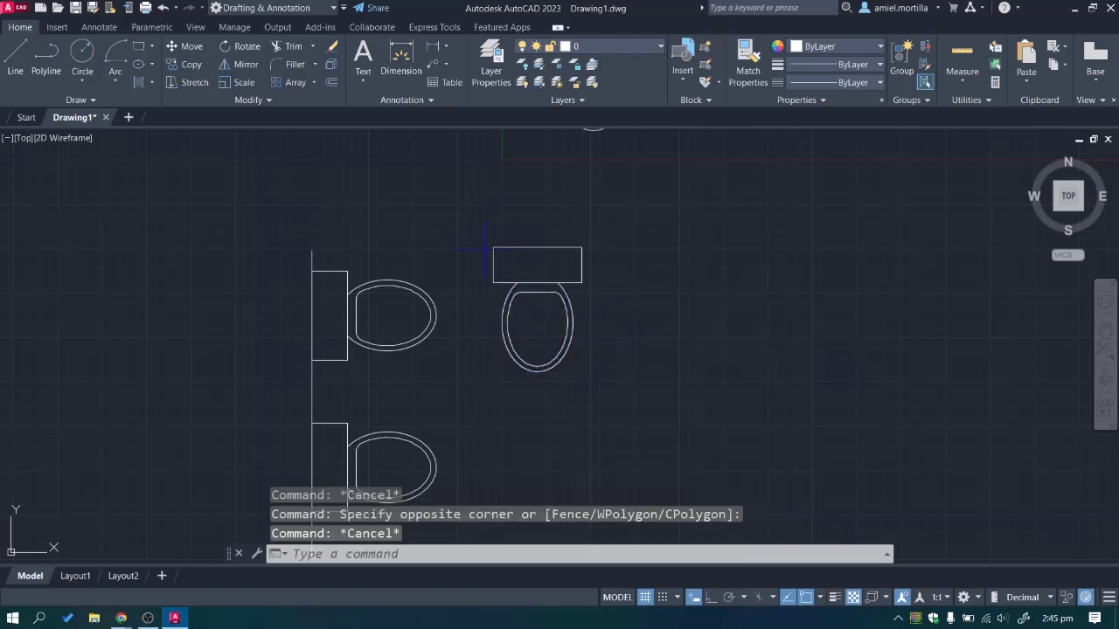
left_click(485, 243)
left_click(581, 376)
key("Escape")
left_click(477, 236)
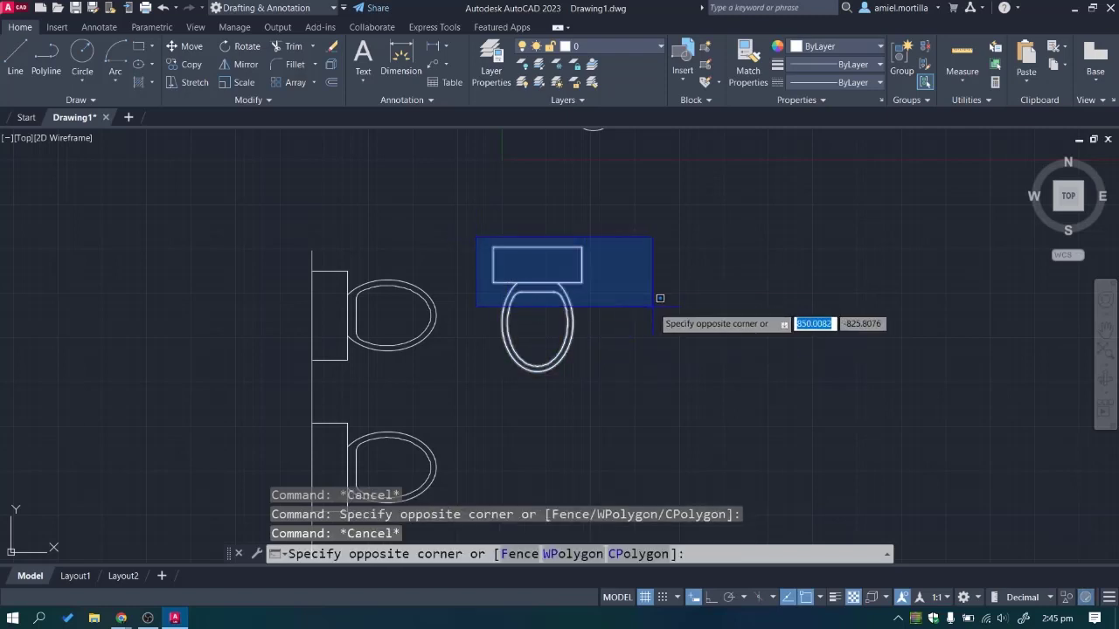
left_click(653, 306)
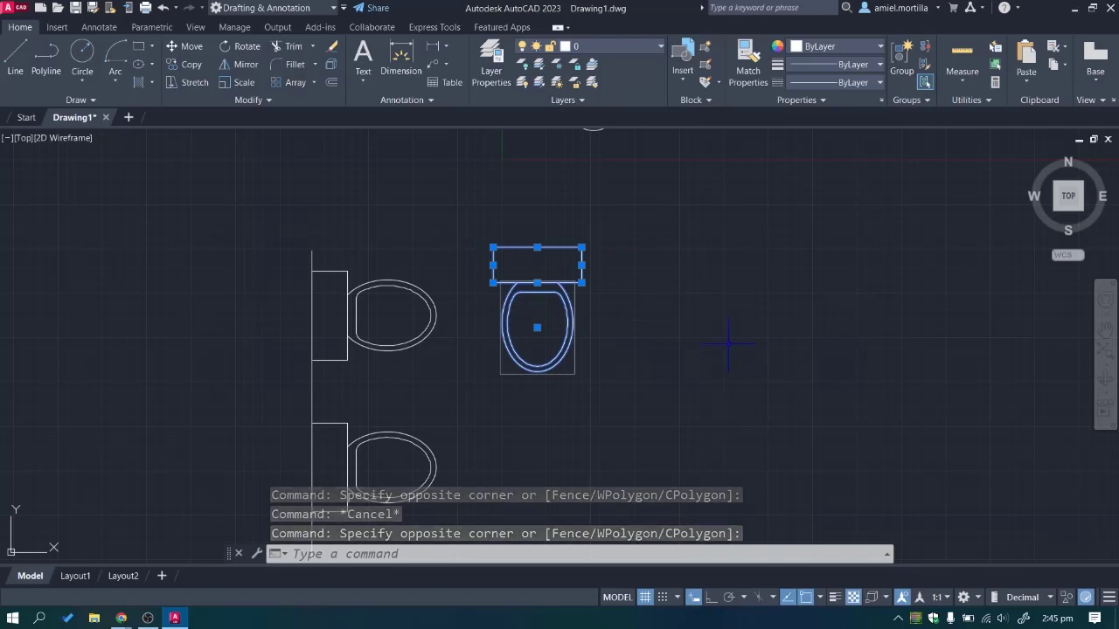
type("e")
key("Escape")
Ungroup the remaining seat parts of the upright toilet with UNGROUP.
left_click(594, 288)
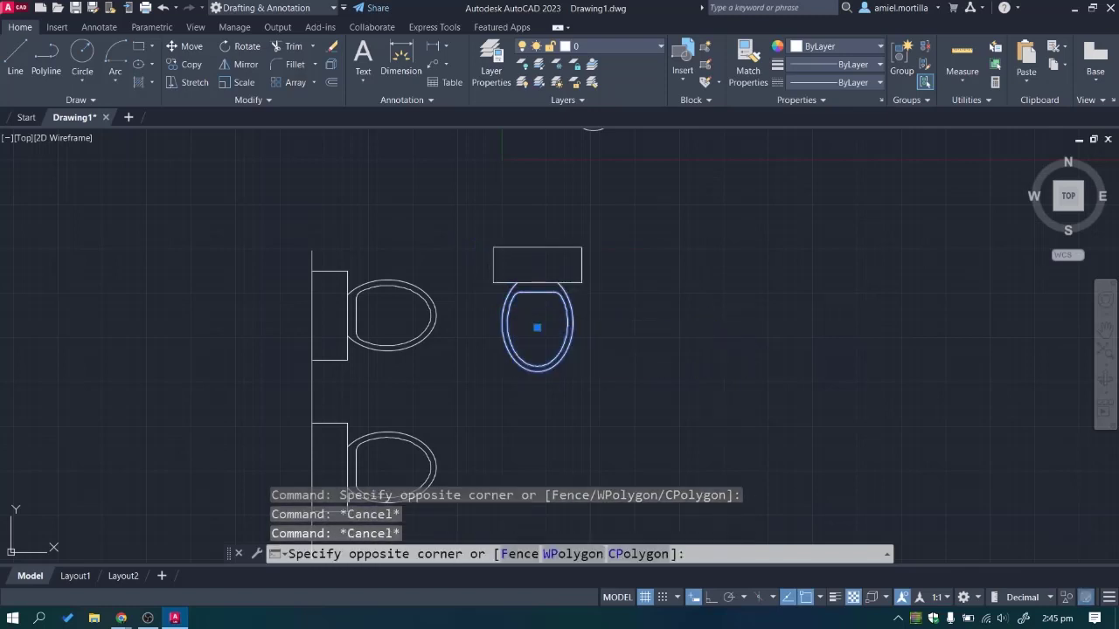
left_click(553, 380)
type("ungr")
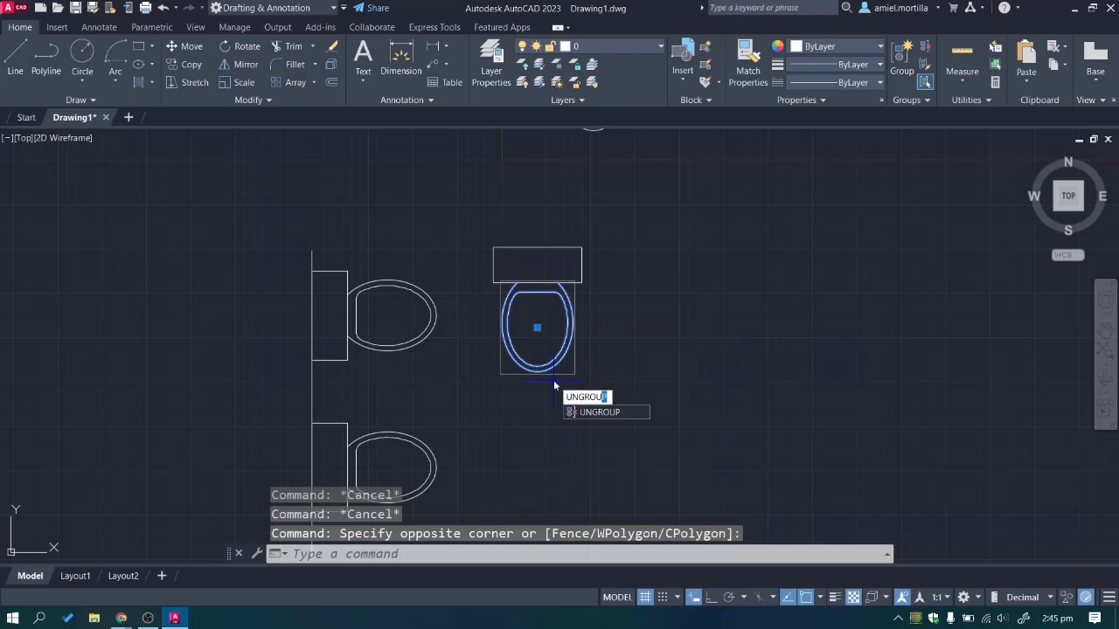
type("ou")
key("Return")
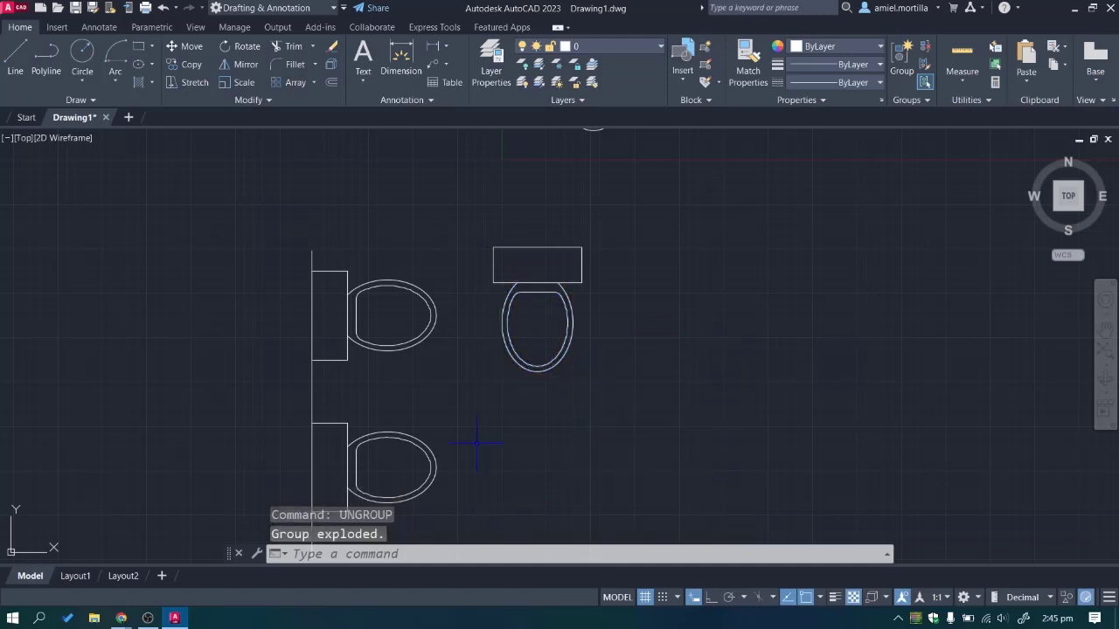
key("Escape")
Explode the lower wall toilet block and check that the straight edge of its seat selects on its own.
middle_click_drag(456, 462, 592, 337)
left_click(511, 322)
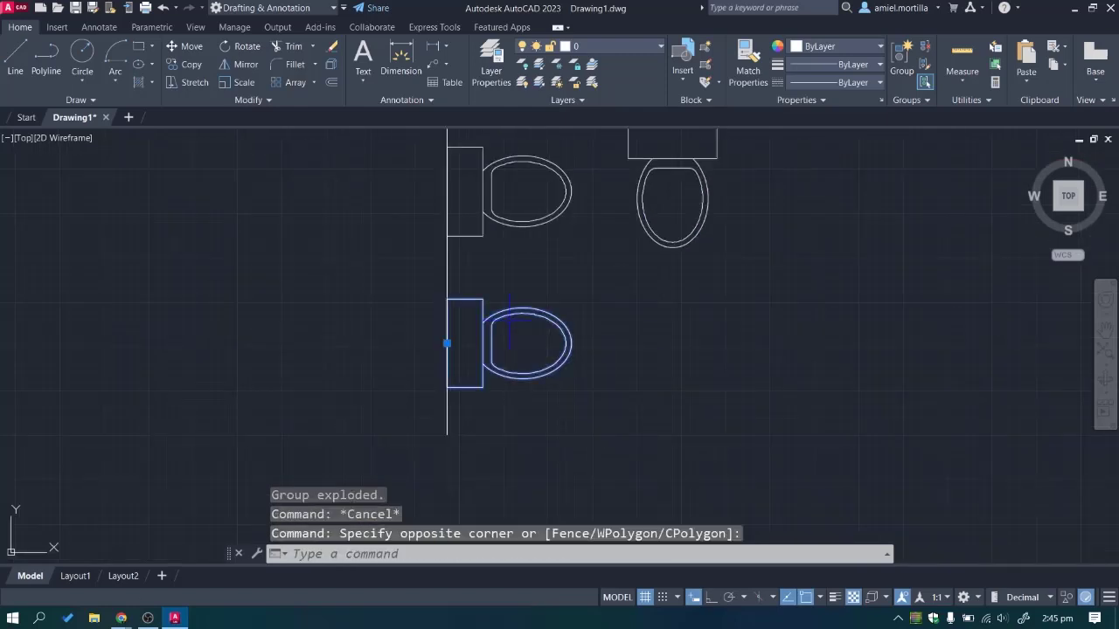
type("exp")
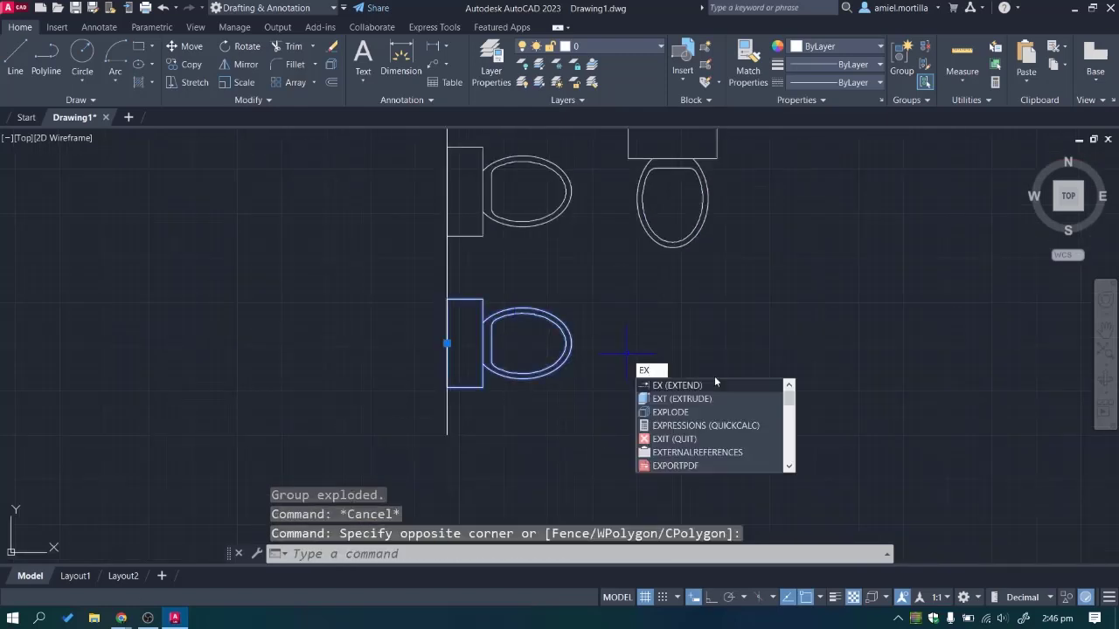
key("Return")
left_click(535, 371)
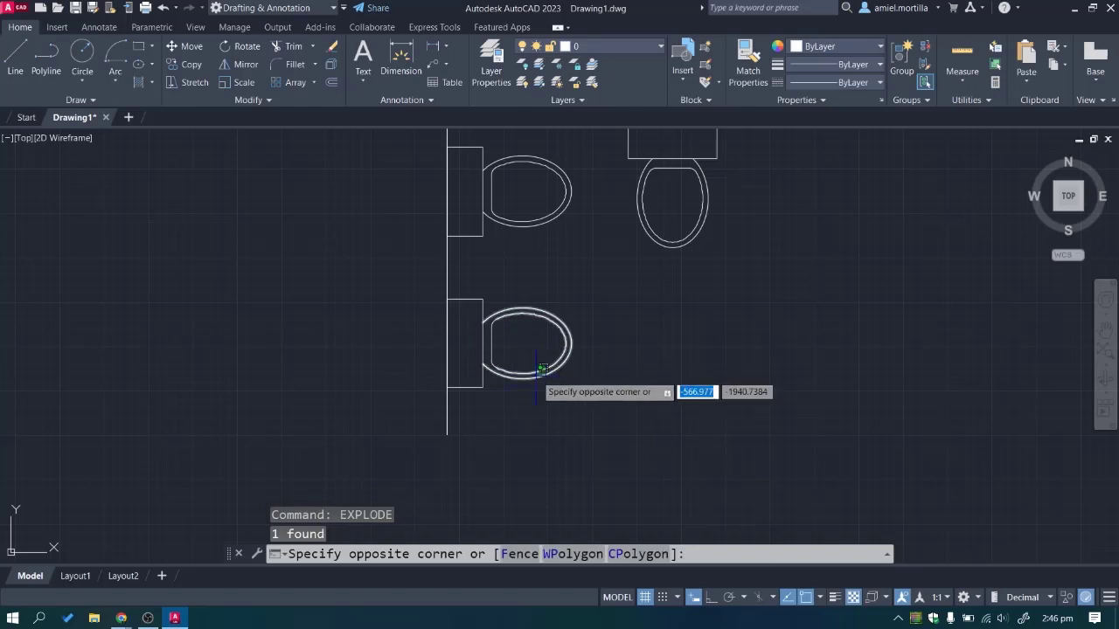
scroll(532, 369, "up", 1)
left_click(504, 367)
key("Escape")
left_click(475, 336)
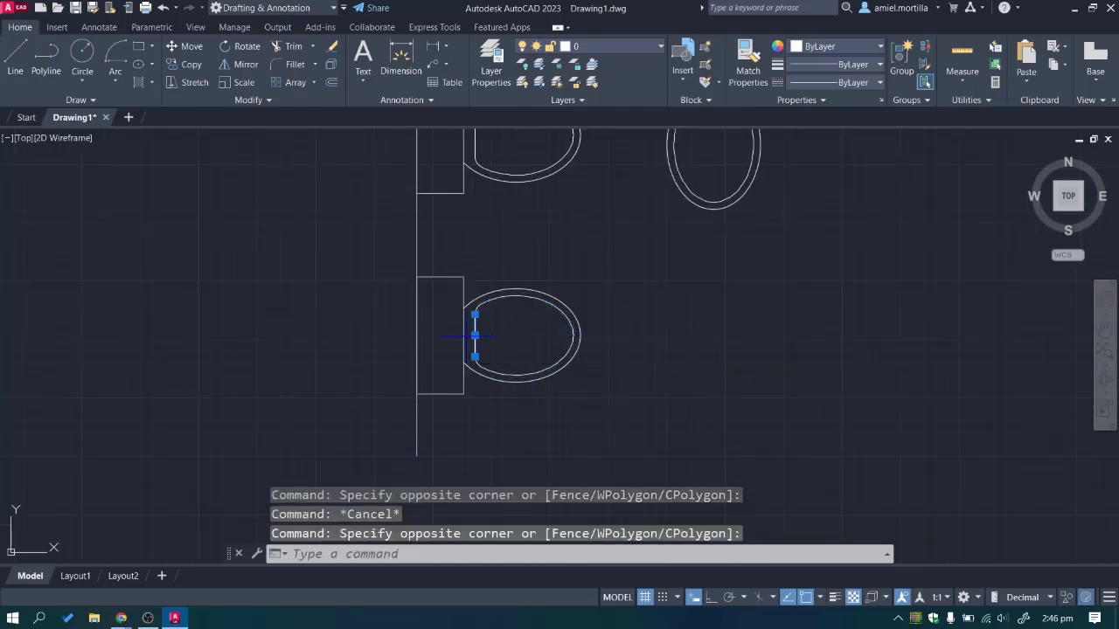
key("Escape")
Window-select the upper and lower wall toilets one after the other to examine their individual parts.
middle_click_drag(475, 337, 521, 441)
left_click(420, 182)
left_click(670, 320)
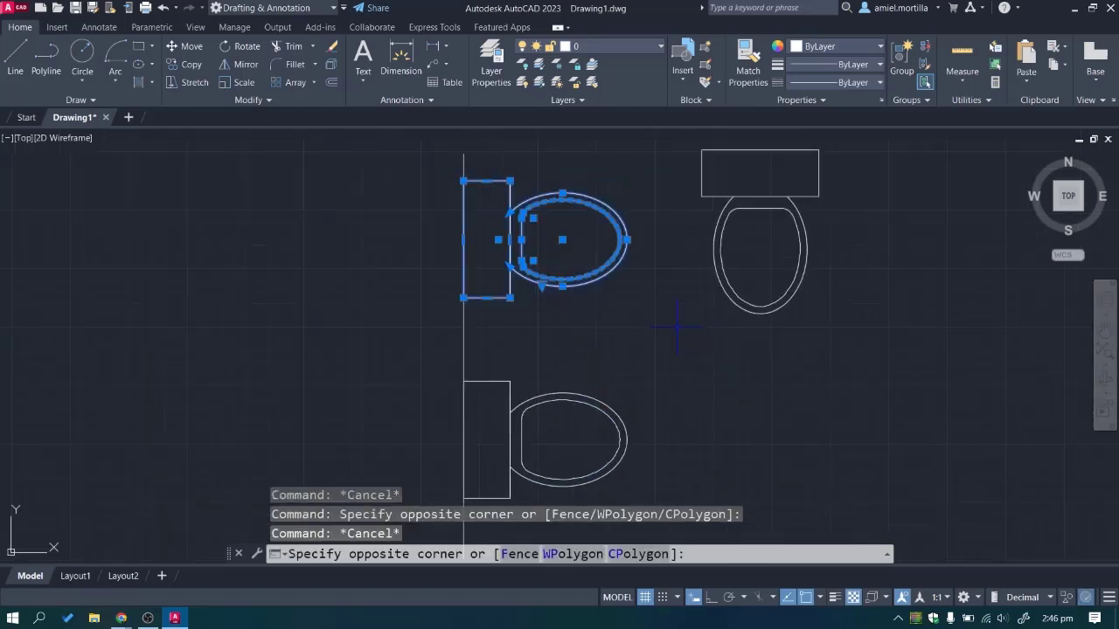
key("Escape")
left_click(425, 359)
scroll(594, 288, "up", 2)
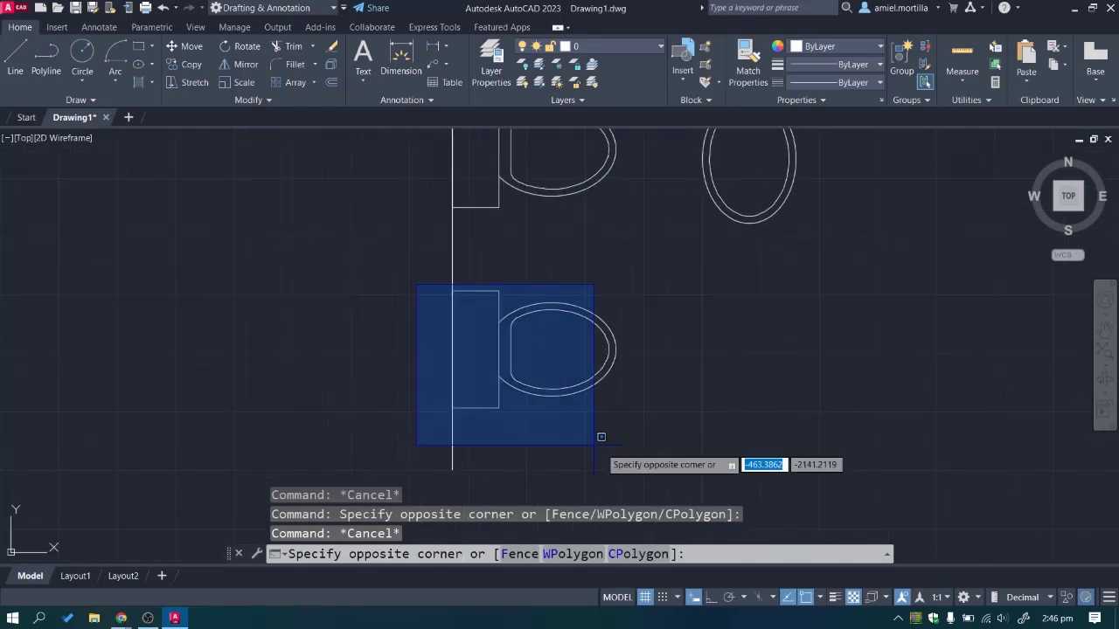
scroll(612, 420, "down", 2)
left_click(646, 433)
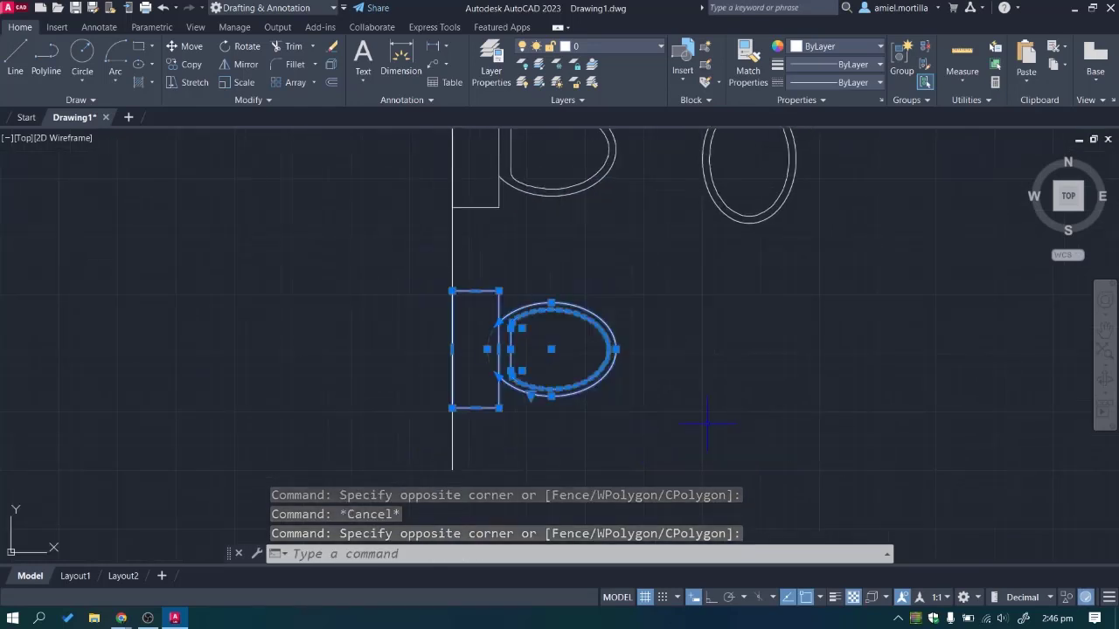
key("Escape")
Insert the WC block in the empty area to the right of the upright toilet.
middle_click_drag(721, 363, 517, 315)
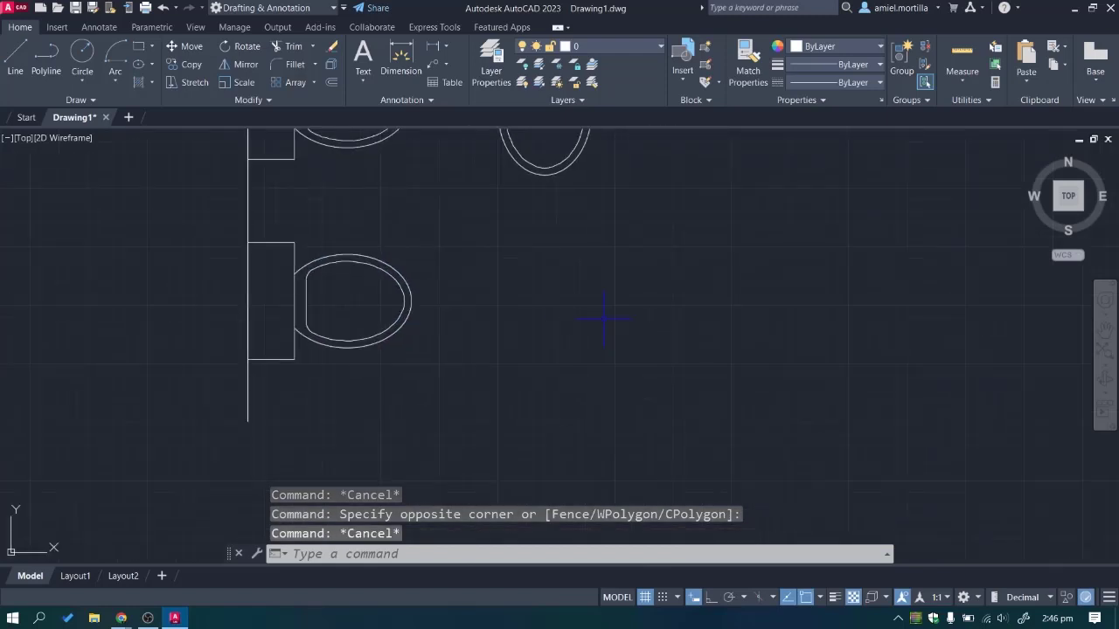
scroll(603, 319, "down", 3)
middle_click_drag(562, 449, 475, 397)
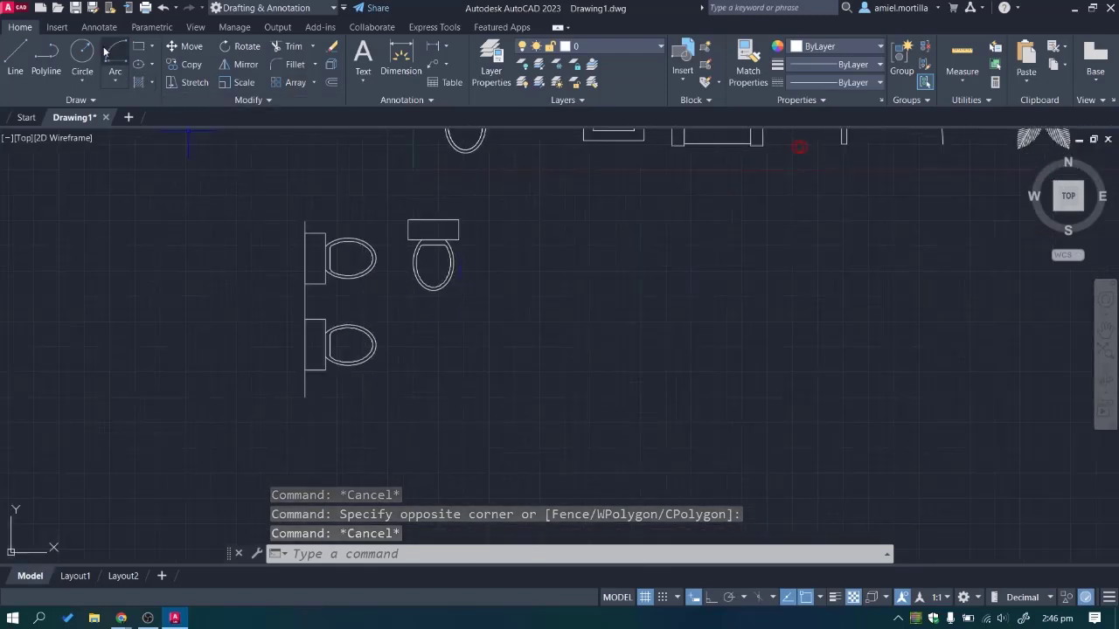
left_click(57, 27)
left_click(16, 65)
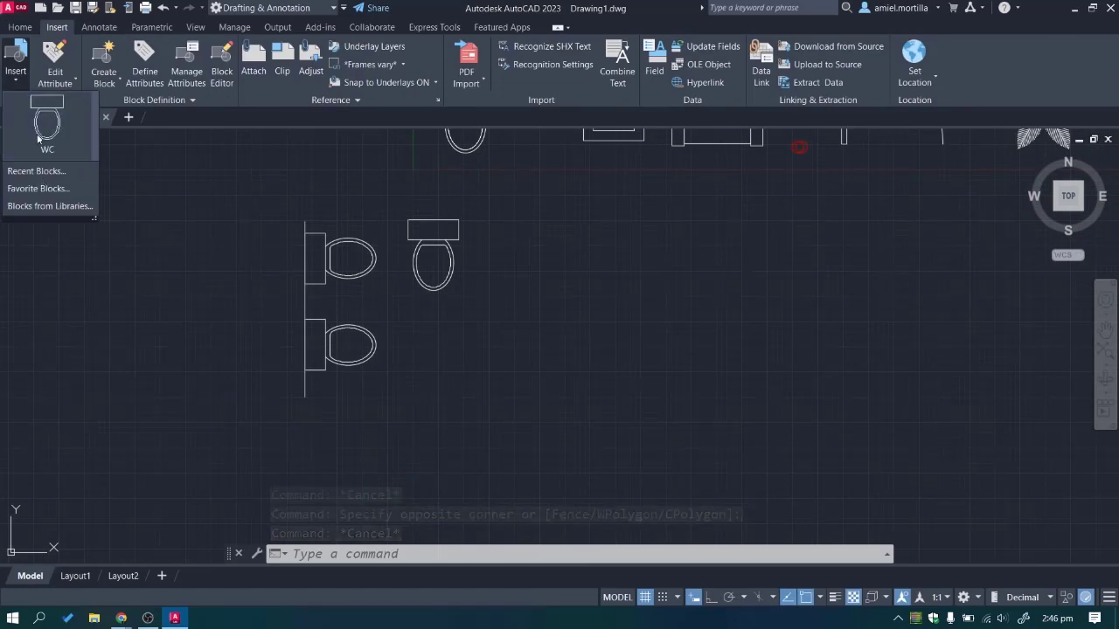
left_click(26, 122)
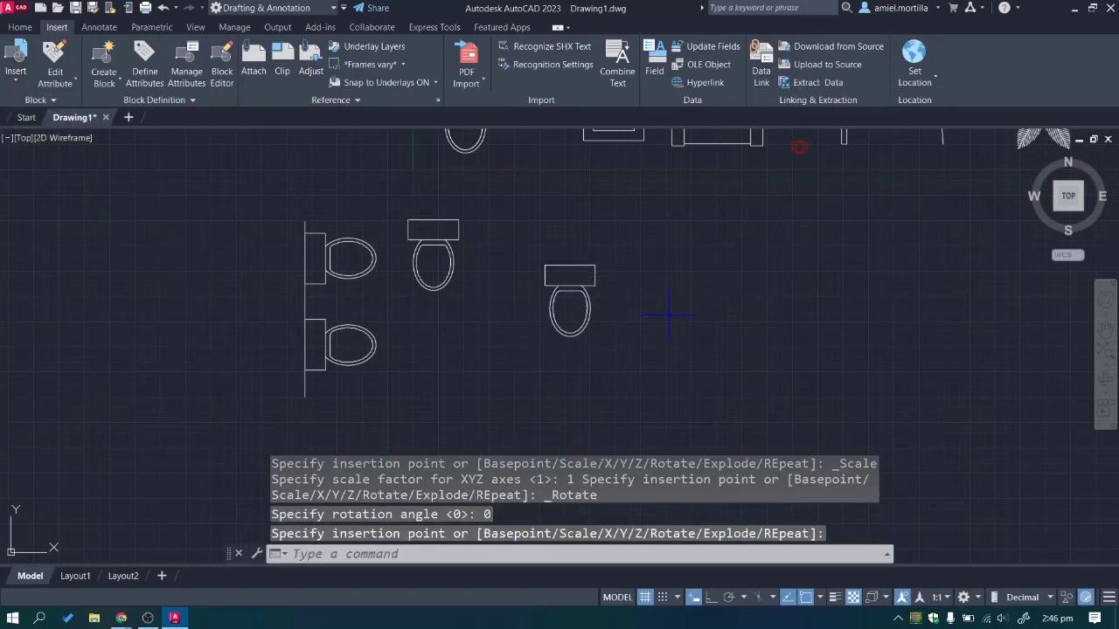
left_click(562, 274)
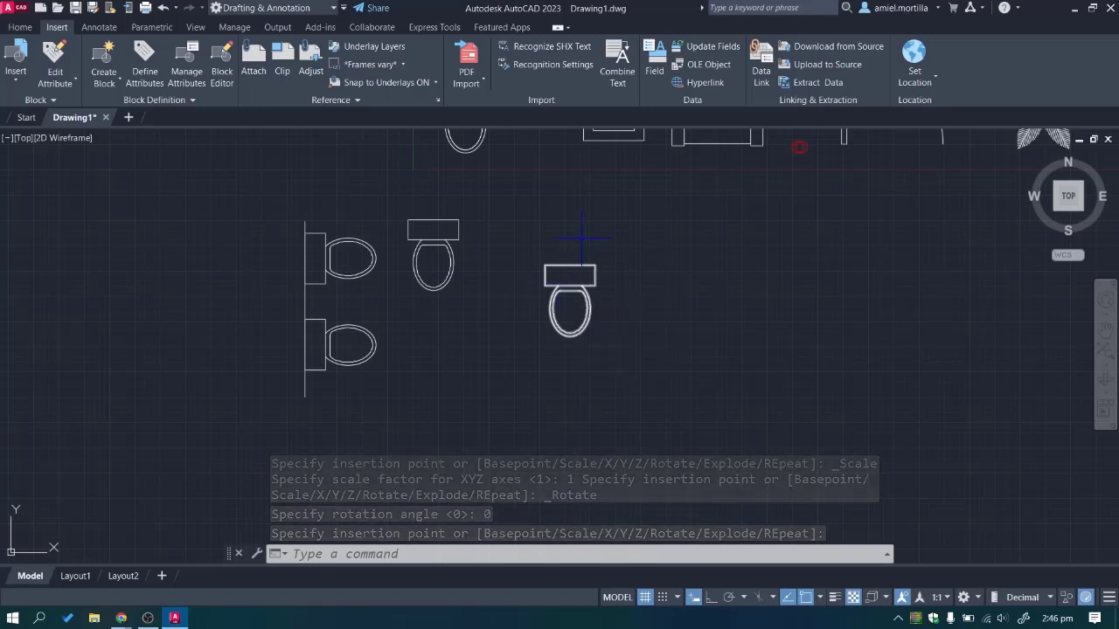
Select all parts of the loose upright toilet beside the wall toilets and combine them with GROUP.
middle_click_drag(581, 236, 536, 265)
left_click(353, 242)
left_click(444, 346)
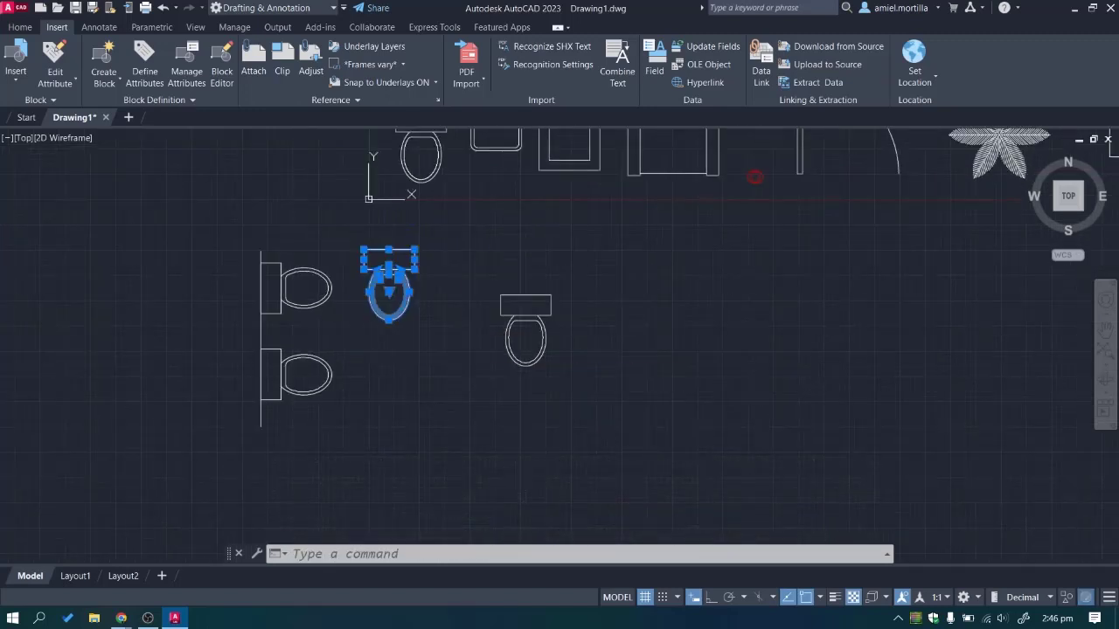
type("GR")
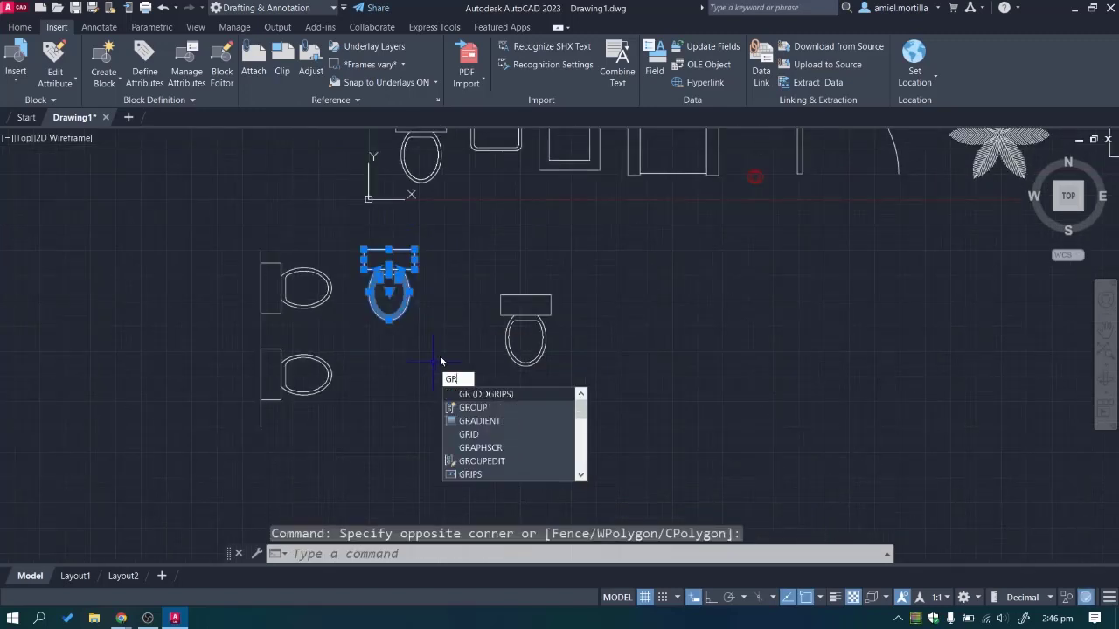
type("OUP")
key("Return")
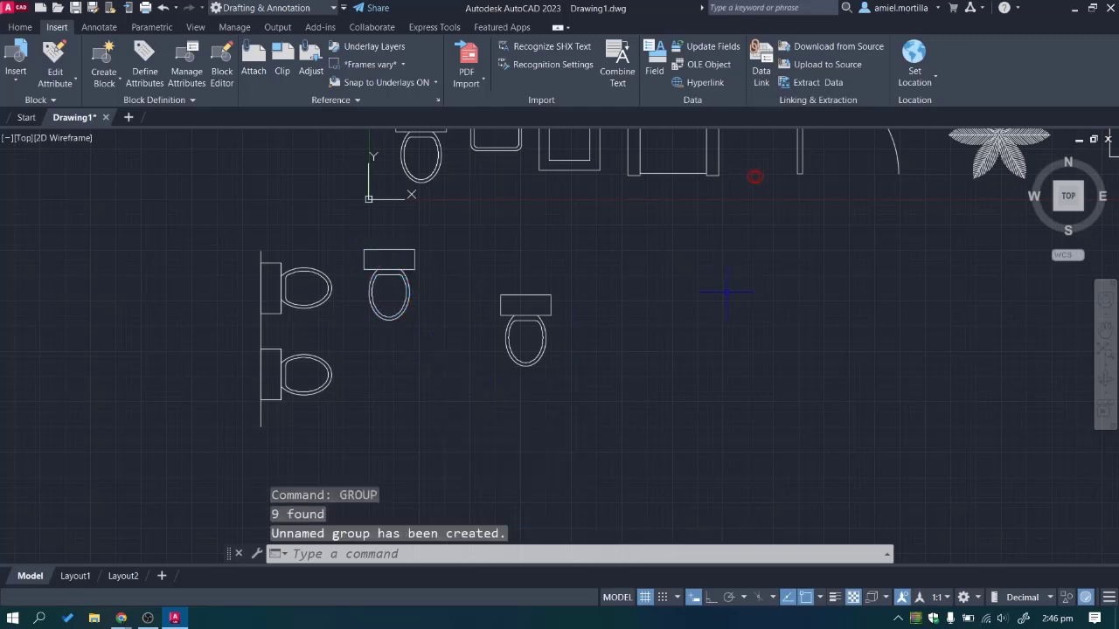
Draw a nearly square rectangle in empty space far to the right of the furniture row.
scroll(726, 293, "down", 3)
middle_click_drag(726, 292, 510, 295)
mouse_move(1084, 262)
middle_mouse_down()
mouse_move(817, 260)
mouse_move(335, 307)
middle_mouse_up()
scroll(575, 294, "down", 2)
middle_click_drag(685, 303, 535, 302)
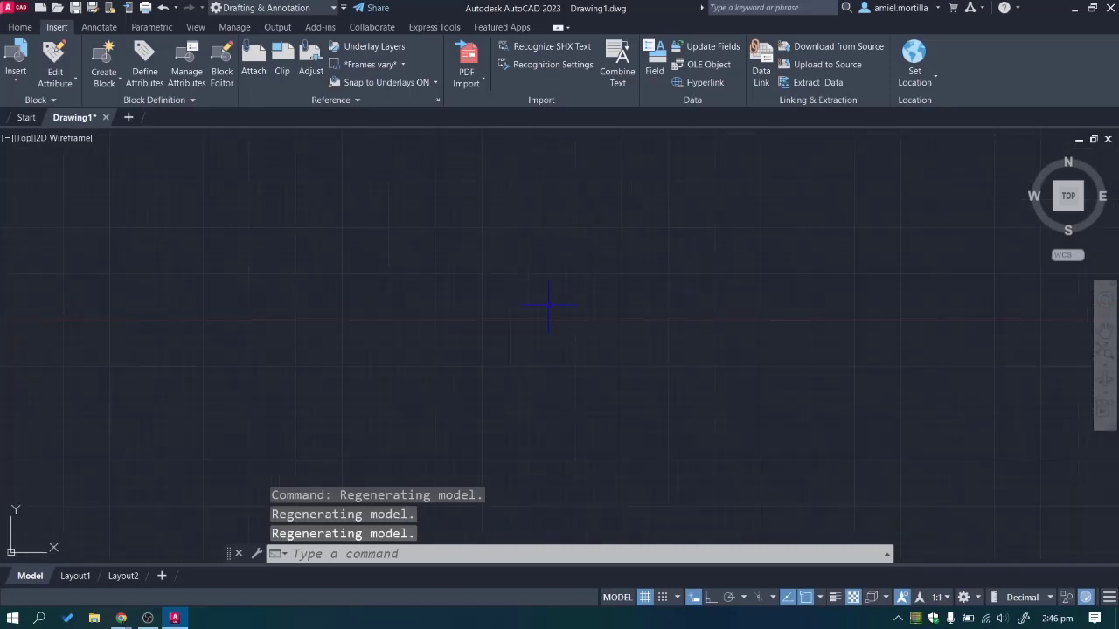
key("Return")
left_click(564, 262)
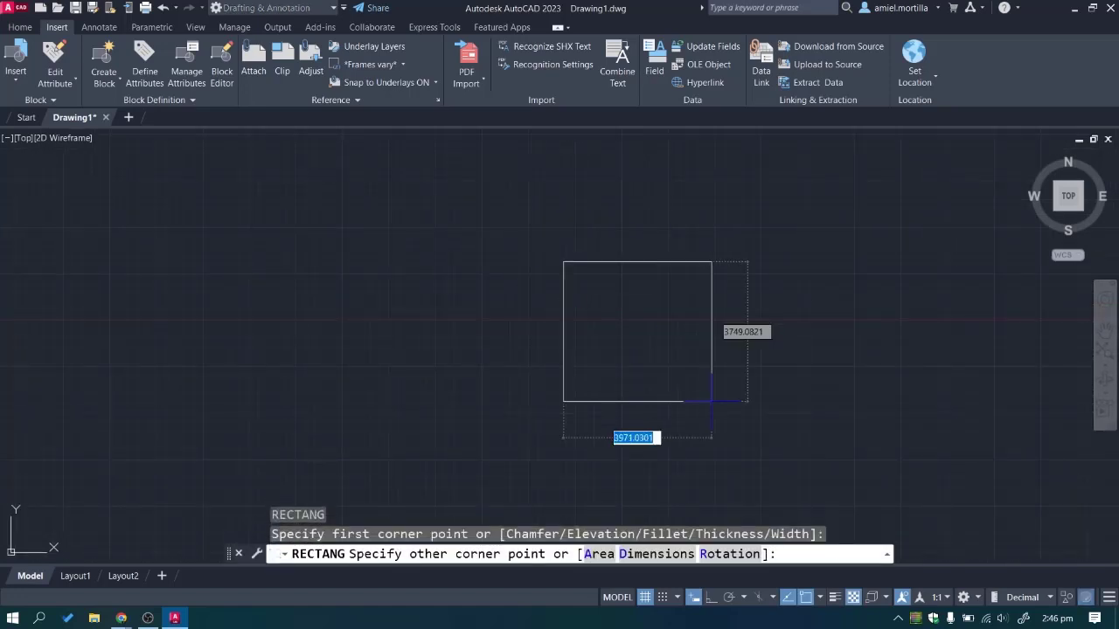
left_click(733, 426)
key("Escape")
key("Escape")
key("Escape")
Insert the WC block inside the rectangle with its tank against the middle of the upper edge.
left_click(16, 65)
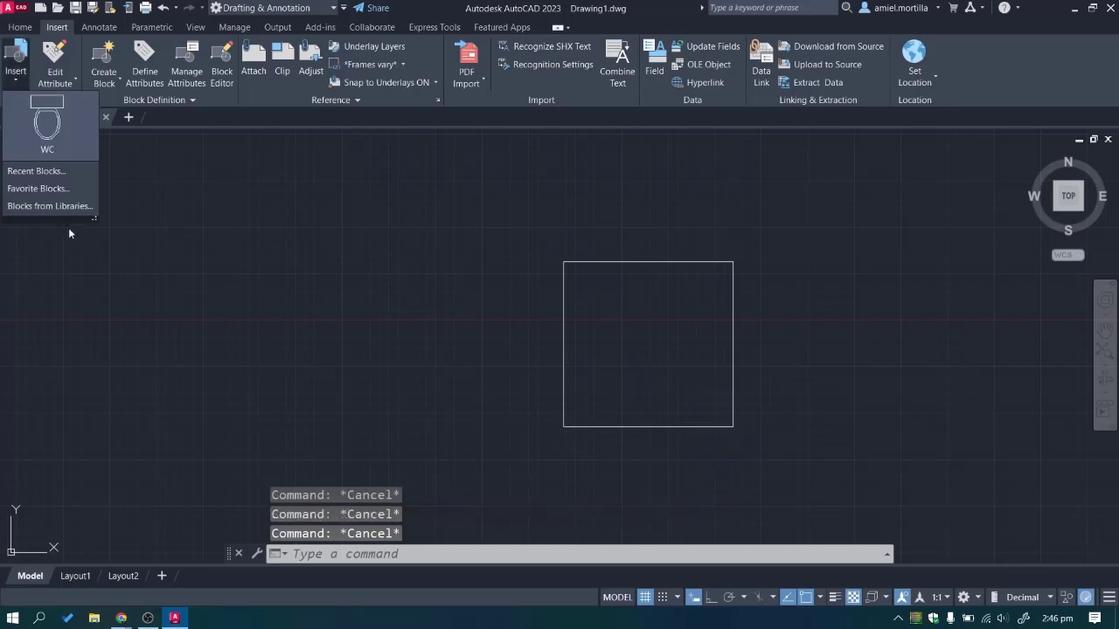
left_click(43, 124)
scroll(653, 274, "up", 2)
left_click(646, 257)
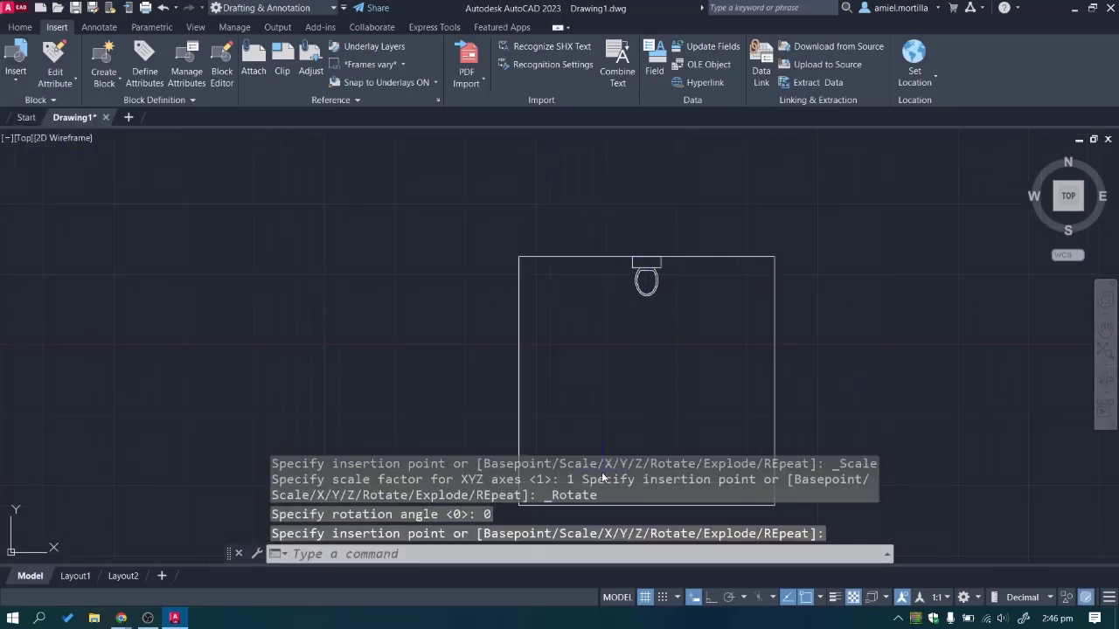
Try to copy the grouped upright toilet from its tank to the distant rectangle.
scroll(580, 382, "down", 5)
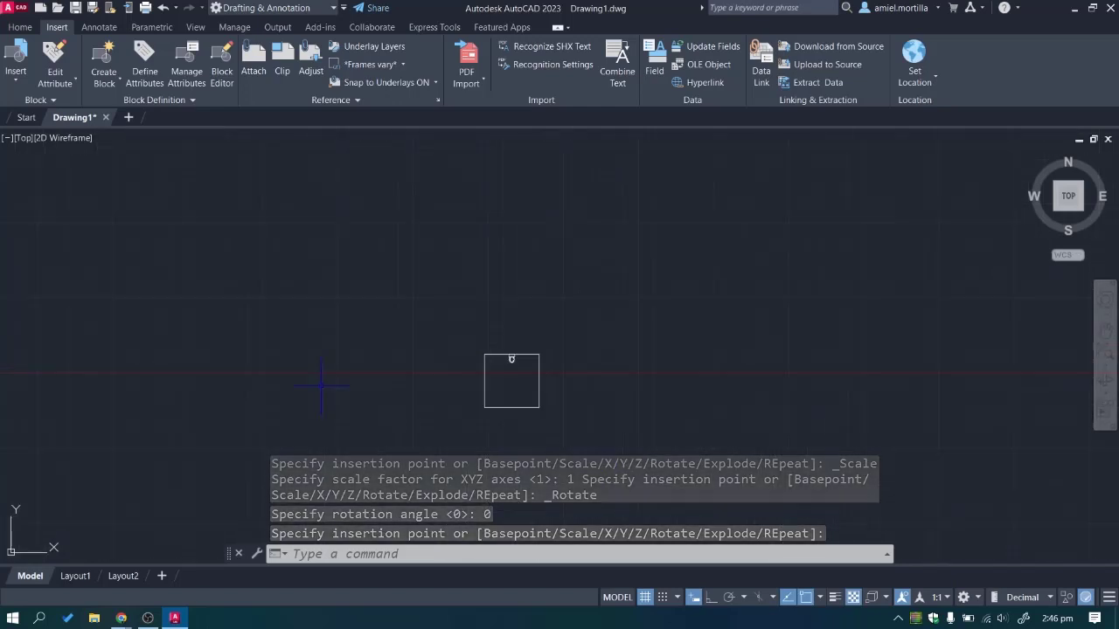
scroll(612, 344, "up", 3)
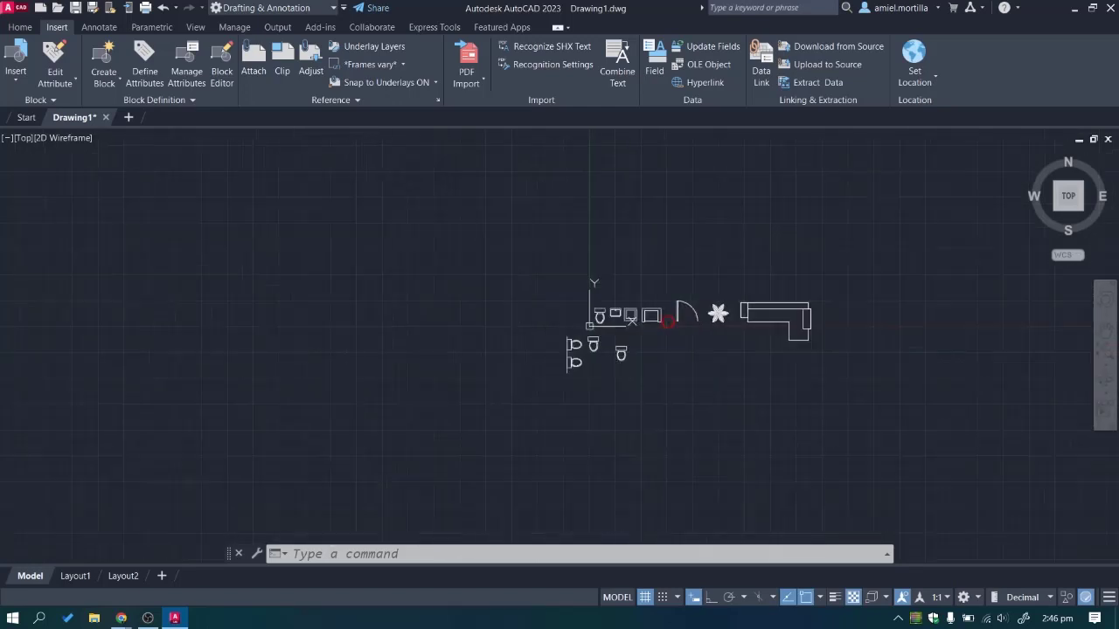
scroll(601, 349, "up", 5)
left_click(533, 259)
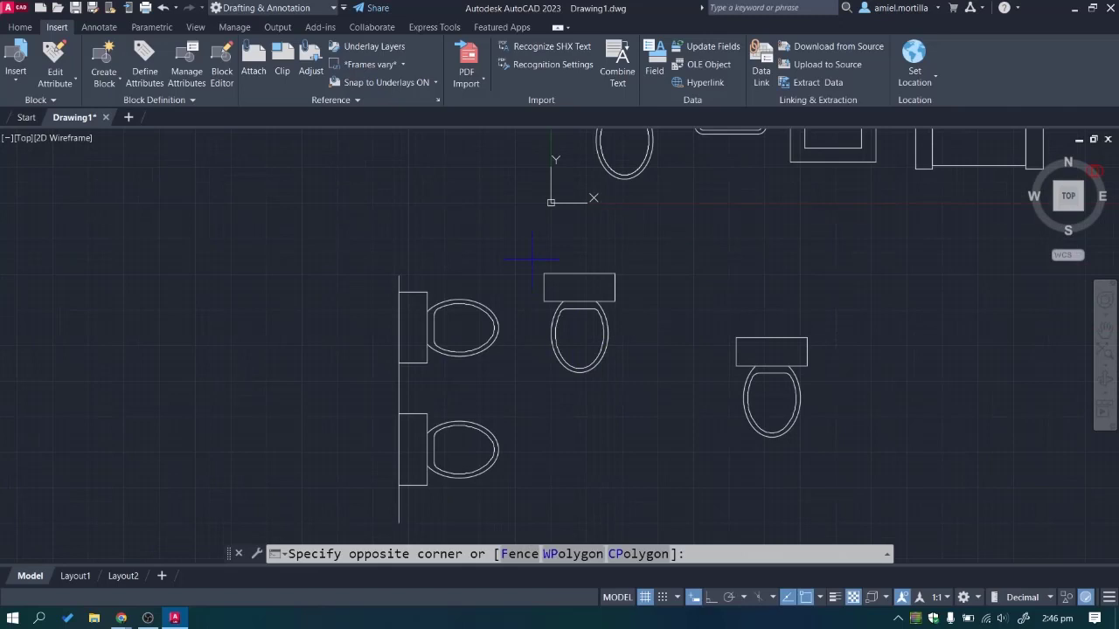
left_click(626, 376)
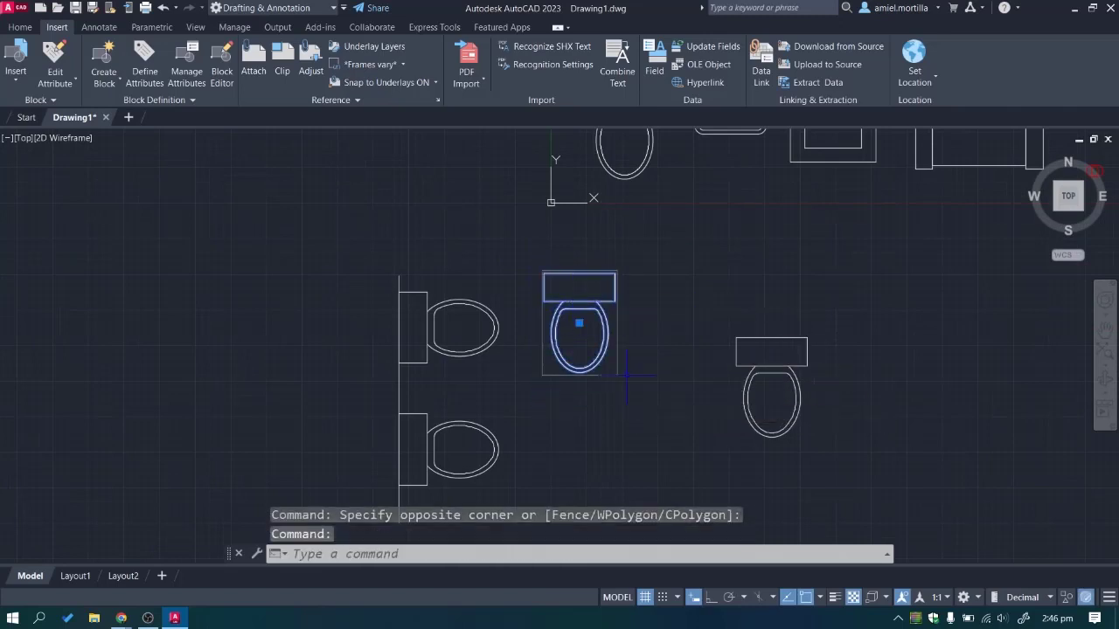
type("co")
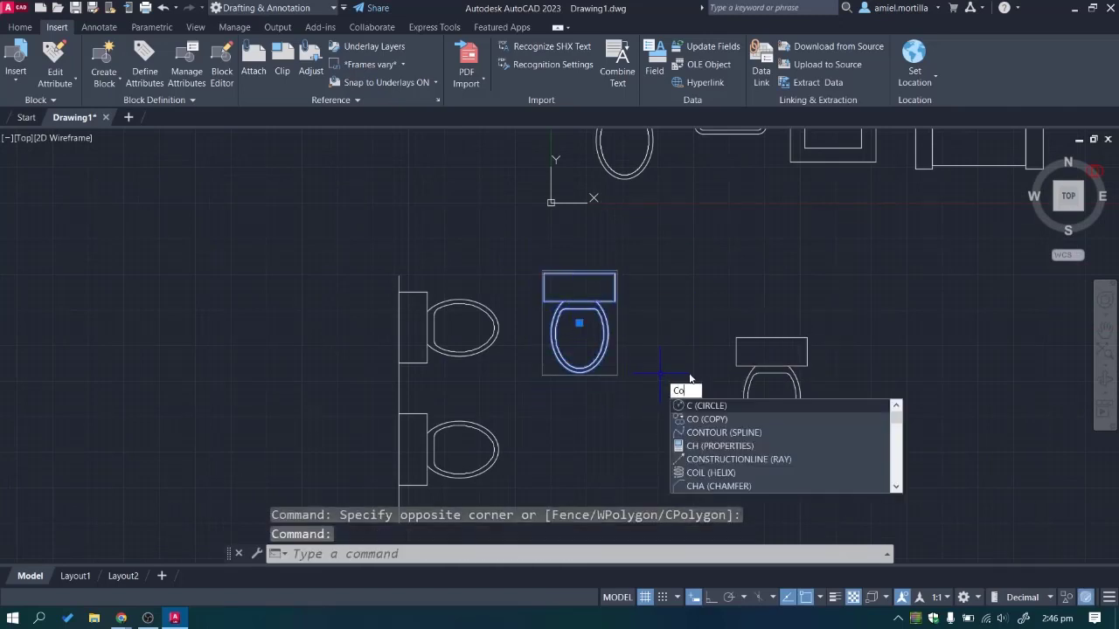
key("Return")
left_click(583, 293)
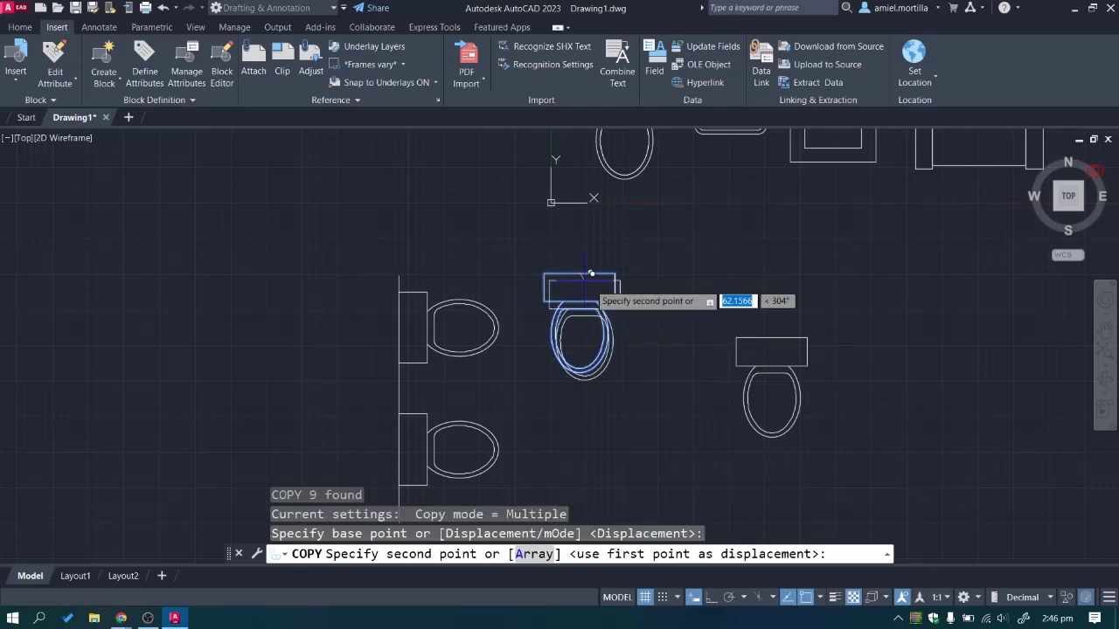
scroll(900, 319, "down", 5)
scroll(914, 315, "down", 2)
middle_click_drag(912, 337, 661, 345)
key("Escape")
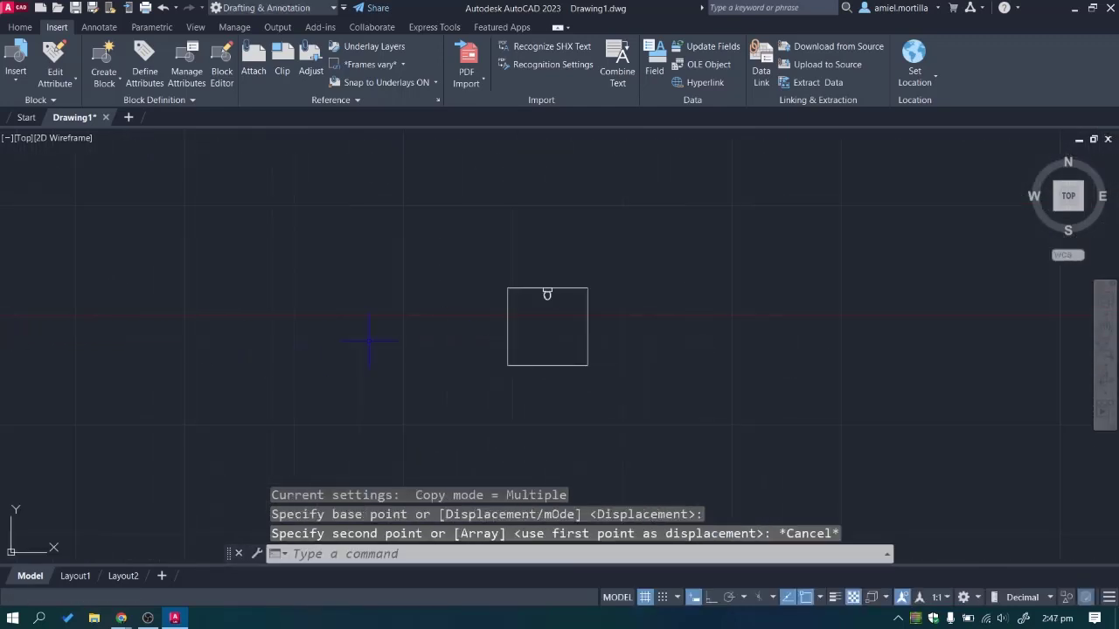
scroll(1044, 343, "down", 3)
scroll(784, 324, "down", 2)
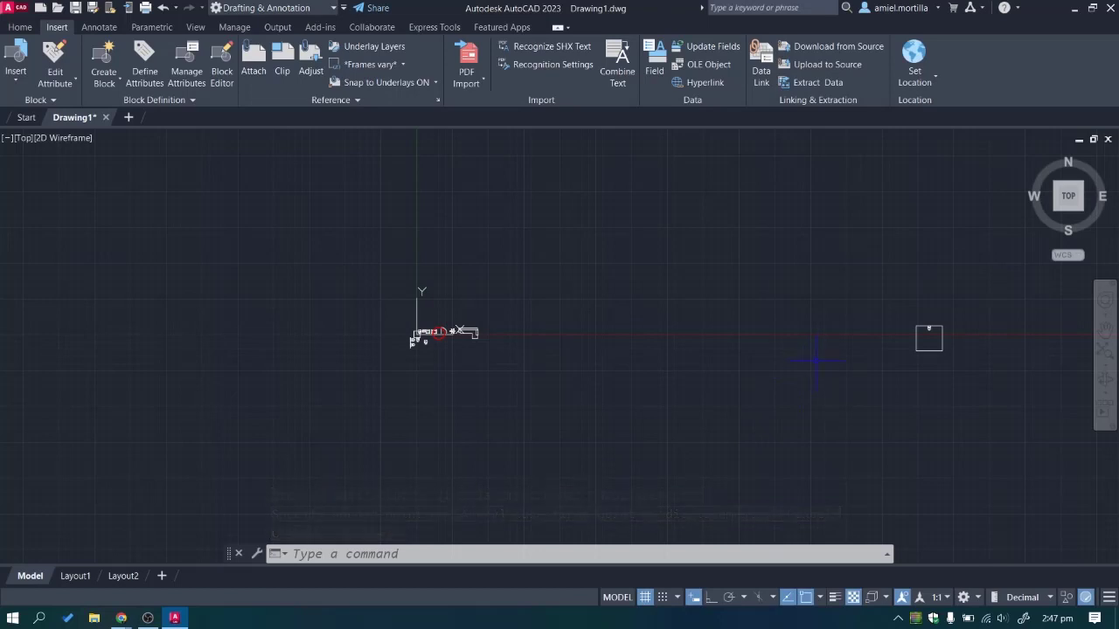
middle_click_drag(826, 354, 707, 341)
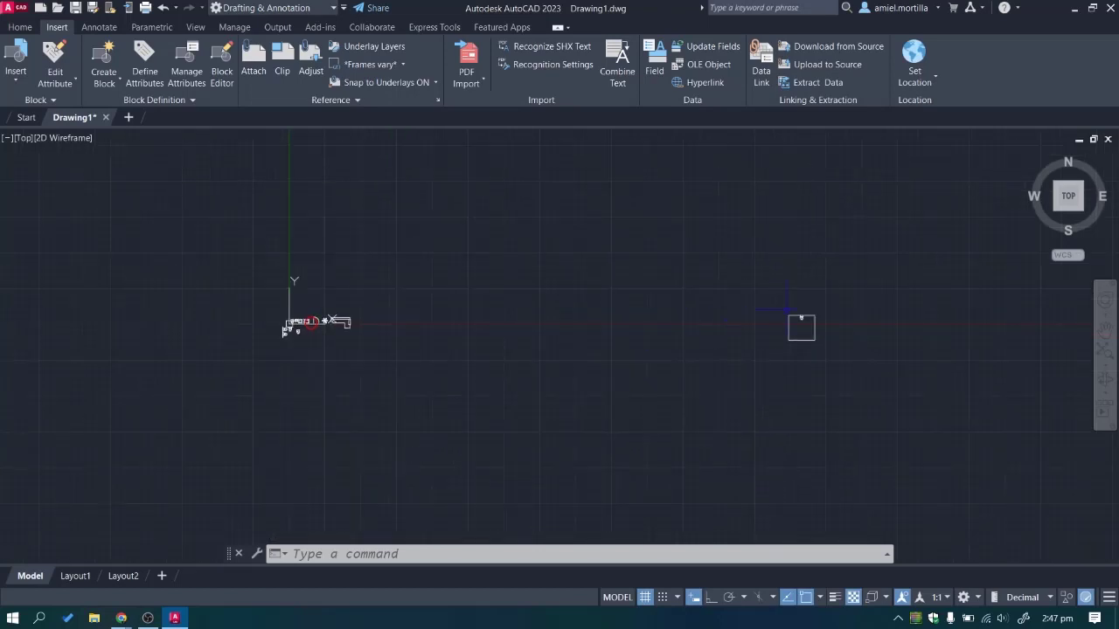
Copy the WC block from its tank's upper midpoint to six spots along the distant rectangle's upper edge, three on each side of the original.
scroll(753, 323, "up", 1)
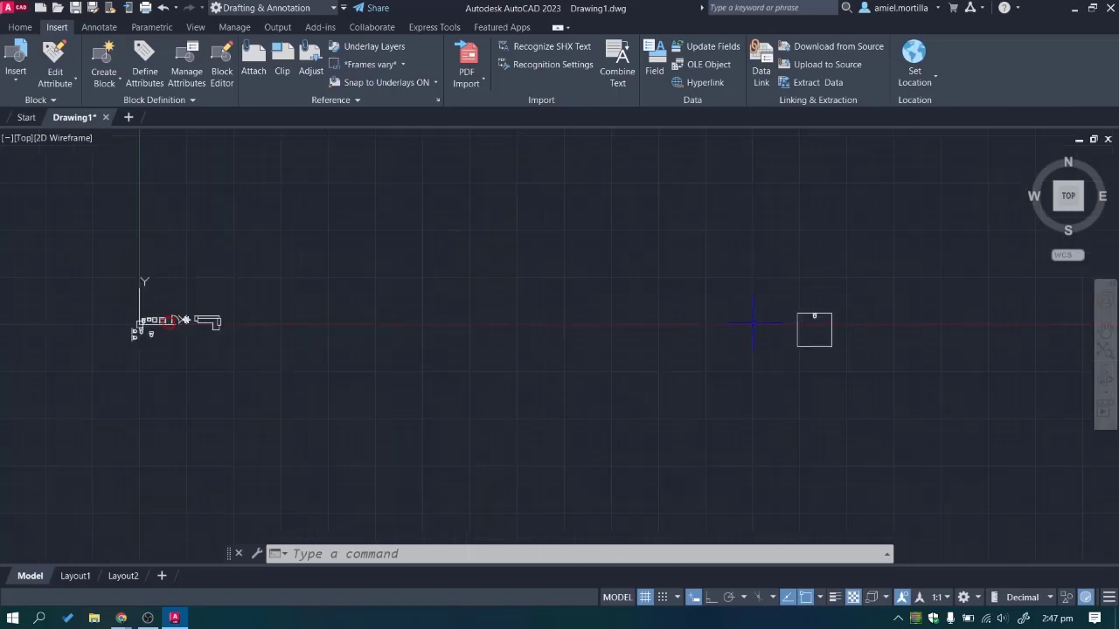
middle_click_drag(765, 315, 701, 315)
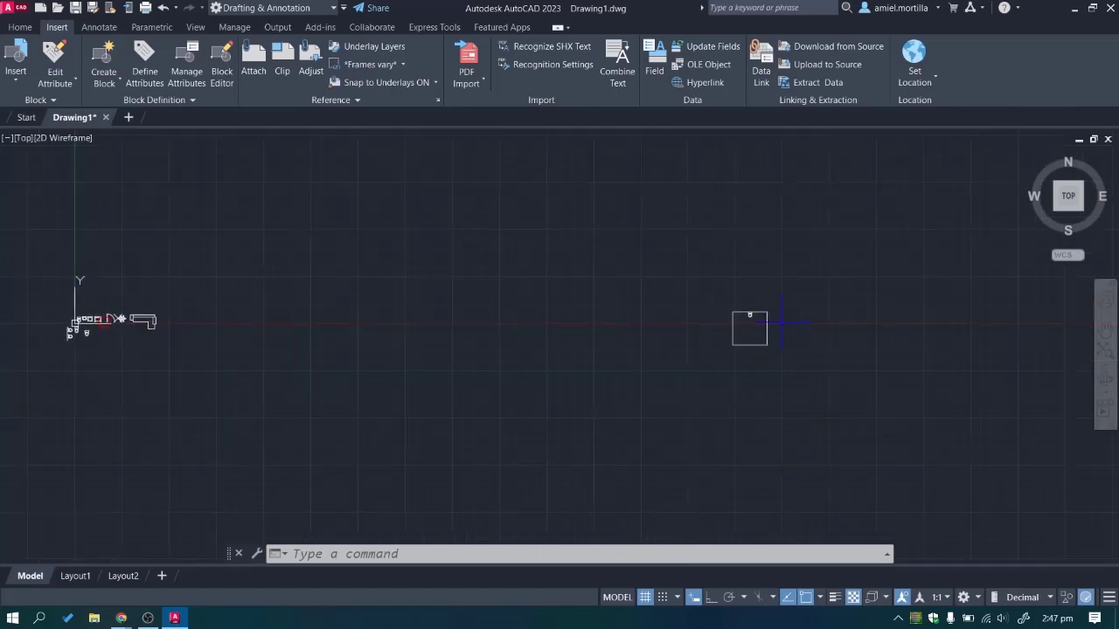
scroll(743, 319, "up", 8)
scroll(686, 242, "up", 2)
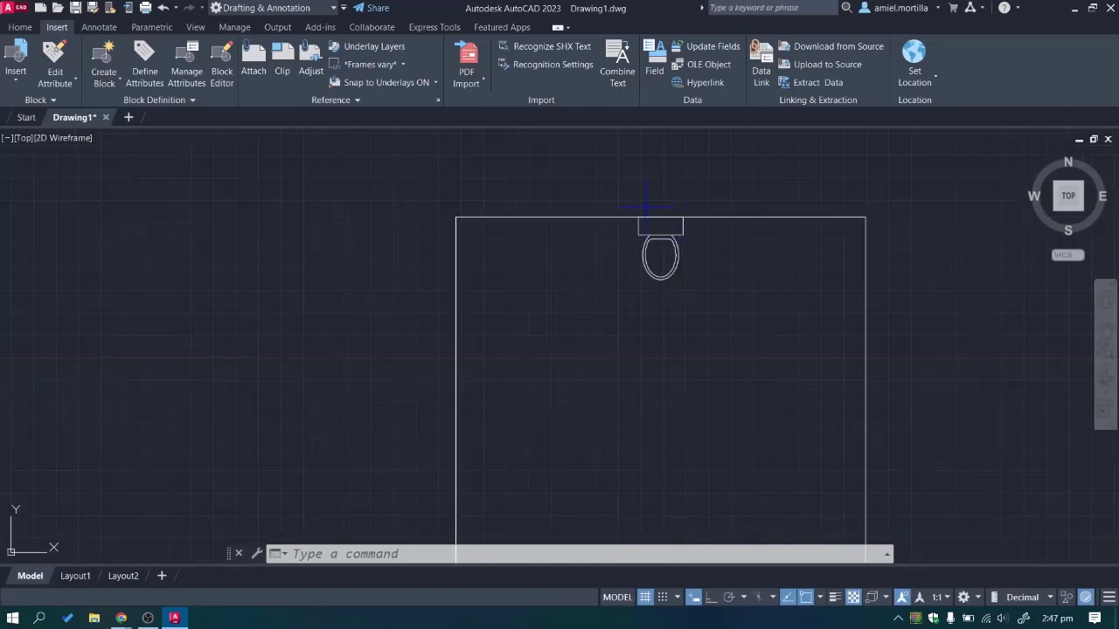
left_click(607, 182)
left_click(732, 345)
scroll(732, 345, "up", 2)
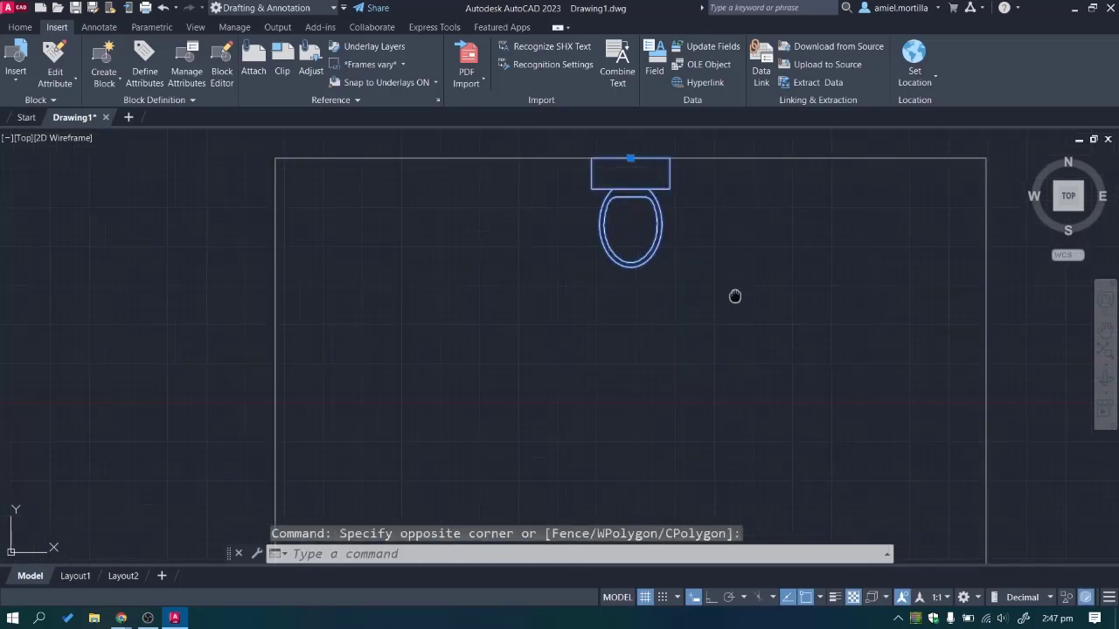
type("co")
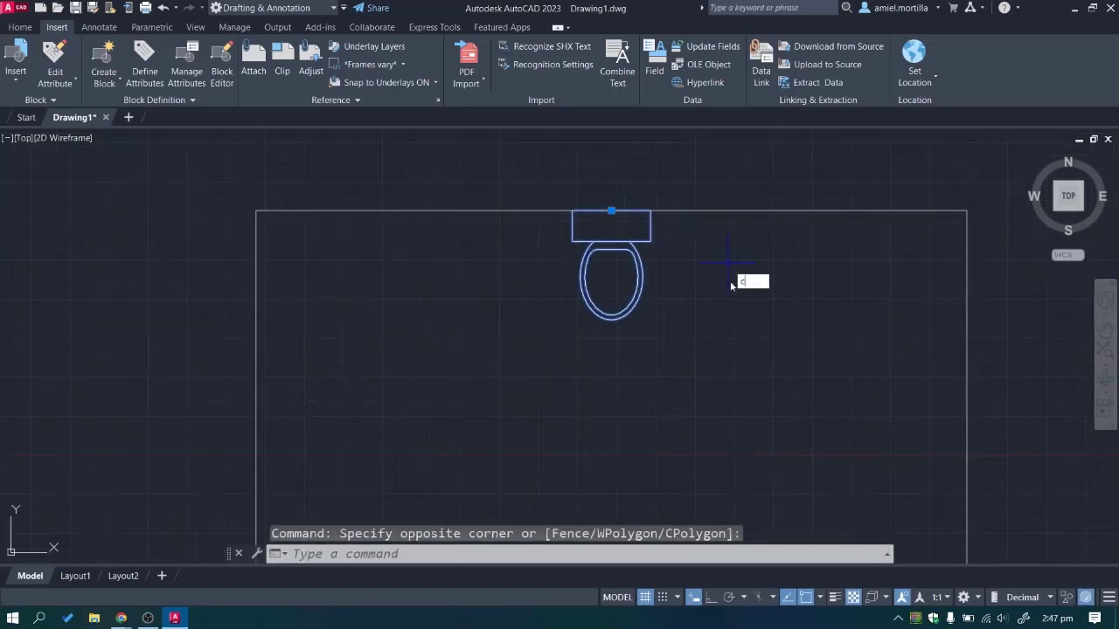
key("Return")
left_click(611, 211)
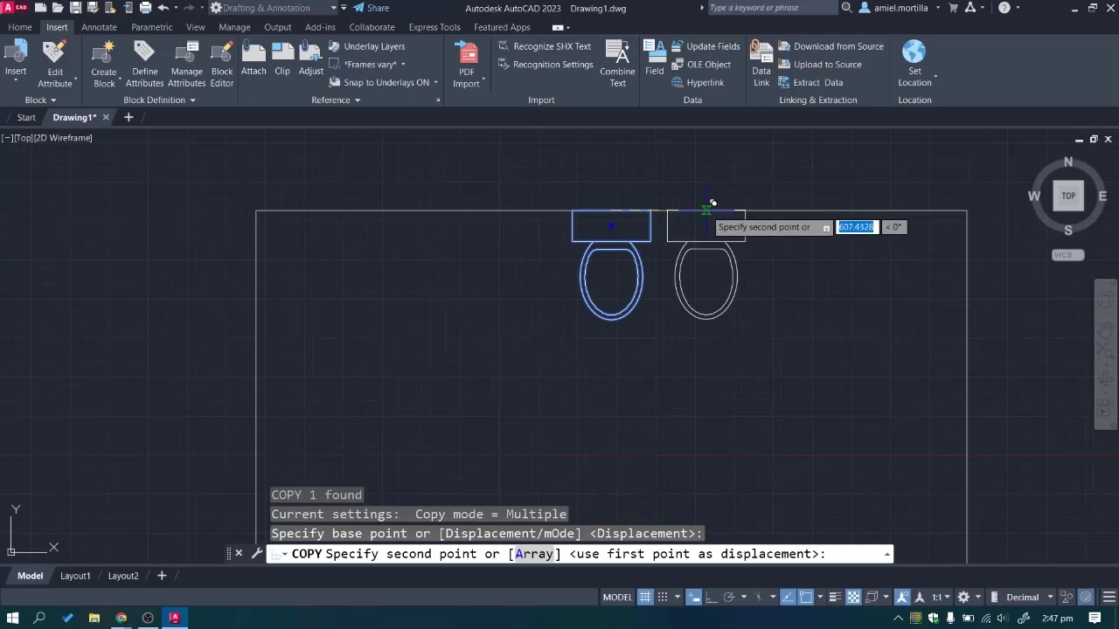
left_click(709, 211)
left_click(808, 211)
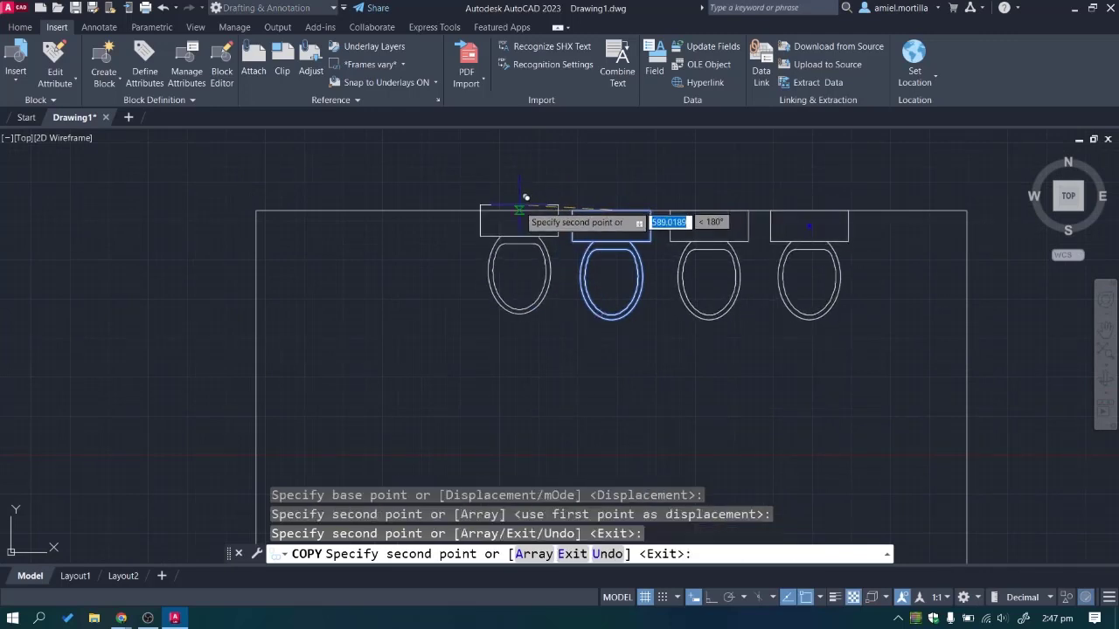
left_click(510, 211)
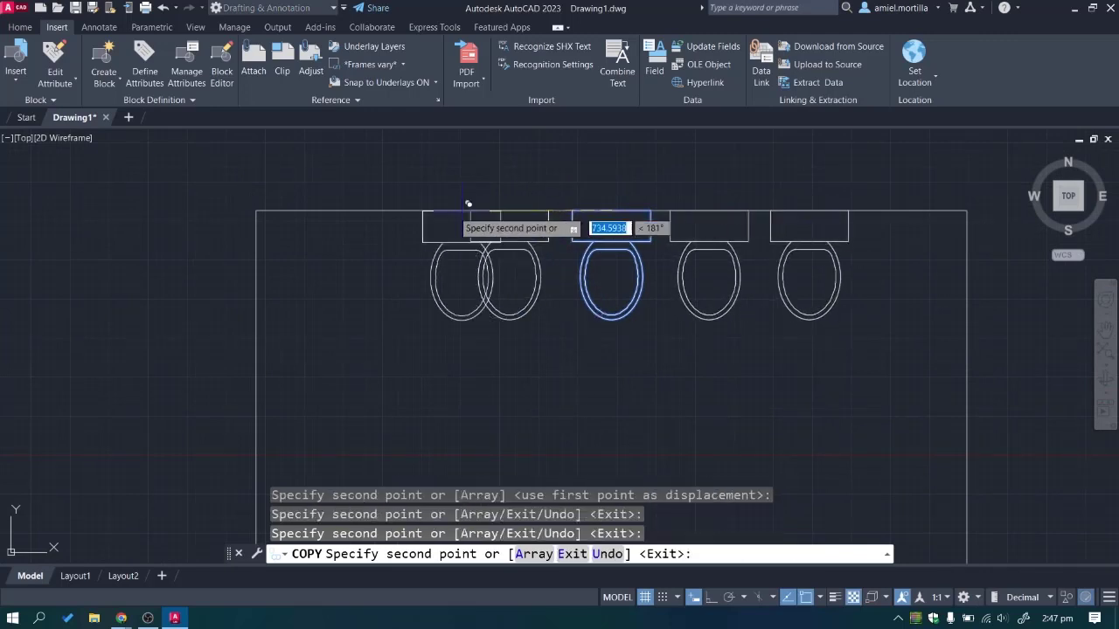
left_click(410, 210)
left_click(313, 209)
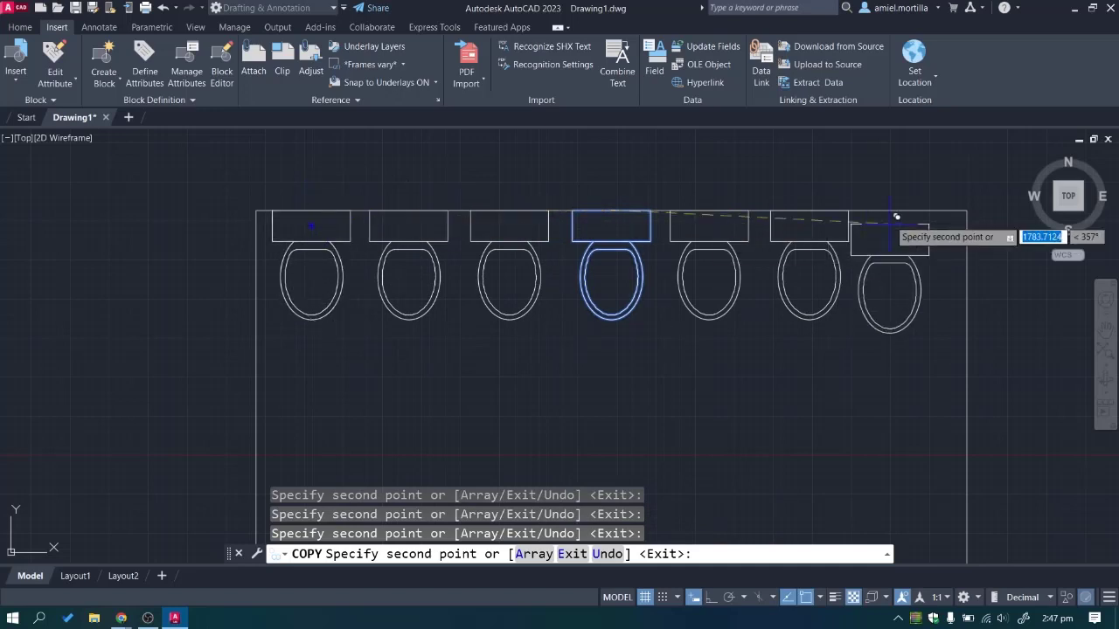
left_click(911, 210)
key("Escape")
key("Escape")
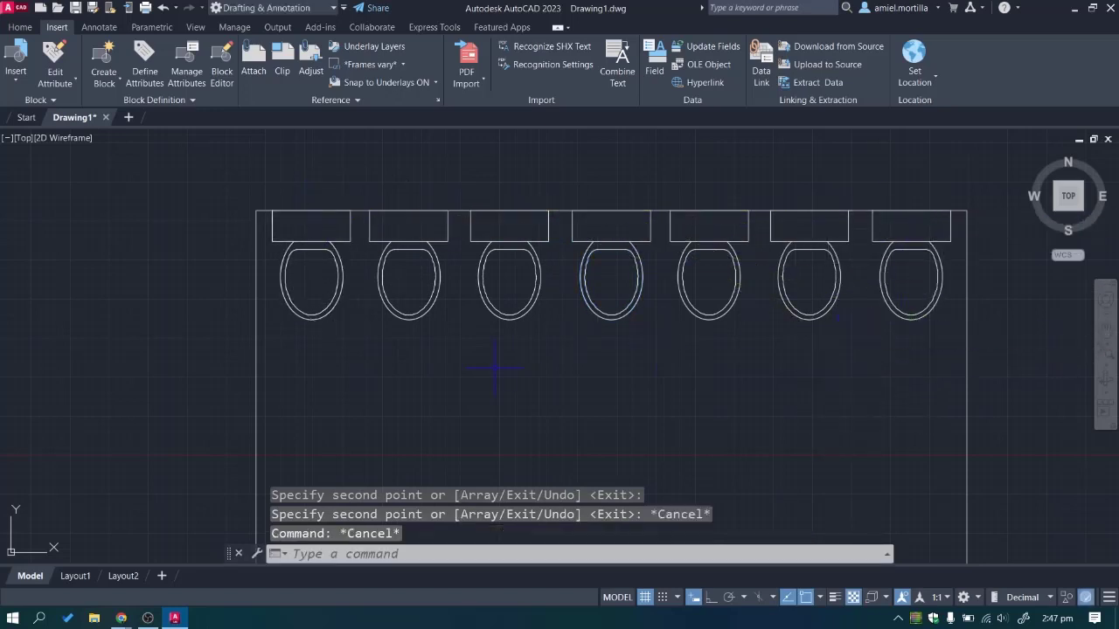
Move the rectangle together with its seven toilets to just below the furniture row, beside the loose toilets.
scroll(525, 362, "down", 5)
left_click_drag(601, 150, 912, 417)
type("m")
key("Return")
left_click(913, 443)
scroll(405, 446, "down", 5)
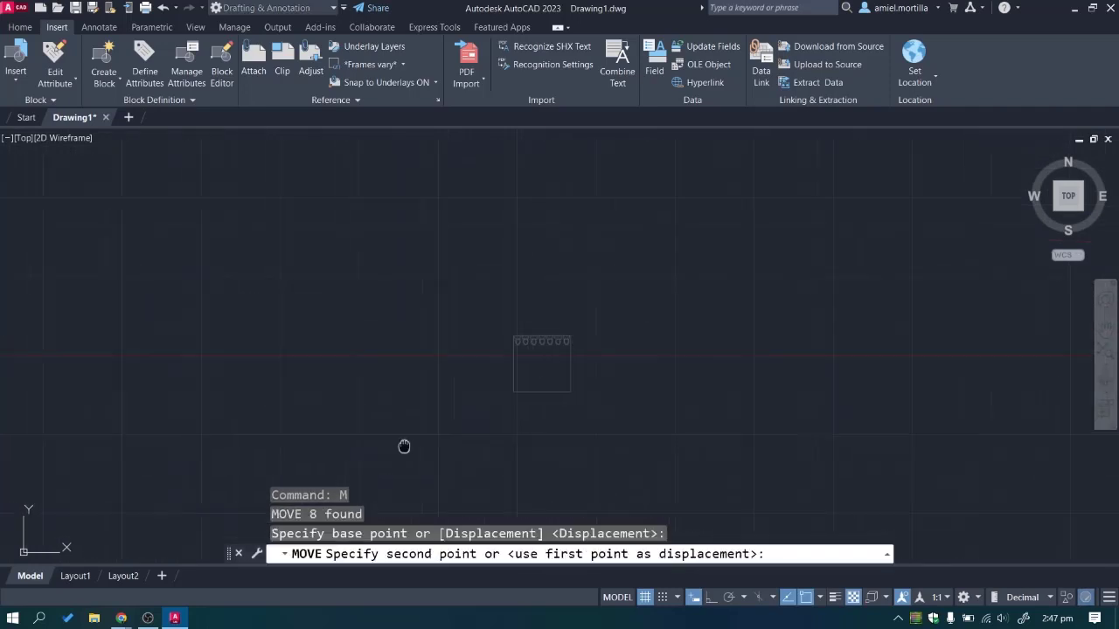
scroll(538, 409, "up", 6)
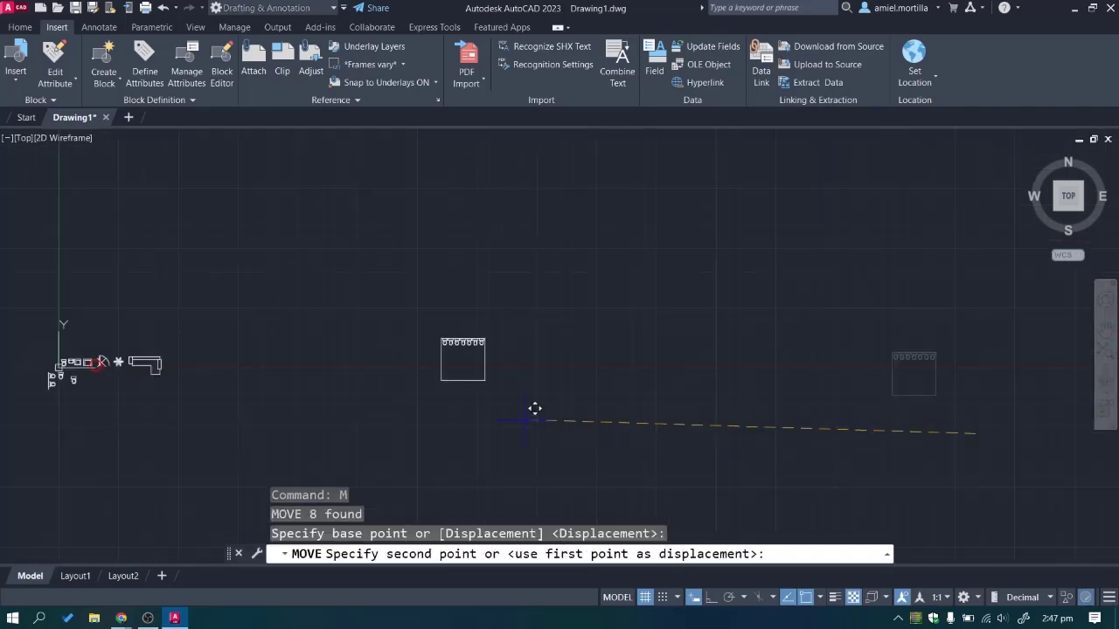
left_click(569, 430)
Stretch the rectangle's lower edge up to the middle of its height.
scroll(305, 245, "up", 3)
left_click(535, 416)
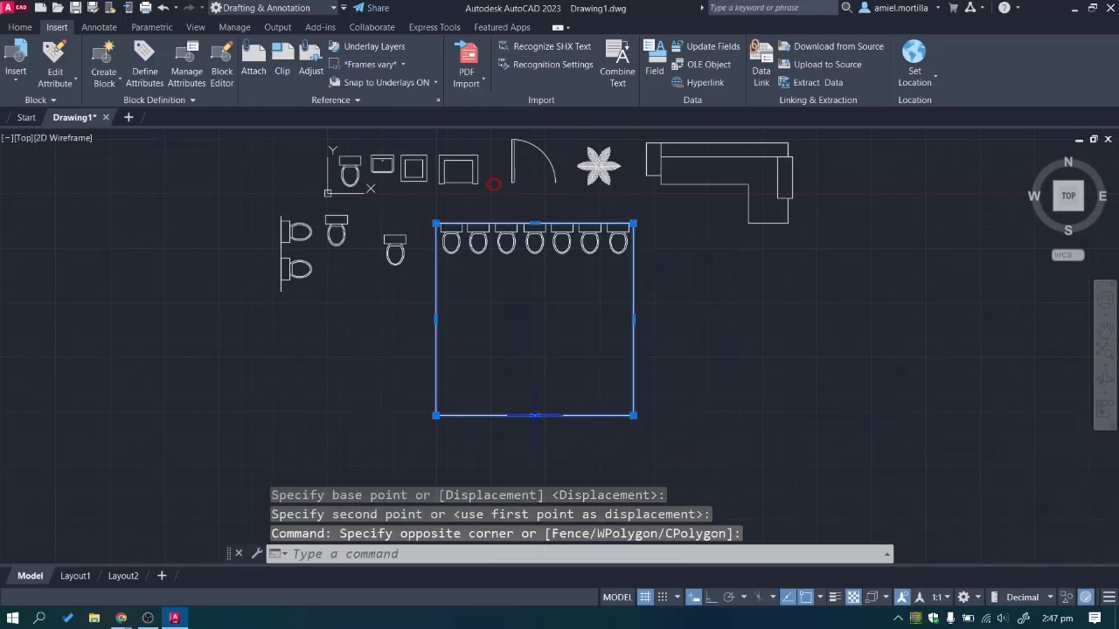
left_click(535, 416)
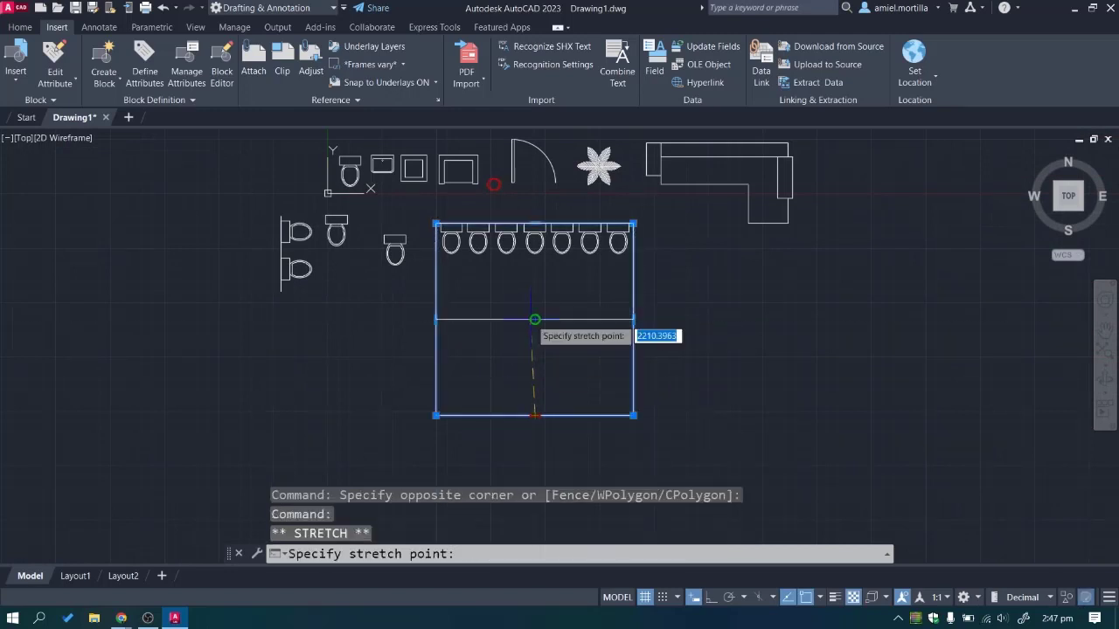
left_click(535, 319)
key("Escape")
key("Escape")
Open the WC block definition for editing with BEDIT.
scroll(347, 211, "up", 2)
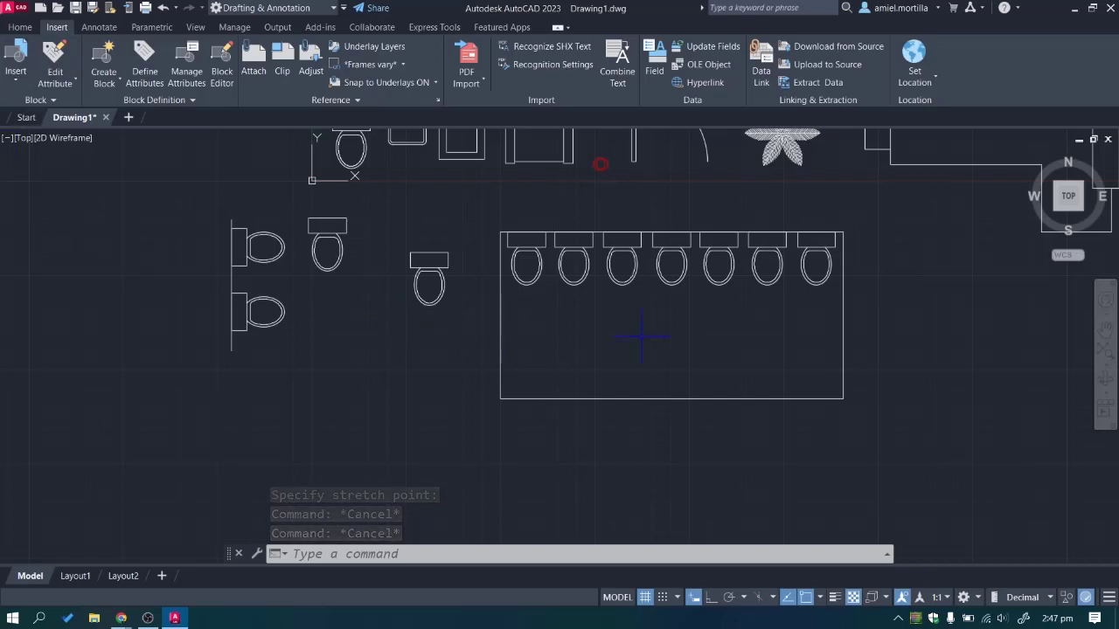
middle_click_drag(618, 324, 665, 344)
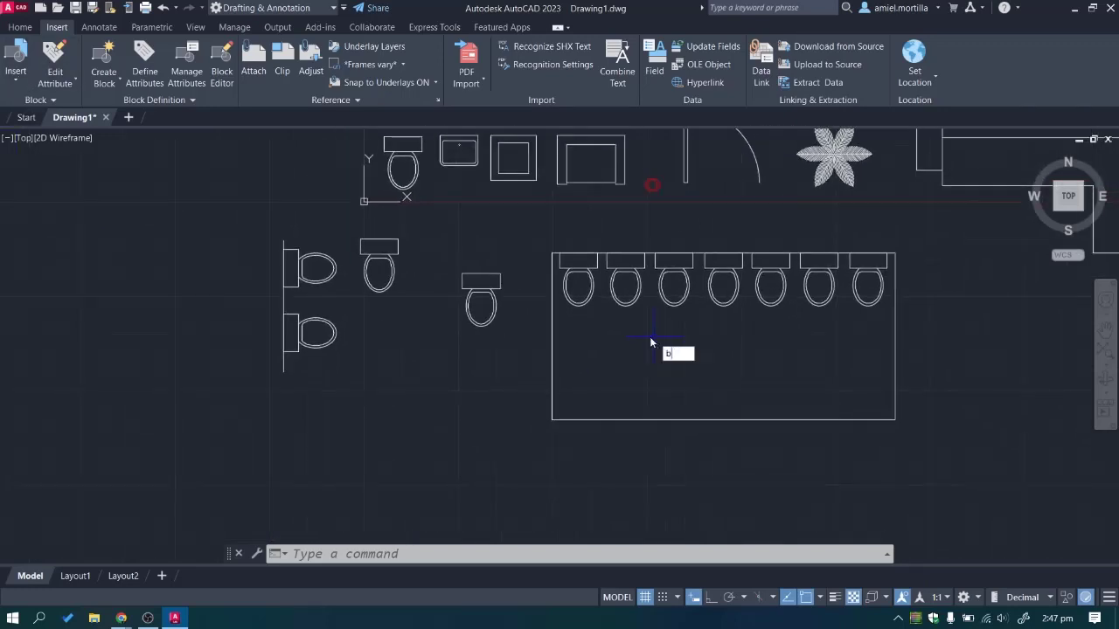
type("e")
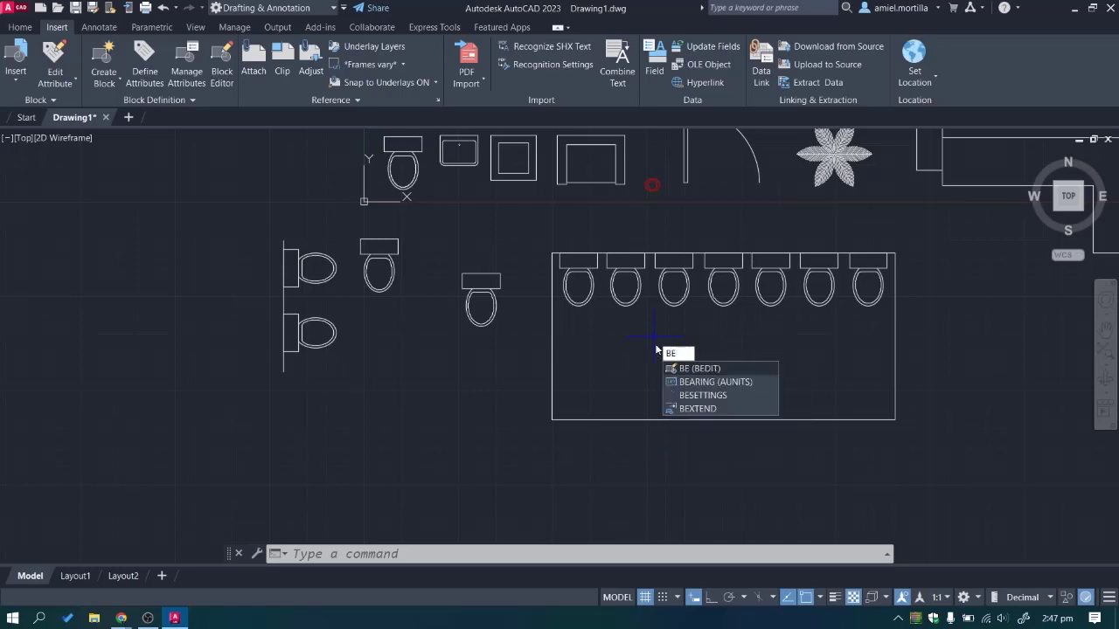
left_click(713, 371)
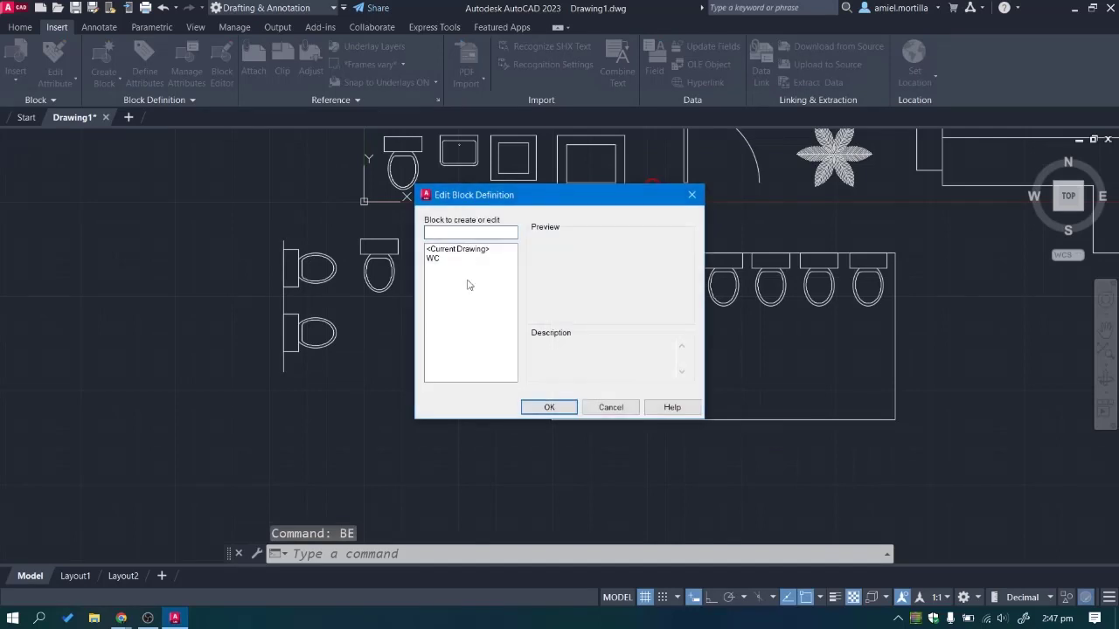
left_click(456, 258)
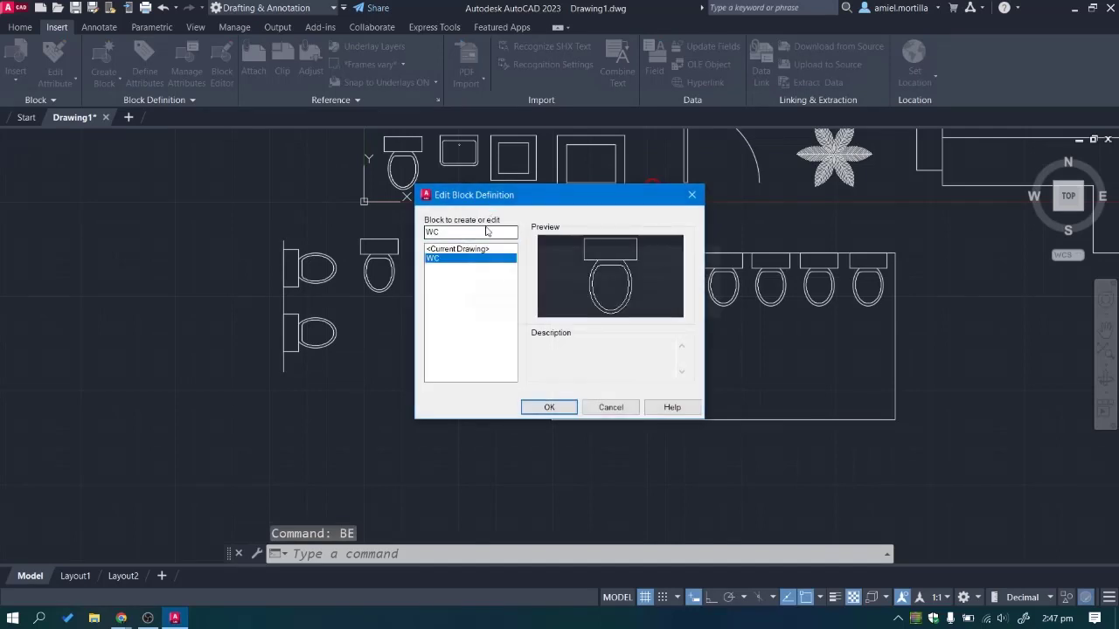
left_click(542, 408)
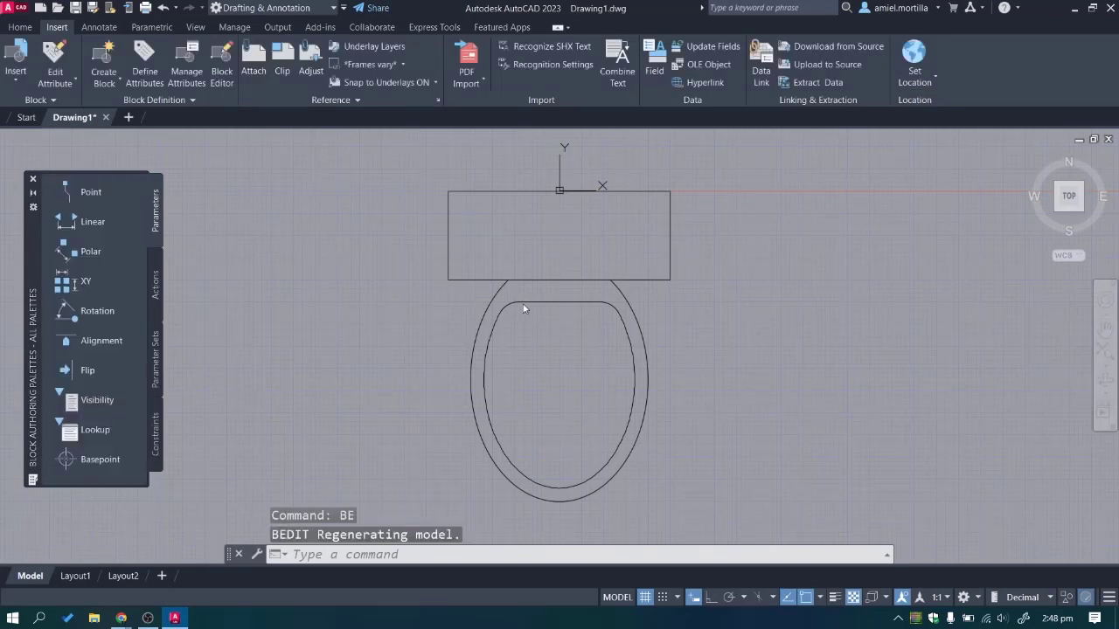
Erase the bowl's complete inner outline in the WC block and undo the erasure.
left_click(530, 312)
left_click(507, 294)
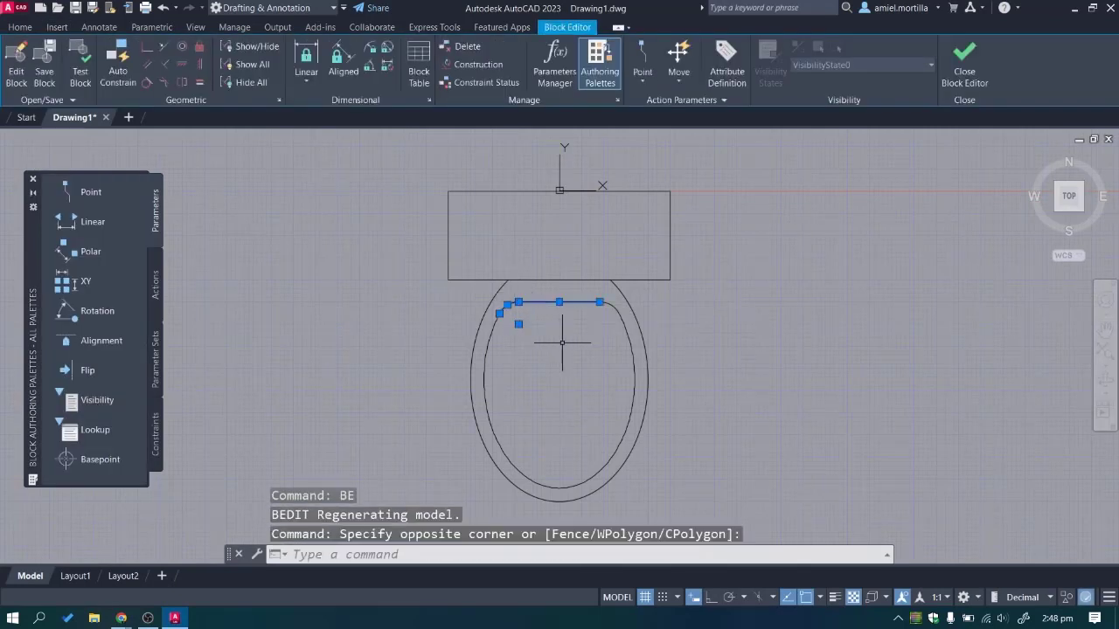
scroll(562, 342, "up", 4)
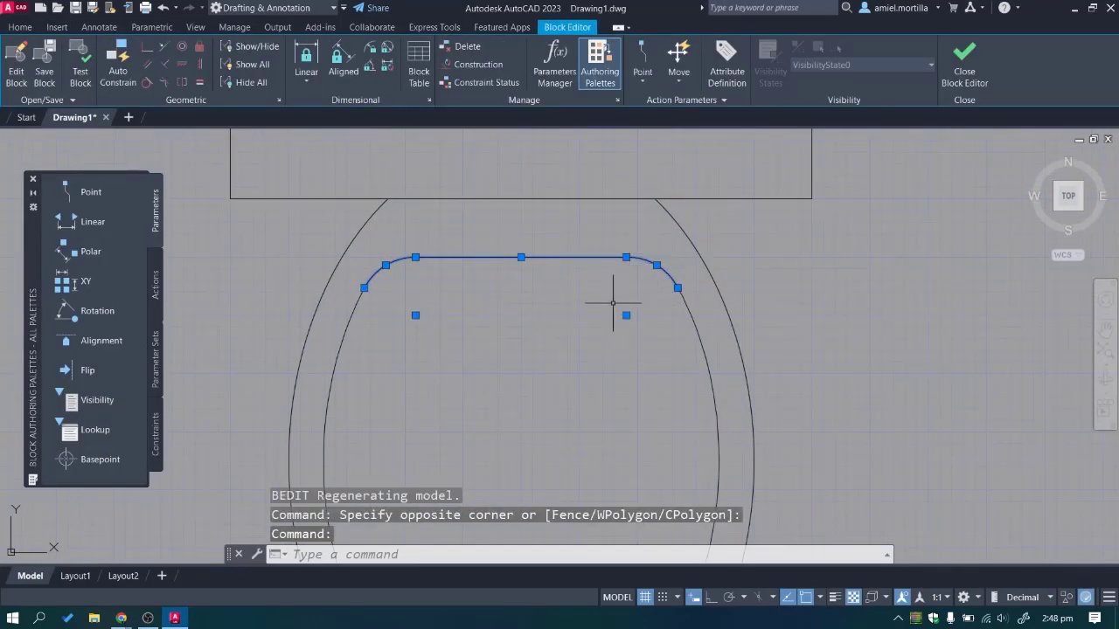
scroll(612, 303, "down", 3)
left_click(681, 309)
middle_click_drag(602, 261, 620, 352)
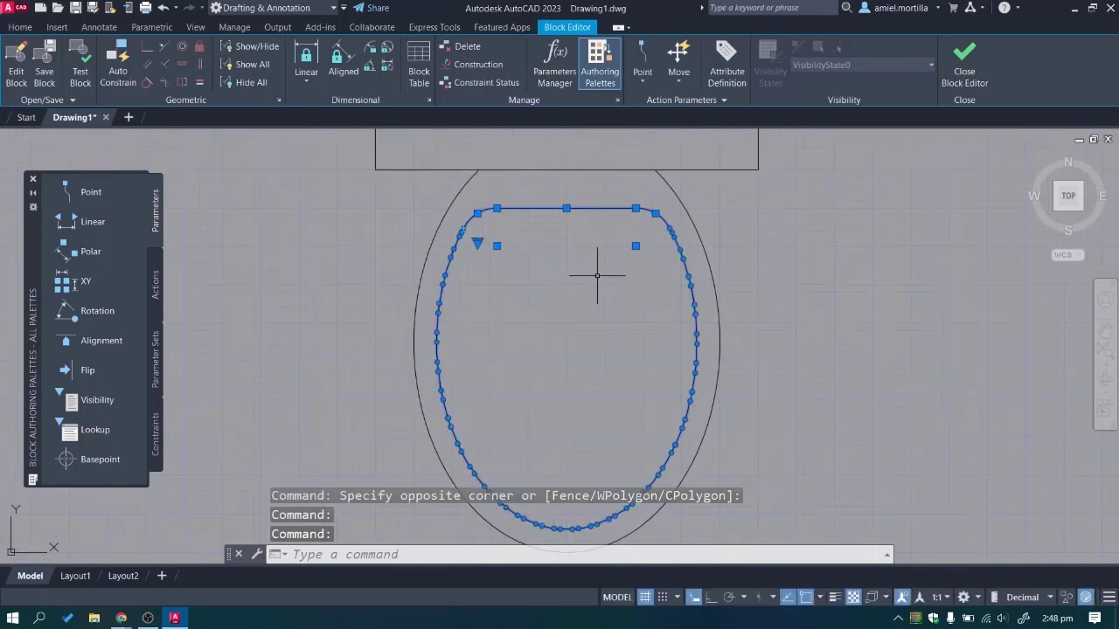
key("Delete")
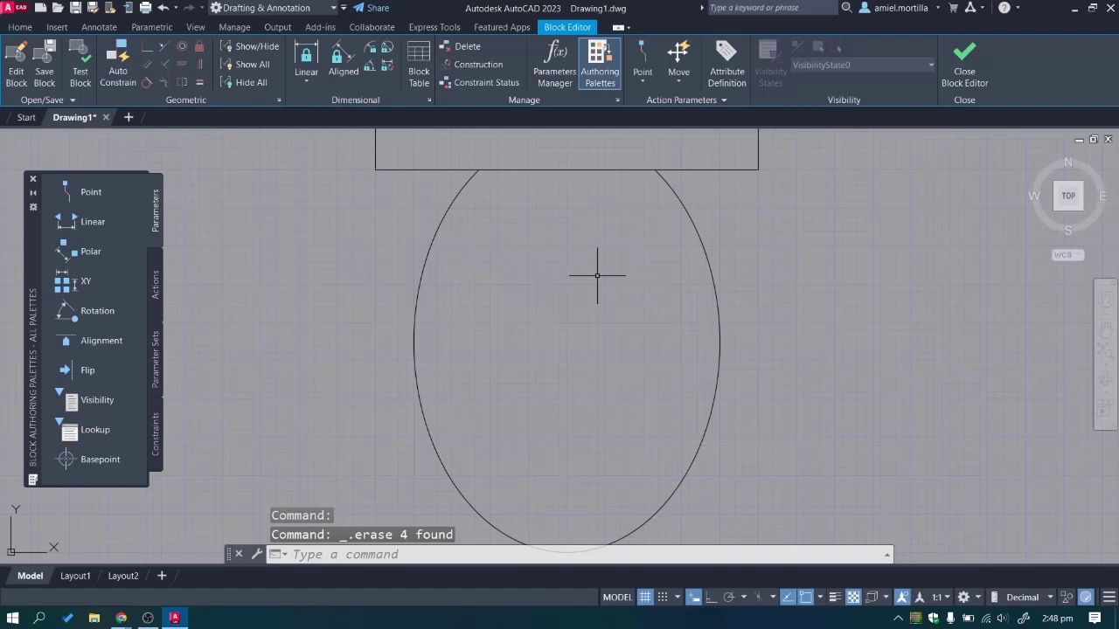
scroll(597, 275, "down", 2)
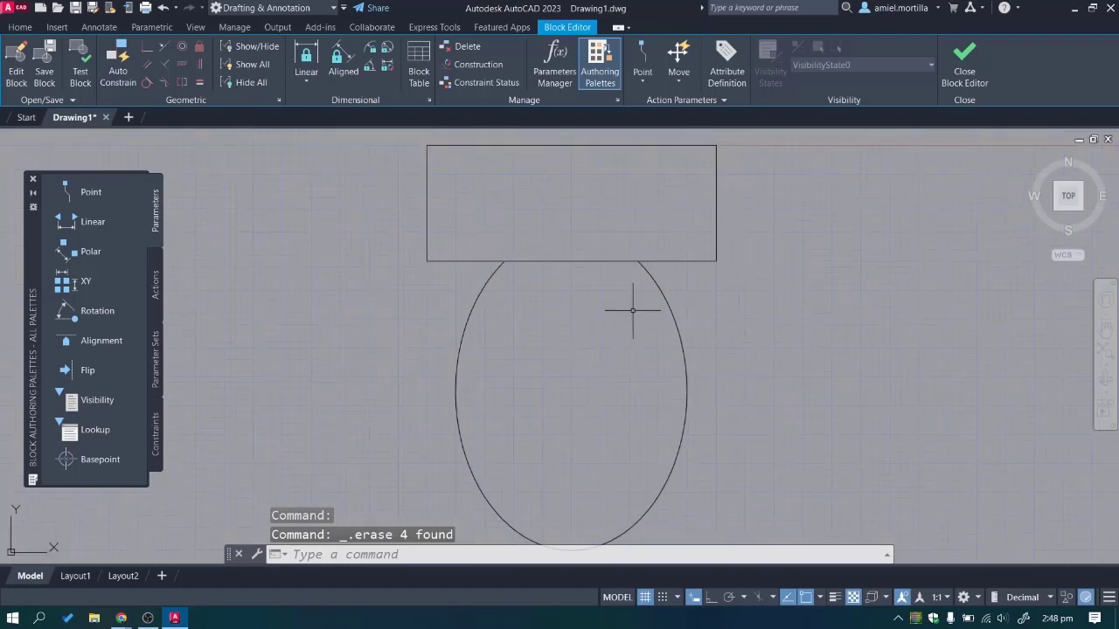
key("ctrl+z")
key("ctrl+z")
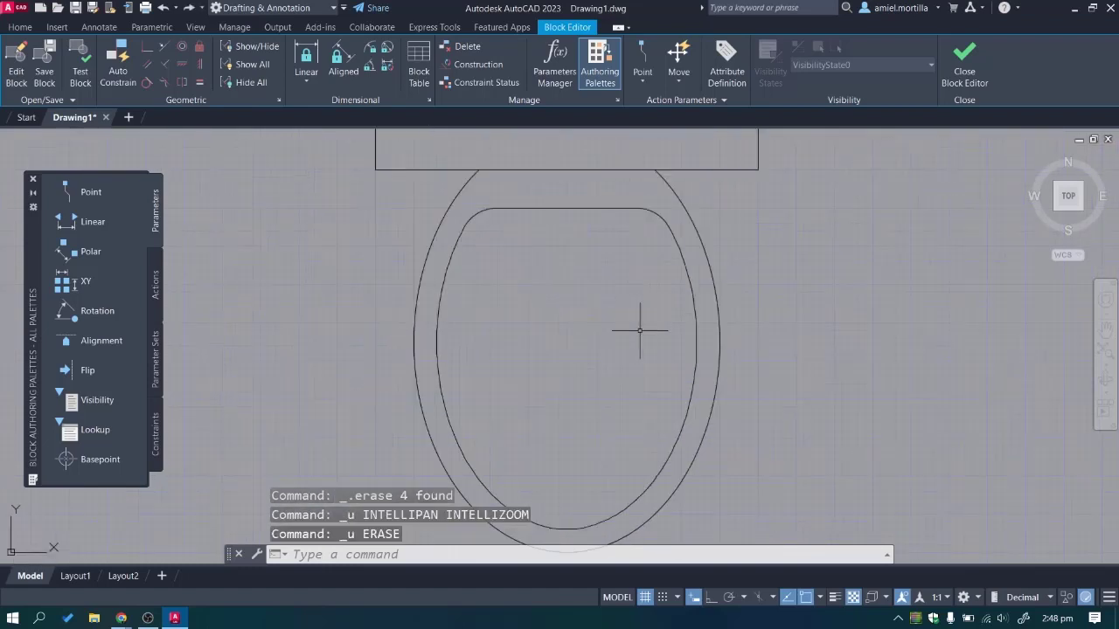
Draw a circle with a diameter of 25 at the centre of the toilet tank in the WC block.
middle_click_drag(648, 277, 689, 403)
key("Return")
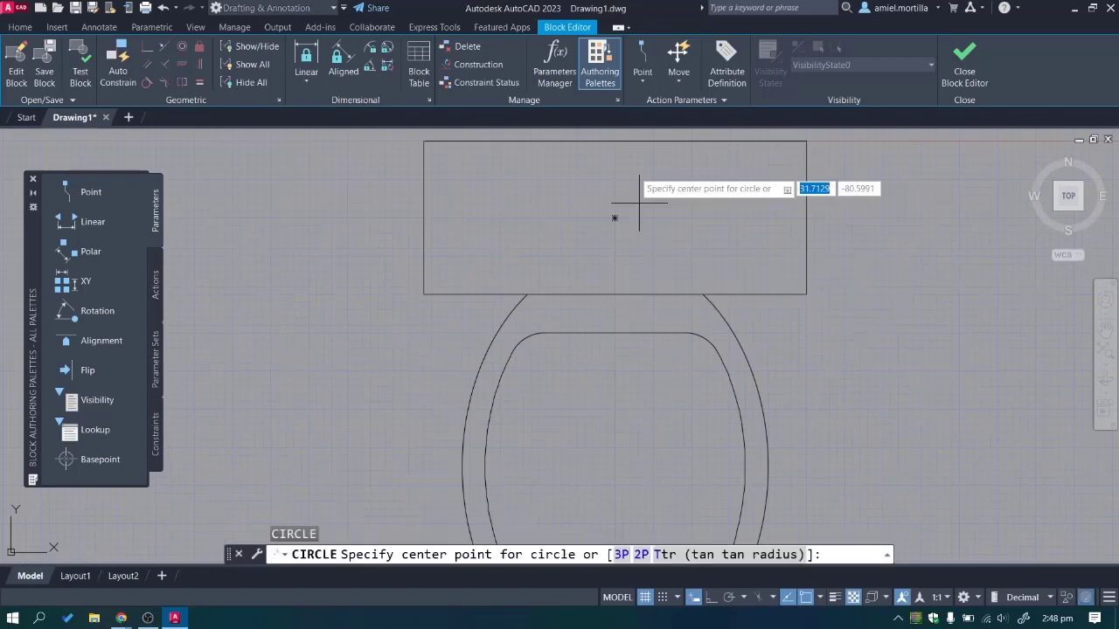
left_click(614, 219)
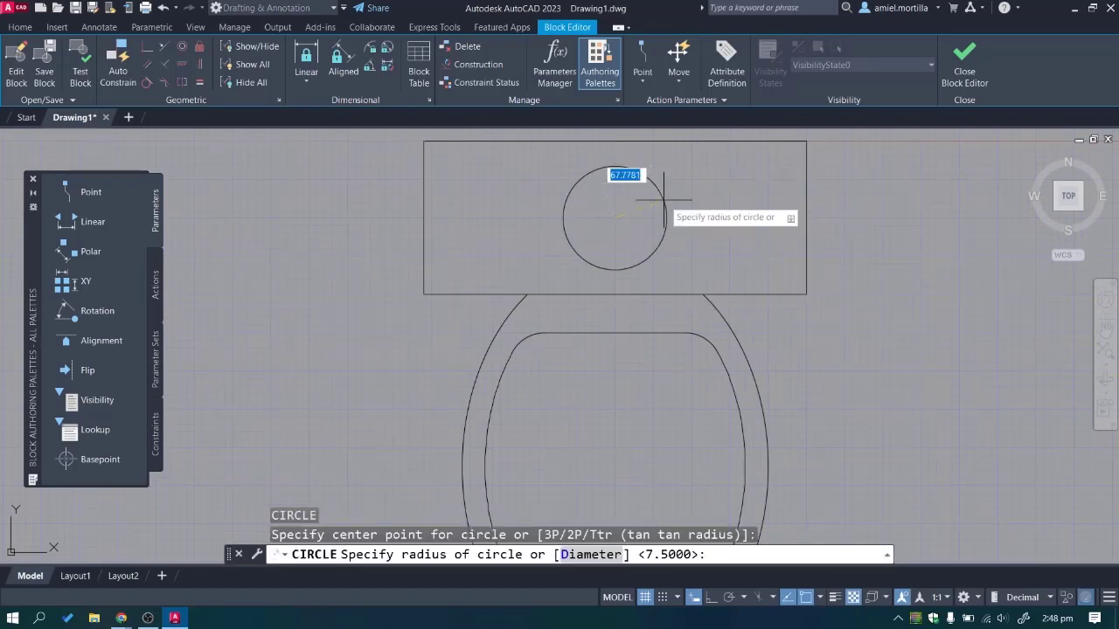
type("d")
key("Return")
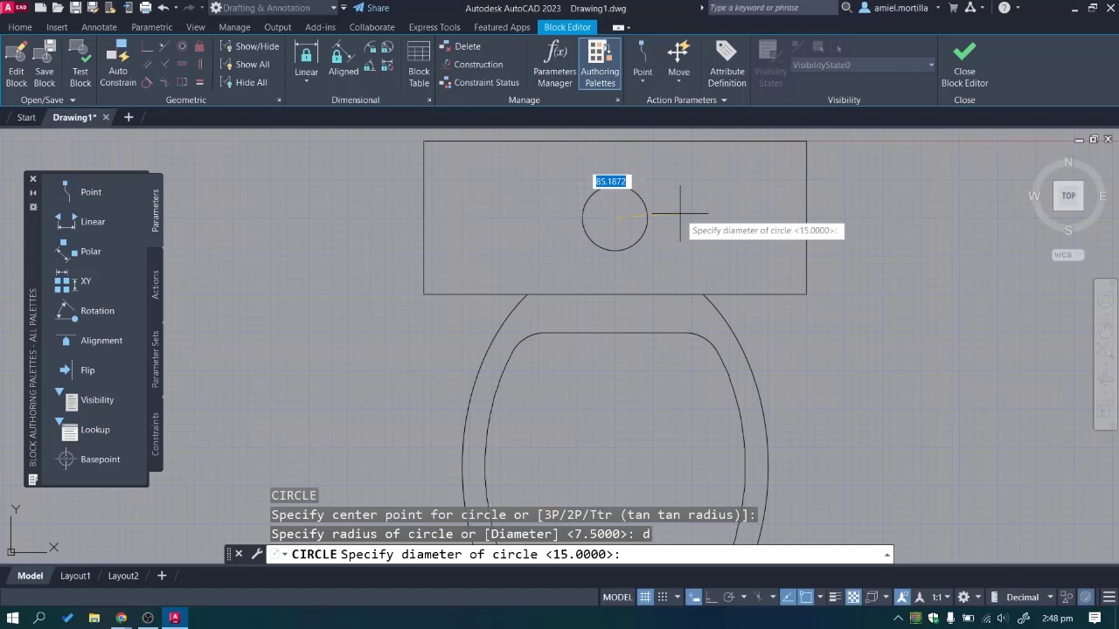
type("25")
key("Return")
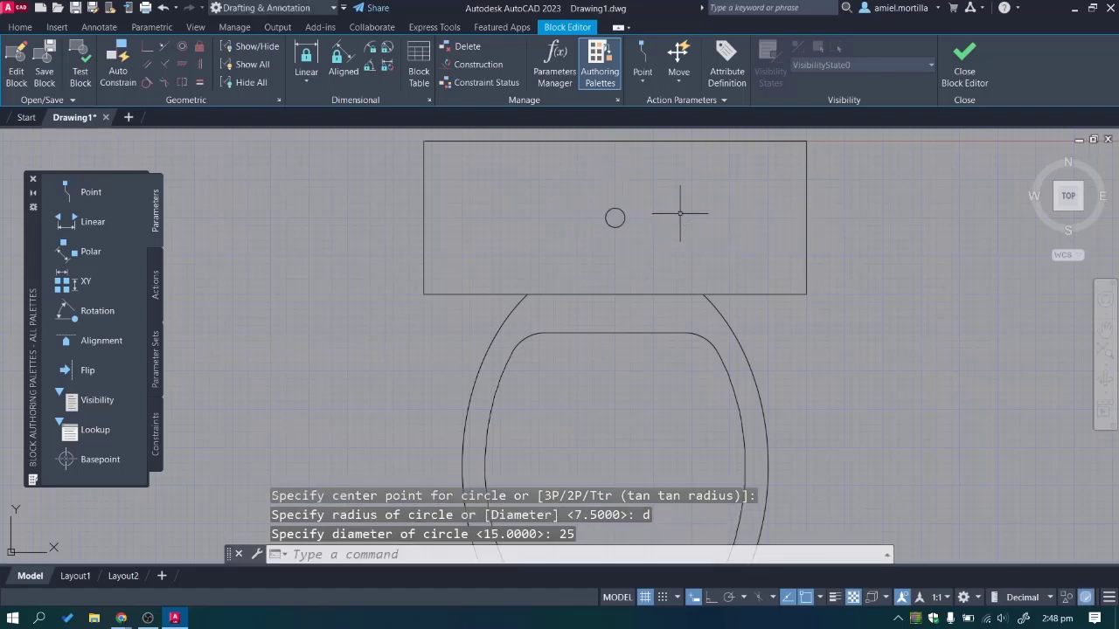
Look over the whole WC block and browse the block authoring parameters, actions, parameter sets and constraints.
scroll(680, 211, "down", 3)
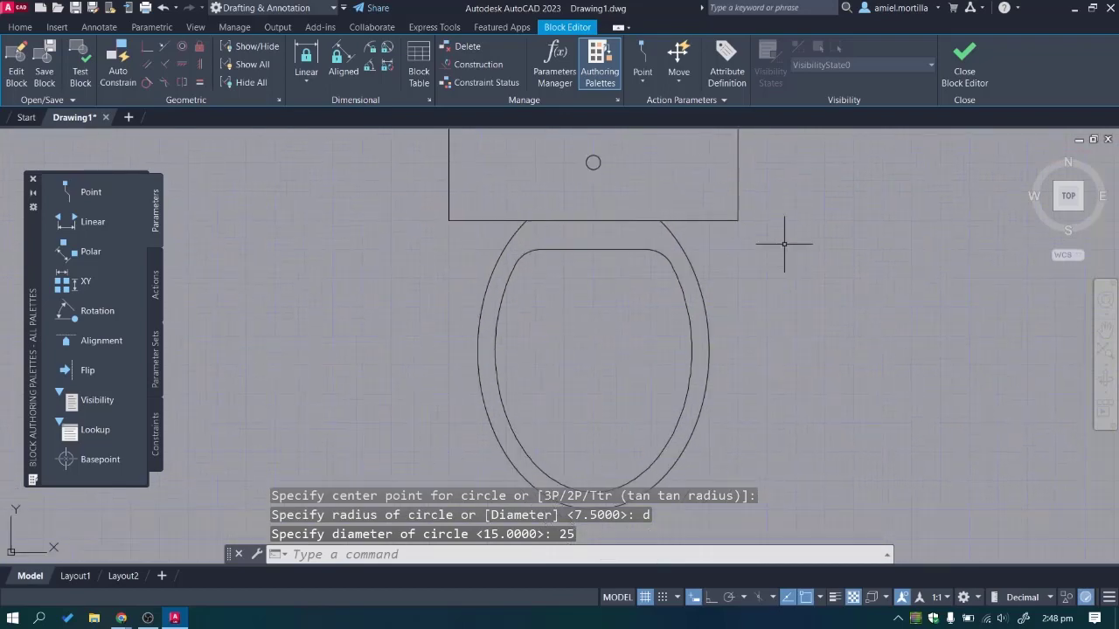
scroll(749, 213, "down", 2)
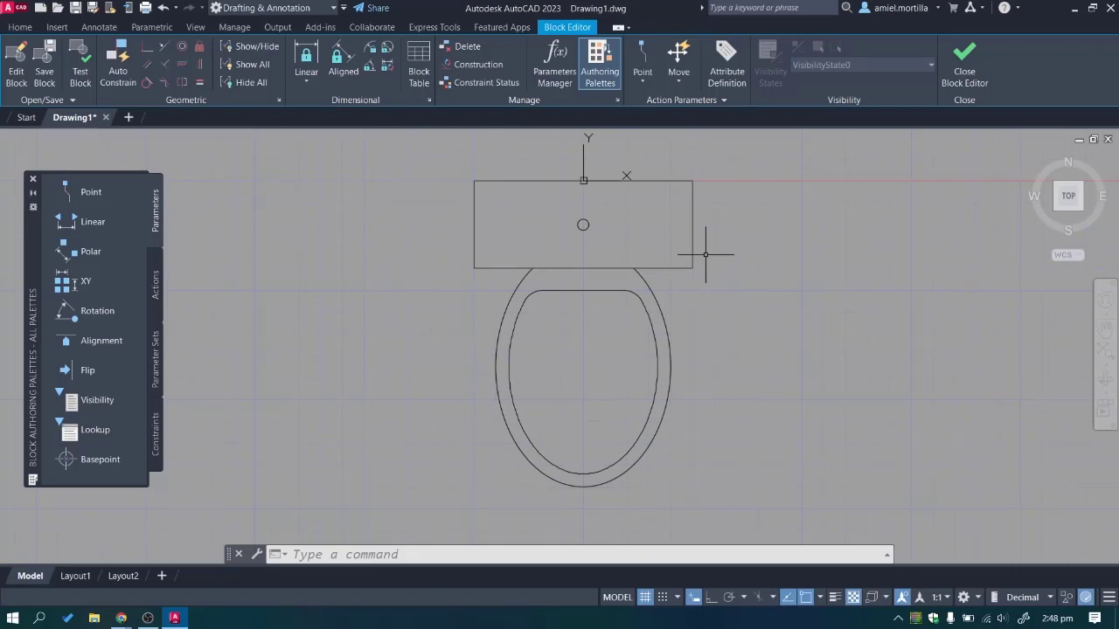
scroll(437, 358, "down", 5)
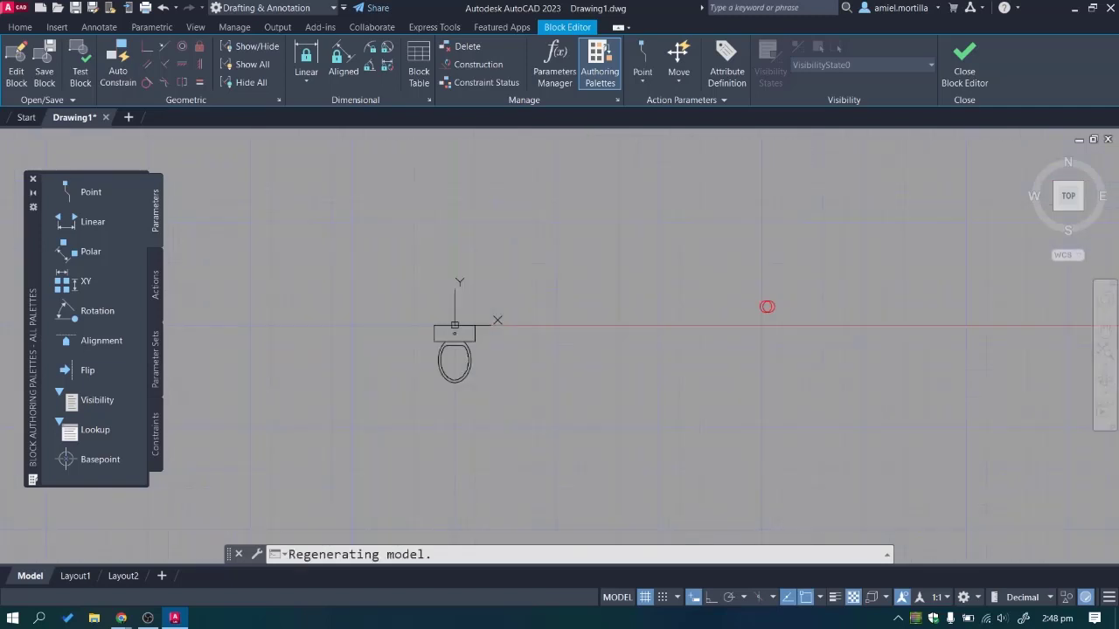
middle_click_drag(388, 338, 684, 301)
scroll(747, 323, "up", 5)
scroll(664, 254, "up", 1)
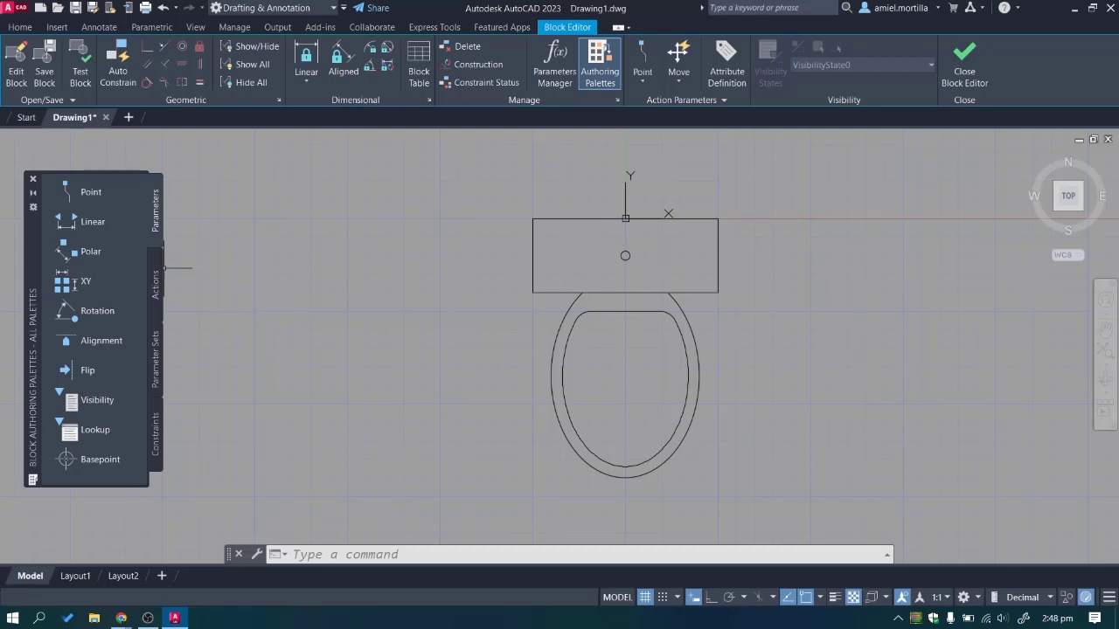
left_click(159, 285)
left_click(155, 354)
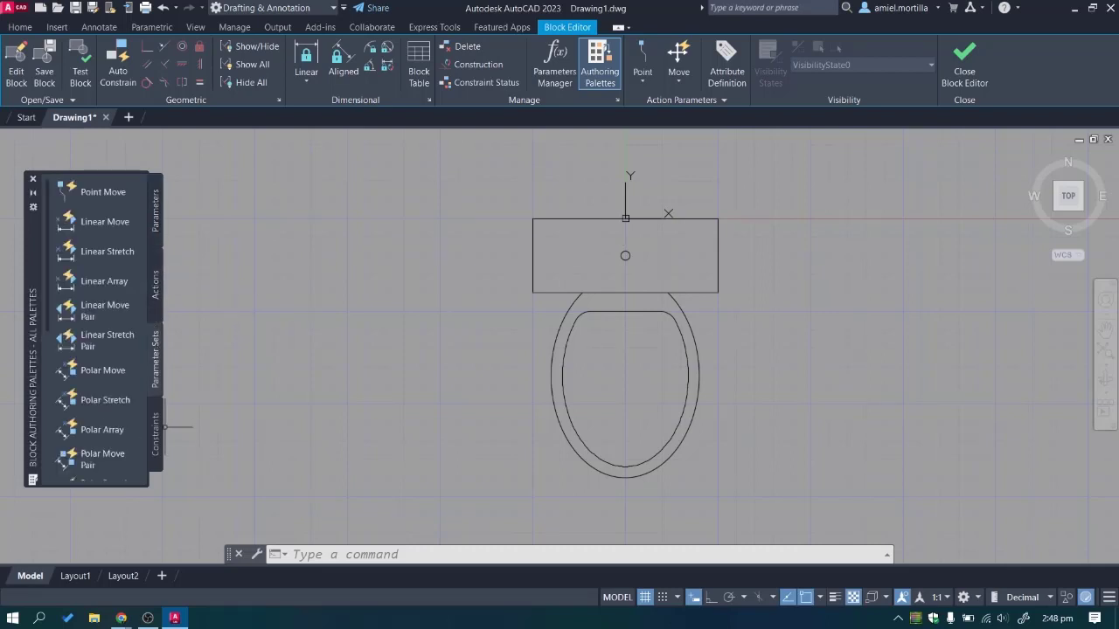
left_click(156, 430)
left_click(158, 208)
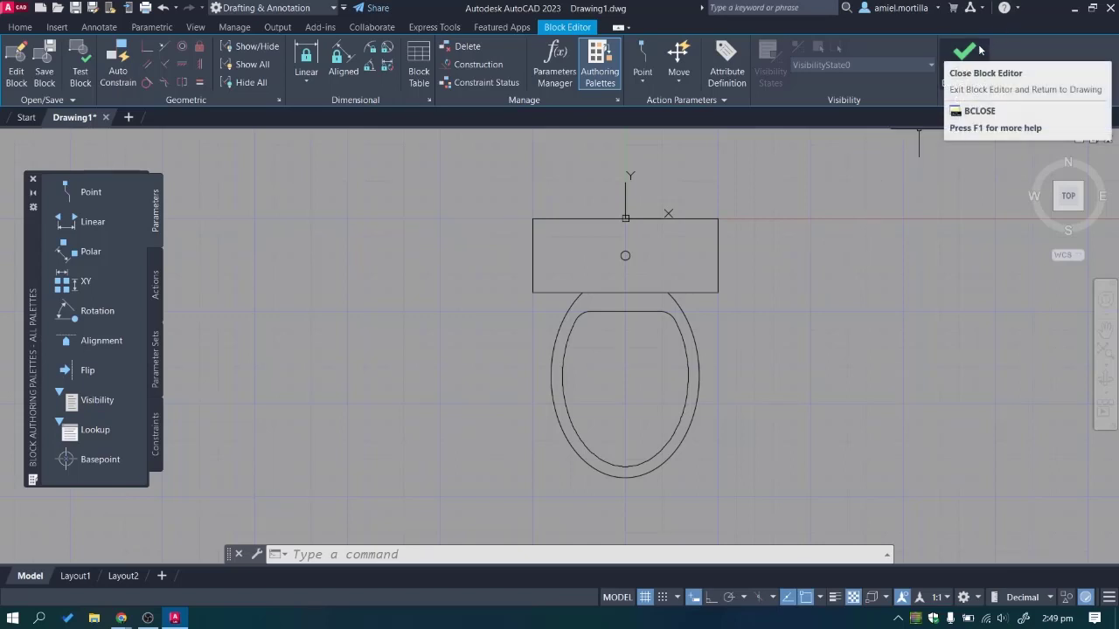
Close the Block Editor and save the changes to the WC block.
scroll(760, 256, "up", 2)
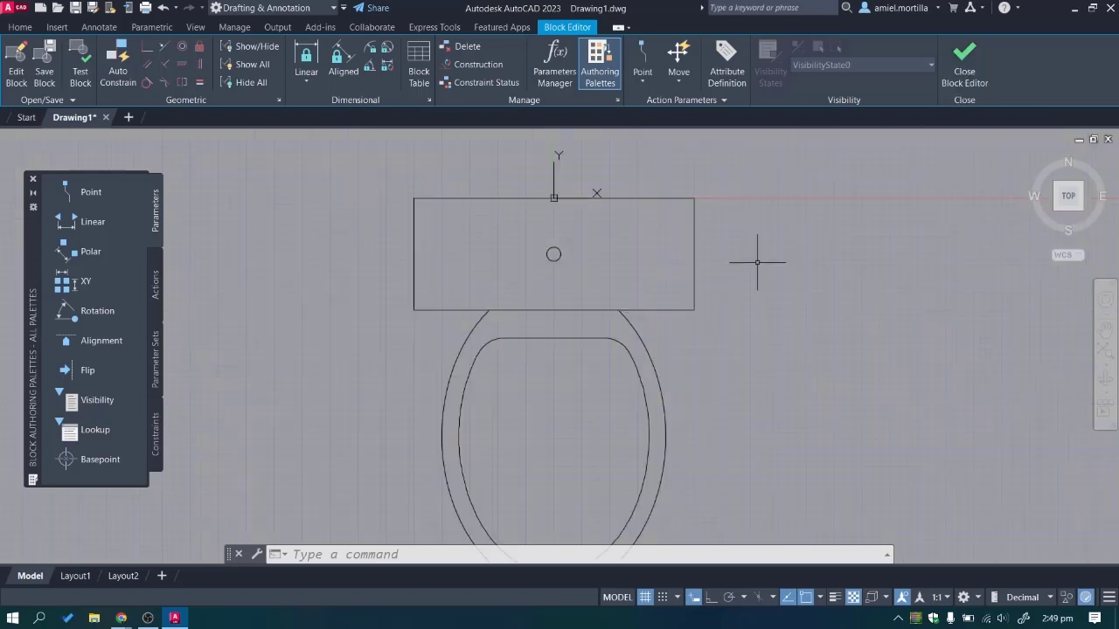
middle_click_drag(757, 257, 780, 227)
scroll(587, 229, "down", 1)
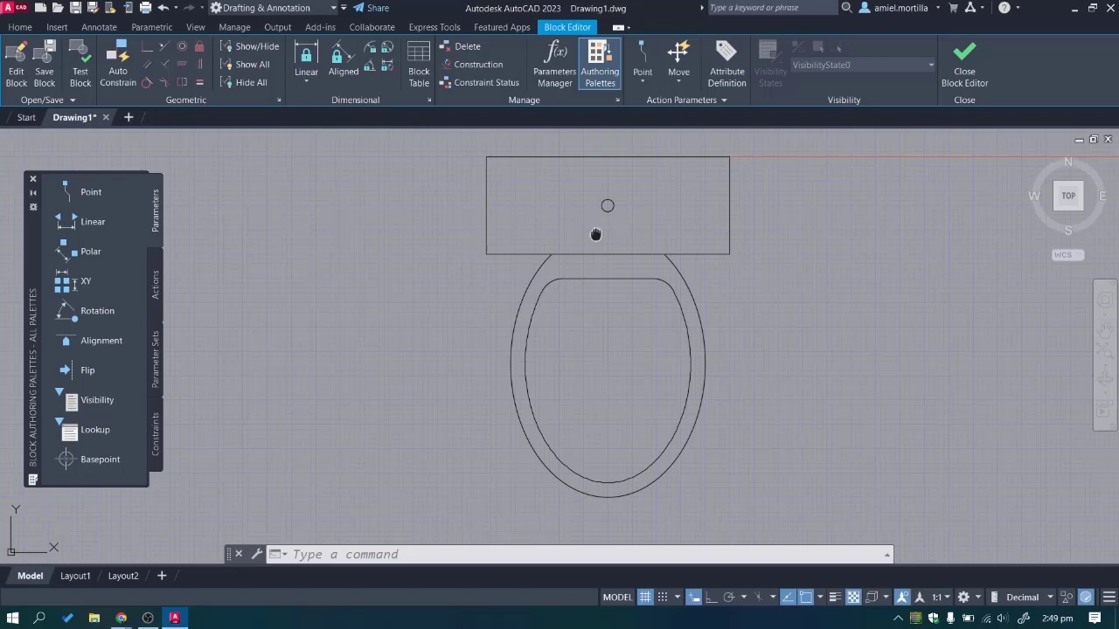
left_click(967, 68)
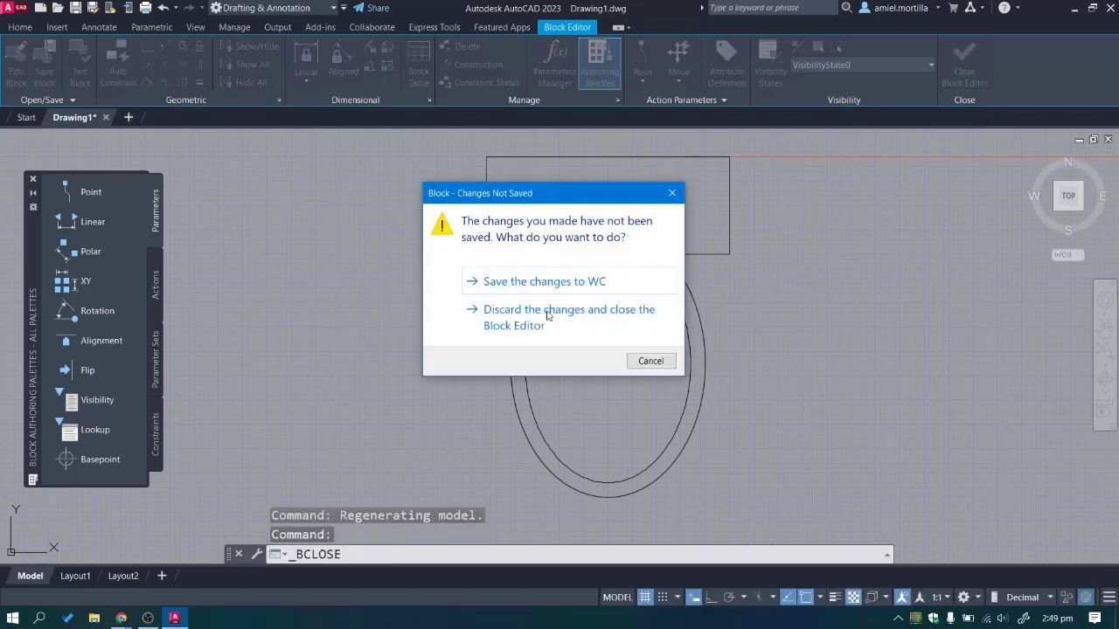
left_click(517, 281)
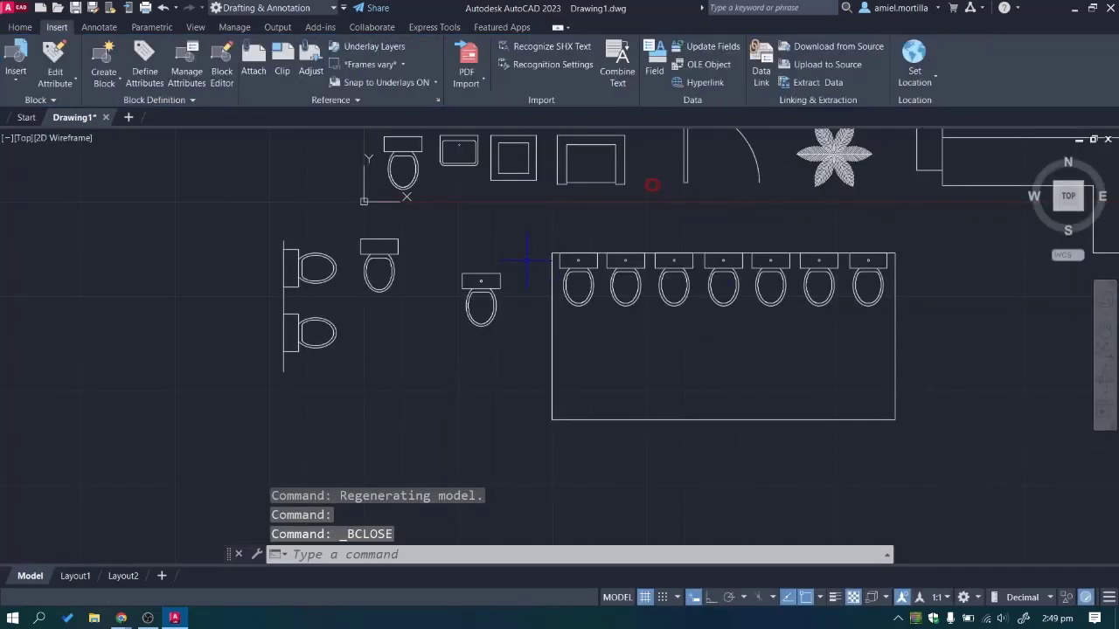
Compare the WC block copies in the room and beside it with the grouped toilets for the new tank button.
scroll(743, 259, "up", 1)
middle_click_drag(725, 257, 669, 275)
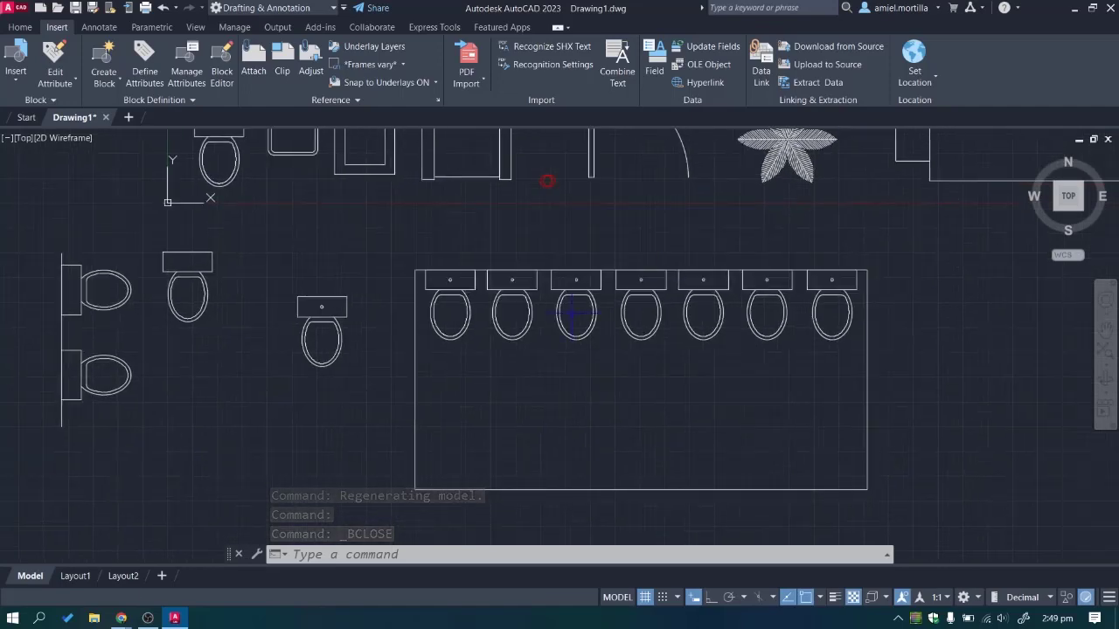
scroll(573, 313, "up", 4)
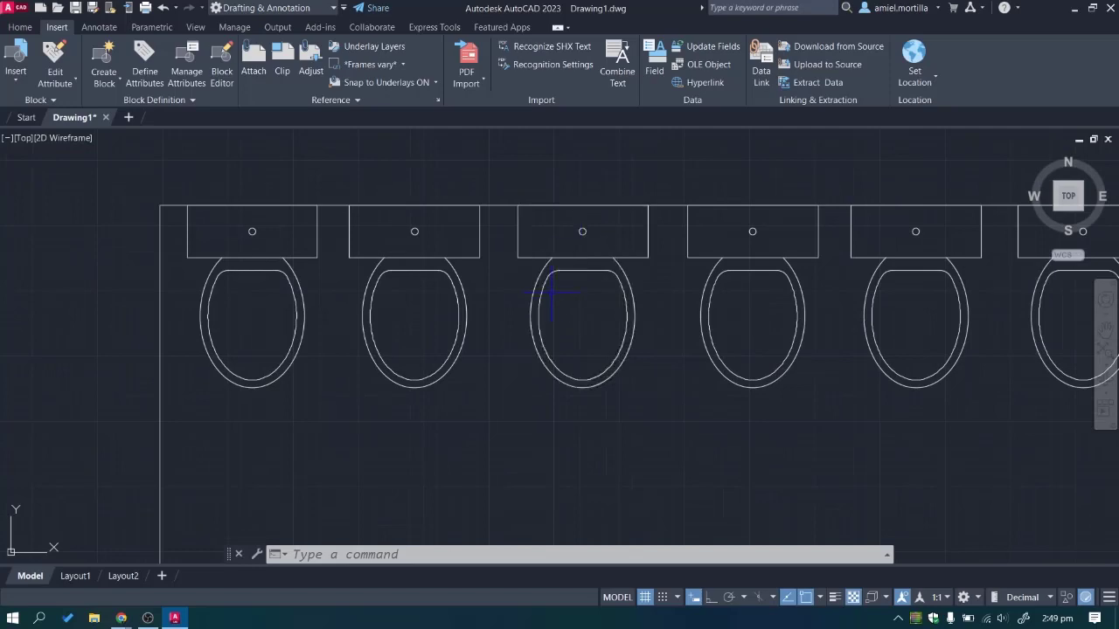
scroll(551, 286, "down", 4)
scroll(352, 312, "up", 3)
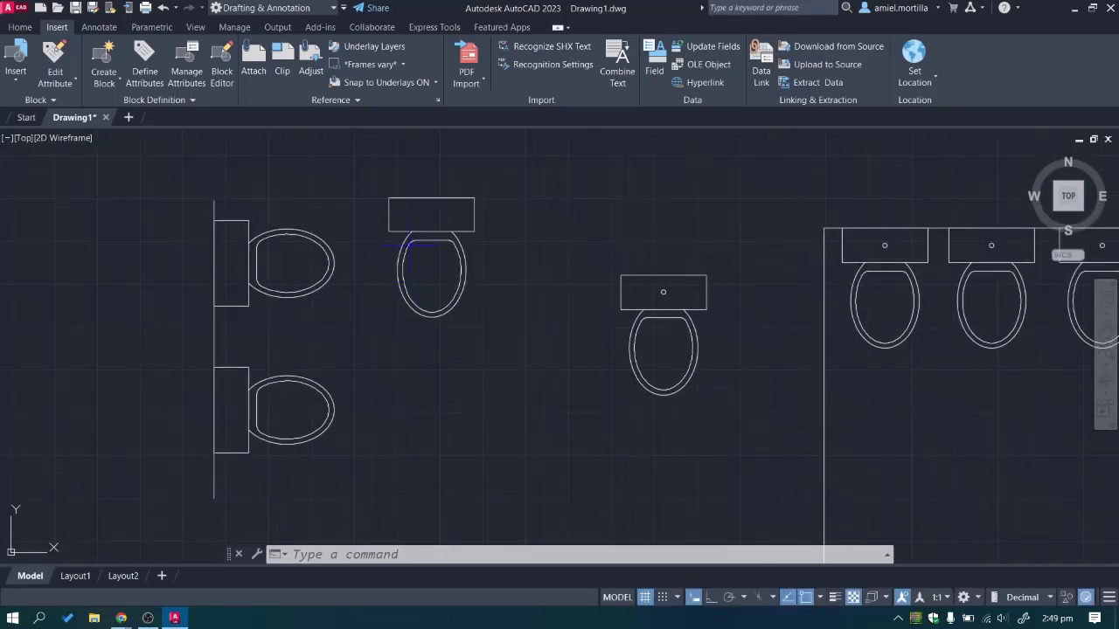
left_click(415, 229)
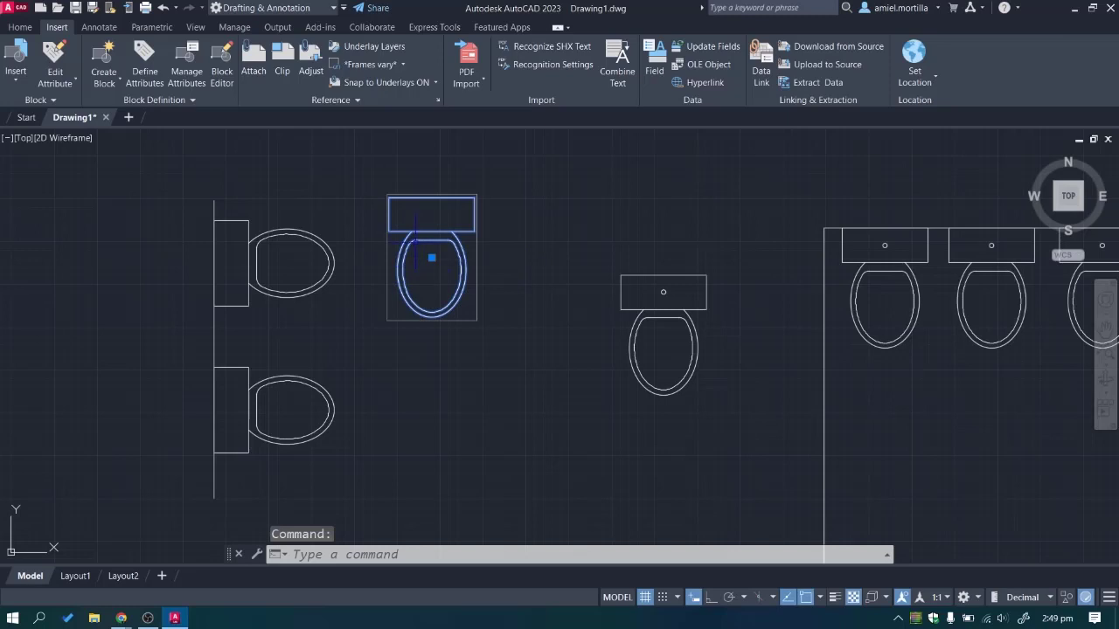
key("Escape")
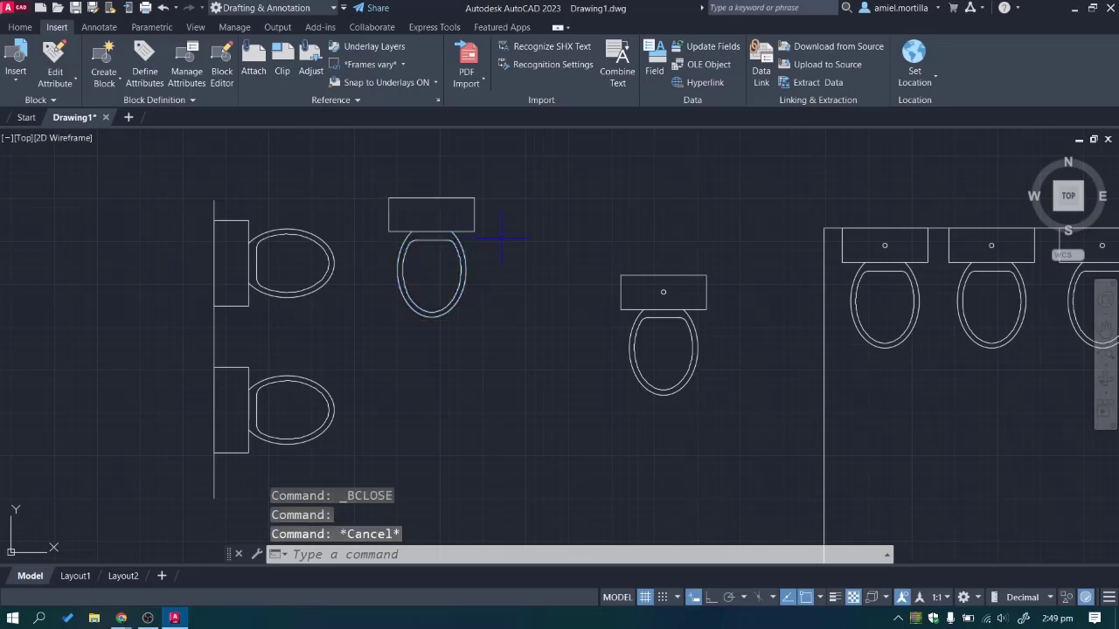
middle_click_drag(580, 257, 462, 209)
scroll(489, 262, "up", 3)
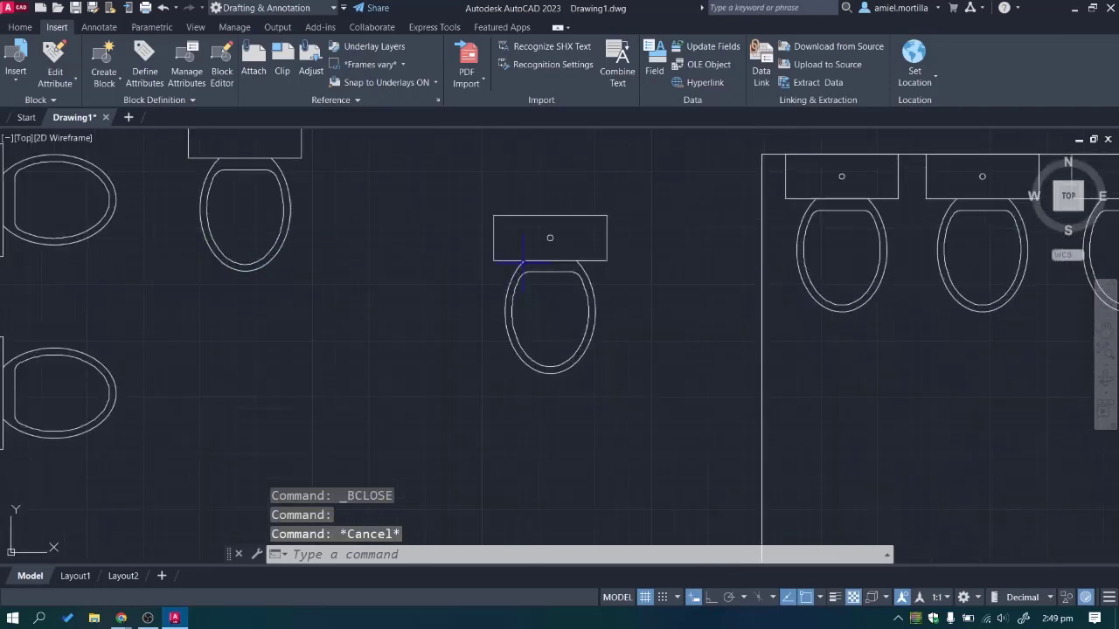
left_click(490, 258)
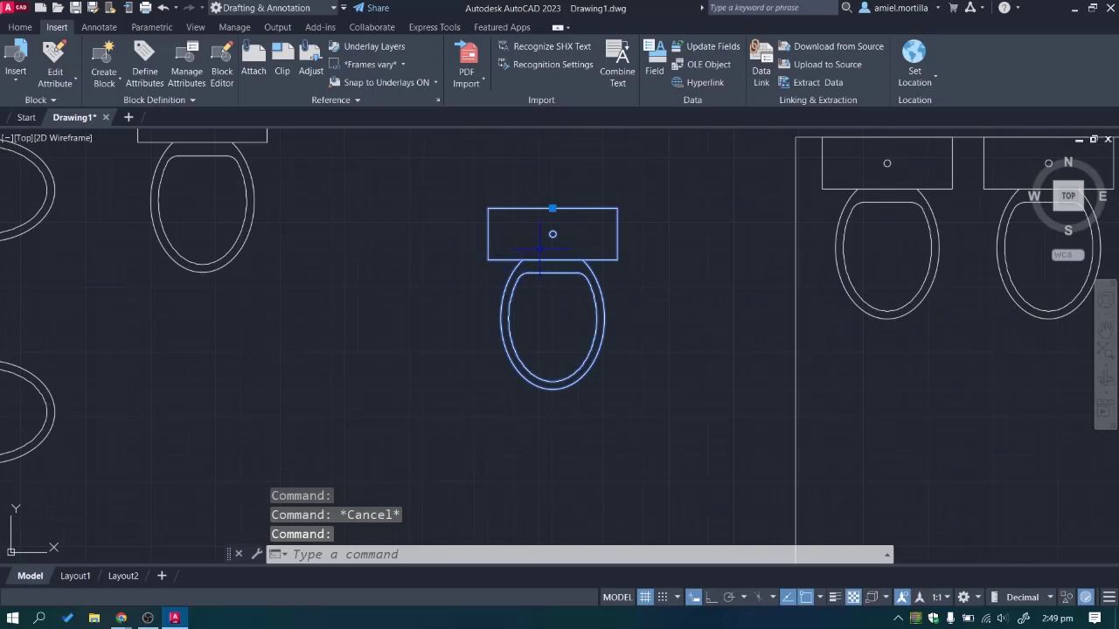
key("Escape")
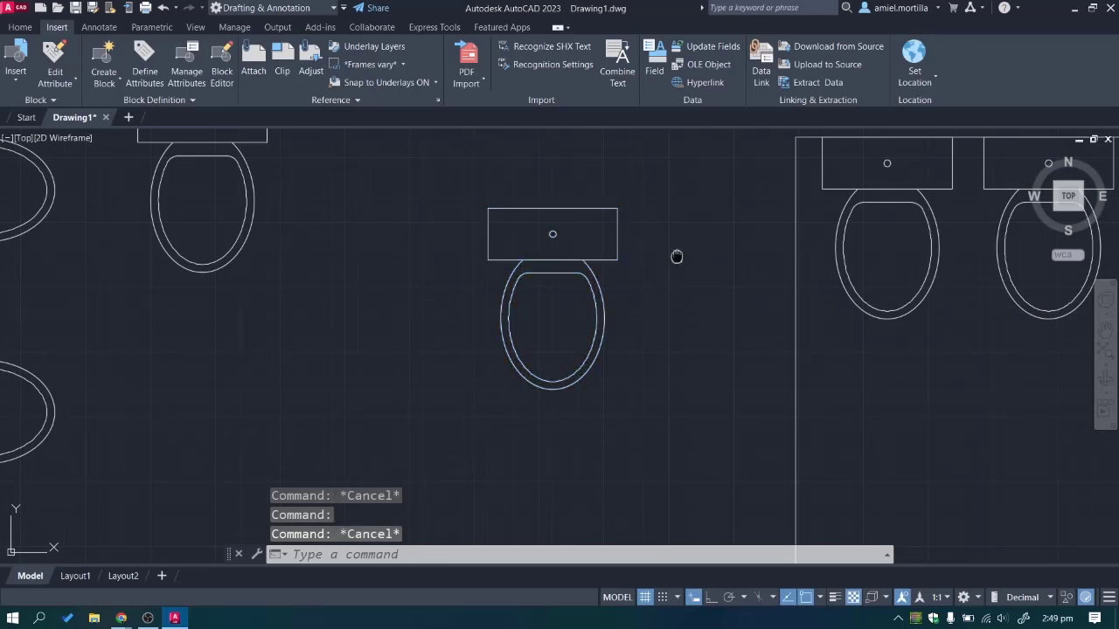
Draw a circle of radius 12.5 at the centre of the tank of the lower toilet on the vertical wall line.
middle_click_drag(588, 240, 373, 278)
scroll(267, 301, "down", 2)
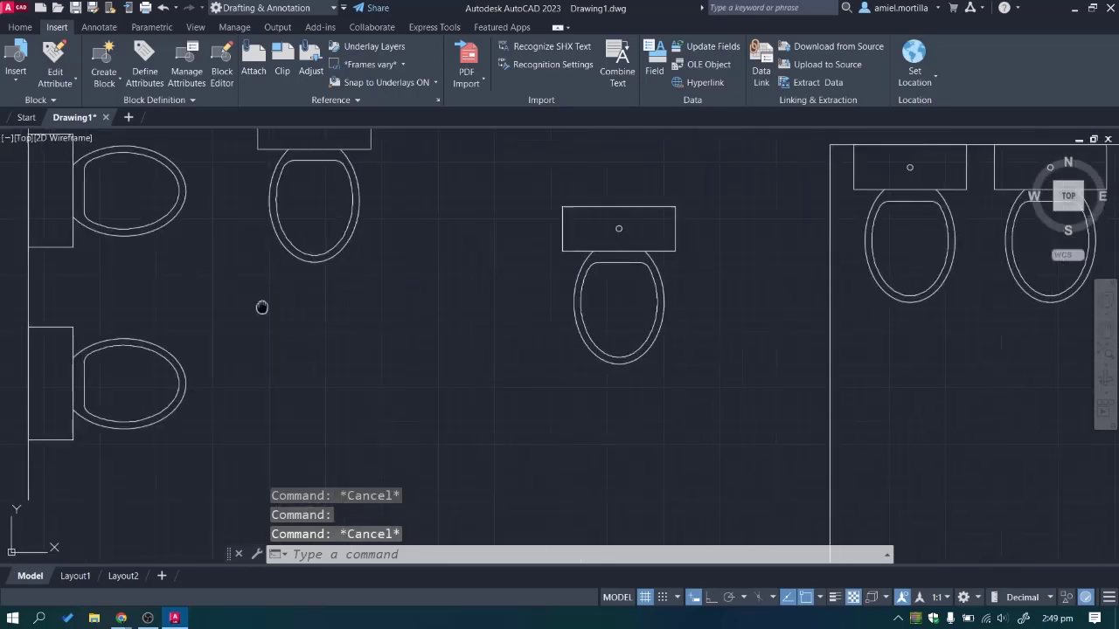
scroll(429, 312, "up", 3)
type("c")
key("Return")
scroll(389, 335, "up", 1)
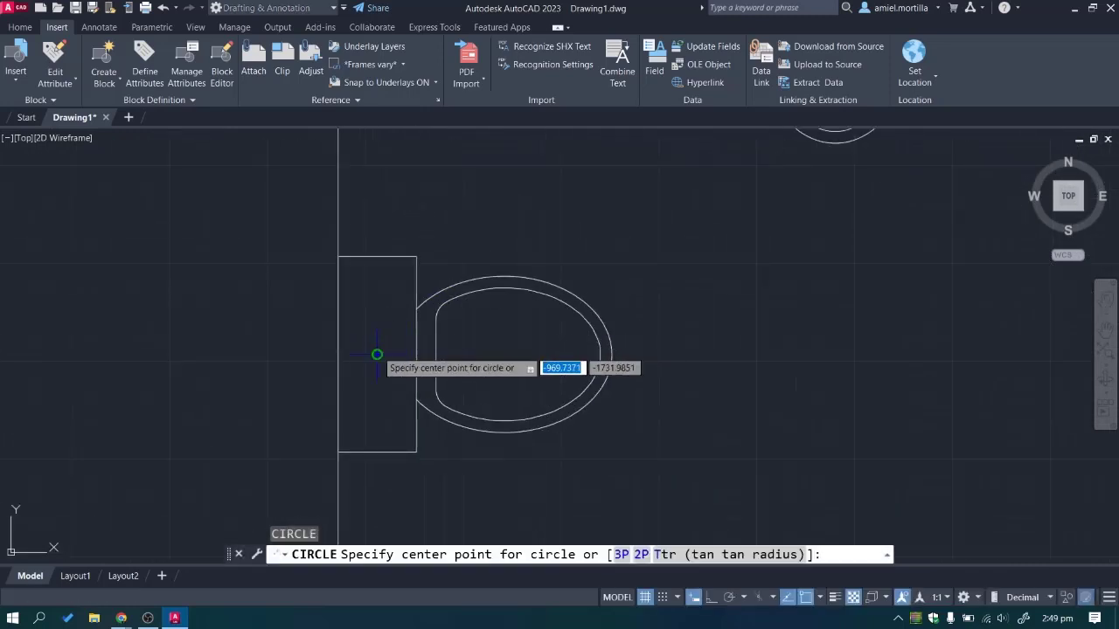
left_click(378, 354)
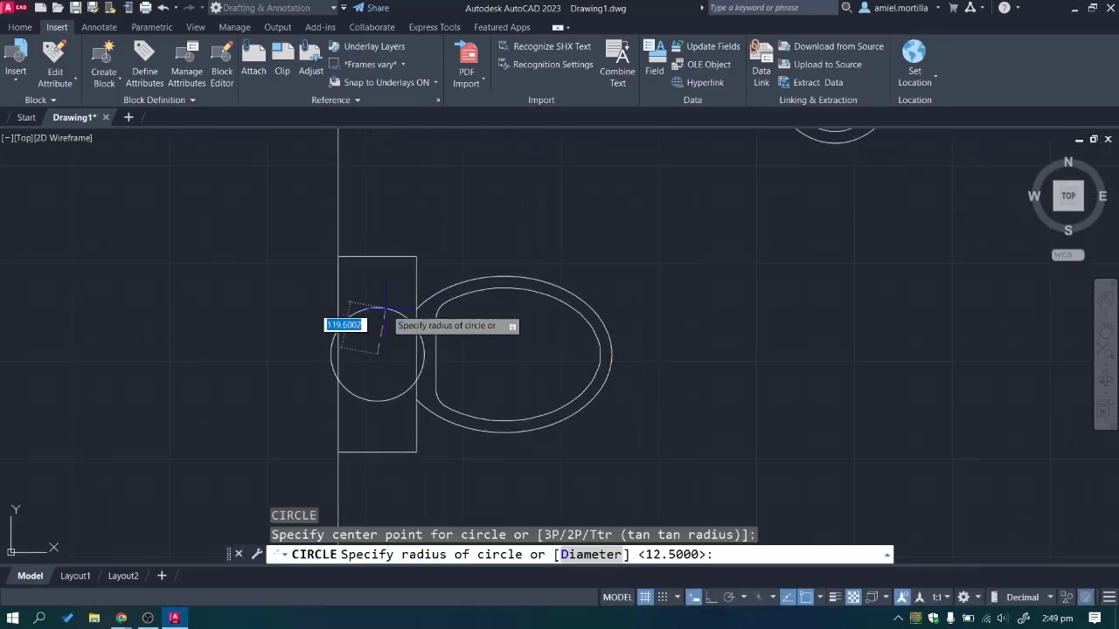
key("Return")
Draw a matching circle of radius 12.5 at the tank centre of the upper toilet on the vertical wall line.
middle_click_drag(374, 280, 437, 419)
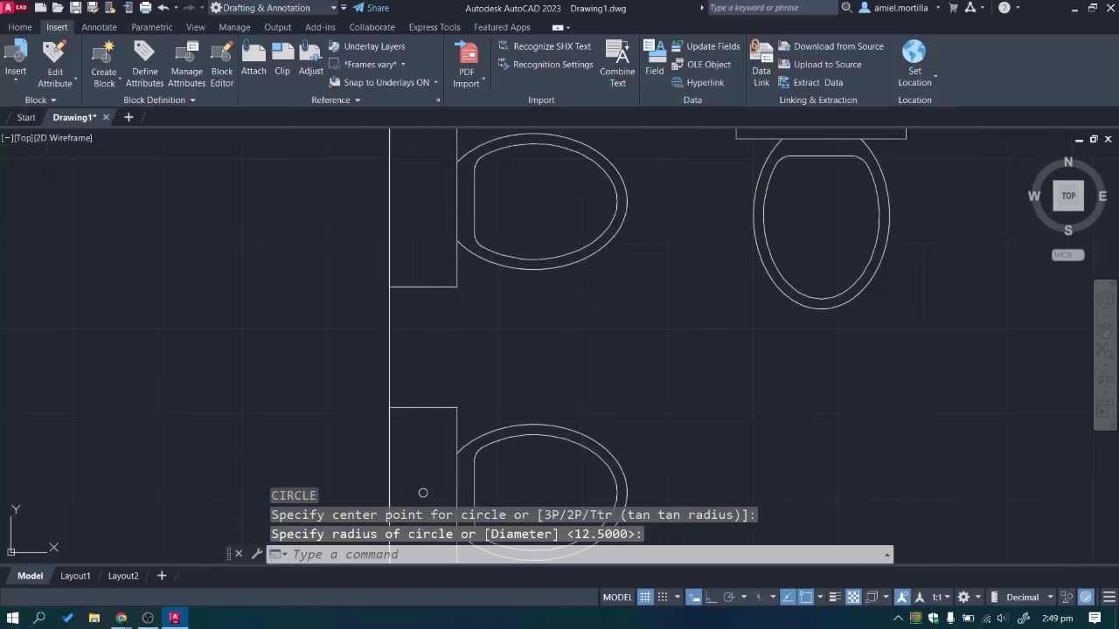
key("Return")
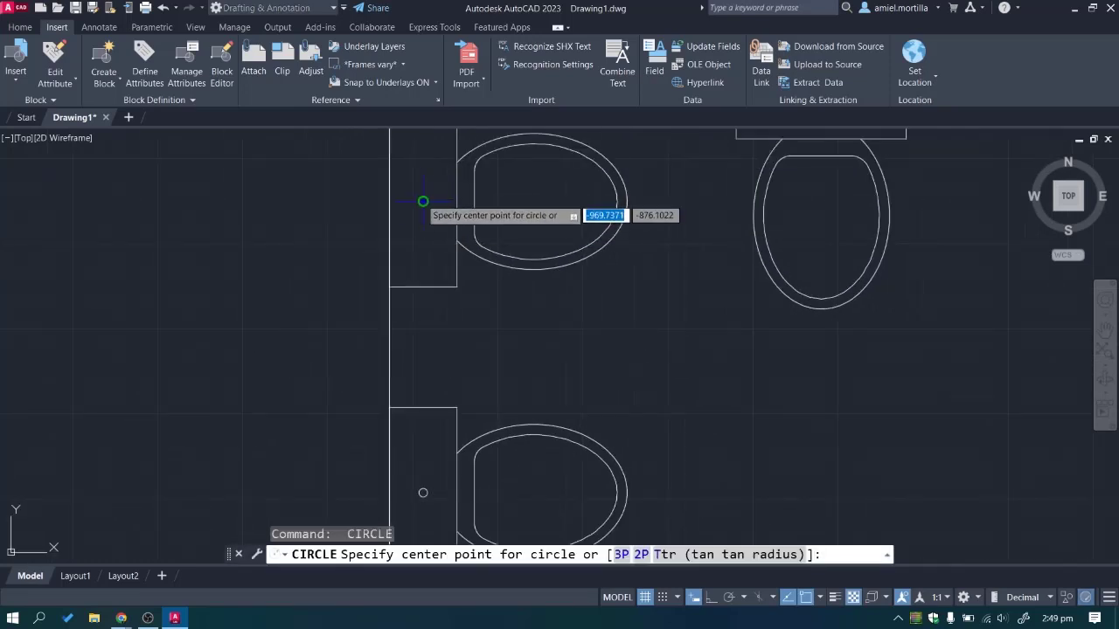
left_click(423, 203)
key("Return")
Open the WC block definition for editing, then close the Block Editor with the changes saved to WC.
type("BE")
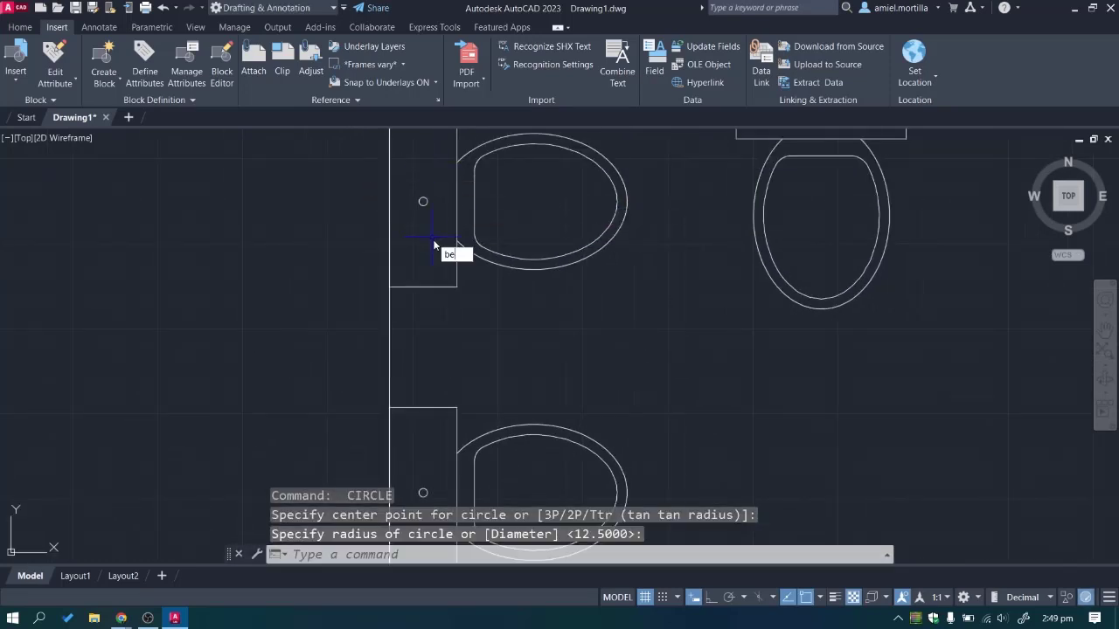
key("Return")
left_click(444, 259)
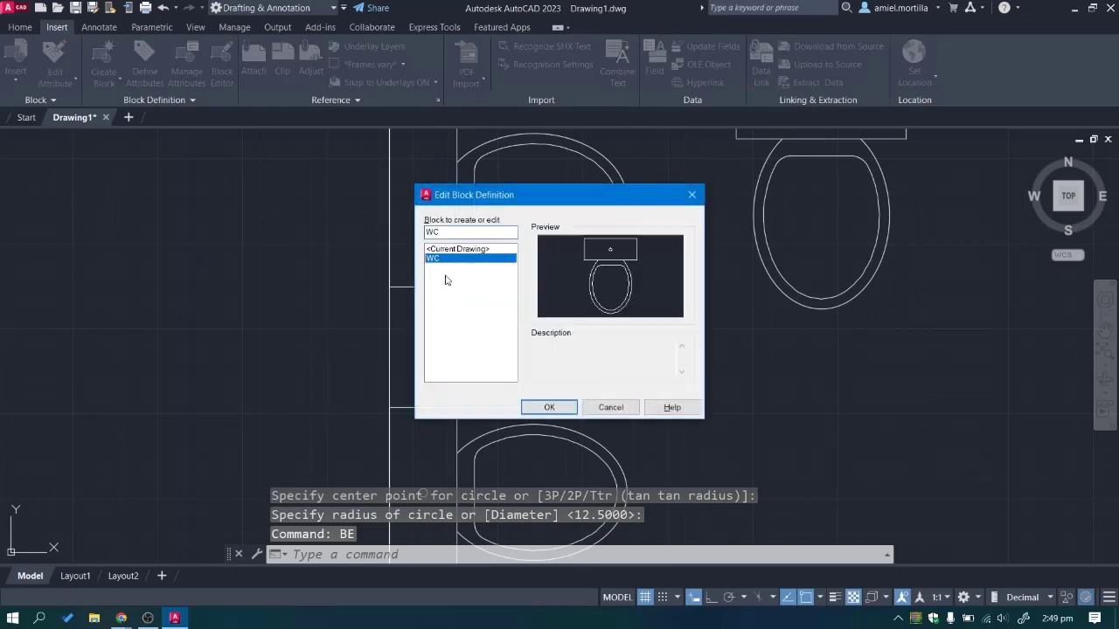
left_click(548, 406)
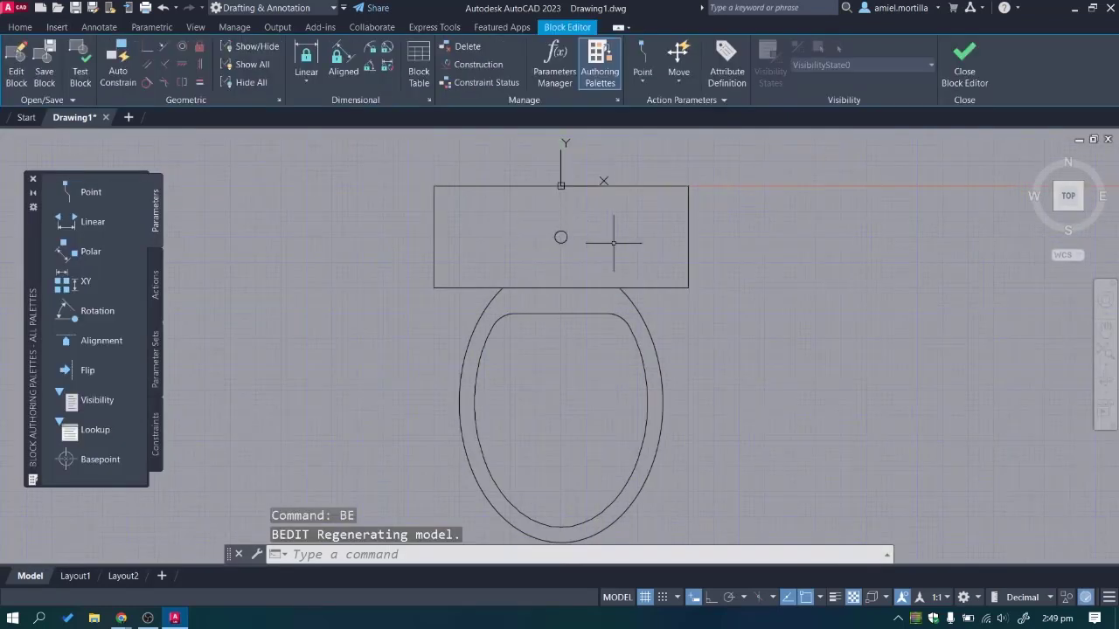
left_click(964, 62)
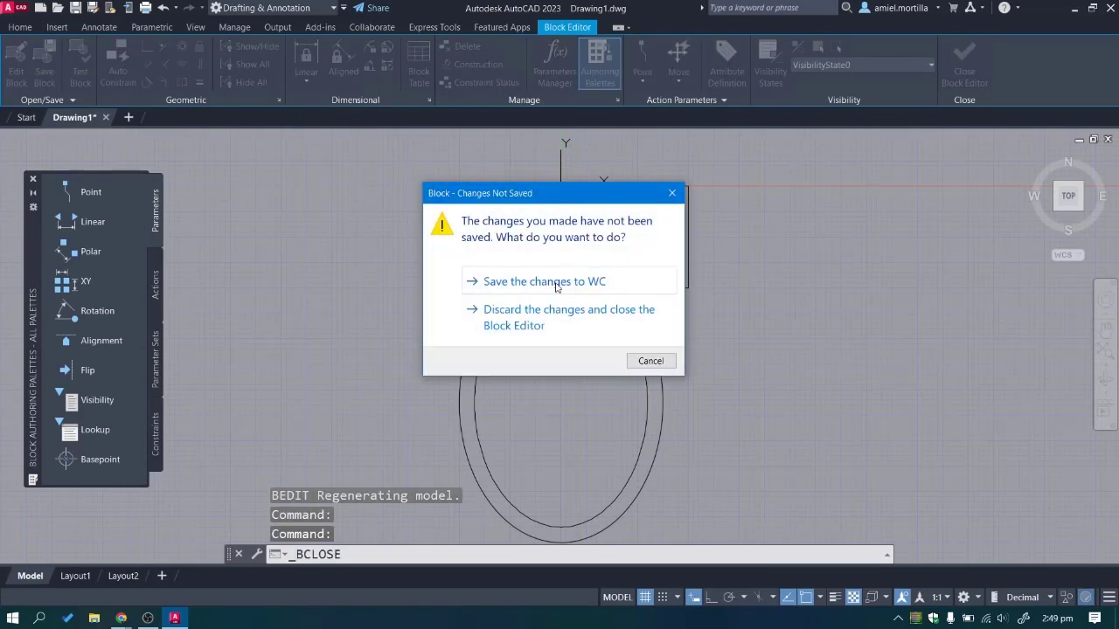
left_click(524, 282)
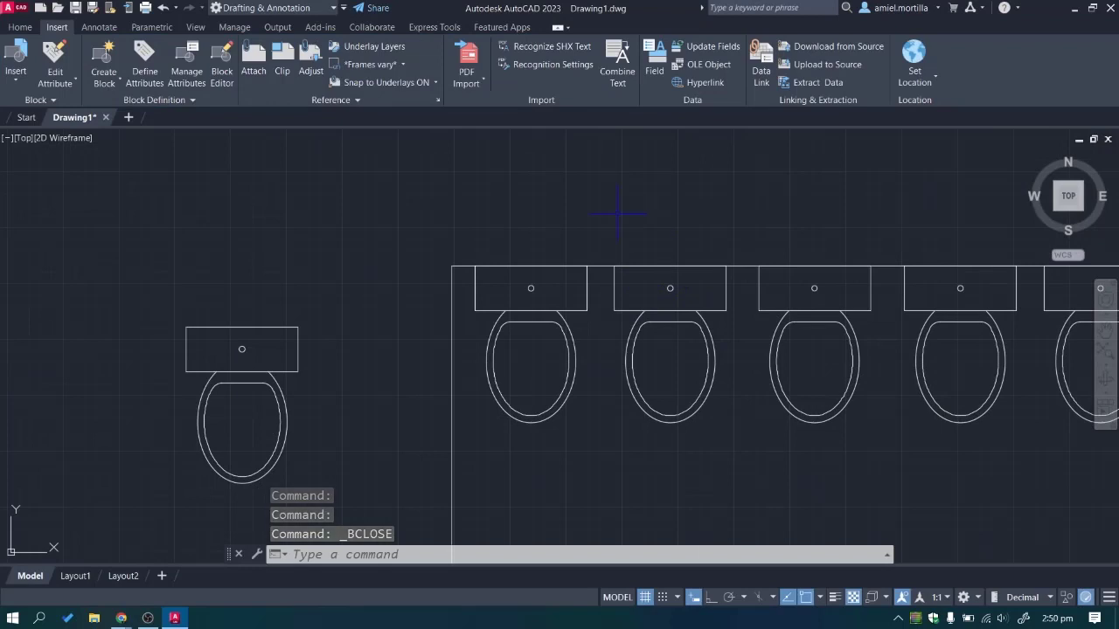
Reopen the WC block definition for editing with BEDIT.
key("Return")
key("Escape")
key("Escape")
type("be")
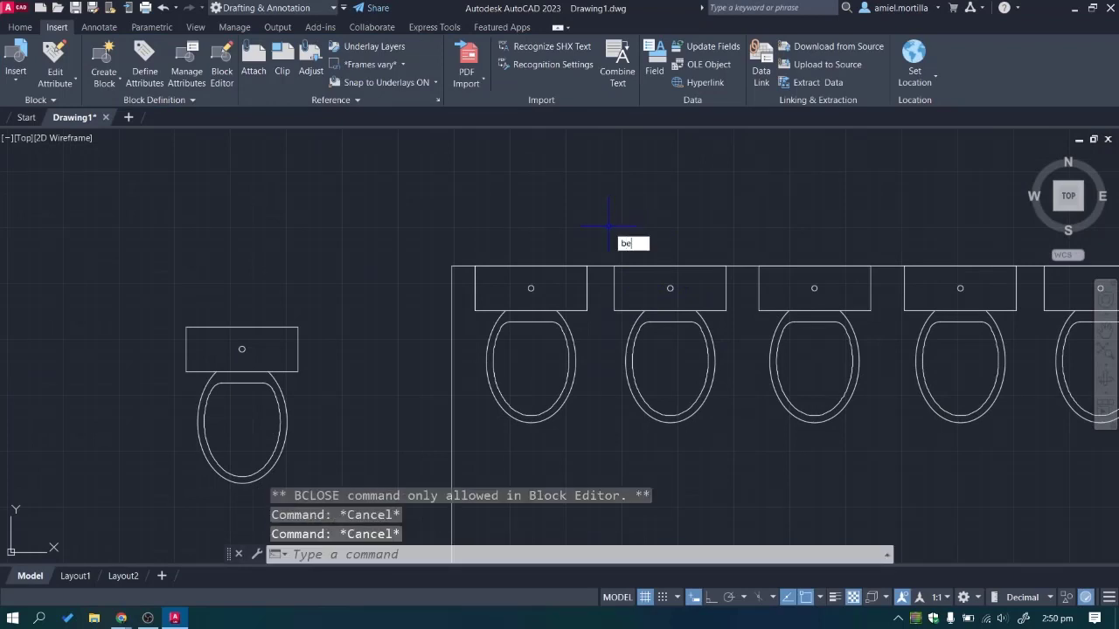
type("d")
key("Return")
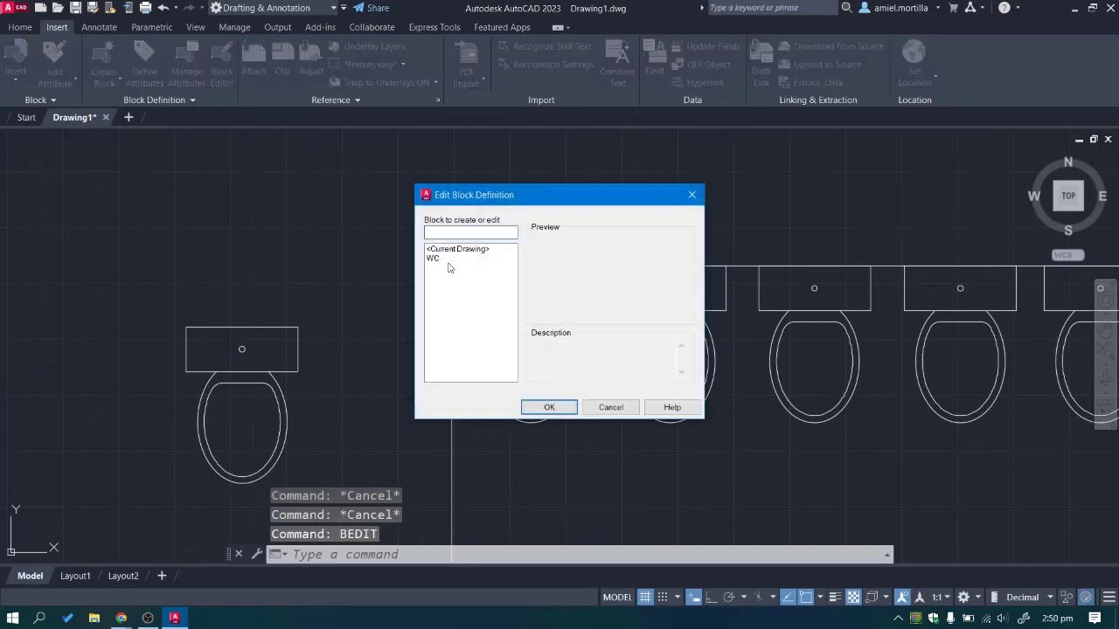
left_click(446, 260)
left_click(549, 408)
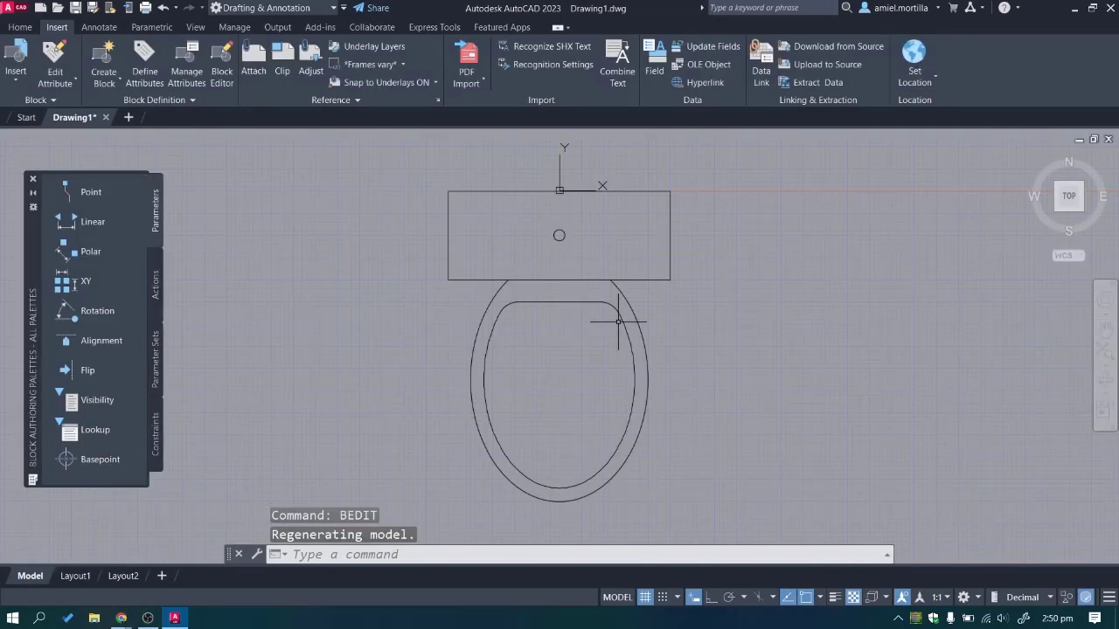
Draw a small horizontal rectangle inside the upper-right part of the toilet tank in the WC block.
scroll(586, 273, "up", 2)
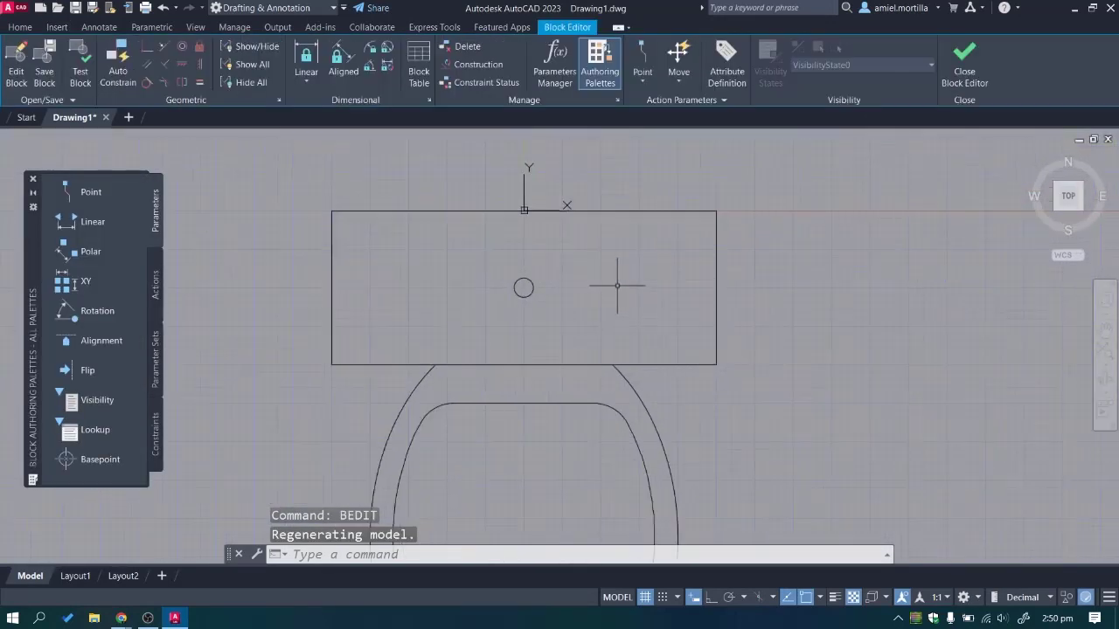
type("rec")
key("Return")
left_click(582, 233)
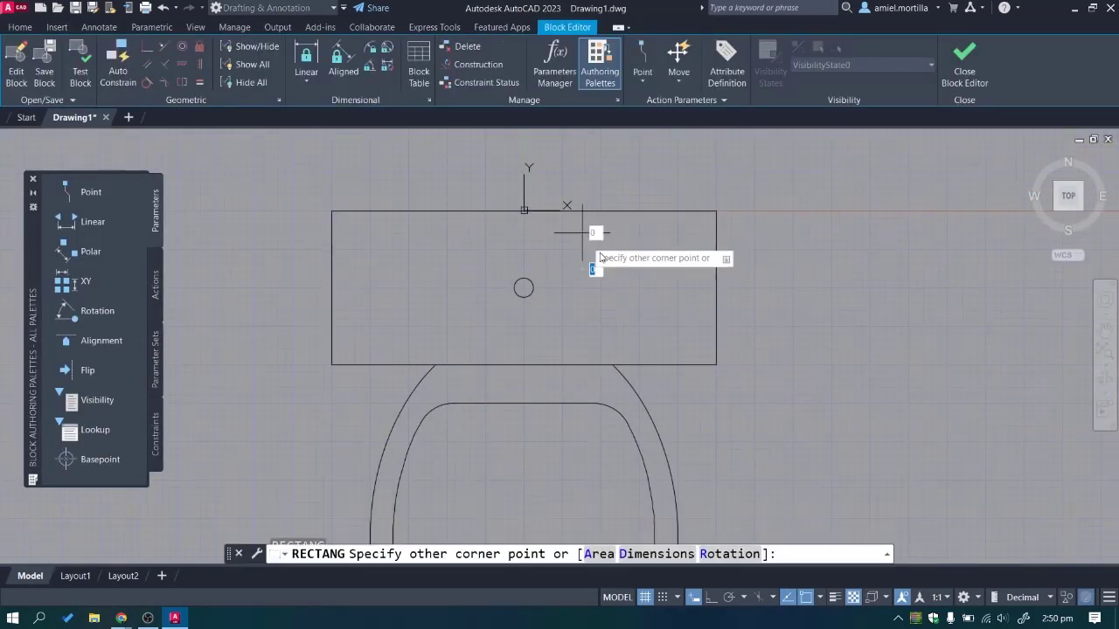
left_click(705, 283)
scroll(649, 251, "up", 1)
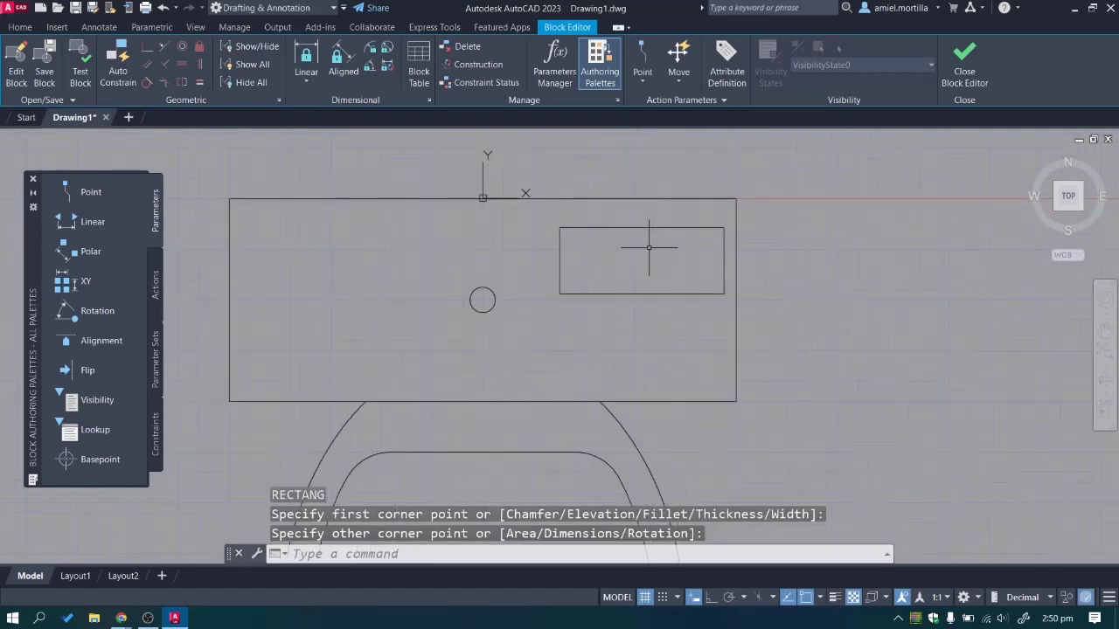
Draw a small horizontal ellipse inside the small tank rectangle of the WC block, with a half-height of about 15.
type("el")
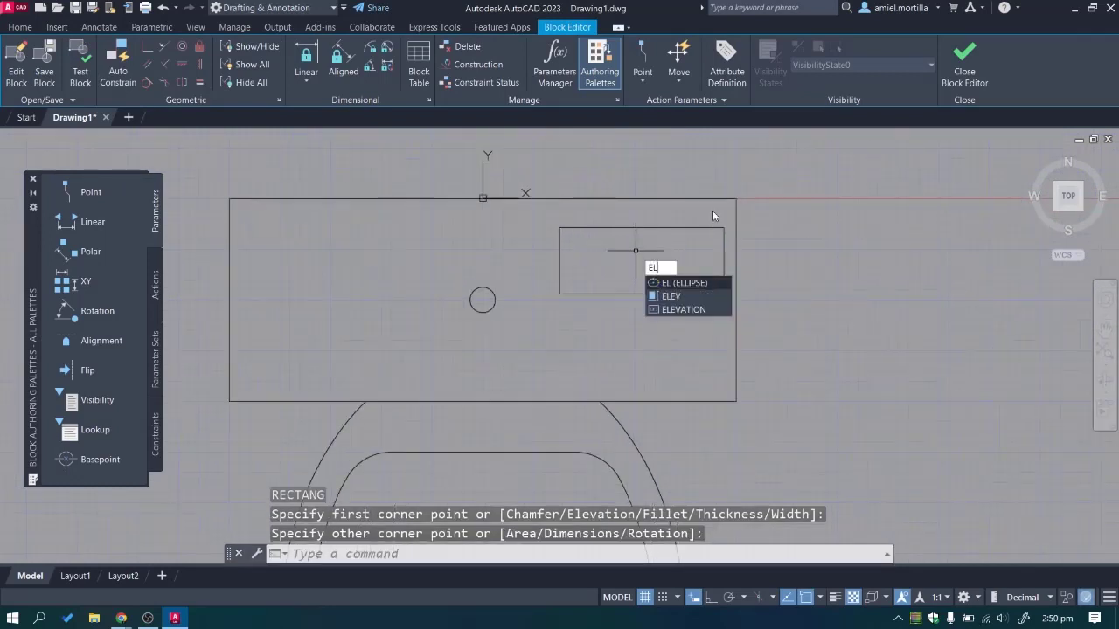
key("Return")
scroll(619, 259, "up", 1)
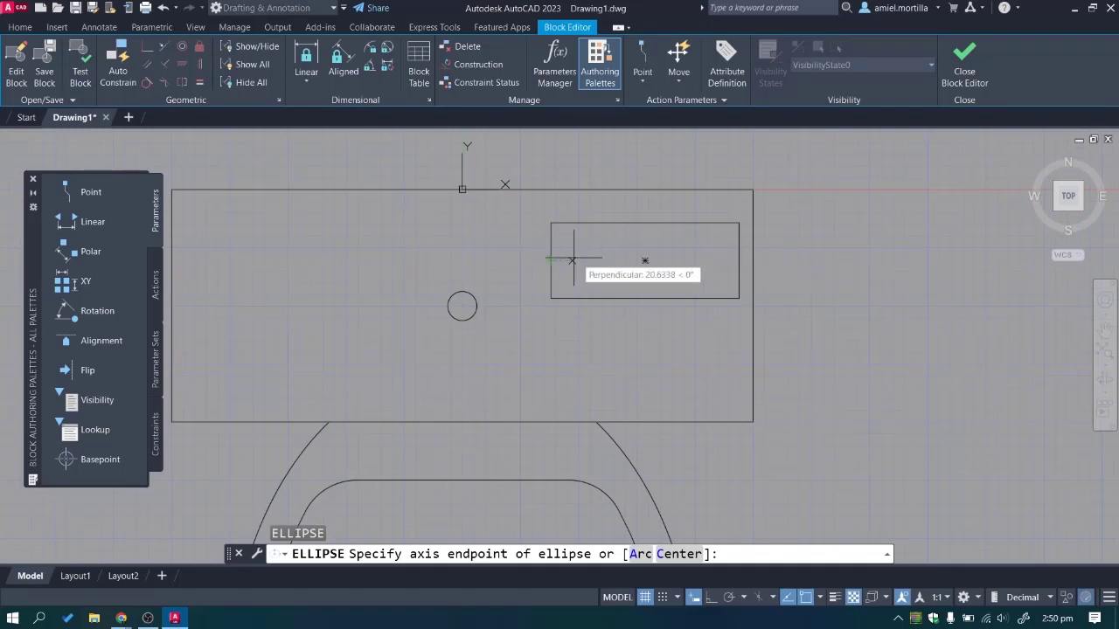
left_click(587, 260)
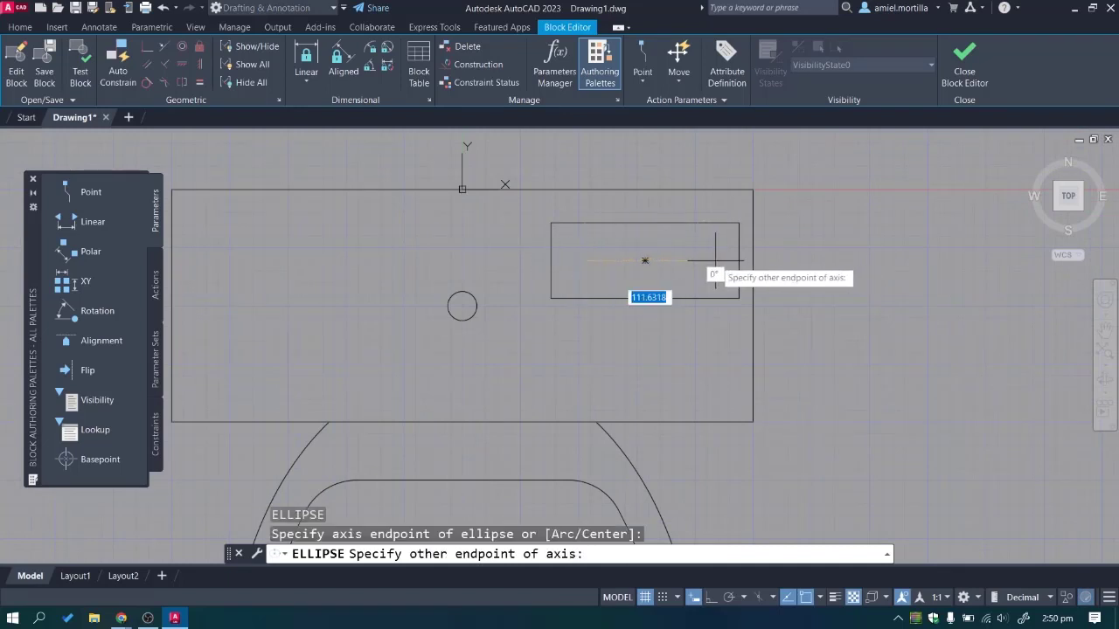
left_click(645, 260)
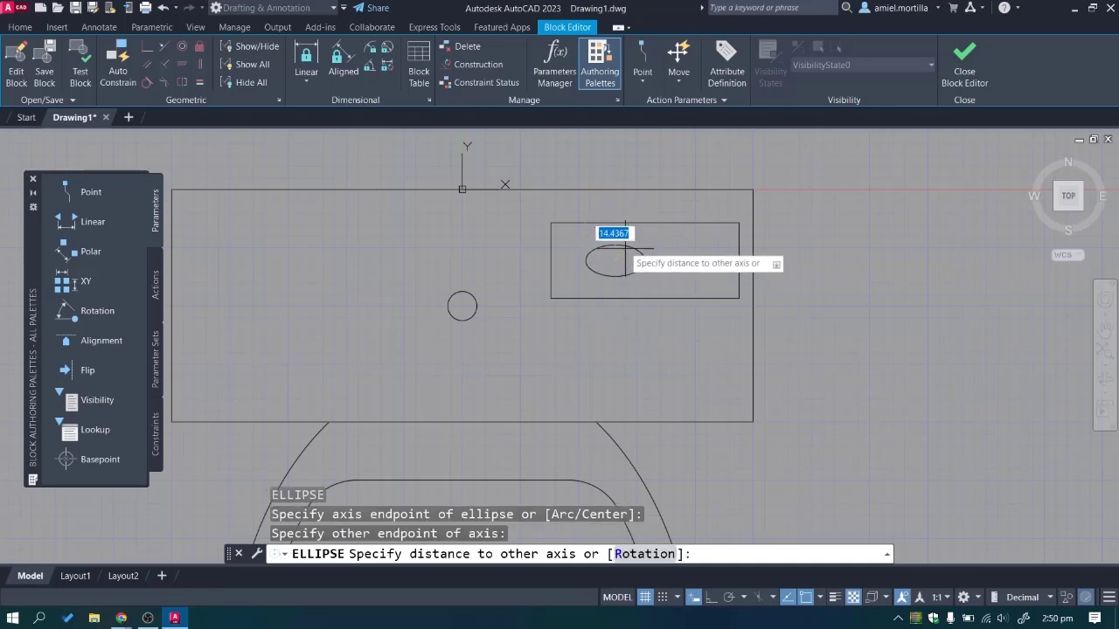
left_click(643, 243)
Stretch the ellipse horizontally from its right quadrant to a half-width of about 61.
left_click(645, 259)
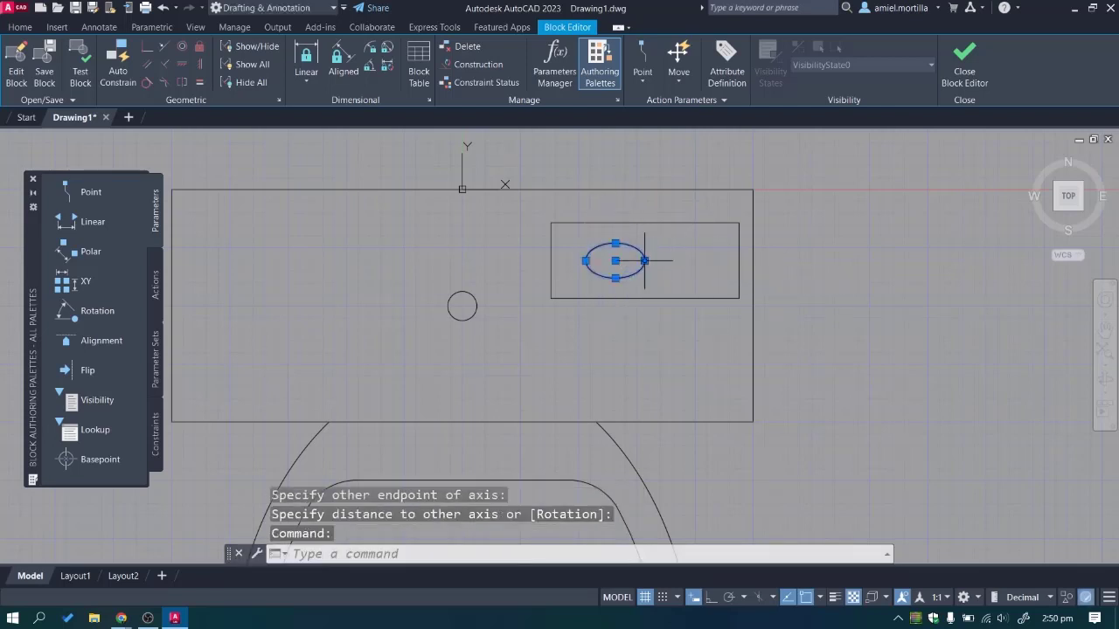
left_click(645, 260)
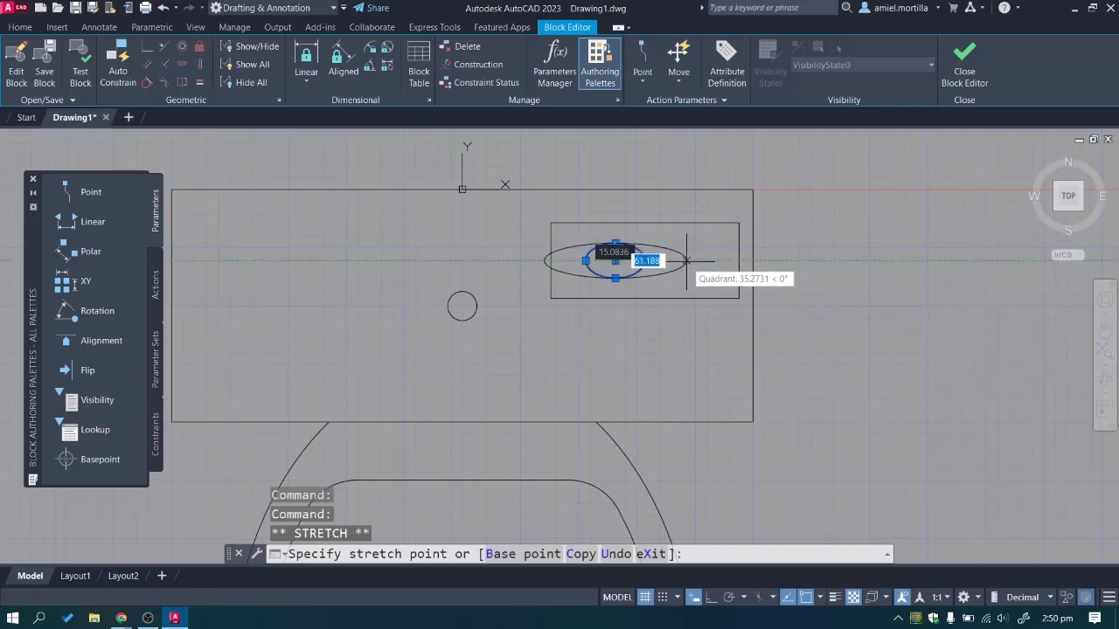
left_click(687, 260)
Move the ellipse by its centre to the geometric centre of the small tank rectangle.
type("M")
key("Return")
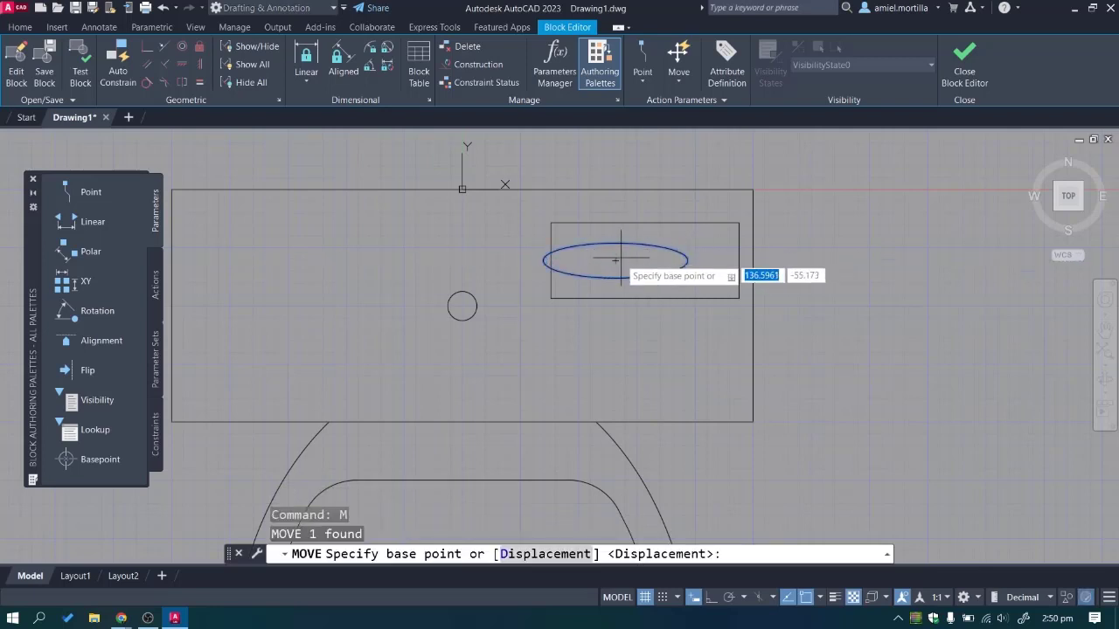
left_click(617, 258)
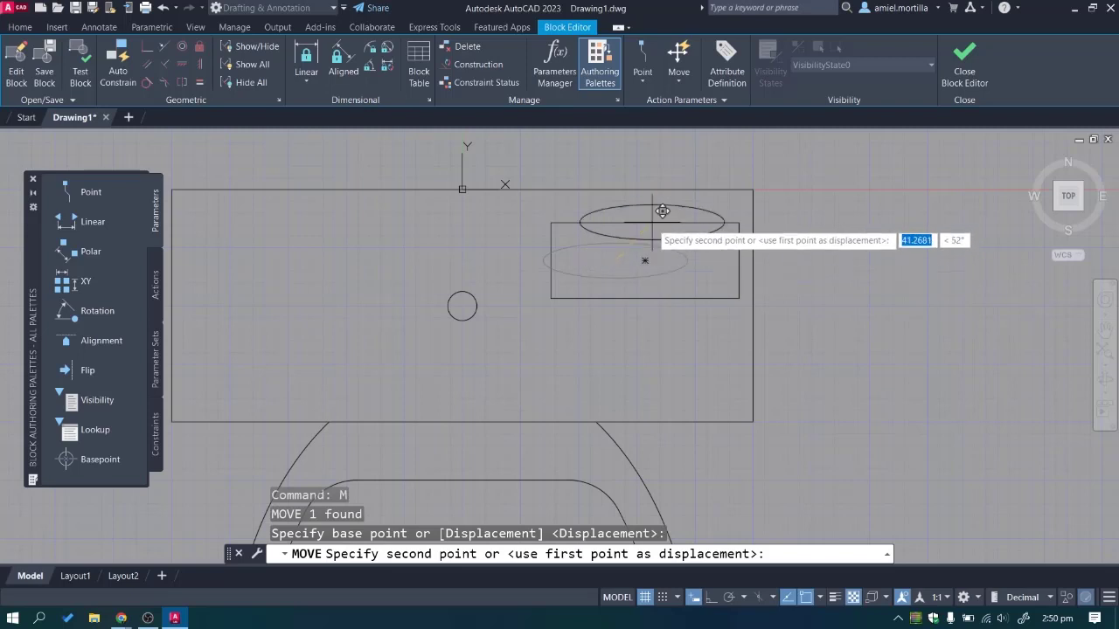
left_click(645, 261)
scroll(680, 294, "down", 2)
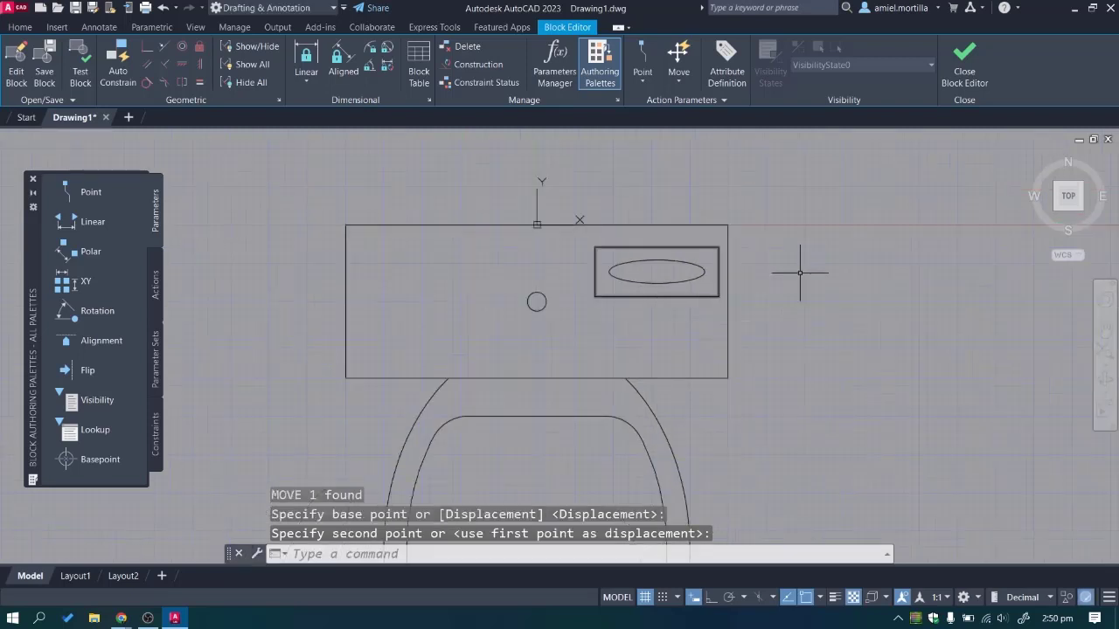
Close the Block Editor with the changes saved to WC and compare the WC copies with the grouped toilets.
left_click(964, 63)
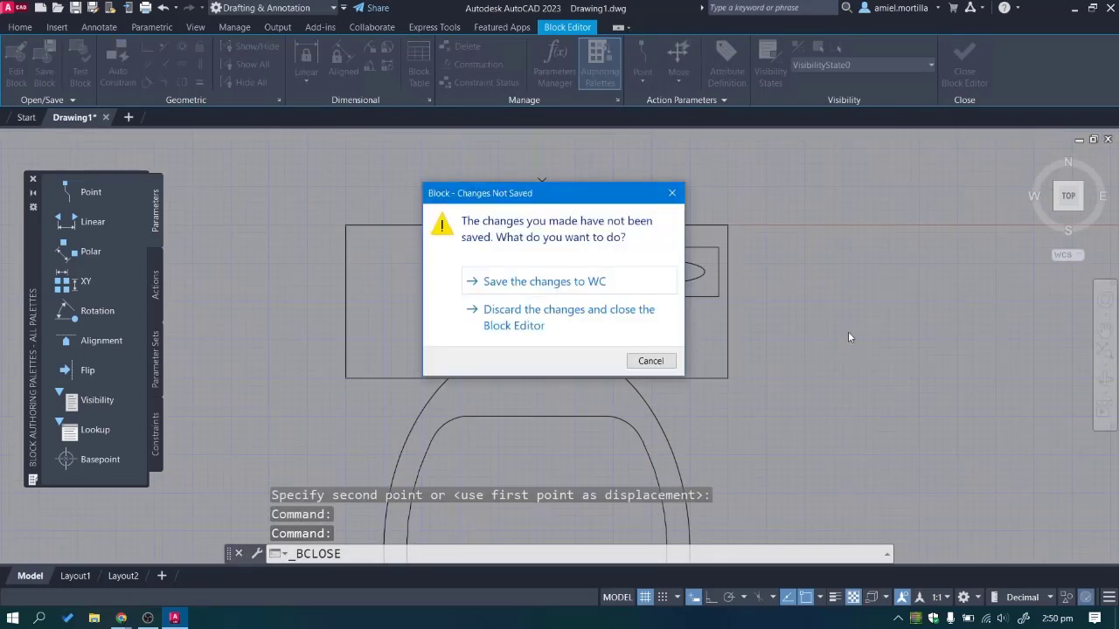
left_click(607, 287)
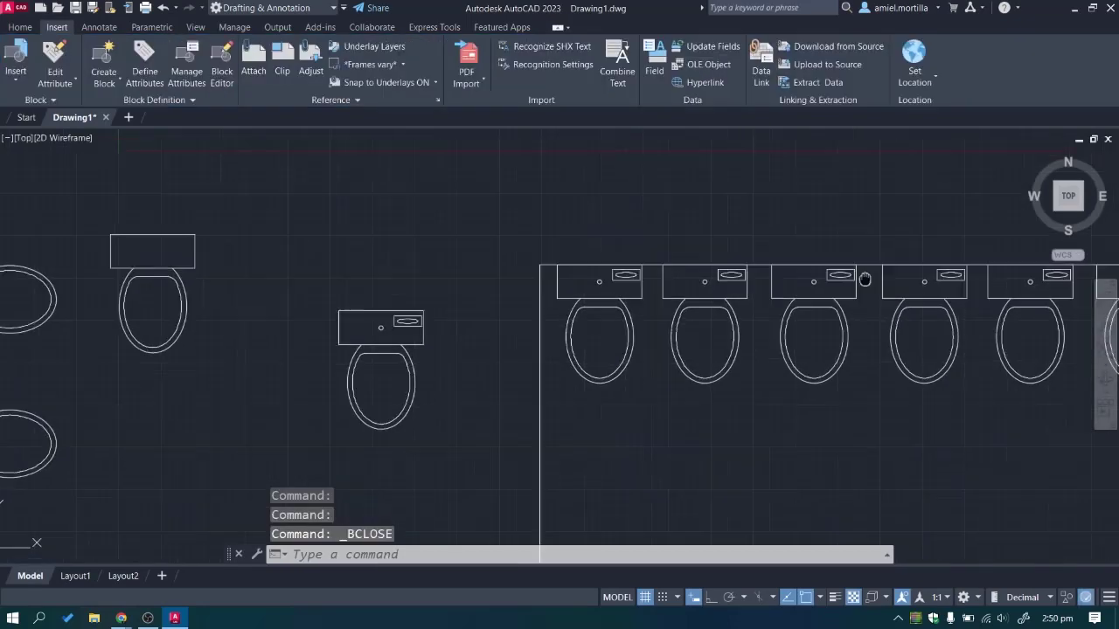
middle_click_drag(385, 337, 610, 335)
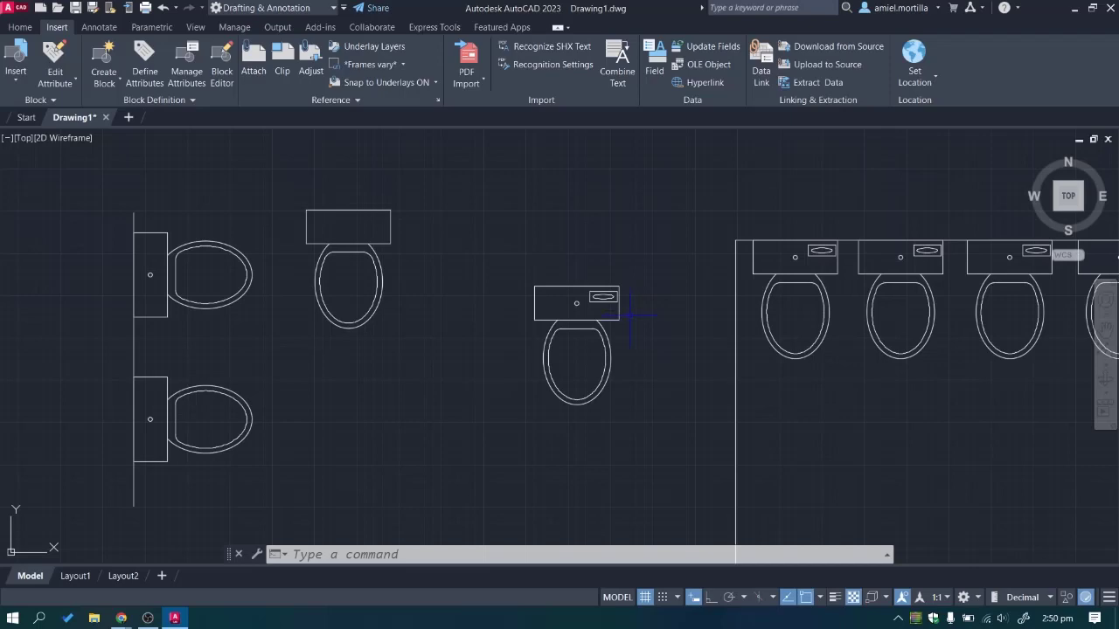
scroll(260, 369, "up", 3)
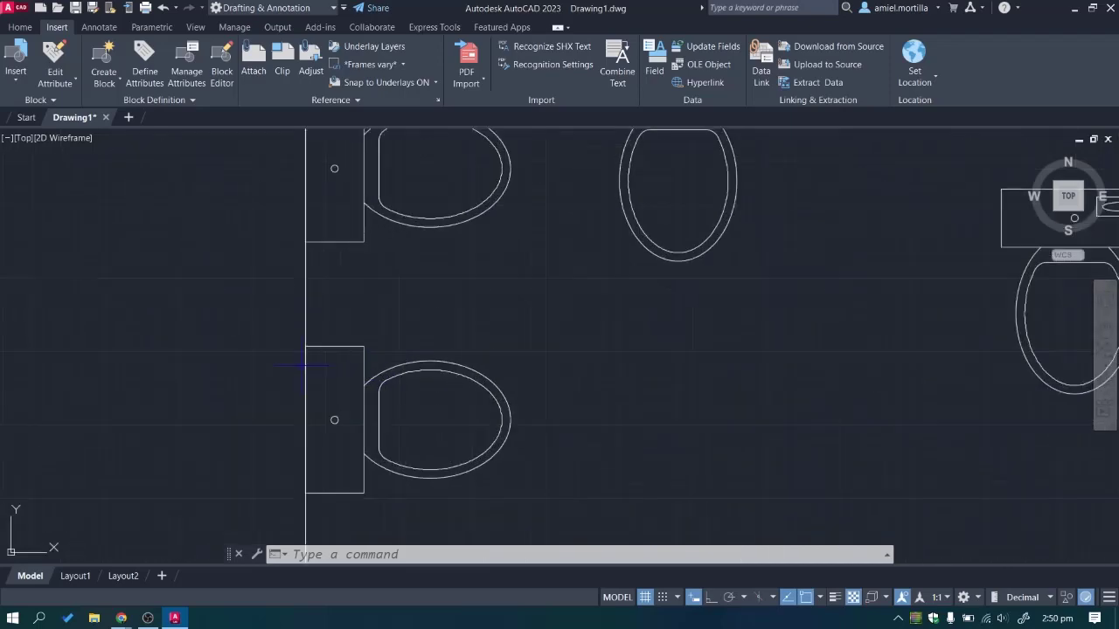
scroll(380, 420, "down", 7)
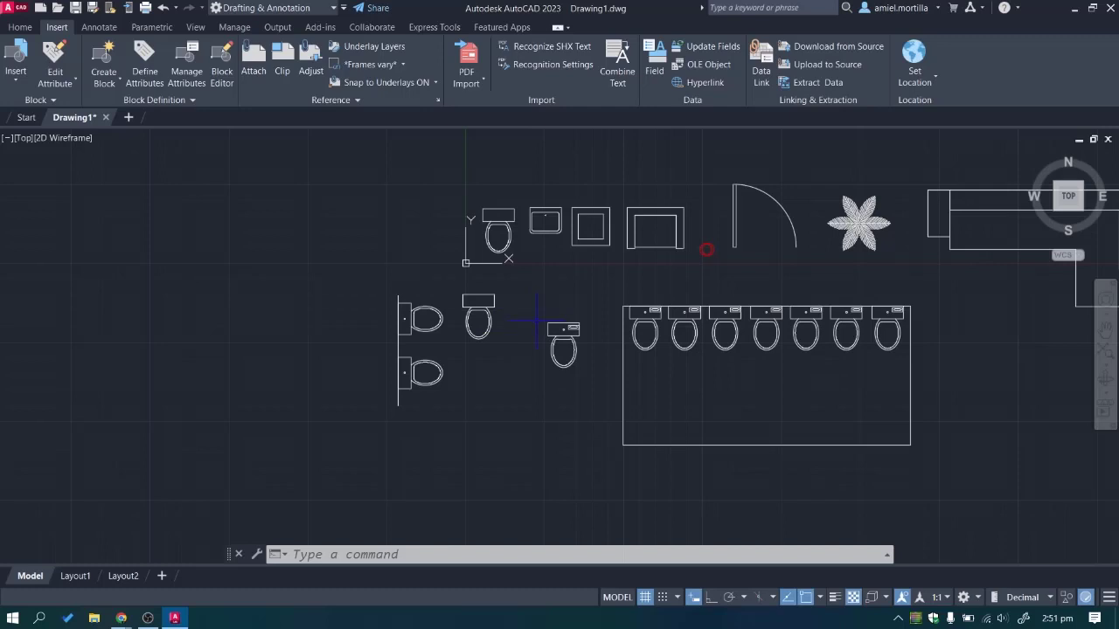
scroll(577, 349, "up", 4)
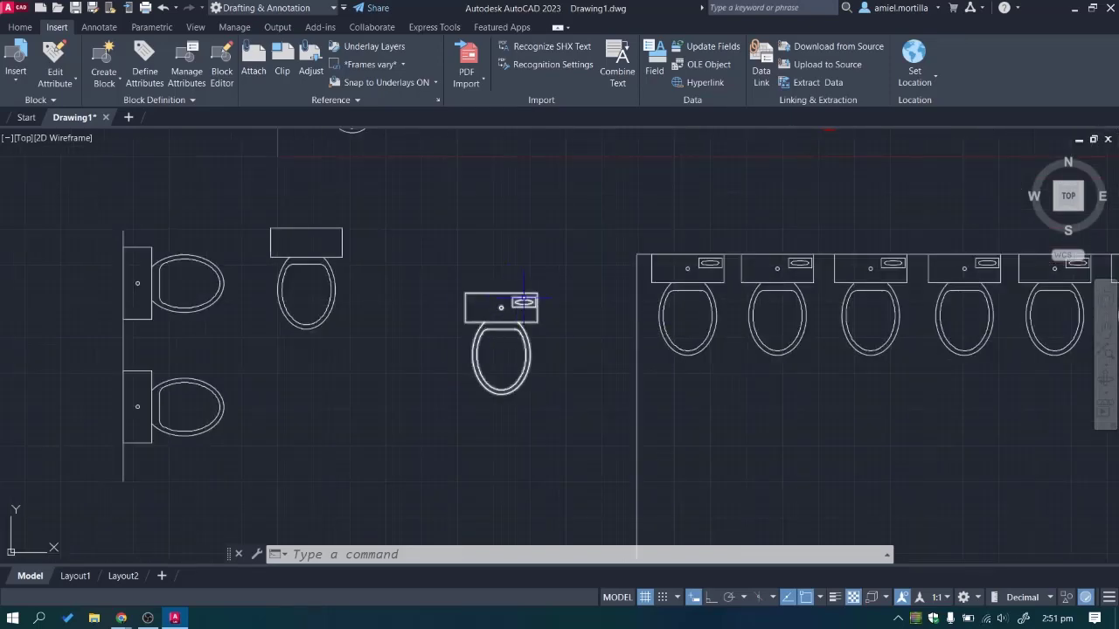
scroll(524, 302, "up", 4)
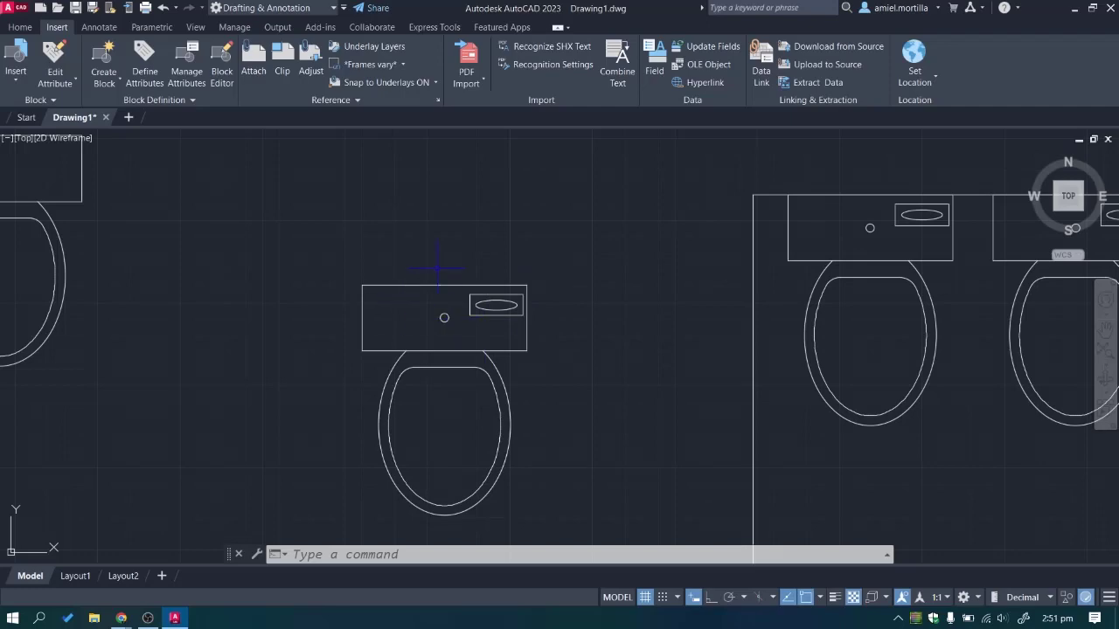
scroll(476, 269, "down", 5)
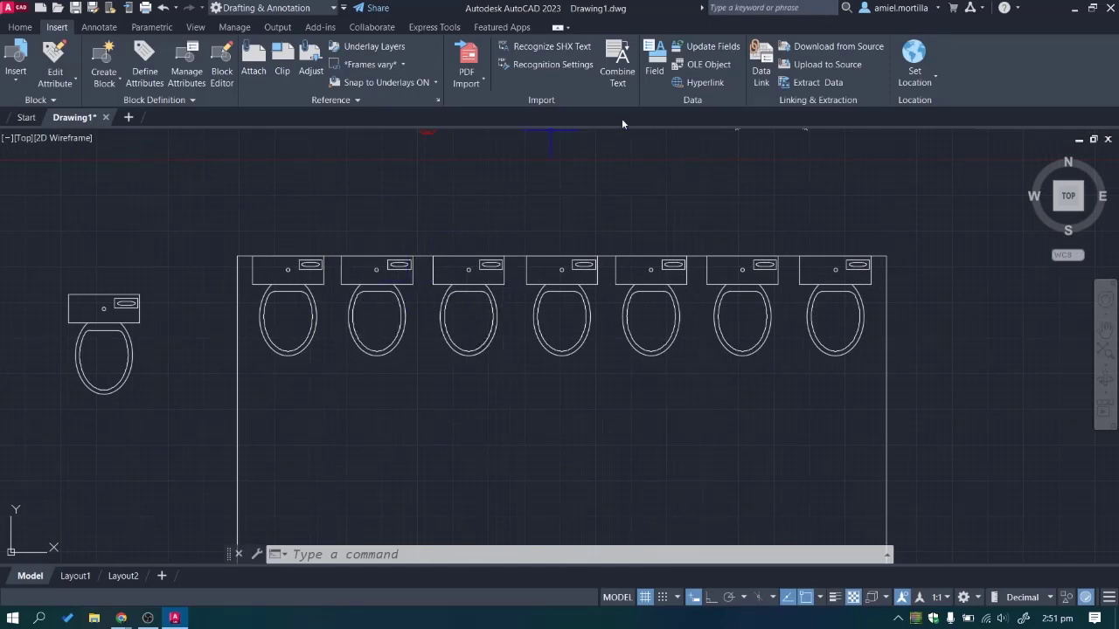
Convert the lavatory into a block named LAV with its base point at the midpoint of its top edge.
scroll(399, 236, "up", 1)
middle_click_drag(438, 279, 599, 317)
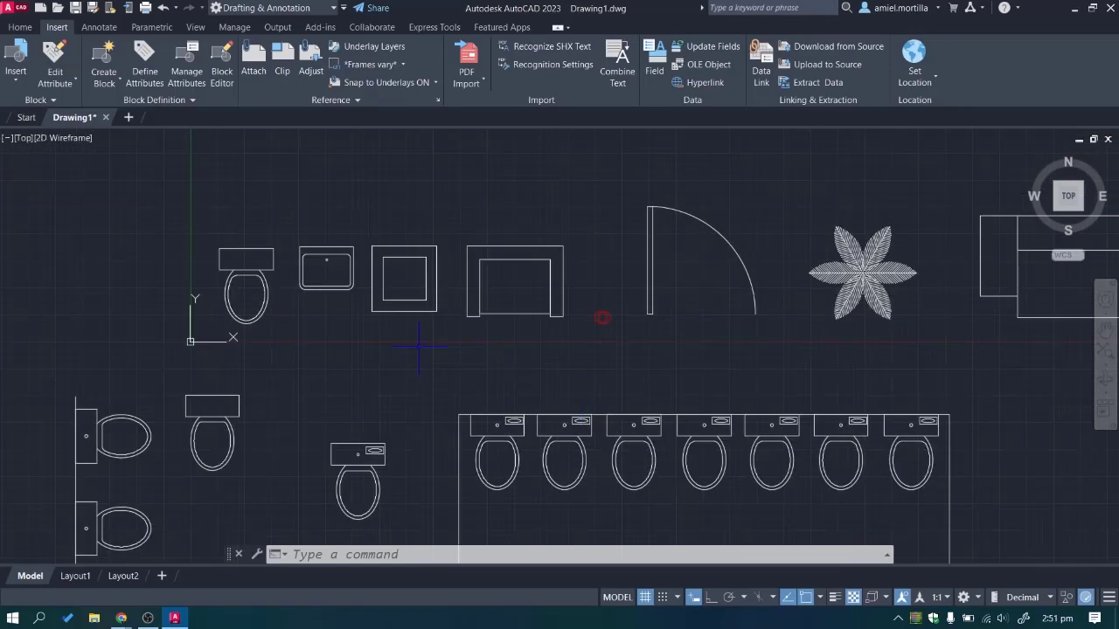
scroll(440, 309, "up", 2)
left_click_drag(478, 196, 584, 350)
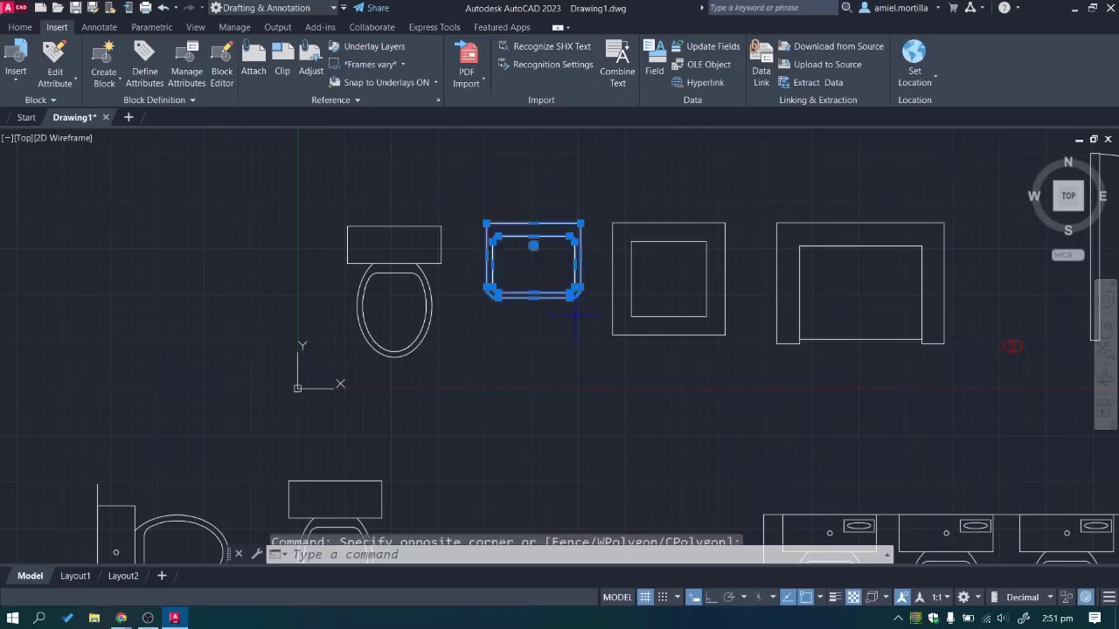
middle_click_drag(575, 305, 552, 351)
type("b")
key("Return")
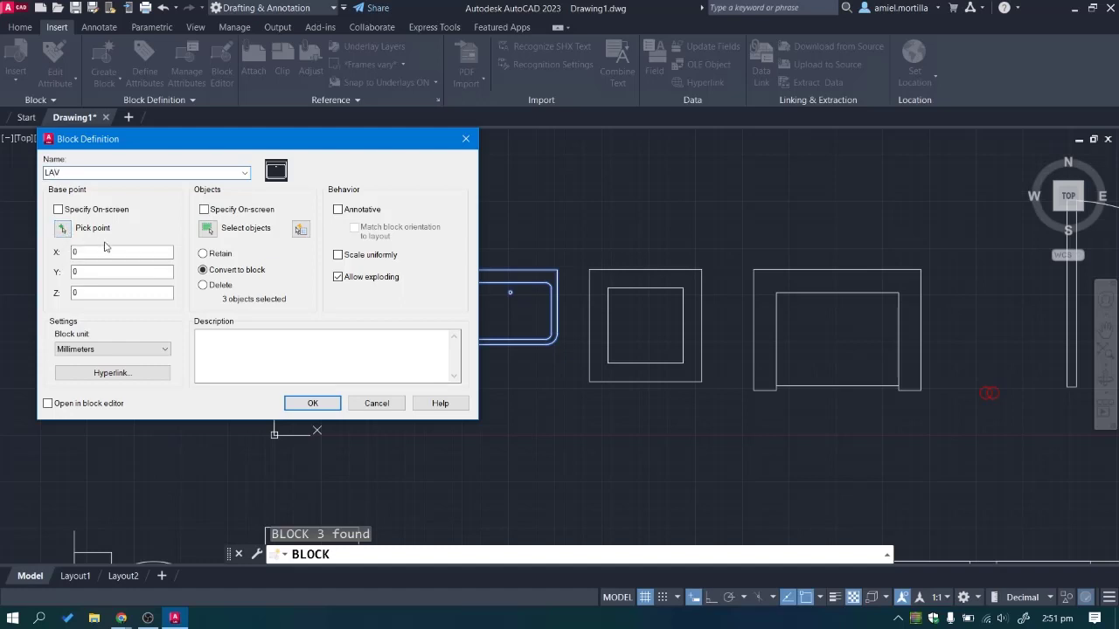
left_click(62, 229)
left_click(511, 270)
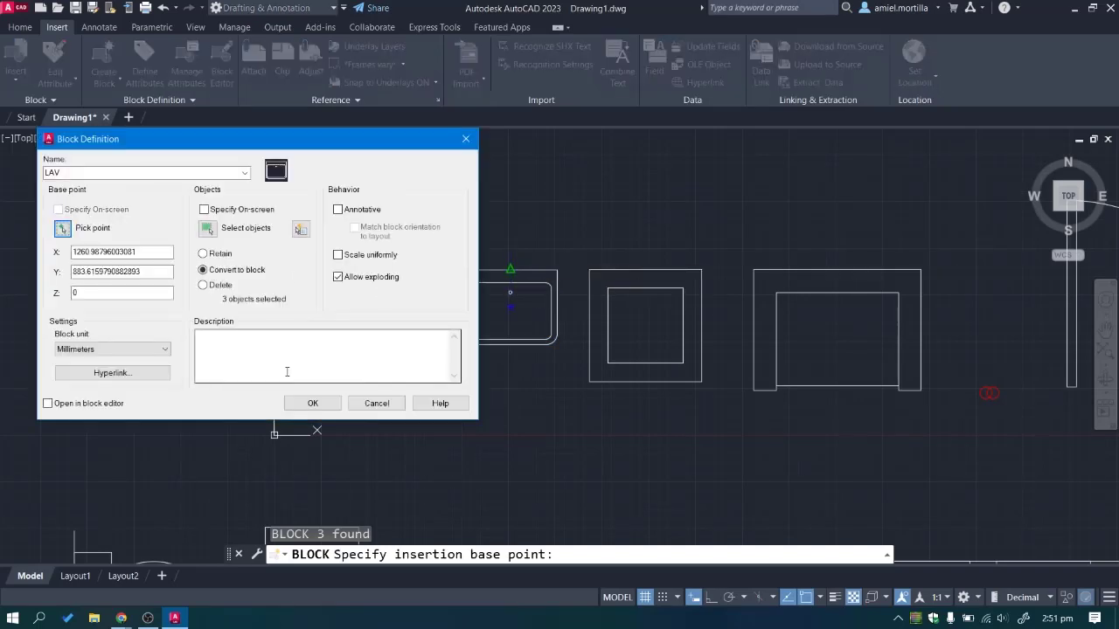
left_click(315, 404)
Convert the two nested squares into a block named STab with the base point at the outer top edge's midpoint.
middle_click_drag(575, 258, 455, 231)
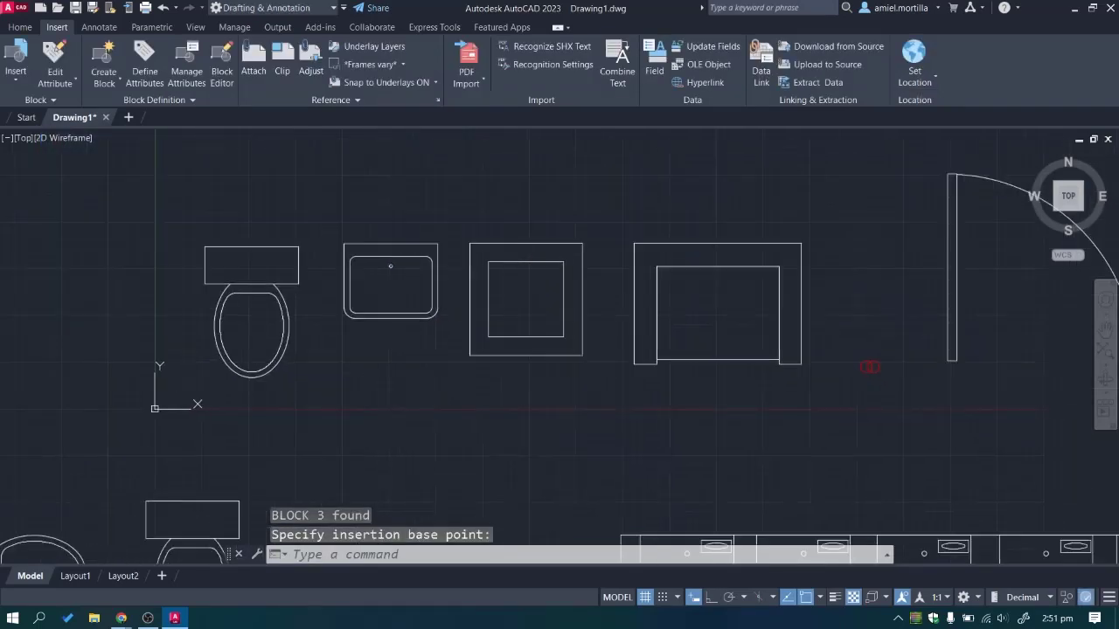
left_click(455, 232)
left_click(586, 399)
type("B")
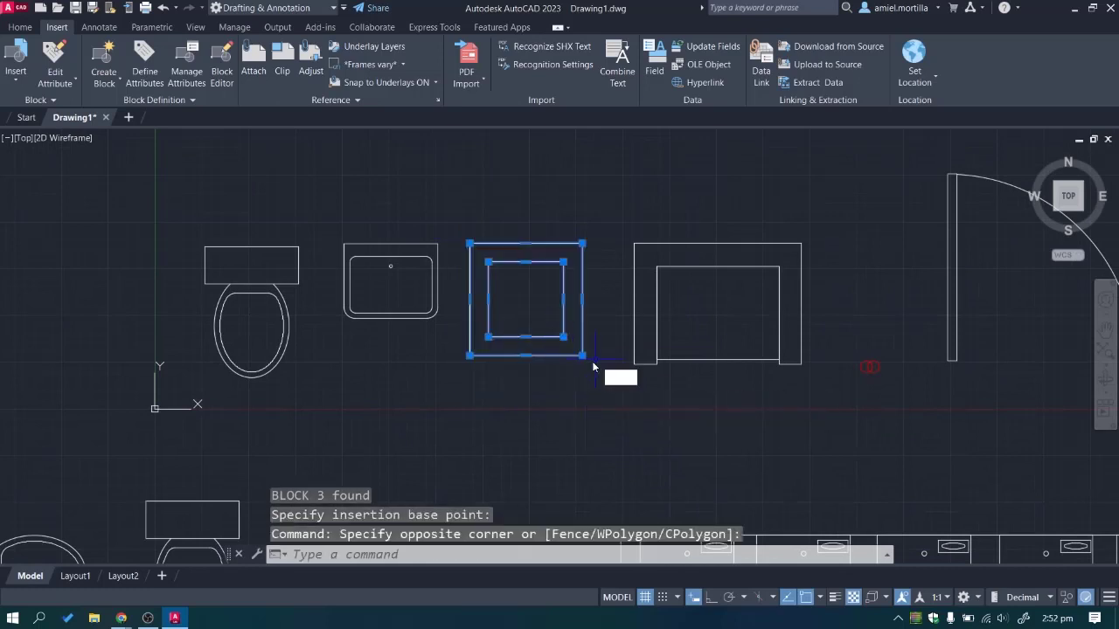
key("Return")
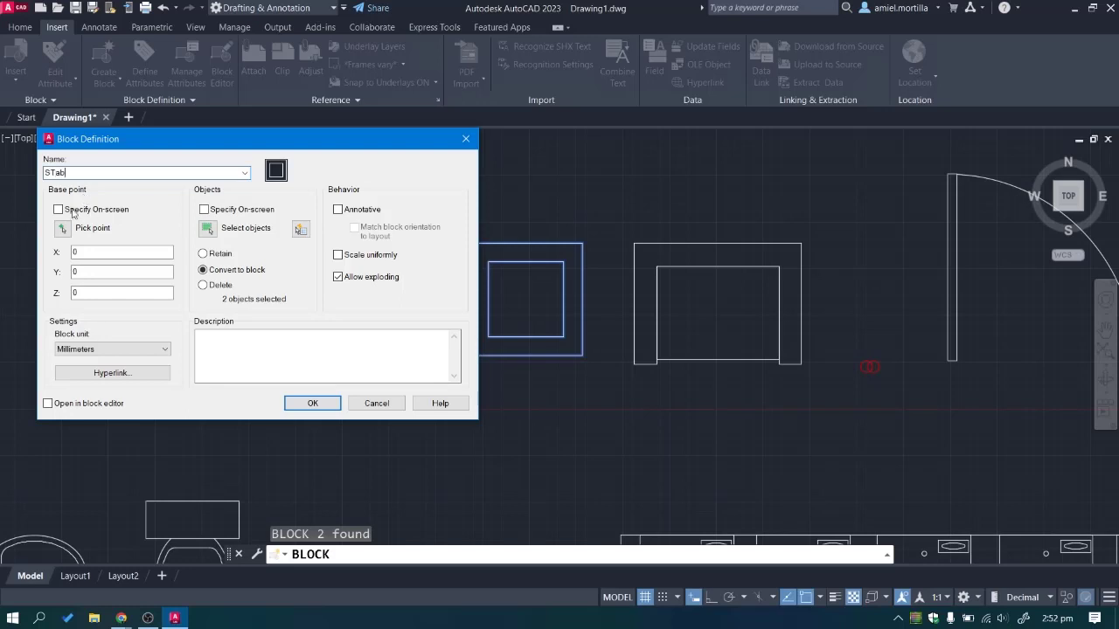
left_click(62, 227)
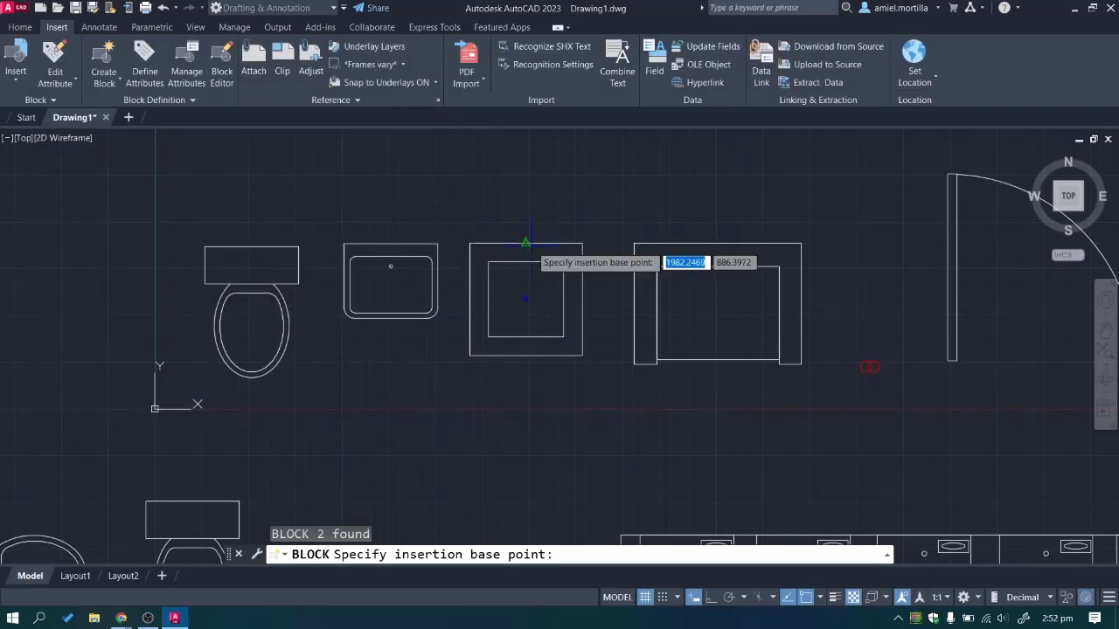
left_click(525, 242)
left_click(312, 402)
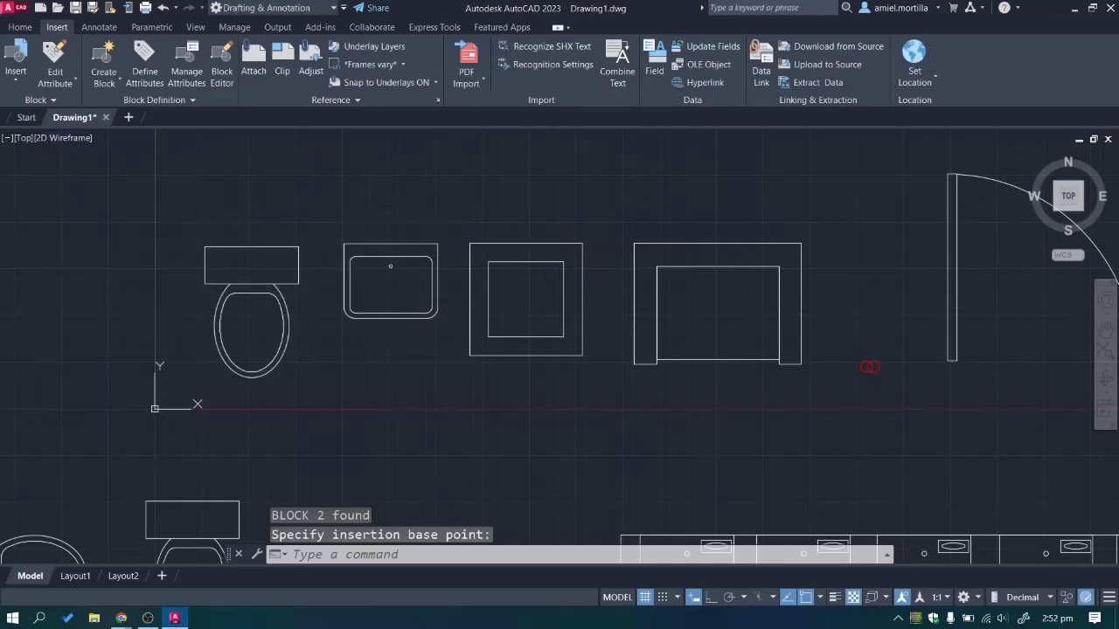
Convert the single sofa into a block named sSofa with its base point at the midpoint of its back edge.
middle_click_drag(783, 217, 516, 208)
left_click(344, 207)
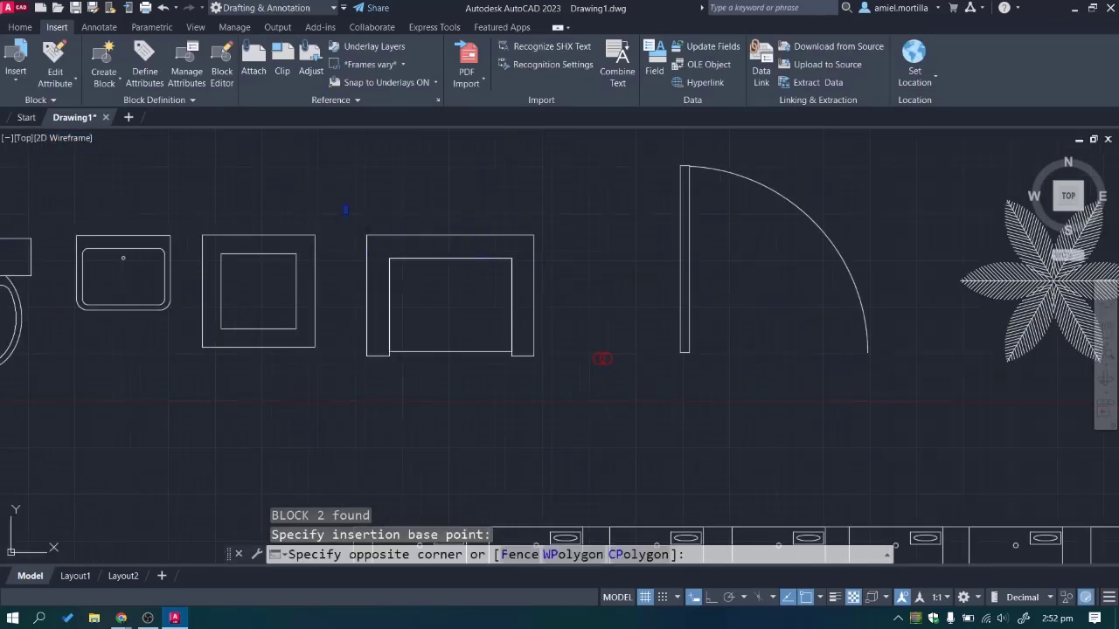
left_click(572, 416)
mouse_move(514, 313)
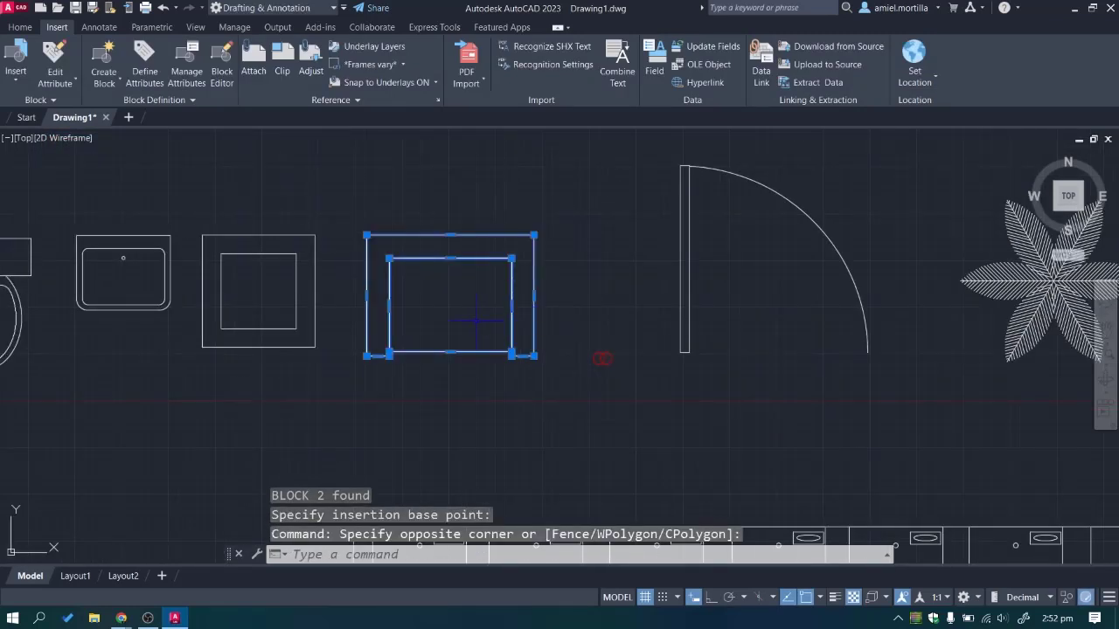
key("Return")
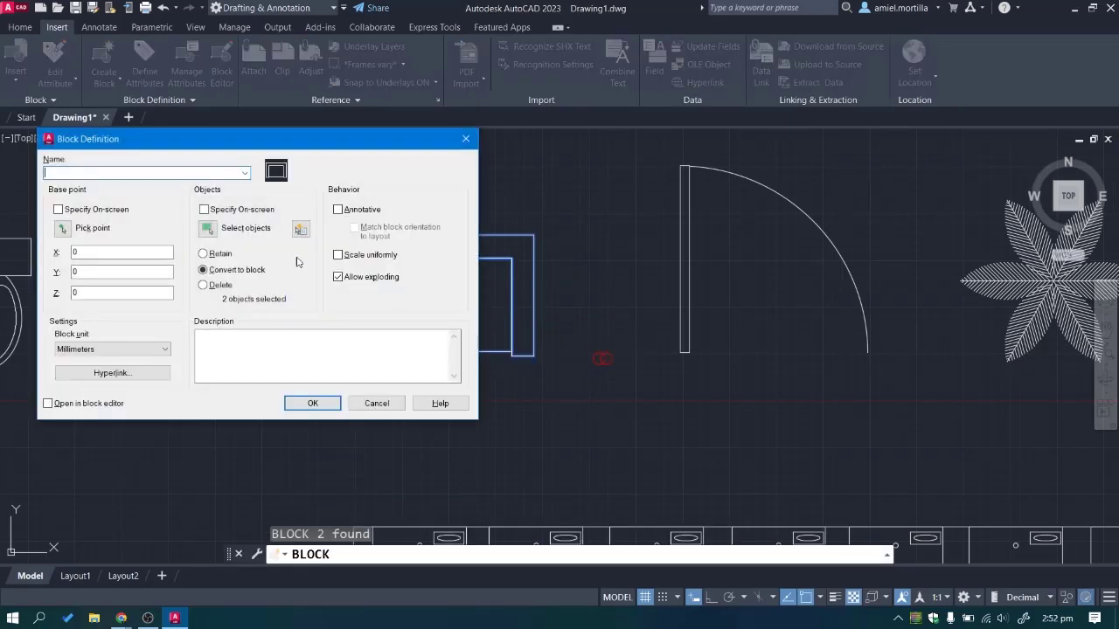
left_click(64, 229)
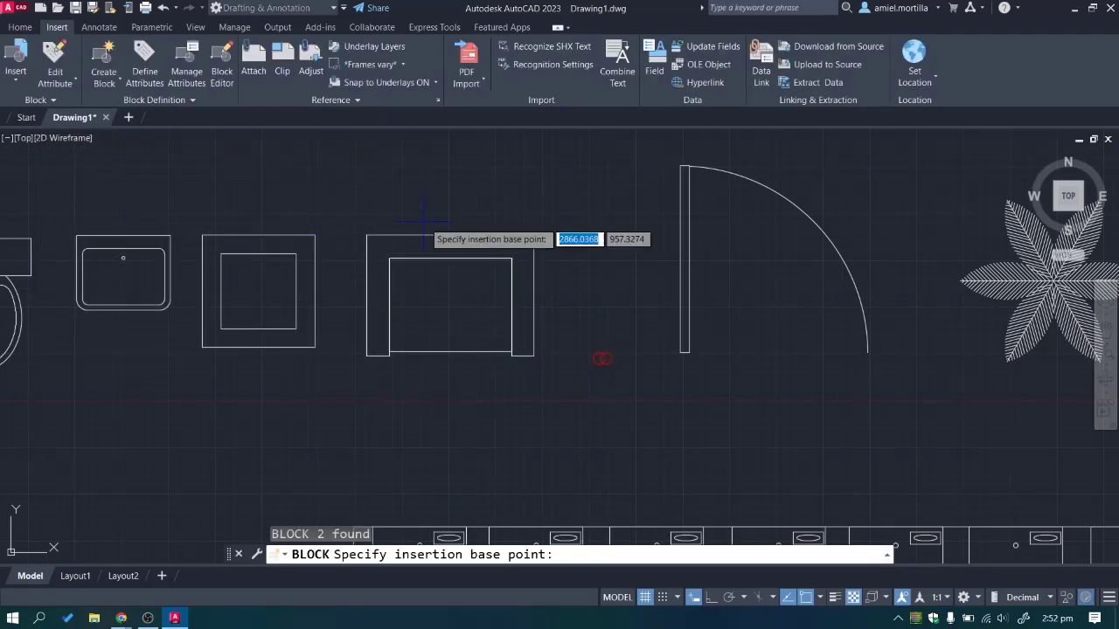
left_click(444, 239)
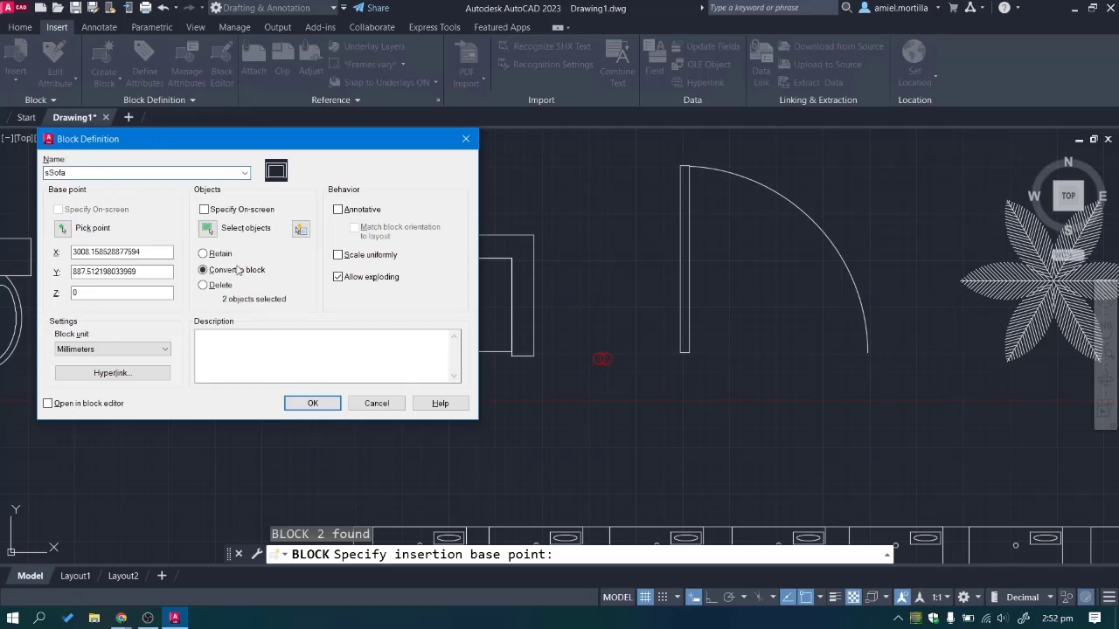
left_click(306, 403)
Convert the door symbol into a block named DR with its base point at the lower outer corner of the door leaf.
middle_click_drag(596, 232, 464, 213)
middle_click_drag(485, 174, 476, 225)
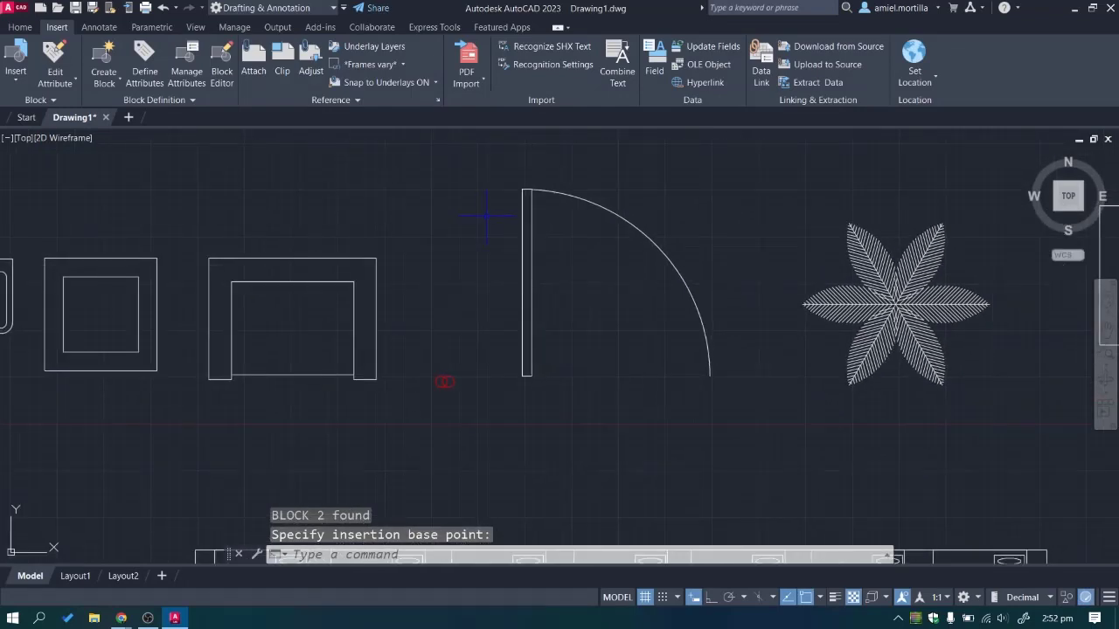
left_click(502, 165)
left_click(731, 416)
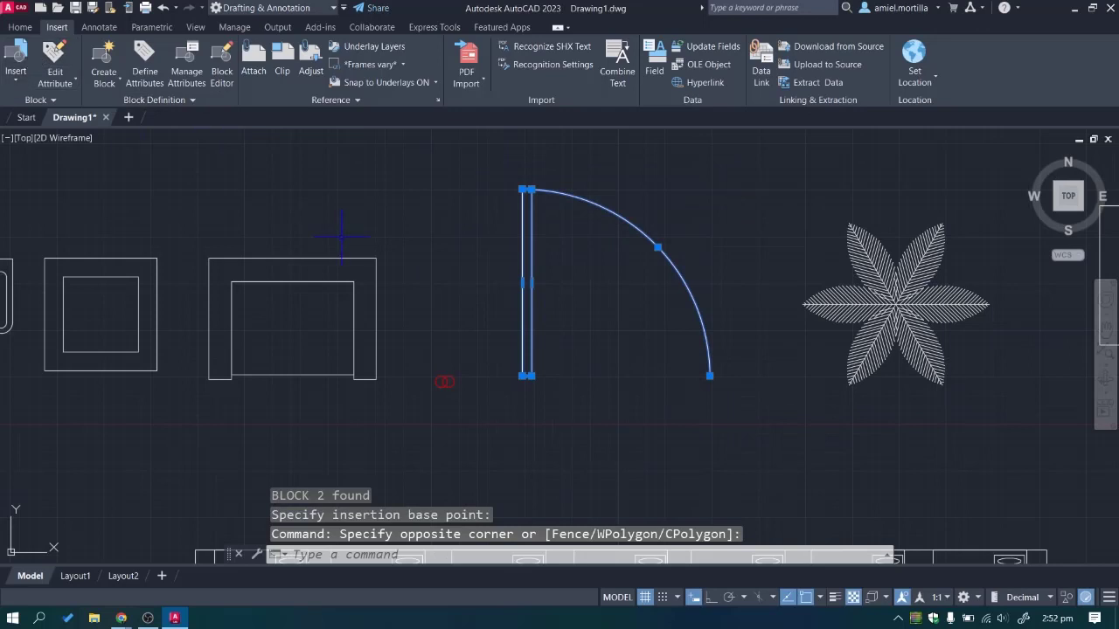
type("b")
key("Return")
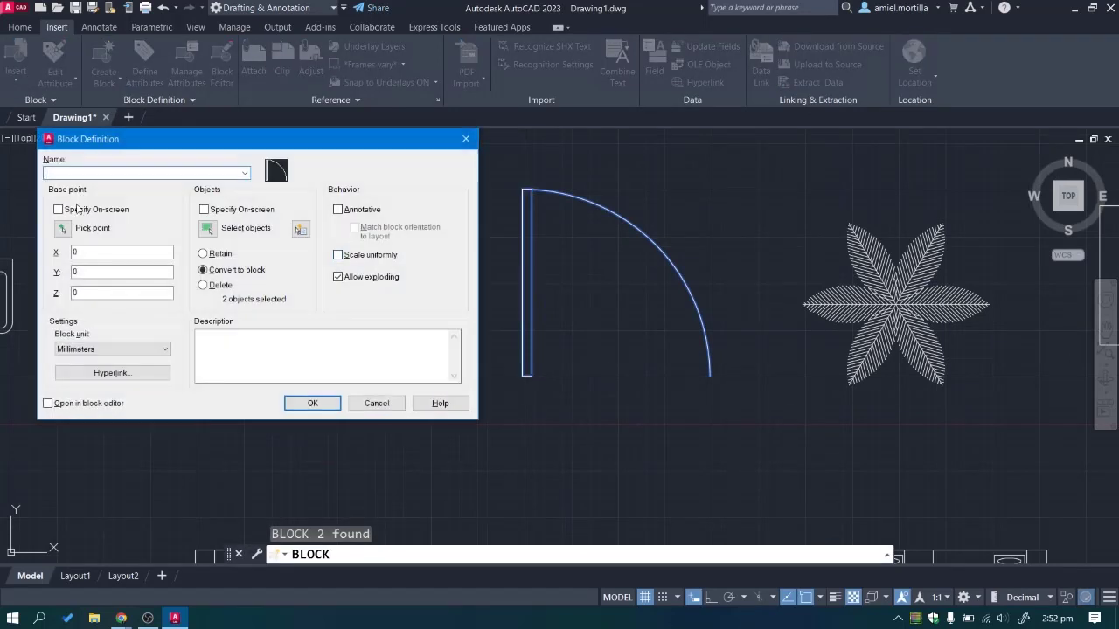
left_click(62, 228)
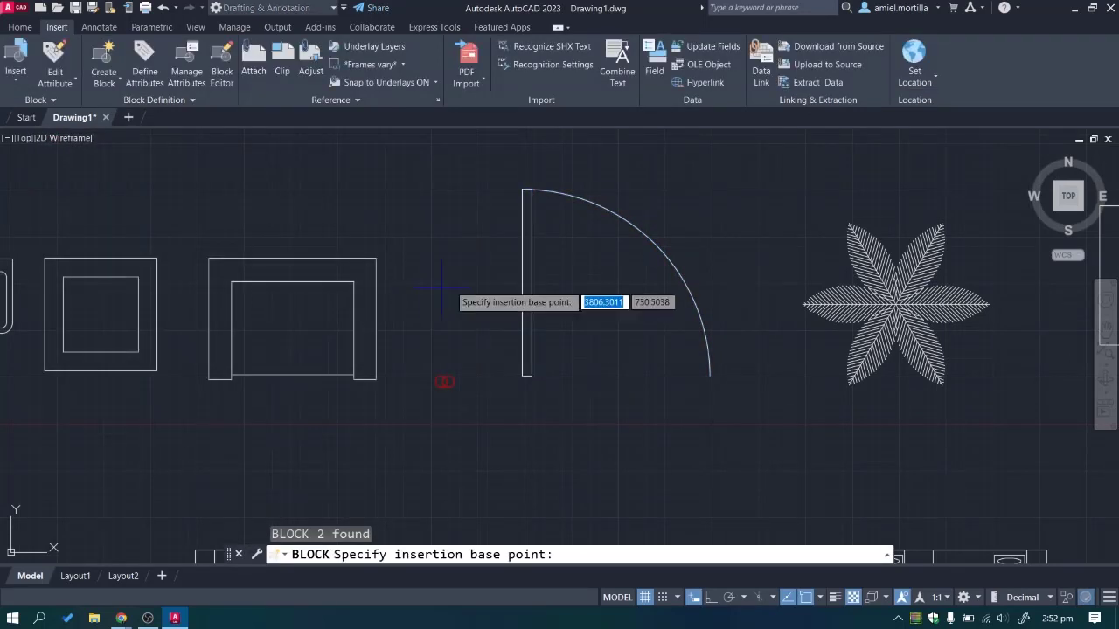
left_click(523, 376)
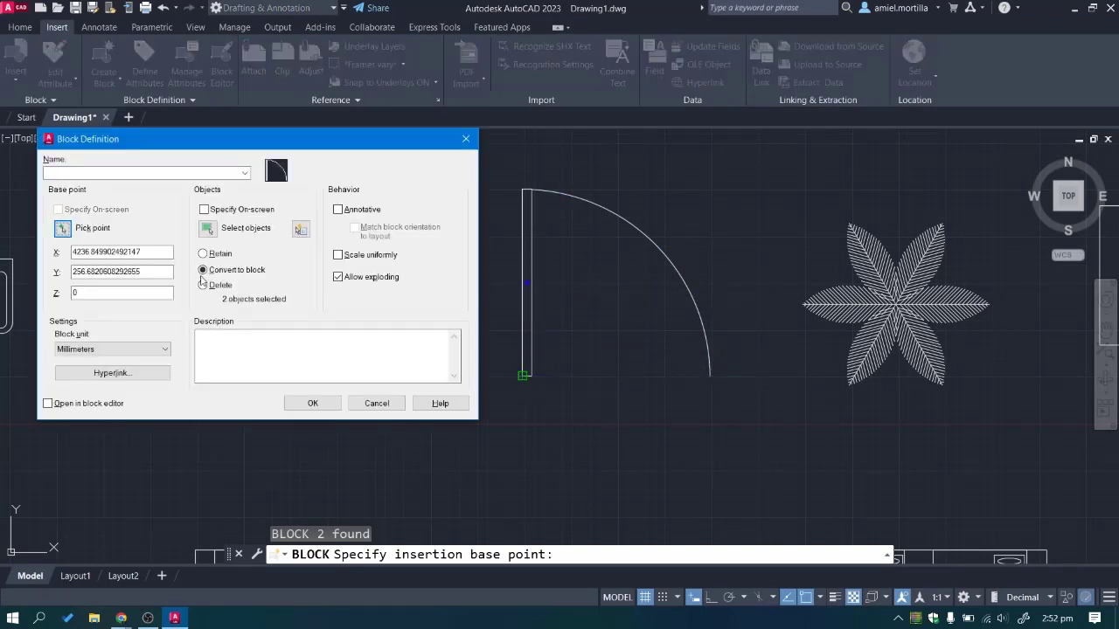
left_click(313, 404)
left_click(645, 312)
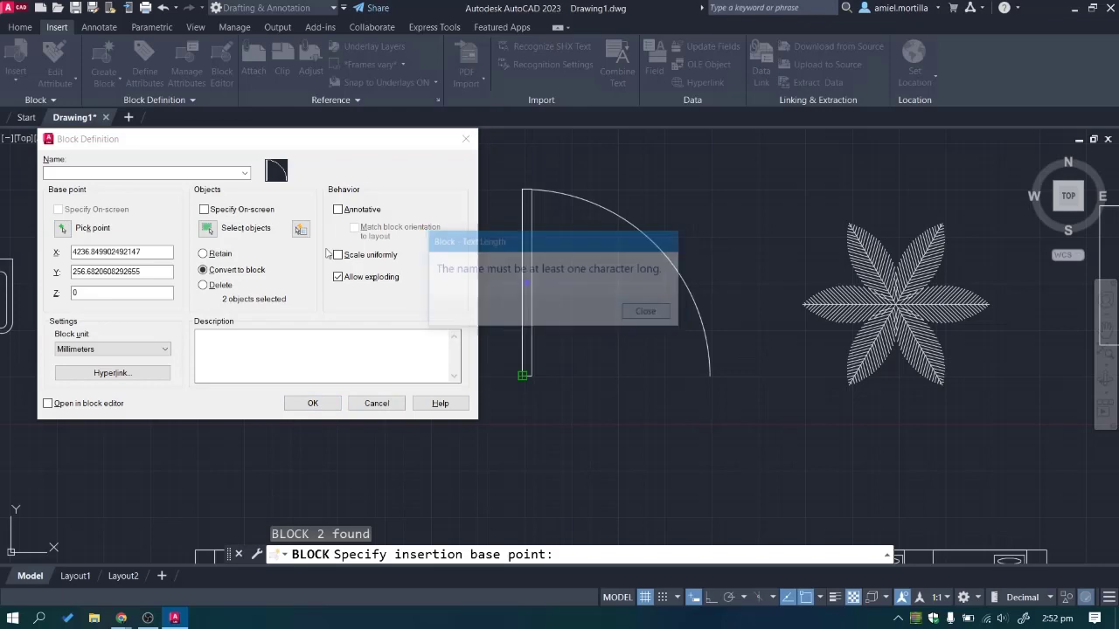
type("DR")
left_click(313, 403)
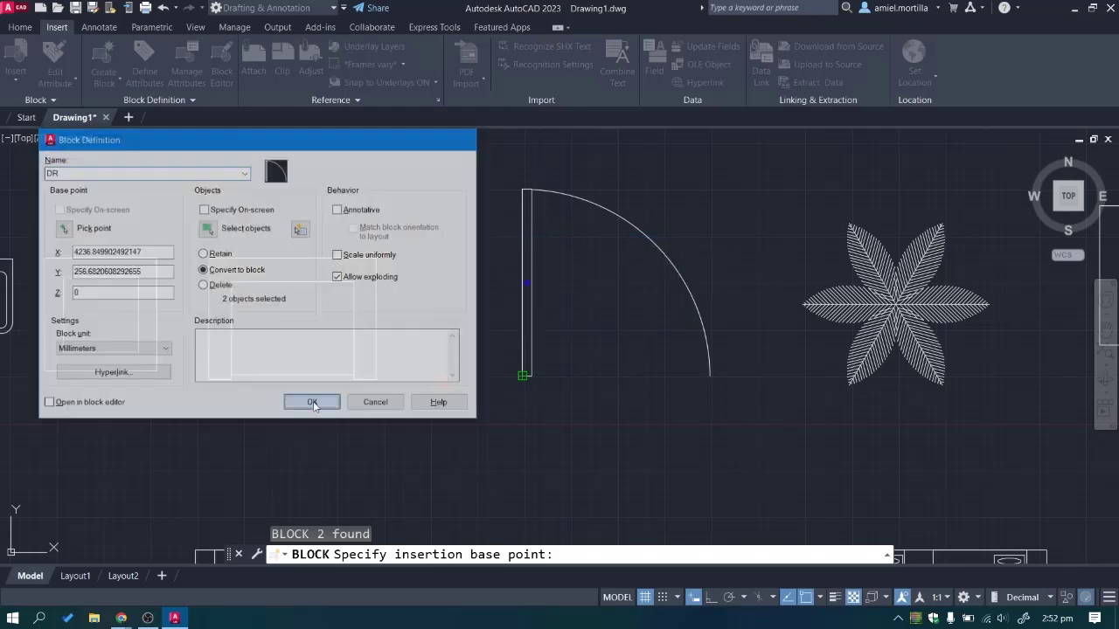
Convert the six-leaf plant array into a block named TR with its base point at the plant's centre.
scroll(445, 379, "down", 2)
middle_click_drag(760, 219, 549, 164)
left_click(549, 164)
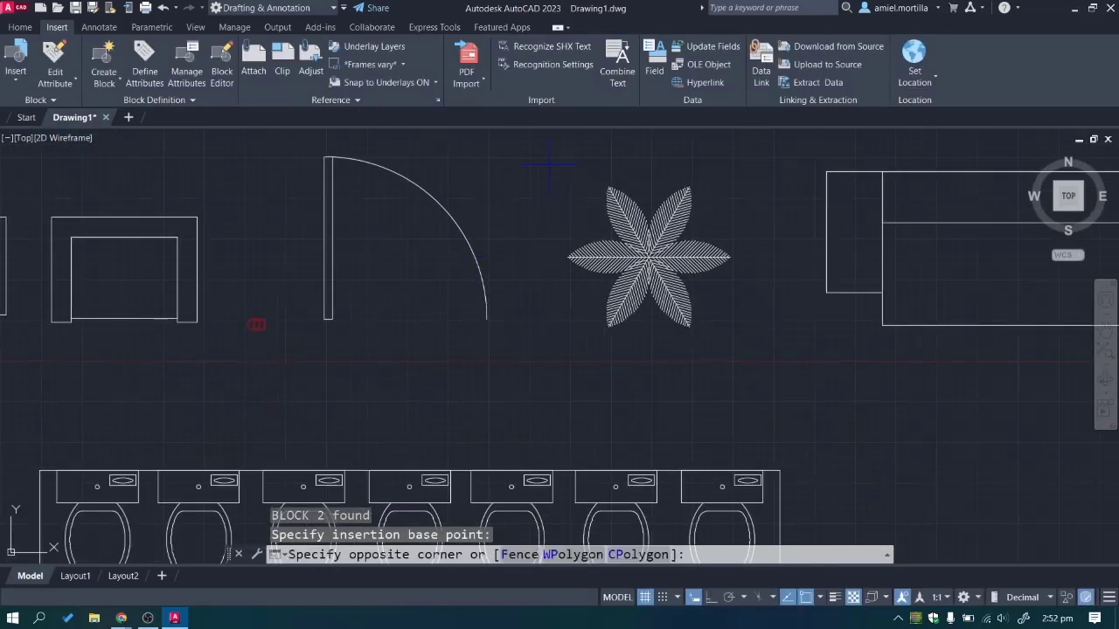
left_click(759, 370)
middle_click_drag(728, 354, 534, 367)
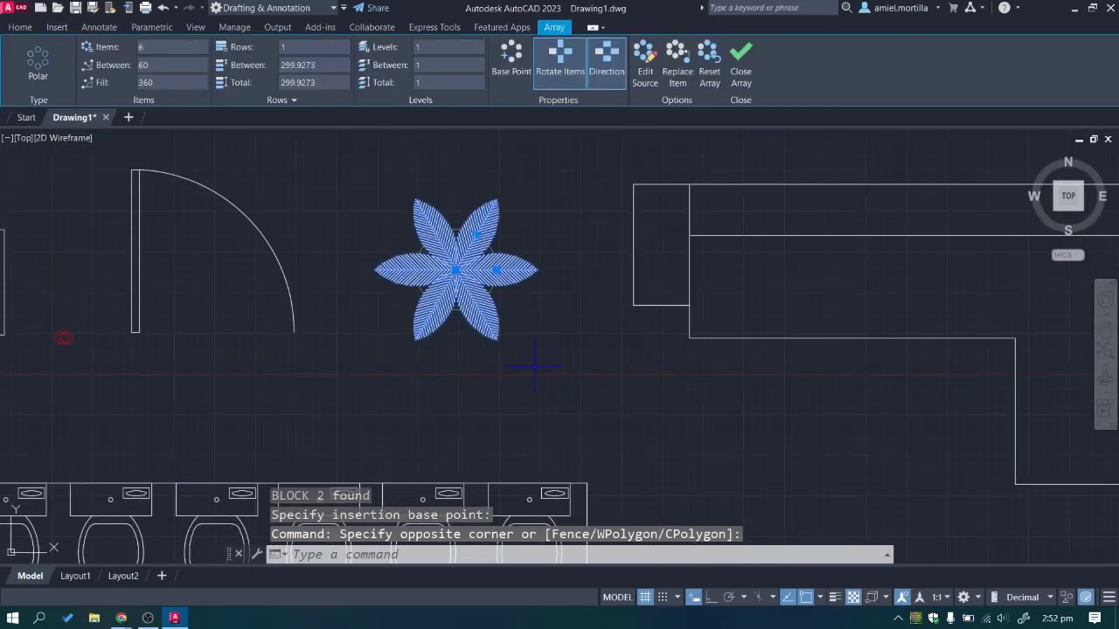
type("b")
key("Return")
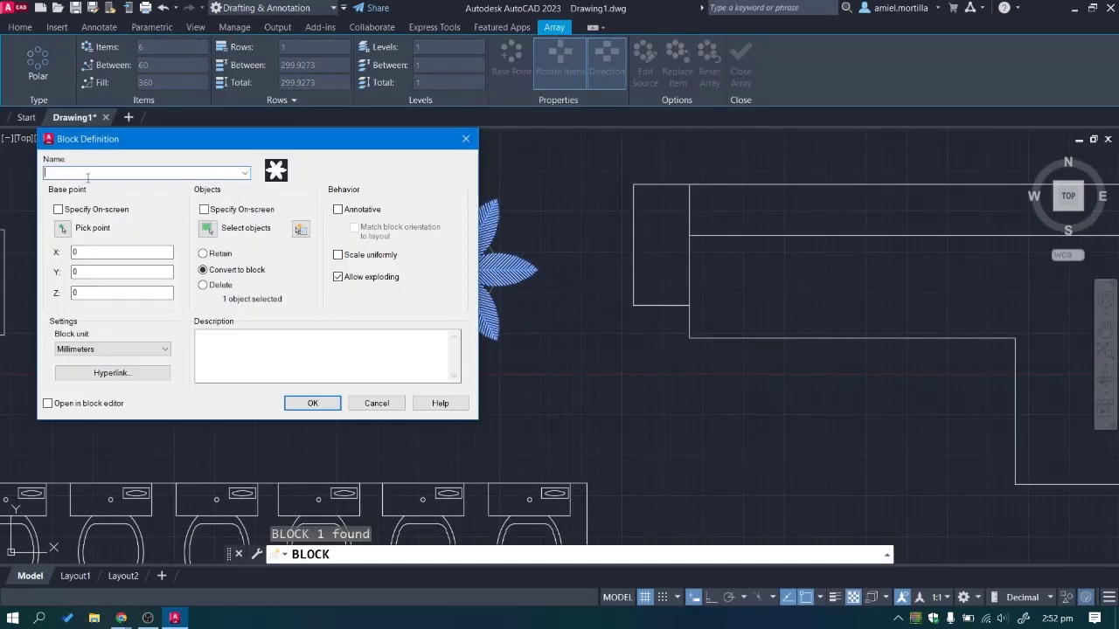
left_click(61, 227)
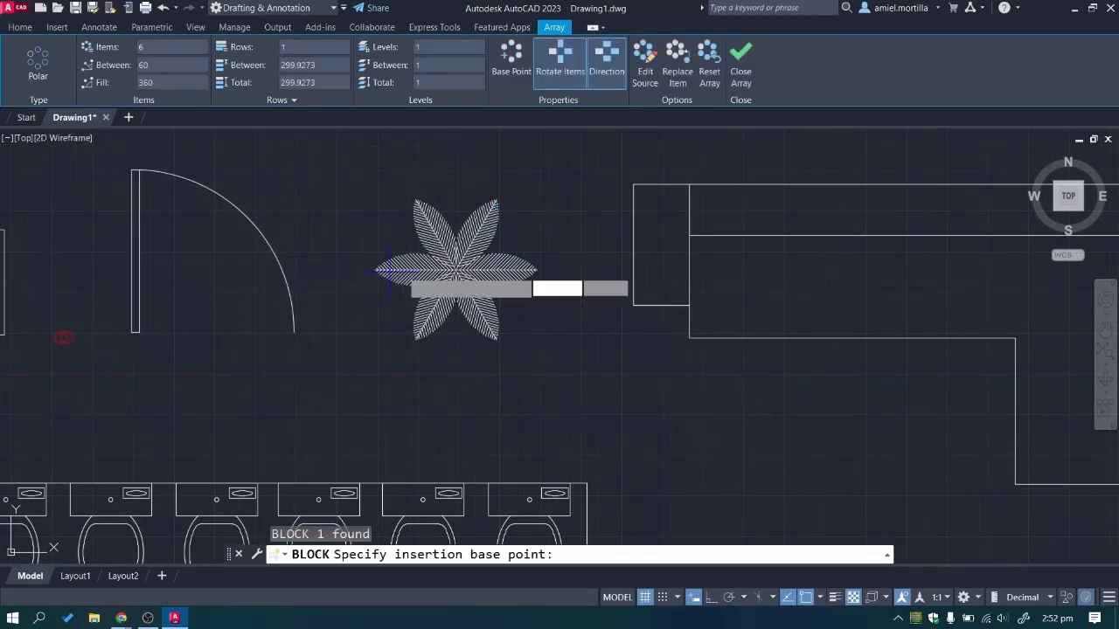
scroll(461, 269, "up", 5)
left_click(431, 286)
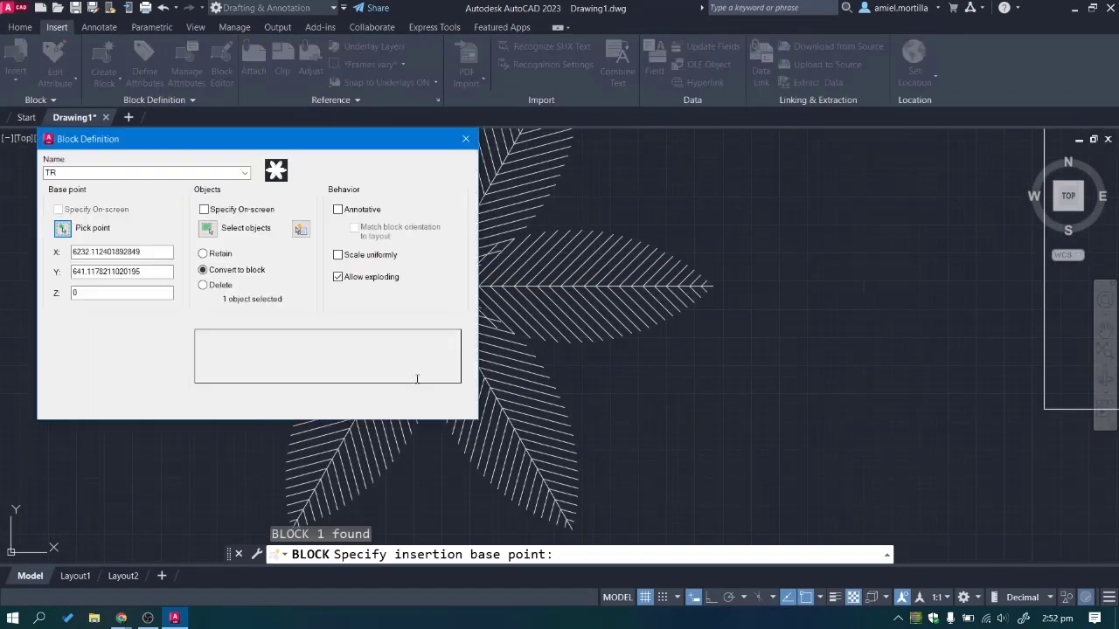
left_click(313, 402)
Convert the L-shaped sofa into a block named iSofa with its base point at the midpoint of its long back edge.
scroll(350, 332, "down", 3)
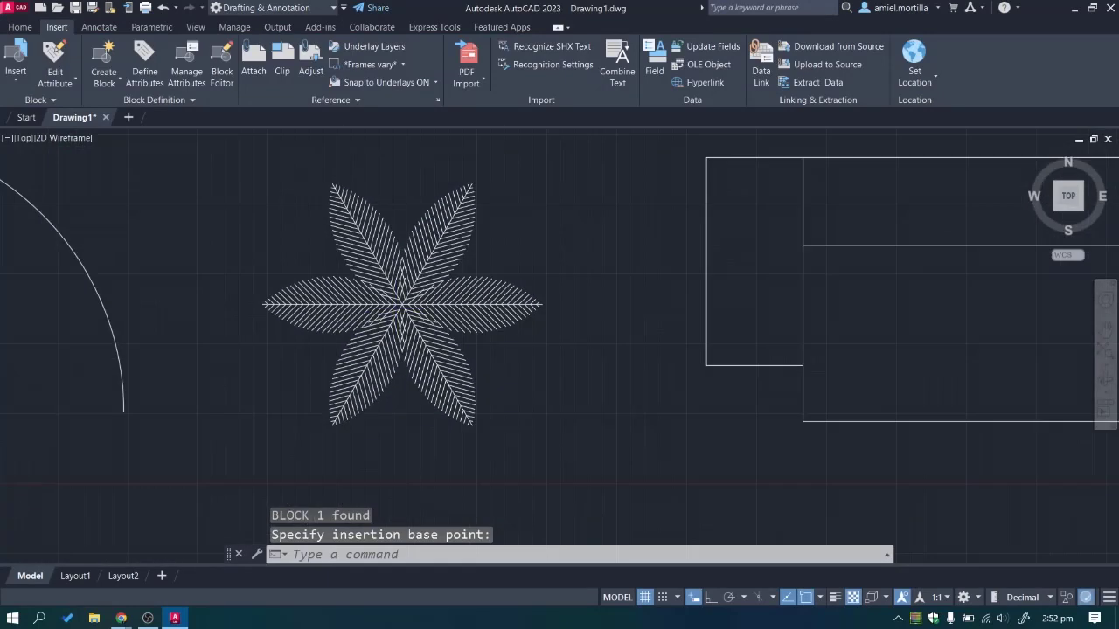
middle_click_drag(699, 332, 331, 213)
left_click(207, 173)
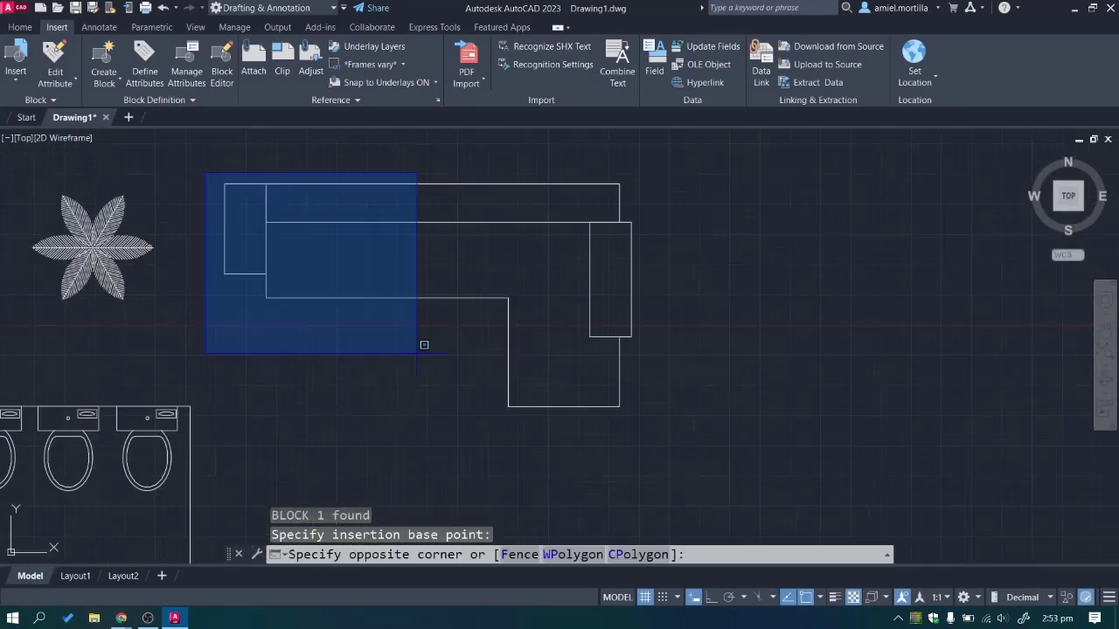
left_click(664, 429)
type("b")
key("Return")
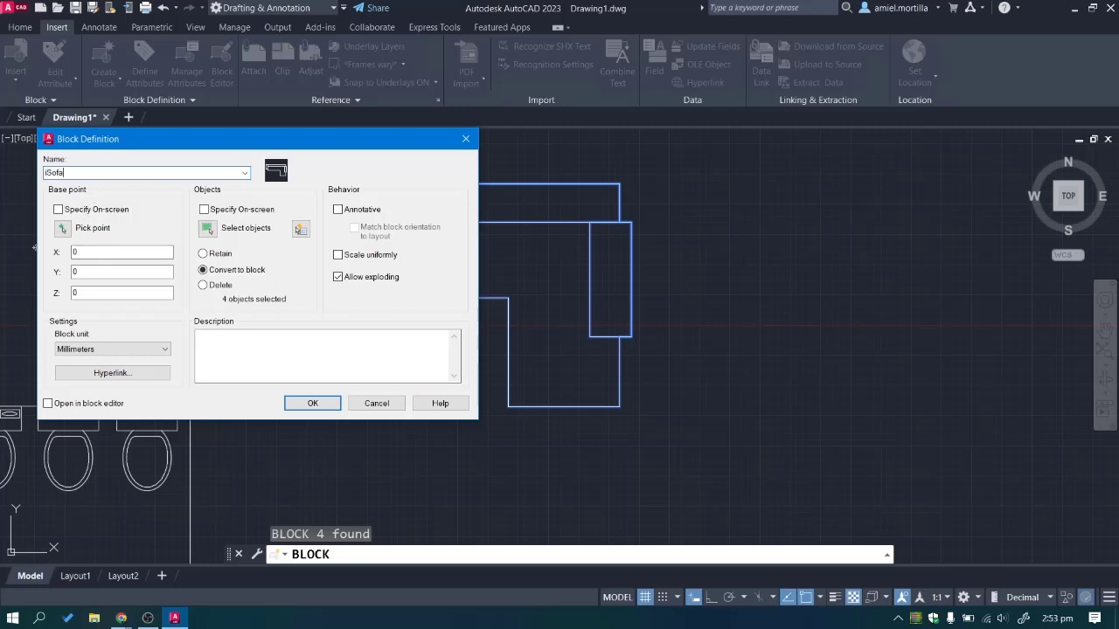
left_click(62, 227)
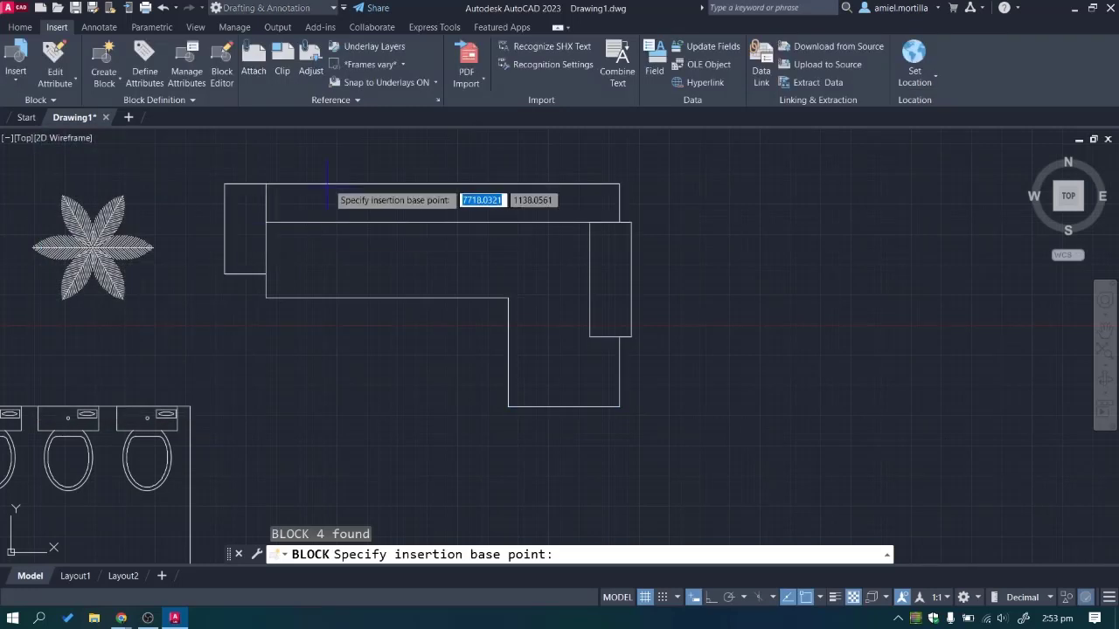
left_click(423, 185)
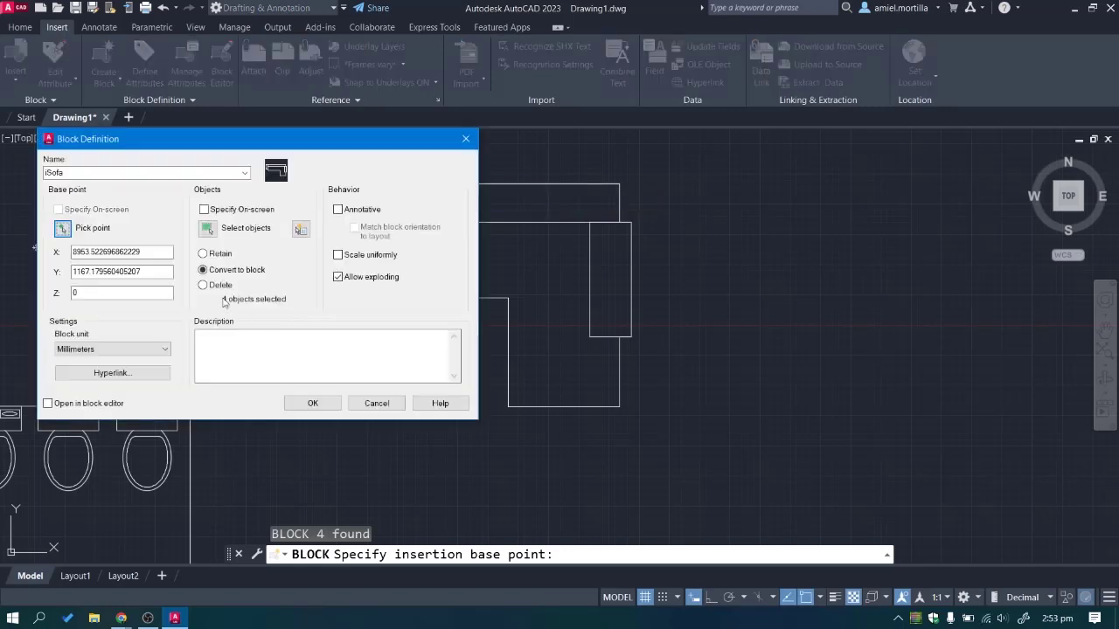
left_click(313, 403)
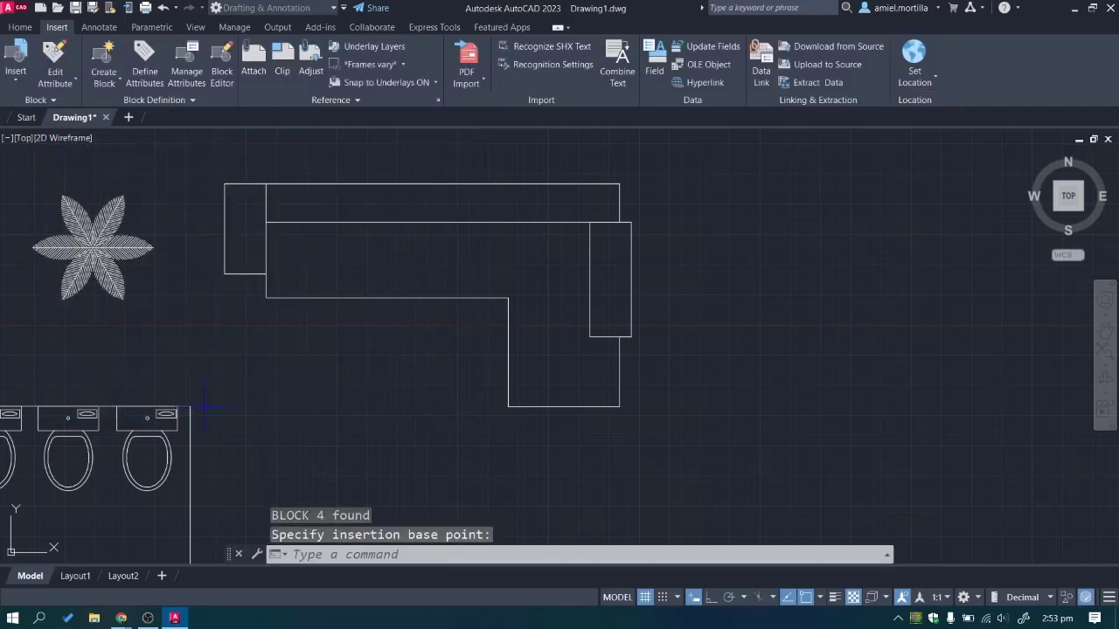
Erase all the furniture, toilet and door symbols from model space.
scroll(225, 342, "down", 2)
middle_click_drag(661, 293, 793, 285)
scroll(745, 285, "down", 3)
left_click(303, 219)
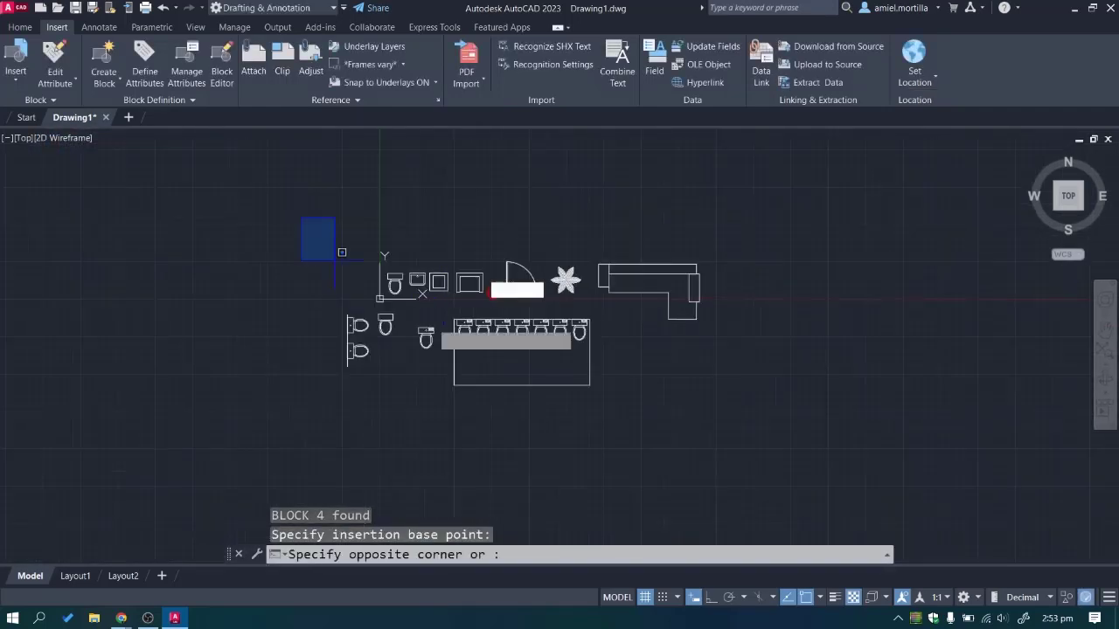
left_click(845, 422)
key("Delete")
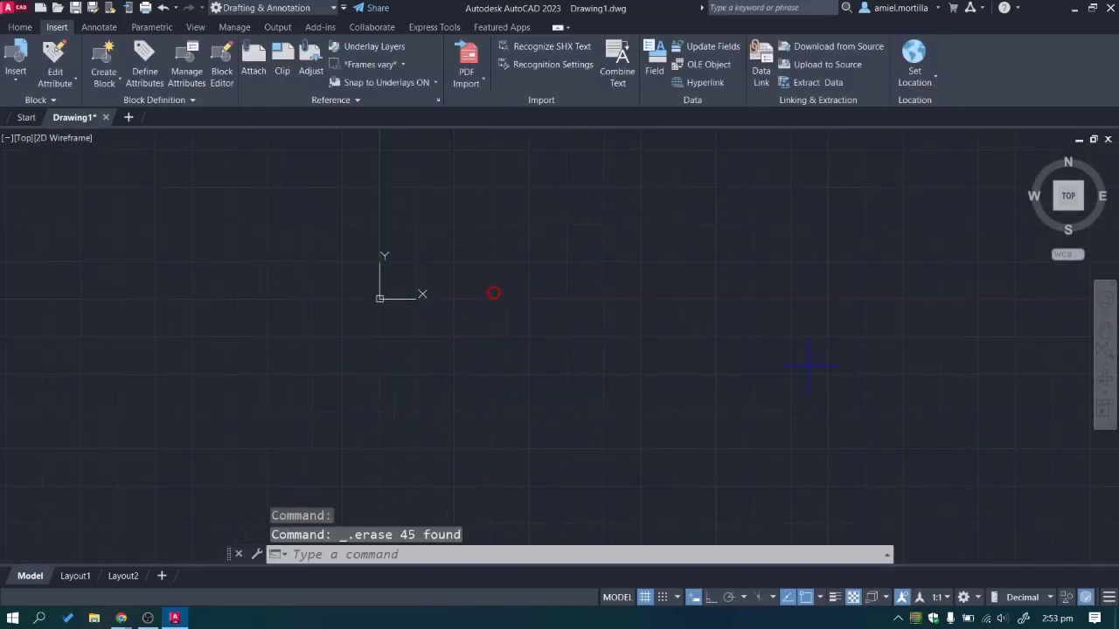
Try to select the leftover red circle near the origin with selection windows.
middle_click_drag(809, 365, 754, 369)
left_click(467, 270)
left_click(534, 328)
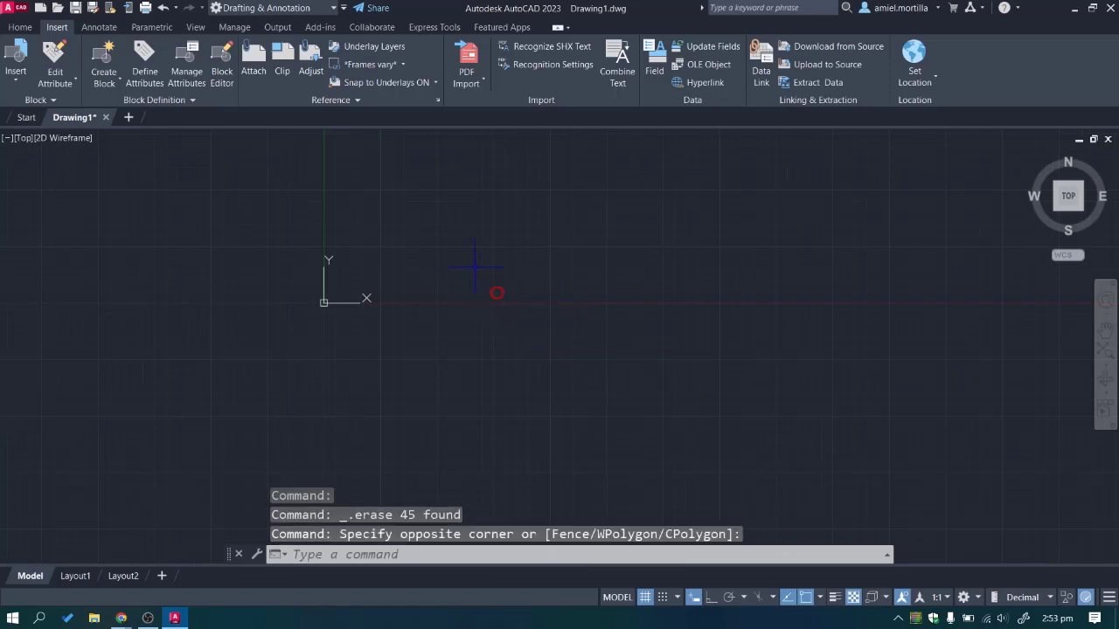
left_click(475, 268)
left_click(553, 334)
left_click(472, 275)
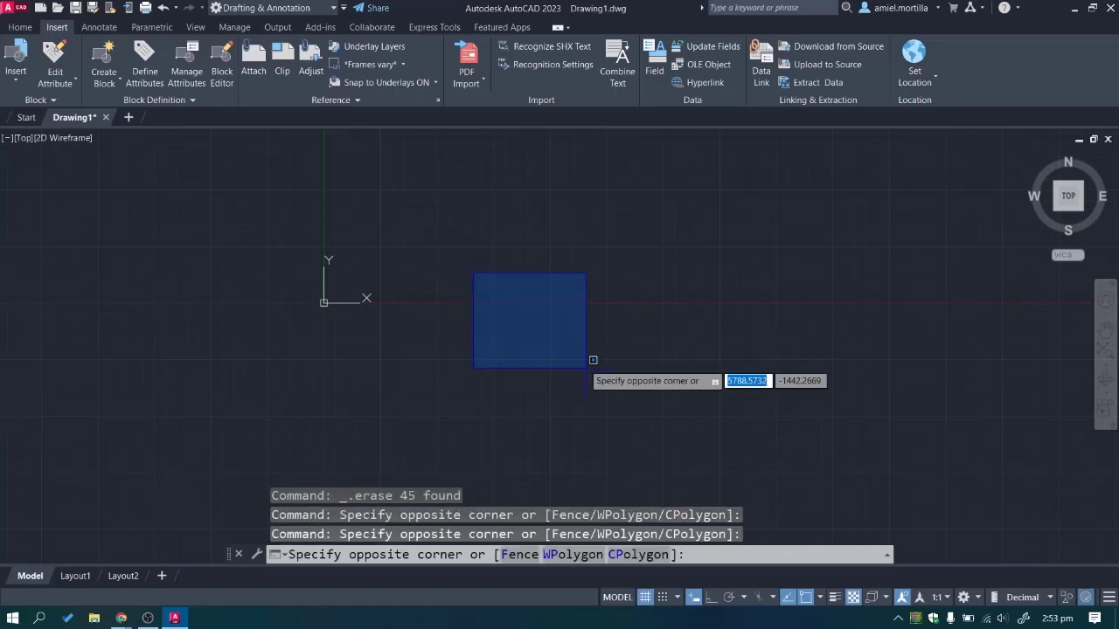
left_click(455, 247)
scroll(694, 277, "up", 5)
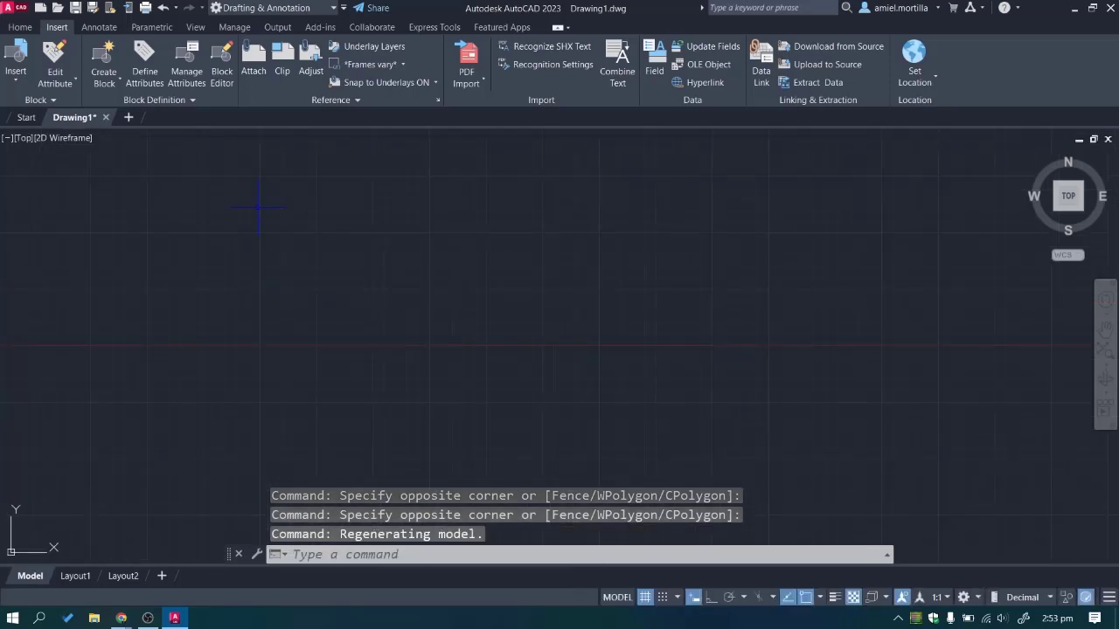
Insert the DR door block into the empty model space and check that it selects as one object.
left_click(15, 66)
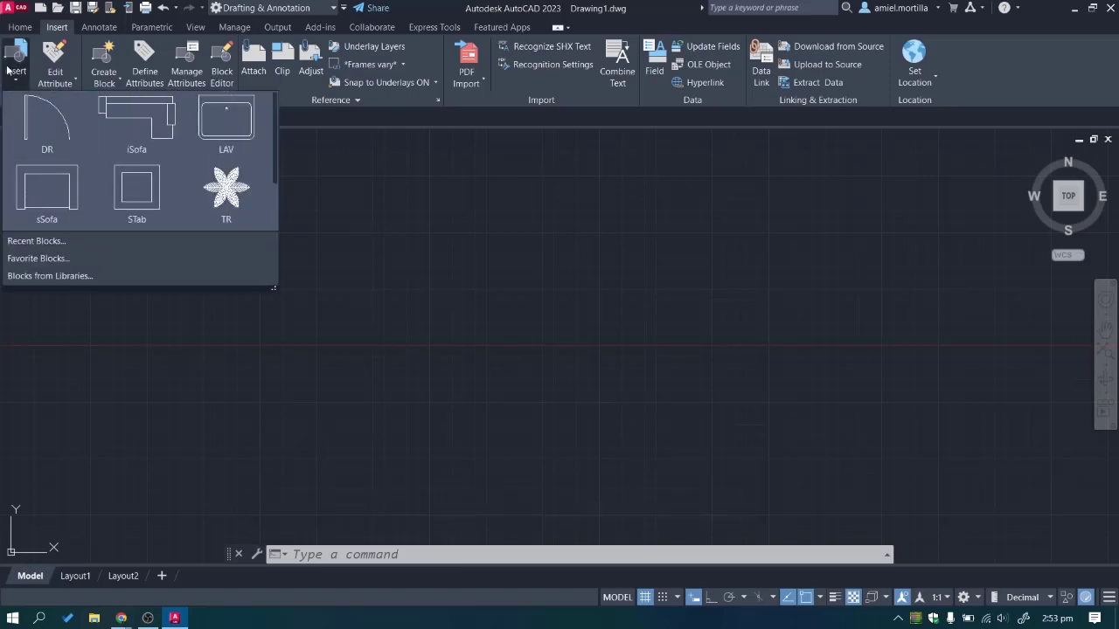
scroll(271, 170, "down", 1)
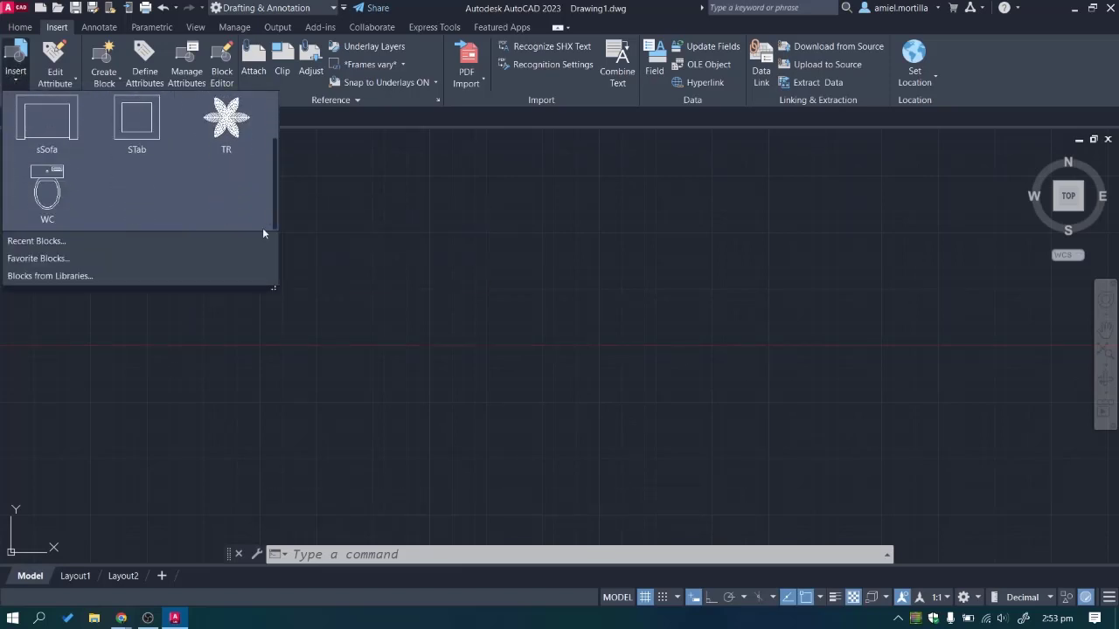
scroll(262, 209, "up", 1)
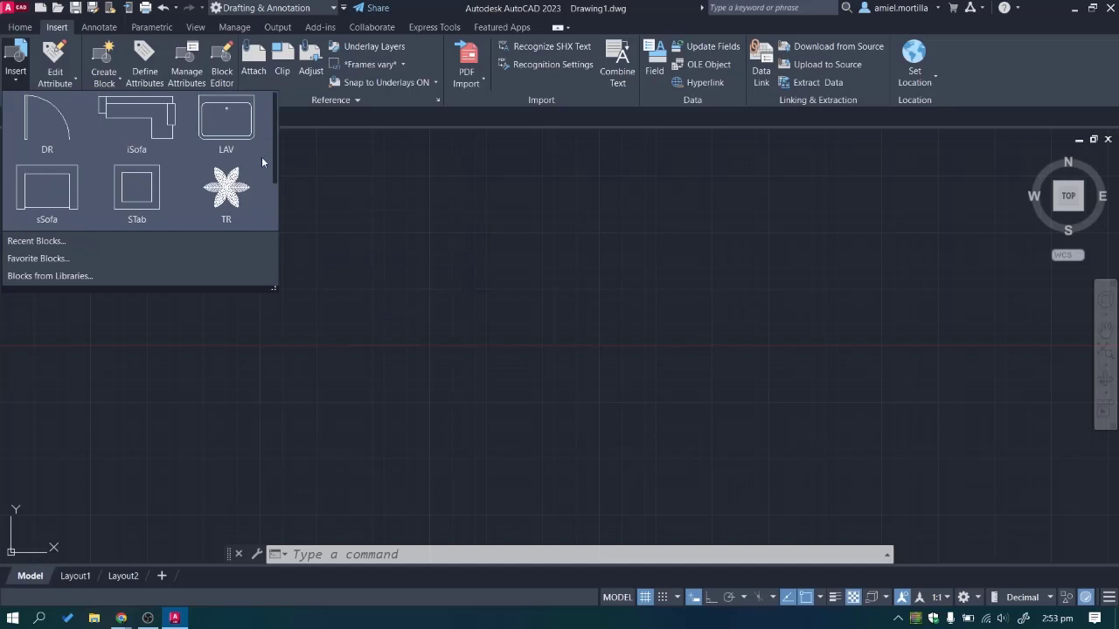
scroll(270, 197, "down", 1)
scroll(271, 154, "up", 1)
left_click(41, 131)
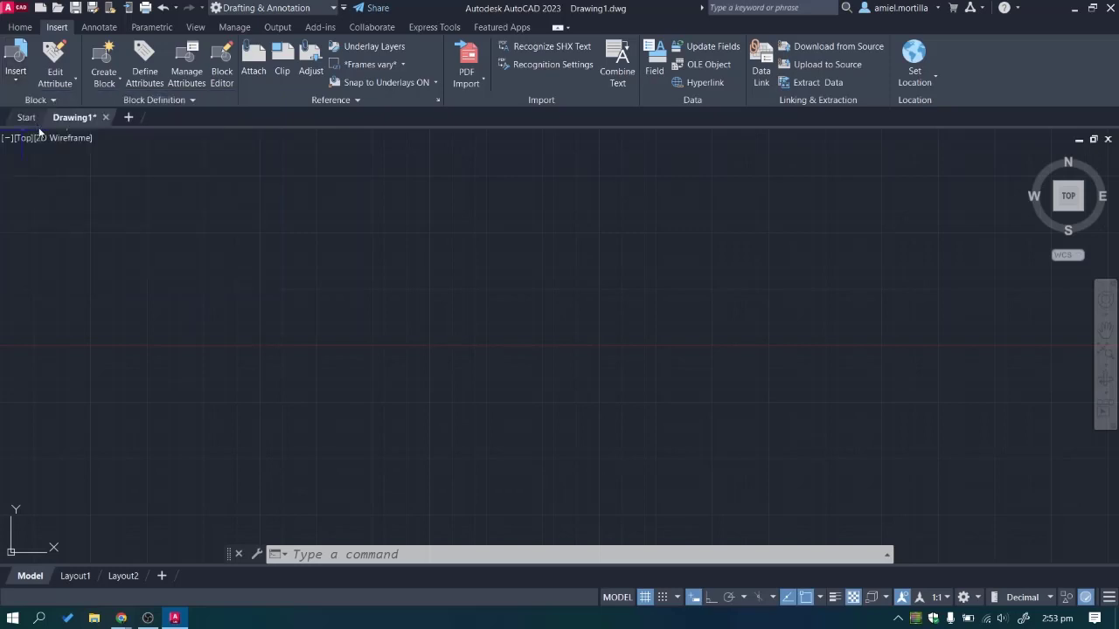
left_click(297, 335)
scroll(312, 325, "up", 3)
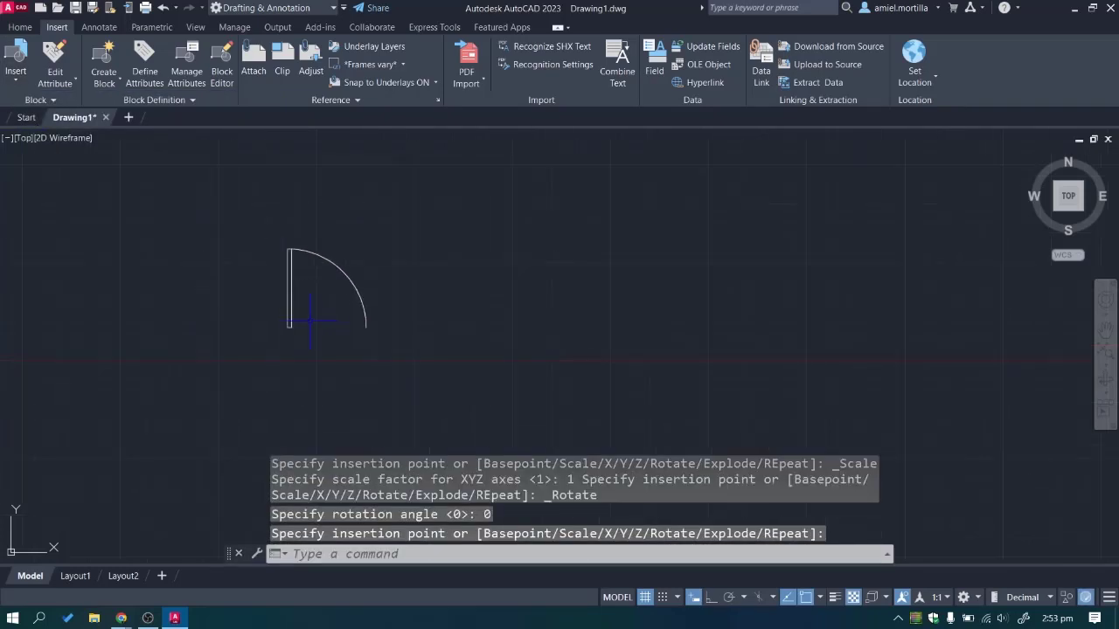
left_click(221, 257)
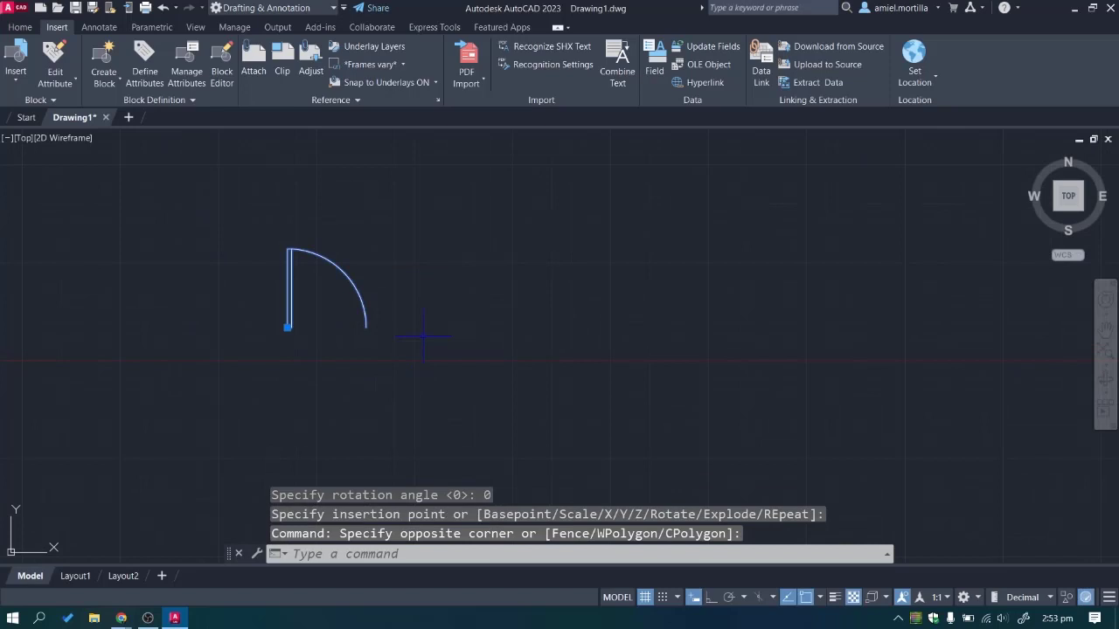
key("Escape")
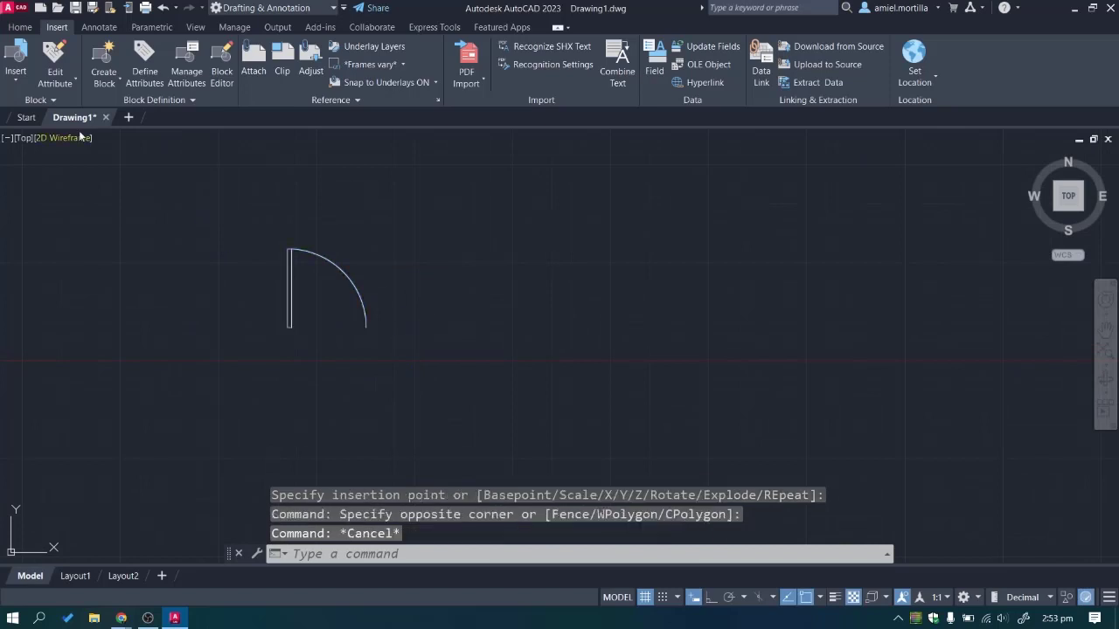
left_click(16, 73)
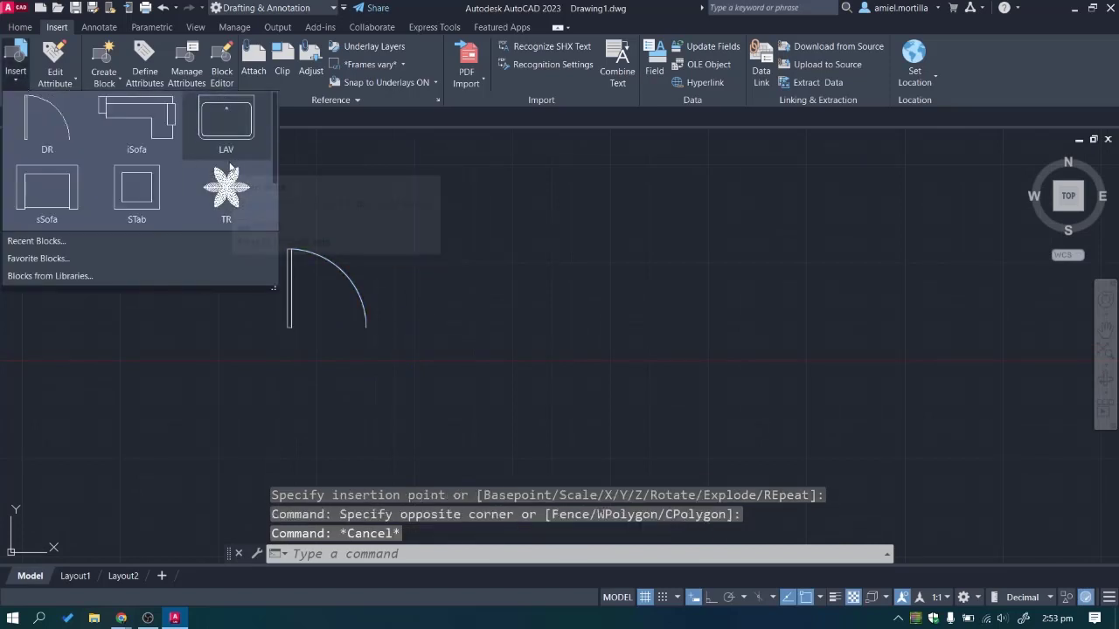
scroll(171, 205, "down", 1)
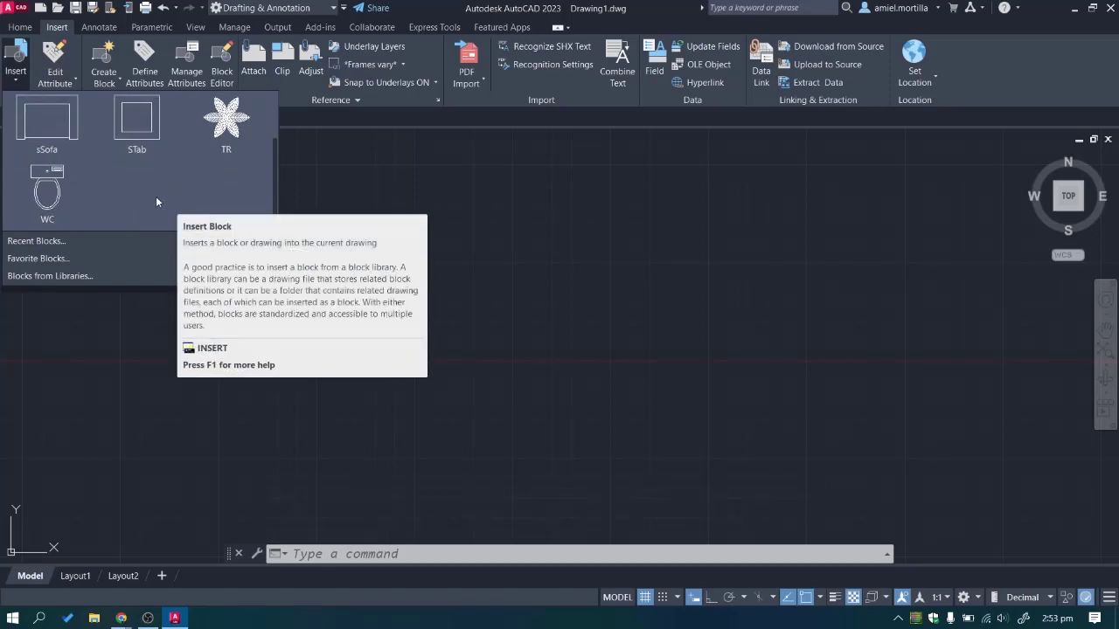
scroll(145, 194, "up", 1)
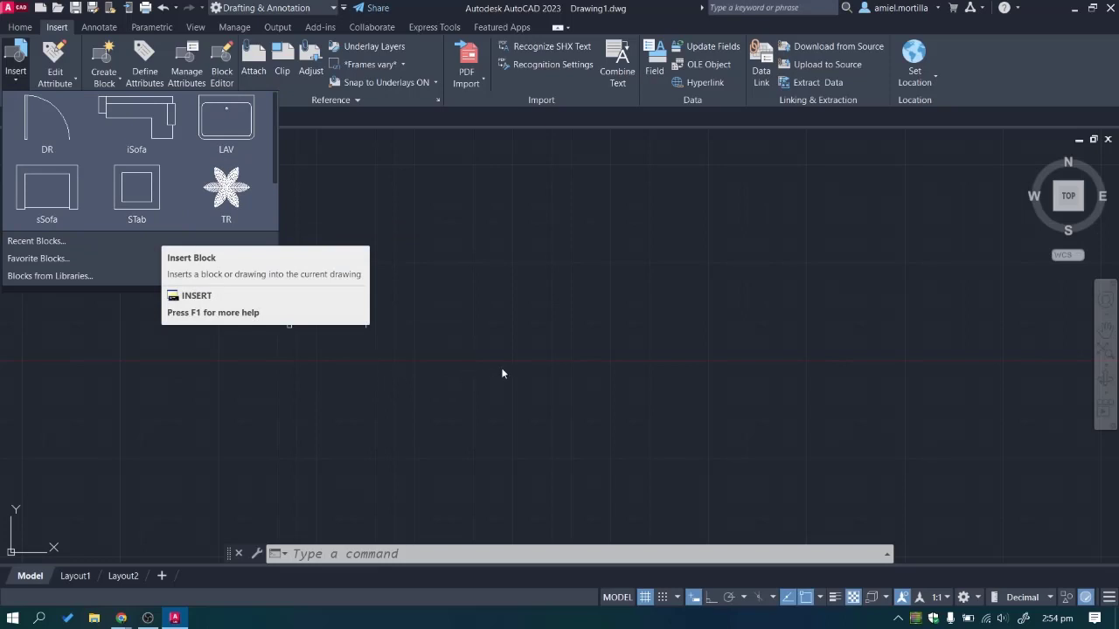
scroll(93, 183, "down", 1)
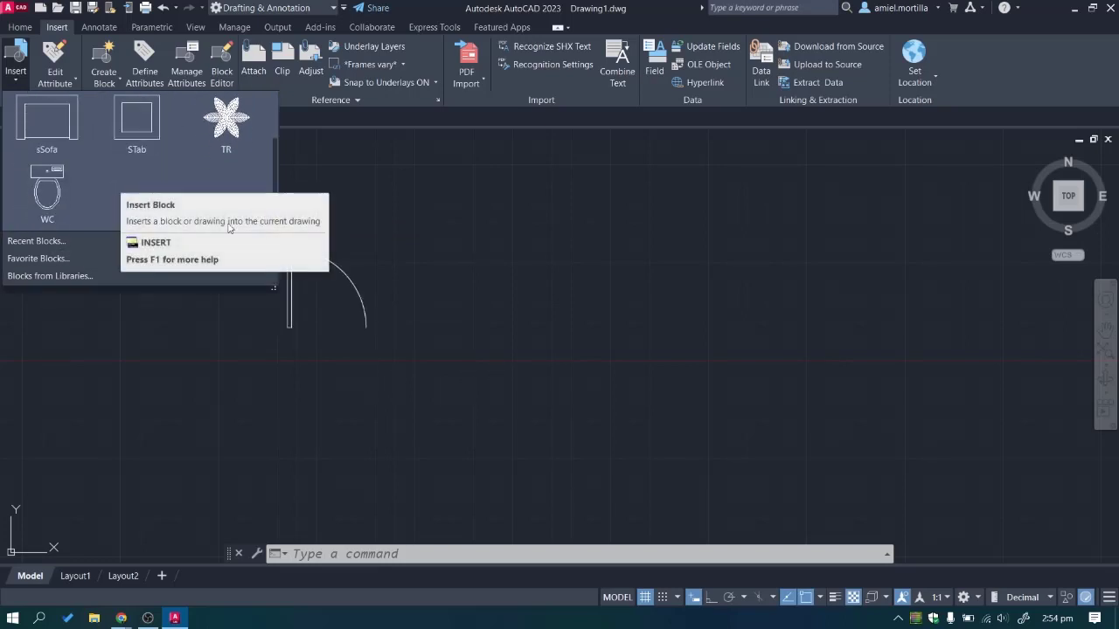
key("Escape")
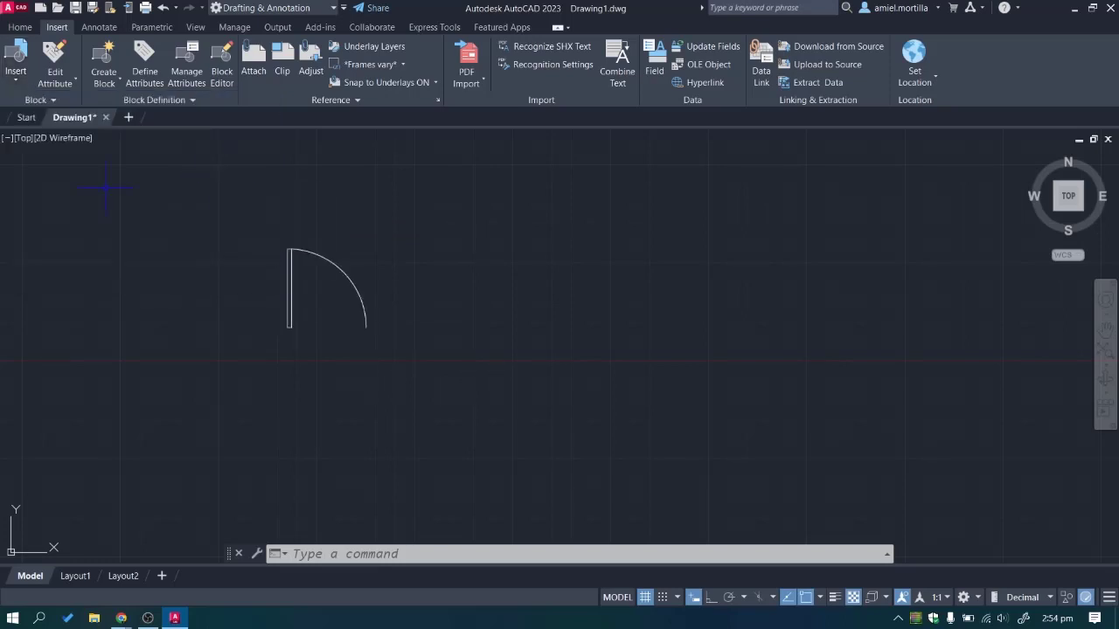
Create a new blank drawing and check which blocks are available to insert in it.
left_click(128, 118)
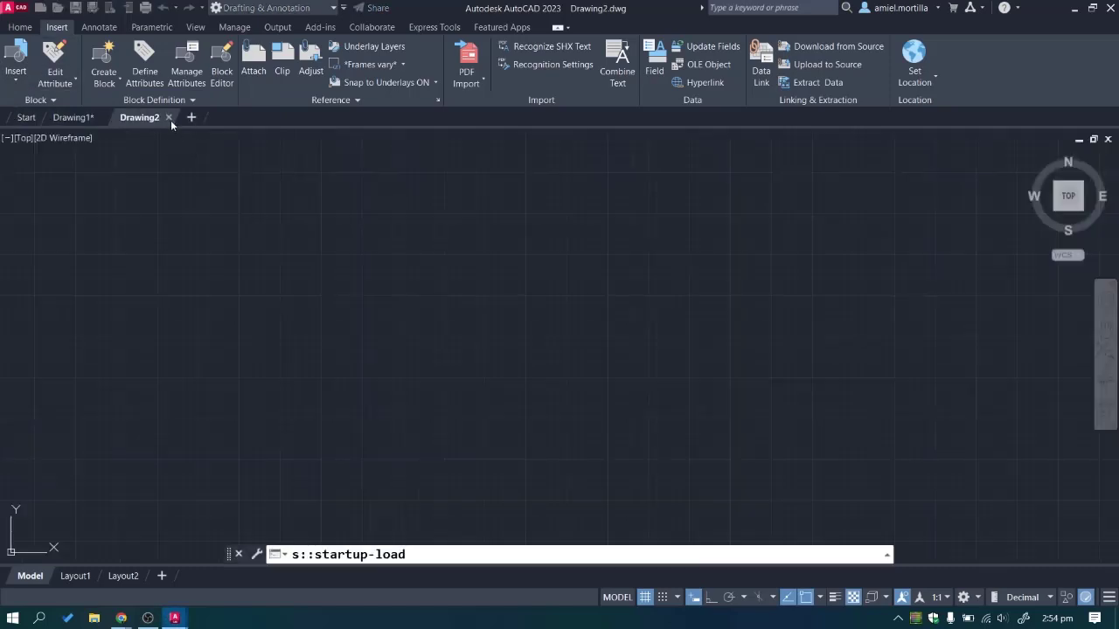
left_click(14, 79)
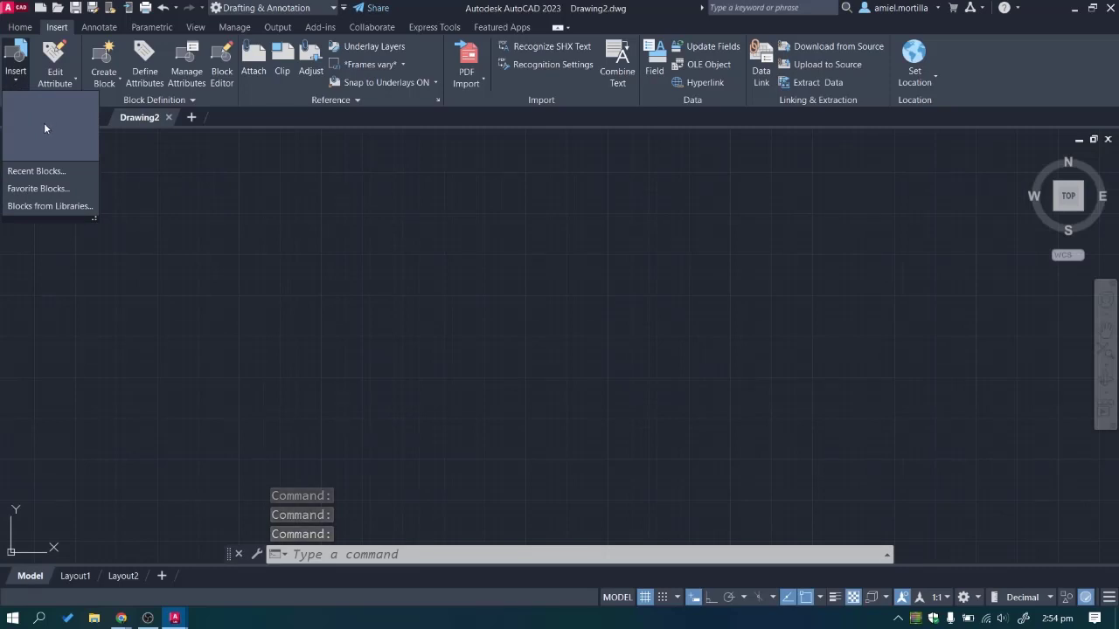
key("Escape")
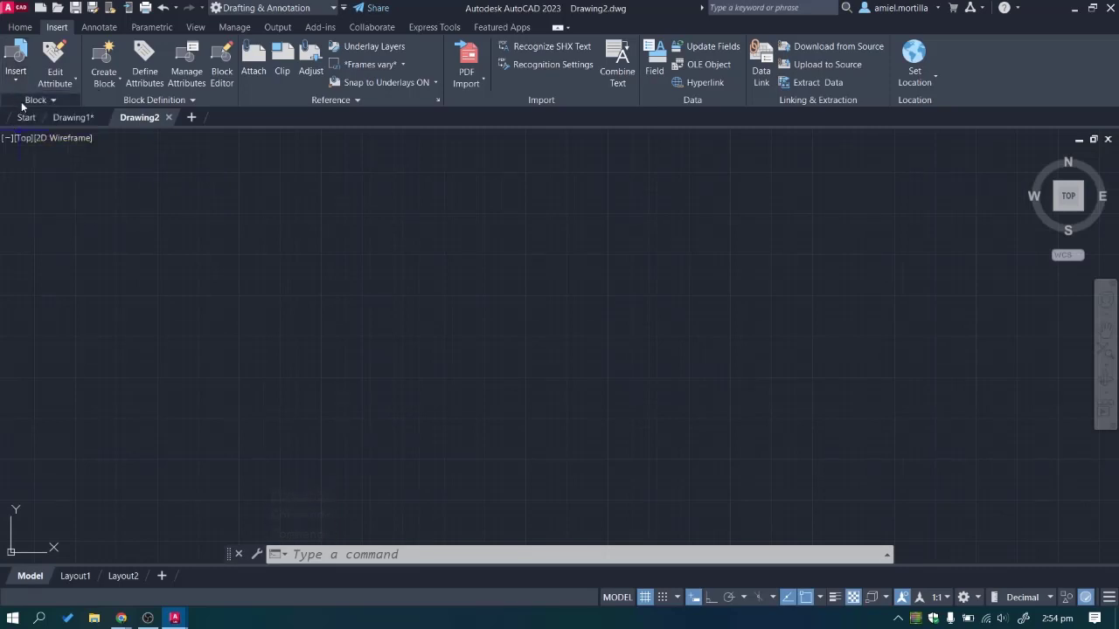
left_click(40, 99)
left_click(246, 243)
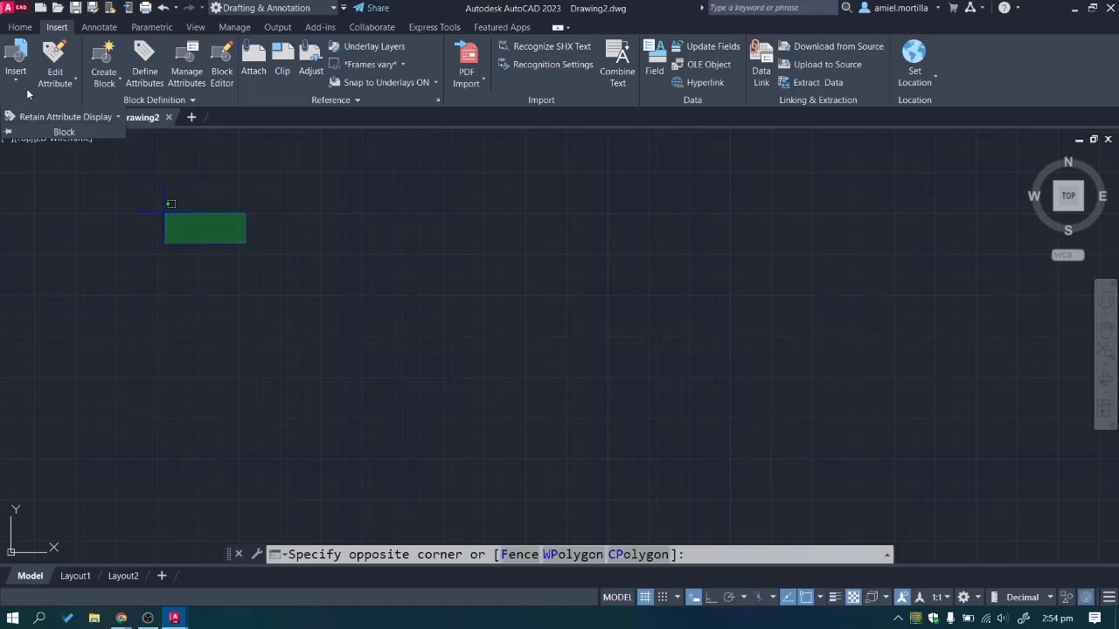
key("Escape")
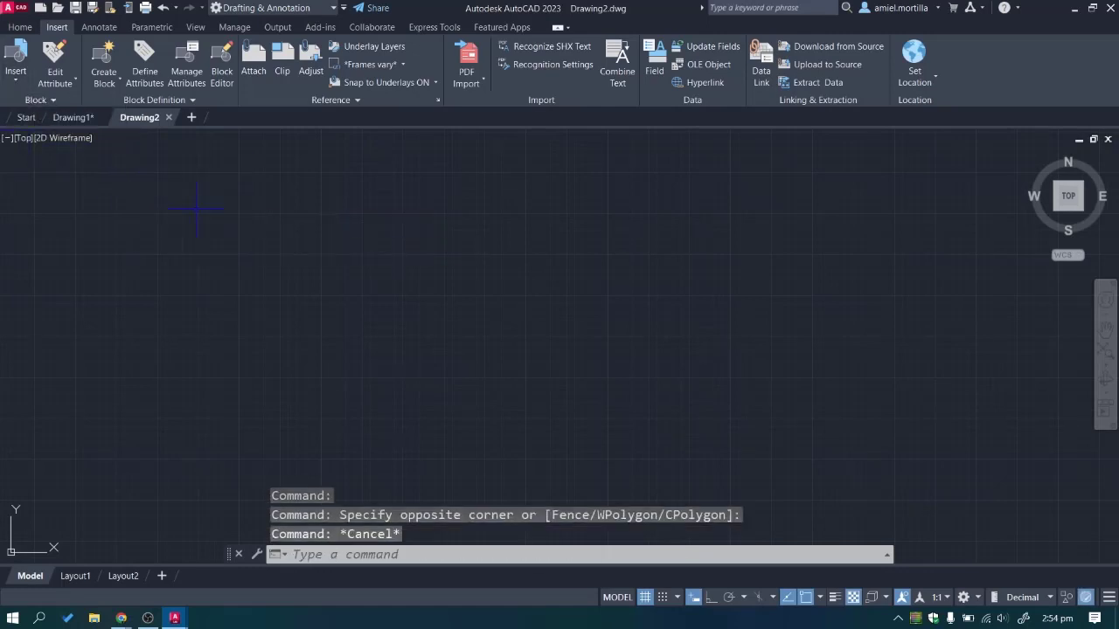
type("B")
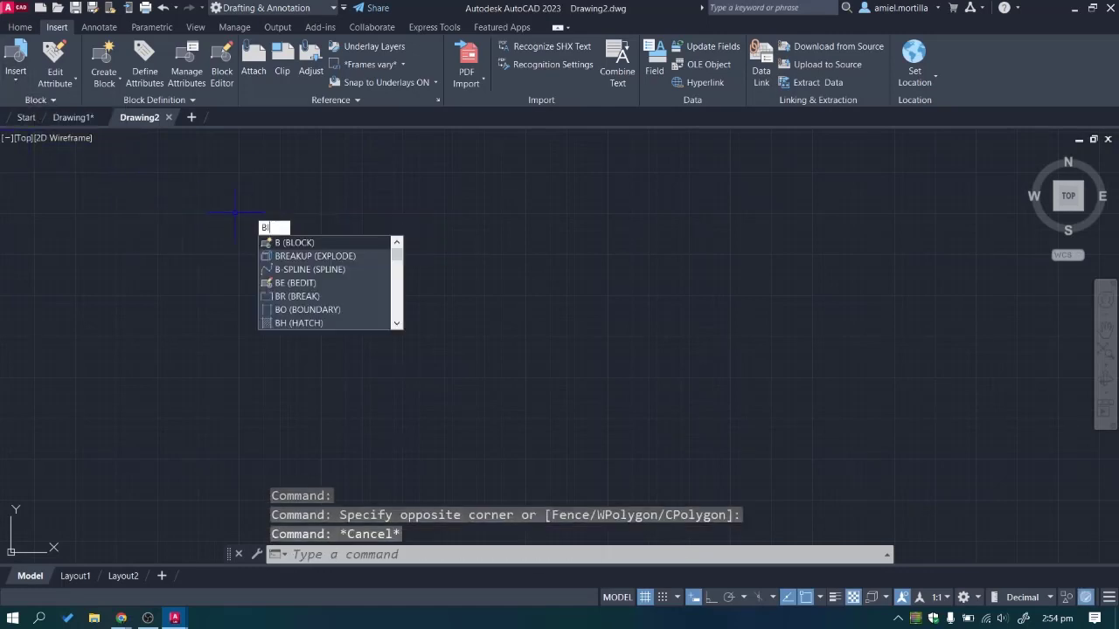
type("lo")
key("Return")
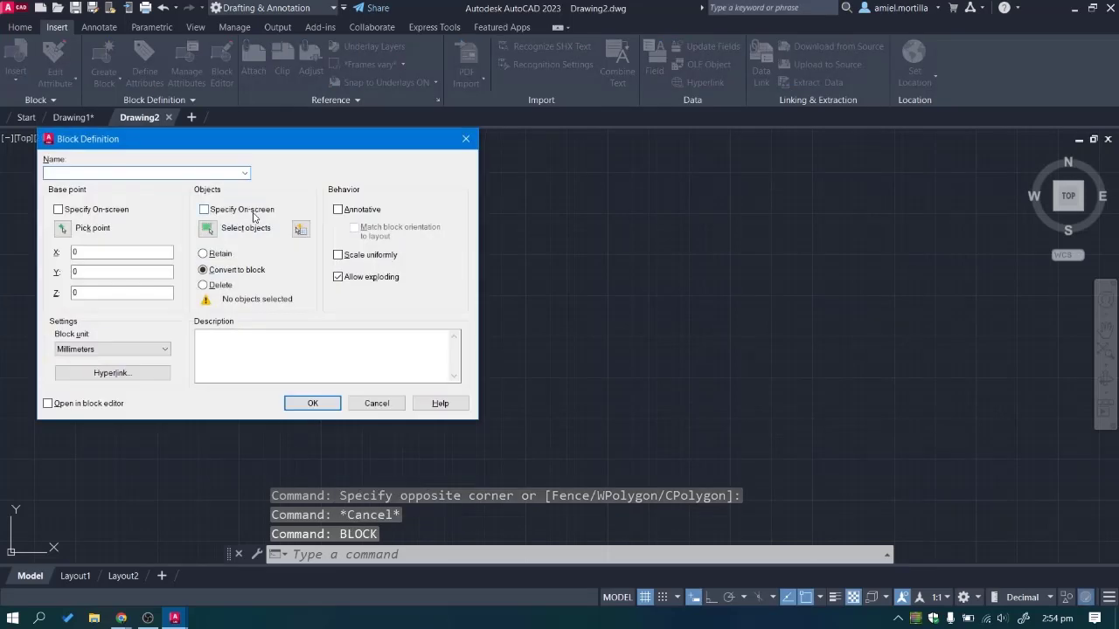
left_click_drag(204, 138, 562, 185)
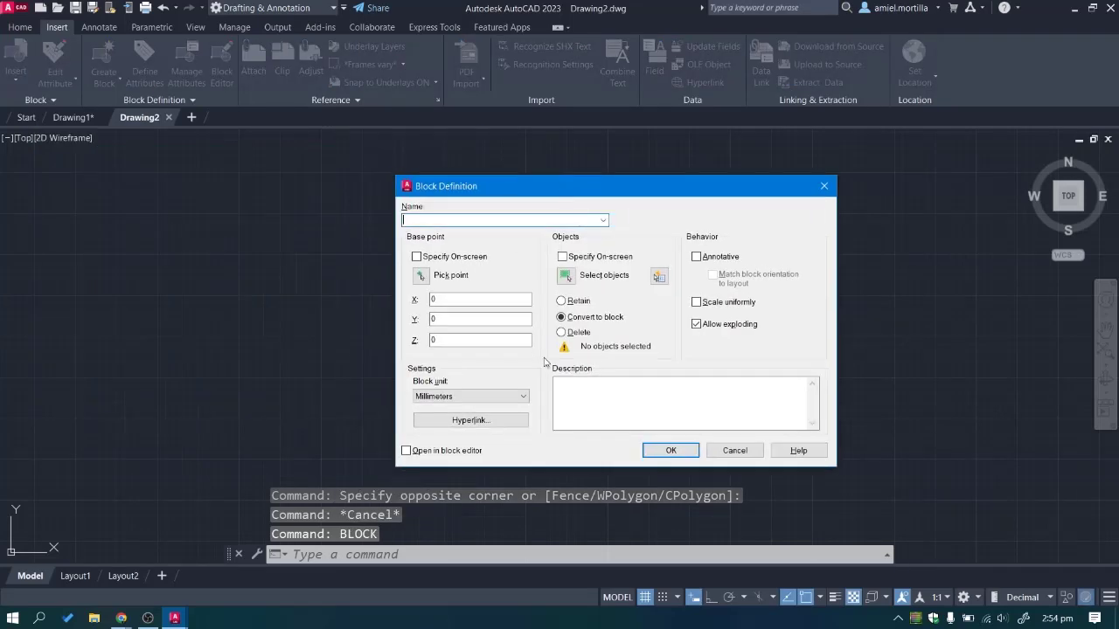
left_click(470, 420)
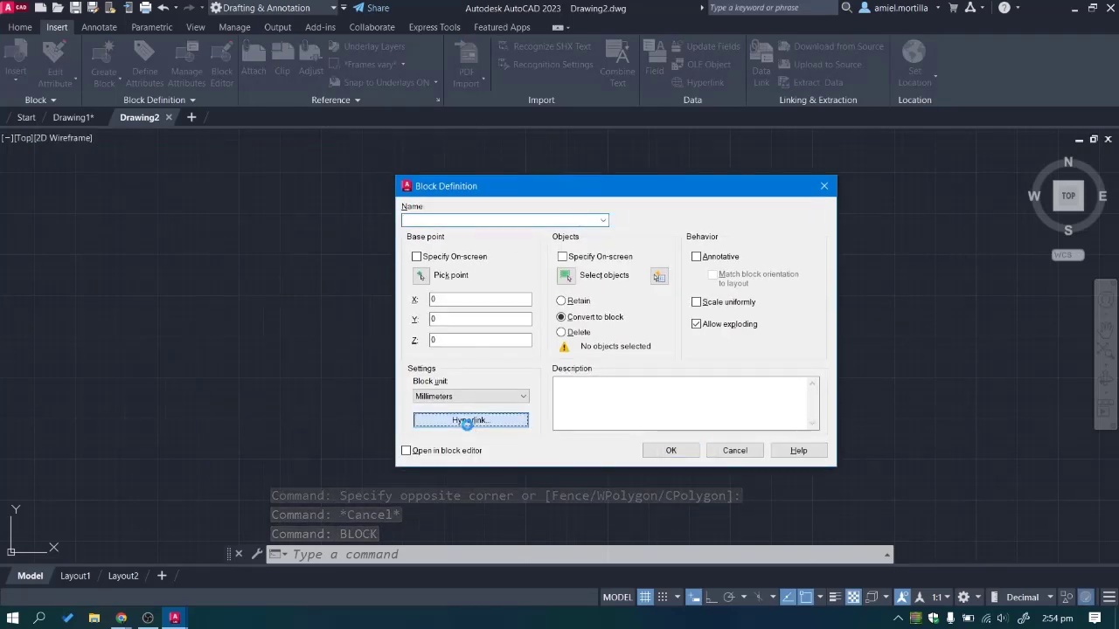
left_click(701, 451)
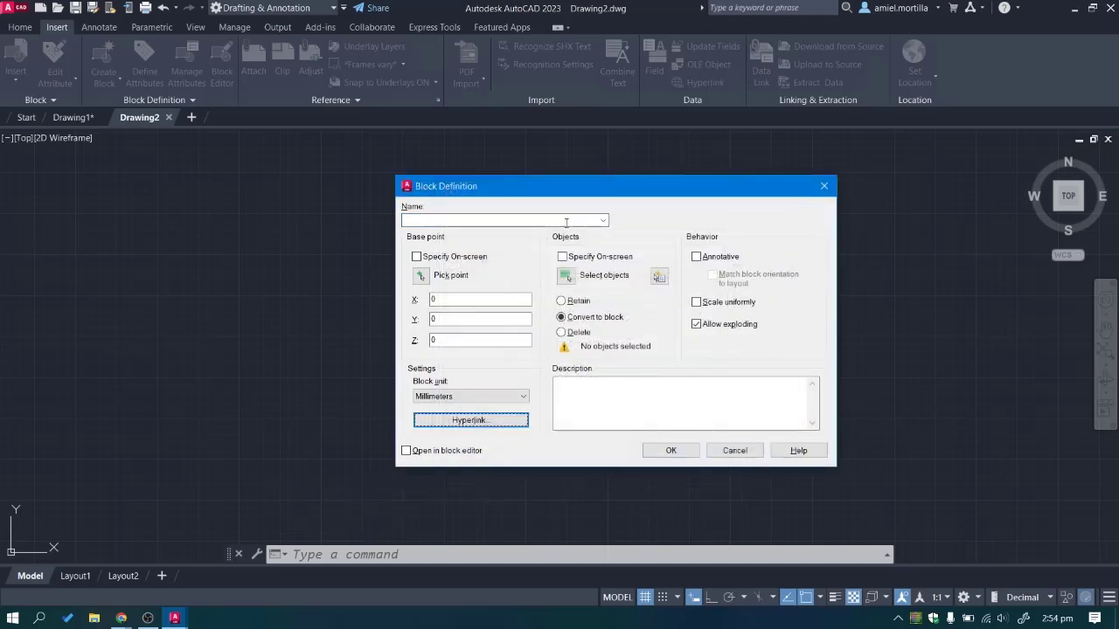
left_click(603, 220)
left_click(603, 221)
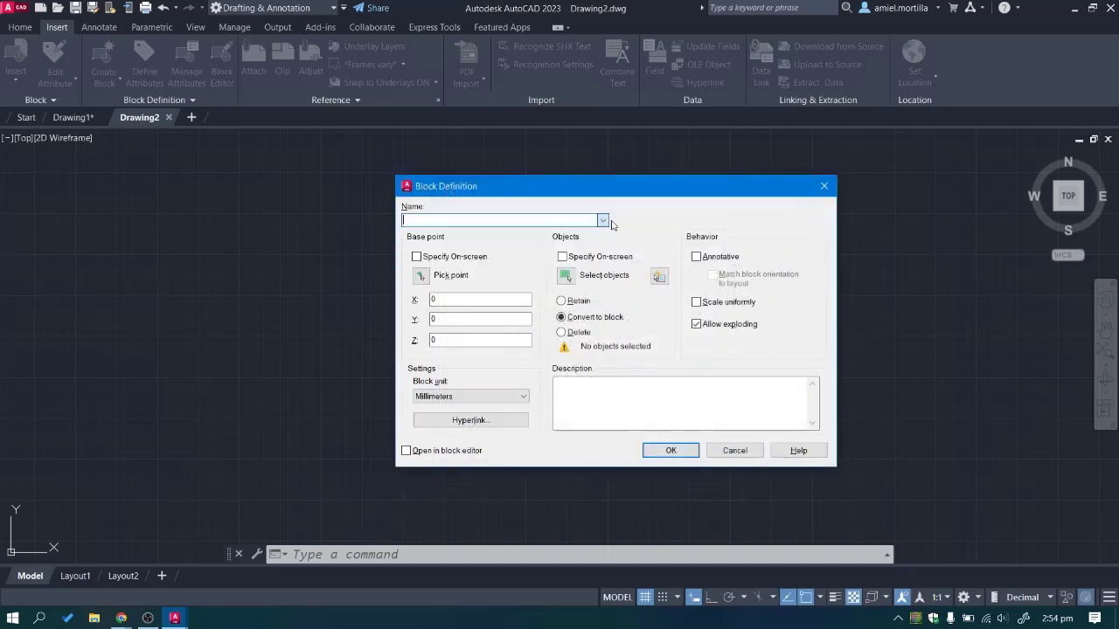
left_click(470, 420)
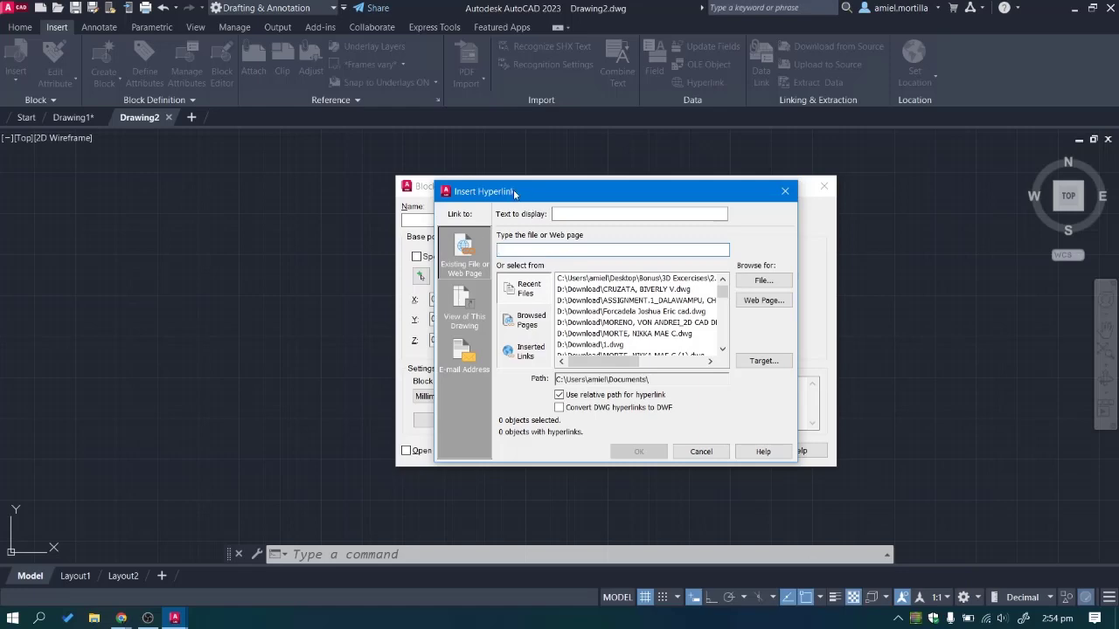
left_click_drag(514, 193, 482, 163)
left_click(668, 422)
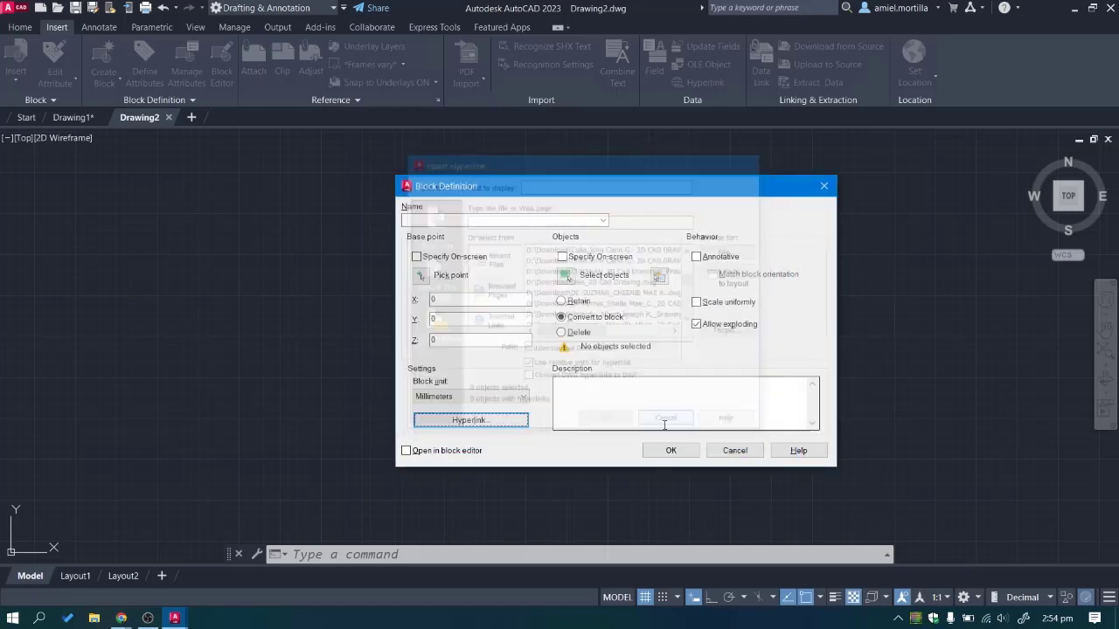
left_click(734, 450)
left_click(243, 229)
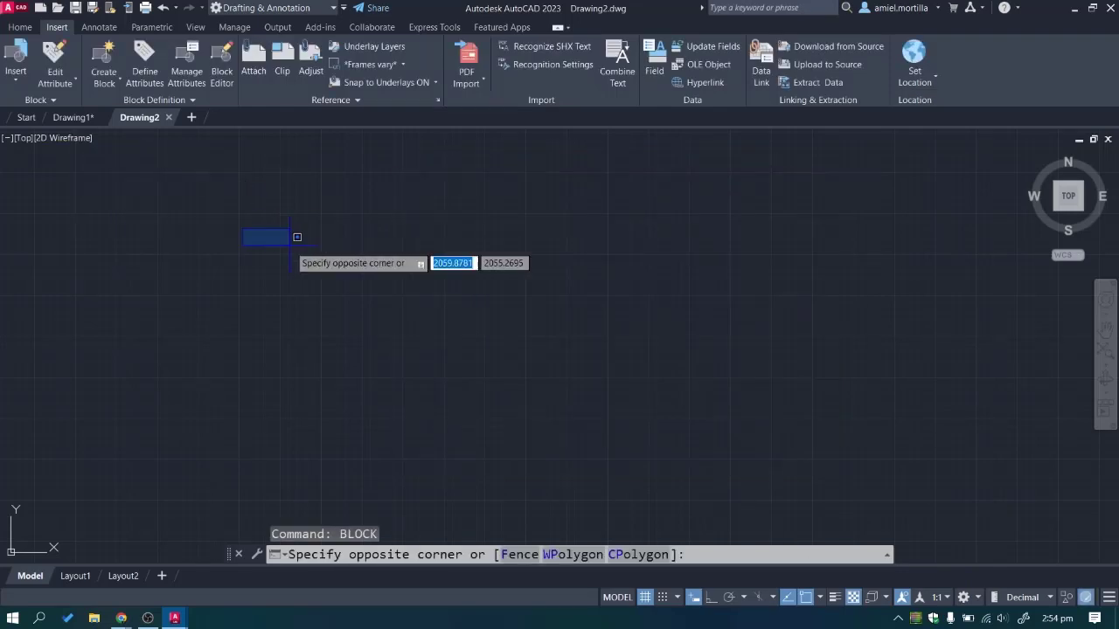
left_click(298, 237)
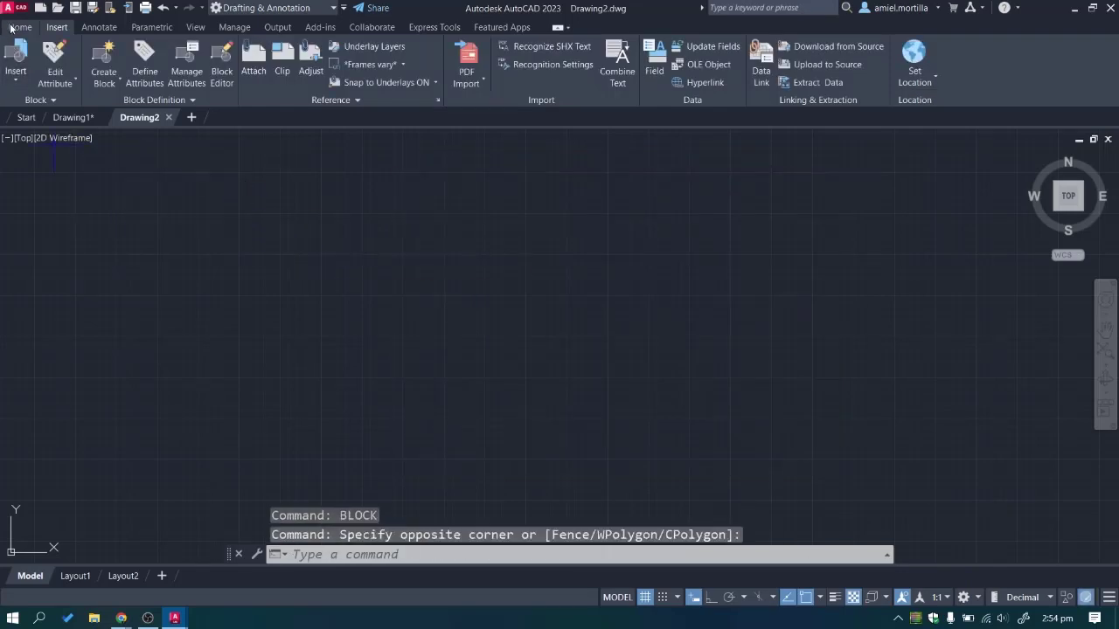
Try to find a drawing in the Documents folder to use as a block library.
left_click(54, 79)
left_click(21, 102)
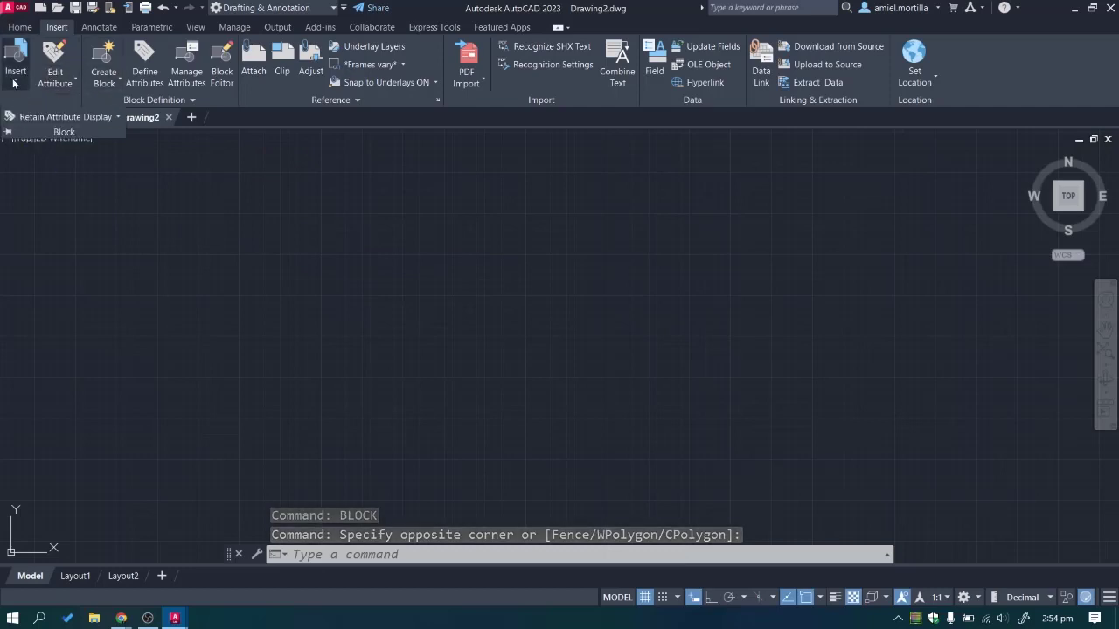
left_click(14, 81)
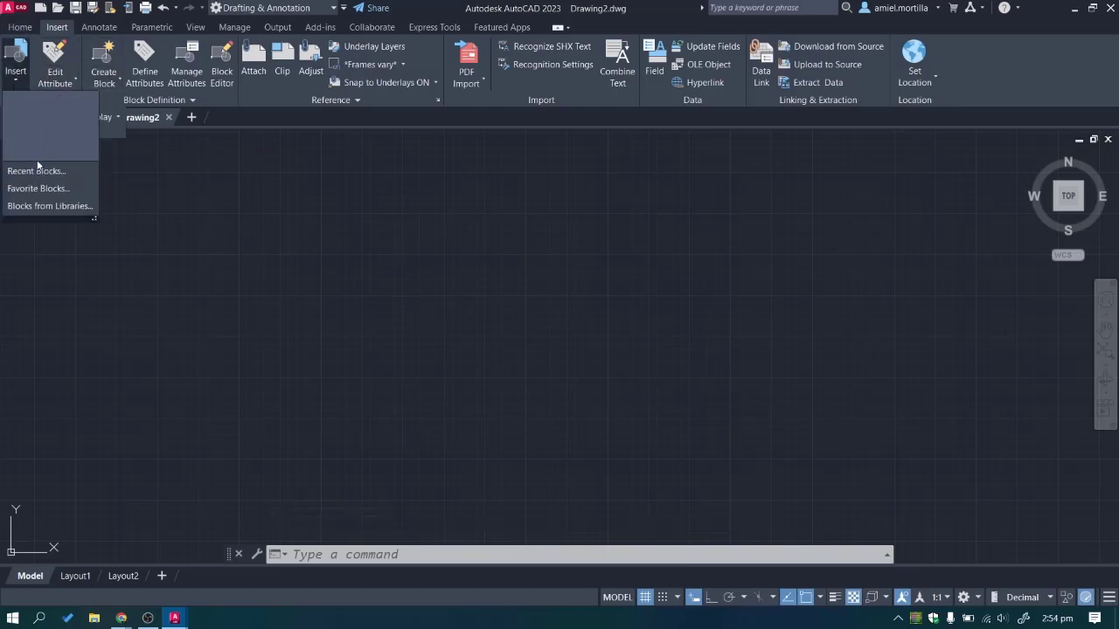
left_click(38, 207)
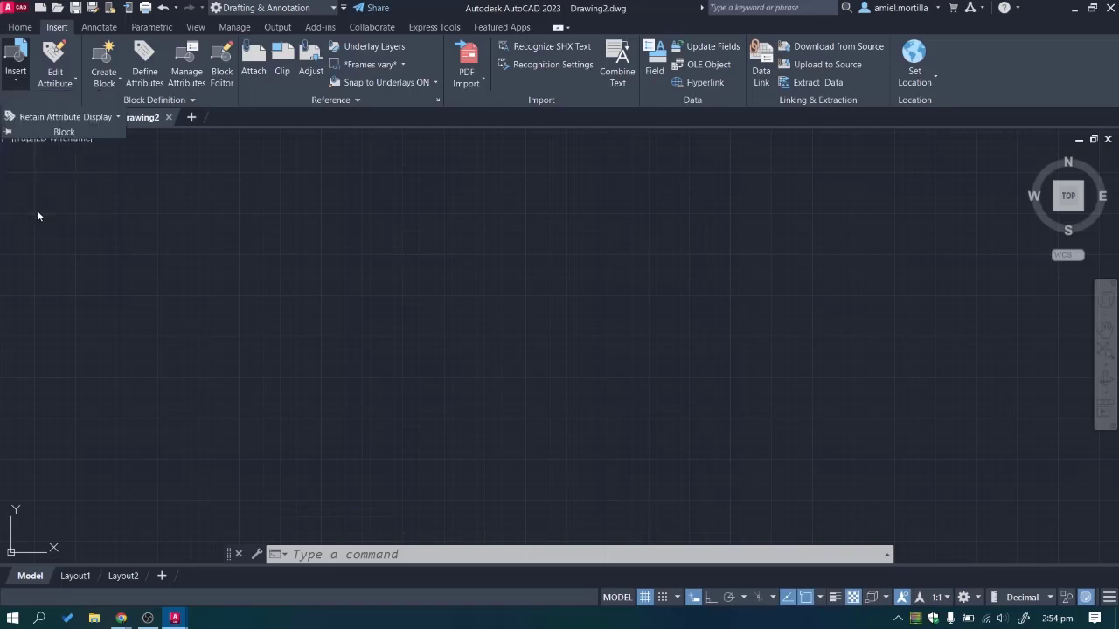
scroll(503, 275, "down", 10)
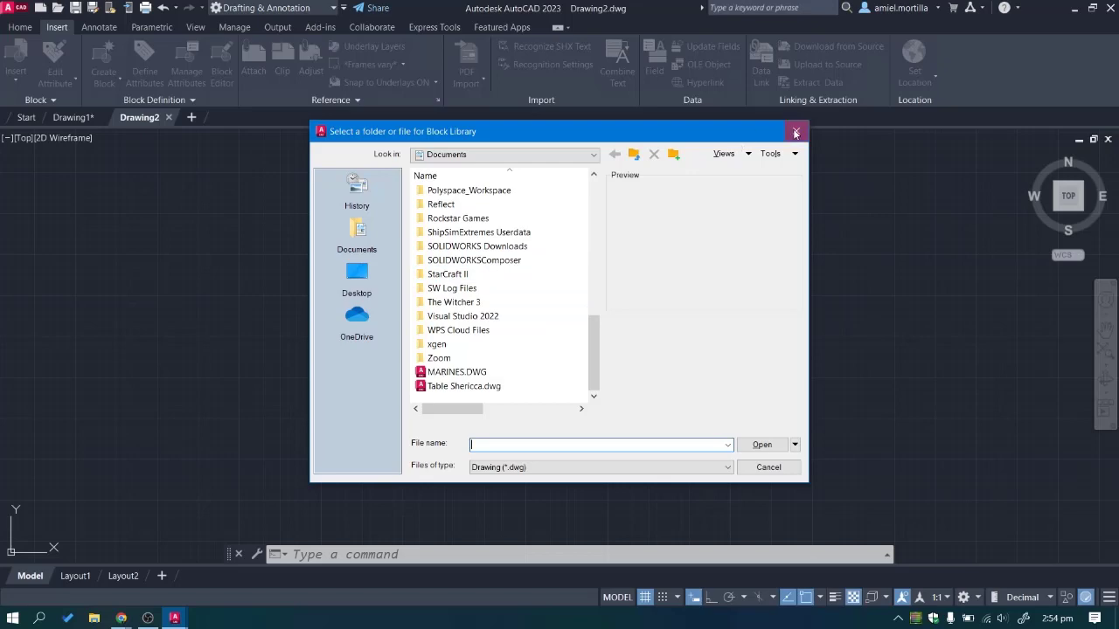
left_click(795, 133)
Return to the drawing containing the door block and save it to the Desktop as Drawing1.dwg.
left_click(76, 117)
left_click(472, 280)
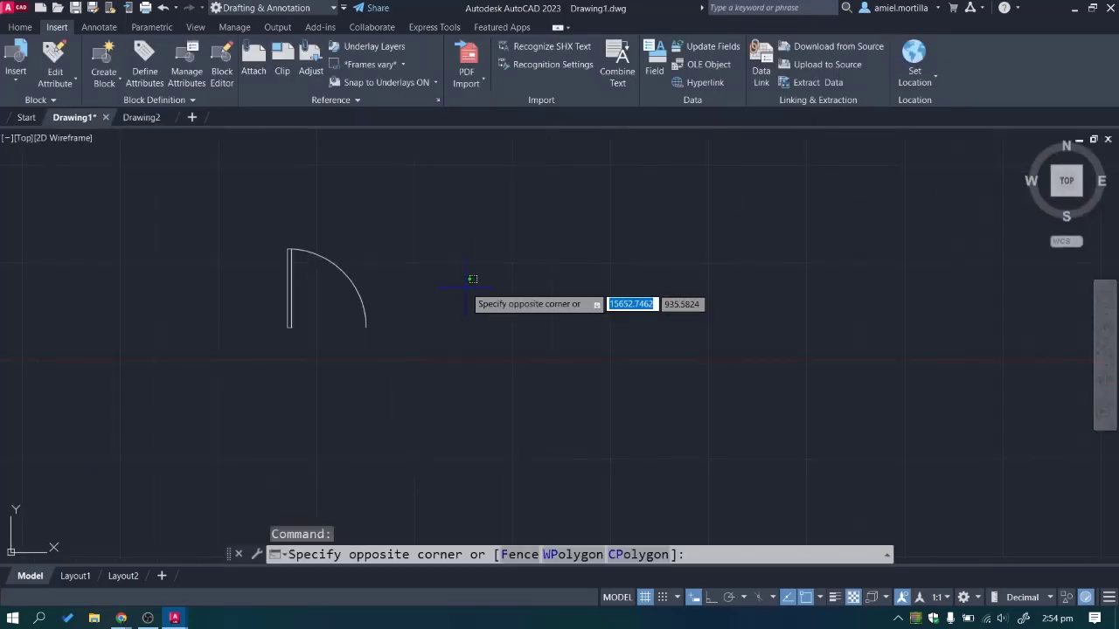
left_click(473, 294)
key("ctrl+s")
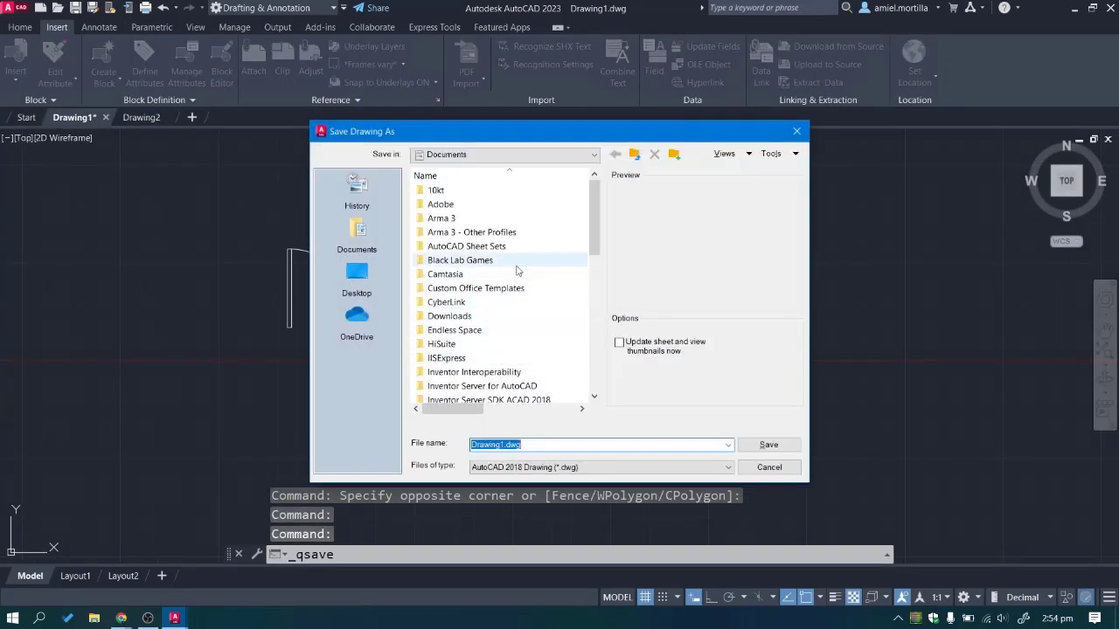
scroll(524, 288, "down", 9)
left_click(363, 278)
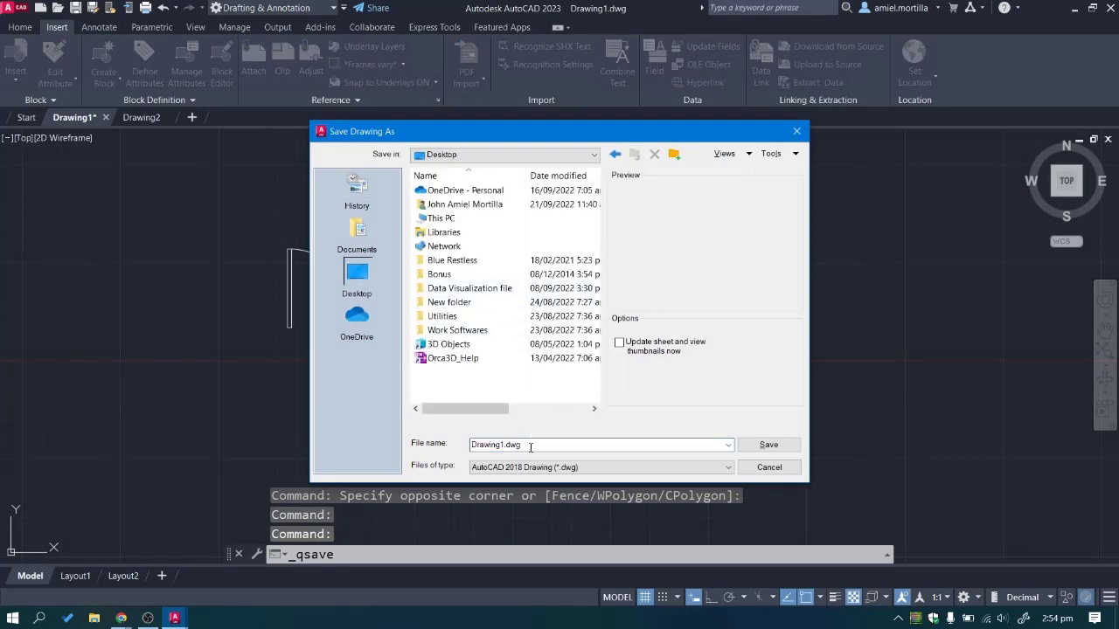
left_click(755, 447)
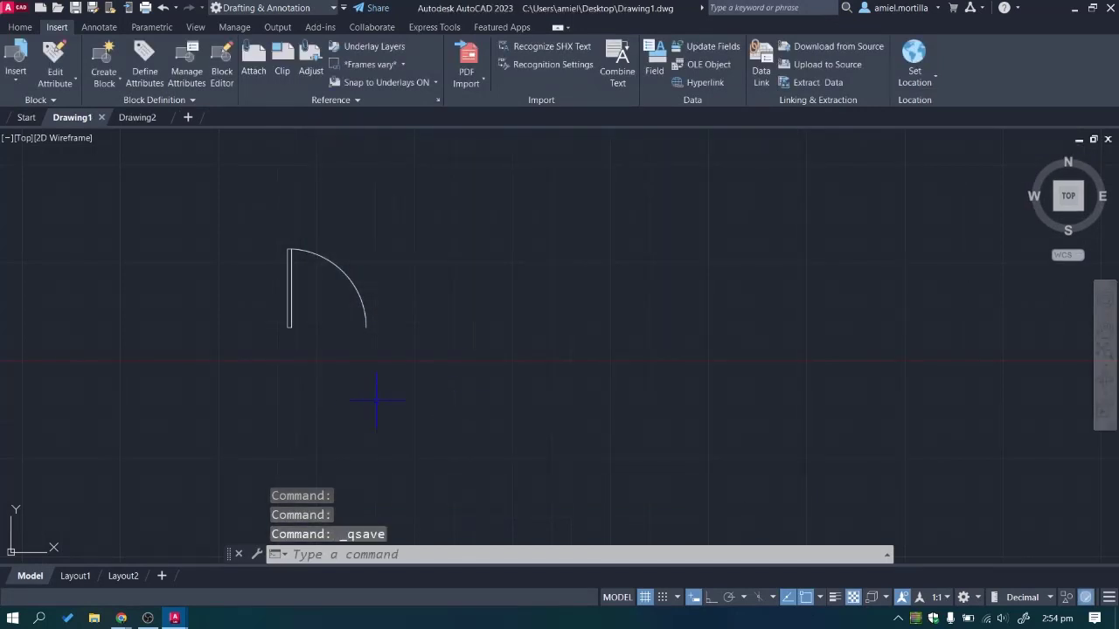
Switch to the blank drawing and save it to the Desktop as Drawing2.dwg.
left_click(180, 214)
left_click(164, 163)
left_click(142, 118)
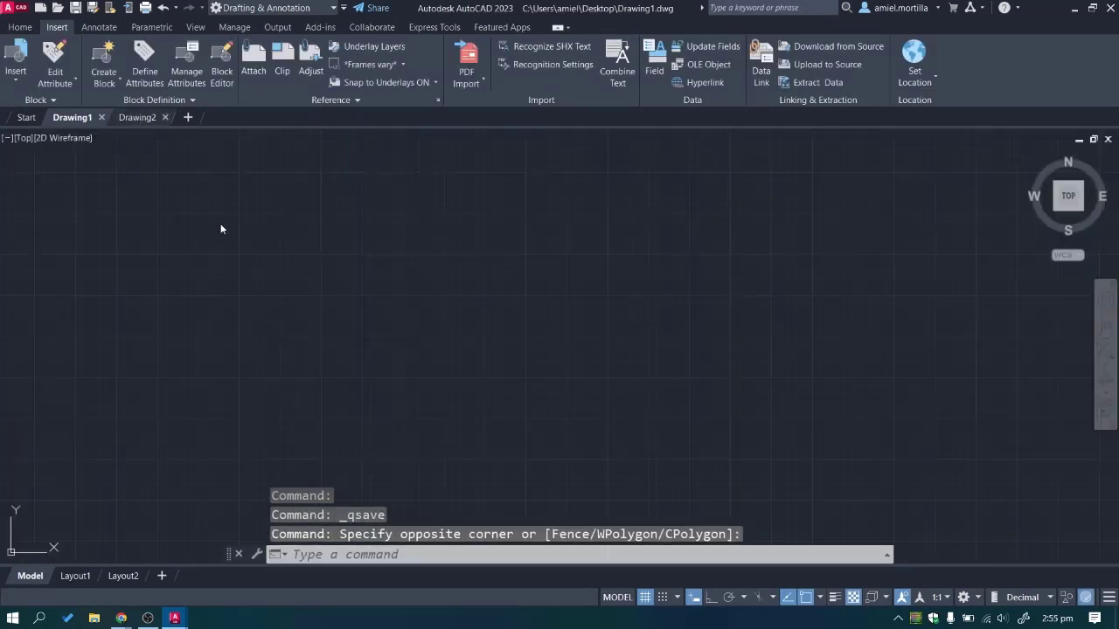
key("ctrl+s")
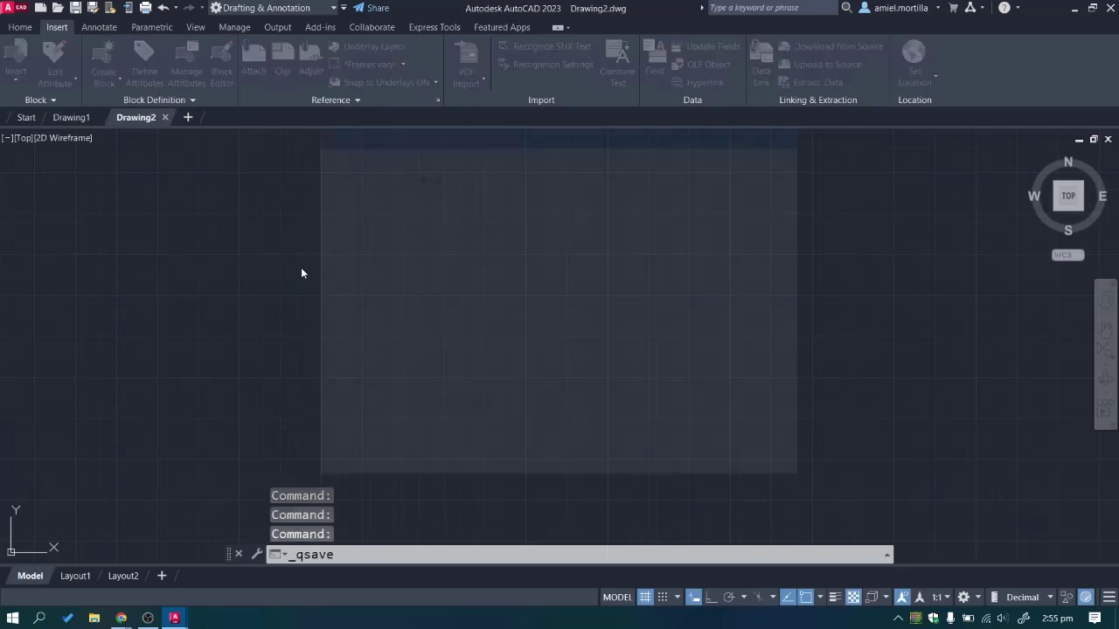
left_click(764, 448)
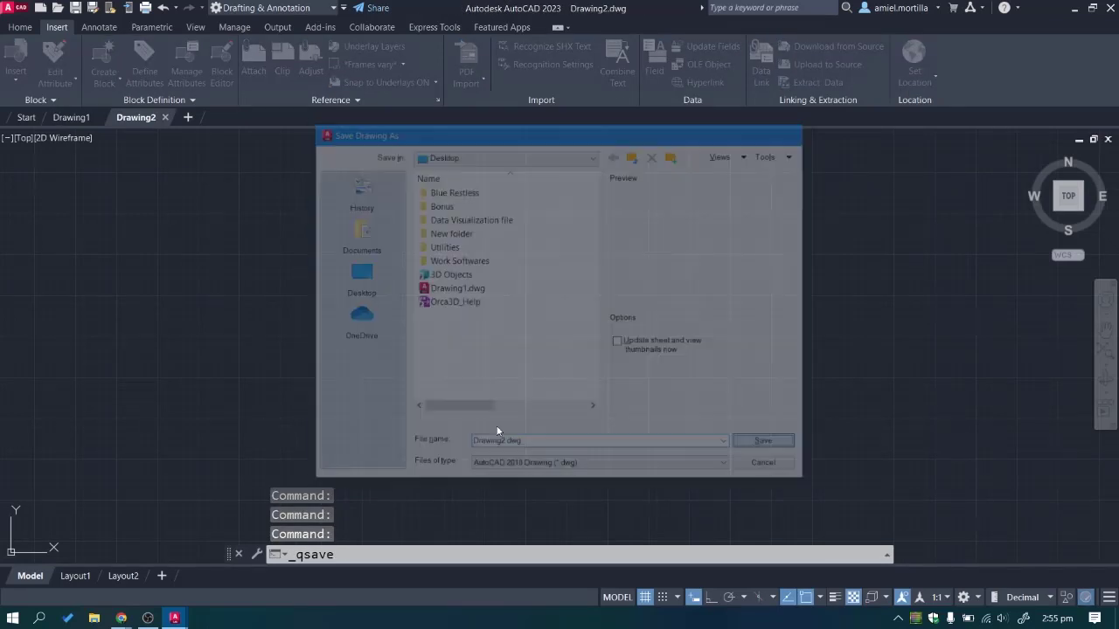
left_click(208, 267)
Load Drawing1.dwg from the Desktop as a block library for the blank drawing.
left_click(15, 72)
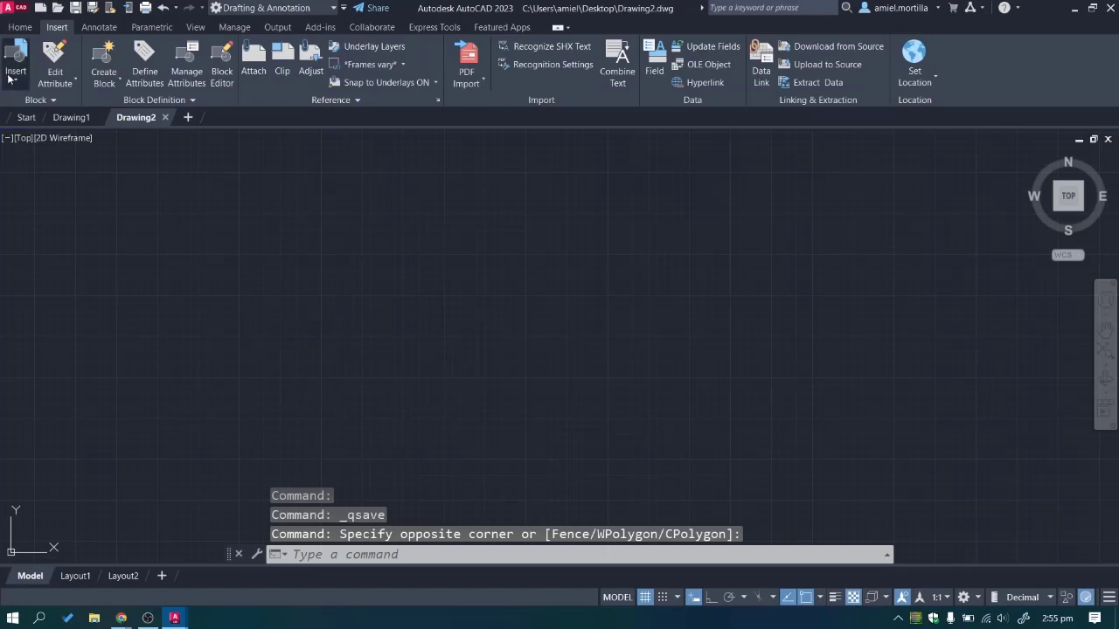
left_click(40, 207)
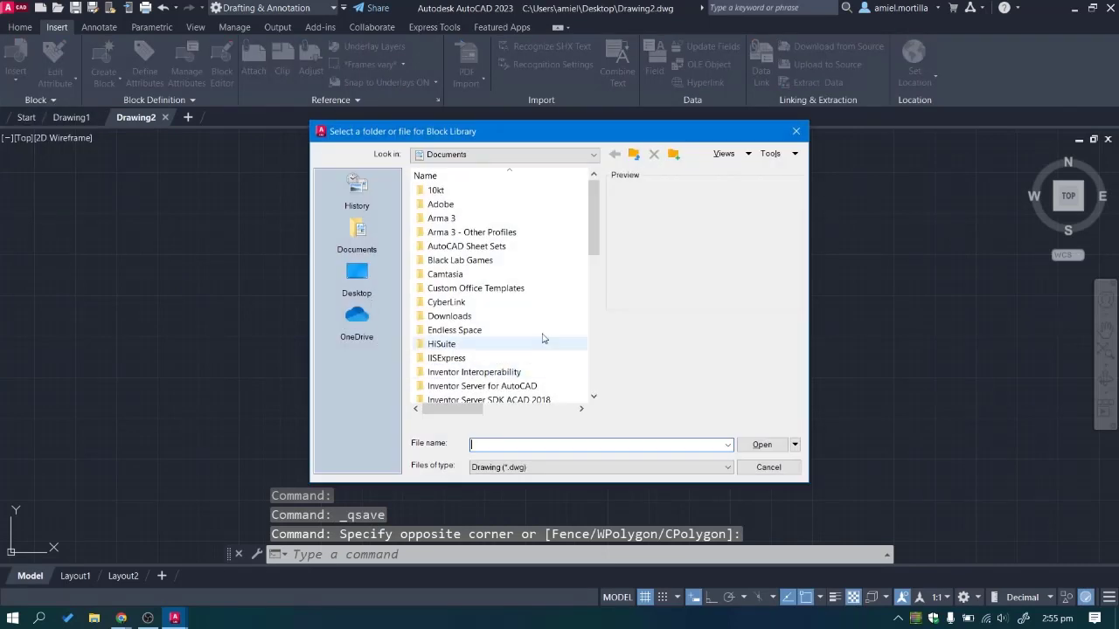
scroll(525, 337, "down", 10)
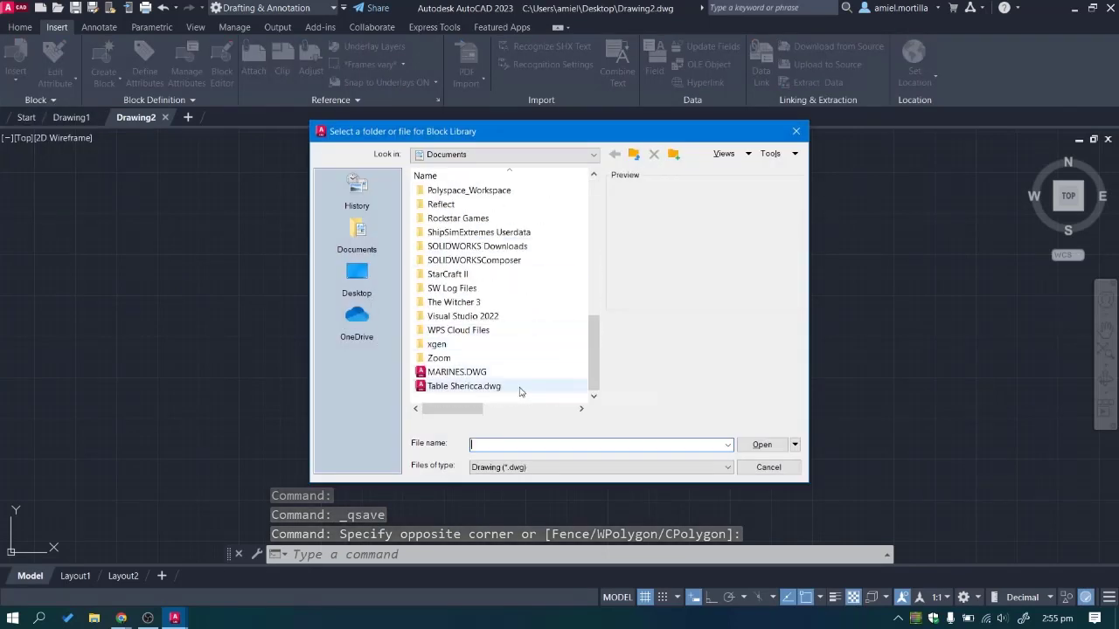
left_click(357, 276)
left_click(467, 358)
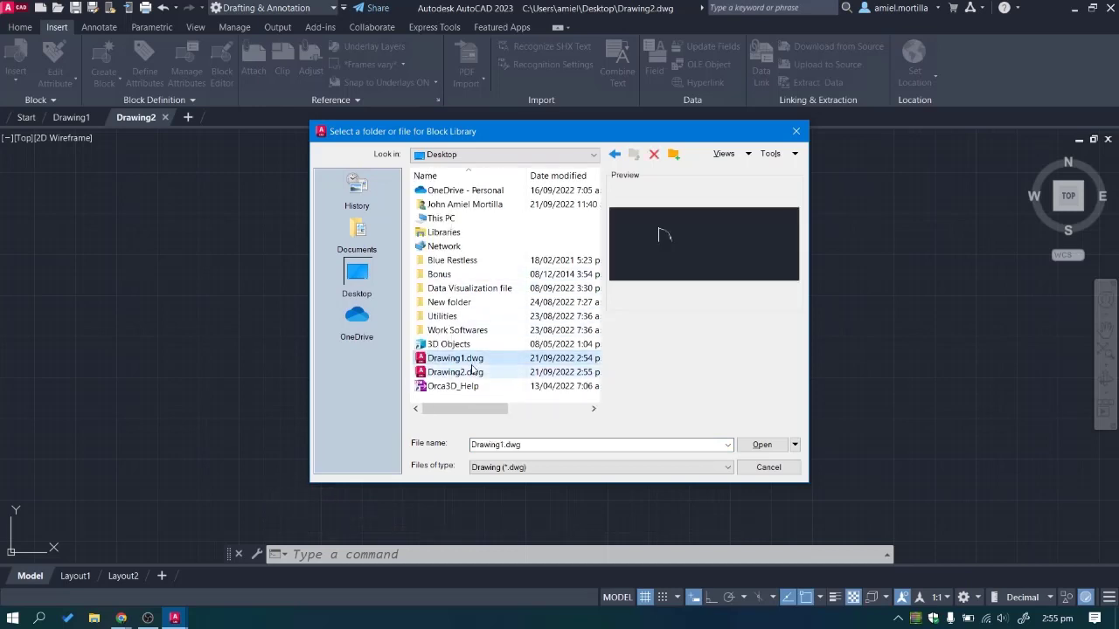
left_click(757, 445)
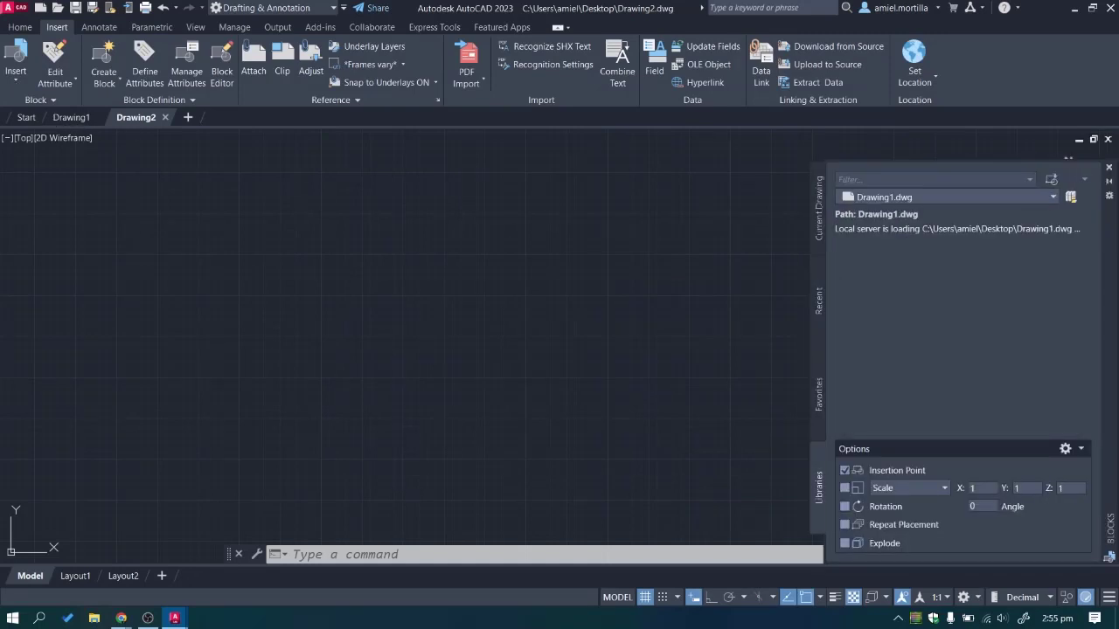
Close the Blocks palette and reopen it to show blocks from libraries.
left_click(1109, 168)
left_click(15, 77)
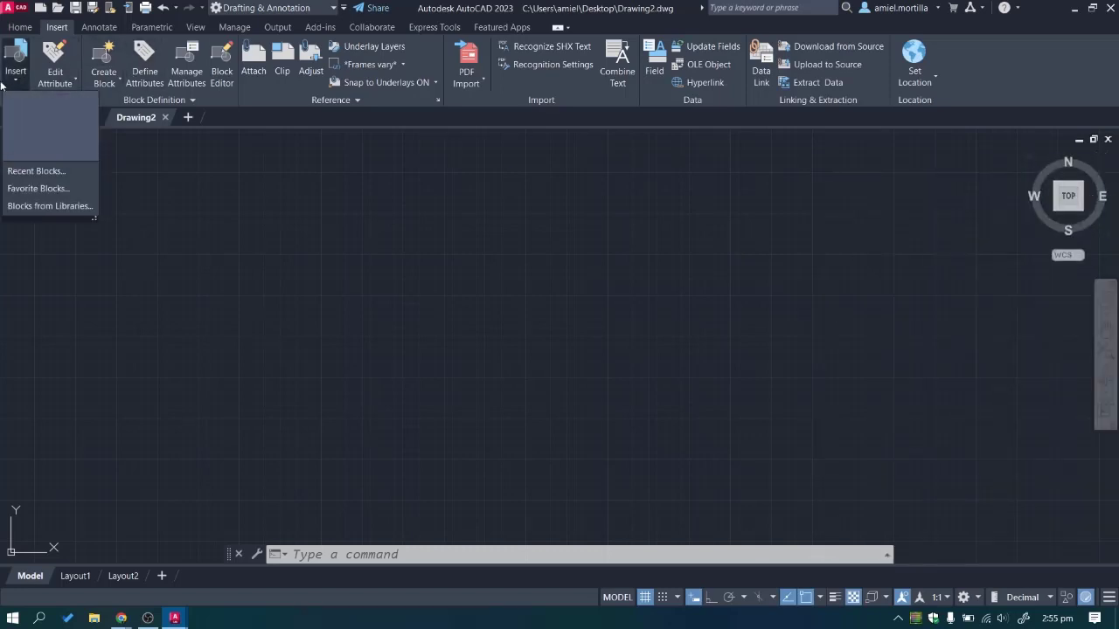
left_click(15, 77)
left_click(15, 77)
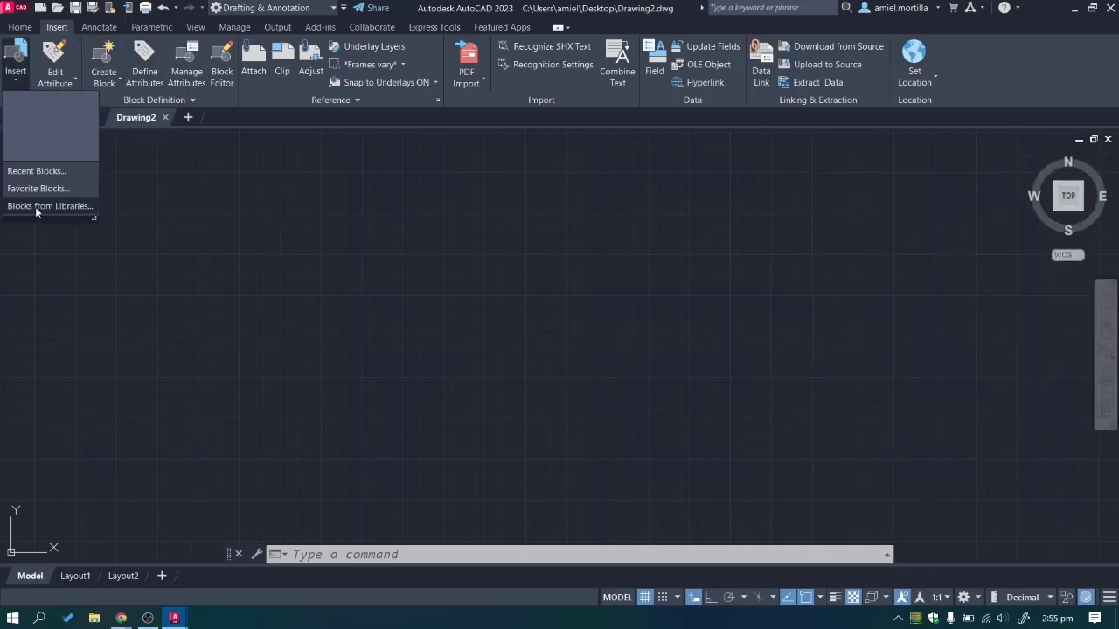
left_click(35, 206)
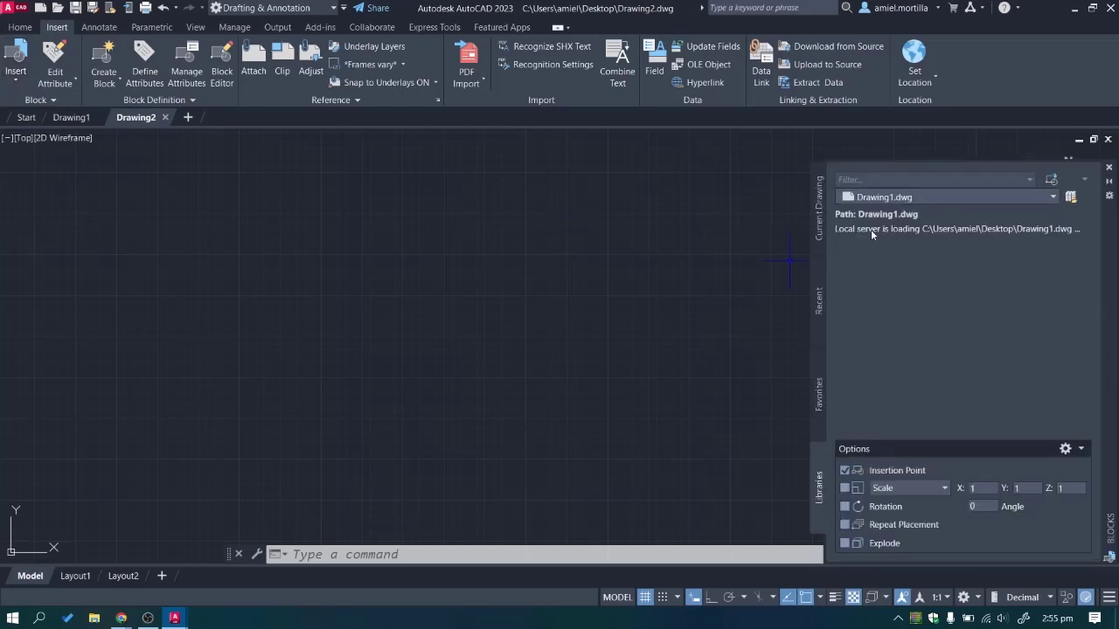
Browse to the Desktop and load Drawing1.dwg again as the block library.
left_click(964, 196)
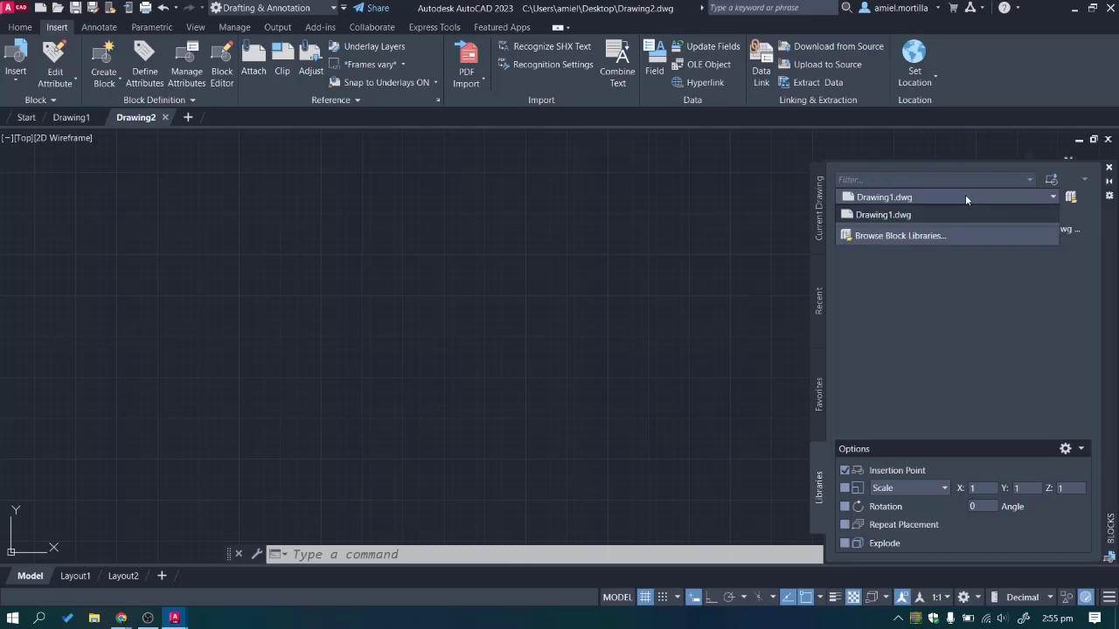
left_click(966, 197)
left_click(966, 197)
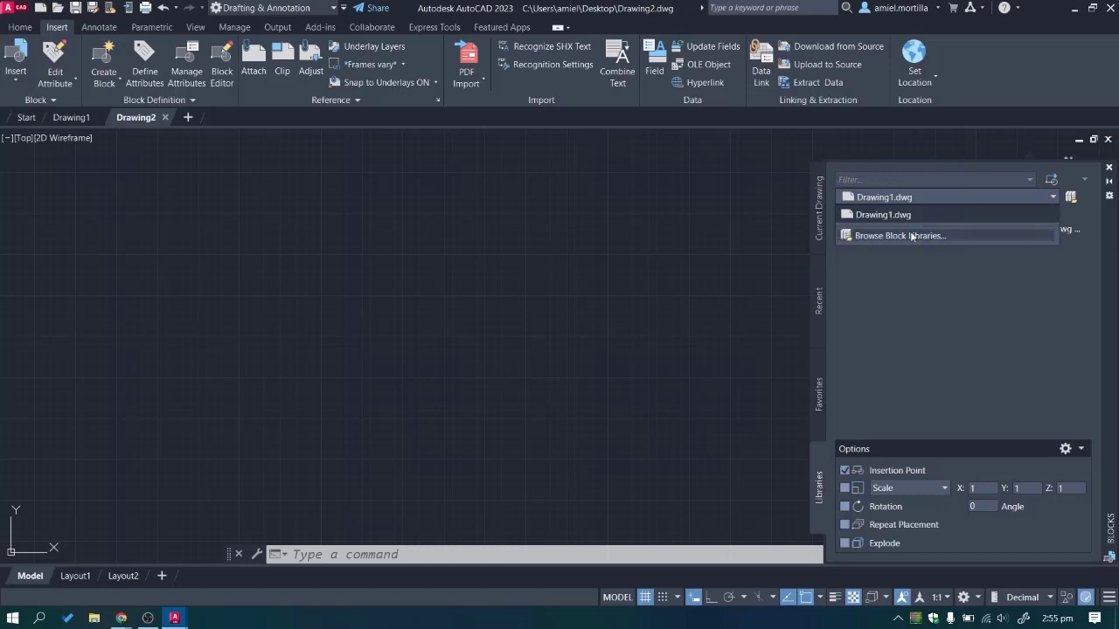
left_click(913, 230)
scroll(502, 341, "down", 1)
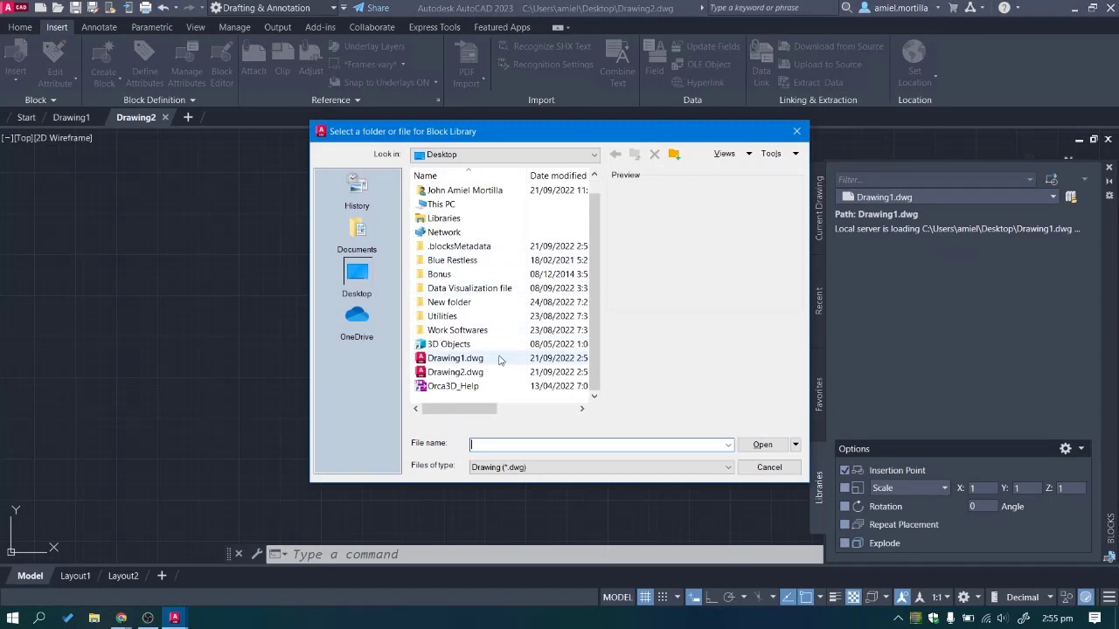
left_click(489, 359)
left_click(757, 448)
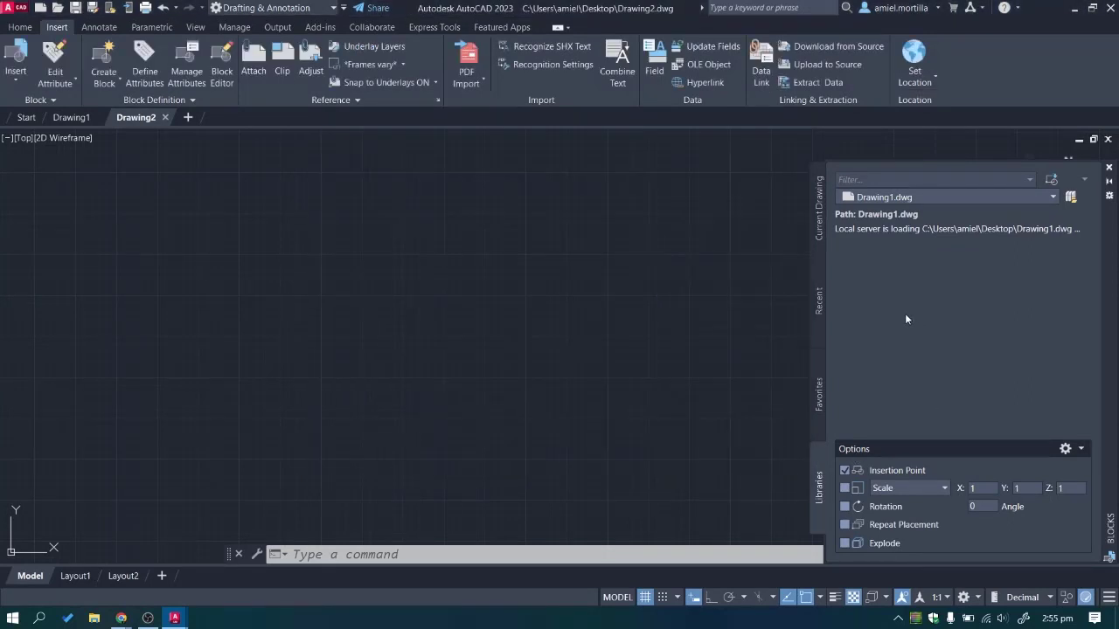
View the recent blocks and dismiss the Sync Your Blocks prompt without setting up syncing.
left_click(815, 393)
left_click(818, 311)
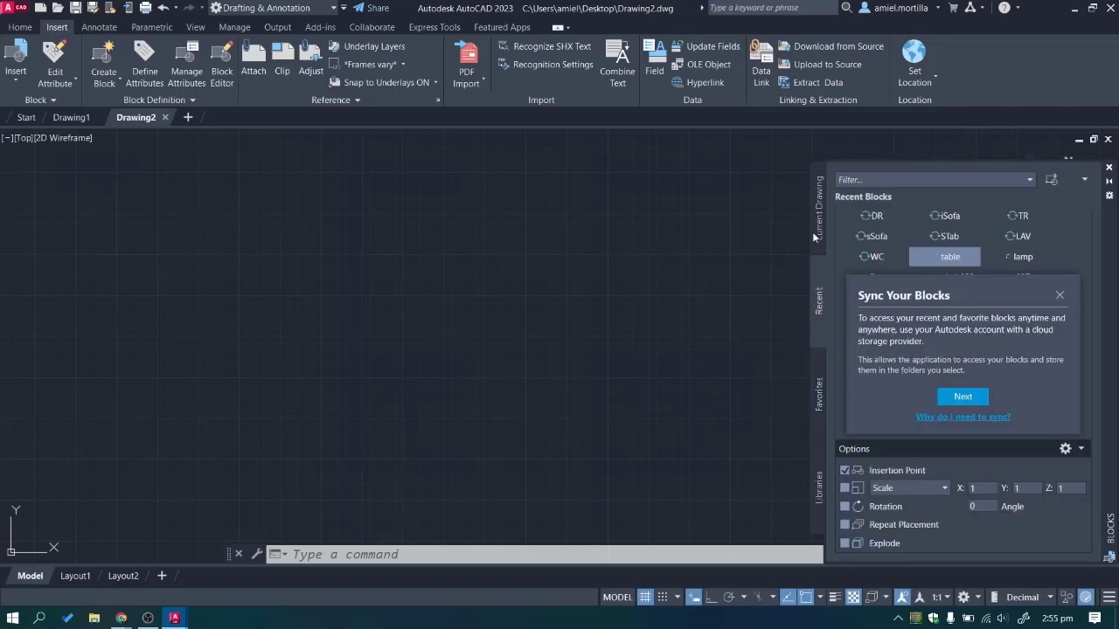
left_click(962, 397)
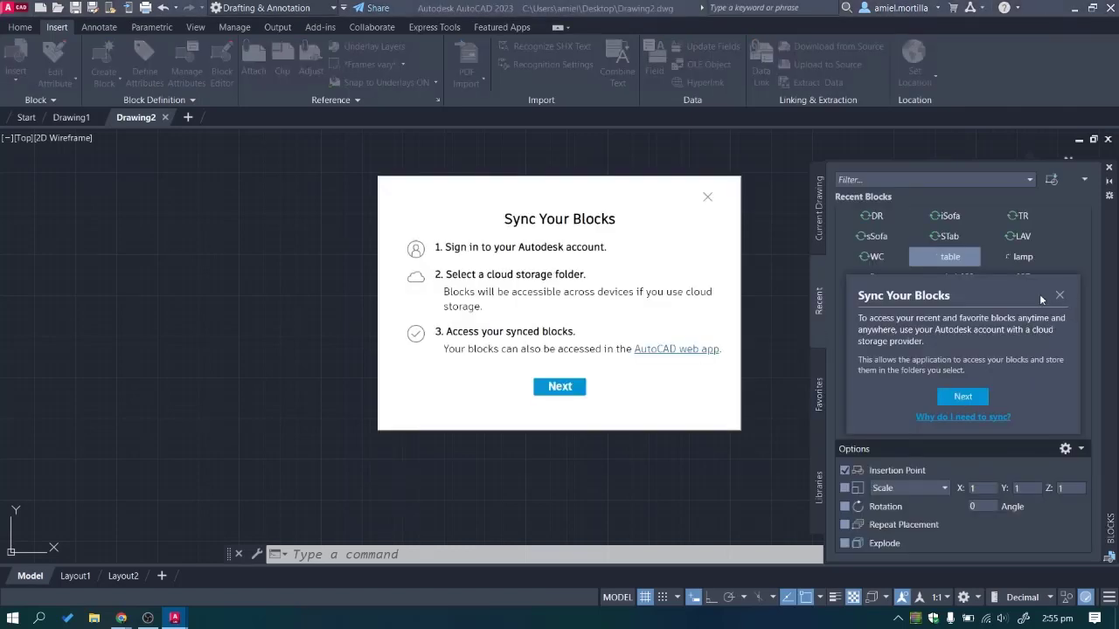
left_click(708, 199)
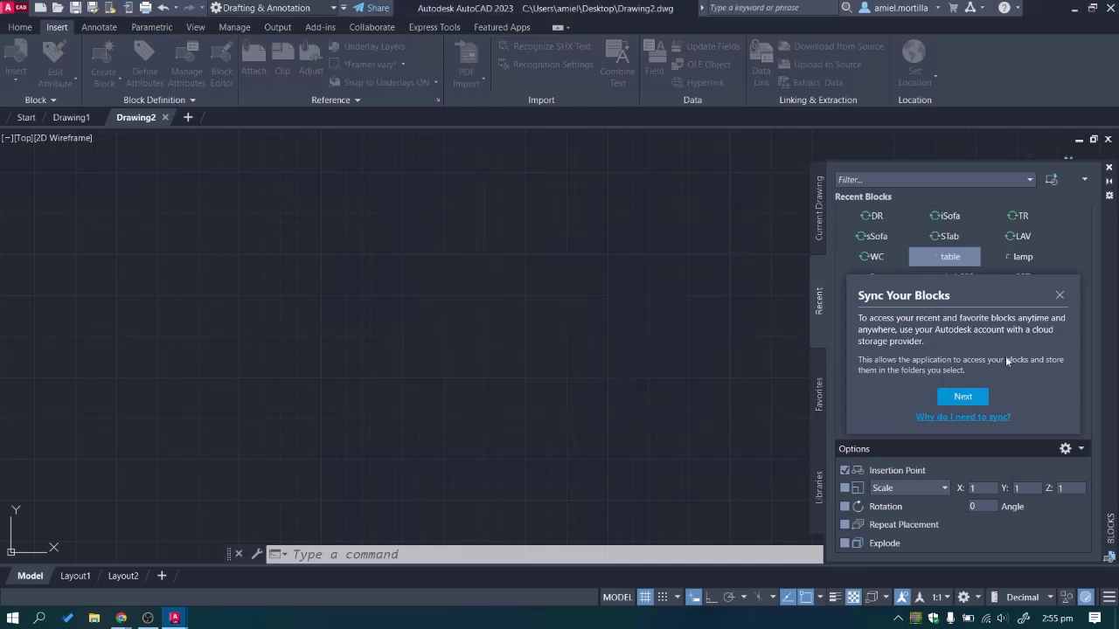
left_click(1059, 296)
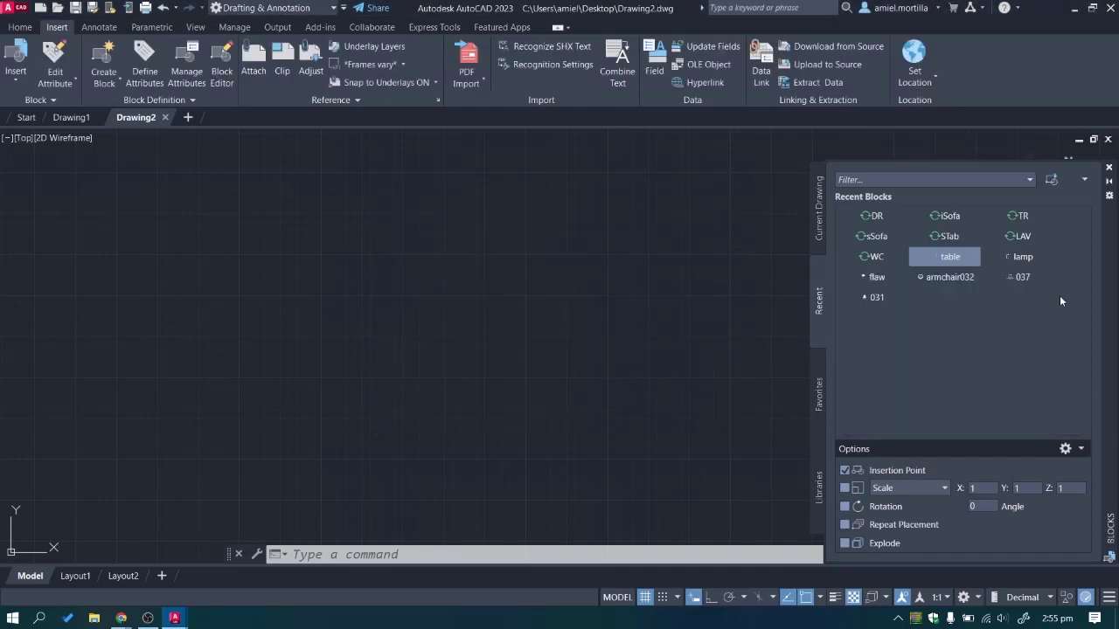
Look through the current drawing, recent, favorite and Drawing1.dwg library blocks, and close the Blocks palette.
left_click(817, 214)
left_click(819, 293)
left_click(818, 393)
left_click(806, 479)
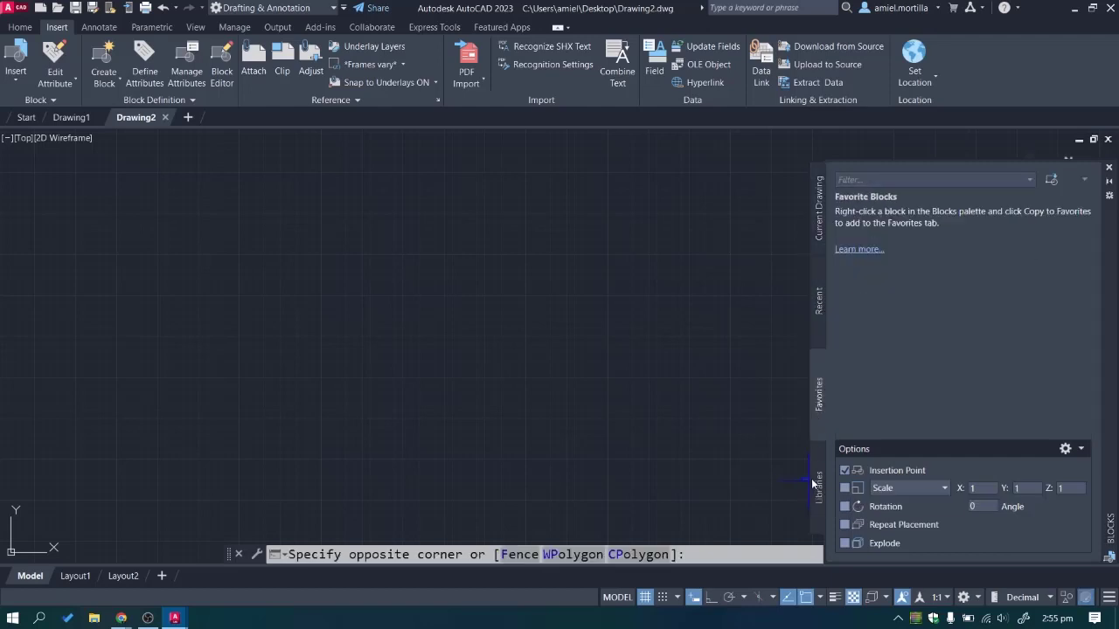
left_click(819, 487)
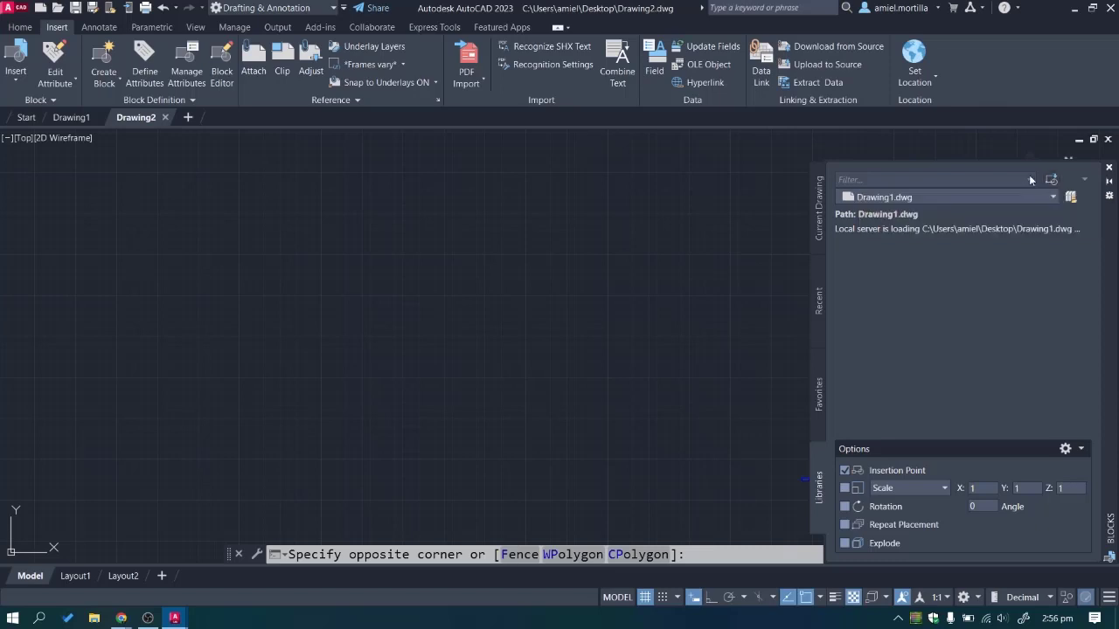
left_click(1053, 199)
left_click(887, 202)
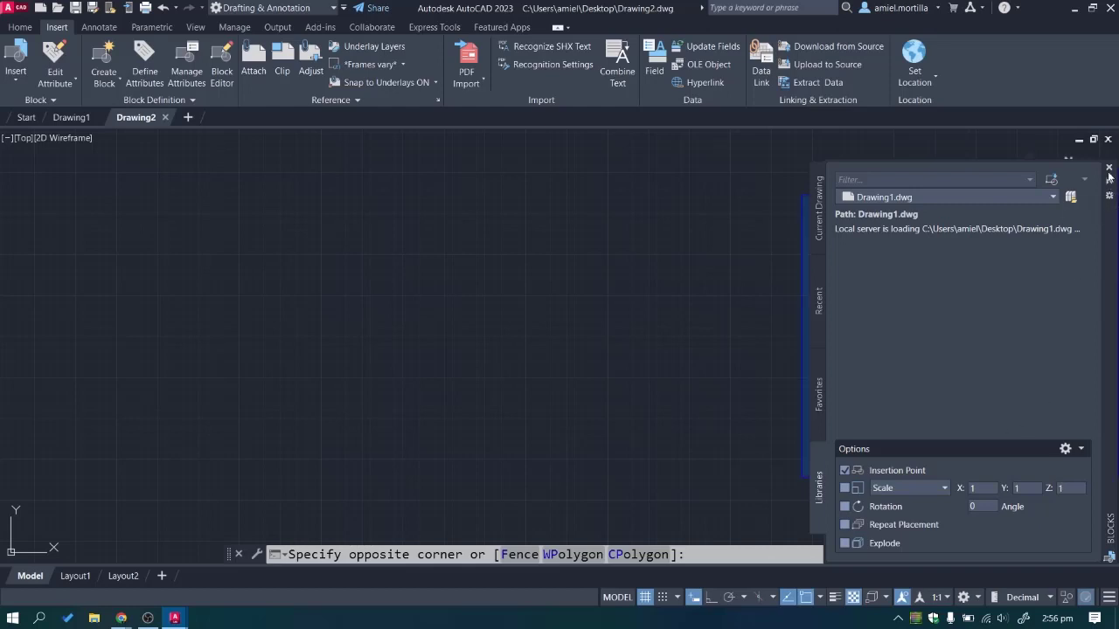
left_click(667, 425)
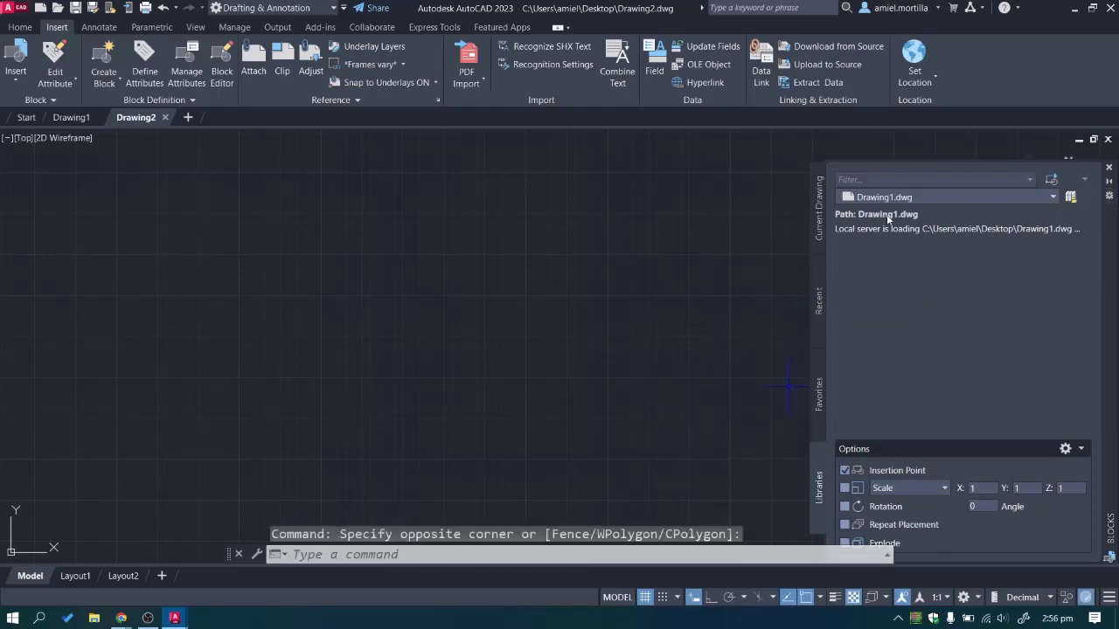
left_click(1108, 167)
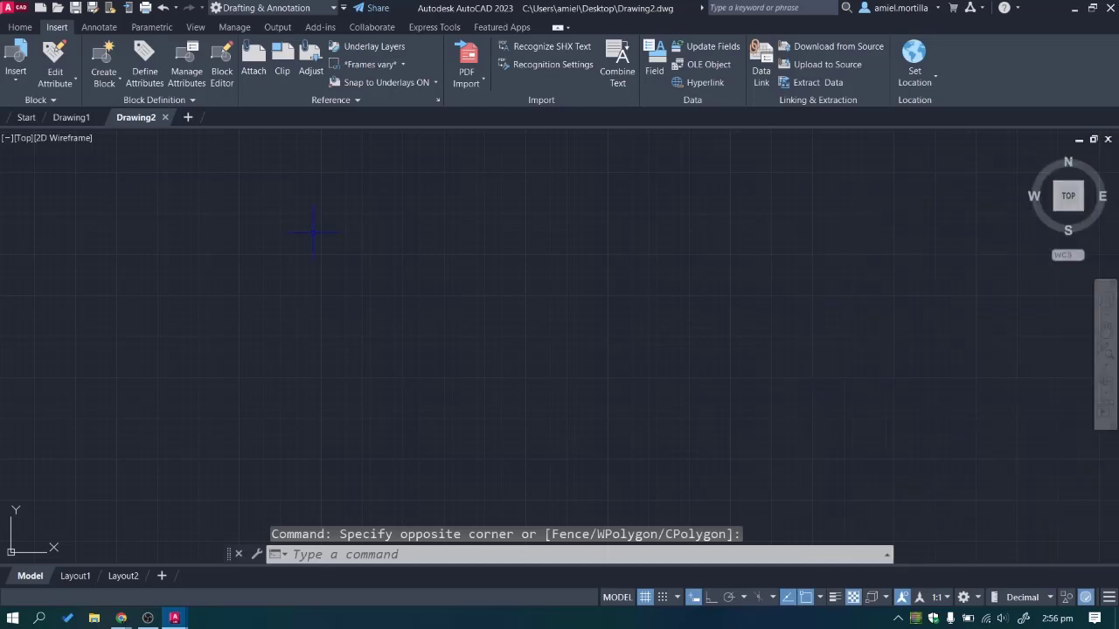
left_click(306, 236)
left_click(123, 163)
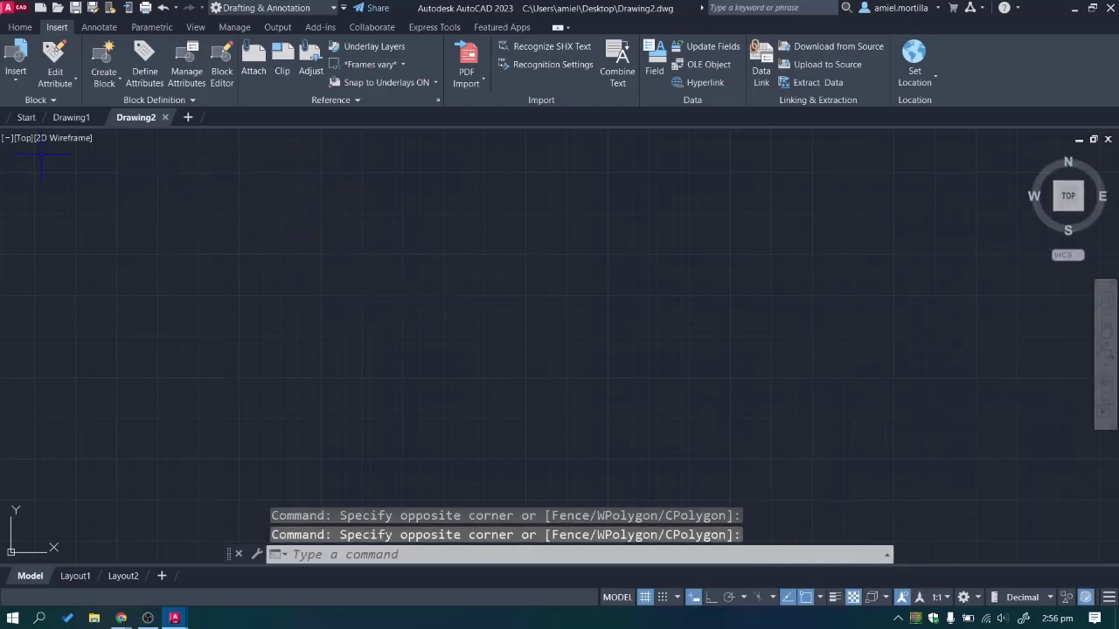
left_click(36, 100)
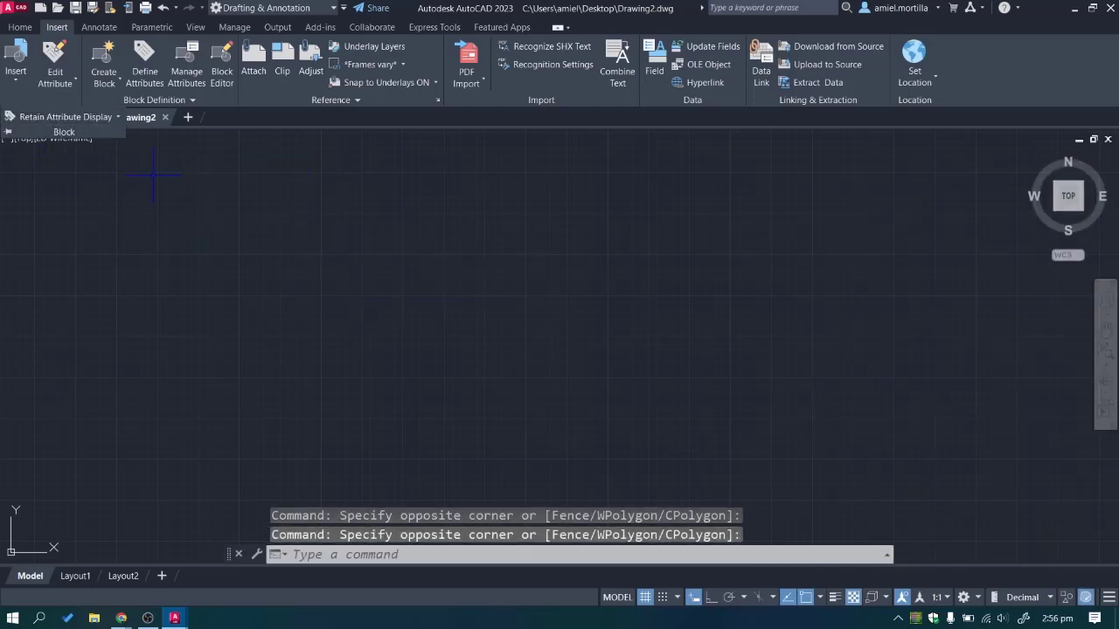
left_click(220, 226)
left_click(219, 230)
left_click(320, 219)
left_click(295, 187)
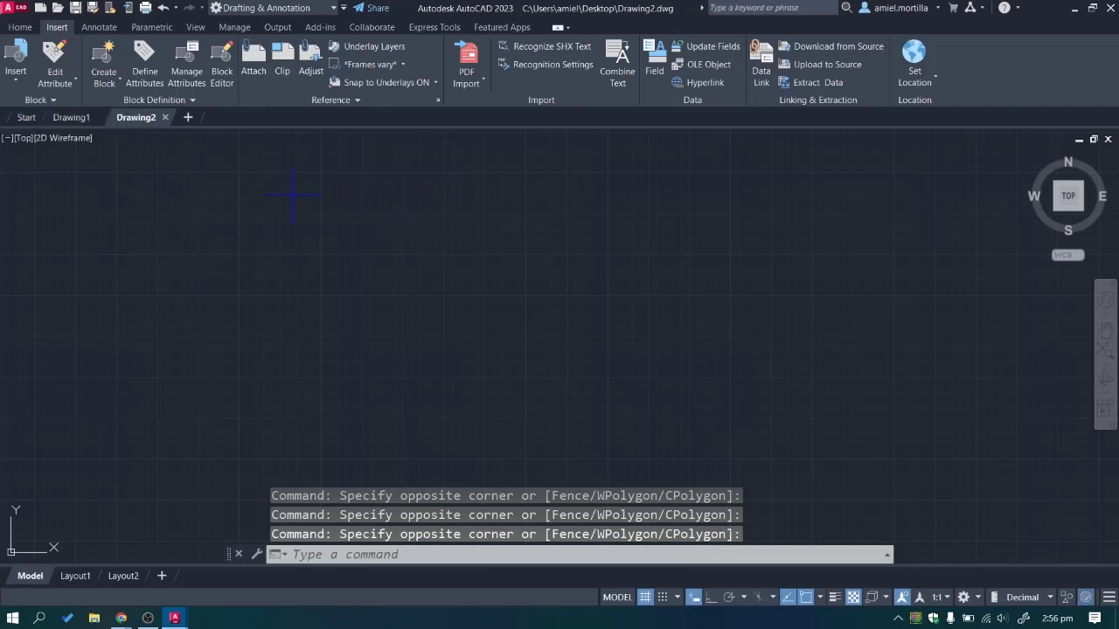
Inspect the block editor's list of definitions and the Block Definition settings in Drawing2, leaving both without changes.
left_click(224, 78)
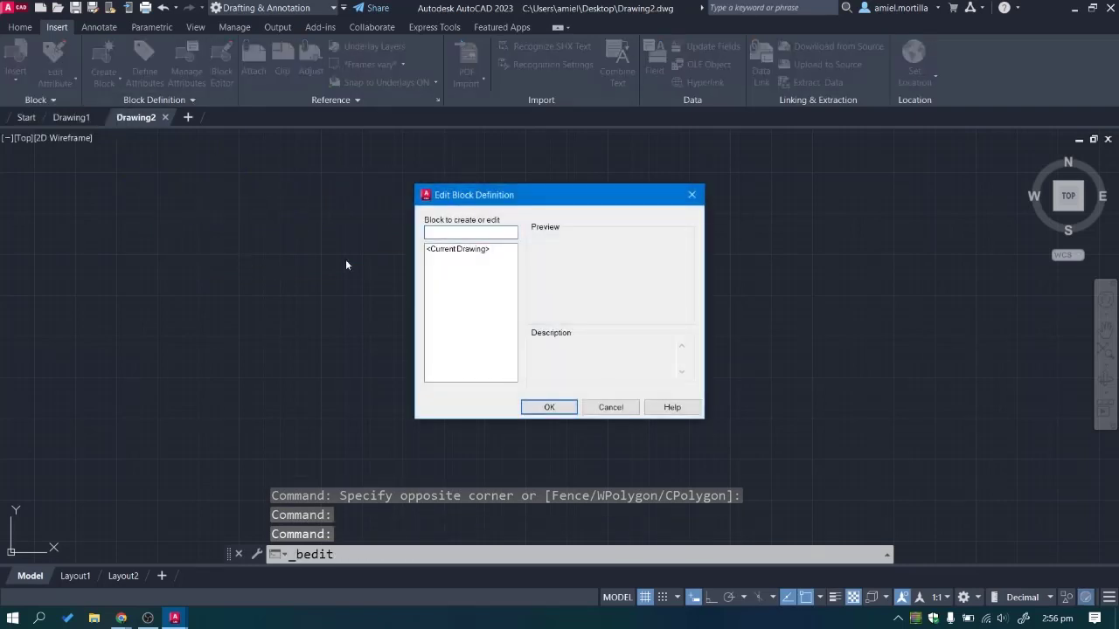
left_click(477, 251)
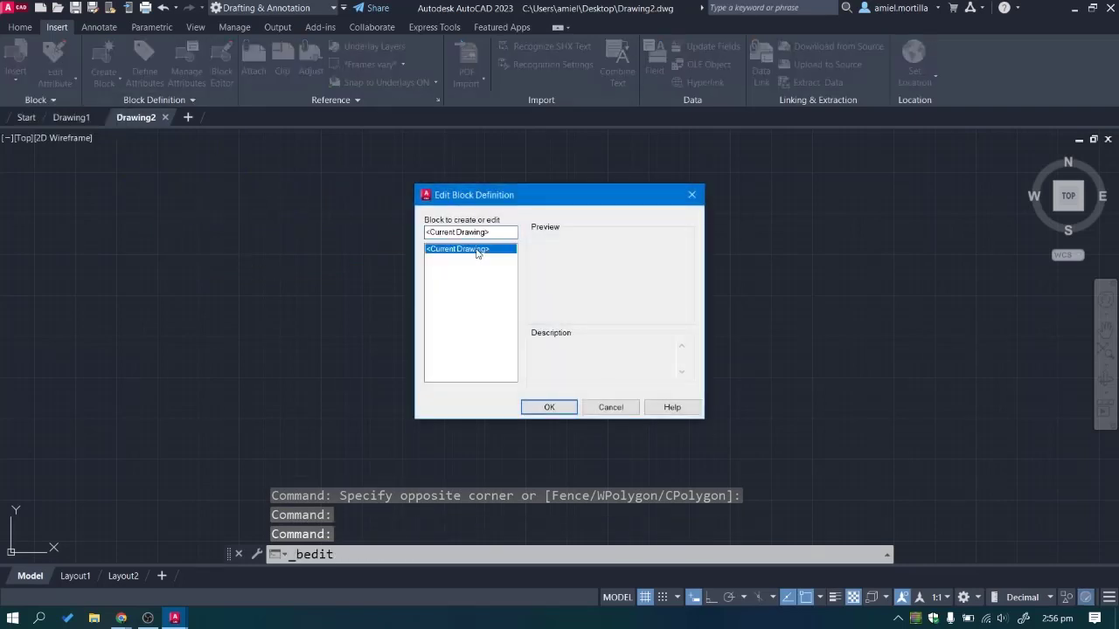
left_click(590, 409)
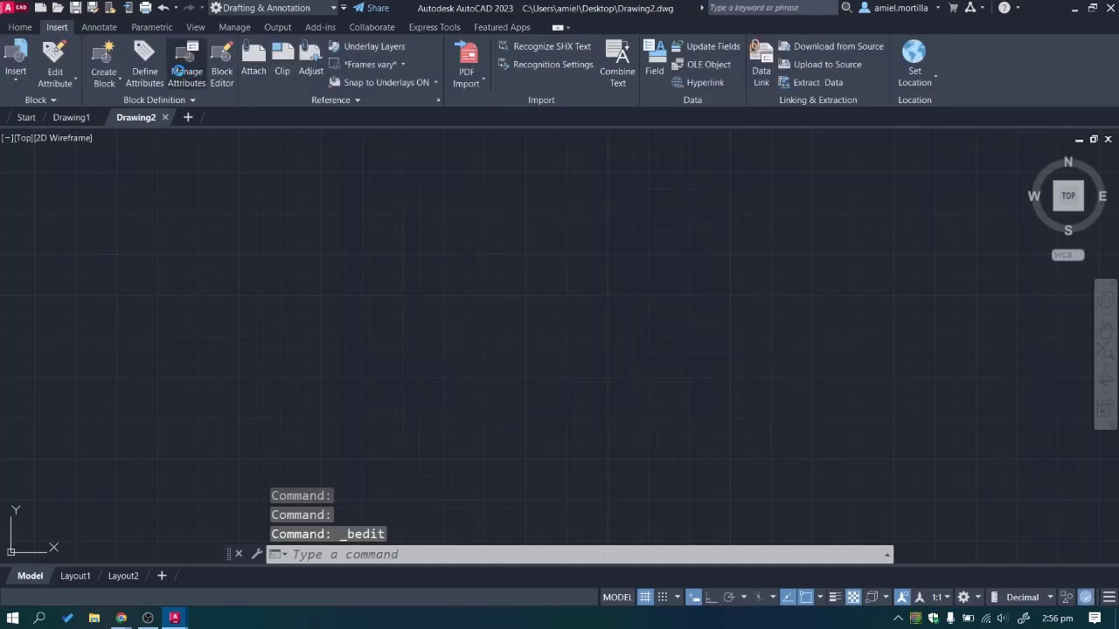
left_click(105, 81)
left_click(119, 106)
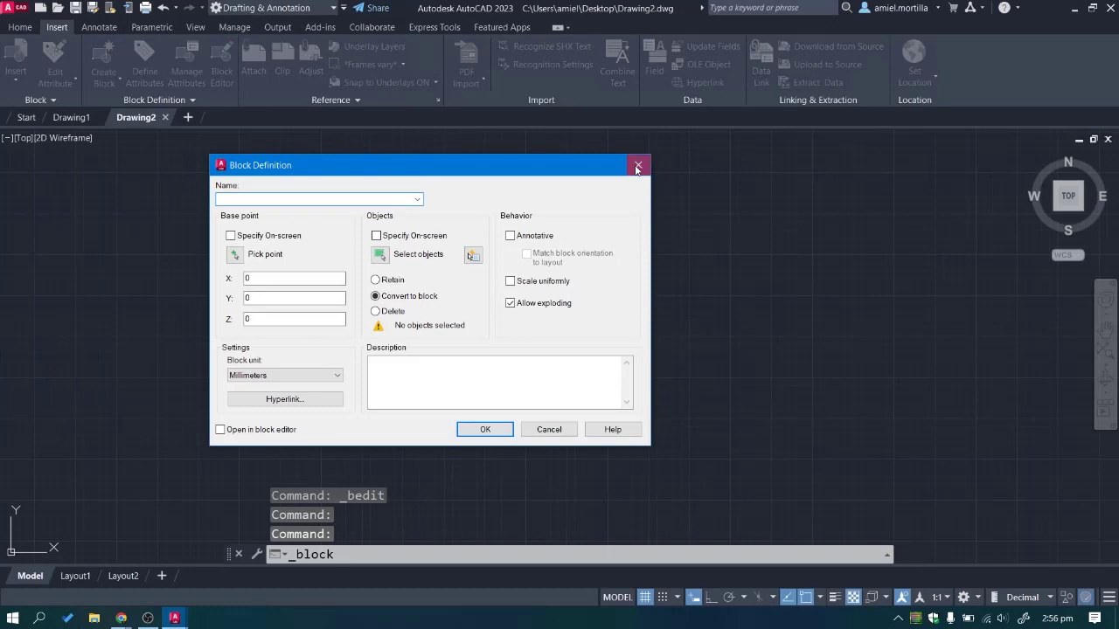
left_click(637, 165)
Examine the Write Block source and destination settings in Drawing2 and leave without writing a block.
left_click(108, 75)
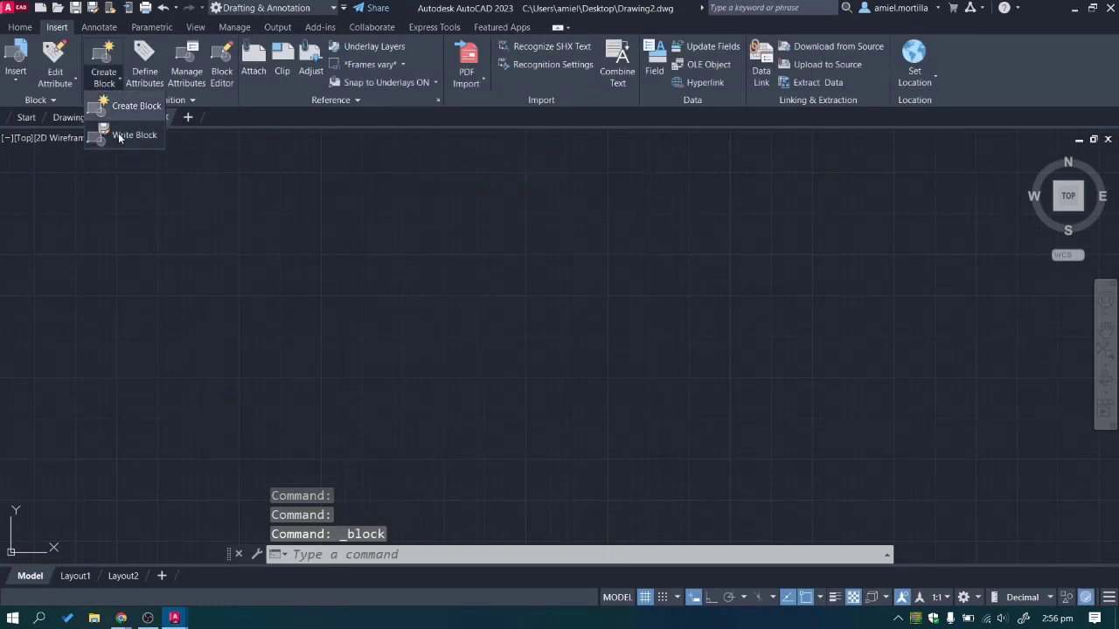
left_click(123, 135)
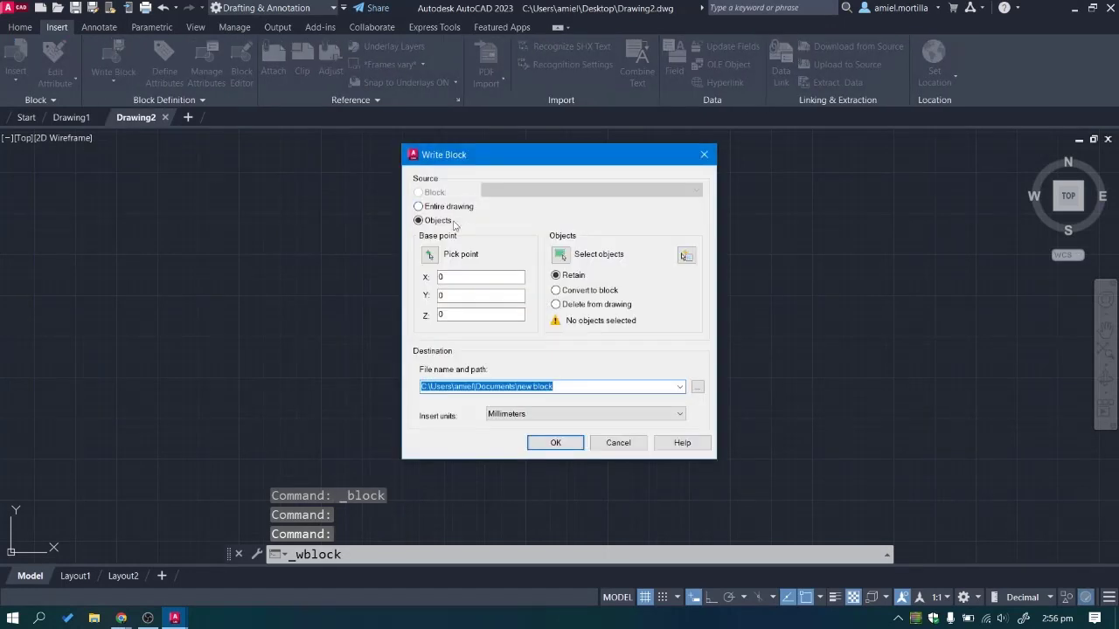
left_click(681, 388)
left_click(680, 388)
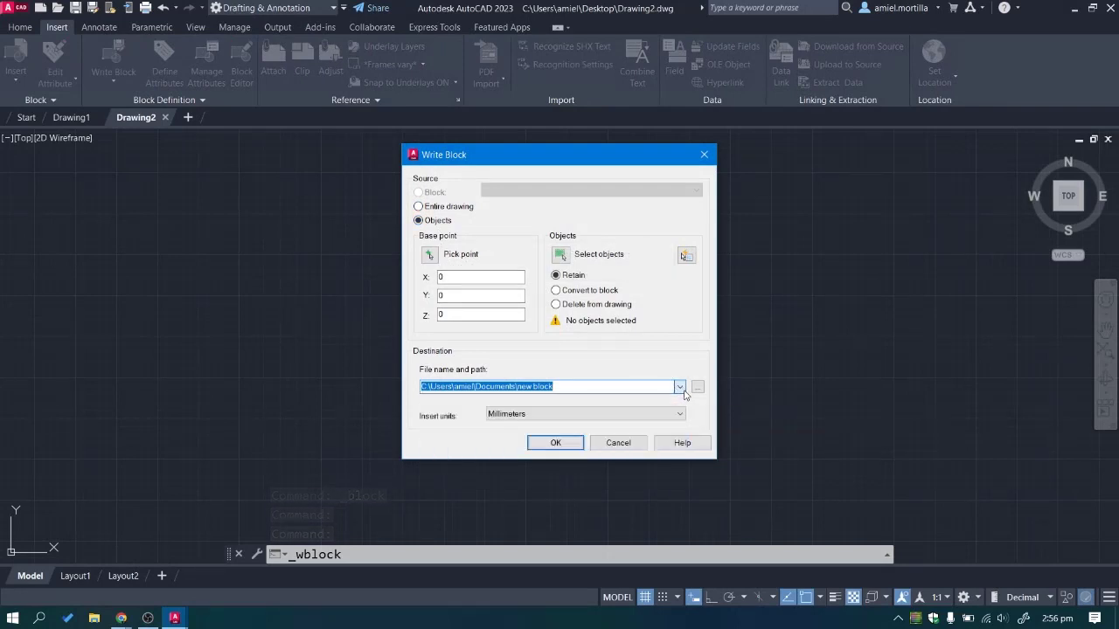
left_click(533, 385)
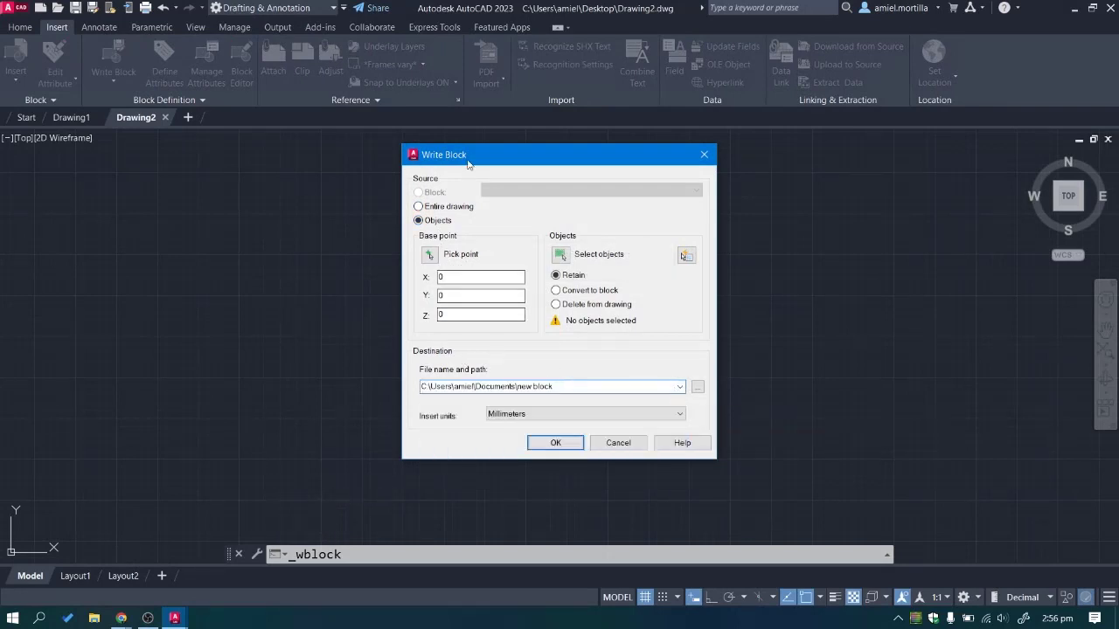
left_click_drag(474, 155, 559, 176)
left_click(788, 177)
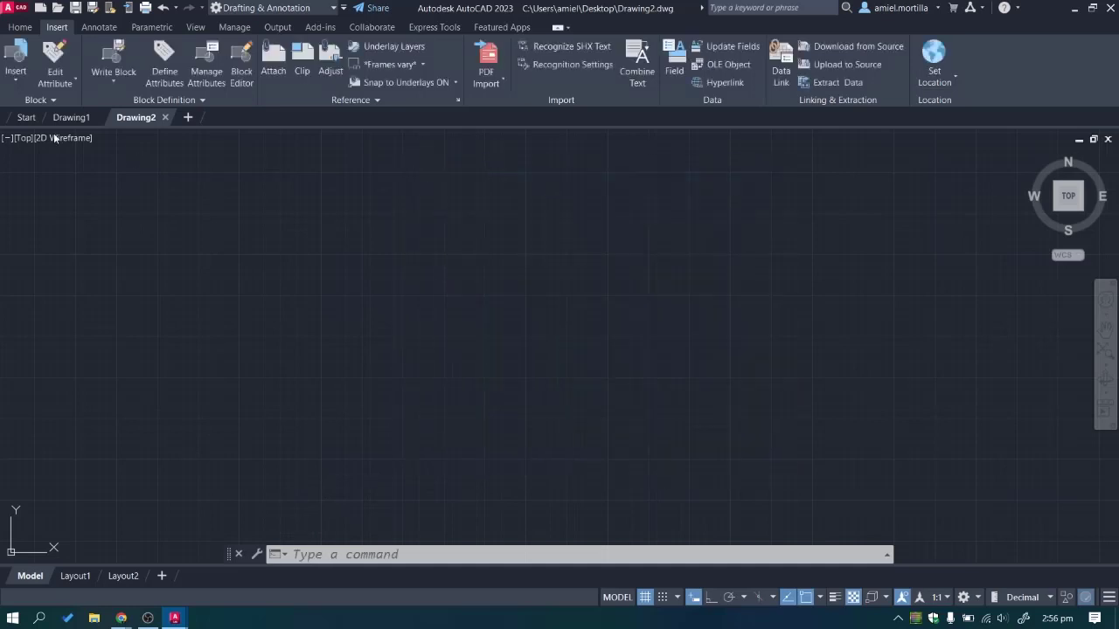
Switch to Drawing1 and examine the Write Block destination path, leaving without writing a block.
left_click(88, 117)
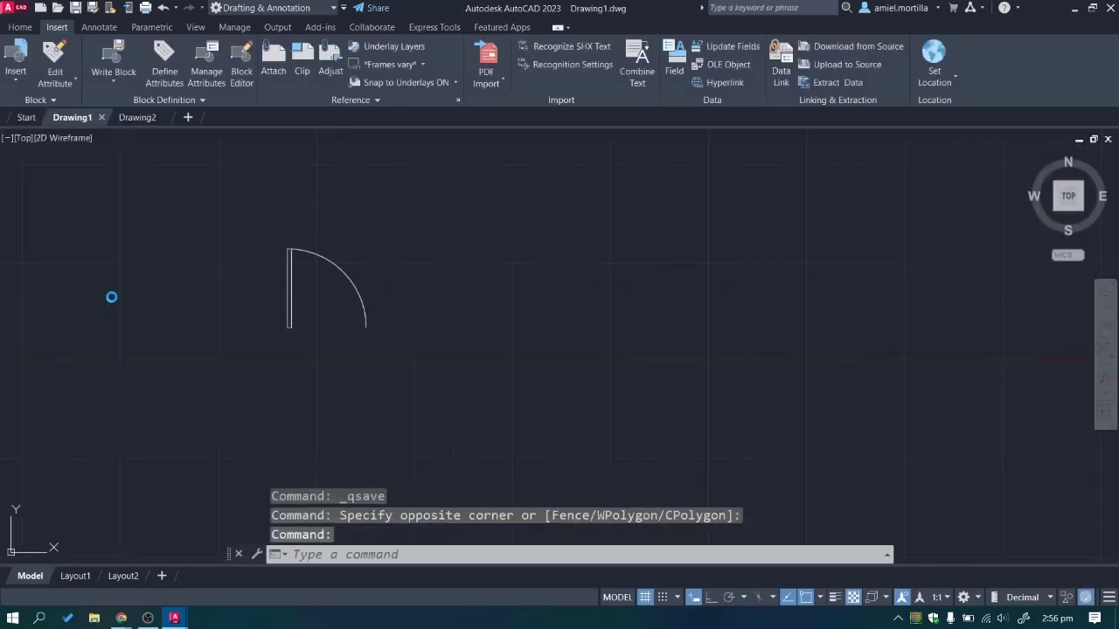
scroll(105, 271, "down", 2)
middle_click_drag(100, 262, 419, 255)
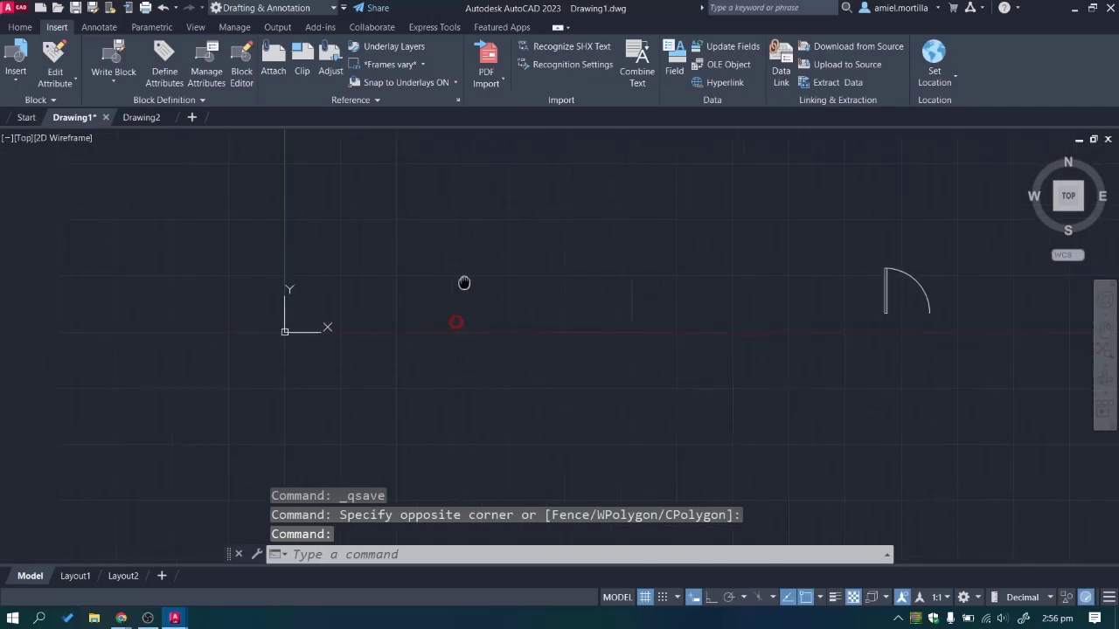
scroll(464, 282, "up", 2)
mouse_move(587, 292)
middle_mouse_down()
mouse_move(411, 237)
mouse_move(248, 208)
mouse_move(250, 238)
middle_mouse_up()
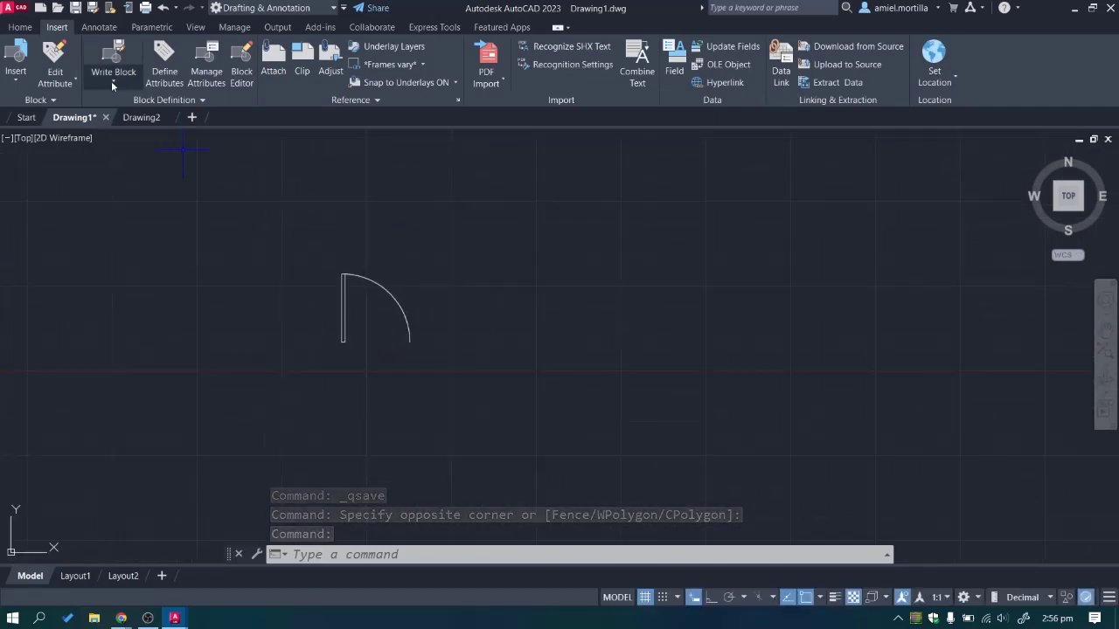
left_click(111, 81)
left_click(117, 136)
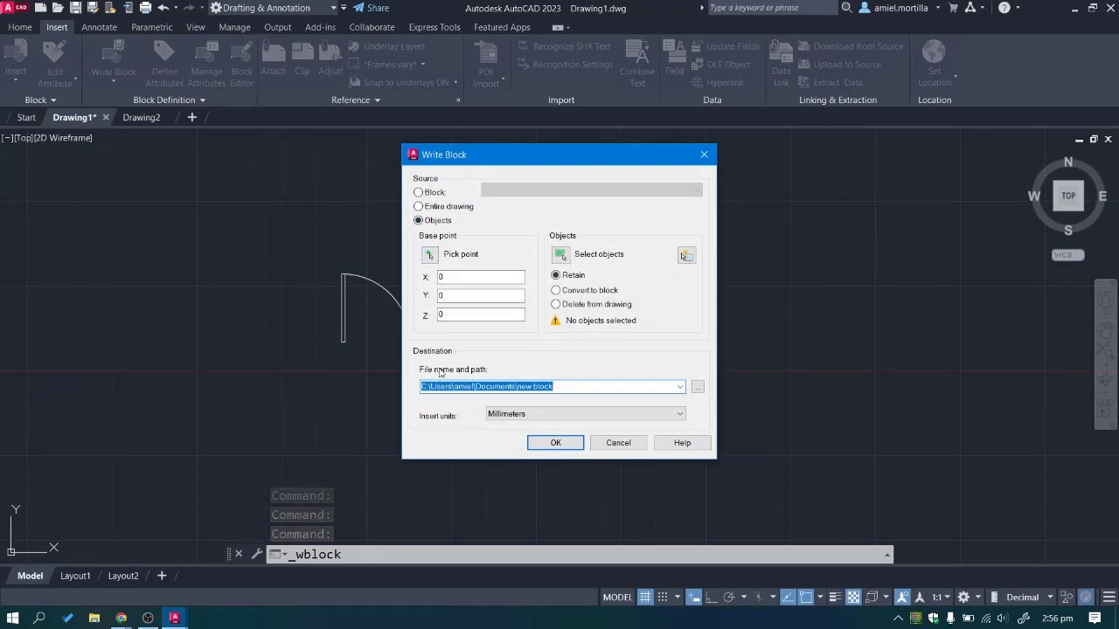
left_click(556, 390)
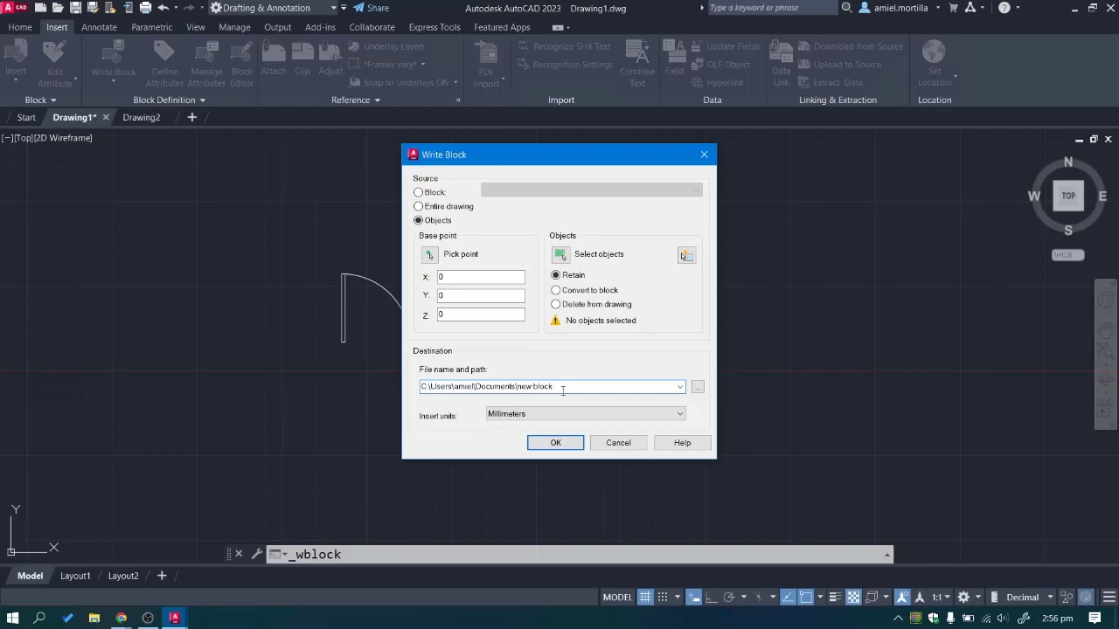
left_click(703, 154)
In Drawing2, browse the Documents folder for a block library file and leave without choosing one, closing the Blocks palette.
left_click(138, 117)
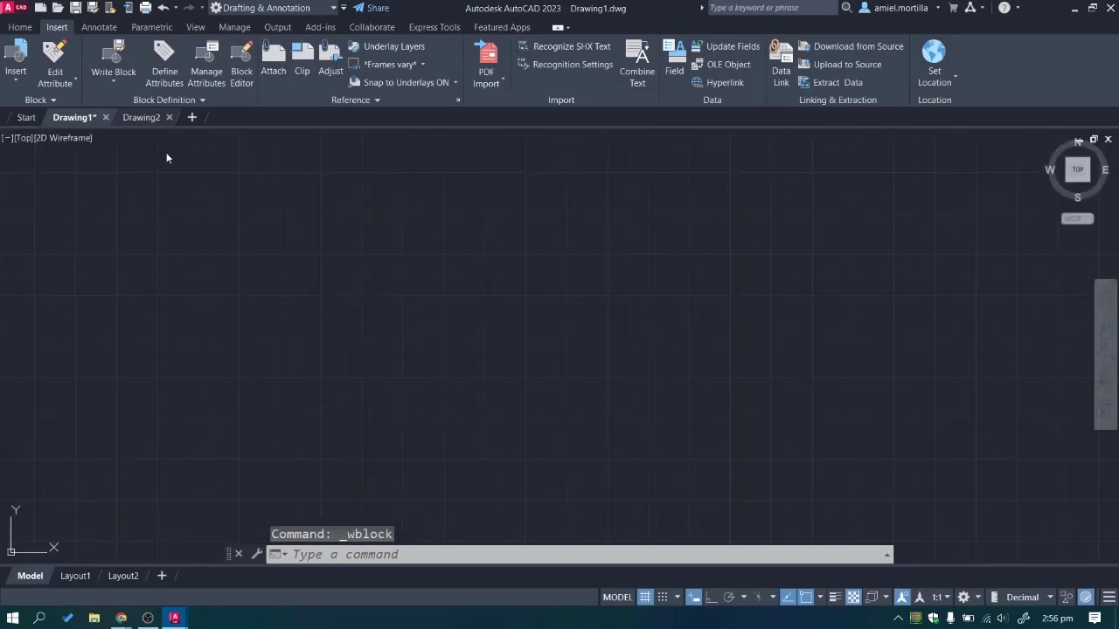
left_click(8, 80)
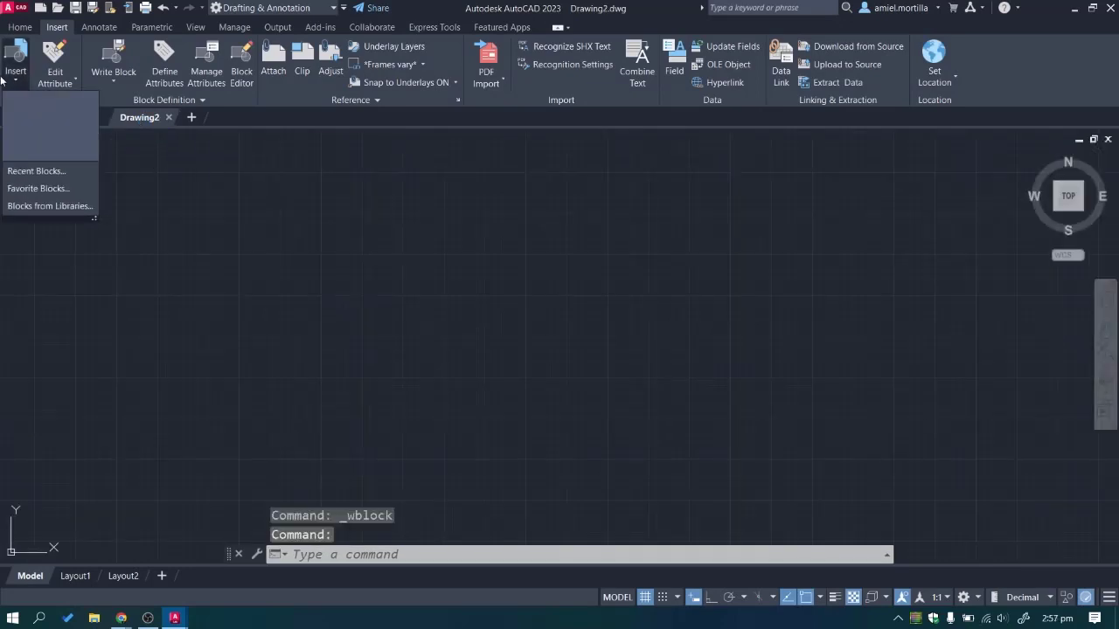
left_click(48, 207)
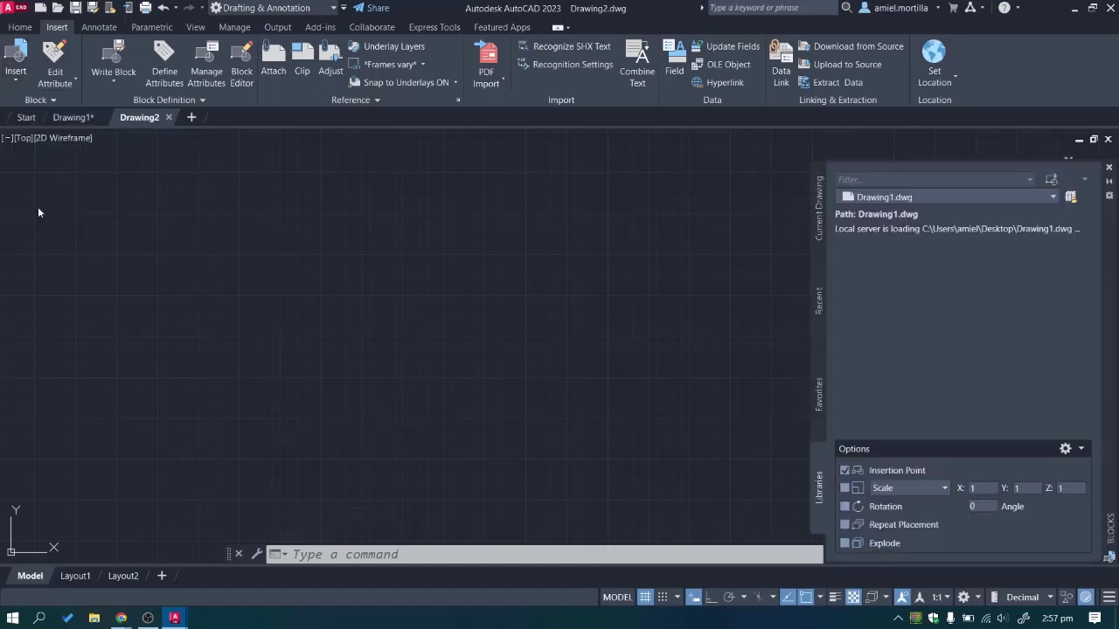
left_click(993, 201)
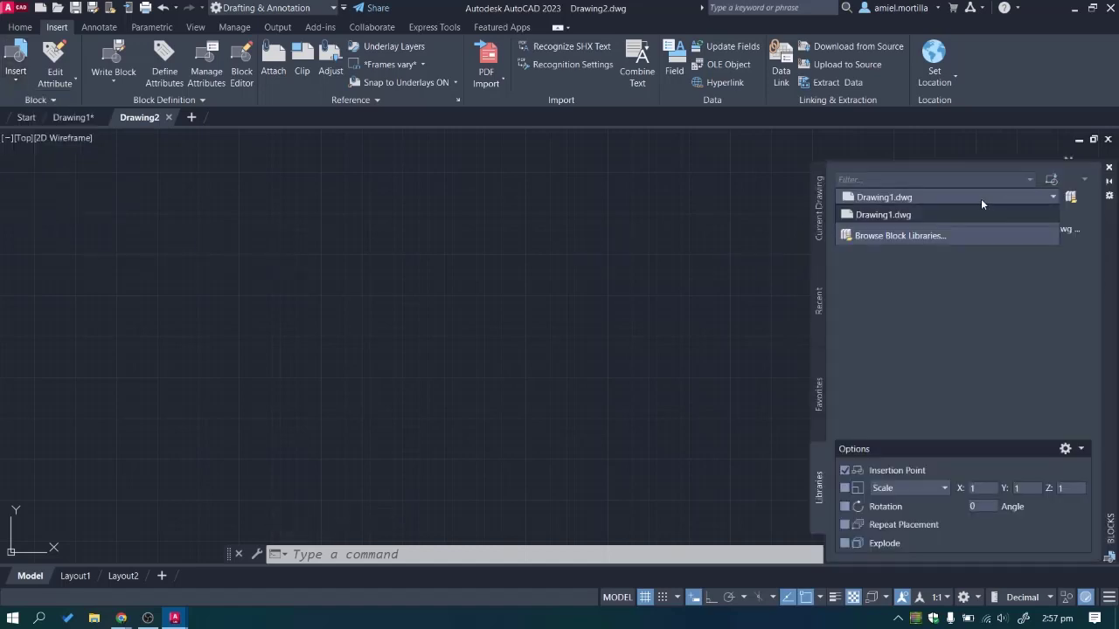
left_click(909, 238)
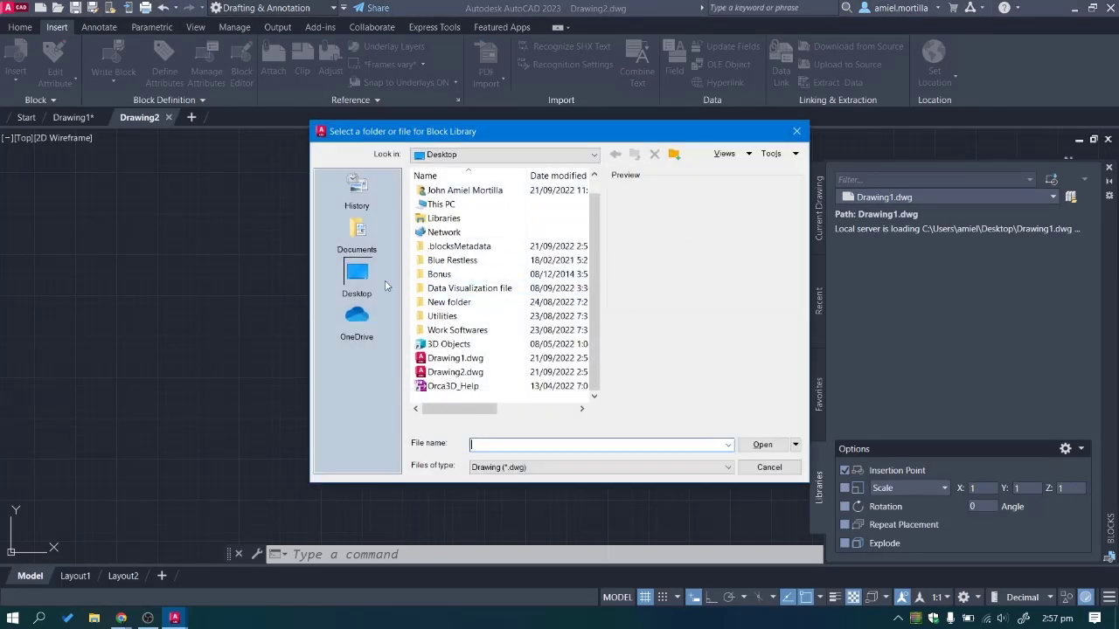
left_click(358, 229)
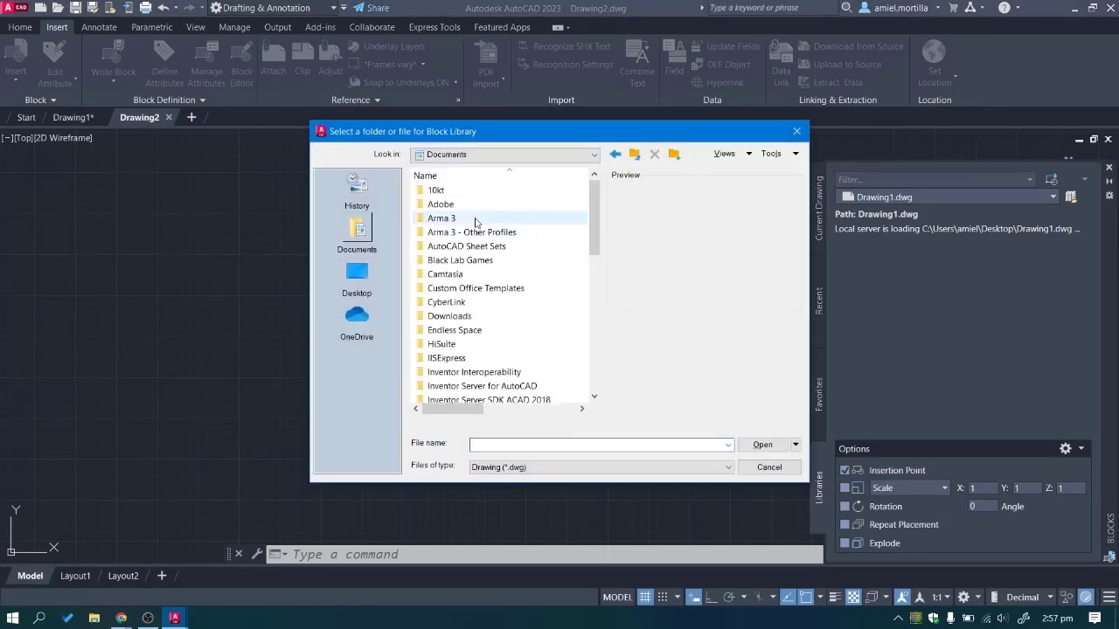
scroll(479, 262, "down", 3)
scroll(480, 369, "down", 1)
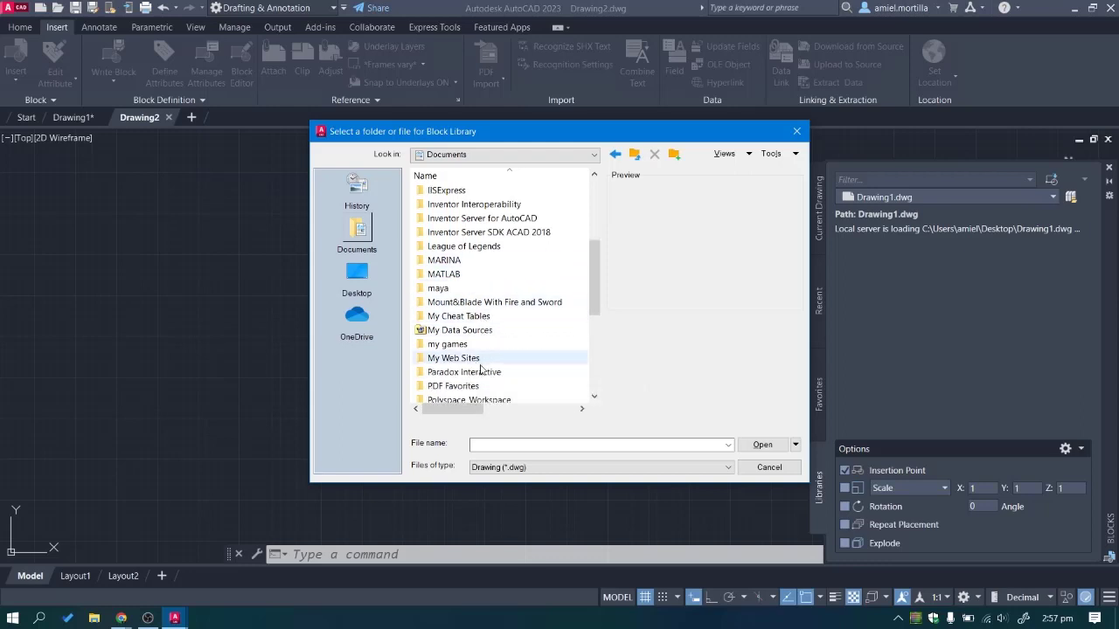
left_click(796, 132)
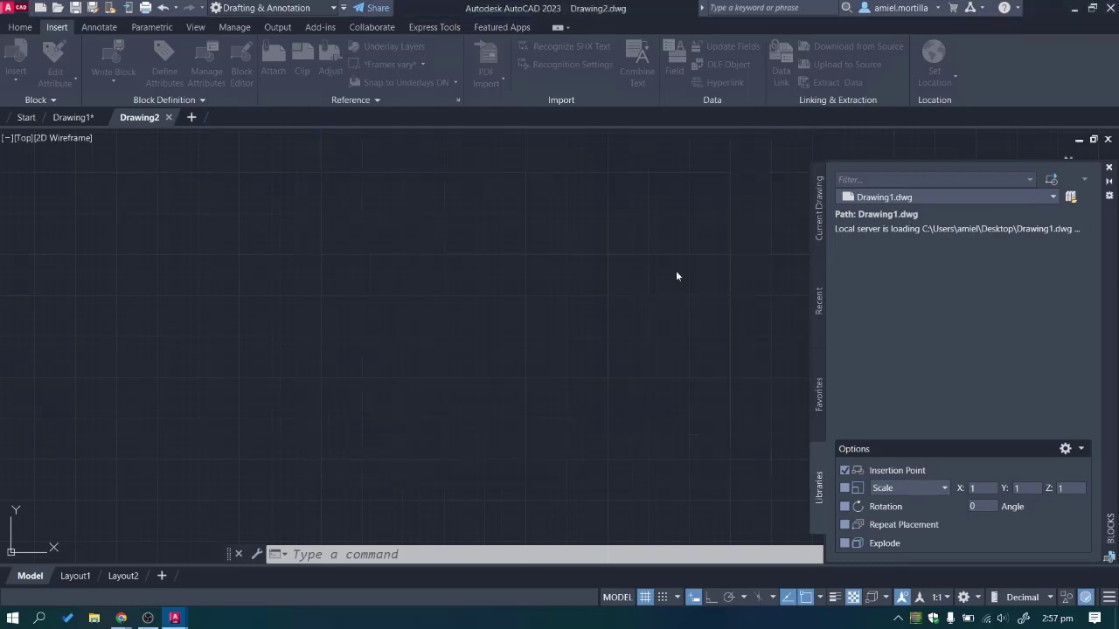
left_click(1109, 168)
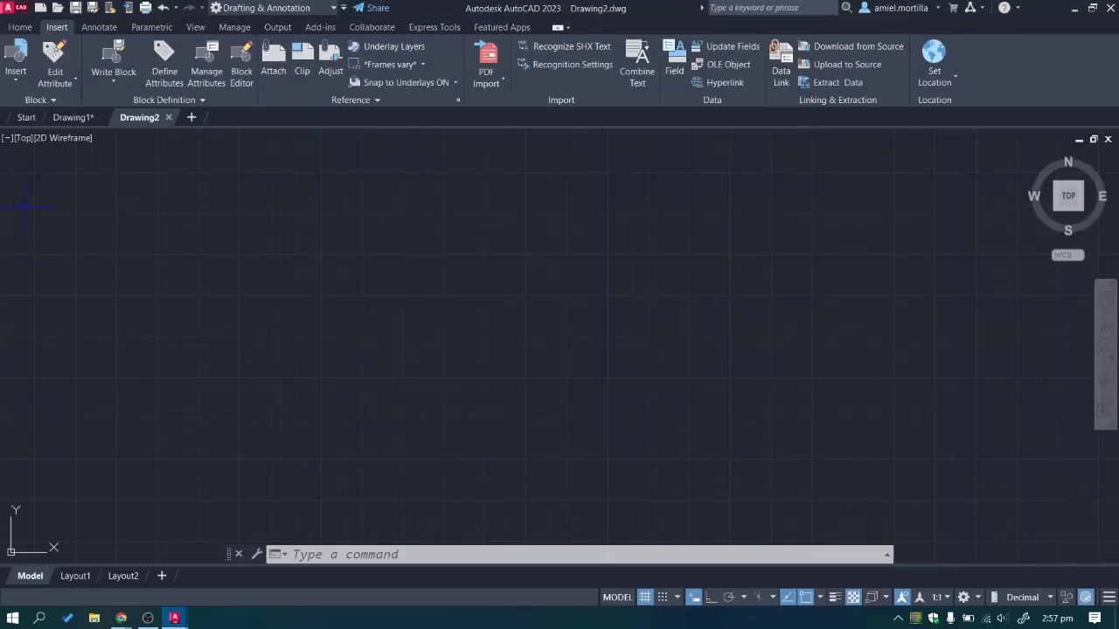
left_click(152, 100)
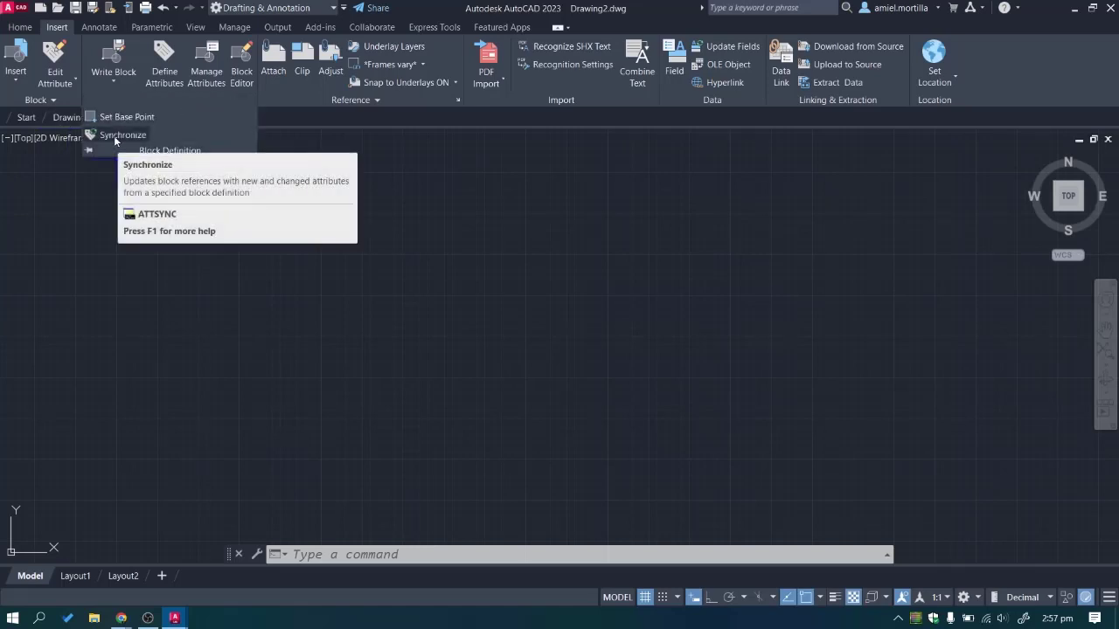
left_click(36, 234)
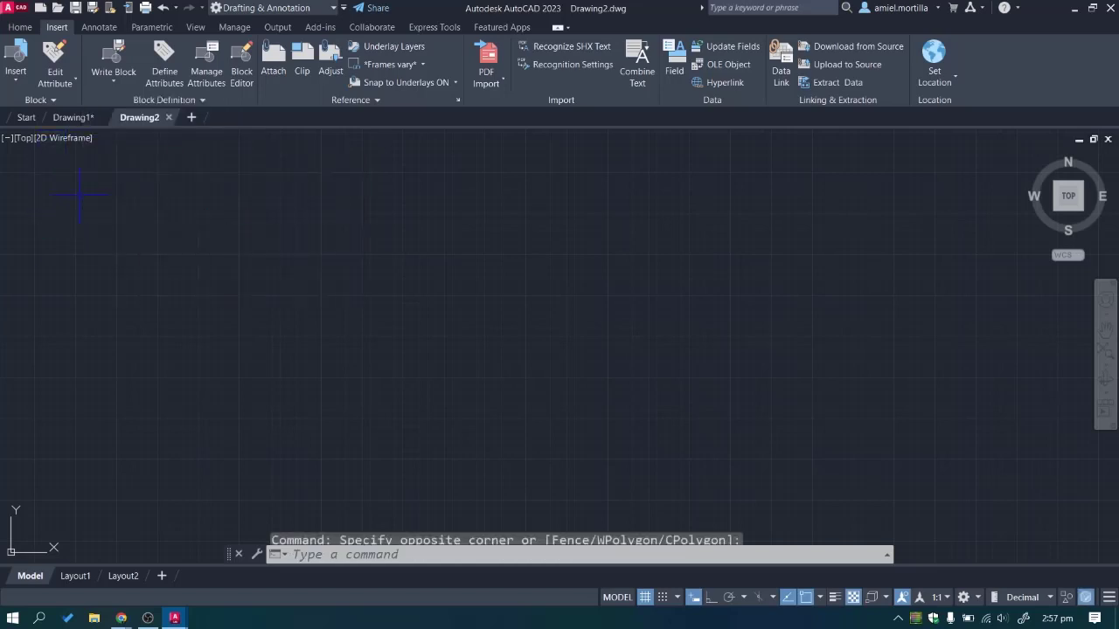
Look through the block definitions available for insertion in Drawing1 and compare with the blank Drawing2.
left_click(71, 117)
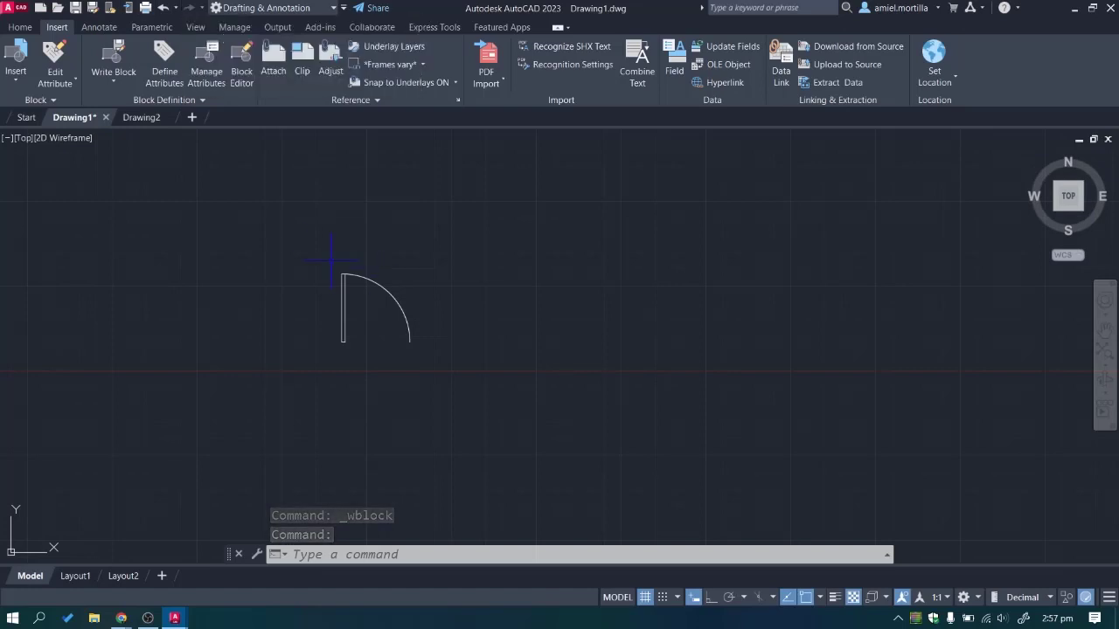
left_click(21, 27)
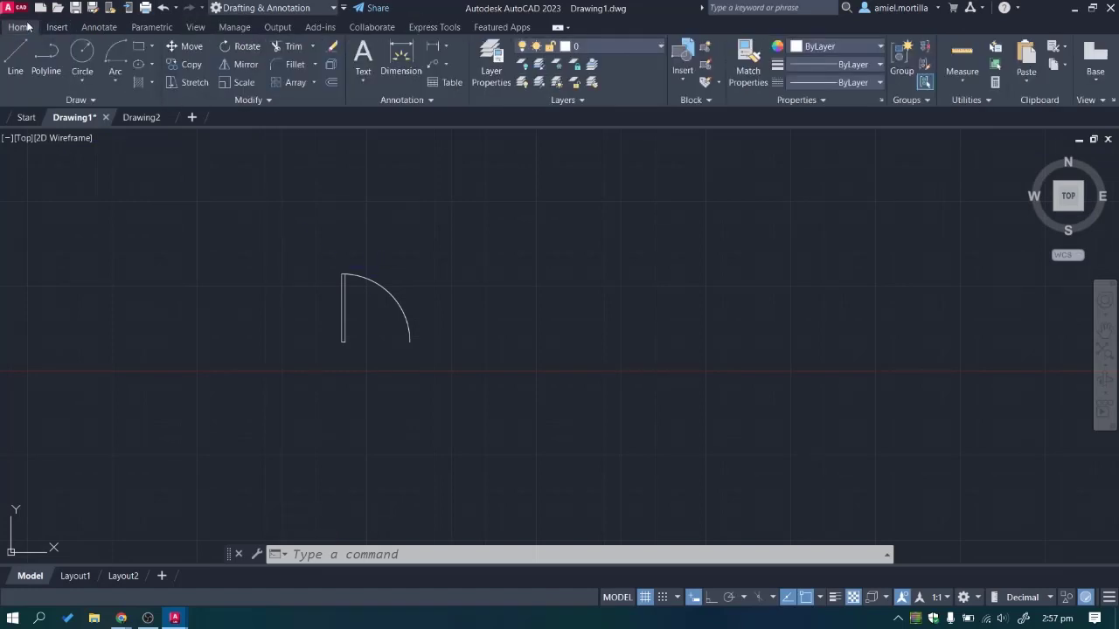
left_click(56, 27)
left_click(14, 77)
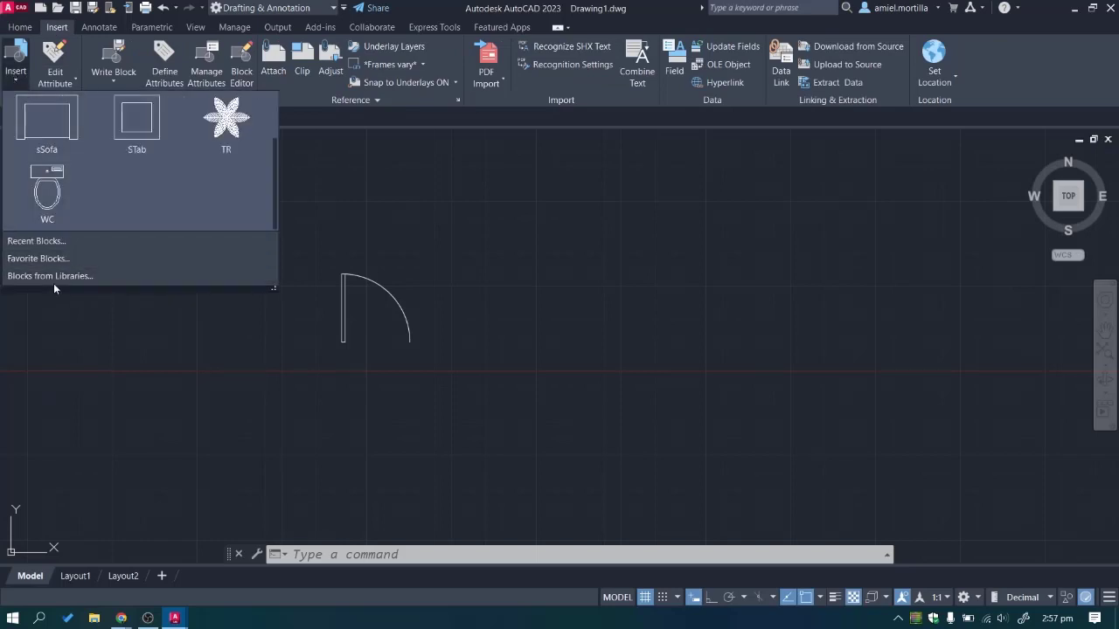
scroll(118, 208, "up", 2)
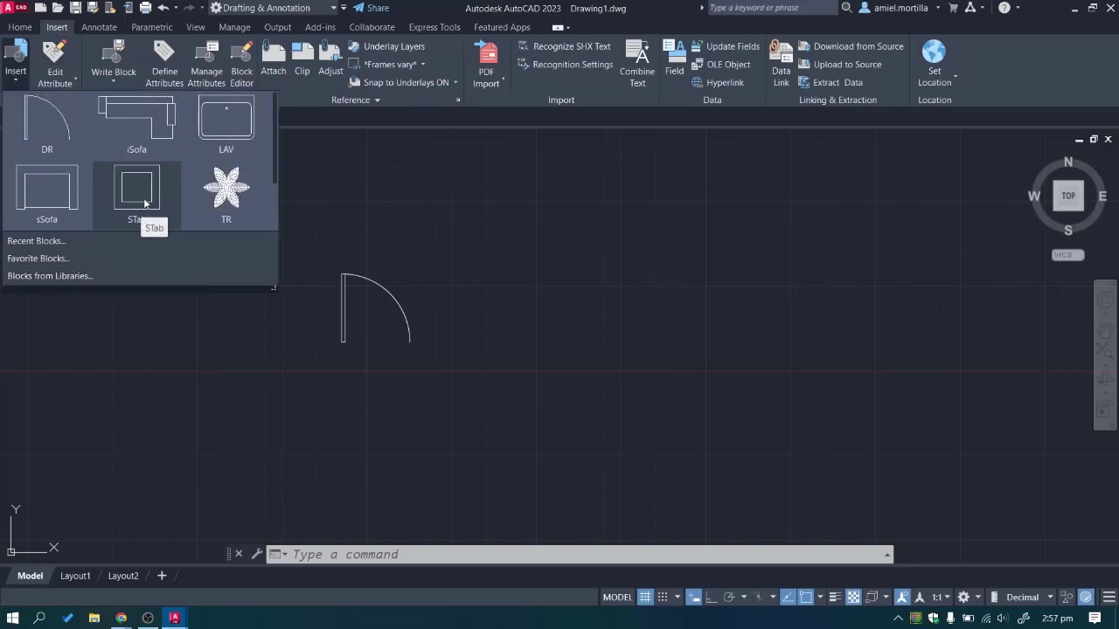
scroll(82, 214, "down", 2)
left_click(87, 205)
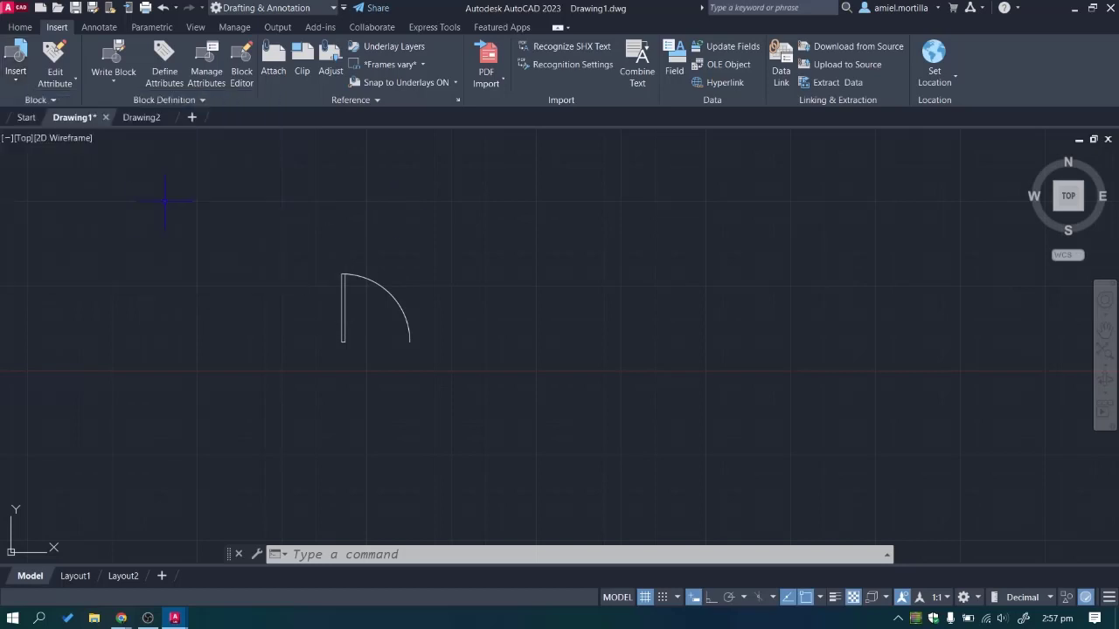
scroll(165, 201, "down", 2)
mouse_move(130, 218)
middle_mouse_down()
mouse_move(406, 231)
mouse_move(245, 219)
middle_mouse_up()
scroll(407, 231, "down", 1)
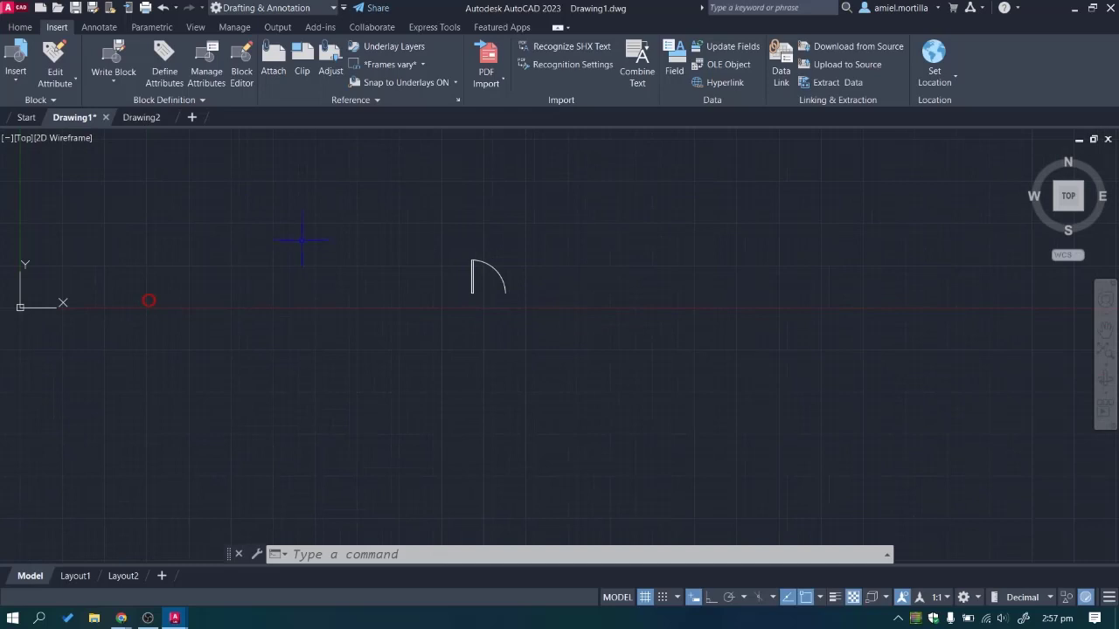
left_click(140, 117)
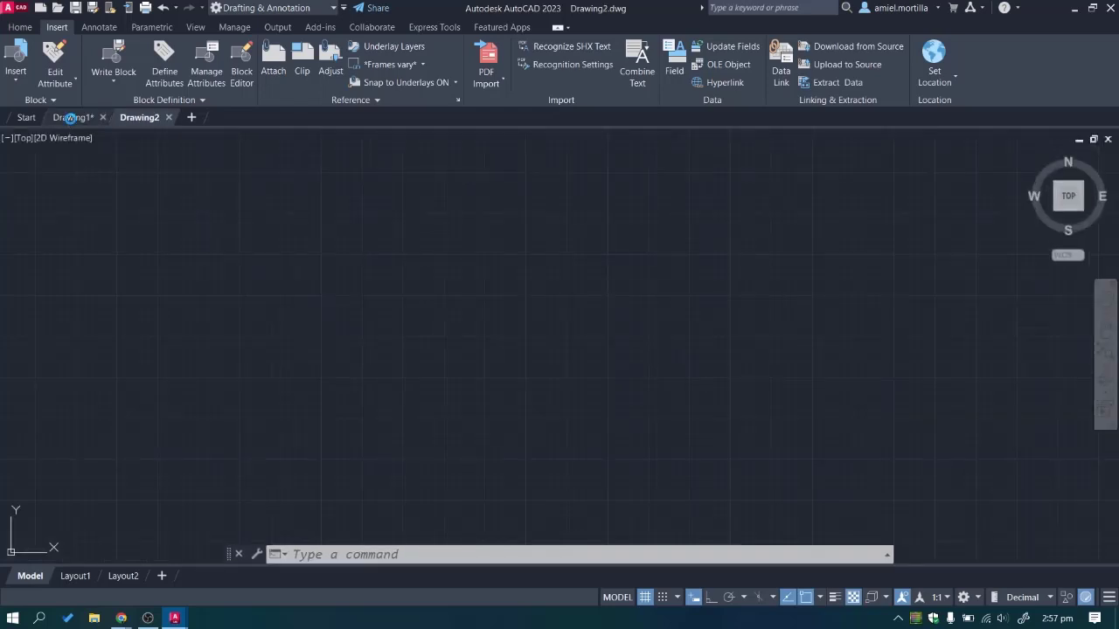
left_click(74, 117)
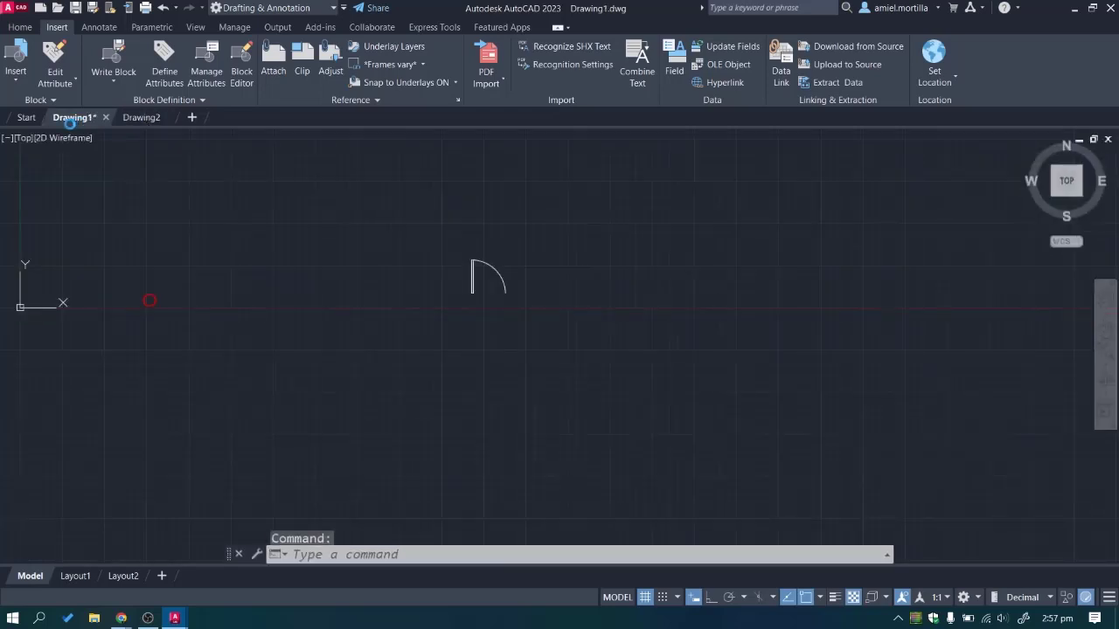
Insert the WC block into Drawing1, in the empty space left of the door.
left_click(16, 81)
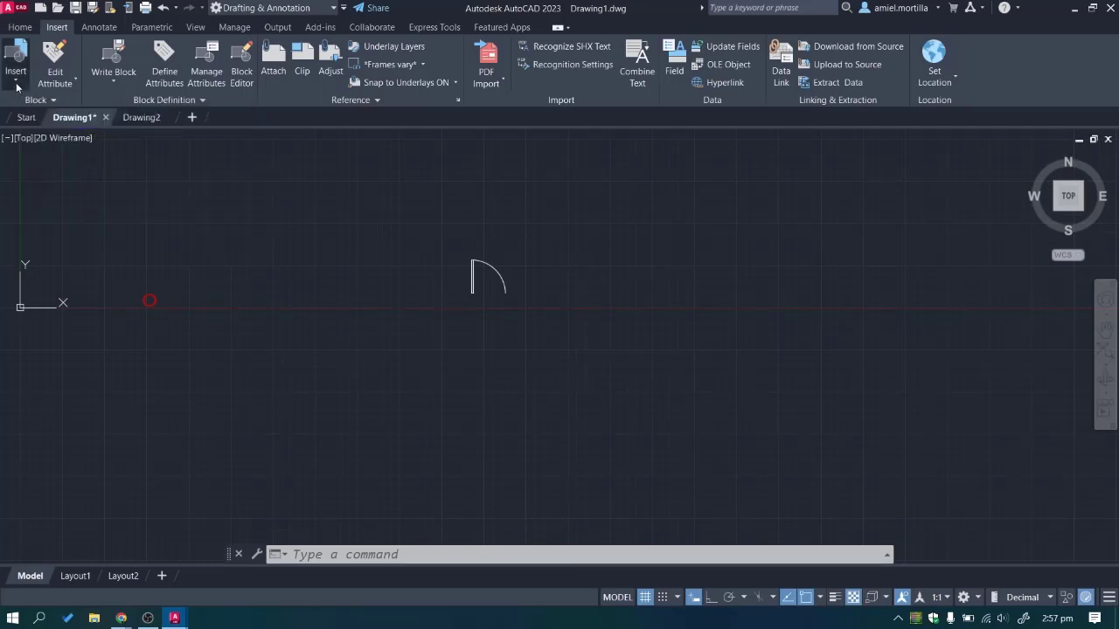
scroll(104, 194, "up", 1)
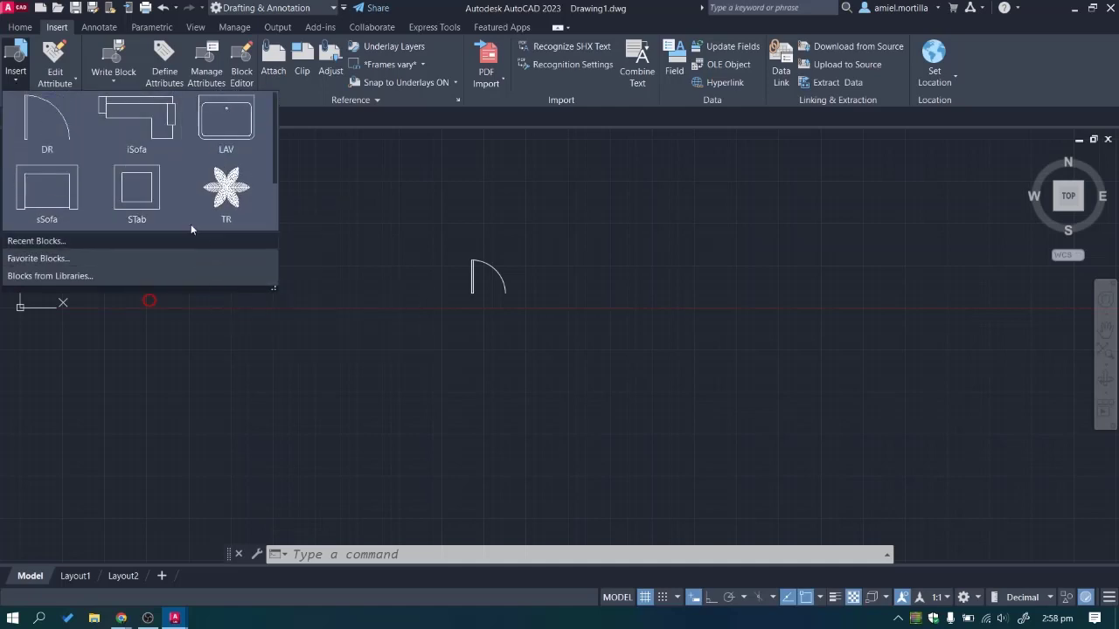
scroll(165, 197, "down", 1)
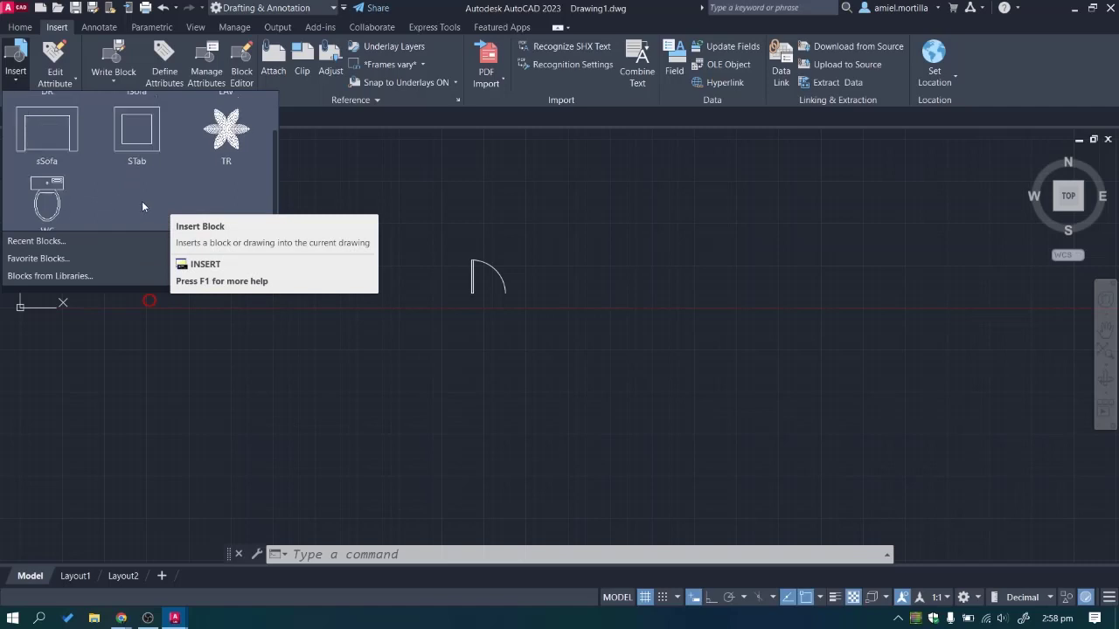
left_click(47, 190)
scroll(402, 245, "up", 5)
left_click(241, 268)
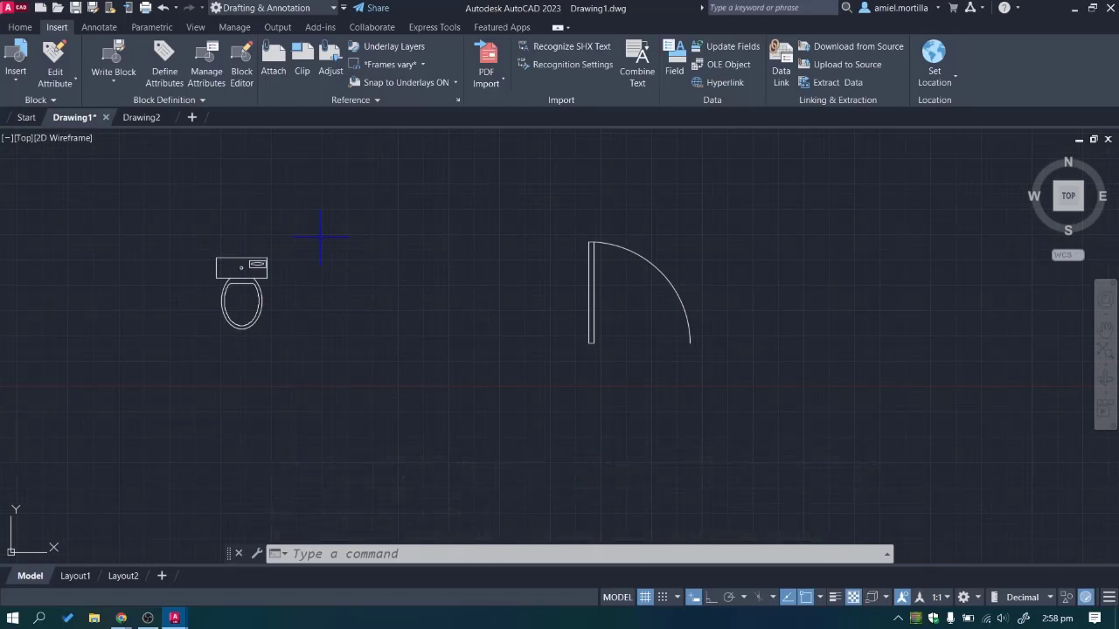
Copy the WC block from Drawing1 and paste it into Drawing2, just right of the origin.
left_click(197, 237)
left_click(301, 434)
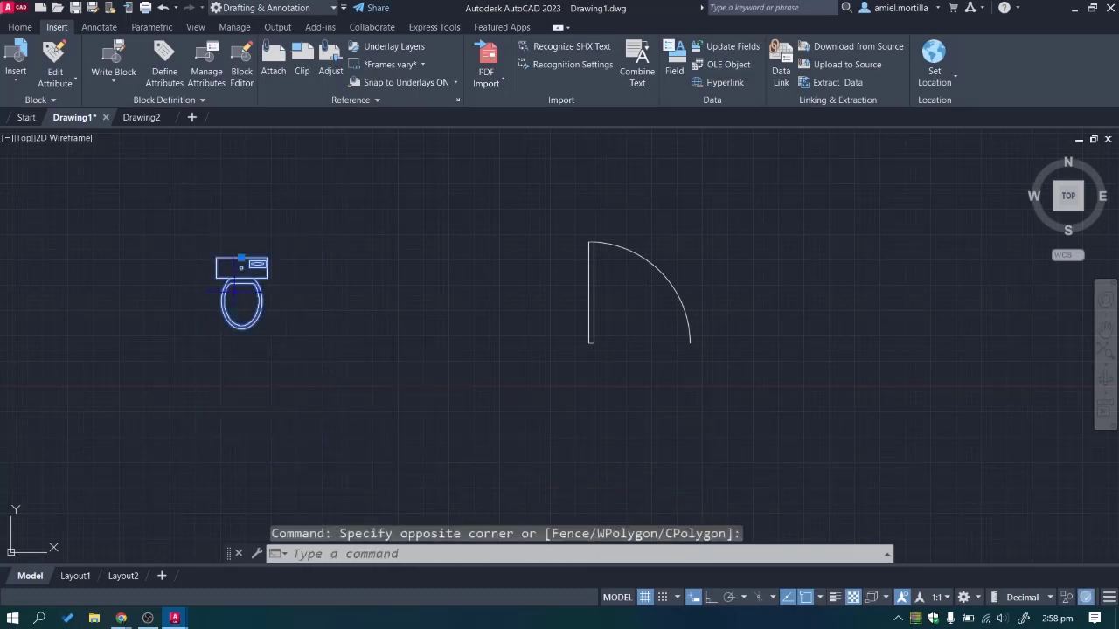
key("ctrl+c")
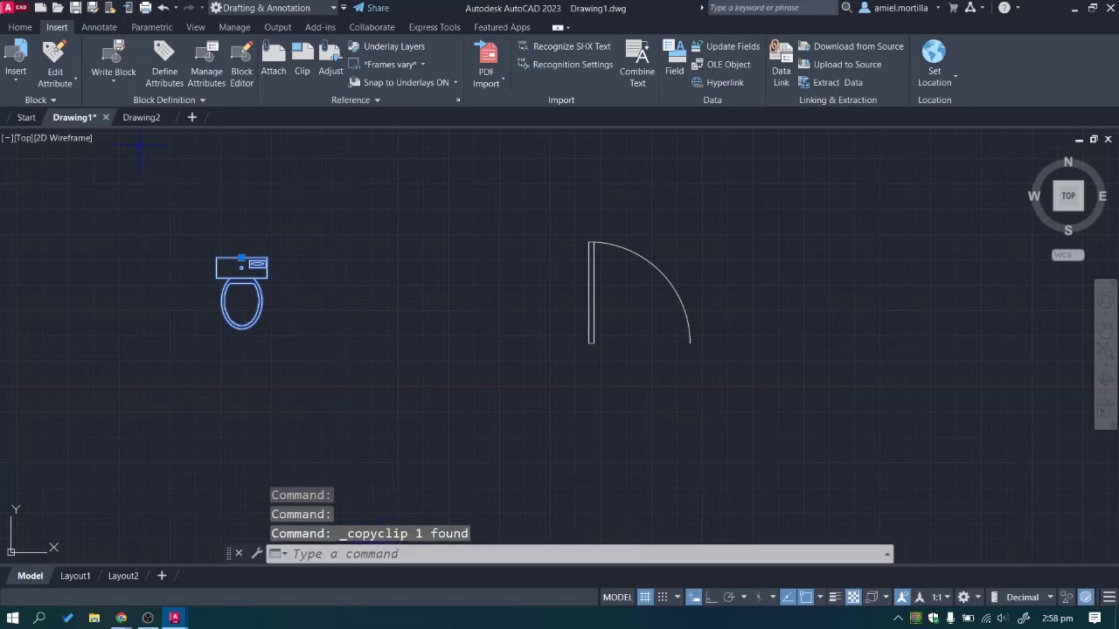
left_click(142, 117)
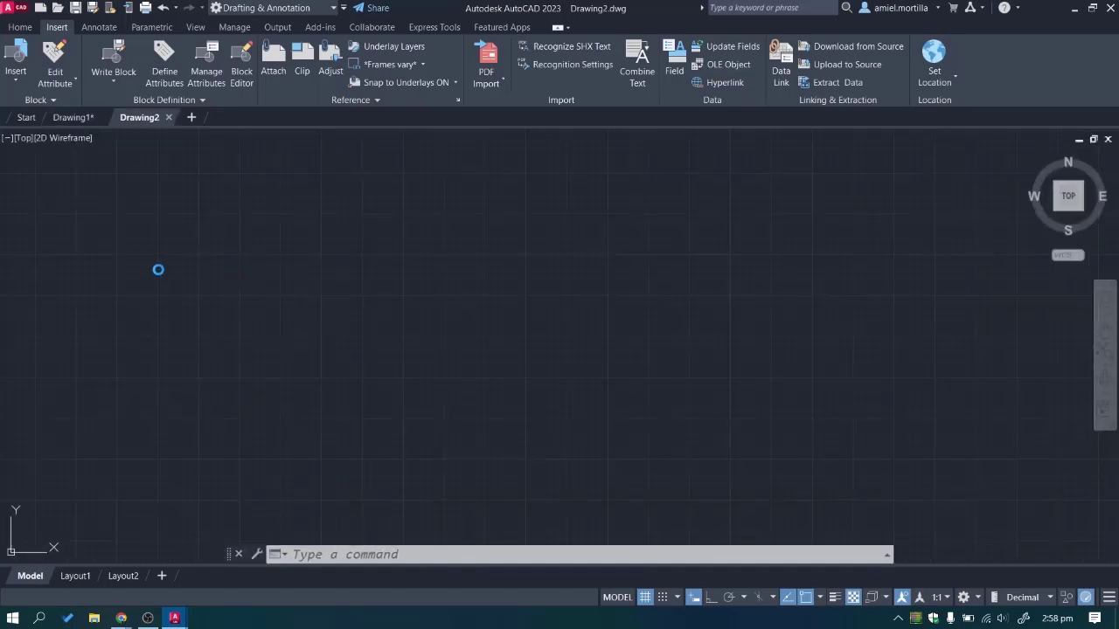
scroll(472, 259, "down", 5)
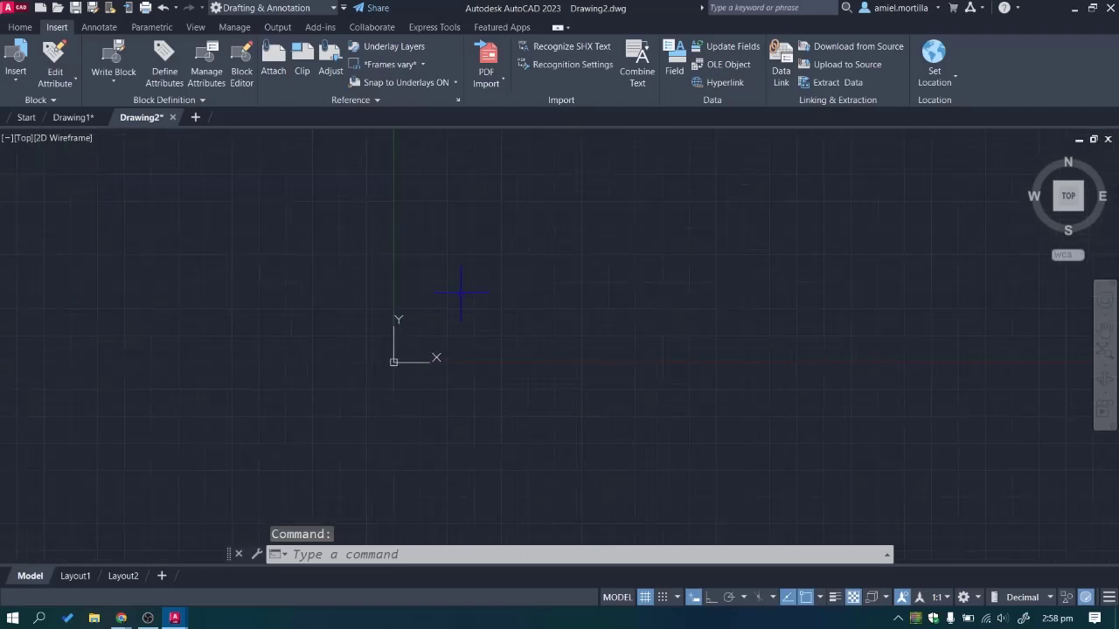
key("ctrl+v")
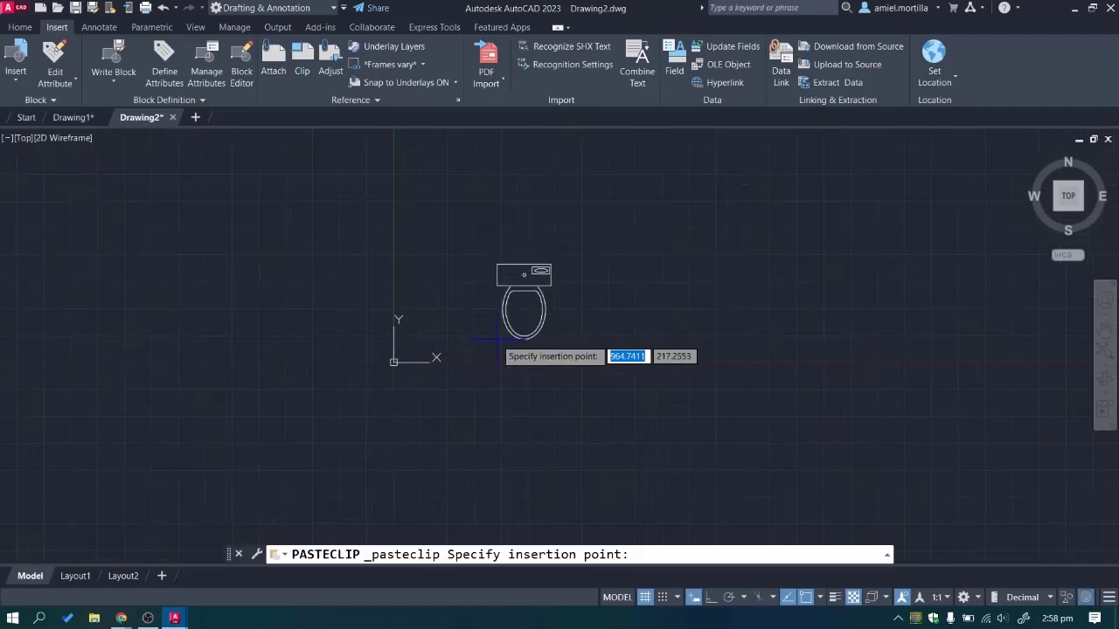
left_click(486, 339)
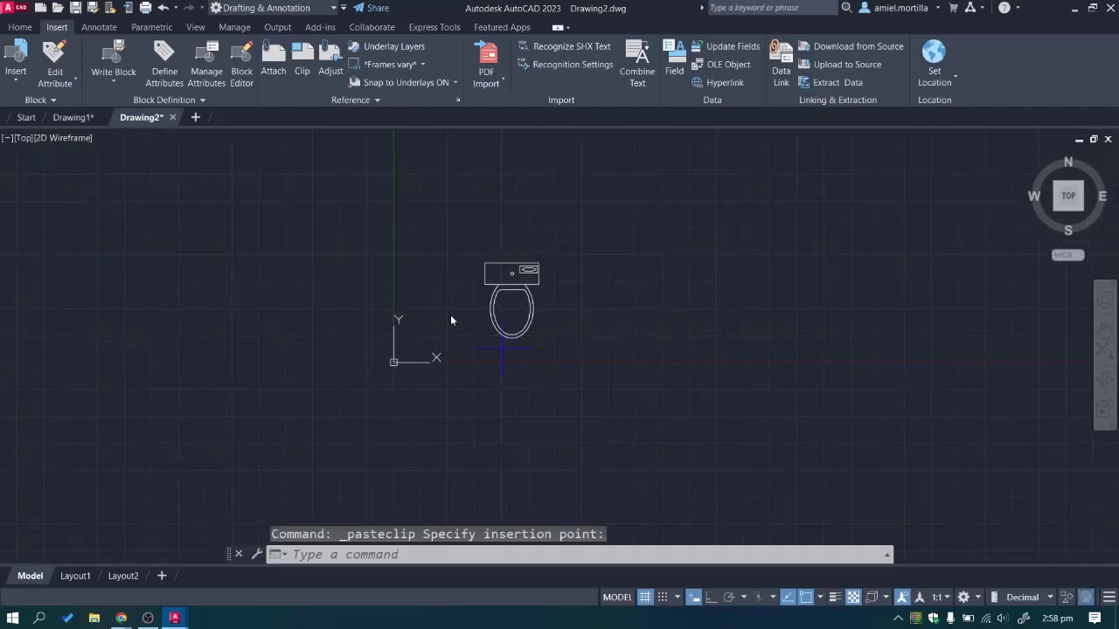
Check the pasted toilet and Drawing2's list of insertable blocks, leaving nothing selected.
left_click(511, 306)
scroll(411, 245, "up", 1)
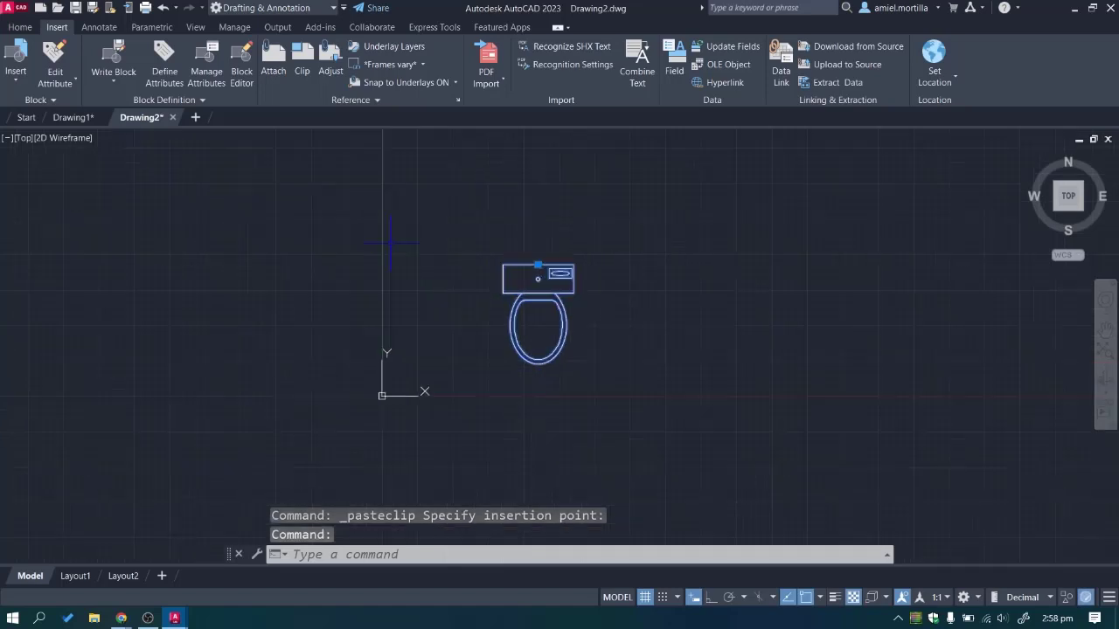
left_click(16, 76)
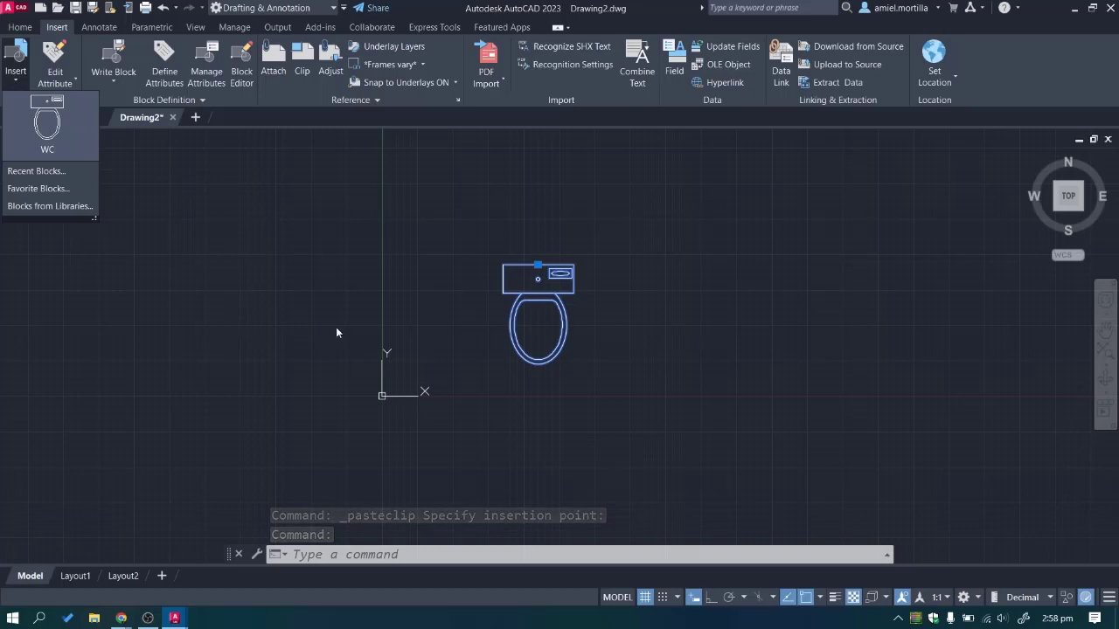
key("Escape")
key("Escape")
key("Escape")
key("Escape")
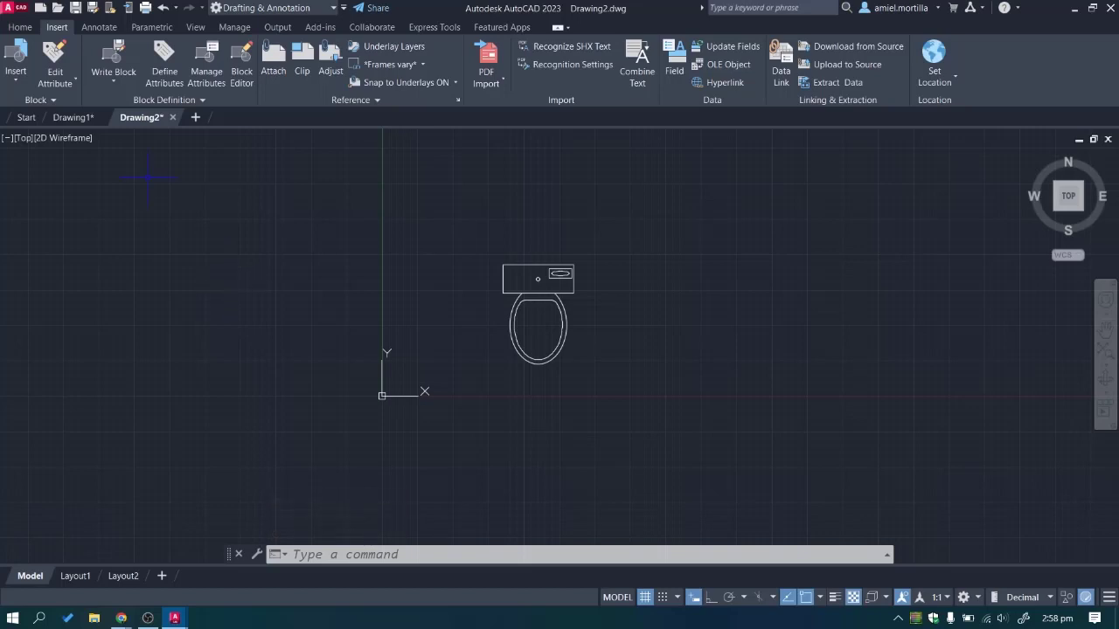
key("Escape")
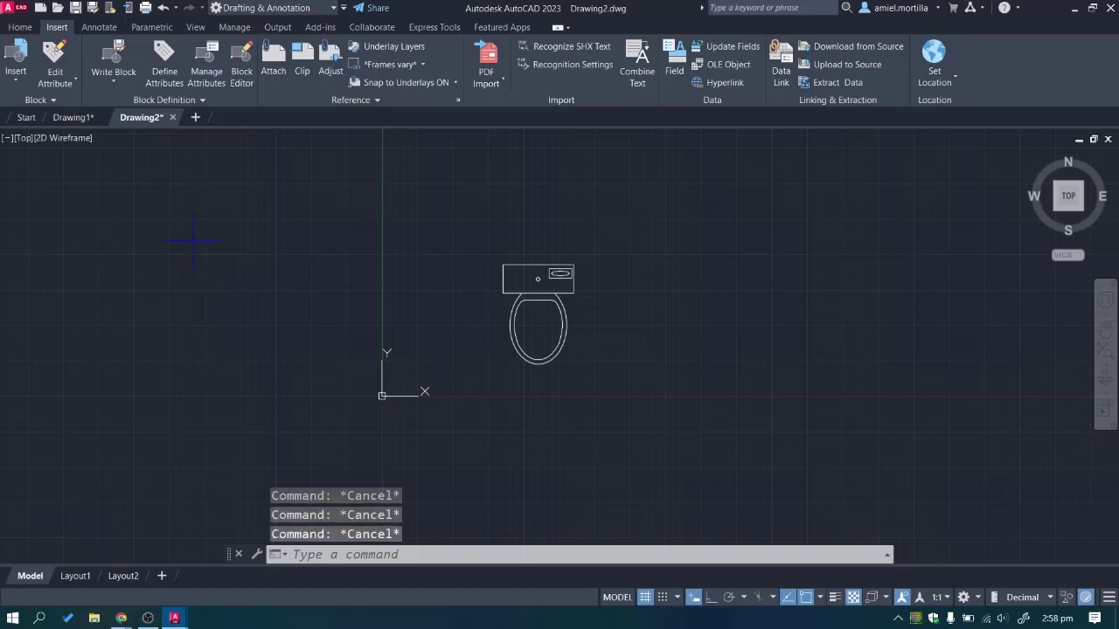
Look through the full list of insertable blocks in Drawing1.
left_click(71, 117)
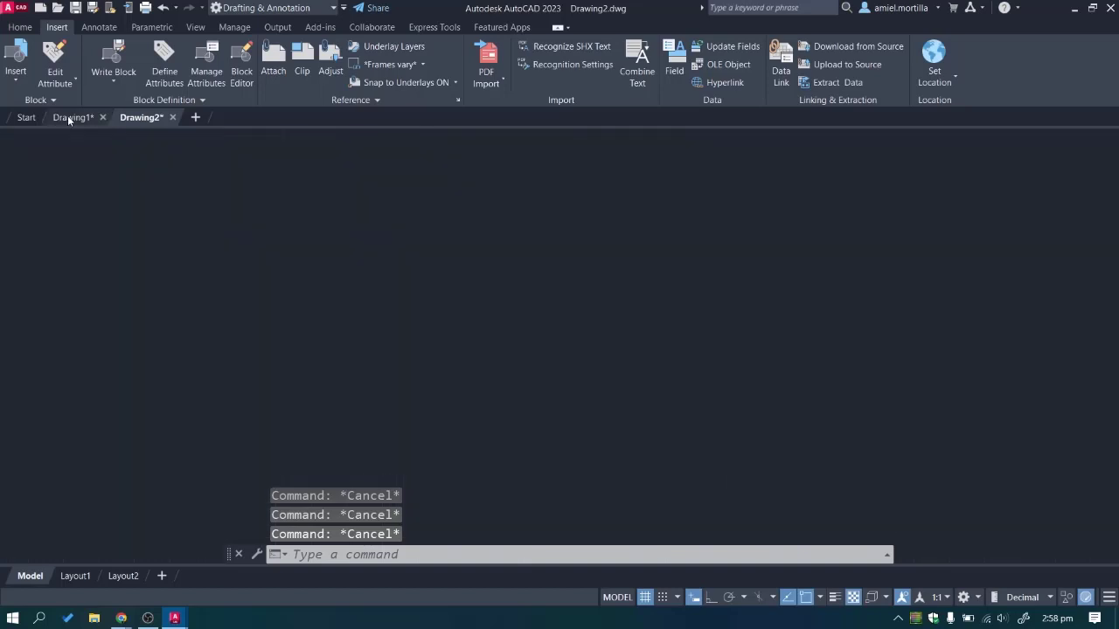
left_click(14, 77)
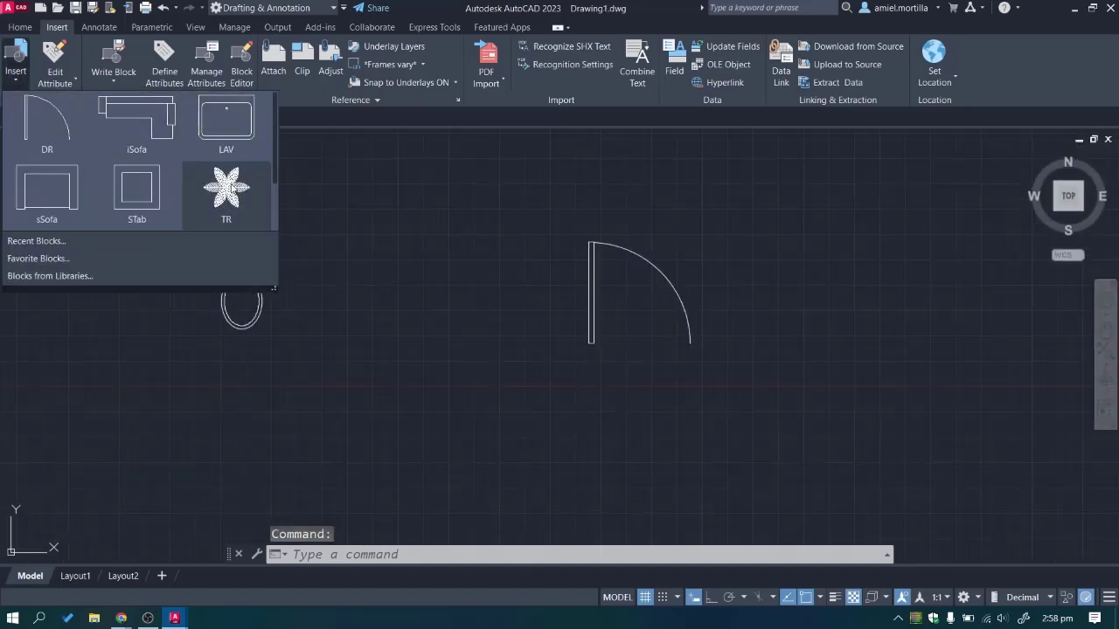
scroll(236, 187, "down", 1)
scroll(214, 188, "up", 1)
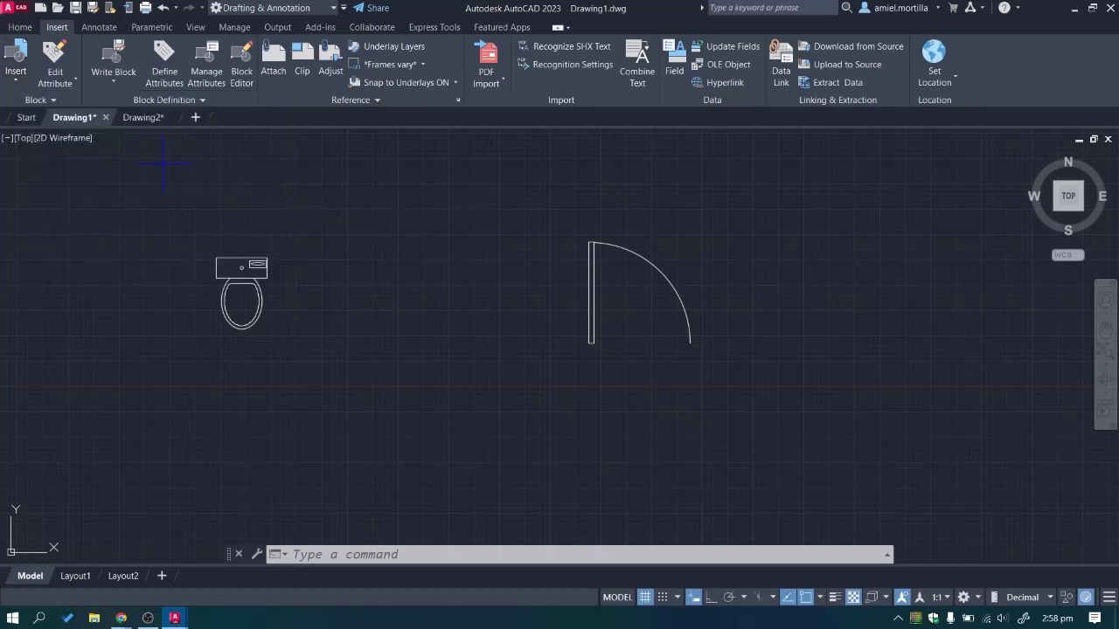
Try pasting the toilet into Drawing2 again after returning from Drawing1, and cancel the placement.
left_click(155, 220)
left_click(352, 395)
left_click(354, 242)
key("Escape")
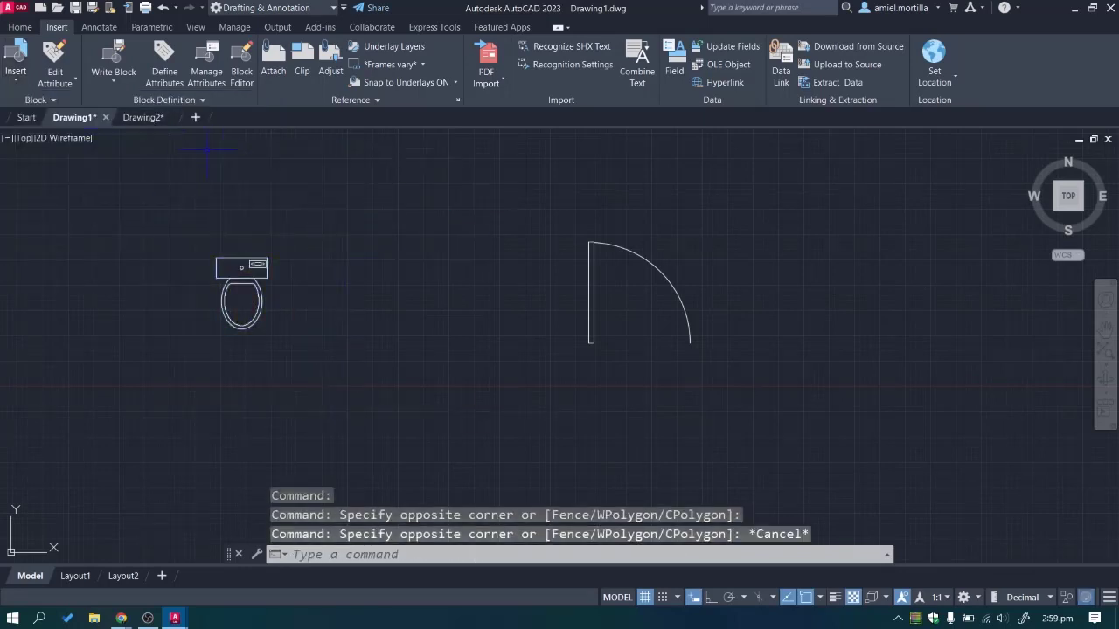
key("Escape")
left_click(142, 117)
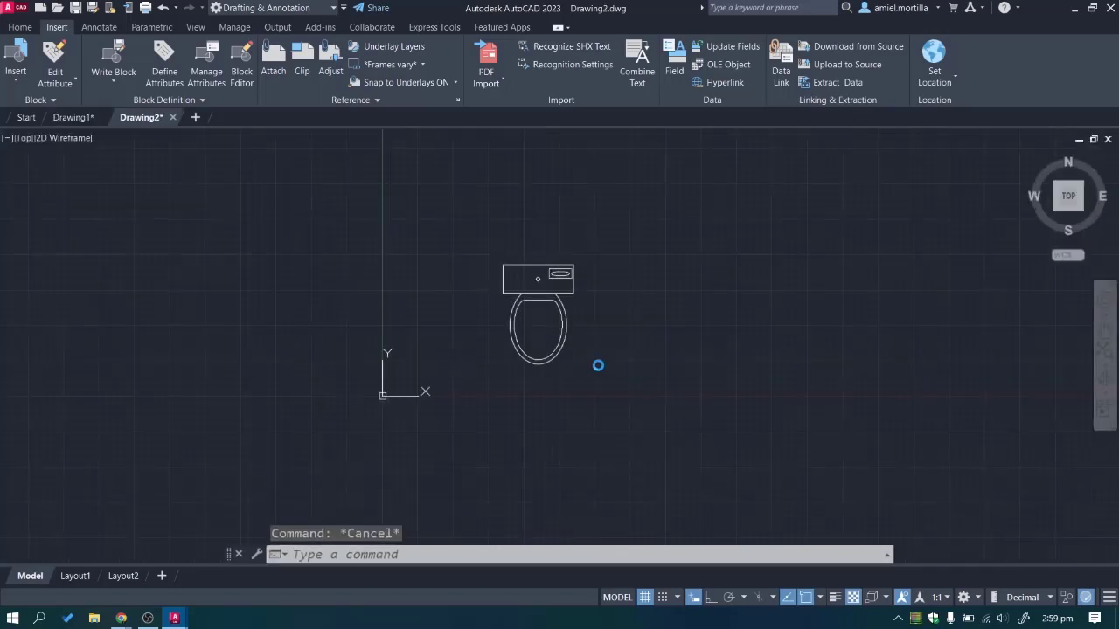
key("ctrl+v")
key("Escape")
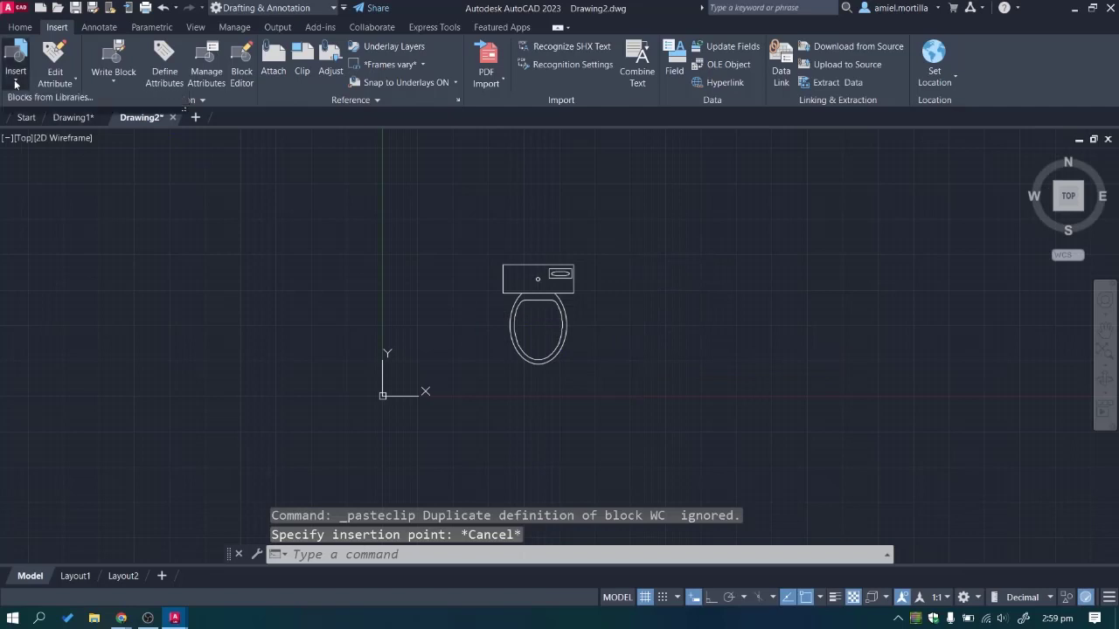
Check which blocks Drawing2 offers for insertion, leaving nothing selected.
left_click(16, 63)
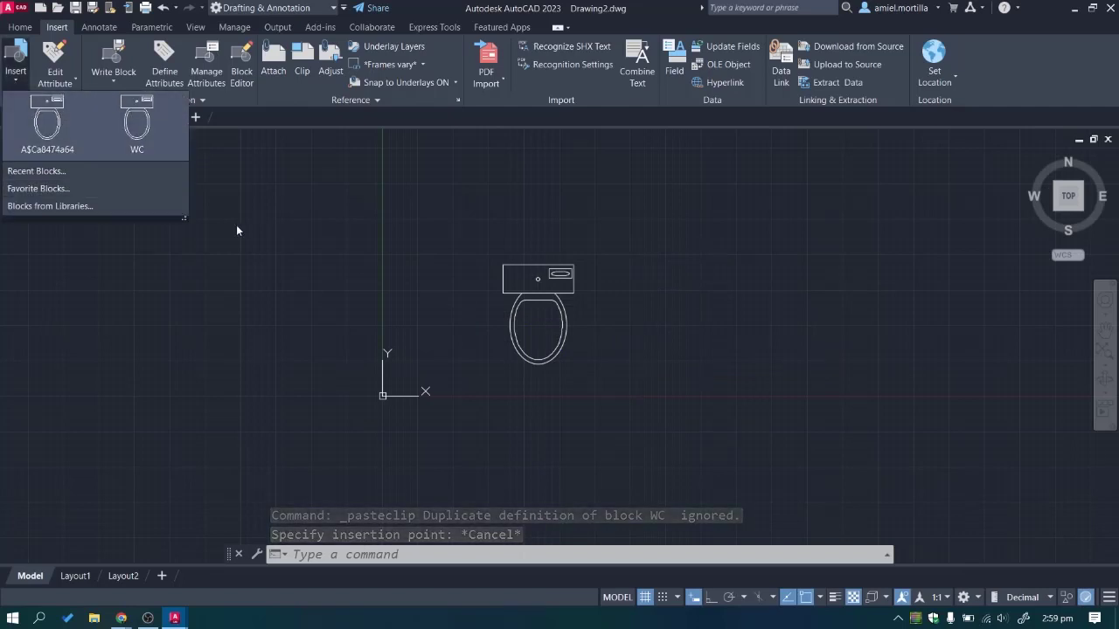
key("Escape")
key("Escape")
key("Escape")
Switch to Firefox and search the web for "Cab blocks".
mouse_move(120, 620)
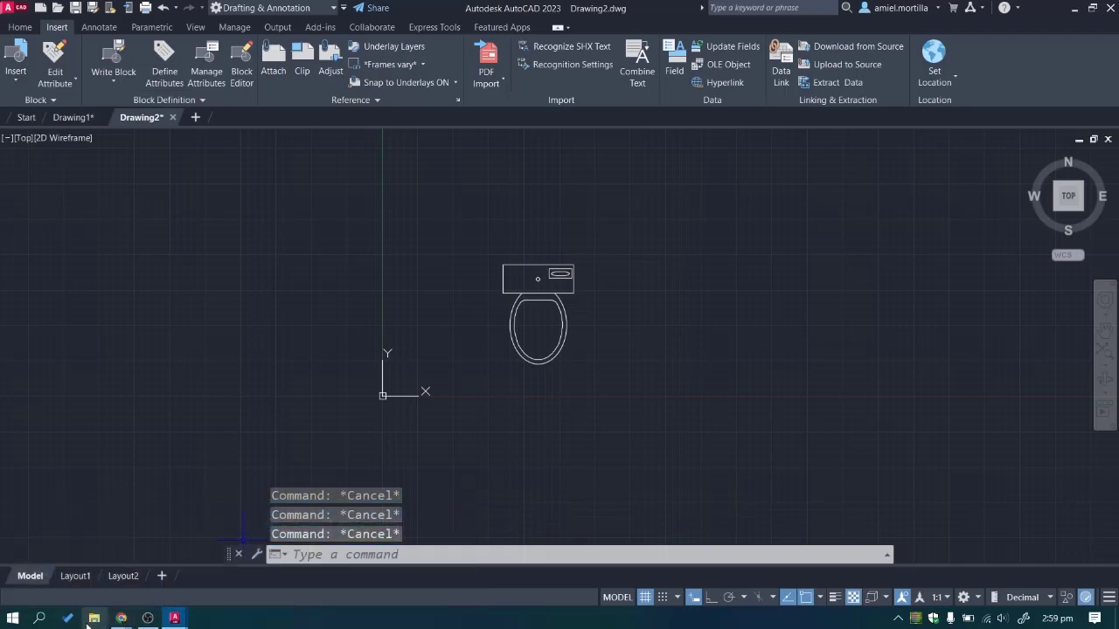
left_click(12, 618)
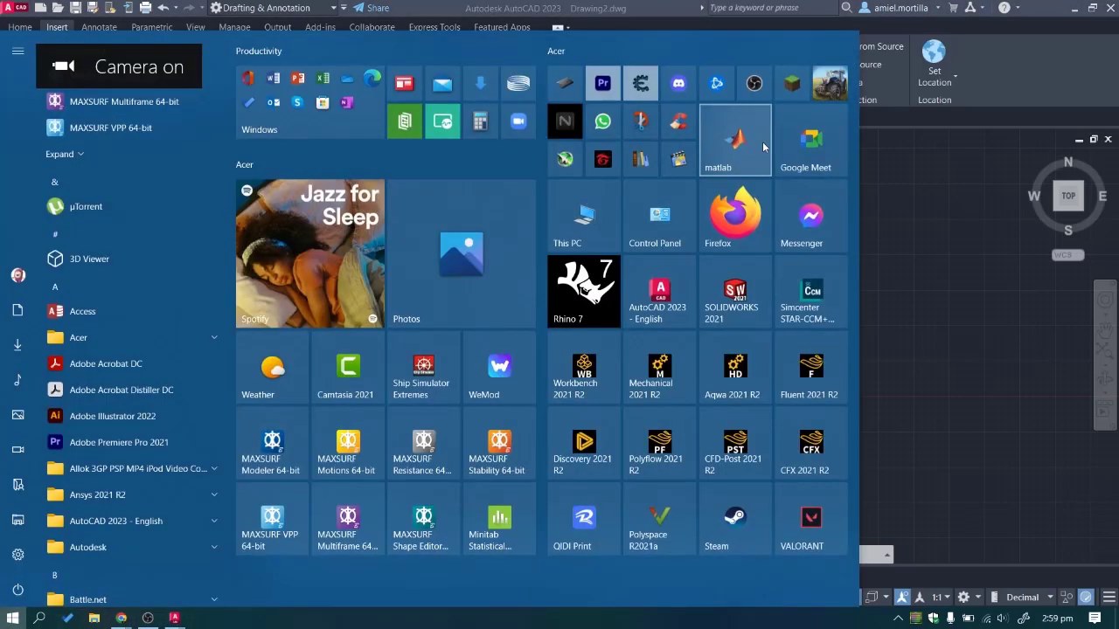
left_click(734, 214)
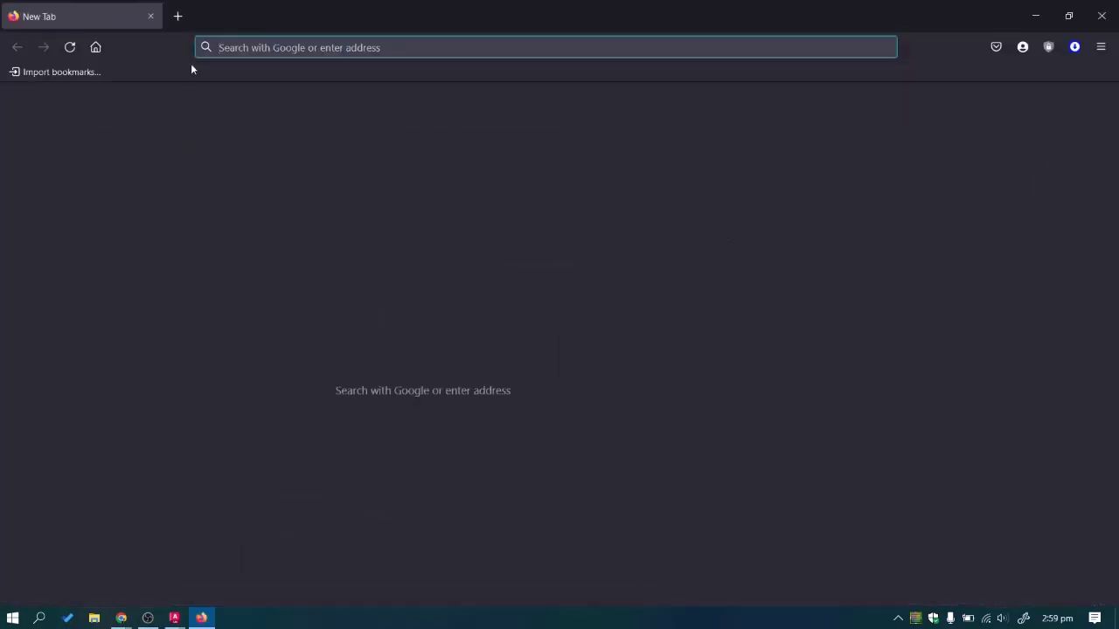
left_click(256, 47)
type("Ca")
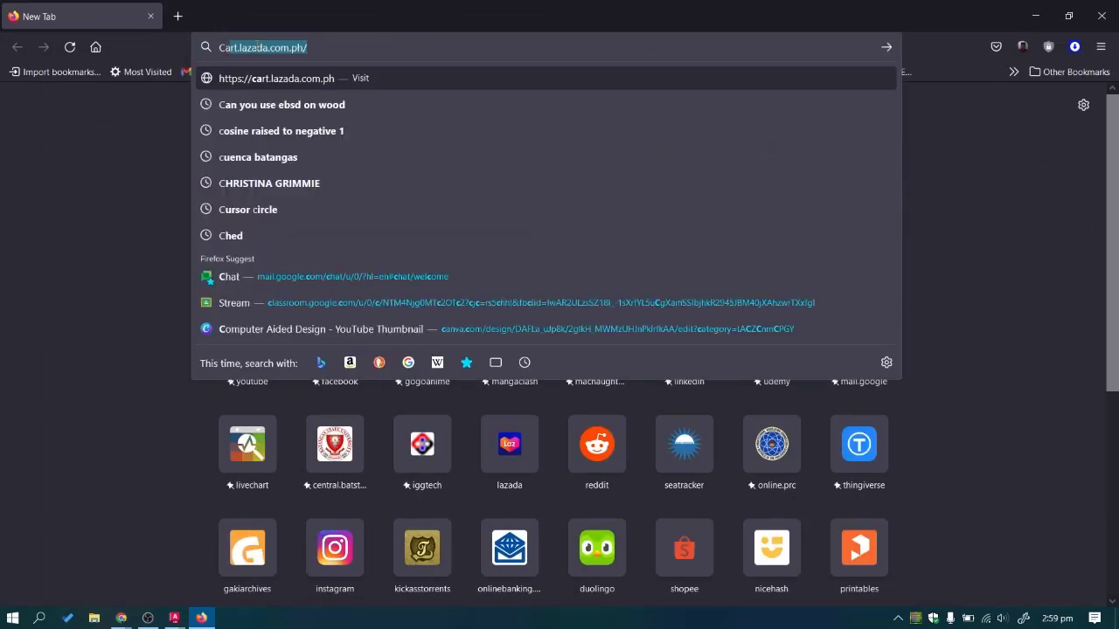
type("b blocks")
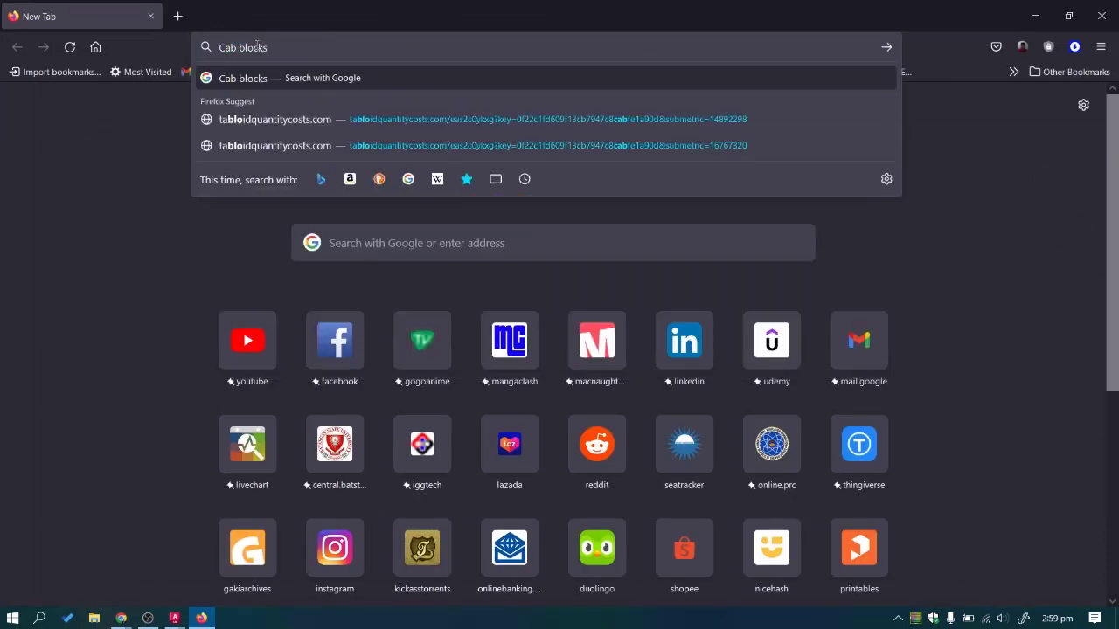
key("Return")
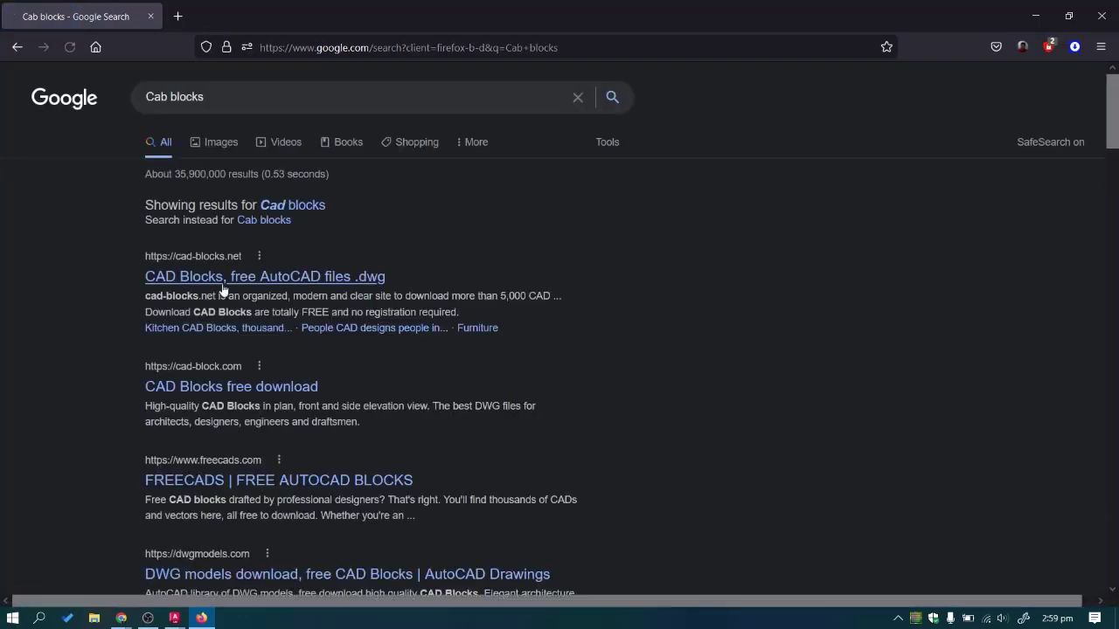
Open the cad-blocks.net site from the search results and go to its furniture AutoCAD files category.
left_click(224, 278)
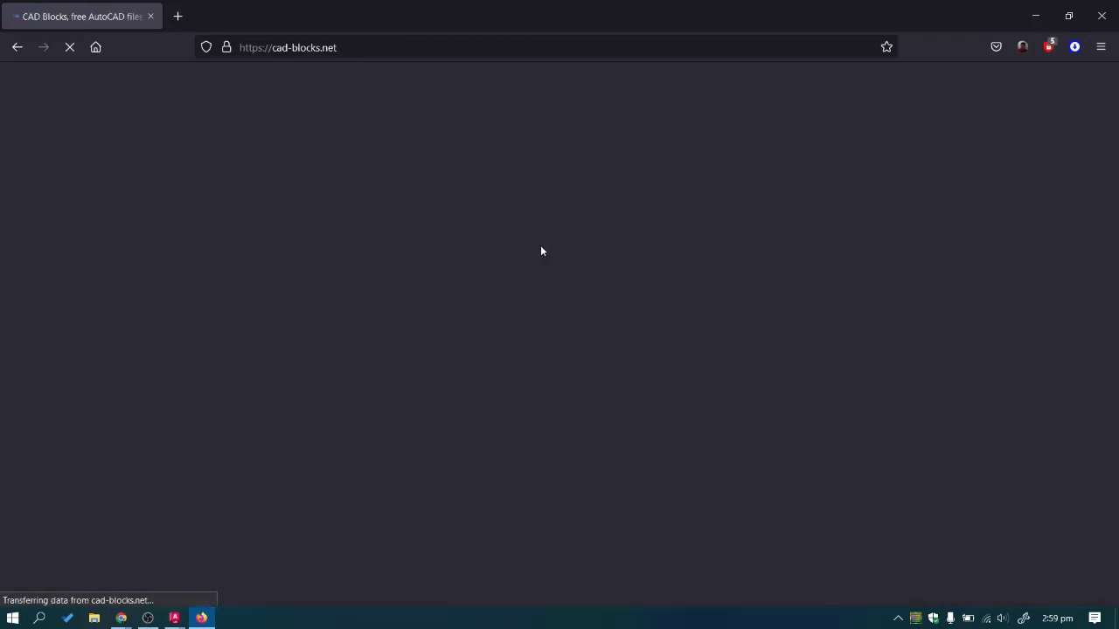
scroll(568, 249, "down", 3)
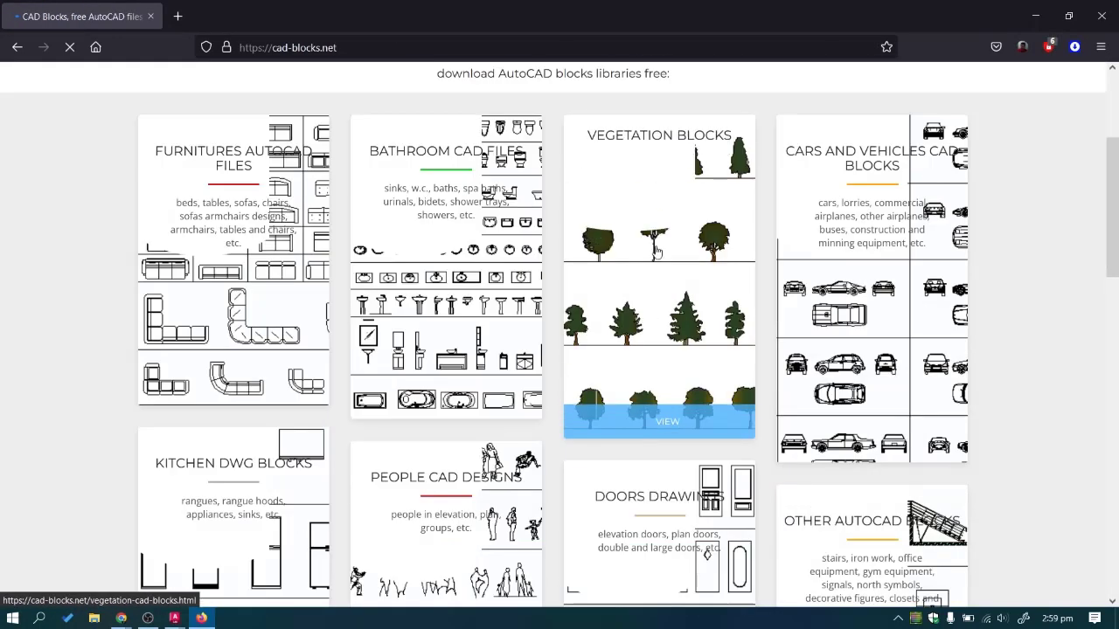
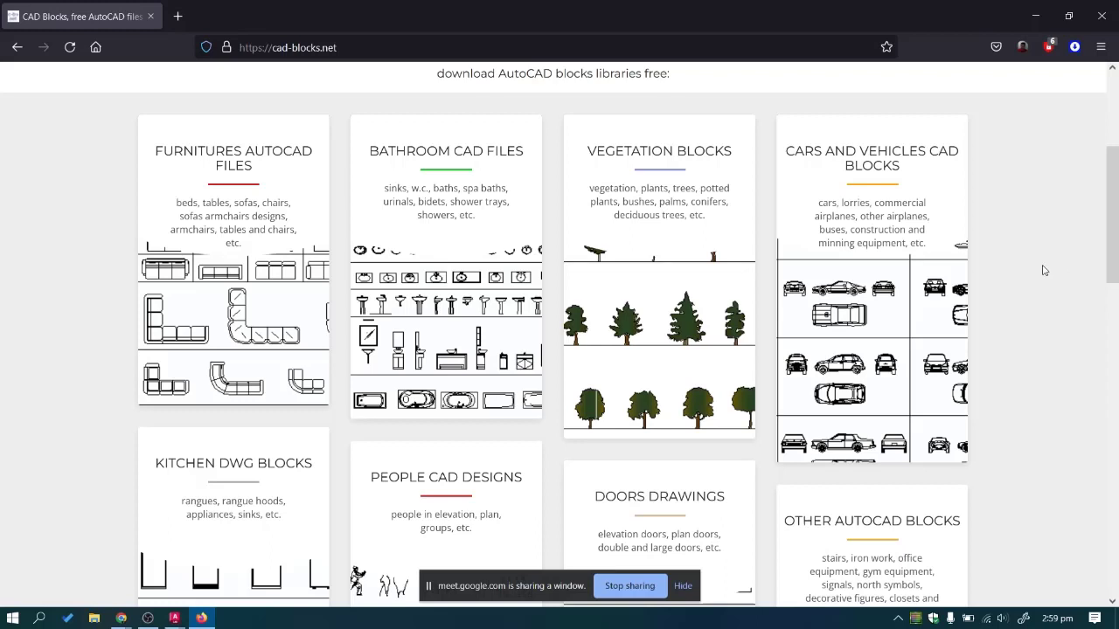
left_click(227, 389)
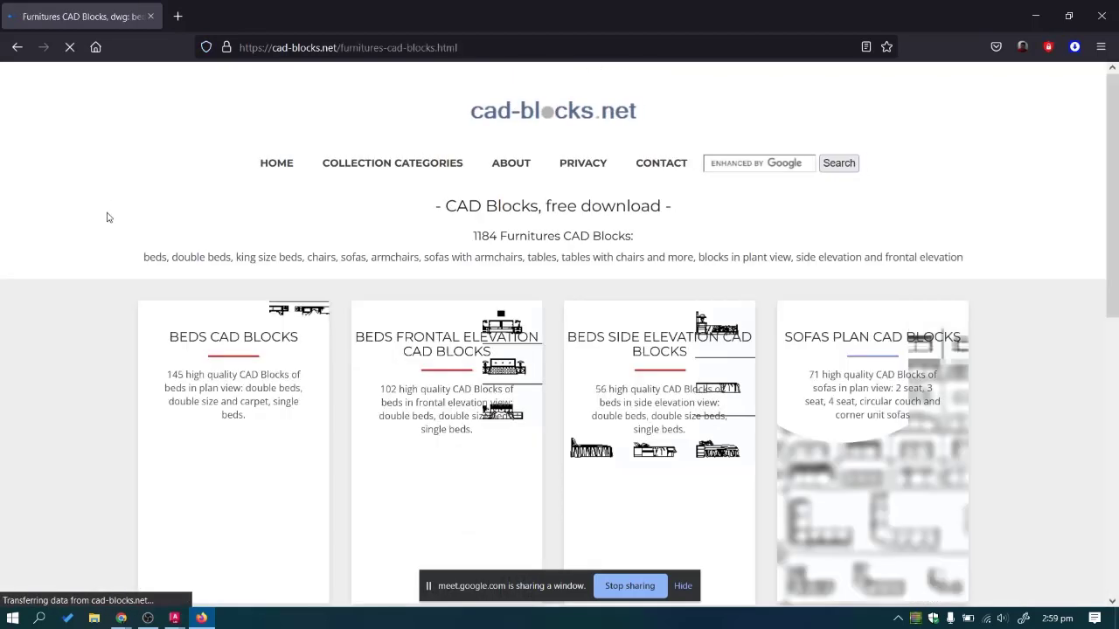
Open the plan-view Beds CAD Blocks collection among the furniture blocks and download its CAD blocks.
scroll(131, 254, "down", 5)
scroll(127, 266, "up", 5)
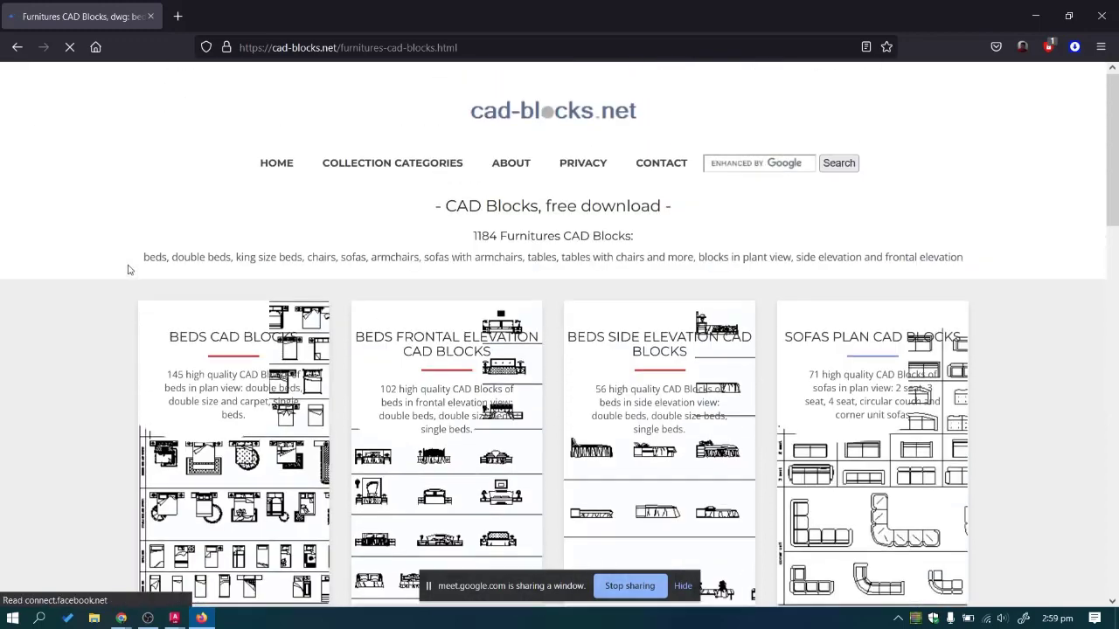
scroll(105, 279, "down", 3)
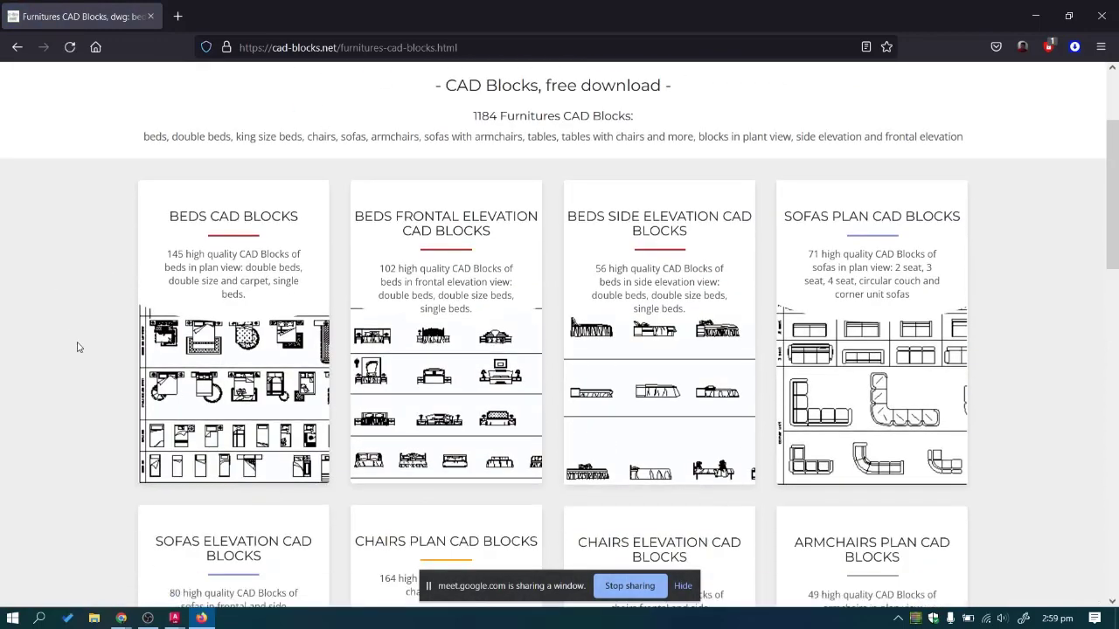
scroll(83, 367, "down", 2)
scroll(219, 367, "down", 2)
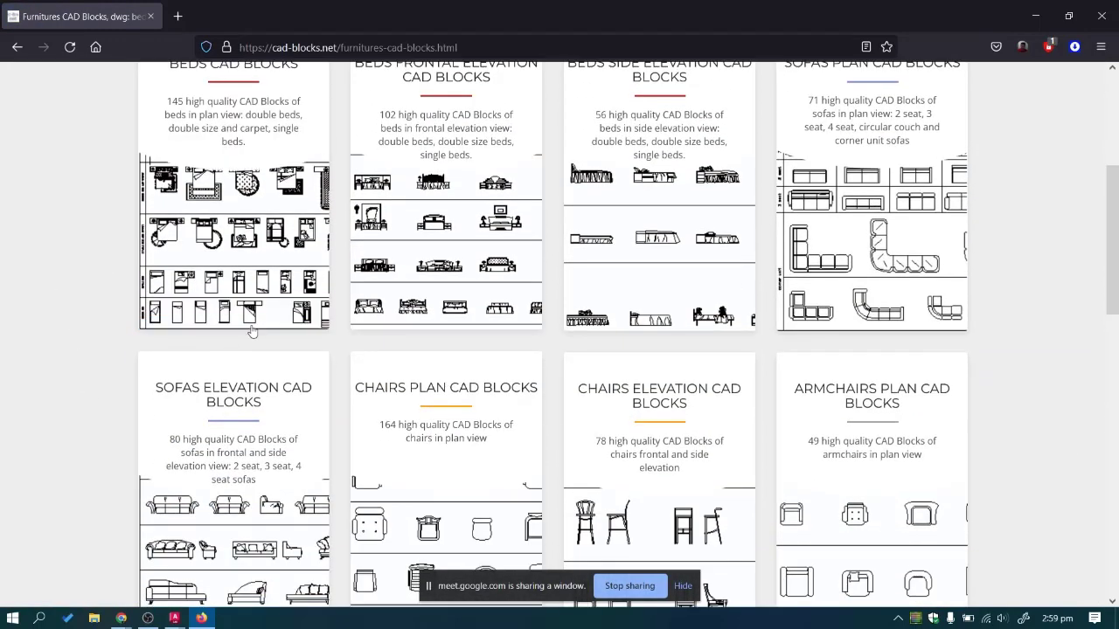
left_click(242, 312)
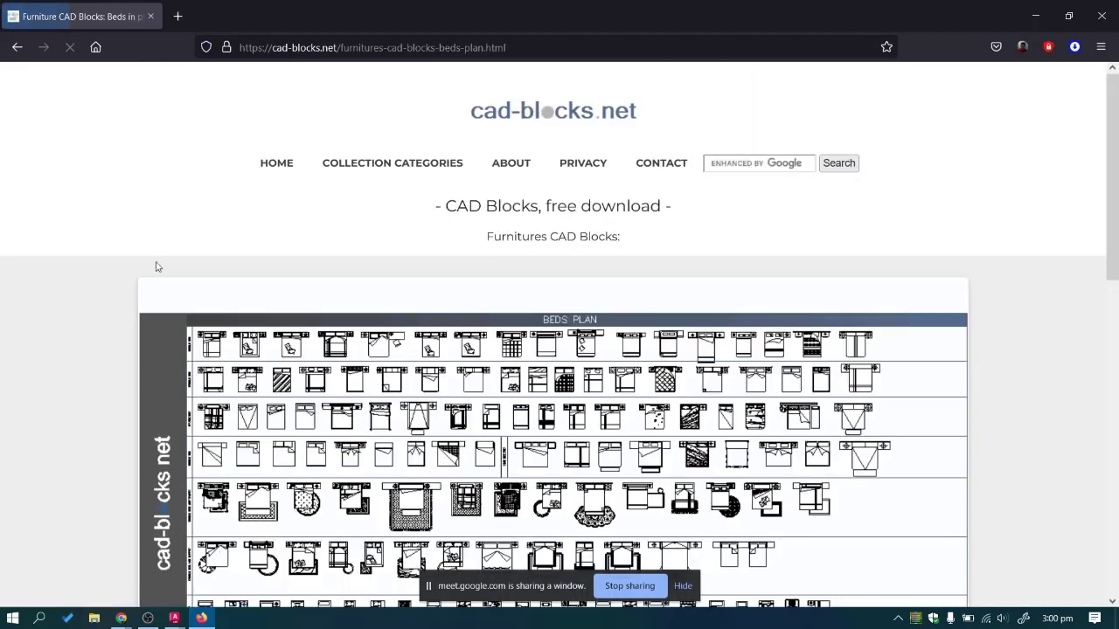
scroll(166, 271, "down", 4)
scroll(176, 275, "down", 3)
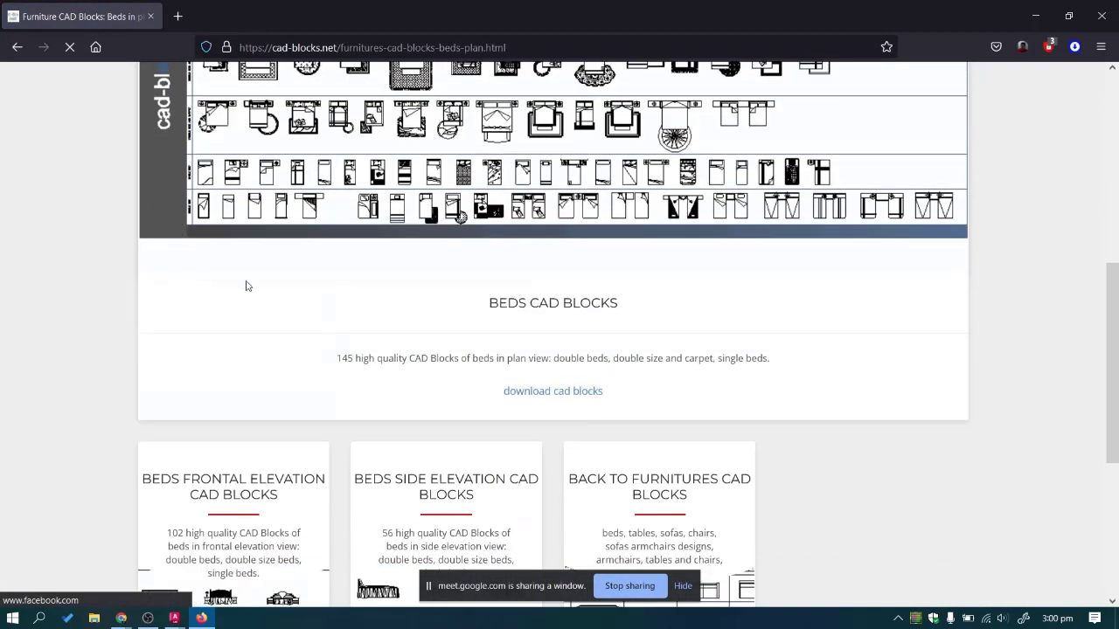
left_click(562, 395)
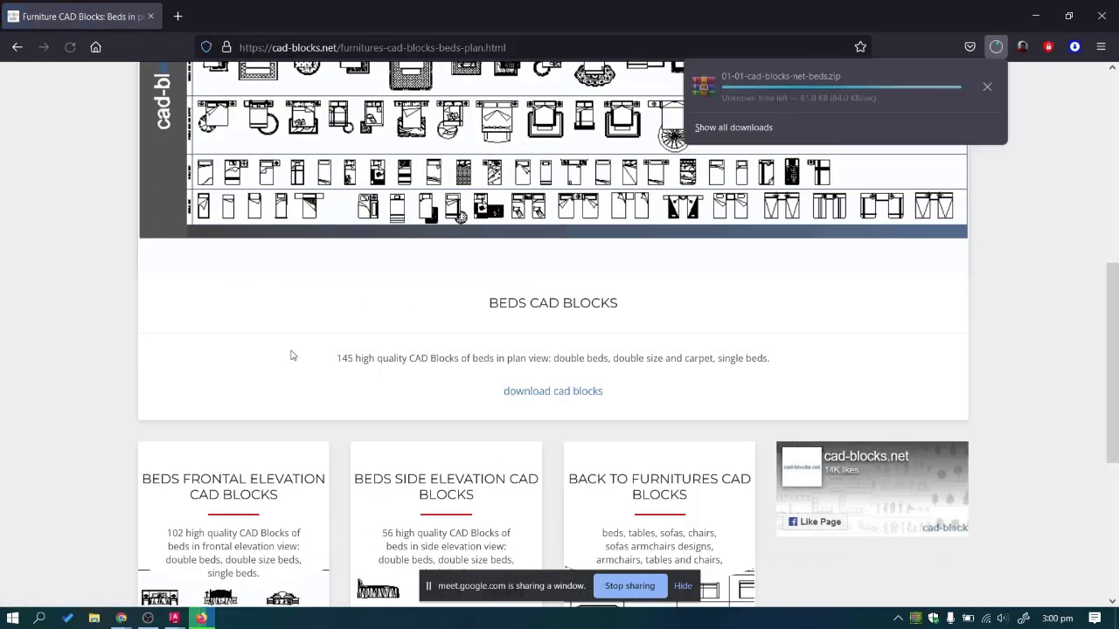
Show the downloaded 01-01-cad-blocks-net-beds.zip in its containing folder and switch back to AutoCAD.
scroll(475, 241, "up", 5)
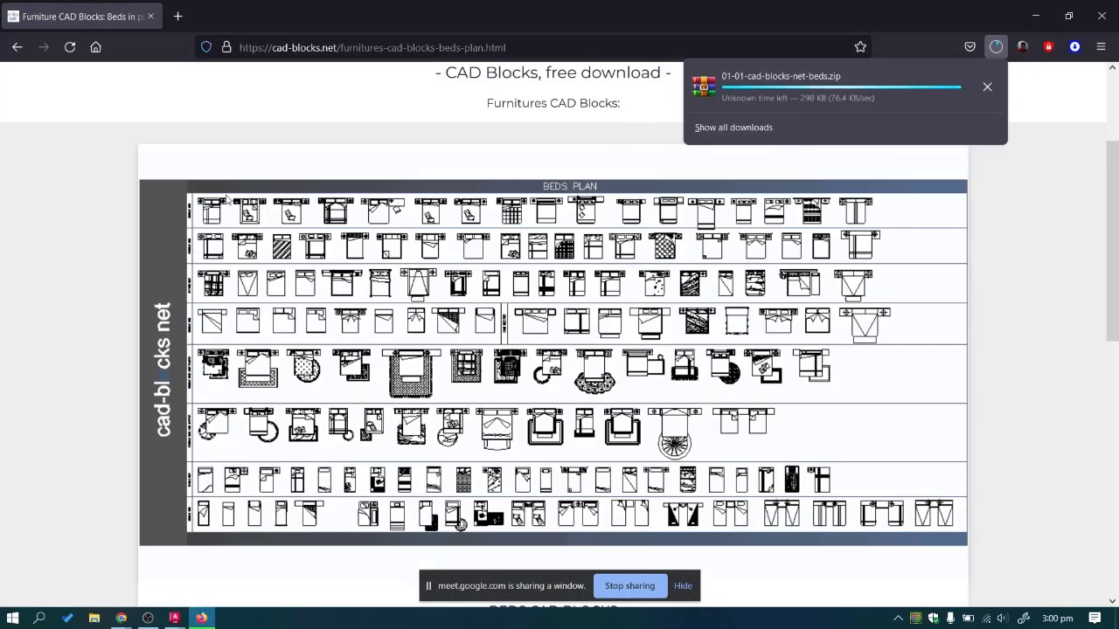
left_click(733, 126)
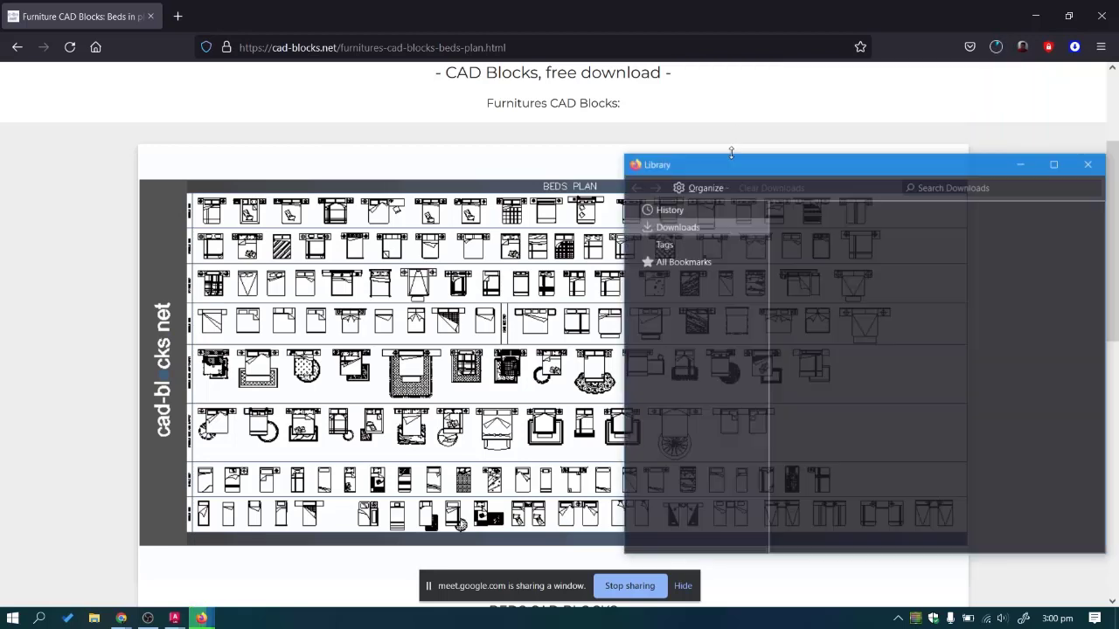
left_click_drag(777, 167, 590, 134)
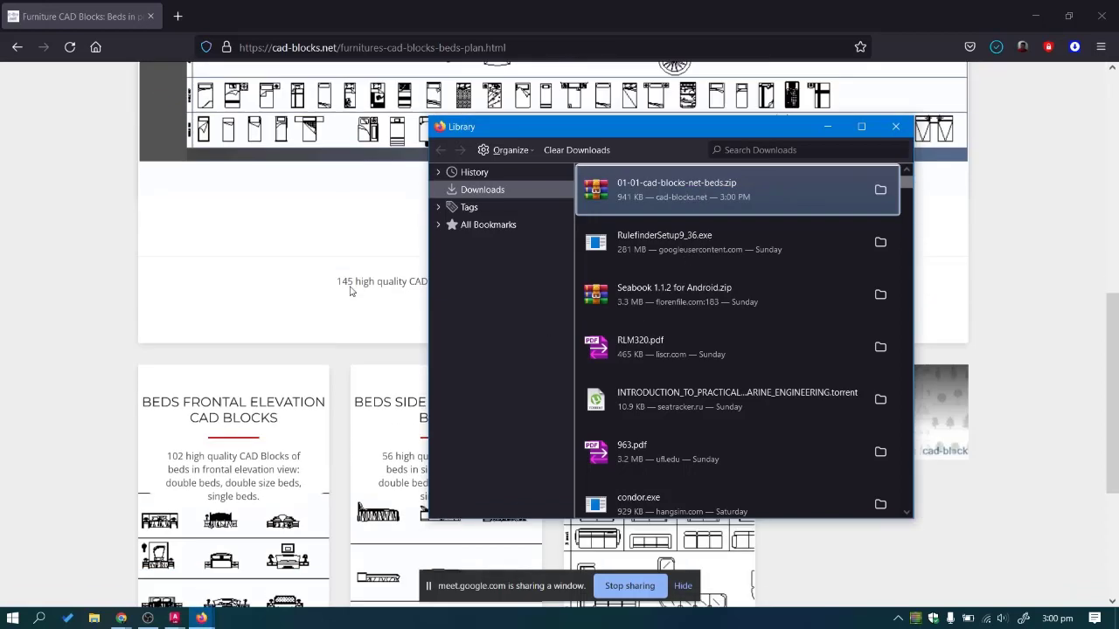
left_click(872, 193)
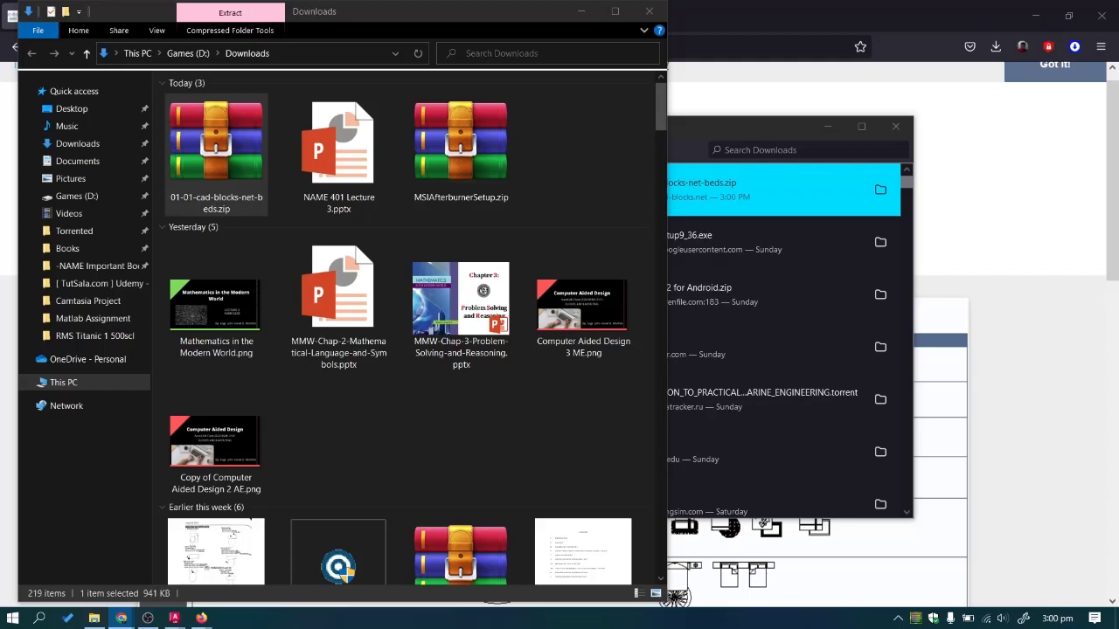
key("alt+Tab")
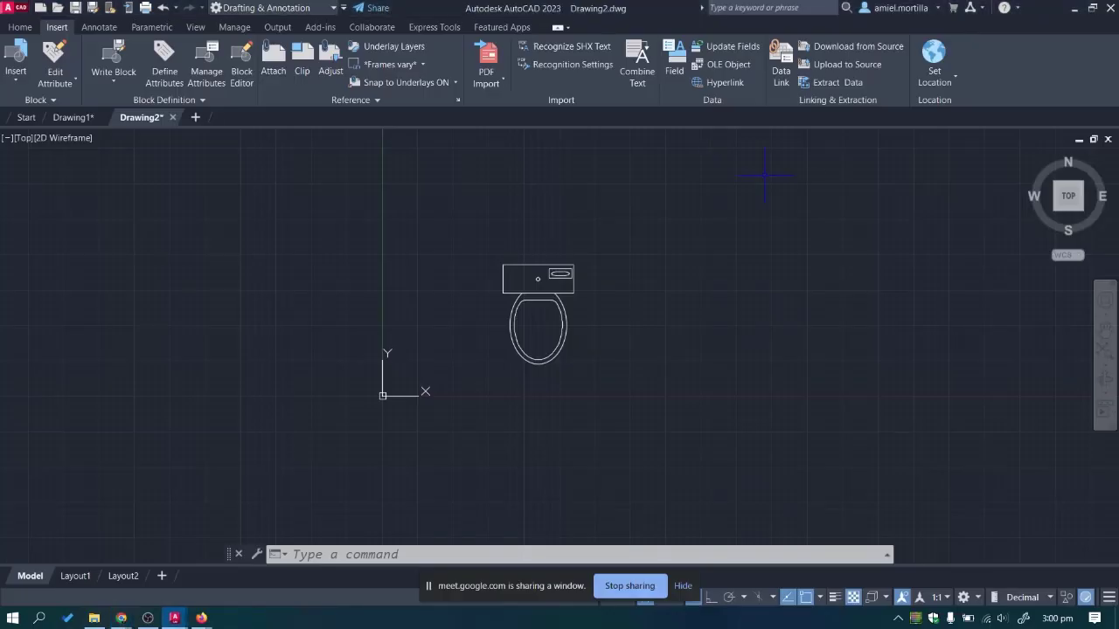
Close Drawing2.dwg without saving its changes.
left_click(184, 619)
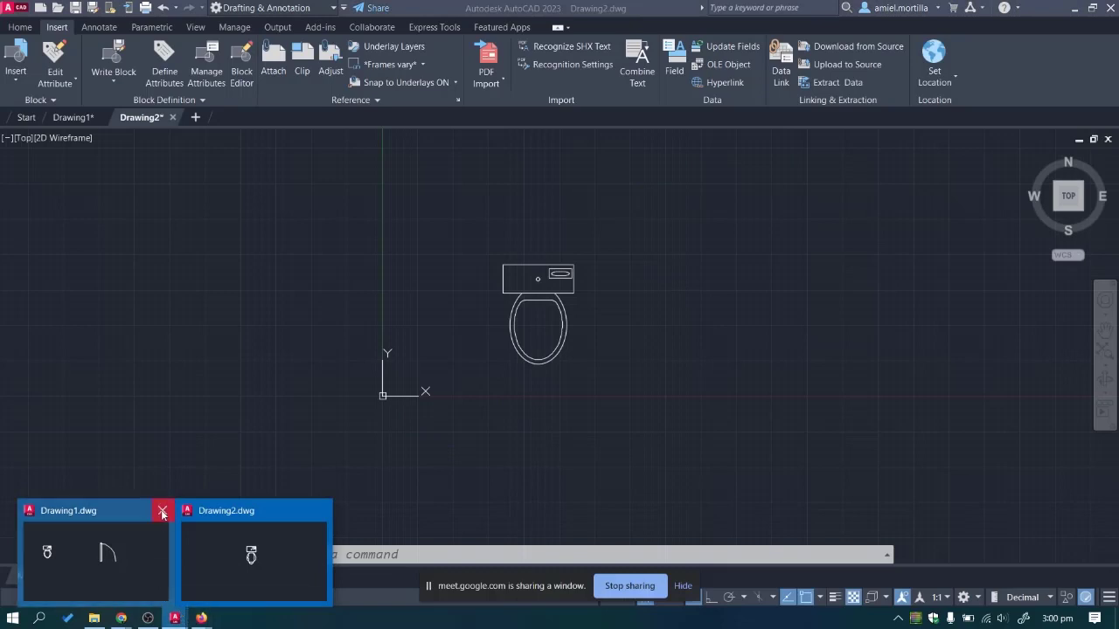
left_click(297, 517)
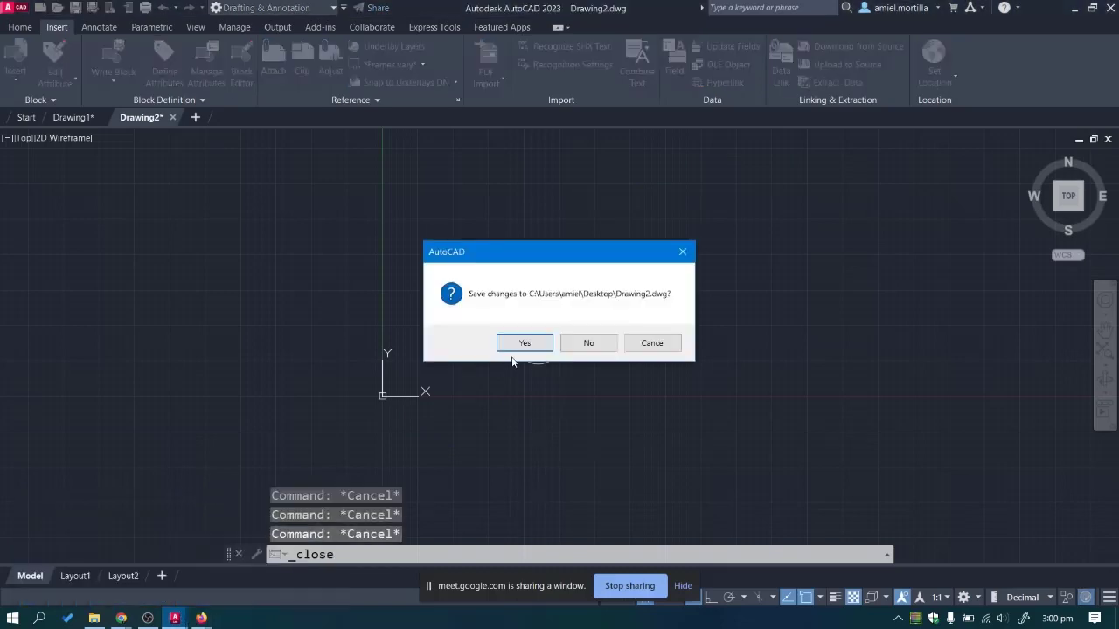
left_click(583, 341)
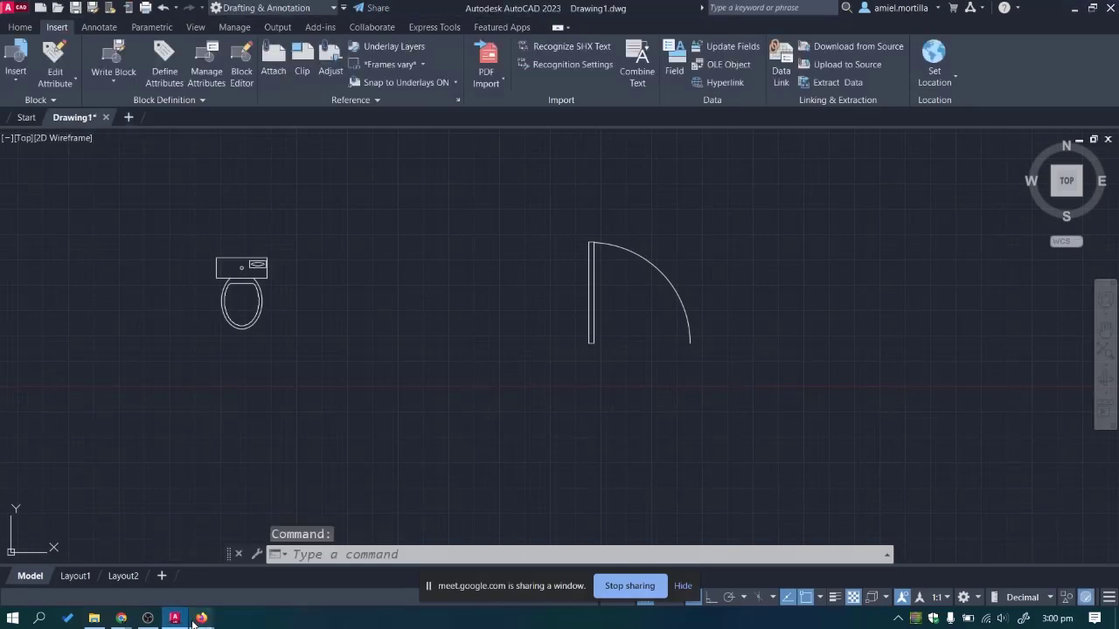
Open 01-01-cad-blocks-net-beds.dwg from the downloaded 01-01-cad-blocks-net-beds.zip archive in AutoCAD and close the archive window.
mouse_move(201, 618)
left_click(282, 560)
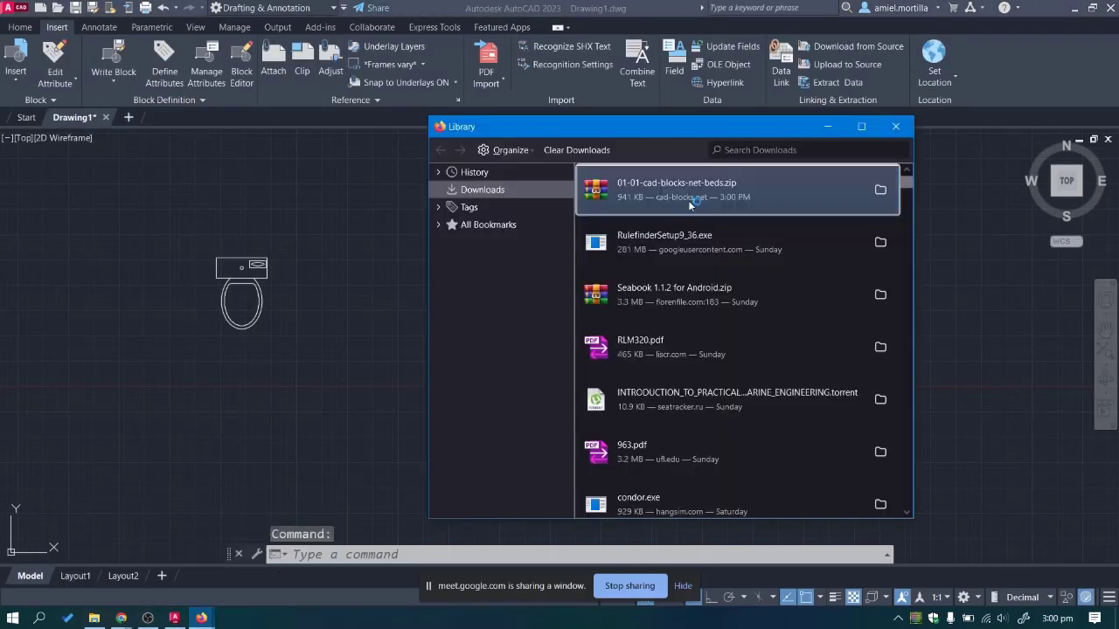
double_click(691, 203)
left_click(223, 229)
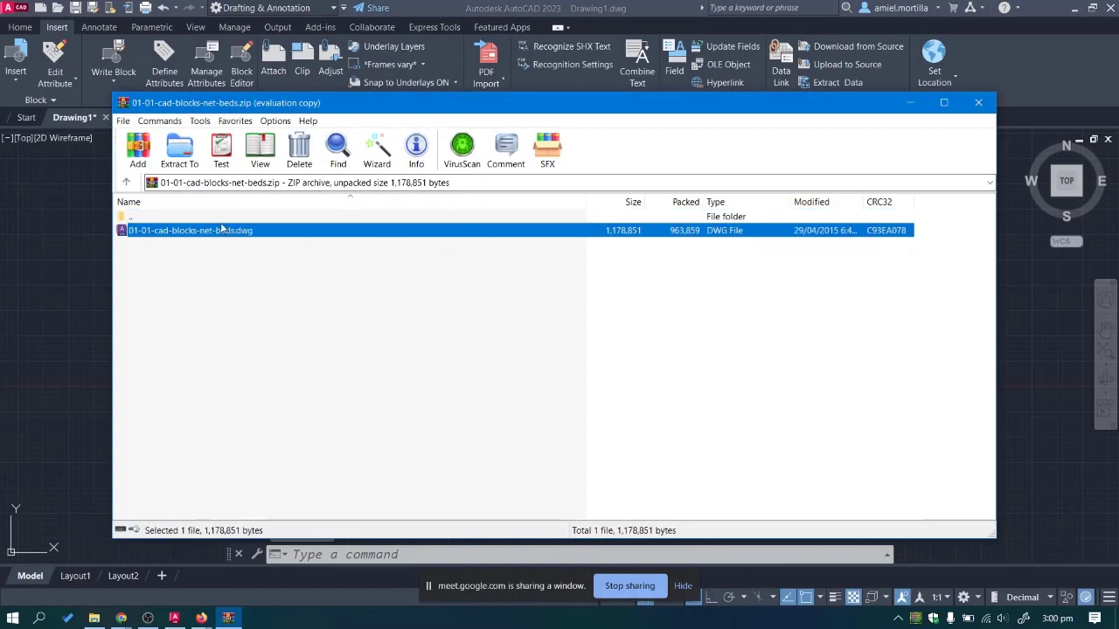
left_click(626, 326)
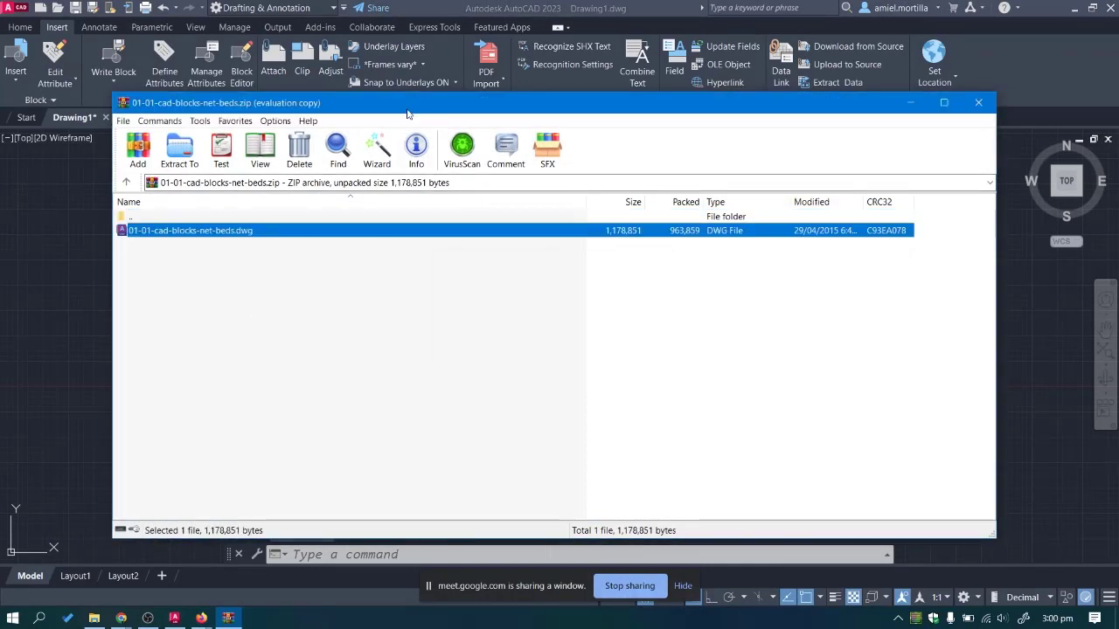
left_click_drag(407, 113, 646, 139)
left_click_drag(146, 136, 132, 122)
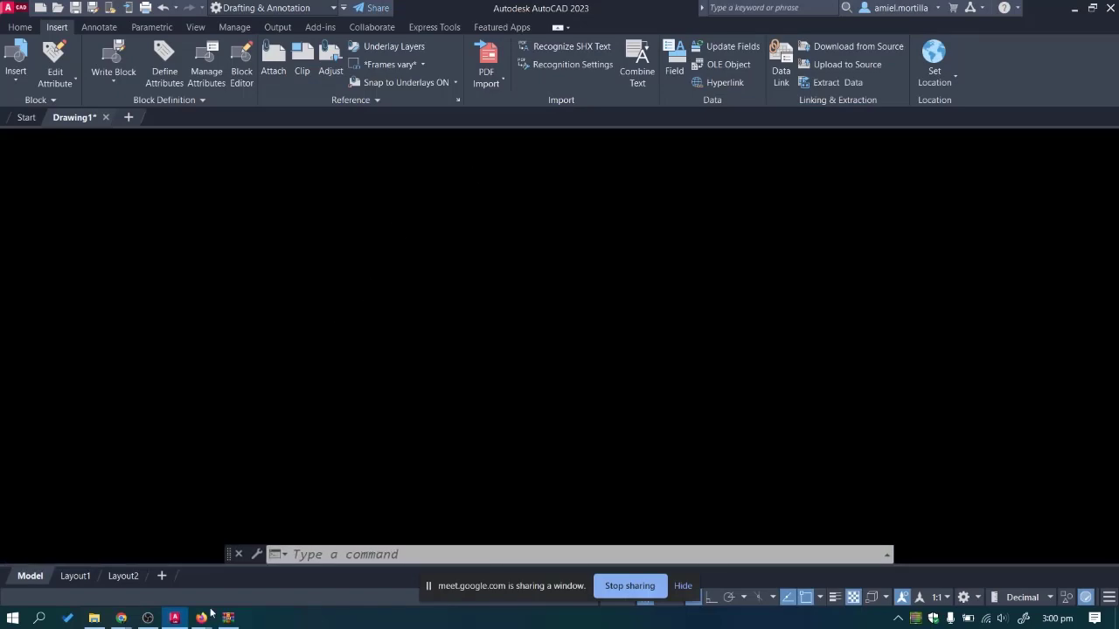
left_click(229, 617)
mouse_move(654, 135)
left_mouse_down()
mouse_move(553, 125)
mouse_move(335, 195)
left_mouse_up()
left_click(891, 197)
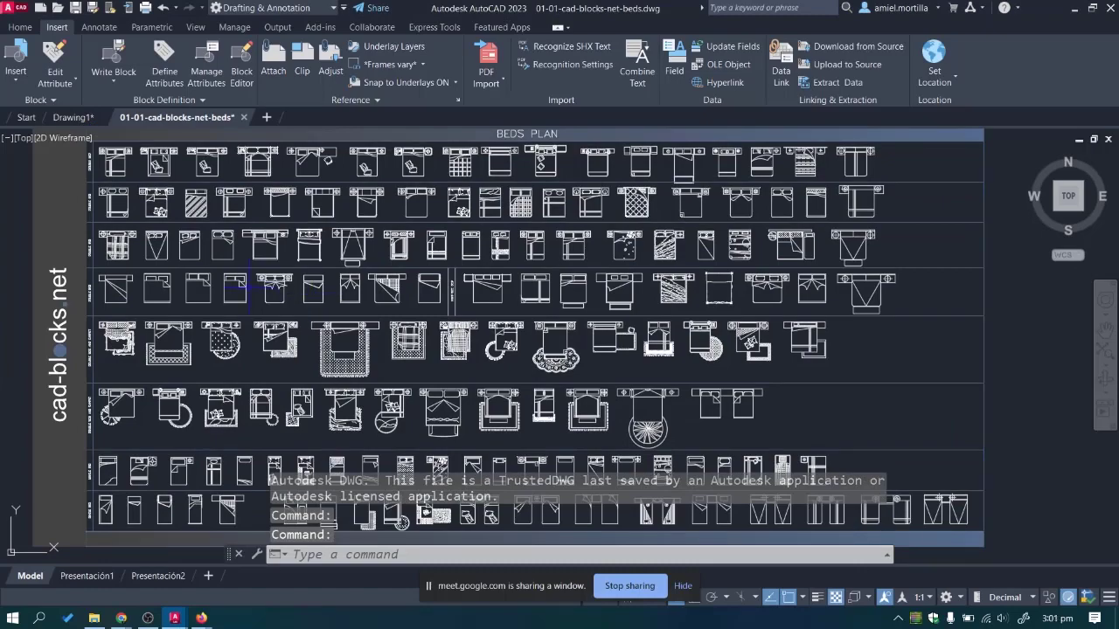
Switch to the Firefox page with the cad-blocks.net beds collection and close the browser window.
middle_click_drag(249, 284, 313, 292)
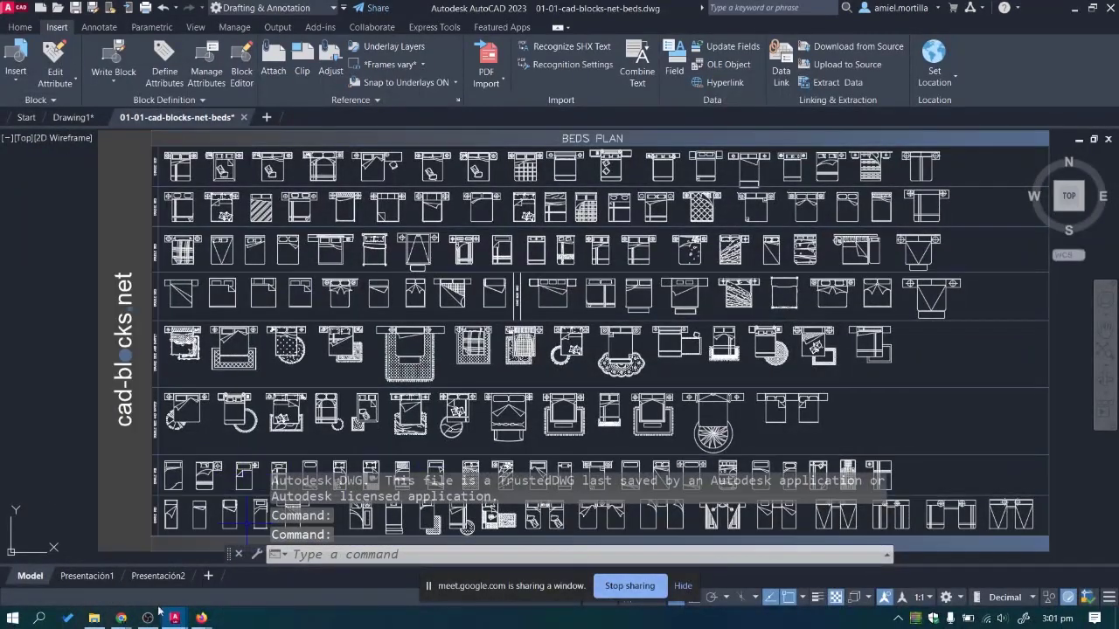
mouse_move(202, 618)
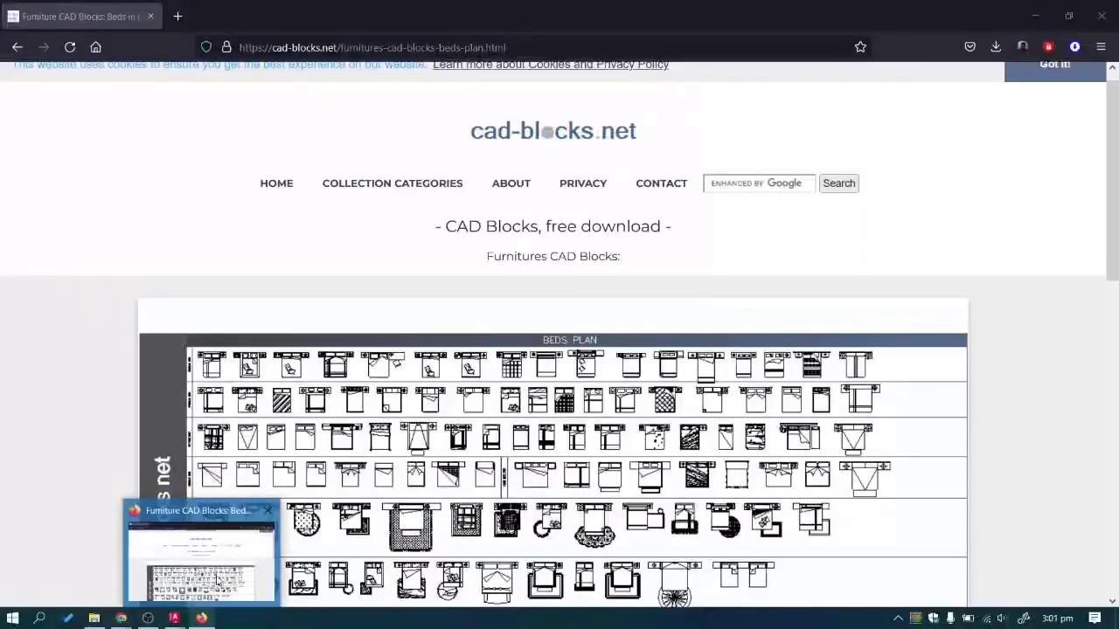
left_click(206, 568)
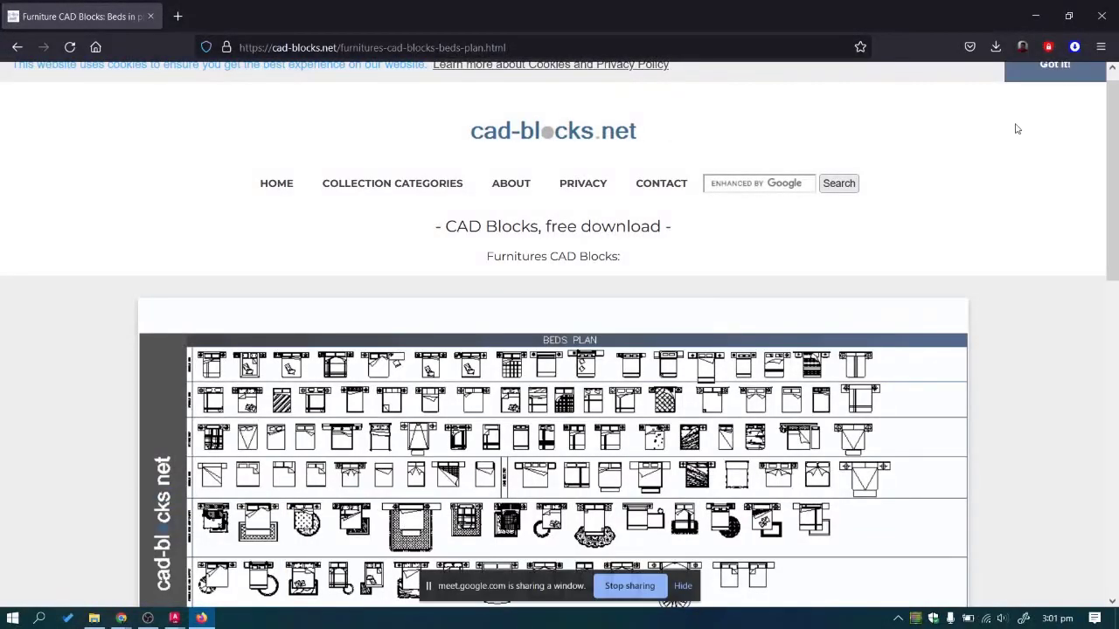
left_click(1102, 16)
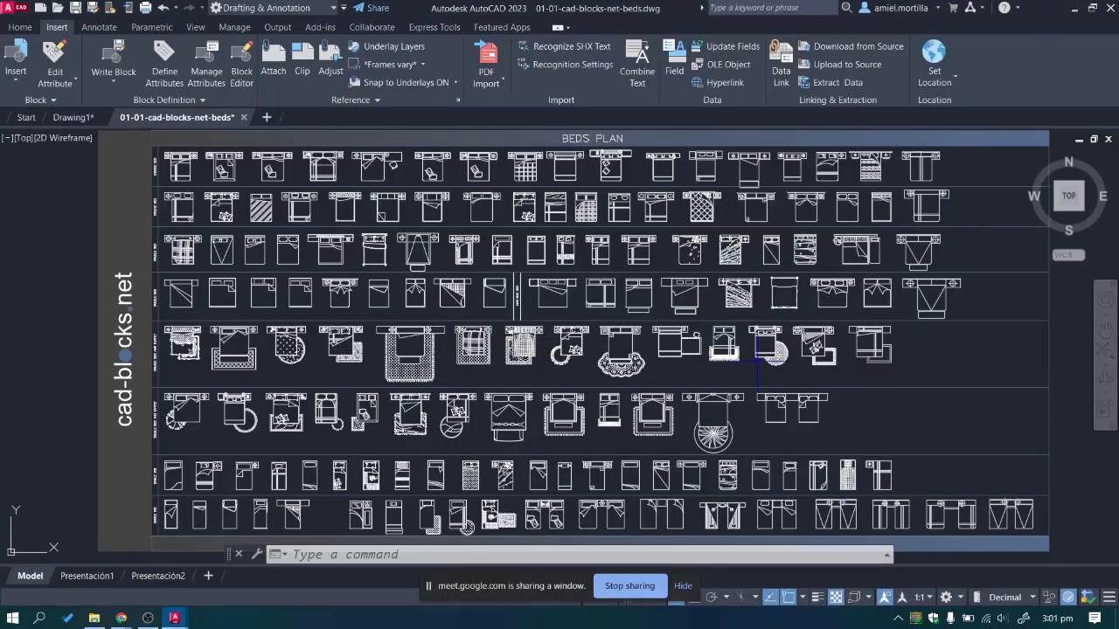
Examine the bed plan blocks, especially the king size and the double size and carpet rows.
scroll(757, 358, "up", 5)
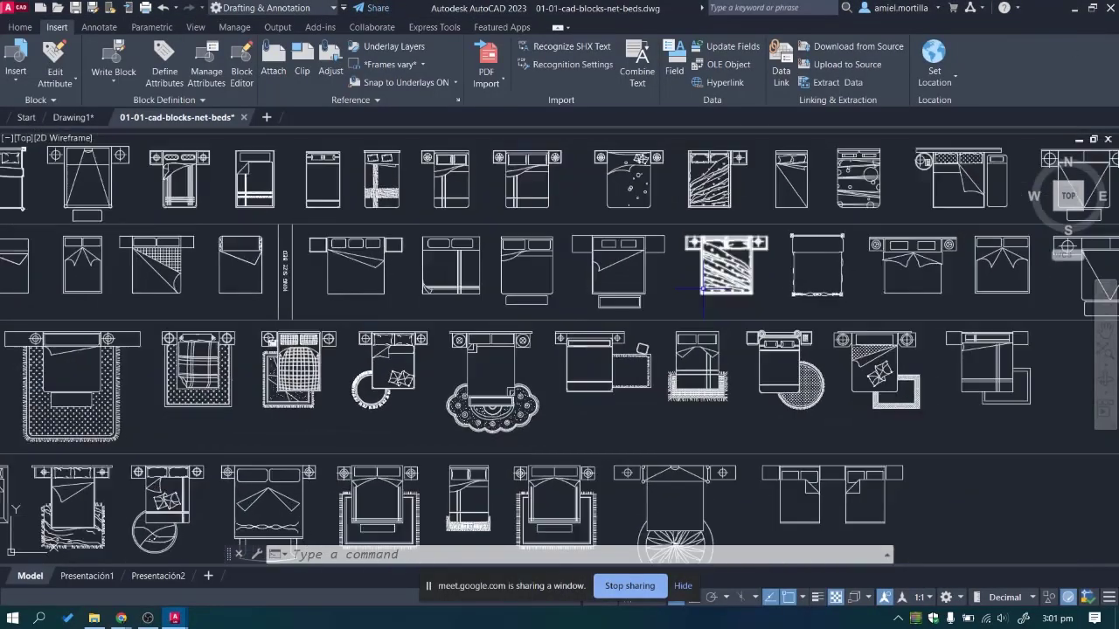
scroll(630, 366, "down", 3)
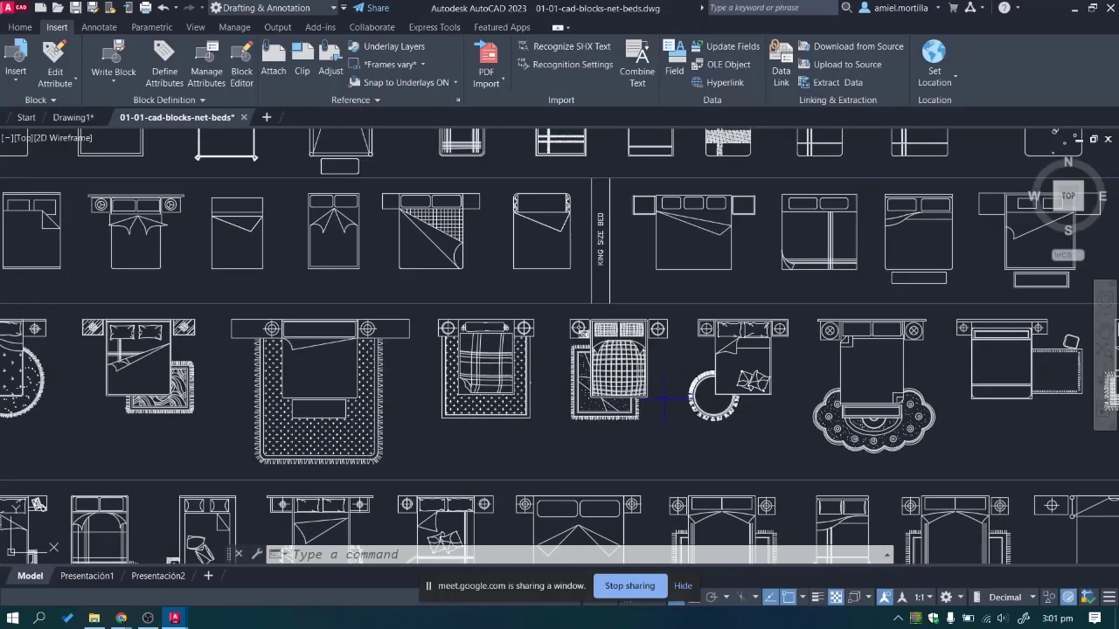
scroll(625, 374, "up", 4)
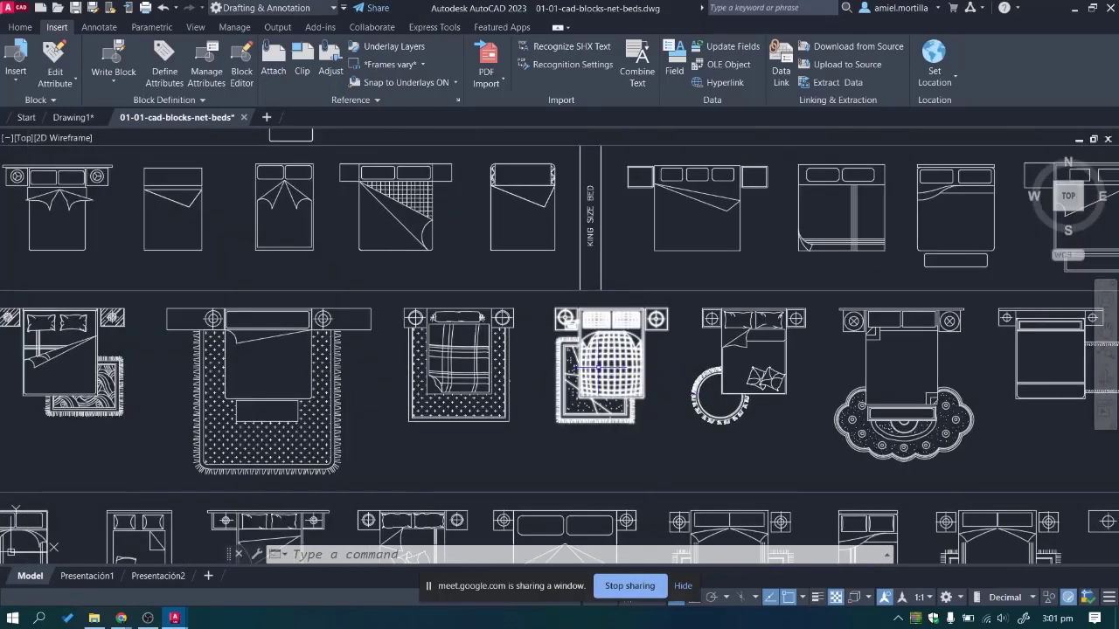
scroll(569, 372, "down", 1)
scroll(603, 333, "up", 4)
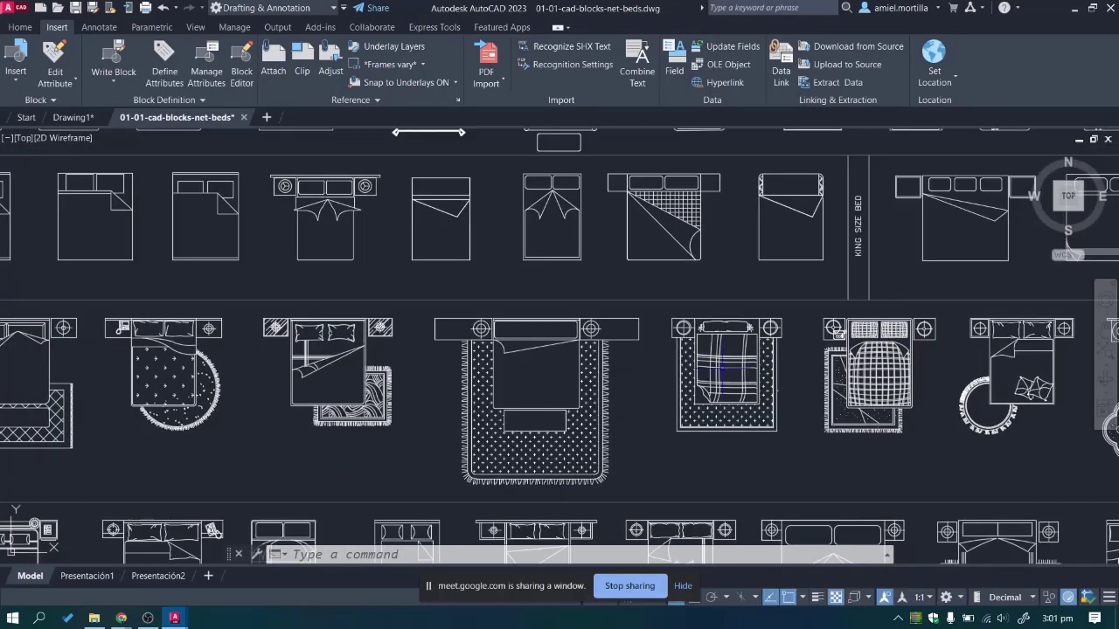
scroll(610, 324, "up", 1)
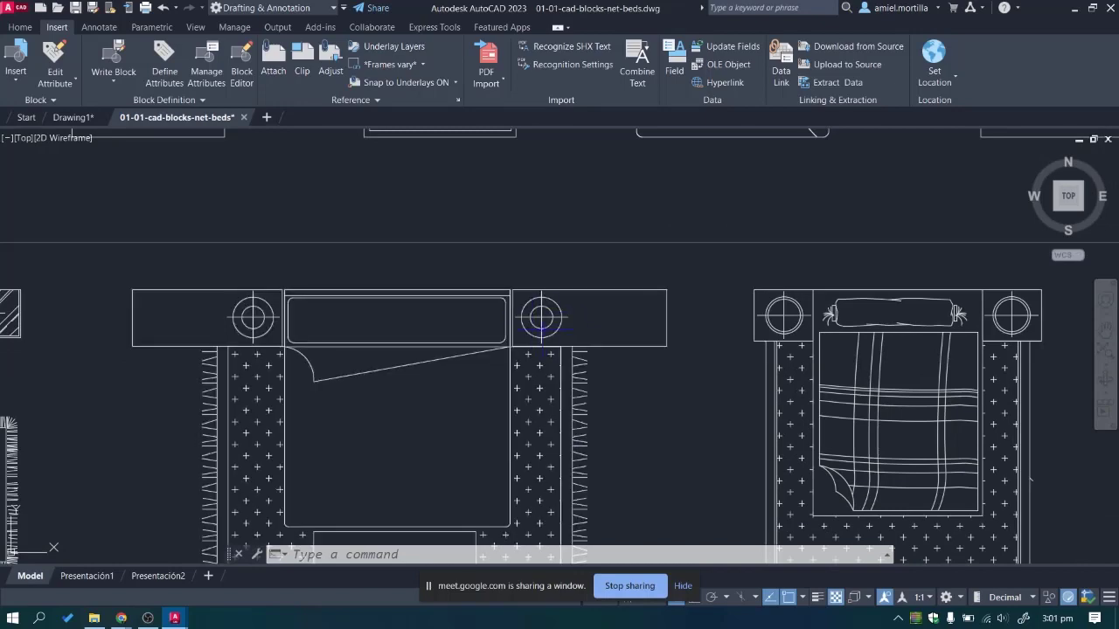
scroll(559, 328, "down", 3)
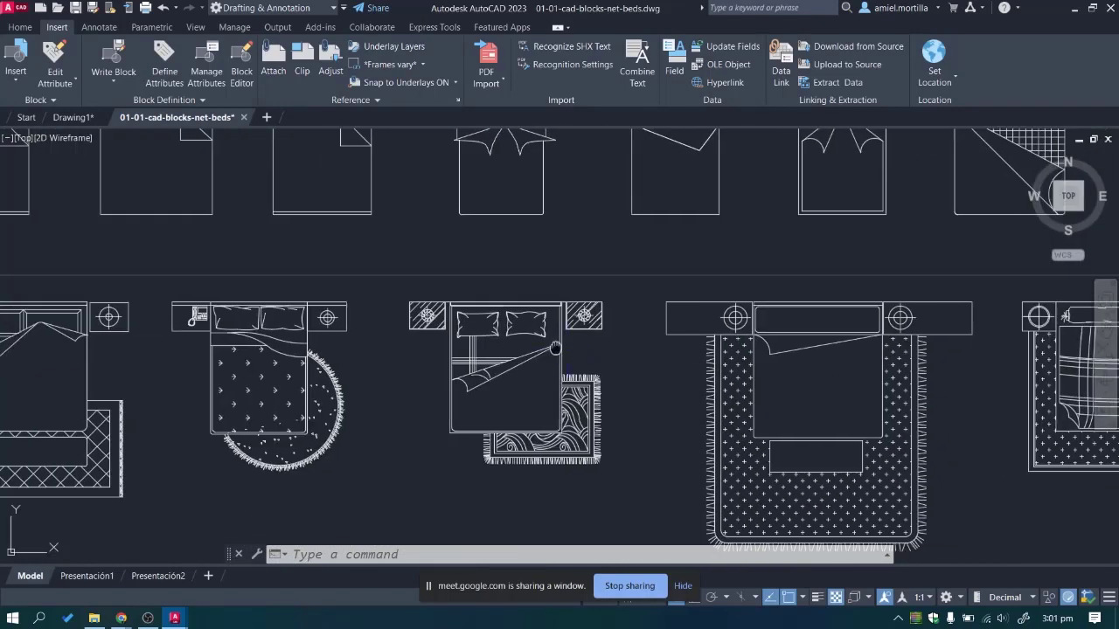
middle_click_drag(559, 332, 647, 330)
scroll(712, 380, "up", 1)
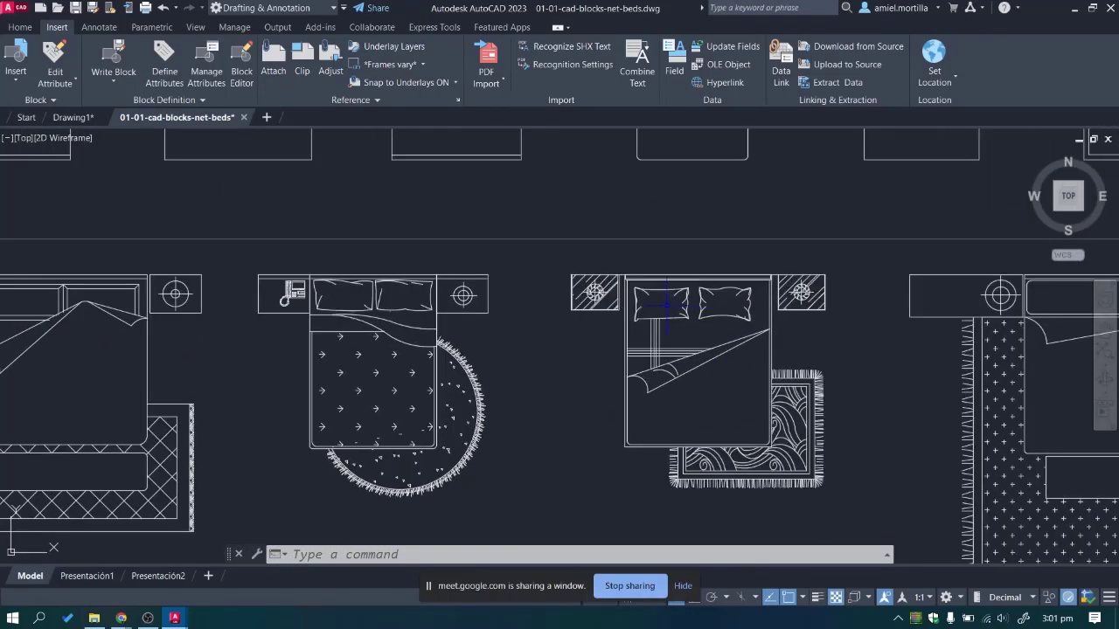
scroll(666, 305, "down", 2)
scroll(655, 371, "up", 2)
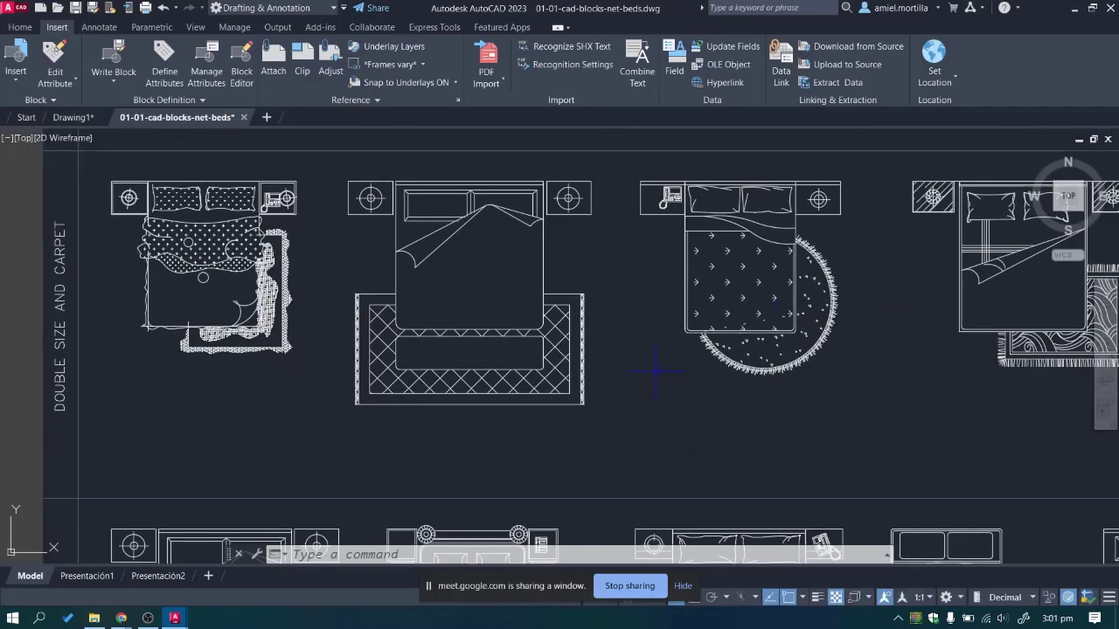
scroll(654, 371, "down", 2)
Copy the third bed of the lower double size and carpet row into Drawing1, placing it left of the toilet.
scroll(660, 349, "up", 3)
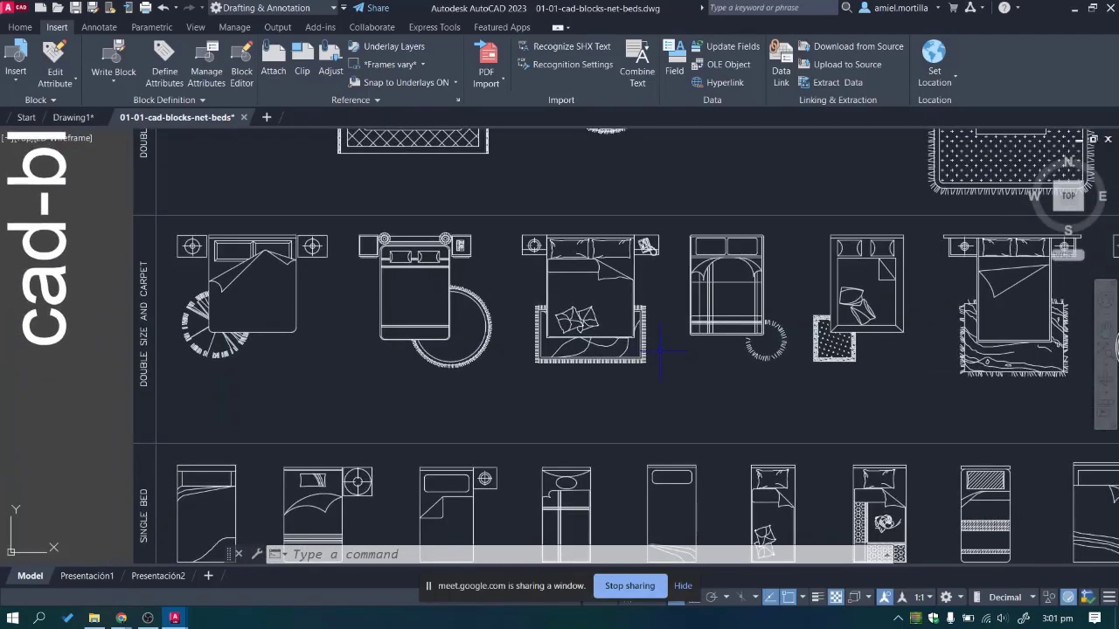
scroll(660, 349, "up", 1)
left_click(643, 328)
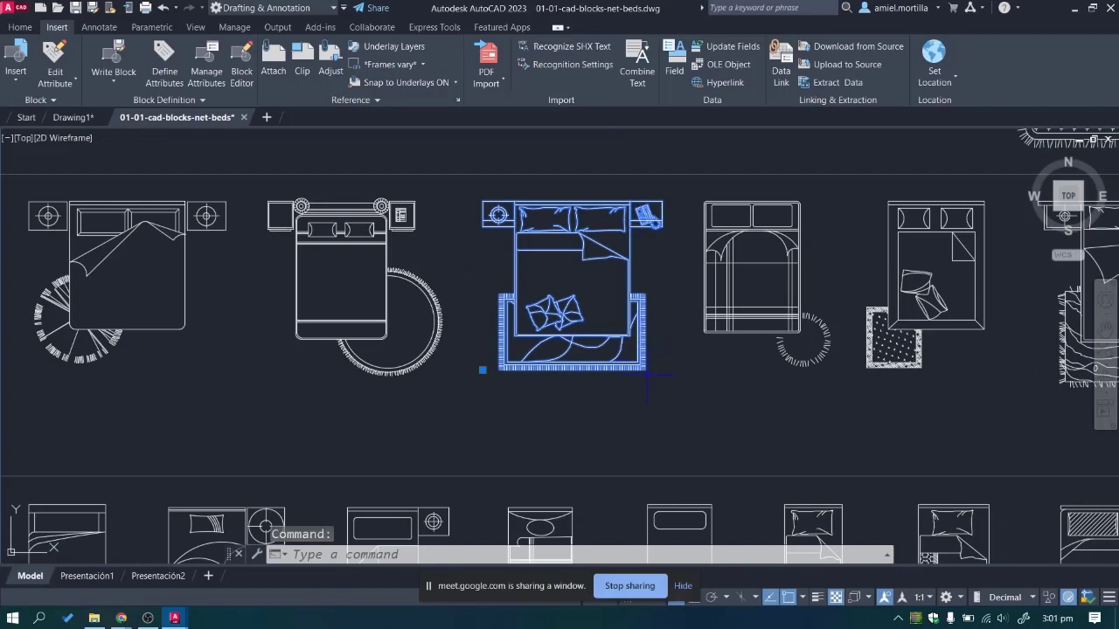
key("ctrl+c")
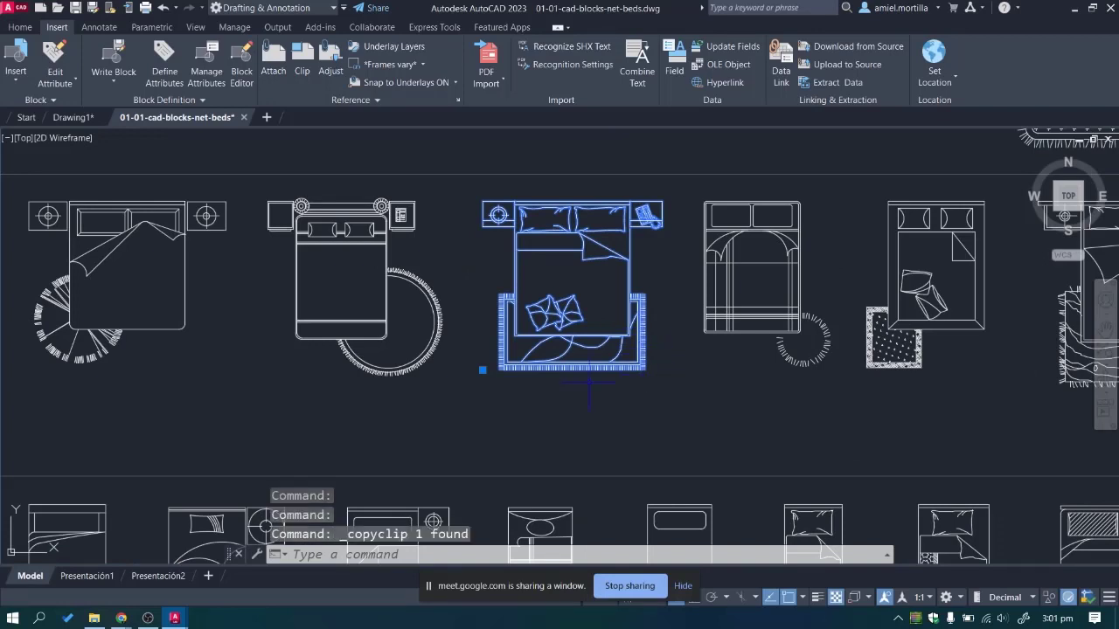
left_click(74, 117)
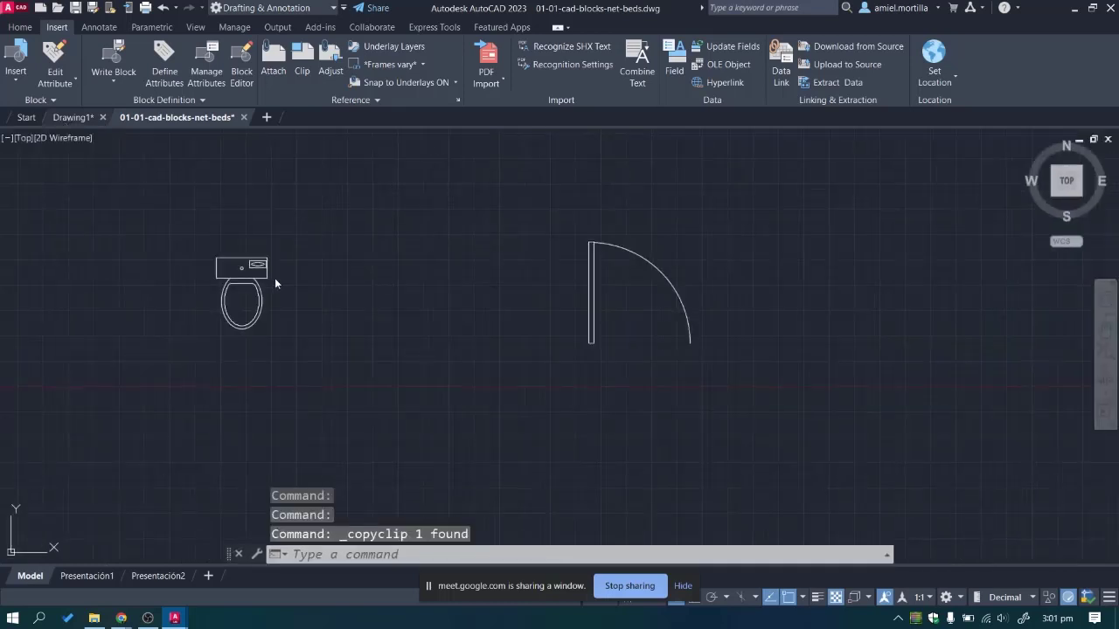
scroll(276, 291, "down", 1)
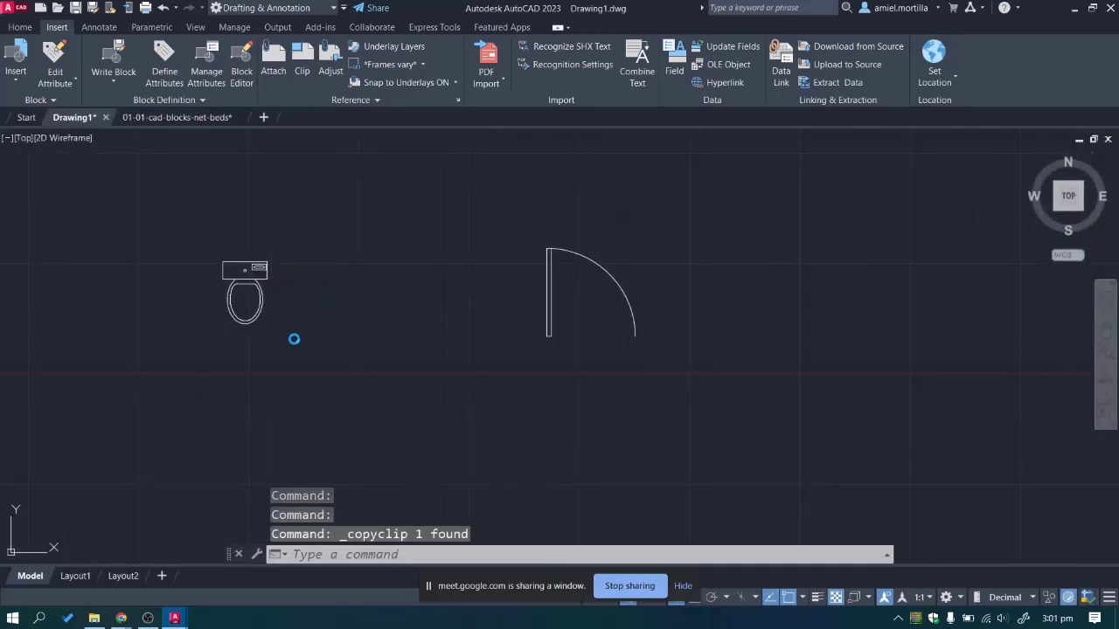
middle_click_drag(165, 338, 592, 332)
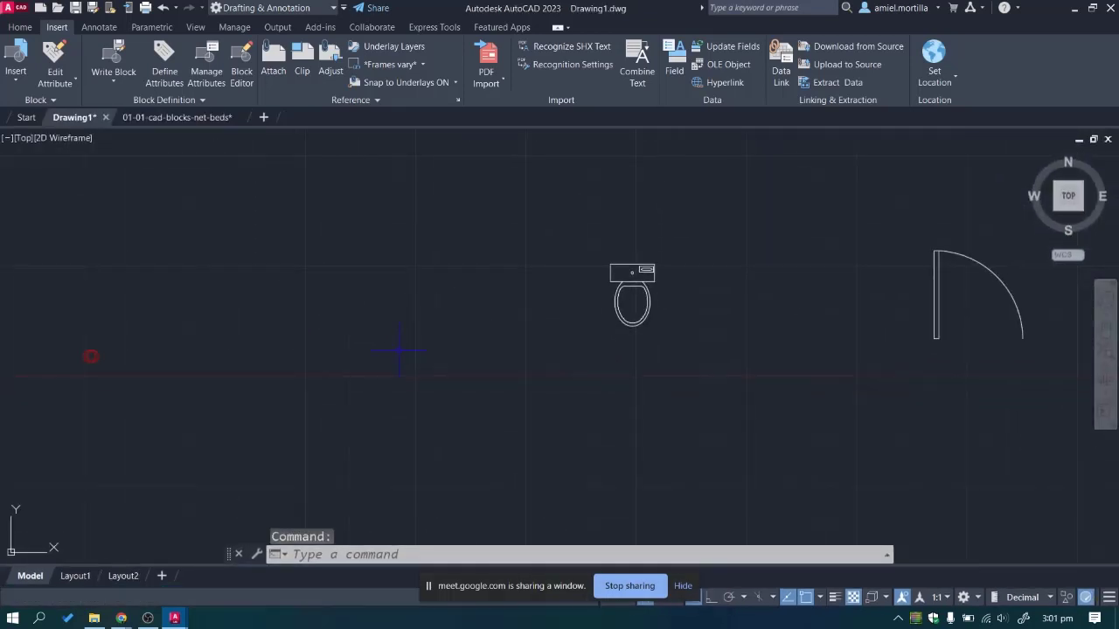
key("ctrl+v")
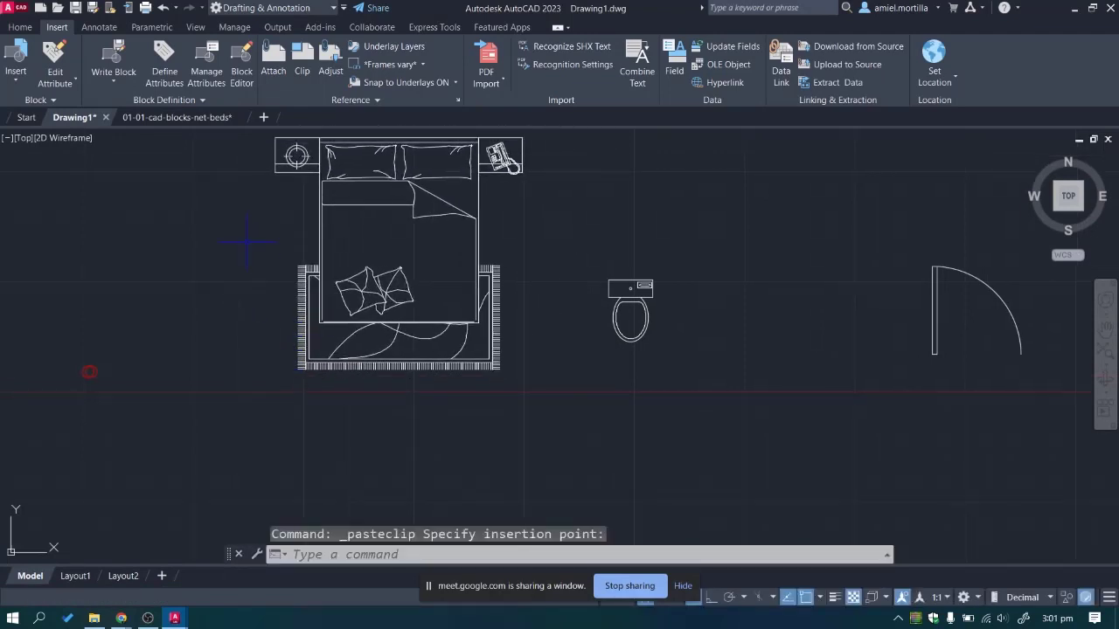
Look through the drawing's insertable blocks for the pasted bed and close the gallery without inserting anything.
middle_click_drag(242, 174, 259, 300)
left_click(12, 77)
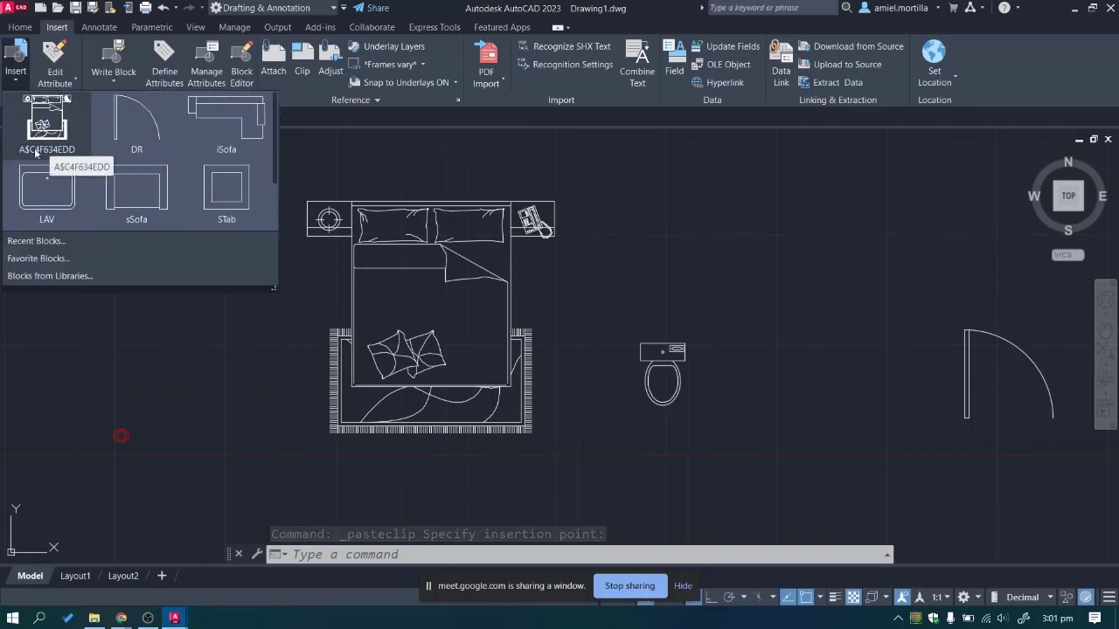
scroll(46, 153, "down", 1)
scroll(166, 217, "up", 1)
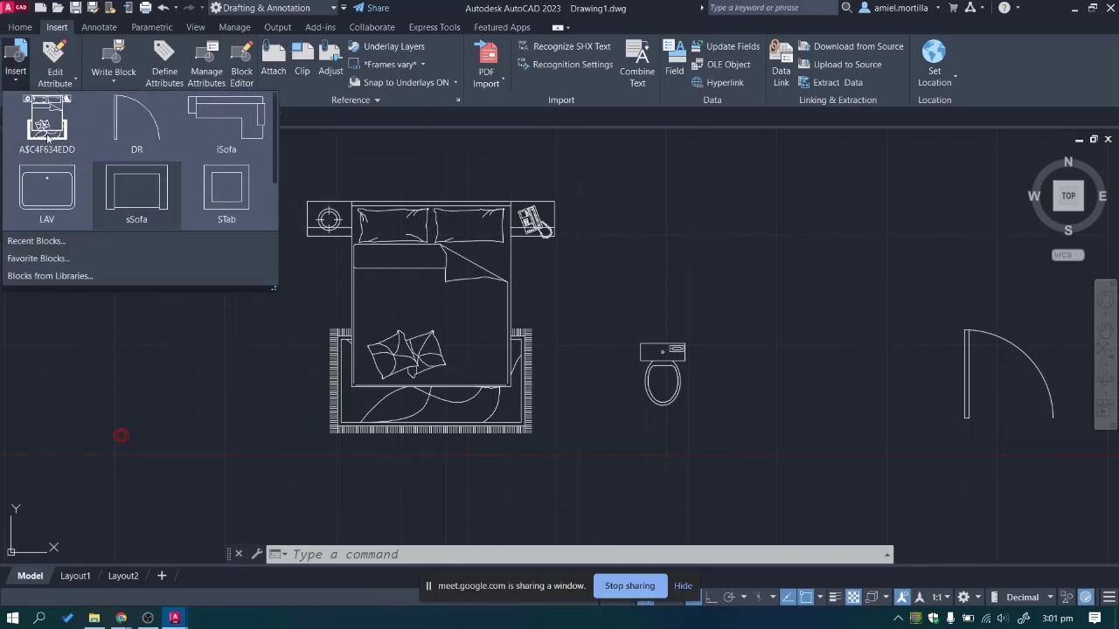
left_click(228, 327)
Open the A$C4F634EDD bed block in the Block Editor and select the diagonal line of the folded blanket.
type("BE")
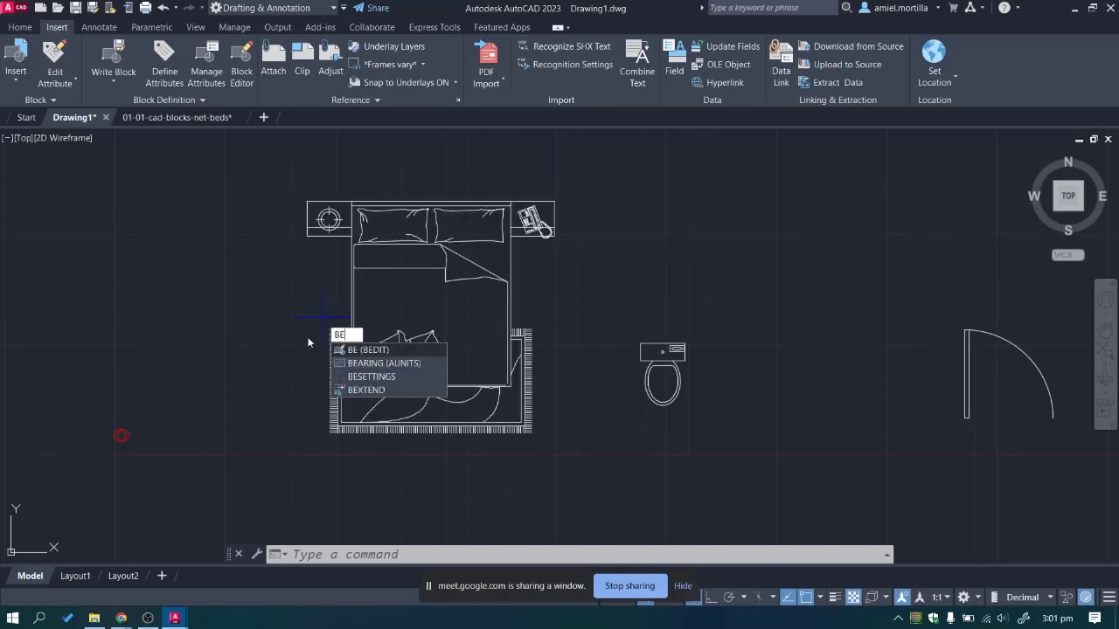
key("Return")
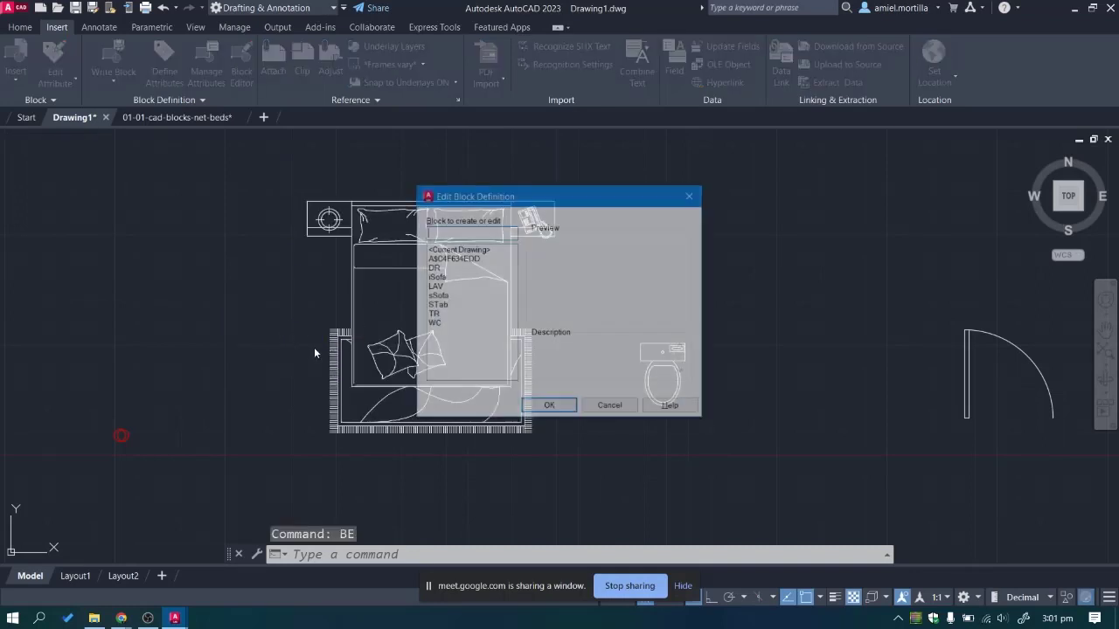
left_click(451, 258)
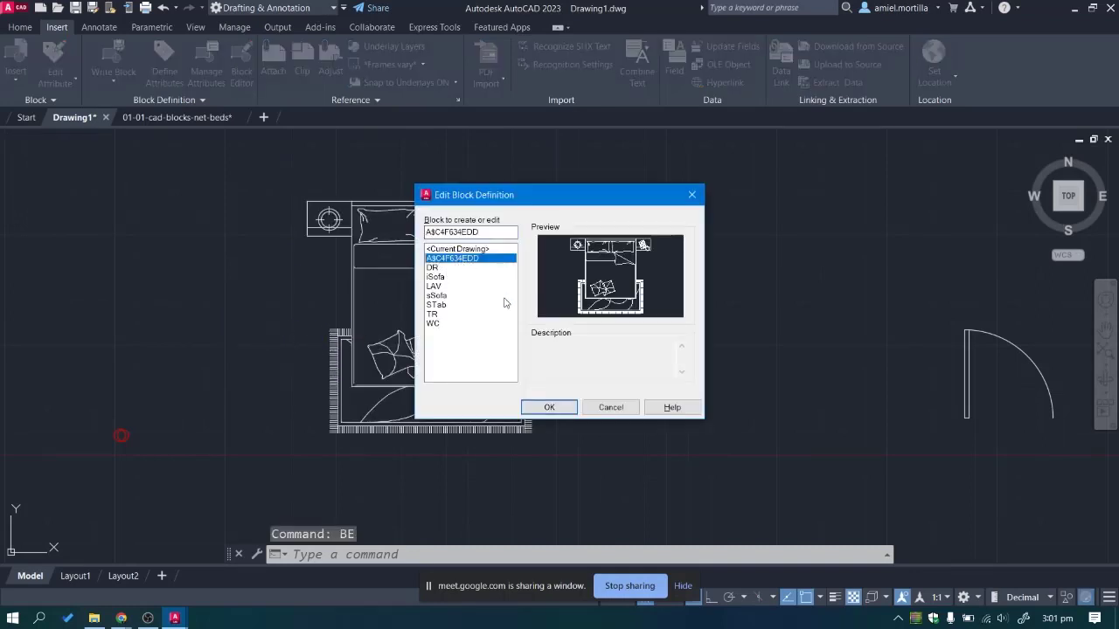
left_click(550, 406)
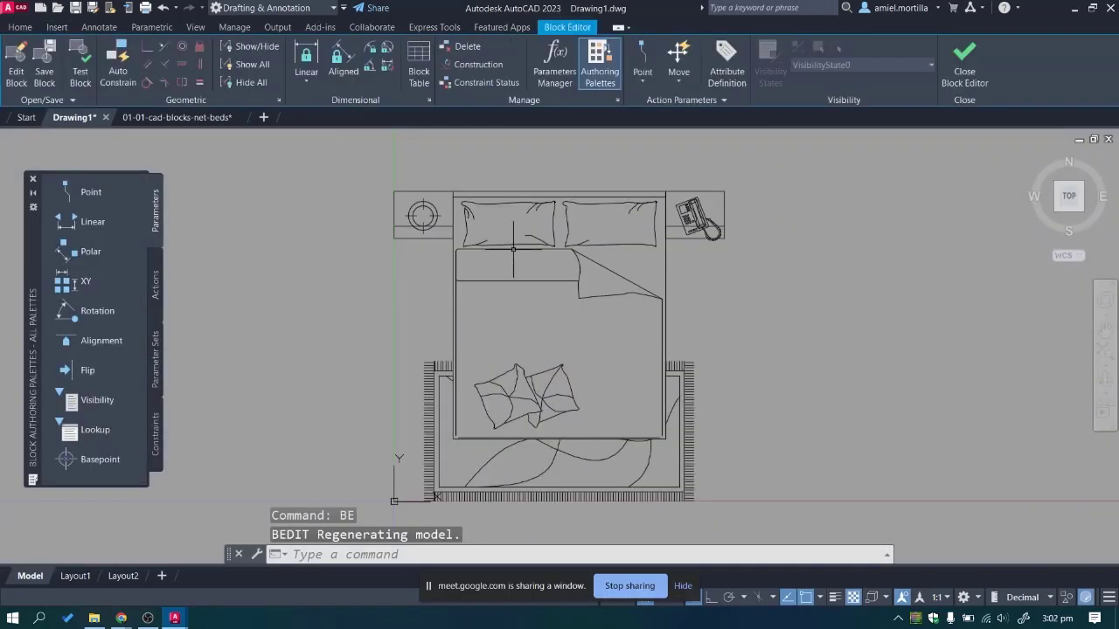
scroll(623, 245, "up", 3)
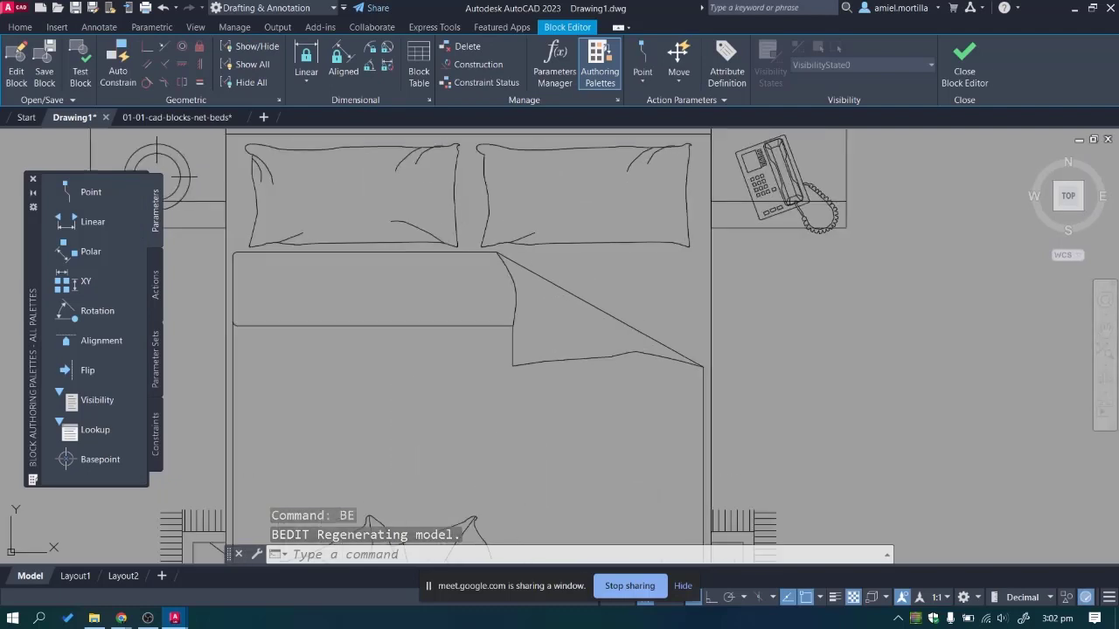
left_click(544, 282)
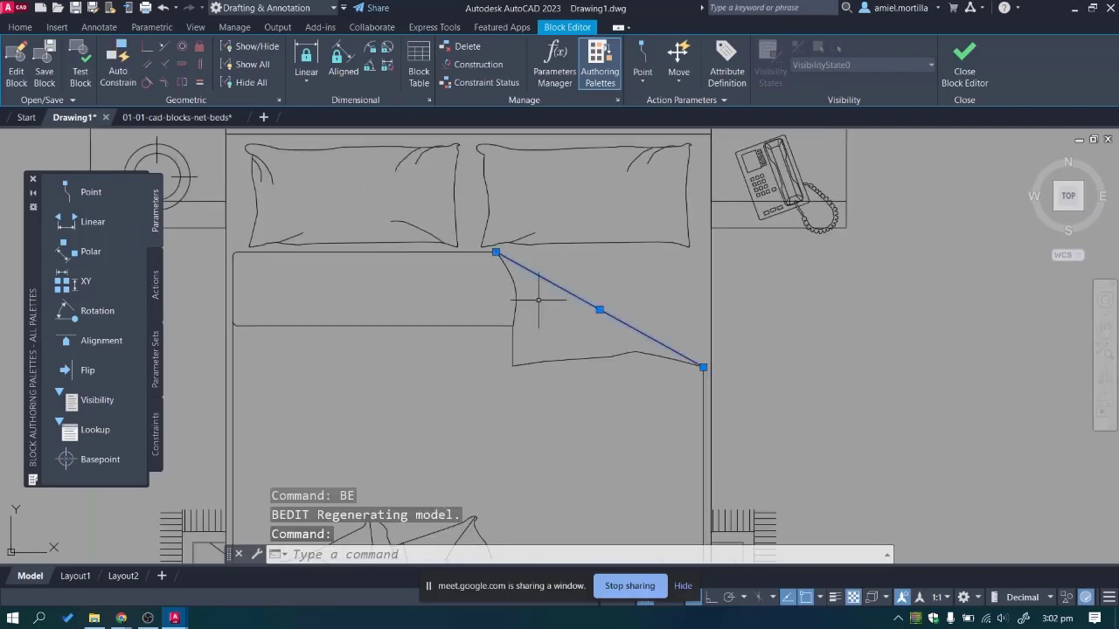
Inspect the separate pieces of the folded blanket's outline by selecting its curved fold and top edge individually.
key("Escape")
left_click(515, 294)
key("Escape")
left_click(504, 266)
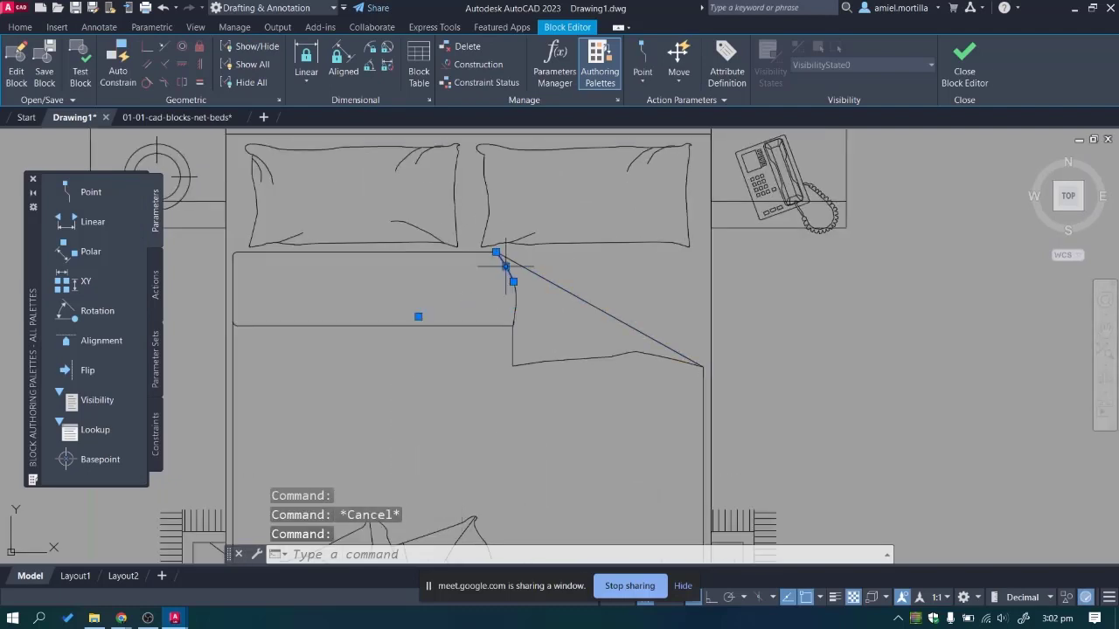
key("Escape")
left_click(471, 325)
key("Escape")
left_click(439, 271)
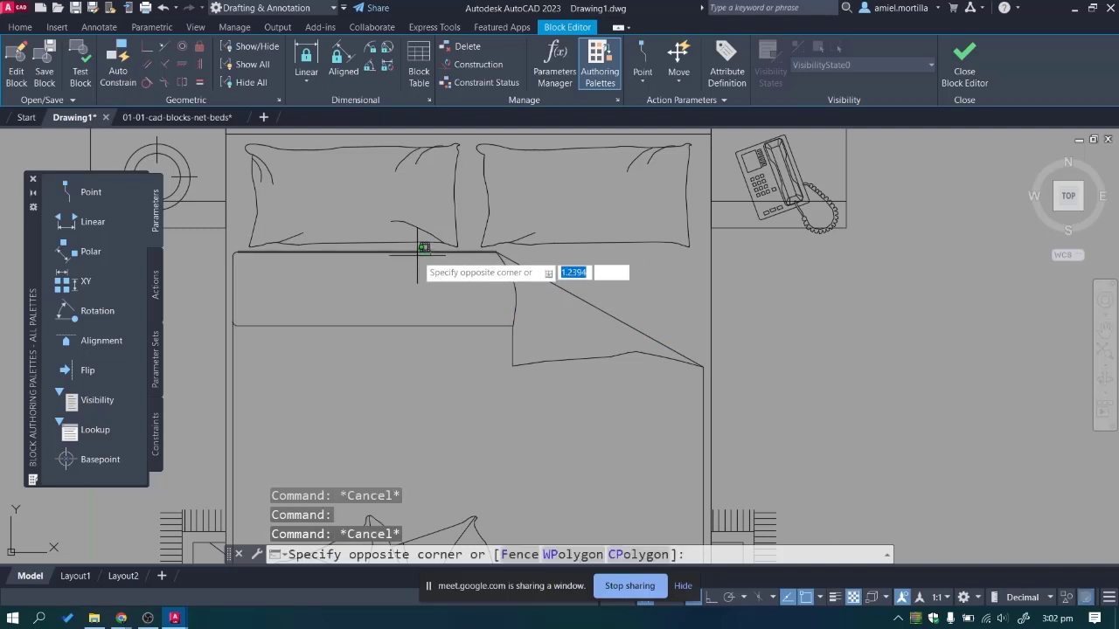
left_click(424, 251)
key("Escape")
left_click(428, 243)
key("Escape")
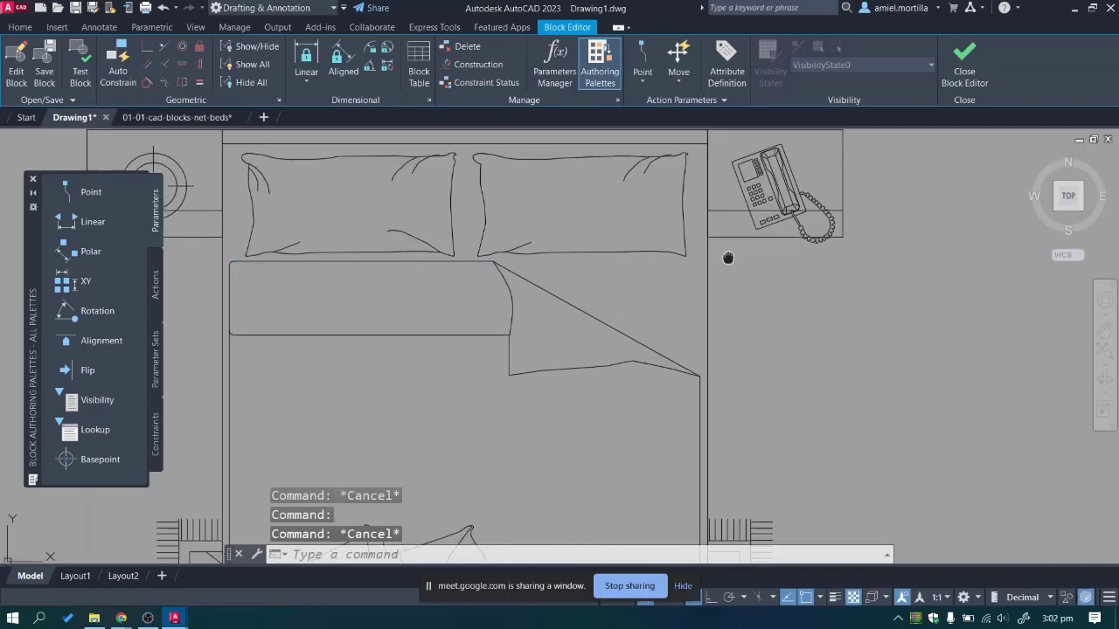
Try to define the telephone on the right nightstand as its own block with the BLOCK command.
middle_click_drag(725, 250, 665, 324)
left_click(678, 166)
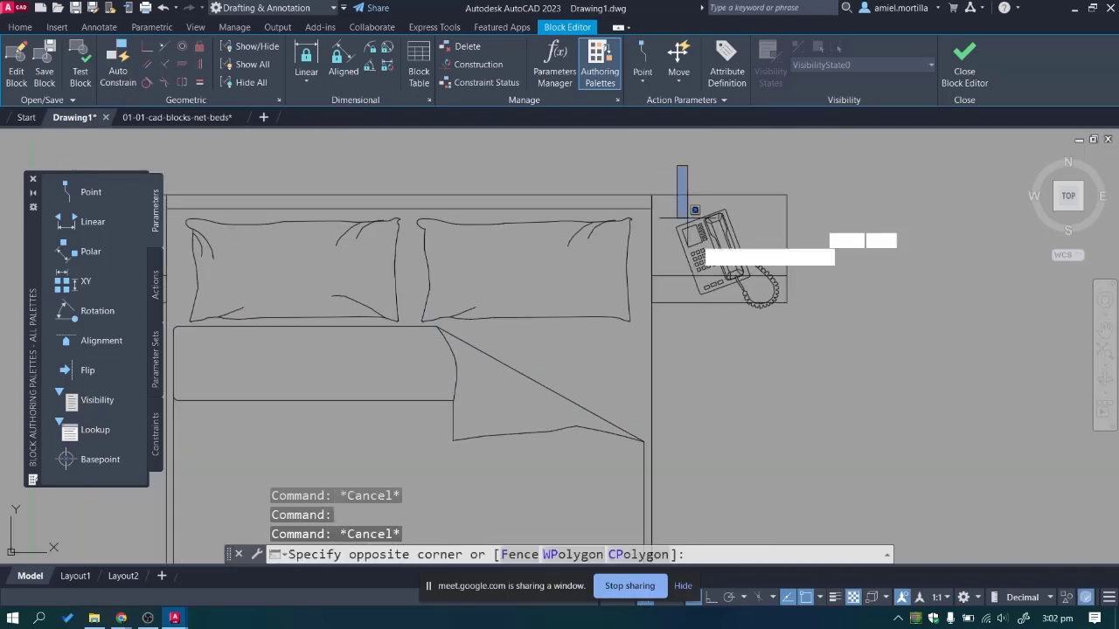
left_click(789, 351)
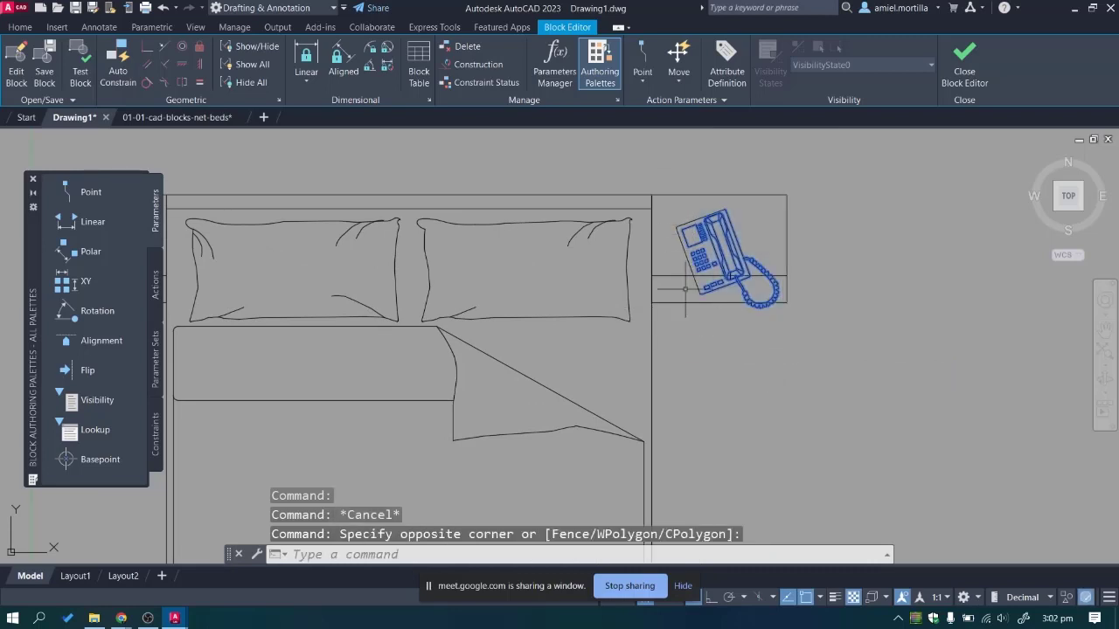
scroll(683, 254, "up", 3)
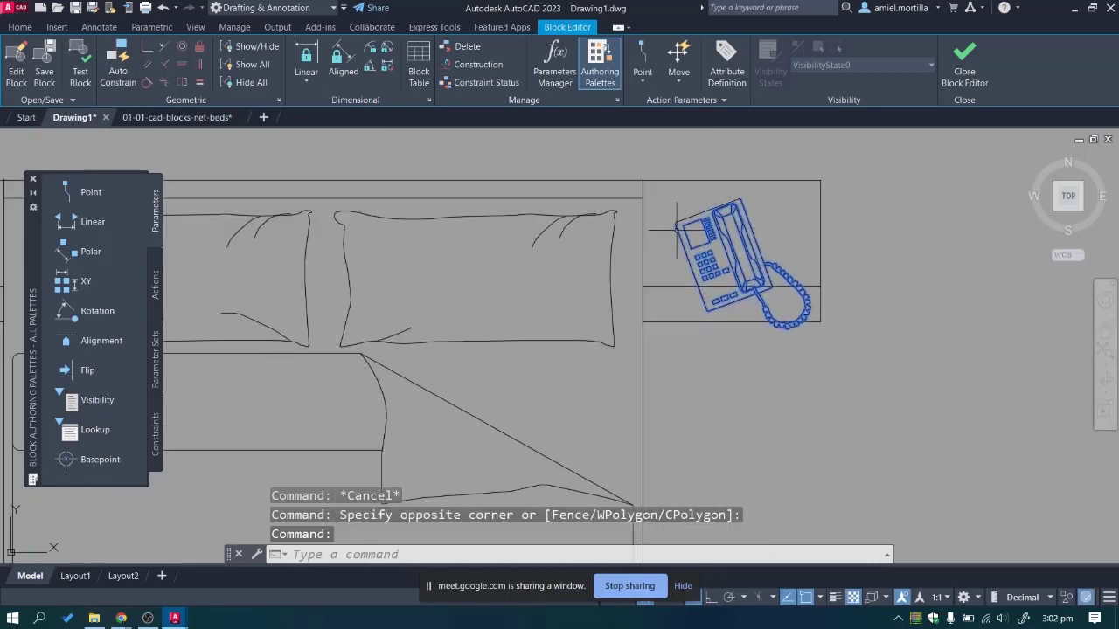
left_click(653, 148)
left_click(775, 301)
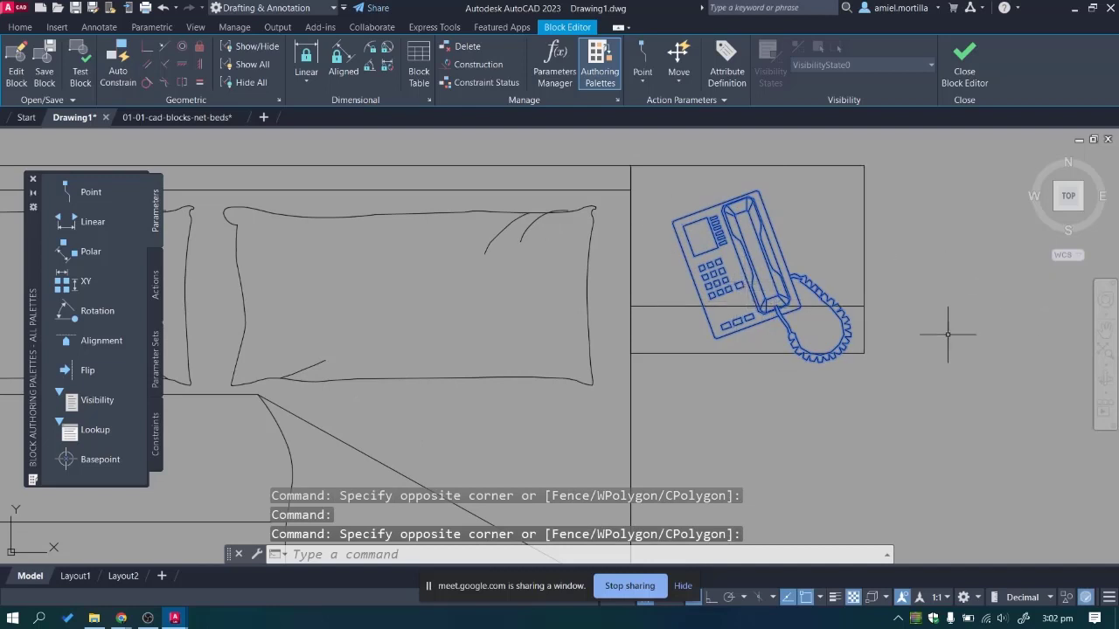
type("b")
key("Return")
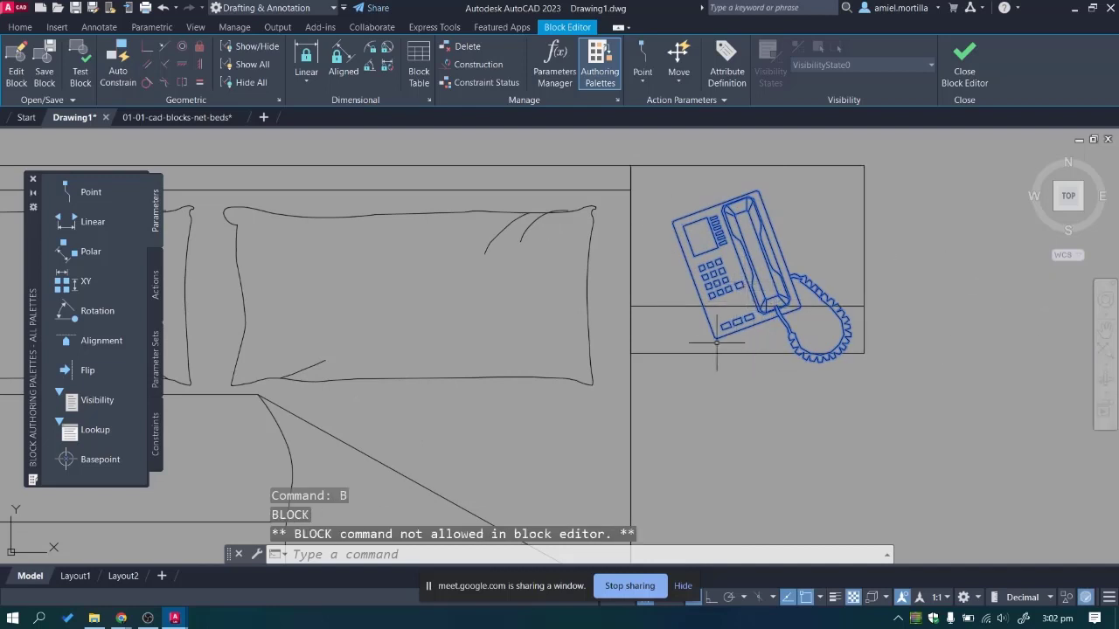
Clear the telephone selection and close the Block Editor, saving the changes to A$C4F634EDD.
middle_click_drag(692, 444, 682, 320)
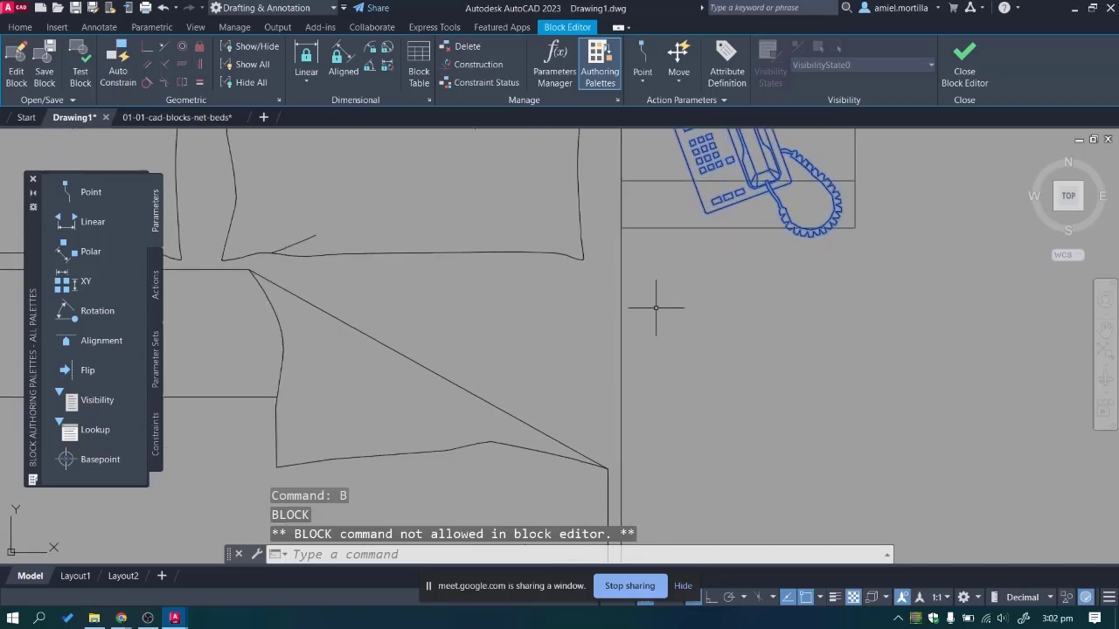
scroll(794, 320, "down", 3)
scroll(793, 399, "up", 2)
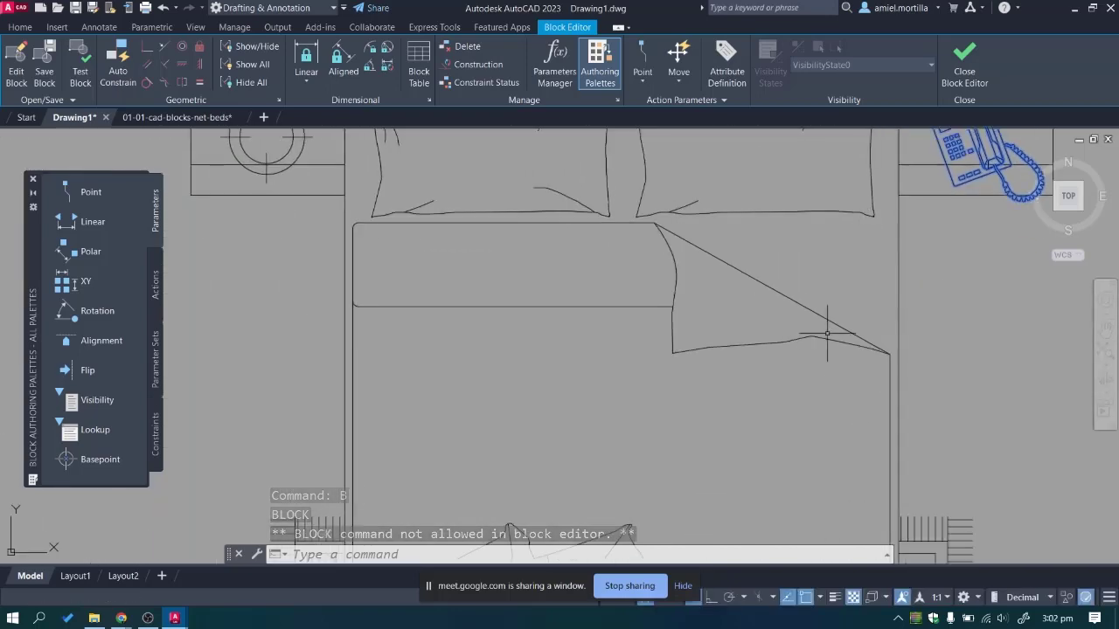
key("Escape")
key("Escape")
scroll(740, 292, "down", 3)
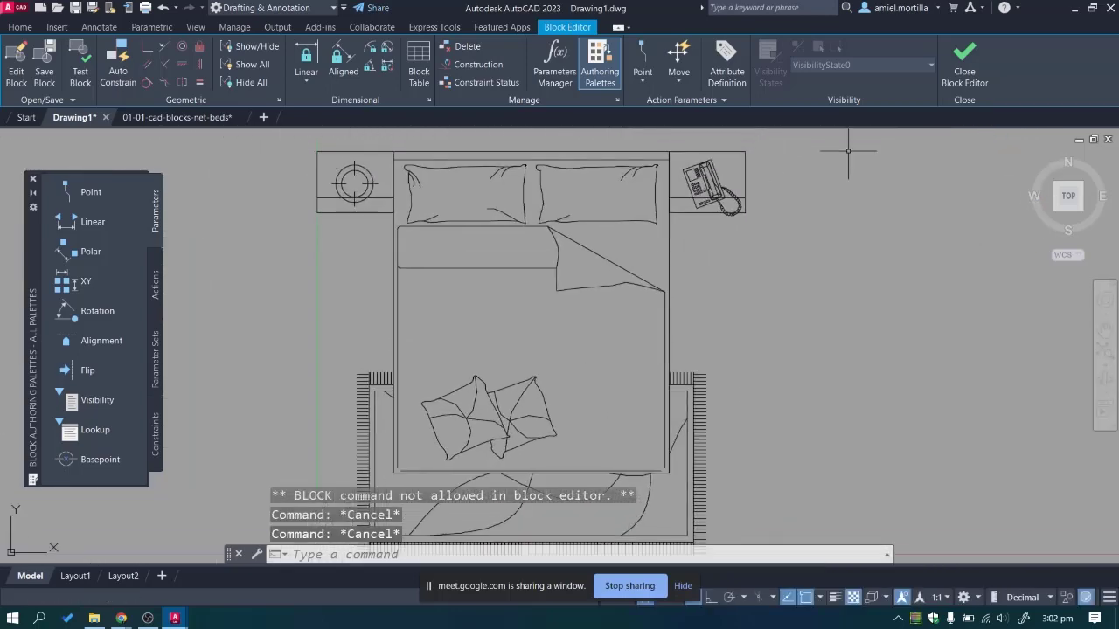
left_click(966, 73)
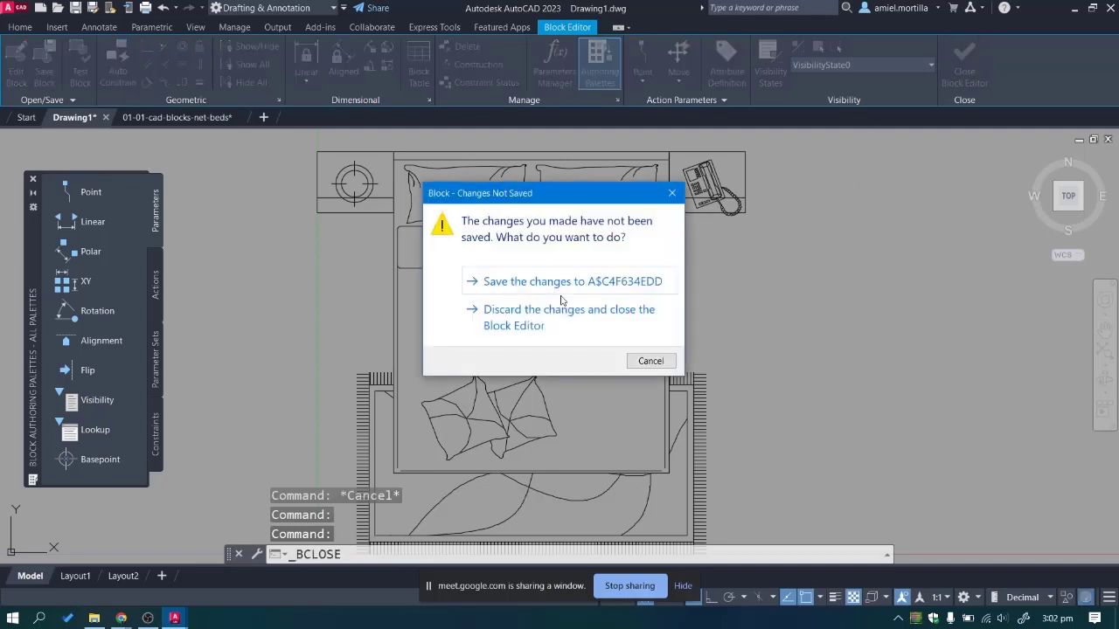
left_click(535, 286)
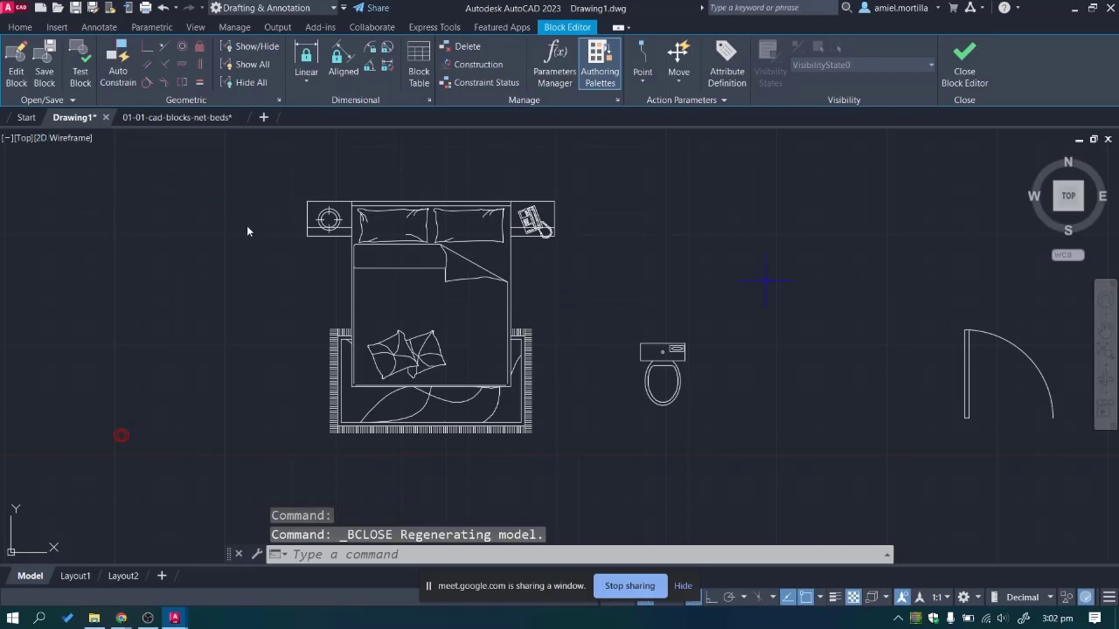
Define the whole pasted bed as a block named Beautiful Bed, converting the selected object to a block.
left_click(276, 181)
left_click(570, 472)
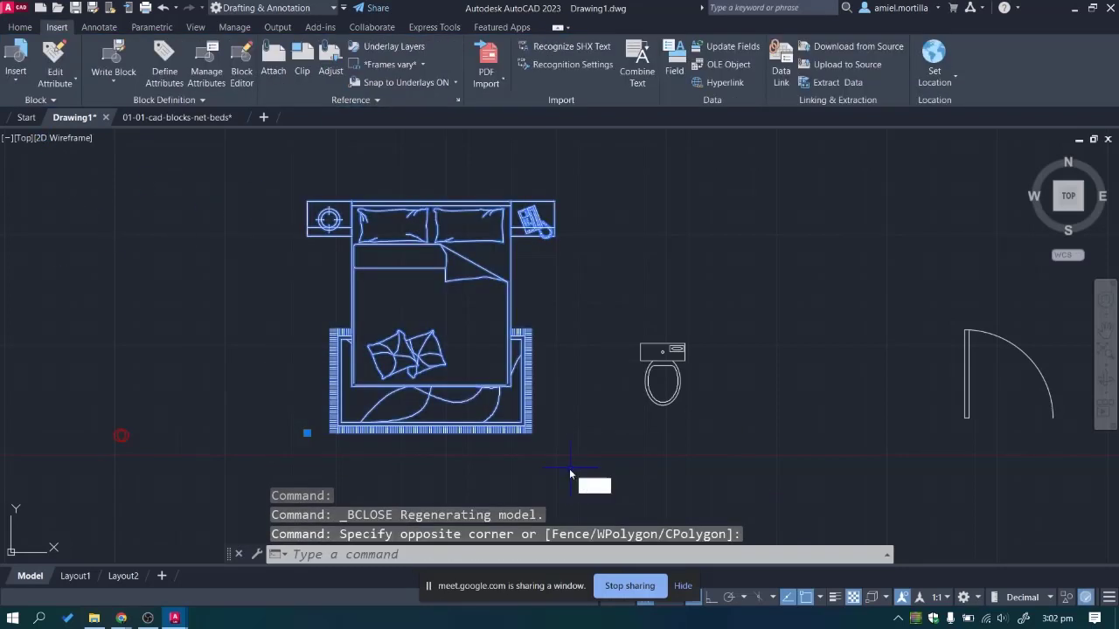
type("b")
key("BackSpace")
type("b")
key("Return")
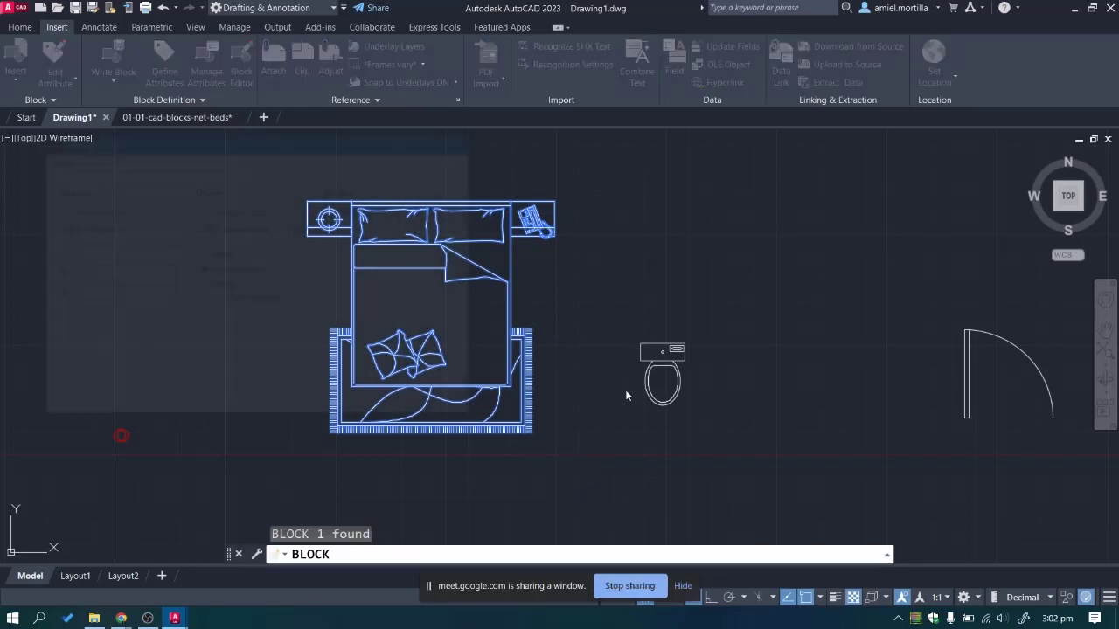
left_click_drag(197, 153, 511, 166)
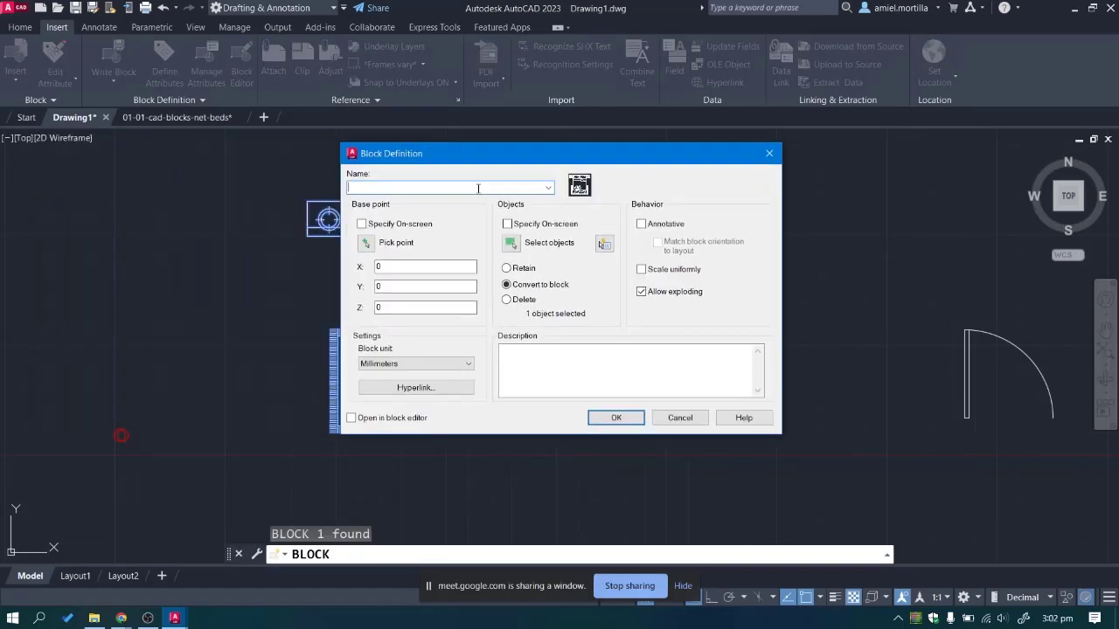
type("BE")
key("Return")
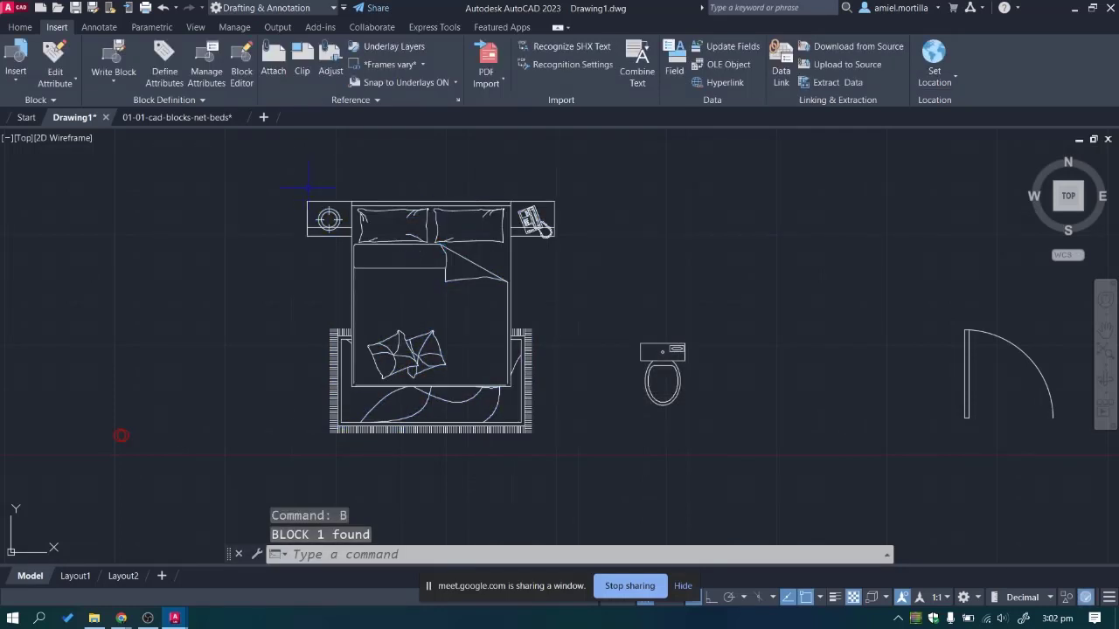
Check that the bed selects as one object and look at the drawing's insertable blocks.
left_click_drag(308, 186, 560, 441)
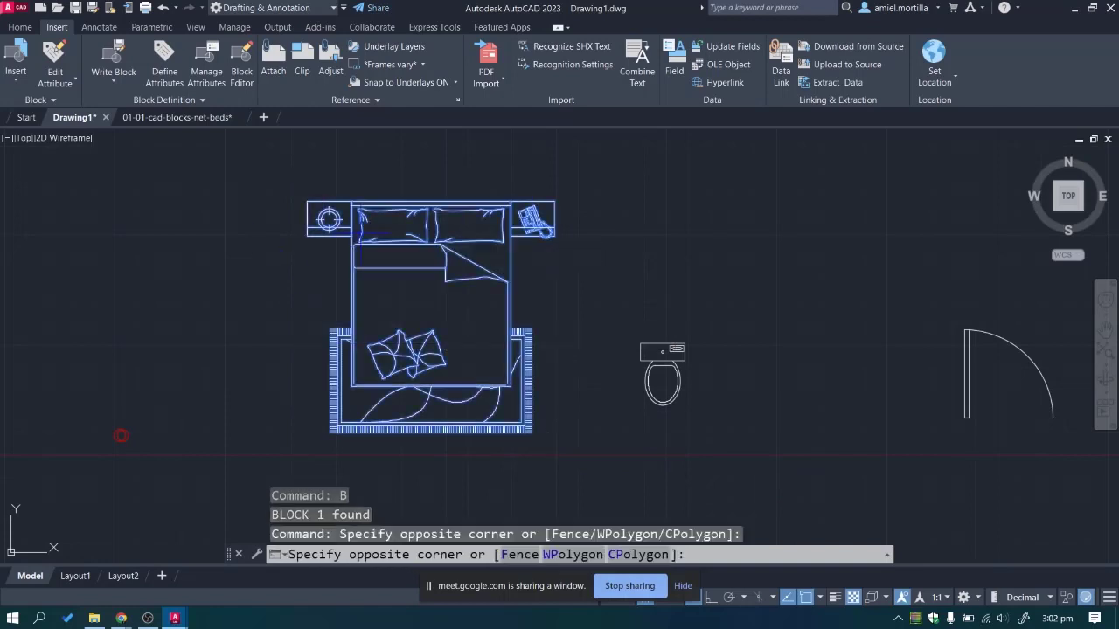
left_click(219, 222)
key("Escape")
left_click(15, 59)
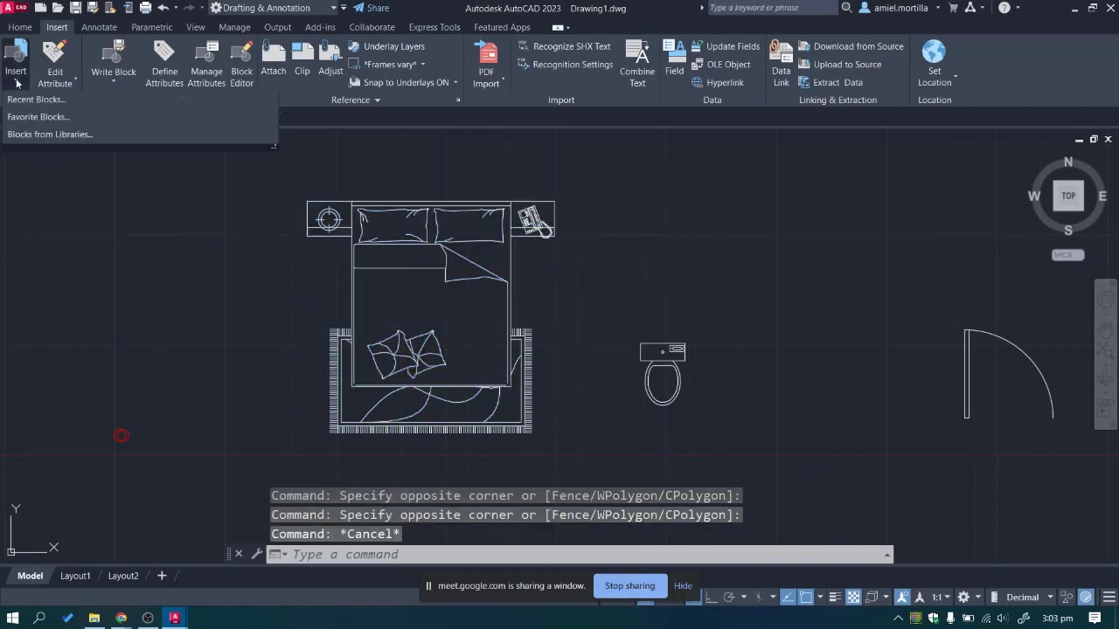
Set up a block definition of the whole bed named Beautiful Bed, with its base point at the middle of the headboard's top edge.
left_click(255, 177)
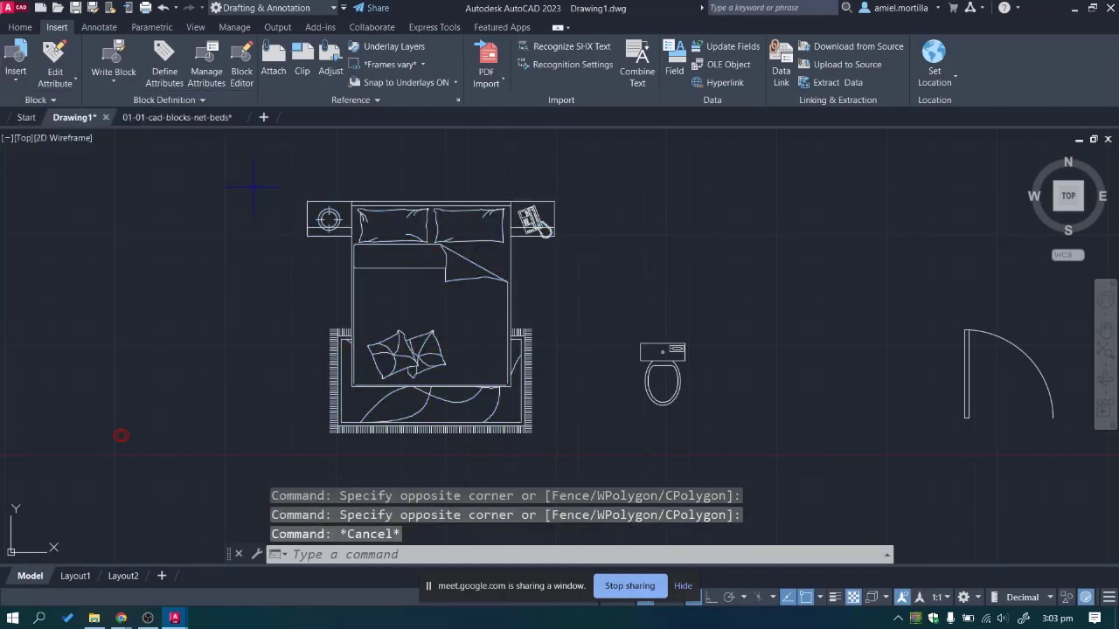
left_click(592, 468)
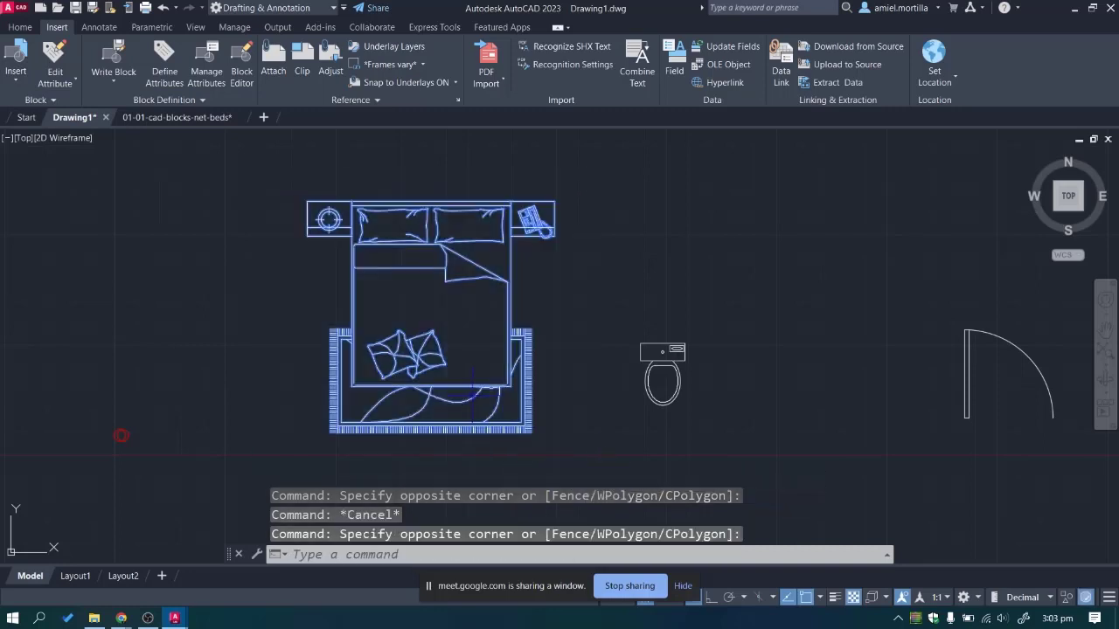
type("block")
key("Return")
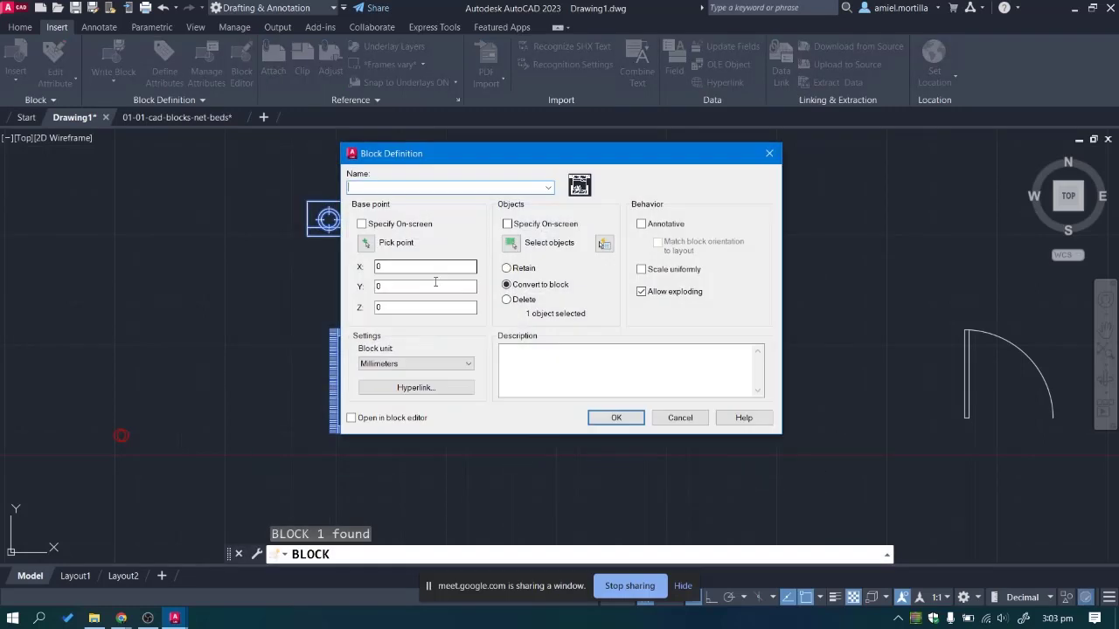
left_click(548, 187)
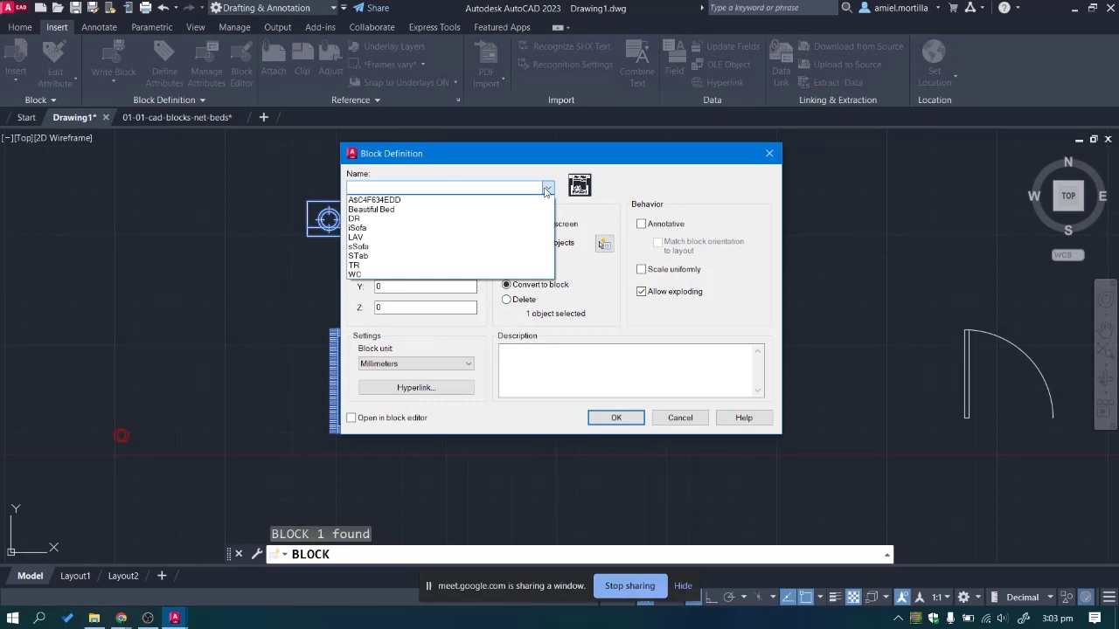
left_click(429, 211)
left_click(362, 242)
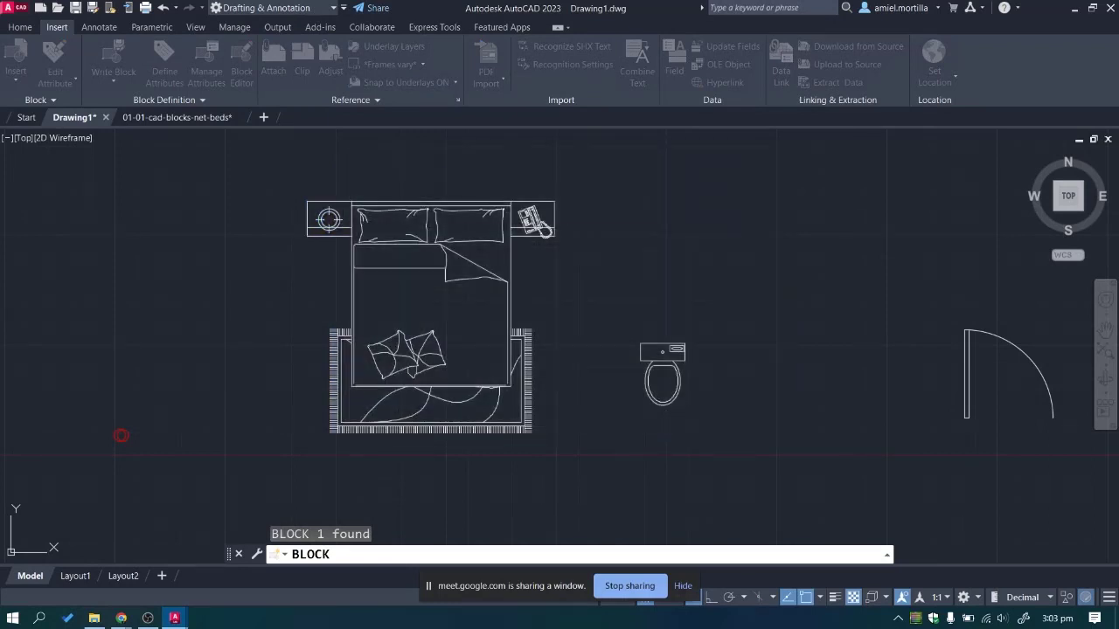
scroll(437, 209, "up", 2)
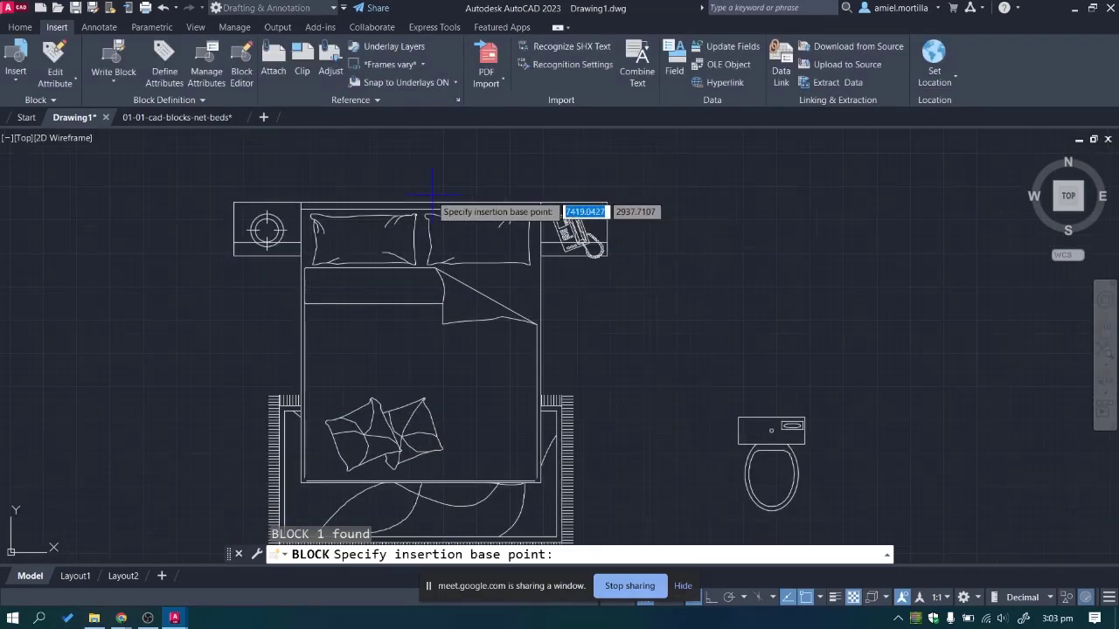
left_click(418, 202)
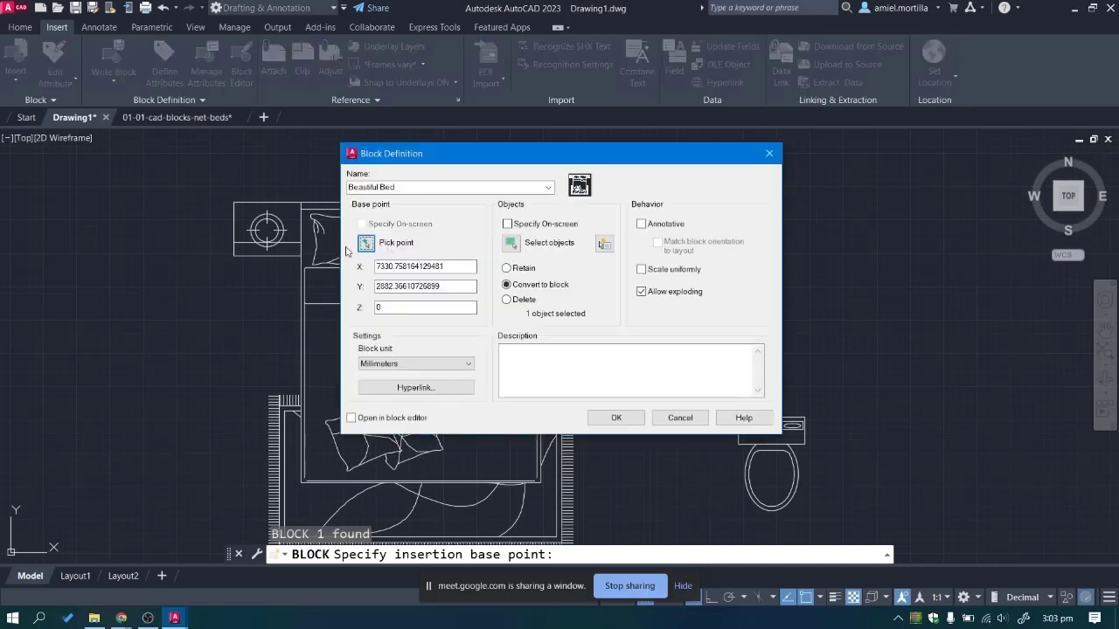
Try to redefine the existing Beautiful Bed block with the new base point and cancel the block definition.
left_click(616, 420)
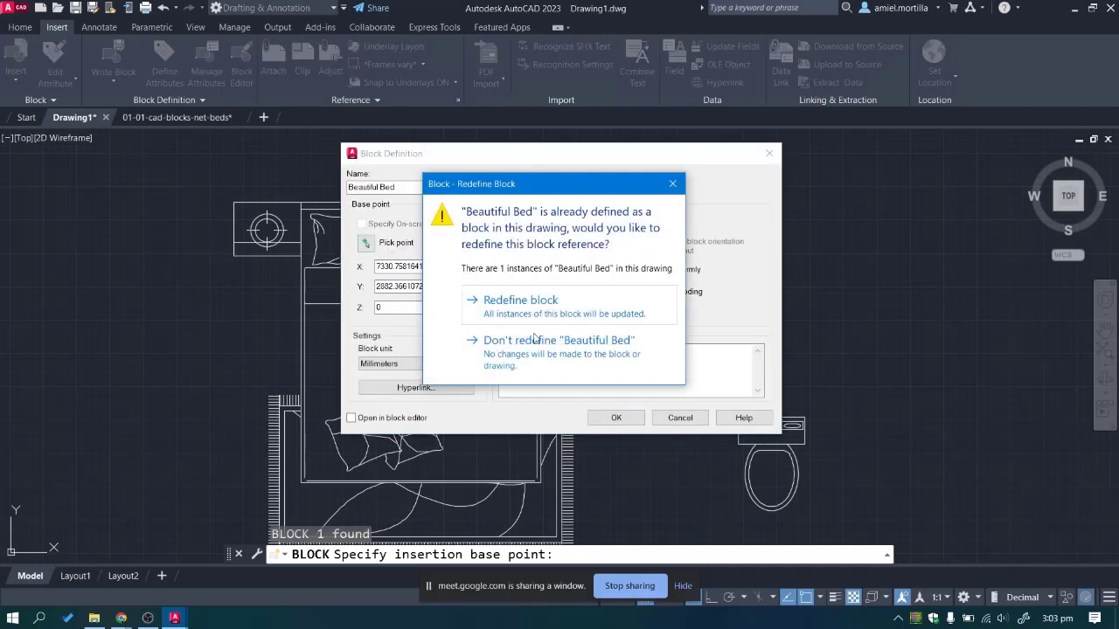
left_click(540, 306)
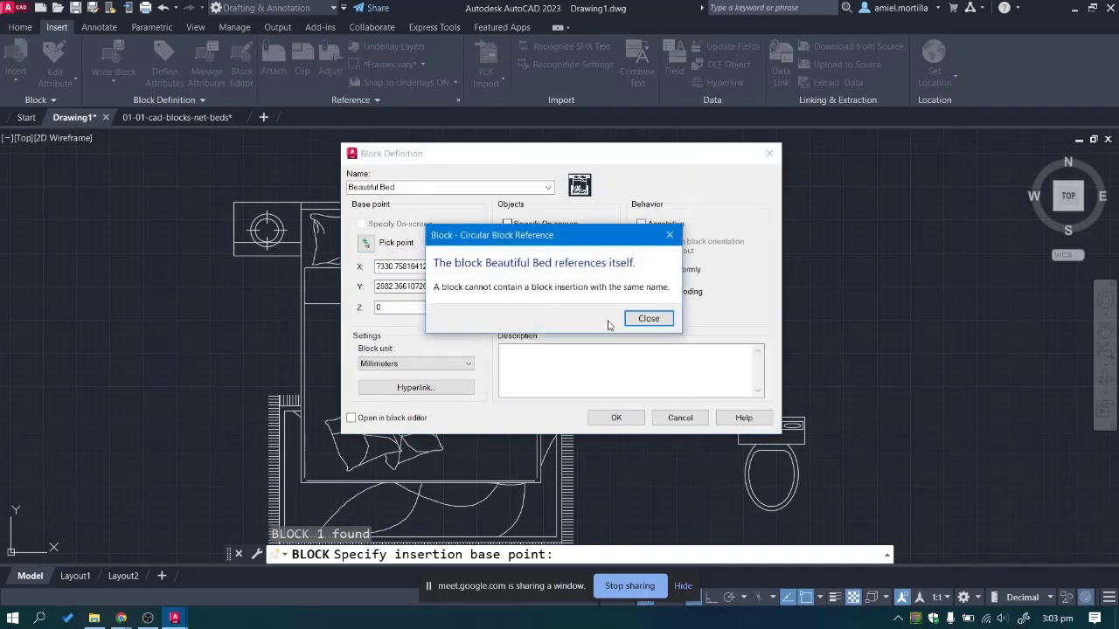
left_click(647, 319)
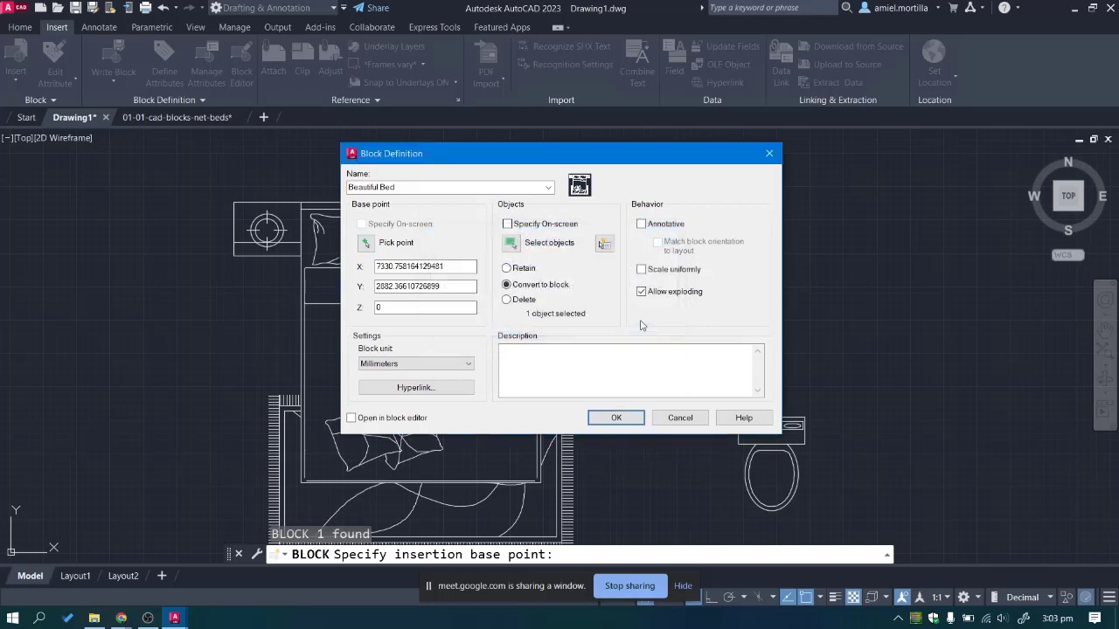
left_click(548, 188)
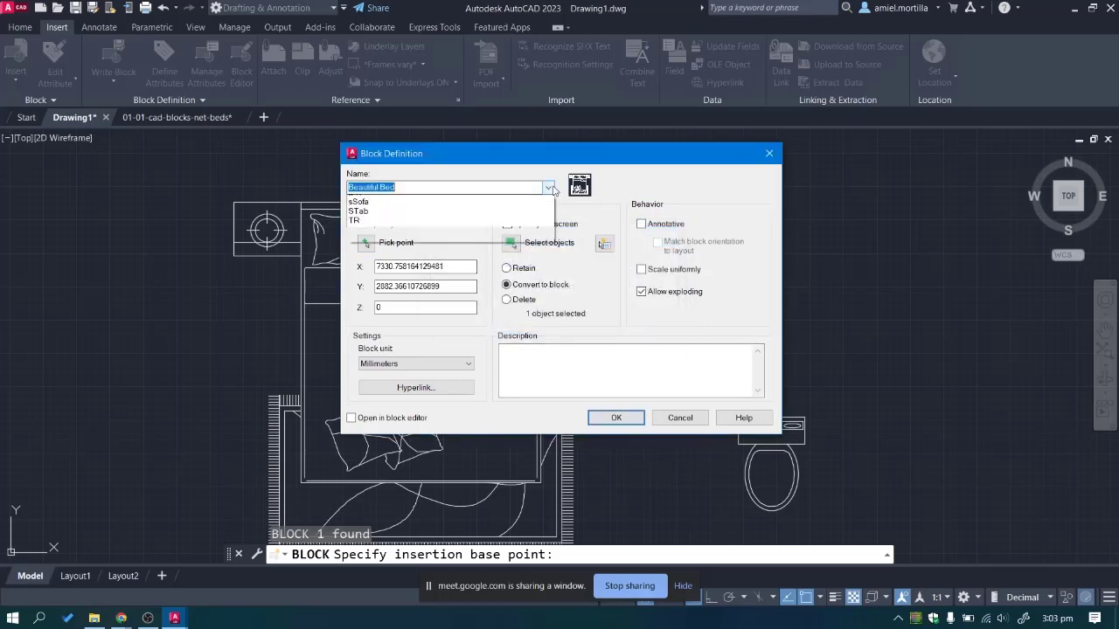
left_click(510, 210)
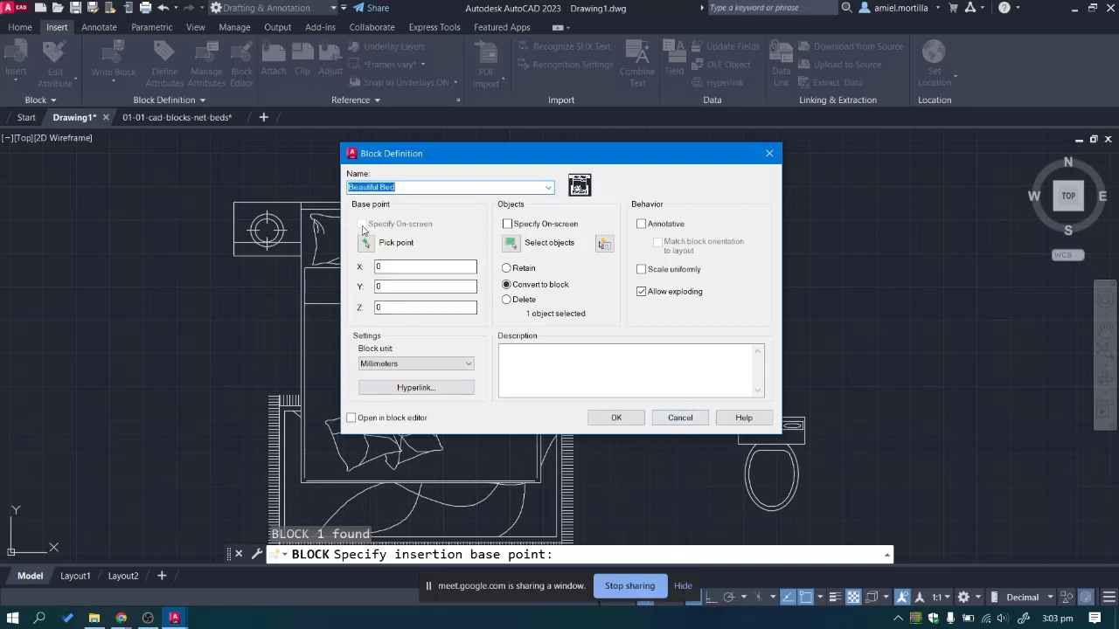
left_click(680, 417)
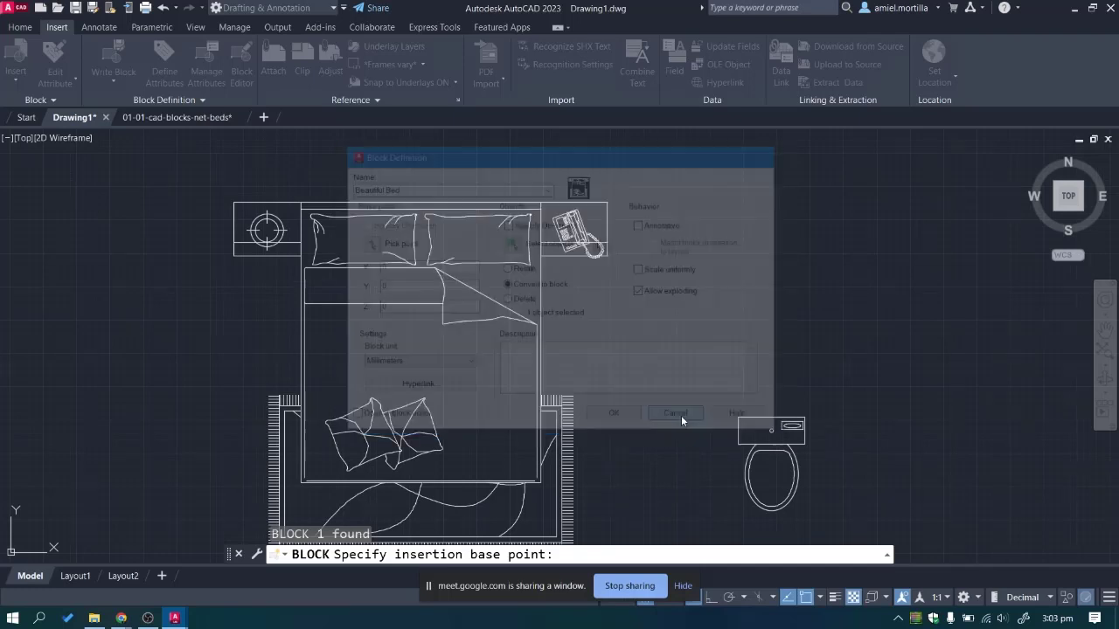
left_click(594, 303)
left_click(525, 325)
scroll(289, 331, "down", 2)
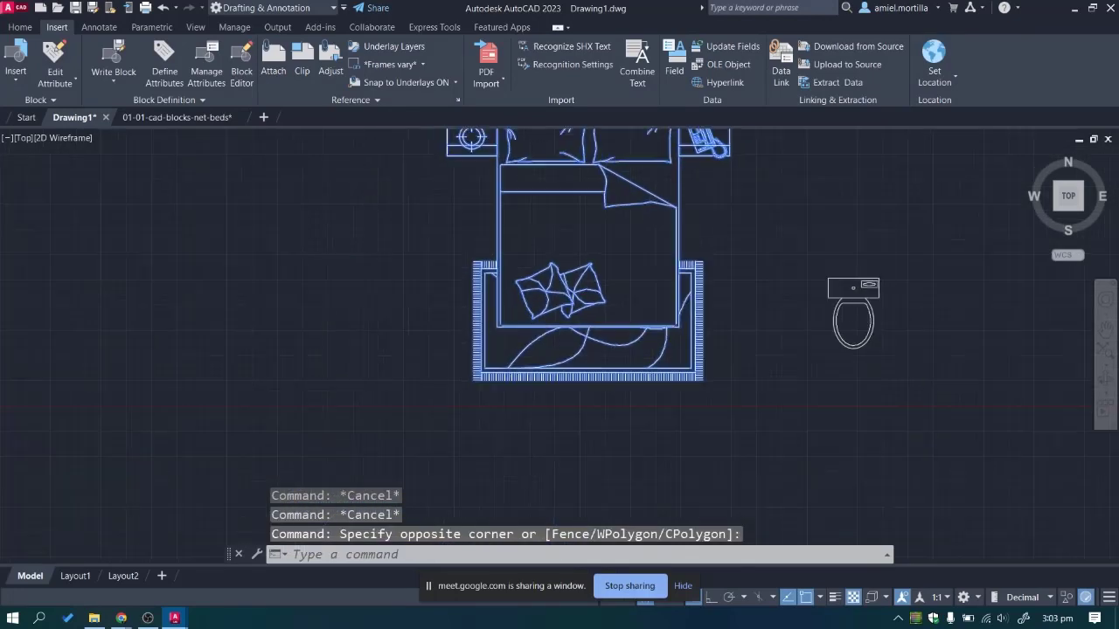
mouse_move(289, 332)
middle_mouse_down()
mouse_move(213, 434)
mouse_move(161, 452)
middle_mouse_up()
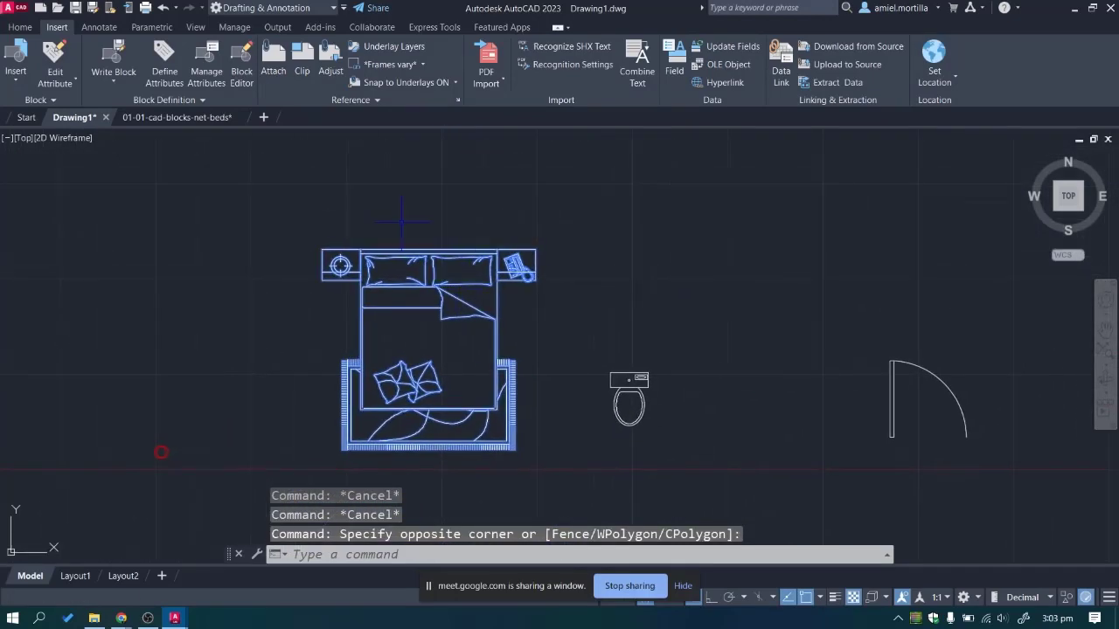
key("Escape")
key("Escape")
key("Escape")
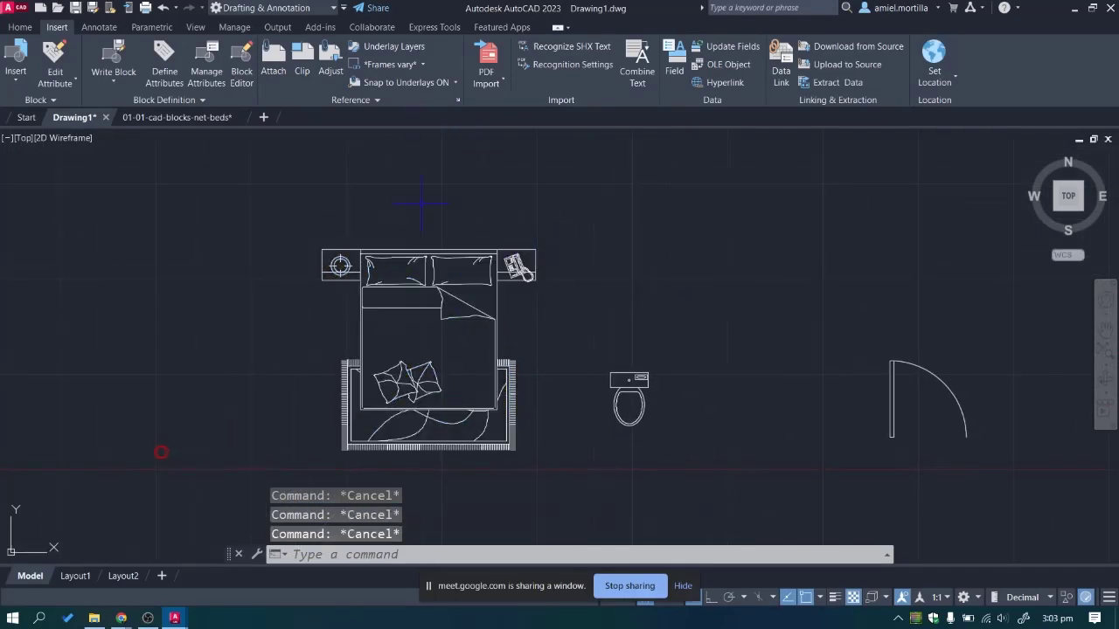
Look over the whole 01-01-cad-blocks-net-beds drawing and close it without saving the changes.
left_click(174, 117)
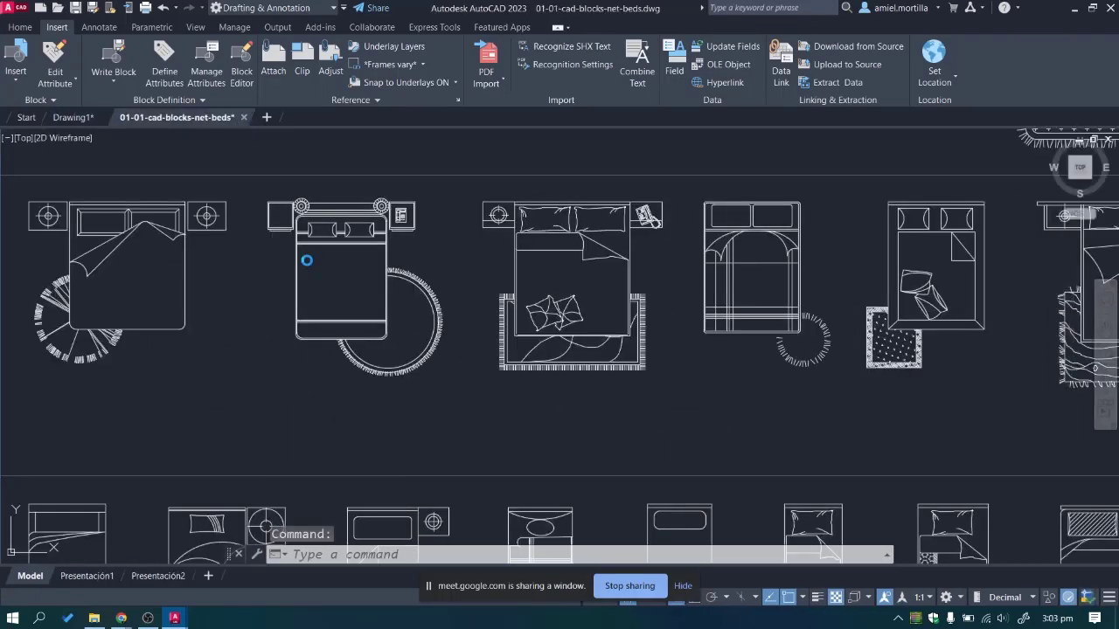
scroll(306, 247, "down", 1)
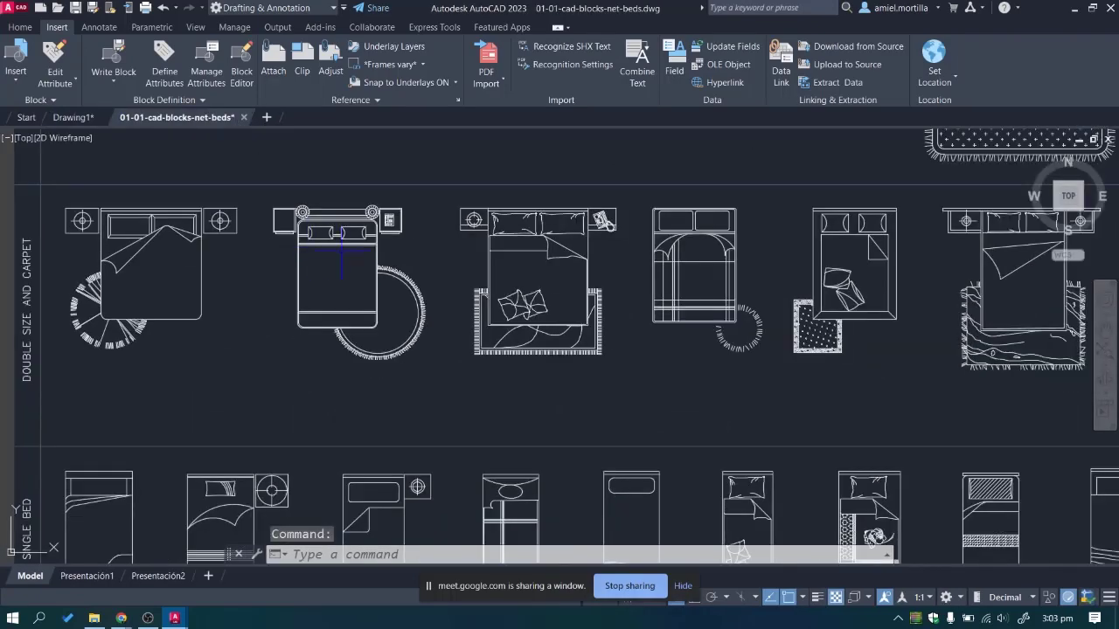
scroll(341, 249, "down", 8)
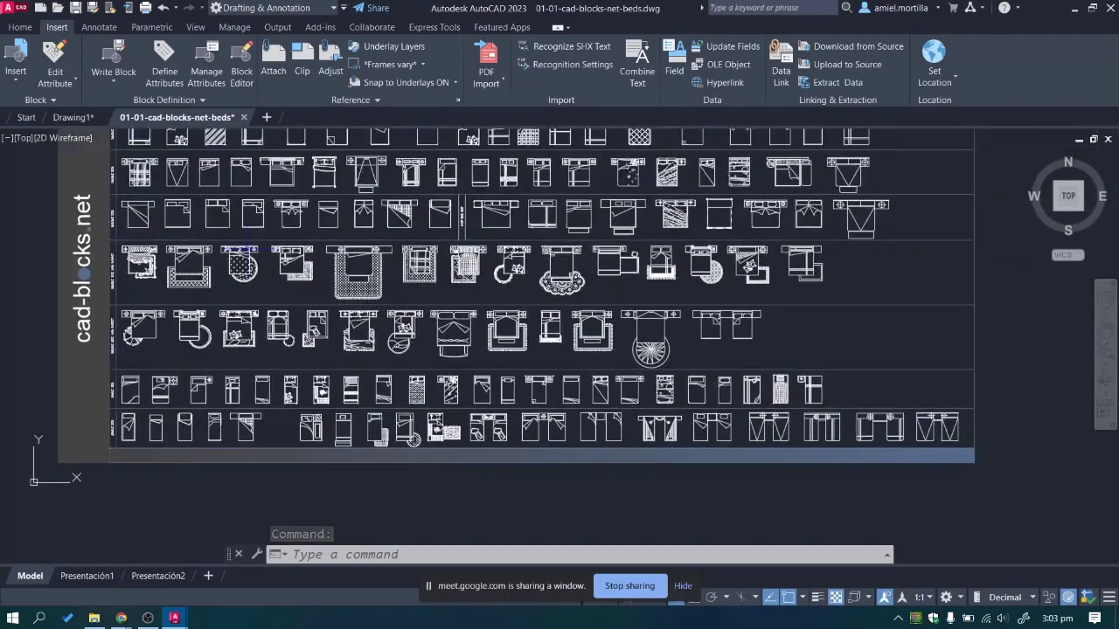
scroll(245, 229, "down", 1)
middle_click_drag(245, 229, 256, 282)
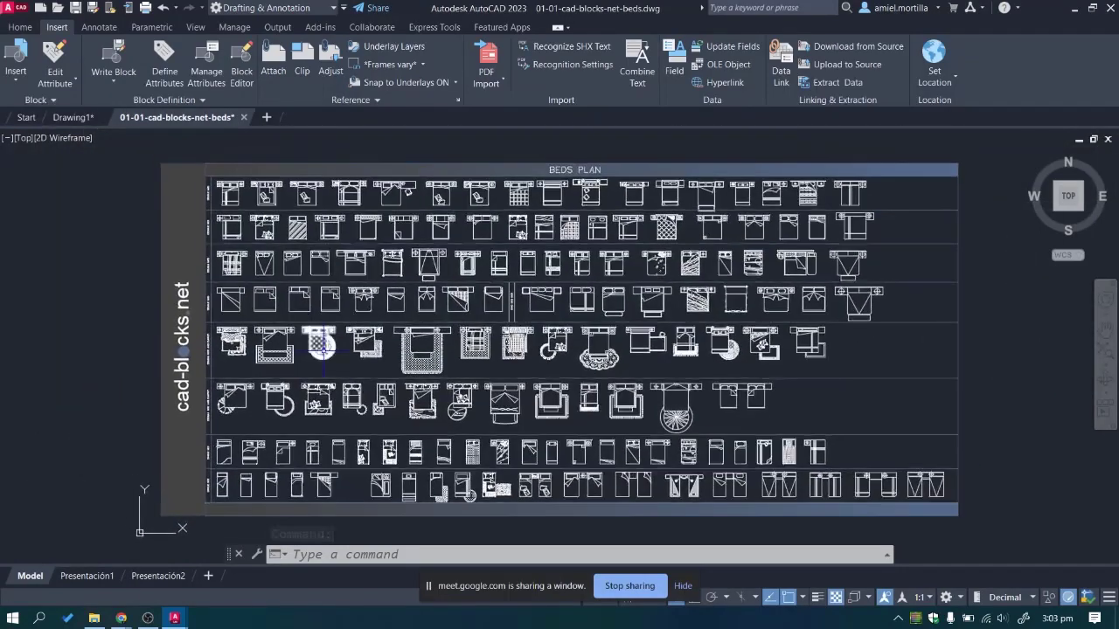
left_click(245, 117)
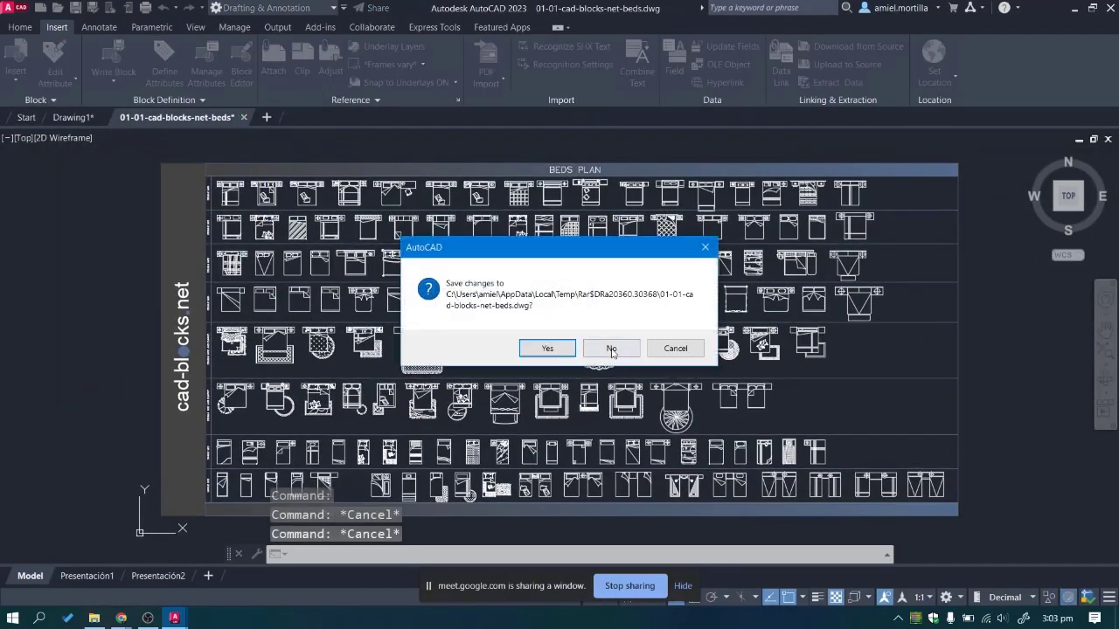
left_click(612, 349)
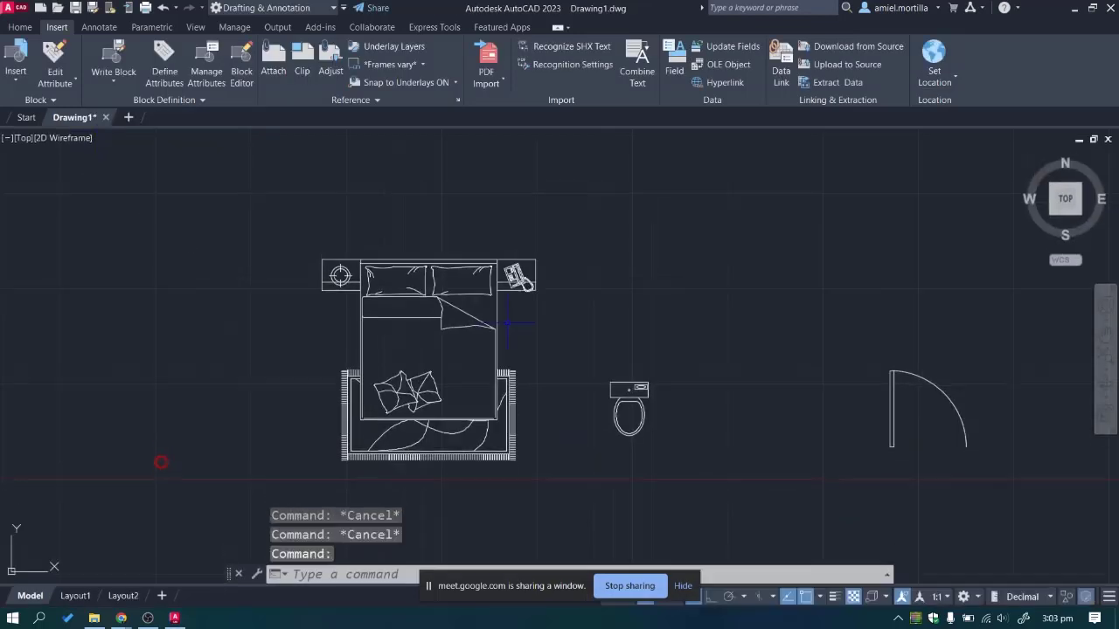
Try to recolour the toilet block in Drawing1 with a red swatch from the object colour palette.
middle_click_drag(612, 397, 412, 254)
scroll(423, 262, "up", 2)
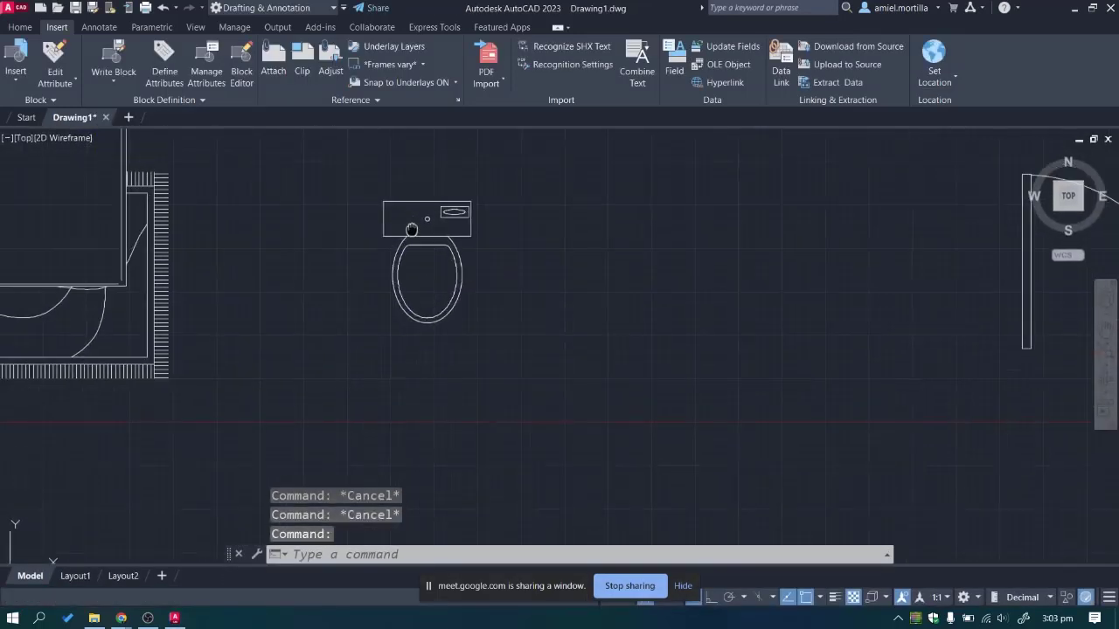
left_click(524, 262)
left_click(441, 302)
scroll(536, 268, "up", 1)
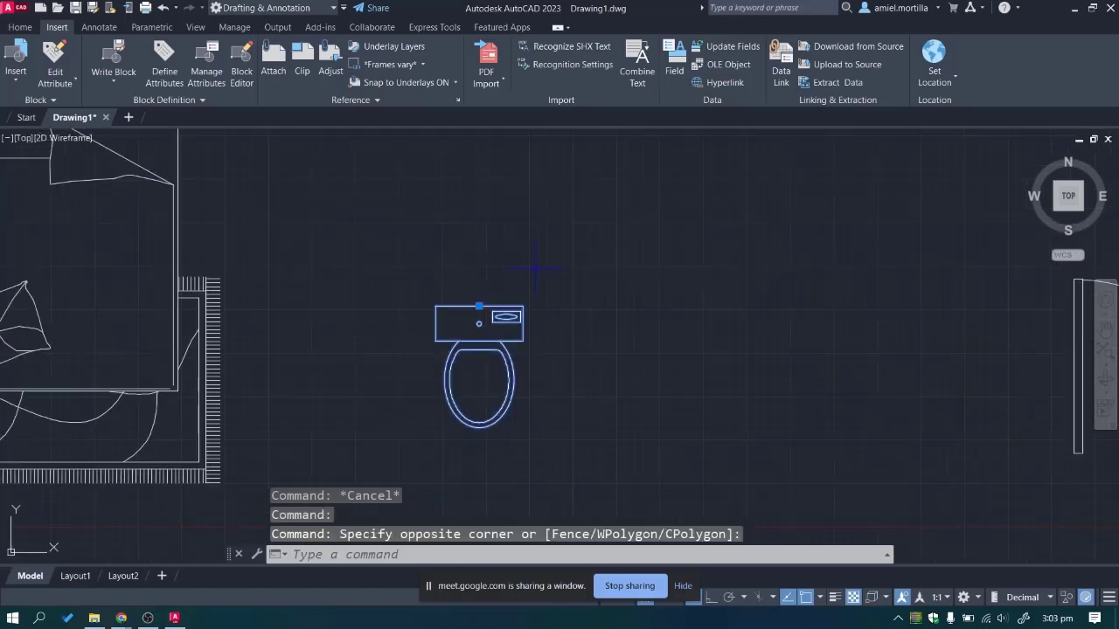
left_click(19, 27)
left_click(851, 52)
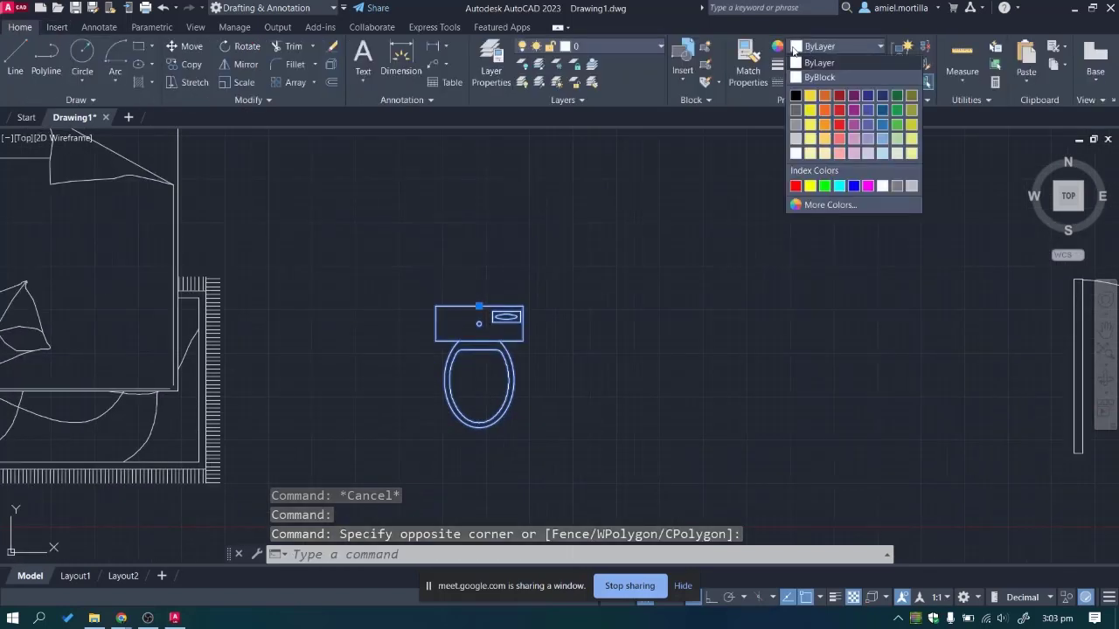
left_click(835, 121)
key("Escape")
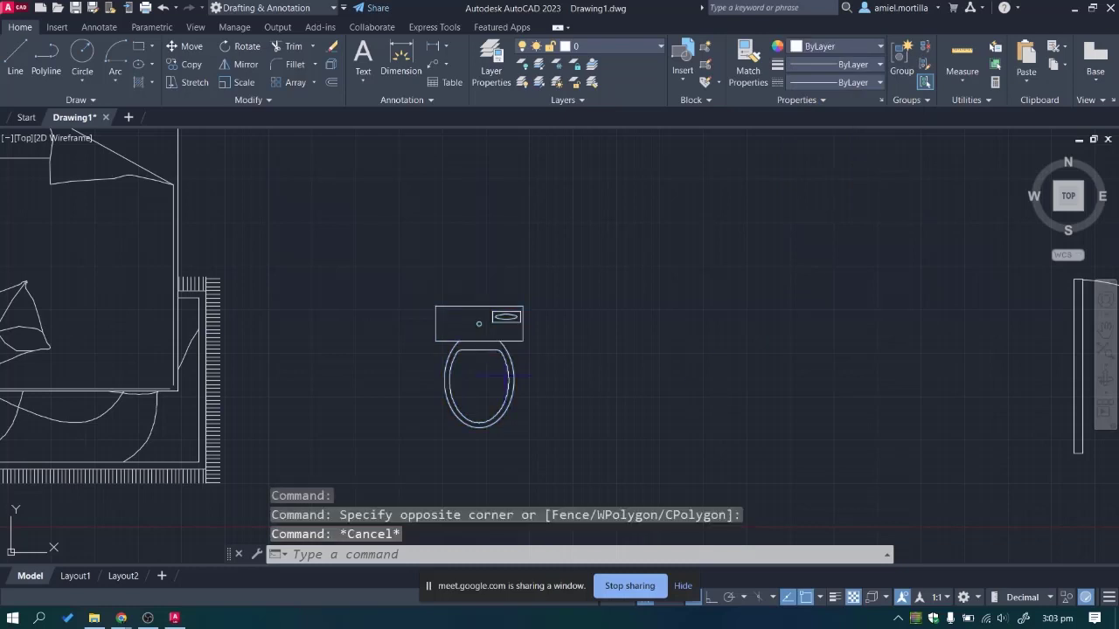
Try to override the toilet block's colour with 242,113,114 and with 39,118,187.
scroll(656, 306, "up", 2)
left_click(647, 308)
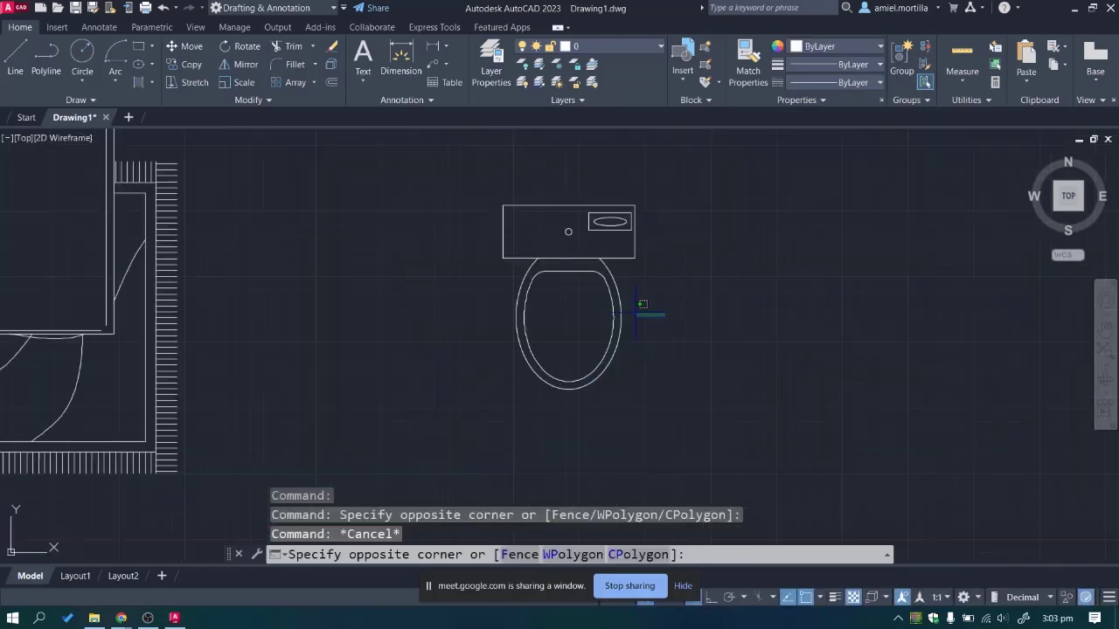
left_click(826, 49)
left_click(839, 143)
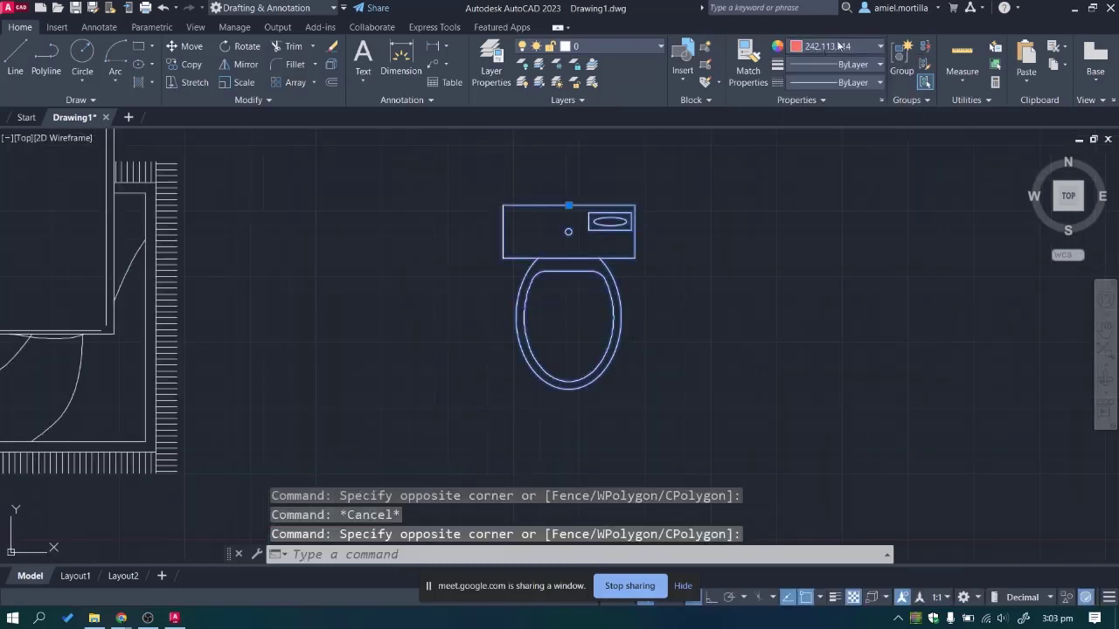
left_click(835, 45)
left_click(835, 45)
left_click(835, 45)
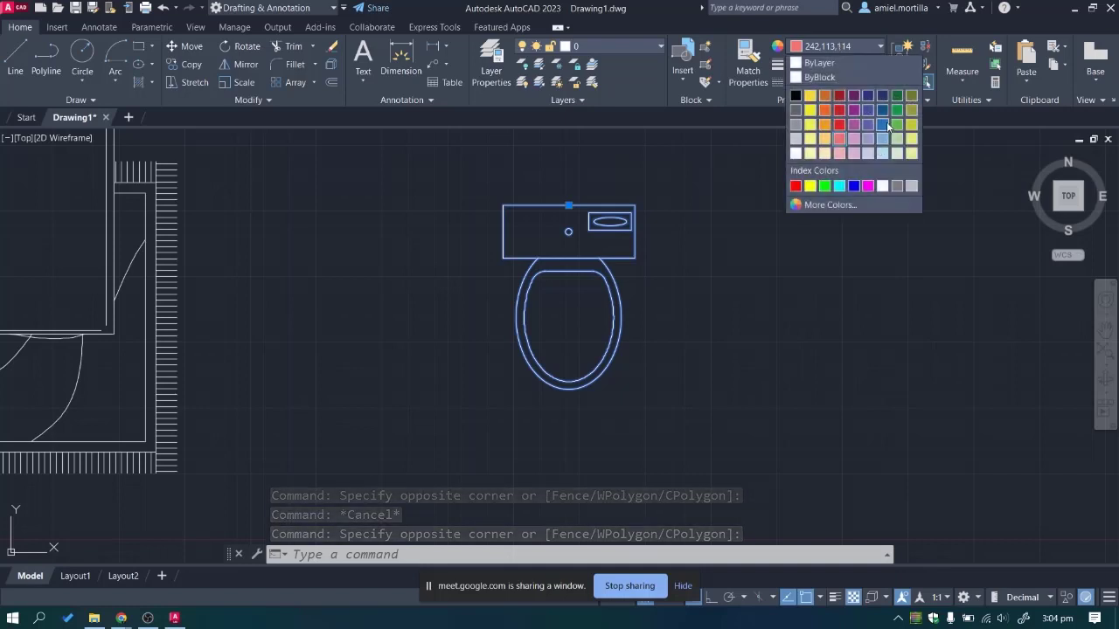
key("Escape")
key("Escape")
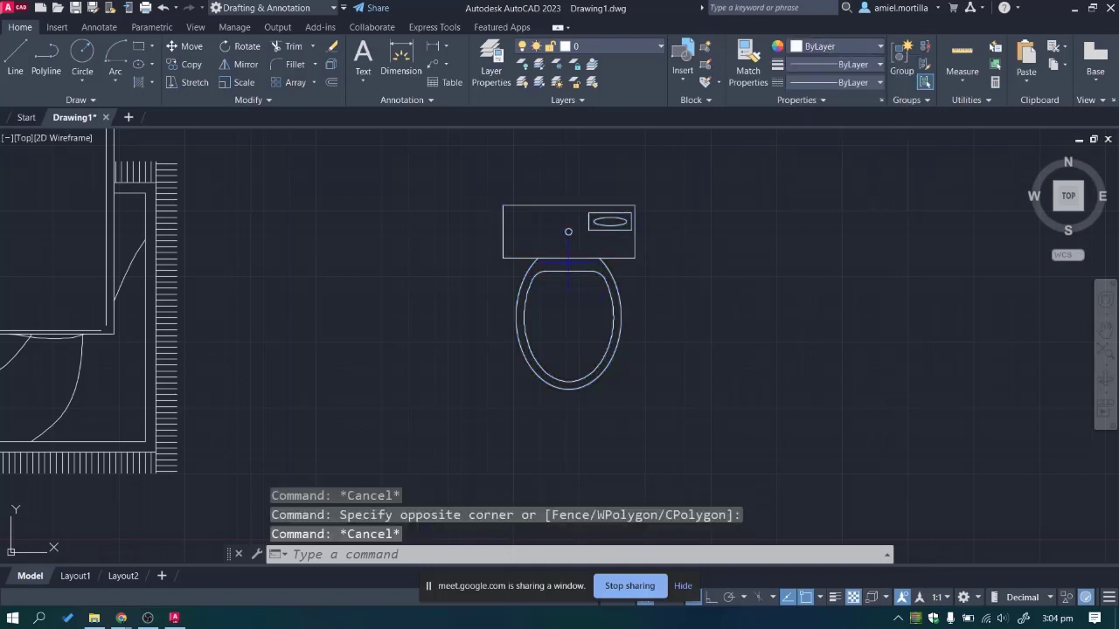
Reselect the toilet block and check which colour is assigned to it.
left_click(718, 318)
left_click(555, 278)
left_click(861, 47)
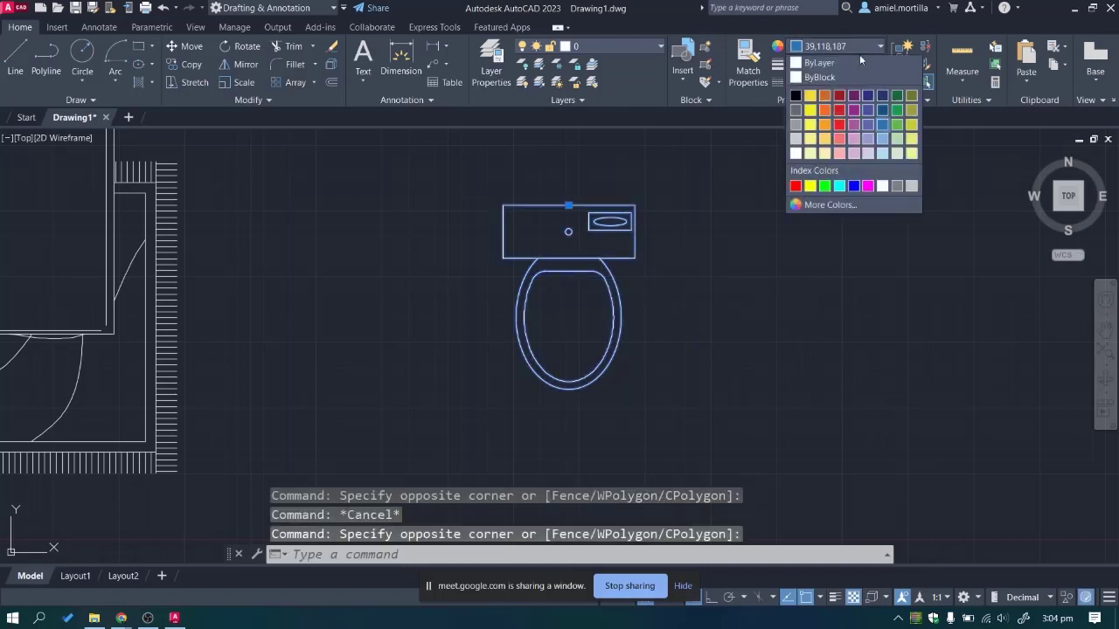
key("Escape")
key("Escape")
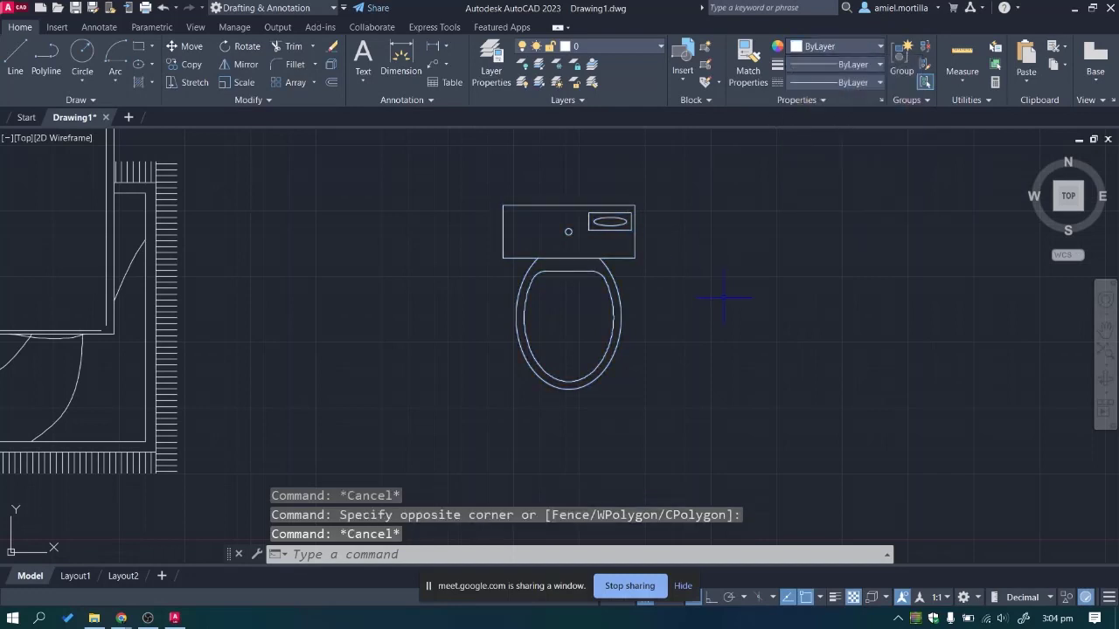
Open the toilet's WC block definition in the Block Editor.
left_click(723, 298)
left_click(560, 270)
type("BE")
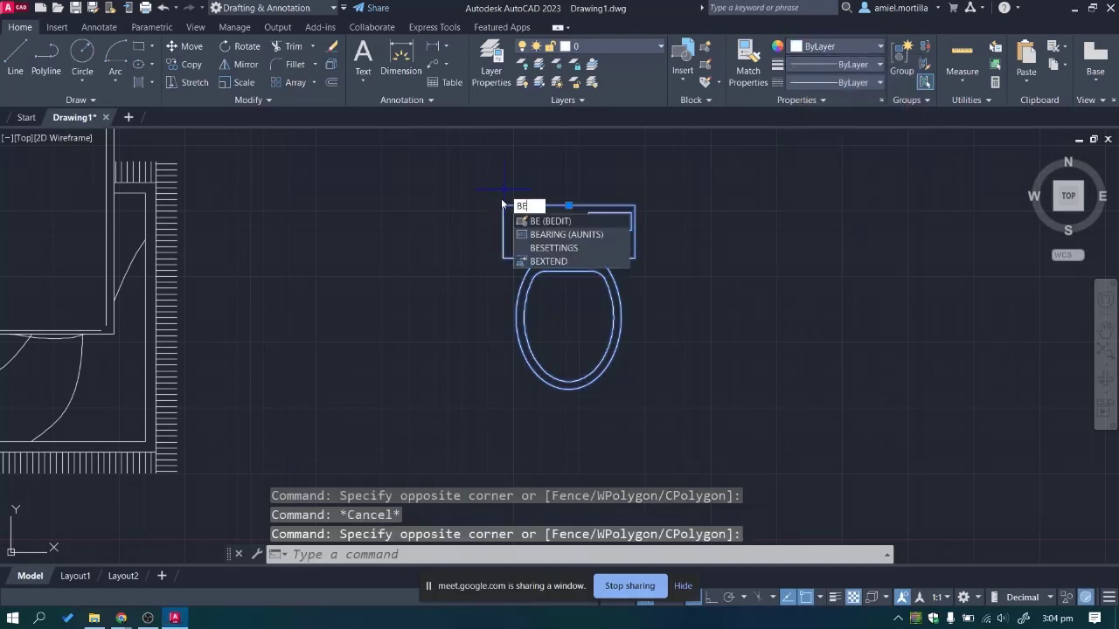
key("Return")
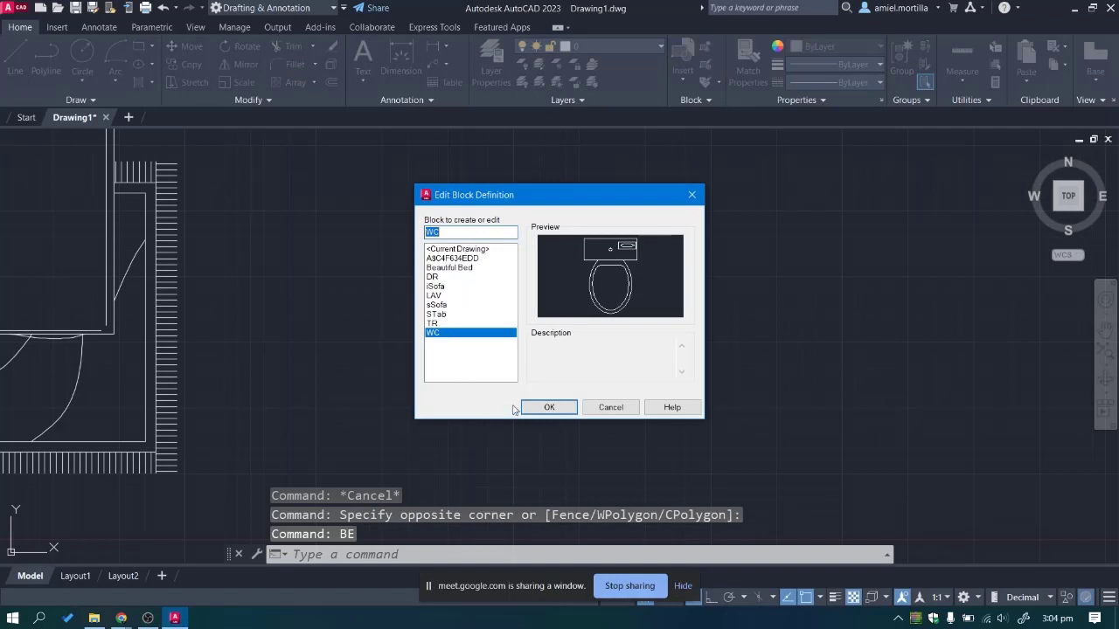
left_click(526, 409)
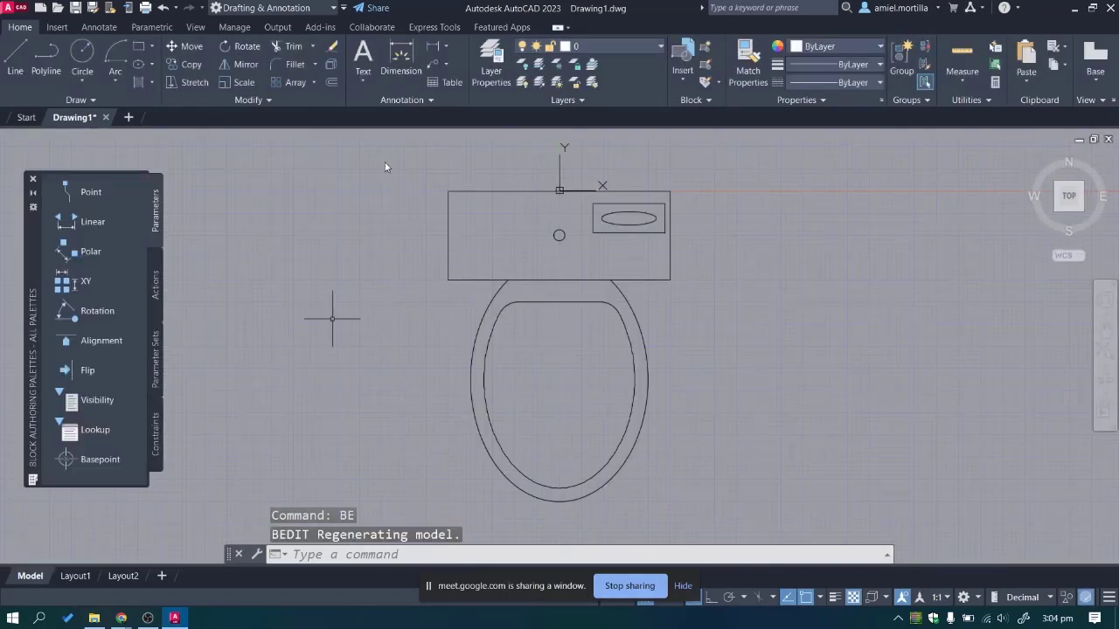
Set all of the toilet's geometry to Magenta and close the Block Editor, saving the changes to WC.
left_click(412, 166)
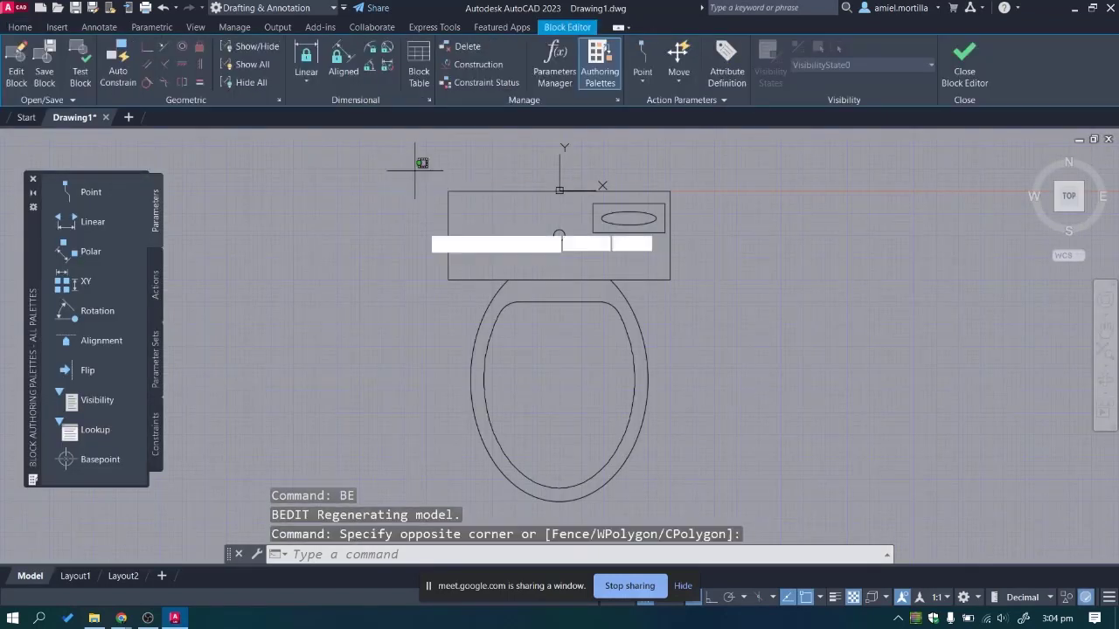
left_click(748, 507)
left_click(20, 26)
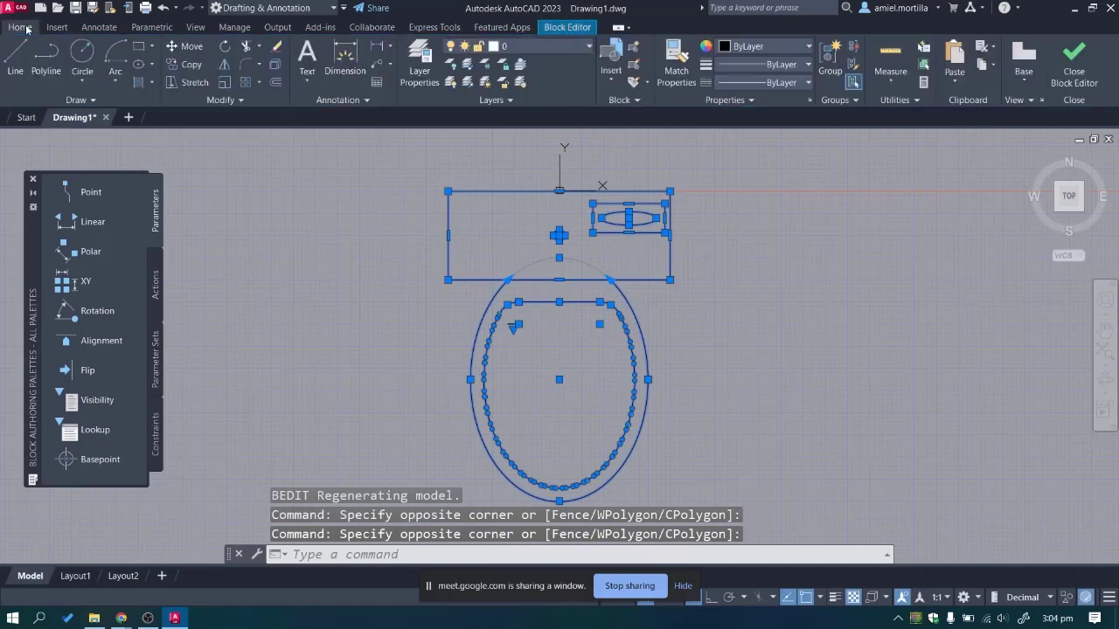
left_click(765, 46)
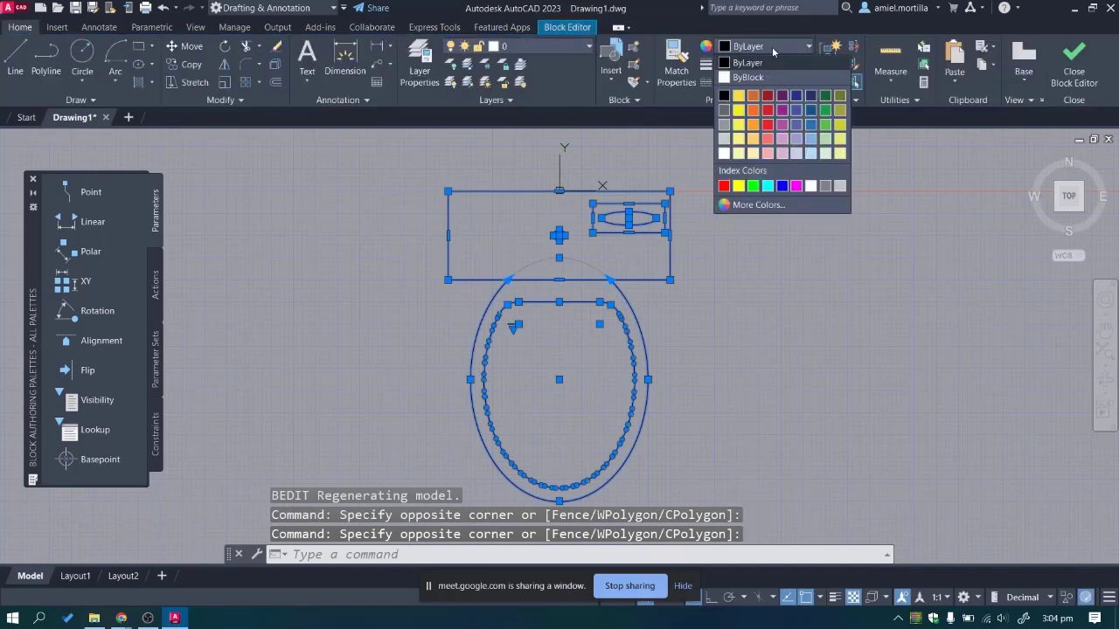
left_click(796, 185)
left_click(913, 276)
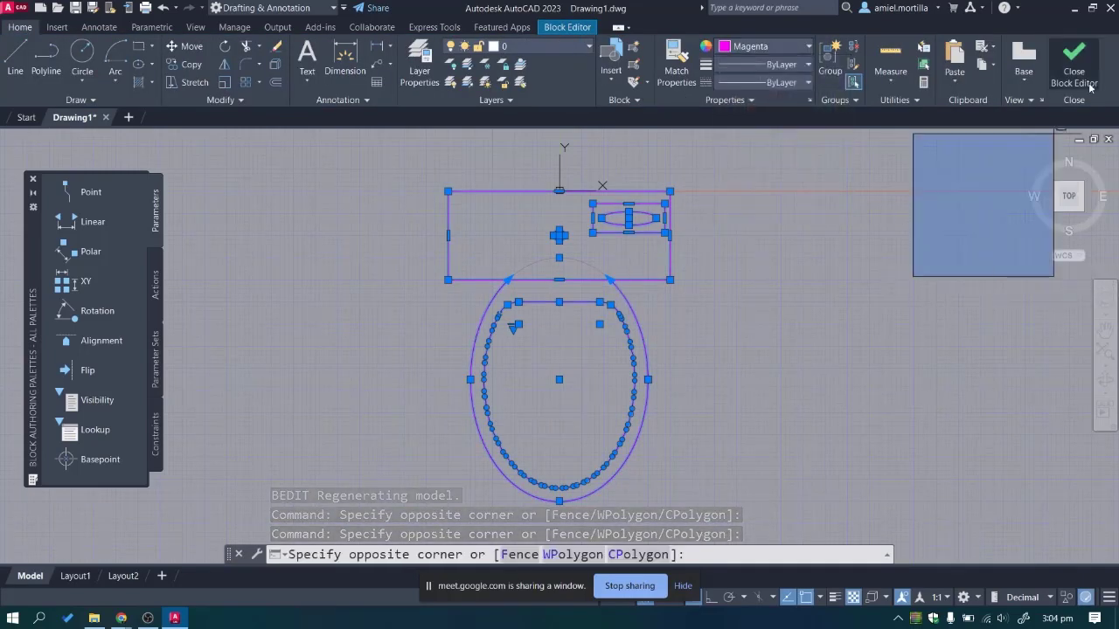
left_click(894, 227)
key("Escape")
left_click(1073, 70)
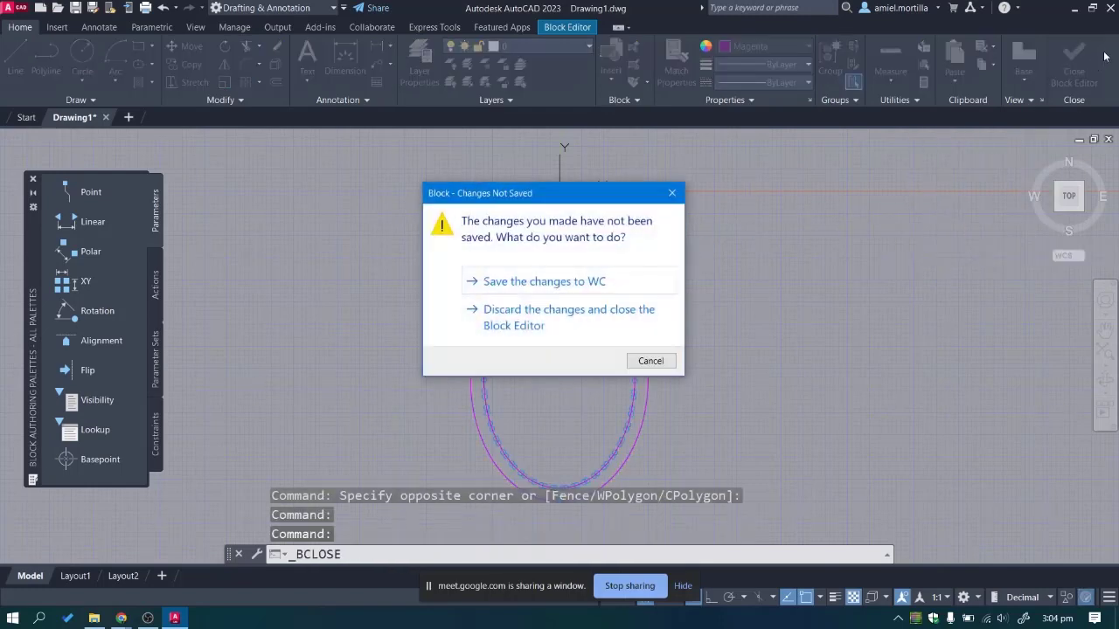
left_click(584, 280)
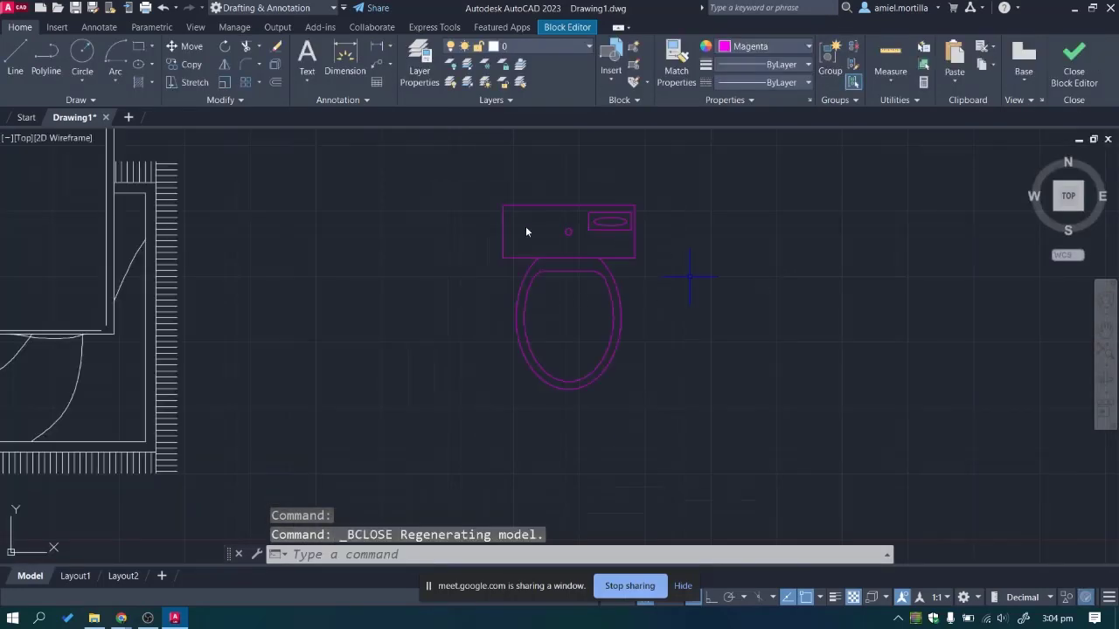
Try to recolour the magenta toilet block from outside the Block Editor by setting its object colour to Red.
left_click(486, 167)
left_click(438, 176)
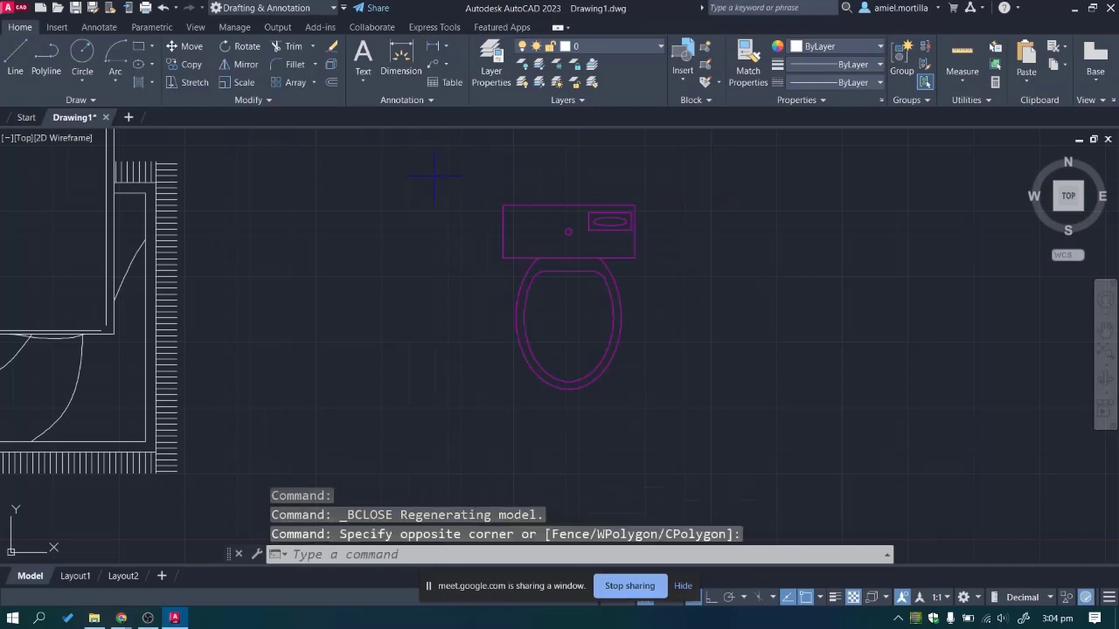
left_click(435, 174)
left_click(700, 432)
left_click(854, 46)
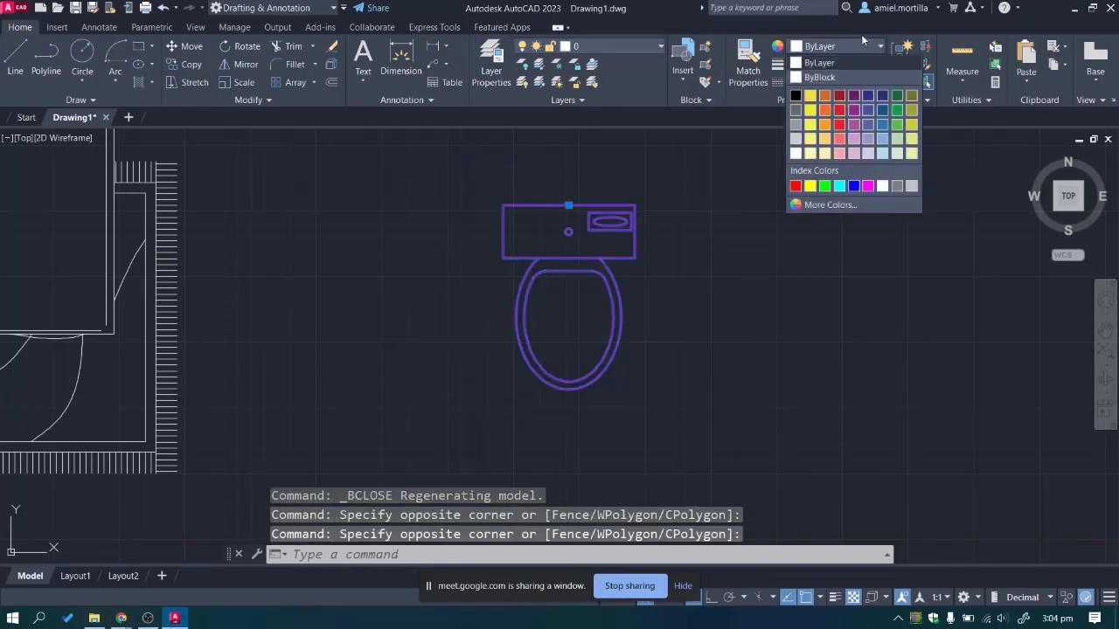
left_click(796, 187)
key("Escape")
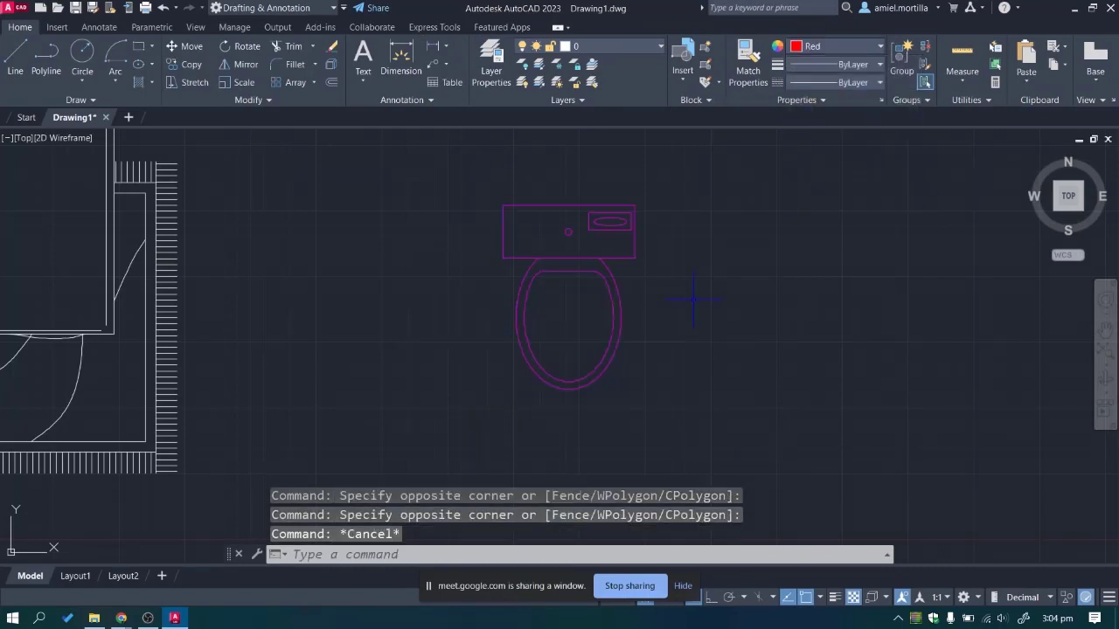
Select the toilet block and examine its object colour property against its displayed colour.
left_click(502, 211)
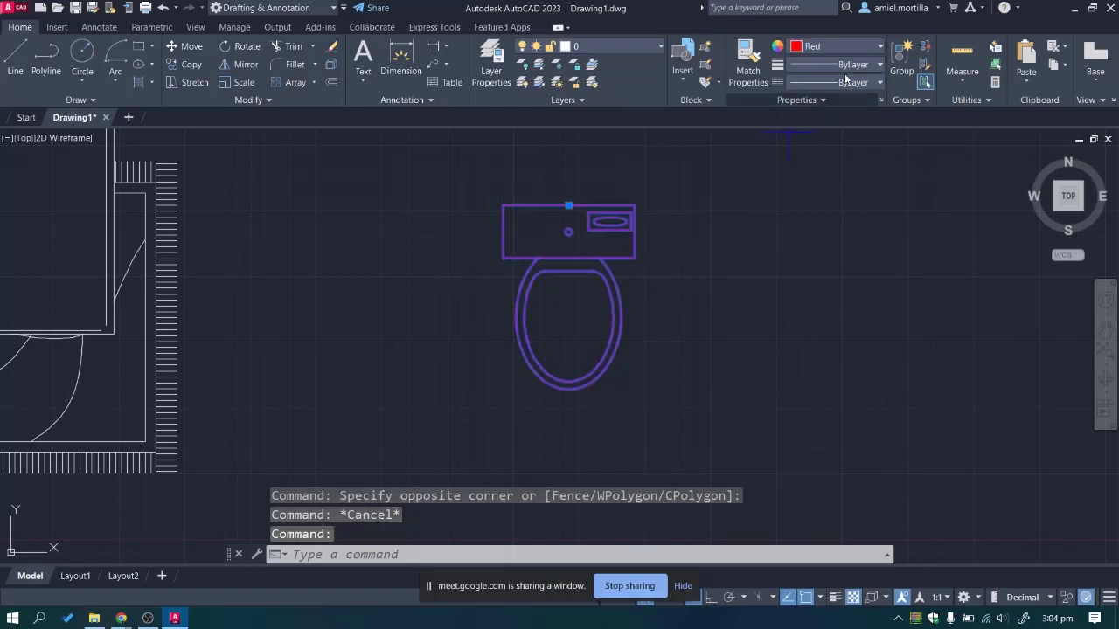
left_click(838, 44)
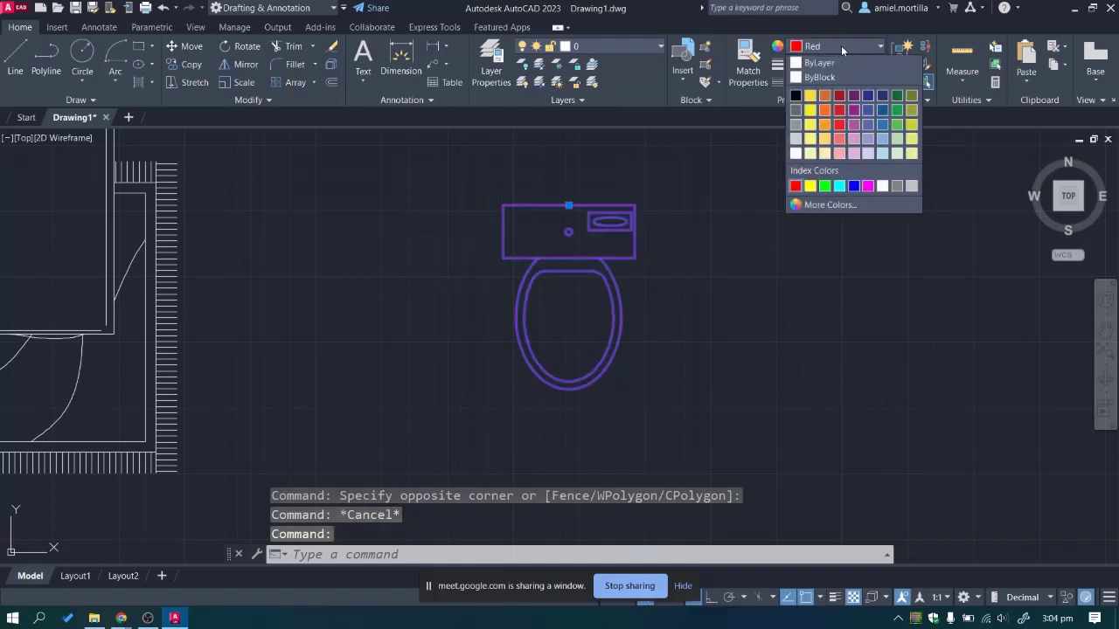
left_click(841, 46)
key("Escape")
key("Escape")
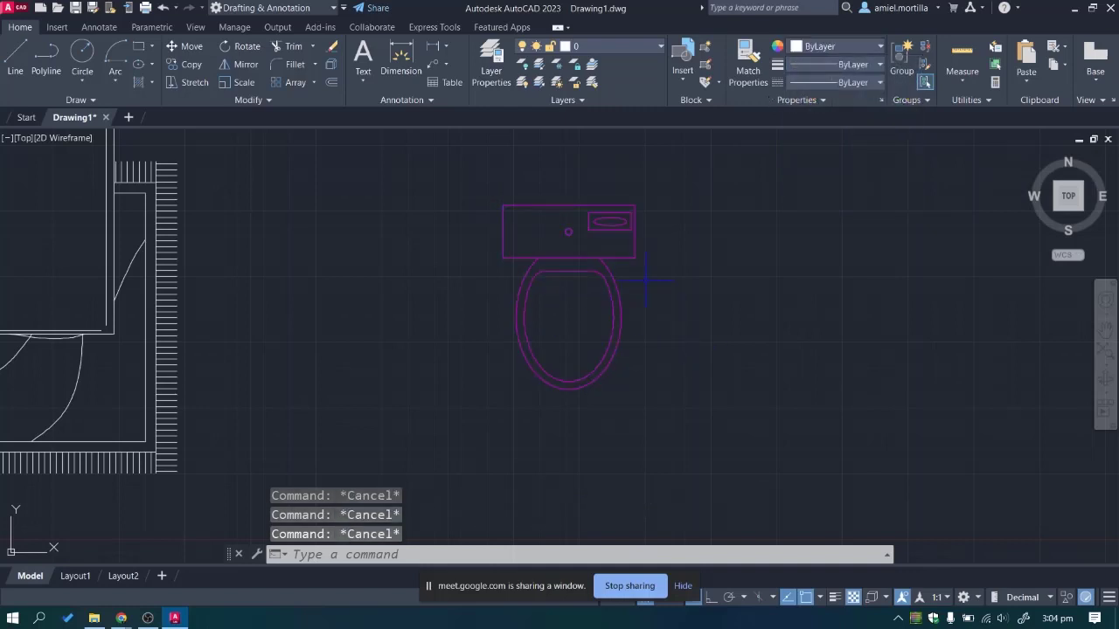
Set the toilet block's object colour to ByLayer and clear the selection.
scroll(599, 256, "up", 4)
left_click(599, 255)
left_click(514, 262)
scroll(512, 282, "down", 2)
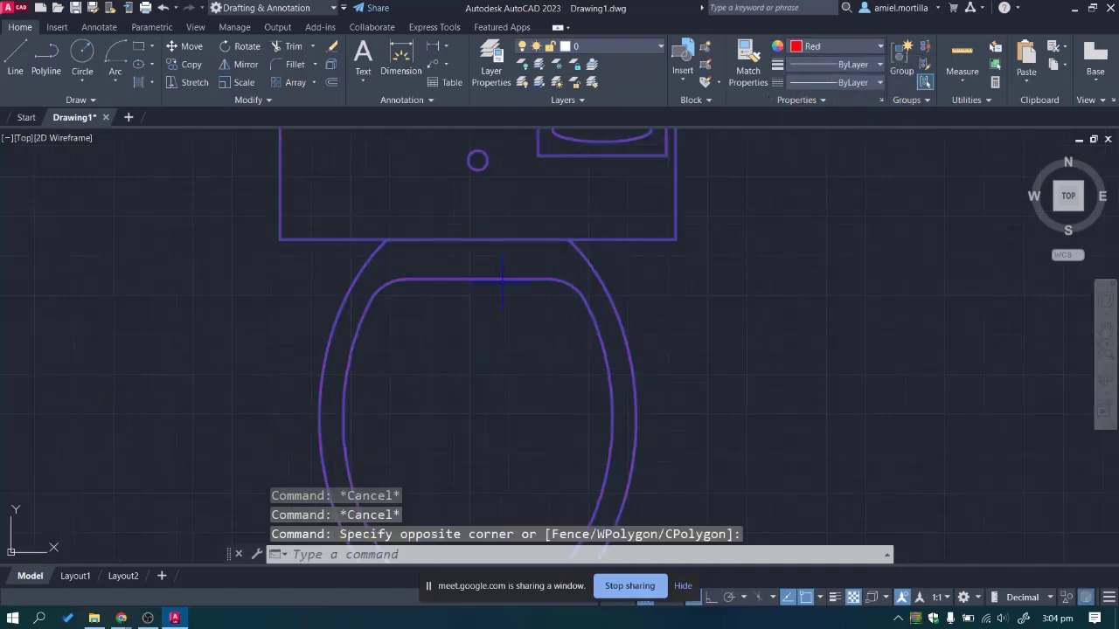
left_click(821, 49)
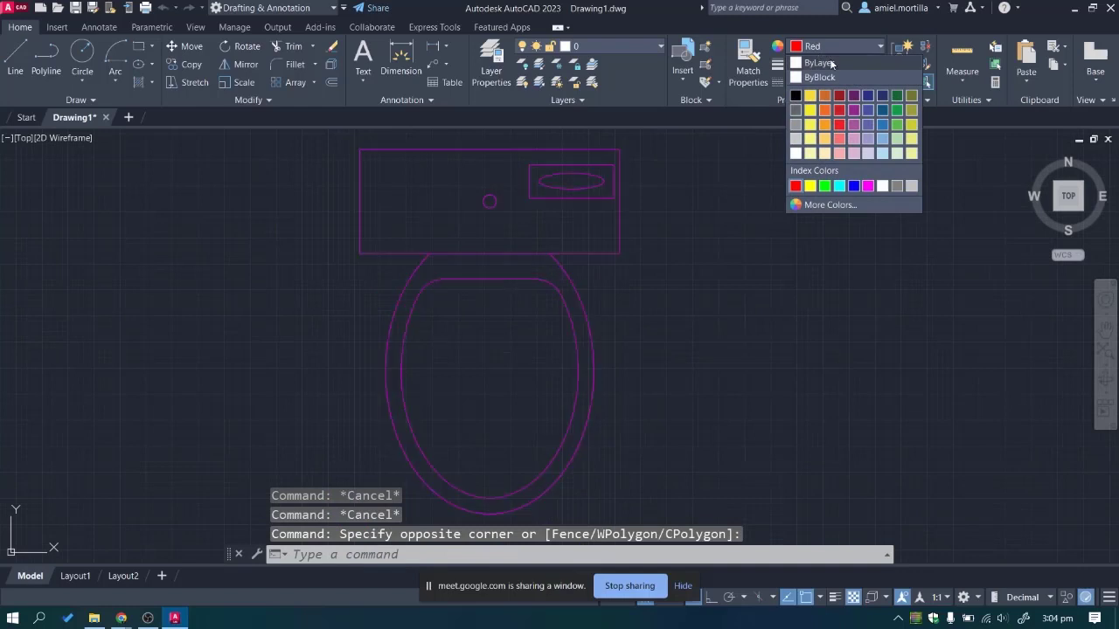
left_click(818, 58)
key("Escape")
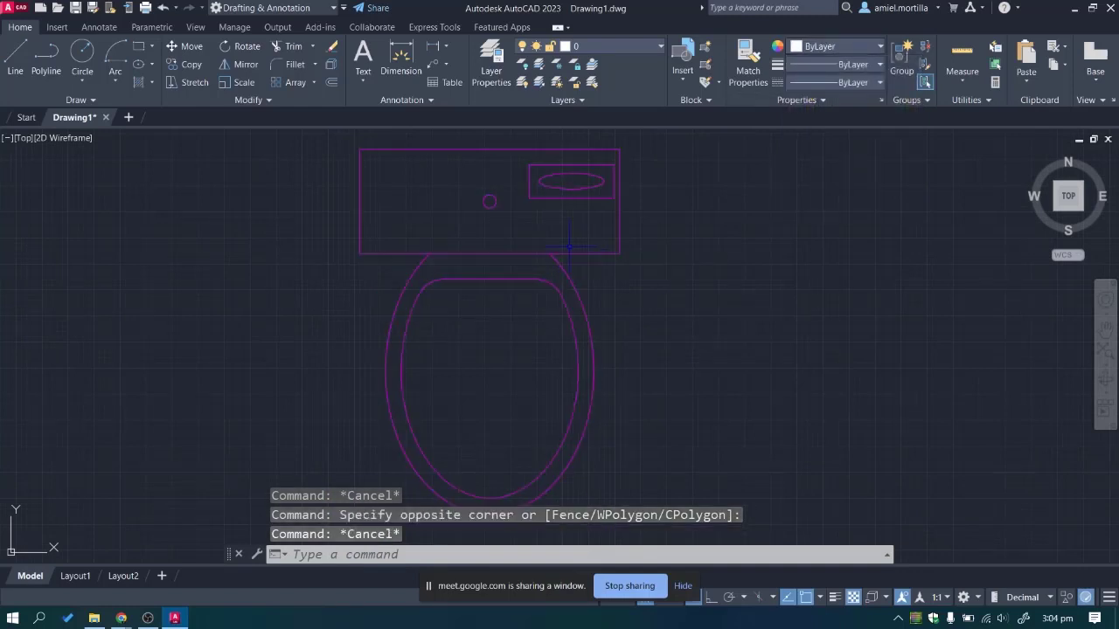
scroll(569, 247, "down", 4)
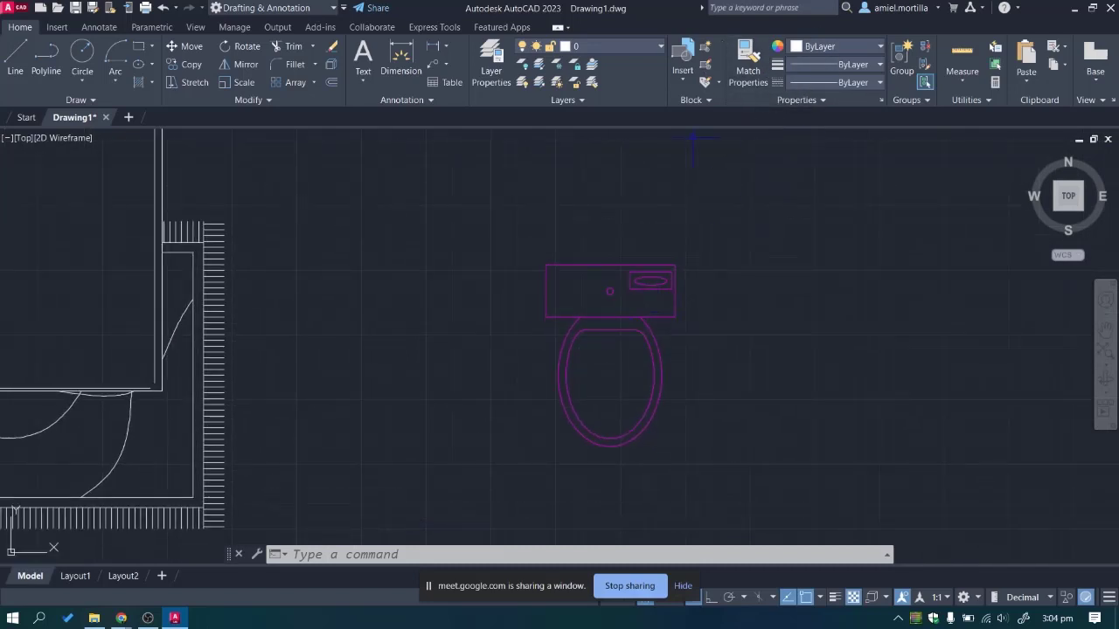
Delete the magenta toilet block and the door block beside the bed.
scroll(604, 232, "down", 5)
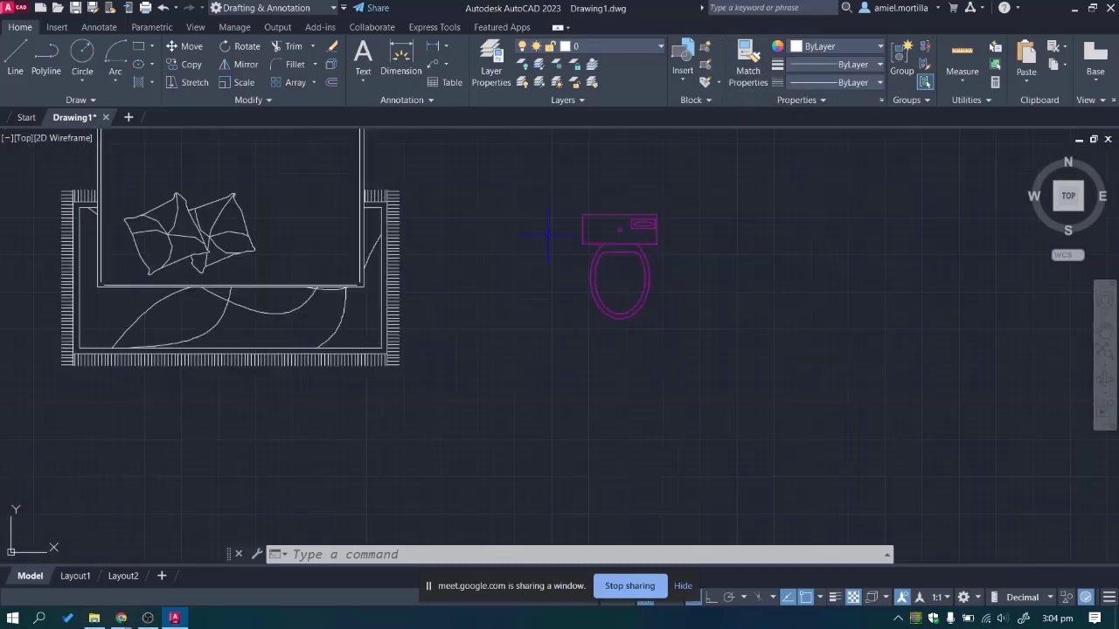
middle_click_drag(552, 250, 576, 361)
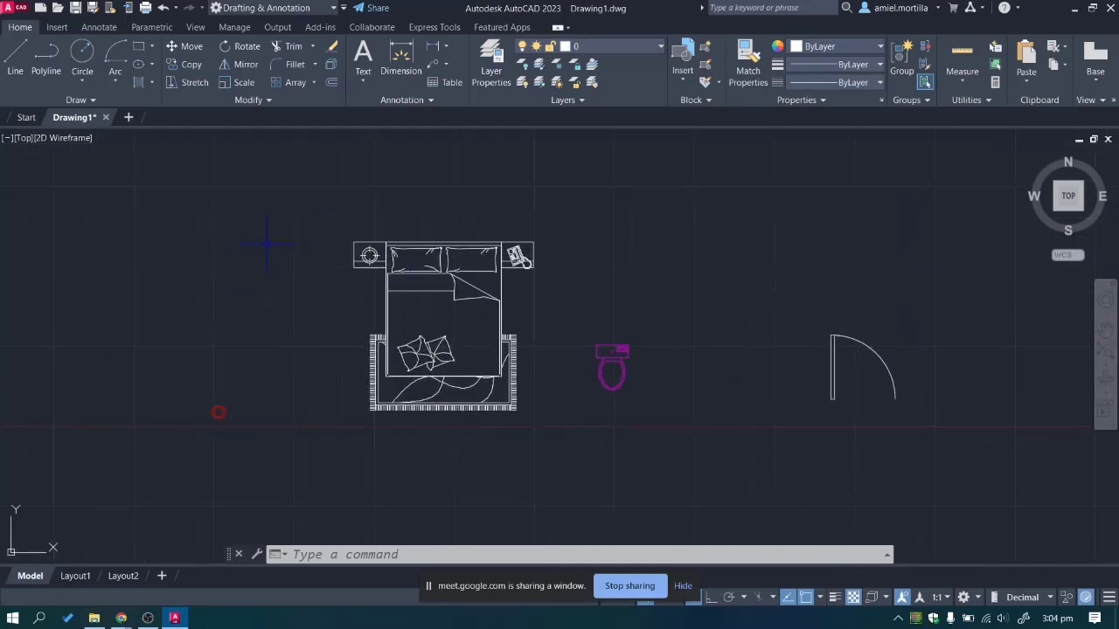
left_click(155, 198)
key("Escape")
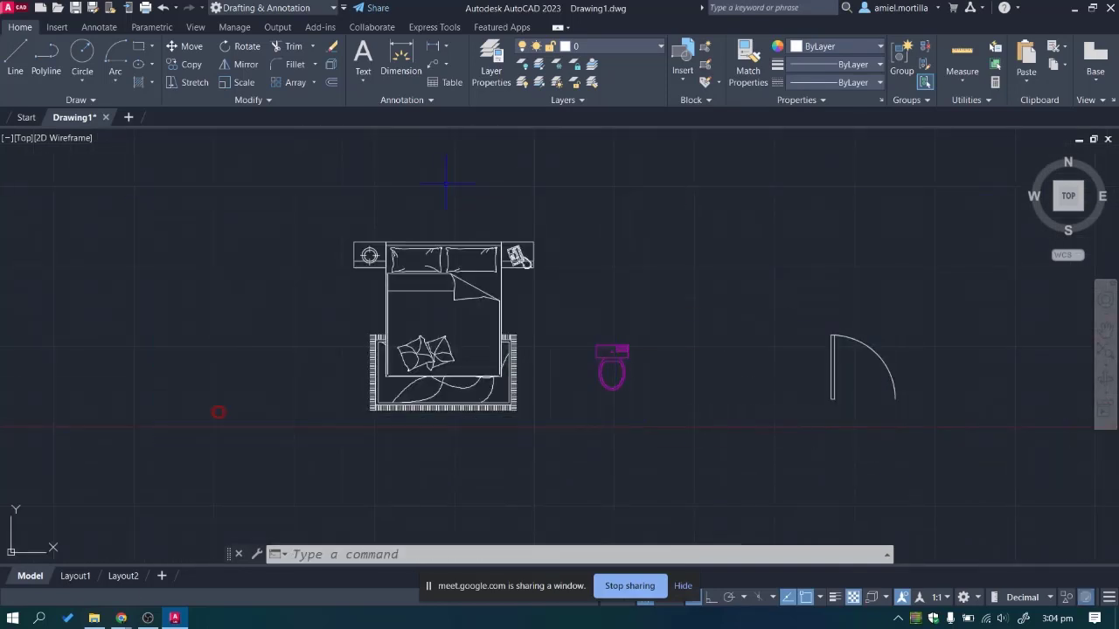
left_click_drag(584, 257, 980, 428)
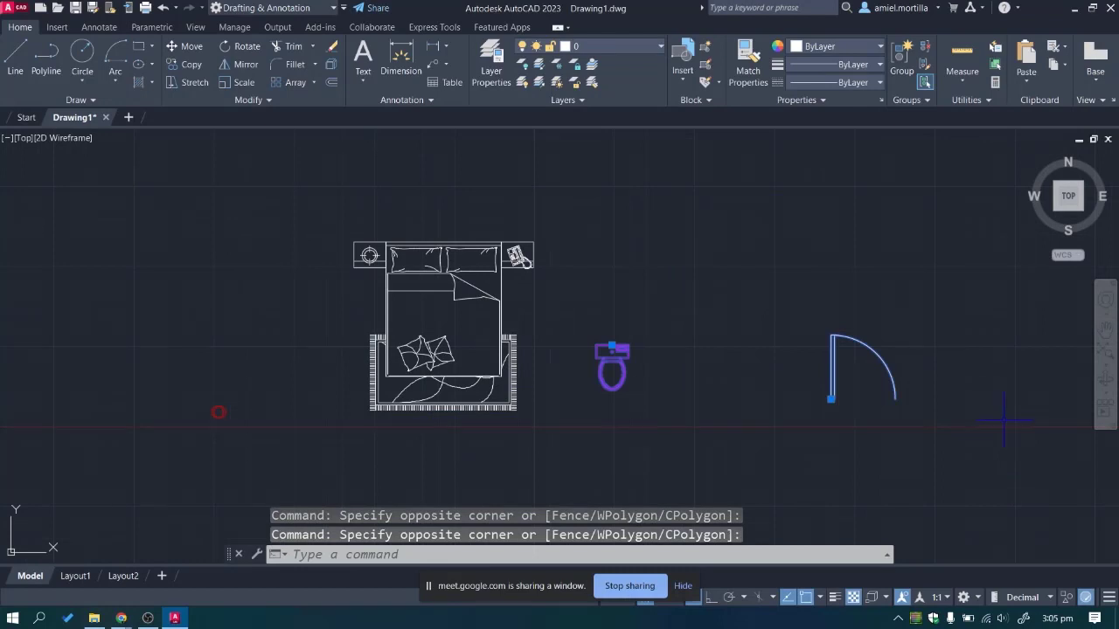
key("Delete")
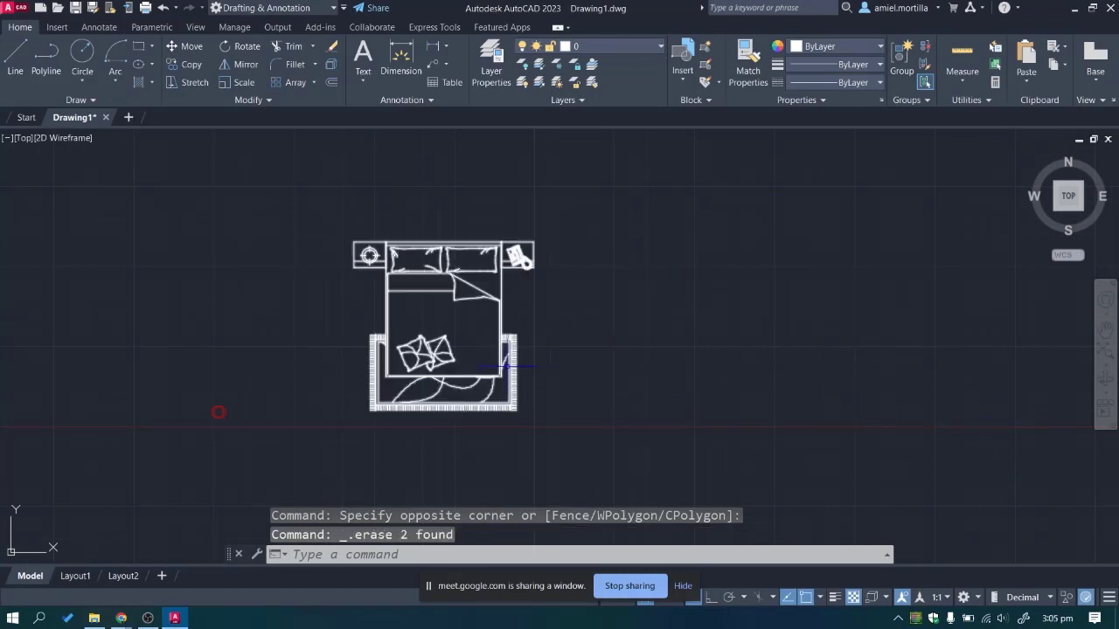
middle_click_drag(218, 412, 337, 417)
scroll(339, 419, "up", 1)
left_click(342, 424)
middle_click_drag(438, 381, 379, 384)
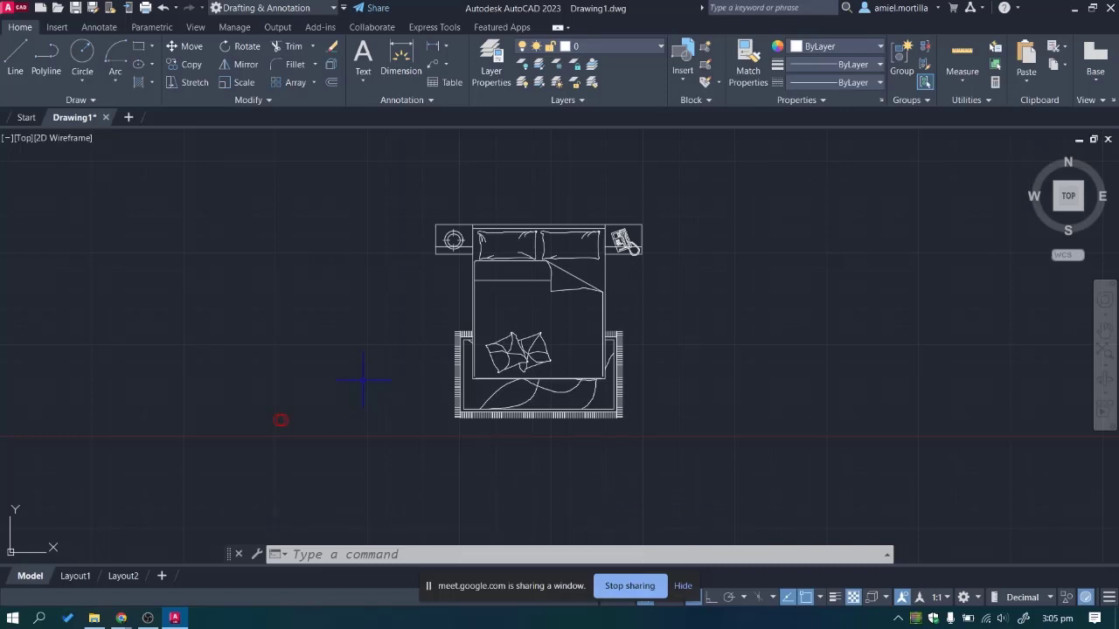
scroll(367, 361, "up", 3)
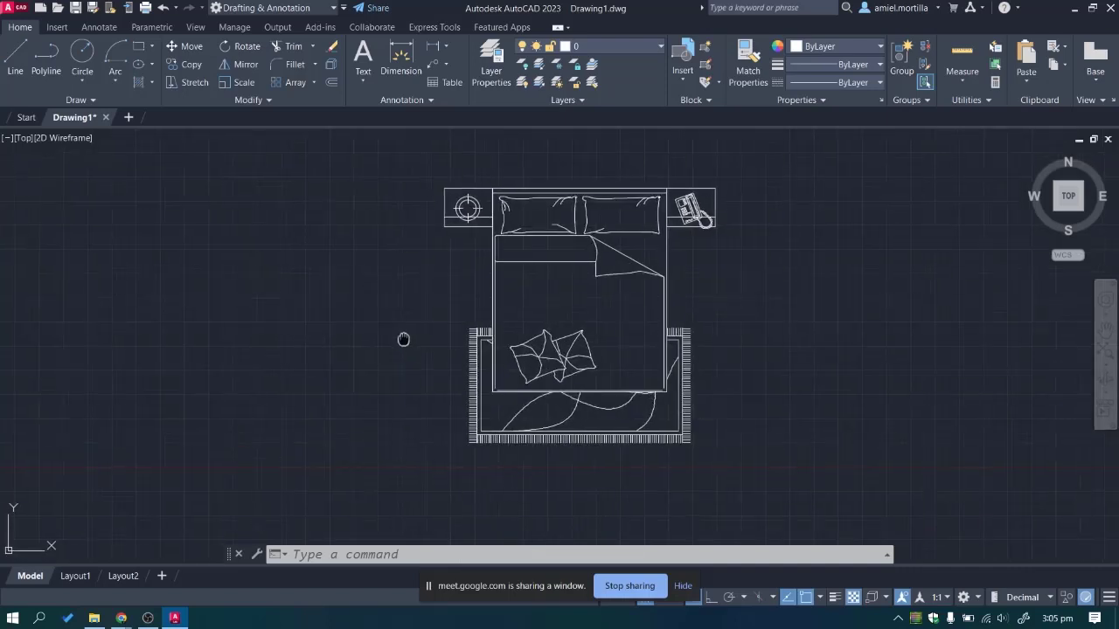
scroll(398, 324, "up", 2)
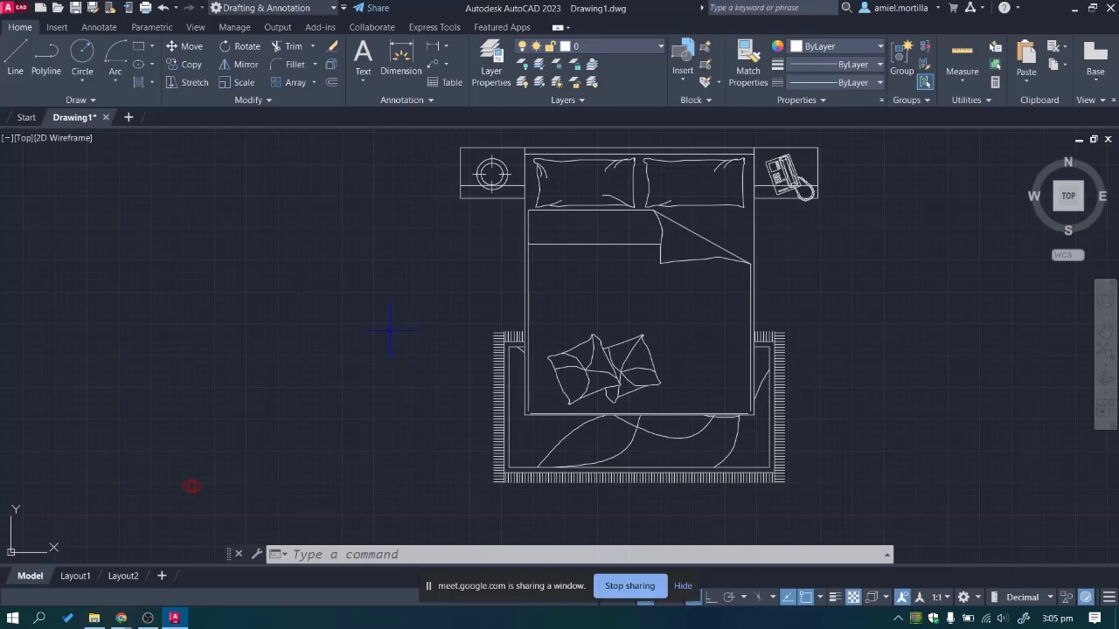
middle_click_drag(390, 330, 377, 358)
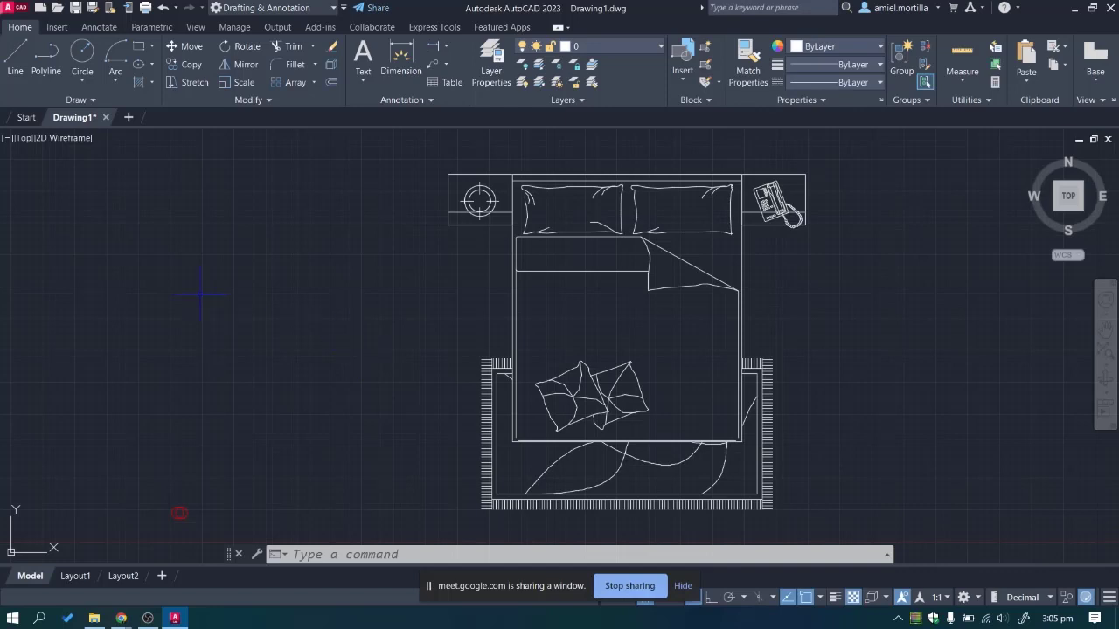
Look through the blocks available for insertion in this drawing and open the block libraries.
left_click(57, 27)
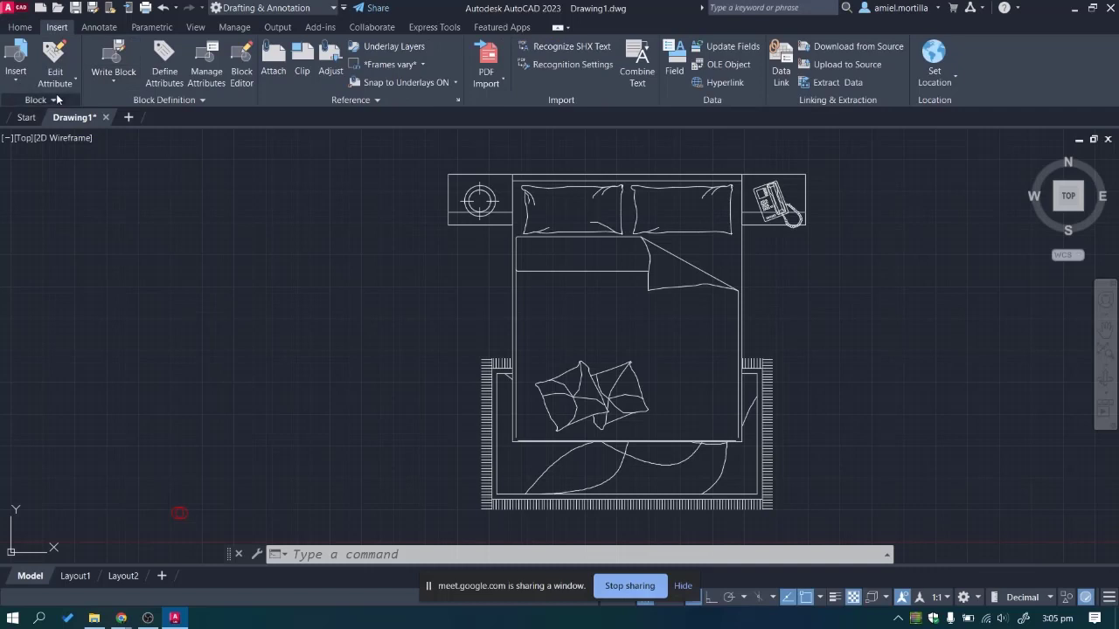
left_click(57, 100)
left_click(77, 80)
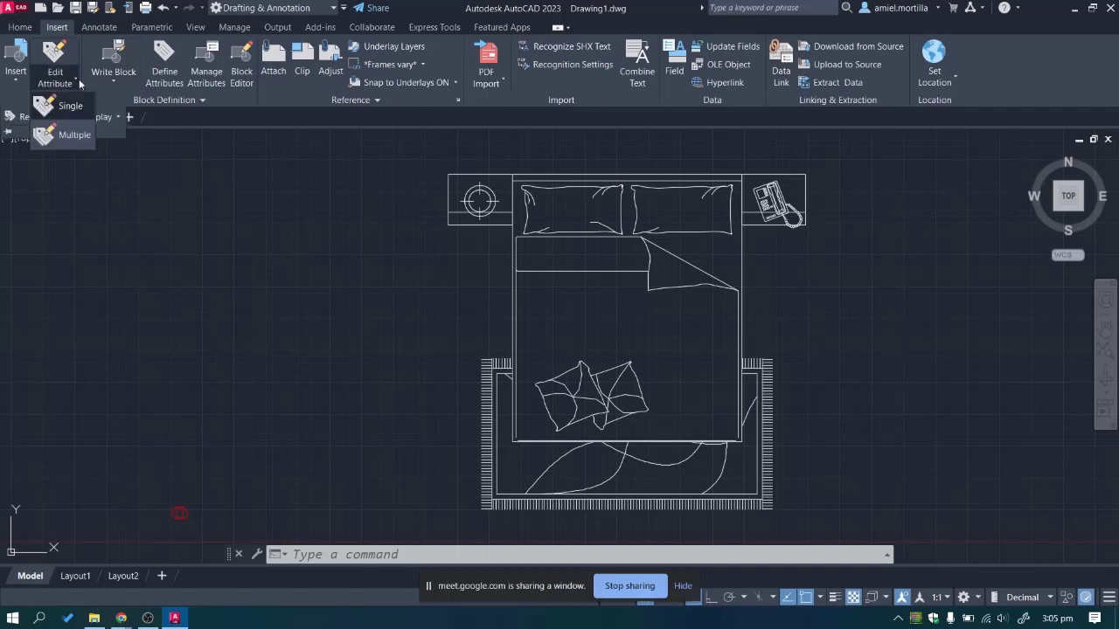
left_click(16, 82)
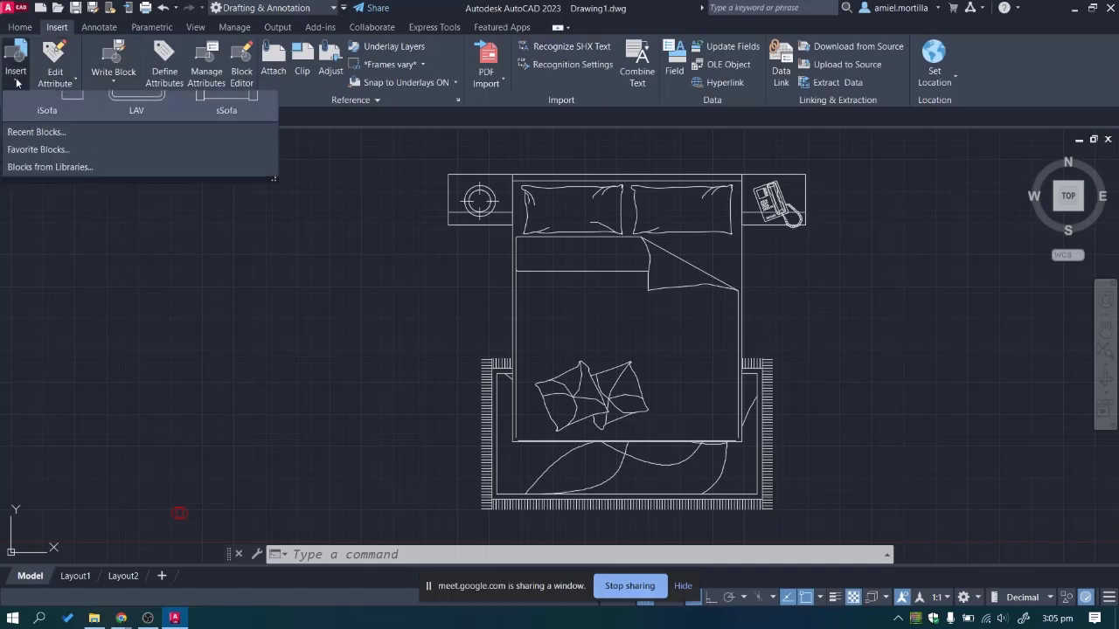
scroll(137, 195, "down", 1)
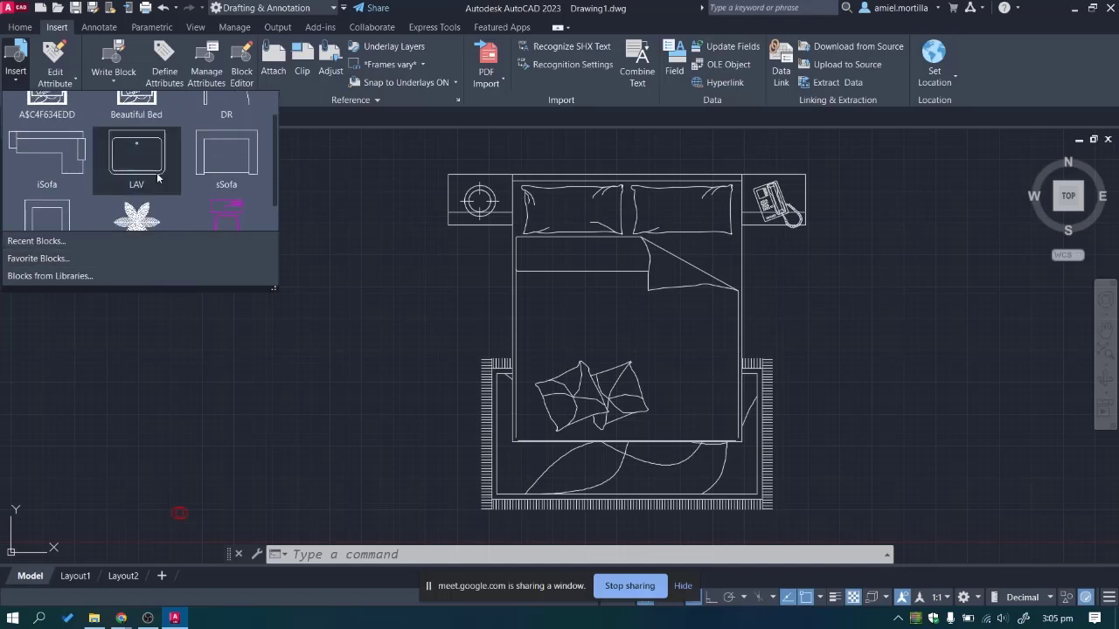
left_click(76, 276)
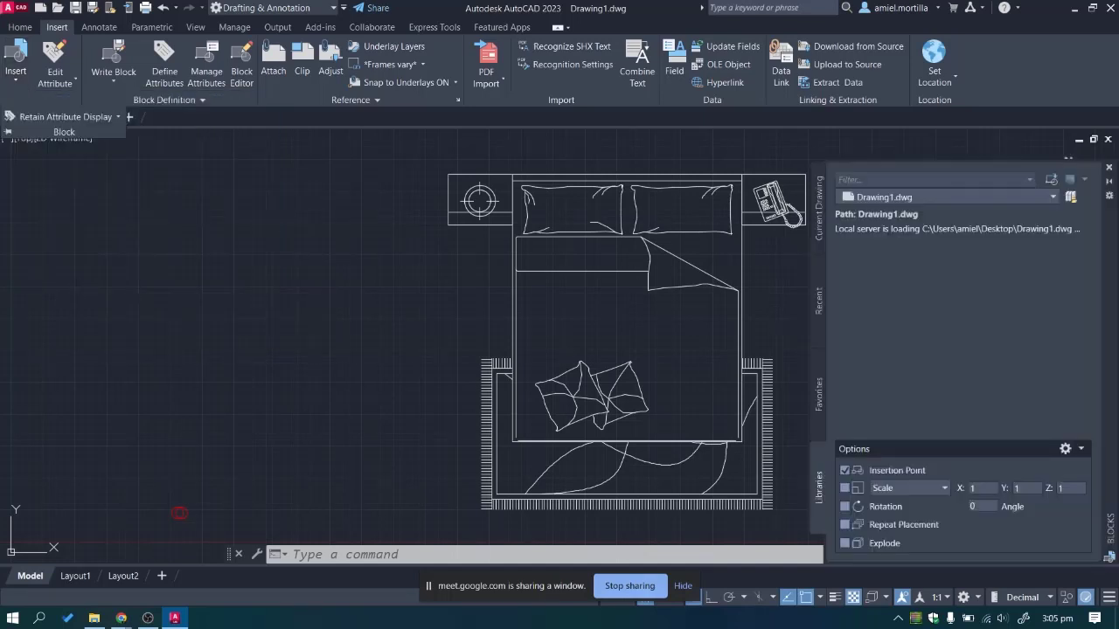
Review the recent, favorite, current-drawing and library block collections, and close the Blocks palette.
left_click(814, 312)
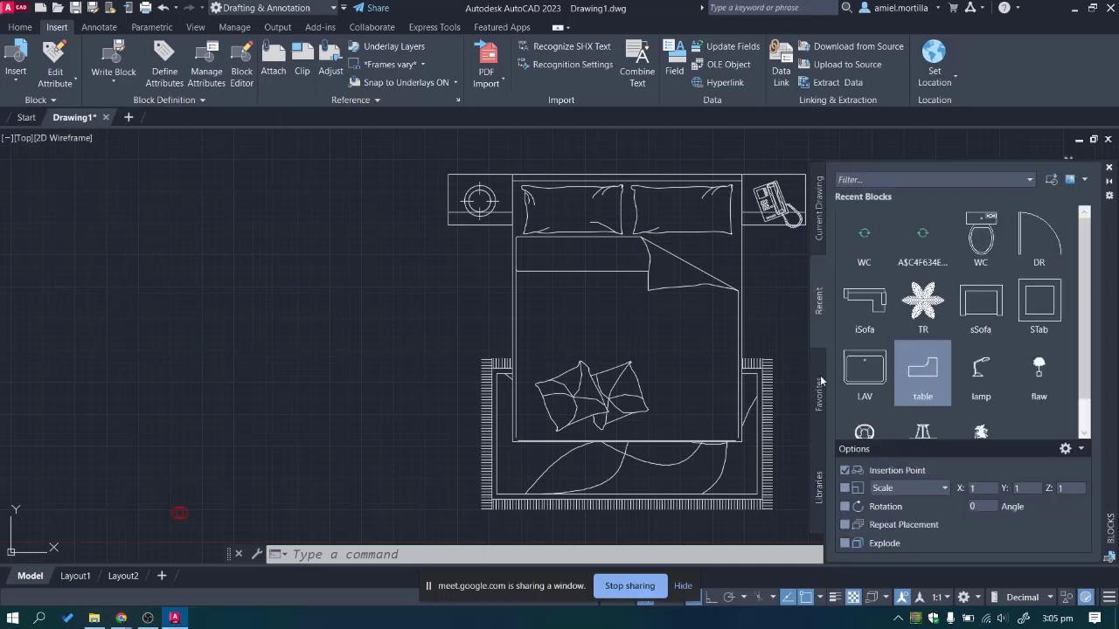
left_click(818, 375)
left_click(815, 337)
scroll(947, 289, "down", 1)
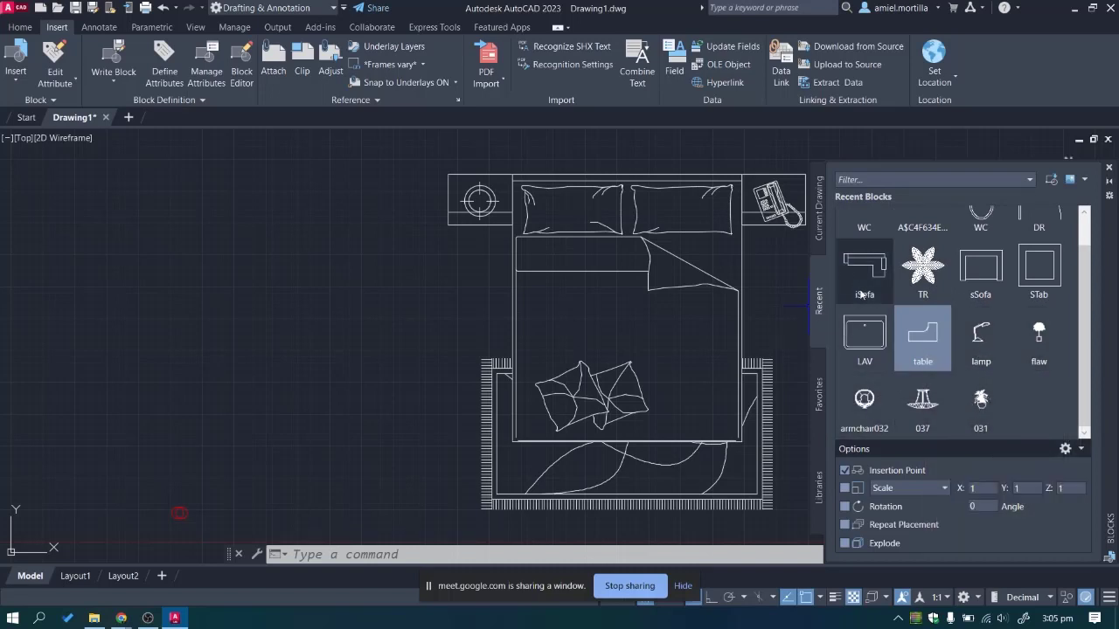
left_click(819, 239)
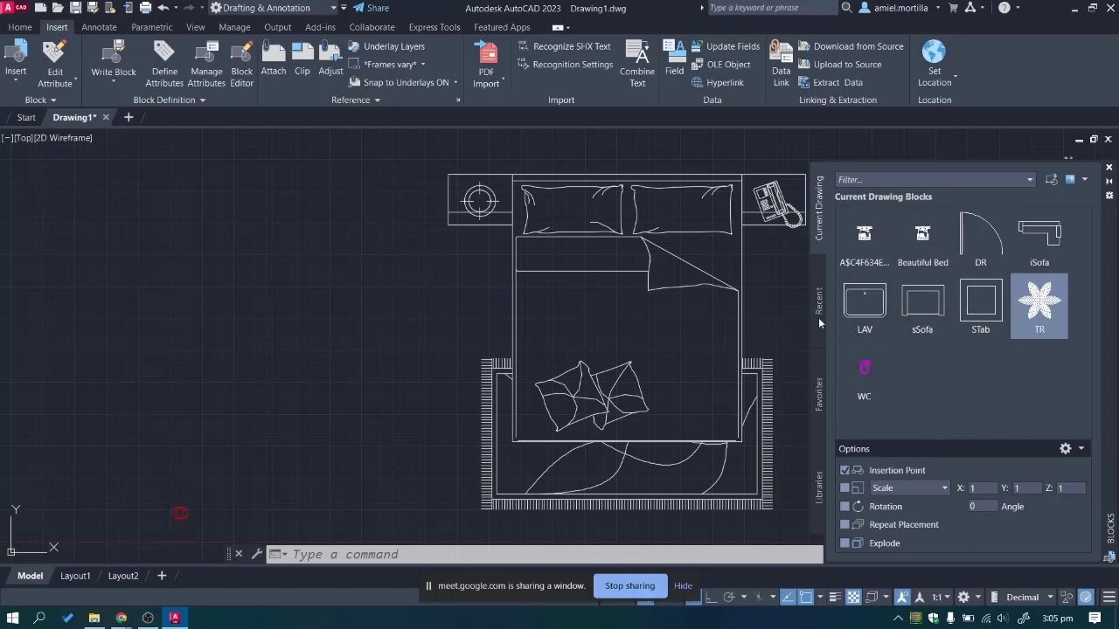
left_click(818, 317)
left_click(818, 395)
left_click(818, 472)
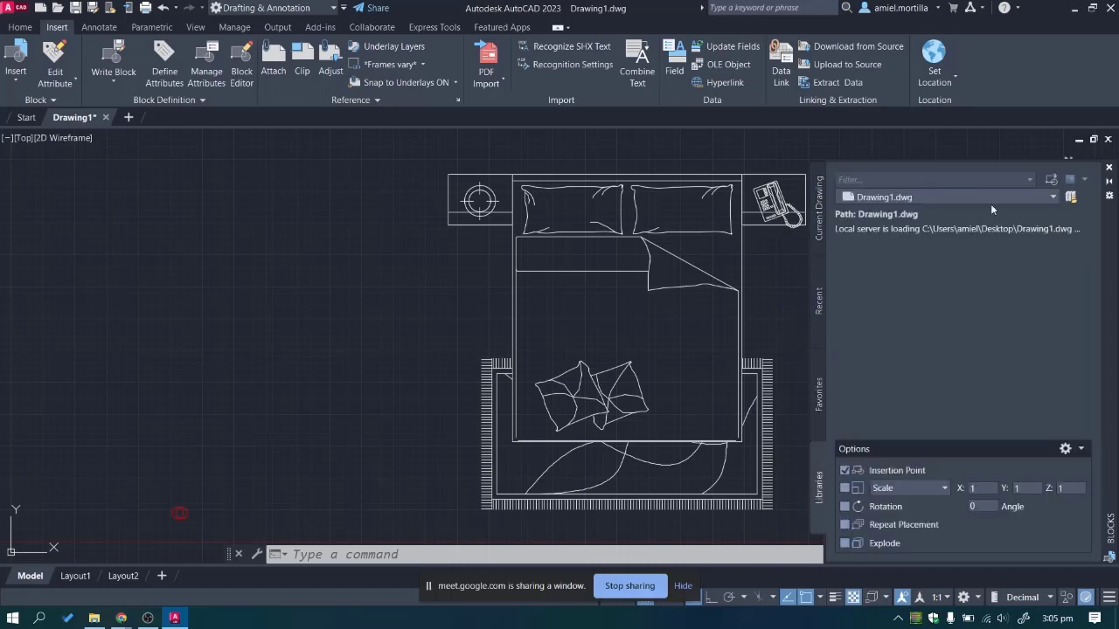
left_click(1108, 168)
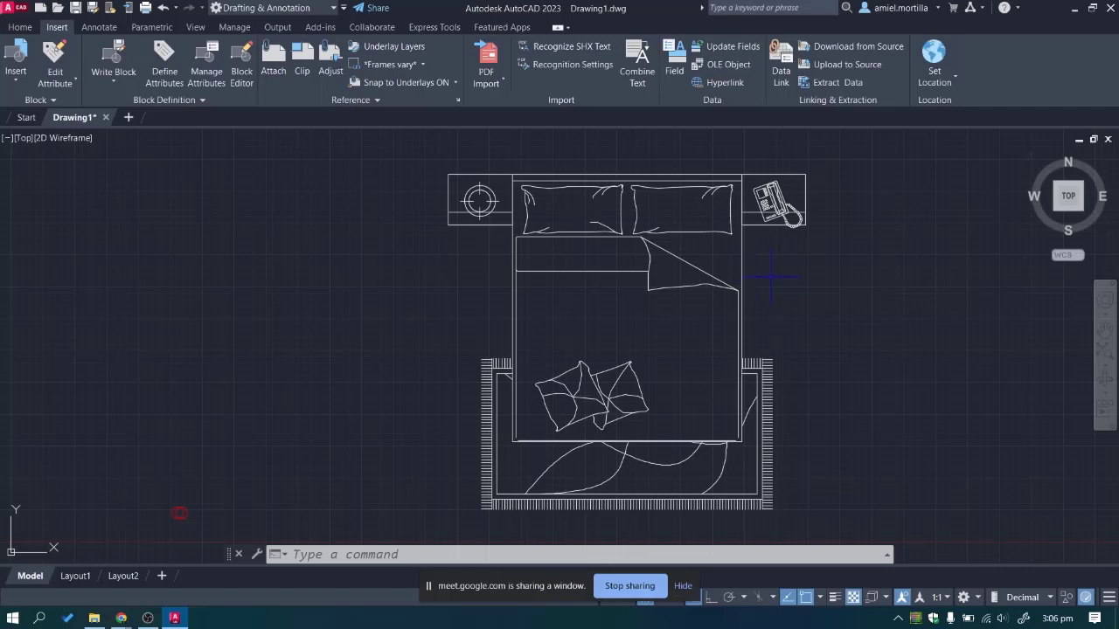
Hide the screen-sharing notice, view the Layout1 sheet and return to the bed in model space.
left_click(684, 585)
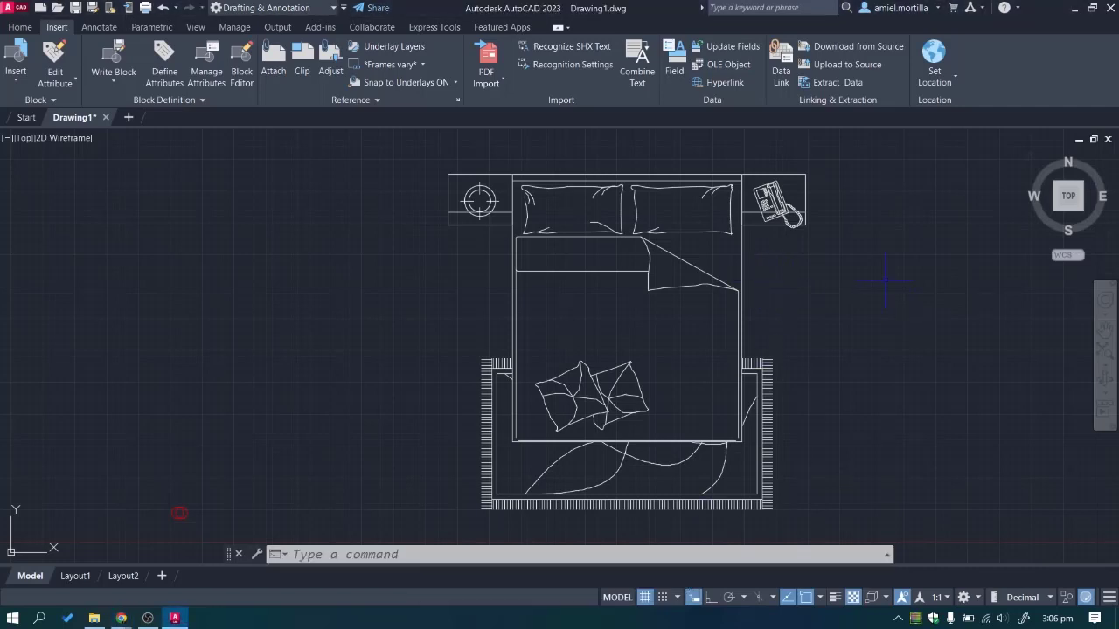
scroll(807, 253, "down", 2)
middle_click_drag(197, 428, 186, 484)
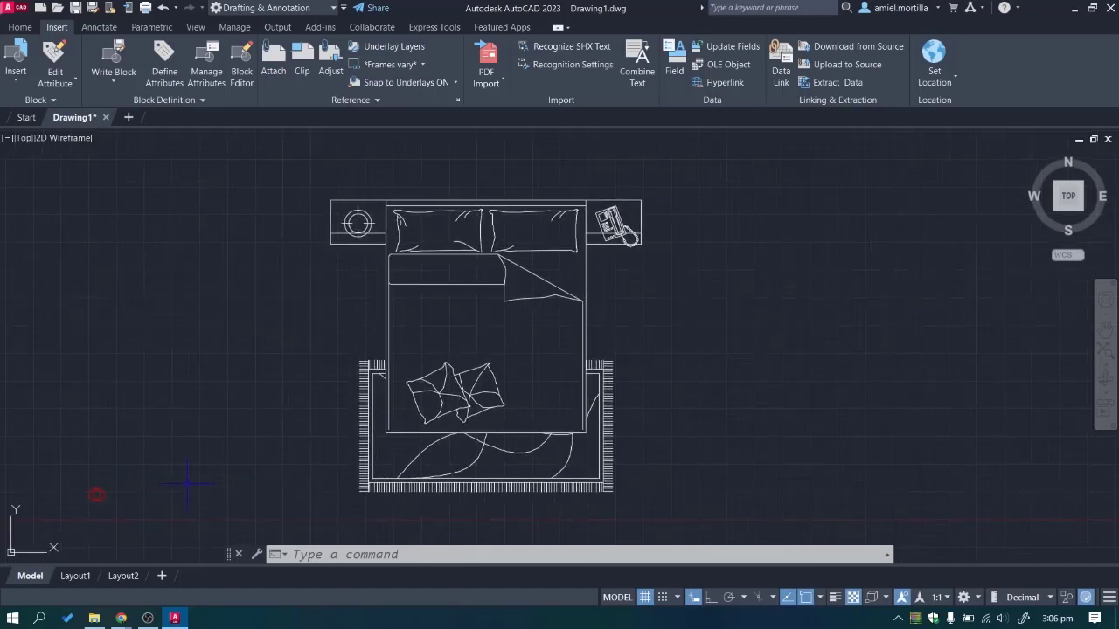
left_click(71, 577)
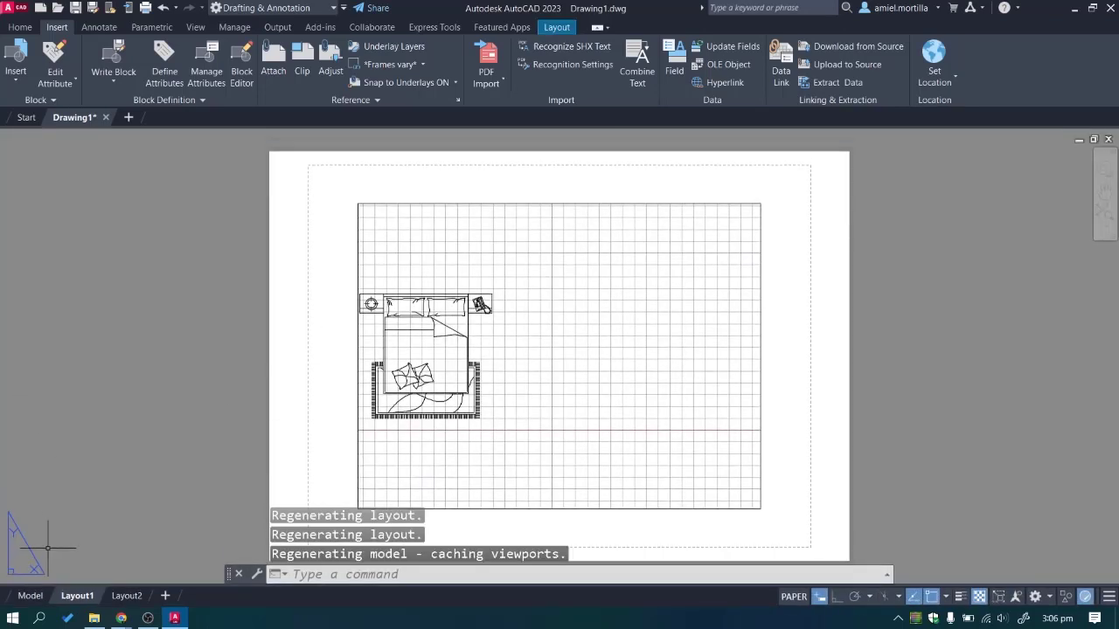
left_click(37, 598)
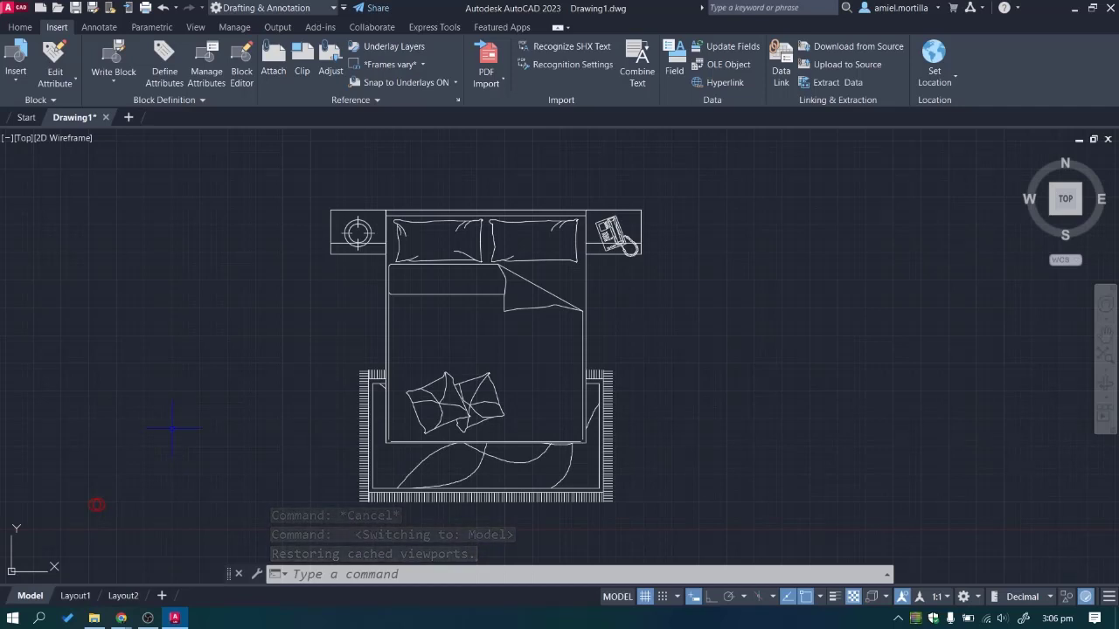
scroll(220, 387, "up", 2)
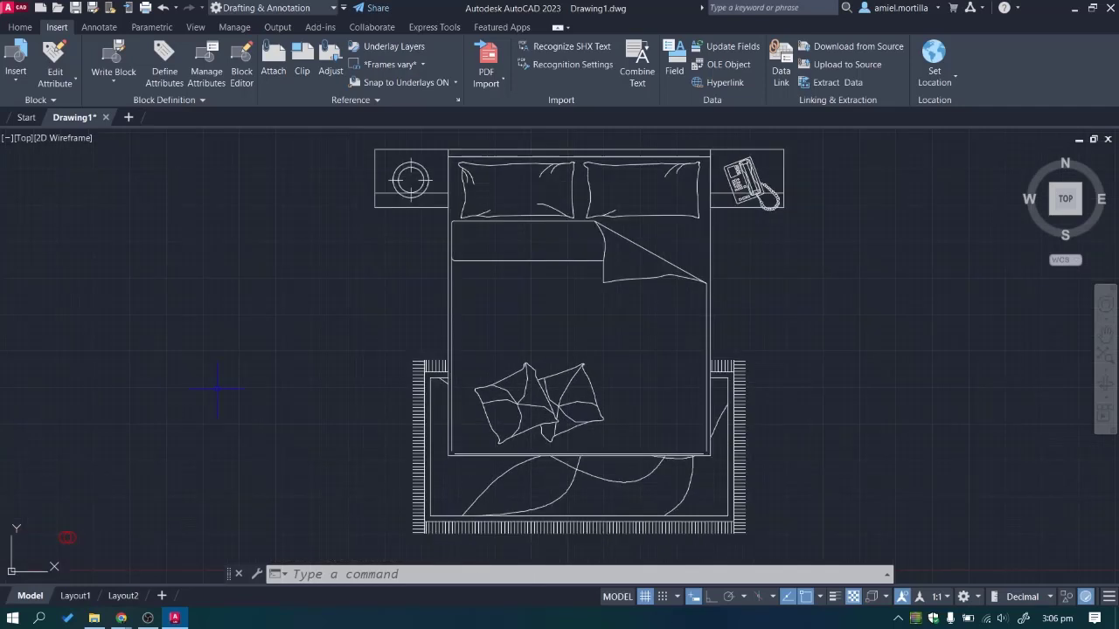
scroll(250, 375, "up", 1)
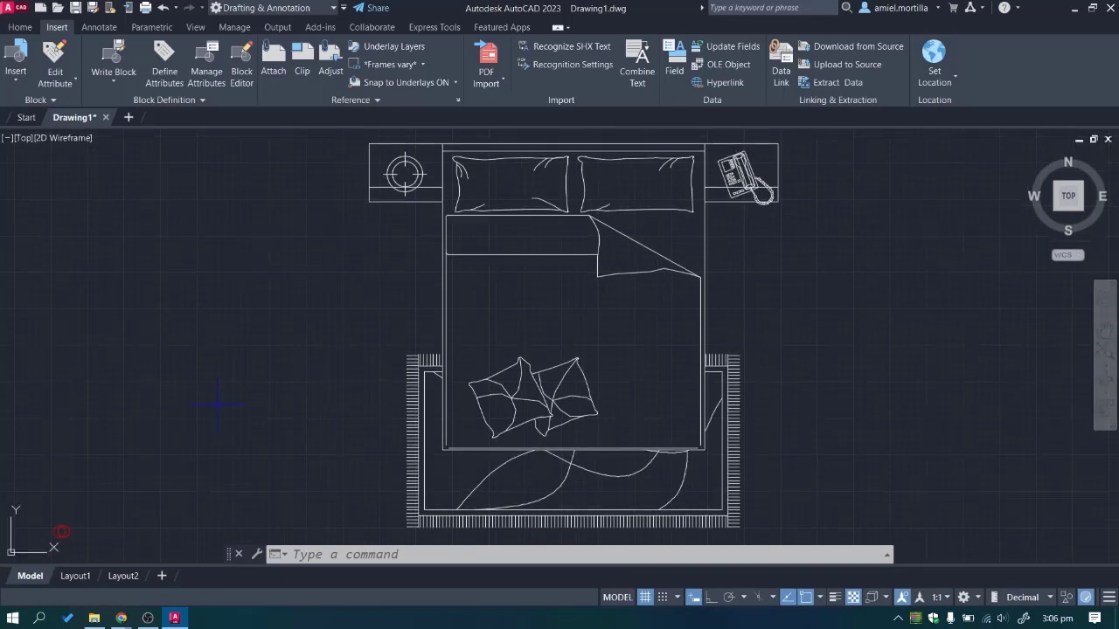
mouse_move(242, 319)
middle_mouse_down()
mouse_move(222, 337)
mouse_move(220, 326)
middle_mouse_up()
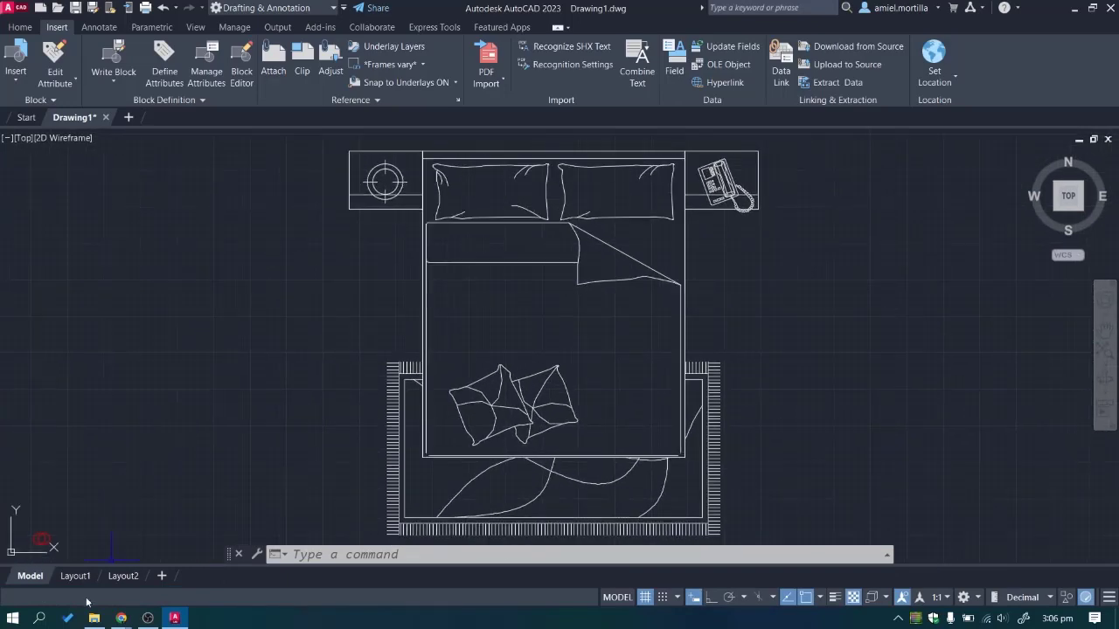
Switch to Layout1 and examine the viewport boundary and the paper sheet around it, leaving the viewport unselected.
left_click(77, 578)
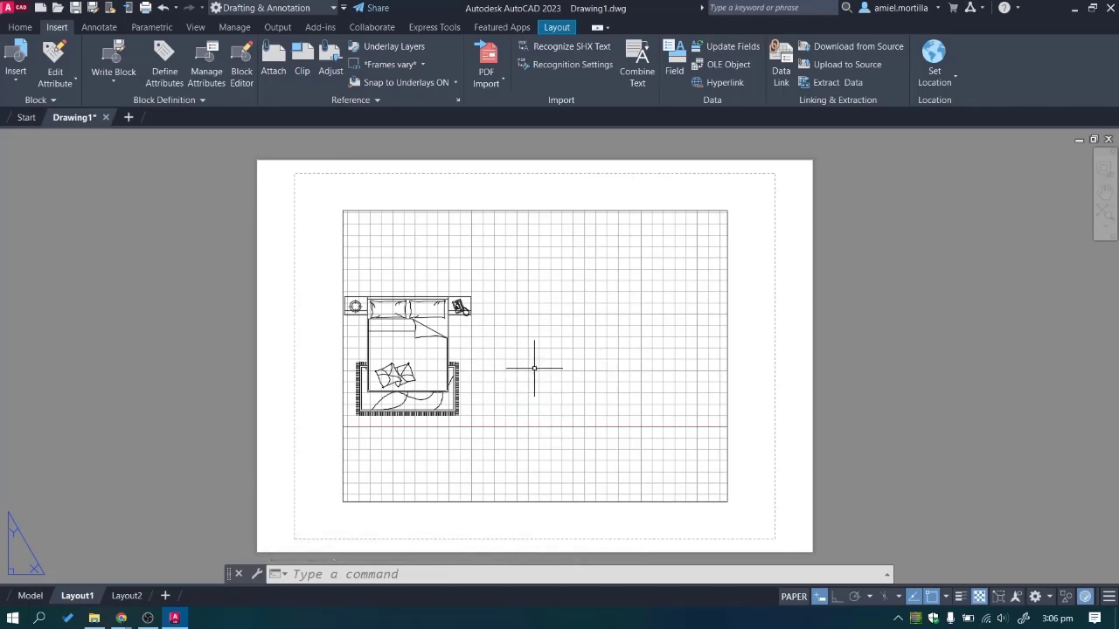
left_click(365, 210)
key("Escape")
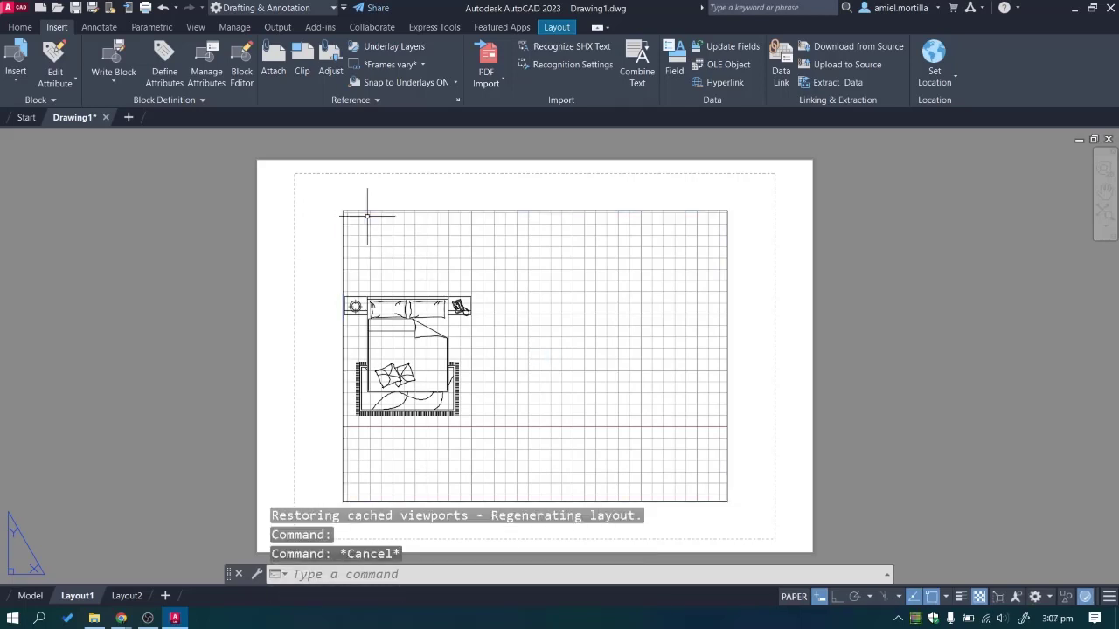
left_click(369, 191)
left_click(340, 220)
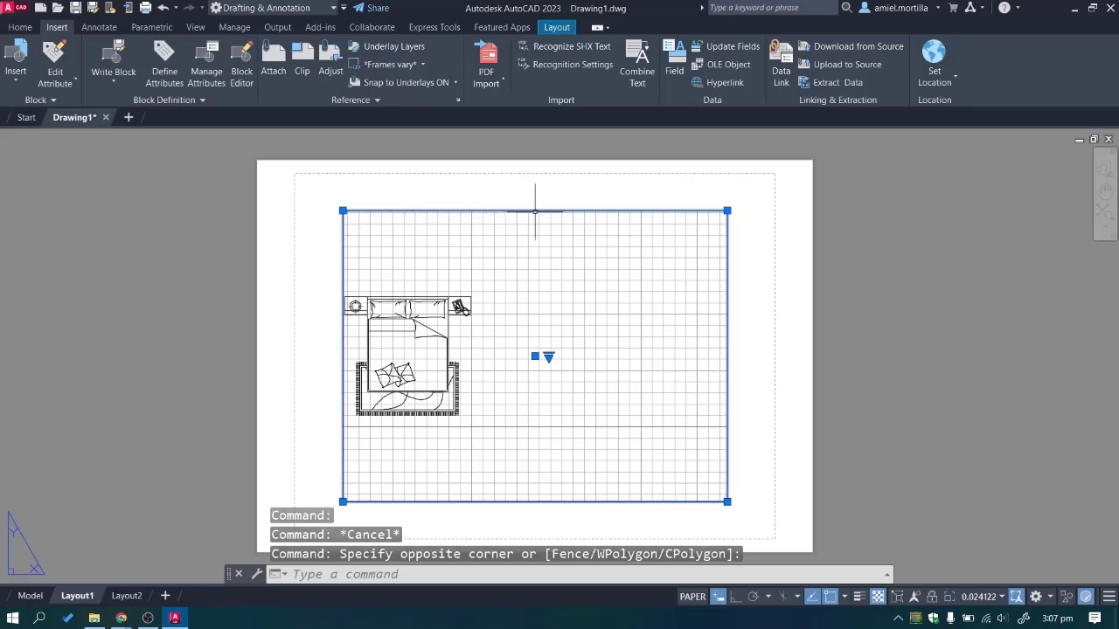
key("Escape")
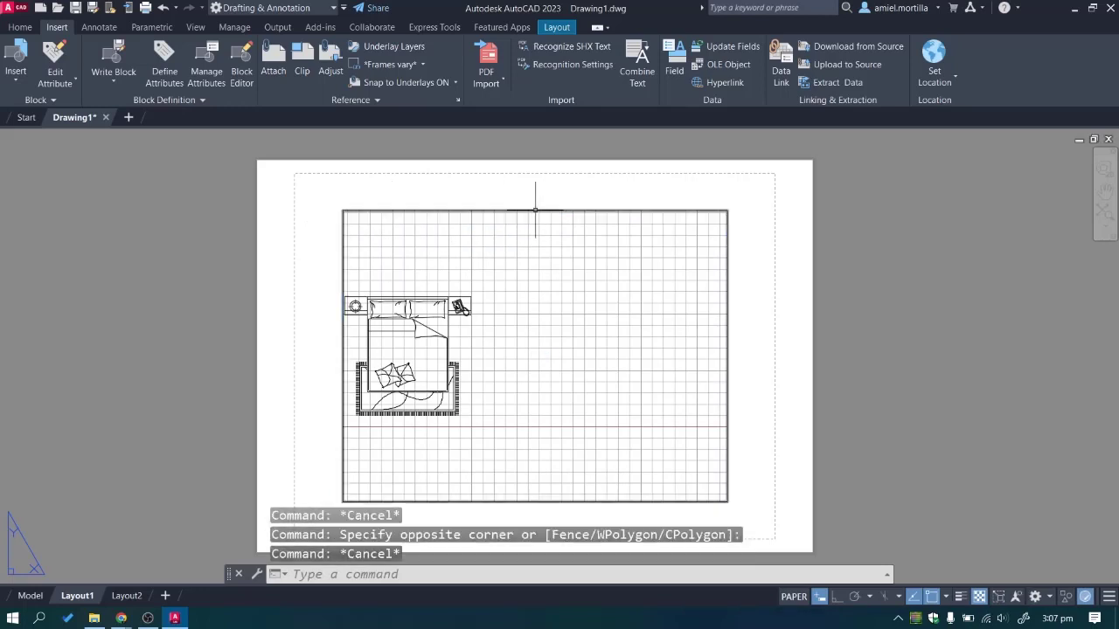
left_click(535, 209)
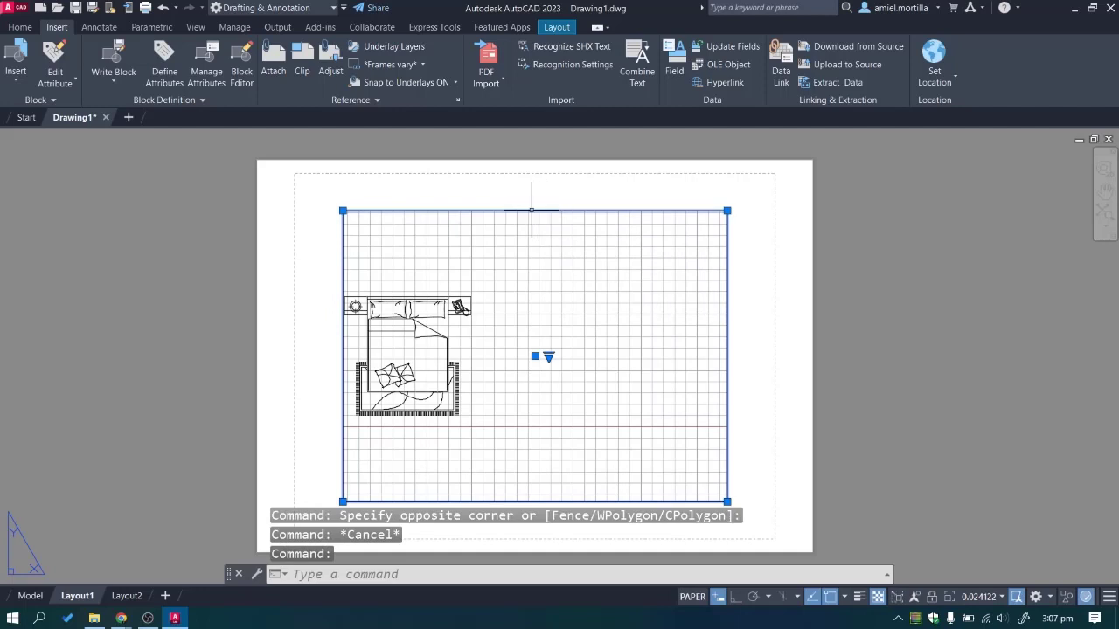
key("Escape")
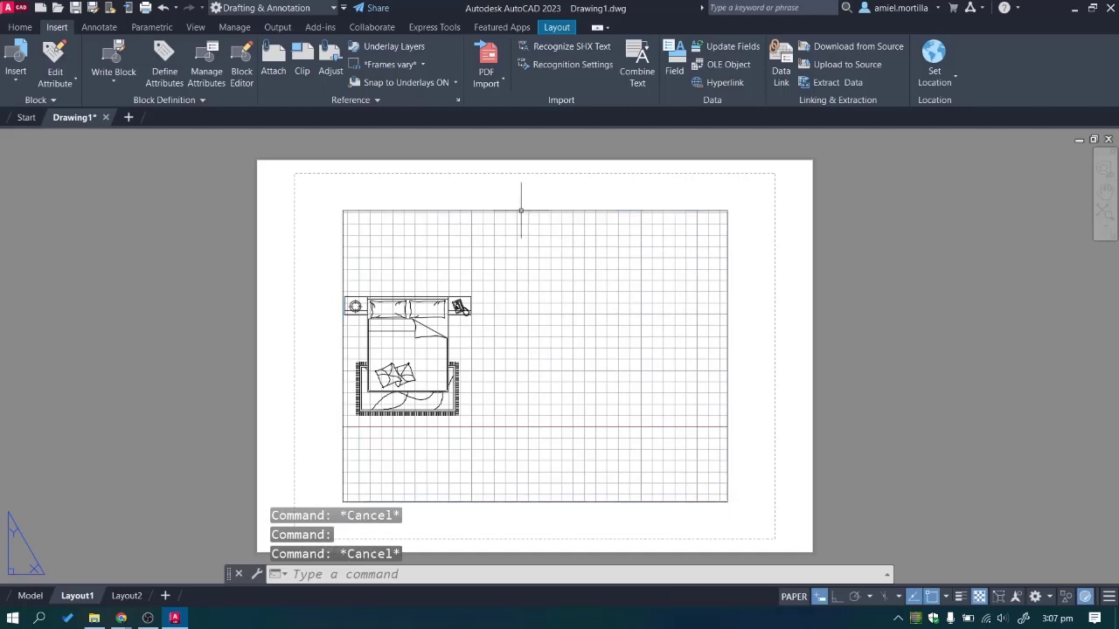
left_click(522, 210)
key("Escape")
scroll(402, 178, "down", 2)
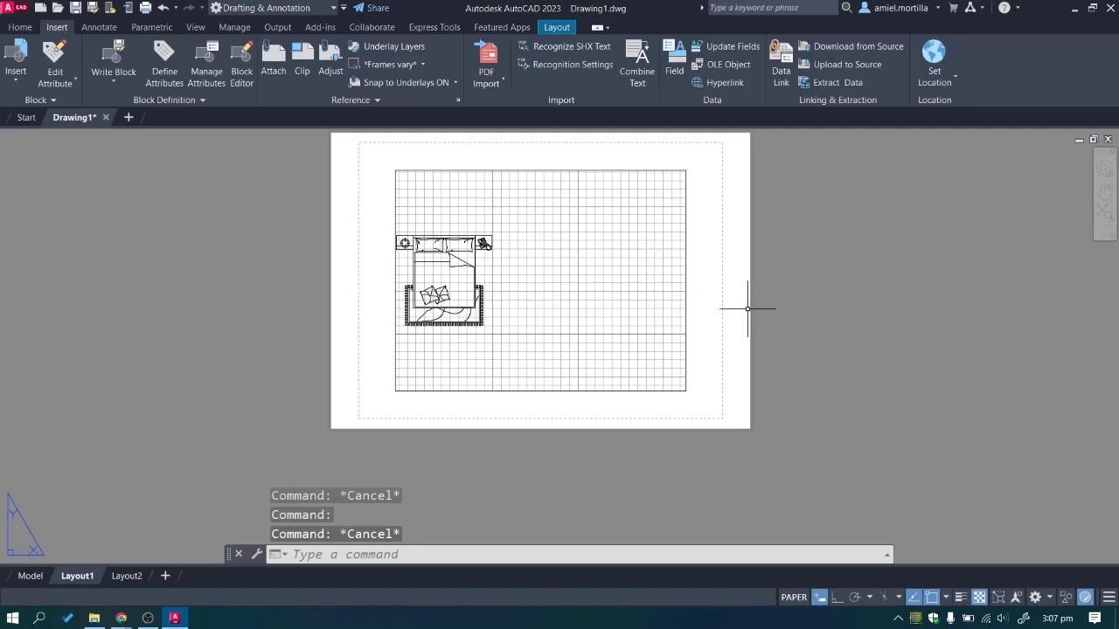
scroll(728, 316, "down", 1)
middle_click_drag(728, 312, 642, 342)
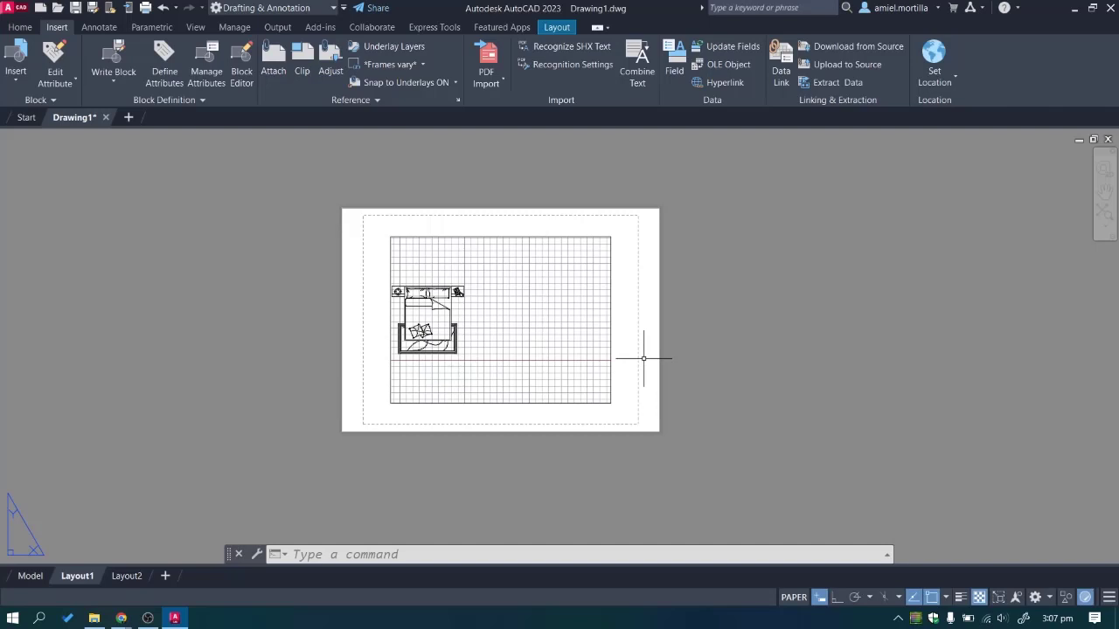
middle_click_drag(645, 357, 639, 354)
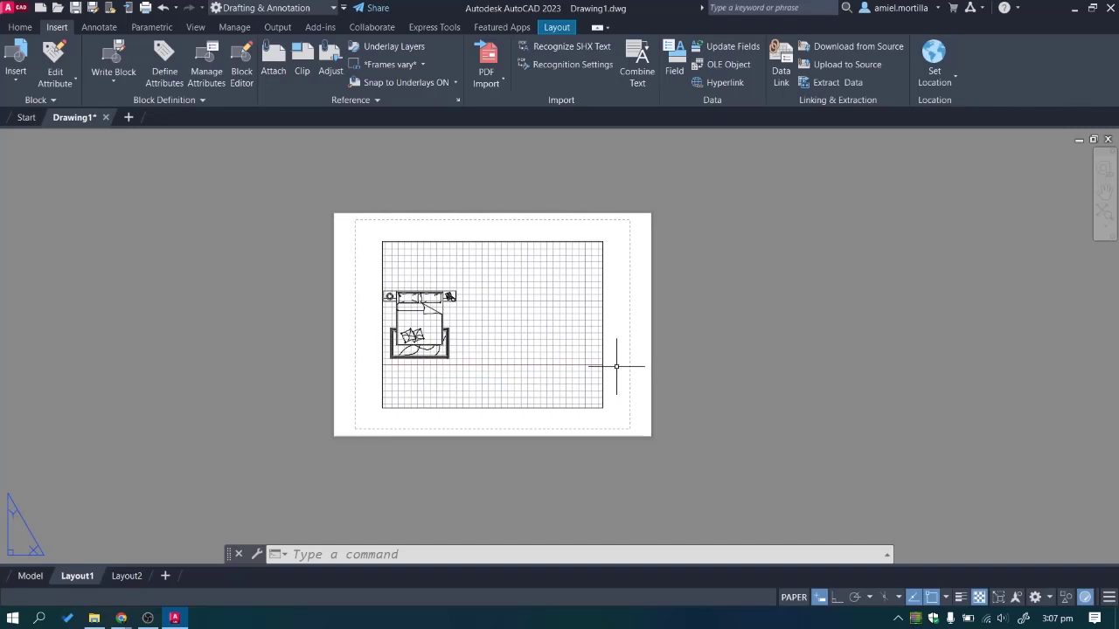
Open the plot settings for Layout1 with the PLOT command.
scroll(516, 323, "up", 2)
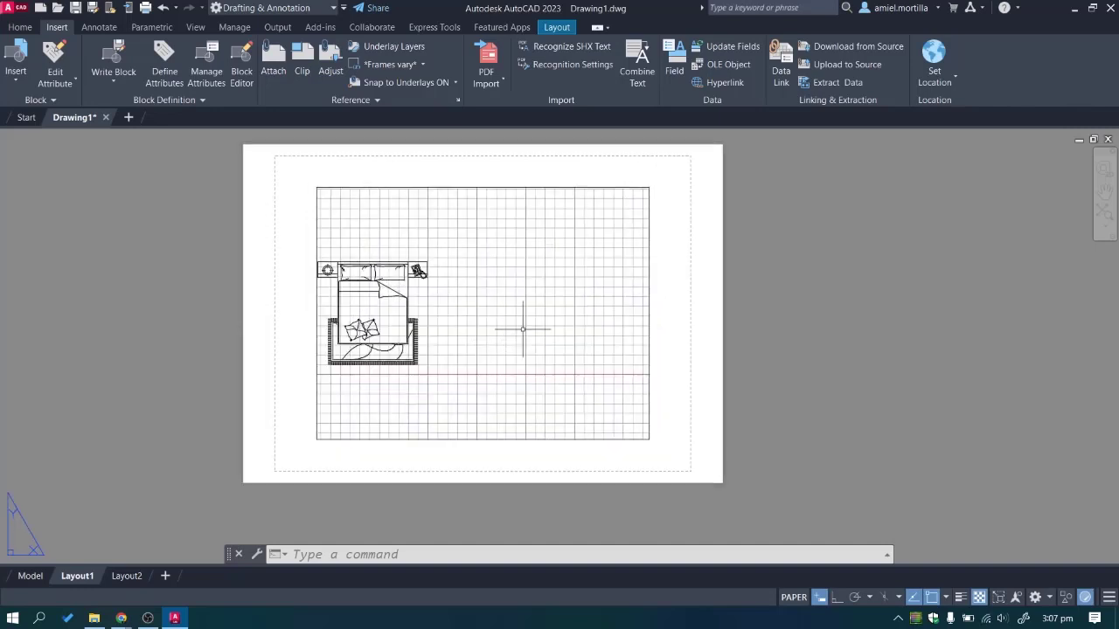
scroll(512, 323, "down", 1)
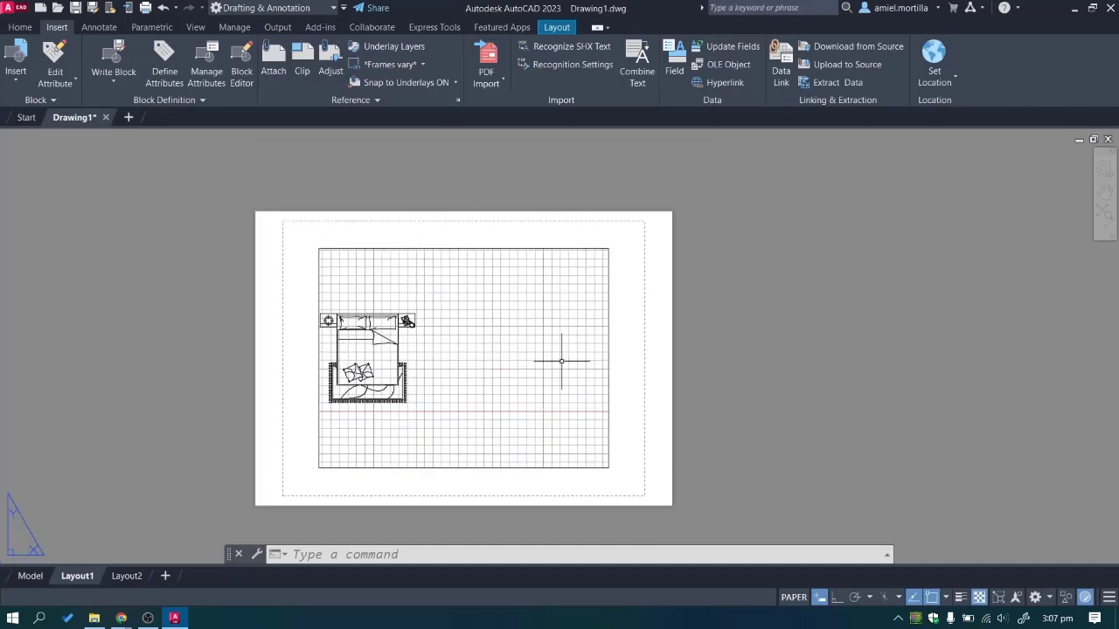
middle_click_drag(662, 337, 616, 282)
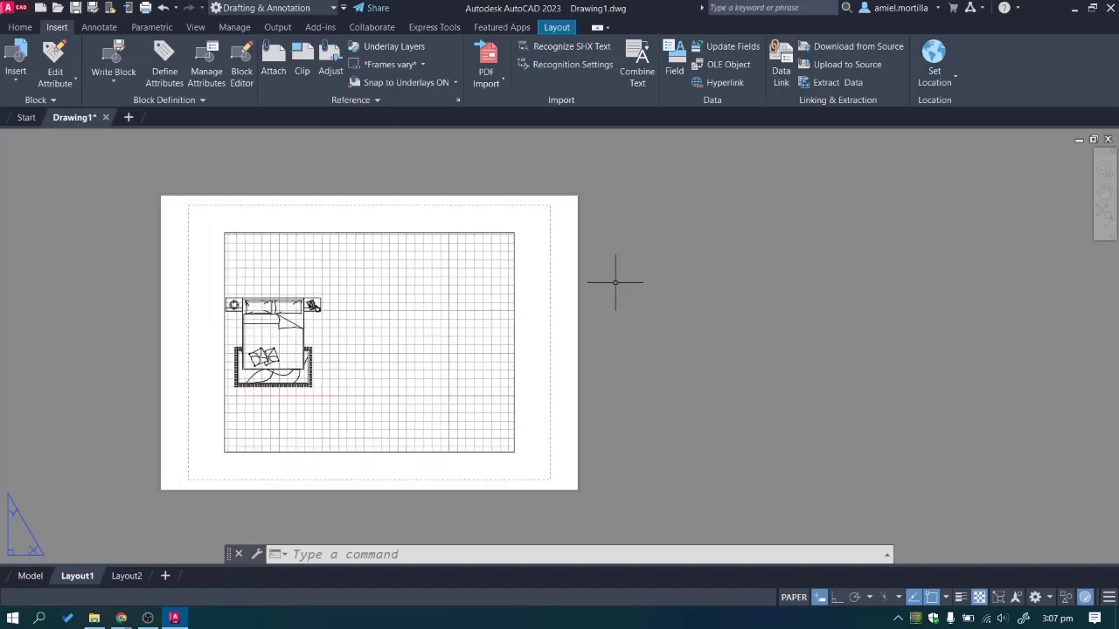
type("pl")
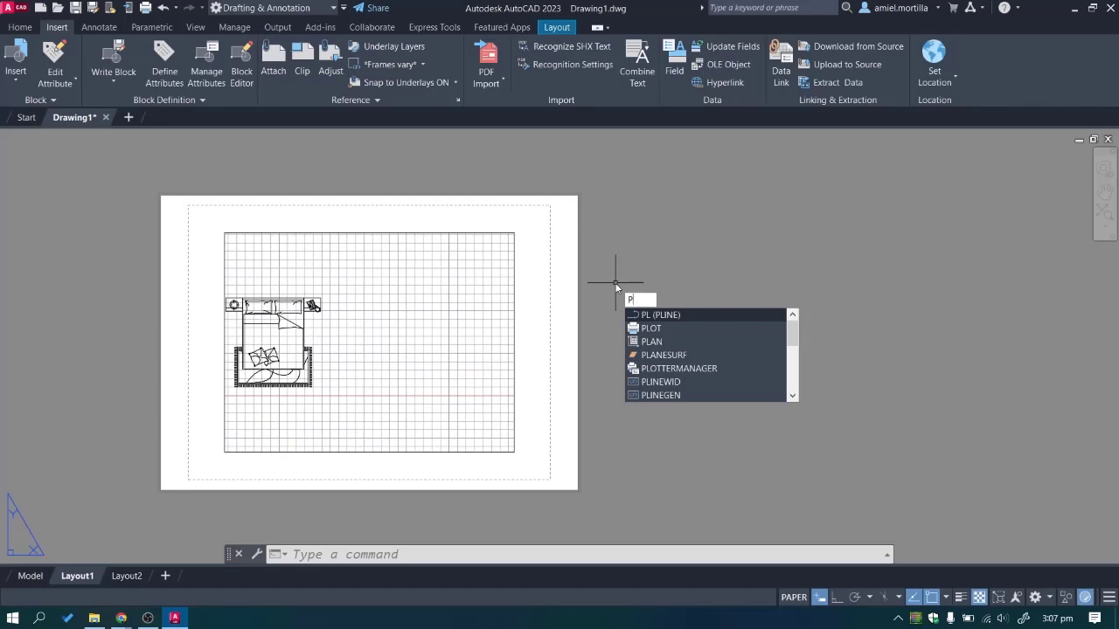
key("BackSpace")
key("BackSpace")
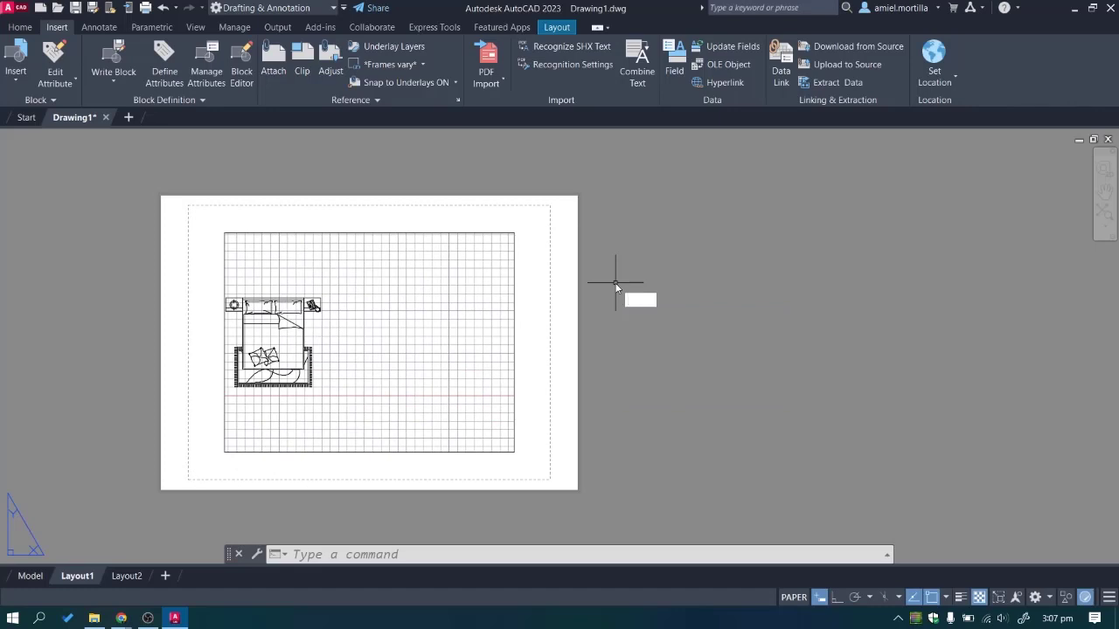
type("plot")
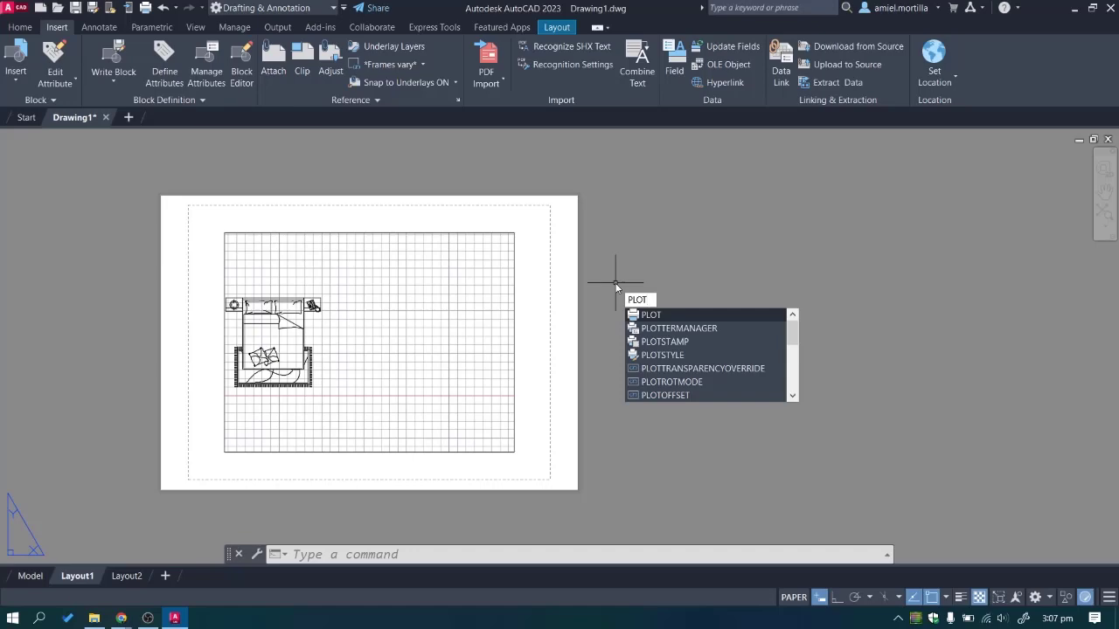
key("Return")
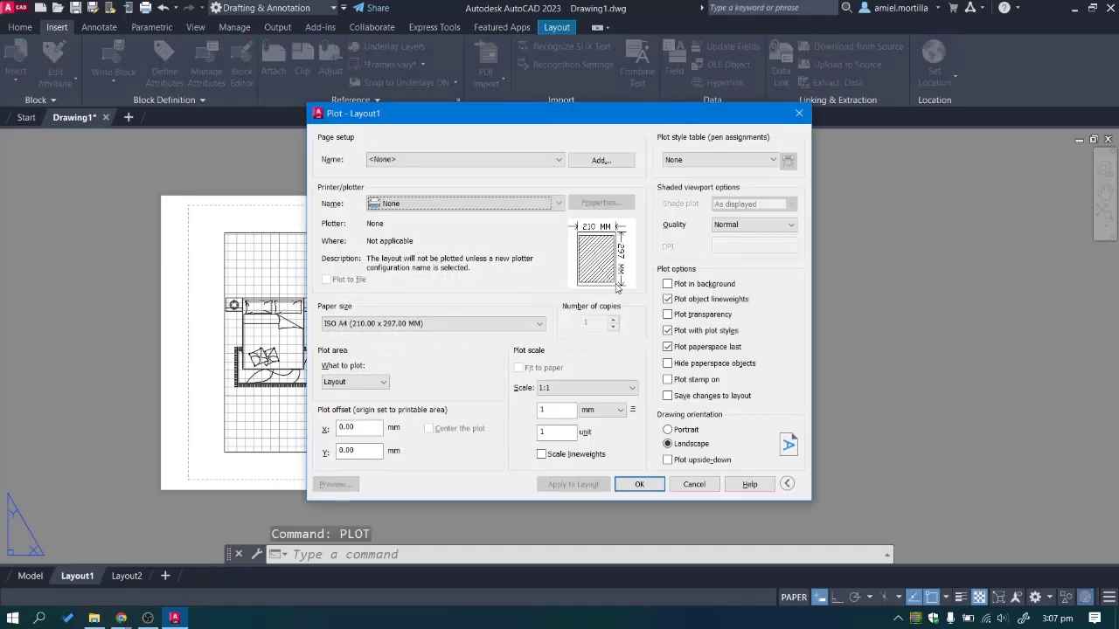
Choose the L1455 Series(Network) printer and look through its available paper sizes.
mouse_move(618, 288)
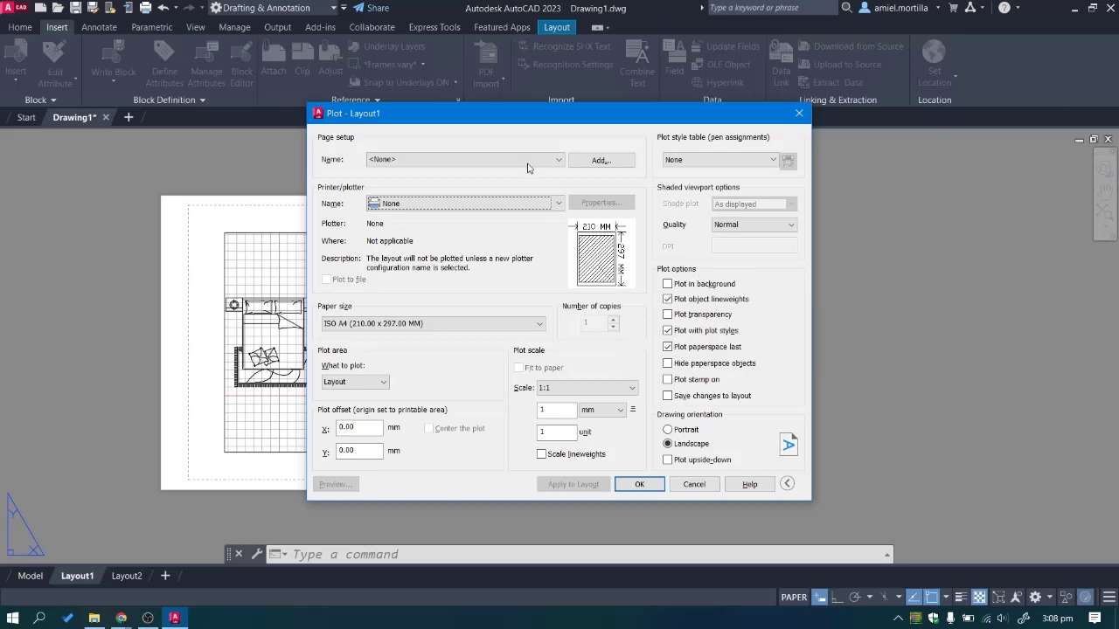
left_click(521, 206)
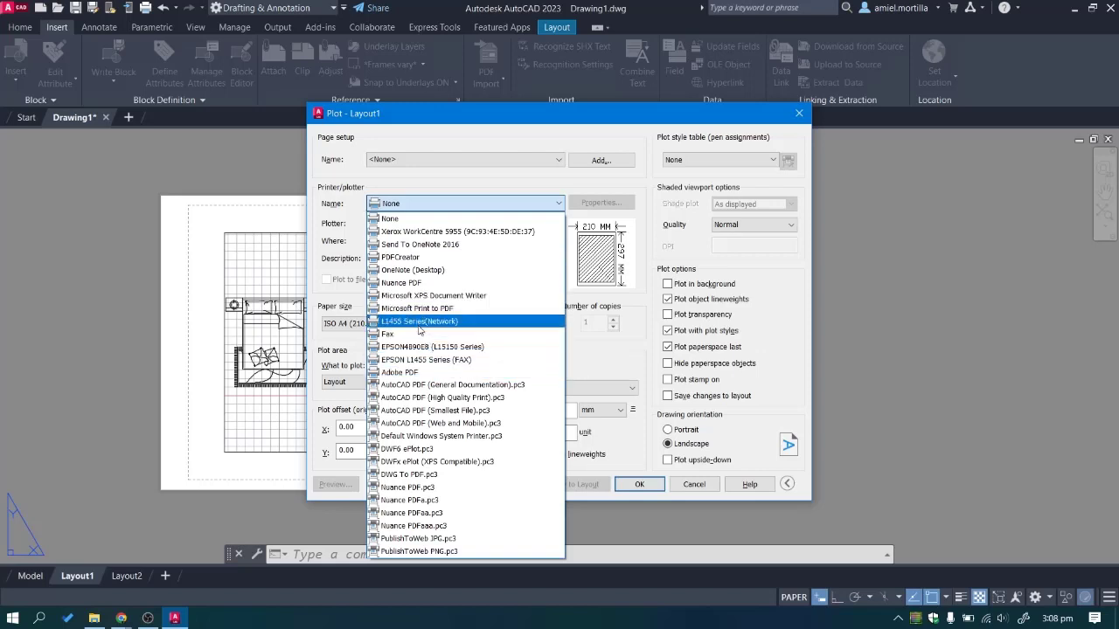
left_click(418, 323)
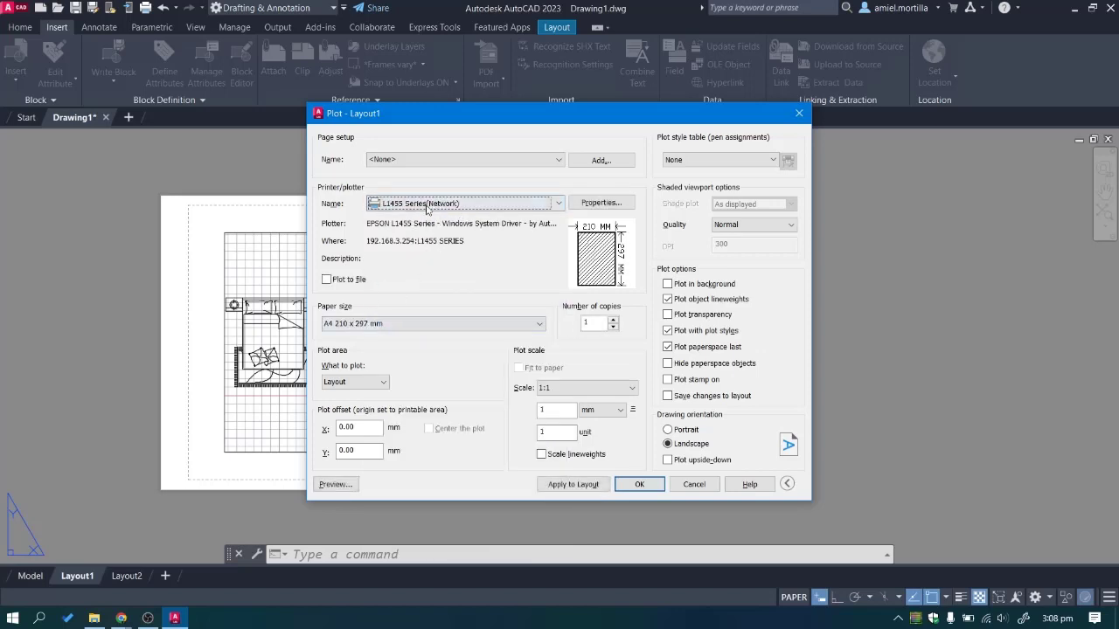
left_click(382, 326)
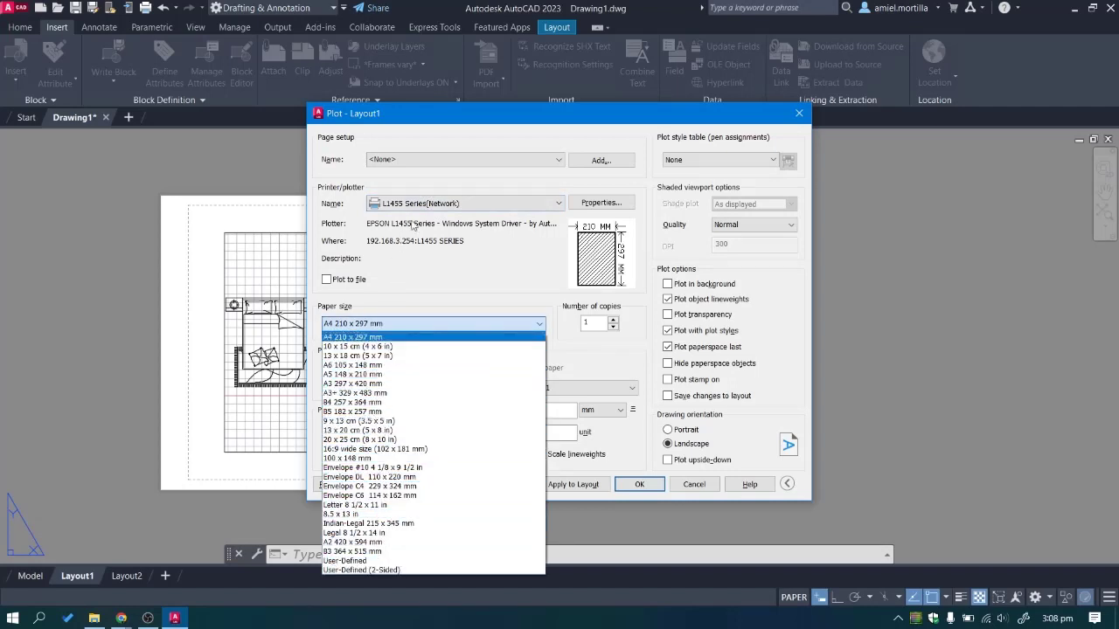
left_click(429, 323)
Set the plotter to AutoCAD PDF (High Quality Print).pc3 and the paper size to ISO A4 (210.00 x 297.00 MM).
left_click(463, 203)
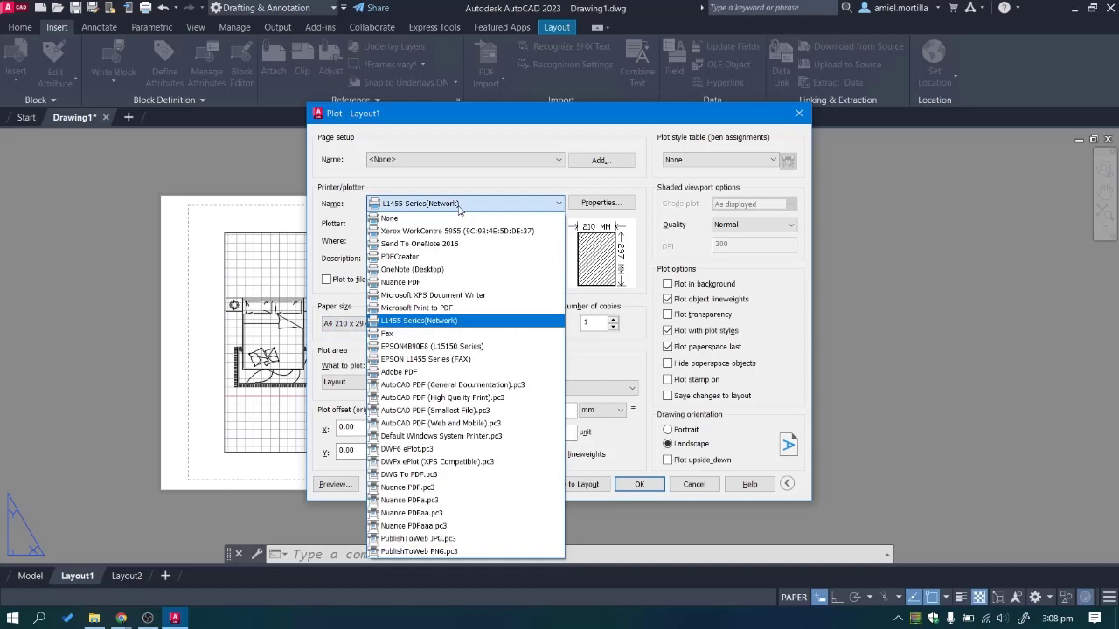
left_click(446, 398)
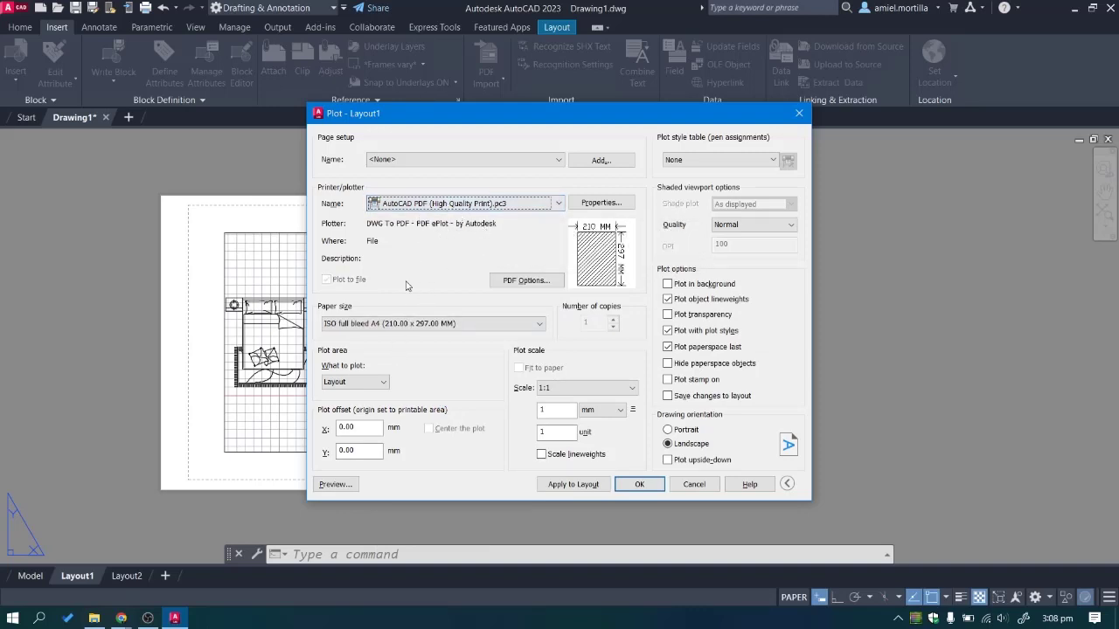
left_click(404, 323)
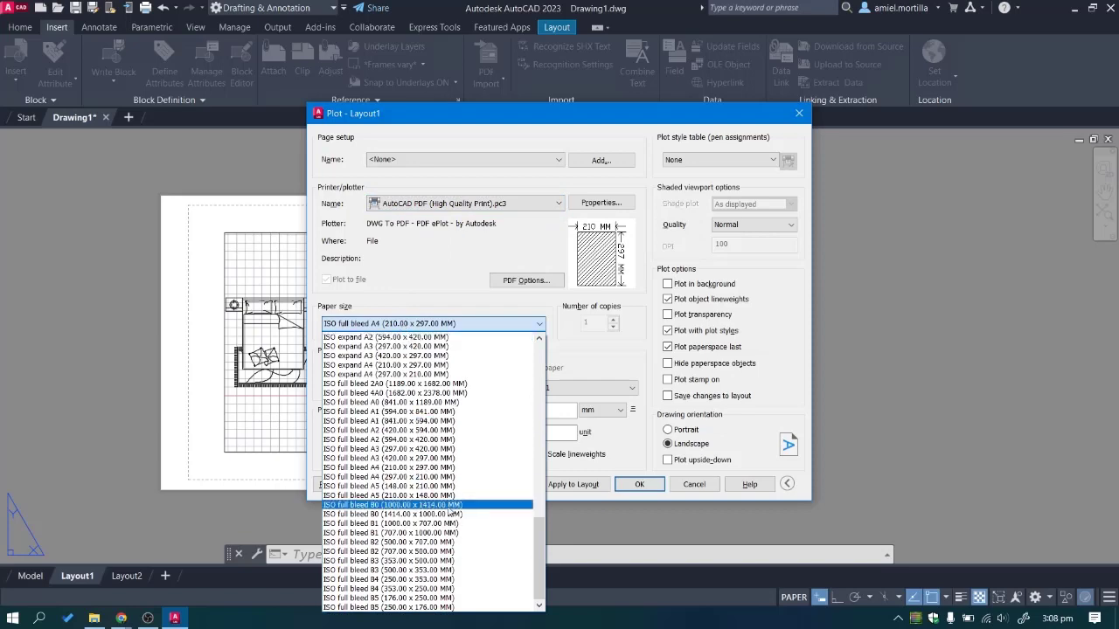
scroll(420, 470, "up", 3)
scroll(420, 471, "up", 4)
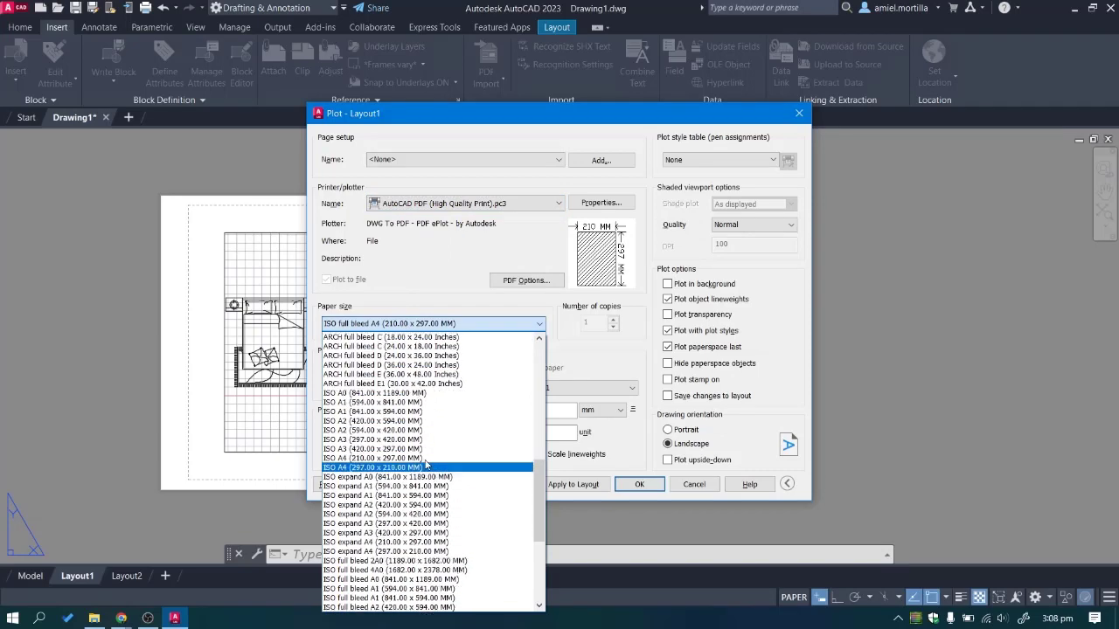
left_click(385, 480)
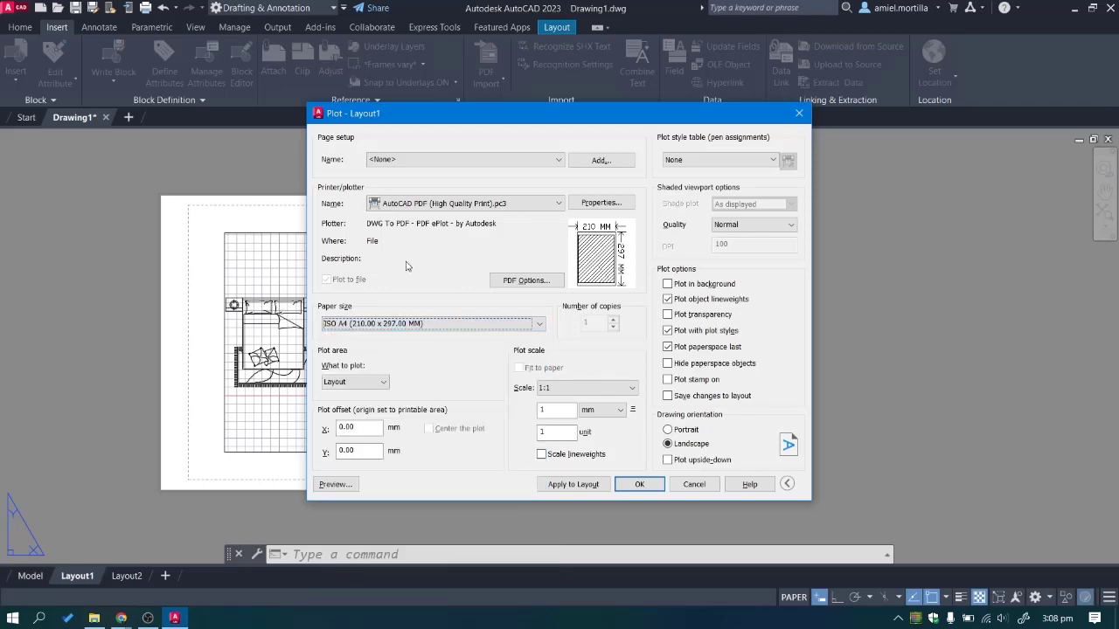
Try the ISO A4 (297.00 x 210.00 MM) paper size, and return to ISO A4 (210.00 x 297.00 MM).
left_click(406, 322)
scroll(385, 475, "up", 4)
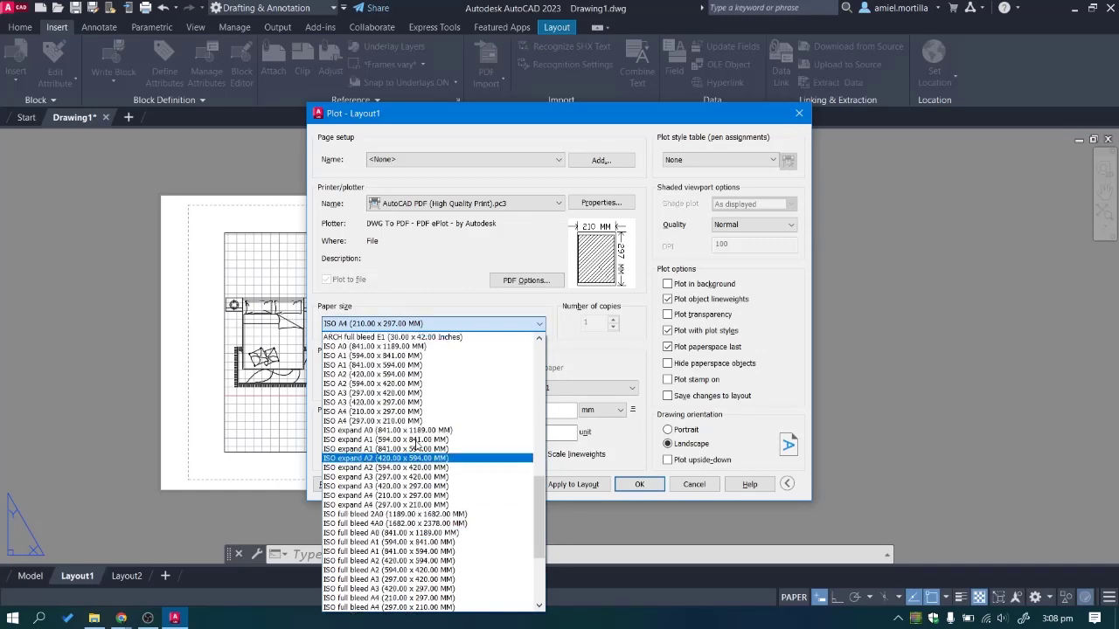
left_click(379, 458)
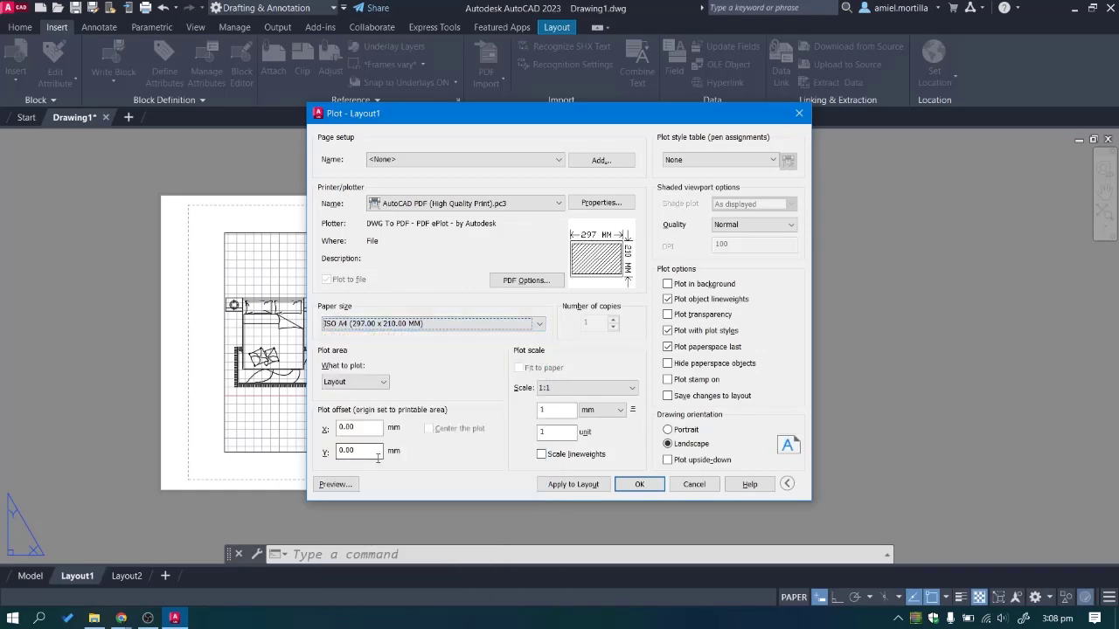
left_click(439, 321)
scroll(425, 514, "up", 5)
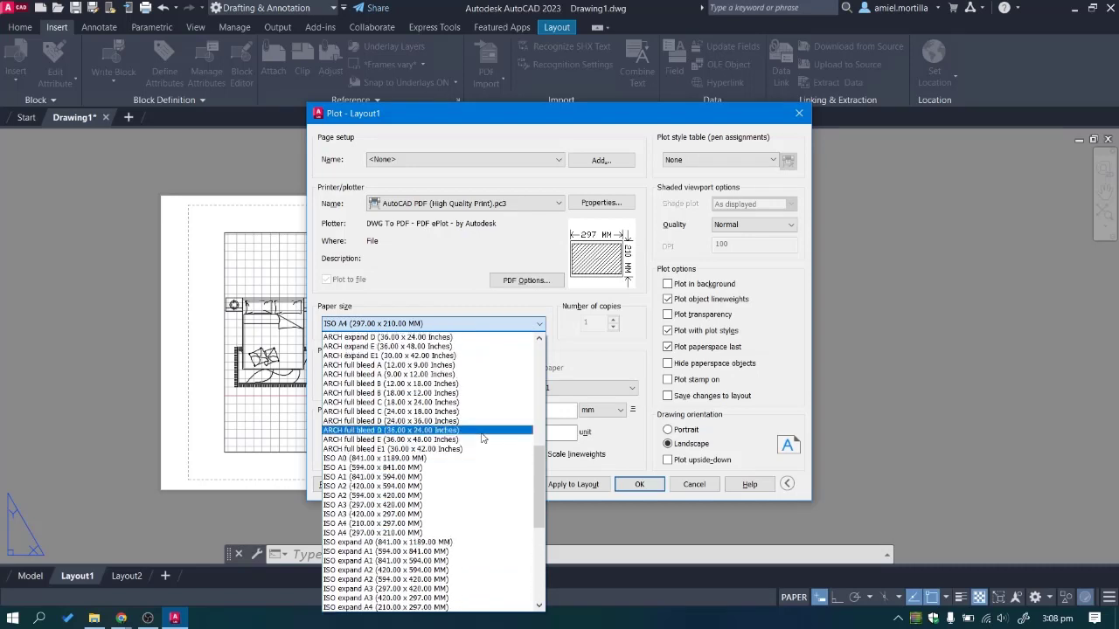
left_click(404, 524)
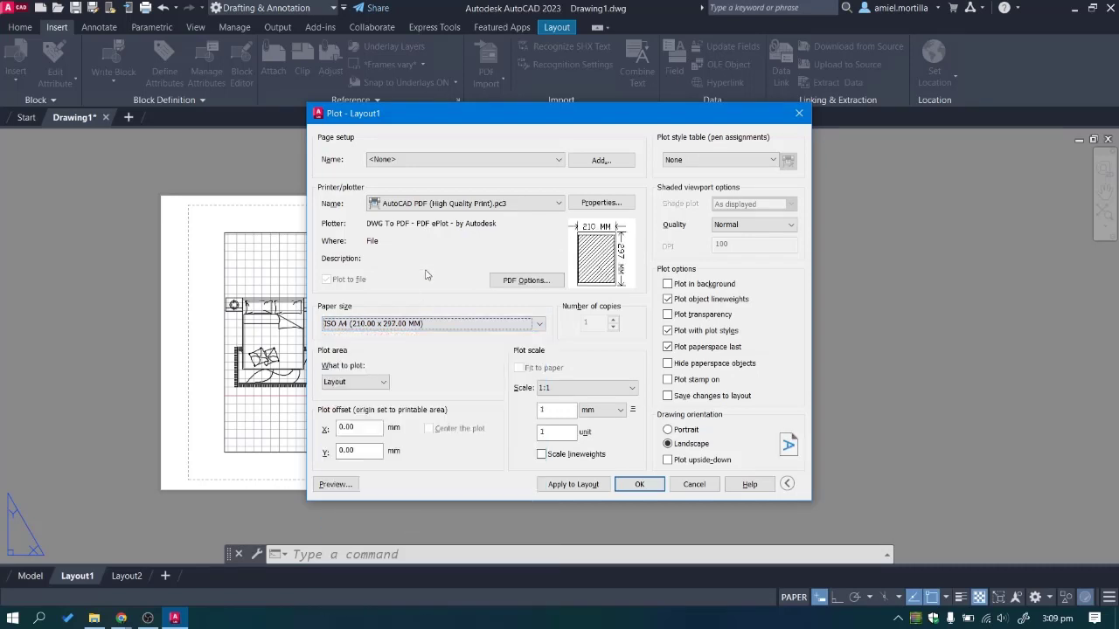
Set the drawing orientation to Portrait, review the plot style tables and leave the plot style set to None.
left_click(672, 430)
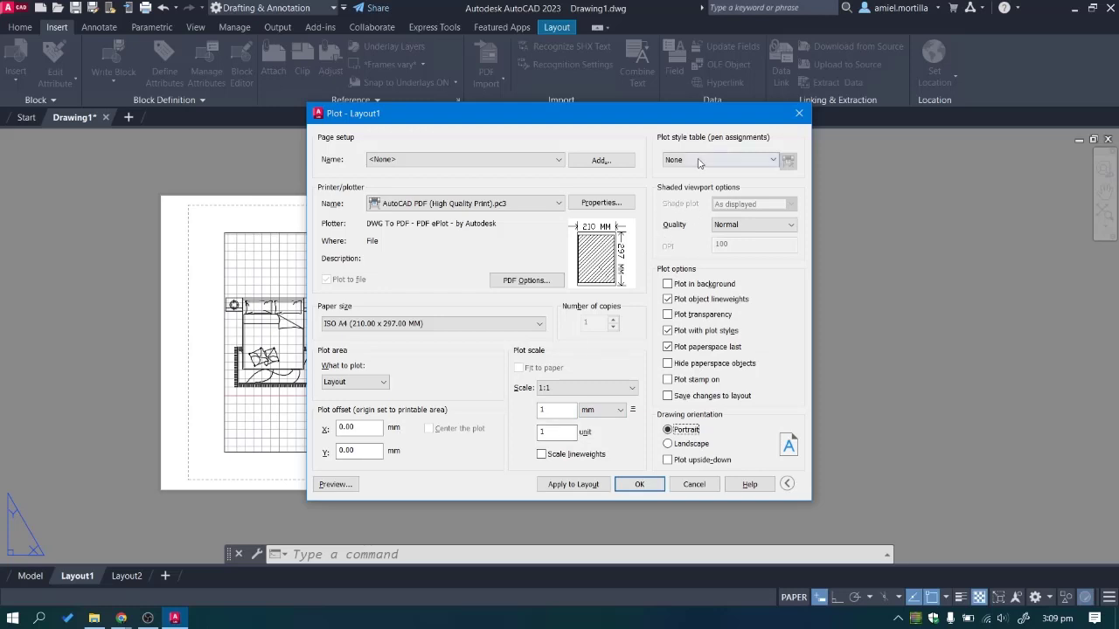
left_click(726, 160)
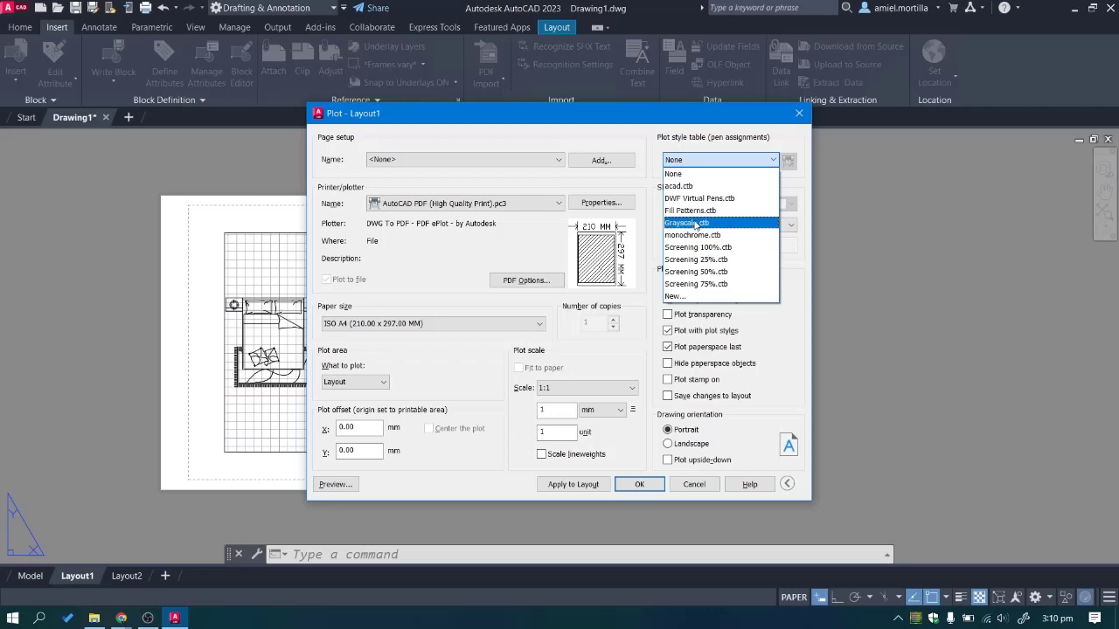
left_click(699, 173)
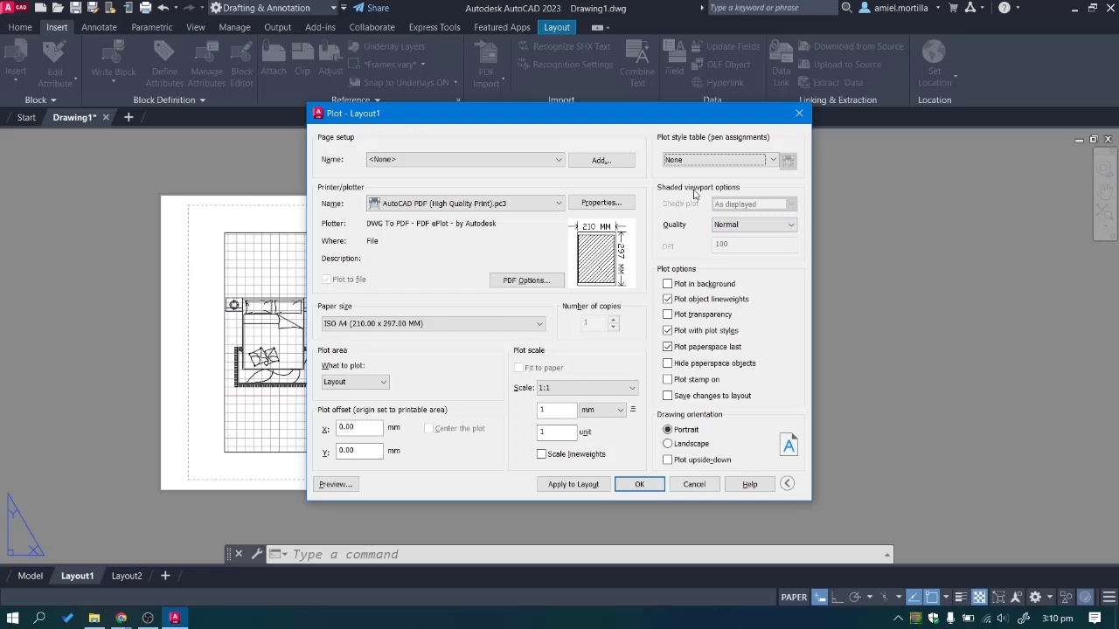
Compare the Maximum, Normal and Draft shaded viewport qualities and set the quality to Maximum.
left_click(731, 227)
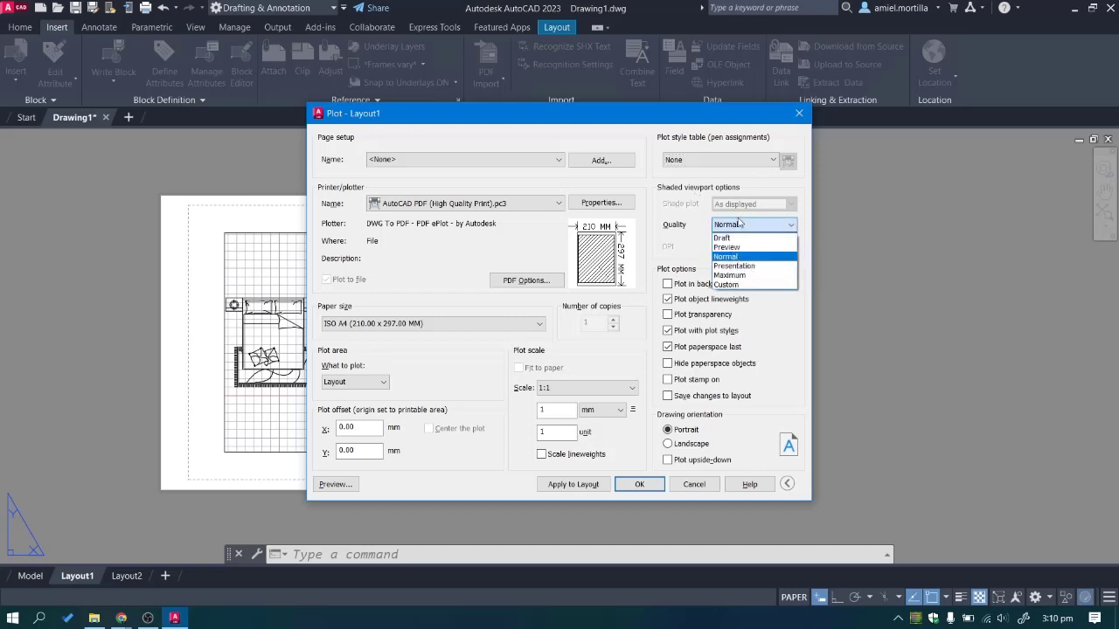
left_click(734, 275)
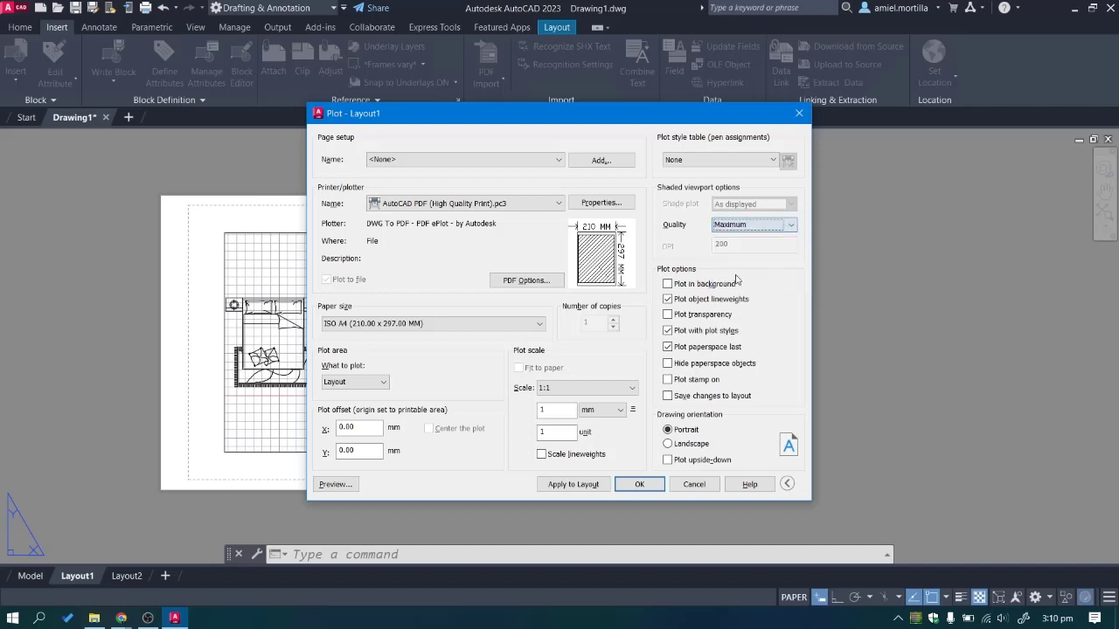
left_click(750, 224)
left_click(743, 257)
left_click(747, 228)
left_click(745, 236)
left_click(750, 226)
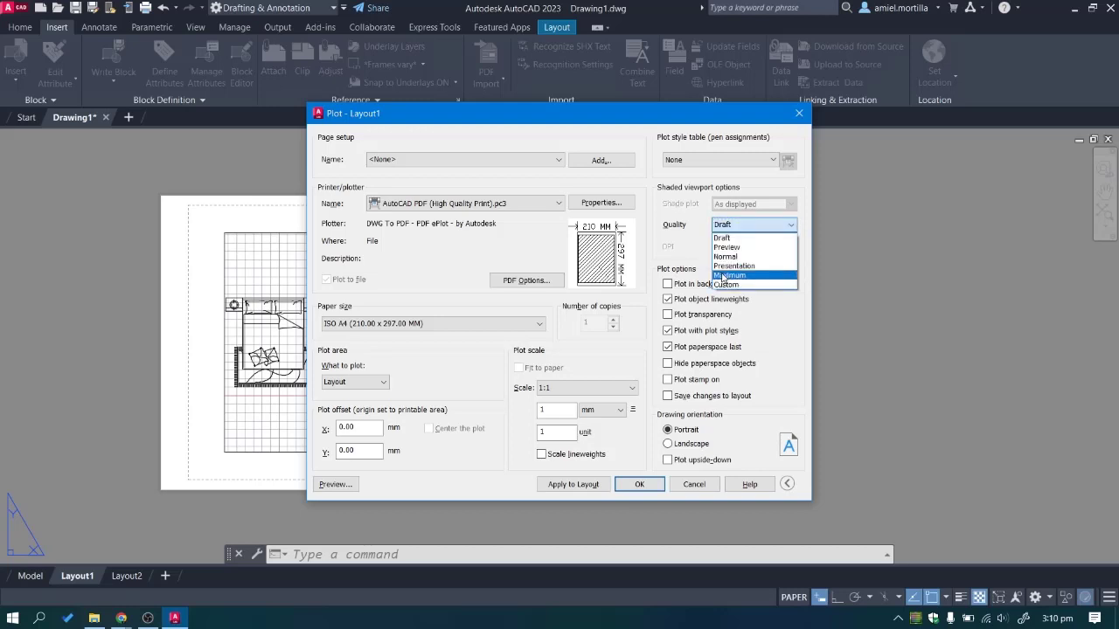
left_click(734, 276)
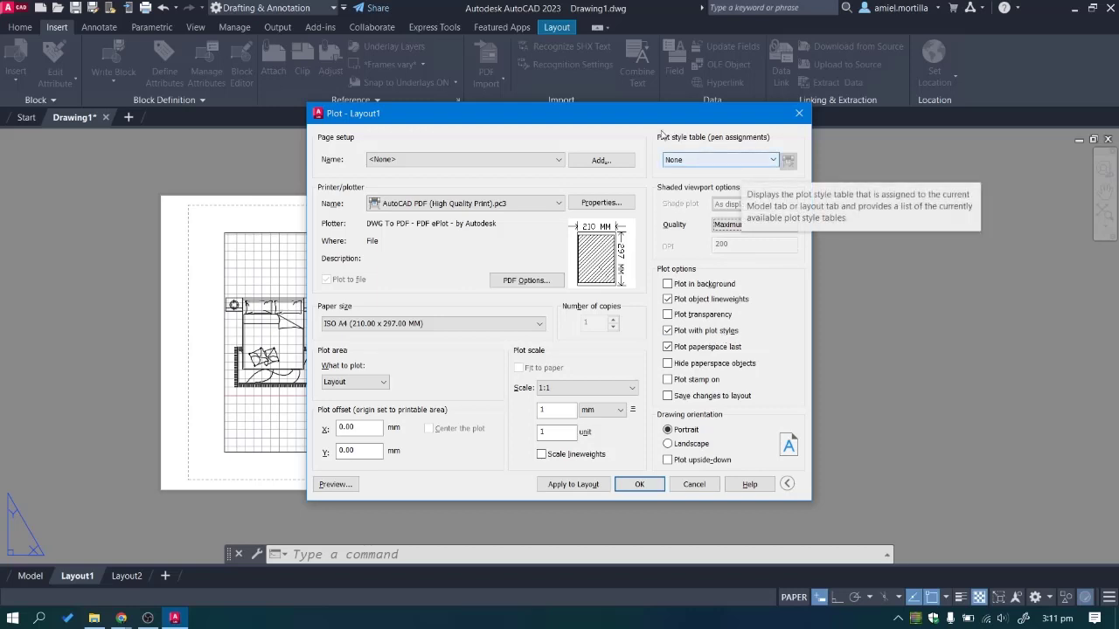
Uncover the sheet behind the plot dialog, apply the plot settings to Layout1 and close the dialog without plotting.
left_click_drag(641, 111, 912, 97)
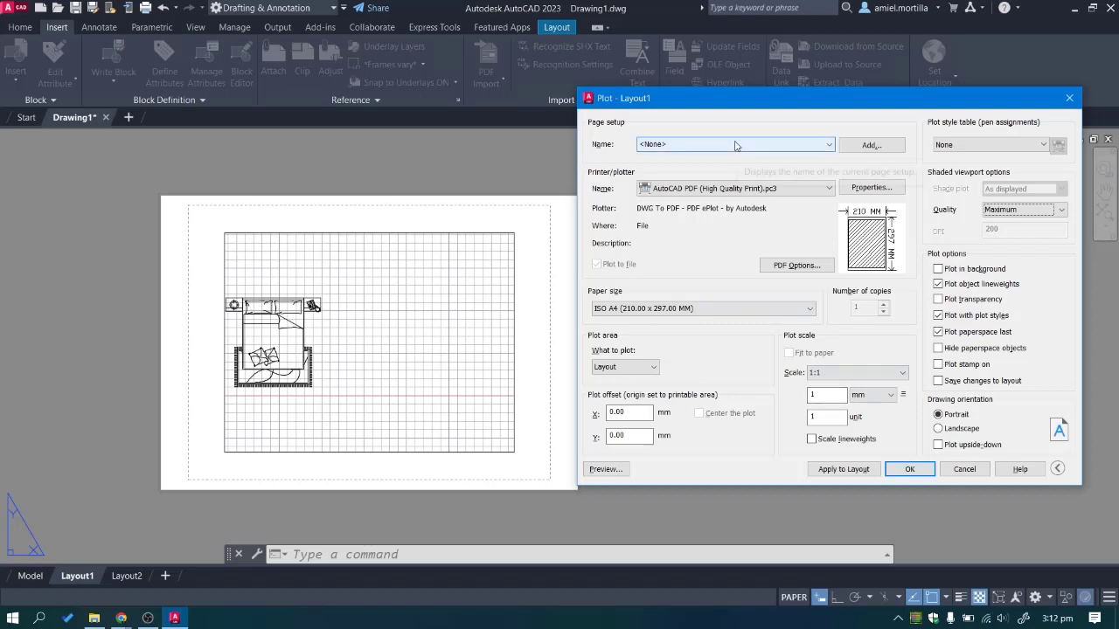
left_click(851, 476)
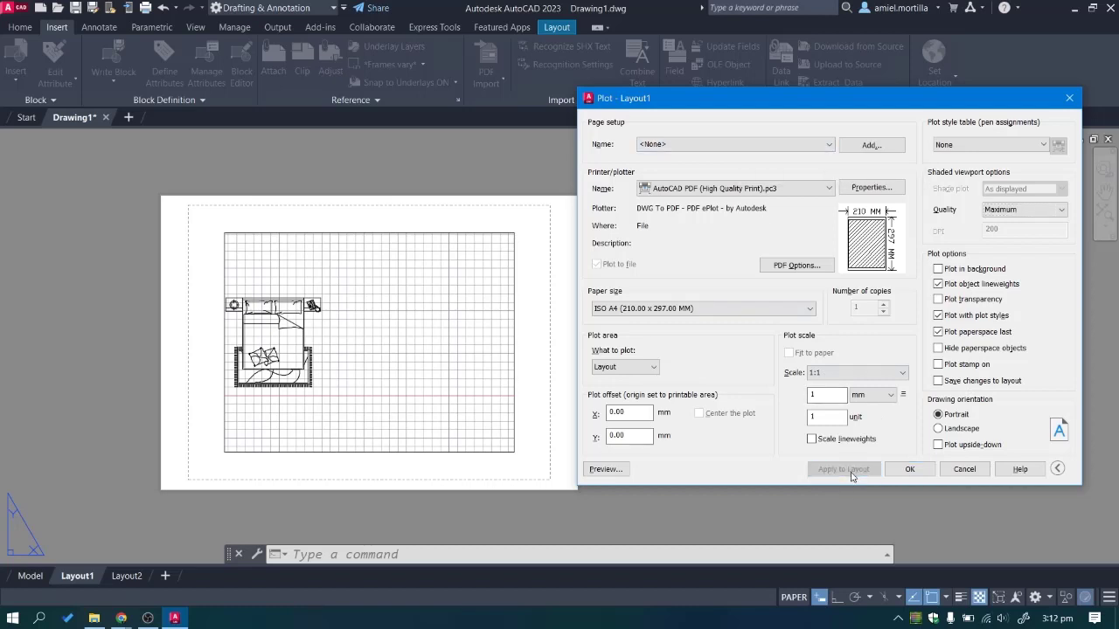
left_click(962, 470)
Move the viewport with the bed off the portrait sheet, into the empty area to the right of the paper.
scroll(801, 419, "down", 1)
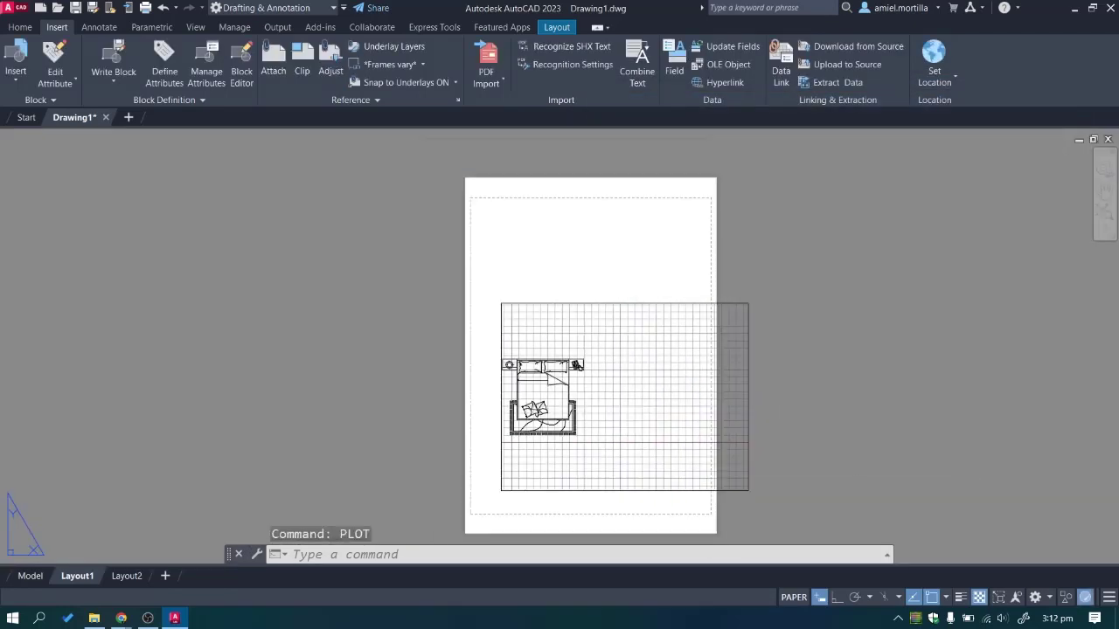
middle_click_drag(801, 419, 857, 362)
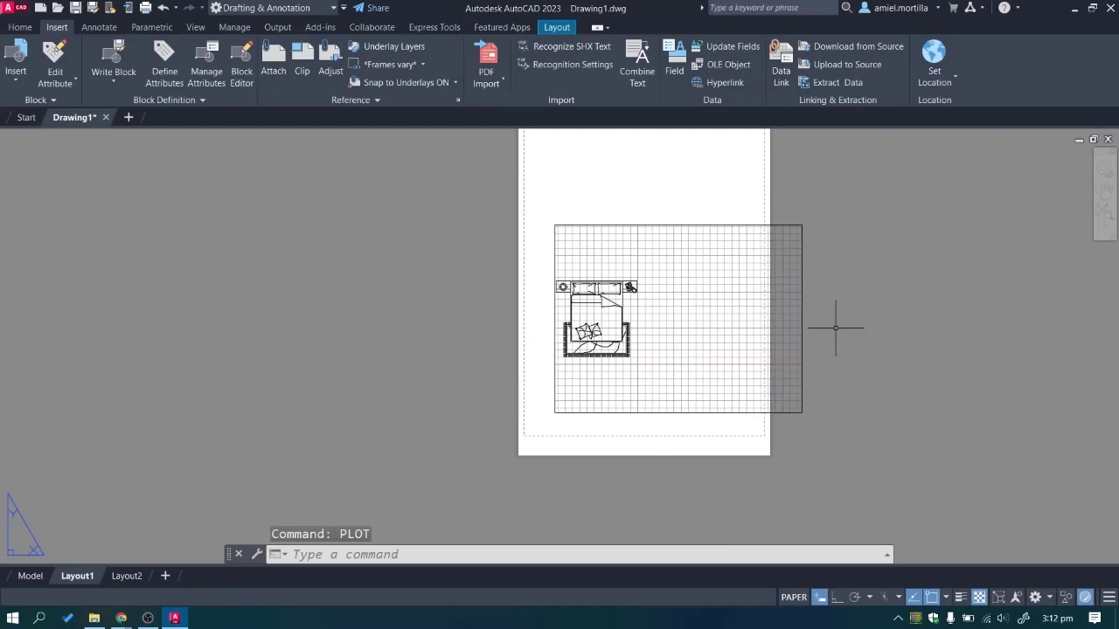
scroll(834, 328, "down", 1)
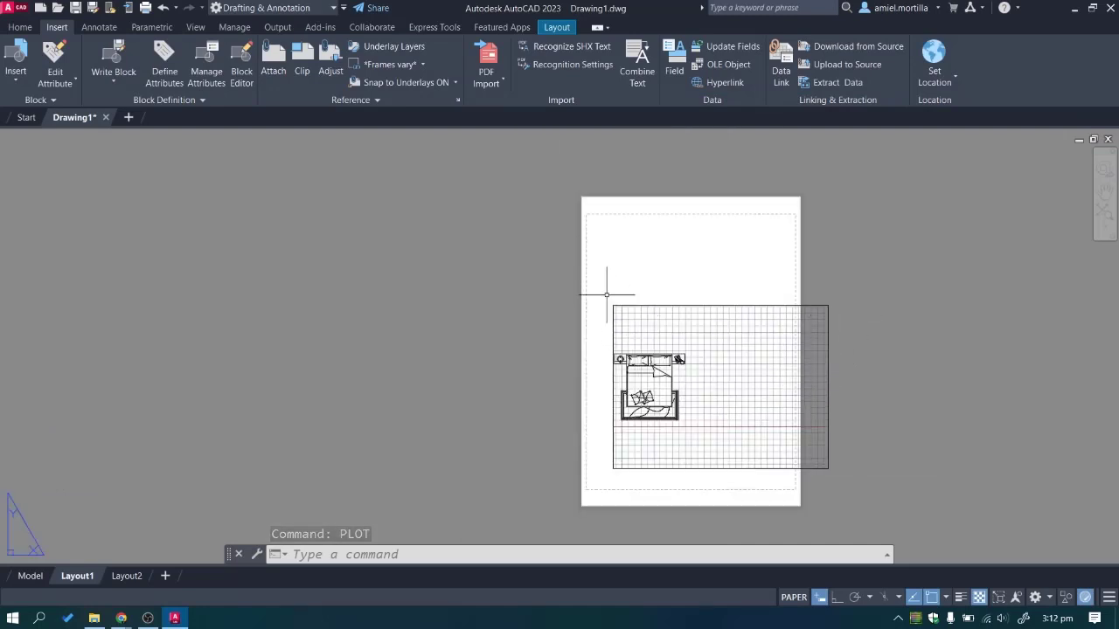
left_click(607, 294)
left_click(865, 496)
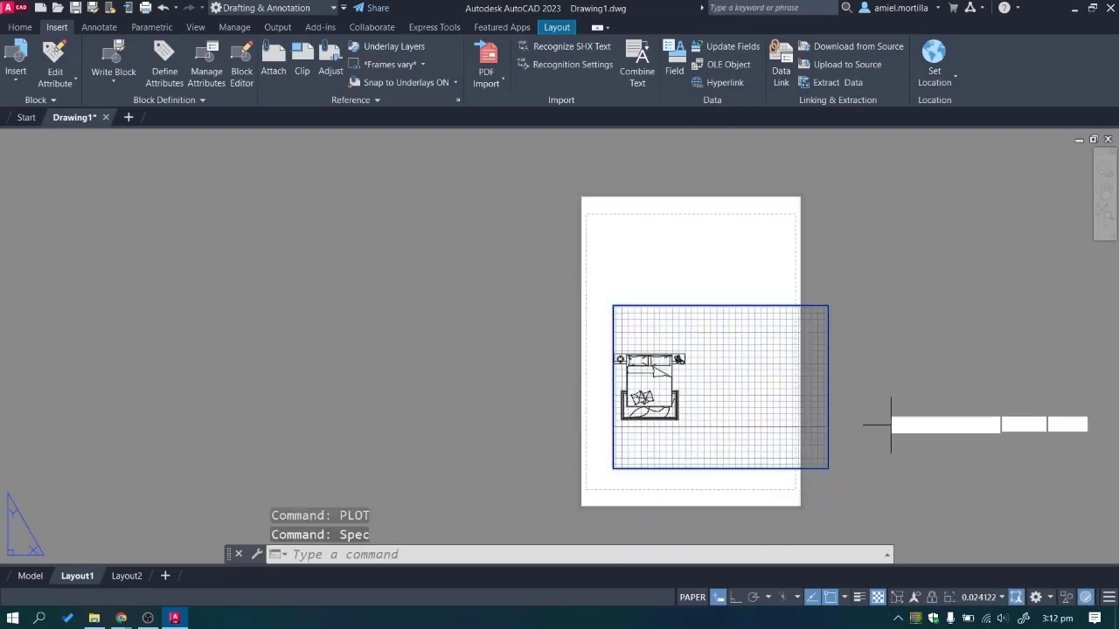
type("m")
key("Return")
left_click(953, 371)
middle_click_drag(958, 362, 685, 345)
left_click(918, 240)
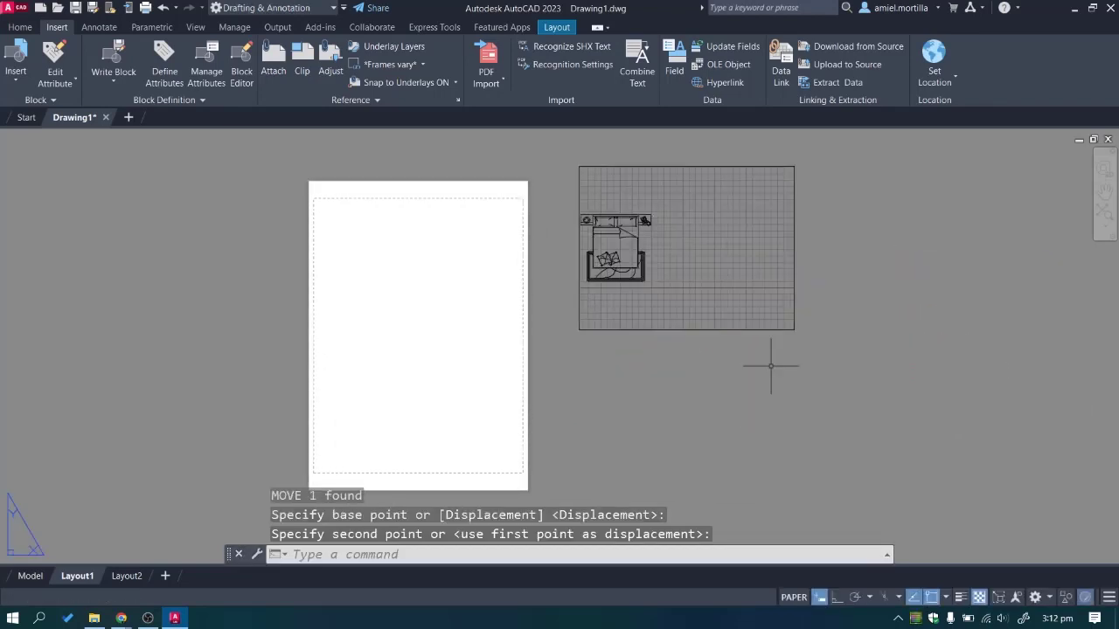
Draw a 210 by 297 rectangle from the upper-left corner of the portrait sheet so that it covers the paper.
middle_click_drag(771, 366, 932, 370)
scroll(661, 204, "up", 1)
middle_click_drag(662, 205, 708, 192)
type("re")
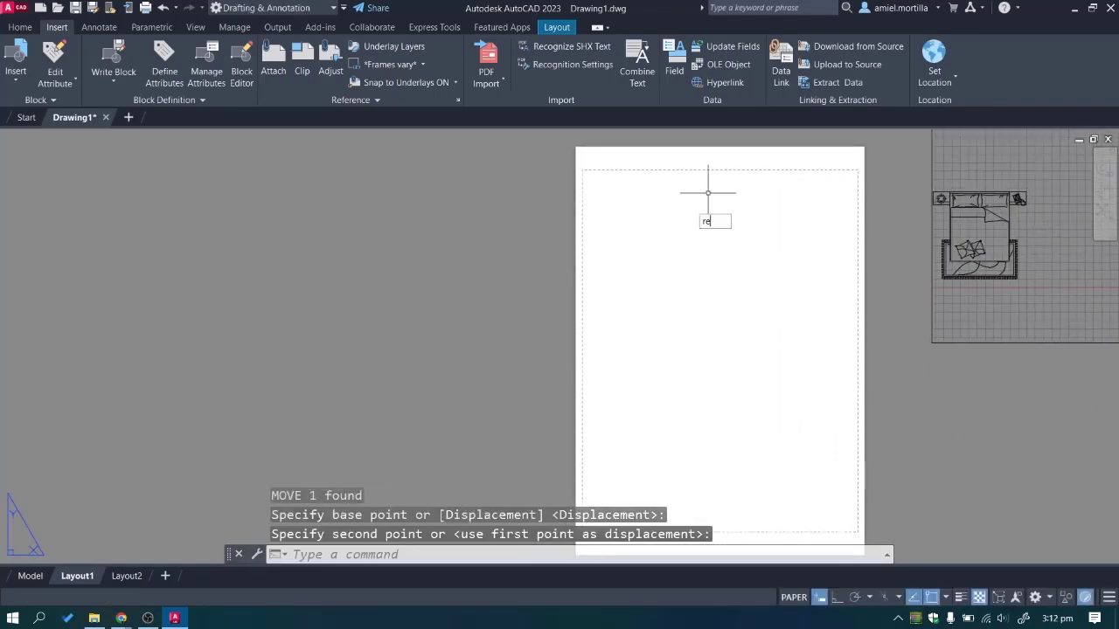
type("c")
key("Return")
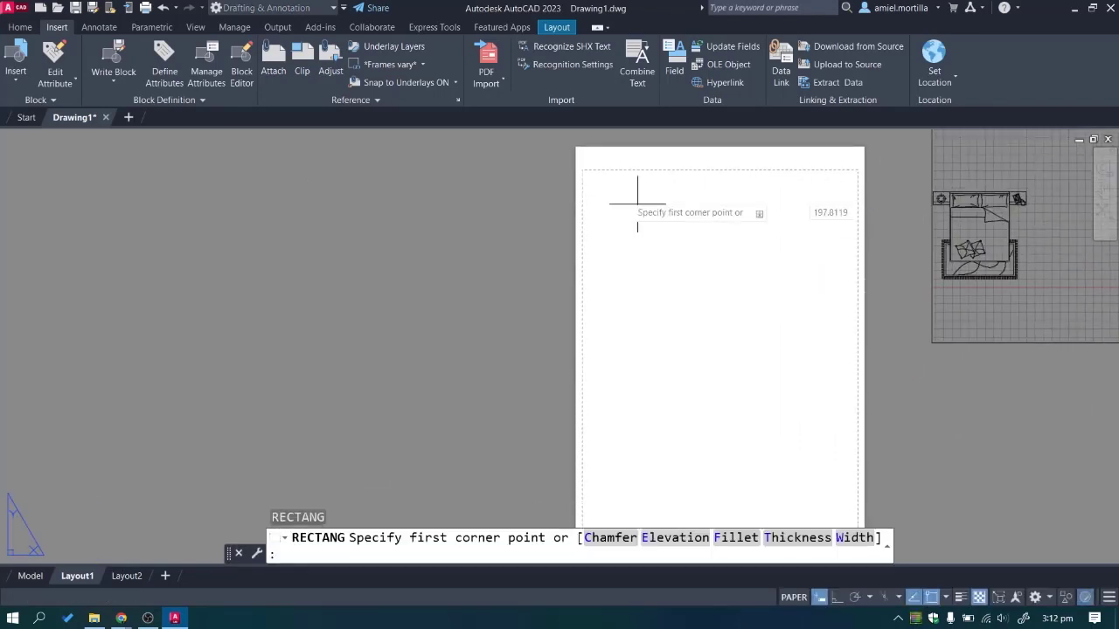
left_click(575, 147)
middle_click_drag(667, 200, 629, 131)
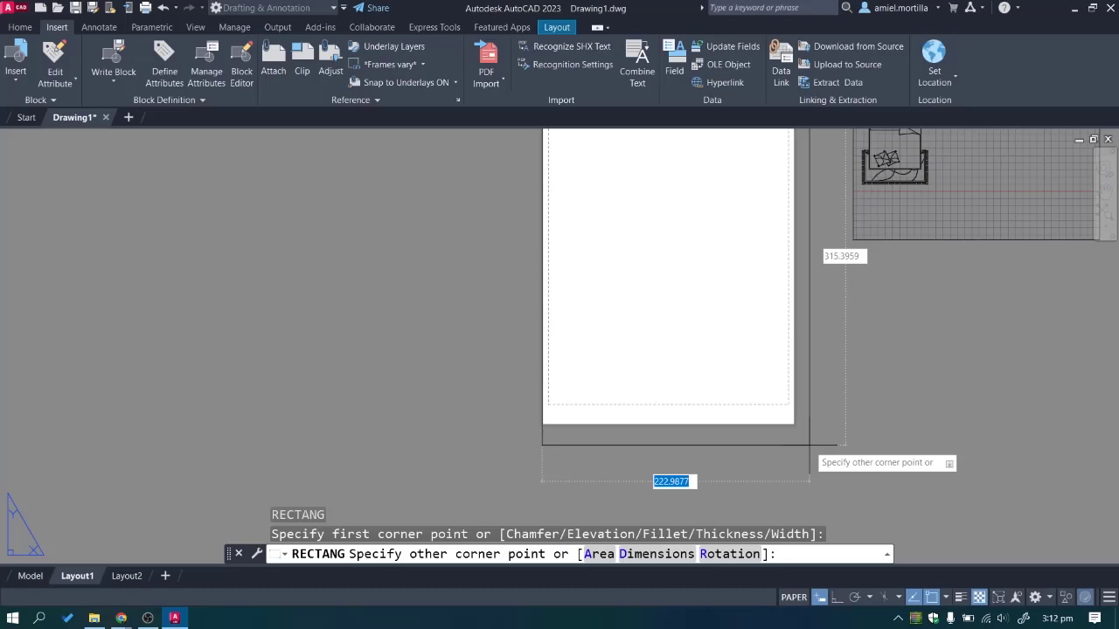
type("d")
key("Return")
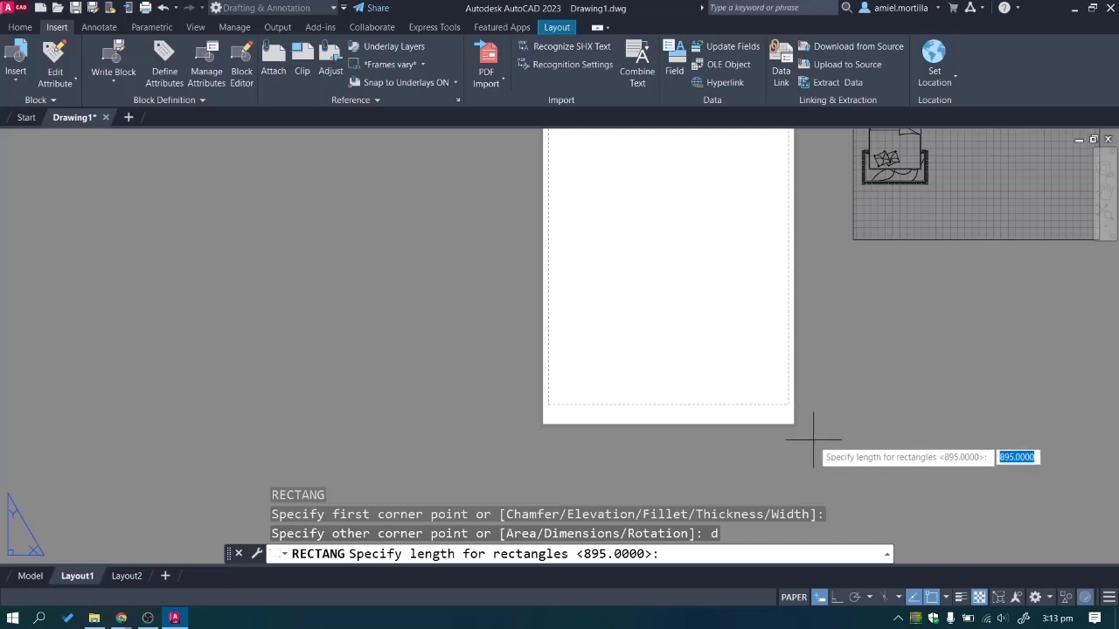
type("2")
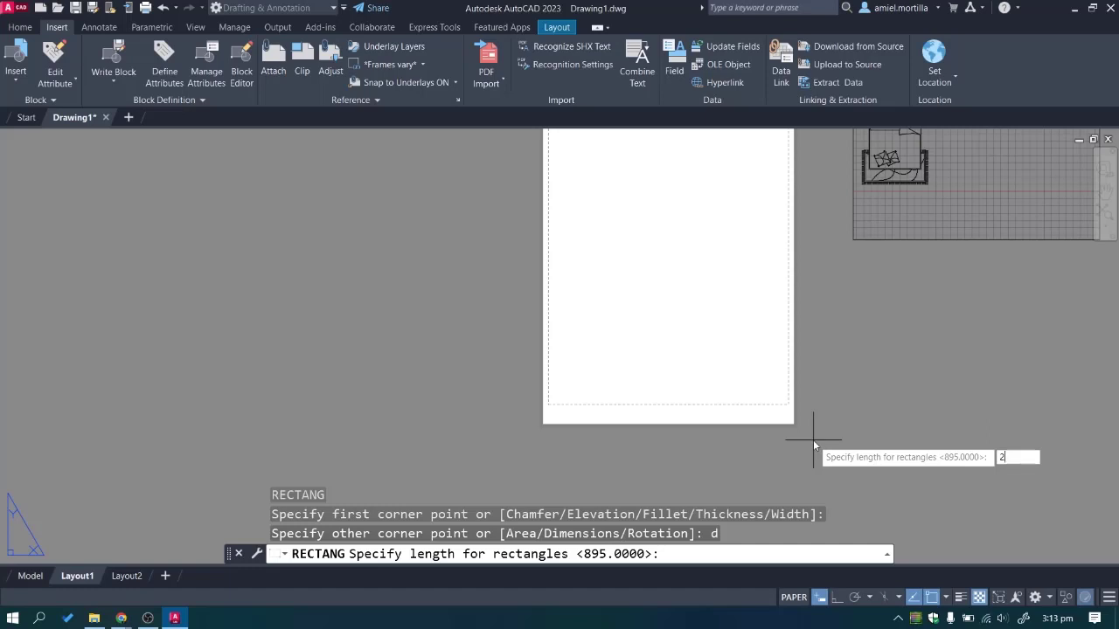
type("10")
key("Return")
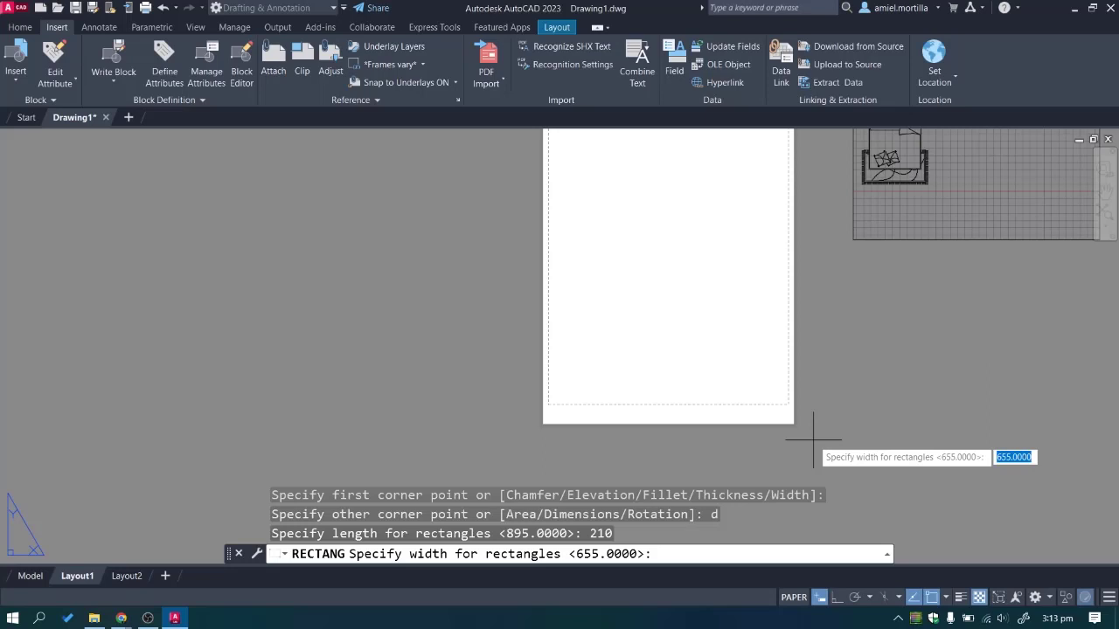
type("297")
key("Return")
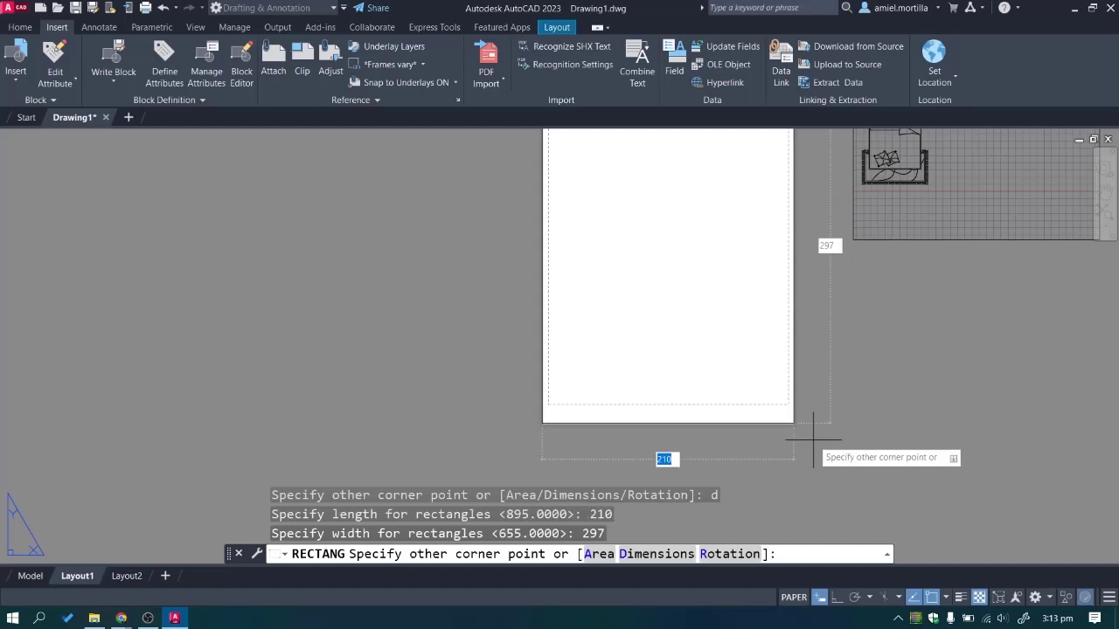
left_click(738, 284)
scroll(729, 287, "down", 1)
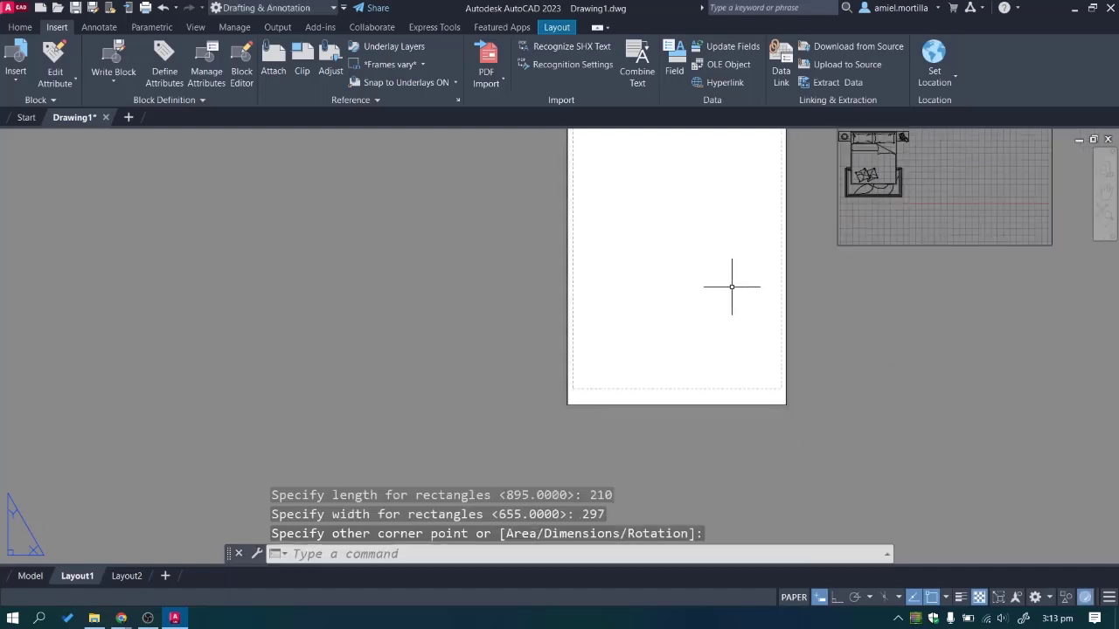
Examine how the rectangle's outline lines up with the paper edges at the sheet's corners.
mouse_move(729, 288)
middle_mouse_down()
mouse_move(749, 393)
mouse_move(736, 298)
middle_mouse_up()
scroll(736, 299, "up", 3)
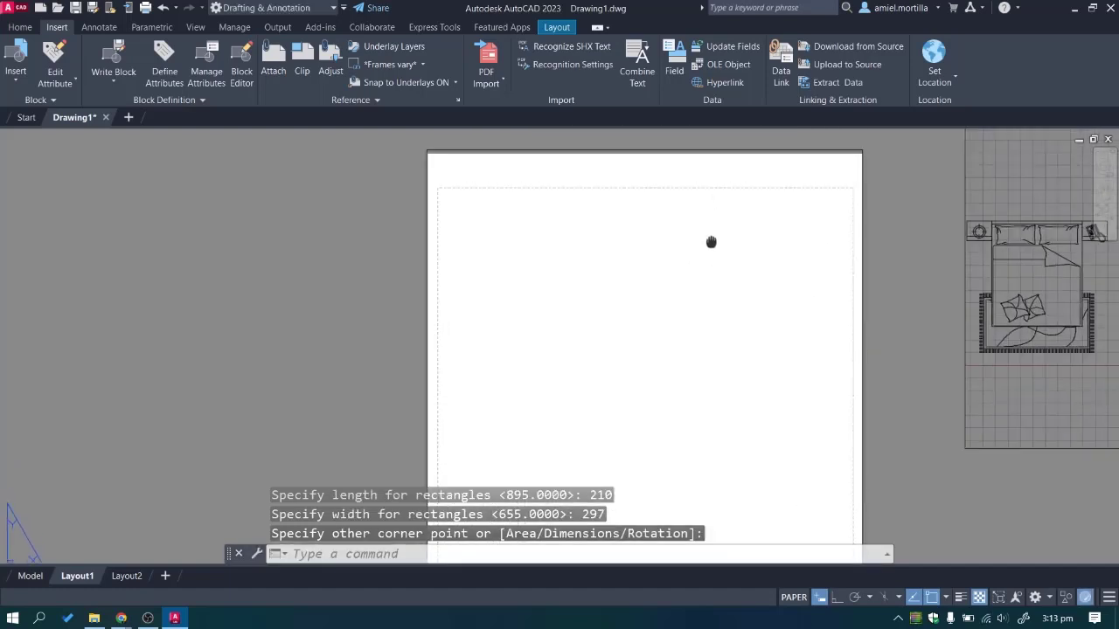
left_click(806, 180)
left_click(671, 249)
middle_click_drag(671, 249, 739, 210)
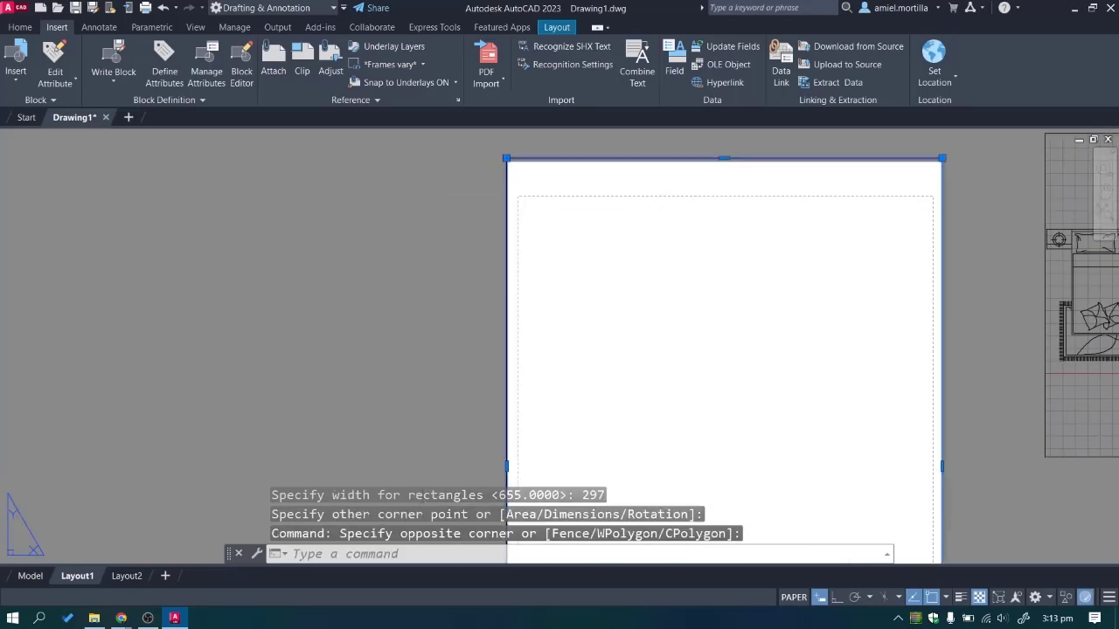
key("Escape")
scroll(491, 148, "up", 3)
middle_click_drag(491, 149, 494, 213)
scroll(453, 187, "up", 4)
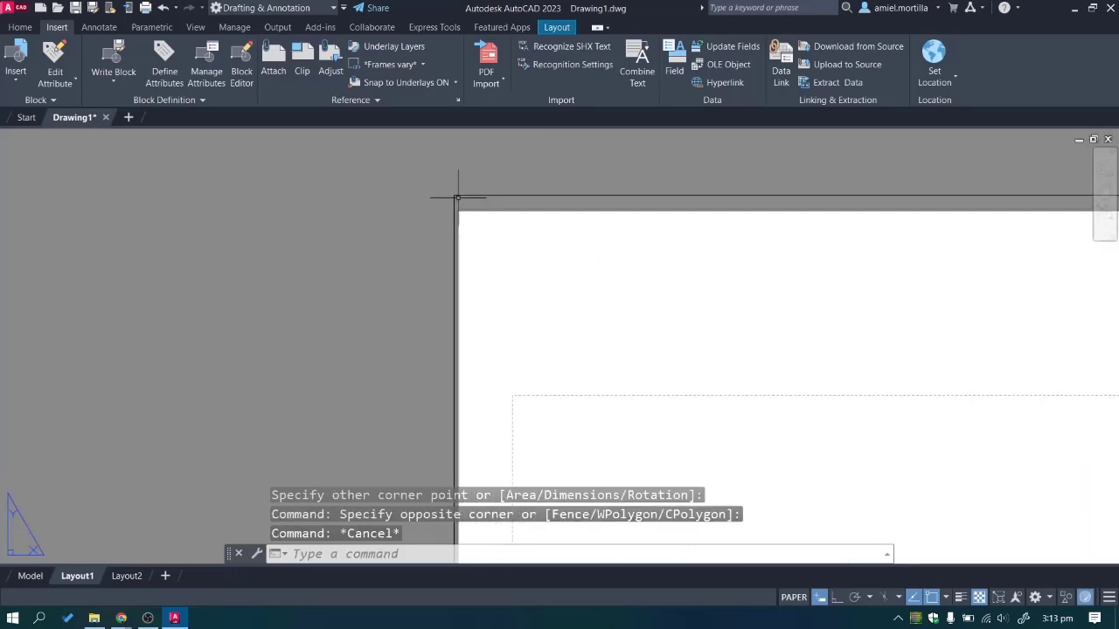
scroll(447, 187, "down", 2)
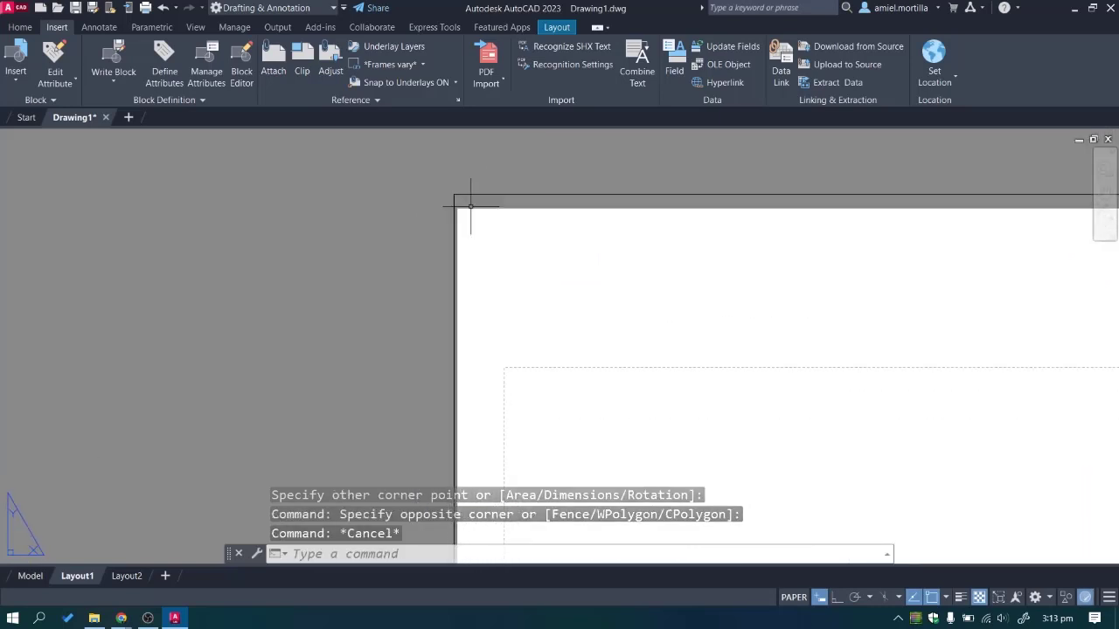
left_click(569, 187)
left_click(480, 250)
scroll(480, 250, "down", 2)
scroll(701, 294, "down", 3)
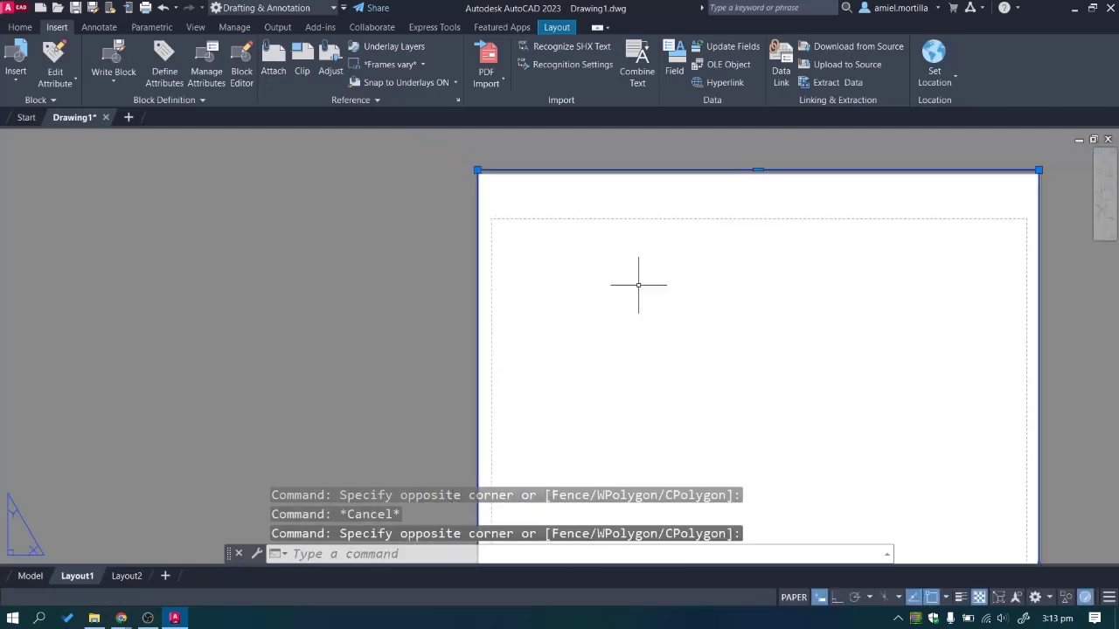
middle_click_drag(725, 419, 694, 279)
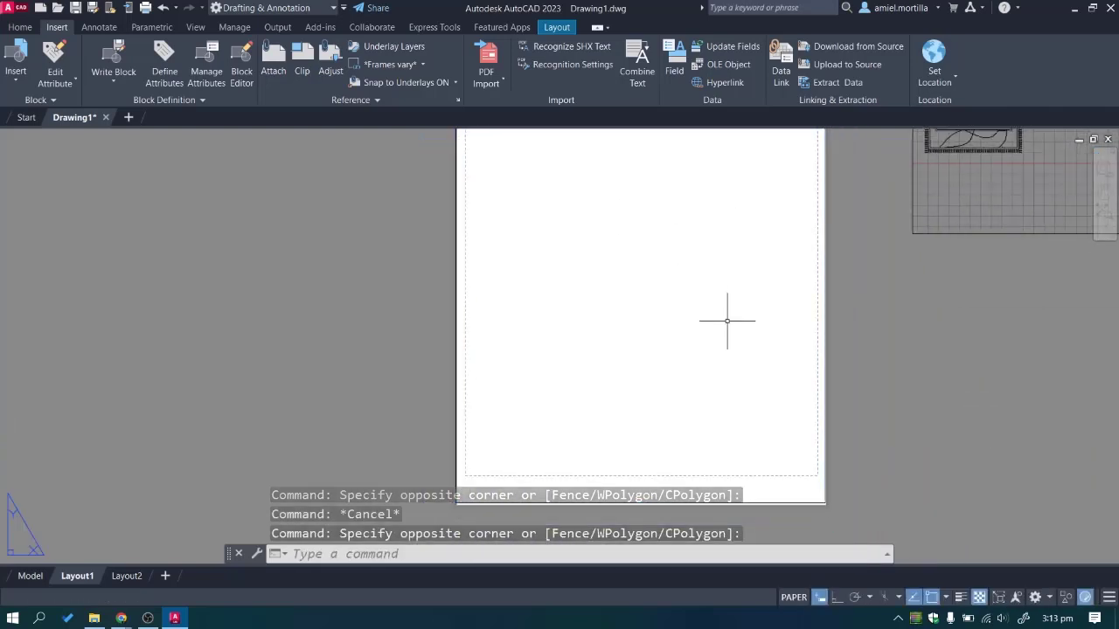
key("Escape")
type("p")
key("BackSpace")
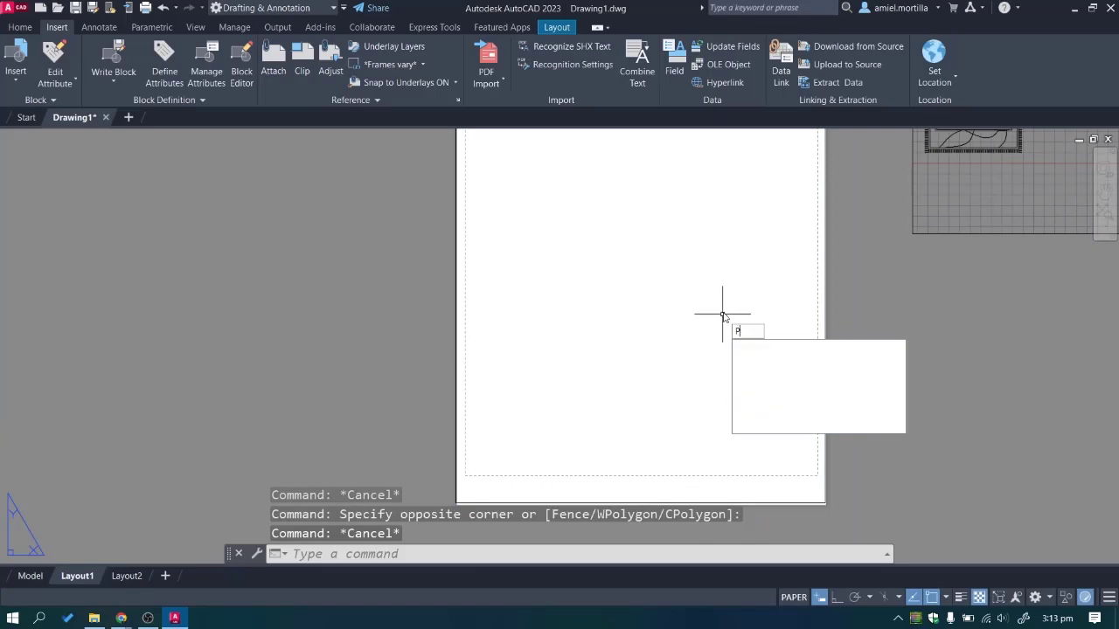
type("l")
key("Escape")
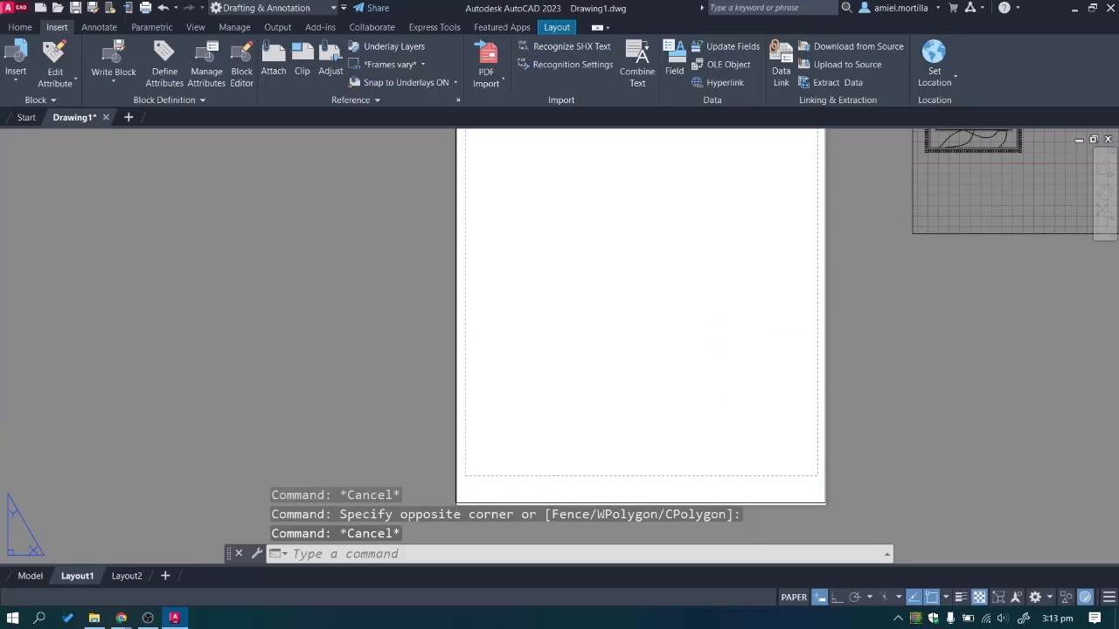
Set Layout1's plot area to a Window spanning the sheet rectangle from its upper-left to its lower-right corner.
key("ctrl+p")
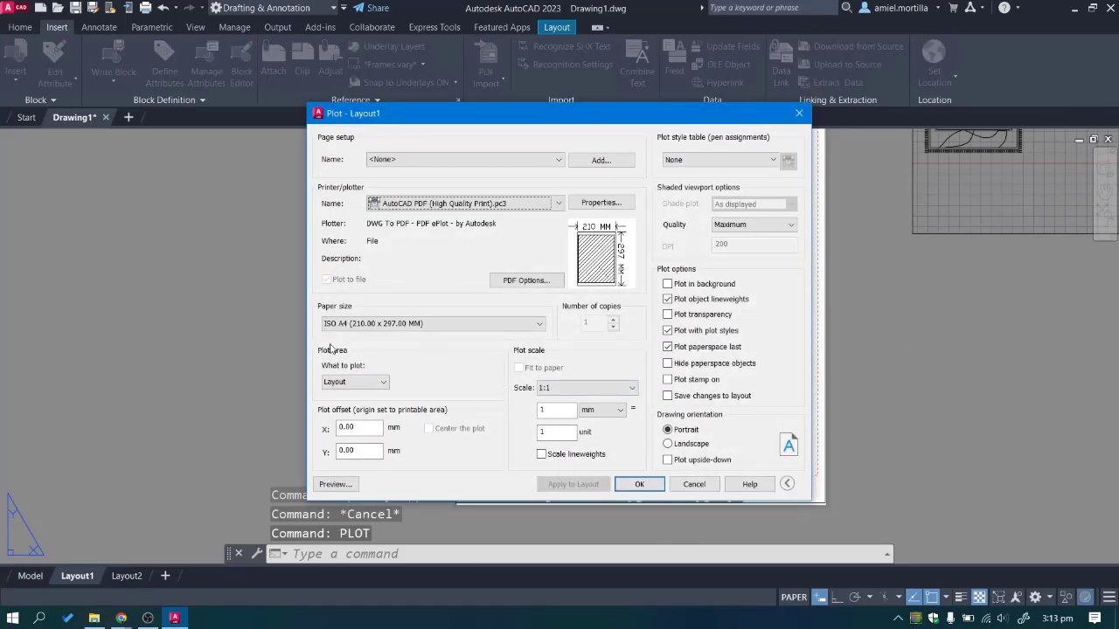
left_click(378, 386)
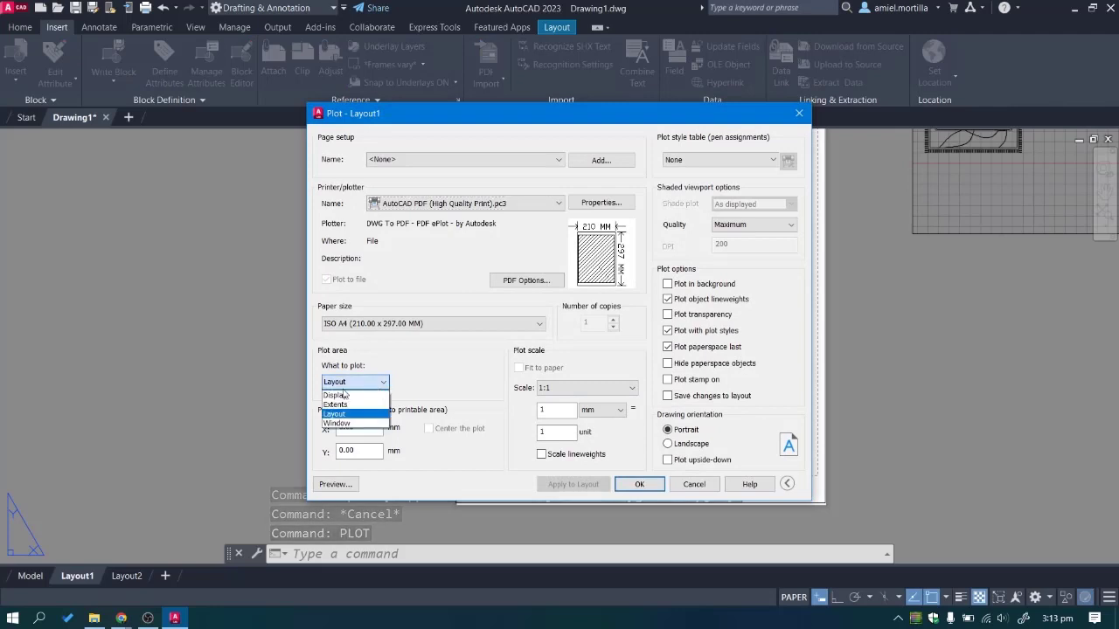
left_click(336, 423)
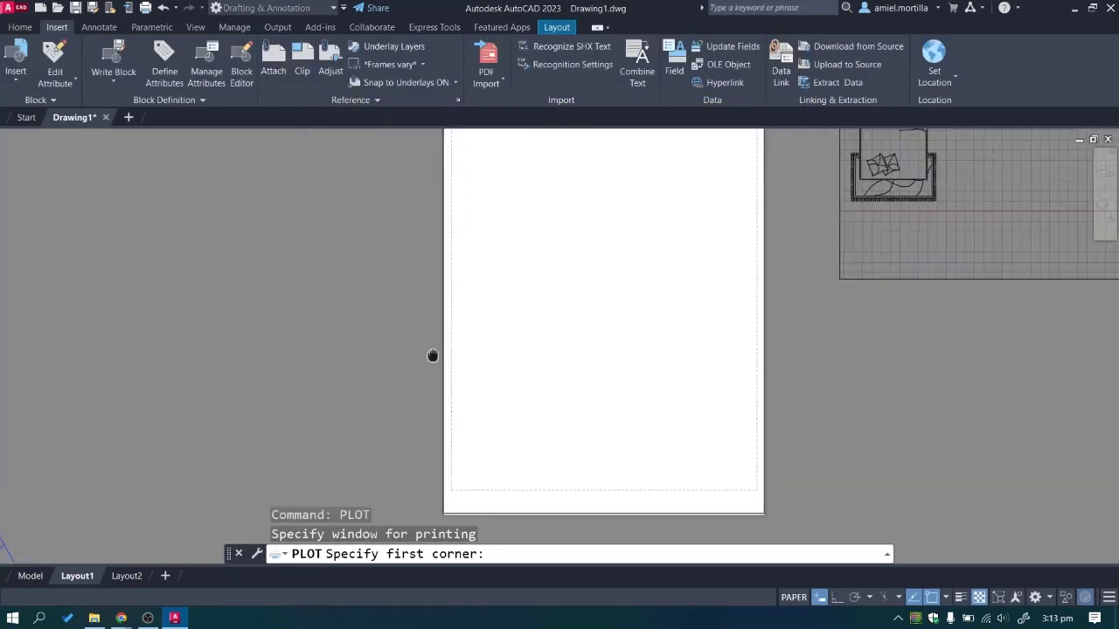
middle_click_drag(431, 356, 421, 407)
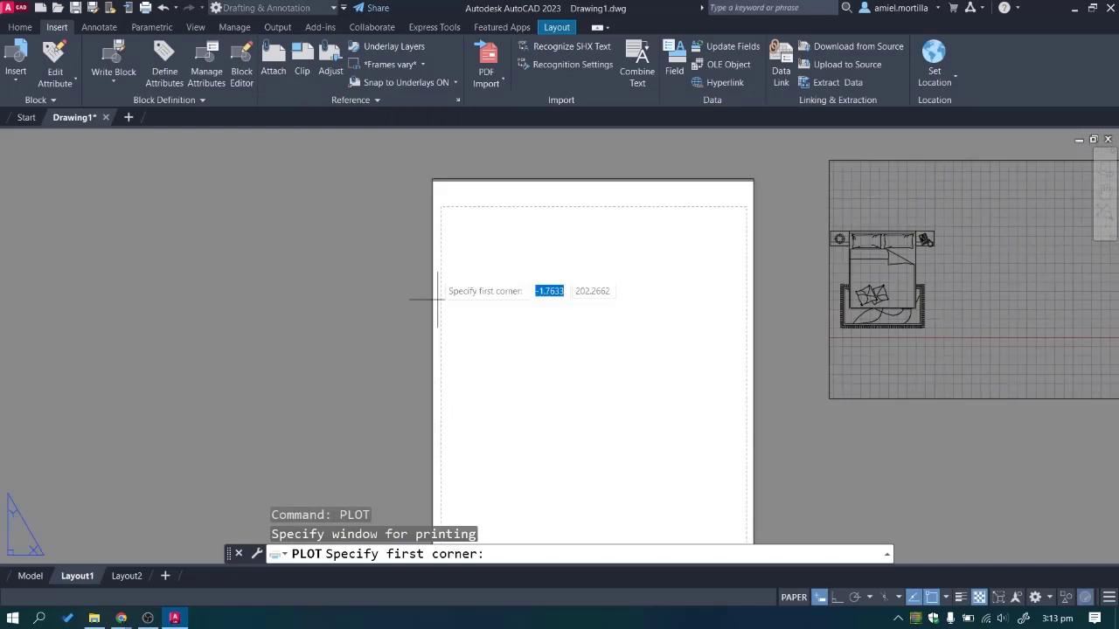
left_click(431, 179)
middle_click_drag(595, 422, 563, 387)
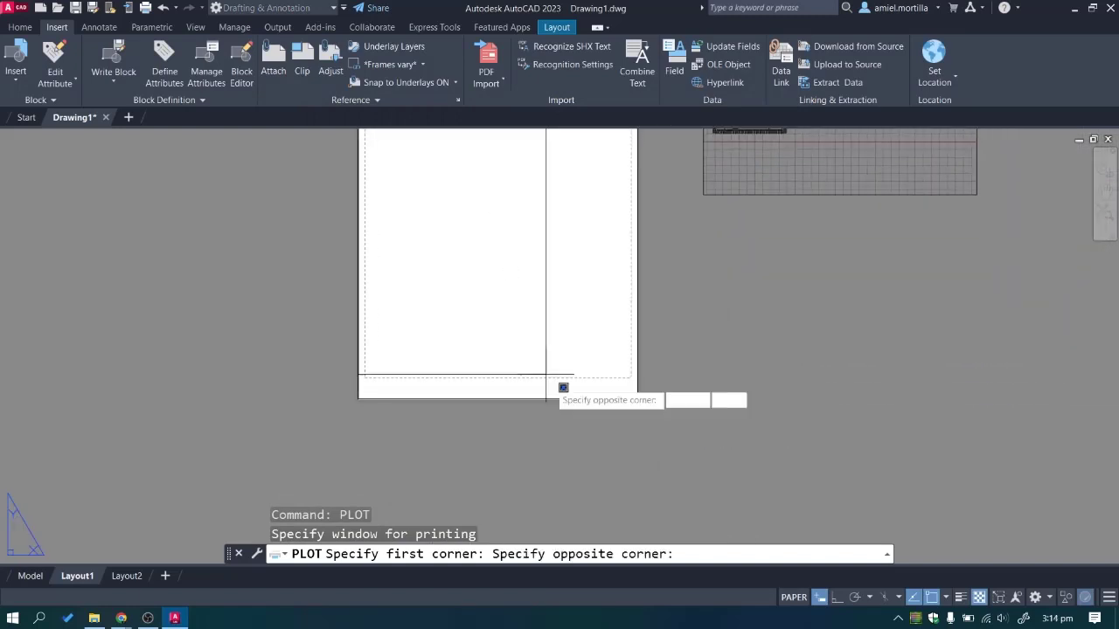
scroll(602, 405, "up", 2)
left_click(671, 390)
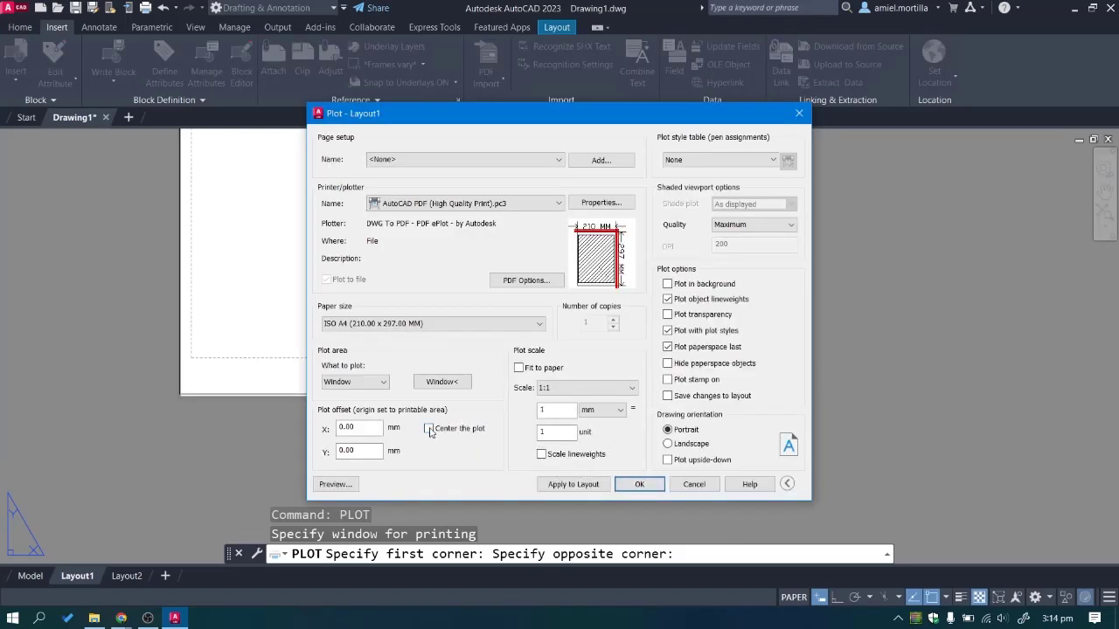
Center the plot, apply the settings to Layout1 and close the plot dialog without plotting.
left_click(429, 430)
left_click(569, 485)
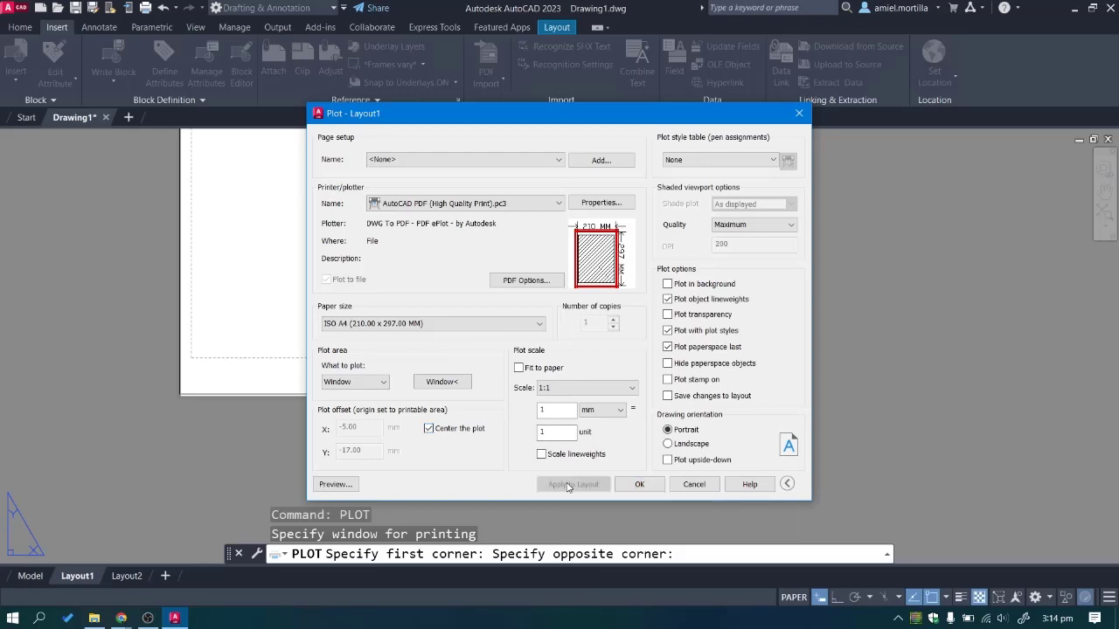
left_click(686, 487)
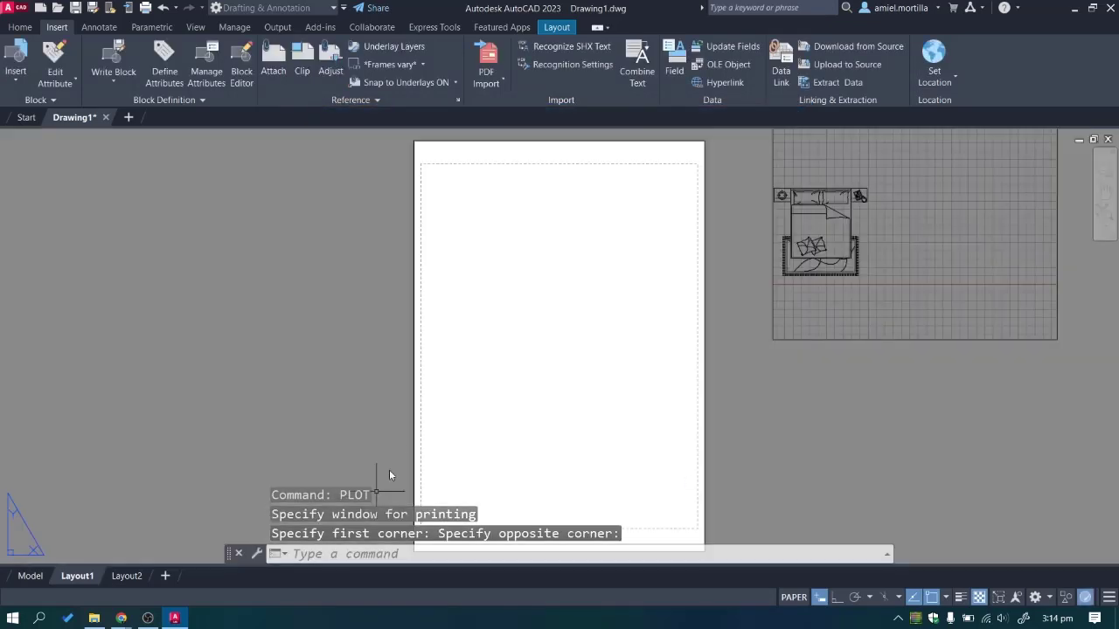
Offset the sheet's border rectangle inward by 25.4 to create an inner margin frame.
scroll(418, 402, "down", 2)
scroll(497, 399, "up", 2)
middle_click_drag(532, 224, 679, 282)
left_click(869, 327)
left_click(669, 332)
scroll(661, 333, "down", 1)
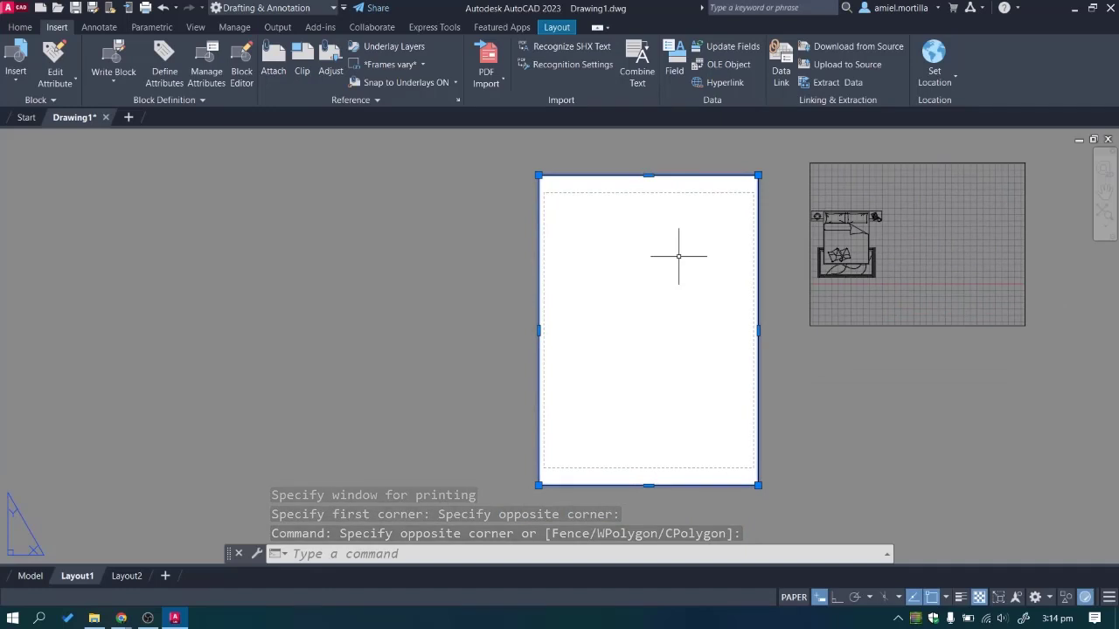
type("o")
key("Return")
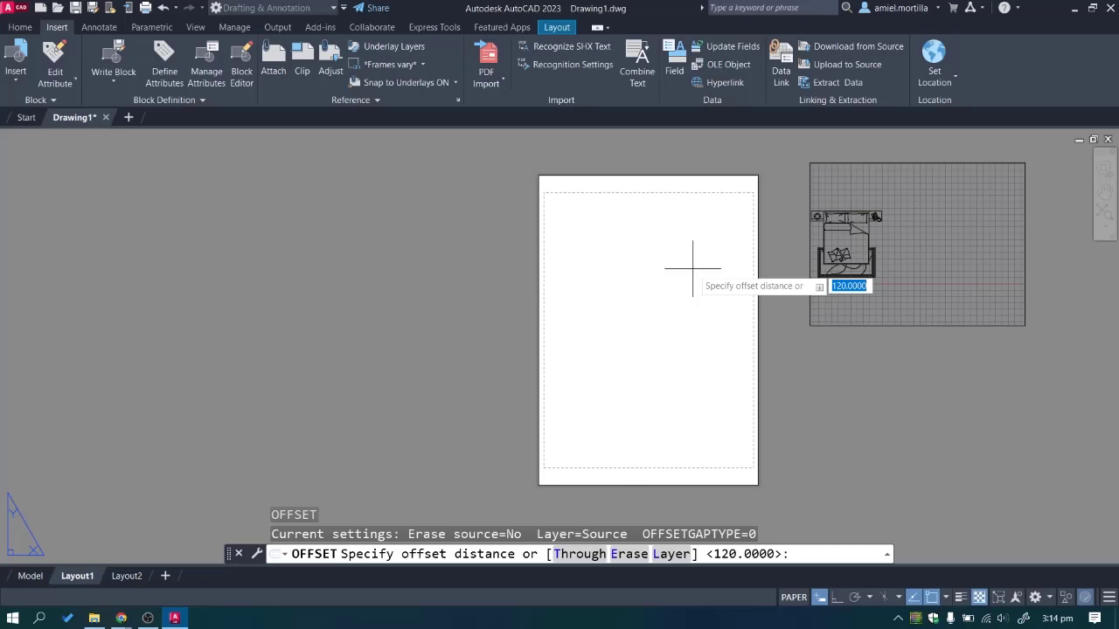
type("25.4")
key("Return")
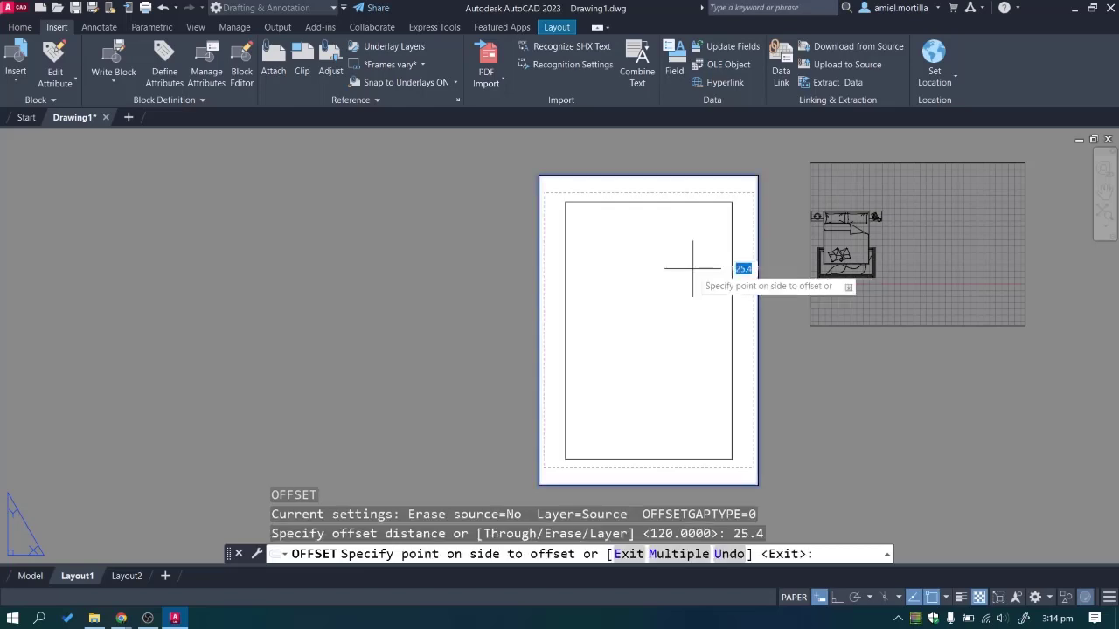
left_click(692, 269)
key("Escape")
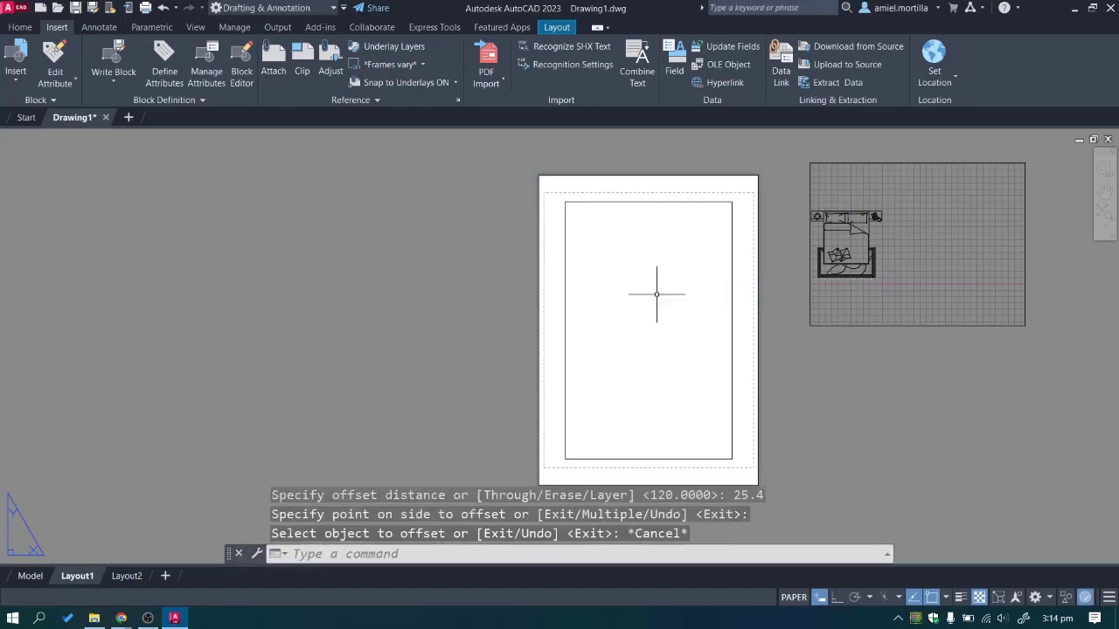
middle_click_drag(679, 311, 534, 325)
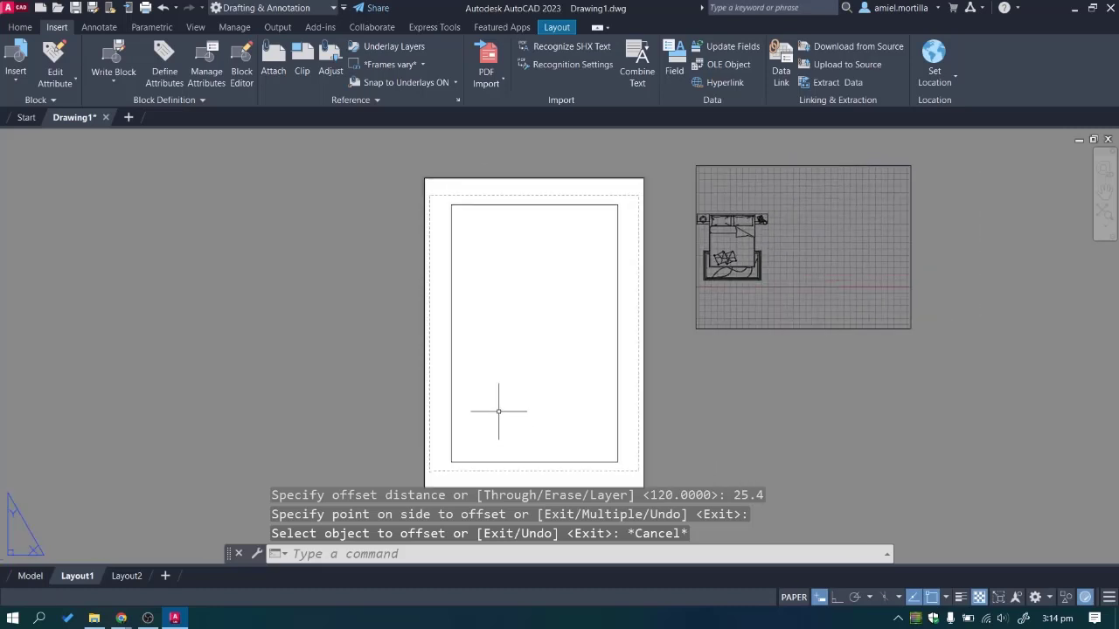
middle_click_drag(459, 404, 401, 399)
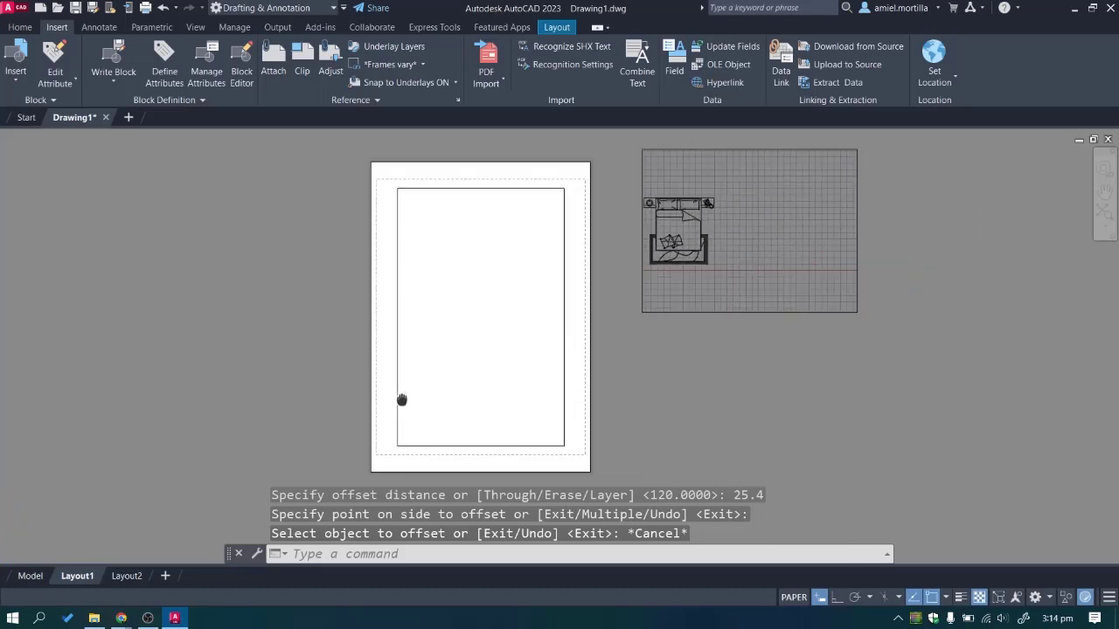
left_click(757, 342)
left_click(682, 298)
middle_click_drag(682, 298, 674, 331)
type("m")
key("Return")
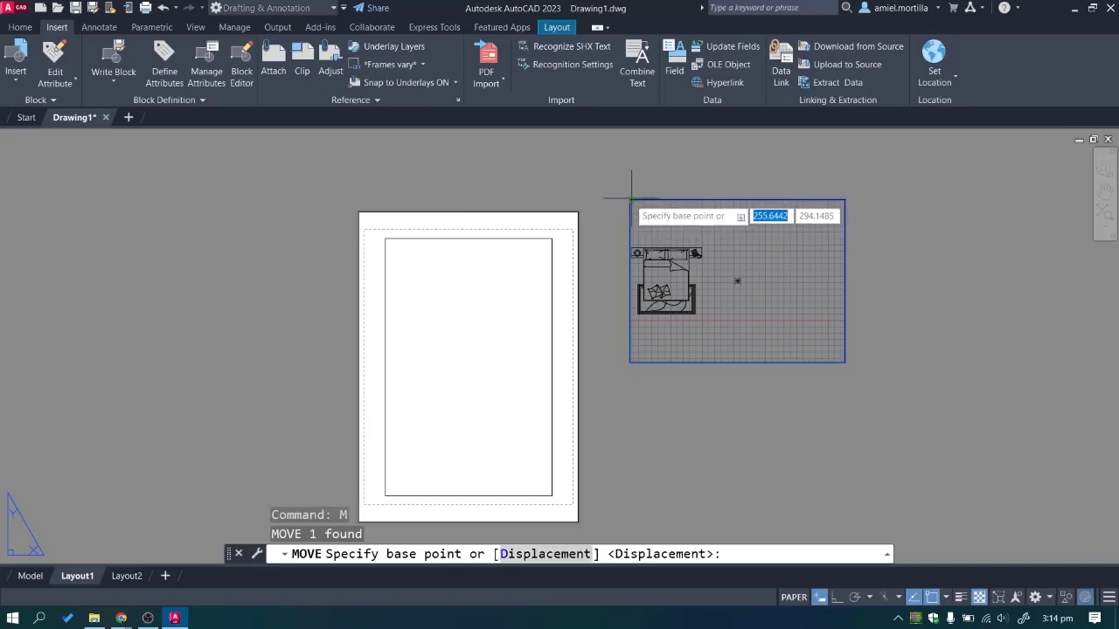
left_click(629, 200)
key("Escape")
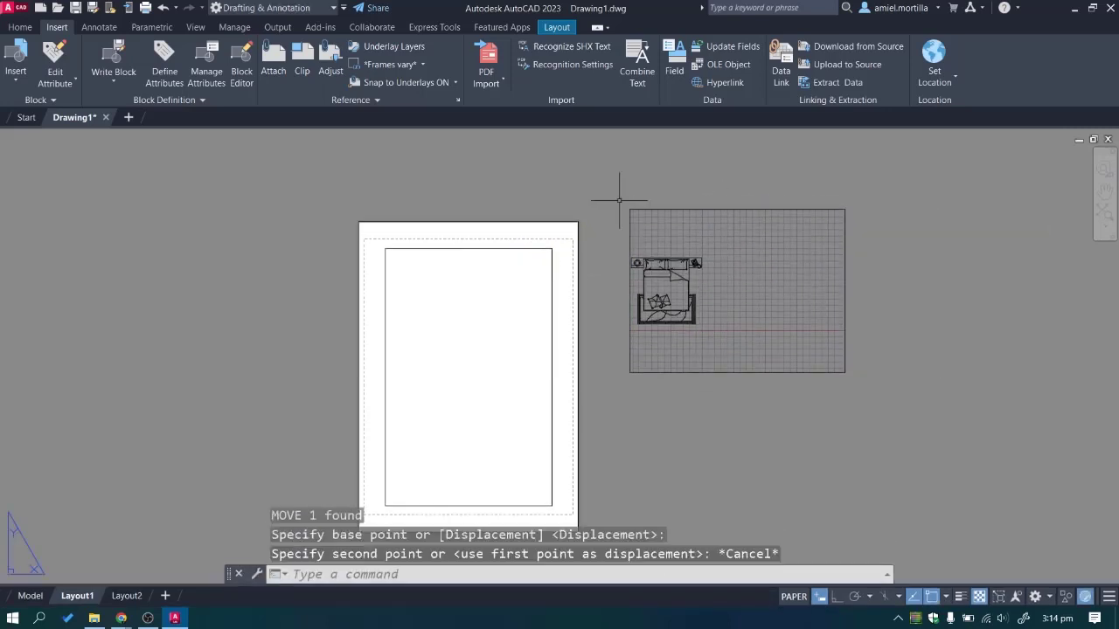
Delete the viewport containing the bed from the area beside the sheet.
left_click(614, 186)
left_click(937, 429)
key("Delete")
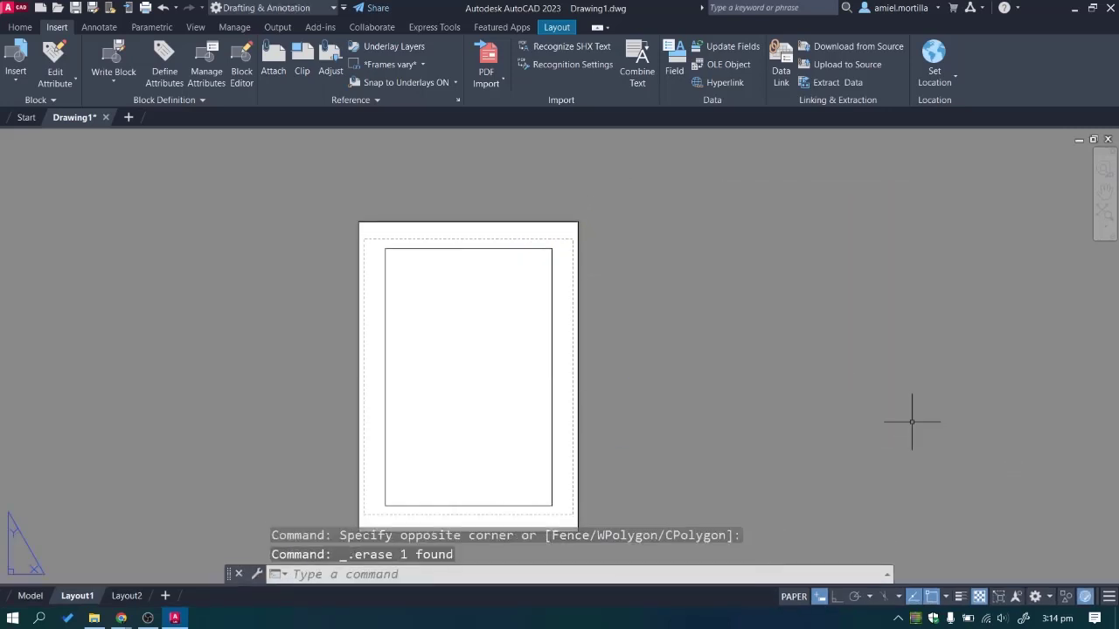
middle_click_drag(702, 379, 710, 376)
scroll(655, 257, "up", 4)
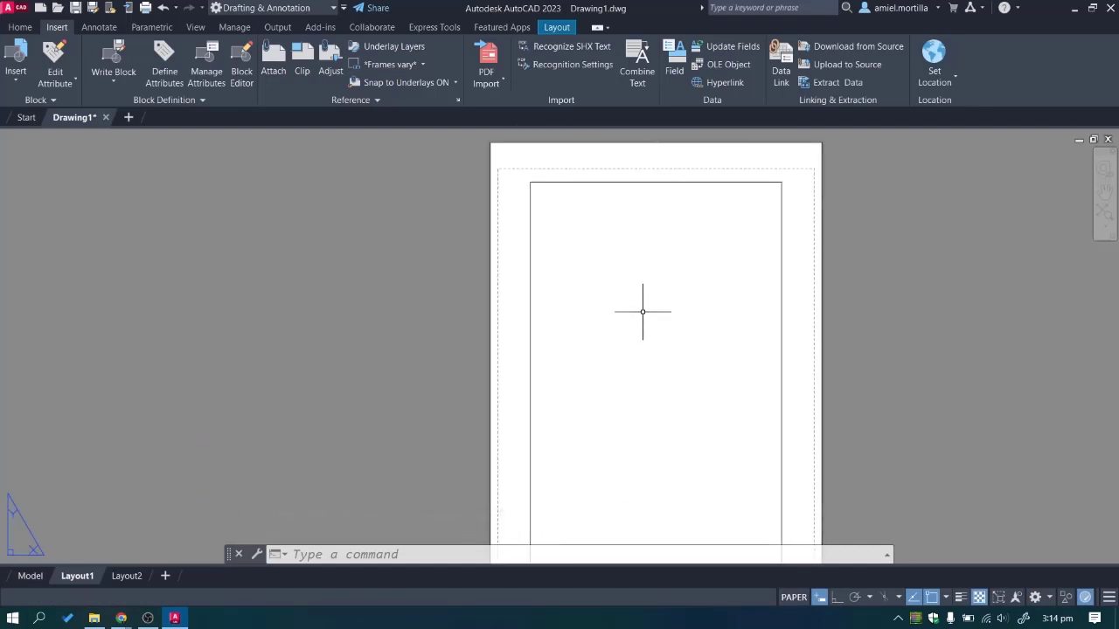
key("Return")
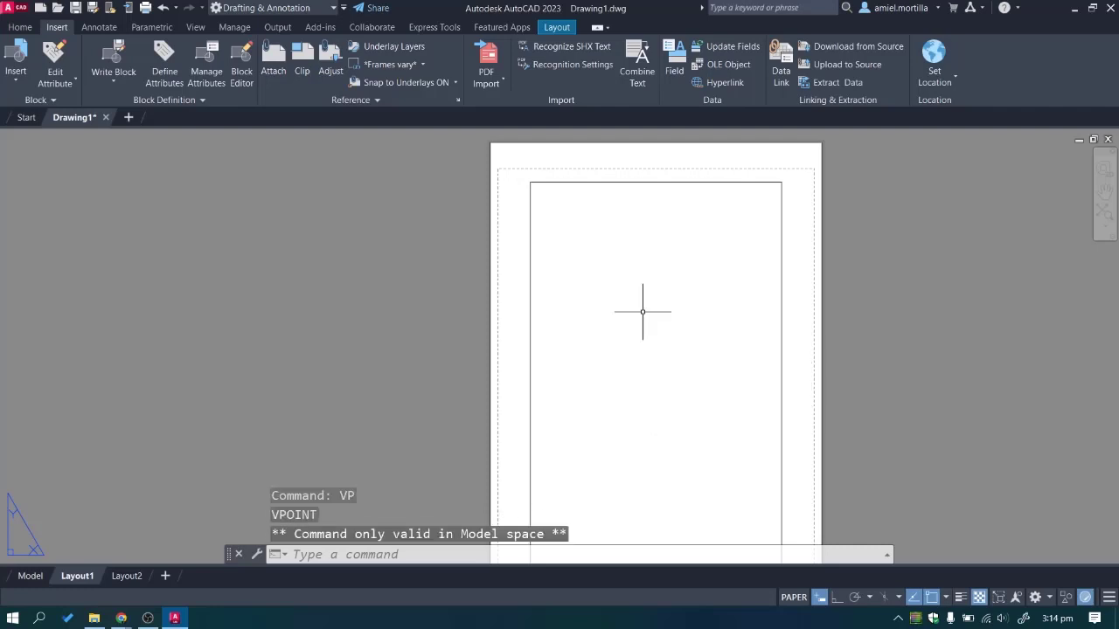
key("Escape")
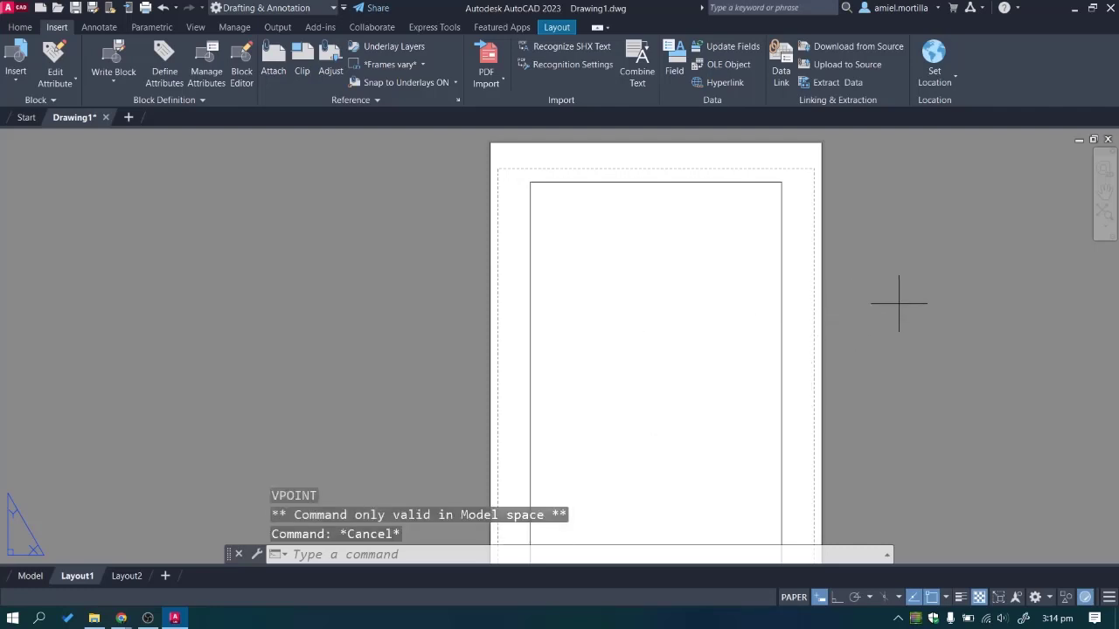
left_click(870, 266)
left_click(890, 344)
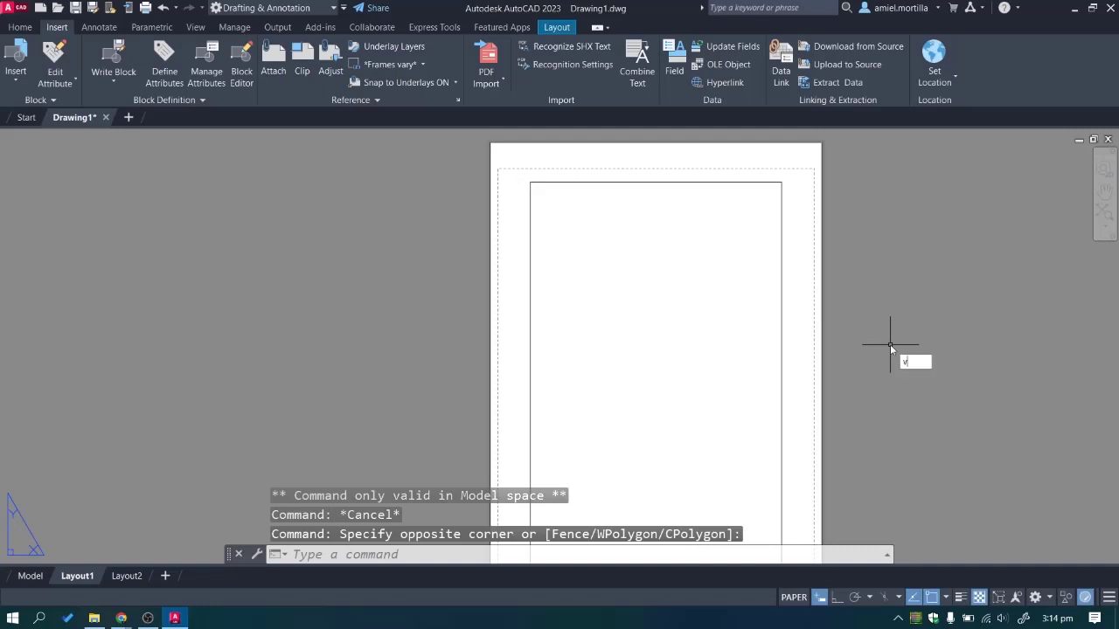
Create a single viewport with VPORTS from the margin frame's upper-left corner to its right edge, covering roughly the frame's upper part.
type("vports")
key("Return")
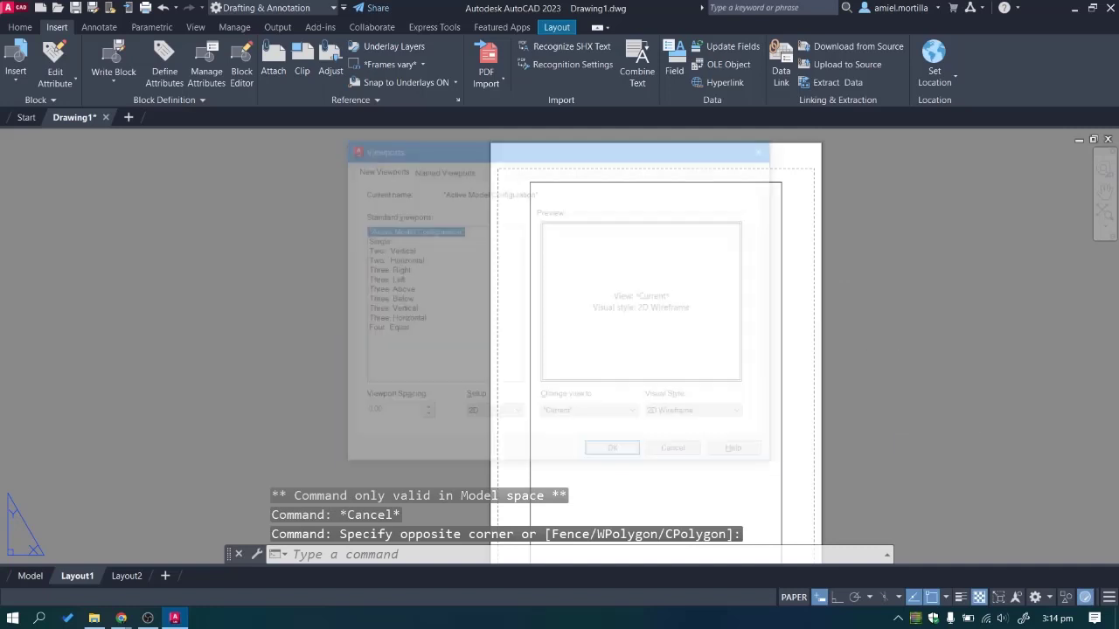
left_click(372, 239)
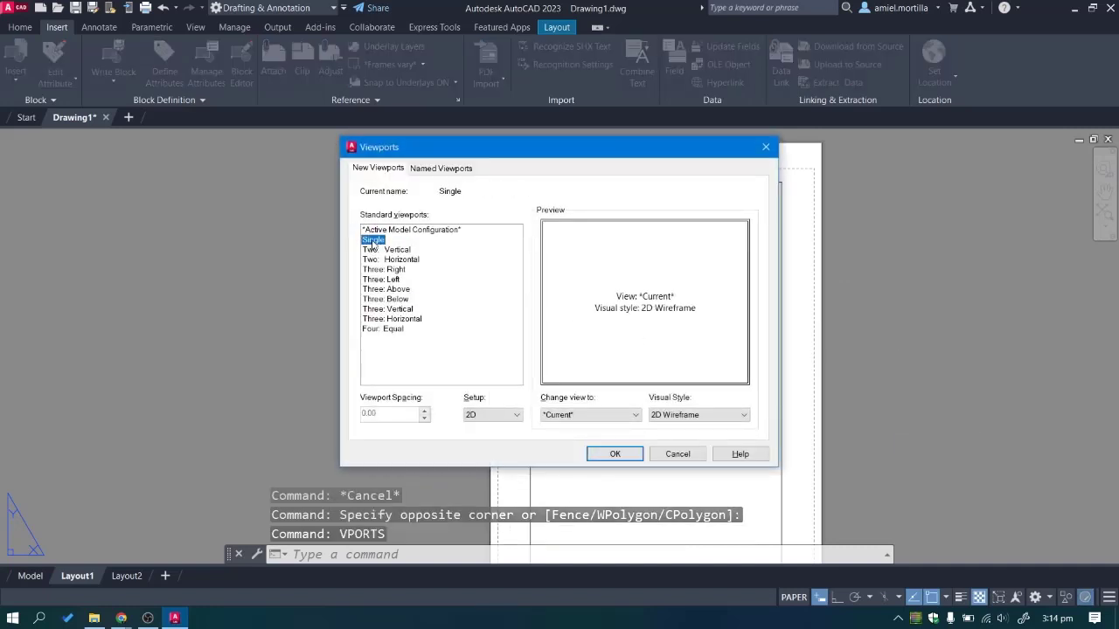
left_click(613, 453)
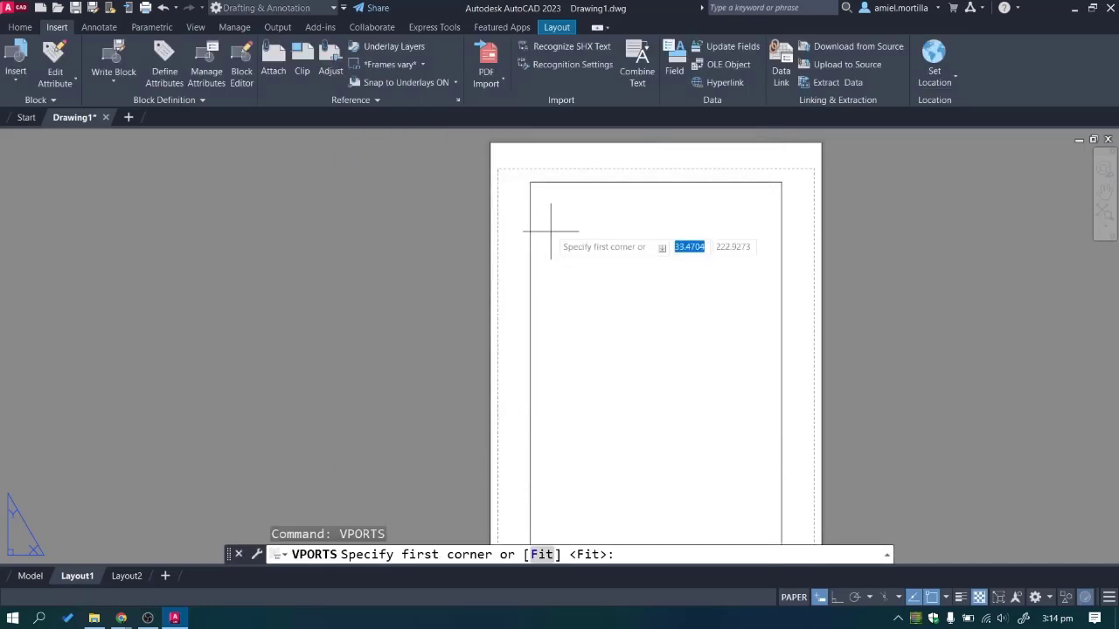
left_click(529, 181)
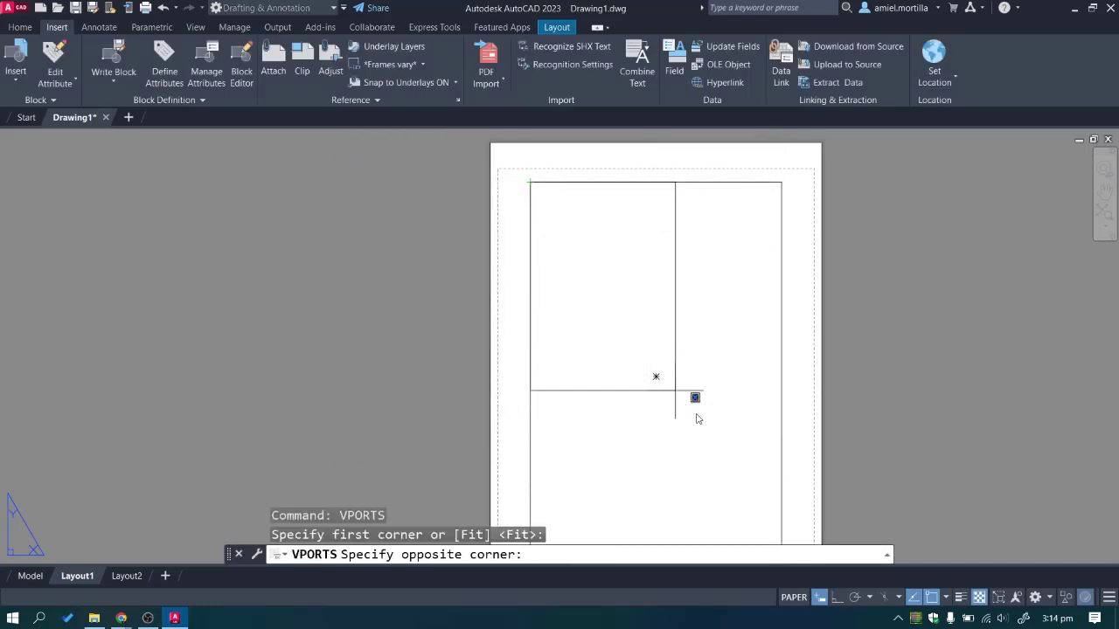
left_click(779, 428)
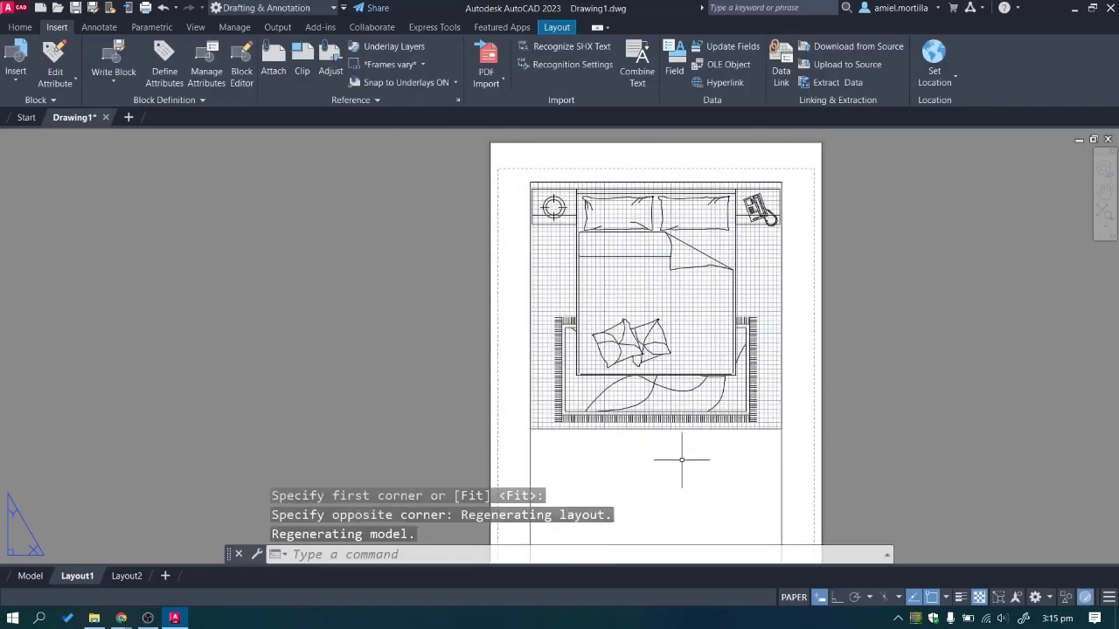
Activate the new viewport, rescale and reposition the bed within its frame, and return to paper space.
double_click(711, 299)
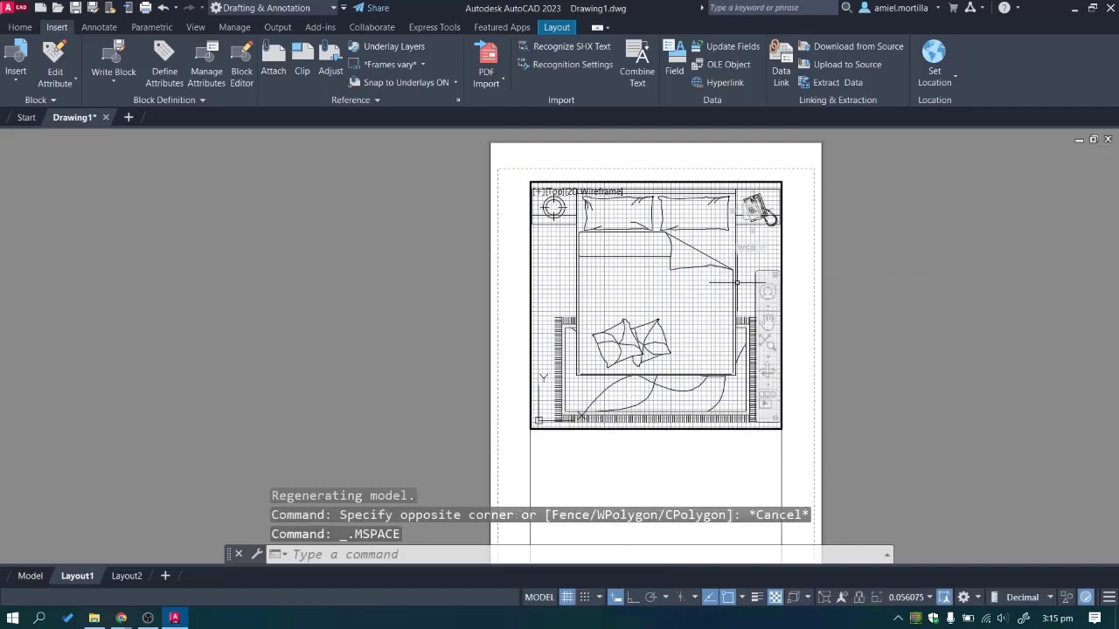
scroll(642, 321, "down", 5)
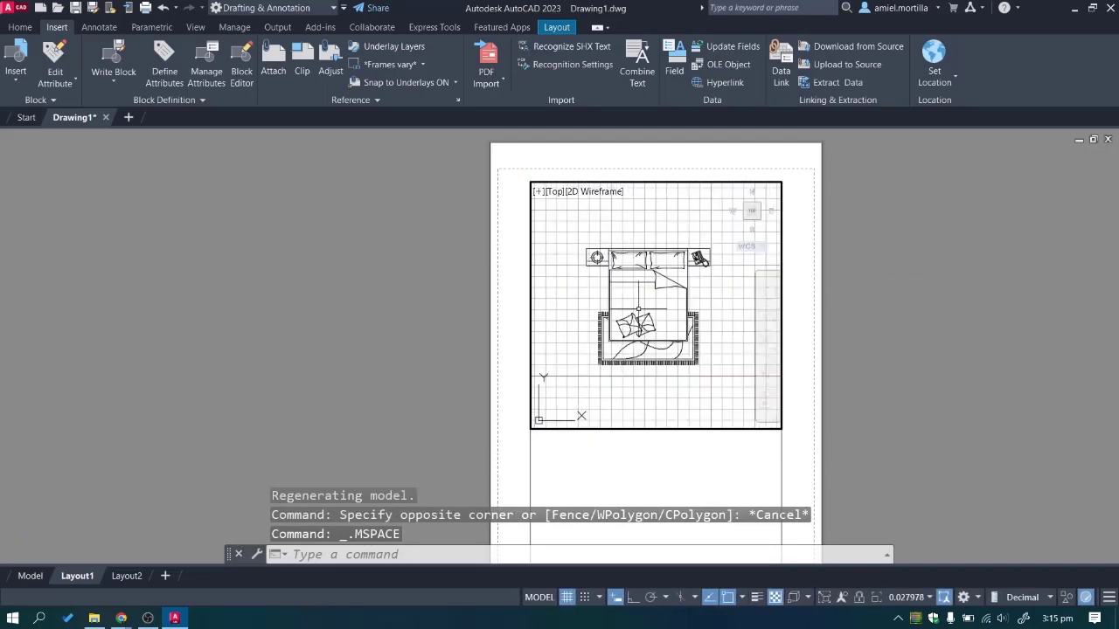
mouse_move(680, 303)
middle_mouse_down()
mouse_move(706, 305)
mouse_move(691, 300)
middle_mouse_up()
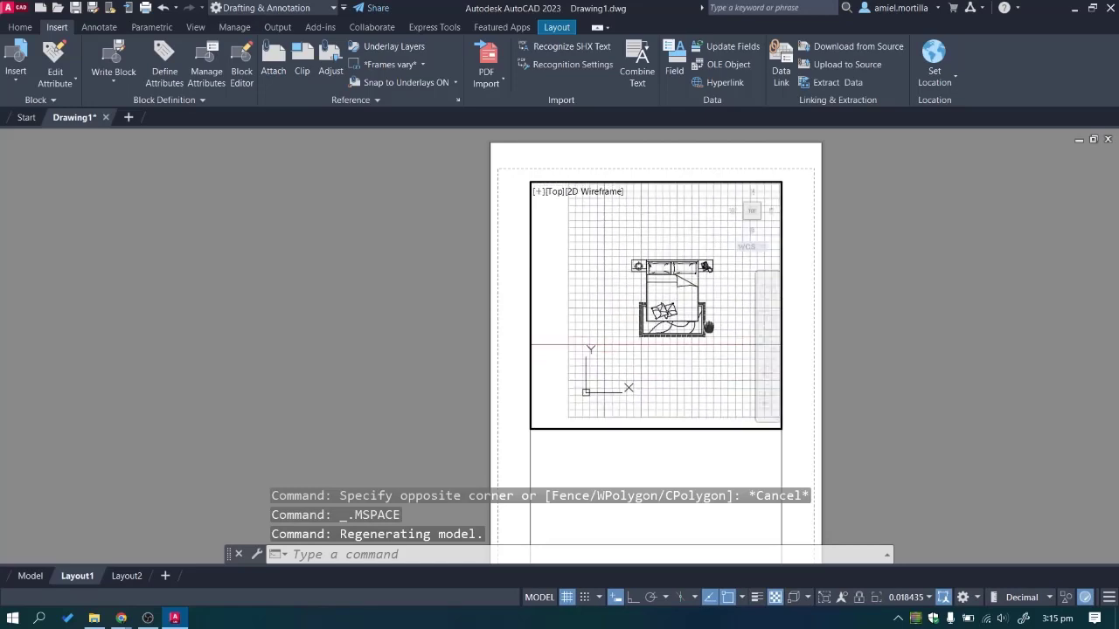
scroll(717, 332, "up", 5)
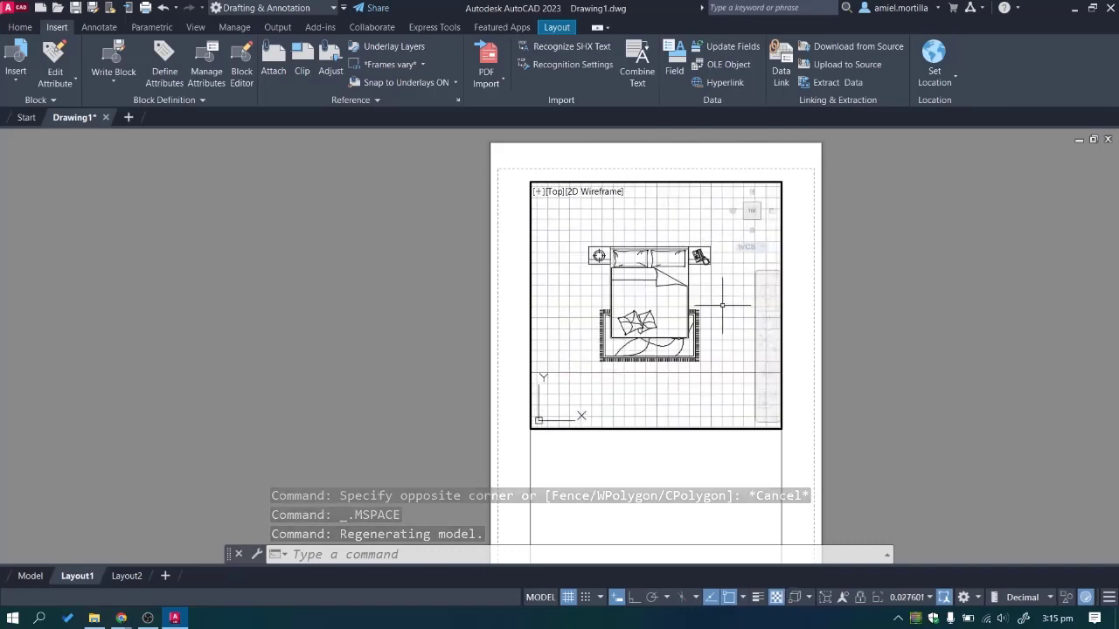
scroll(699, 262, "down", 3)
middle_click_drag(699, 262, 654, 283)
scroll(690, 289, "up", 3)
scroll(685, 298, "down", 2)
scroll(684, 299, "down", 3)
scroll(684, 299, "up", 2)
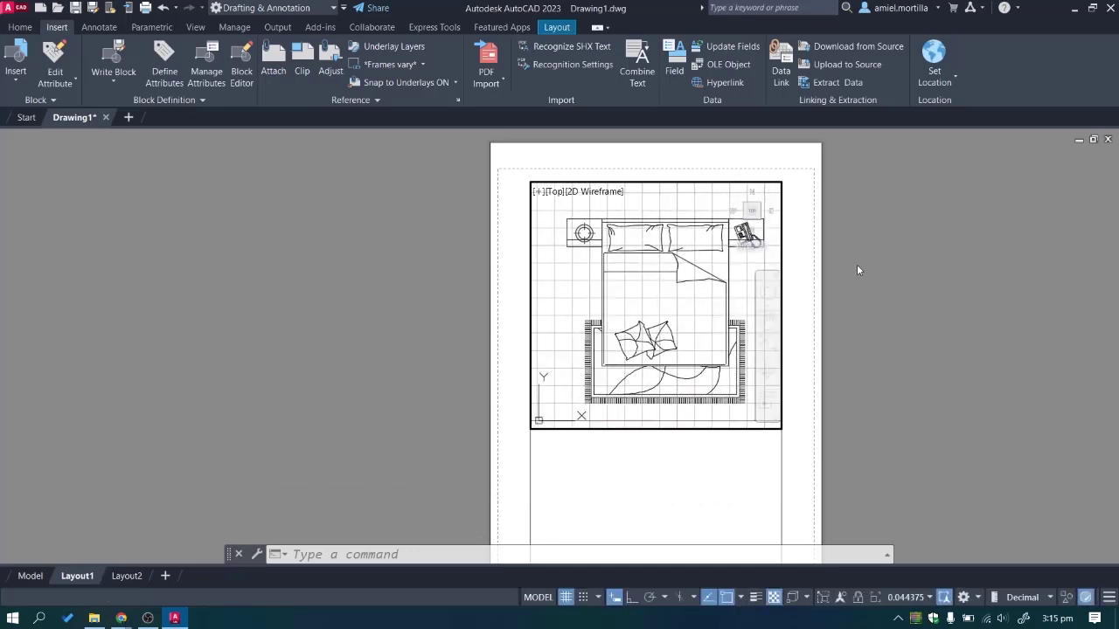
scroll(857, 270, "up", 3)
scroll(865, 275, "down", 4)
scroll(884, 287, "up", 2)
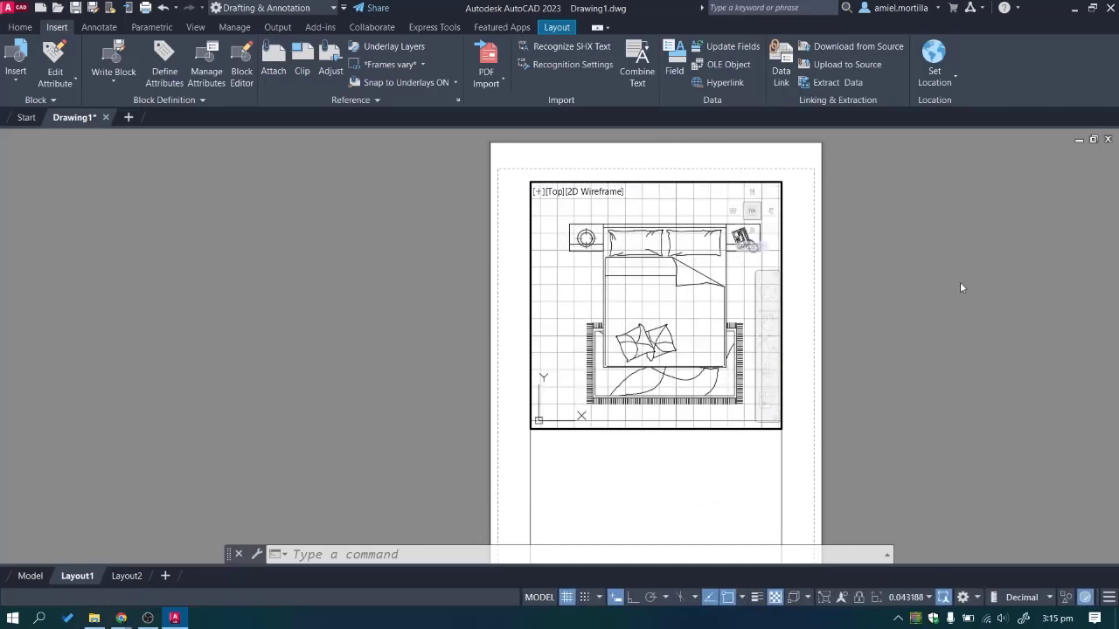
scroll(973, 282, "down", 2)
scroll(969, 279, "up", 2)
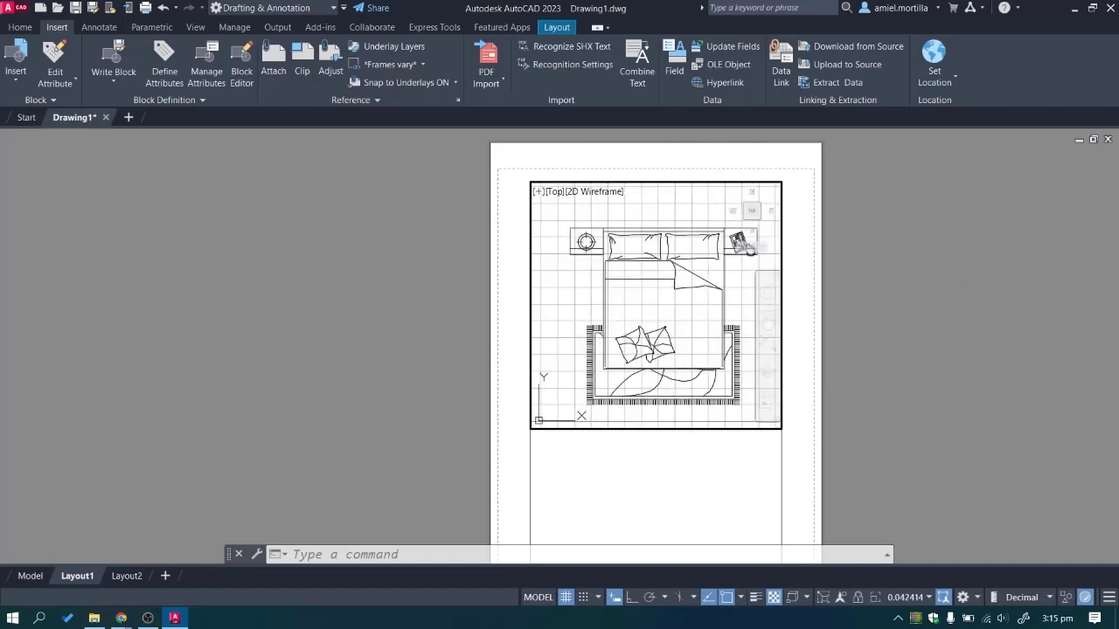
scroll(963, 279, "down", 1)
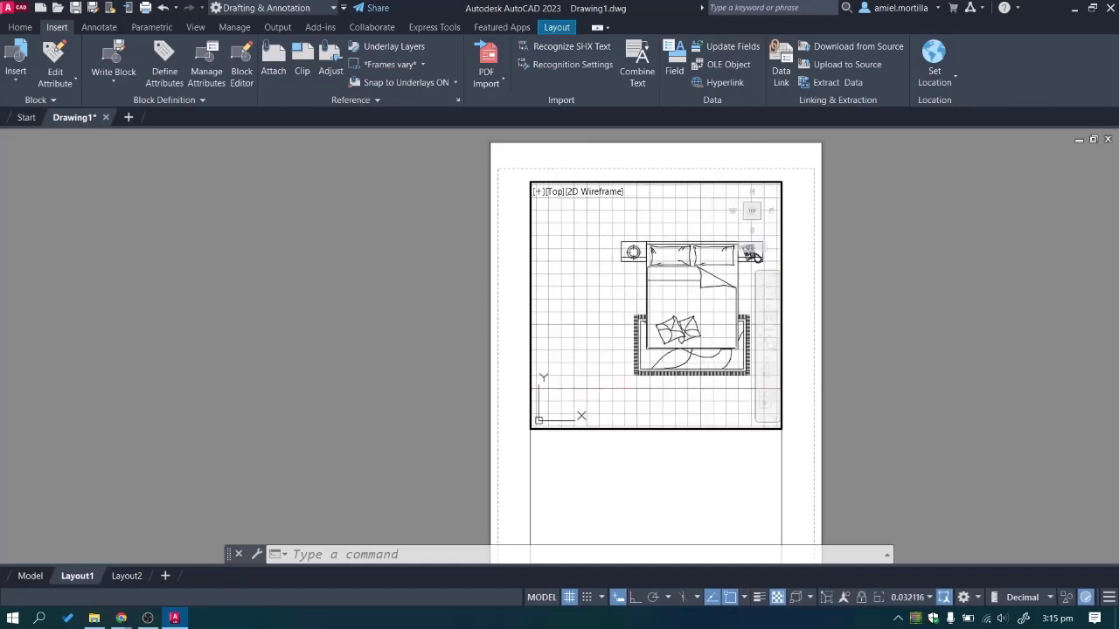
double_click(907, 299)
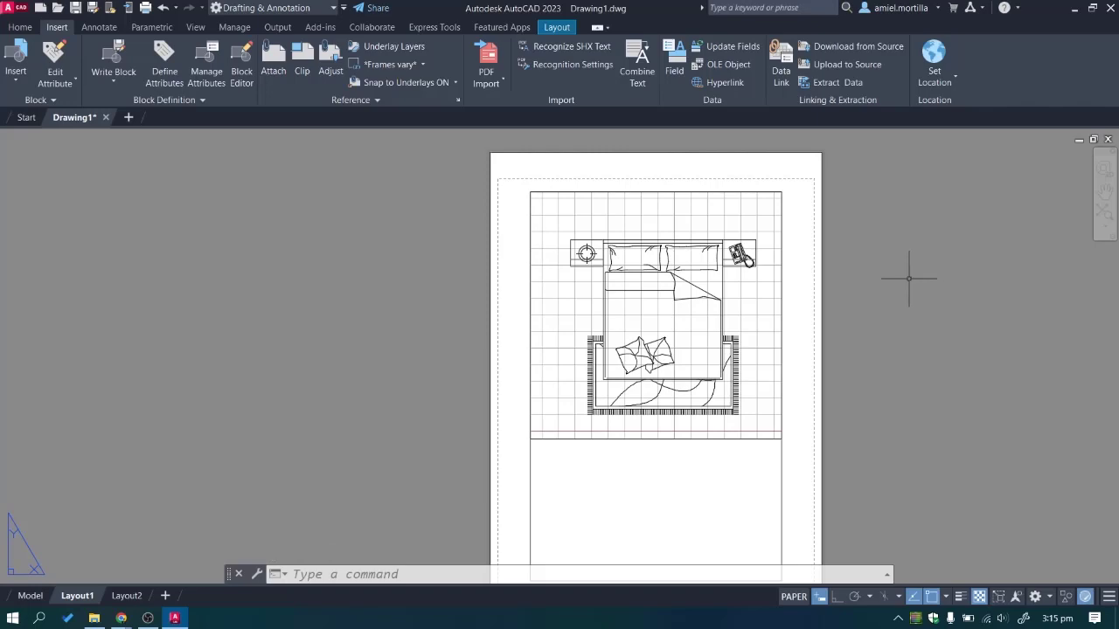
Activate the viewport from a close-up of the bedside telephone and rescale the model view inside it.
scroll(645, 307, "up", 4)
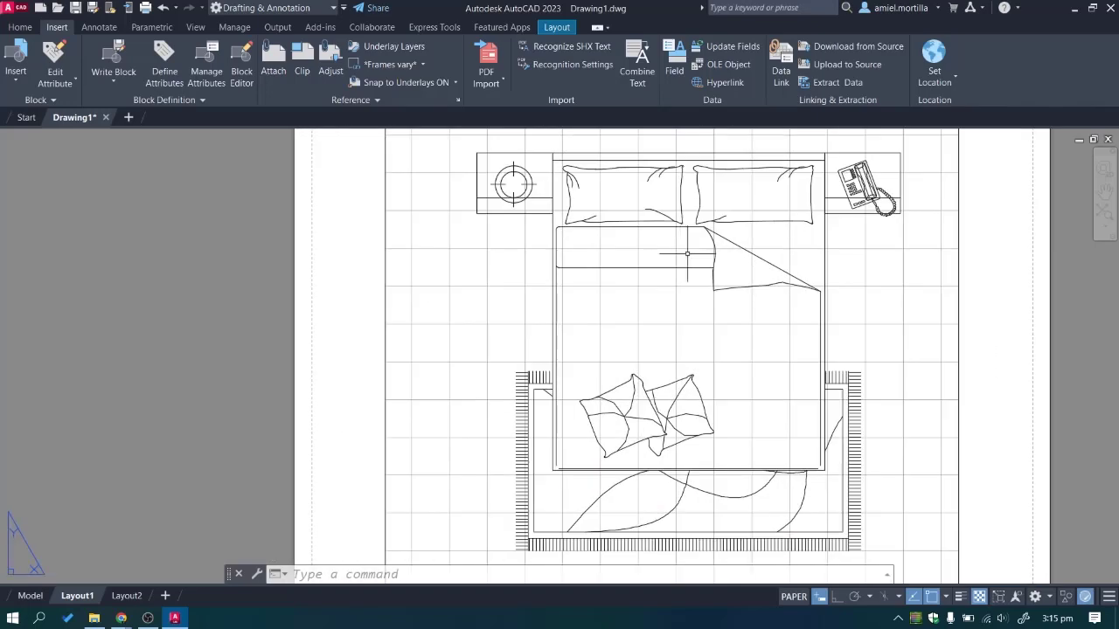
scroll(687, 253, "up", 4)
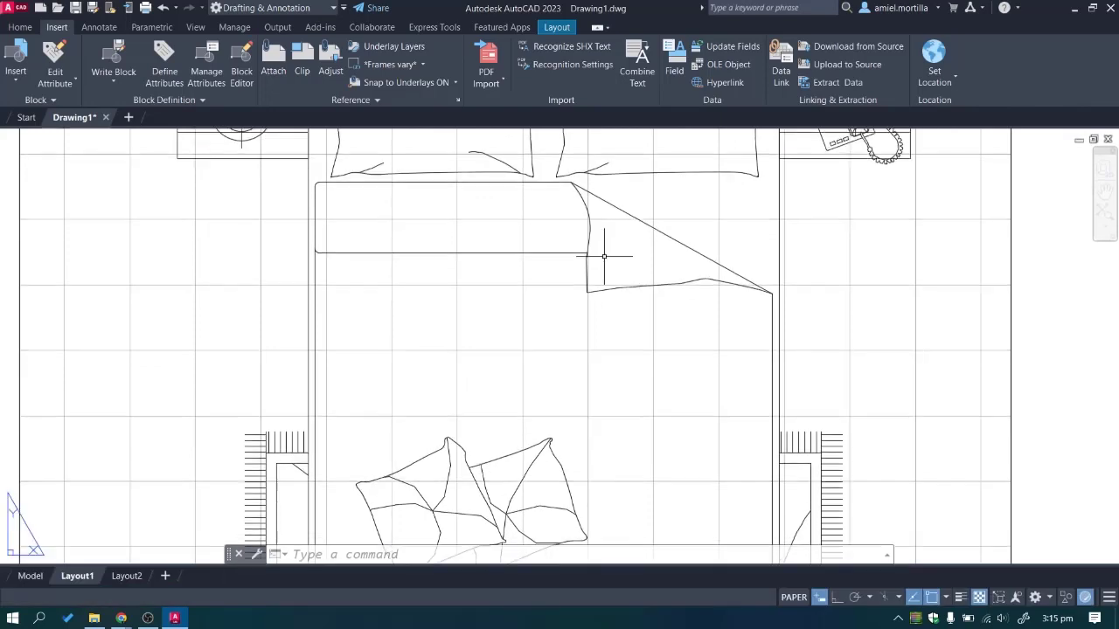
middle_click_drag(603, 256, 485, 429)
scroll(747, 263, "up", 6)
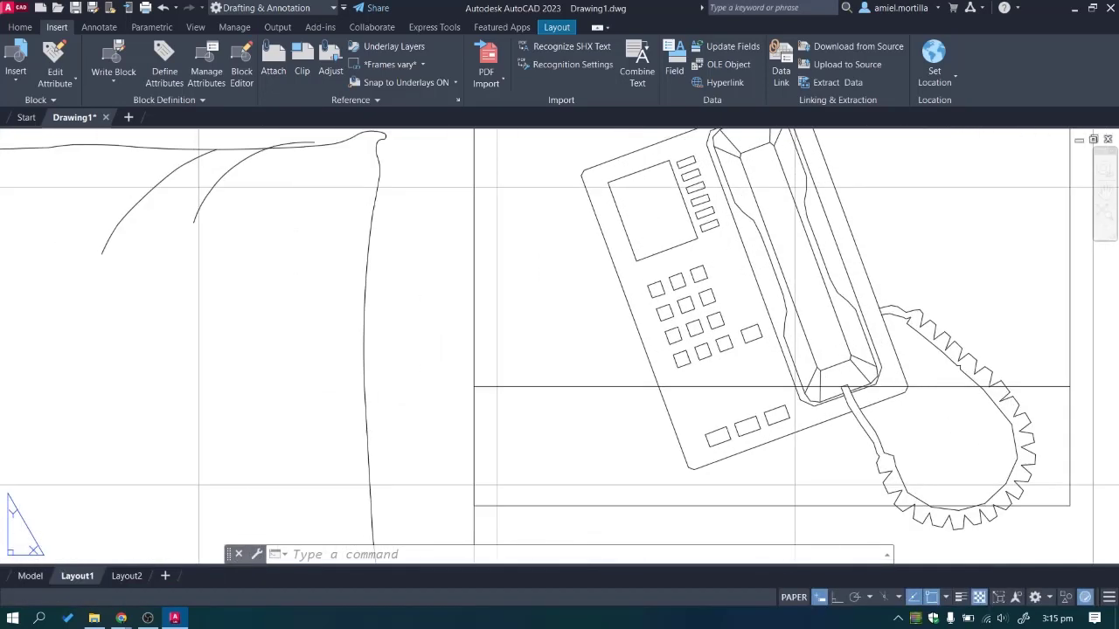
middle_click_drag(846, 267, 793, 379)
left_click(856, 291)
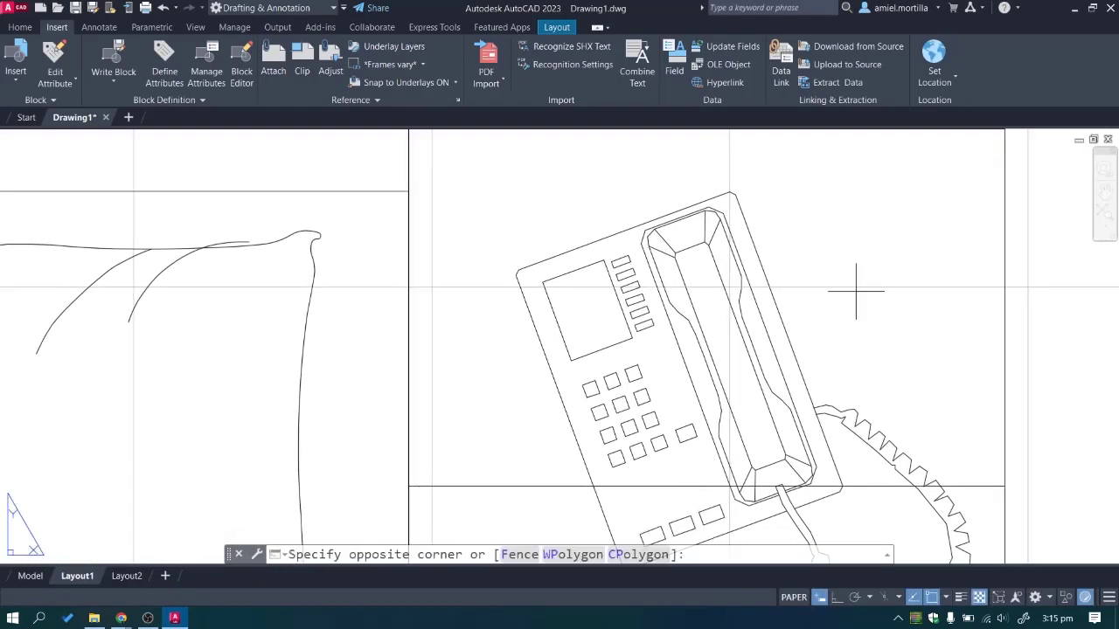
double_click(855, 291)
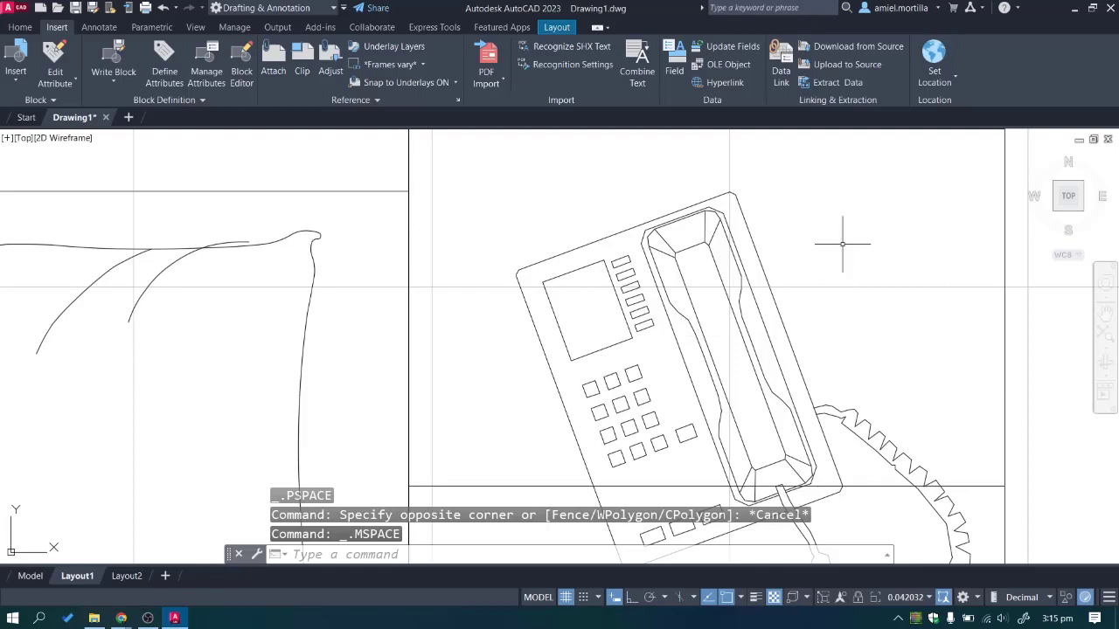
scroll(786, 289, "down", 7)
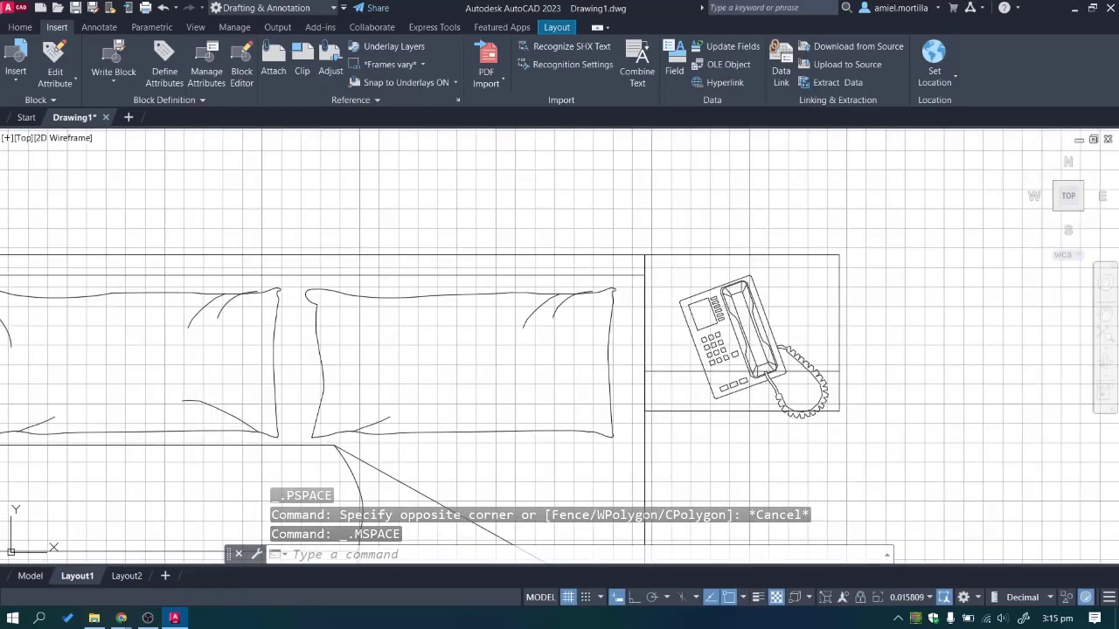
scroll(758, 301, "down", 10)
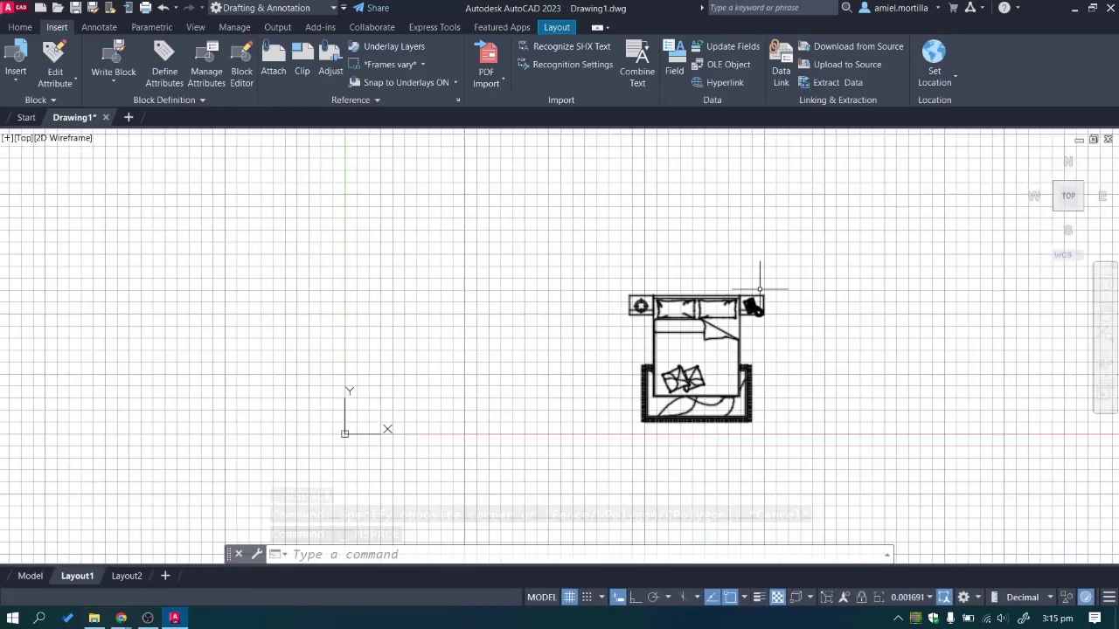
scroll(760, 298, "down", 2)
scroll(758, 299, "up", 2)
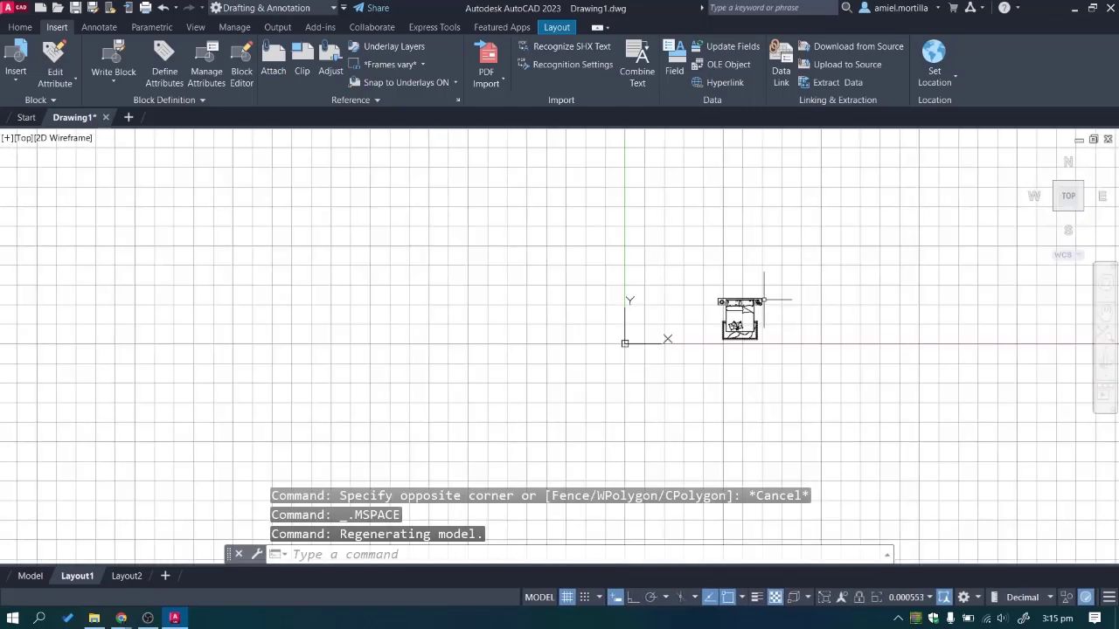
scroll(759, 301, "up", 8)
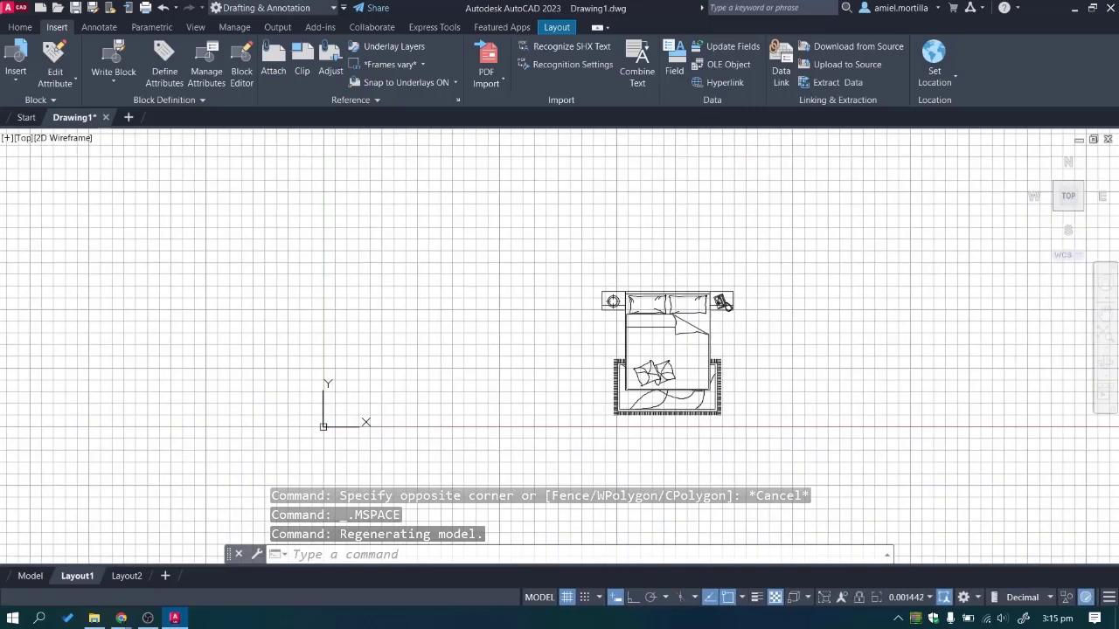
scroll(737, 254, "up", 5)
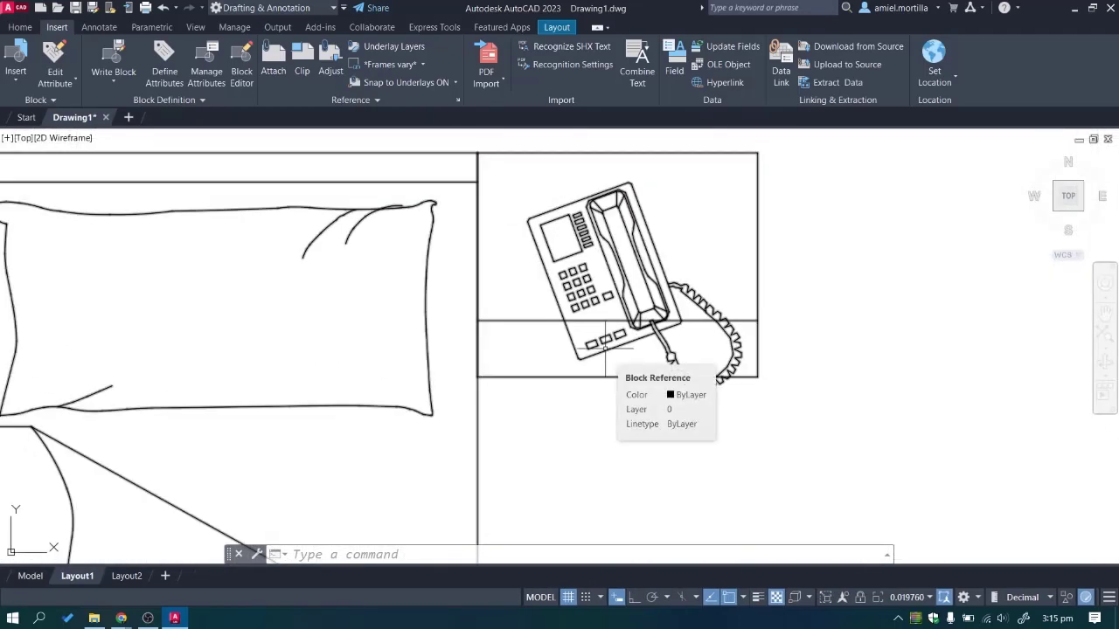
Leave the viewport with the PSPACE command and check how the bed sits on the sheet.
type("PS")
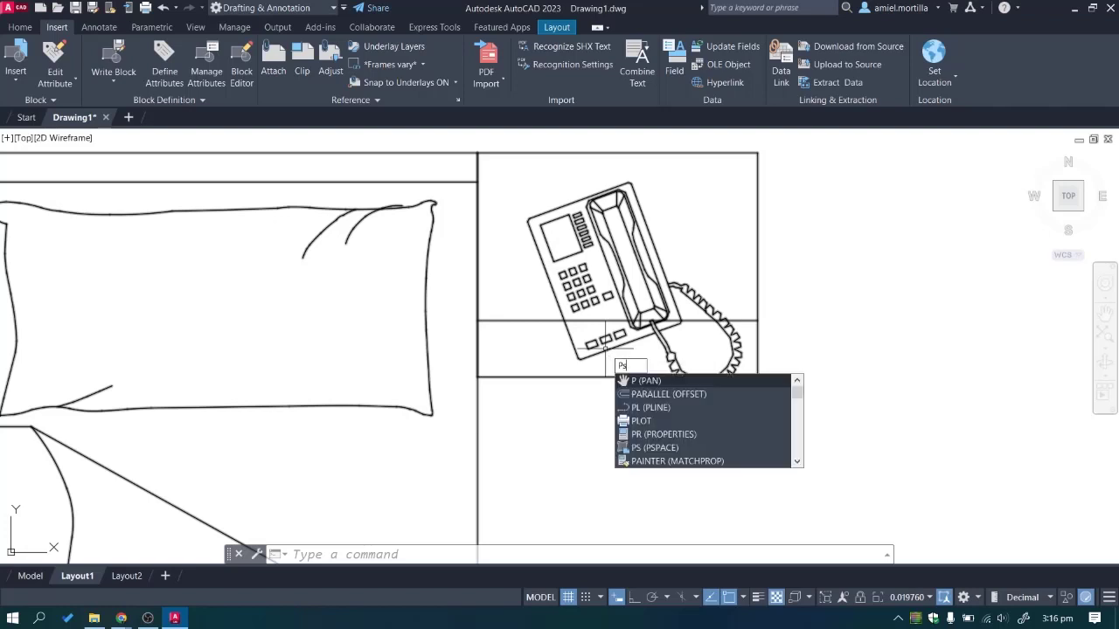
key("Return")
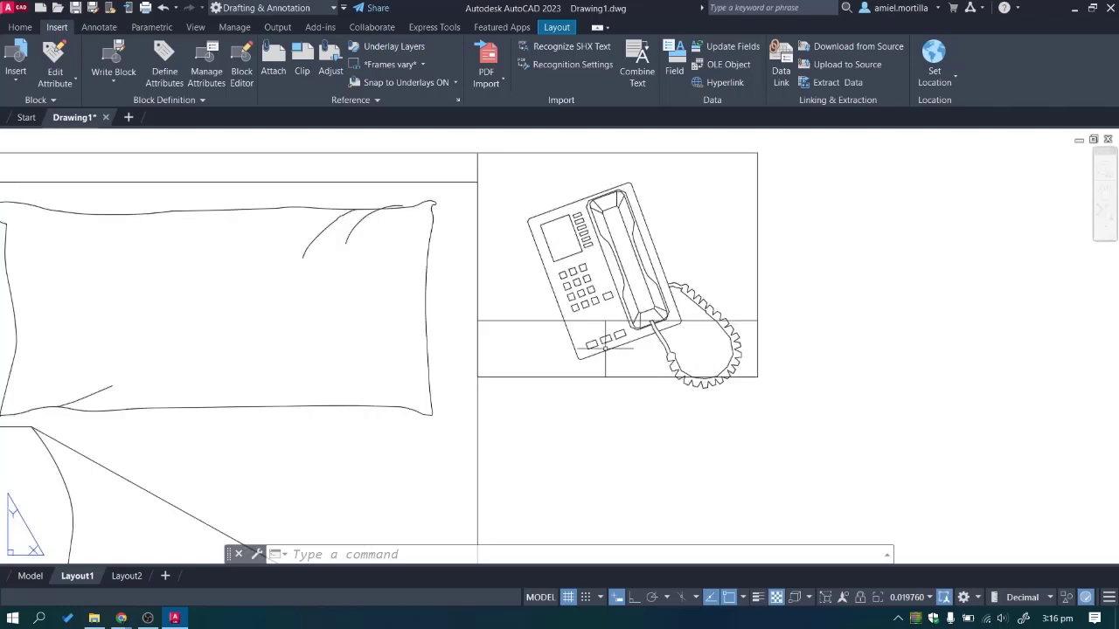
scroll(579, 351, "down", 10)
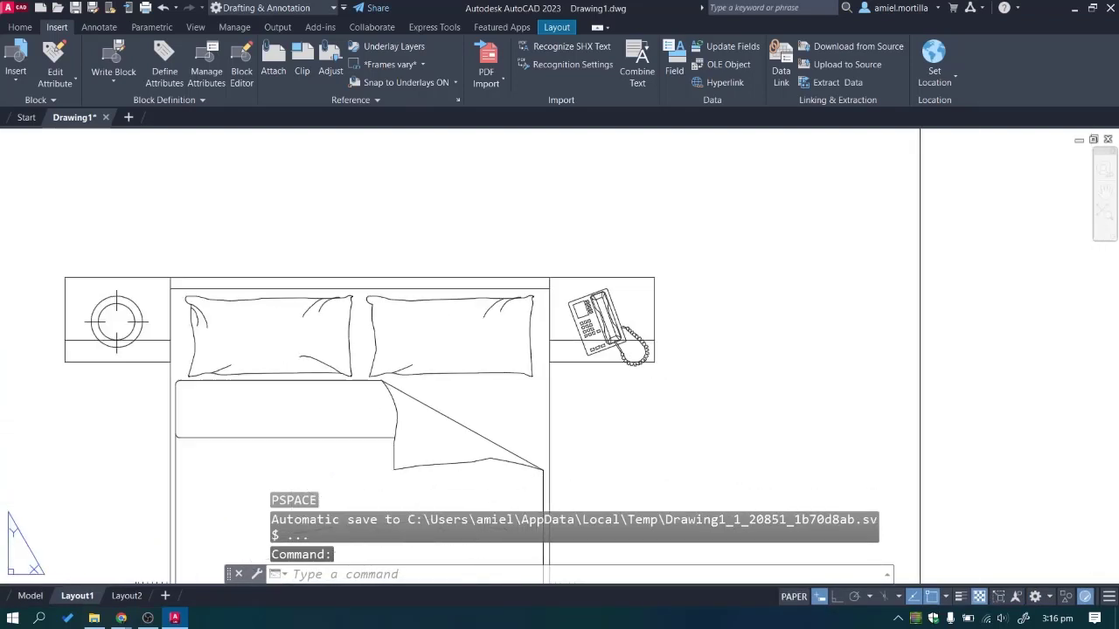
scroll(702, 284, "down", 4)
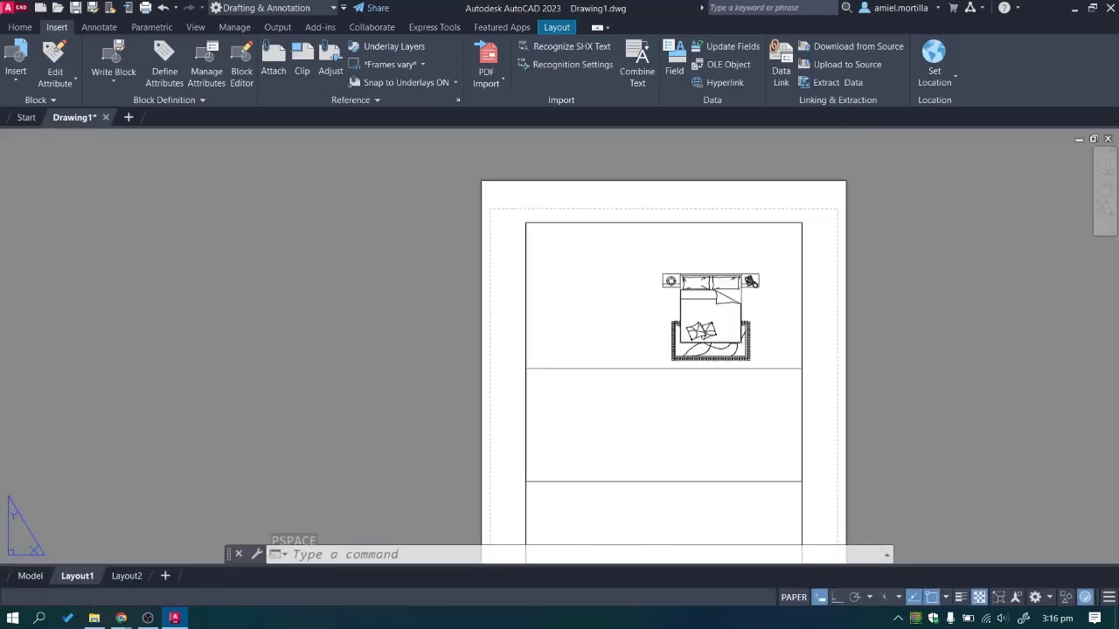
middle_click_drag(729, 284, 702, 284)
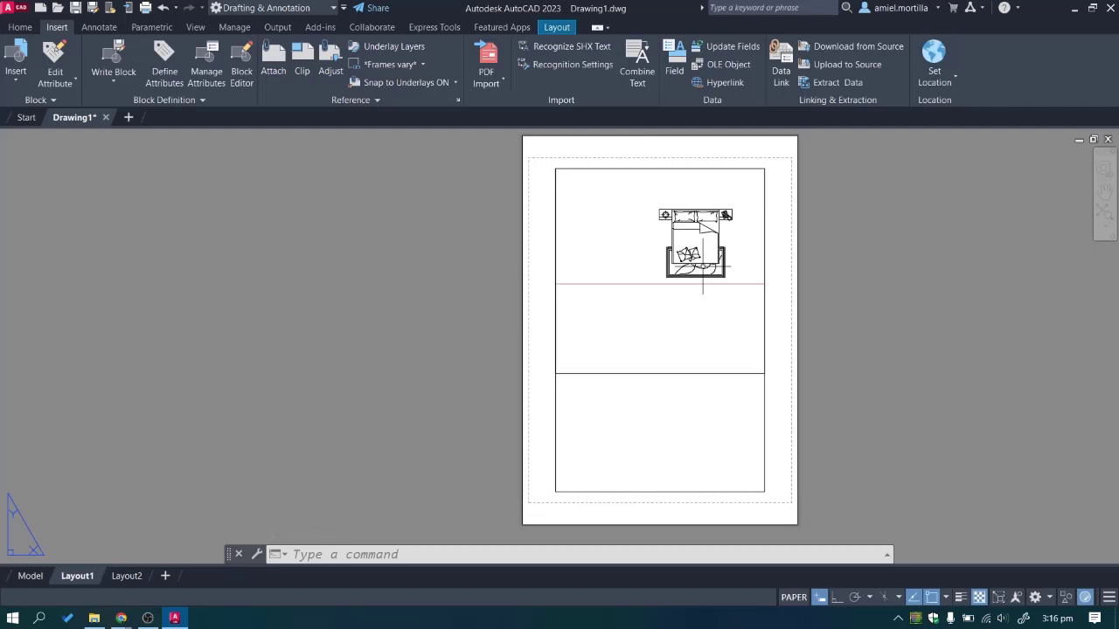
scroll(702, 284, "up", 3)
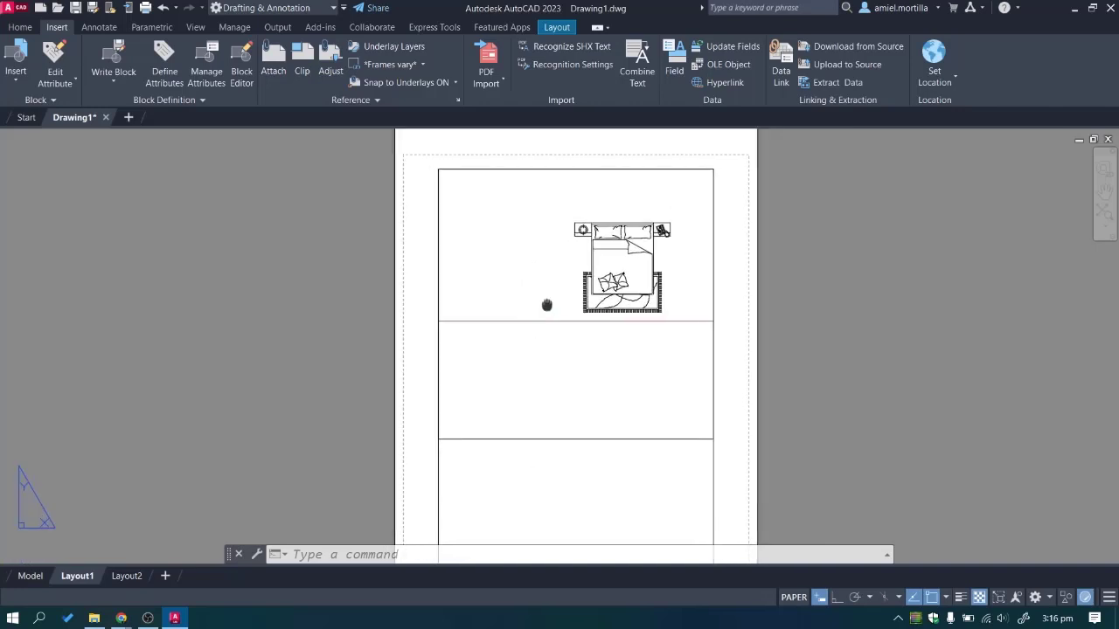
scroll(537, 313, "down", 1)
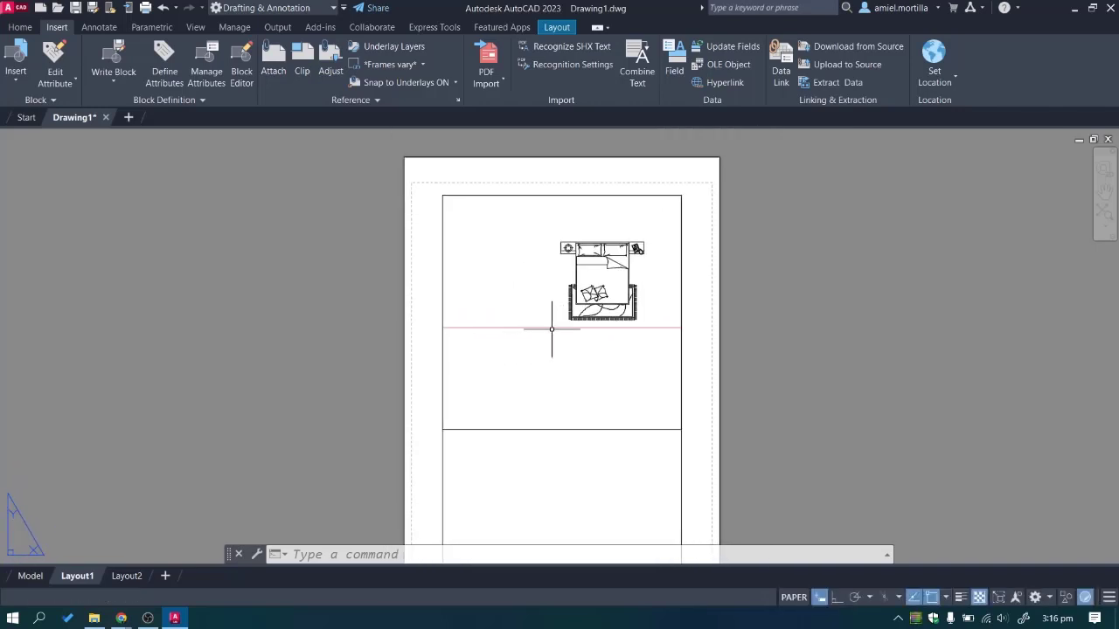
Activate the viewport, enlarge and centre the bed within its frame, and return to paper space.
double_click(529, 288)
middle_click_drag(510, 340, 455, 335)
scroll(454, 335, "up", 3)
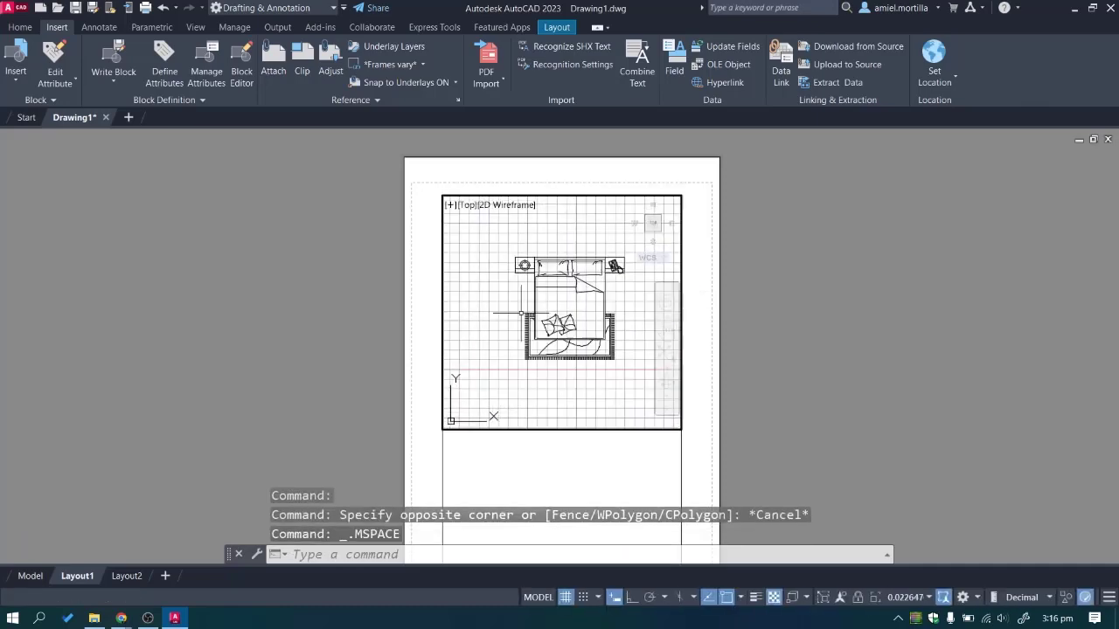
middle_click_drag(532, 307, 524, 306)
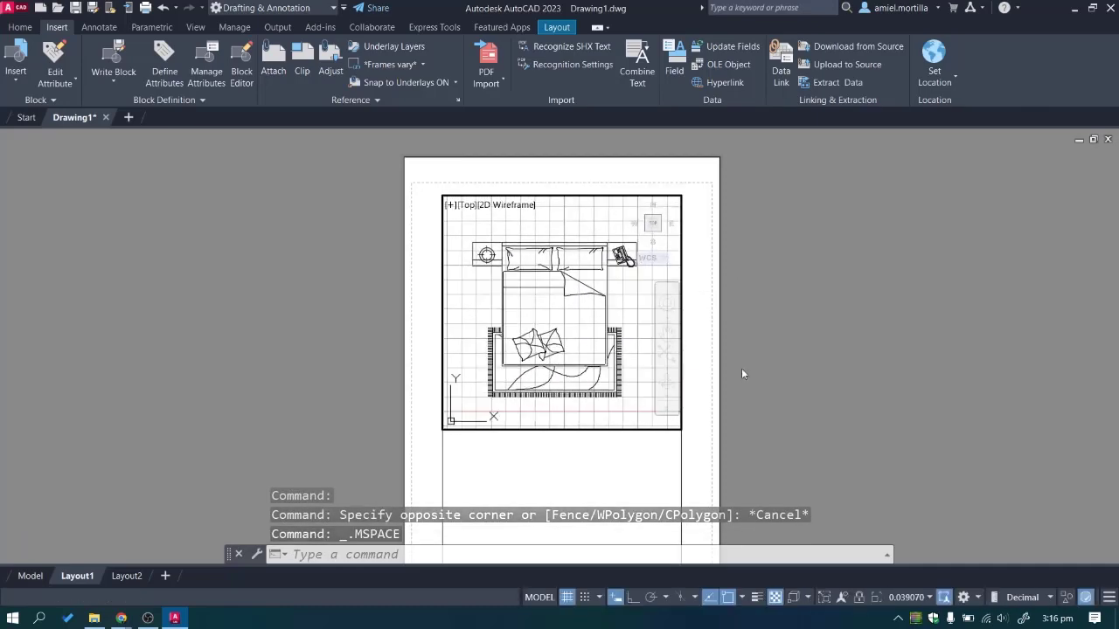
double_click(805, 327)
Examine the blank area of the margin frame below the viewport and how the bed fits in the viewport above.
middle_click_drag(781, 346, 801, 209)
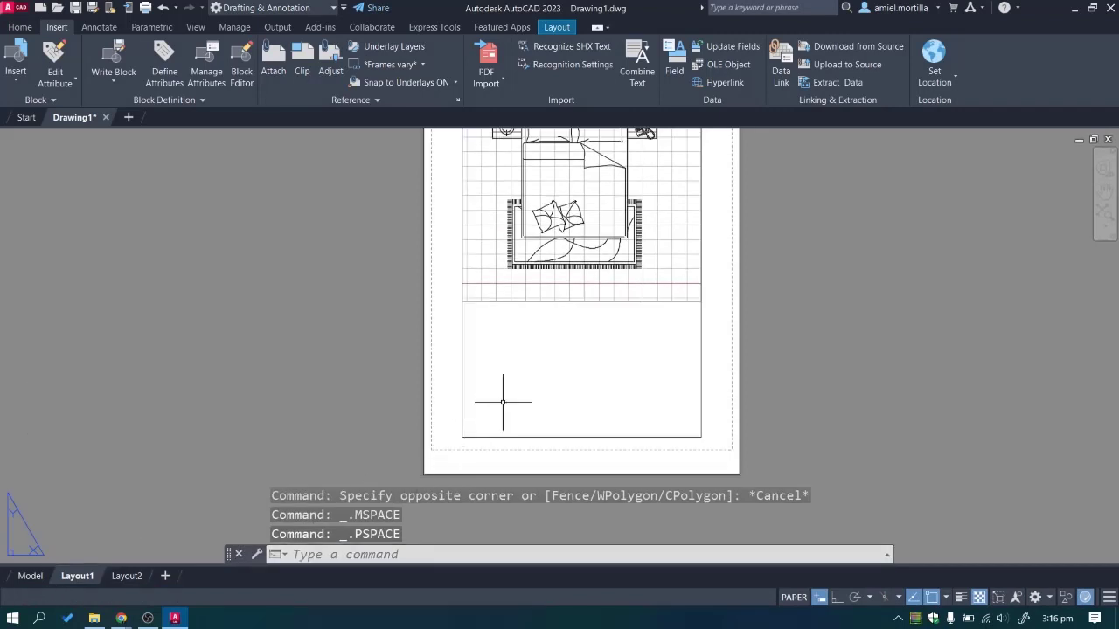
scroll(501, 400, "up", 1)
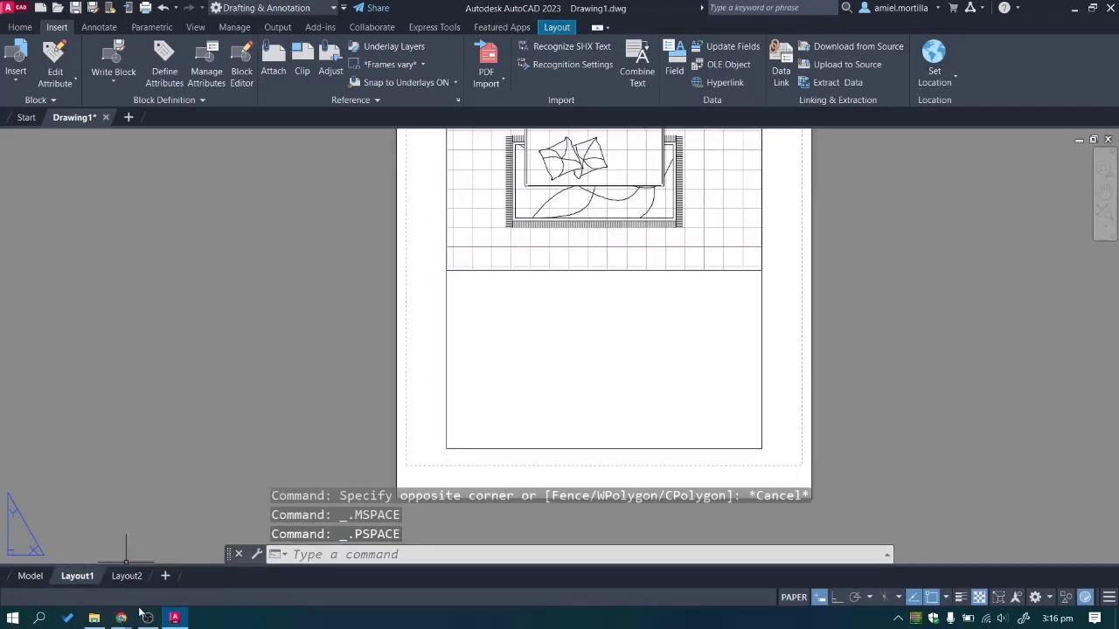
scroll(554, 341, "up", 1)
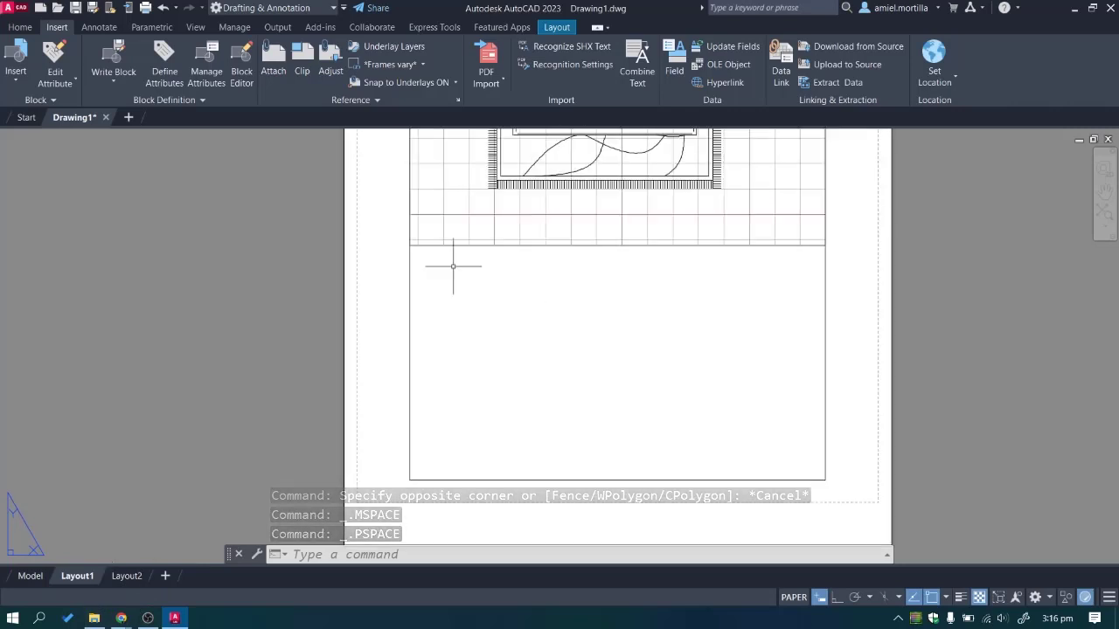
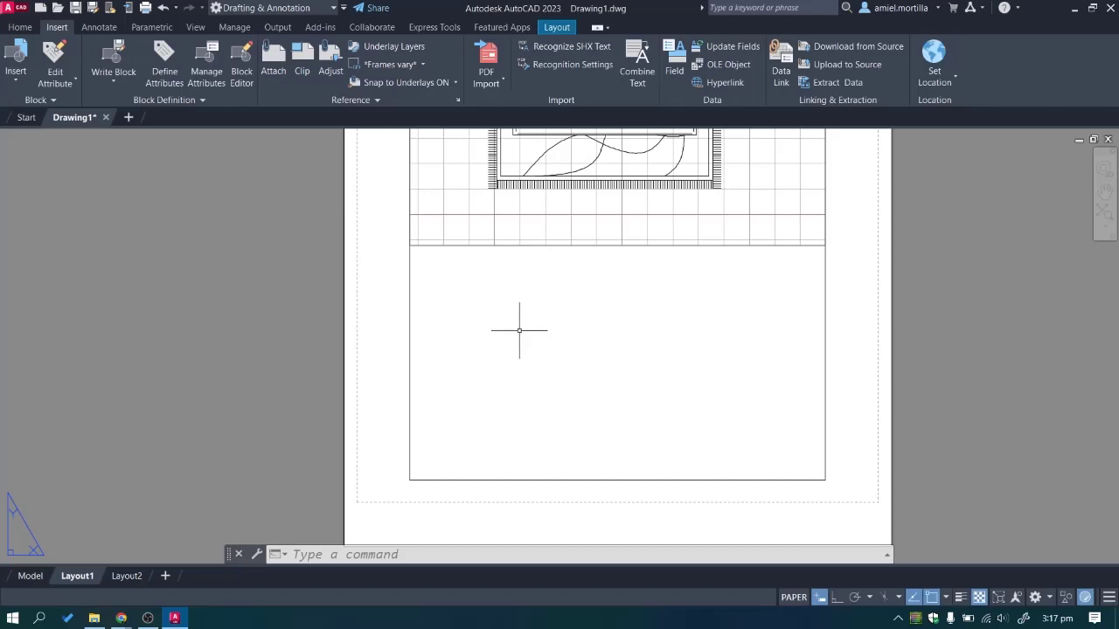
middle_click_drag(545, 312, 550, 425)
scroll(552, 344, "down", 1)
middle_click_drag(552, 345, 557, 452)
middle_click_drag(548, 343, 559, 378)
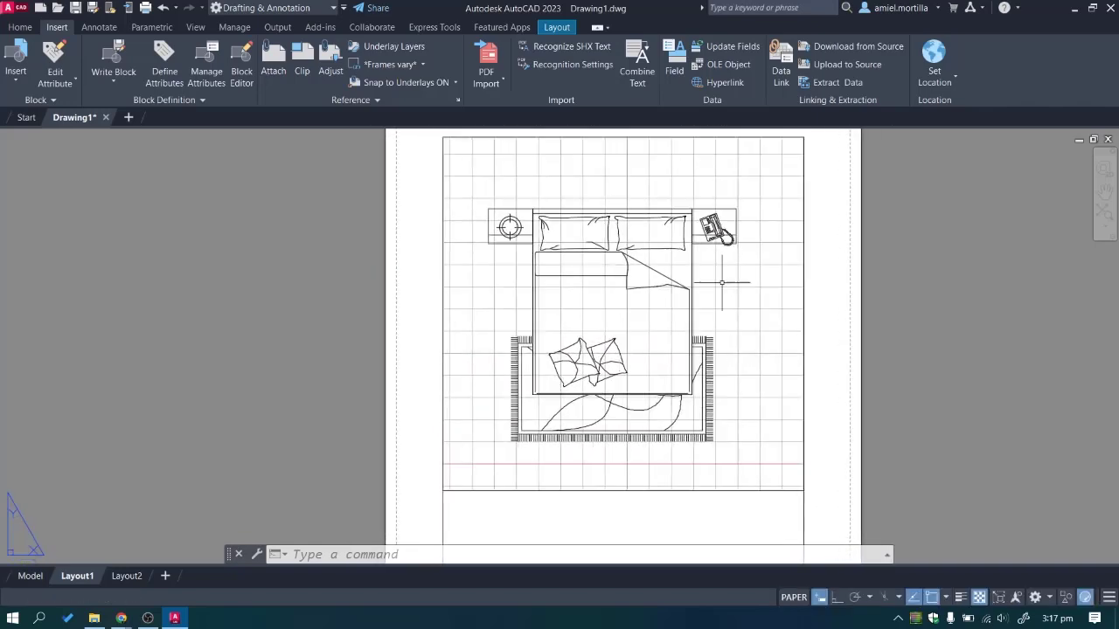
Enlarge the bed inside the activated viewport, look over the available viewport scales, and return to paper space.
double_click(577, 332)
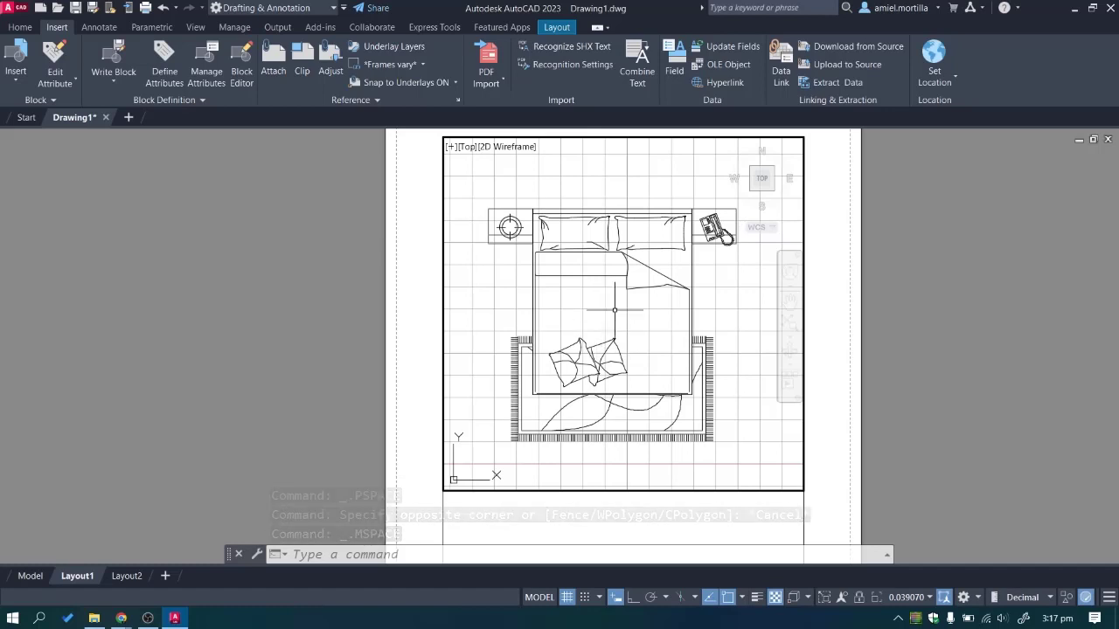
scroll(617, 282, "up", 2)
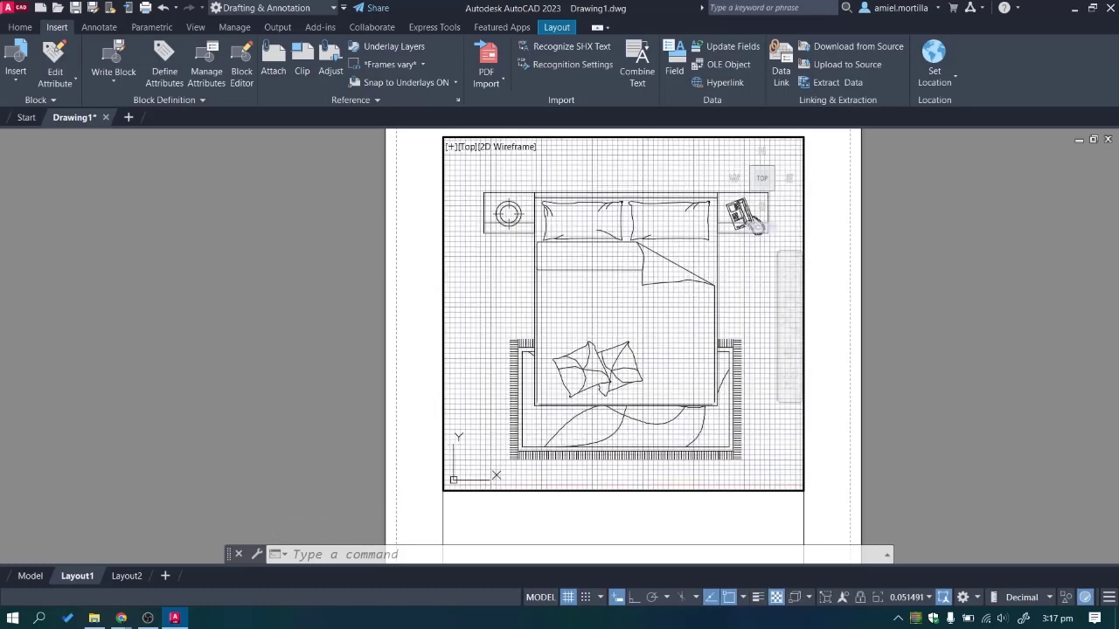
left_click(904, 598)
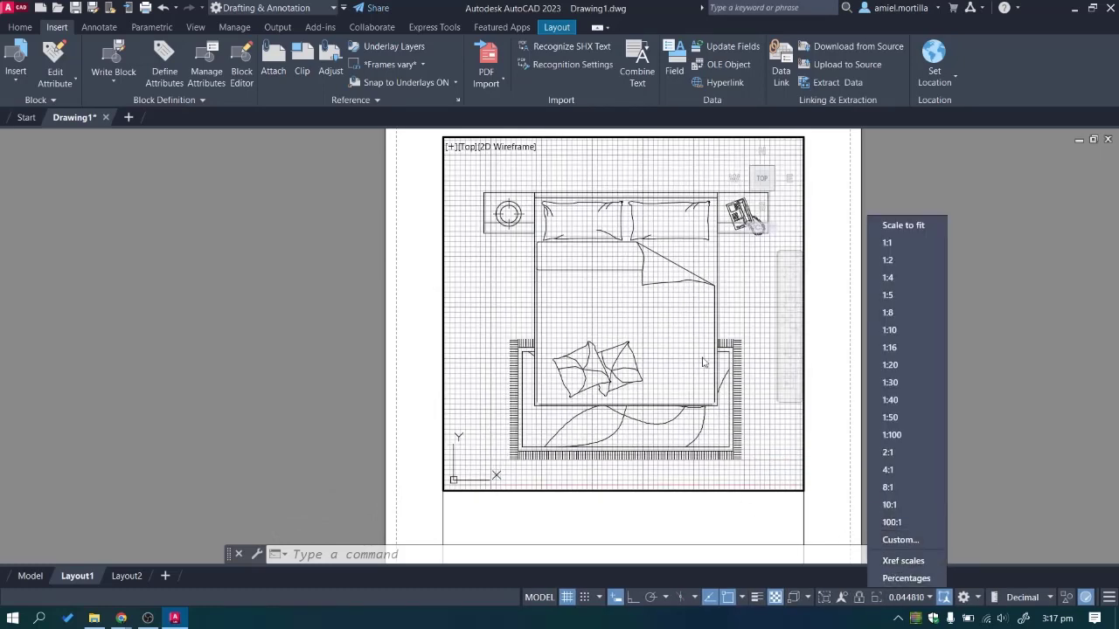
left_click(937, 184)
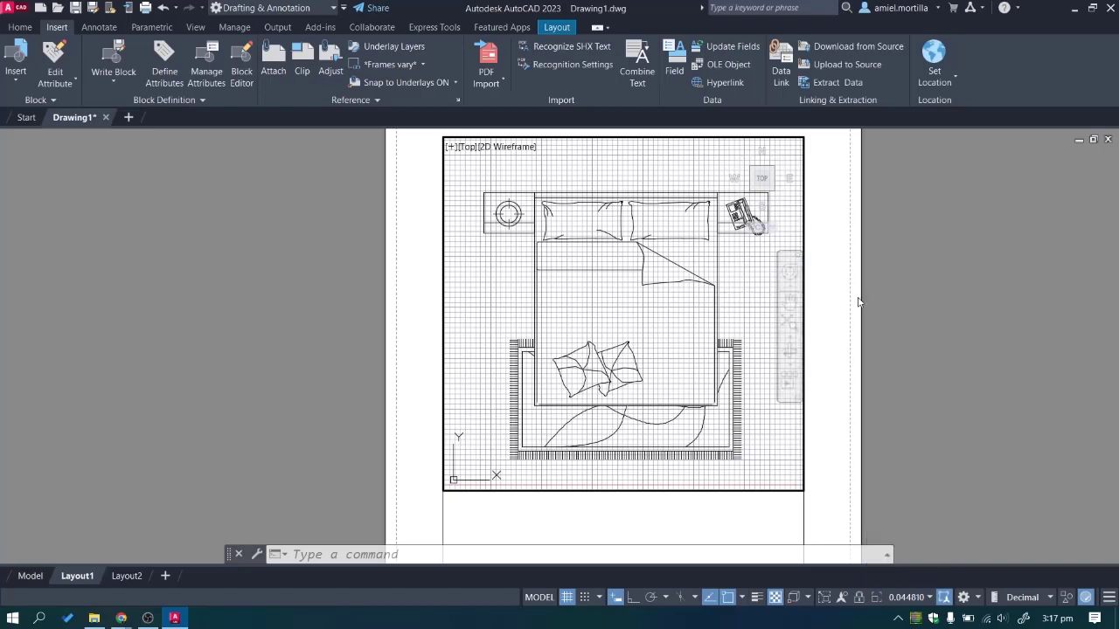
double_click(943, 304)
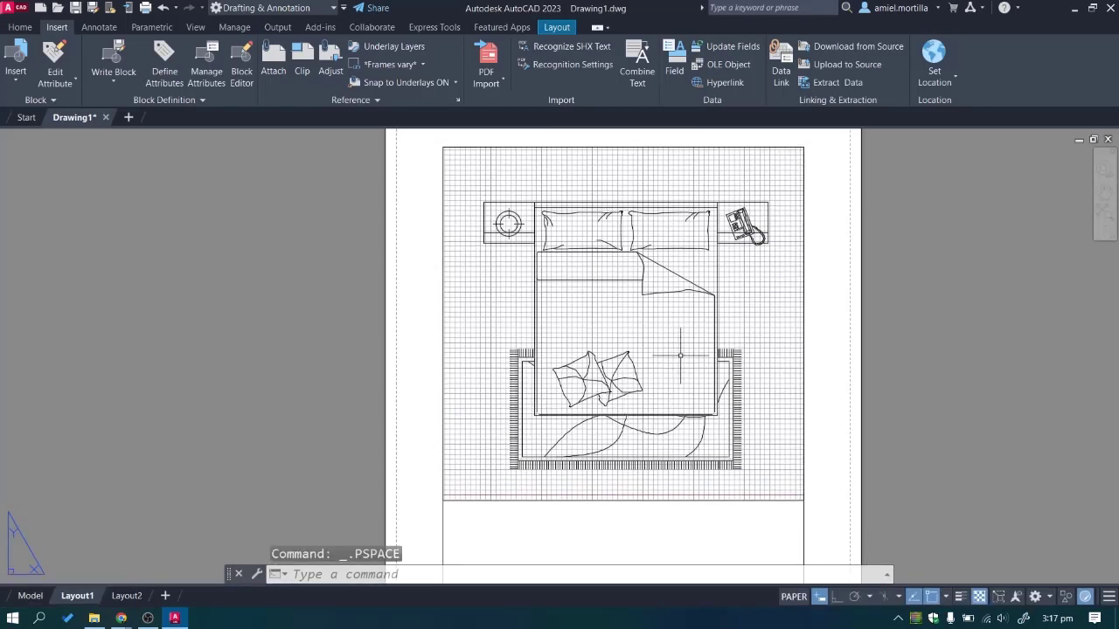
Activate the viewport and try the scales 1:4, 1:1 and 1:5 before setting it to 1:20.
double_click(749, 317)
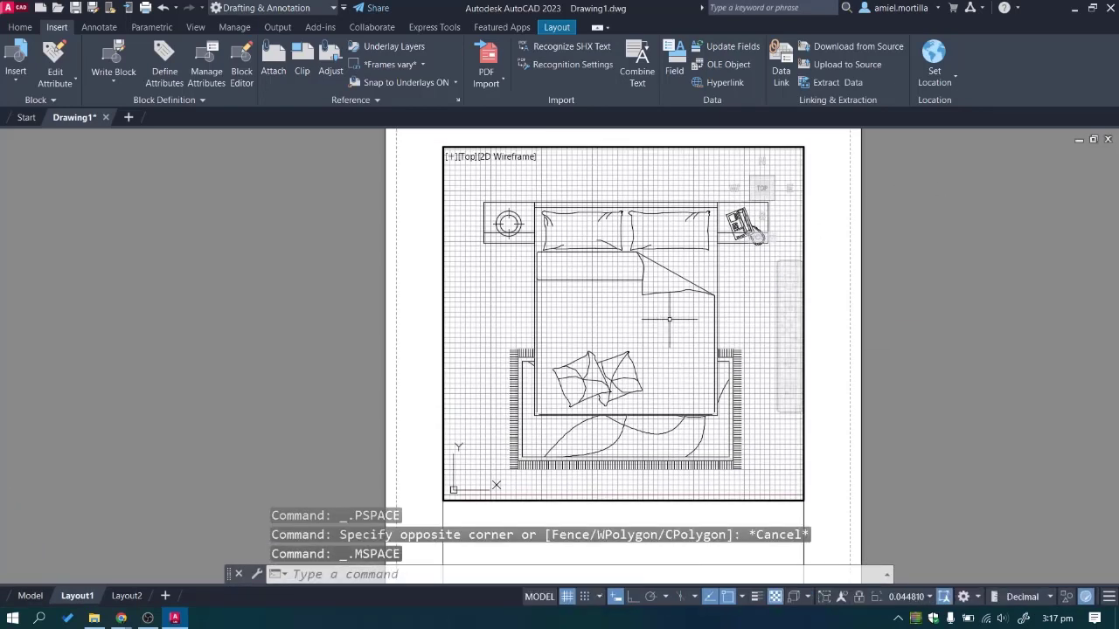
left_click(907, 603)
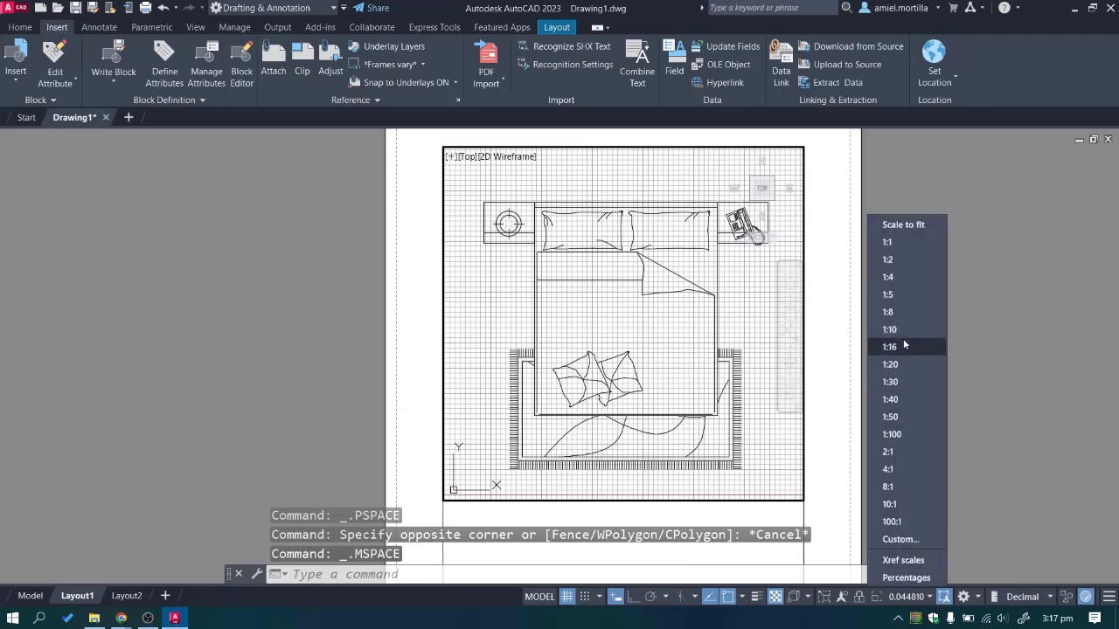
left_click(892, 278)
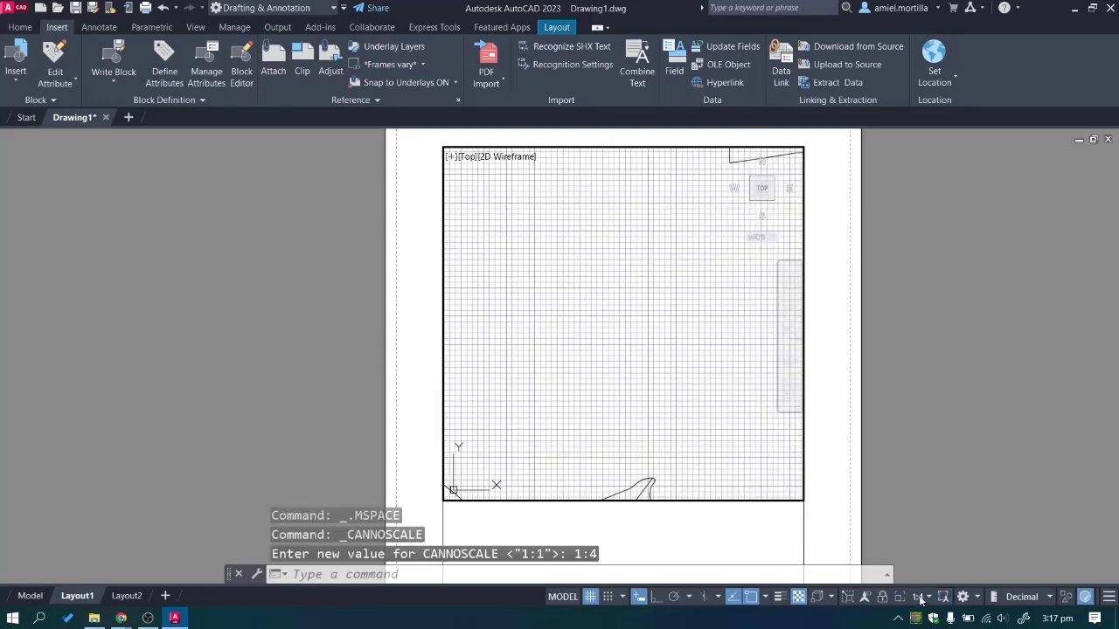
left_click(919, 599)
left_click(920, 242)
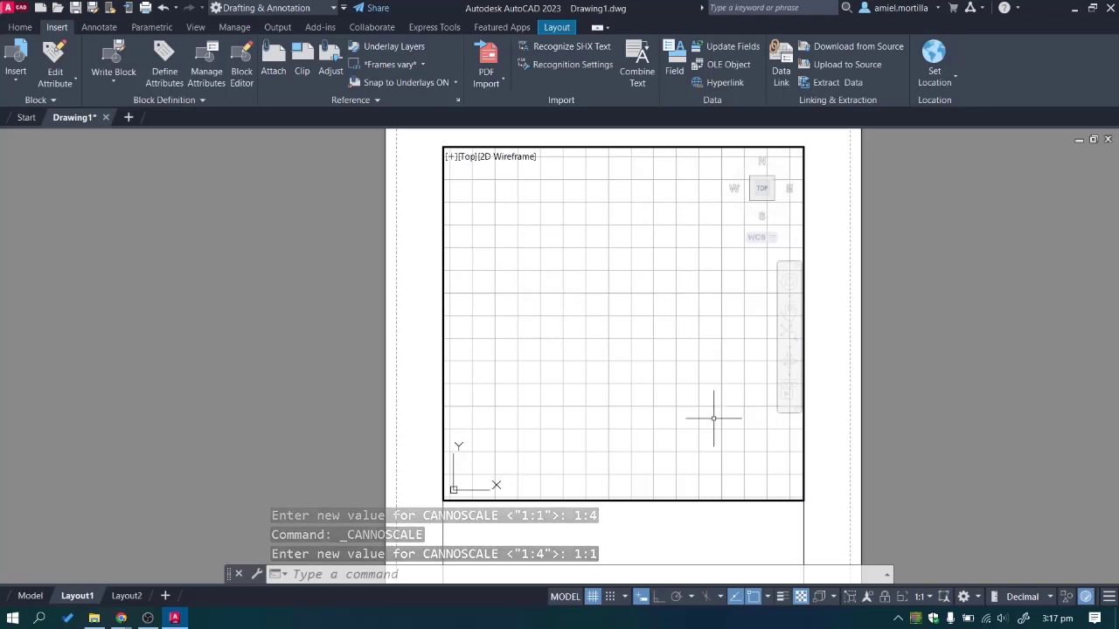
left_click(919, 599)
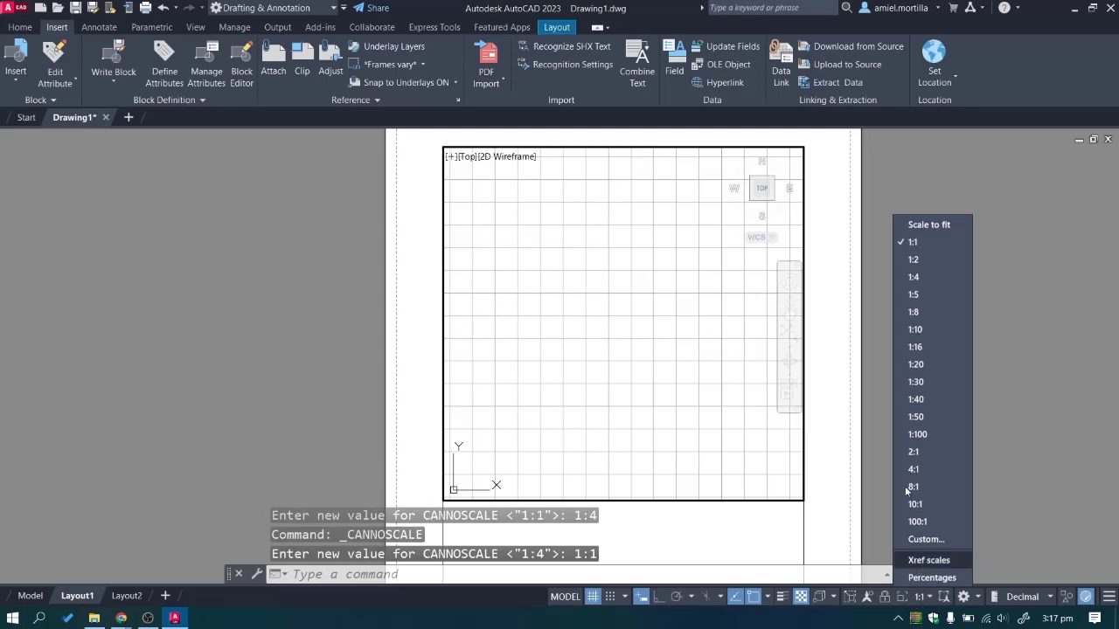
left_click(910, 296)
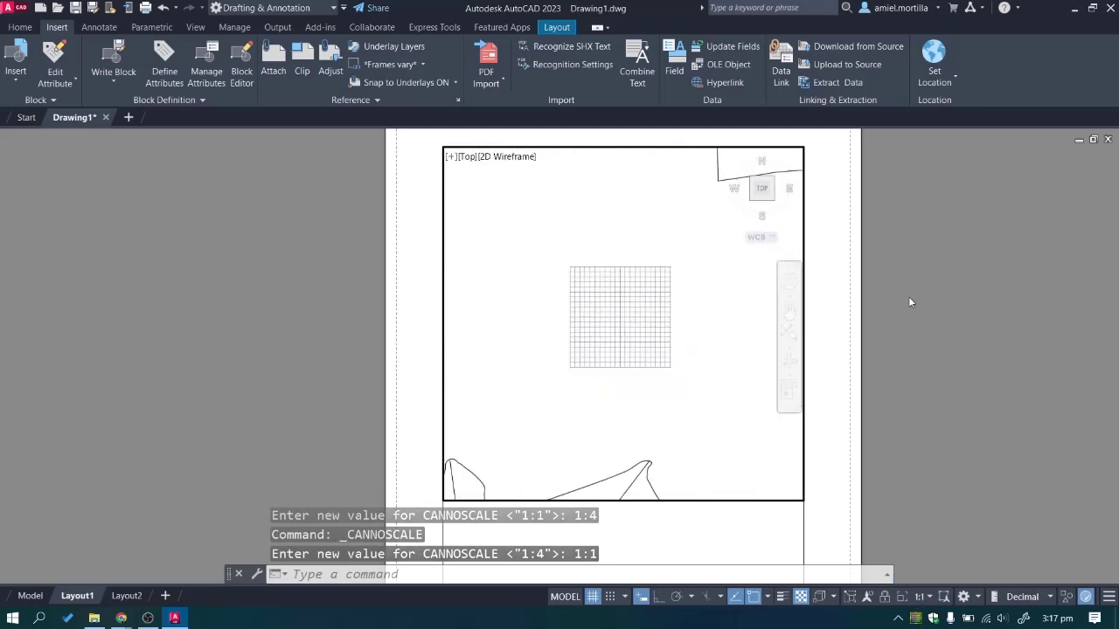
left_click(919, 598)
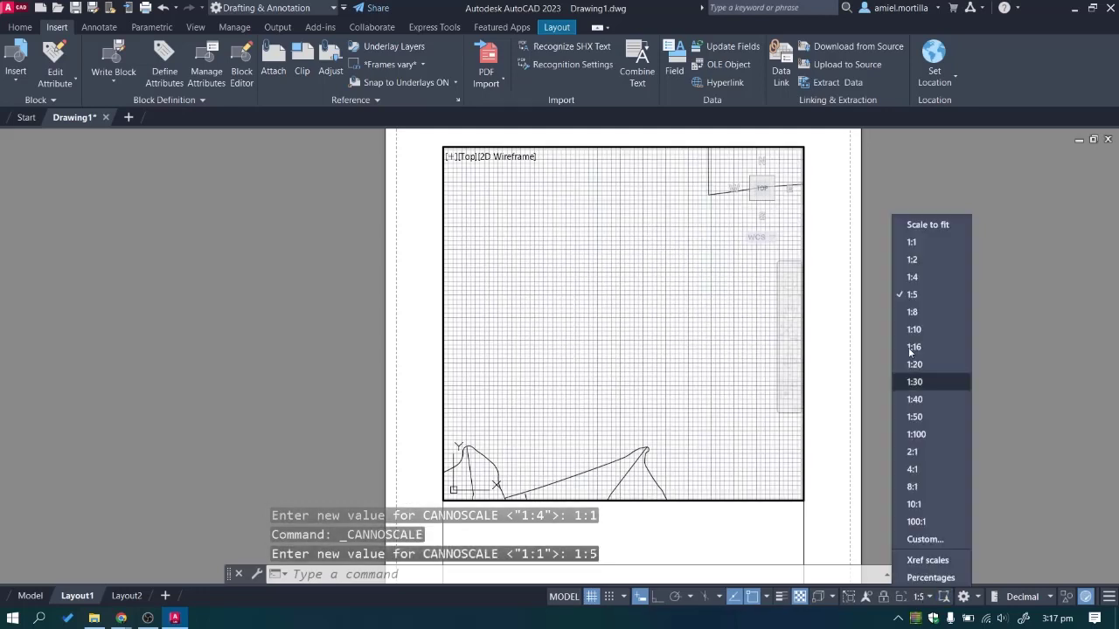
left_click(920, 365)
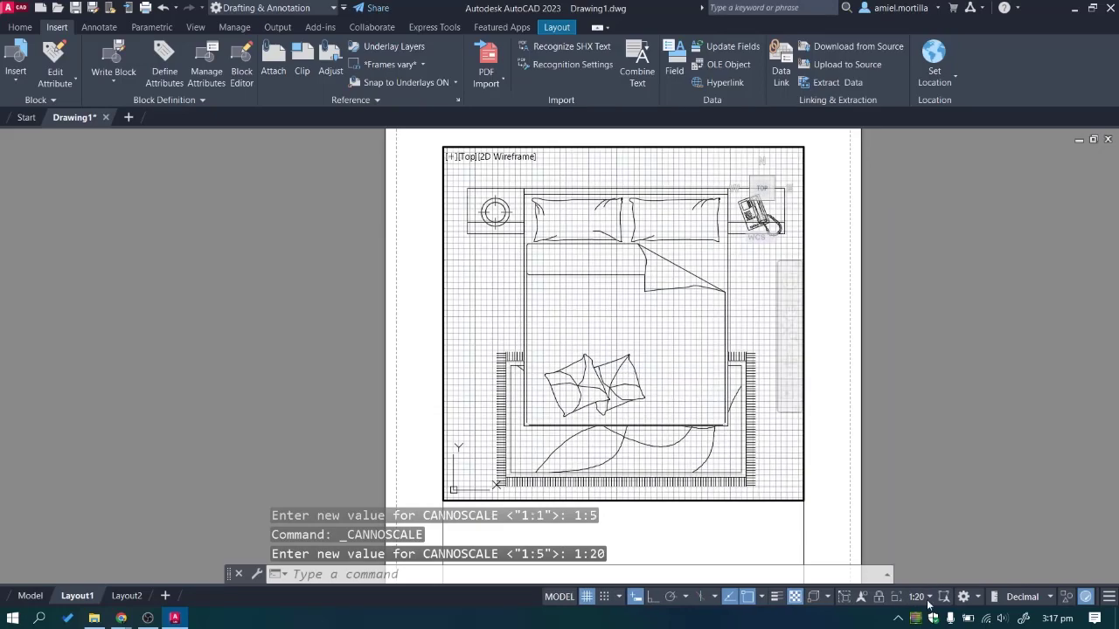
Try the viewport scale 1:16, set it back to 1:20, and return to paper space.
left_click(928, 600)
left_click(909, 347)
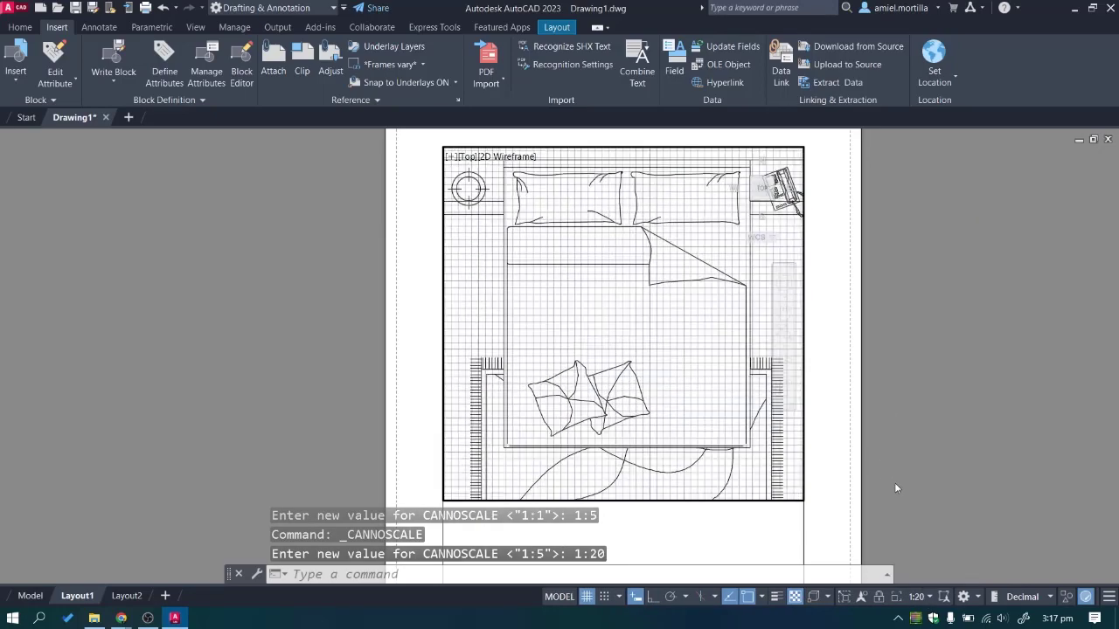
left_click(926, 602)
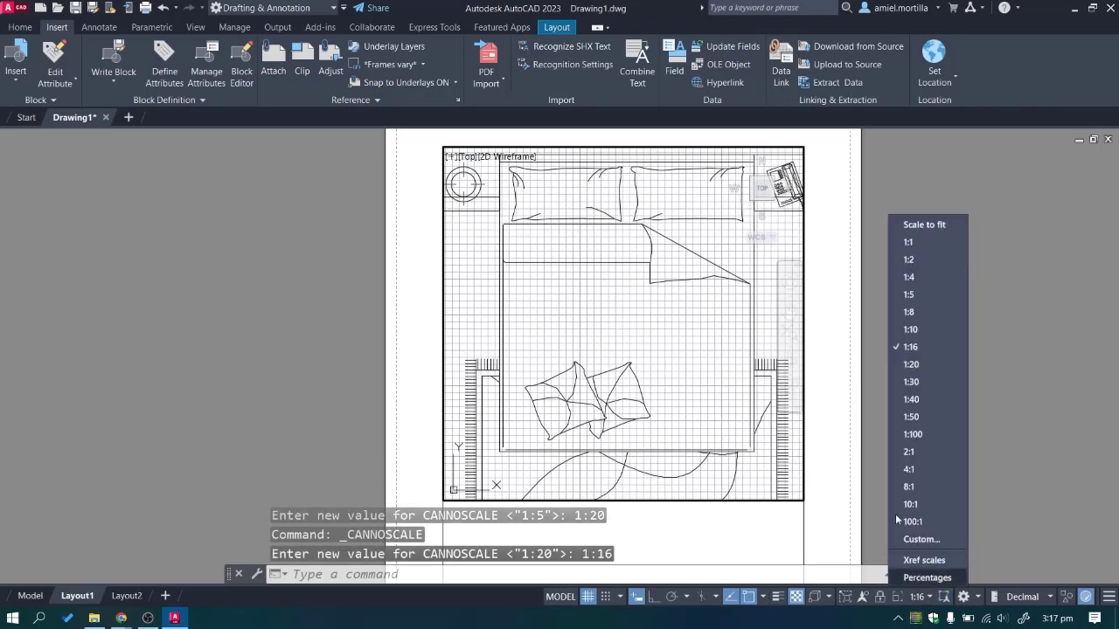
left_click(901, 366)
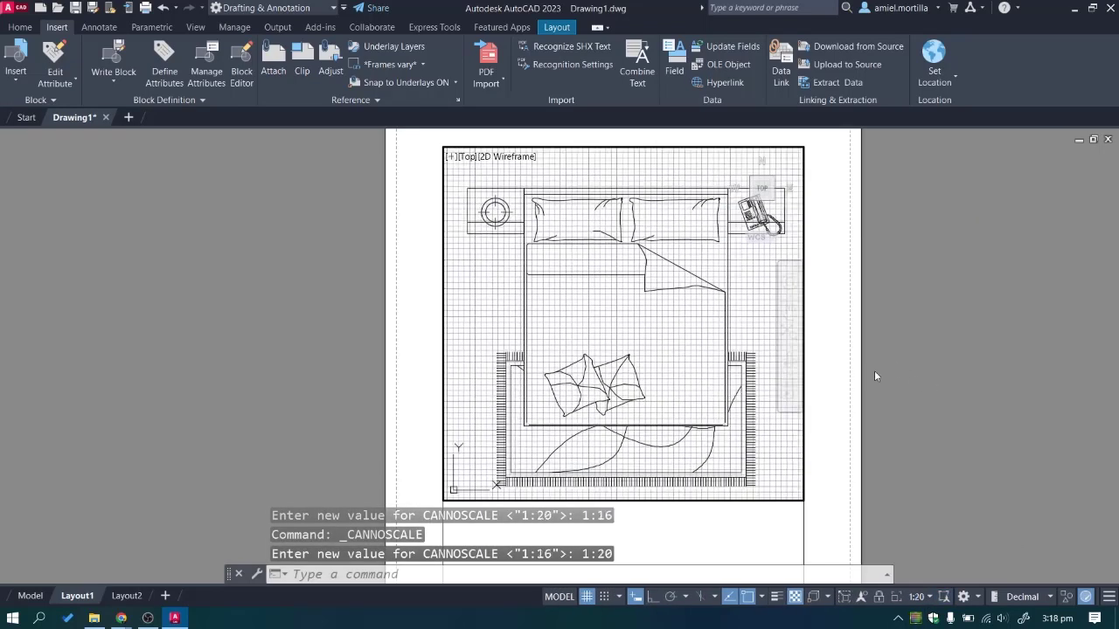
double_click(932, 370)
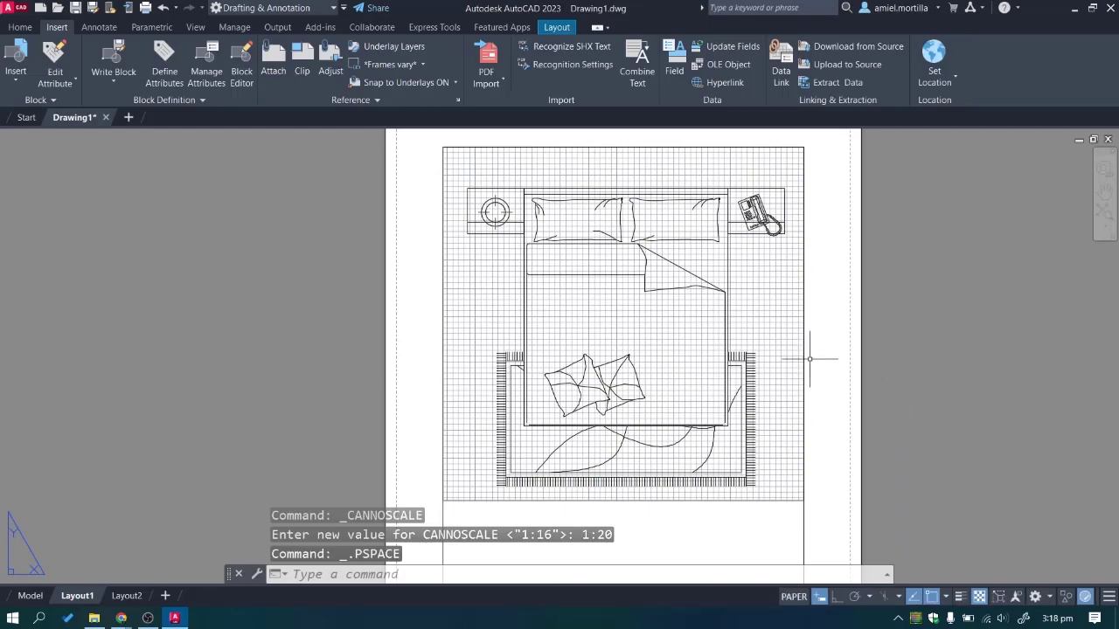
Inspect the scaled viewport and the lower-right corner of the margin frame where a title block could fit.
middle_click_drag(812, 357, 909, 270)
middle_click_drag(828, 140, 916, 232)
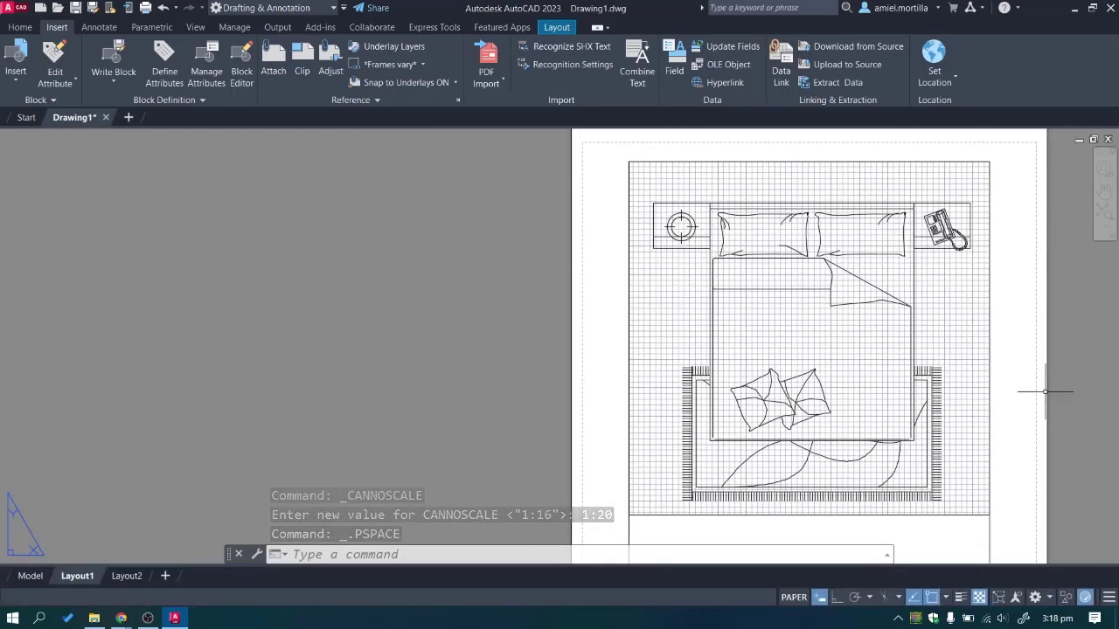
middle_click_drag(1051, 526, 946, 297)
left_click(753, 430)
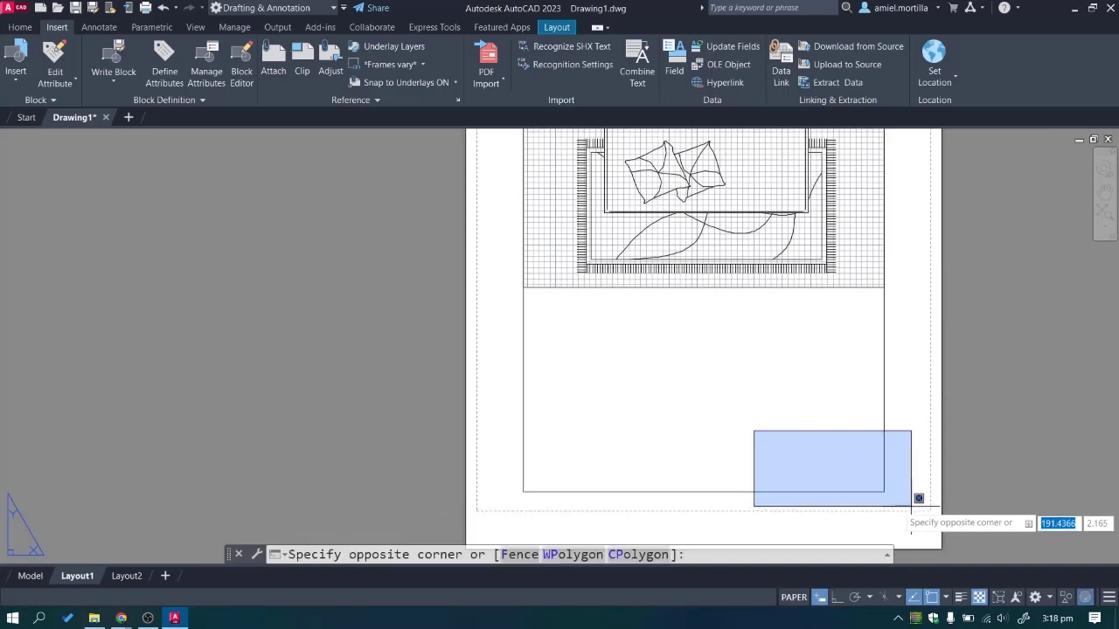
key("Escape")
key("Escape")
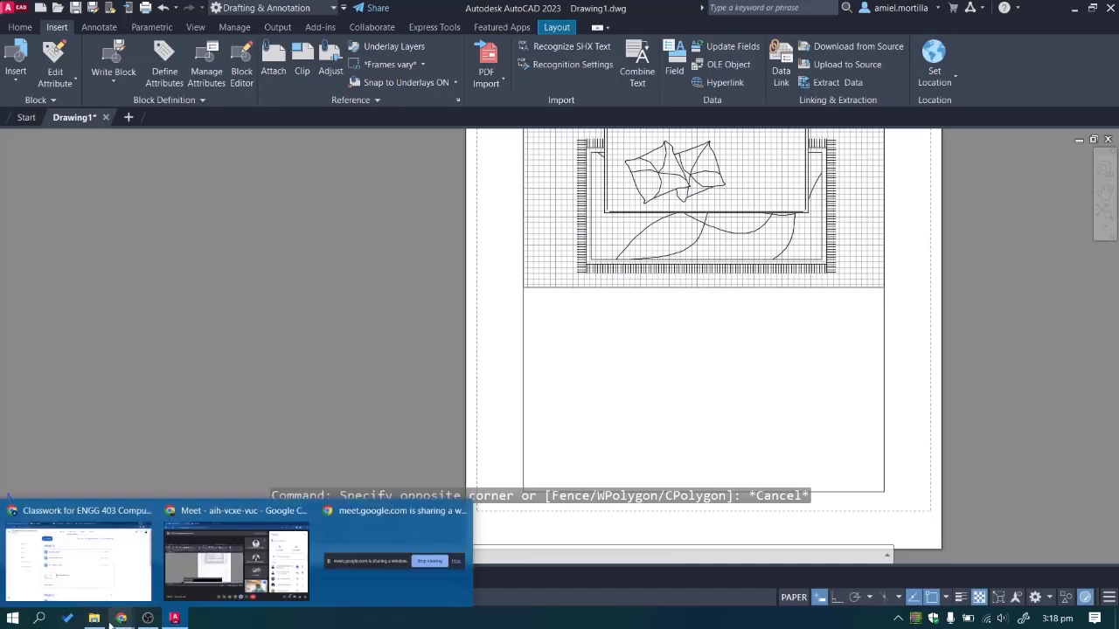
Switch to the Google Classroom classwork page in Chrome and open the instructions of the Drawing Layouts activity.
mouse_move(116, 619)
left_click(100, 554)
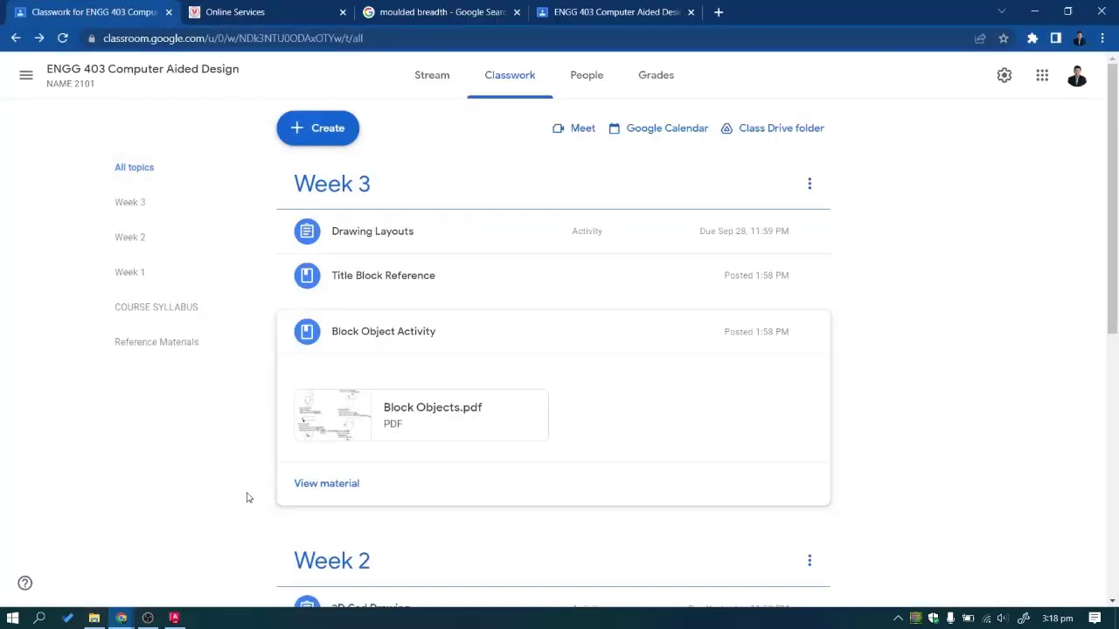
left_click(390, 276)
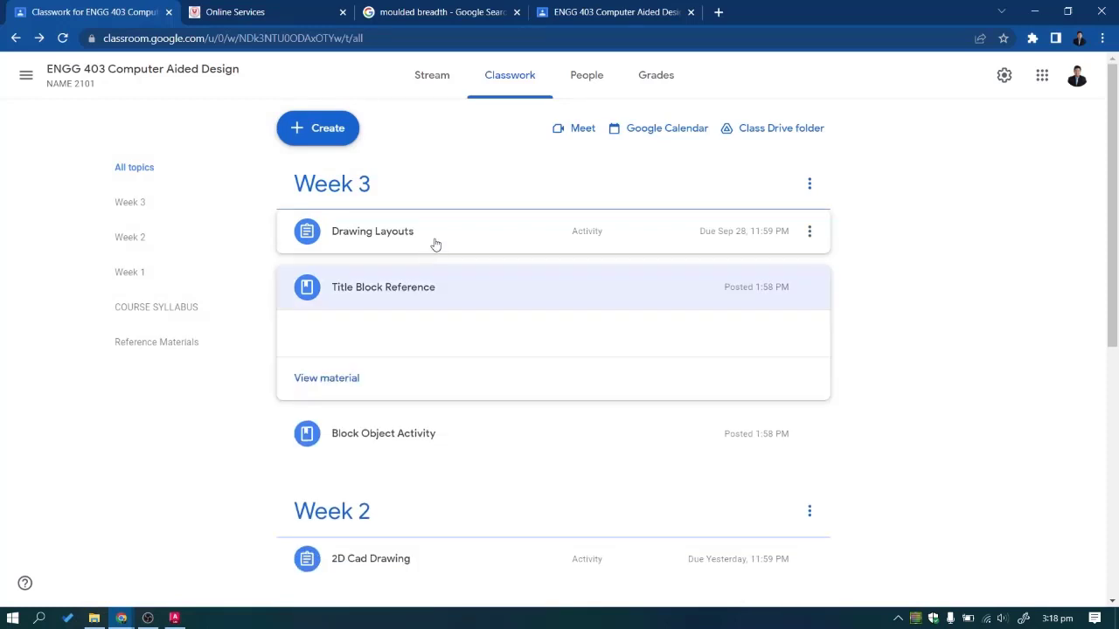
left_click(434, 239)
left_click(356, 409)
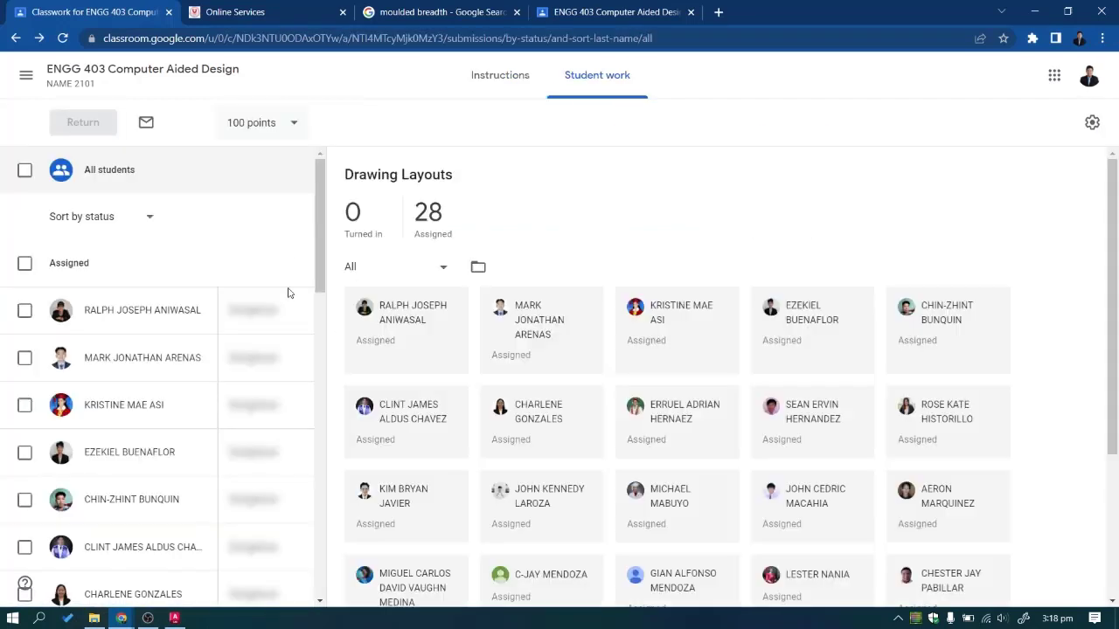
left_click(464, 82)
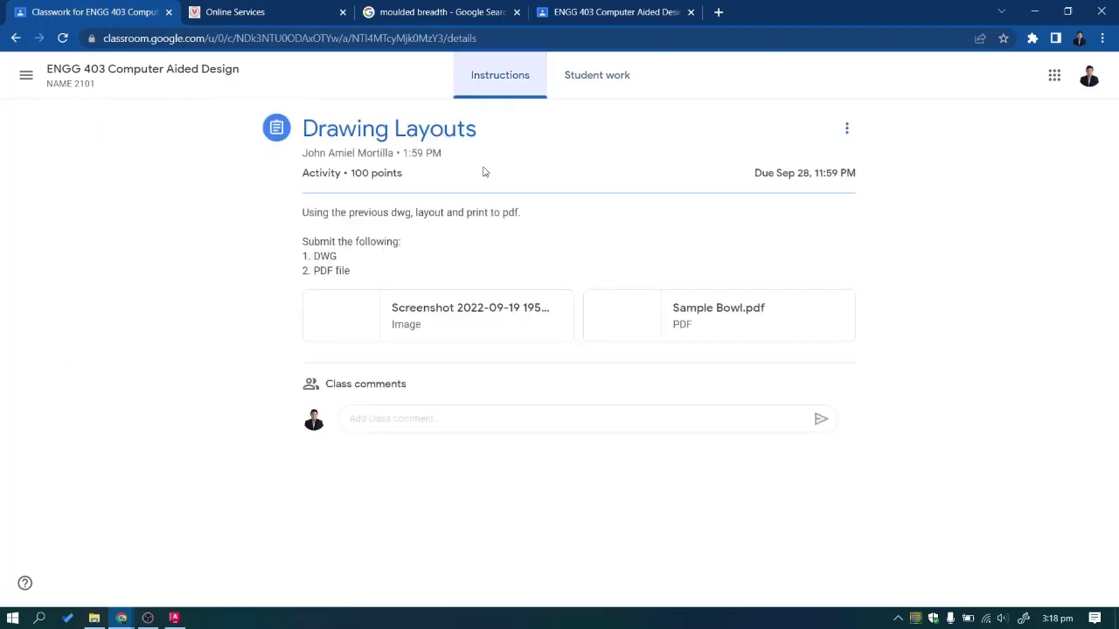
Open the attached title block screenshot, capture the dimensioned title block as a rectangular screen snip, and close the image.
left_click(329, 325)
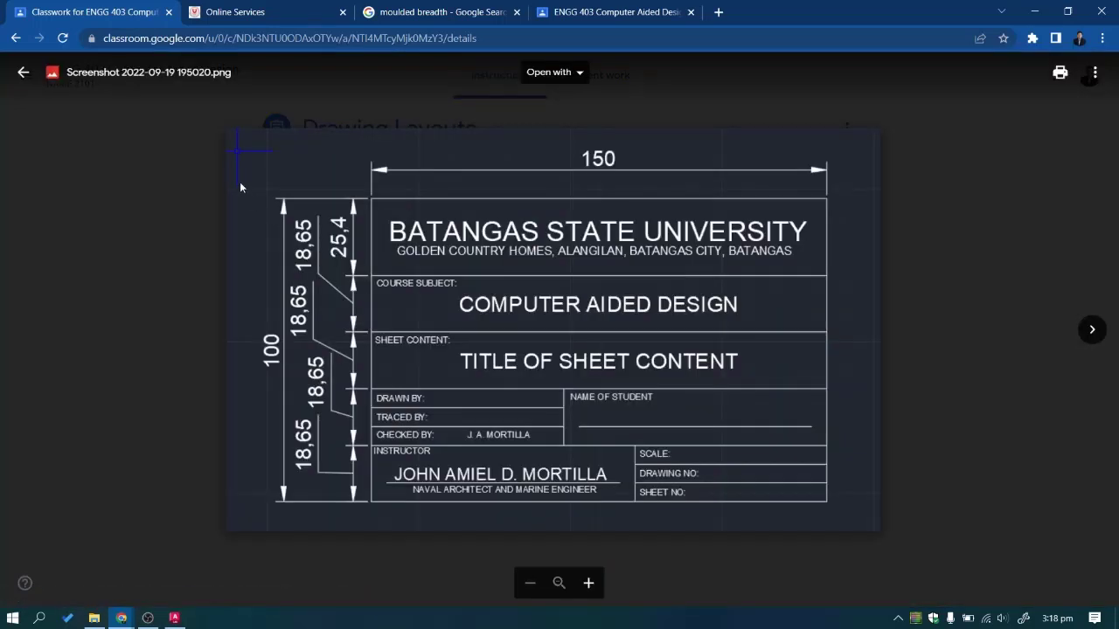
key("super+shift+s")
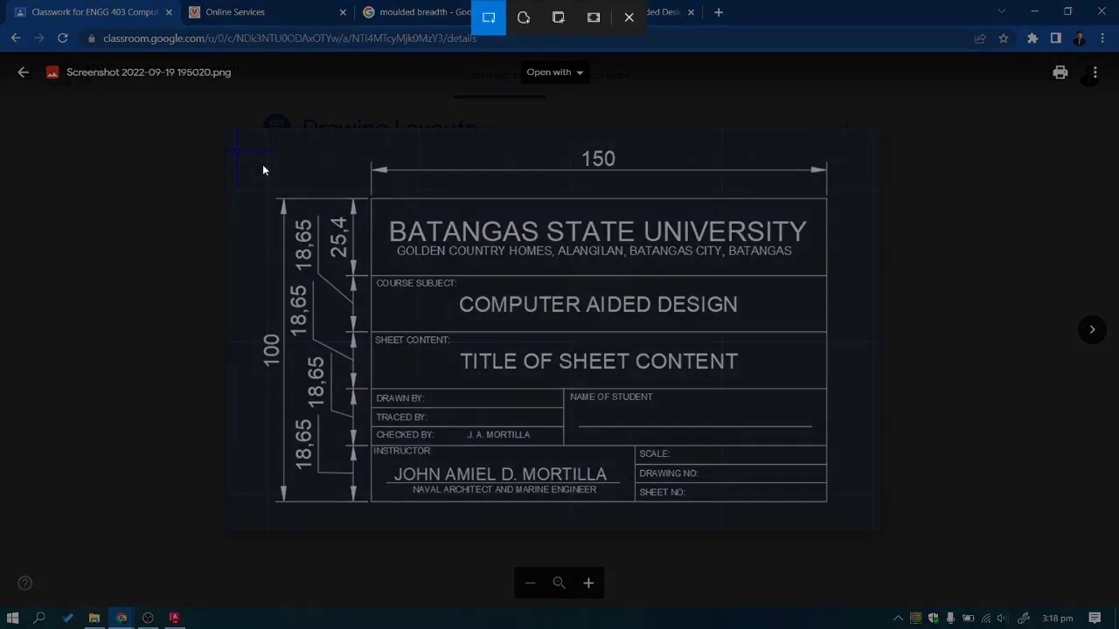
mouse_move(265, 148)
left_mouse_down()
mouse_move(527, 394)
mouse_move(872, 523)
left_mouse_up()
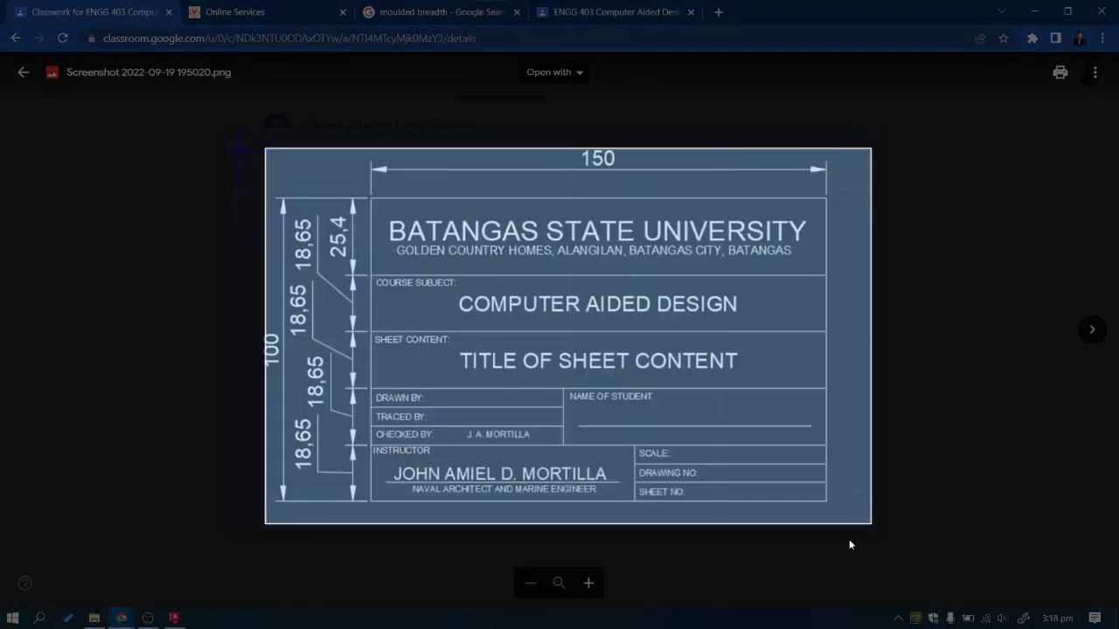
left_click(24, 71)
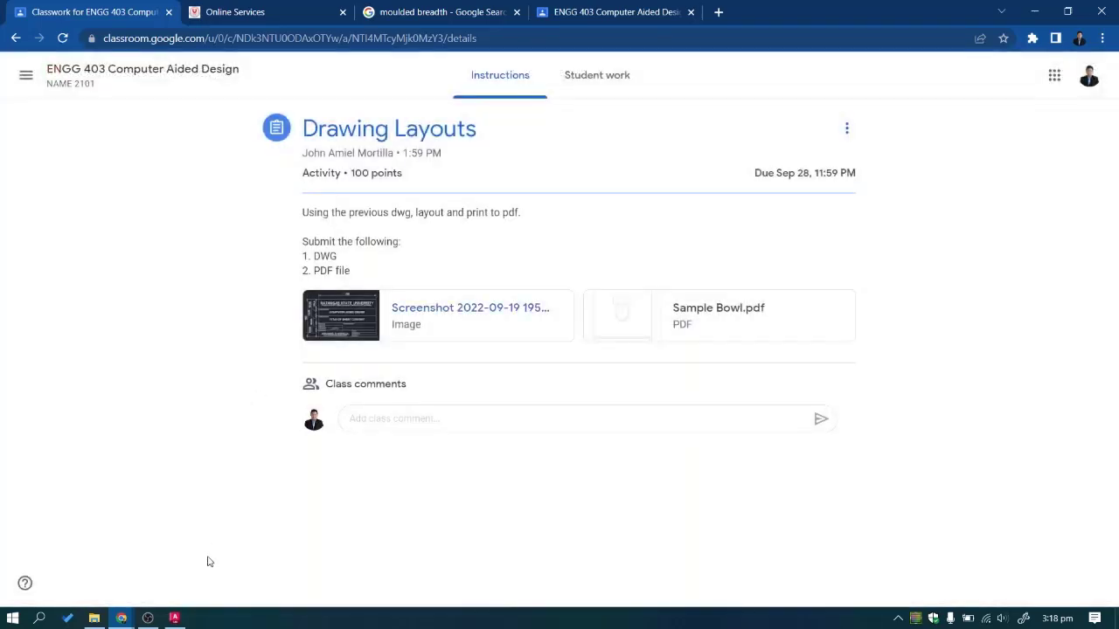
Switch back to AutoCAD and paste the captured title block image into Layout1, beside the lower part of the sheet.
left_click(174, 618)
left_click(273, 368)
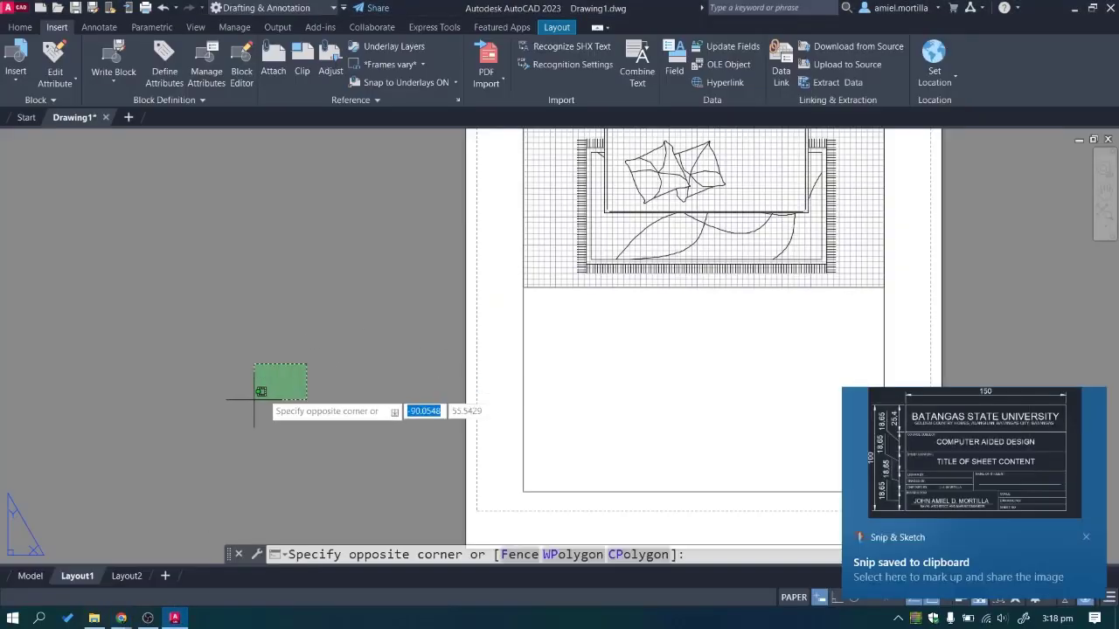
key("ctrl+v")
scroll(188, 466, "down", 2)
left_click(194, 484)
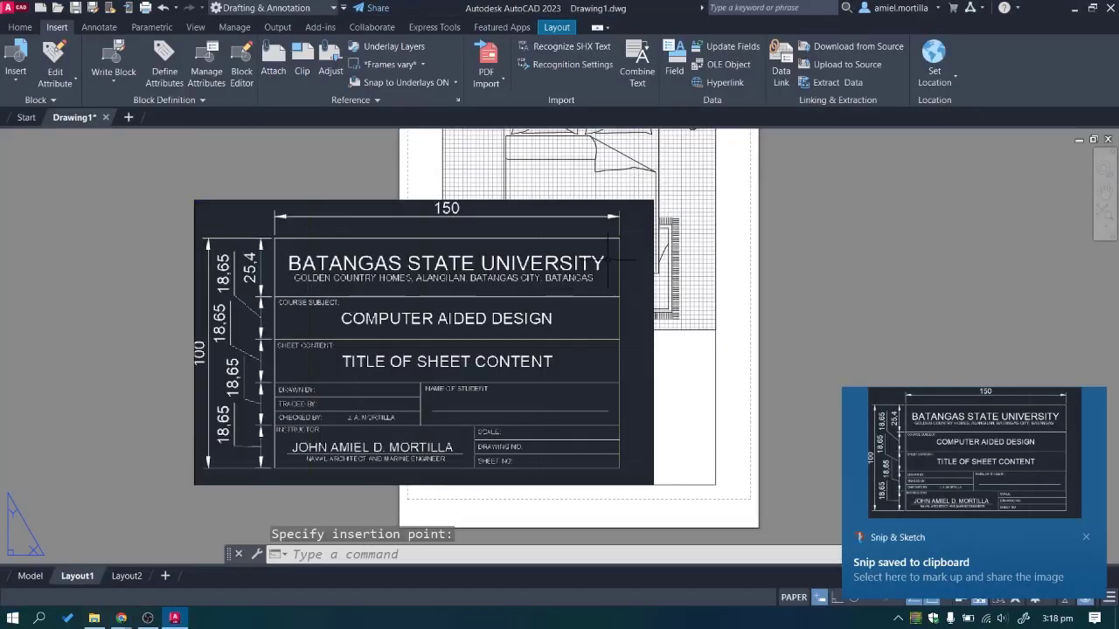
Shrink the pasted title block image by stretching its upper corner grip.
left_click(612, 260)
left_click(653, 200)
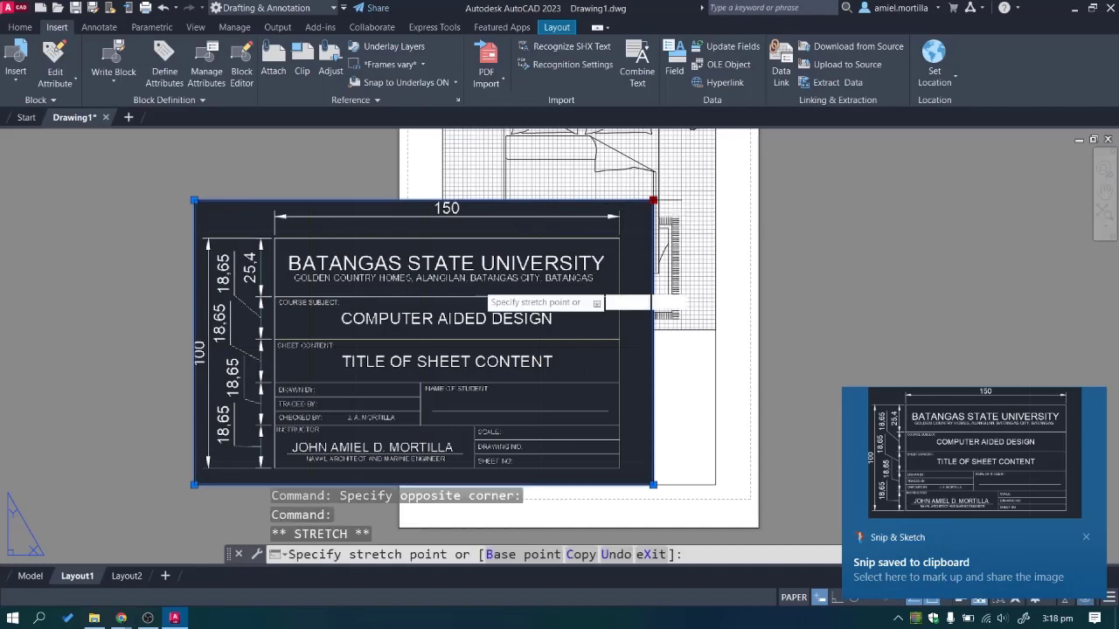
scroll(399, 421, "up", 2)
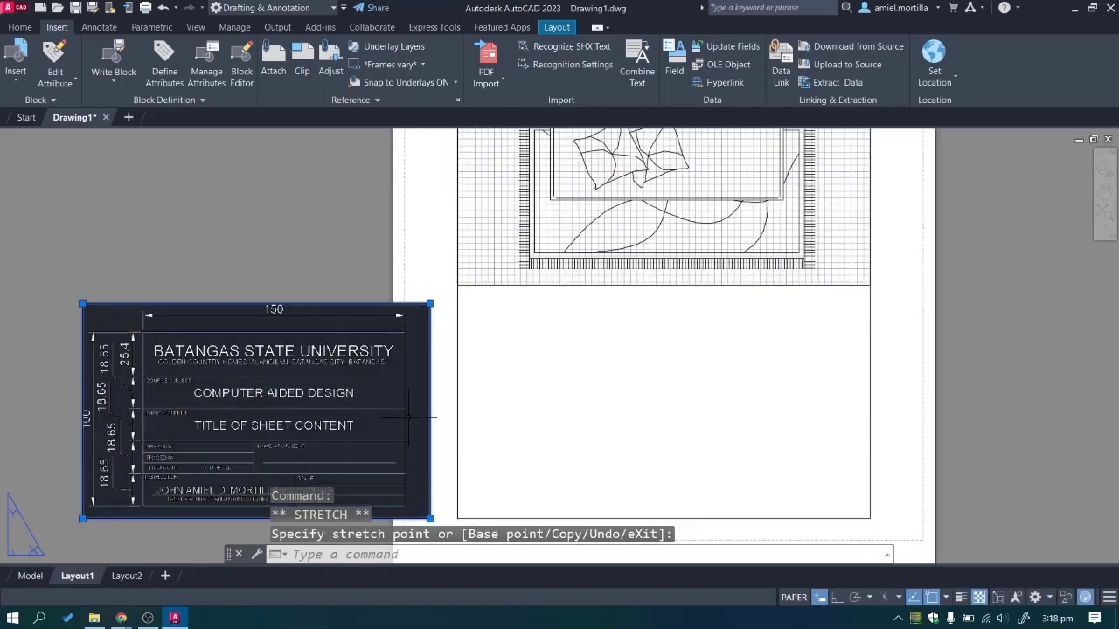
Move the title block image from the midpoint of its lower edge to around the middle of the margin frame's lower edge.
middle_click_drag(409, 402, 394, 312)
key("Escape")
type("m")
key("Return")
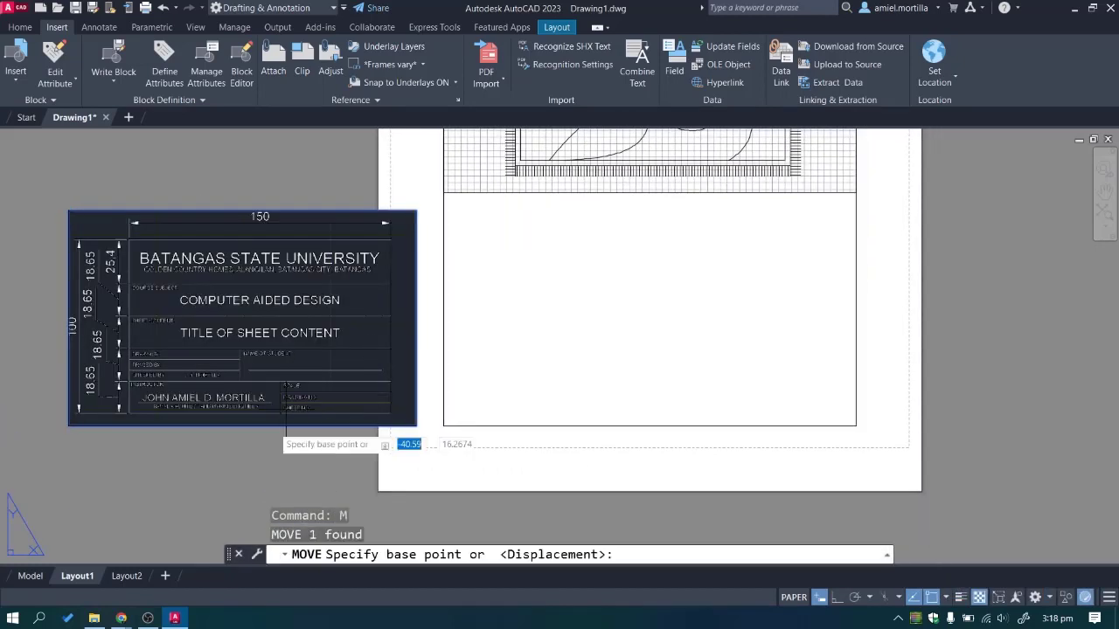
left_click(256, 423)
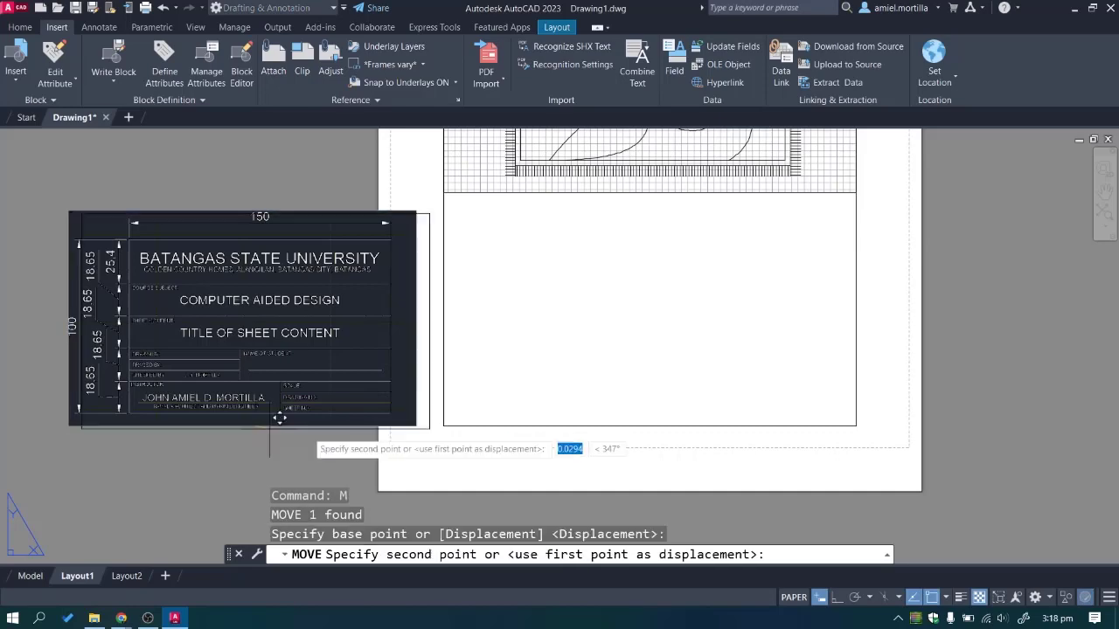
left_click(673, 425)
scroll(739, 358, "up", 2)
middle_click_drag(735, 341, 735, 398)
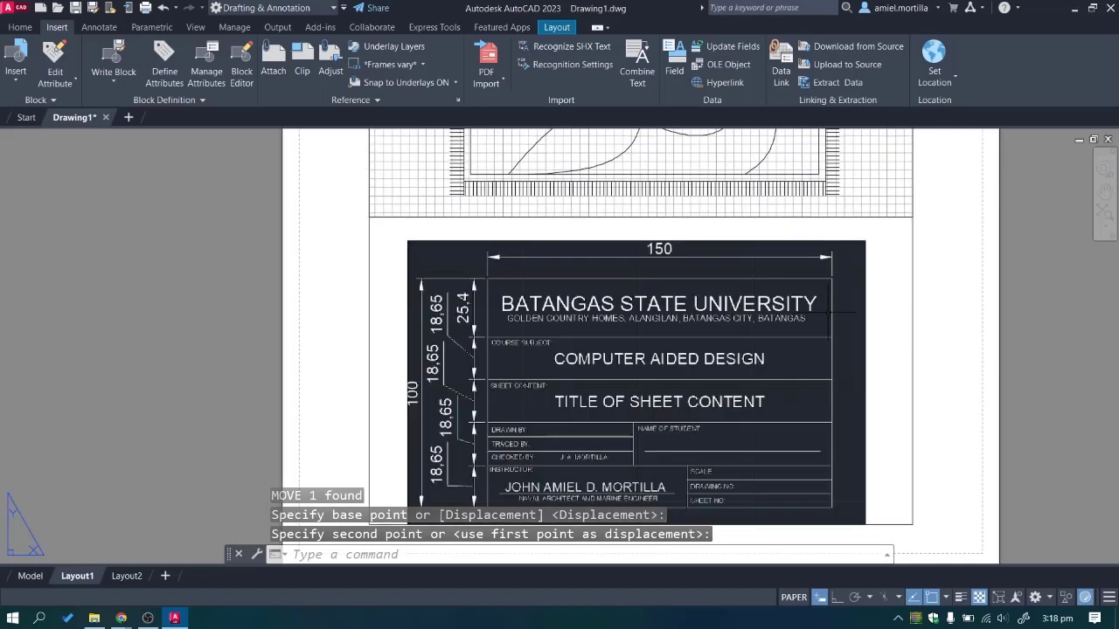
Examine the title block image closely, including its overall dimensions, row heights, field labels and text.
middle_click_drag(399, 397, 407, 385)
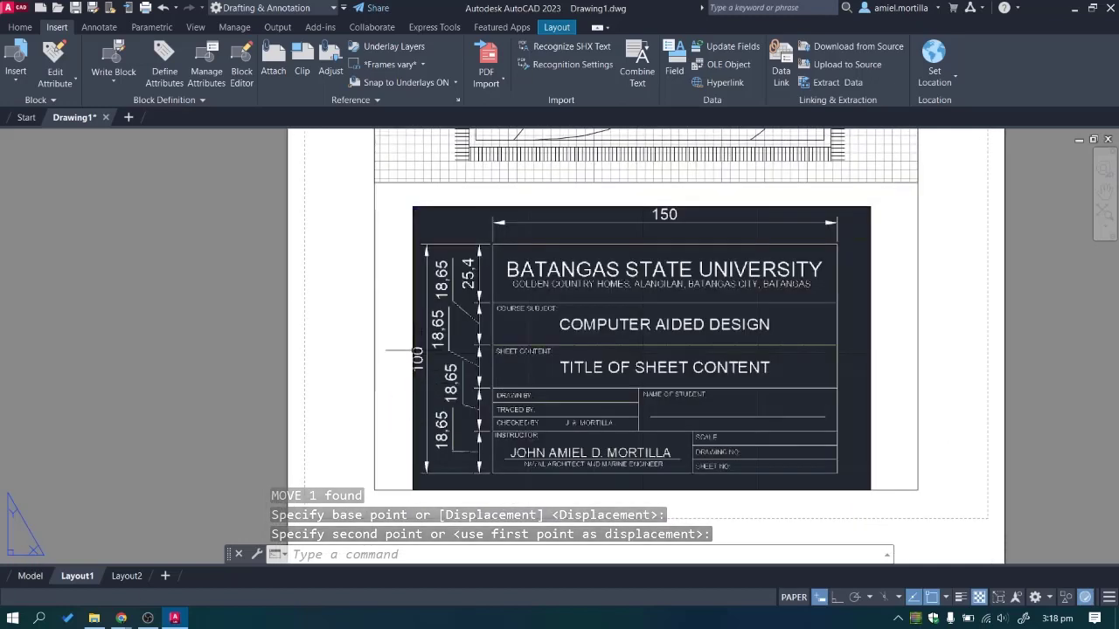
scroll(573, 348, "up", 1)
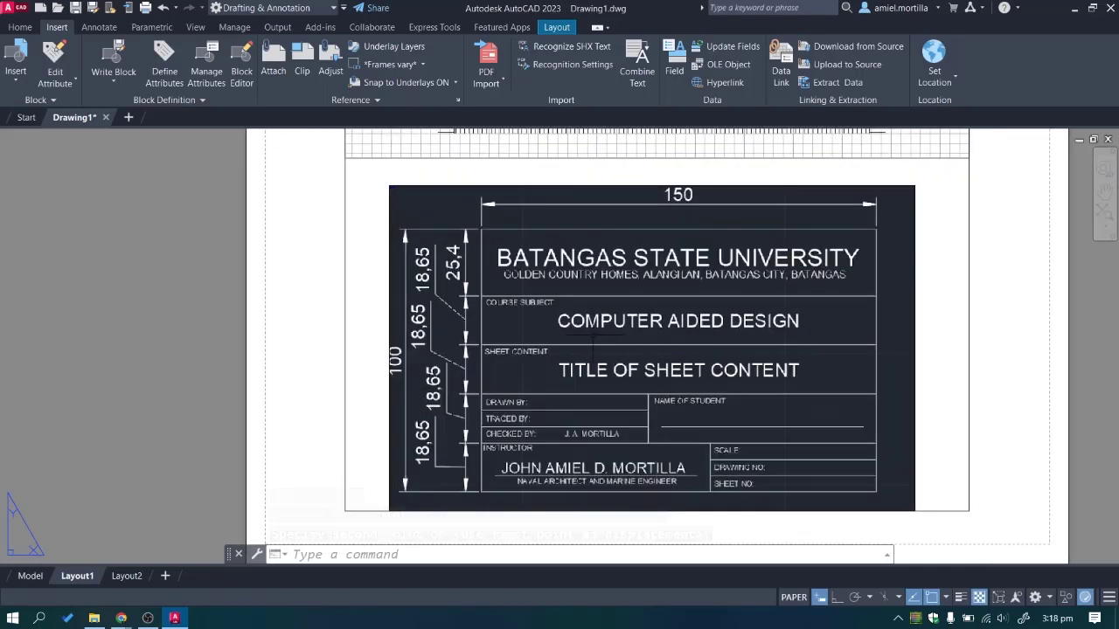
middle_click_drag(611, 298, 605, 325)
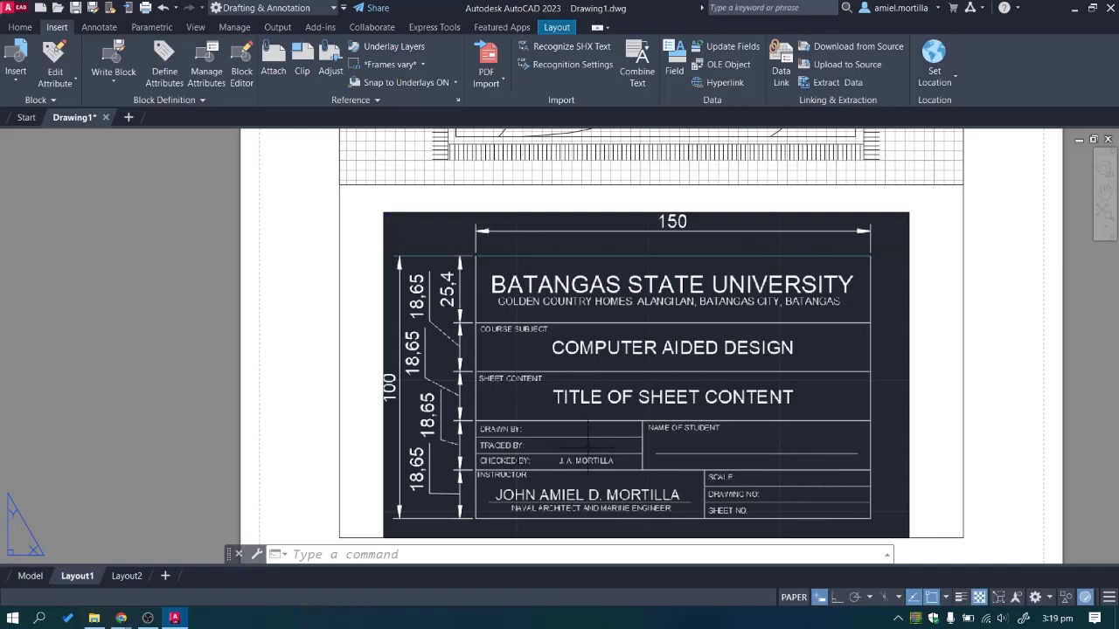
scroll(597, 437, "up", 3)
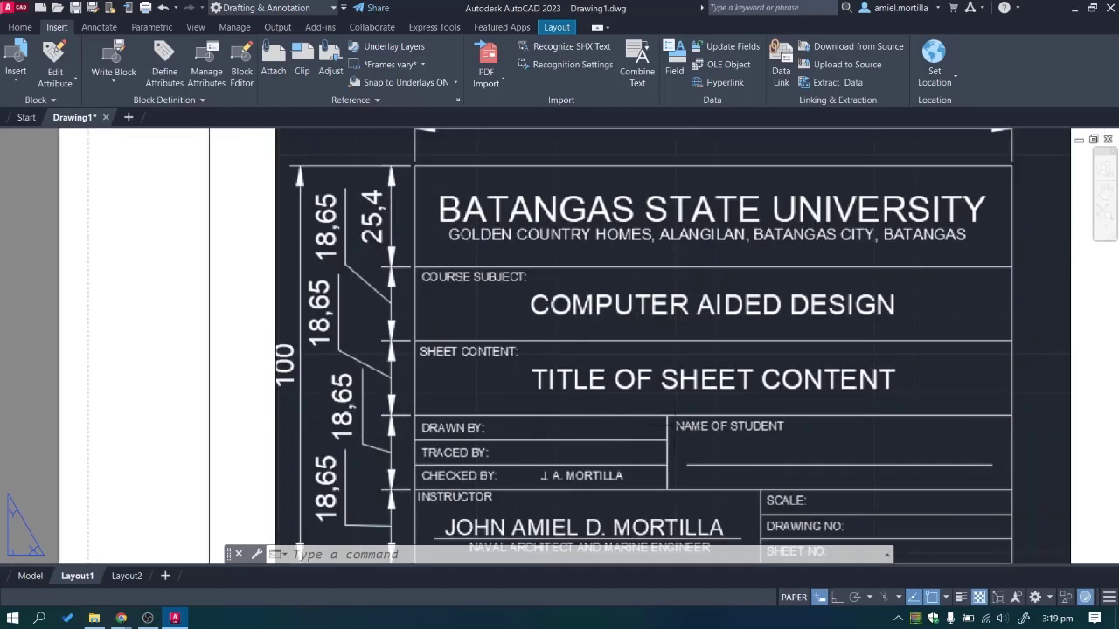
middle_click_drag(642, 345, 666, 408)
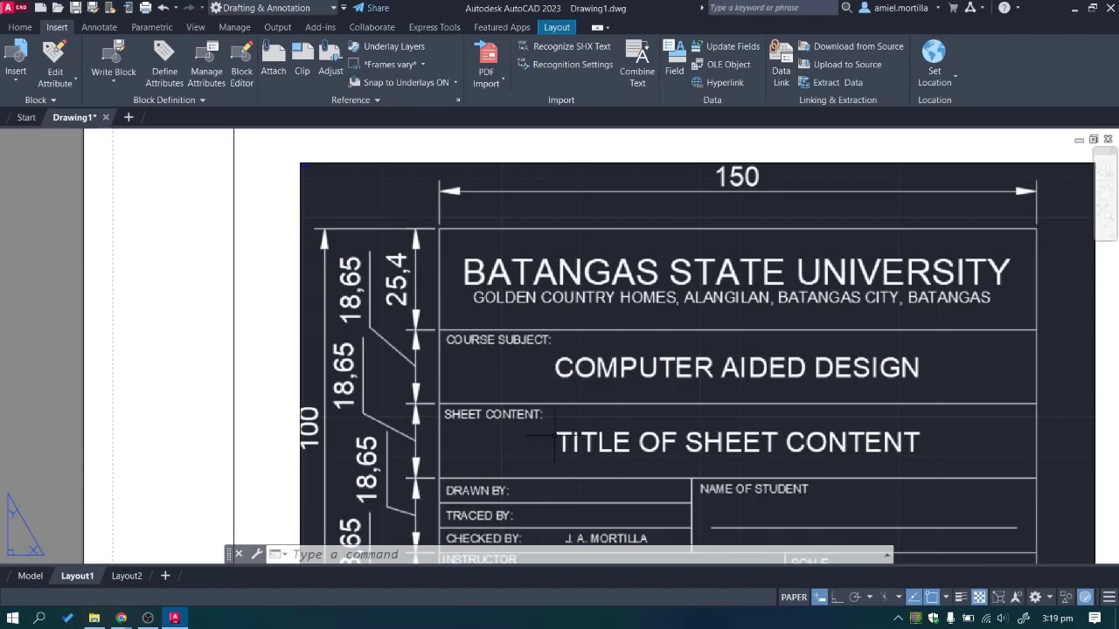
middle_click_drag(613, 402, 617, 417)
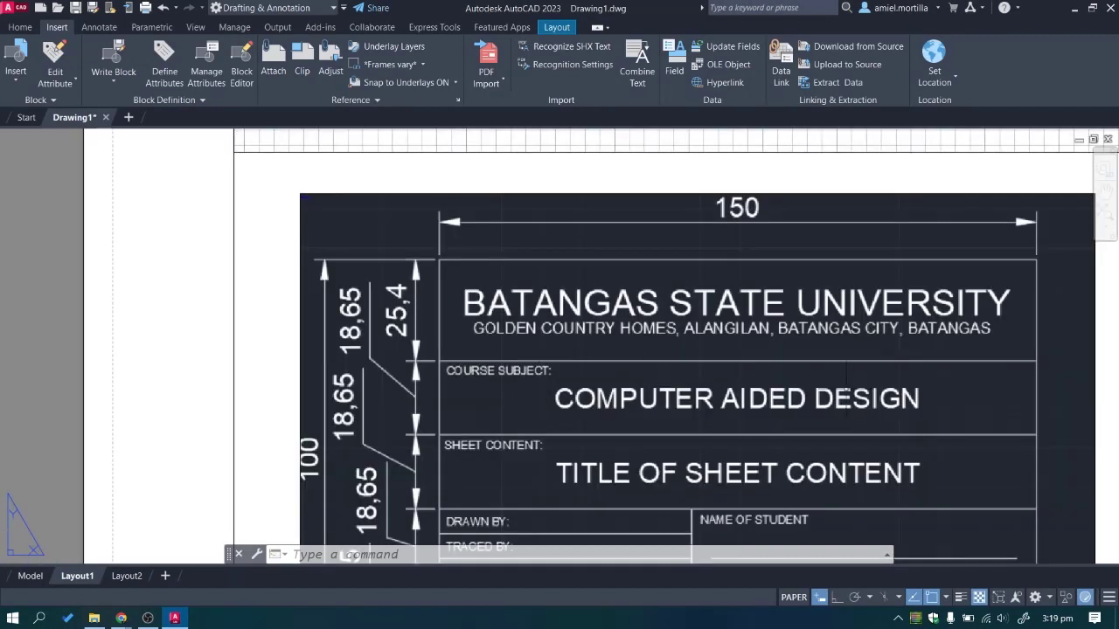
left_click(70, 297)
scroll(61, 288, "down", 3)
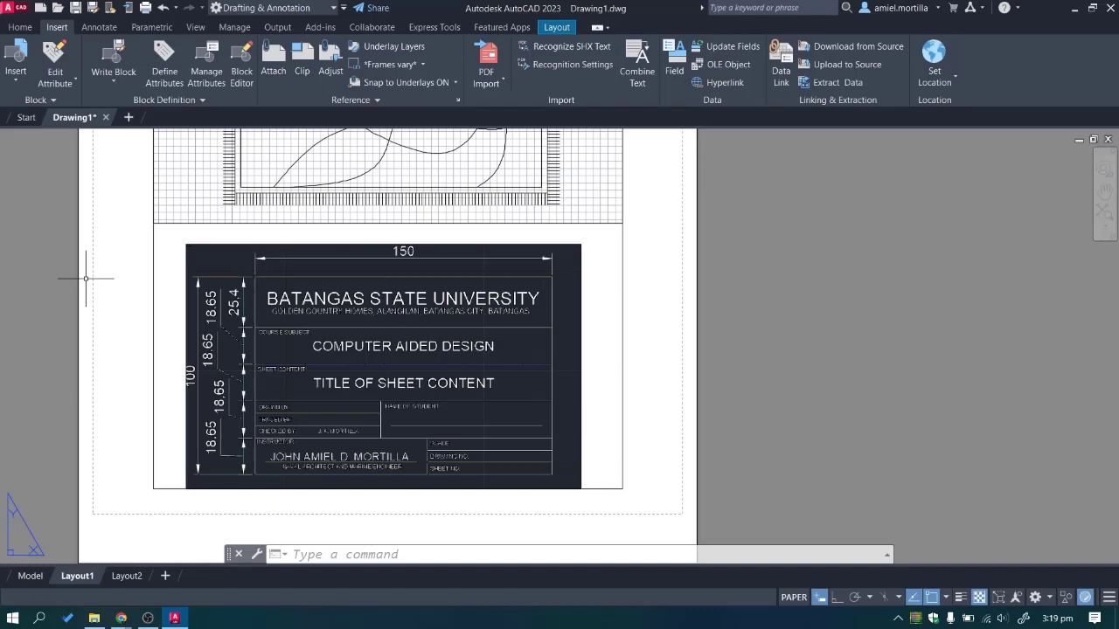
scroll(267, 418, "up", 3)
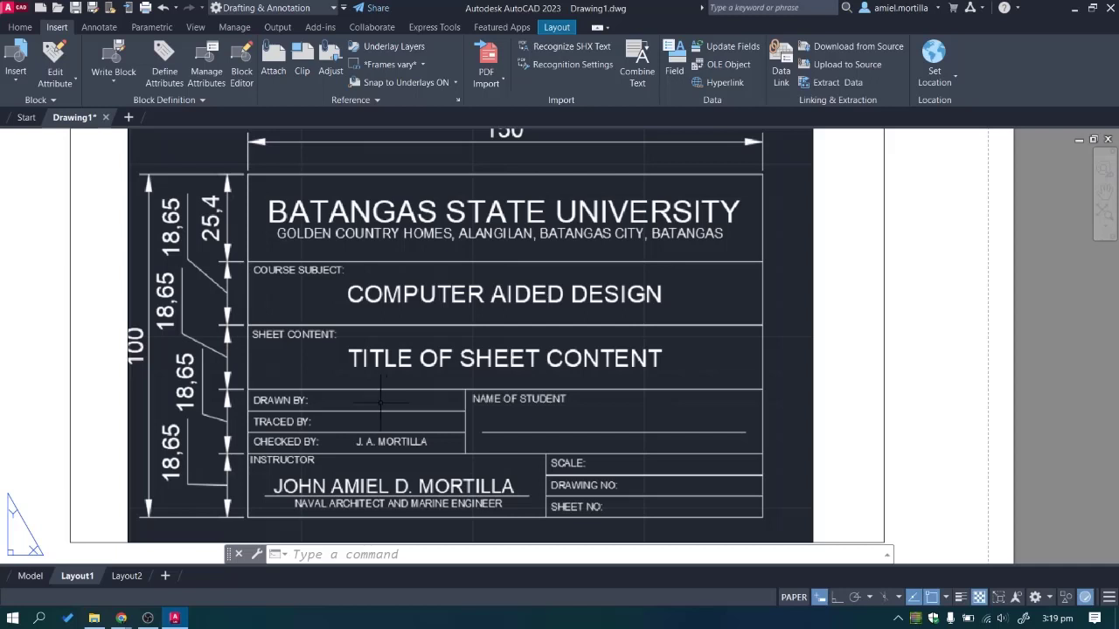
scroll(355, 398, "up", 1)
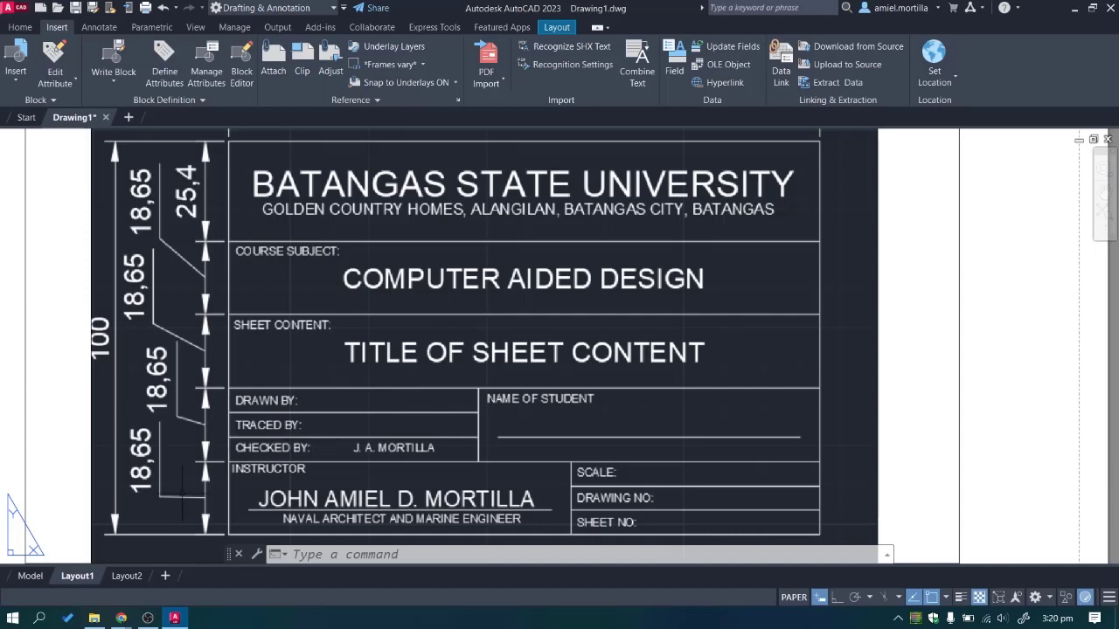
Review the whole sheet, checking how the bed viewport and the title block image sit within the margin frame.
scroll(136, 406, "down", 5)
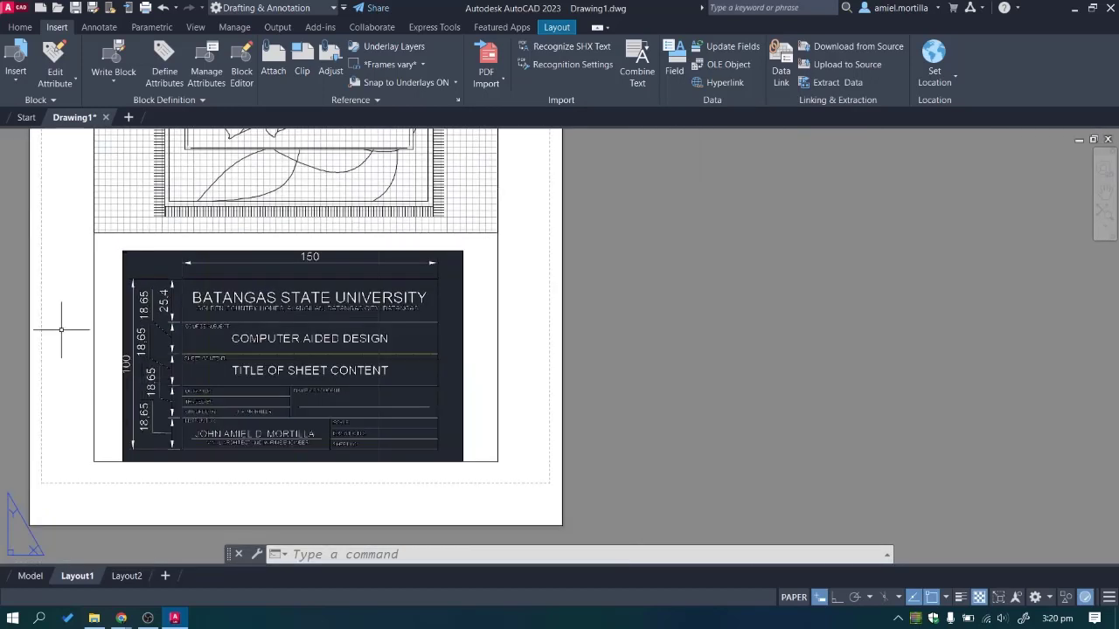
mouse_move(60, 320)
middle_mouse_down()
mouse_move(297, 404)
mouse_move(302, 353)
mouse_move(312, 375)
middle_mouse_up()
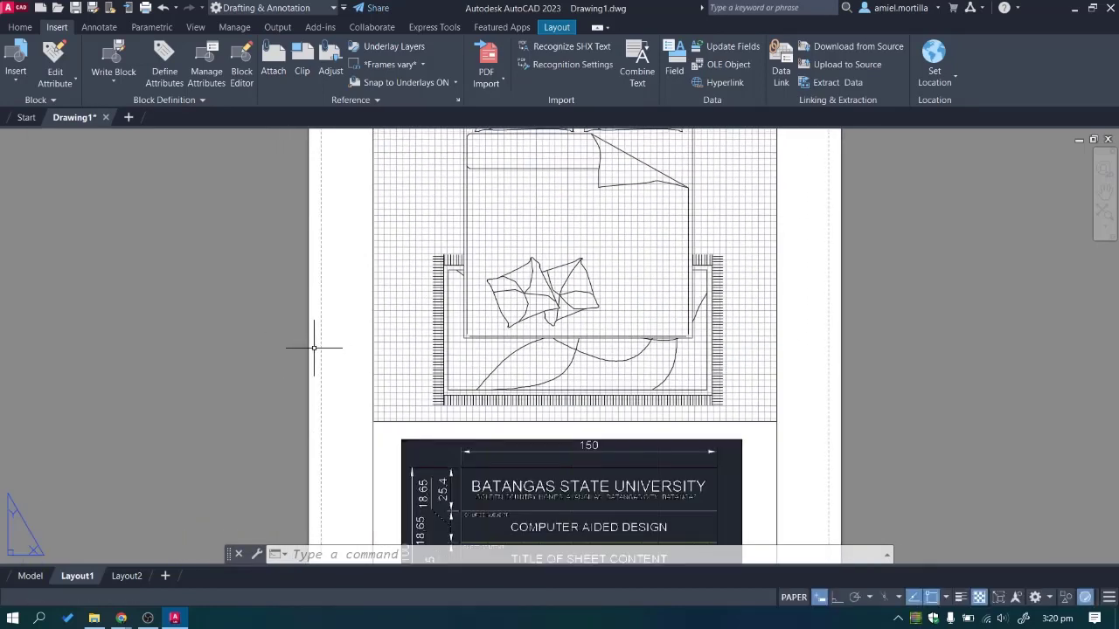
scroll(329, 294, "down", 1)
middle_click_drag(329, 295, 358, 350)
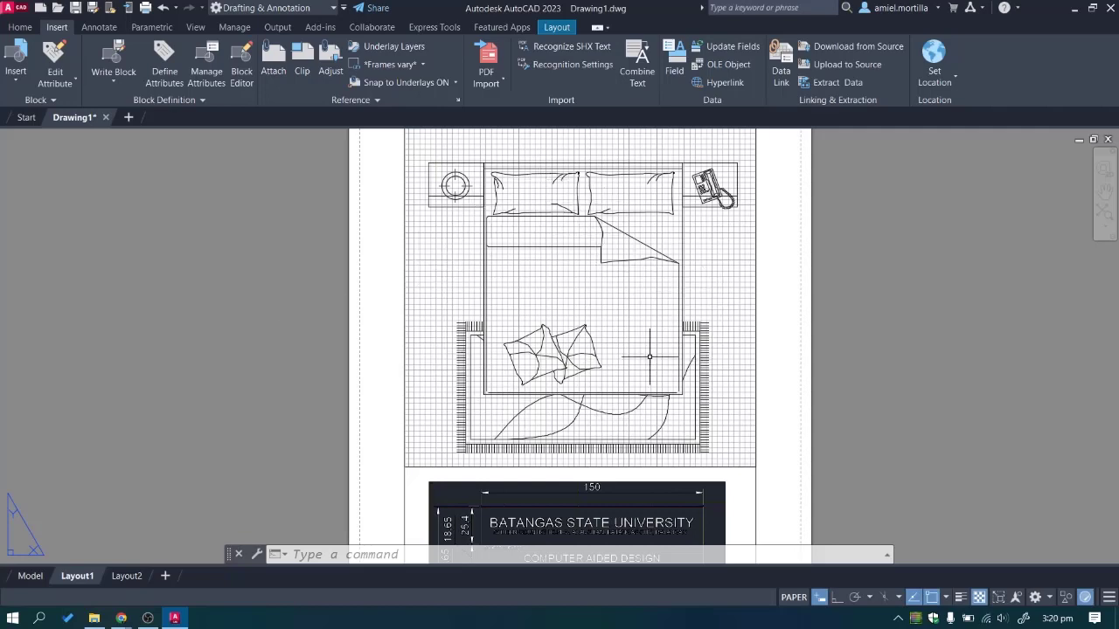
scroll(571, 288, "down", 1)
key("Escape")
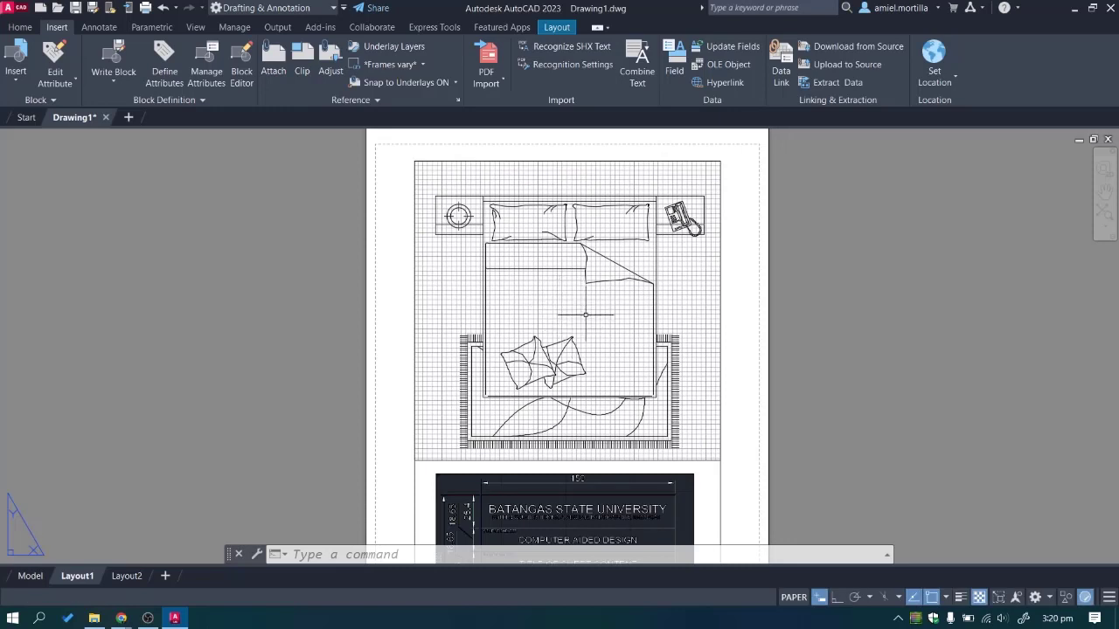
left_click(902, 293)
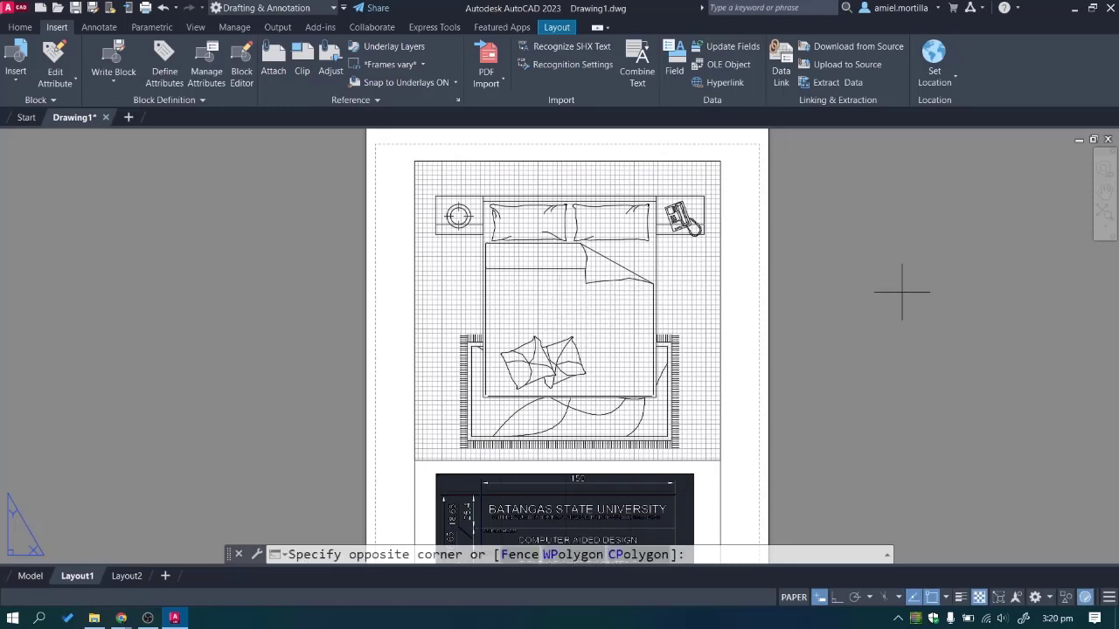
left_click(912, 402)
scroll(911, 393, "up", 1)
scroll(900, 375, "down", 1)
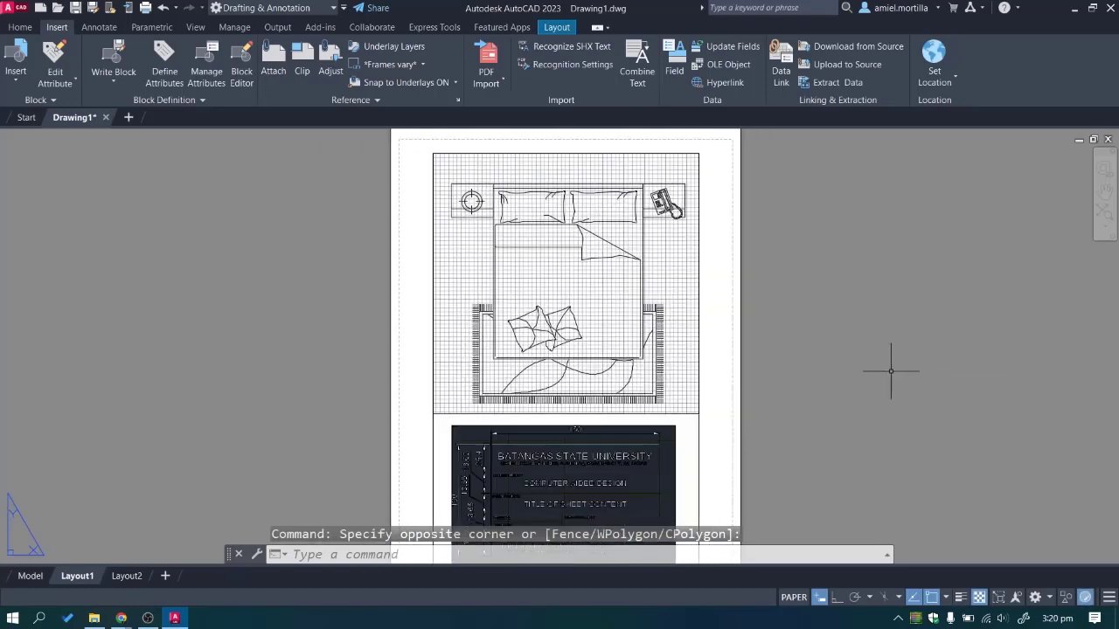
scroll(891, 371, "down", 1)
scroll(839, 307, "up", 1)
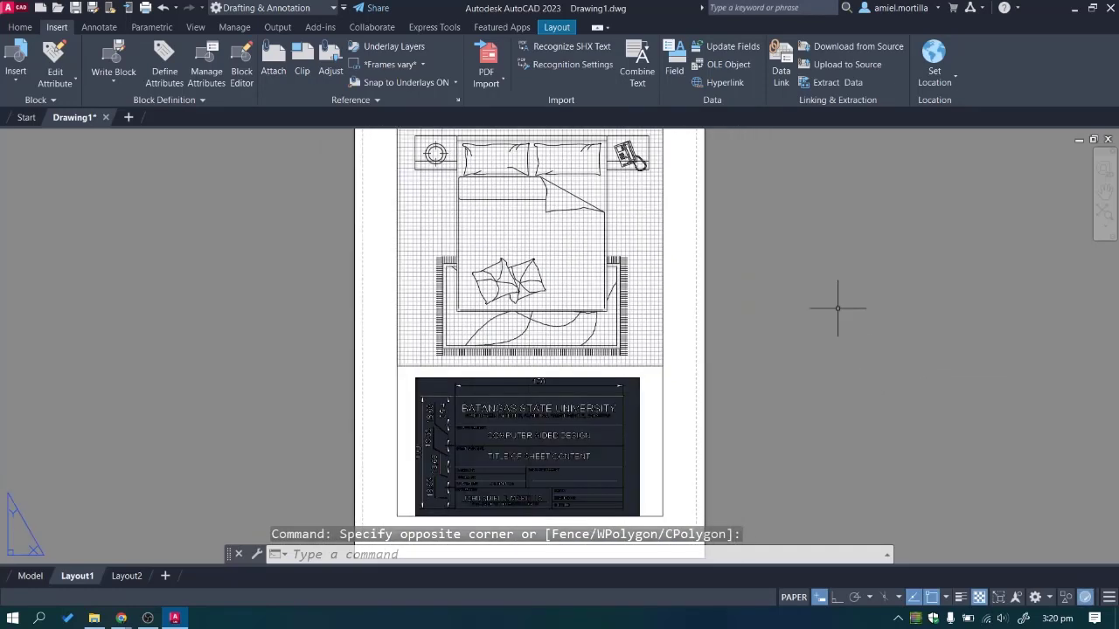
Plot Layout1 to a PDF file using the existing plot settings.
middle_click_drag(839, 307, 806, 172)
type("plo")
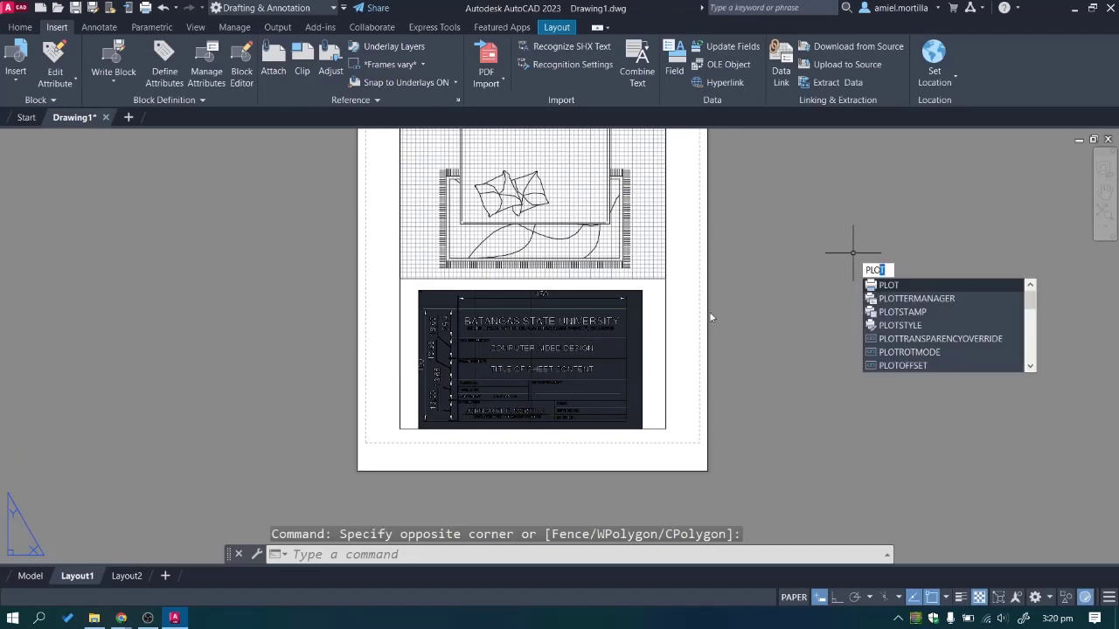
key("Return")
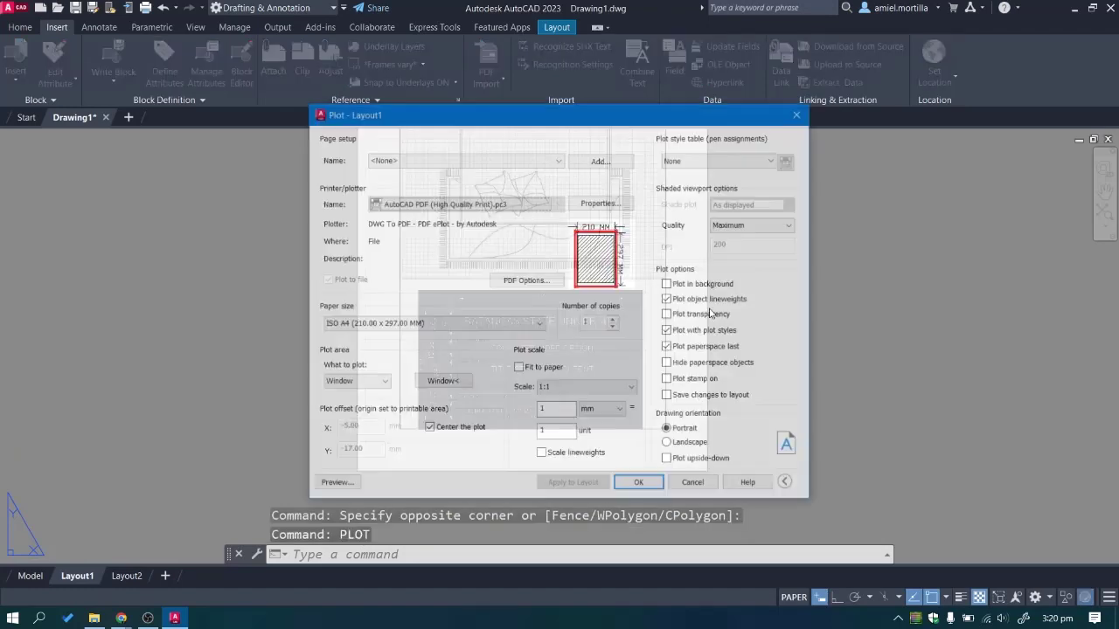
left_click_drag(566, 121, 840, 116)
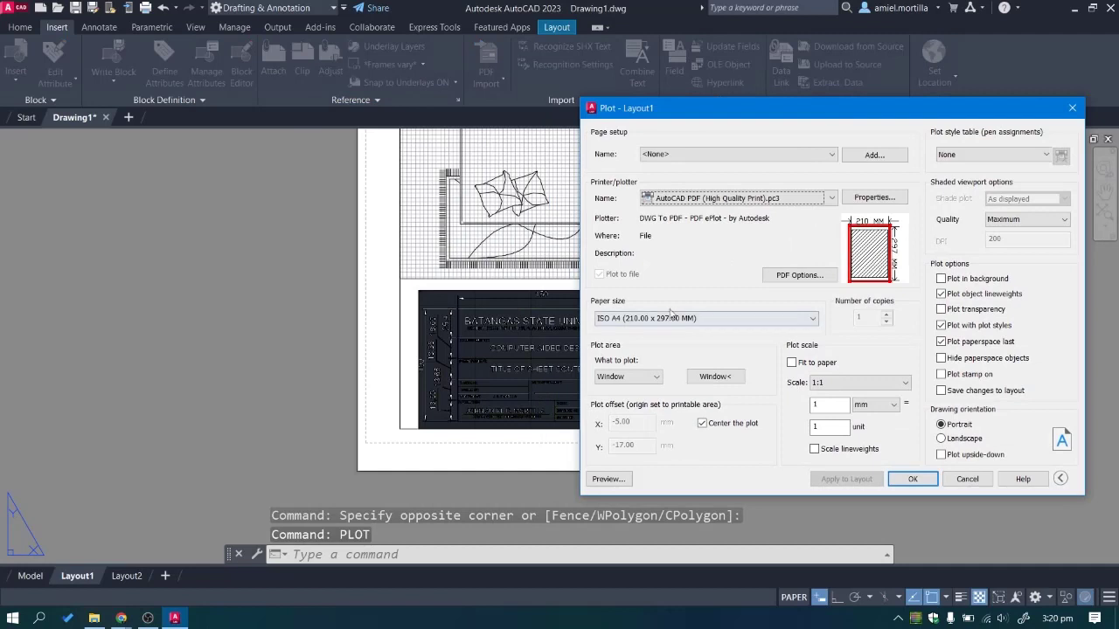
left_click(905, 480)
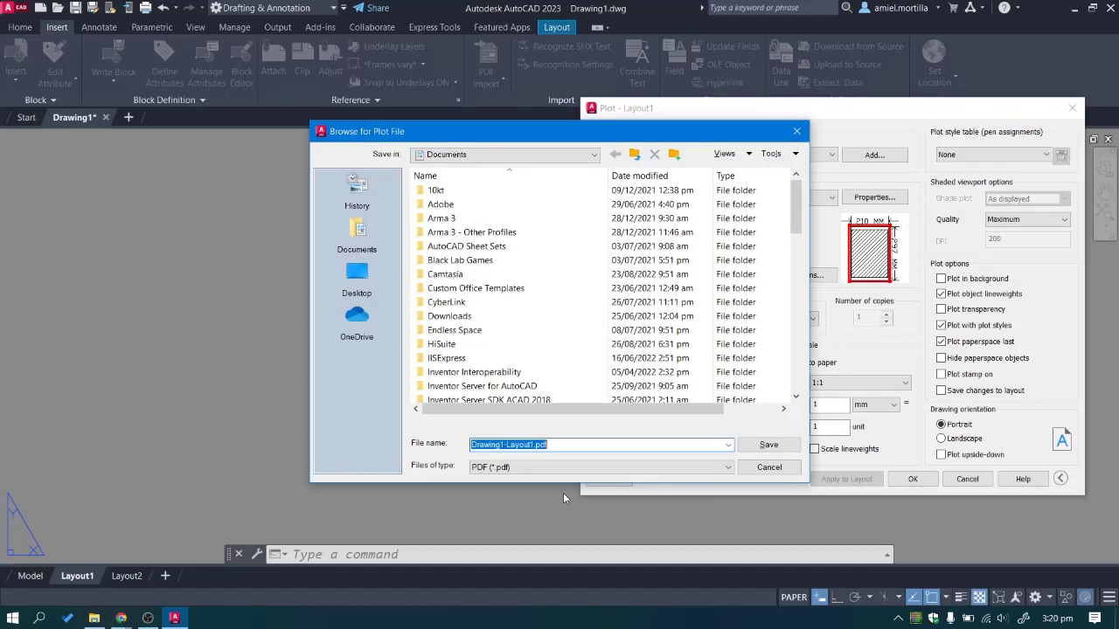
Save the plot file to the Desktop as Sample Layout1.pdf.
scroll(550, 367, "down", 15)
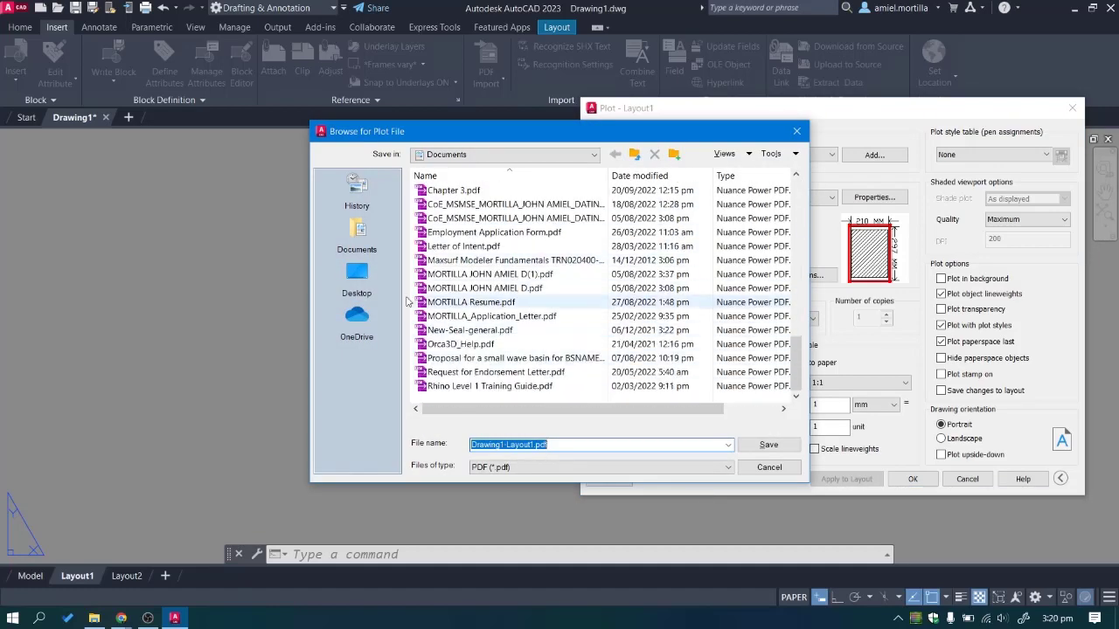
left_click(357, 278)
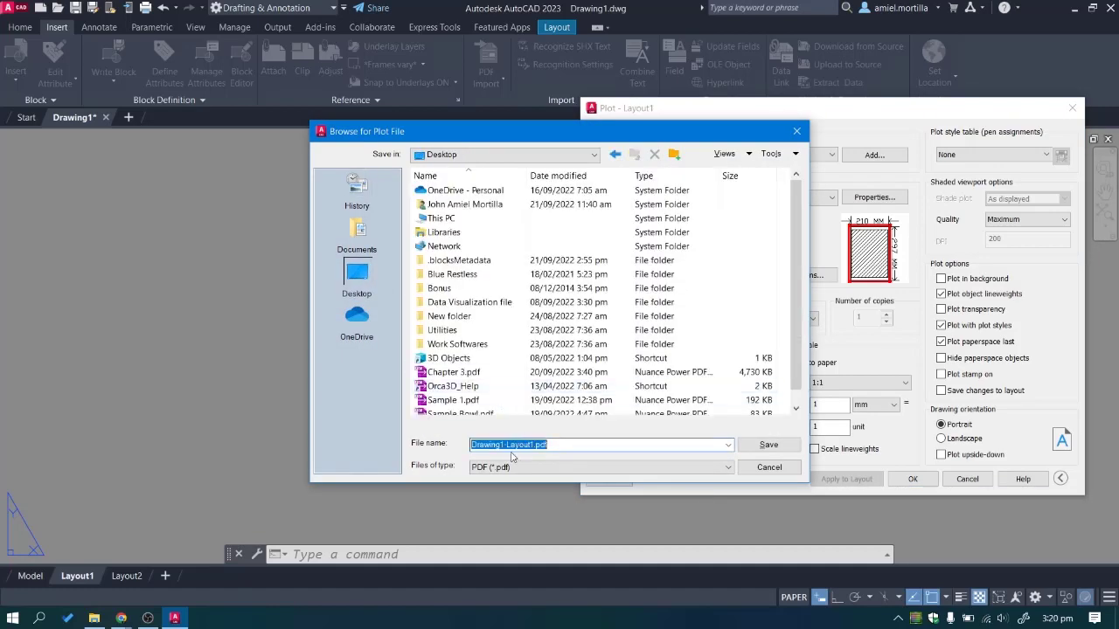
left_click(511, 446)
left_click_drag(511, 445, 470, 446)
type("Sa")
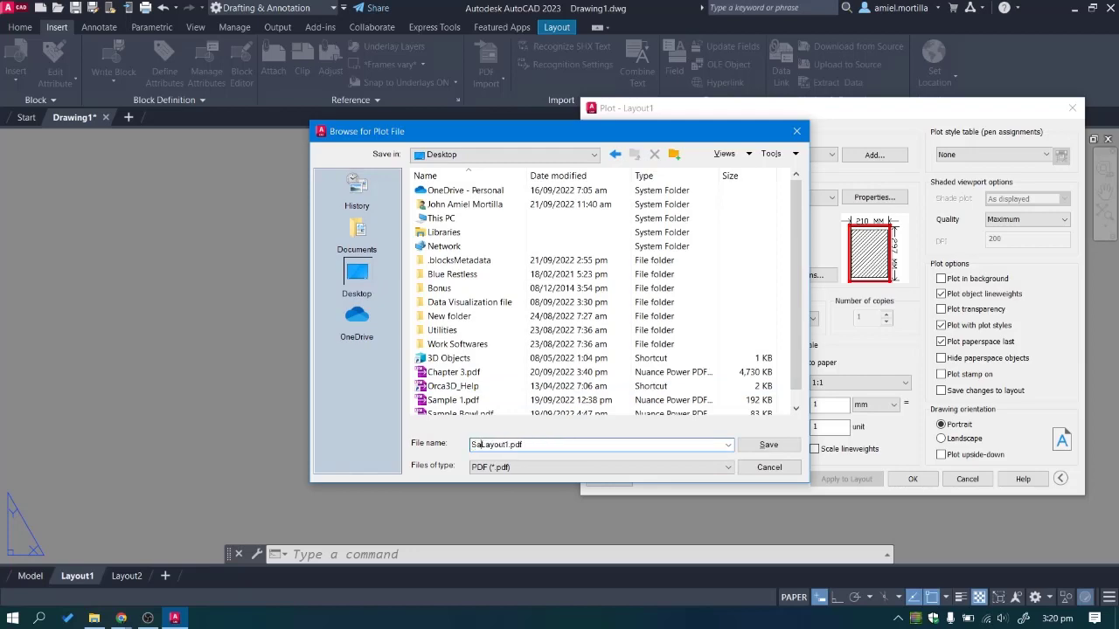
type("mple")
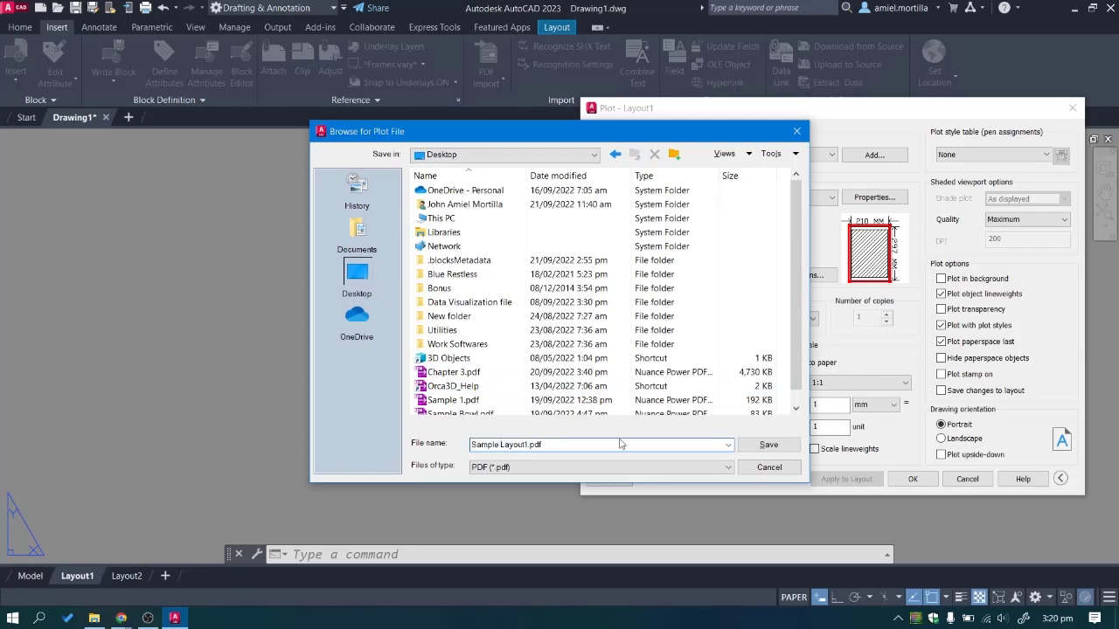
left_click(769, 444)
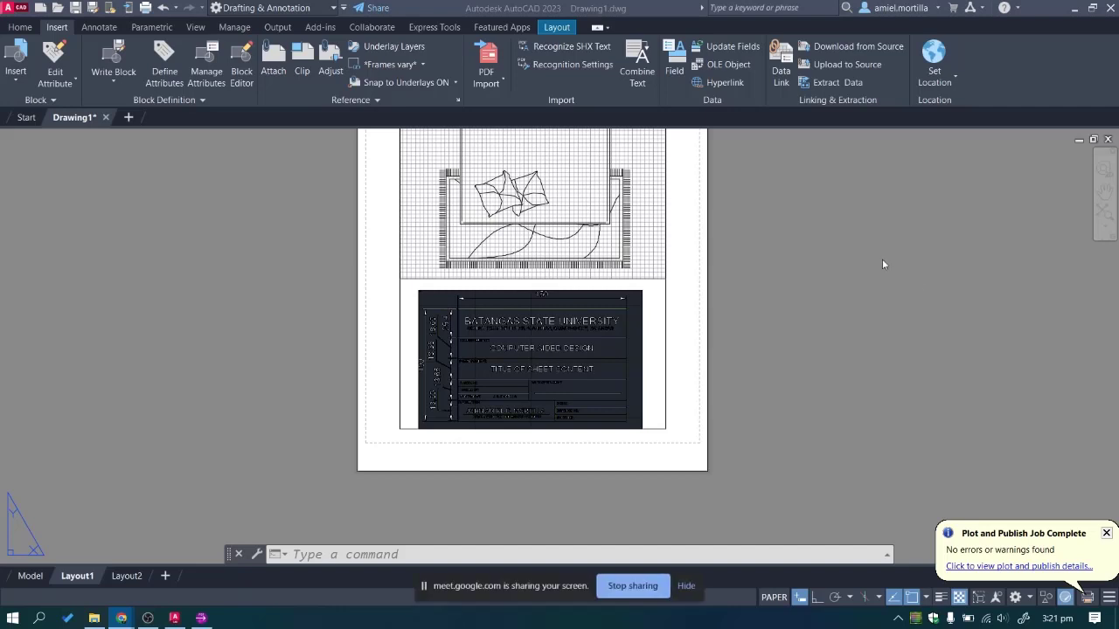
Switch to Nuance Power PDF and inspect the bed drawing and title block in the plotted Sample Layout1.pdf.
left_click(847, 239)
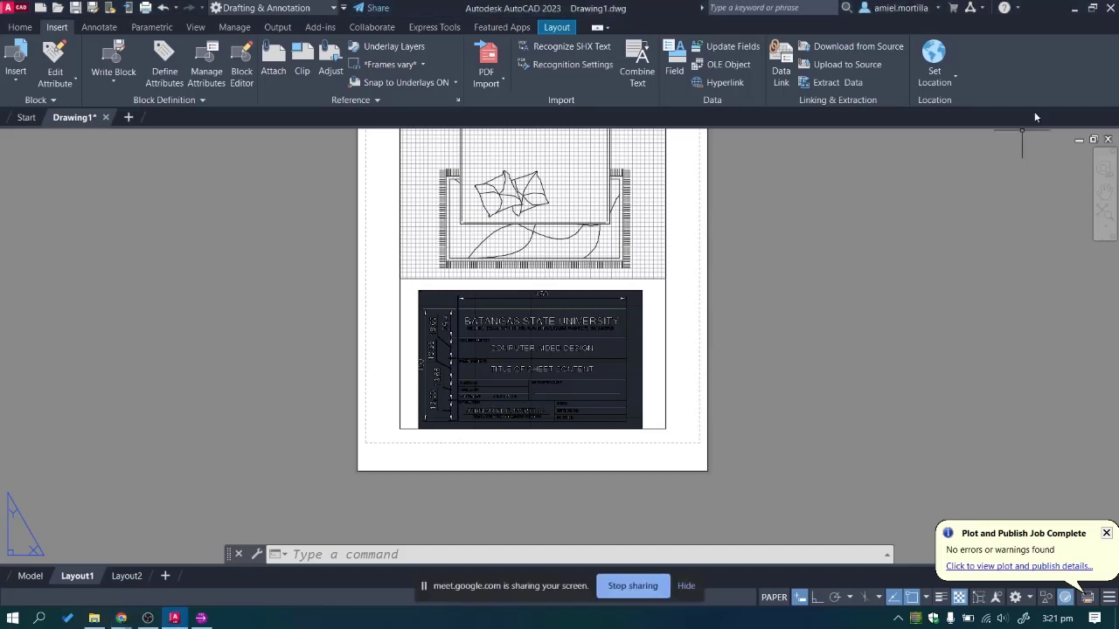
left_click(1074, 8)
scroll(892, 307, "down", 4, "ctrl")
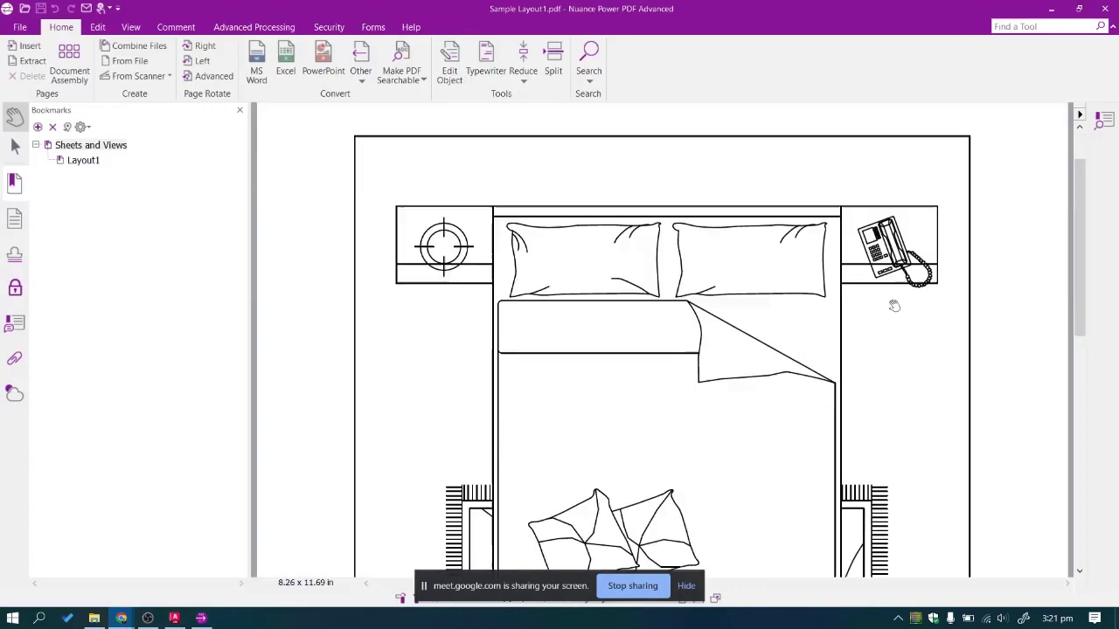
left_click_drag(893, 361, 778, 371)
left_click_drag(741, 273, 739, 153)
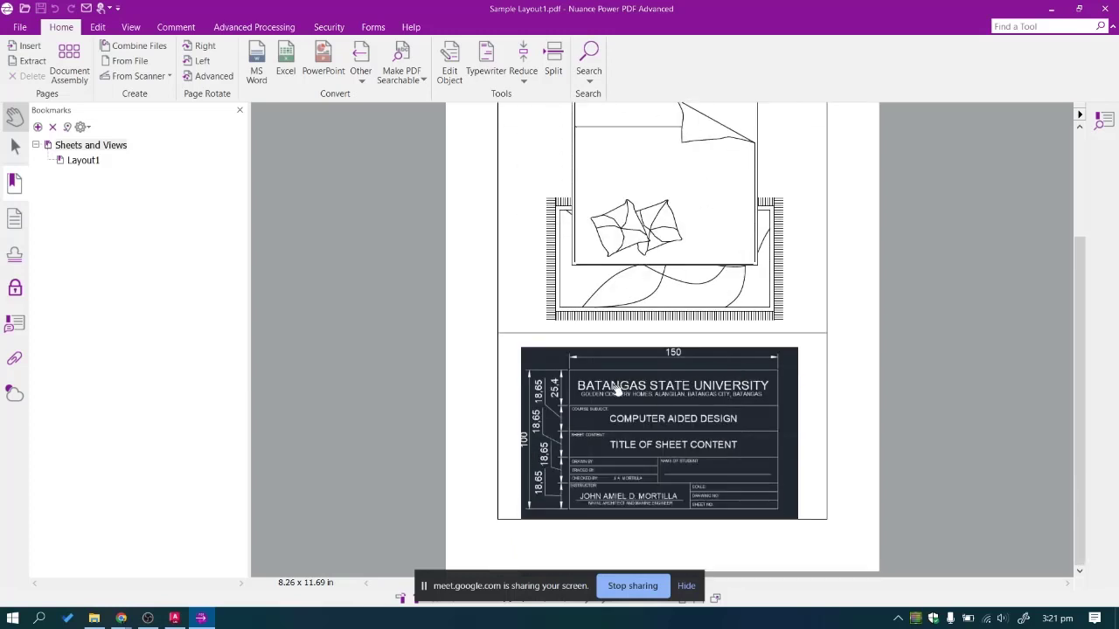
Close the plotted PDF, minimize the browser and open Sample Bowl.pdf from the desktop.
left_click(1105, 8)
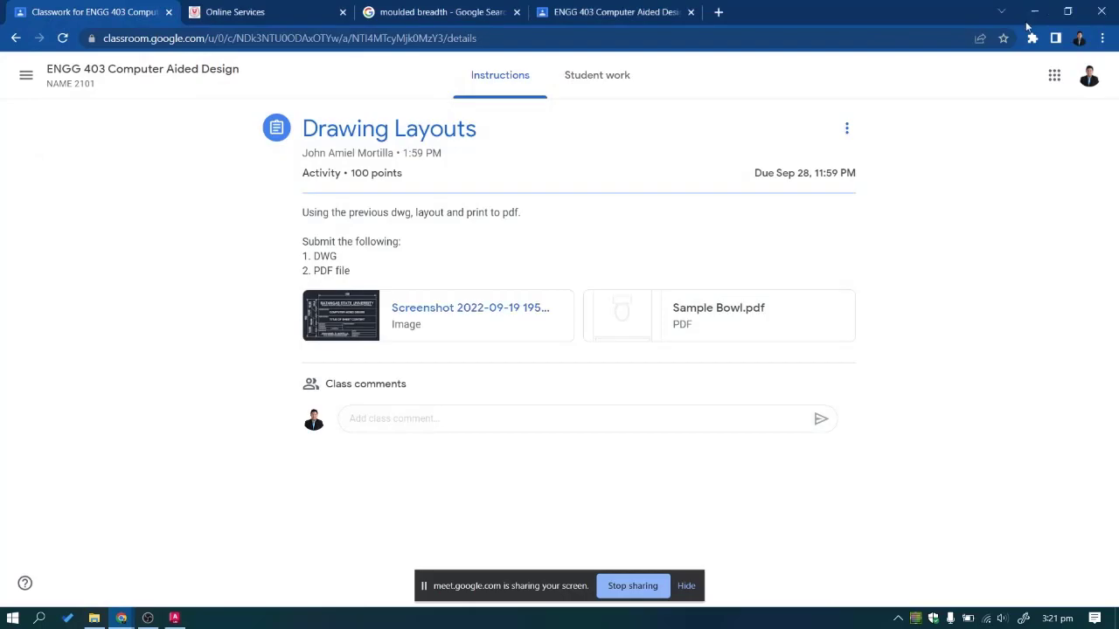
left_click(1035, 10)
left_click(650, 11)
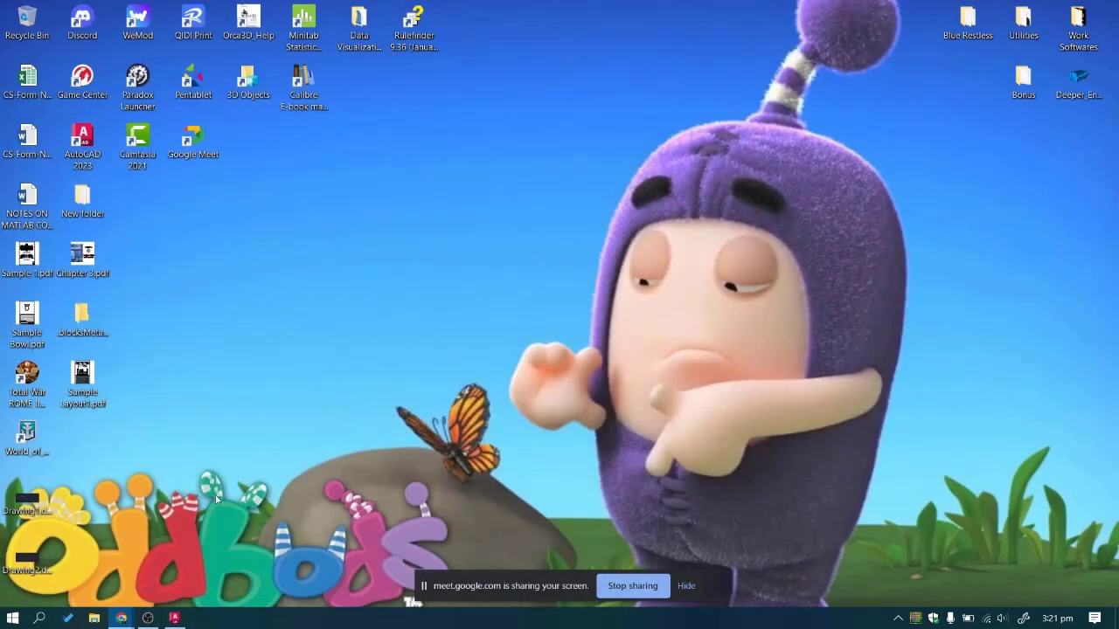
double_click(27, 323)
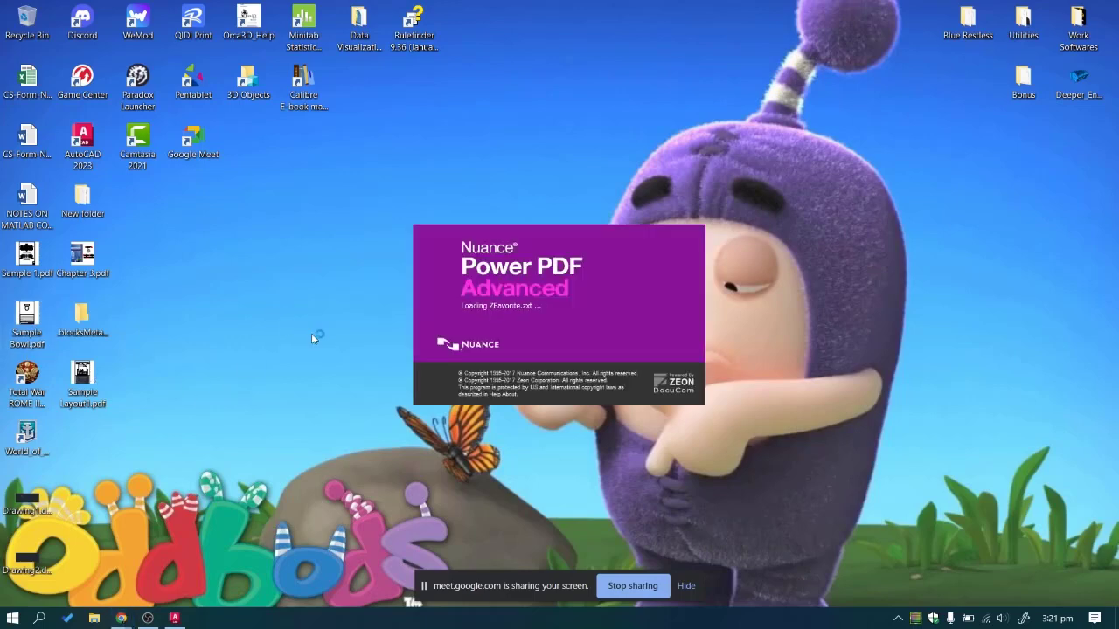
left_click(686, 586)
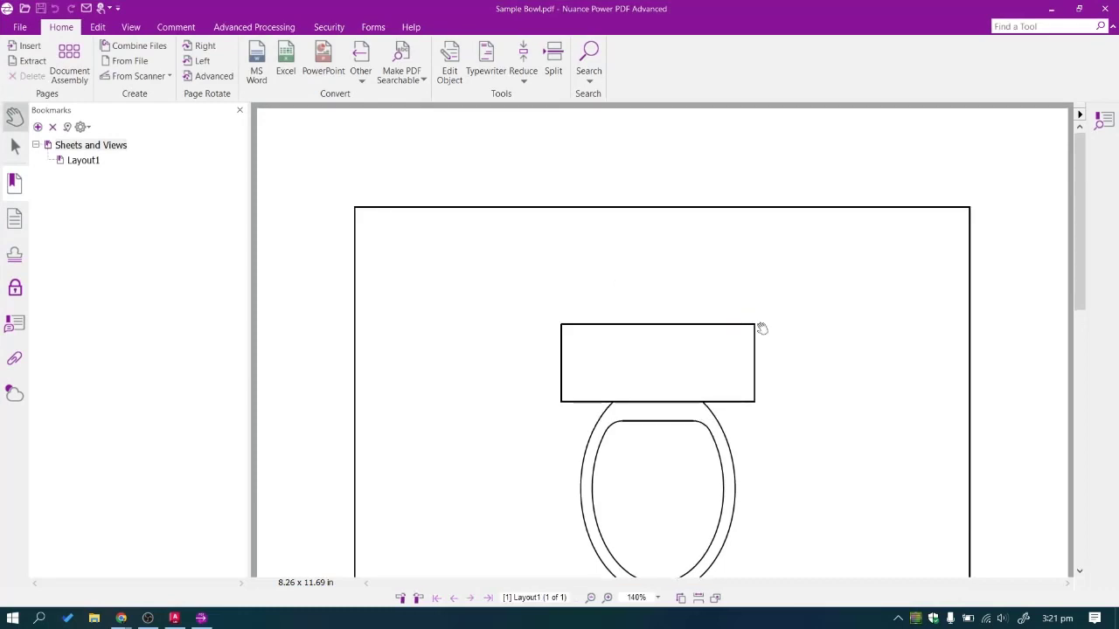
Examine the Sample Bowl.pdf sheet, comparing the placement of the toilet bowl drawing, margin frame and title block on the page.
scroll(769, 315, "down", 5)
scroll(787, 283, "up", 5)
scroll(787, 283, "down", 9)
scroll(861, 289, "up", 1)
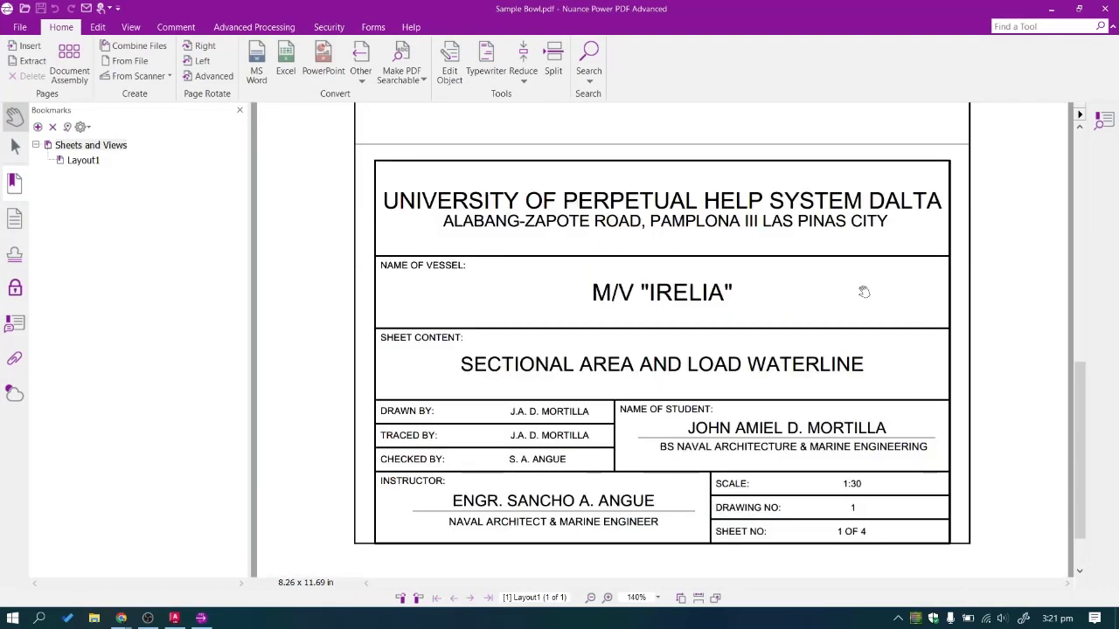
scroll(936, 226, "up", 1)
scroll(931, 479, "down", 1)
scroll(739, 468, "up", 4)
scroll(739, 467, "up", 3)
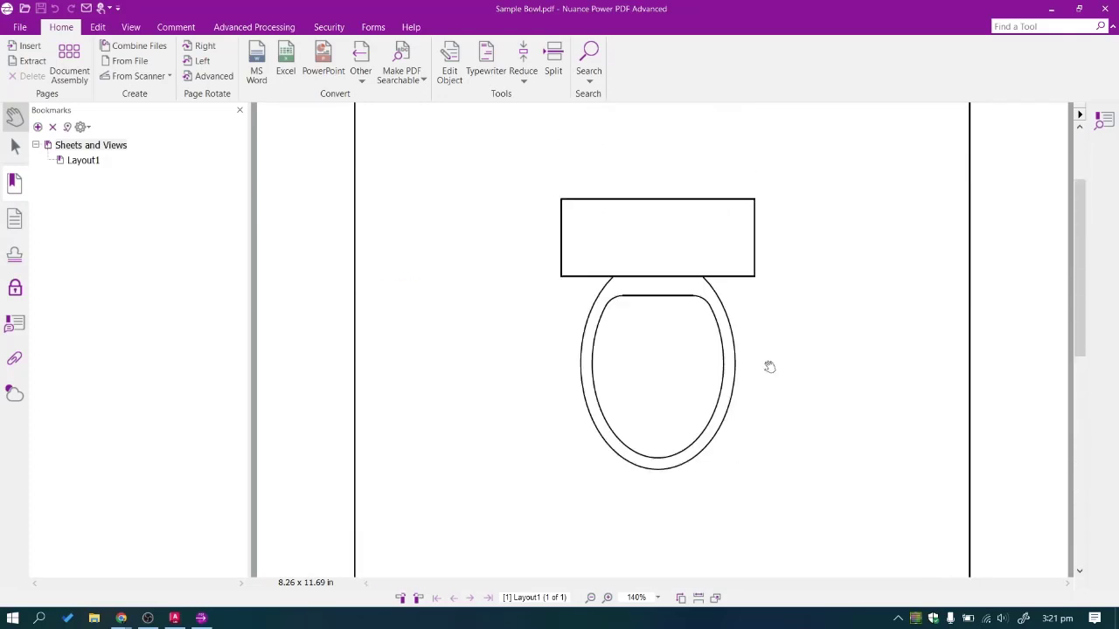
scroll(714, 203, "down", 1, "ctrl")
scroll(732, 253, "down", 6)
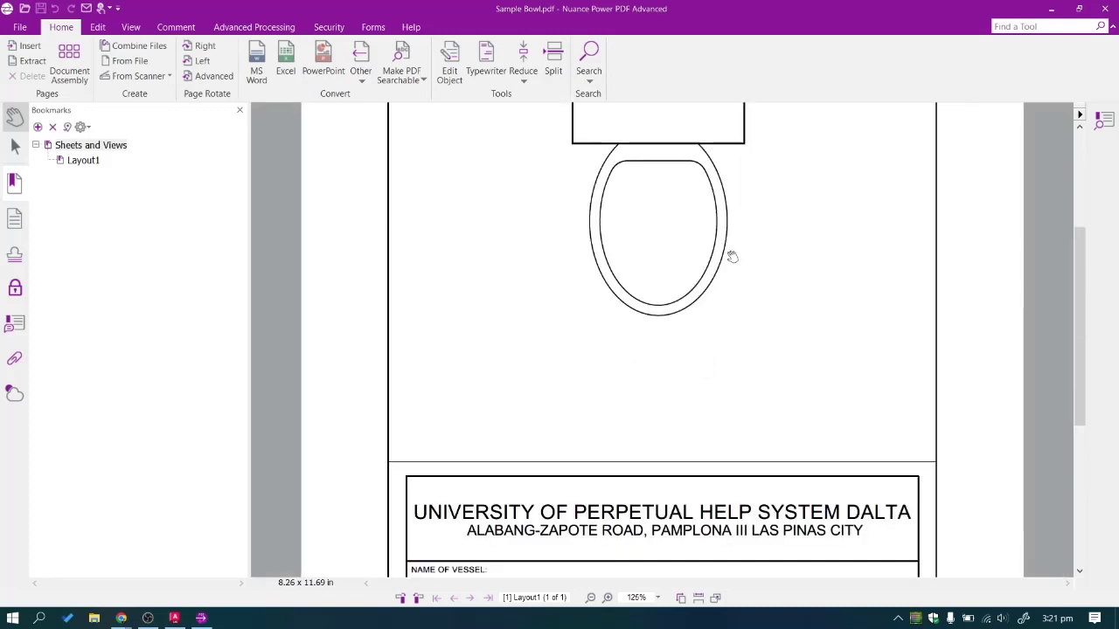
scroll(752, 251, "down", 1, "ctrl")
scroll(752, 251, "down", 1, "ctrl")
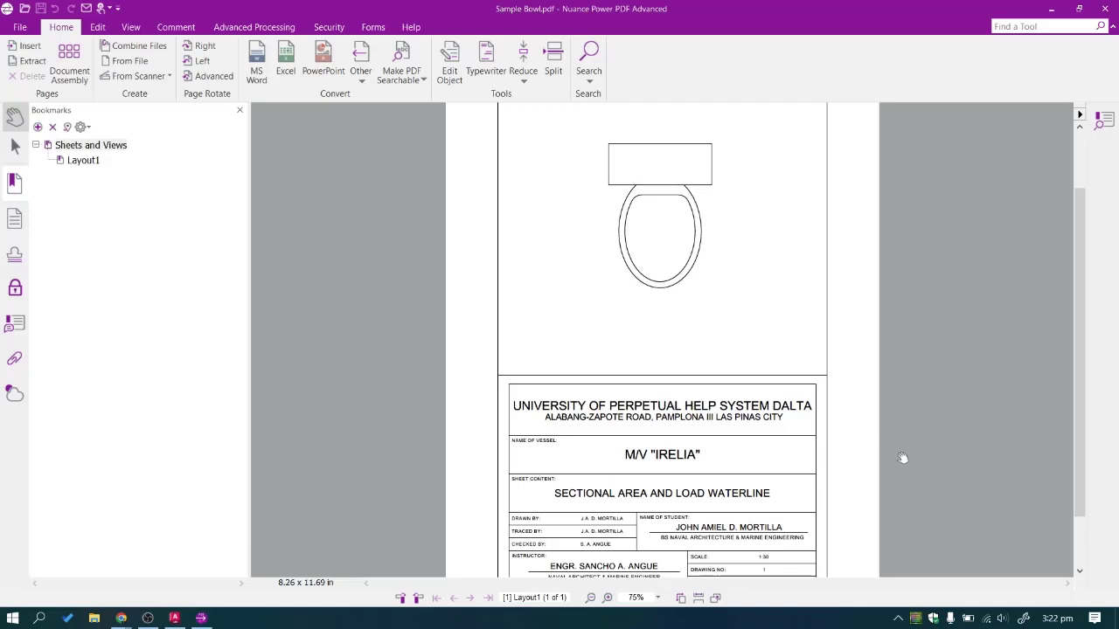
scroll(655, 559, "up", 1)
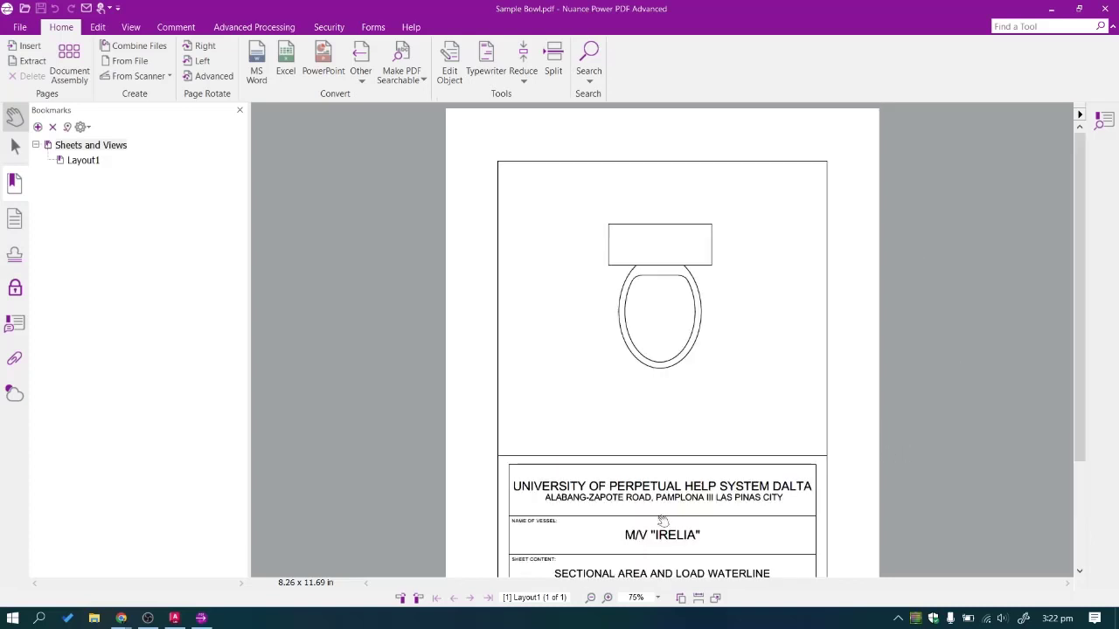
scroll(663, 520, "down", 2)
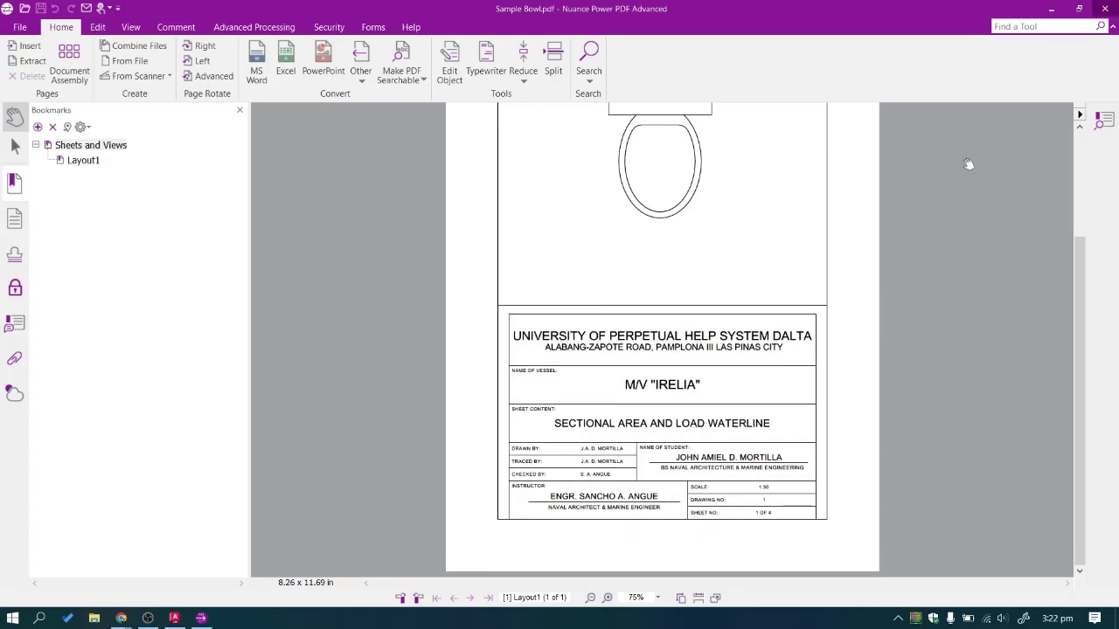
Inspect the sample title block up close, covering its vessel, sheet content, drafter, student, instructor, scale, drawing and sheet number fields.
scroll(670, 511, "up", 3, "ctrl")
left_click_drag(637, 507, 654, 297)
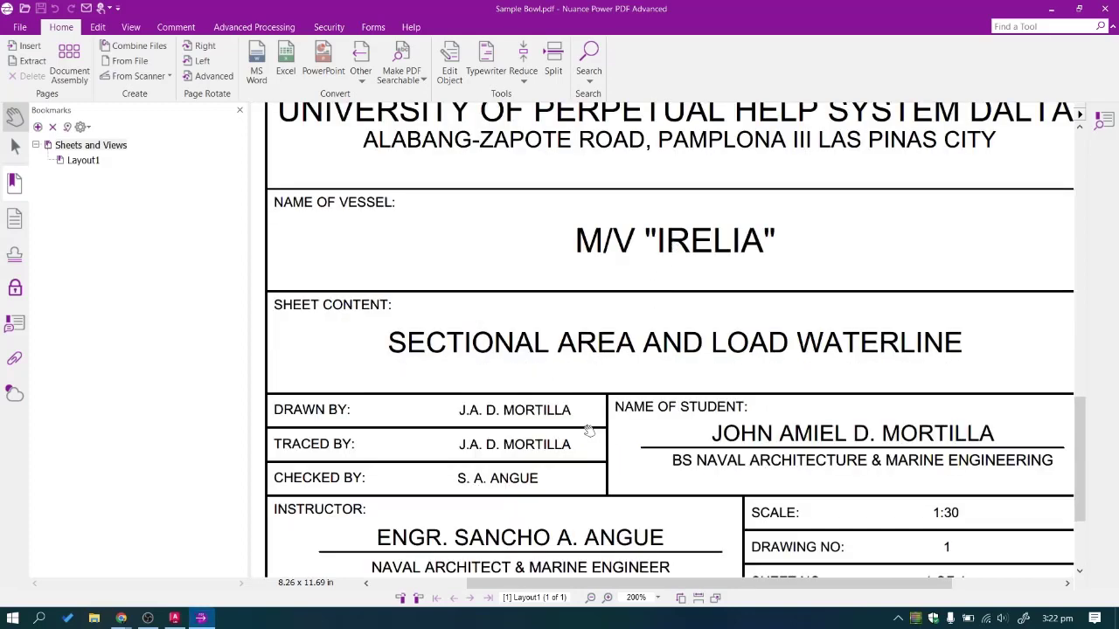
left_click_drag(638, 382, 639, 299)
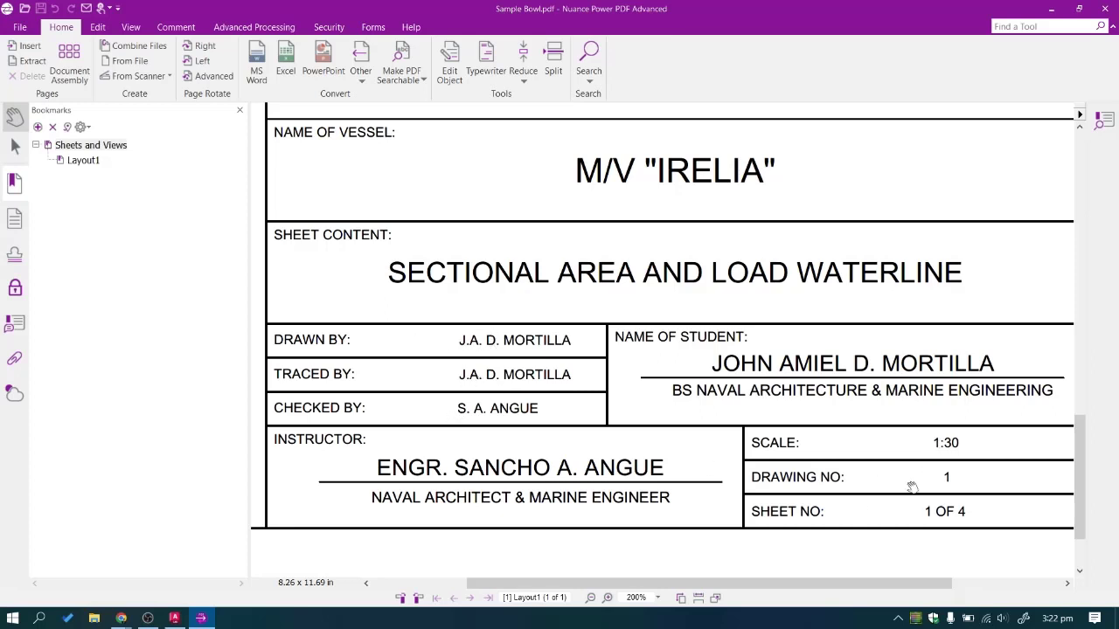
scroll(887, 455, "down", 1, "ctrl")
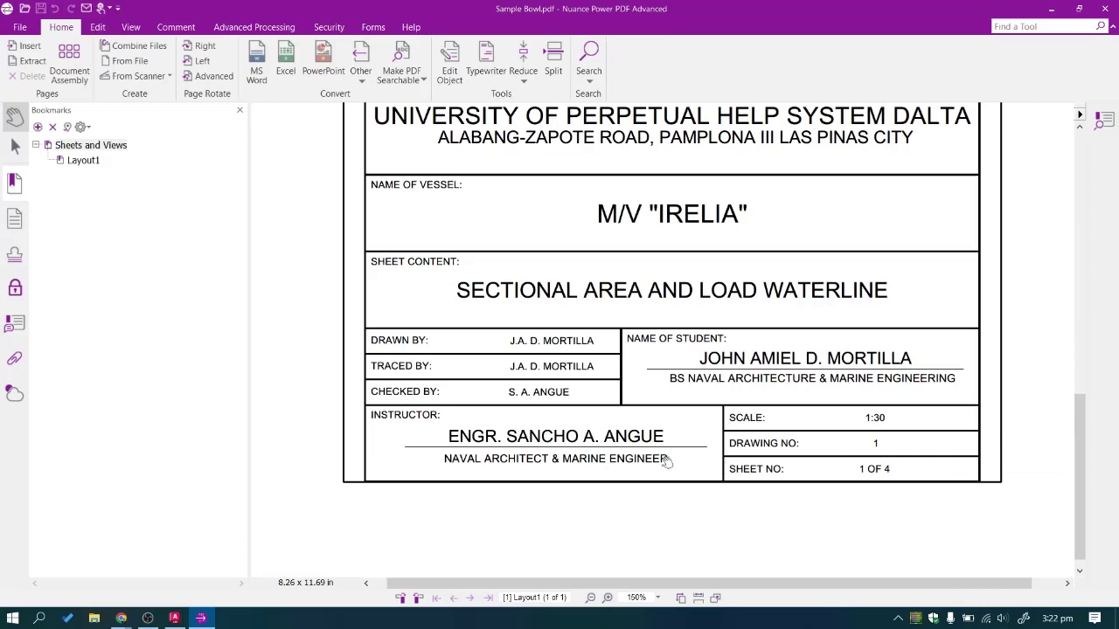